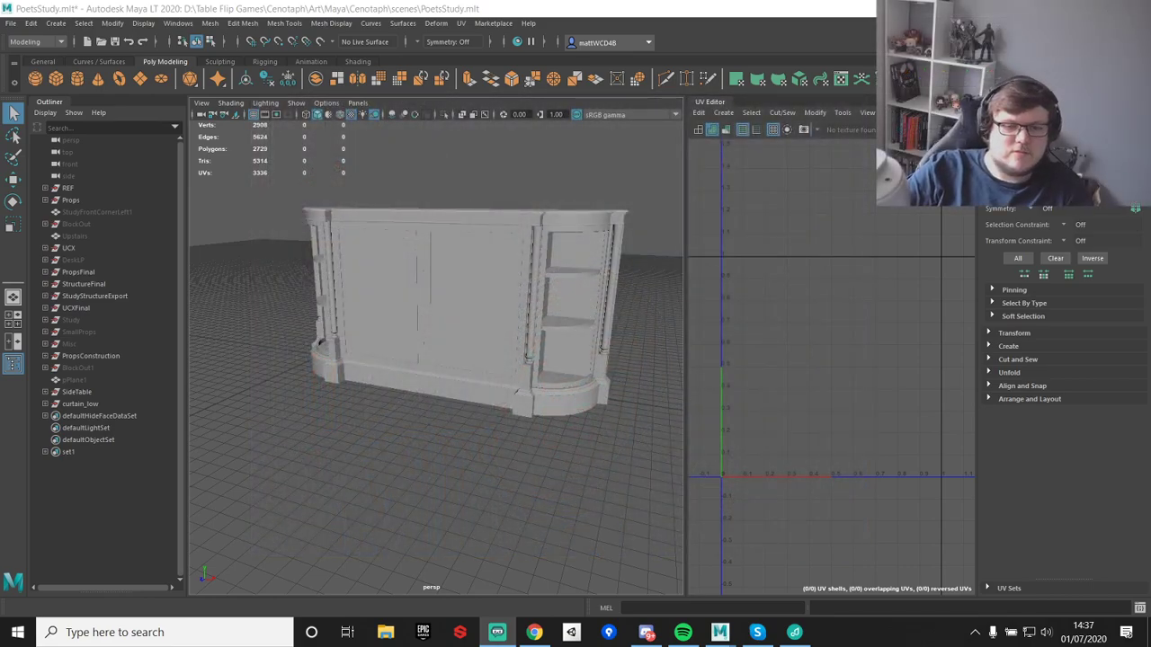
# - Select the side table and compare the UV layouts of its Lightmap and map1 UV sets
pyautogui.keyDown('alt'); pyautogui.moveTo(470, 264); pyautogui.dragTo(460, 315); pyautogui.keyUp('alt')
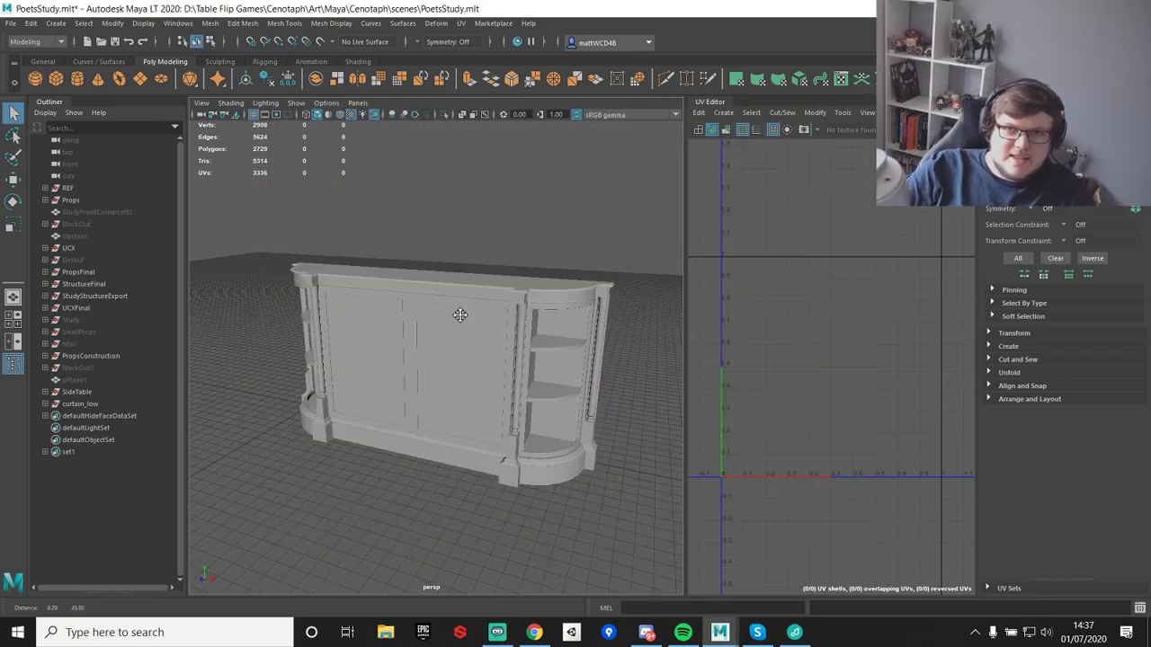
pyautogui.scroll(5, 464, 351)
pyautogui.scroll(-3, 435, 353)
pyautogui.keyDown('alt'); pyautogui.moveTo(434, 358); pyautogui.dragTo(522, 347); pyautogui.keyUp('alt')
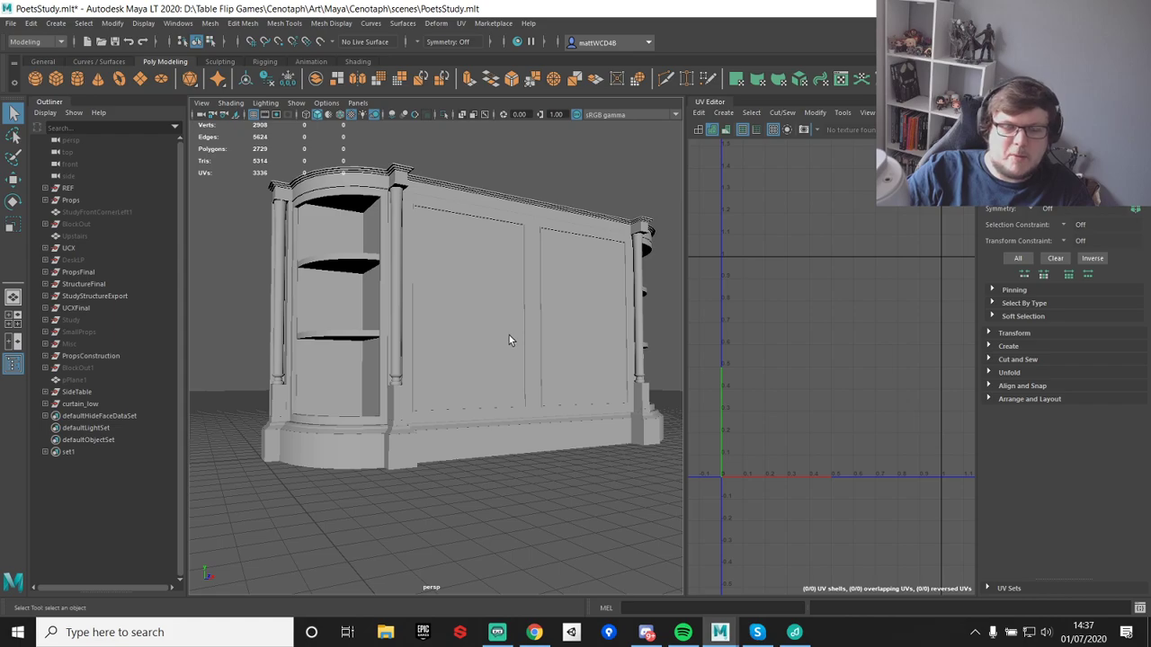
pyautogui.keyDown('alt'); pyautogui.moveTo(485, 387); pyautogui.dragTo(478, 275); pyautogui.keyUp('alt')
pyautogui.click(464, 300)
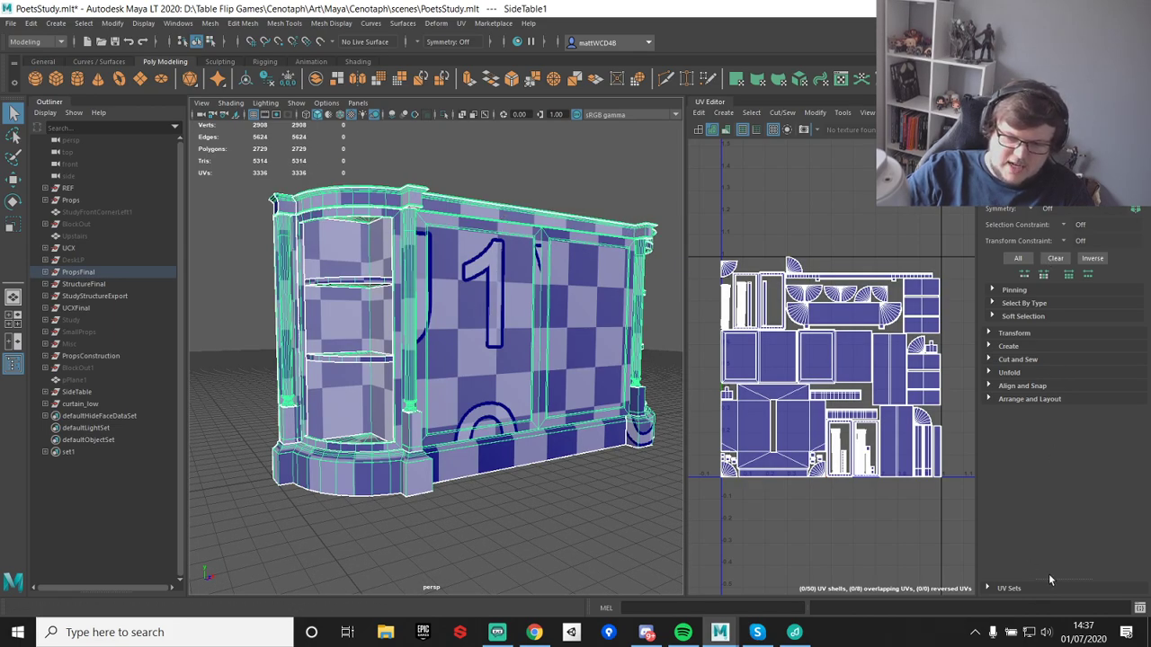
pyautogui.moveTo(1051, 580); pyautogui.dragTo(1047, 469)
pyautogui.click(1090, 537)
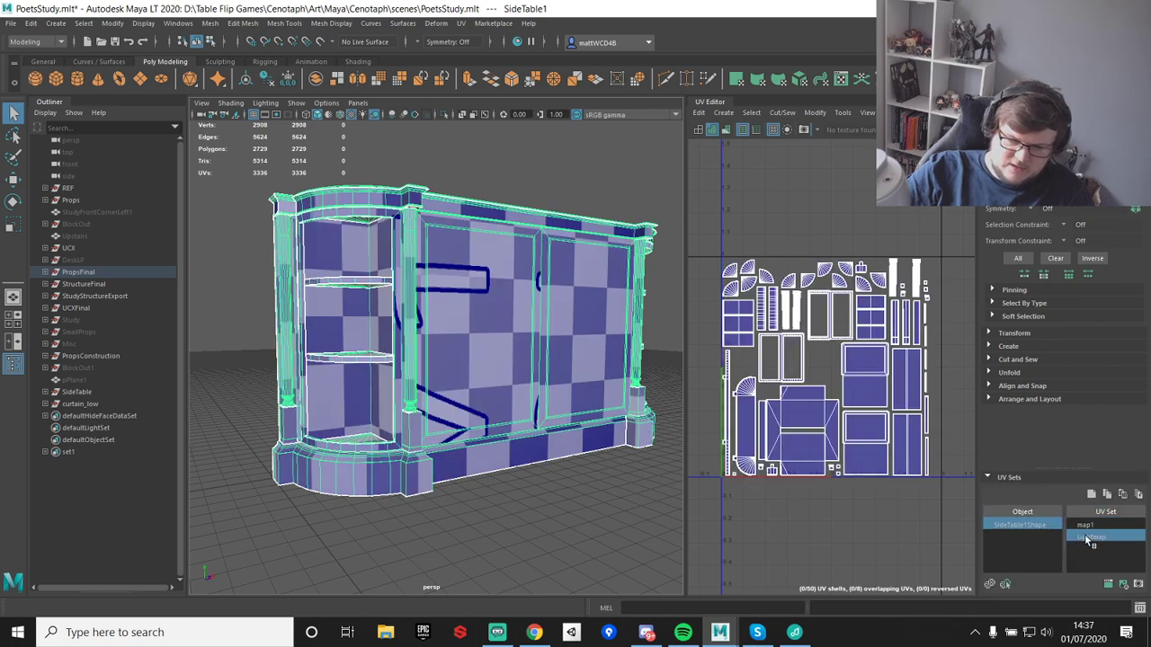
pyautogui.click(1079, 525)
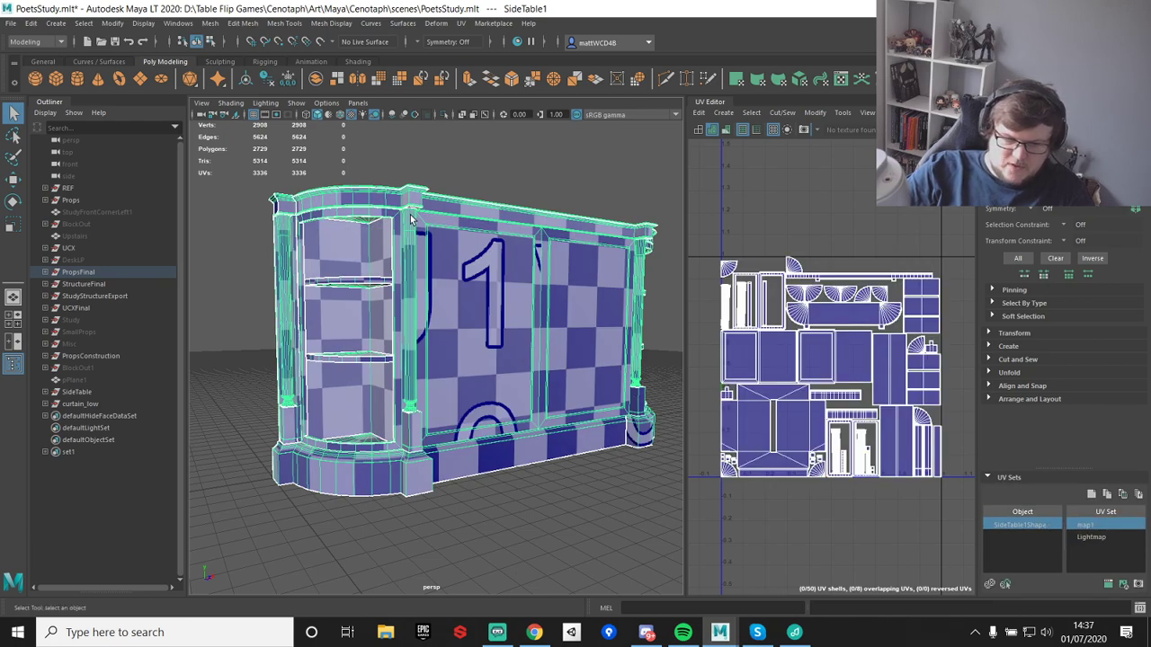
# - Examine the side table's top, corner shelves and front panels from several angles
pyautogui.keyDown('alt'); pyautogui.moveTo(465, 214); pyautogui.dragTo(465, 244); pyautogui.keyUp('alt')
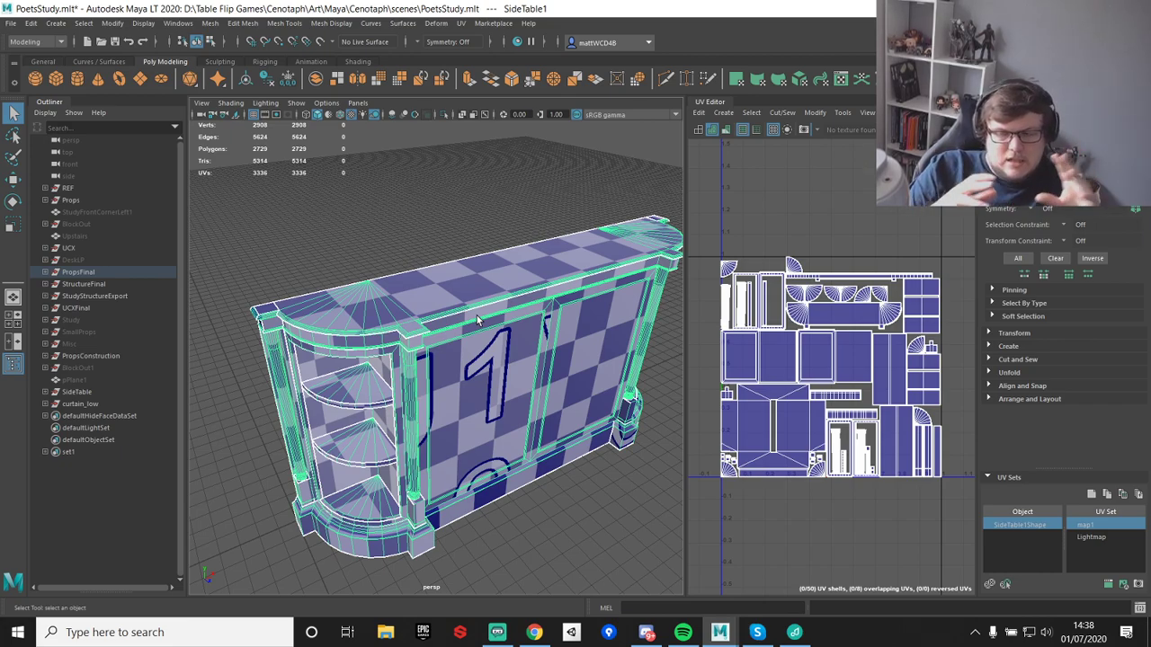
pyautogui.scroll(-3, 420, 241)
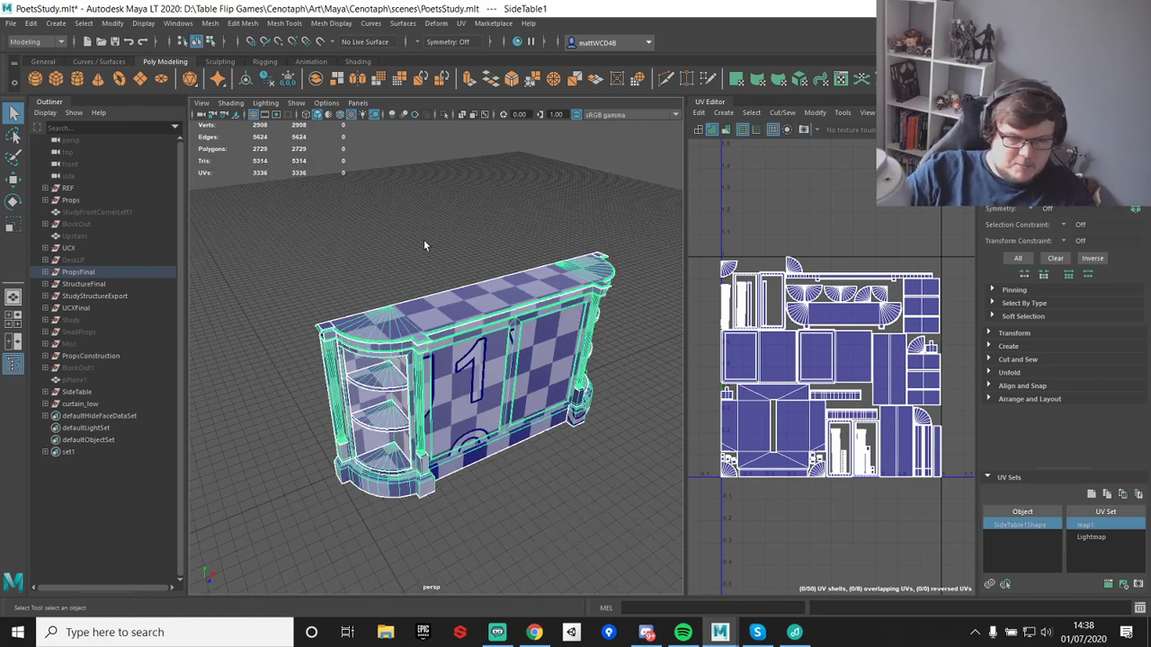
pyautogui.keyDown('alt'); pyautogui.moveTo(538, 266); pyautogui.dragTo(484, 195, button='middle'); pyautogui.keyUp('alt')
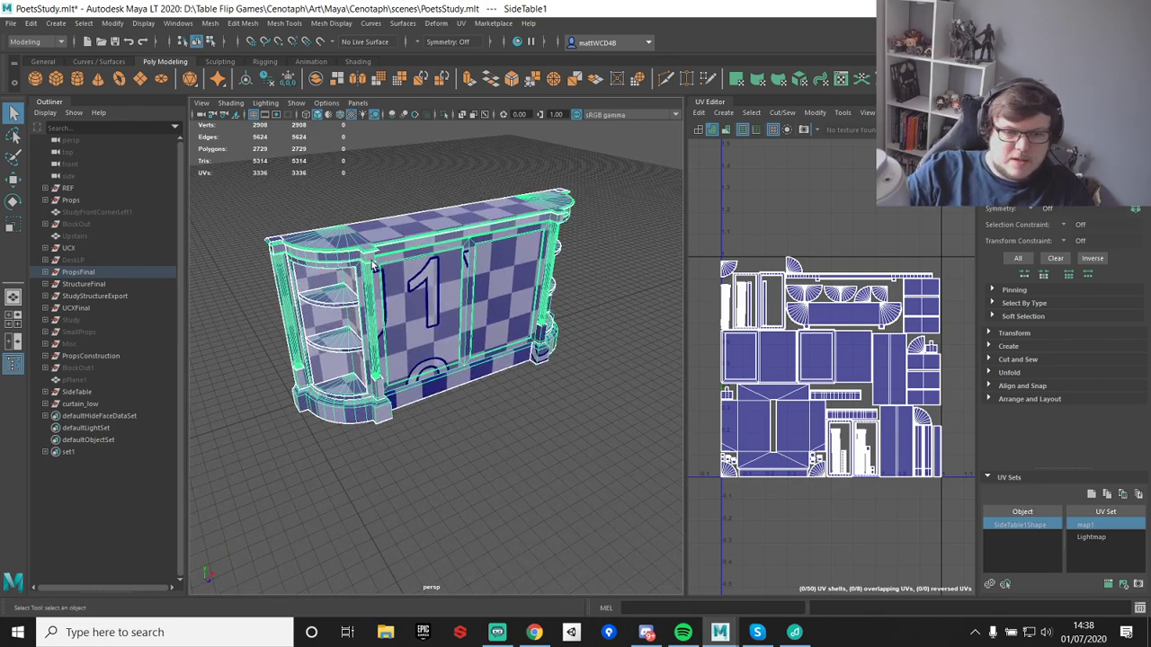
pyautogui.keyDown('alt'); pyautogui.moveTo(470, 373); pyautogui.dragTo(486, 321); pyautogui.keyUp('alt')
pyautogui.click(469, 404)
pyautogui.scroll(3, 469, 403)
pyautogui.keyDown('alt'); pyautogui.moveTo(469, 404); pyautogui.dragTo(494, 349); pyautogui.keyUp('alt')
pyautogui.click(494, 350)
pyautogui.keyDown('alt'); pyautogui.moveTo(532, 300); pyautogui.dragTo(550, 330); pyautogui.keyUp('alt')
pyautogui.scroll(-3, 534, 275)
# - Switch to the browser to study the Waterloo mahogany sideboard photo, and return to Maya
pyautogui.moveTo(535, 641)
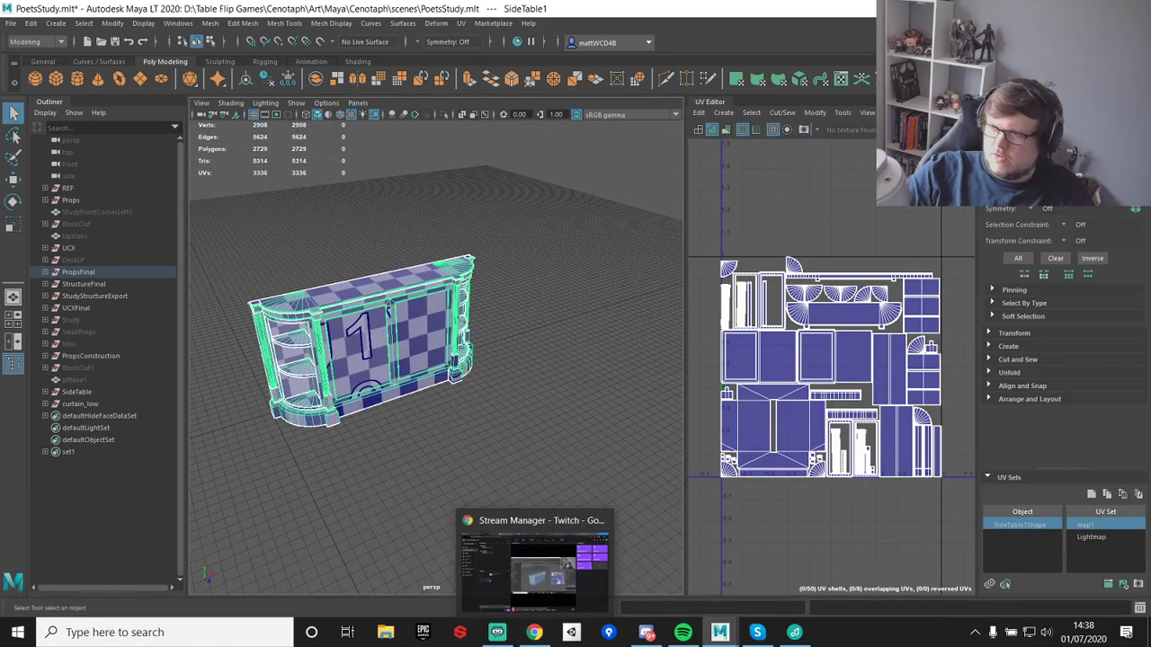
pyautogui.moveTo(1149, 7); pyautogui.dragTo(425, 0)
pyautogui.click(514, 355)
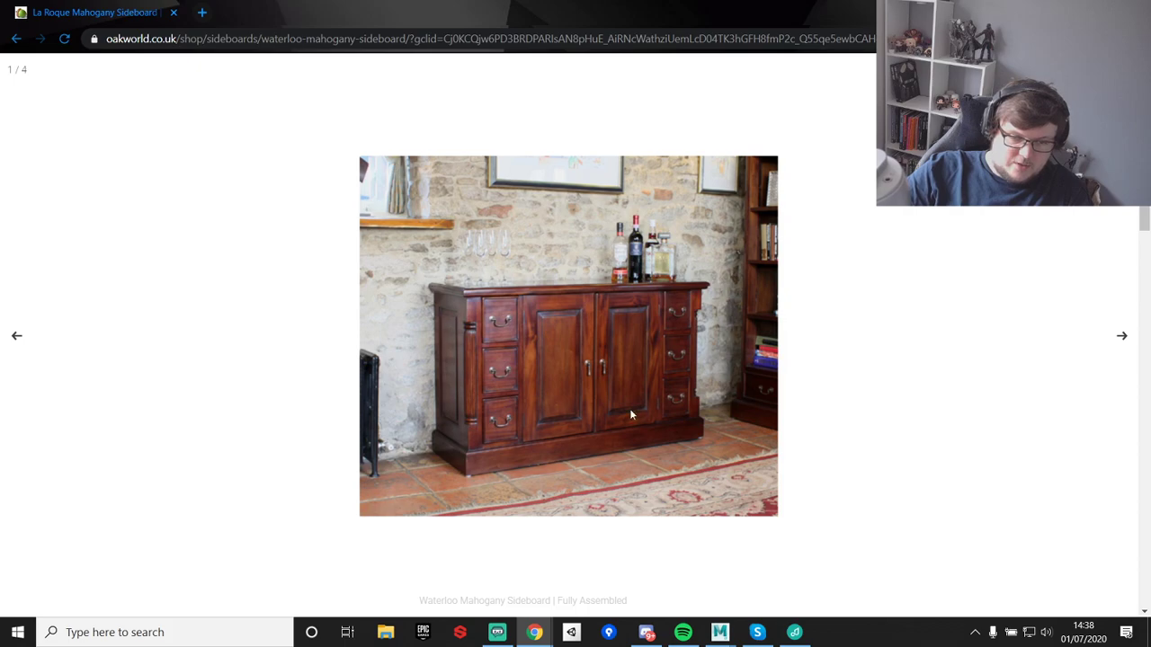
pyautogui.moveTo(158, 23); pyautogui.dragTo(1149, 239)
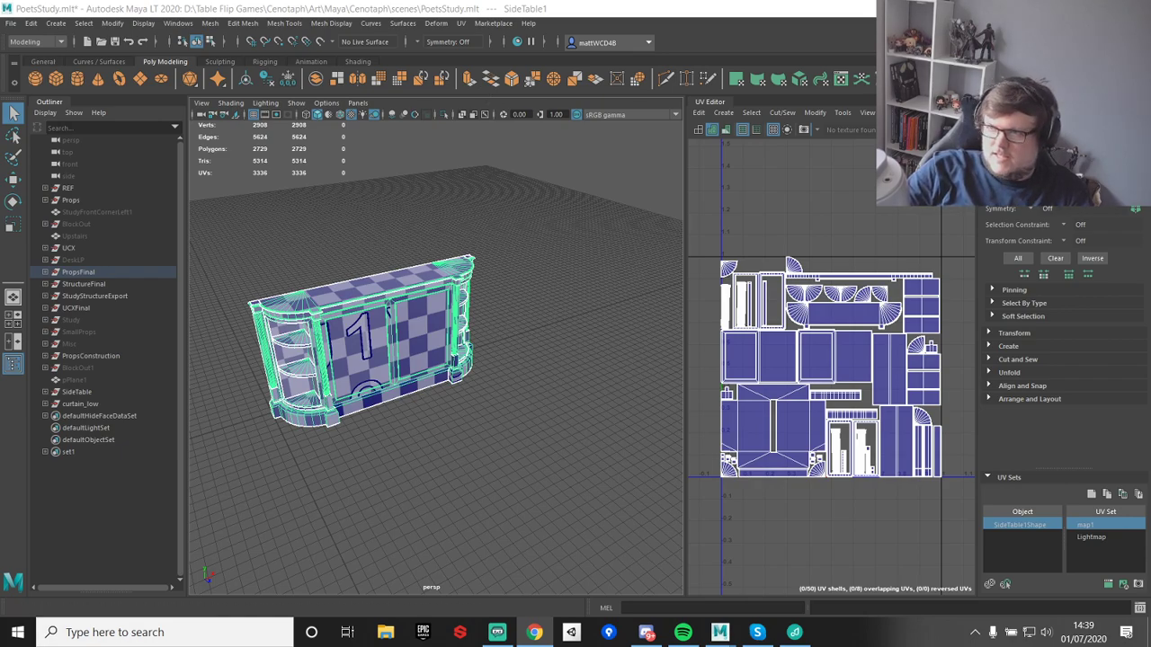
pyautogui.hotkey('alt', 'Tab')
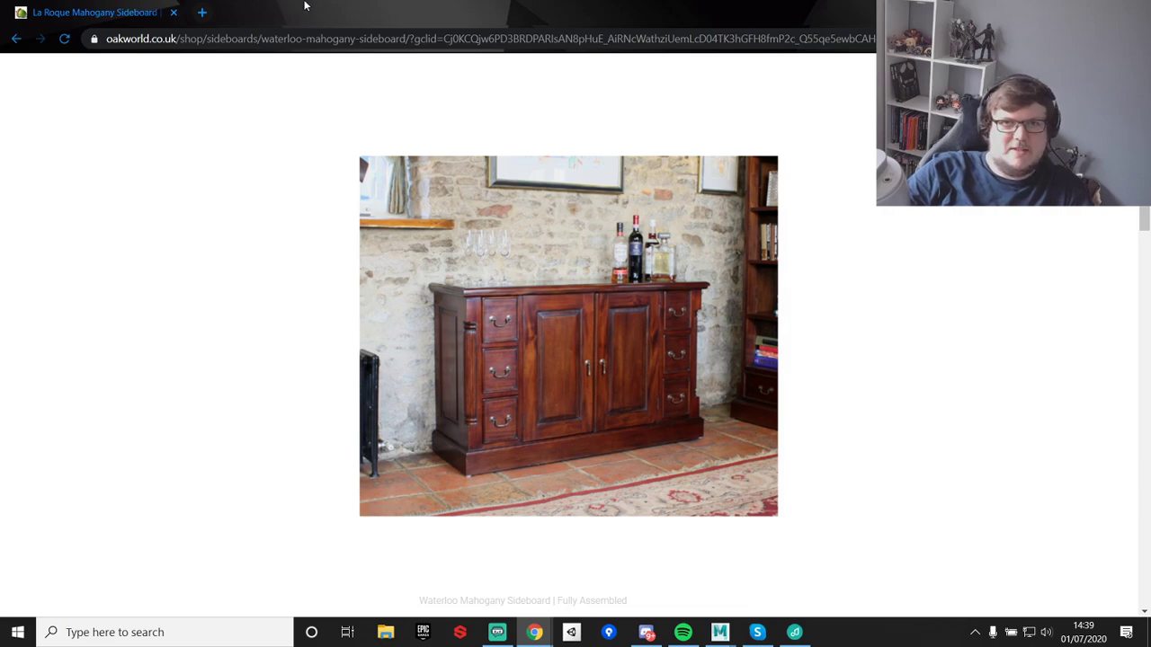
pyautogui.hotkey('alt', 'Tab')
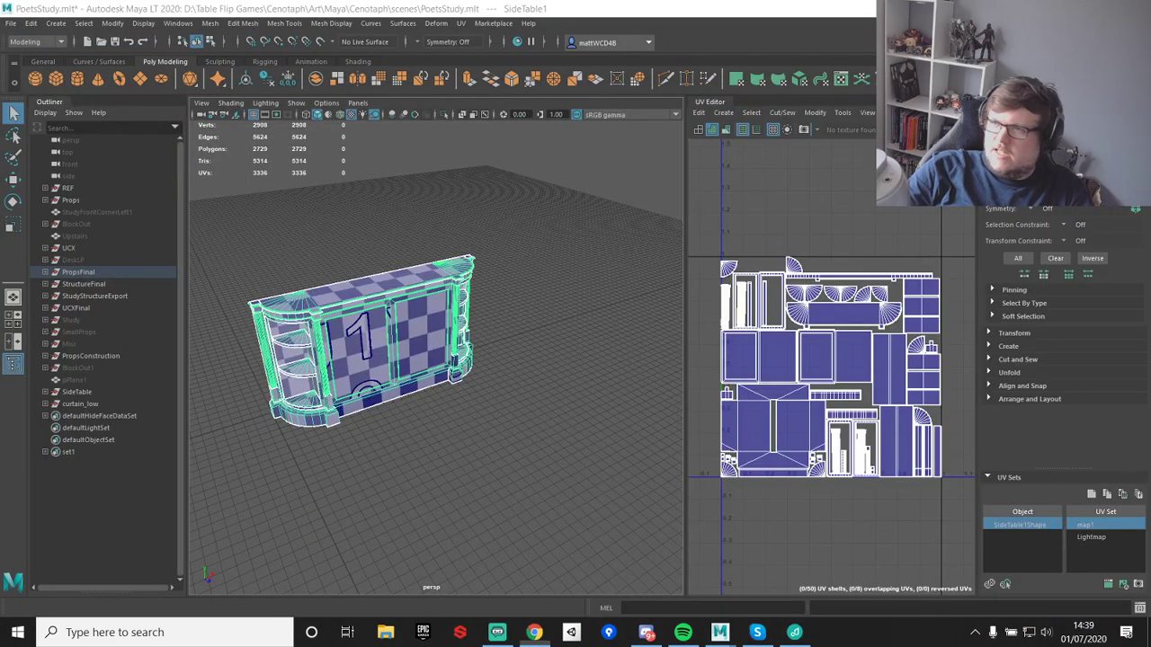
# - Deselect the side table and inspect its base and rounded shelf end from above
pyautogui.keyDown('alt'); pyautogui.moveTo(430, 334); pyautogui.dragTo(457, 333, button='middle'); pyautogui.keyUp('alt')
pyautogui.scroll(5, 457, 334)
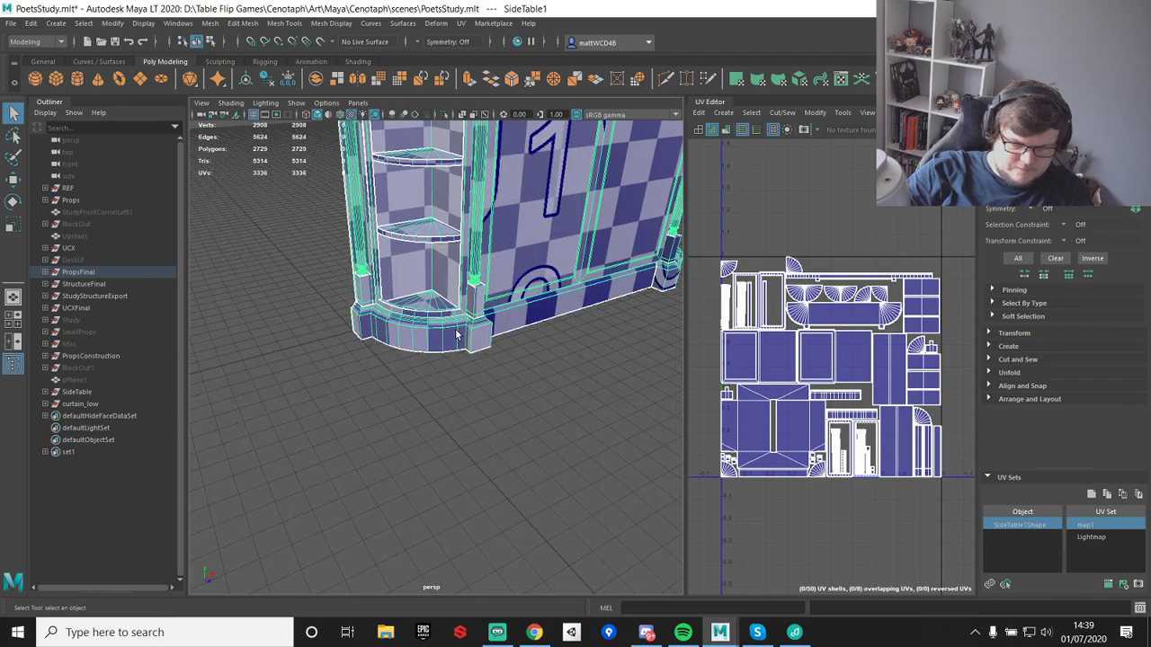
pyautogui.keyDown('alt'); pyautogui.moveTo(457, 334); pyautogui.dragTo(531, 344); pyautogui.keyUp('alt')
pyautogui.click(530, 344)
pyautogui.keyDown('alt'); pyautogui.moveTo(518, 282); pyautogui.dragTo(490, 367, button='middle'); pyautogui.keyUp('alt')
pyautogui.scroll(-3, 490, 366)
pyautogui.keyDown('alt'); pyautogui.moveTo(490, 367); pyautogui.dragTo(454, 296); pyautogui.keyUp('alt')
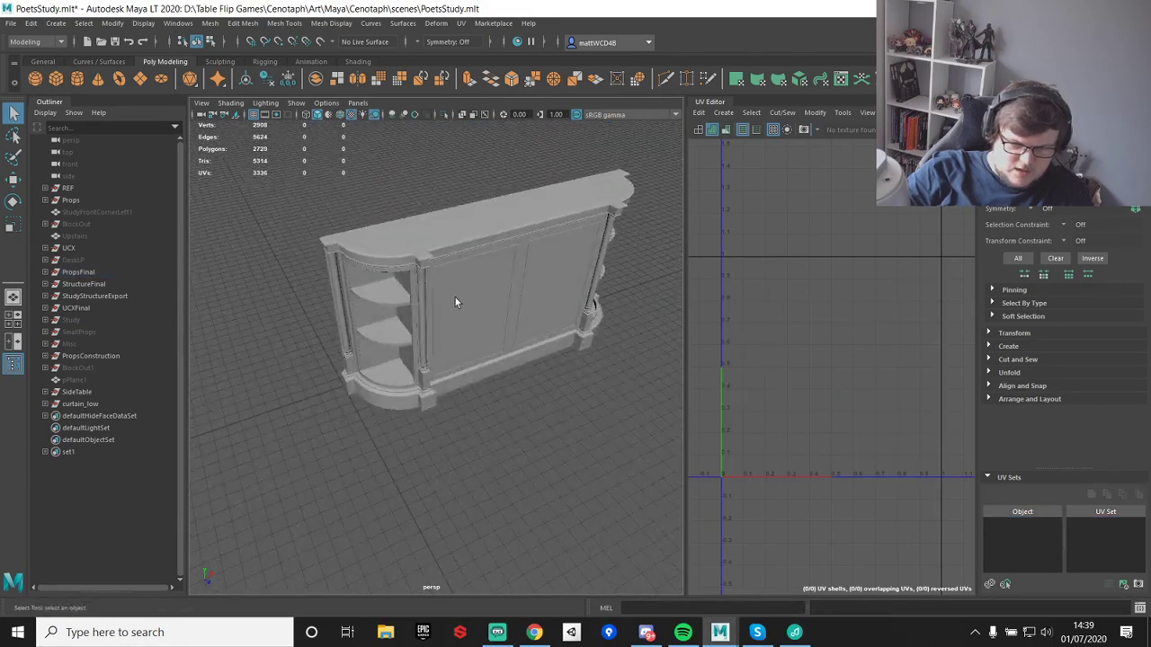
# - Hide the side table and show it again
pyautogui.click(454, 296)
pyautogui.hotkey('ctrl', 'h')
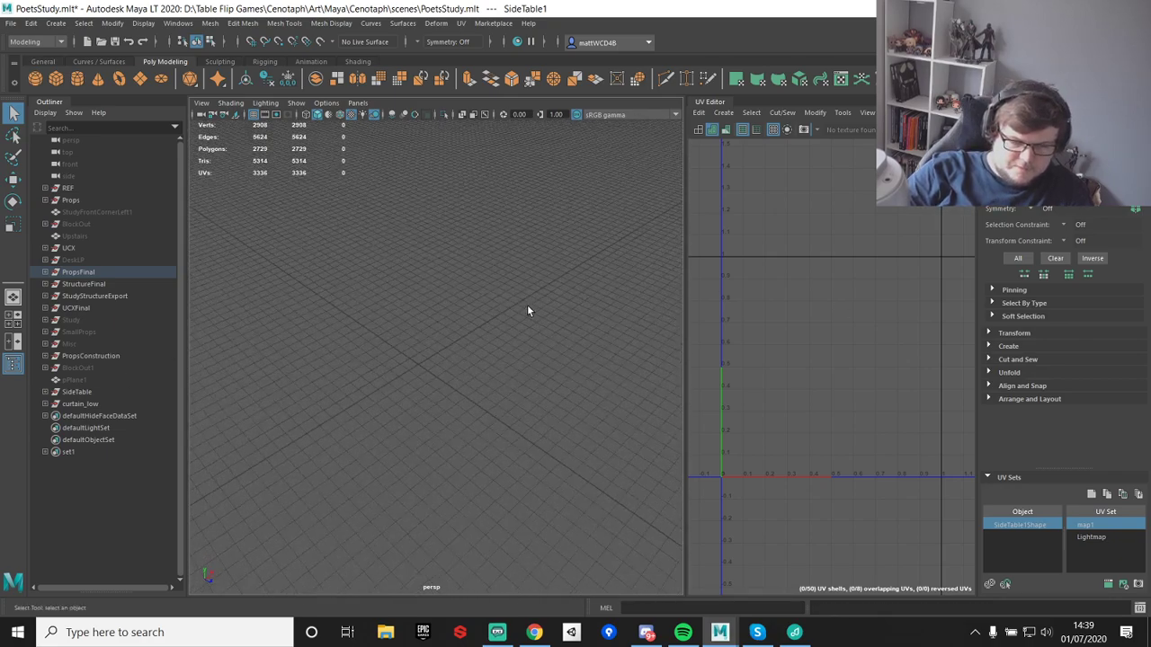
pyautogui.hotkey('ctrl', 'h')
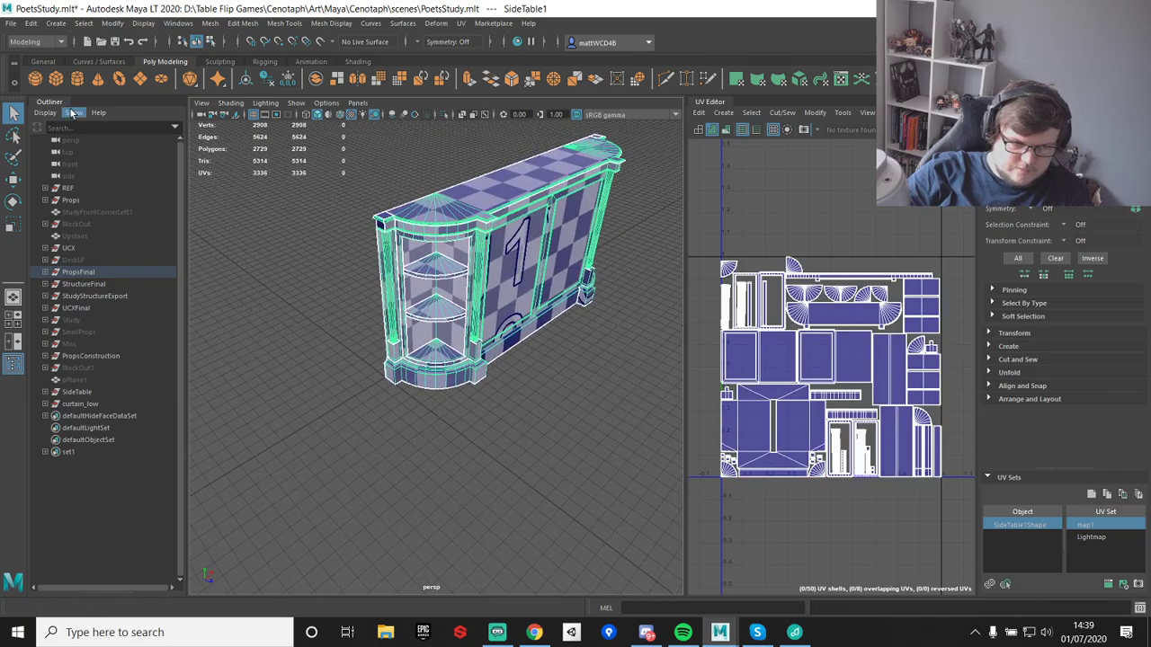
# - Create a polygon cube at the foot of the side table and scale it up evenly
pyautogui.click(50, 79)
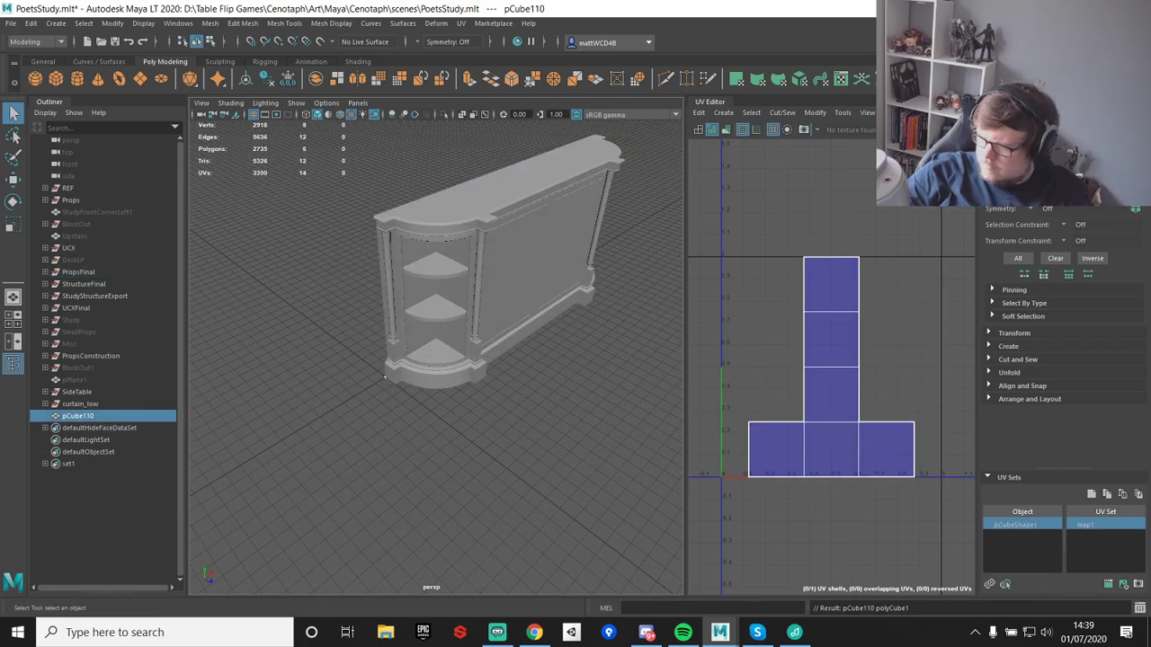
pyautogui.scroll(-3, 491, 329)
pyautogui.keyDown('alt'); pyautogui.moveTo(491, 329); pyautogui.dragTo(519, 333, button='middle'); pyautogui.keyUp('alt')
pyautogui.scroll(6, 634, 321)
pyautogui.press('e')
pyautogui.press('r')
pyautogui.moveTo(505, 297); pyautogui.dragTo(540, 291)
# - Set the cube's pivot to its lower corner and snap the cube onto the outer corner of the side table's base
pyautogui.press('e')
pyautogui.press('w')
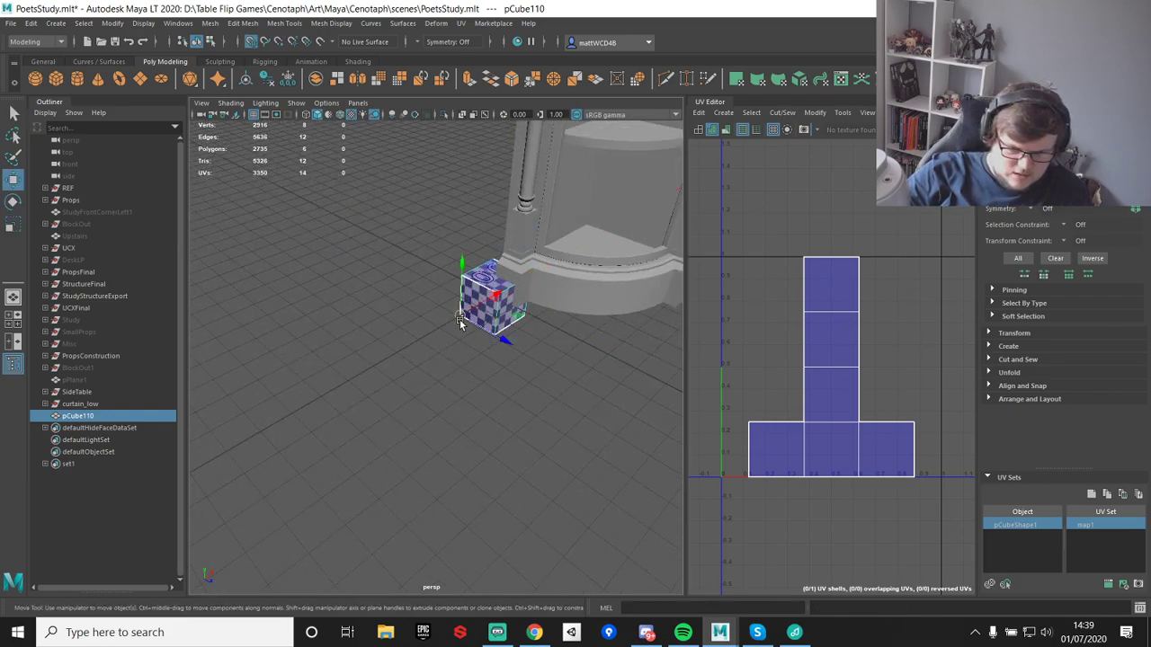
pyautogui.moveTo(458, 316); pyautogui.dragTo(494, 299)
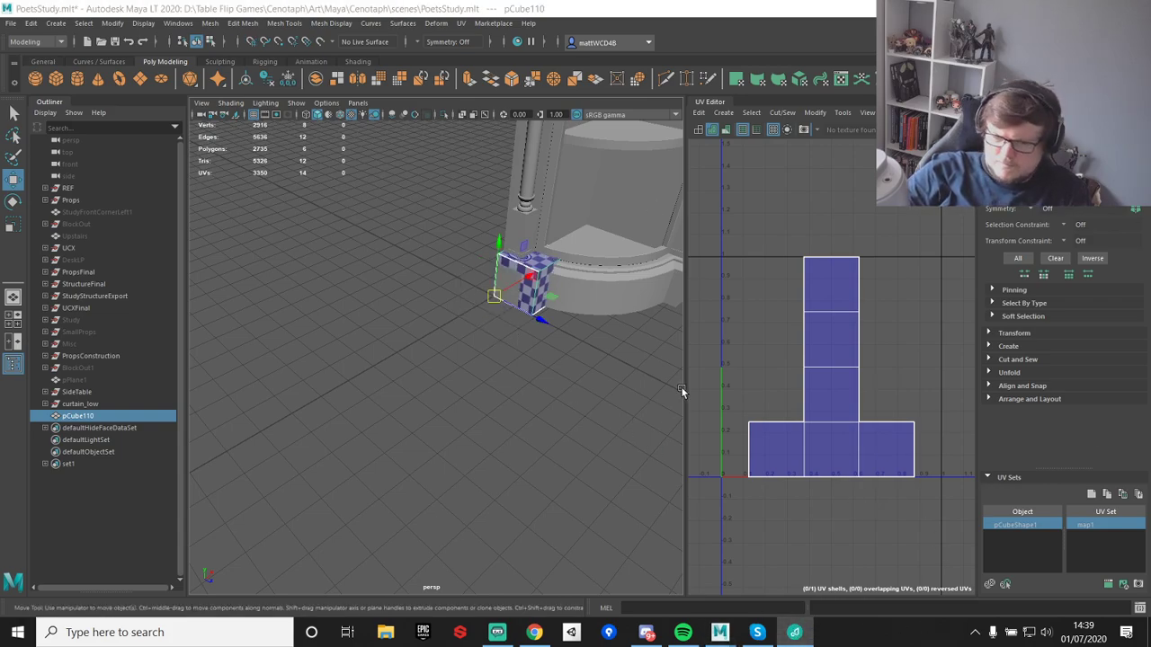
# - Start music playback in Spotify
pyautogui.moveTo(683, 632)
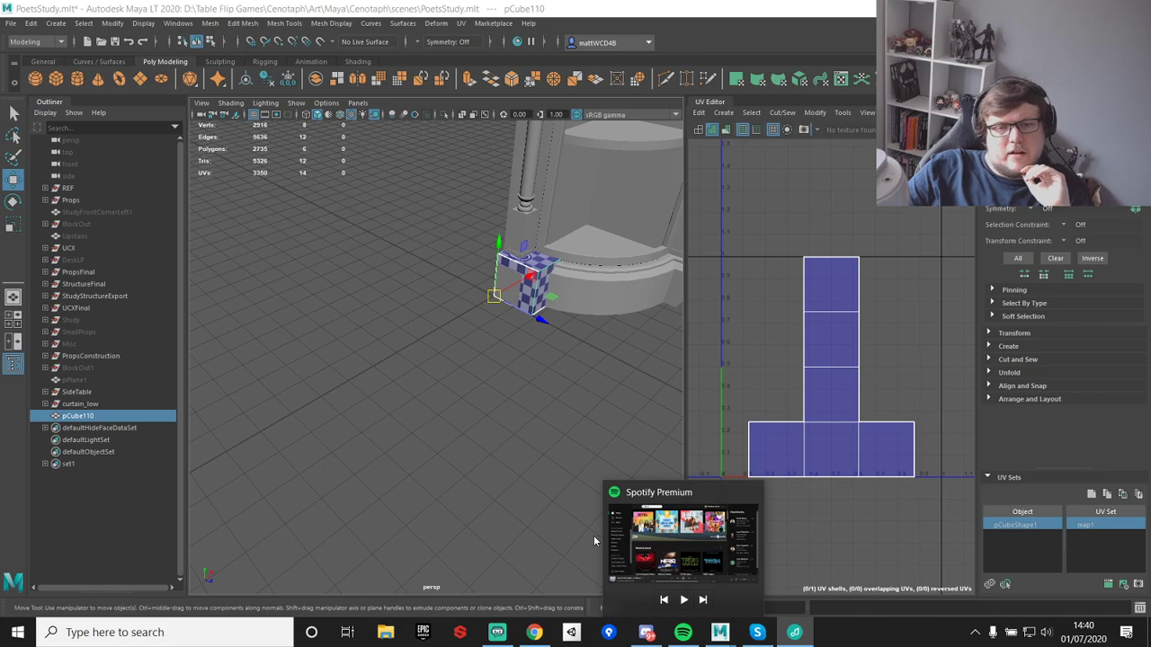
pyautogui.click(683, 599)
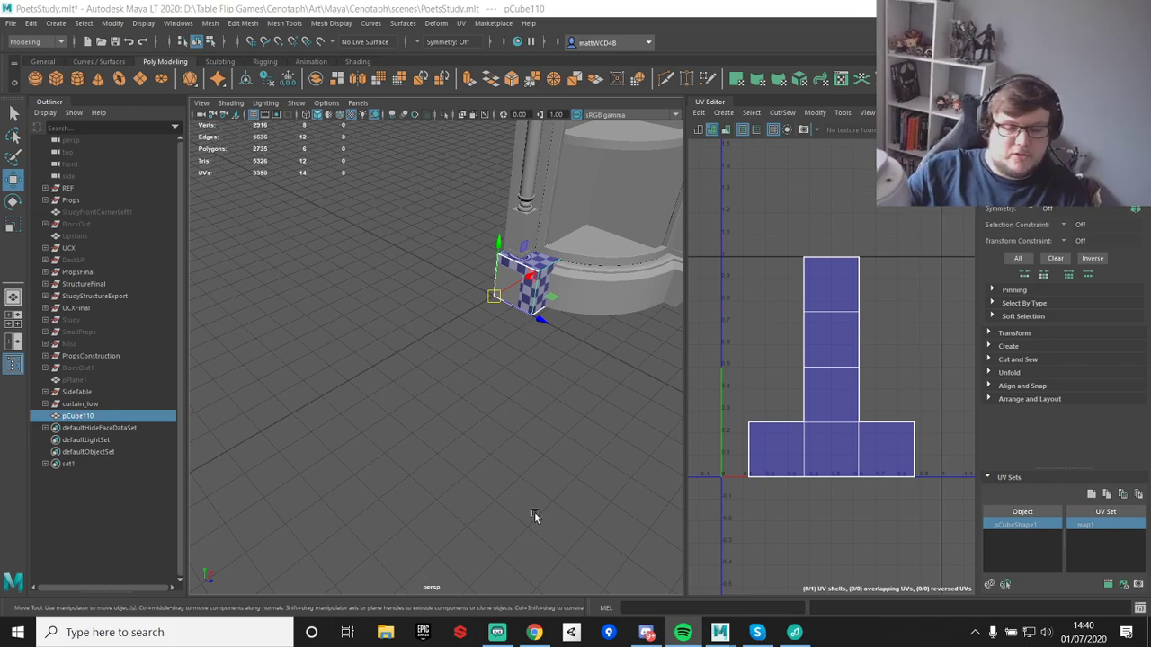
# - Check from several angles how the cube lines up with the side table's base corner
pyautogui.scroll(5, 508, 321)
pyautogui.scroll(-3, 508, 322)
pyautogui.keyDown('alt'); pyautogui.moveTo(557, 282); pyautogui.dragTo(486, 363, button='middle'); pyautogui.keyUp('alt')
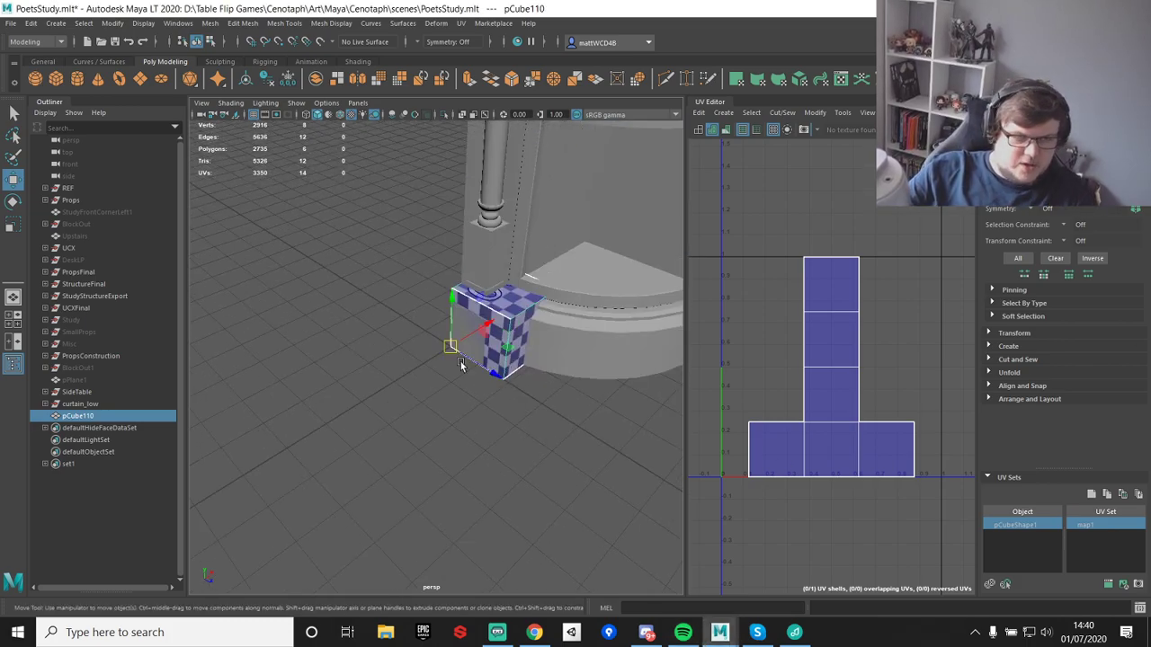
pyautogui.keyDown('alt'); pyautogui.moveTo(477, 300); pyautogui.dragTo(398, 264, button='middle'); pyautogui.keyUp('alt')
pyautogui.keyDown('alt'); pyautogui.moveTo(390, 318); pyautogui.dragTo(470, 342); pyautogui.keyUp('alt')
pyautogui.scroll(3, 470, 341)
pyautogui.keyDown('alt'); pyautogui.moveTo(470, 342); pyautogui.dragTo(387, 354, button='middle'); pyautogui.keyUp('alt')
pyautogui.hotkey('alt', 'Tab')
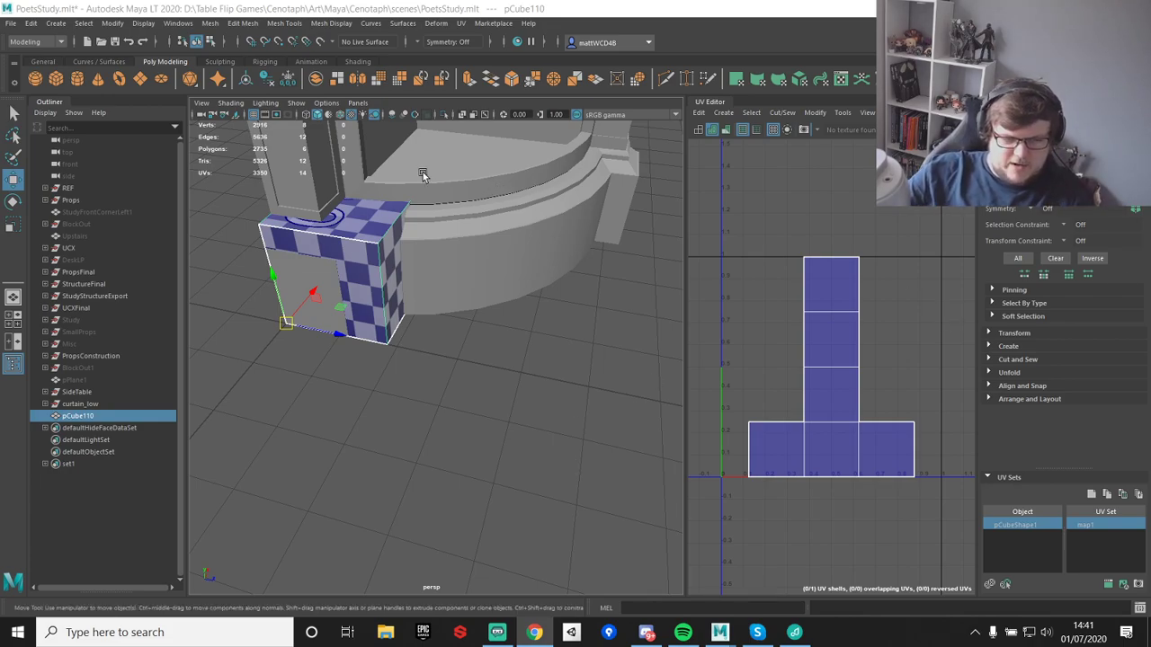
pyautogui.keyDown('alt'); pyautogui.moveTo(370, 250); pyautogui.dragTo(414, 242, button='middle'); pyautogui.keyUp('alt')
pyautogui.scroll(4, 392, 271)
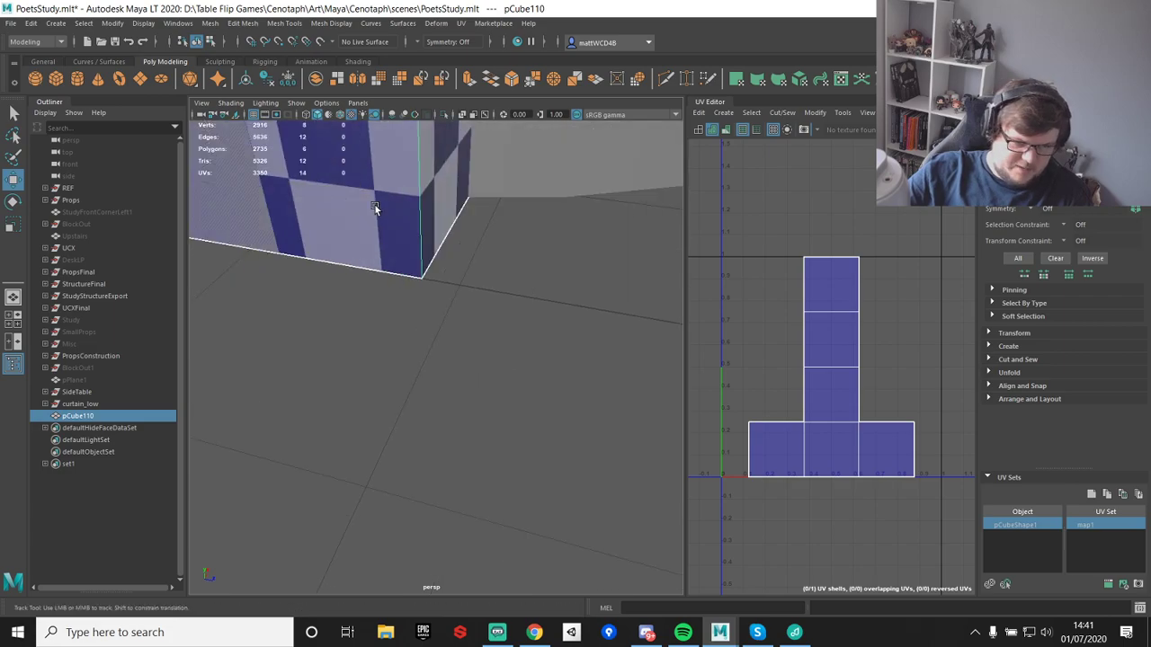
pyautogui.keyDown('alt'); pyautogui.moveTo(374, 206); pyautogui.dragTo(411, 224, button='middle'); pyautogui.keyUp('alt')
pyautogui.scroll(-5, 410, 223)
pyautogui.keyDown('alt'); pyautogui.moveTo(411, 222); pyautogui.dragTo(455, 231); pyautogui.keyUp('alt')
pyautogui.keyDown('alt'); pyautogui.moveTo(476, 305); pyautogui.dragTo(446, 262, button='middle'); pyautogui.keyUp('alt')
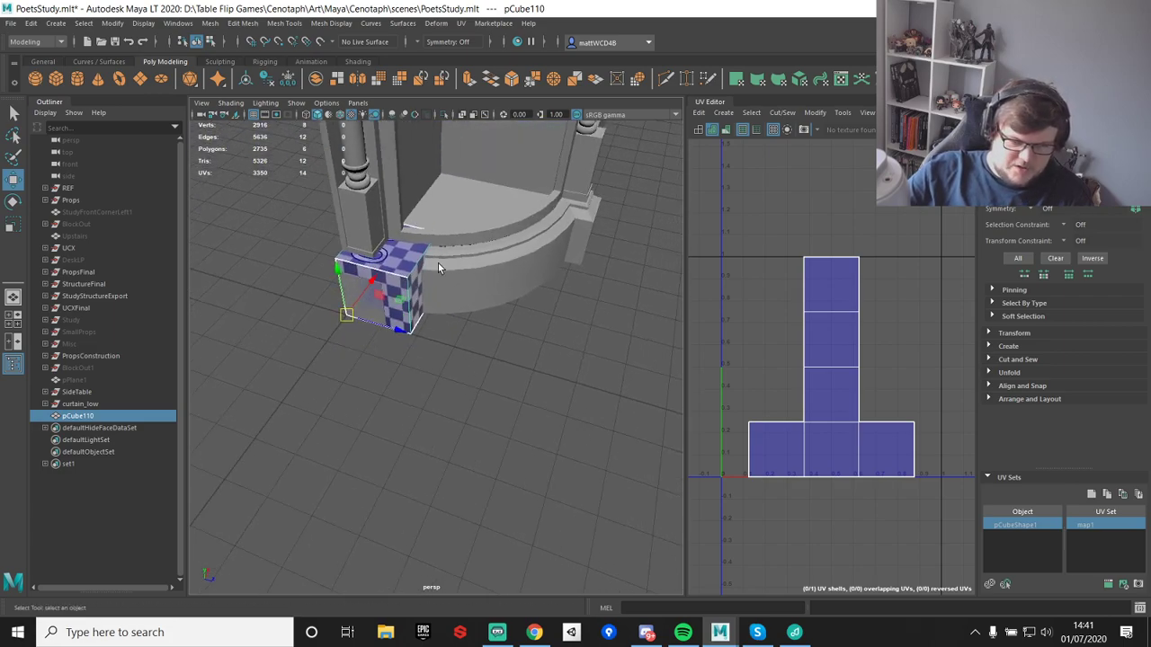
# - Move the cube's end face outward with grid snapping to stretch it into a long block across the rounded base
pyautogui.press('q')
pyautogui.moveTo(378, 251); pyautogui.dragTo(410, 290, button='right')
pyautogui.click(407, 289)
pyautogui.click(404, 264)
pyautogui.click(416, 290)
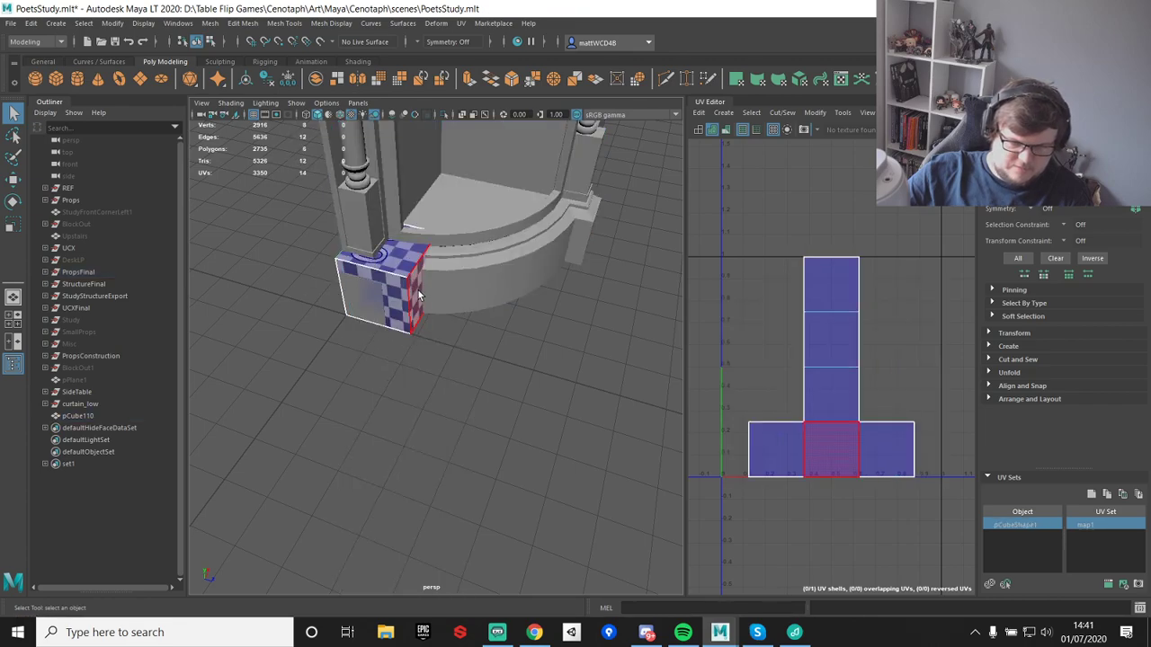
pyautogui.press('w')
pyautogui.press('x')
pyautogui.moveTo(470, 296); pyautogui.dragTo(519, 344)
# - Select the block's top vertices and snap them vertically to align with the side table's base
pyautogui.keyDown('alt'); pyautogui.moveTo(519, 243); pyautogui.dragTo(455, 270, button='middle'); pyautogui.keyUp('alt')
pyautogui.scroll(3, 455, 269)
pyautogui.moveTo(491, 221); pyautogui.dragTo(383, 219, button='right')
pyautogui.scroll(-3, 400, 226)
pyautogui.keyDown('alt'); pyautogui.moveTo(407, 228); pyautogui.dragTo(420, 242, button='middle'); pyautogui.keyUp('alt')
pyautogui.moveTo(282, 217); pyautogui.dragTo(584, 282)
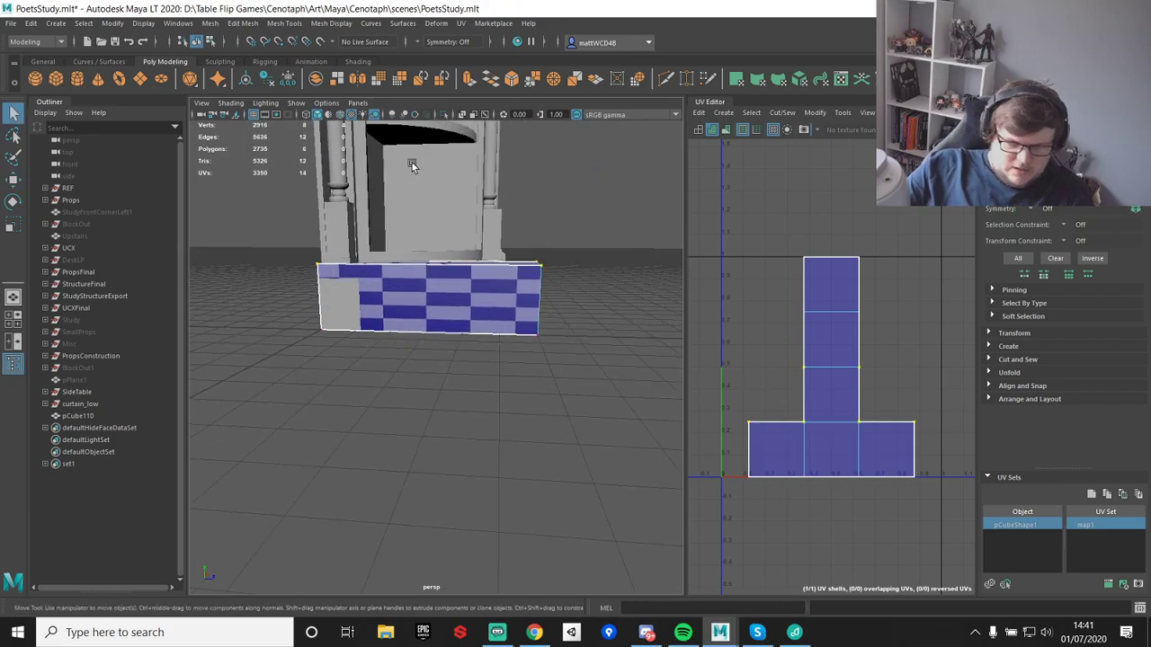
pyautogui.press('w')
pyautogui.moveTo(430, 203); pyautogui.dragTo(469, 298)
pyautogui.press('v')
# - Select the four vertices at the block's extended end with the Move tool active
pyautogui.scroll(3, 470, 214)
pyautogui.keyDown('alt'); pyautogui.moveTo(470, 297); pyautogui.dragTo(550, 273, button='middle'); pyautogui.keyUp('alt')
pyautogui.keyDown('alt'); pyautogui.moveTo(549, 274); pyautogui.dragTo(449, 283); pyautogui.keyUp('alt')
pyautogui.keyDown('alt'); pyautogui.moveTo(450, 282); pyautogui.dragTo(473, 395, button='middle'); pyautogui.keyUp('alt')
pyautogui.keyDown('alt'); pyautogui.moveTo(473, 395); pyautogui.dragTo(489, 378); pyautogui.keyUp('alt')
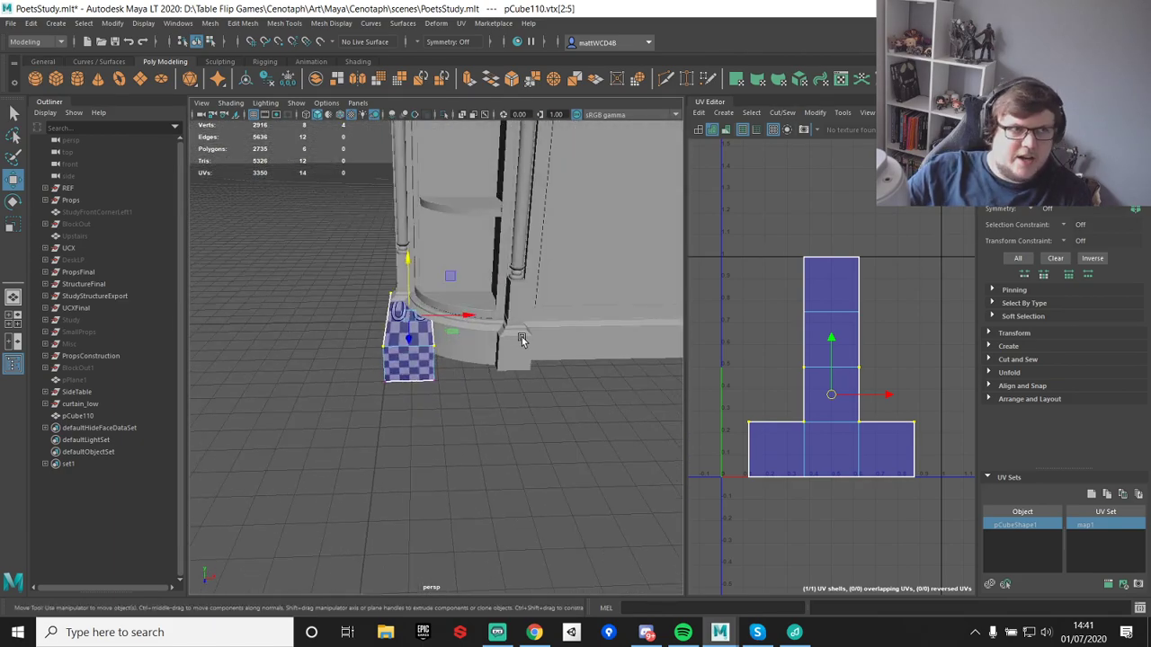
pyautogui.keyDown('alt'); pyautogui.moveTo(538, 101); pyautogui.dragTo(602, 216); pyautogui.keyUp('alt')
pyautogui.keyDown('alt'); pyautogui.moveTo(602, 216); pyautogui.dragTo(516, 206, button='middle'); pyautogui.keyUp('alt')
pyautogui.keyDown('alt'); pyautogui.moveTo(516, 206); pyautogui.dragTo(519, 224); pyautogui.keyUp('alt')
pyautogui.press('q')
pyautogui.moveTo(457, 203); pyautogui.dragTo(562, 379)
pyautogui.press('w')
pyautogui.press('w')
pyautogui.keyDown('alt'); pyautogui.moveTo(547, 265); pyautogui.dragTo(474, 262); pyautogui.keyUp('alt')
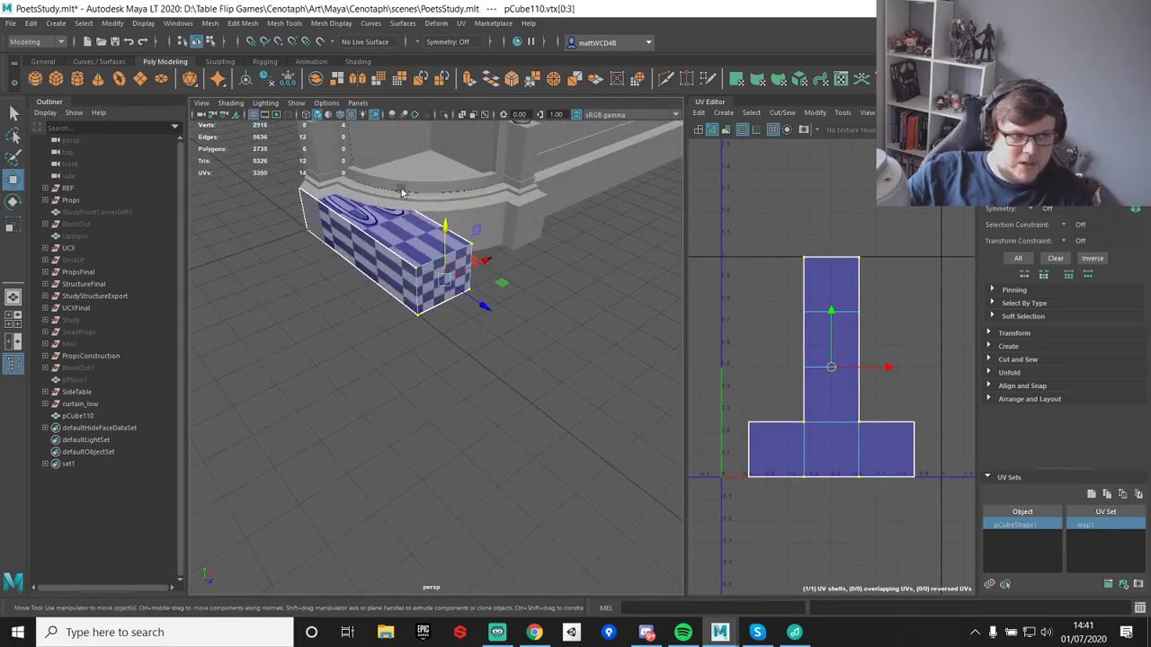
# - Check from several angles how the extended block's end face and vertices line up with the side table's rounded base
pyautogui.keyDown('alt'); pyautogui.moveTo(410, 247); pyautogui.dragTo(449, 258); pyautogui.keyUp('alt')
pyautogui.press('q')
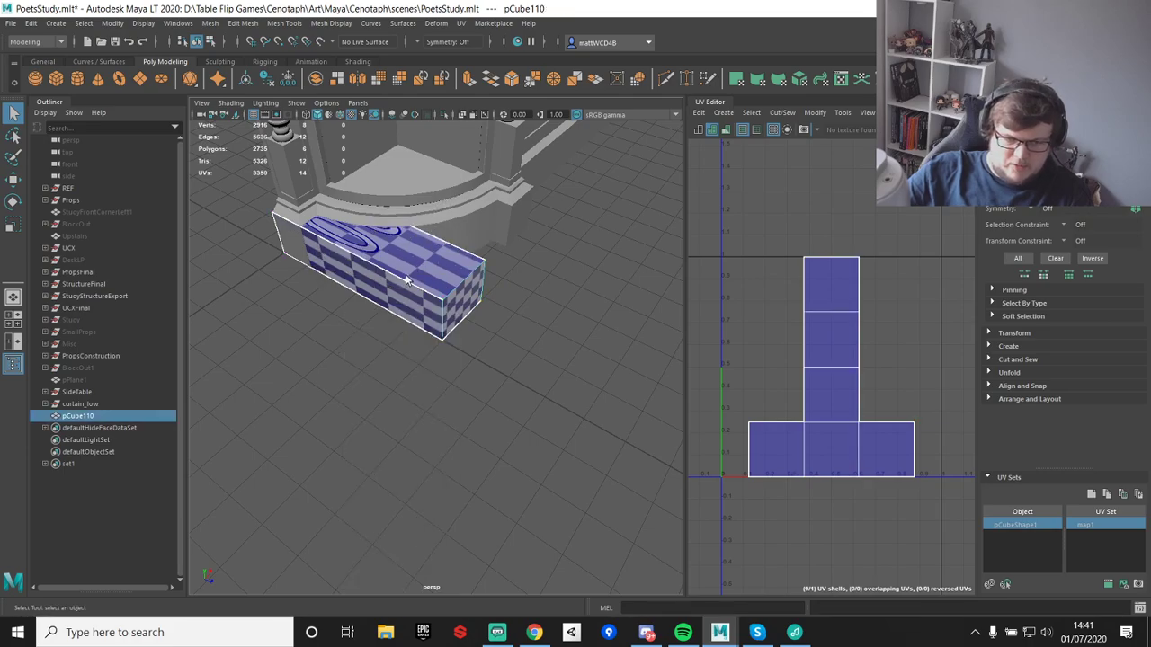
pyautogui.moveTo(415, 259); pyautogui.dragTo(458, 322, button='right')
pyautogui.press('f')
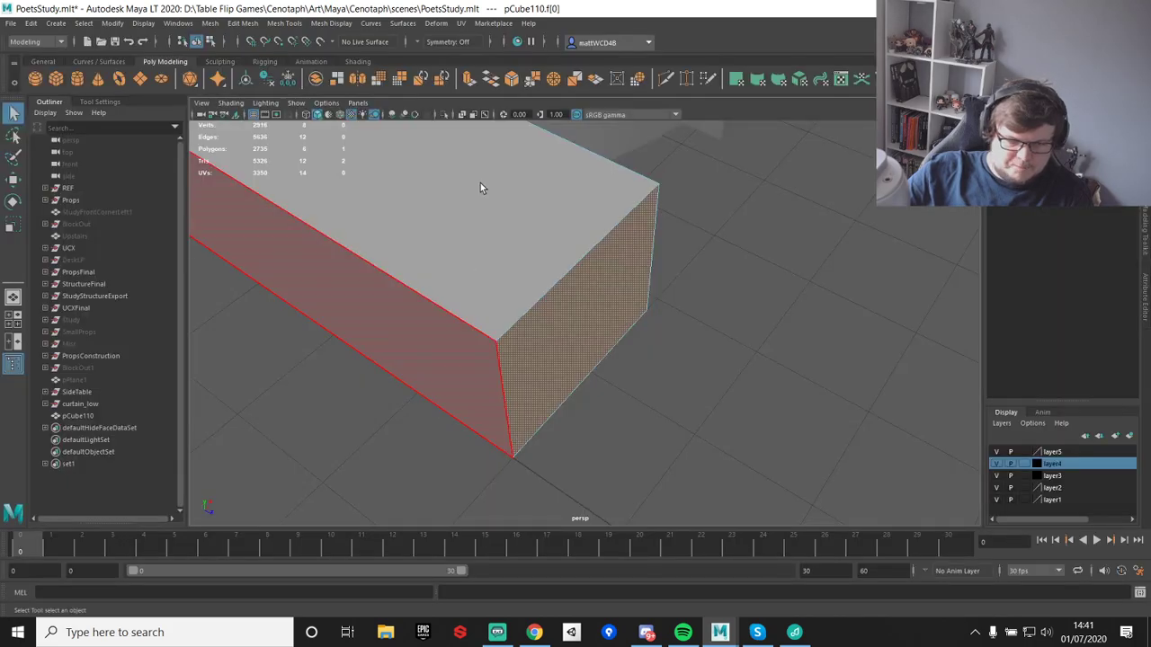
pyautogui.keyDown('alt'); pyautogui.moveTo(480, 182); pyautogui.dragTo(649, 267); pyautogui.keyUp('alt')
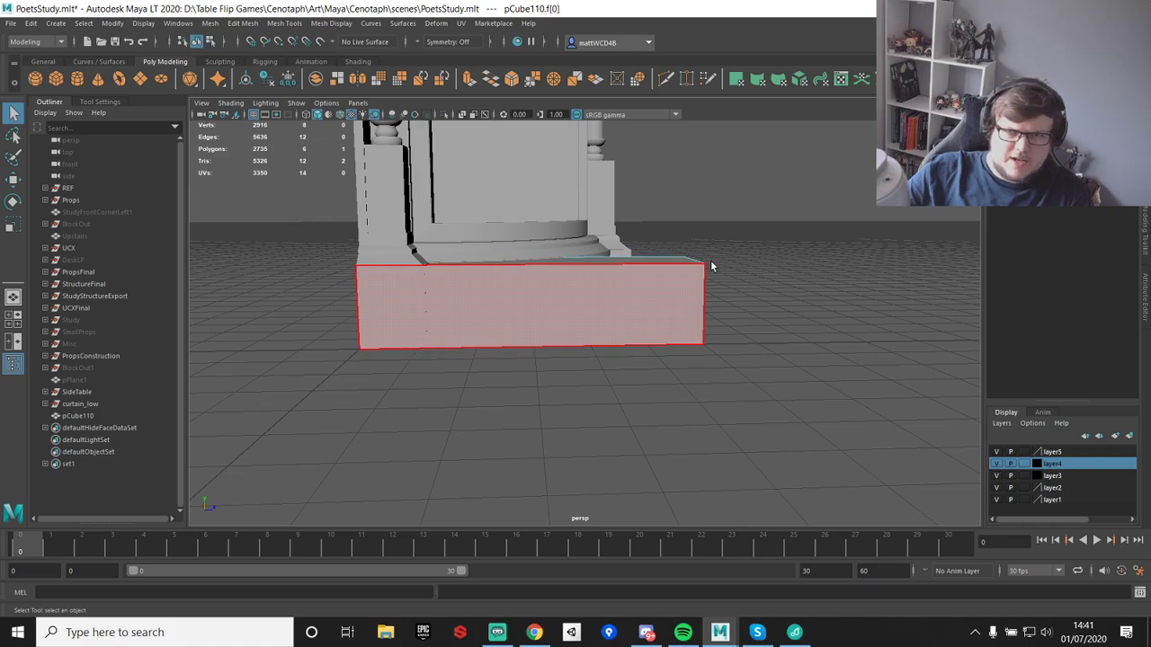
pyautogui.keyDown('alt'); pyautogui.moveTo(696, 292); pyautogui.dragTo(642, 283); pyautogui.keyUp('alt')
pyautogui.moveTo(683, 288); pyautogui.dragTo(627, 284, button='right')
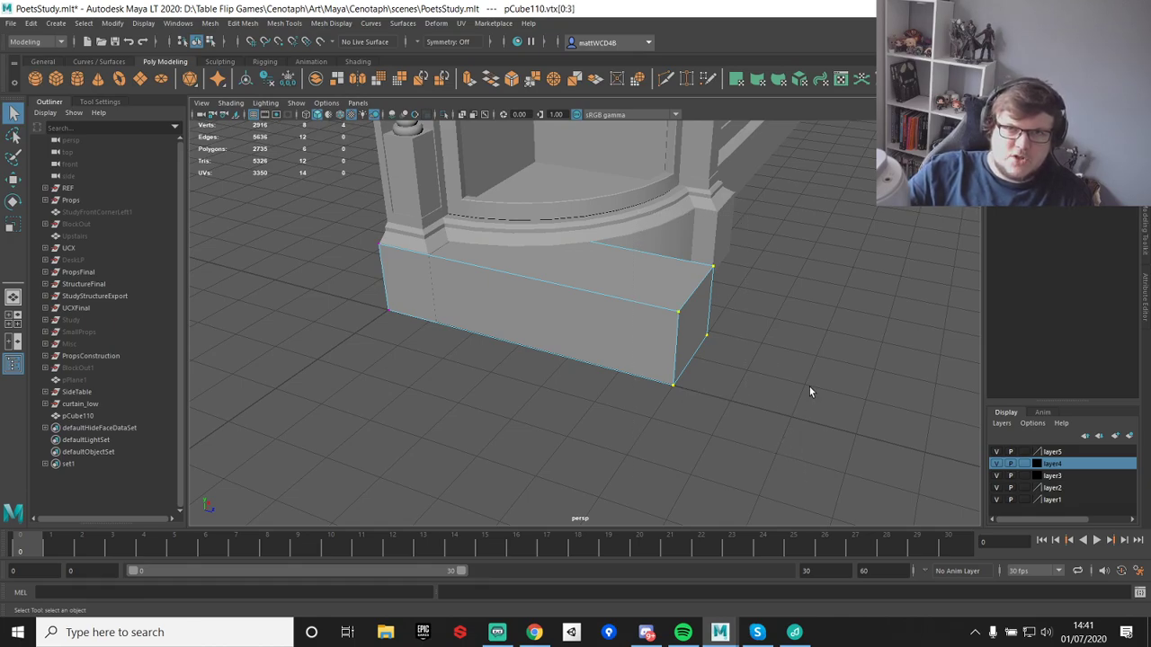
pyautogui.keyDown('alt'); pyautogui.moveTo(696, 305); pyautogui.dragTo(702, 231); pyautogui.keyUp('alt')
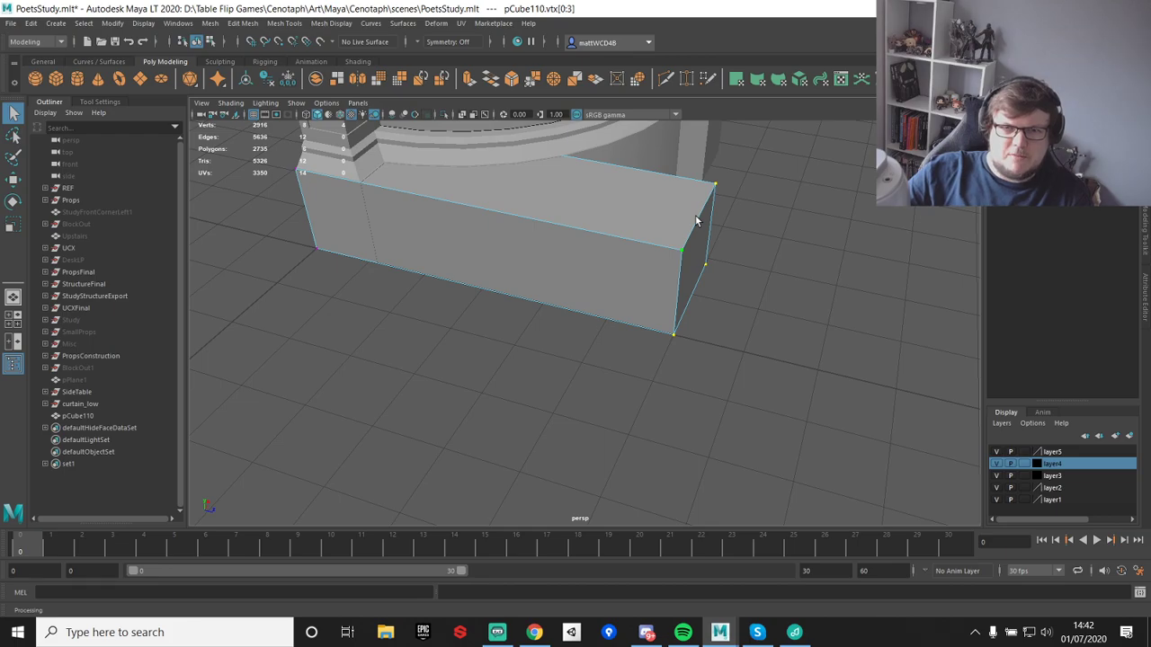
pyautogui.keyDown('alt'); pyautogui.moveTo(613, 188); pyautogui.dragTo(647, 263); pyautogui.keyUp('alt')
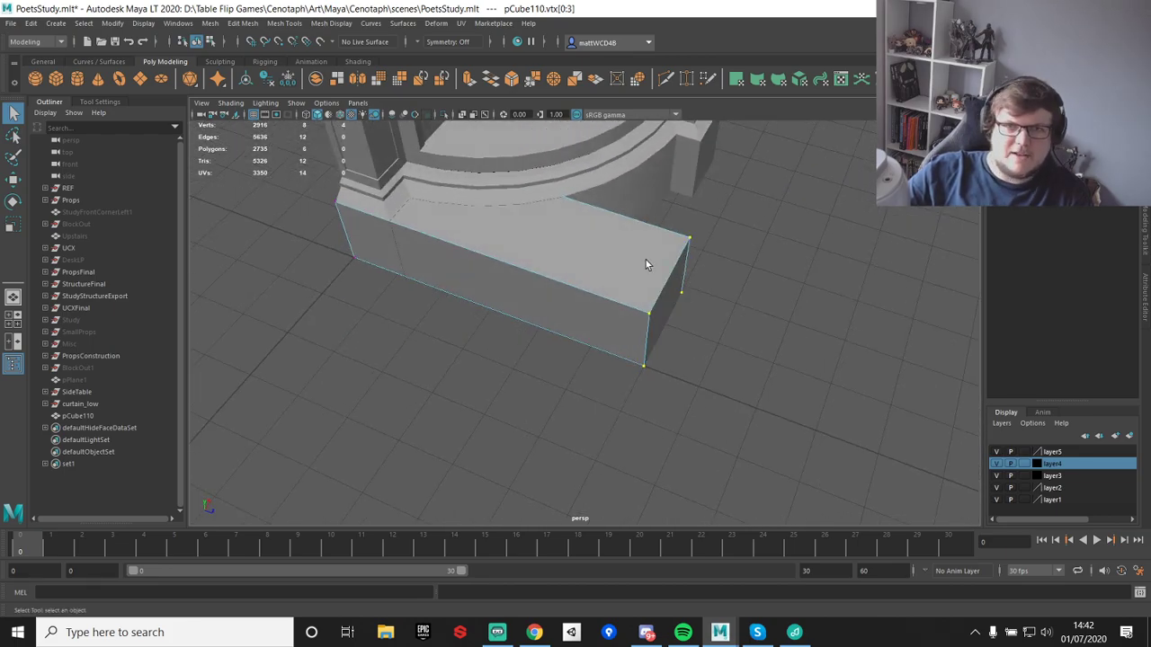
# - Move the four vertices at the block's extended end along its length to adjust how far it reaches
pyautogui.keyDown('alt'); pyautogui.moveTo(554, 304); pyautogui.dragTo(621, 247); pyautogui.keyUp('alt')
pyautogui.press('w')
pyautogui.moveTo(732, 261); pyautogui.dragTo(635, 300)
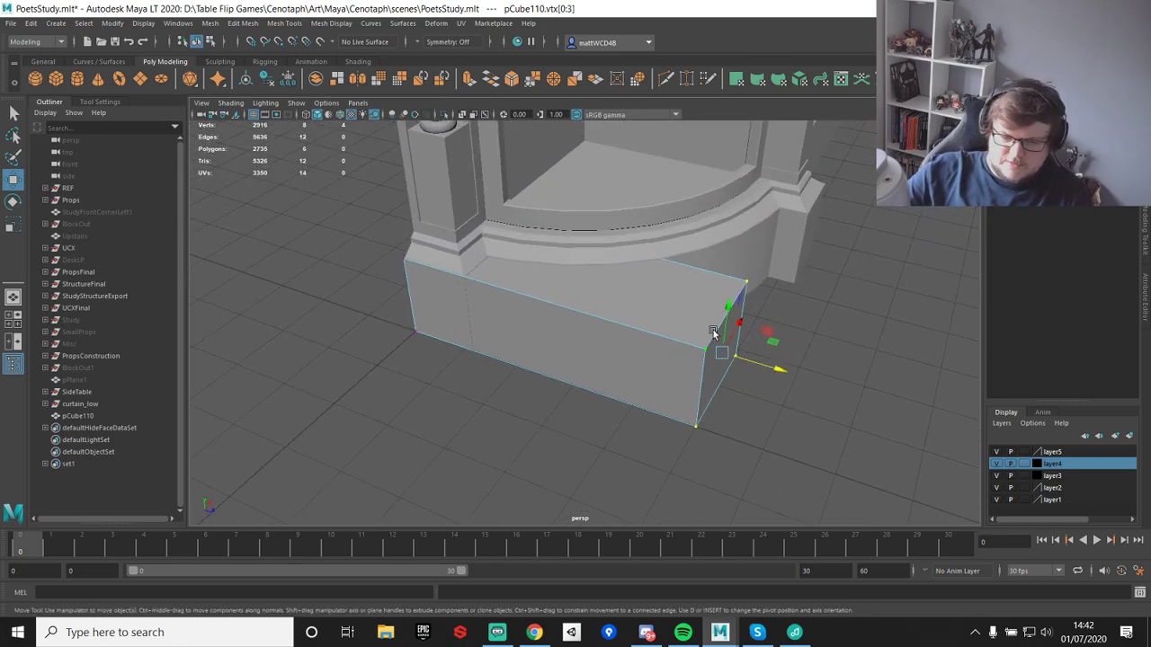
# - Select the vertices along the block's inner side and move them outward to thin it into a narrow board
pyautogui.keyDown('alt'); pyautogui.moveTo(697, 268); pyautogui.dragTo(558, 278); pyautogui.keyUp('alt')
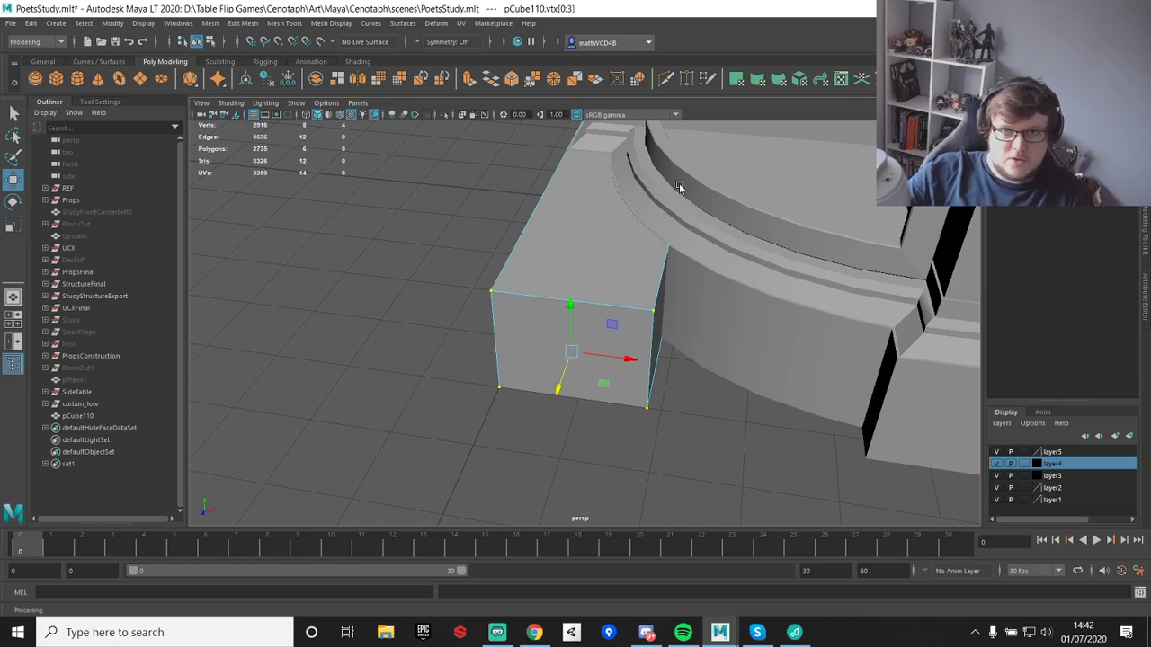
pyautogui.keyDown('alt'); pyautogui.moveTo(677, 209); pyautogui.dragTo(668, 278); pyautogui.keyUp('alt')
pyautogui.press('q')
pyautogui.moveTo(599, 143); pyautogui.dragTo(721, 432)
pyautogui.press('w')
pyautogui.moveTo(708, 273); pyautogui.dragTo(573, 256)
pyautogui.moveTo(572, 256); pyautogui.dragTo(483, 241, button='right')
# - Duplicate the board, snap the copy to the first board's front corner, and rotate it 90° to run along the adjacent side
pyautogui.hotkey('ctrl', 'd')
pyautogui.press('v')
pyautogui.moveTo(437, 221); pyautogui.dragTo(620, 352)
pyautogui.press('e')
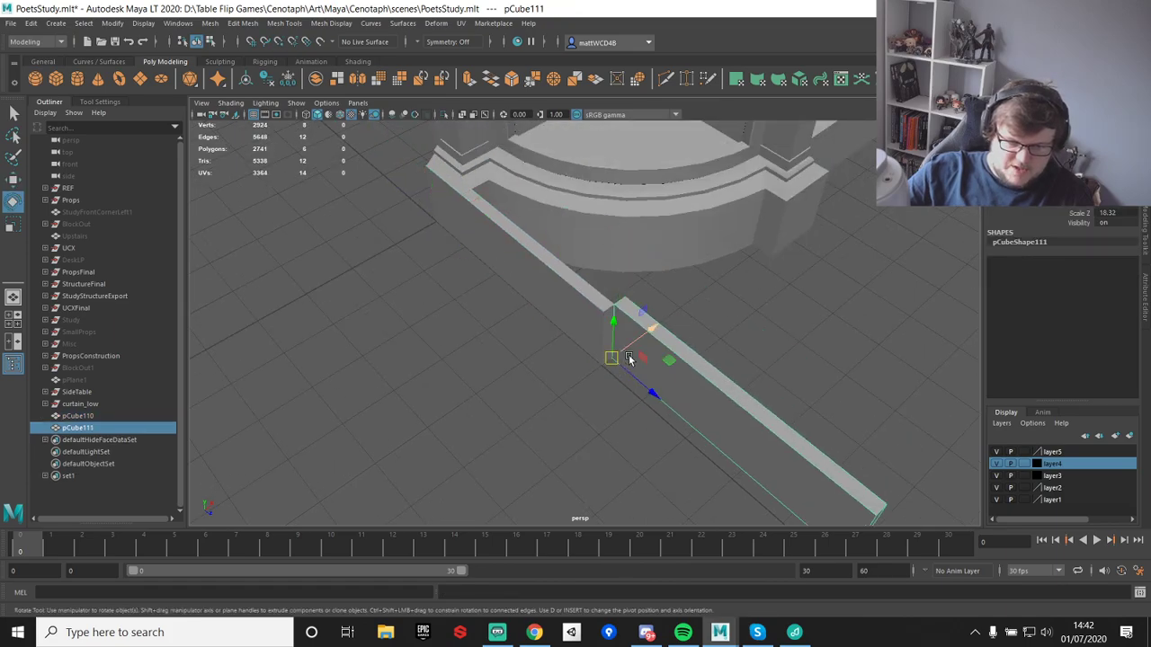
pyautogui.moveTo(612, 405); pyautogui.dragTo(690, 341)
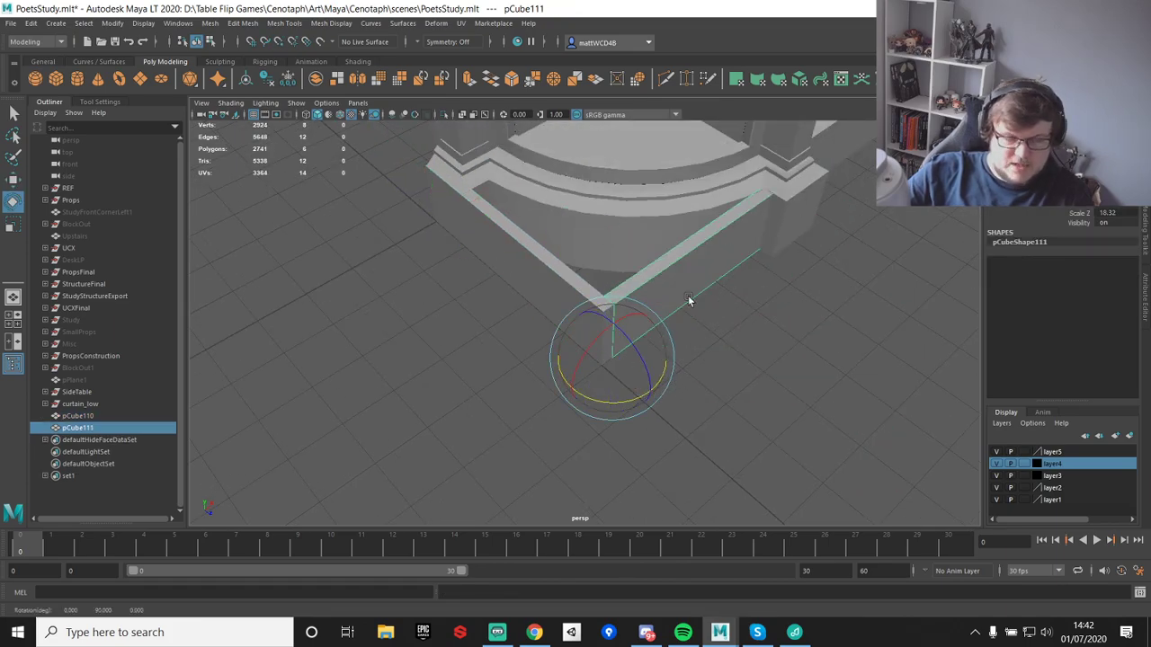
# - Insert an edge loop near the corner end of the first board and align it with the second board's inner edge
pyautogui.press('w')
pyautogui.scroll(3, 636, 246)
pyautogui.click(849, 369)
pyautogui.keyDown('alt'); pyautogui.moveTo(668, 320); pyautogui.dragTo(641, 301, button='middle'); pyautogui.keyUp('alt')
pyautogui.click(585, 312)
pyautogui.scroll(2, 642, 301)
pyautogui.click(634, 306)
pyautogui.keyDown('shift'); pyautogui.moveTo(632, 266); pyautogui.dragTo(606, 271, button='right'); pyautogui.keyUp('shift')
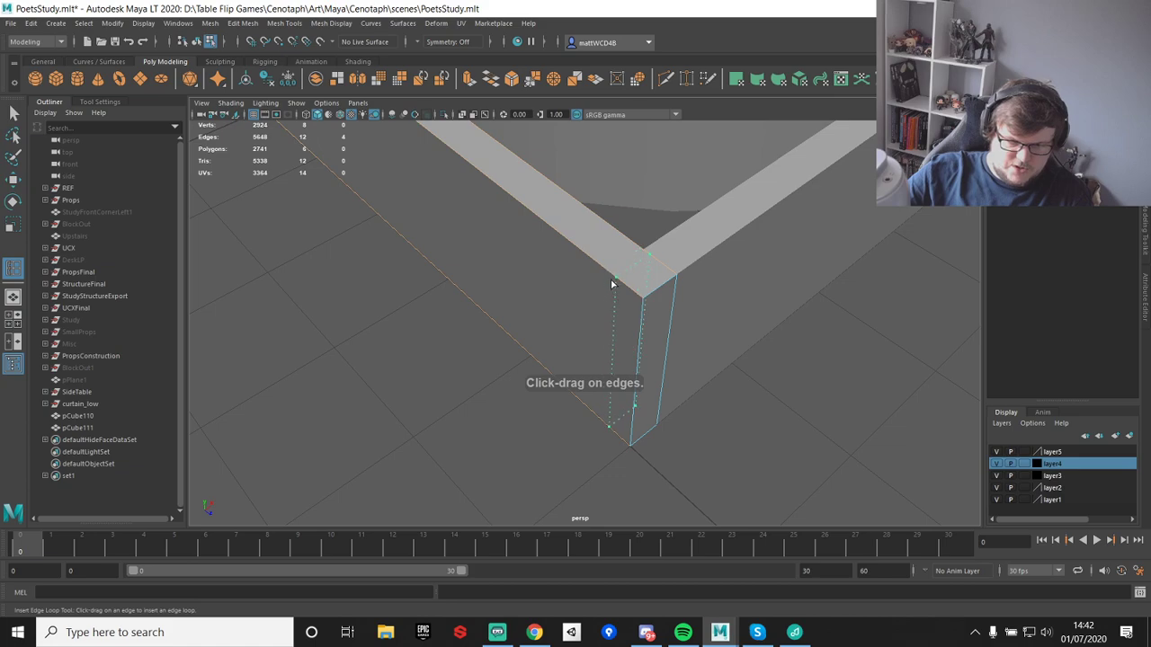
pyautogui.click(613, 284)
pyautogui.press('w')
pyautogui.click(633, 270)
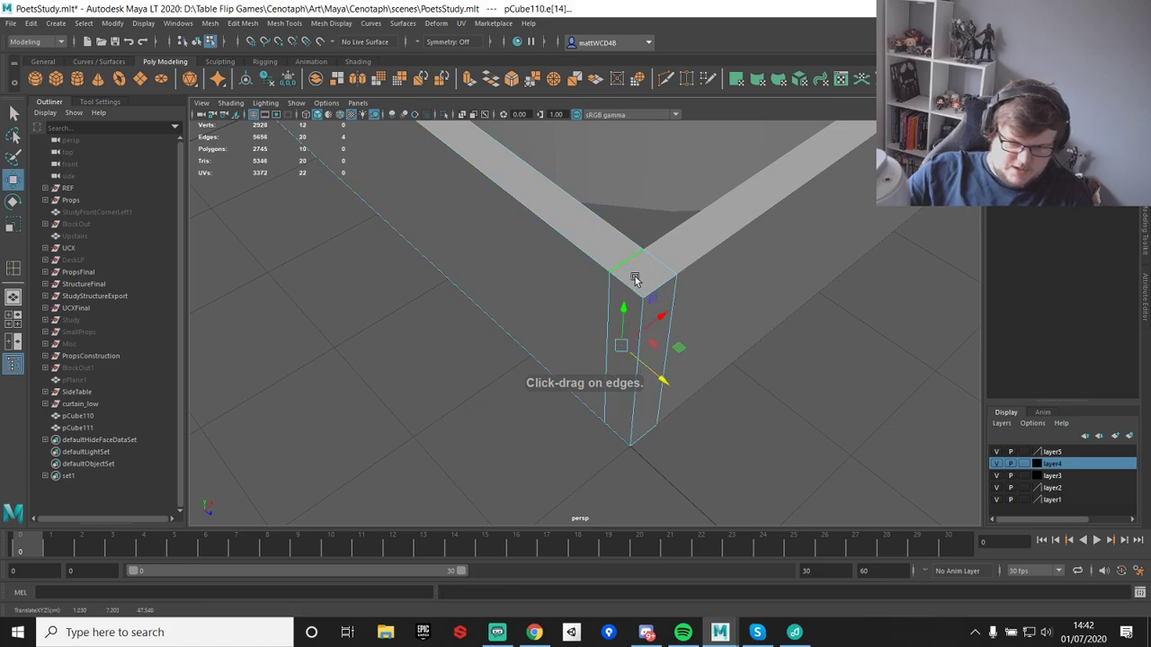
pyautogui.press('q')
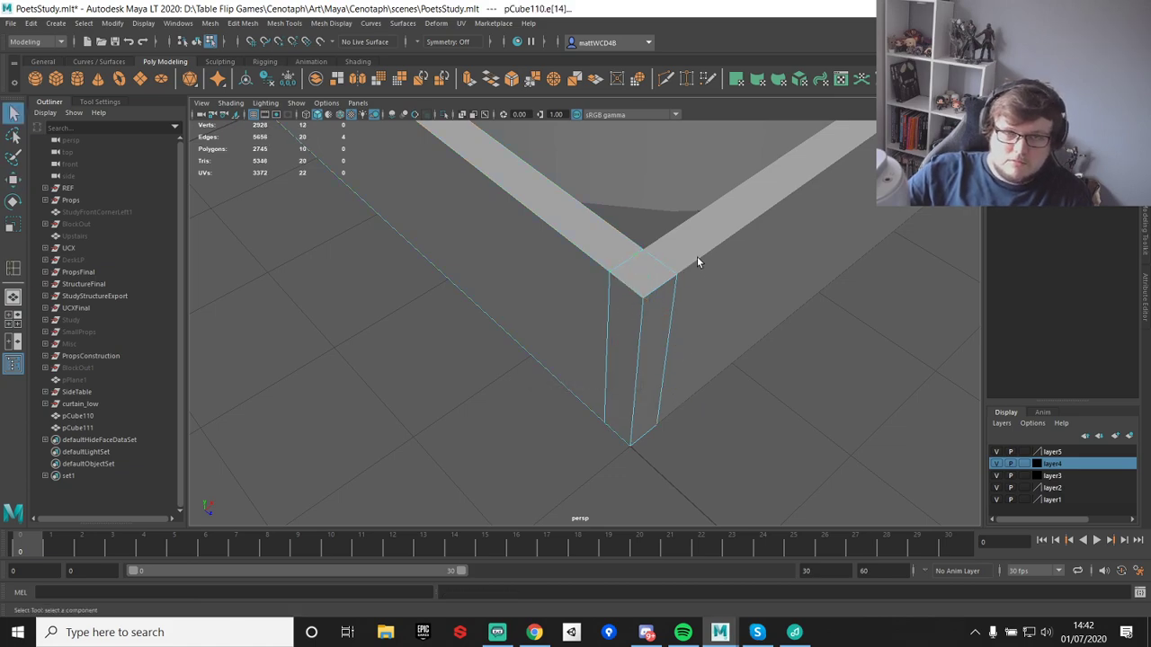
# - Delete the first board's end face where it meets the second board at the corner
pyautogui.keyDown('alt'); pyautogui.moveTo(701, 260); pyautogui.dragTo(601, 245); pyautogui.keyUp('alt')
pyautogui.scroll(3, 573, 251)
pyautogui.keyDown('alt'); pyautogui.moveTo(477, 279); pyautogui.dragTo(595, 301, button='middle'); pyautogui.keyUp('alt')
pyautogui.keyDown('alt'); pyautogui.moveTo(600, 229); pyautogui.dragTo(575, 349, button='middle'); pyautogui.keyUp('alt')
pyautogui.press('F11')
pyautogui.click(507, 293)
pyautogui.press('Delete')
# - Snap the first board's vertical edges at the corner to form a diagonal mitre
pyautogui.keyDown('alt'); pyautogui.moveTo(502, 274); pyautogui.dragTo(591, 308); pyautogui.keyUp('alt')
pyautogui.moveTo(591, 308); pyautogui.dragTo(582, 235, button='right')
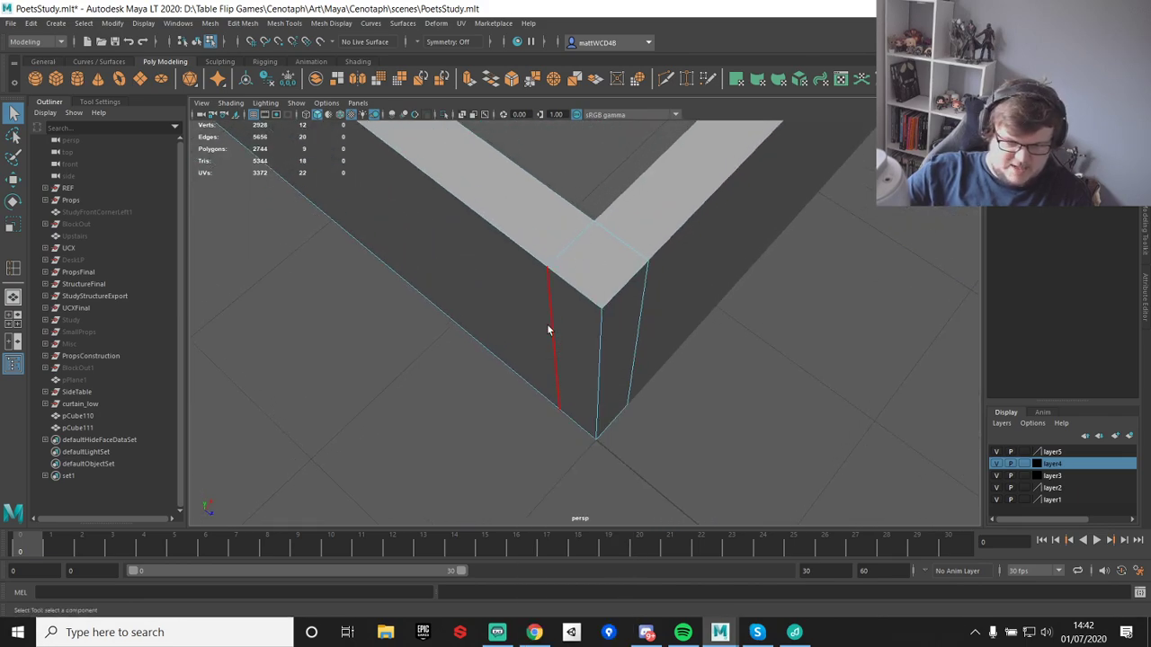
pyautogui.click(548, 325)
pyautogui.press('w')
pyautogui.press('v')
pyautogui.moveTo(600, 387); pyautogui.dragTo(605, 325)
pyautogui.press('q')
pyautogui.click(640, 300)
pyautogui.press('w')
pyautogui.press('v')
pyautogui.moveTo(669, 309); pyautogui.dragTo(599, 314)
pyautogui.press('q')
# - Delete the second board's exposed end face at the mitred corner
pyautogui.keyDown('alt'); pyautogui.moveTo(755, 335); pyautogui.dragTo(695, 288); pyautogui.keyUp('alt')
pyautogui.moveTo(623, 241); pyautogui.dragTo(620, 266, button='right')
pyautogui.click(603, 245)
pyautogui.press('Delete')
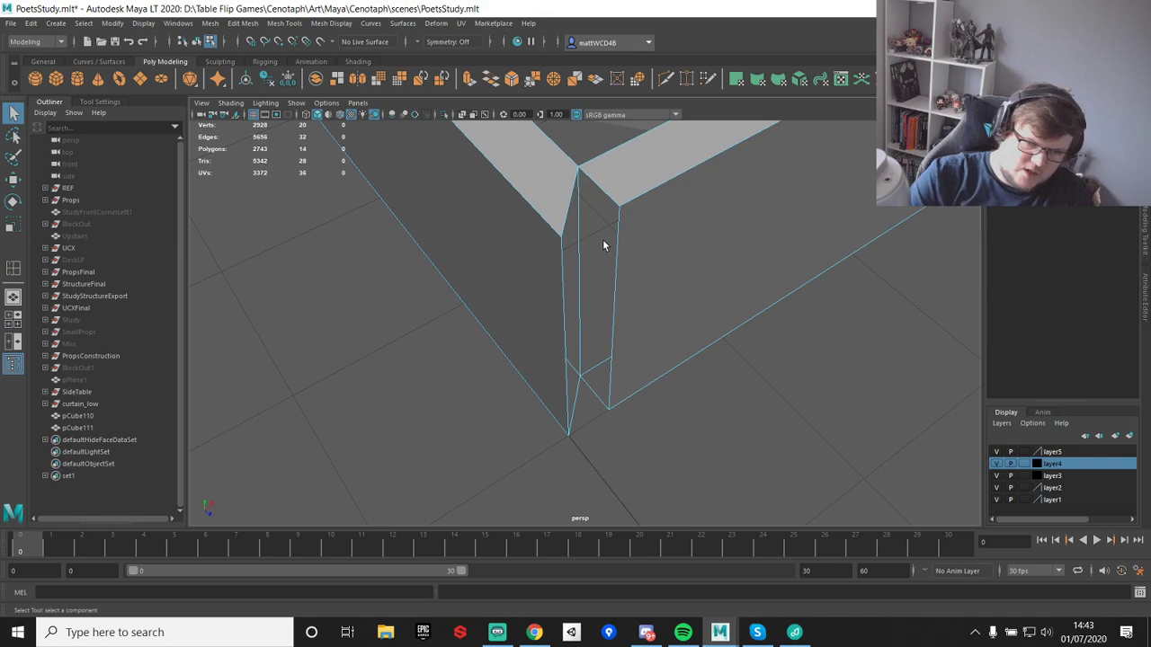
# - Snap the second board's outer vertical edge to the first board's outer corner to close the mitre
pyautogui.moveTo(688, 297); pyautogui.dragTo(688, 265, button='right')
pyautogui.click(610, 296)
pyautogui.click(608, 296)
pyautogui.press('w')
pyautogui.press('v')
pyautogui.moveTo(653, 295); pyautogui.dragTo(551, 252)
pyautogui.press('q')
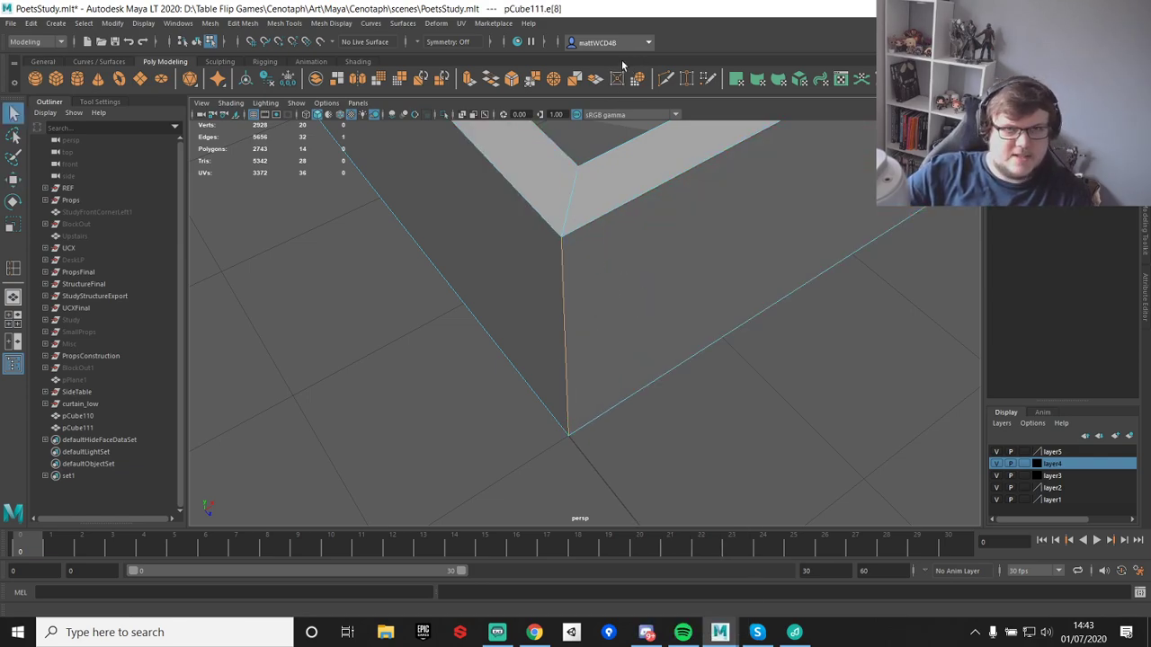
# - Combine both boards into one mesh and merge the overlapping vertices at the mitred corner
pyautogui.keyDown('alt'); pyautogui.moveTo(570, 182); pyautogui.dragTo(608, 282); pyautogui.keyUp('alt')
pyautogui.moveTo(608, 283); pyautogui.dragTo(590, 509, button='right')
pyautogui.keyDown('shift'); pyautogui.click(544, 249); pyautogui.keyUp('shift')
pyautogui.moveTo(617, 258); pyautogui.dragTo(511, 229, button='right')
pyautogui.moveTo(512, 229); pyautogui.dragTo(652, 462)
pyautogui.keyDown('shift'); pyautogui.moveTo(676, 339); pyautogui.dragTo(715, 244, button='right'); pyautogui.keyUp('shift')
pyautogui.keyDown('alt'); pyautogui.moveTo(617, 374); pyautogui.dragTo(602, 194); pyautogui.keyUp('alt')
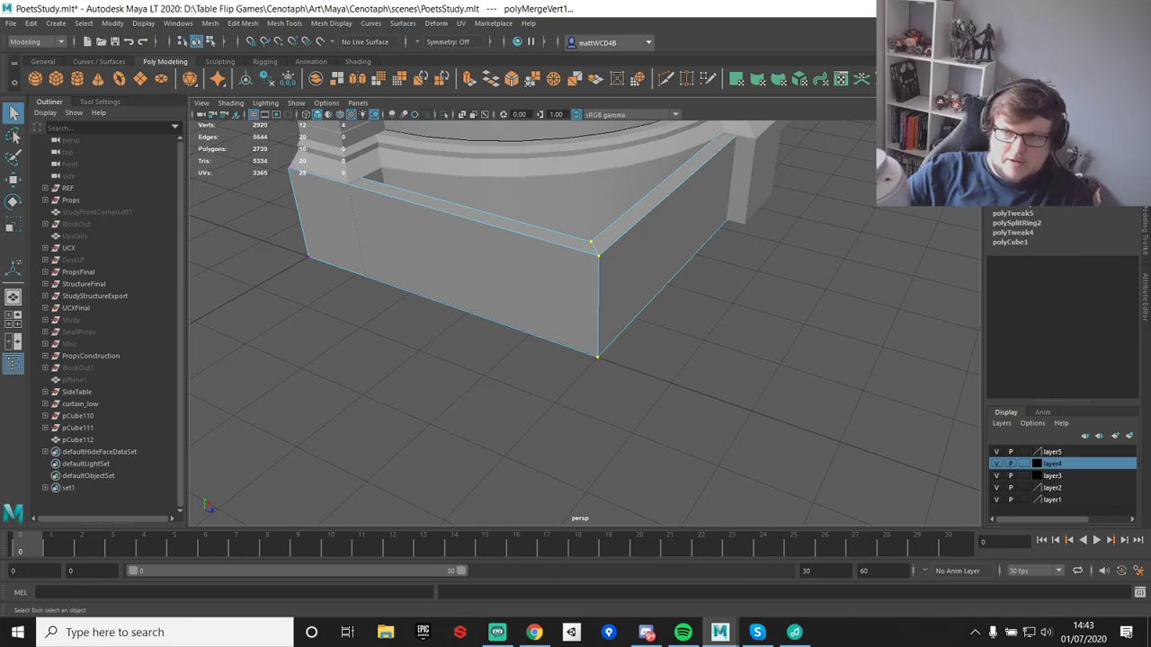
pyautogui.keyDown('alt'); pyautogui.moveTo(787, 348); pyautogui.dragTo(810, 288); pyautogui.keyUp('alt')
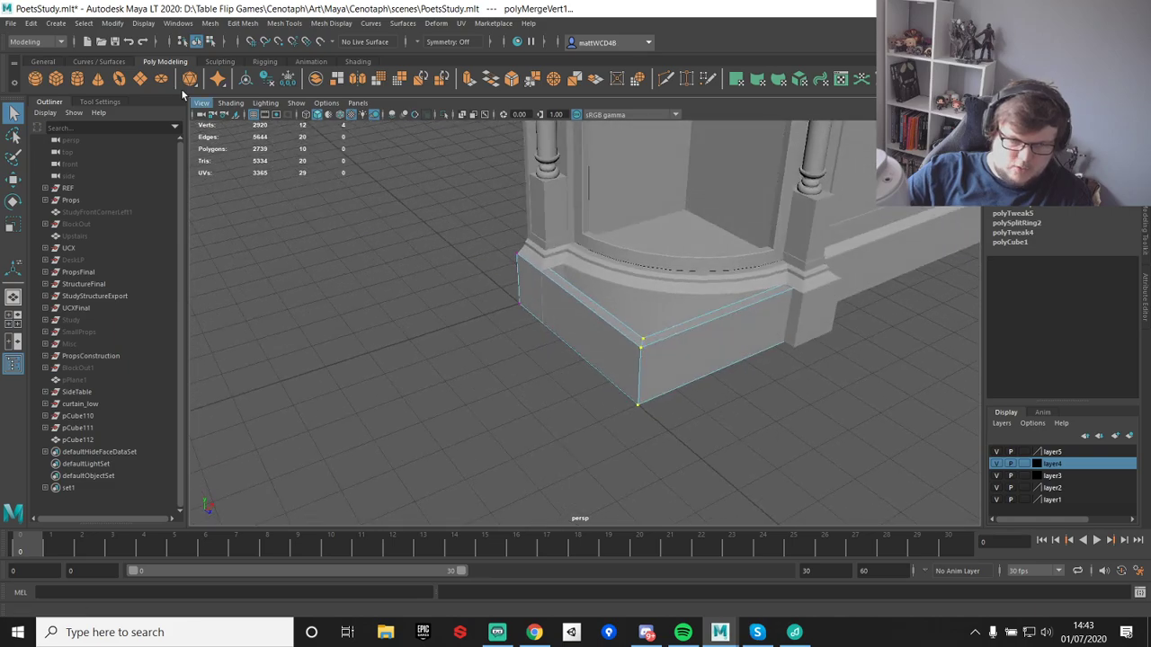
# - Create a new polygon cube and snap it to the top of the mitred corner of the base boards
pyautogui.click(56, 78)
pyautogui.scroll(-4, 683, 380)
pyautogui.scroll(1, 683, 380)
pyautogui.press('w')
pyautogui.press('v')
pyautogui.moveTo(537, 310); pyautogui.dragTo(625, 334)
pyautogui.press('f')
pyautogui.scroll(-10, 609, 373)
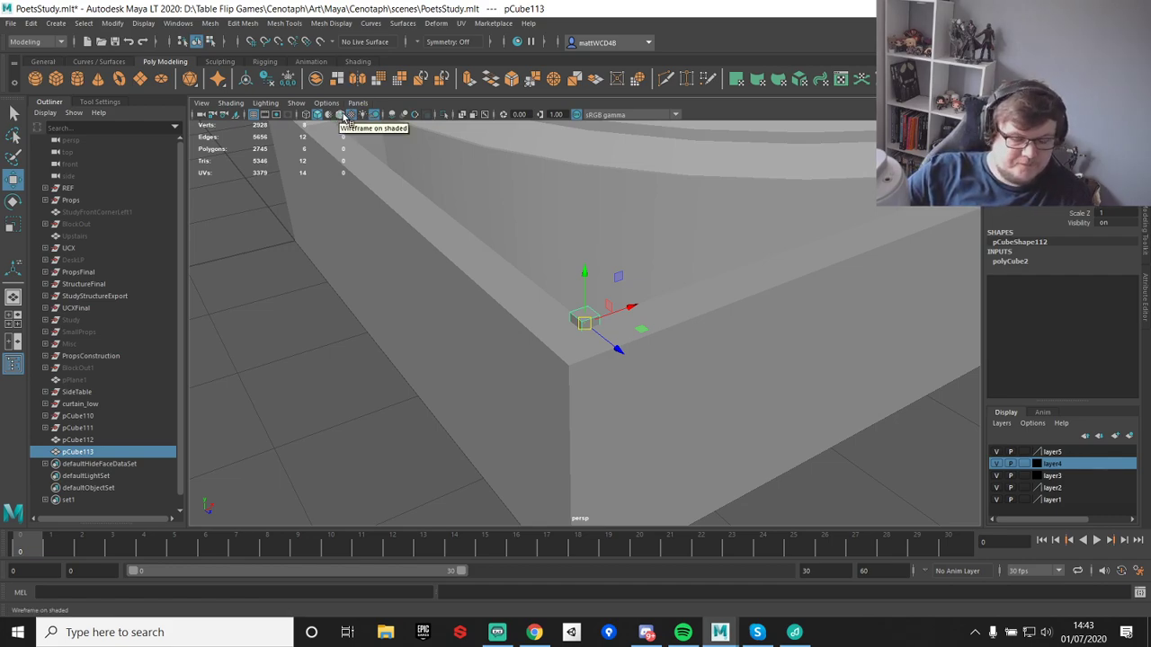
# - Show wireframe on shaded, move the small cube's pivot to its bottom corner, and snap the cube onto the boards' inner corner
pyautogui.click(344, 116)
pyautogui.scroll(1, 588, 317)
pyautogui.moveTo(584, 274); pyautogui.dragTo(584, 185)
pyautogui.press('d')
pyautogui.moveTo(581, 236); pyautogui.dragTo(592, 279)
pyautogui.press('v')
pyautogui.scroll(-1, 601, 305)
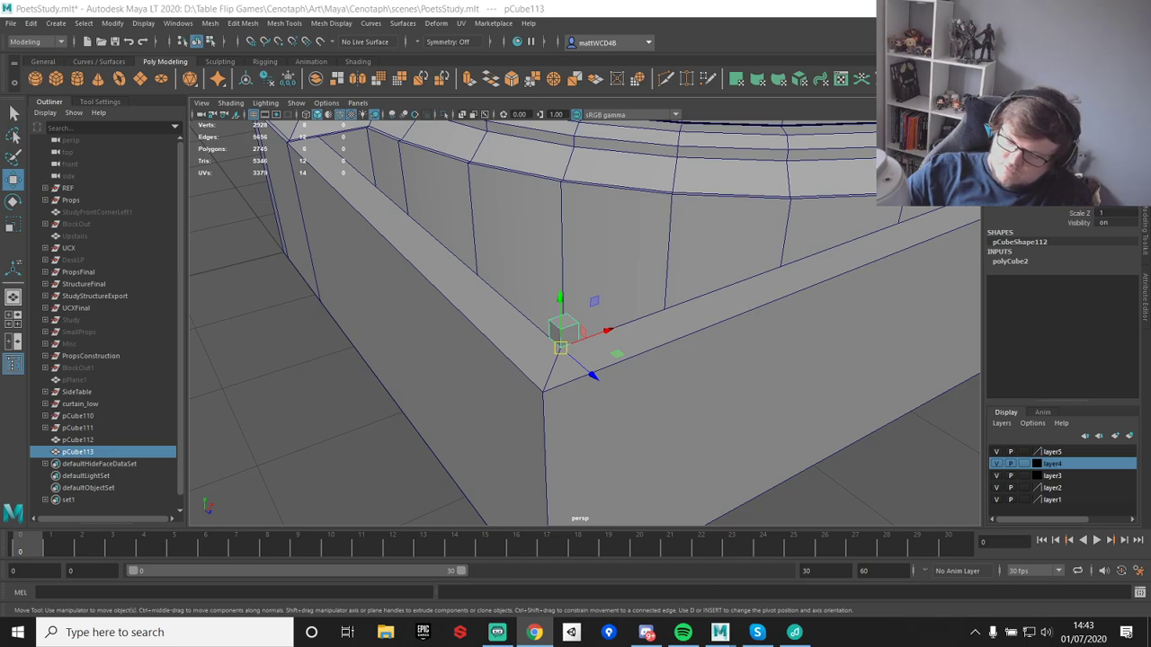
pyautogui.scroll(-2, 624, 229)
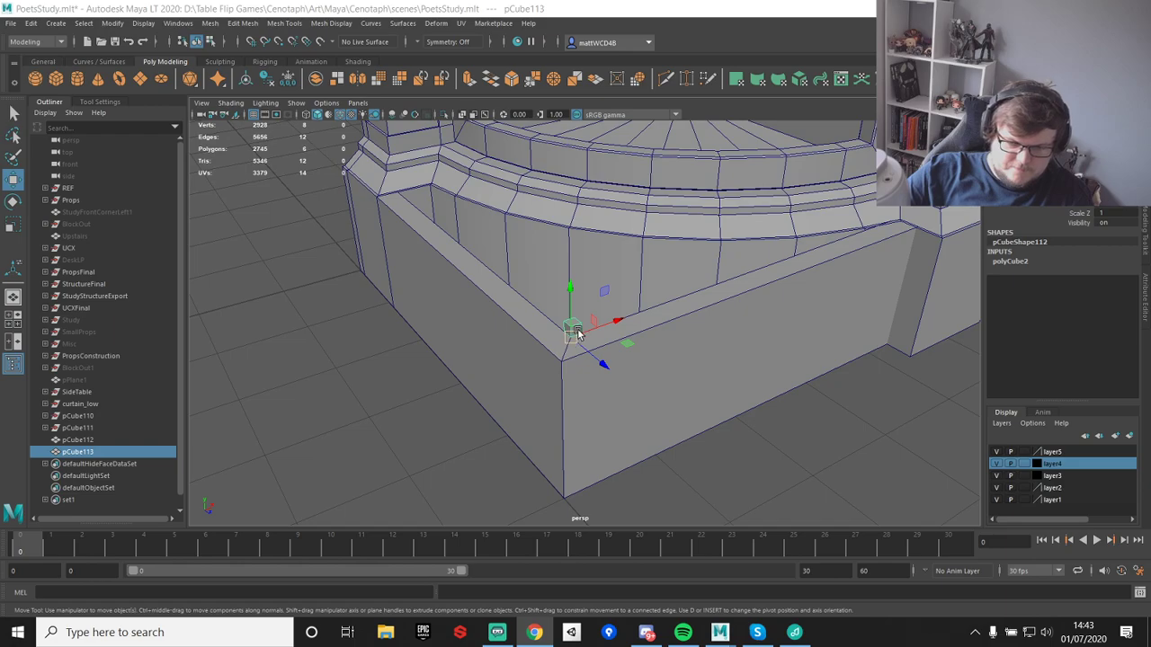
# - Scale the cube uniformly from its corner pivot to about 13.64, consulting the mahogany sideboard photo in the browser
pyautogui.press('r')
pyautogui.moveTo(573, 334); pyautogui.dragTo(661, 339)
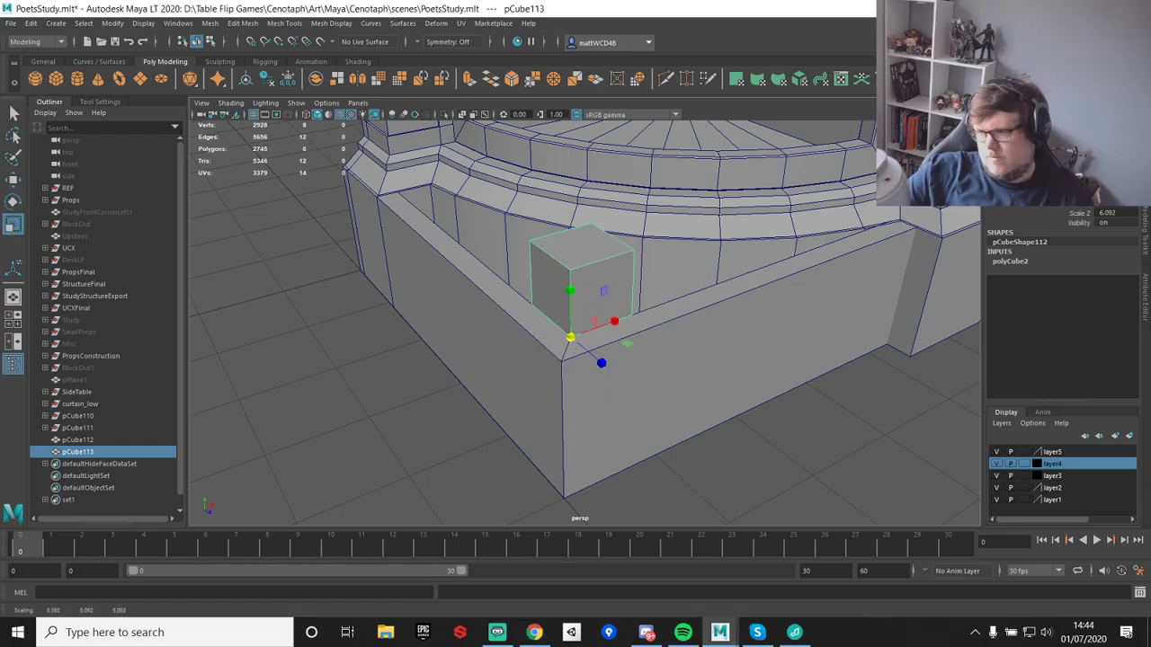
pyautogui.hotkey('alt', 'Tab')
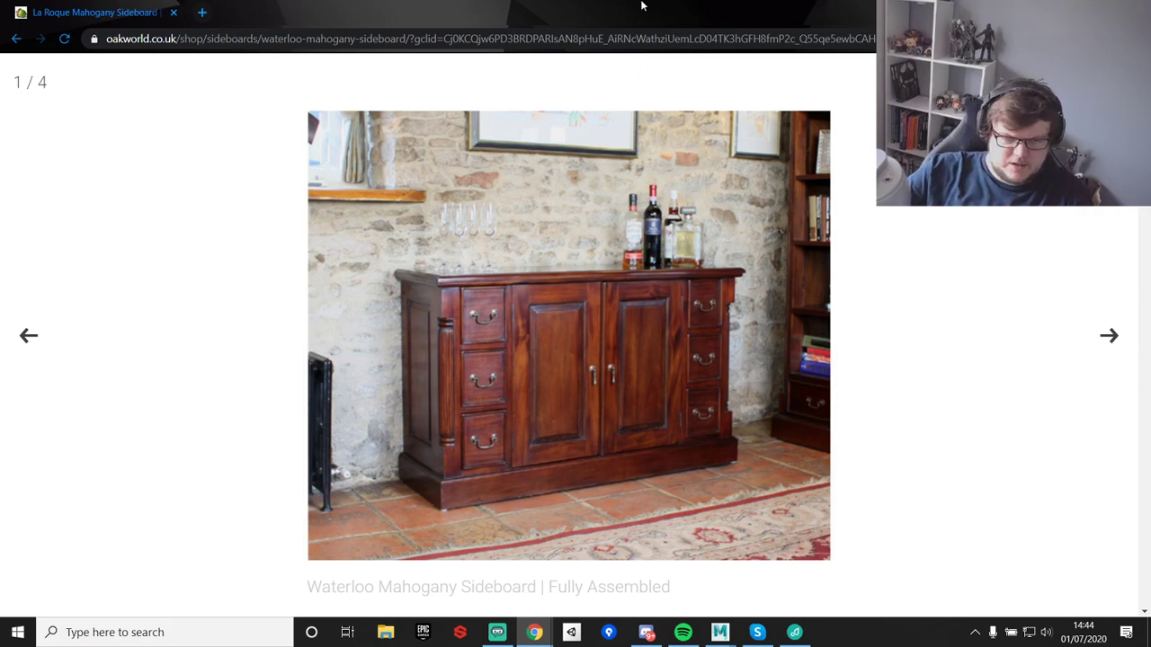
pyautogui.moveTo(120, 16); pyautogui.dragTo(0, 15)
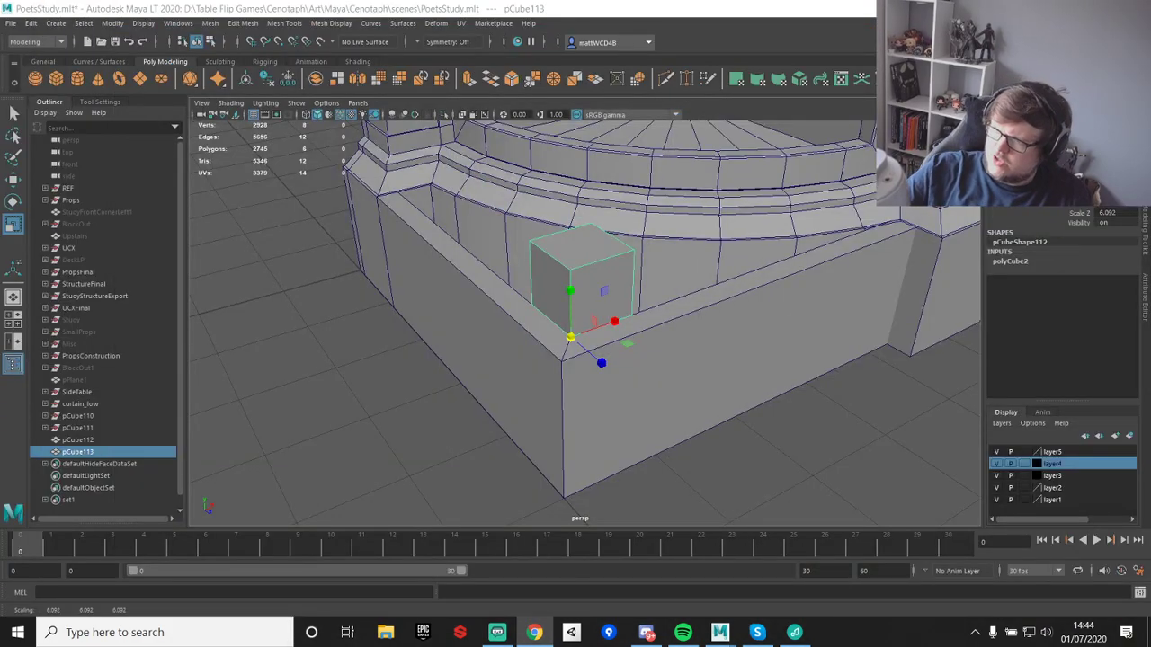
pyautogui.keyDown('alt'); pyautogui.moveTo(642, 261); pyautogui.dragTo(645, 329, button='middle'); pyautogui.keyUp('alt')
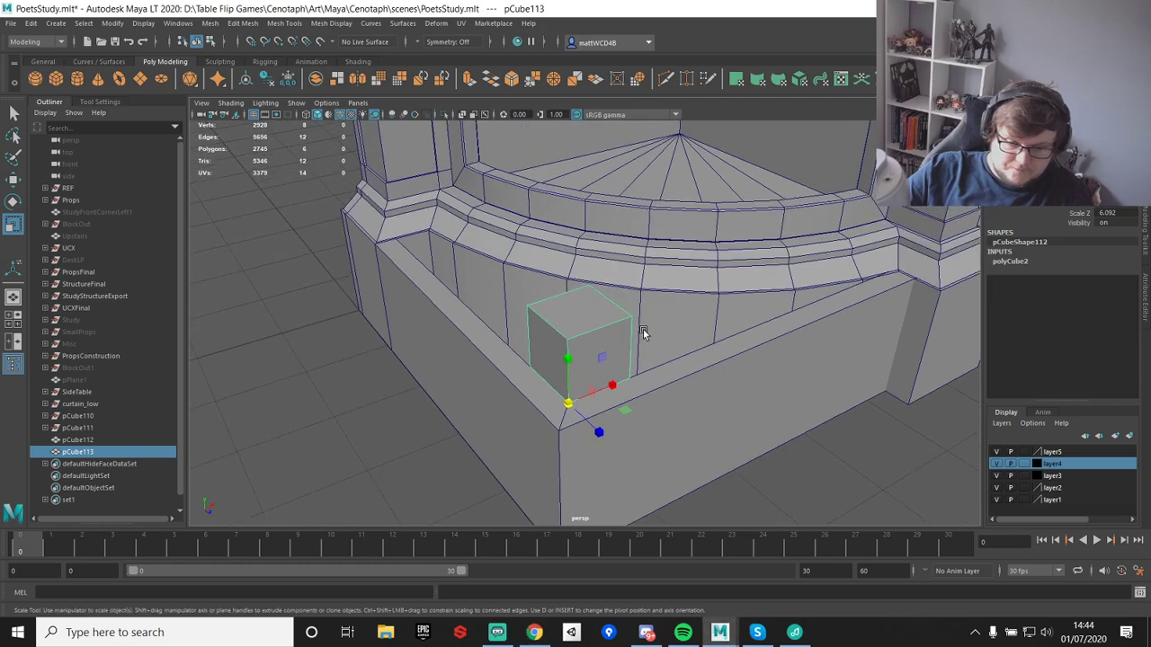
pyautogui.keyDown('alt'); pyautogui.moveTo(647, 391); pyautogui.dragTo(627, 336); pyautogui.keyUp('alt')
pyautogui.keyDown('alt'); pyautogui.moveTo(626, 282); pyautogui.dragTo(631, 386, button='middle'); pyautogui.keyUp('alt')
pyautogui.press('e')
pyautogui.press('r')
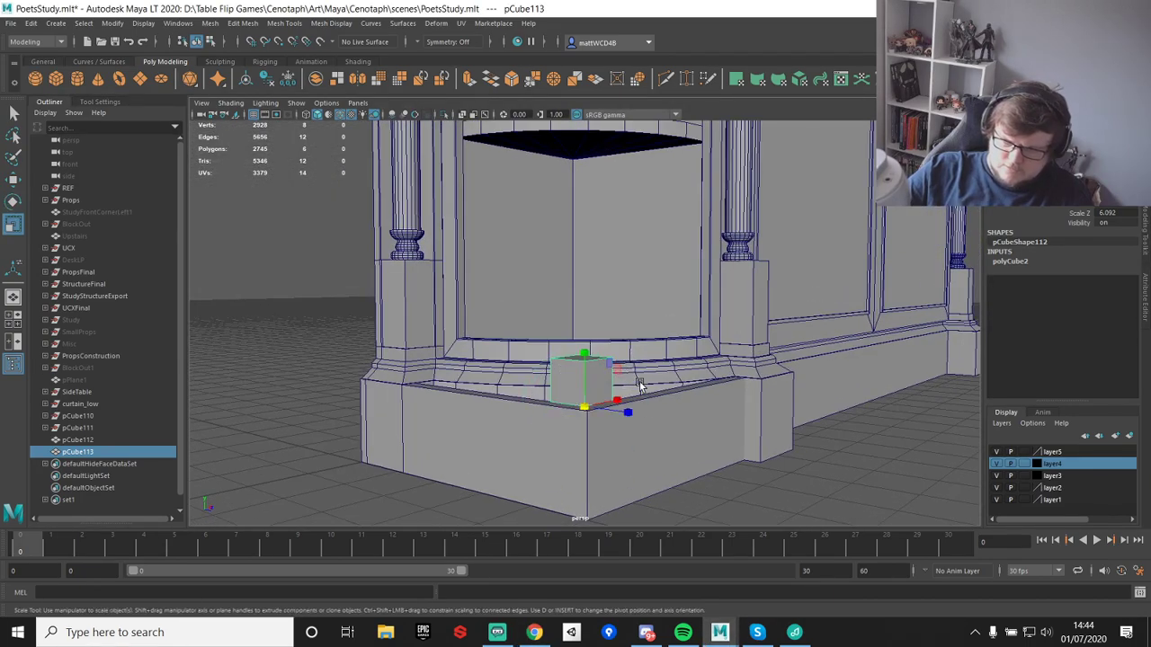
pyautogui.moveTo(647, 391)
pyautogui.mouseDown()
pyautogui.moveTo(689, 390)
pyautogui.moveTo(647, 396)
pyautogui.moveTo(667, 393)
pyautogui.mouseUp()
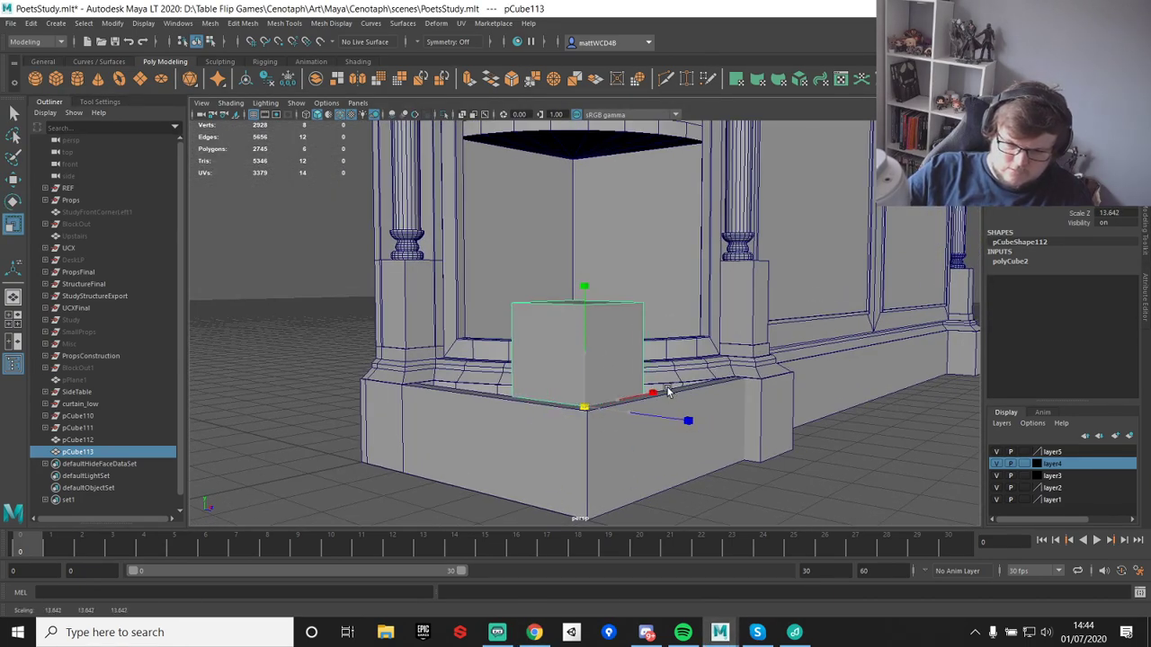
# - Select the cube's inner-side vertices and move them outward to make the block thinner
pyautogui.scroll(-4, 620, 292)
pyautogui.keyDown('alt'); pyautogui.moveTo(617, 288); pyautogui.dragTo(570, 323); pyautogui.keyUp('alt')
pyautogui.scroll(7, 554, 343)
pyautogui.keyDown('alt'); pyautogui.moveTo(569, 388); pyautogui.dragTo(541, 301); pyautogui.keyUp('alt')
pyautogui.press('q')
pyautogui.press('e')
pyautogui.press('r')
pyautogui.moveTo(545, 273); pyautogui.dragTo(488, 272, button='right')
pyautogui.moveTo(532, 169); pyautogui.dragTo(617, 376)
pyautogui.press('w')
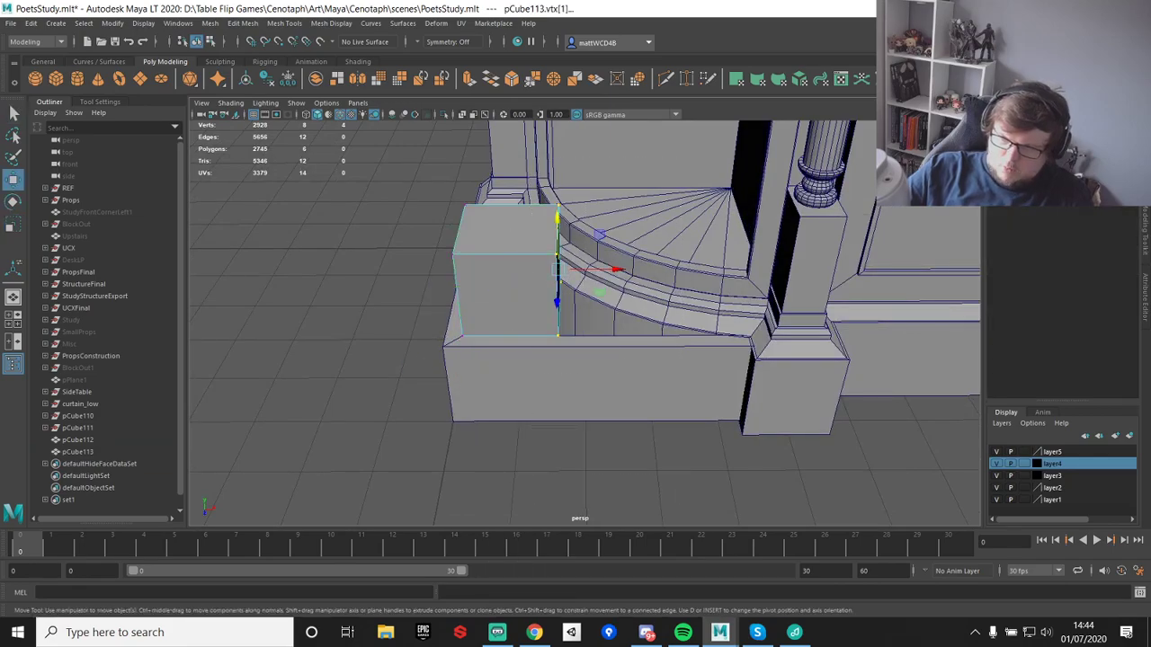
pyautogui.moveTo(614, 270); pyautogui.dragTo(570, 361)
# - Select the block's far end vertices and snap them along the base board to the pillar's base to lengthen the block
pyautogui.press('q')
pyautogui.moveTo(554, 240); pyautogui.dragTo(623, 452)
pyautogui.press('w')
pyautogui.press('v')
pyautogui.moveTo(650, 322); pyautogui.dragTo(441, 387)
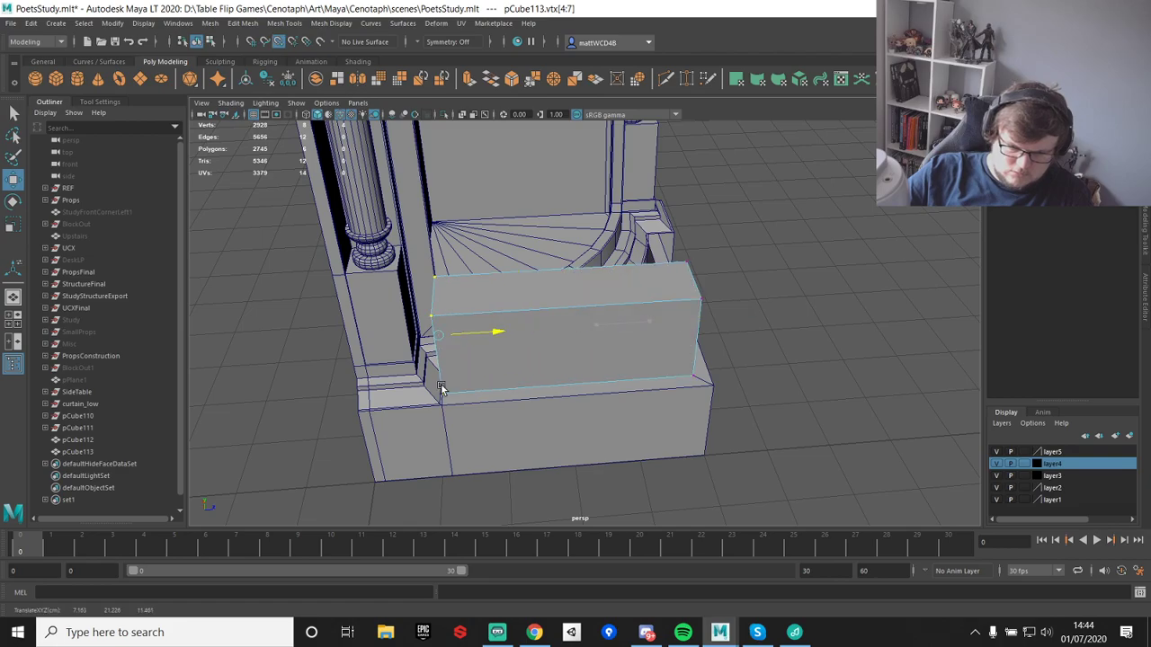
# - Extend the block past the pillar by snapping its far end vertices to the outer end of the side table's base
pyautogui.keyDown('alt'); pyautogui.moveTo(564, 413); pyautogui.dragTo(591, 406); pyautogui.keyUp('alt')
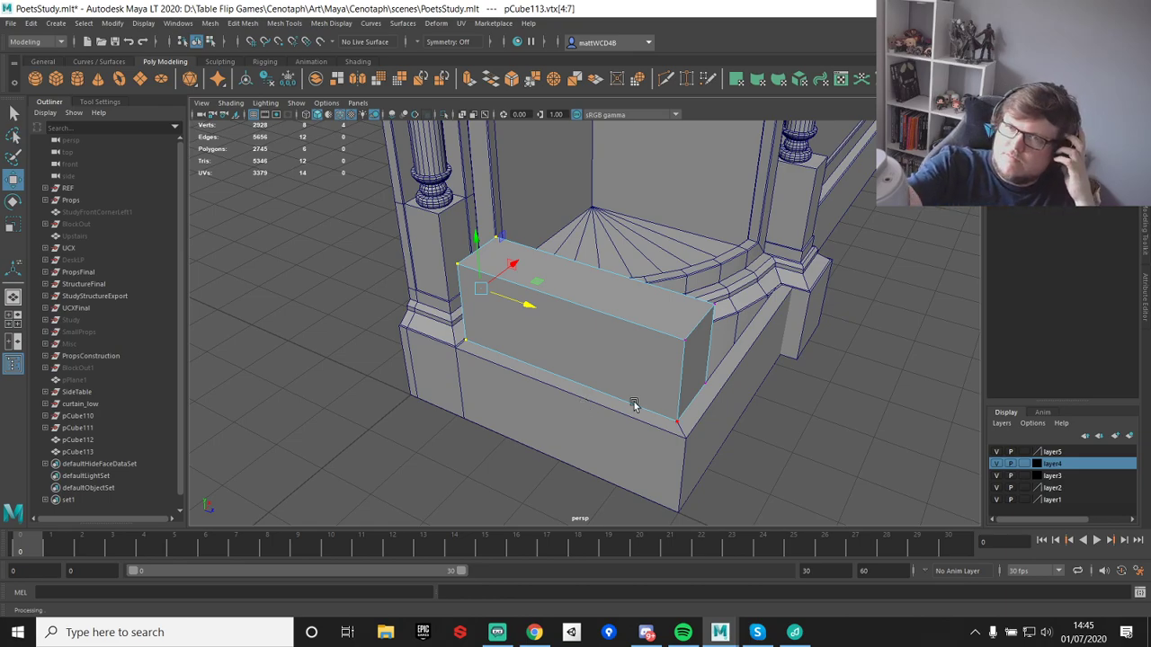
pyautogui.keyDown('alt'); pyautogui.moveTo(418, 332); pyautogui.dragTo(578, 338); pyautogui.keyUp('alt')
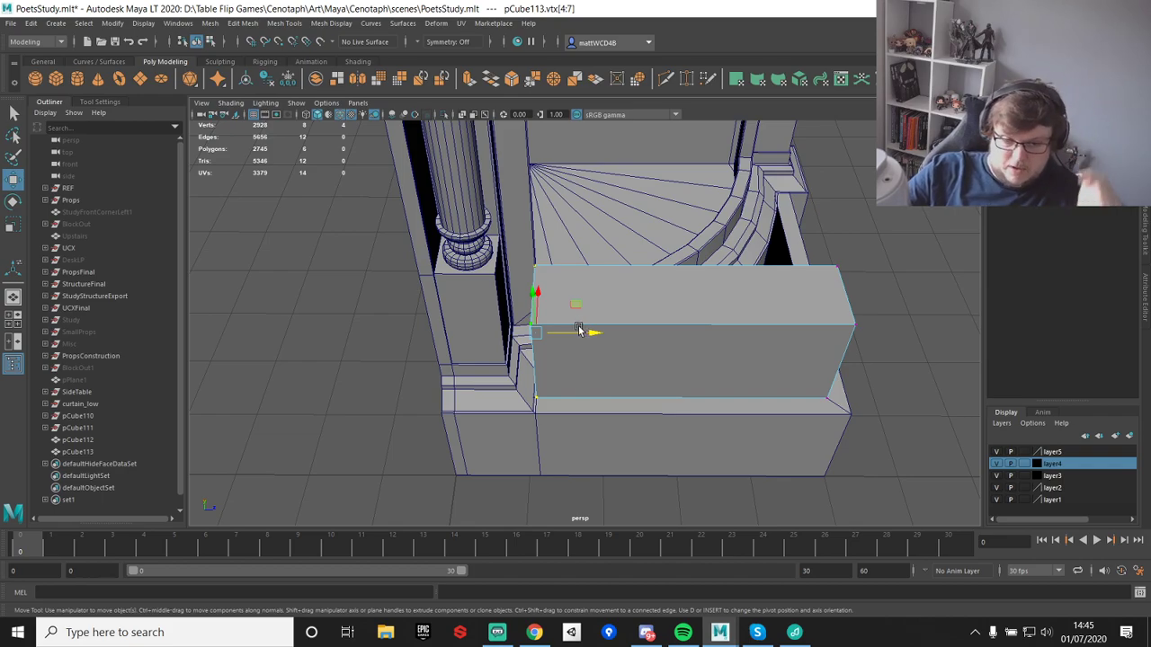
pyautogui.scroll(5, 608, 321)
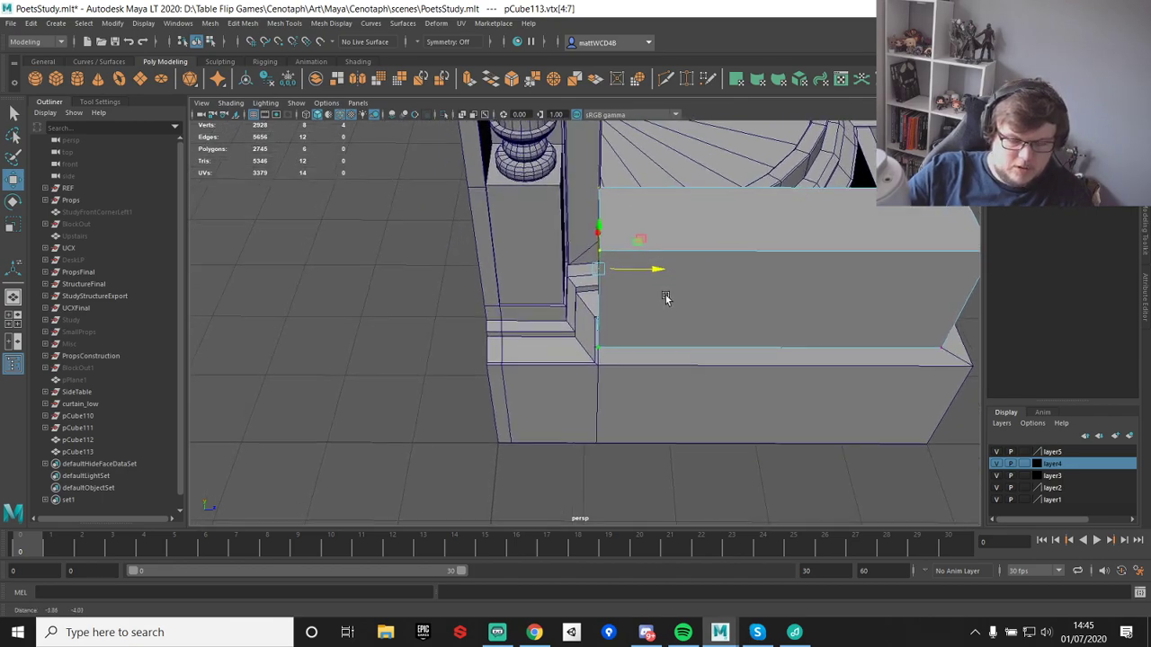
pyautogui.scroll(2, 661, 298)
pyautogui.keyDown('alt'); pyautogui.moveTo(647, 287); pyautogui.dragTo(631, 325); pyautogui.keyUp('alt')
pyautogui.scroll(-2, 631, 325)
pyautogui.press('v')
pyautogui.moveTo(651, 278); pyautogui.dragTo(448, 340)
# - Select the upper block's inner-side vertices and move them slightly outward to refine its thickness
pyautogui.keyDown('alt'); pyautogui.moveTo(809, 315); pyautogui.dragTo(594, 272); pyautogui.keyUp('alt')
pyautogui.press('q')
pyautogui.moveTo(532, 204); pyautogui.dragTo(648, 487)
pyautogui.press('w')
pyautogui.moveTo(604, 322); pyautogui.dragTo(595, 323)
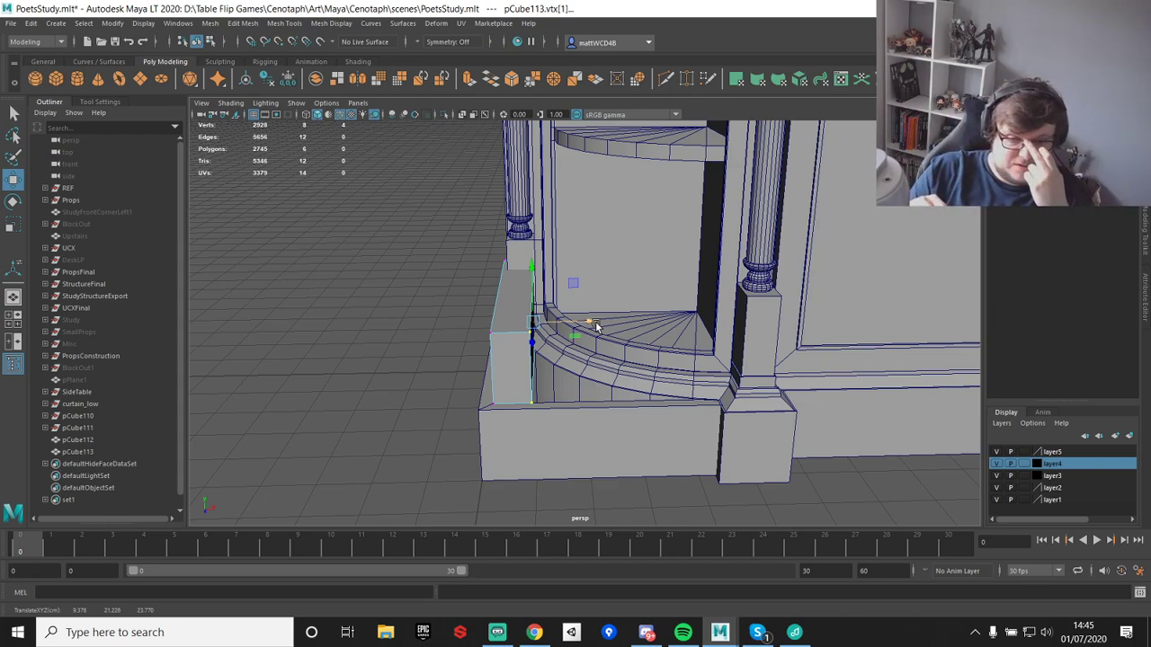
pyautogui.keyDown('alt'); pyautogui.moveTo(542, 299); pyautogui.dragTo(589, 306); pyautogui.keyUp('alt')
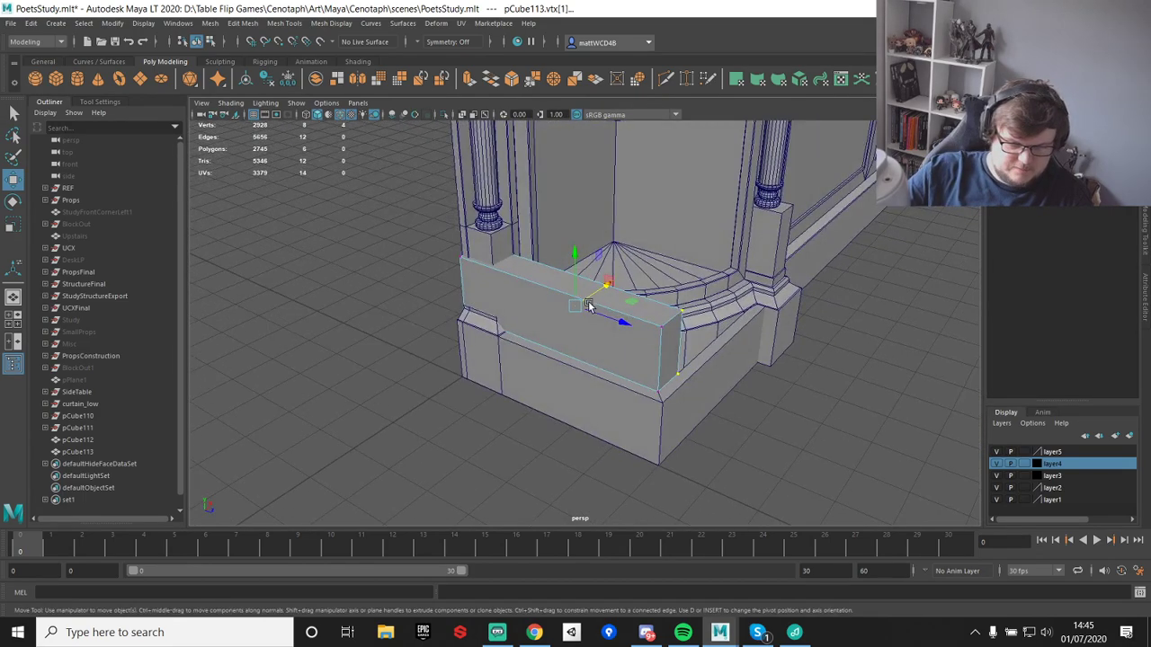
# - Select the upper block's top vertices and snap them up to the top of the side table to form a tall panel
pyautogui.moveTo(473, 238); pyautogui.dragTo(555, 175, button='right')
pyautogui.click(487, 234)
pyautogui.scroll(-2, 632, 324)
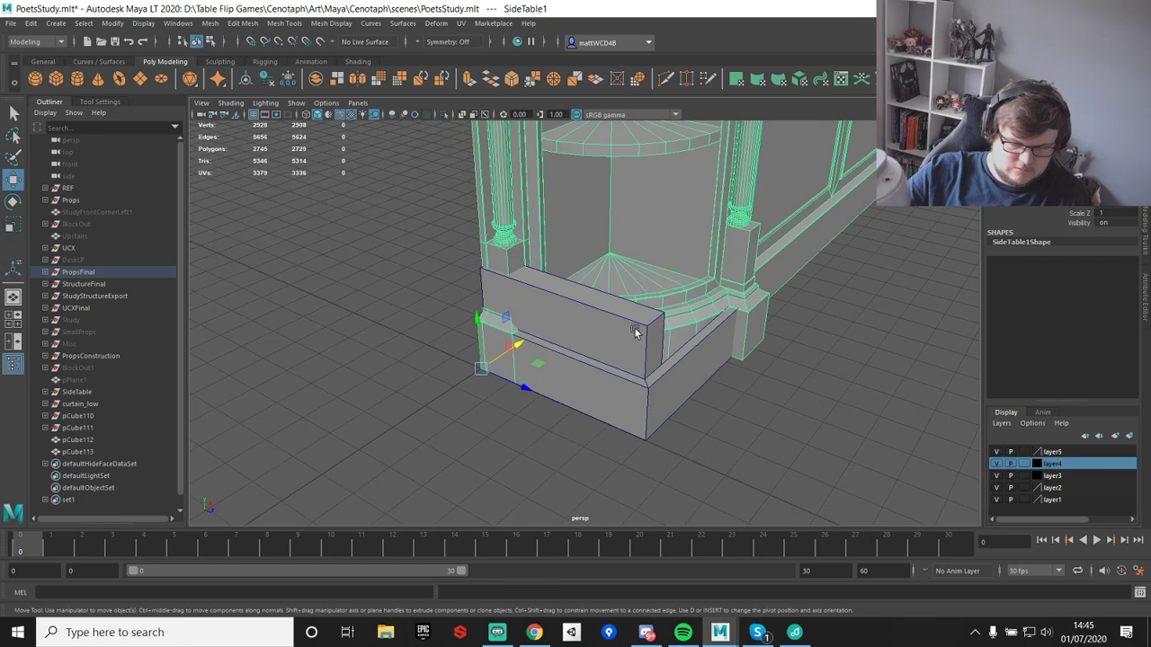
pyautogui.click(632, 324)
pyautogui.scroll(-2, 655, 342)
pyautogui.keyDown('alt'); pyautogui.moveTo(657, 344); pyautogui.dragTo(634, 317); pyautogui.keyUp('alt')
pyautogui.keyDown('alt'); pyautogui.moveTo(634, 316); pyautogui.dragTo(630, 372, button='middle'); pyautogui.keyUp('alt')
pyautogui.press('q')
pyautogui.moveTo(602, 304); pyautogui.dragTo(506, 305, button='right')
pyautogui.moveTo(457, 265); pyautogui.dragTo(652, 366)
pyautogui.press('w')
pyautogui.keyDown('alt'); pyautogui.moveTo(615, 266); pyautogui.dragTo(604, 416, button='middle'); pyautogui.keyUp('alt')
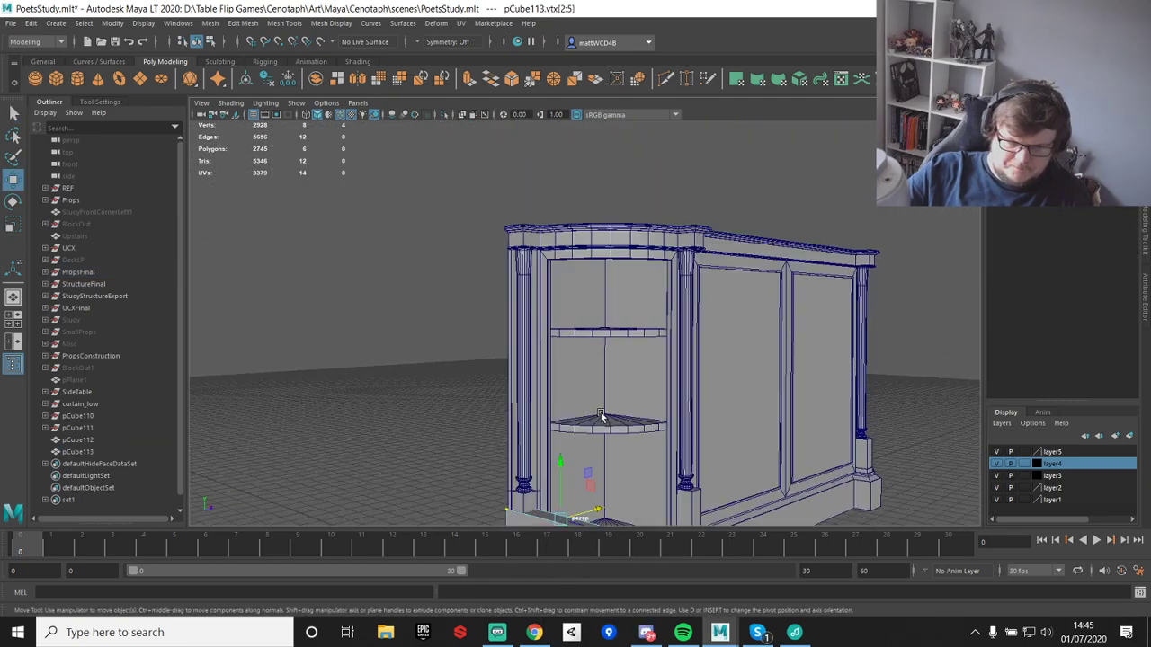
pyautogui.scroll(-1, 603, 417)
pyautogui.press('v')
pyautogui.moveTo(566, 435); pyautogui.dragTo(536, 243)
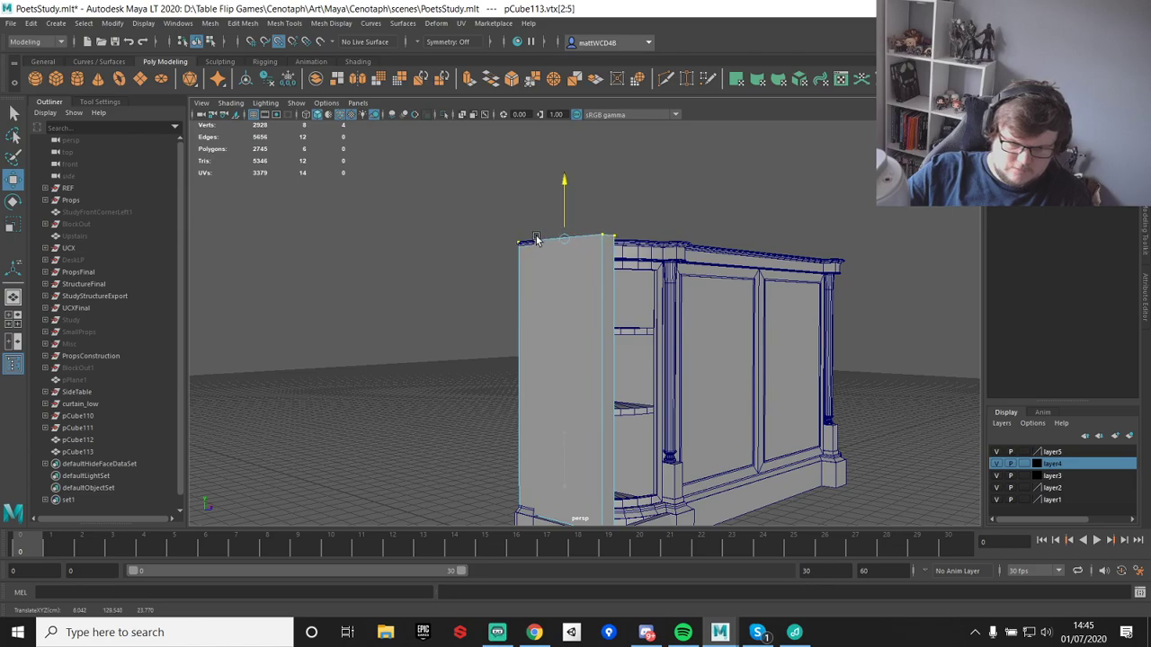
# - Hide the side table so only the new base boards and tall panel remain in view
pyautogui.click(764, 319)
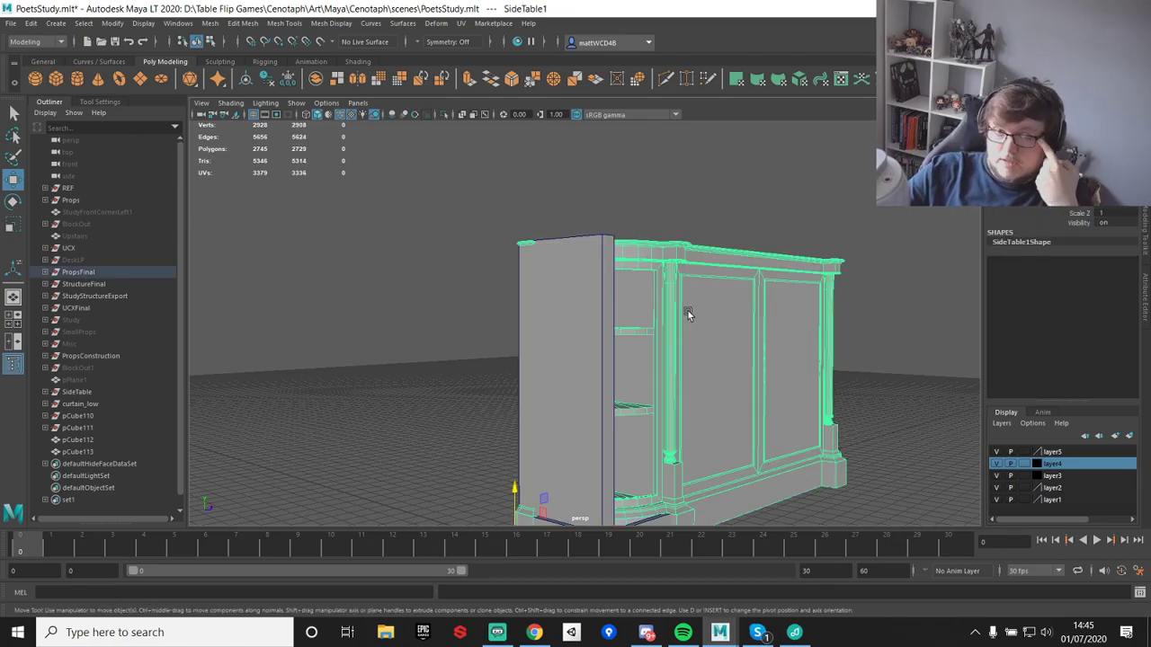
pyautogui.press('h')
pyautogui.scroll(-3, 653, 291)
pyautogui.keyDown('alt'); pyautogui.moveTo(653, 291); pyautogui.dragTo(653, 301); pyautogui.keyUp('alt')
pyautogui.keyDown('alt'); pyautogui.moveTo(653, 301); pyautogui.dragTo(629, 276, button='middle'); pyautogui.keyUp('alt')
pyautogui.scroll(3, 630, 276)
pyautogui.keyDown('alt'); pyautogui.moveTo(630, 277); pyautogui.dragTo(687, 301); pyautogui.keyUp('alt')
pyautogui.scroll(-3, 623, 289)
pyautogui.keyDown('alt'); pyautogui.moveTo(828, 266); pyautogui.dragTo(766, 264); pyautogui.keyUp('alt')
pyautogui.keyDown('alt'); pyautogui.moveTo(766, 264); pyautogui.dragTo(759, 169, button='middle'); pyautogui.keyUp('alt')
pyautogui.scroll(3, 759, 215)
pyautogui.keyDown('alt'); pyautogui.moveTo(759, 215); pyautogui.dragTo(730, 215); pyautogui.keyUp('alt')
pyautogui.keyDown('alt'); pyautogui.moveTo(730, 215); pyautogui.dragTo(772, 202, button='middle'); pyautogui.keyUp('alt')
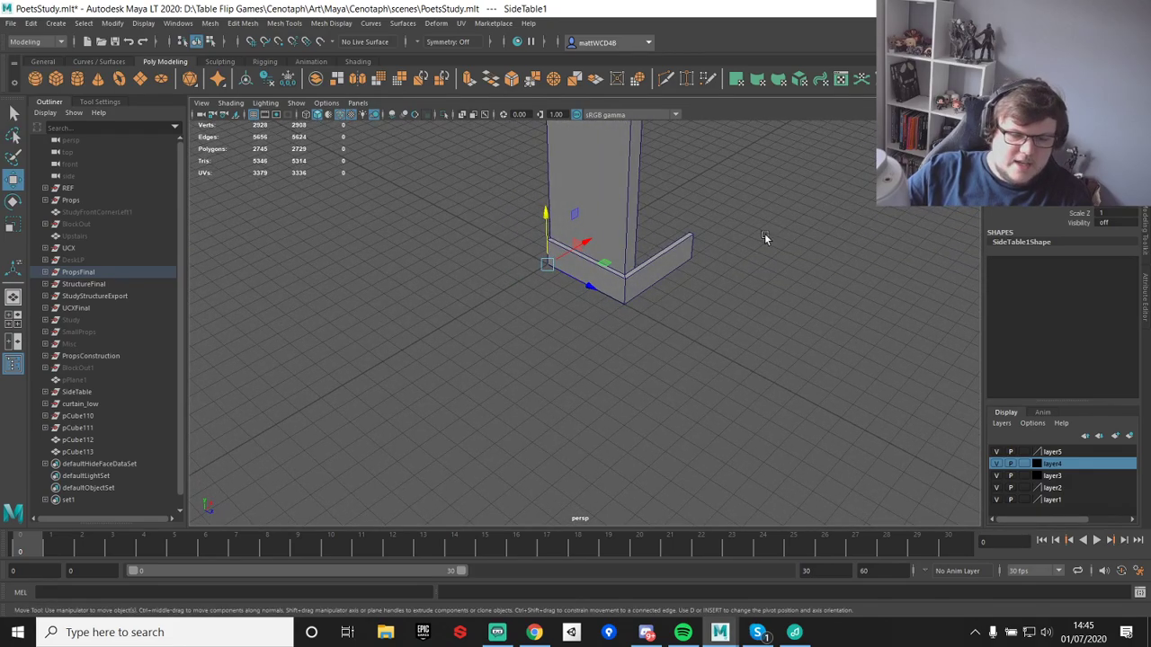
# - Create a new polygon cube and snap it to the mitred corner of the base boards
pyautogui.scroll(3, 709, 221)
pyautogui.keyDown('alt'); pyautogui.moveTo(709, 220); pyautogui.dragTo(659, 281, button='middle'); pyautogui.keyUp('alt')
pyautogui.keyDown('alt'); pyautogui.moveTo(696, 236); pyautogui.dragTo(633, 247); pyautogui.keyUp('alt')
pyautogui.keyDown('alt'); pyautogui.moveTo(660, 193); pyautogui.dragTo(465, 342, button='middle'); pyautogui.keyUp('alt')
pyautogui.hotkey('ctrl', 'y')
pyautogui.scroll(-4, 501, 296)
pyautogui.keyDown('alt'); pyautogui.moveTo(531, 377); pyautogui.dragTo(593, 401); pyautogui.keyUp('alt')
pyautogui.scroll(2, 589, 404)
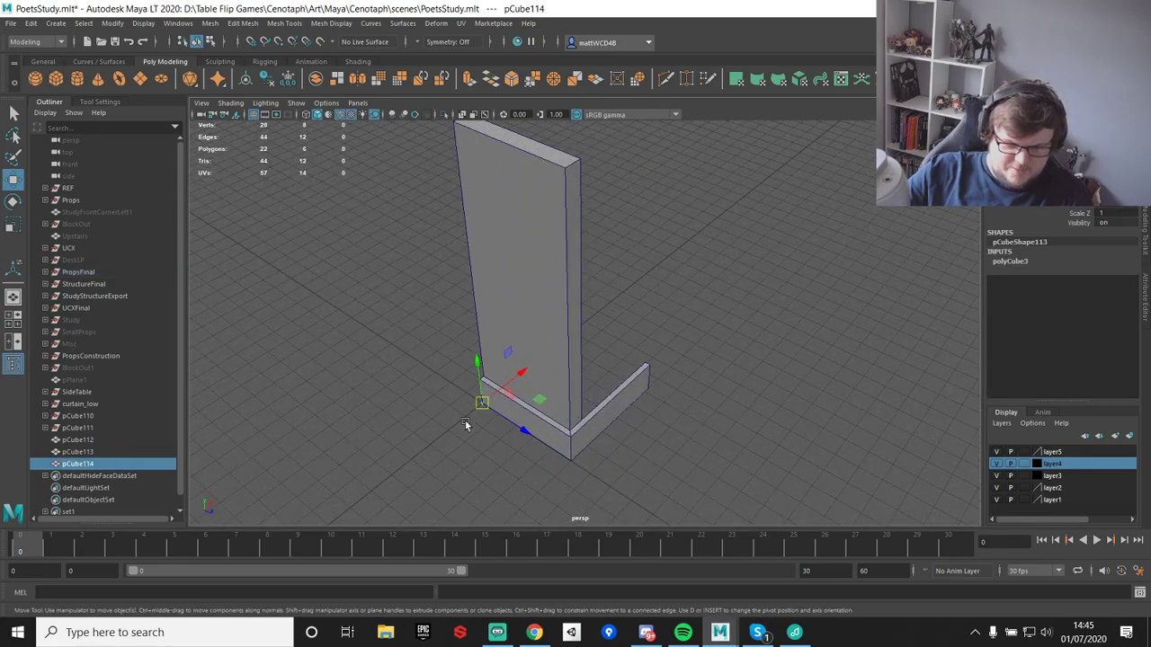
pyautogui.press('v')
pyautogui.moveTo(481, 403); pyautogui.dragTo(488, 406)
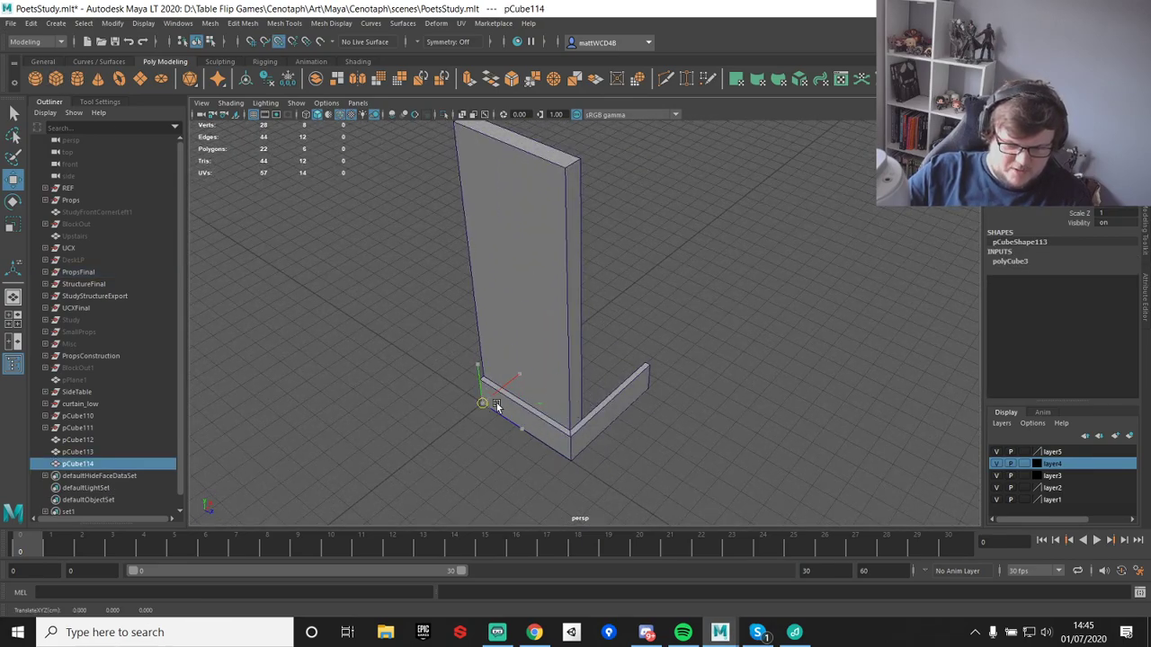
pyautogui.moveTo(567, 429); pyautogui.dragTo(568, 430)
# - Snap the cube's pivot to its bottom outer corner at the base's mitred corner and scale it uniformly to 3.074
pyautogui.press('f')
pyautogui.scroll(-6, 572, 417)
pyautogui.moveTo(584, 293); pyautogui.dragTo(577, 142)
pyautogui.keyDown('alt'); pyautogui.moveTo(578, 146); pyautogui.dragTo(570, 264, button='middle'); pyautogui.keyUp('alt')
pyautogui.press('d')
pyautogui.press('v')
pyautogui.moveTo(577, 302); pyautogui.dragTo(659, 421)
pyautogui.press('r')
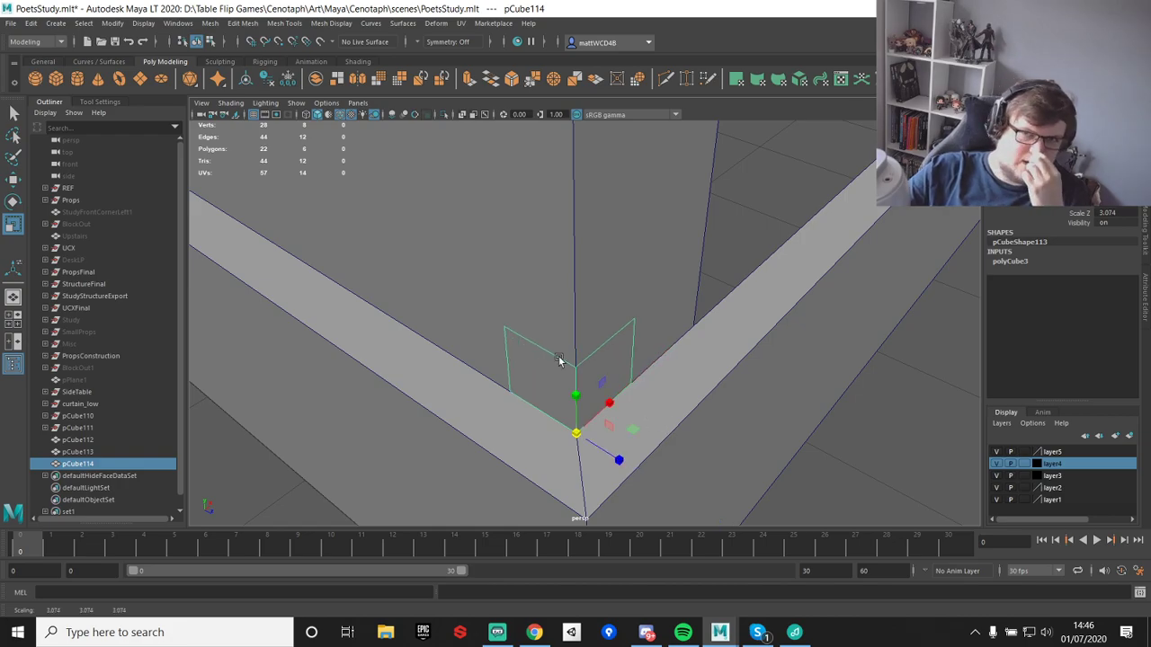
pyautogui.keyDown('alt'); pyautogui.moveTo(567, 323); pyautogui.dragTo(548, 282); pyautogui.keyUp('alt')
pyautogui.scroll(-4, 550, 279)
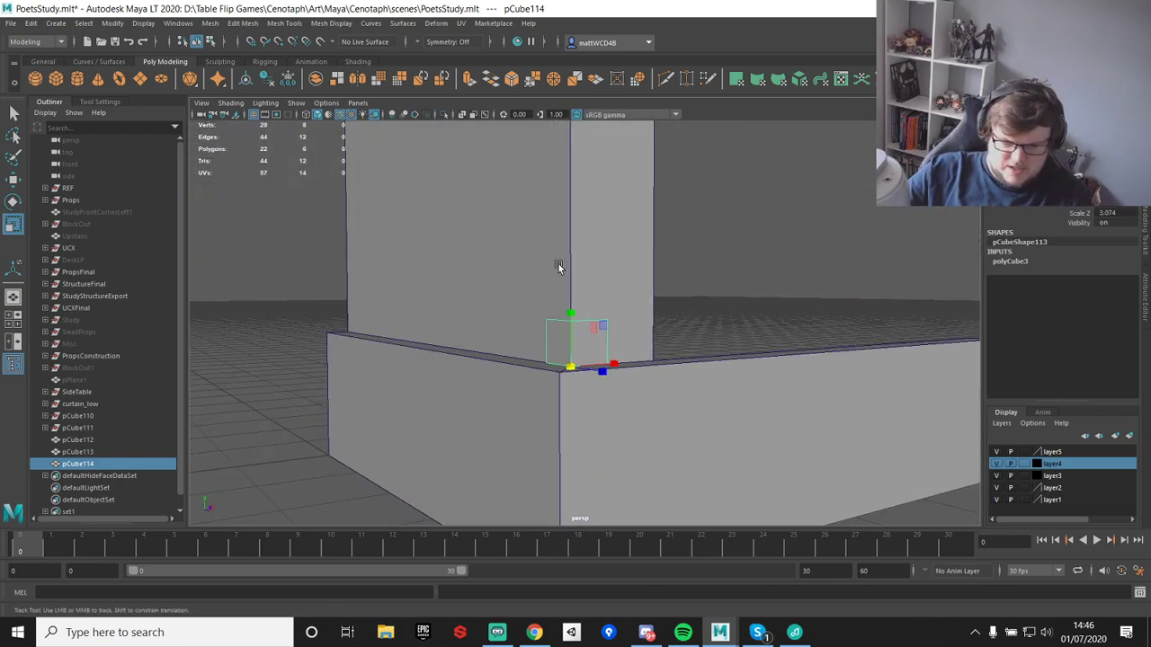
pyautogui.keyDown('alt'); pyautogui.moveTo(560, 267); pyautogui.dragTo(545, 316, button='middle'); pyautogui.keyUp('alt')
pyautogui.moveTo(553, 359)
pyautogui.mouseDown()
pyautogui.moveTo(560, 252)
pyautogui.moveTo(539, 329)
pyautogui.moveTo(547, 360)
pyautogui.mouseUp()
# - Duplicate the corner cube, stack the copy on top, and stretch it vertically into a tall post nearly as high as the panel
pyautogui.press('w')
pyautogui.hotkey('ctrl', 'd')
pyautogui.scroll(-3, 557, 301)
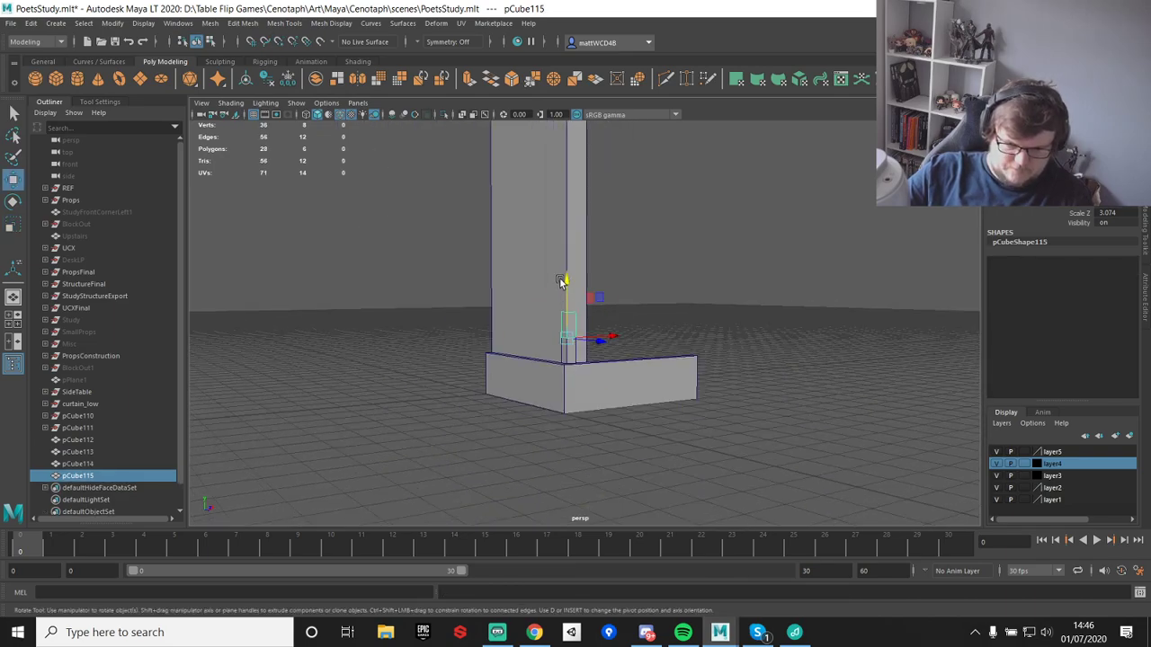
pyautogui.press('r')
pyautogui.moveTo(565, 292); pyautogui.dragTo(559, 34)
pyautogui.keyDown('alt'); pyautogui.moveTo(571, 209); pyautogui.dragTo(575, 300, button='middle'); pyautogui.keyUp('alt')
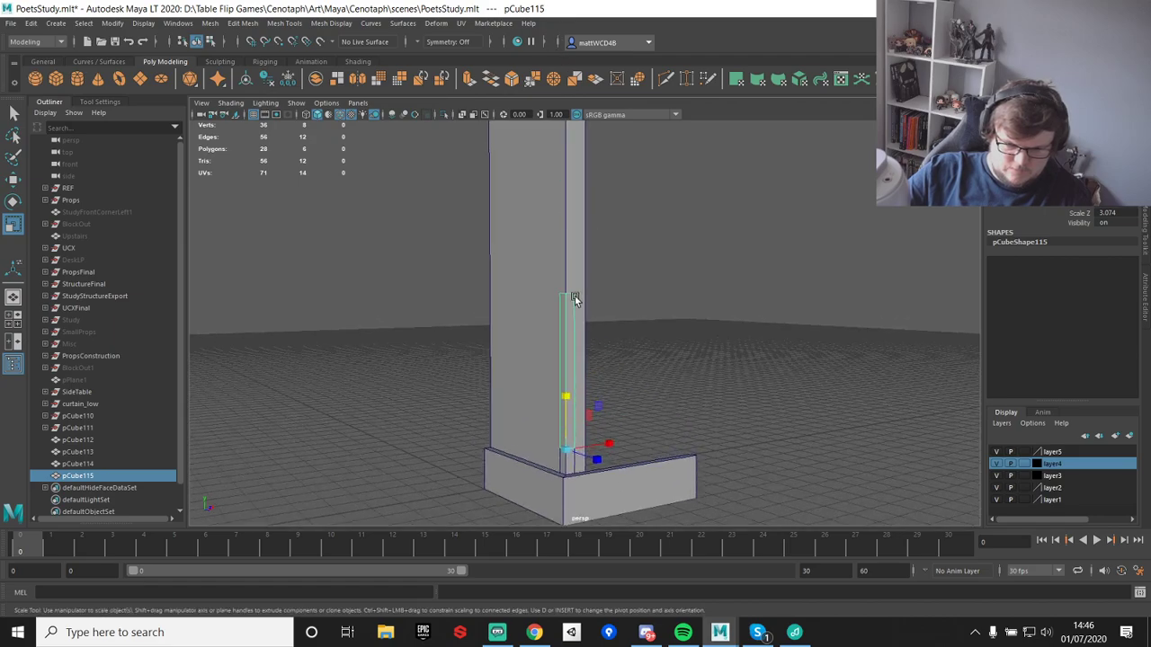
pyautogui.moveTo(566, 399); pyautogui.dragTo(563, 261)
pyautogui.moveTo(555, 341); pyautogui.dragTo(550, 348)
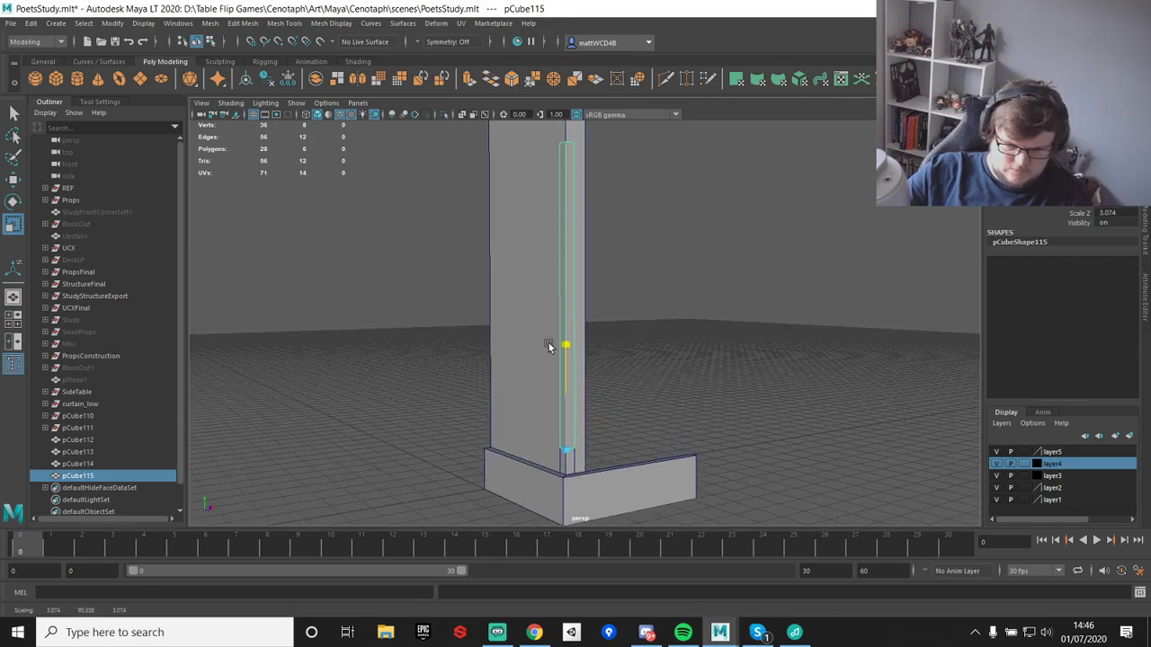
# - Duplicate the small corner cube and move the copy along the base board away from the corner
pyautogui.keyDown('alt'); pyautogui.moveTo(650, 244); pyautogui.dragTo(624, 264); pyautogui.keyUp('alt')
pyautogui.scroll(3, 624, 265)
pyautogui.press('q')
pyautogui.click(521, 267)
pyautogui.press('w')
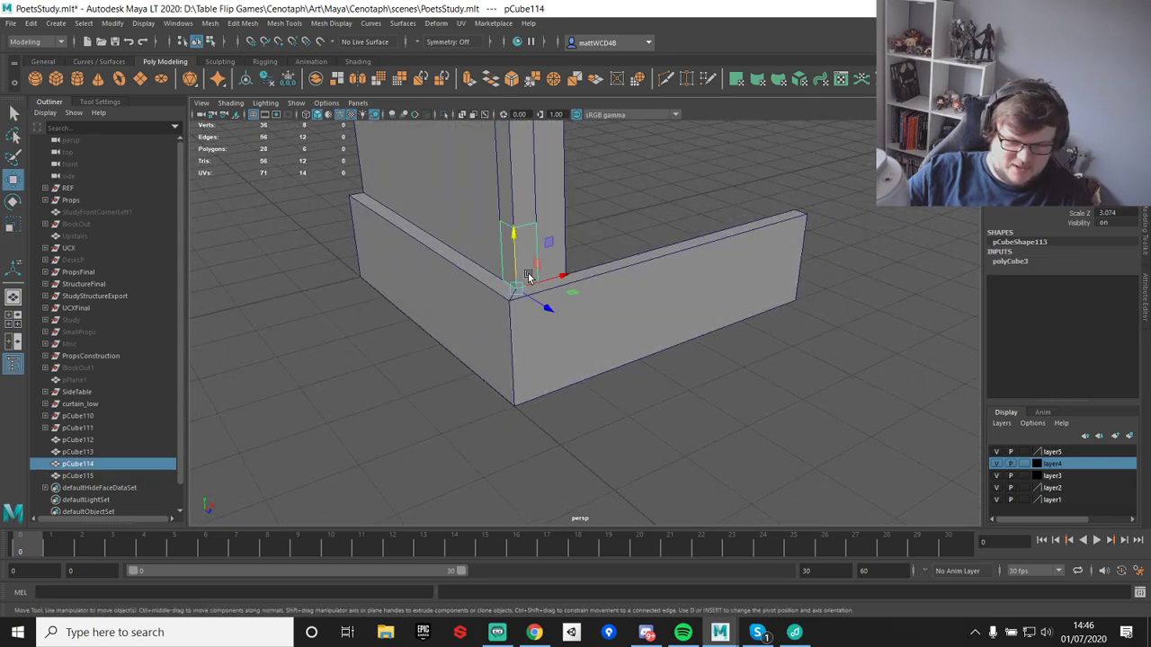
pyautogui.keyDown('alt'); pyautogui.moveTo(630, 256); pyautogui.dragTo(585, 344, button='middle'); pyautogui.keyUp('alt')
pyautogui.hotkey('ctrl', 'd')
pyautogui.moveTo(517, 363); pyautogui.dragTo(535, 351)
pyautogui.press('f')
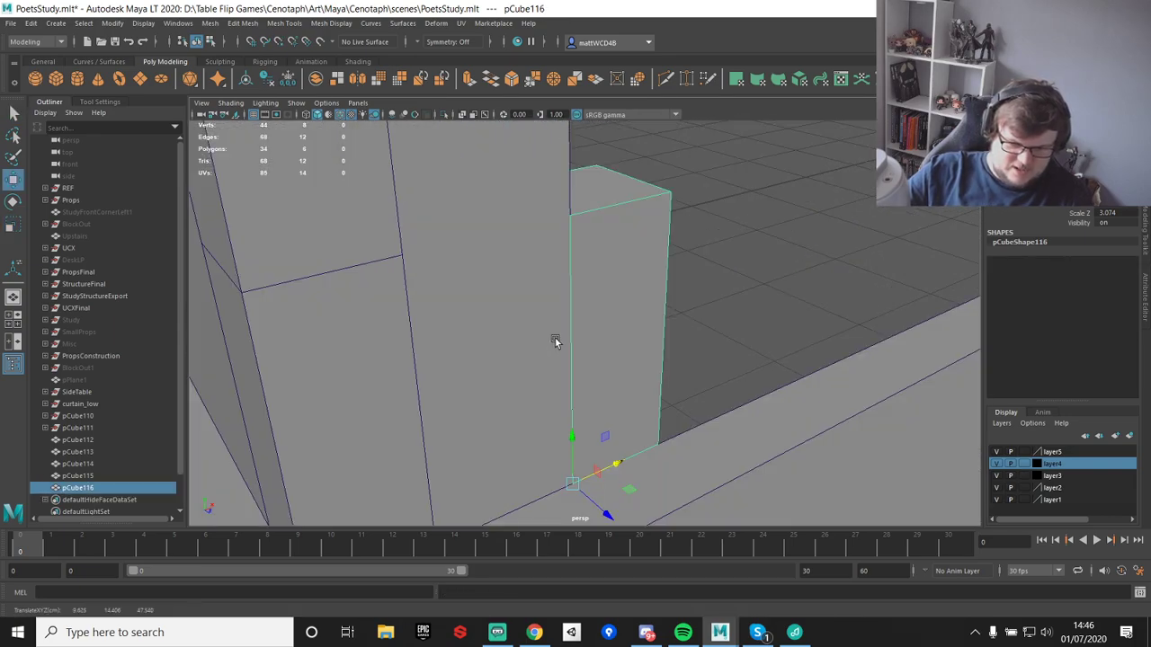
# - Raise the top vertices of the small corner cube to make it a taller foot block
pyautogui.scroll(-3, 362, 290)
pyautogui.click(440, 318)
pyautogui.moveTo(443, 322); pyautogui.dragTo(388, 296, button='right')
pyautogui.moveTo(393, 219); pyautogui.dragTo(532, 323)
pyautogui.keyDown('alt'); pyautogui.moveTo(463, 270); pyautogui.dragTo(545, 302); pyautogui.keyUp('alt')
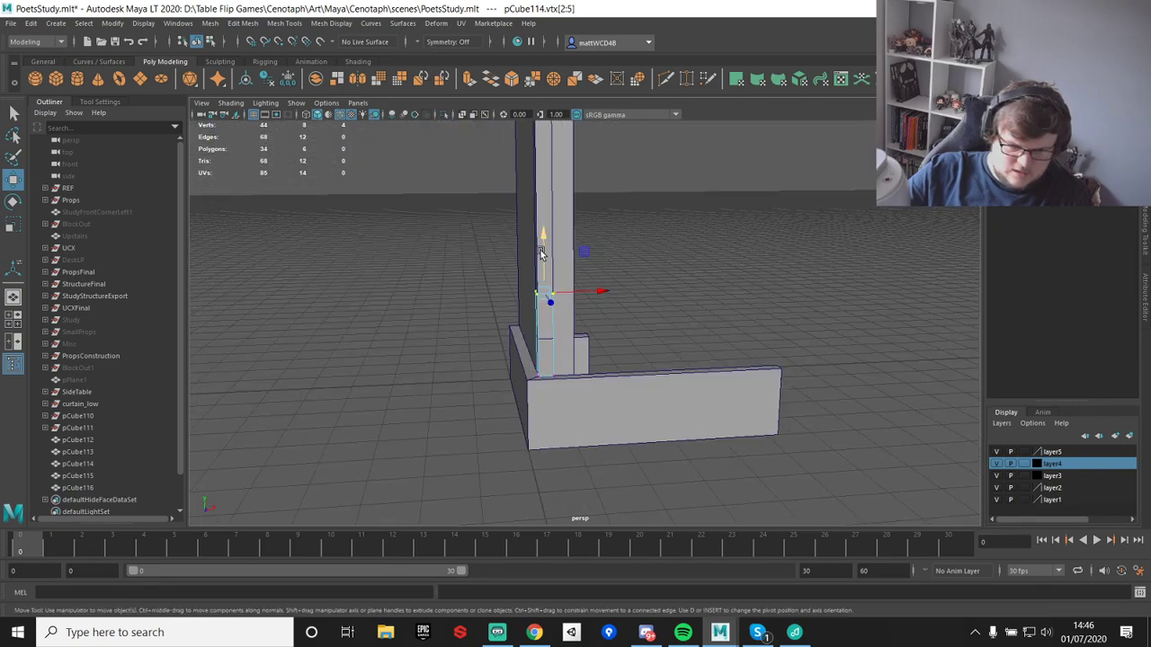
pyautogui.press('q')
pyautogui.moveTo(541, 194); pyautogui.dragTo(588, 189, button='right')
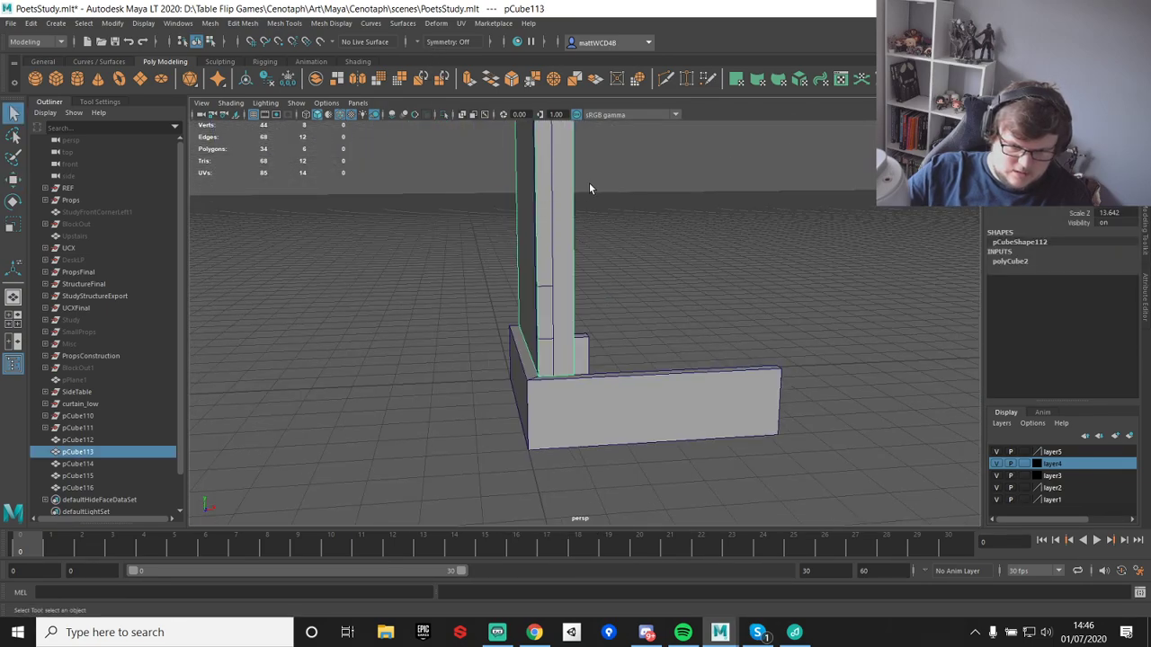
# - Move the tall corner post up so it rests on top of the foot block
pyautogui.click(539, 227)
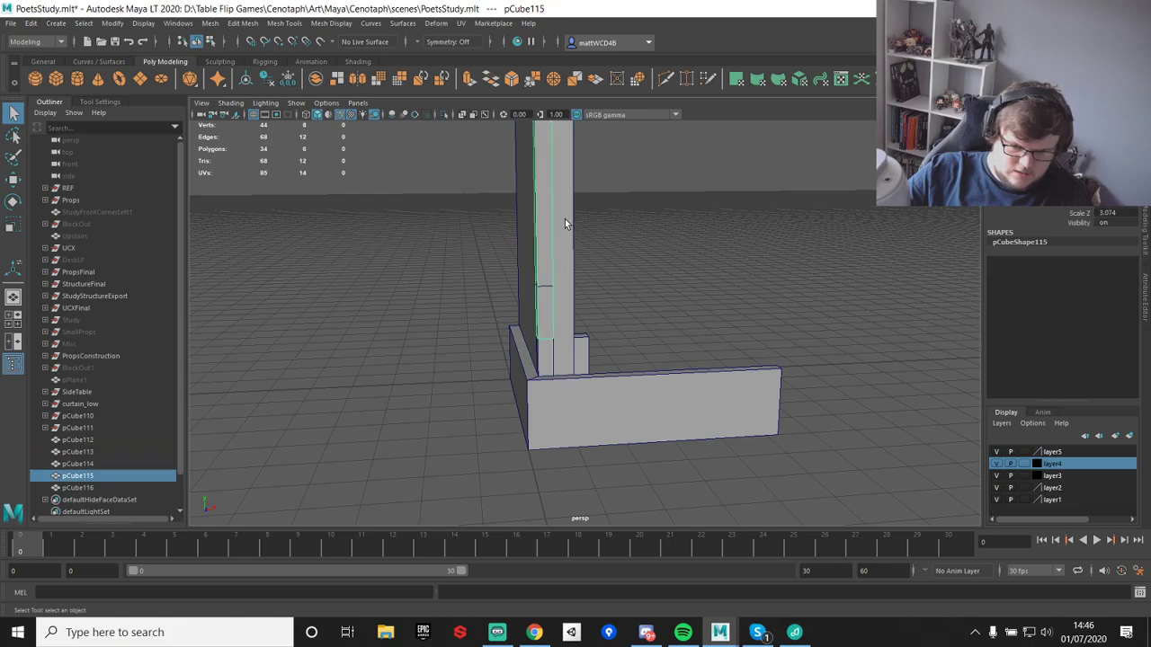
pyautogui.press('w')
pyautogui.moveTo(536, 284); pyautogui.dragTo(535, 286)
pyautogui.scroll(-5, 584, 215)
pyautogui.keyDown('alt'); pyautogui.moveTo(583, 215); pyautogui.dragTo(570, 314, button='middle'); pyautogui.keyUp('alt')
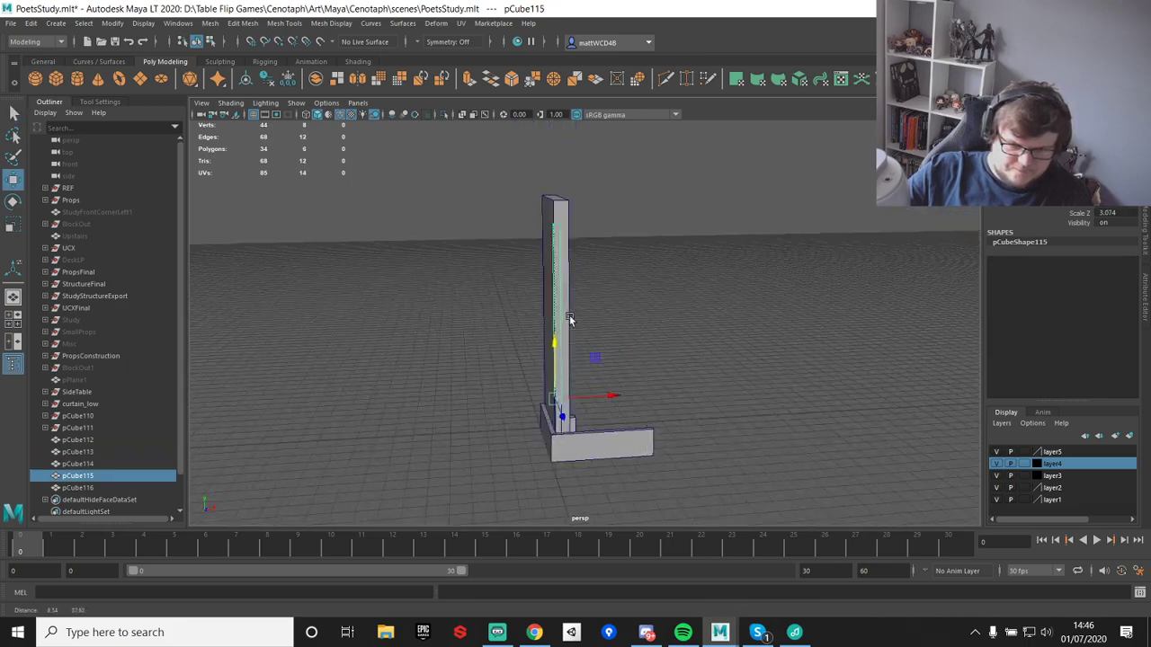
pyautogui.keyDown('alt'); pyautogui.moveTo(570, 314); pyautogui.dragTo(570, 278); pyautogui.keyUp('alt')
pyautogui.keyDown('alt'); pyautogui.moveTo(570, 278); pyautogui.dragTo(563, 189, button='middle'); pyautogui.keyUp('alt')
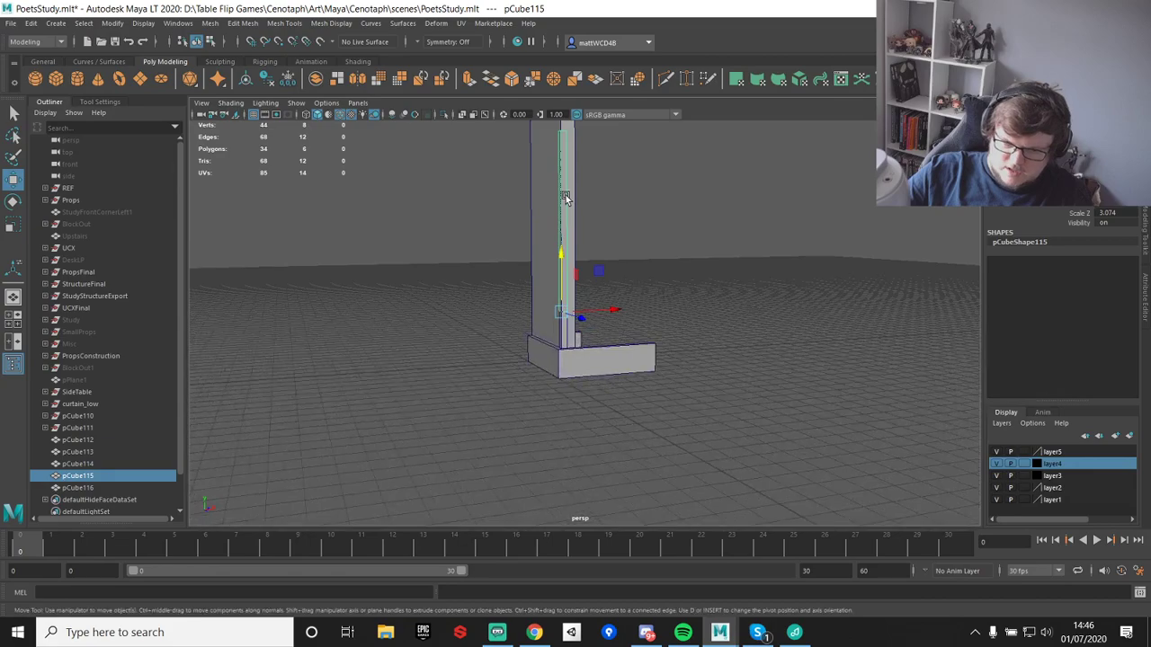
pyautogui.keyDown('alt'); pyautogui.moveTo(563, 189); pyautogui.dragTo(557, 350, button='right'); pyautogui.keyUp('alt')
# - Select the foot block below the post and snap it upward to the post's upper end
pyautogui.press('q')
pyautogui.scroll(-2, 516, 320)
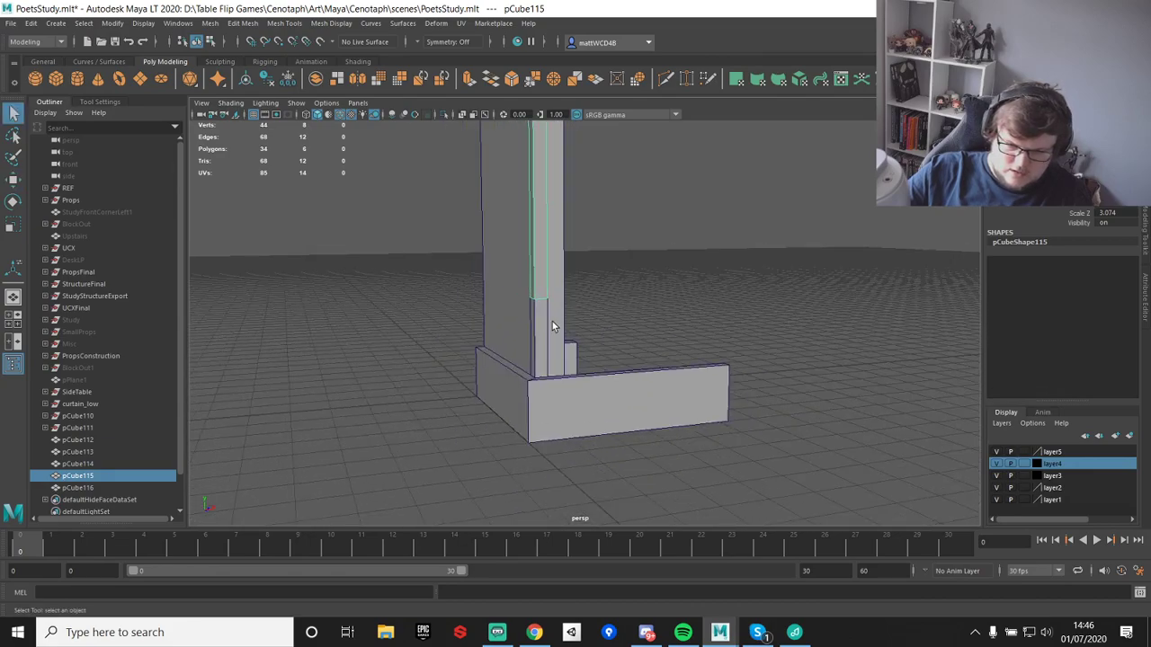
pyautogui.click(543, 329)
pyautogui.keyDown('alt'); pyautogui.moveTo(533, 243); pyautogui.dragTo(574, 447, button='middle'); pyautogui.keyUp('alt')
pyautogui.scroll(-4, 573, 447)
pyautogui.hotkey('ctrl', 'z')
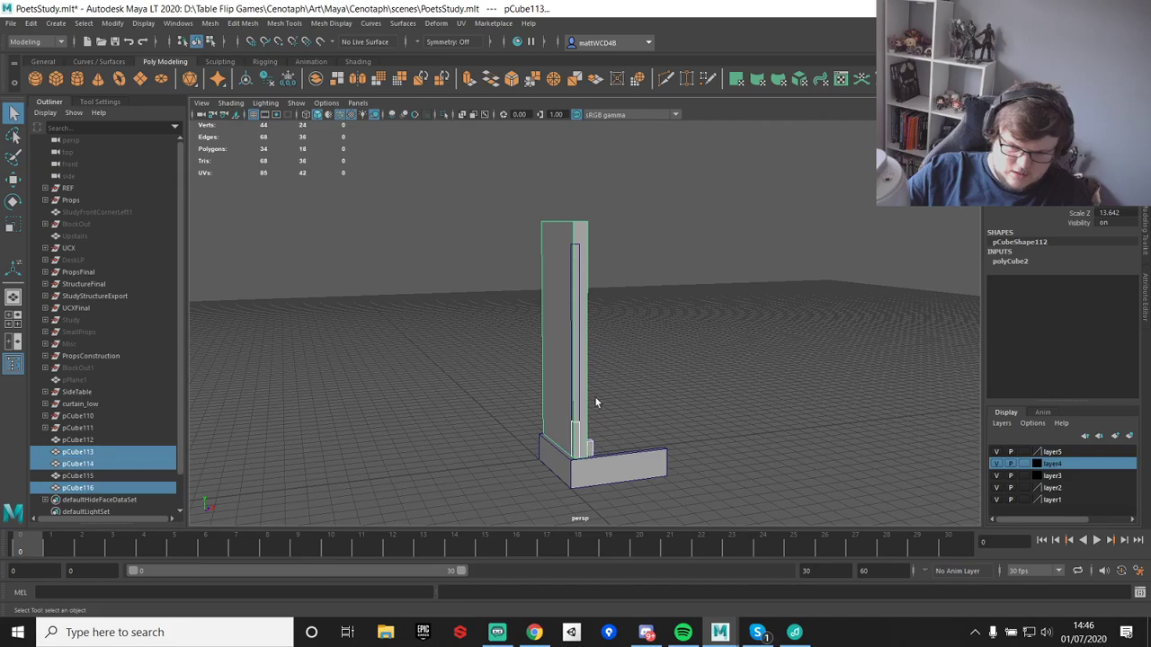
pyautogui.keyDown('ctrl'); pyautogui.moveTo(598, 419); pyautogui.dragTo(597, 454); pyautogui.keyUp('ctrl')
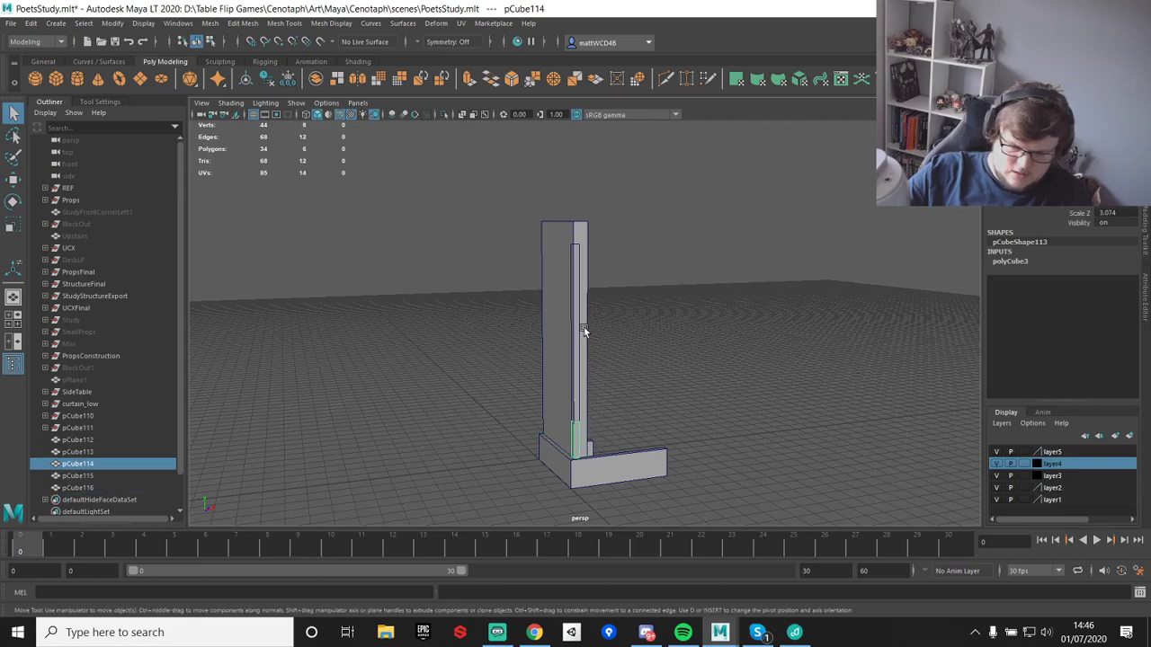
pyautogui.press('w')
pyautogui.press('v')
pyautogui.moveTo(573, 405); pyautogui.dragTo(573, 268)
pyautogui.scroll(3, 579, 275)
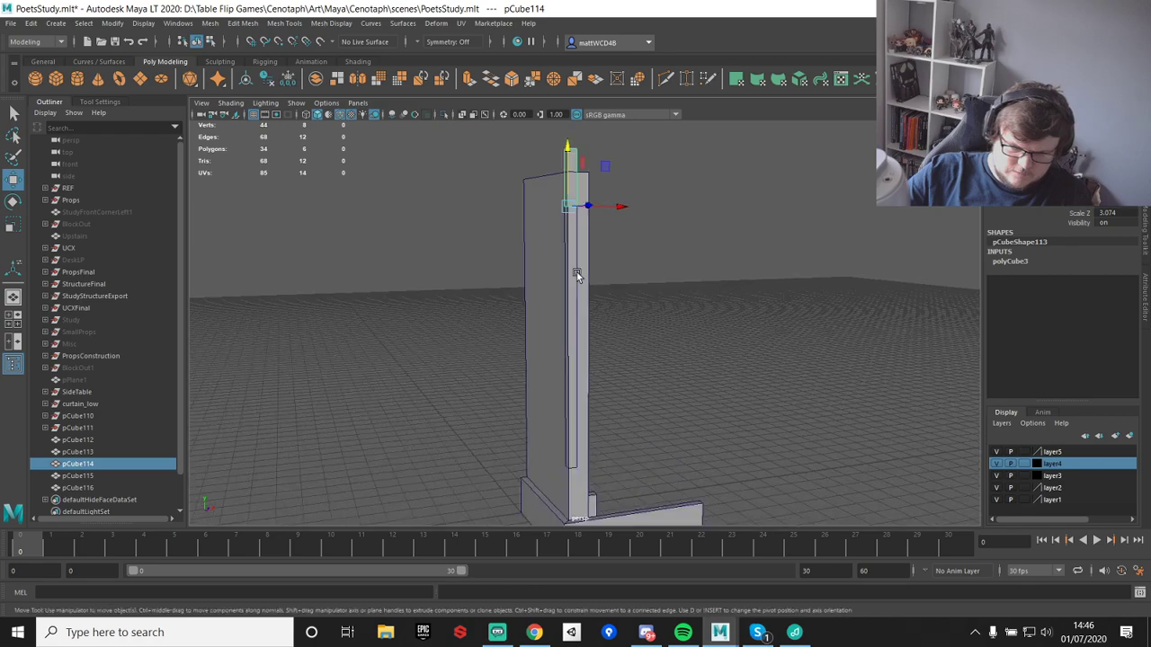
# - Snap the upper corner block's pivot to its top corner and lower the block until it is level with the panel's top
pyautogui.keyDown('alt'); pyautogui.moveTo(580, 166); pyautogui.dragTo(580, 246, button='middle'); pyautogui.keyUp('alt')
pyautogui.press('d')
pyautogui.press('v')
pyautogui.moveTo(569, 209); pyautogui.dragTo(567, 167)
# - Select the tall panel and slide it sideways along the base, away from the corner post
pyautogui.press('q')
pyautogui.click(567, 331)
pyautogui.moveTo(568, 331); pyautogui.dragTo(649, 199, button='right')
pyautogui.keyDown('alt'); pyautogui.moveTo(552, 264); pyautogui.dragTo(575, 350); pyautogui.keyUp('alt')
pyautogui.press('w')
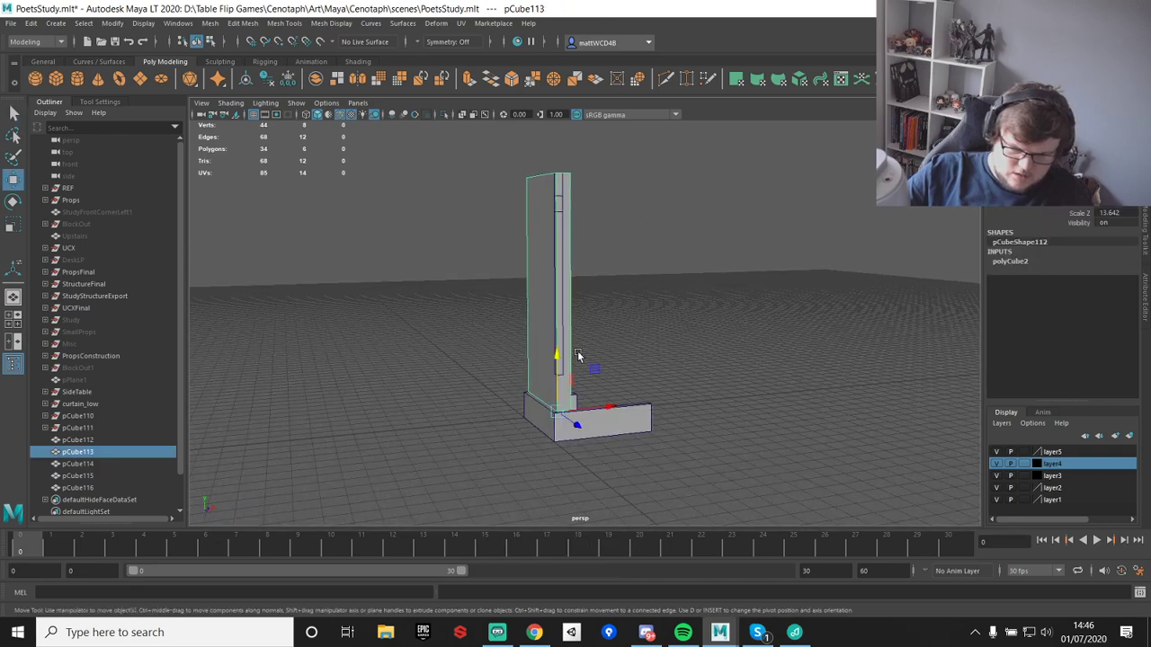
pyautogui.moveTo(608, 411); pyautogui.dragTo(672, 404)
# - Select the tall post's top vertices and snap them to the underside of the upper corner block
pyautogui.scroll(3, 535, 216)
pyautogui.click(542, 181)
pyautogui.moveTo(542, 190); pyautogui.dragTo(464, 180, button='right')
pyautogui.keyDown('alt'); pyautogui.moveTo(530, 180); pyautogui.dragTo(549, 293, button='middle'); pyautogui.keyUp('alt')
pyautogui.moveTo(518, 238); pyautogui.dragTo(589, 311)
pyautogui.moveTo(541, 210); pyautogui.dragTo(542, 234)
pyautogui.scroll(-2, 538, 296)
pyautogui.moveTo(535, 336)
pyautogui.keyDown('alt'); pyautogui.mouseDown(button='middle')
pyautogui.moveTo(518, 266)
pyautogui.moveTo(526, 316)
pyautogui.mouseUp(button='middle'); pyautogui.keyUp('alt')
pyautogui.scroll(2, 518, 266)
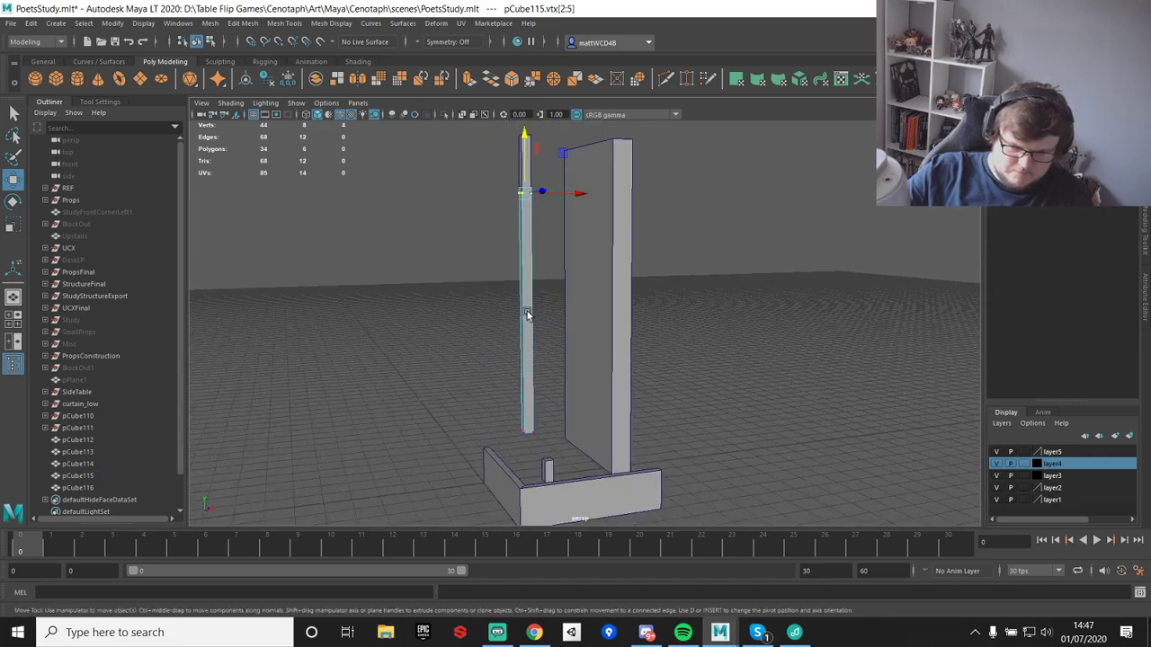
# - Duplicate the upper corner block and snap the copy down between the post's lower end and the base corner
pyautogui.press('q')
pyautogui.press('F8')
pyautogui.click(530, 168)
pyautogui.moveTo(523, 168); pyautogui.dragTo(588, 140, button='right')
pyautogui.press('w')
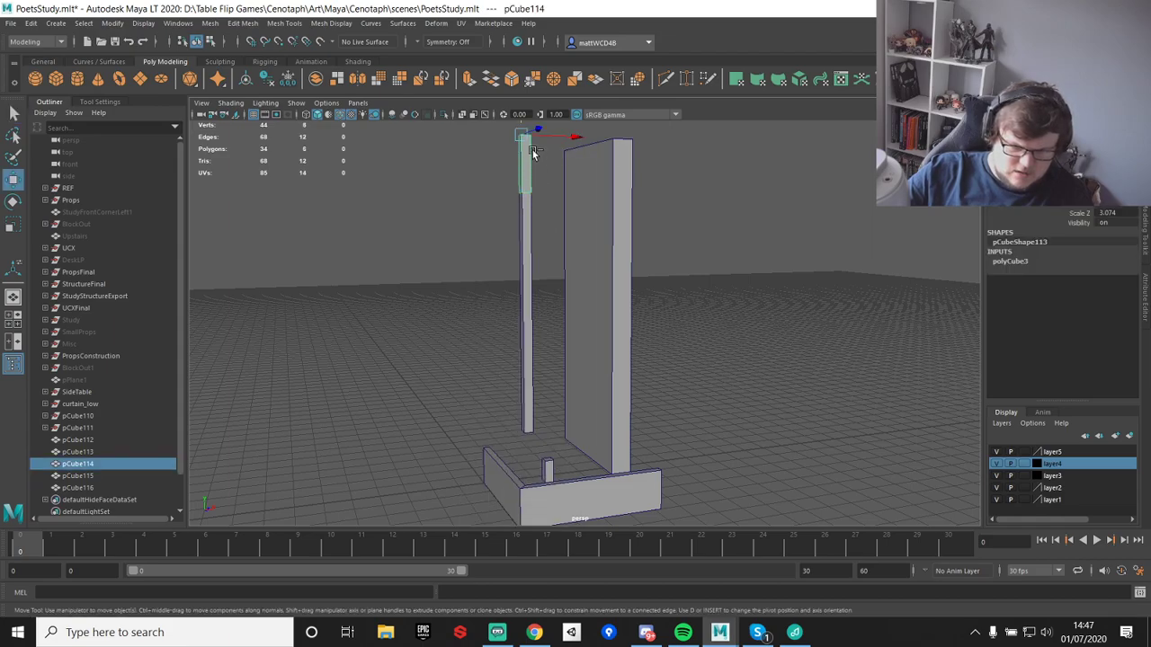
pyautogui.hotkey('ctrl', 'd')
pyautogui.scroll(-3, 532, 159)
pyautogui.press('v')
pyautogui.moveTo(540, 167); pyautogui.dragTo(540, 170)
pyautogui.moveTo(549, 386); pyautogui.dragTo(549, 389)
pyautogui.press('f')
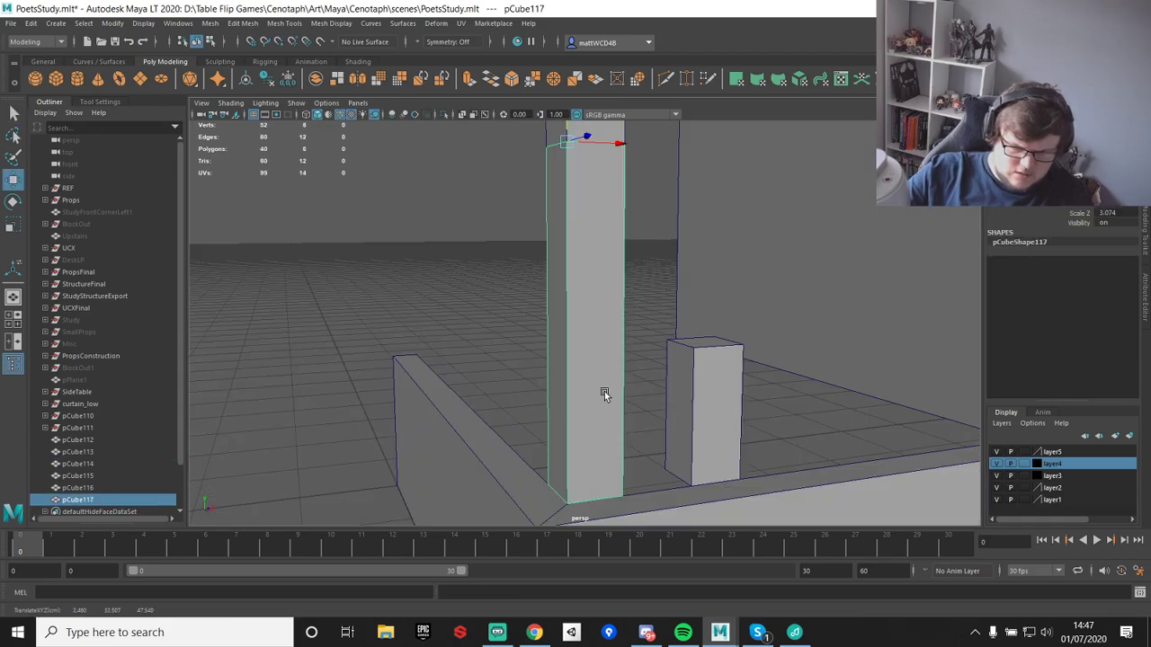
pyautogui.keyDown('alt'); pyautogui.moveTo(594, 393); pyautogui.dragTo(552, 246, button='middle'); pyautogui.keyUp('alt')
pyautogui.scroll(-2, 552, 247)
pyautogui.keyDown('alt'); pyautogui.moveTo(552, 247); pyautogui.dragTo(600, 216); pyautogui.keyUp('alt')
pyautogui.keyDown('alt'); pyautogui.moveTo(600, 216); pyautogui.dragTo(550, 126, button='middle'); pyautogui.keyUp('alt')
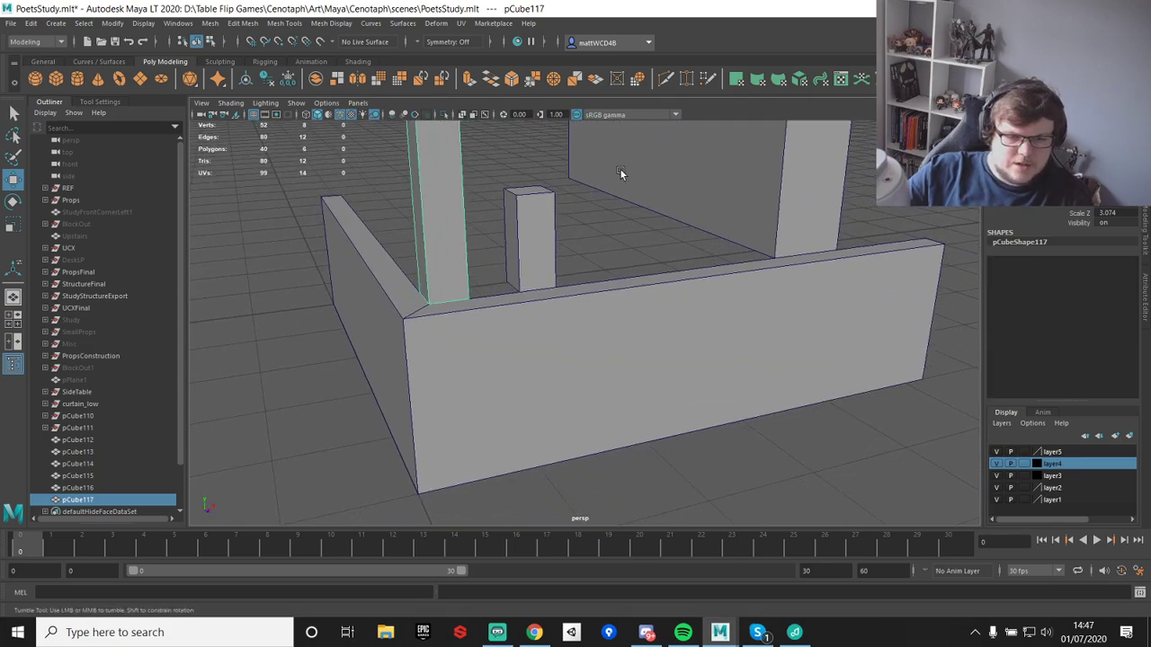
# - Move the tall panel back against the post at the base's mitred corner
pyautogui.click(784, 201)
pyautogui.scroll(-3, 784, 201)
pyautogui.keyDown('alt'); pyautogui.moveTo(780, 208); pyautogui.dragTo(553, 264); pyautogui.keyUp('alt')
pyautogui.press('v')
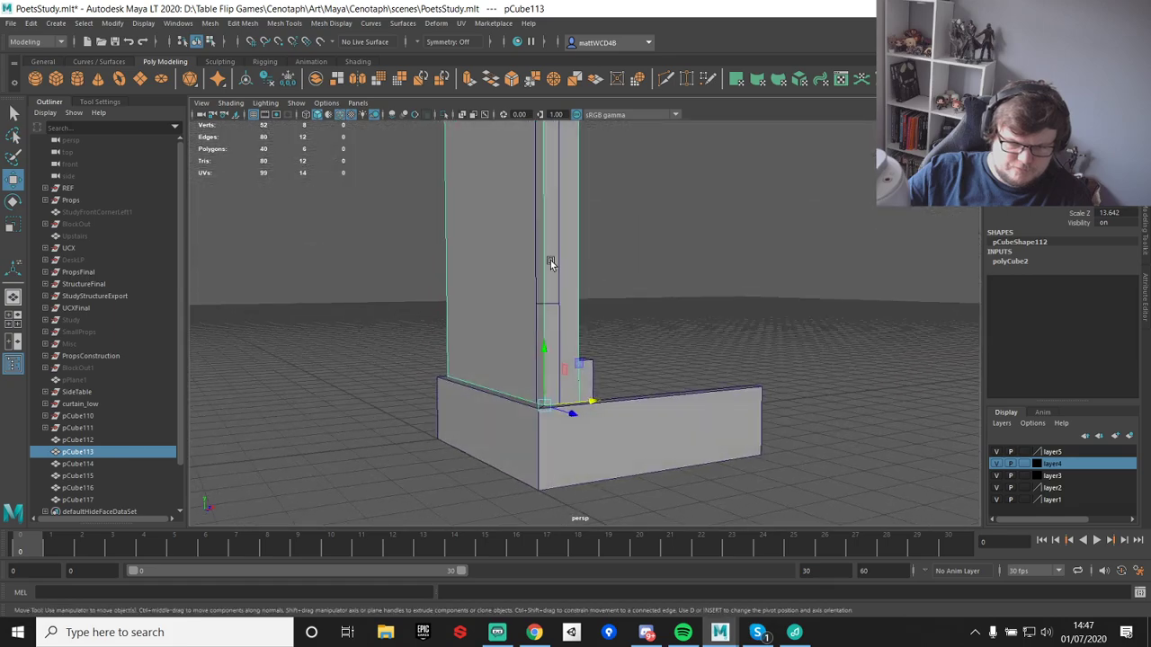
pyautogui.keyDown('alt'); pyautogui.moveTo(562, 221); pyautogui.dragTo(550, 300); pyautogui.keyUp('alt')
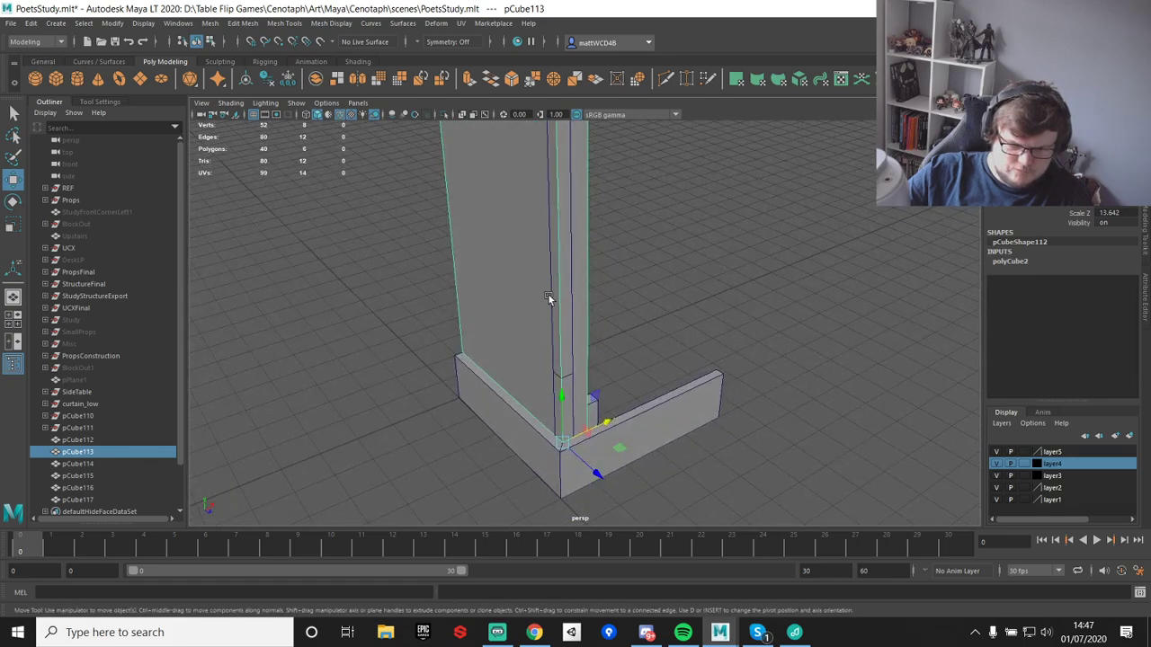
# - Scale the tall corner post up uniformly to 5.108 to thicken it
pyautogui.click(552, 300)
pyautogui.scroll(3, 553, 300)
pyautogui.press('e')
pyautogui.press('r')
pyautogui.moveTo(544, 419); pyautogui.dragTo(891, 267)
pyautogui.press('q')
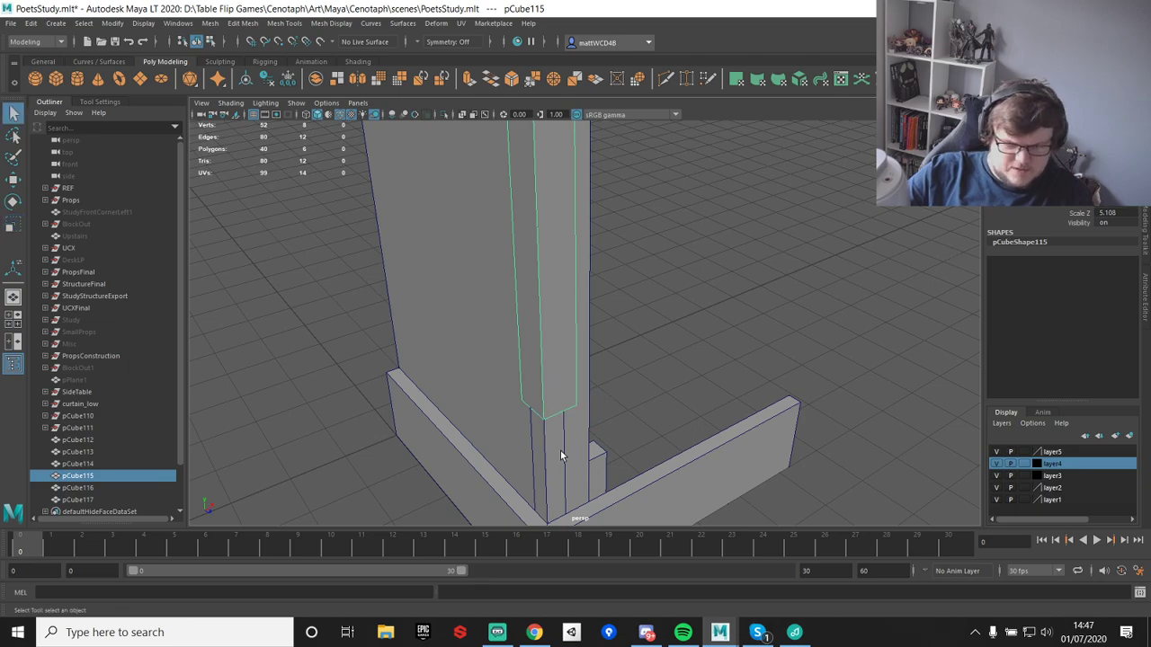
# - Delete the narrow foot block beneath the thickened post
pyautogui.click(537, 441)
pyautogui.scroll(-3, 539, 438)
pyautogui.scroll(4, 549, 423)
pyautogui.keyDown('alt'); pyautogui.moveTo(619, 437); pyautogui.dragTo(620, 338); pyautogui.keyUp('alt')
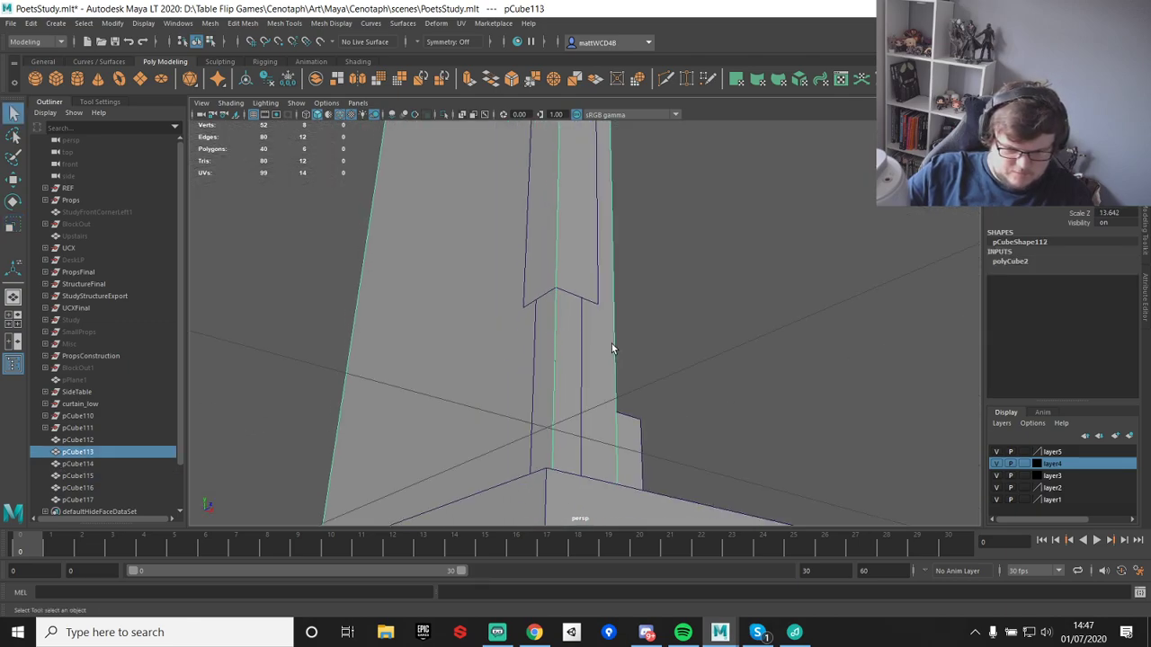
pyautogui.press('Delete')
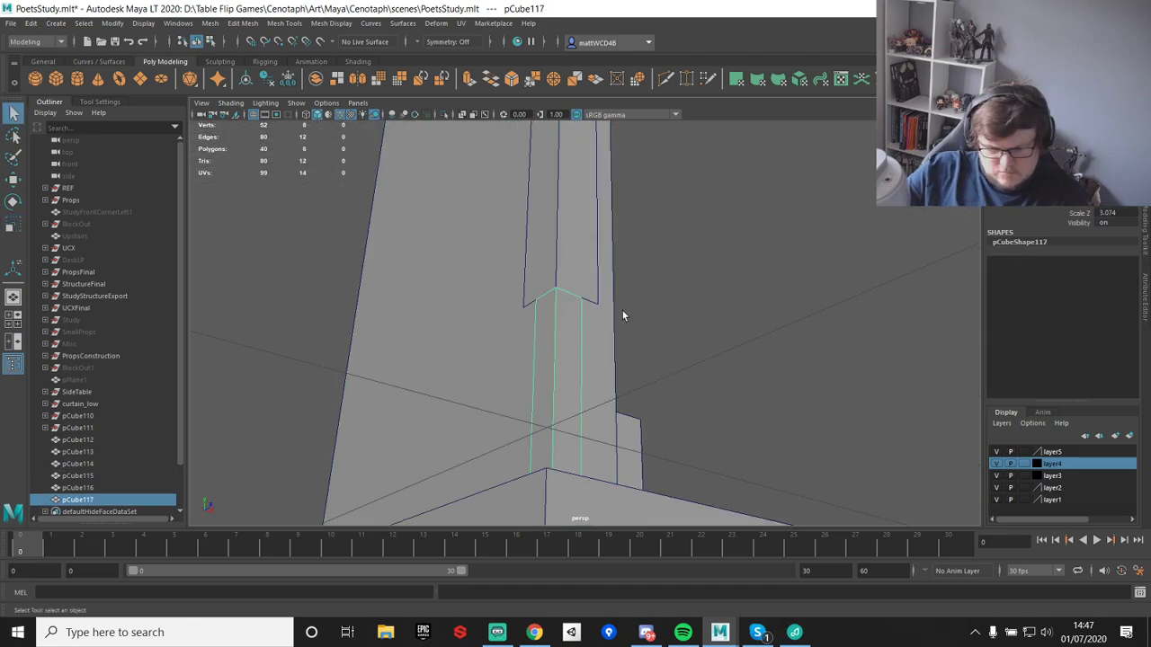
# - Select the thickened post's top vertices and lower them to the underside of the upper corner block
pyautogui.keyDown('alt'); pyautogui.moveTo(552, 253); pyautogui.dragTo(624, 296); pyautogui.keyUp('alt')
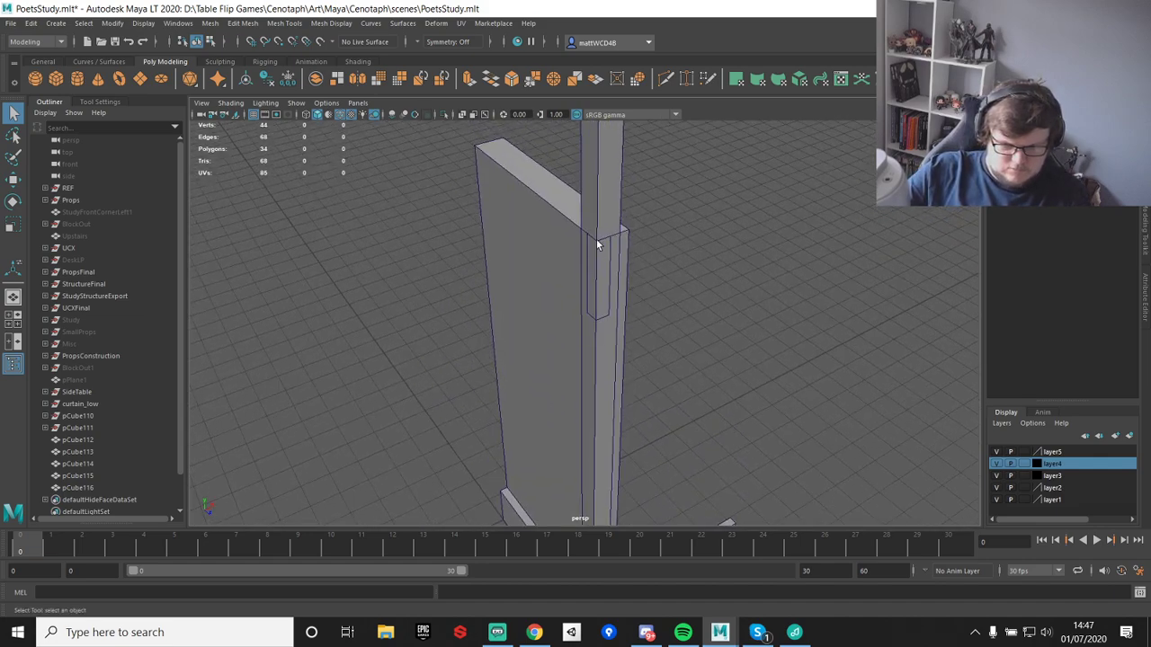
pyautogui.keyDown('alt'); pyautogui.moveTo(598, 231); pyautogui.dragTo(624, 288); pyautogui.keyUp('alt')
pyautogui.keyDown('alt'); pyautogui.moveTo(624, 285); pyautogui.dragTo(603, 360, button='middle'); pyautogui.keyUp('alt')
pyautogui.scroll(-2, 603, 360)
pyautogui.click(589, 262)
pyautogui.moveTo(589, 261); pyautogui.dragTo(482, 227, button='right')
pyautogui.moveTo(490, 164); pyautogui.dragTo(675, 241)
pyautogui.press('w')
pyautogui.moveTo(585, 142); pyautogui.dragTo(617, 317)
# - Delete the narrow corner block above the thickened post
pyautogui.press('q')
pyautogui.moveTo(594, 323); pyautogui.dragTo(609, 302, button='right')
pyautogui.press('Delete')
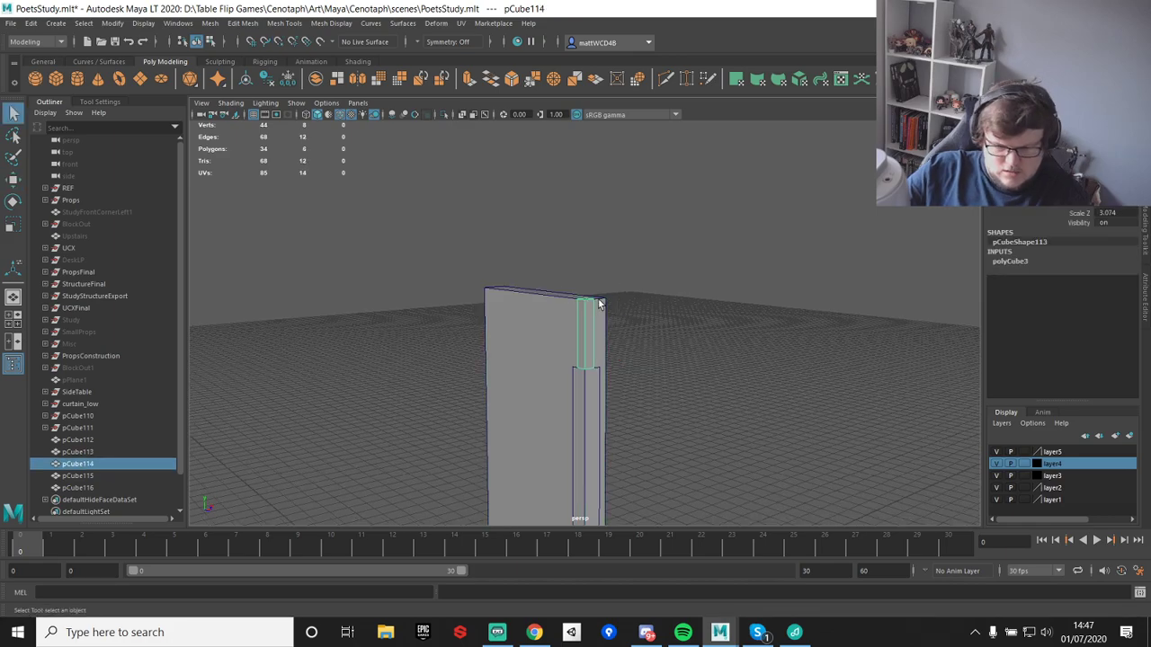
# - Try a Boolean Difference that subtracts the tall side panel from the corner post, and undo it
pyautogui.scroll(-3, 584, 359)
pyautogui.scroll(3, 544, 254)
pyautogui.keyDown('alt'); pyautogui.moveTo(573, 412); pyautogui.dragTo(564, 320, button='middle'); pyautogui.keyUp('alt')
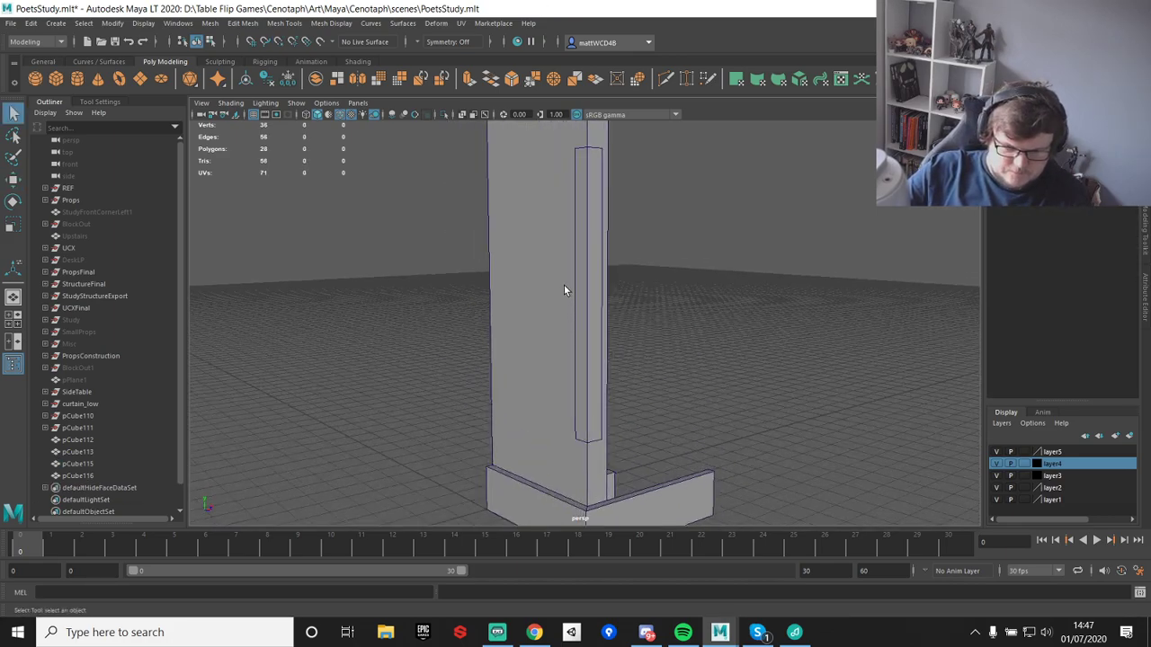
pyautogui.click(577, 286)
pyautogui.moveTo(577, 290)
pyautogui.keyDown('alt'); pyautogui.mouseDown()
pyautogui.moveTo(586, 259)
pyautogui.moveTo(569, 377)
pyautogui.moveTo(576, 290)
pyautogui.mouseUp(); pyautogui.keyUp('alt')
pyautogui.keyDown('shift'); pyautogui.click(584, 237); pyautogui.keyUp('shift')
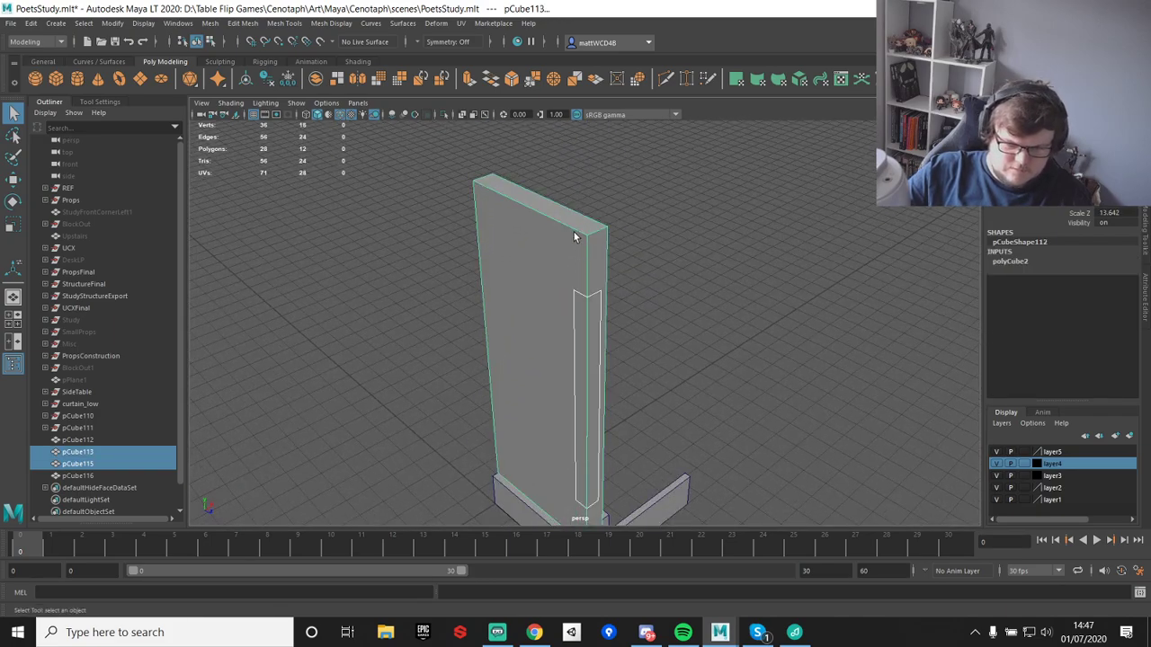
pyautogui.keyDown('shift'); pyautogui.rightClick(572, 235); pyautogui.keyUp('shift')
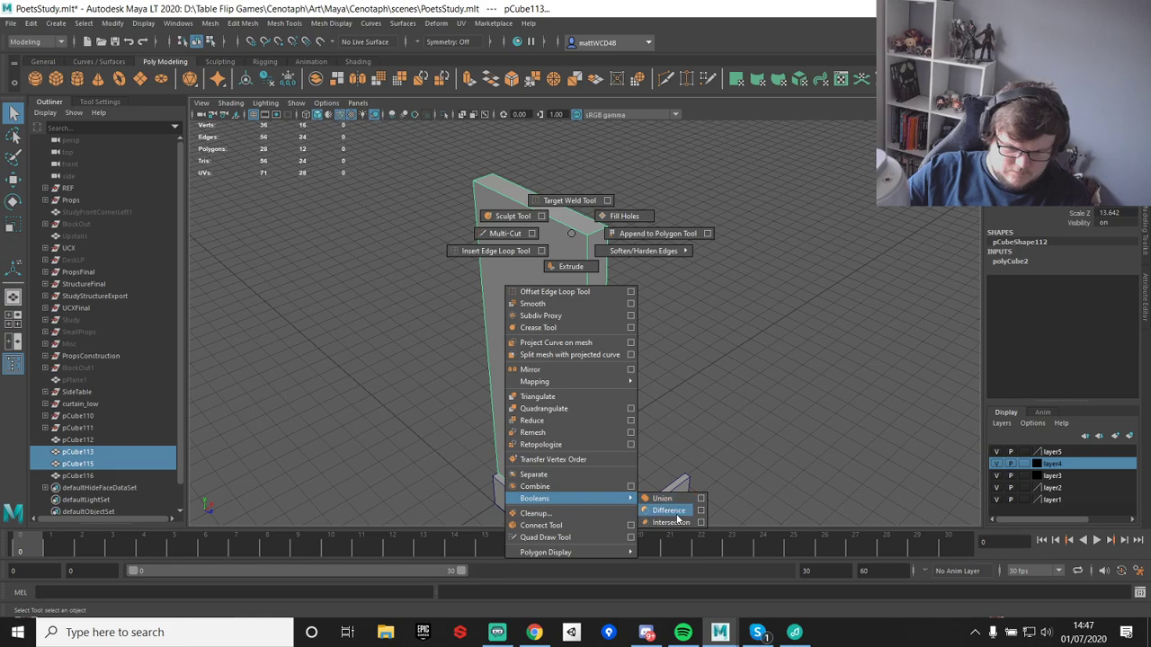
pyautogui.click(661, 510)
pyautogui.click(640, 338)
pyautogui.hotkey('ctrl', 'z')
pyautogui.hotkey('ctrl', 'z')
# - Subtract the corner post from the tall side panel with a Boolean Difference to carve the corner notch
pyautogui.click(585, 363)
pyautogui.click(567, 297)
pyautogui.keyDown('shift'); pyautogui.click(579, 312); pyautogui.keyUp('shift')
pyautogui.keyDown('shift'); pyautogui.rightClick(646, 267); pyautogui.keyUp('shift')
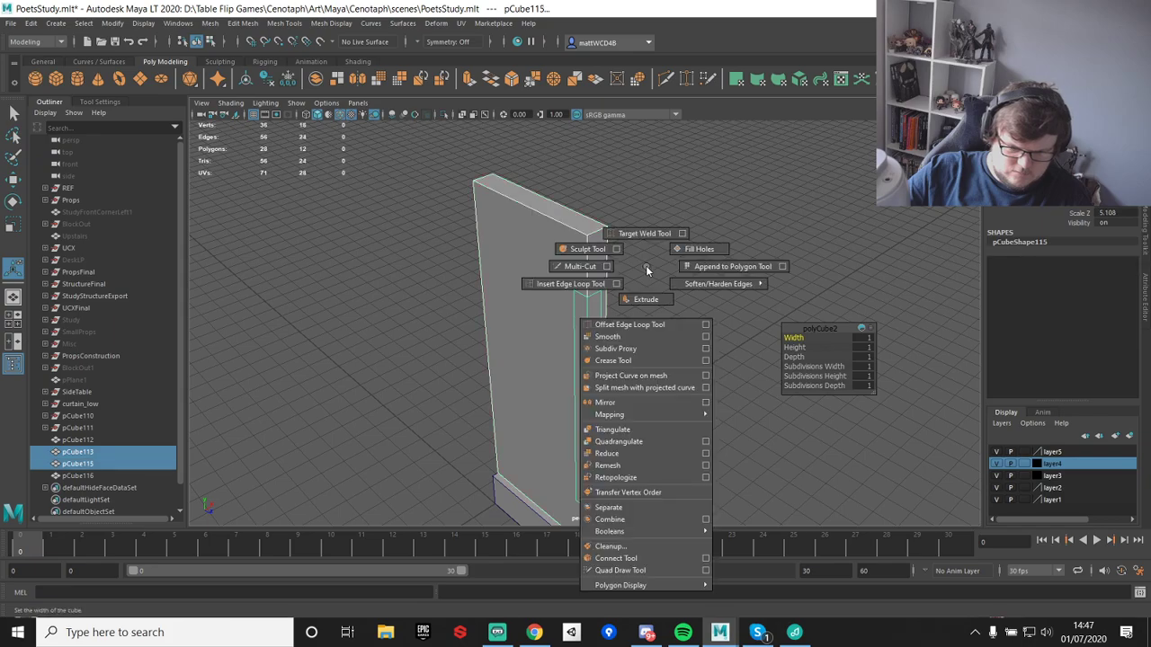
pyautogui.moveTo(642, 535)
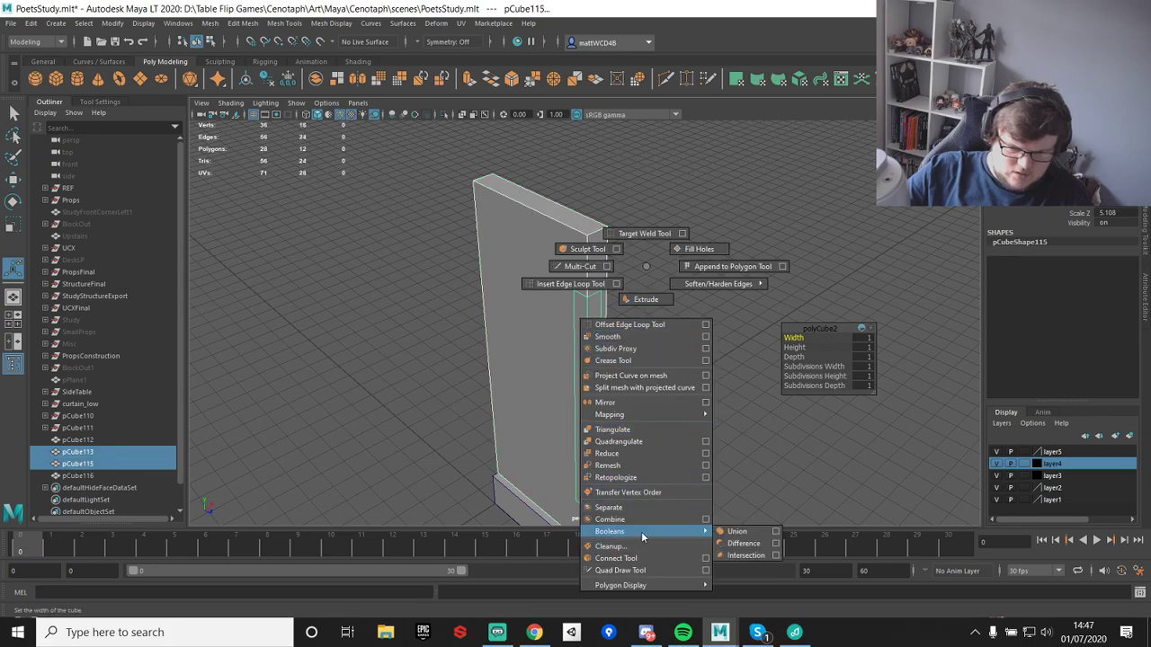
pyautogui.click(746, 544)
pyautogui.click(647, 399)
pyautogui.keyDown('alt'); pyautogui.moveTo(648, 399); pyautogui.dragTo(539, 287); pyautogui.keyUp('alt')
# - Insert an edge loop across the upper part of the side panel and align it with the notch's upper end
pyautogui.click(530, 272)
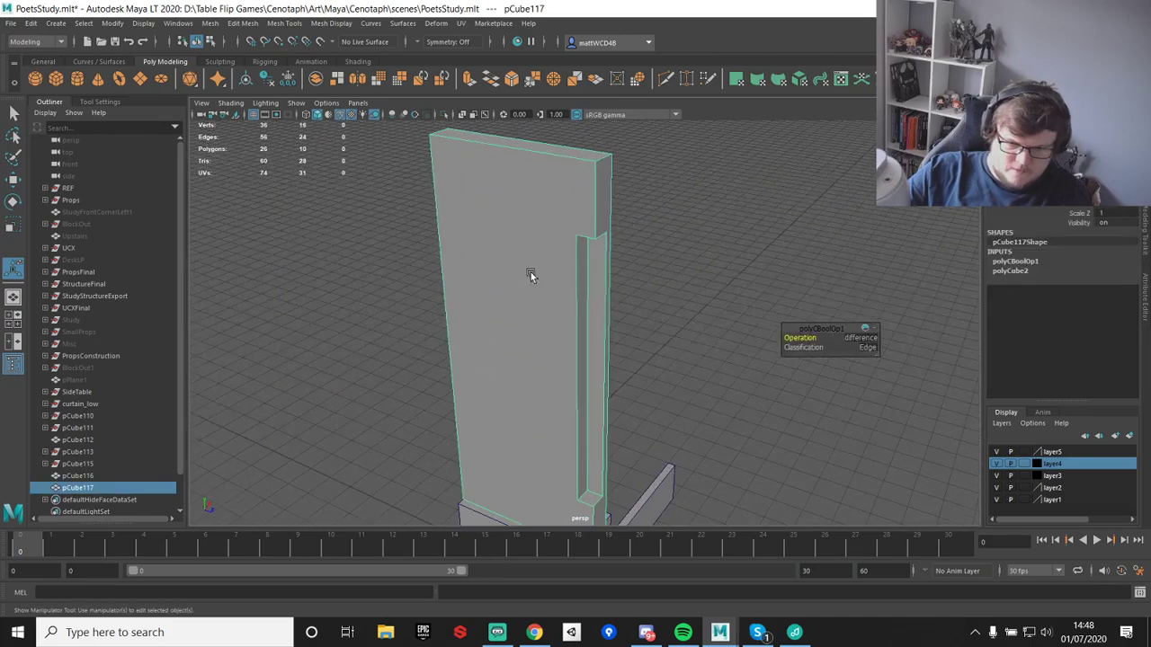
pyautogui.keyDown('shift'); pyautogui.moveTo(539, 213); pyautogui.dragTo(447, 223, button='right'); pyautogui.keyUp('shift')
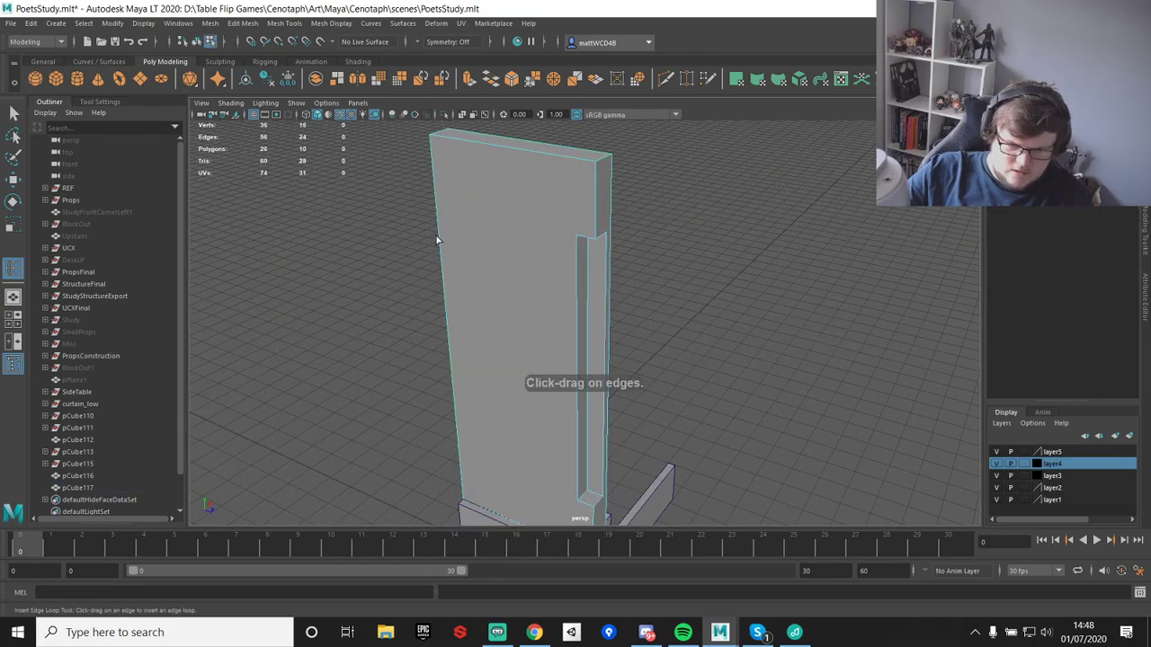
pyautogui.click(437, 240)
pyautogui.press('w')
pyautogui.moveTo(519, 195); pyautogui.dragTo(591, 223)
pyautogui.keyDown('alt'); pyautogui.moveTo(659, 281); pyautogui.dragTo(459, 225); pyautogui.keyUp('alt')
pyautogui.press('q')
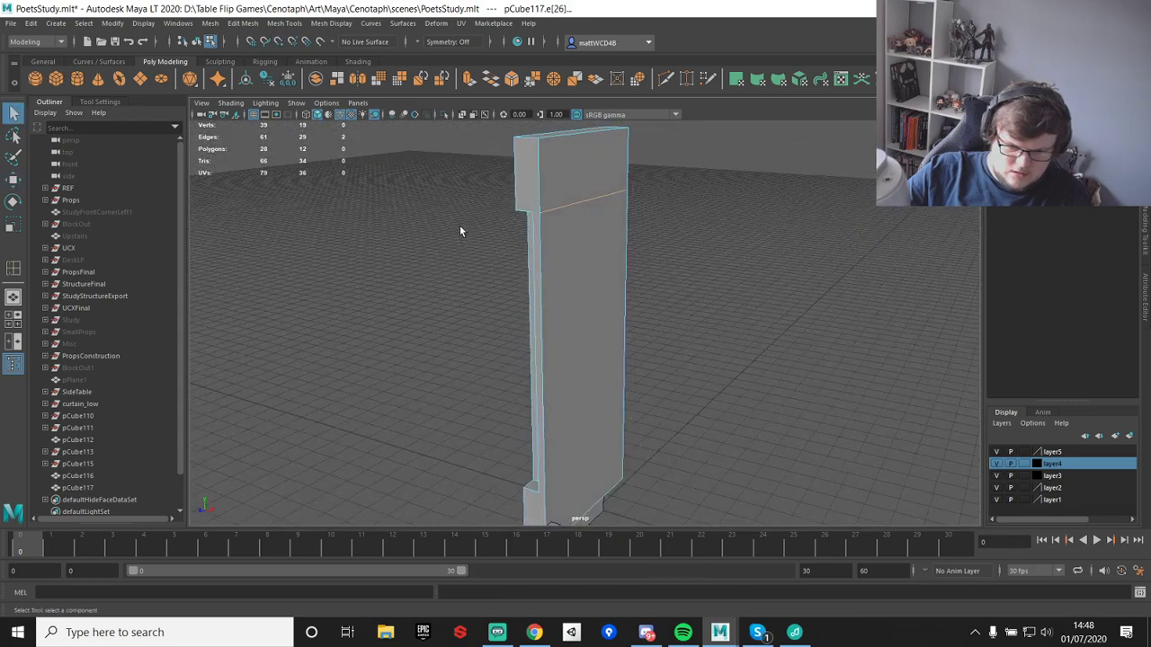
# - Multi-Cut a short edge on the panel's front end from the notch's upper inner corner to the upper edge loop
pyautogui.keyDown('shift'); pyautogui.rightClick(573, 170); pyautogui.keyUp('shift')
pyautogui.click(572, 170)
pyautogui.keyDown('shift'); pyautogui.moveTo(593, 168); pyautogui.dragTo(508, 237, button='right'); pyautogui.keyUp('shift')
pyautogui.keyDown('alt'); pyautogui.moveTo(508, 237); pyautogui.dragTo(594, 338); pyautogui.keyUp('alt')
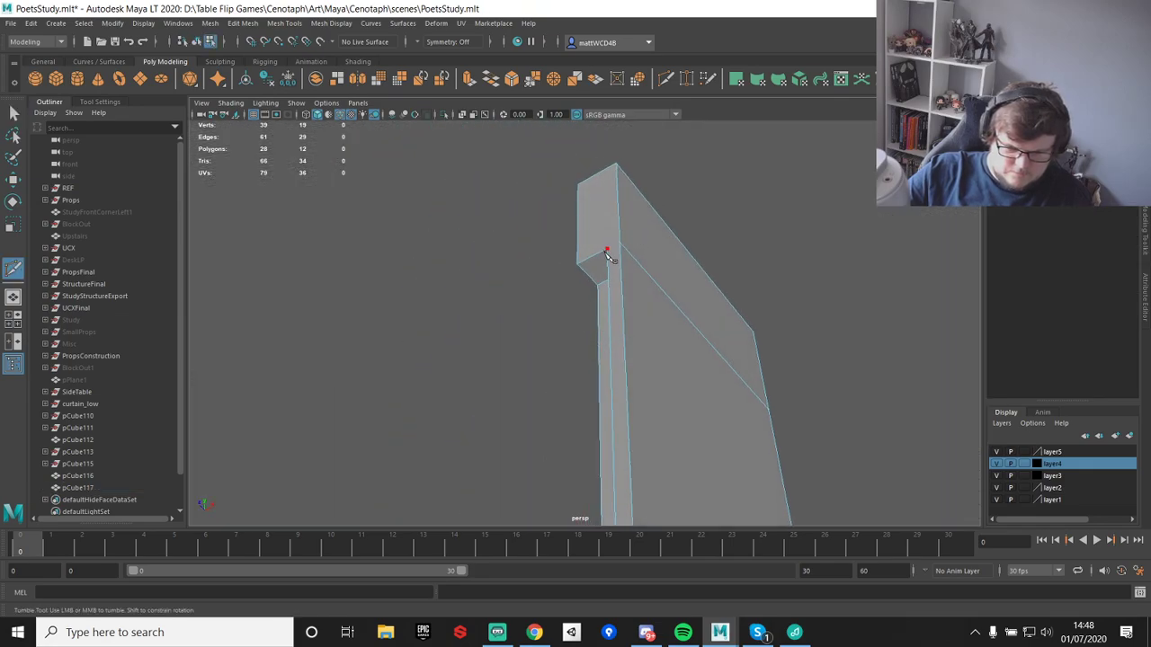
pyautogui.press('q')
# - Multi-Cut an edge across the panel's outer face, joining the upper loop to the notch's upper corner
pyautogui.keyDown('alt'); pyautogui.moveTo(855, 253); pyautogui.dragTo(768, 305); pyautogui.keyUp('alt')
pyautogui.keyDown('alt'); pyautogui.moveTo(767, 305); pyautogui.dragTo(647, 298, button='right'); pyautogui.keyUp('alt')
pyautogui.keyDown('alt'); pyautogui.moveTo(647, 298); pyautogui.dragTo(700, 310); pyautogui.keyUp('alt')
pyautogui.press('g')
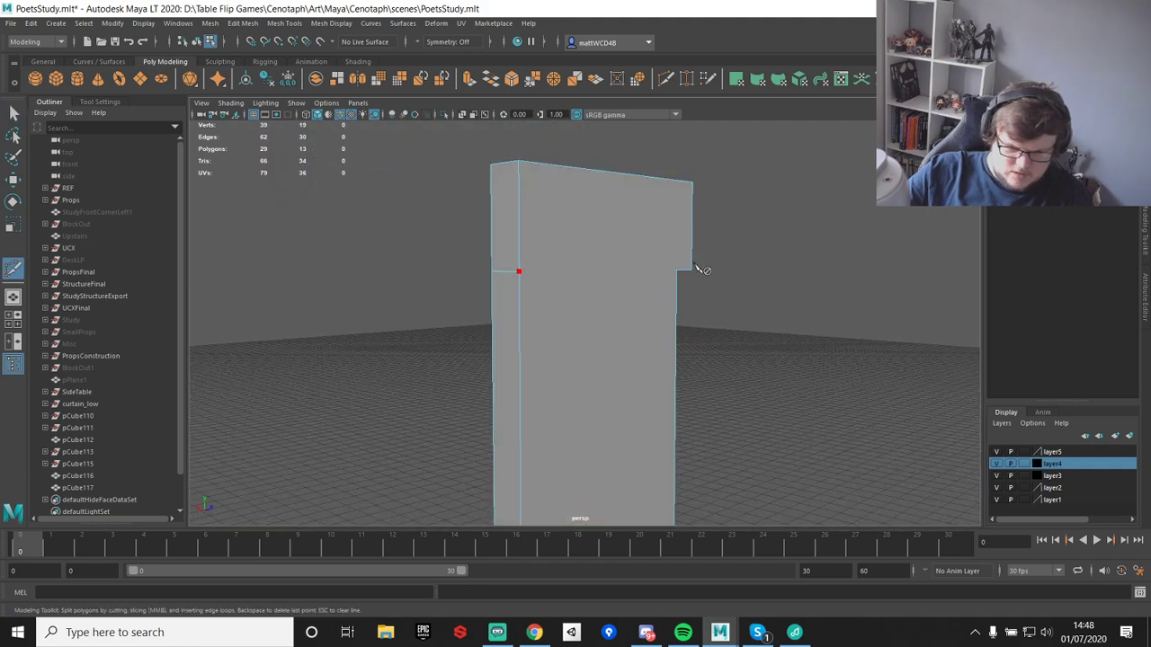
pyautogui.click(691, 270)
pyautogui.press('q')
pyautogui.keyDown('alt'); pyautogui.moveTo(690, 271); pyautogui.dragTo(585, 328); pyautogui.keyUp('alt')
# - Cut a diagonal edge across the upper outer face from the notch's outer corner to the panel's far top corner
pyautogui.press('g')
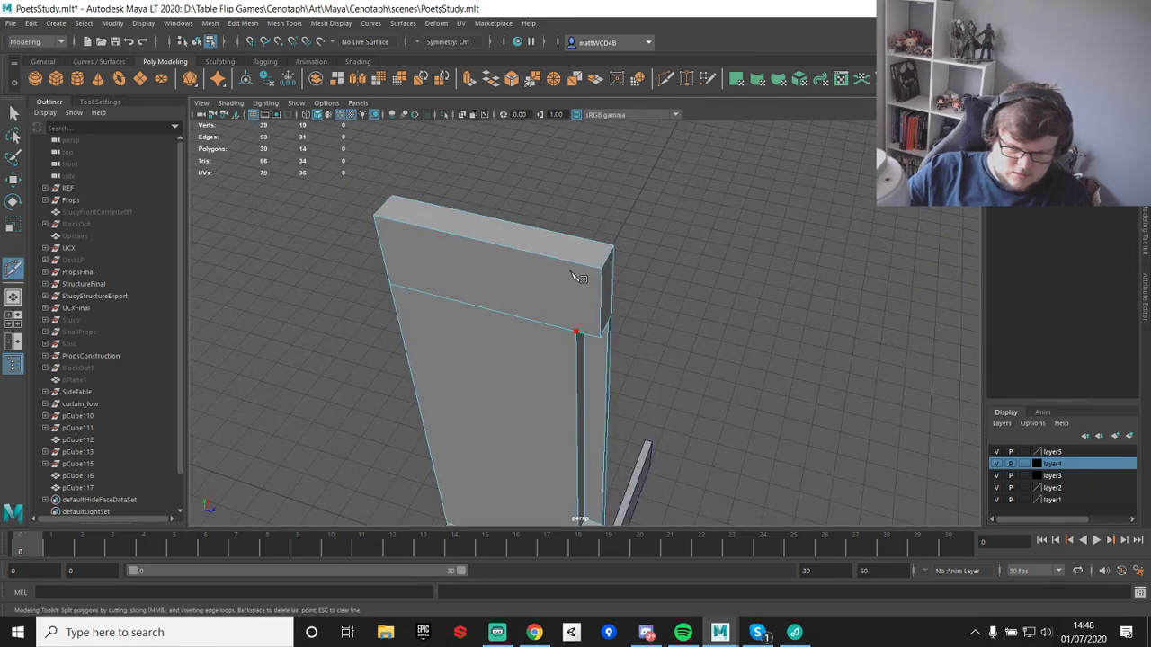
pyautogui.click(576, 333)
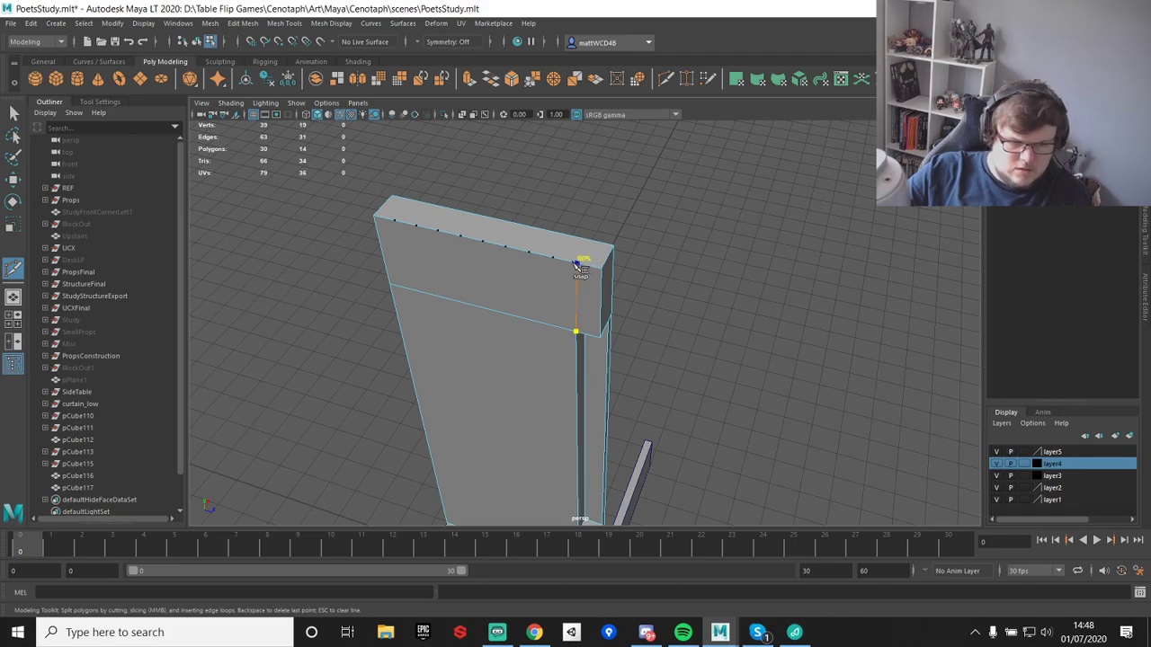
pyautogui.click(576, 261)
pyautogui.keyDown('alt'); pyautogui.moveTo(636, 265); pyautogui.dragTo(832, 256); pyautogui.keyUp('alt')
pyautogui.keyDown('alt'); pyautogui.moveTo(629, 260); pyautogui.dragTo(627, 274); pyautogui.keyUp('alt')
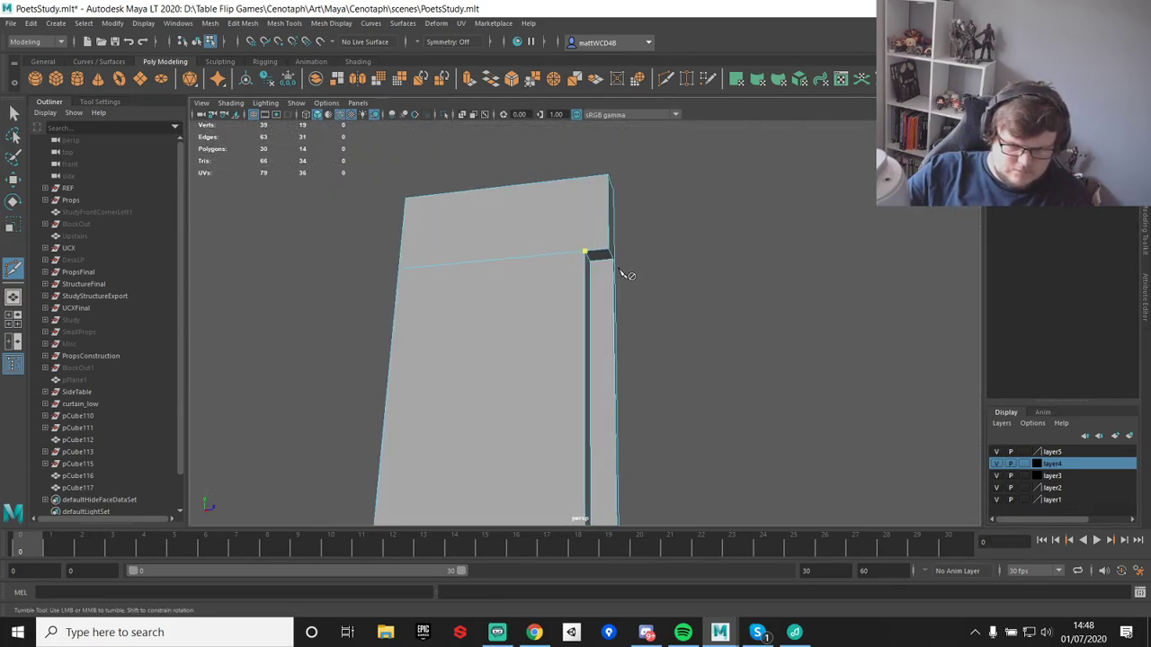
pyautogui.keyDown('alt'); pyautogui.moveTo(627, 223); pyautogui.dragTo(611, 259); pyautogui.keyUp('alt')
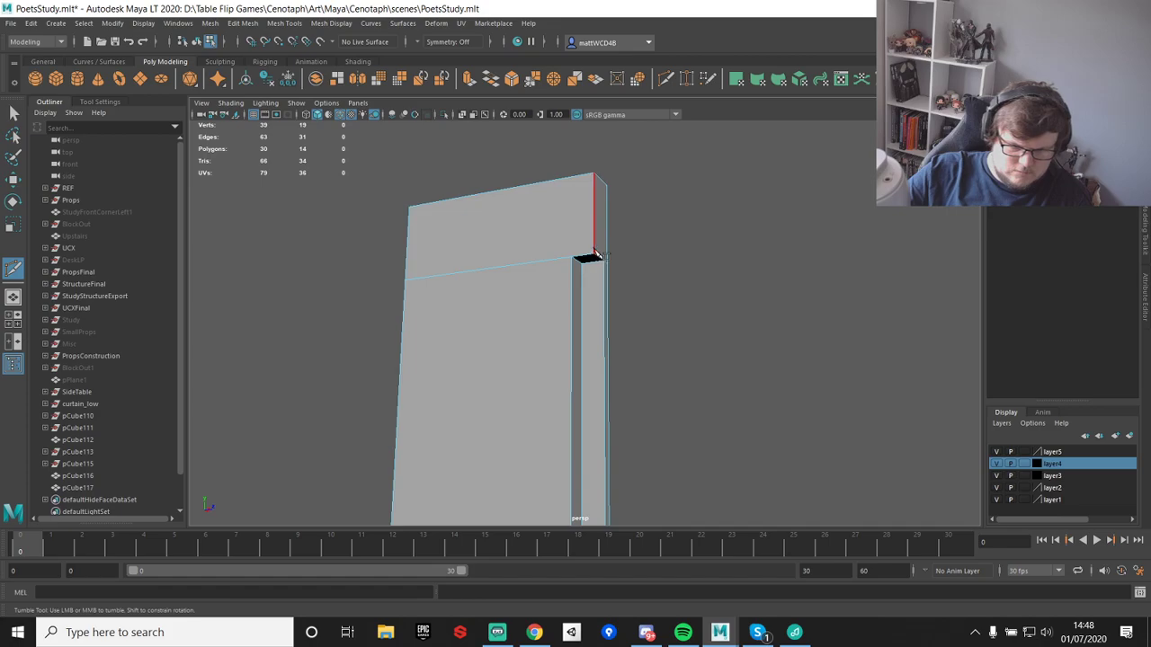
pyautogui.click(592, 256)
pyautogui.click(410, 208)
pyautogui.press('q')
pyautogui.keyDown('alt'); pyautogui.moveTo(624, 185); pyautogui.dragTo(643, 223); pyautogui.keyUp('alt')
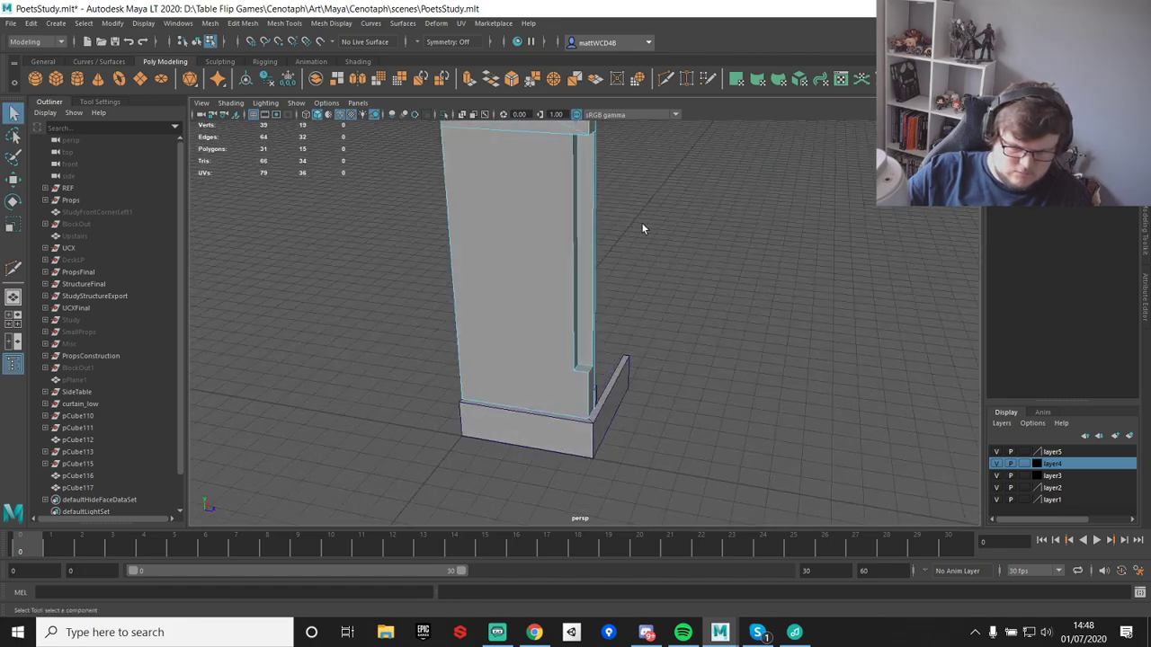
# - Cut a diagonal edge across the lower outer face from the notch's outer corner to the panel's far bottom corner
pyautogui.keyDown('alt'); pyautogui.moveTo(643, 223); pyautogui.dragTo(638, 352, button='right'); pyautogui.keyUp('alt')
pyautogui.keyDown('alt'); pyautogui.moveTo(637, 353); pyautogui.dragTo(668, 219, button='middle'); pyautogui.keyUp('alt')
pyautogui.press('y')
pyautogui.click(623, 257)
pyautogui.click(435, 310)
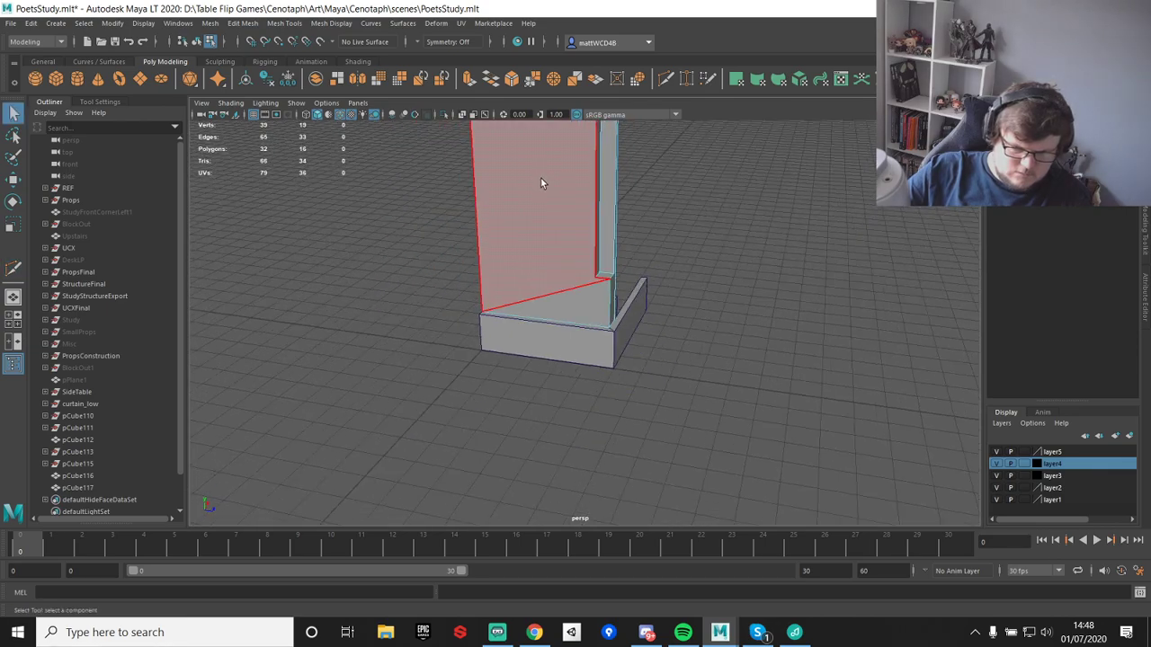
# - Insert an edge loop across the lower part of the side panel and align it with the notch's lower end
pyautogui.press('q')
pyautogui.keyDown('shift'); pyautogui.moveTo(570, 151); pyautogui.dragTo(486, 169, button='right'); pyautogui.keyUp('shift')
pyautogui.click(478, 258)
pyautogui.keyDown('alt'); pyautogui.moveTo(719, 237); pyautogui.dragTo(593, 200); pyautogui.keyUp('alt')
pyautogui.keyDown('alt'); pyautogui.moveTo(594, 200); pyautogui.dragTo(659, 287, button='middle'); pyautogui.keyUp('alt')
pyautogui.press('w')
pyautogui.keyDown('alt'); pyautogui.moveTo(723, 296); pyautogui.dragTo(549, 316); pyautogui.keyUp('alt')
pyautogui.keyDown('alt'); pyautogui.moveTo(575, 314); pyautogui.dragTo(497, 299); pyautogui.keyUp('alt')
pyautogui.press('q')
# - Multi-Cut an edge across the panel's outer face, joining the lower loop to the notch's lower inner corner
pyautogui.moveTo(496, 300); pyautogui.dragTo(514, 228, button='right')
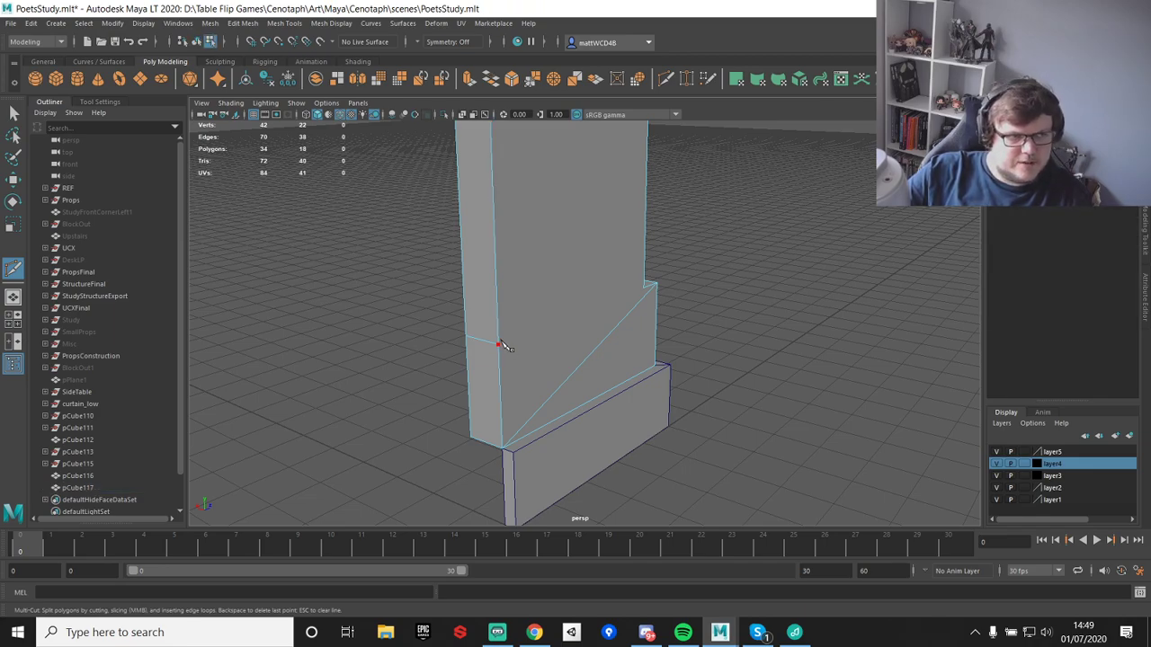
pyautogui.click(499, 345)
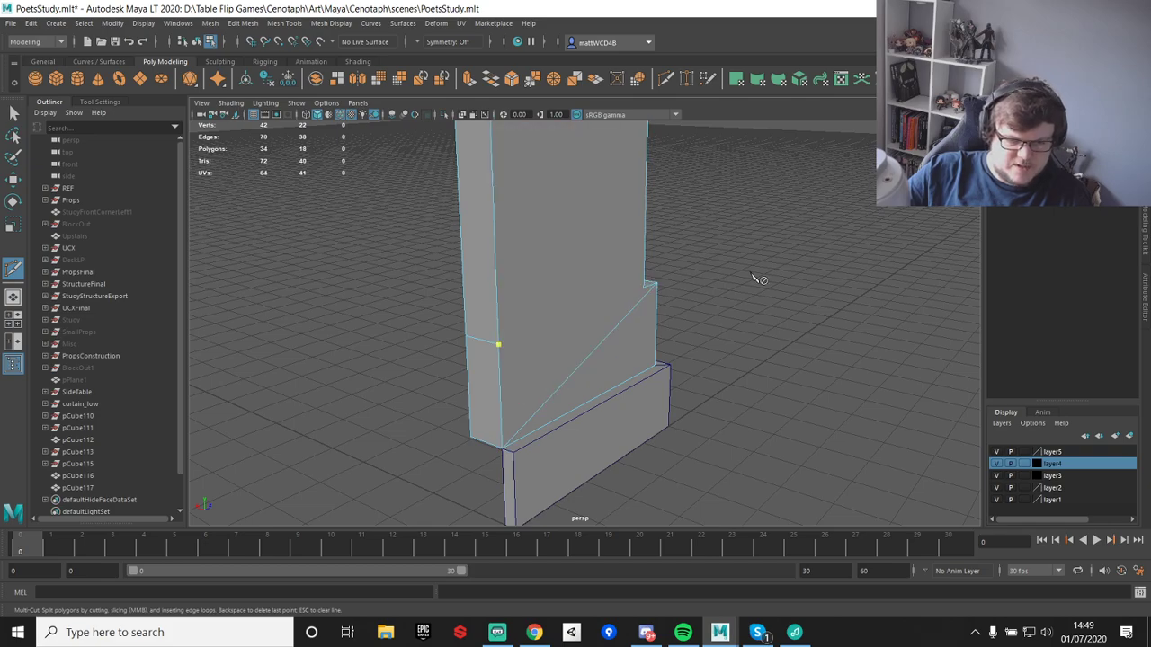
pyautogui.keyDown('alt'); pyautogui.moveTo(745, 277); pyautogui.dragTo(591, 303); pyautogui.keyUp('alt')
pyautogui.click(624, 368)
pyautogui.press('q')
# - Cut a short edge on the panel's front end between the notch's lower corner and the lower edge loop
pyautogui.keyDown('alt'); pyautogui.moveTo(714, 273); pyautogui.dragTo(702, 309); pyautogui.keyUp('alt')
pyautogui.scroll(3, 702, 310)
pyautogui.hotkey('ctrl', 'shift', 'x')
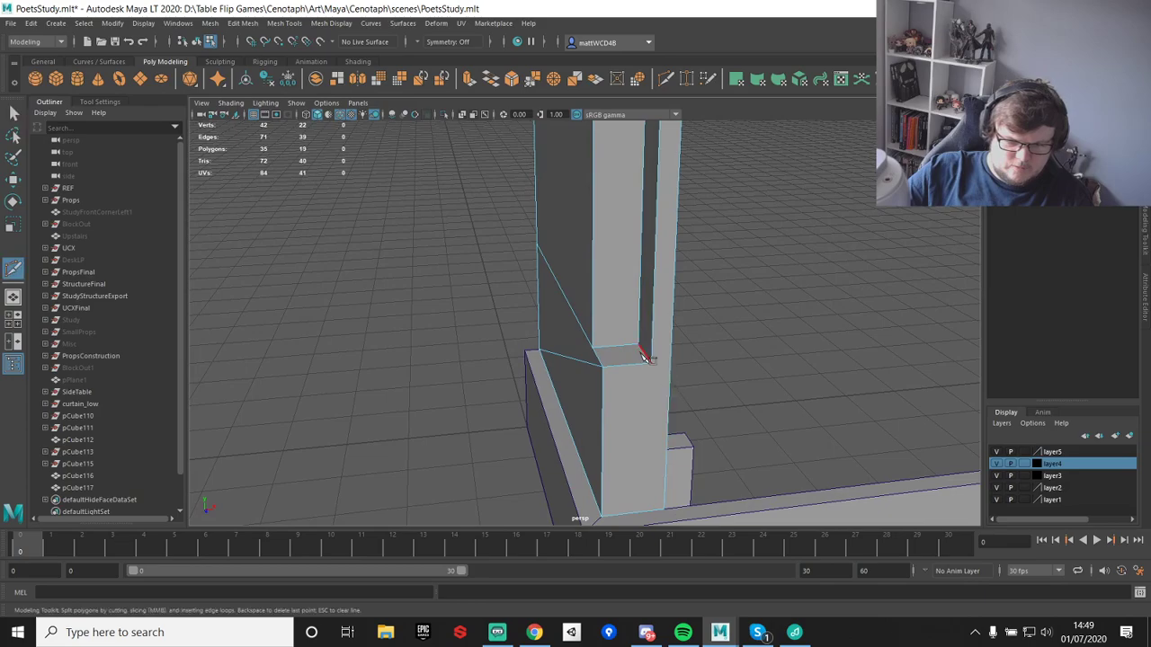
pyautogui.keyDown('alt'); pyautogui.moveTo(682, 366); pyautogui.dragTo(650, 360); pyautogui.keyUp('alt')
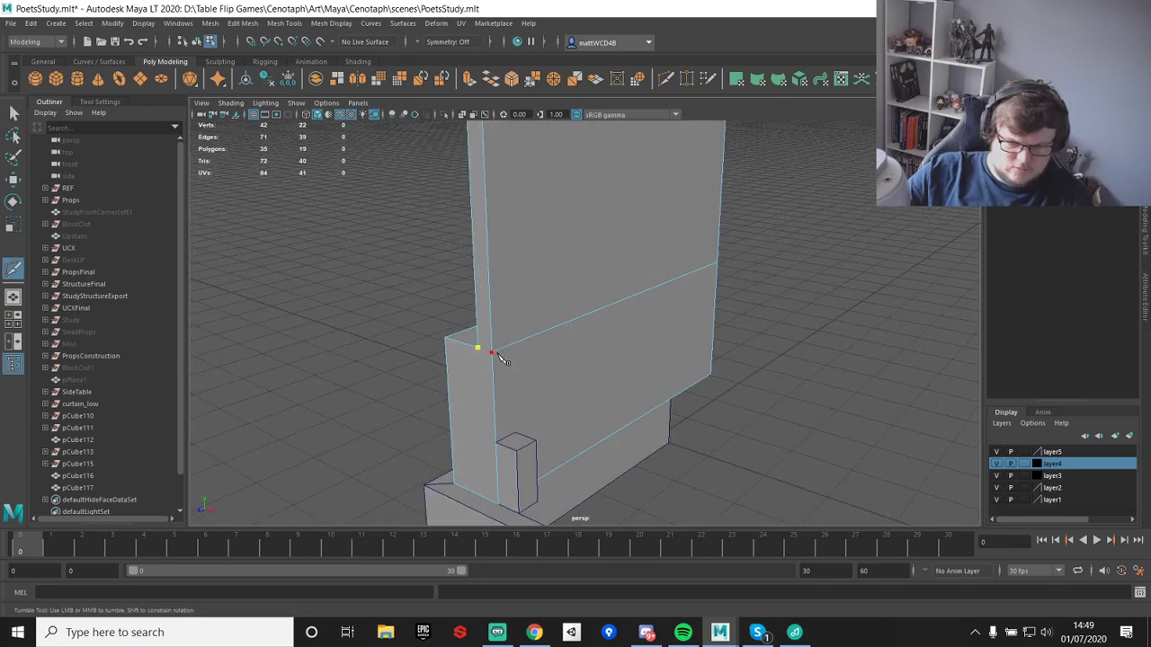
pyautogui.press('q')
# - Insert a lengthwise edge loop through the panel's thickness and snap it in line with the notch's vertical edge
pyautogui.scroll(-3, 627, 236)
pyautogui.keyDown('alt'); pyautogui.moveTo(628, 236); pyautogui.dragTo(628, 299); pyautogui.keyUp('alt')
pyautogui.moveTo(595, 270); pyautogui.dragTo(554, 285, button='right')
pyautogui.click(653, 367)
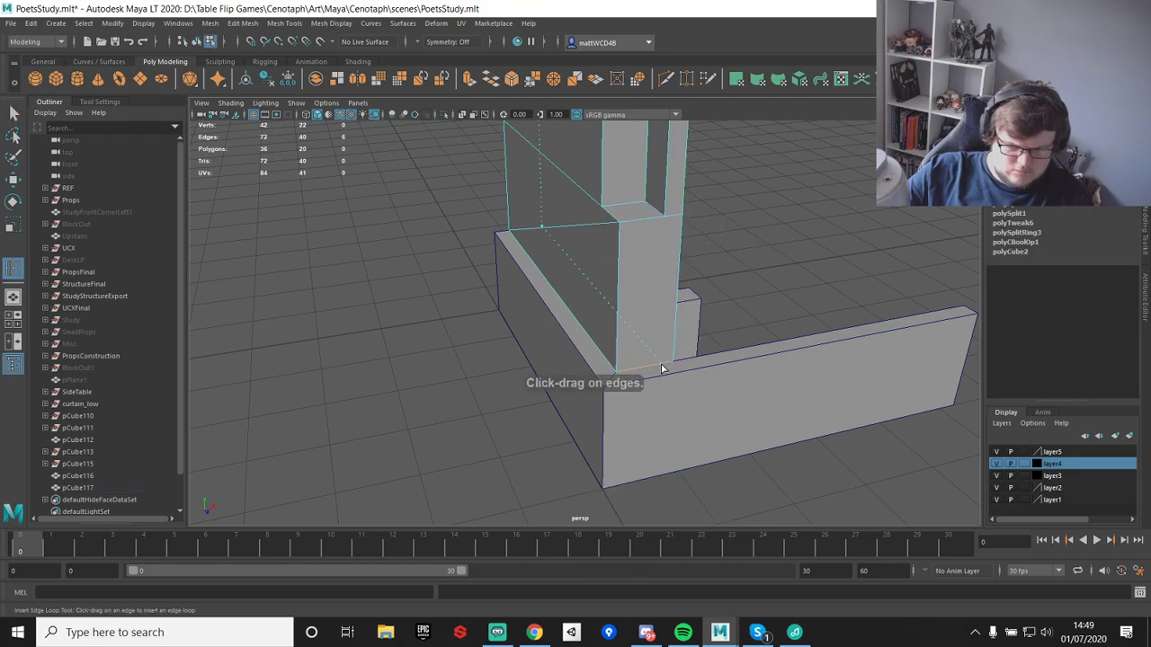
pyautogui.press('w')
pyautogui.keyDown('alt'); pyautogui.moveTo(665, 364); pyautogui.dragTo(638, 236); pyautogui.keyUp('alt')
pyautogui.keyDown('alt'); pyautogui.moveTo(638, 236); pyautogui.dragTo(616, 278, button='right'); pyautogui.keyUp('alt')
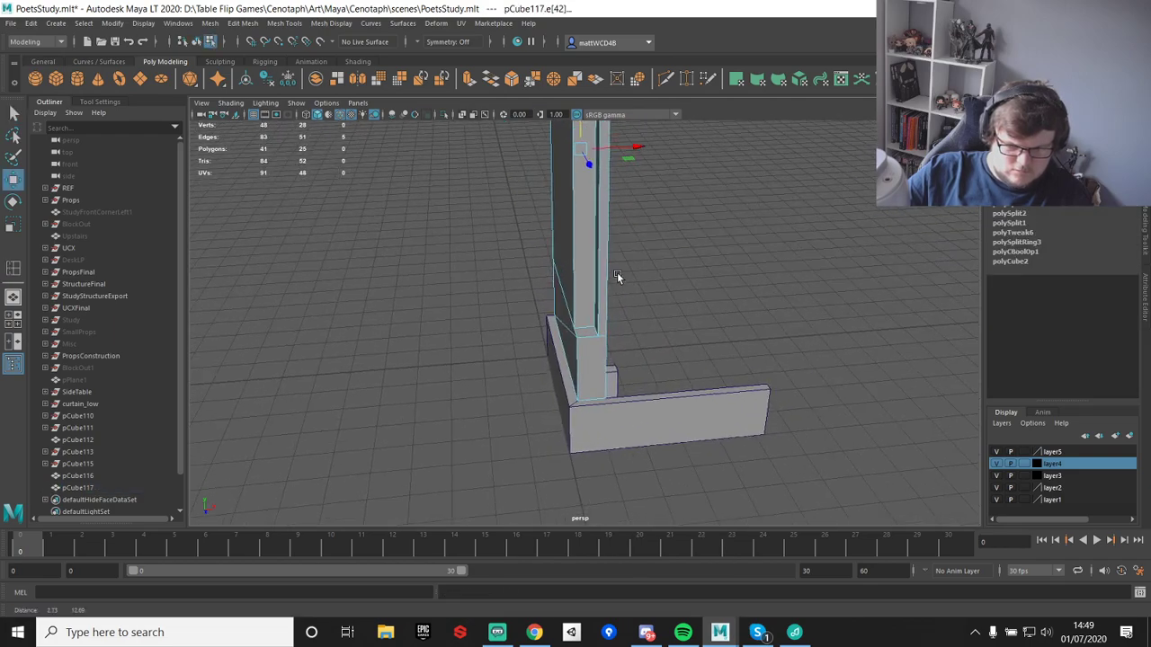
pyautogui.keyDown('alt'); pyautogui.moveTo(617, 278); pyautogui.dragTo(605, 231); pyautogui.keyUp('alt')
pyautogui.press('v')
pyautogui.moveTo(637, 164); pyautogui.dragTo(649, 401)
# - Multi-Cut a vertical edge on the lower front block, joining the lengthwise loop to the notch's lower corner
pyautogui.scroll(5, 650, 402)
pyautogui.keyDown('alt'); pyautogui.moveTo(649, 402); pyautogui.dragTo(628, 289, button='middle'); pyautogui.keyUp('alt')
pyautogui.scroll(1, 627, 290)
pyautogui.moveTo(600, 291); pyautogui.dragTo(537, 264, button='right')
pyautogui.click(626, 392)
pyautogui.click(627, 396)
pyautogui.click(640, 232)
pyautogui.press('q')
# - Multi-Cut a vertical edge on the upper front block, joining the lengthwise loop to the notch's upper corner
pyautogui.keyDown('alt'); pyautogui.moveTo(684, 193); pyautogui.dragTo(674, 301); pyautogui.keyUp('alt')
pyautogui.hotkey('ctrl', 'shift', 'x')
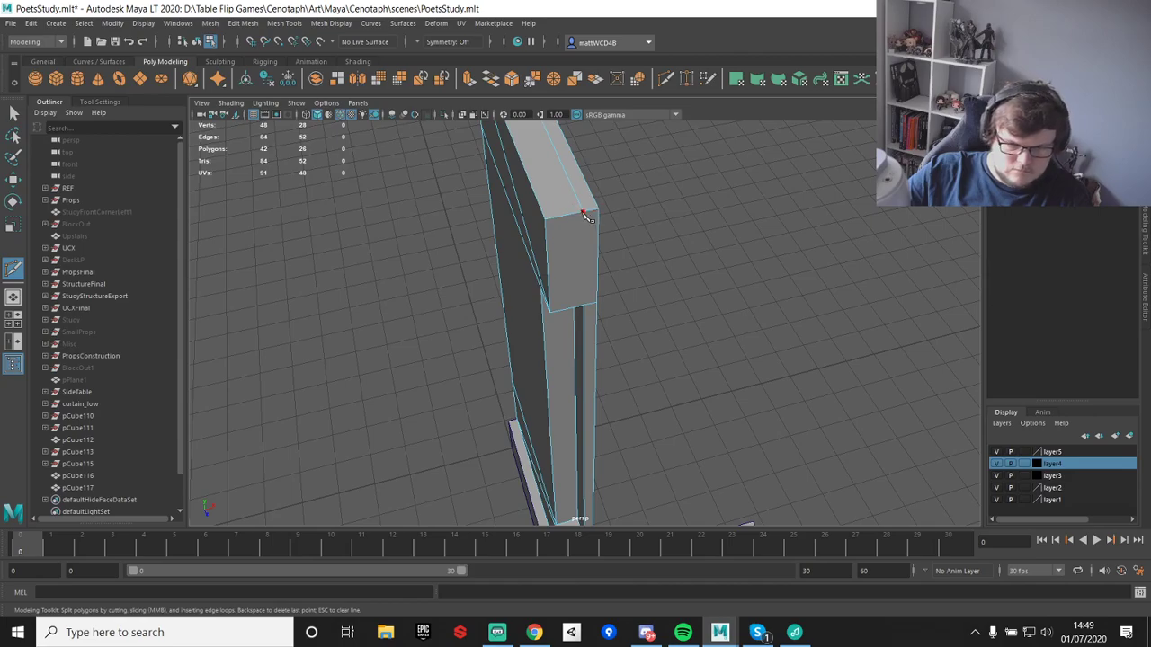
pyautogui.click(586, 308)
pyautogui.press('q')
# - Run Cleanup on the notched panel with Select matching polygons to check for faces with more than 4 sides
pyautogui.keyDown('alt'); pyautogui.moveTo(633, 304); pyautogui.dragTo(564, 218); pyautogui.keyUp('alt')
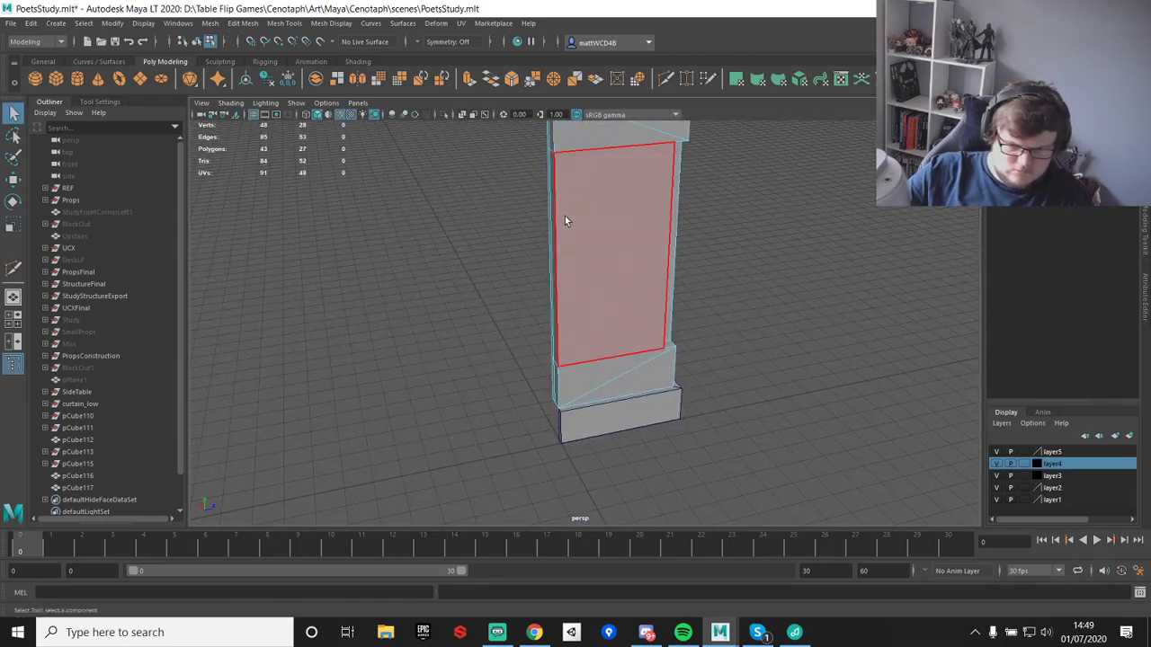
pyautogui.click(565, 218)
pyautogui.keyDown('shift'); pyautogui.rightClick(772, 205); pyautogui.keyUp('shift')
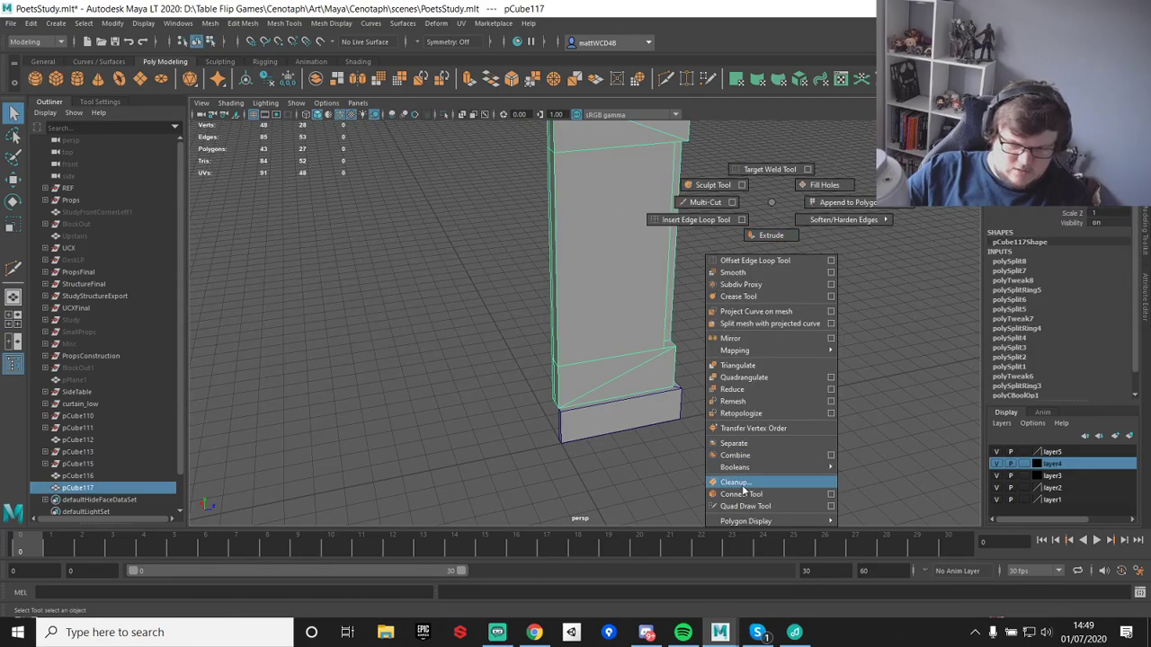
pyautogui.click(735, 482)
pyautogui.keyDown('alt'); pyautogui.moveTo(605, 202); pyautogui.dragTo(490, 280); pyautogui.keyUp('alt')
pyautogui.click(795, 179)
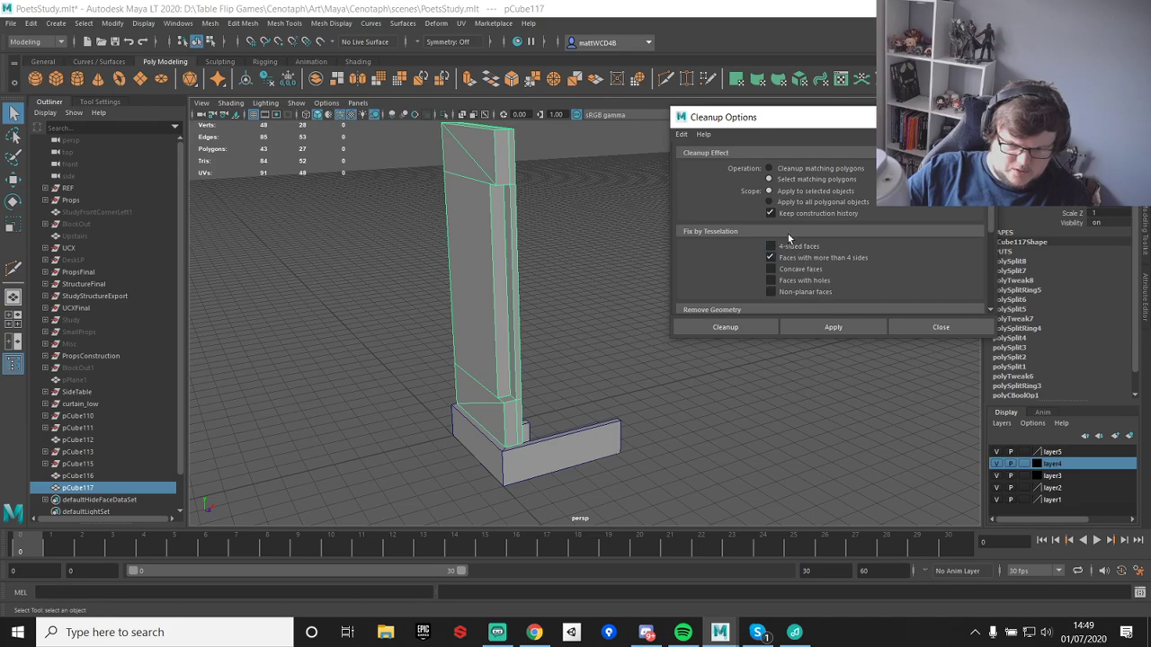
pyautogui.click(833, 326)
pyautogui.click(940, 327)
pyautogui.keyDown('alt'); pyautogui.moveTo(471, 262); pyautogui.dragTo(489, 276); pyautogui.keyUp('alt')
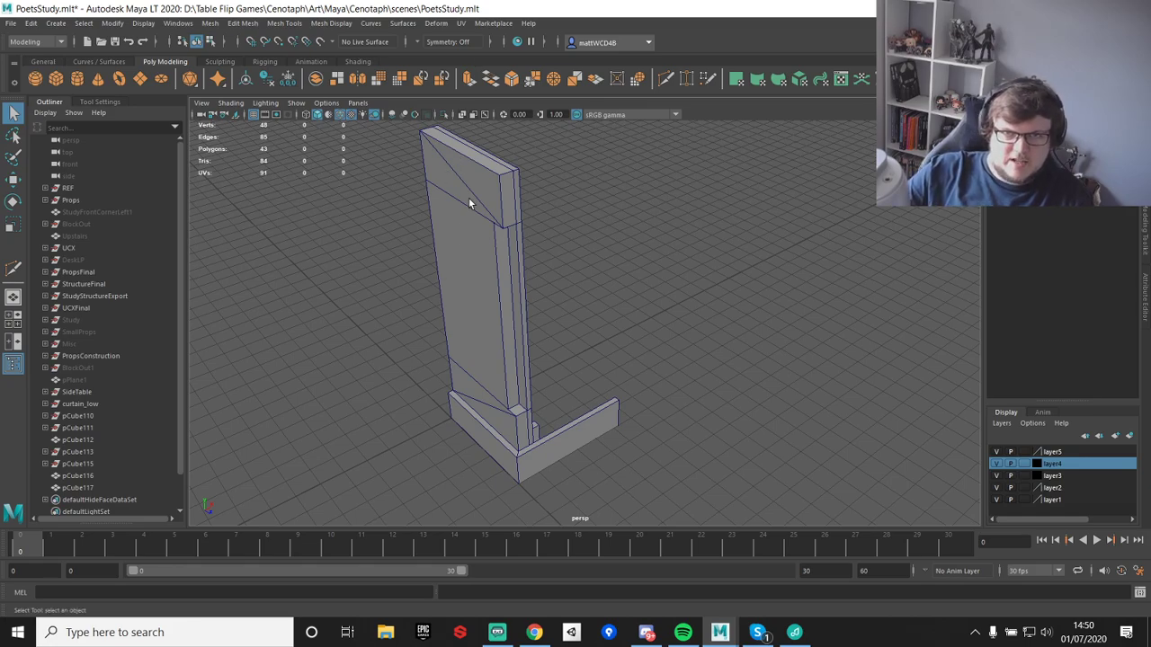
# - Delete the small leftover foot block standing on the base beside the notched panel
pyautogui.keyDown('alt'); pyautogui.moveTo(605, 176); pyautogui.dragTo(559, 297); pyautogui.keyUp('alt')
pyautogui.scroll(-4, 559, 290)
pyautogui.keyDown('alt'); pyautogui.moveTo(559, 290); pyautogui.dragTo(622, 255, button='middle'); pyautogui.keyUp('alt')
pyautogui.keyDown('alt'); pyautogui.moveTo(622, 256); pyautogui.dragTo(495, 240); pyautogui.keyUp('alt')
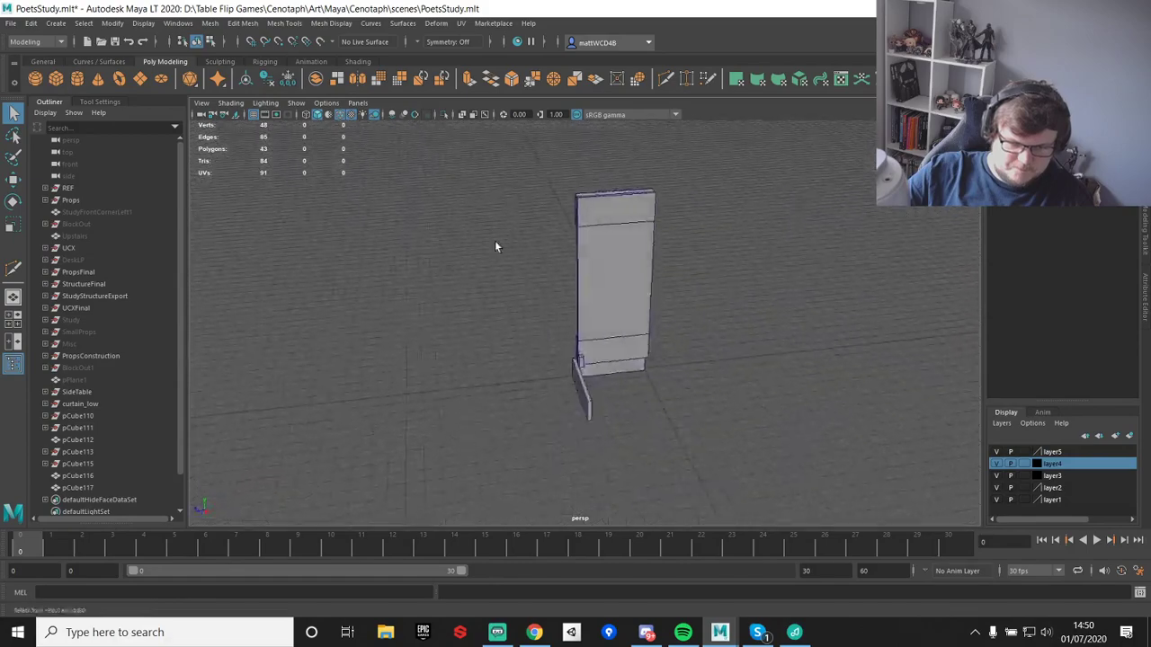
pyautogui.keyDown('alt'); pyautogui.moveTo(494, 240); pyautogui.dragTo(611, 394, button='right'); pyautogui.keyUp('alt')
pyautogui.keyDown('alt'); pyautogui.moveTo(610, 394); pyautogui.dragTo(679, 400); pyautogui.keyUp('alt')
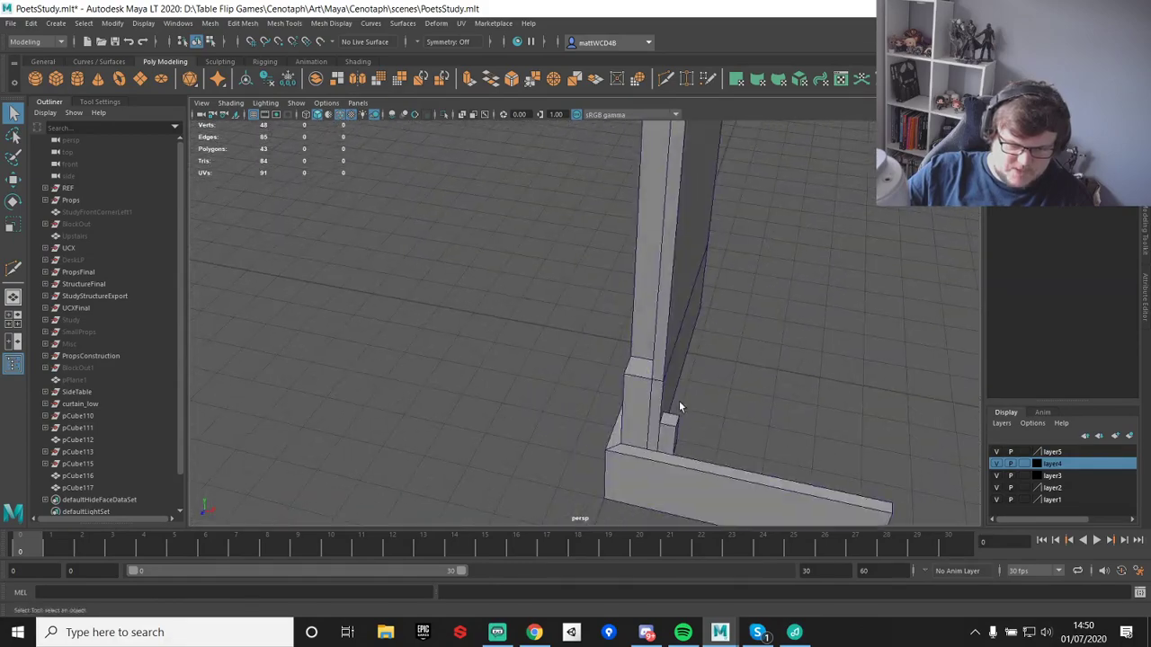
pyautogui.keyDown('alt'); pyautogui.moveTo(678, 400); pyautogui.dragTo(619, 295, button='middle'); pyautogui.keyUp('alt')
pyautogui.click(620, 295)
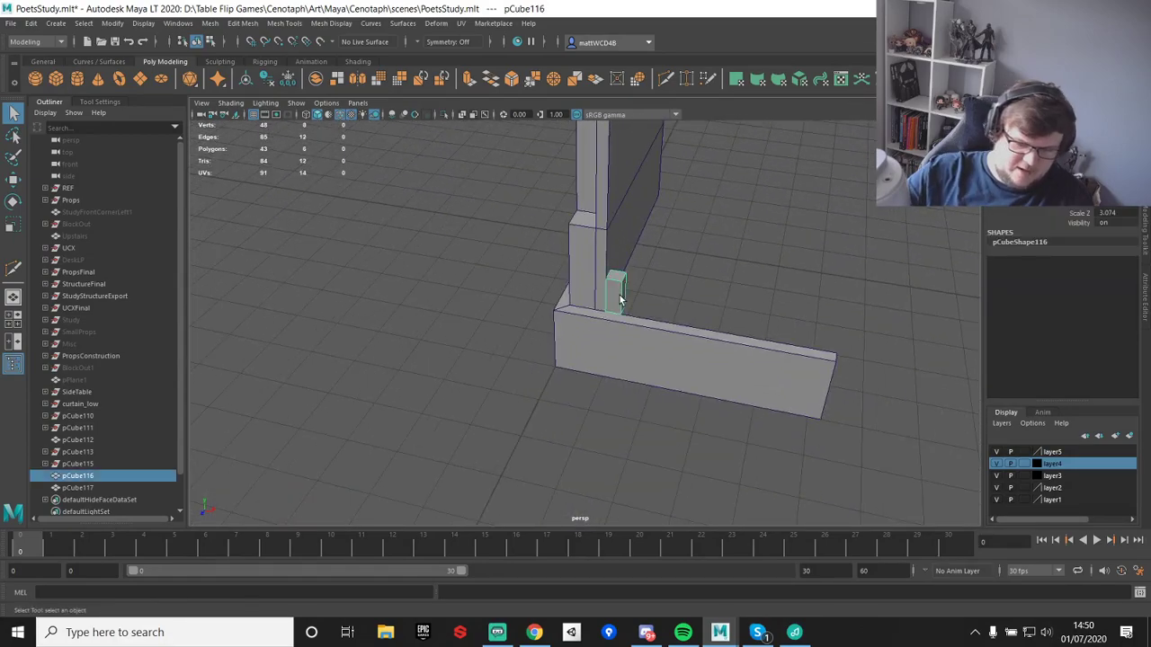
pyautogui.press('Delete')
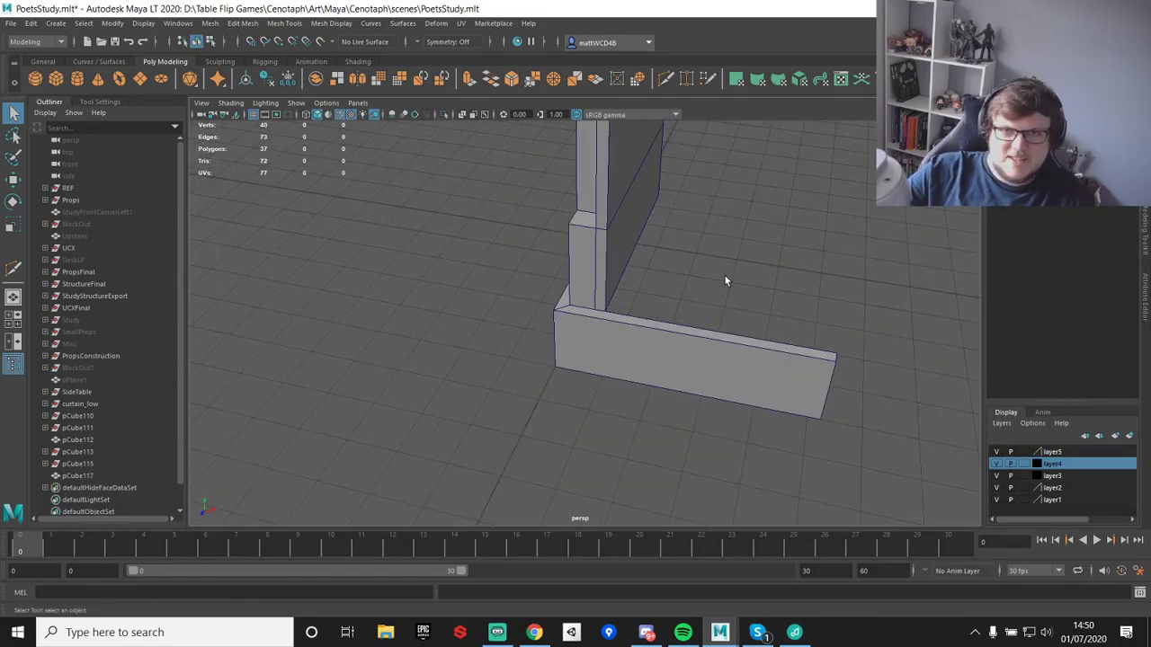
# - Select the panel's three inner side faces and move them slightly towards the table's interior to thicken the panel
pyautogui.keyDown('alt'); pyautogui.moveTo(730, 310); pyautogui.dragTo(506, 167); pyautogui.keyUp('alt')
pyautogui.click(534, 235)
pyautogui.scroll(3, 507, 168)
pyautogui.moveTo(508, 180); pyautogui.dragTo(508, 221, button='right')
pyautogui.click(513, 154)
pyautogui.keyDown('shift'); pyautogui.click(525, 297); pyautogui.keyUp('shift')
pyautogui.keyDown('shift'); pyautogui.click(525, 404); pyautogui.keyUp('shift')
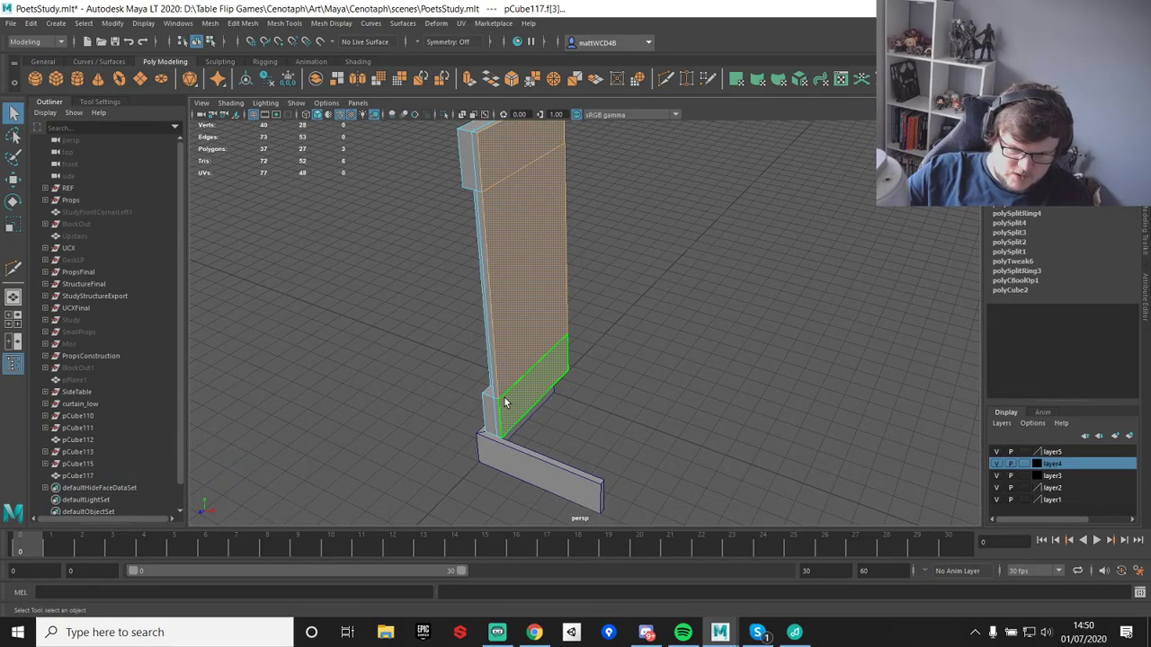
pyautogui.keyDown('alt'); pyautogui.moveTo(506, 401); pyautogui.dragTo(563, 393); pyautogui.keyUp('alt')
pyautogui.press('w')
pyautogui.moveTo(614, 278); pyautogui.dragTo(612, 280)
pyautogui.keyDown('alt'); pyautogui.moveTo(557, 350); pyautogui.dragTo(567, 197); pyautogui.keyUp('alt')
pyautogui.press('q')
pyautogui.moveTo(567, 200); pyautogui.dragTo(630, 157, button='right')
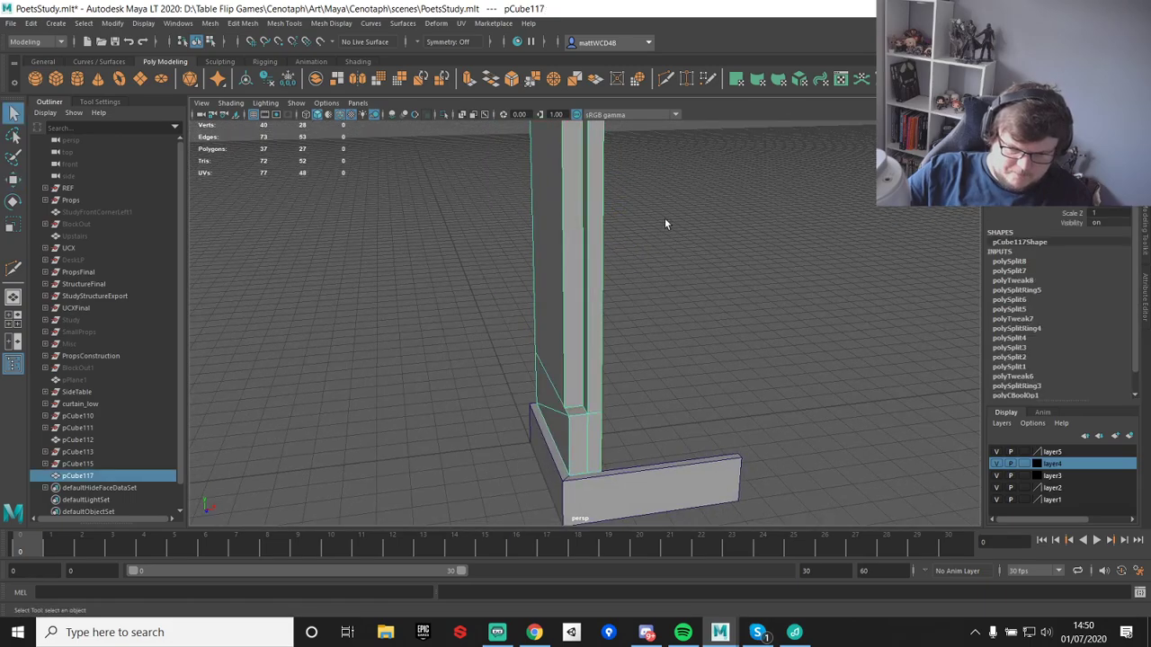
pyautogui.click(665, 222)
pyautogui.scroll(-3, 659, 288)
pyautogui.keyDown('alt'); pyautogui.moveTo(657, 320); pyautogui.dragTo(707, 303); pyautogui.keyUp('alt')
pyautogui.keyDown('alt'); pyautogui.moveTo(707, 304); pyautogui.dragTo(702, 294, button='middle'); pyautogui.keyUp('alt')
pyautogui.keyDown('alt'); pyautogui.moveTo(702, 295); pyautogui.dragTo(648, 388); pyautogui.keyUp('alt')
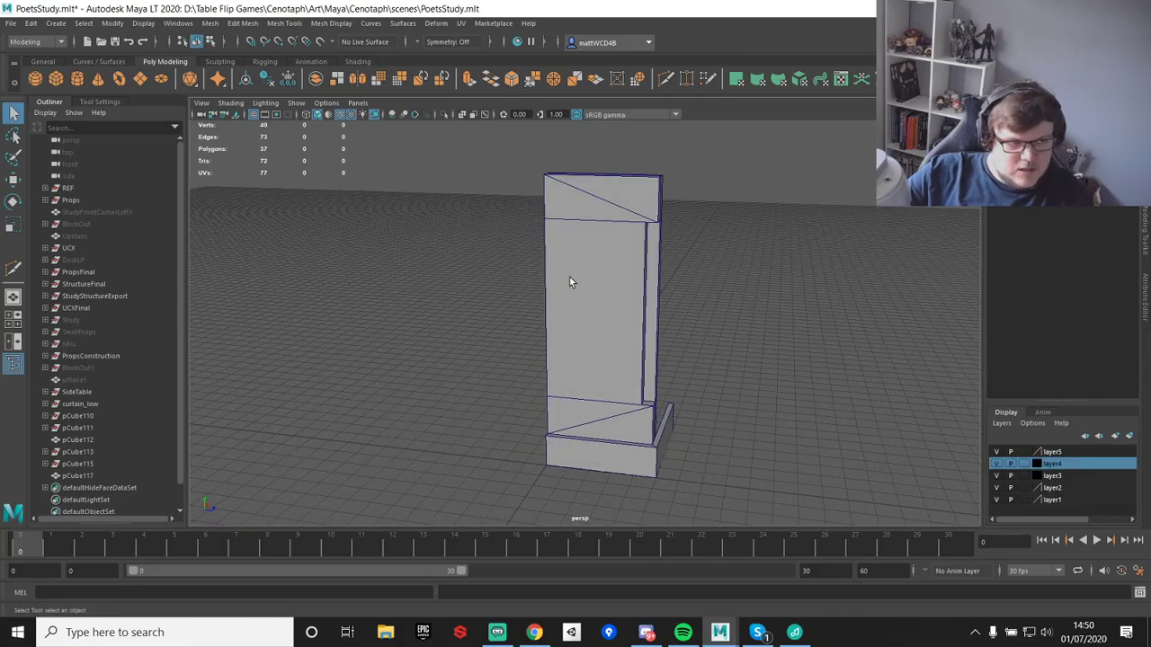
pyautogui.keyDown('alt'); pyautogui.moveTo(563, 237); pyautogui.dragTo(527, 327); pyautogui.keyUp('alt')
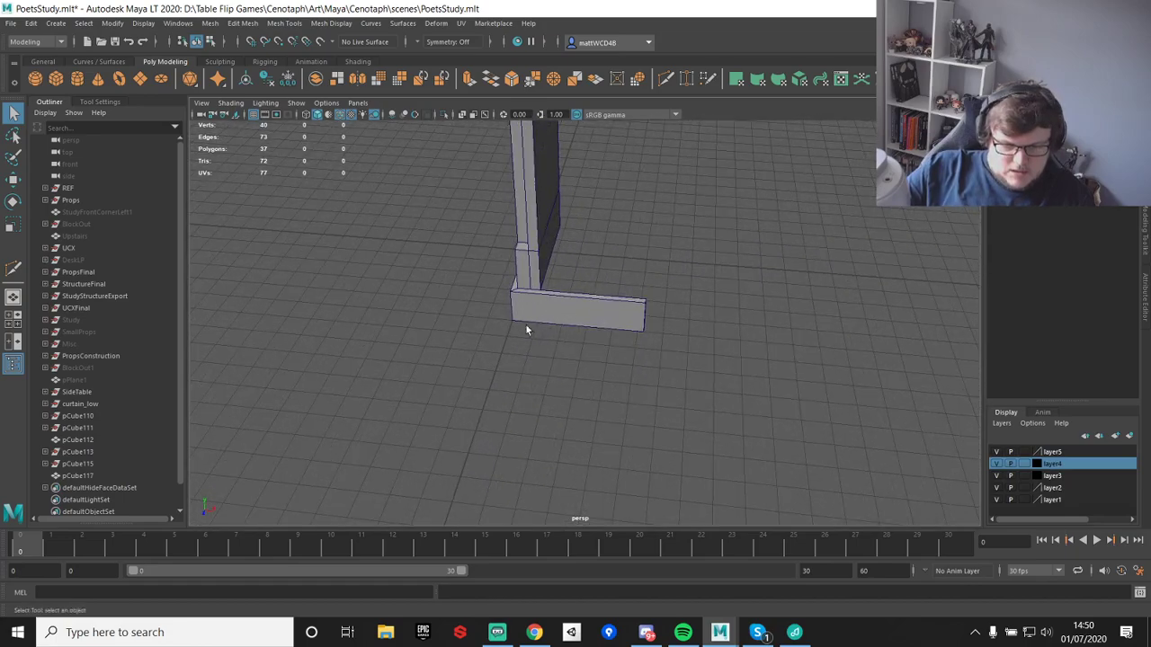
# - Bevel the mitred base's outer top edges with a fraction of 0.6 and 3 segments
pyautogui.scroll(10, 527, 327)
pyautogui.click(602, 293)
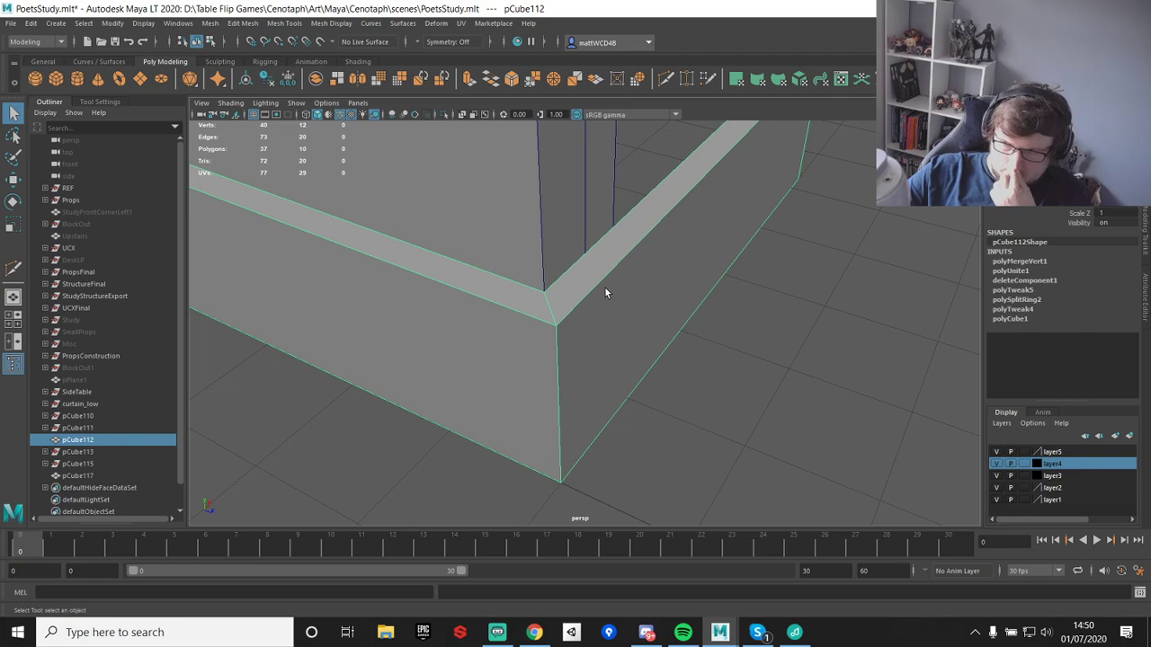
pyautogui.press('F10')
pyautogui.click(569, 306)
pyautogui.keyDown('shift'); pyautogui.click(504, 308); pyautogui.keyUp('shift')
pyautogui.keyDown('shift'); pyautogui.moveTo(533, 297); pyautogui.dragTo(595, 297, button='right'); pyautogui.keyUp('shift')
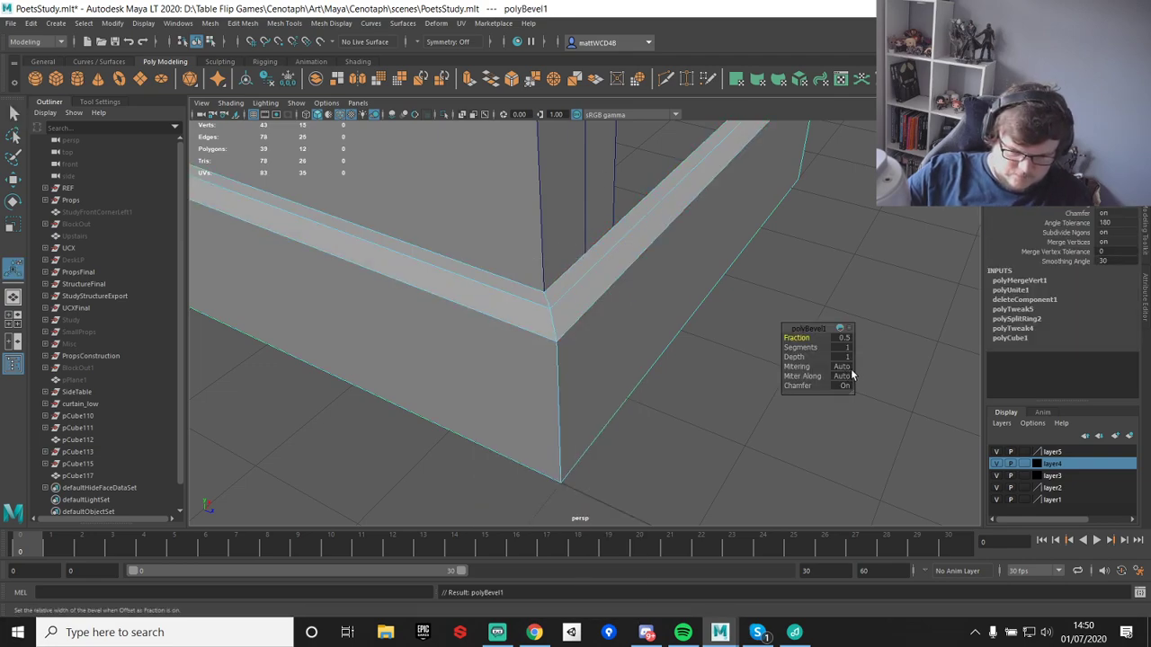
pyautogui.moveTo(803, 339); pyautogui.dragTo(812, 347)
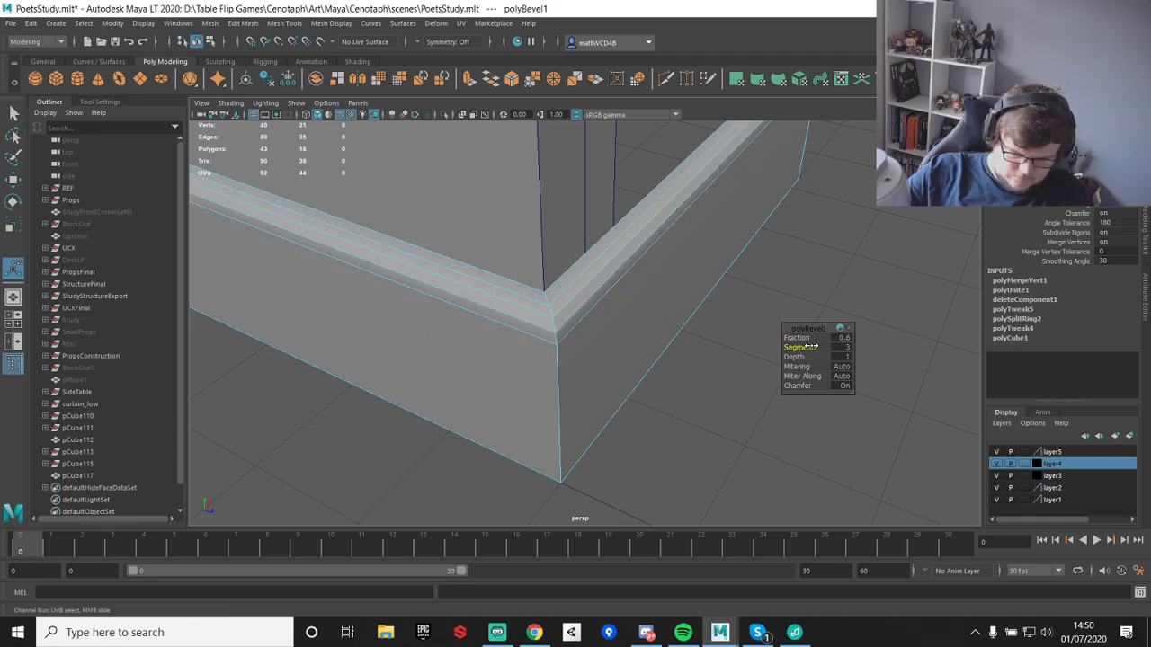
pyautogui.moveTo(683, 302)
pyautogui.keyDown('alt'); pyautogui.mouseDown()
pyautogui.moveTo(688, 290)
pyautogui.moveTo(668, 271)
pyautogui.moveTo(672, 303)
pyautogui.mouseUp(); pyautogui.keyUp('alt')
pyautogui.moveTo(596, 304); pyautogui.dragTo(657, 288, button='right')
pyautogui.click(663, 205)
pyautogui.scroll(-3, 703, 300)
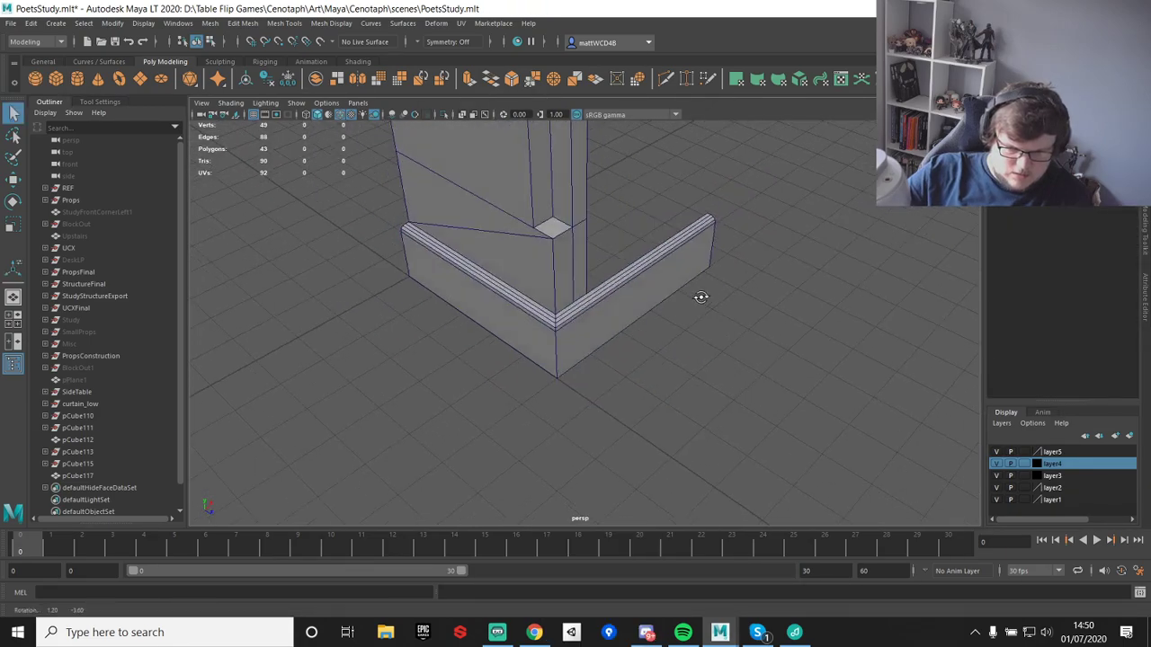
# - Turn off the wireframe on shaded display and examine the bevelled base and notched panel from several angles
pyautogui.keyDown('alt'); pyautogui.moveTo(703, 300); pyautogui.dragTo(678, 261); pyautogui.keyUp('alt')
pyautogui.click(340, 114)
pyautogui.moveTo(588, 204)
pyautogui.keyDown('alt'); pyautogui.mouseDown()
pyautogui.moveTo(632, 224)
pyautogui.moveTo(624, 260)
pyautogui.moveTo(604, 232)
pyautogui.mouseUp(); pyautogui.keyUp('alt')
pyautogui.keyDown('alt'); pyautogui.moveTo(608, 369); pyautogui.dragTo(575, 345); pyautogui.keyUp('alt')
pyautogui.scroll(-3, 595, 305)
pyautogui.keyDown('alt'); pyautogui.moveTo(595, 306); pyautogui.dragTo(604, 367, button='middle'); pyautogui.keyUp('alt')
pyautogui.scroll(-3, 604, 367)
pyautogui.keyDown('alt'); pyautogui.moveTo(605, 372); pyautogui.dragTo(581, 351); pyautogui.keyUp('alt')
pyautogui.scroll(3, 580, 355)
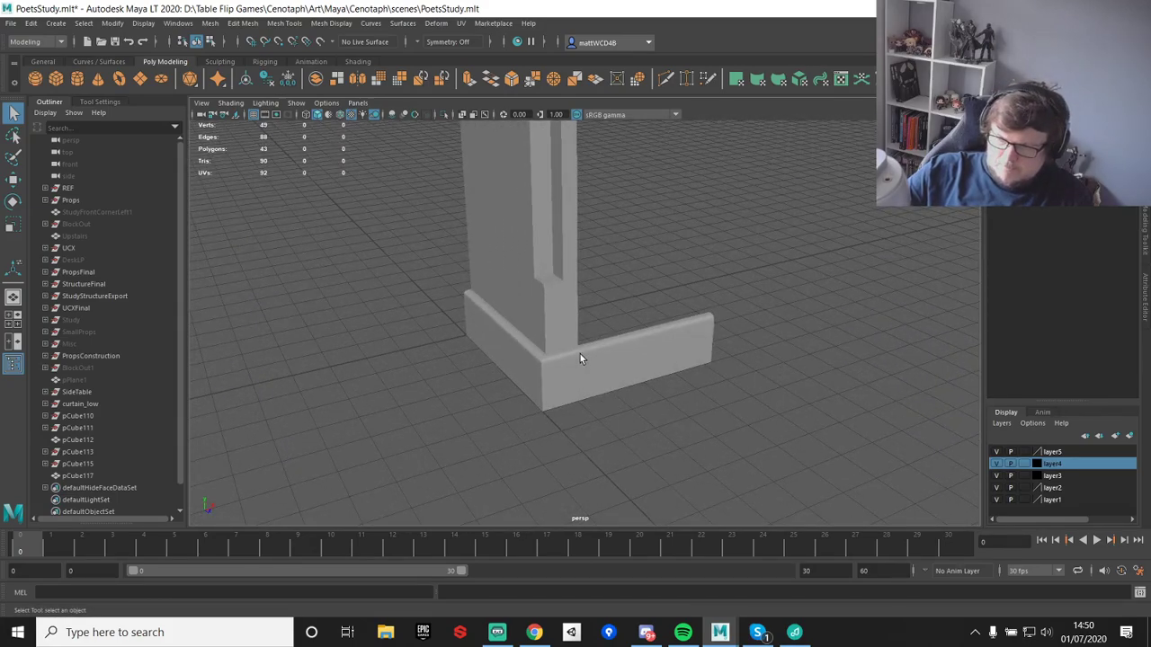
pyautogui.keyDown('alt'); pyautogui.moveTo(666, 286); pyautogui.dragTo(601, 300); pyautogui.keyUp('alt')
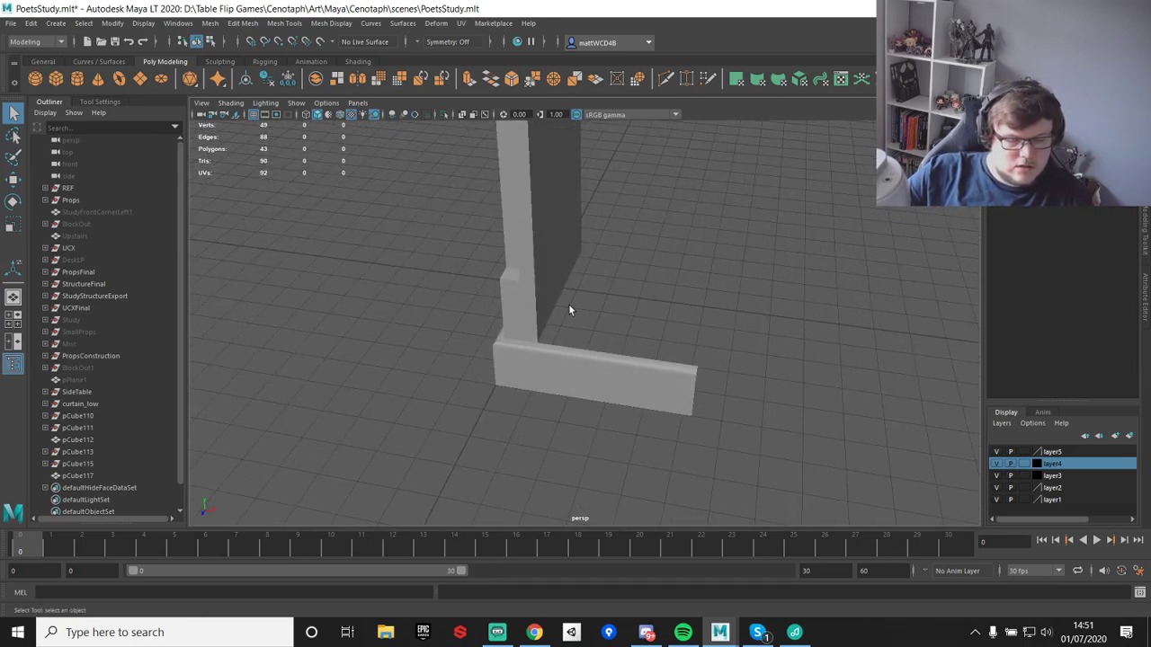
pyautogui.click(684, 632)
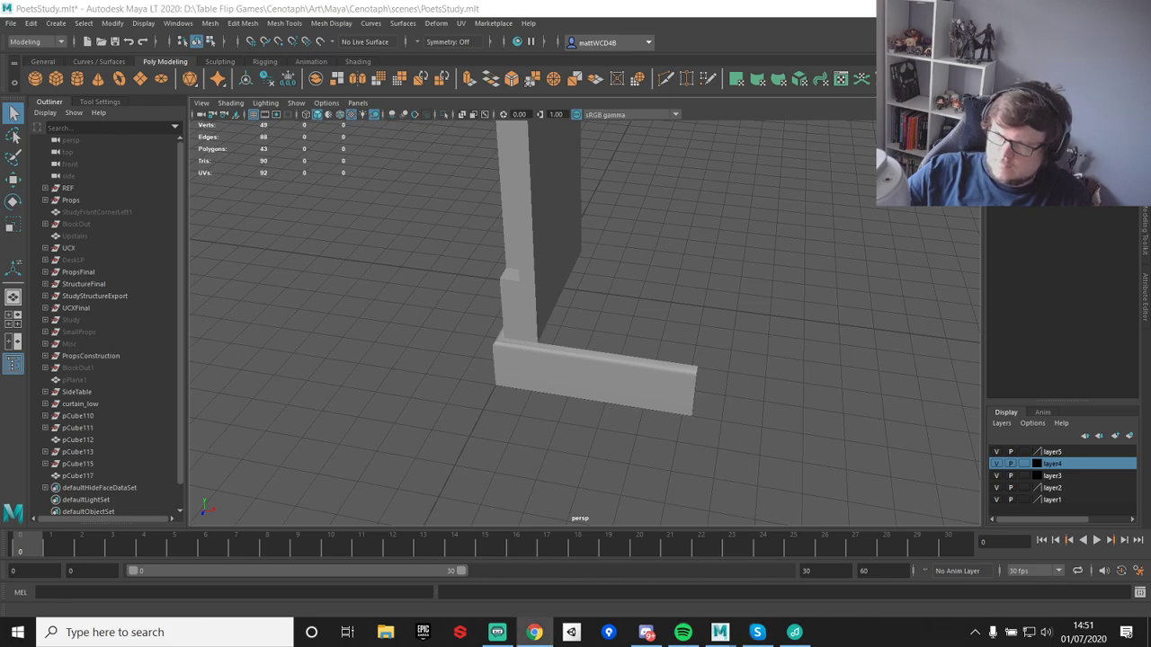
pyautogui.moveTo(568, 306)
pyautogui.keyDown('alt'); pyautogui.mouseDown()
pyautogui.moveTo(559, 333)
pyautogui.moveTo(563, 307)
pyautogui.mouseUp(); pyautogui.keyUp('alt')
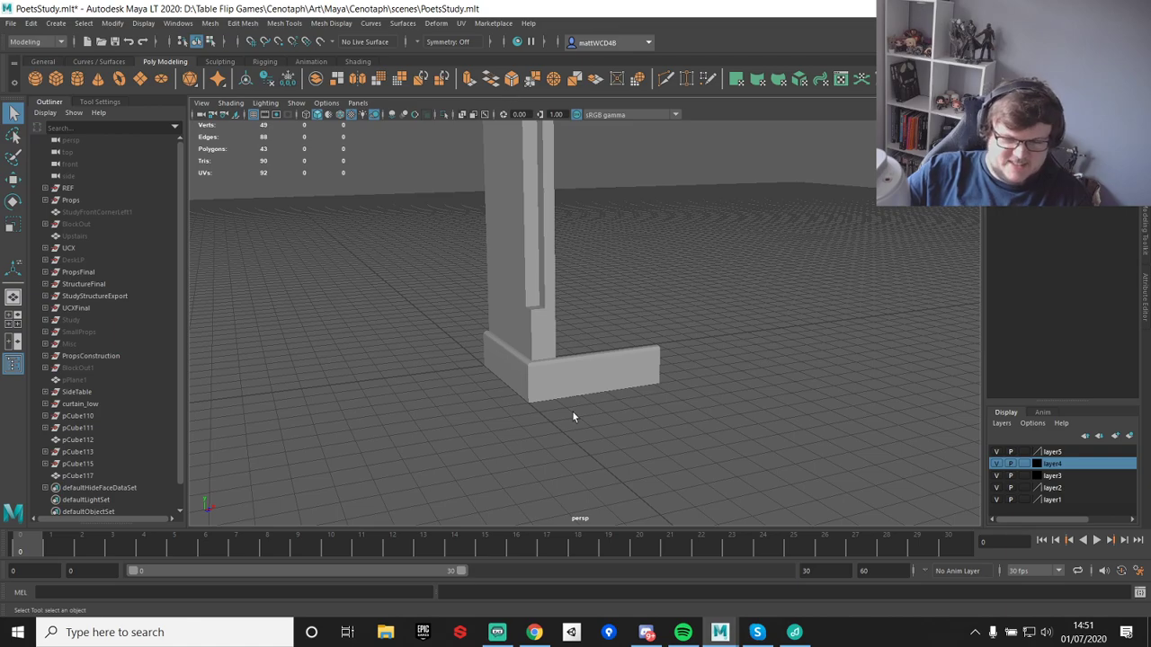
pyautogui.keyDown('alt'); pyautogui.moveTo(593, 338); pyautogui.dragTo(627, 240); pyautogui.keyUp('alt')
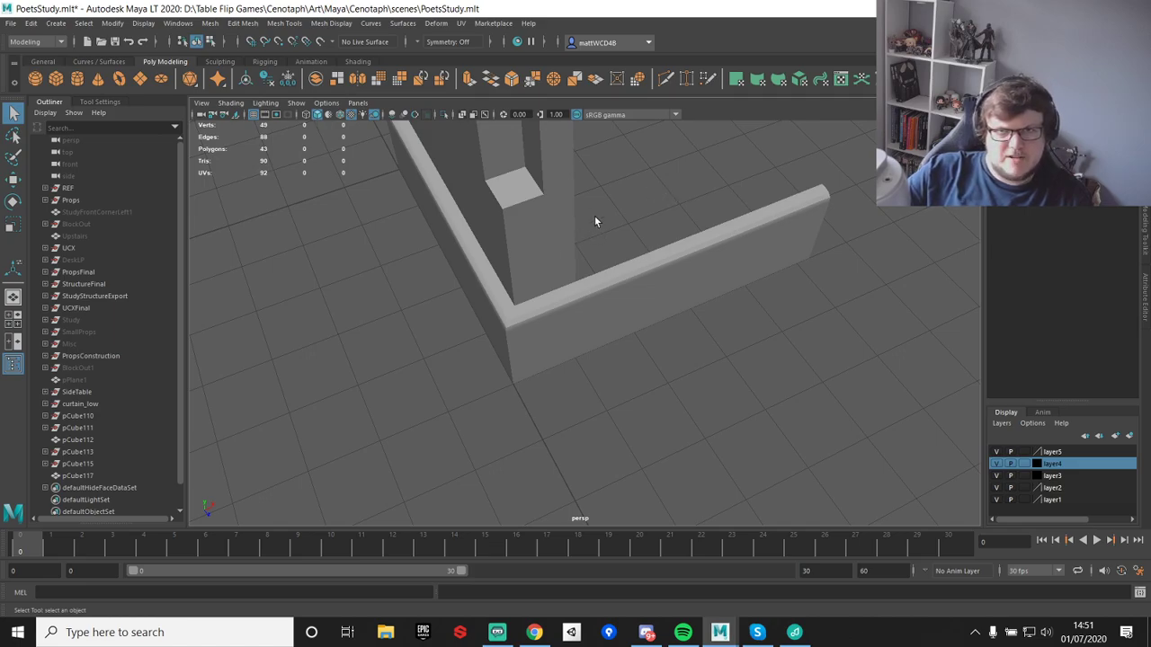
pyautogui.keyDown('alt'); pyautogui.moveTo(569, 219); pyautogui.dragTo(555, 250); pyautogui.keyUp('alt')
pyautogui.keyDown('alt'); pyautogui.moveTo(596, 261); pyautogui.dragTo(604, 296); pyautogui.keyUp('alt')
# - Delete the two diagonal edges on the panel's outer side, one in the upper block and one in the lower block
pyautogui.click(557, 204)
pyautogui.keyDown('alt'); pyautogui.moveTo(557, 204); pyautogui.dragTo(558, 249); pyautogui.keyUp('alt')
pyautogui.keyDown('alt'); pyautogui.moveTo(559, 207); pyautogui.dragTo(558, 293, button='middle'); pyautogui.keyUp('alt')
pyautogui.keyDown('alt'); pyautogui.moveTo(558, 293); pyautogui.dragTo(486, 292); pyautogui.keyUp('alt')
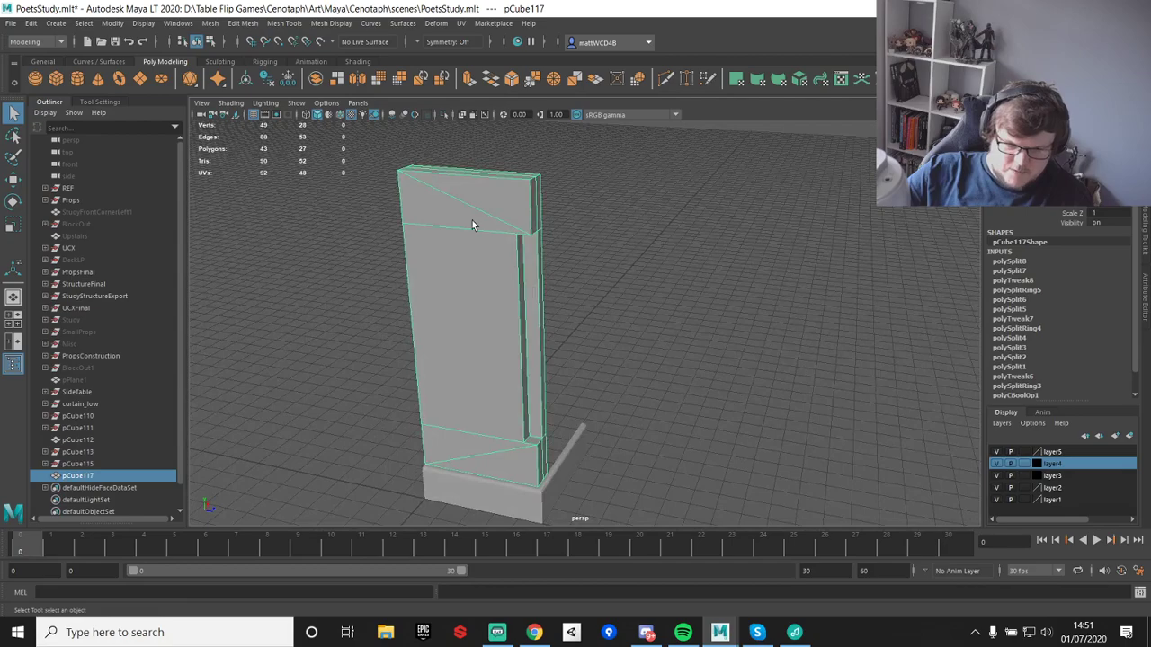
pyautogui.press('F10')
pyautogui.click(450, 200)
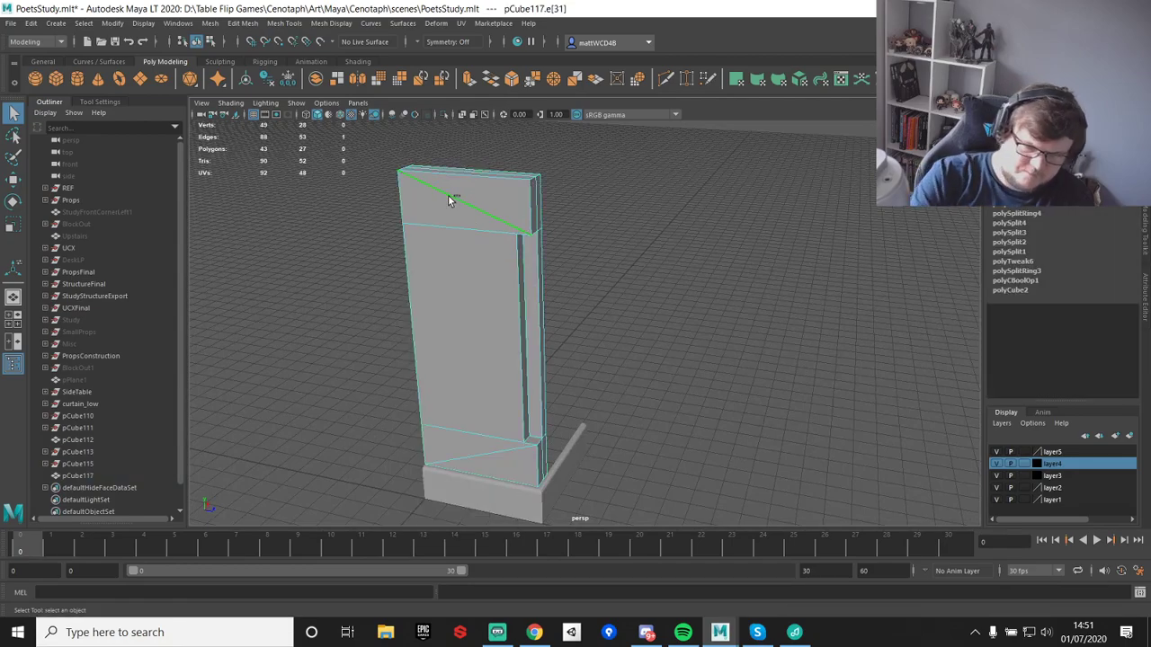
pyautogui.keyDown('alt'); pyautogui.moveTo(493, 209); pyautogui.dragTo(534, 234, button='middle'); pyautogui.keyUp('alt')
pyautogui.keyDown('alt'); pyautogui.moveTo(534, 234); pyautogui.dragTo(579, 230); pyautogui.keyUp('alt')
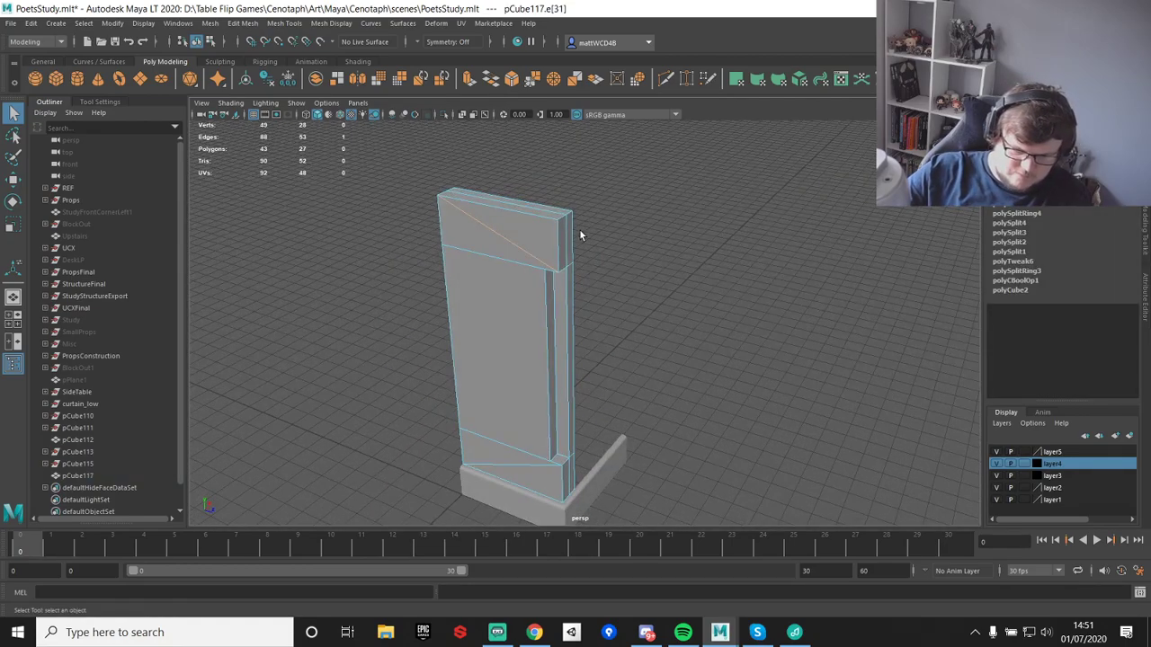
pyautogui.press('Delete')
pyautogui.keyDown('alt'); pyautogui.moveTo(520, 284); pyautogui.dragTo(549, 166, button='middle'); pyautogui.keyUp('alt')
pyautogui.click(544, 344)
pyautogui.press('Delete')
pyautogui.keyDown('alt'); pyautogui.moveTo(542, 341); pyautogui.dragTo(518, 290); pyautogui.keyUp('alt')
# - Select the vertices along the notch's inner edge and move them towards the panel's rear to widen the notch
pyautogui.moveTo(518, 291); pyautogui.dragTo(592, 242, button='right')
pyautogui.keyDown('alt'); pyautogui.moveTo(593, 297); pyautogui.dragTo(575, 253); pyautogui.keyUp('alt')
pyautogui.scroll(5, 572, 285)
pyautogui.scroll(-5, 585, 285)
pyautogui.moveTo(575, 268); pyautogui.dragTo(521, 256, button='right')
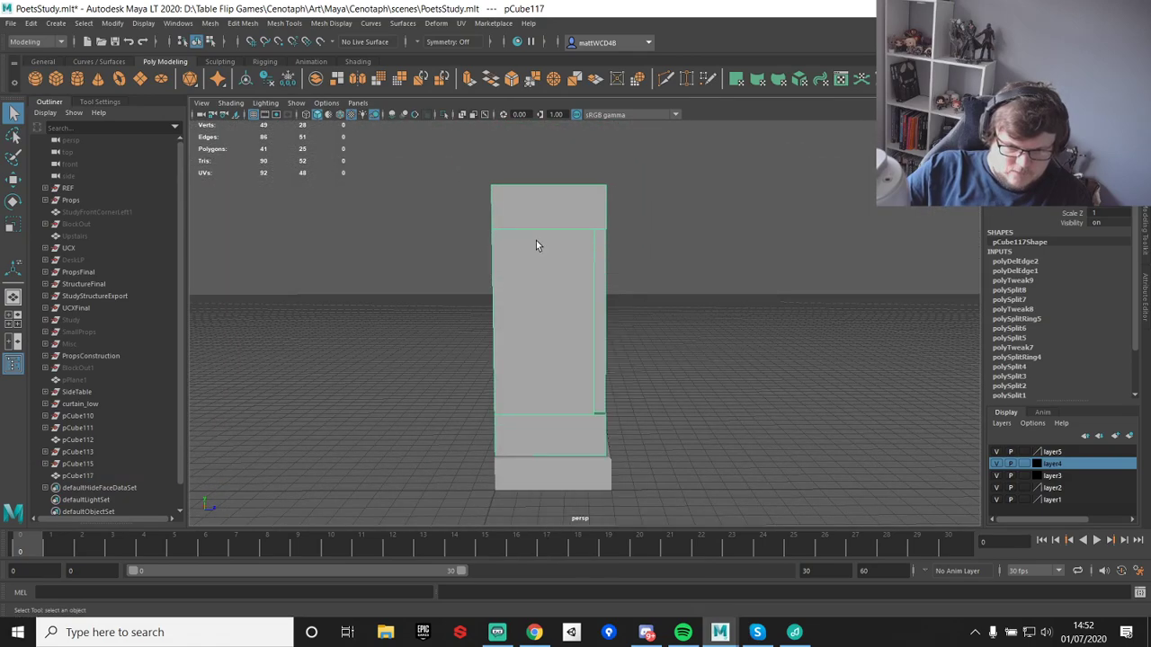
pyautogui.moveTo(567, 170); pyautogui.dragTo(598, 486)
pyautogui.press('w')
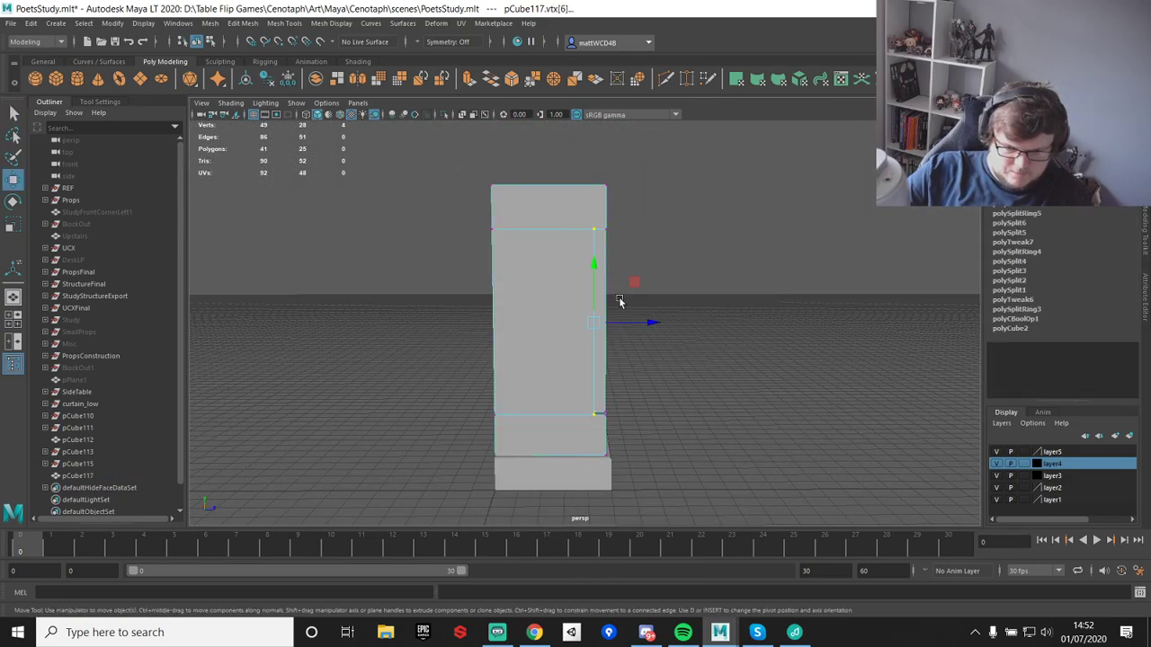
pyautogui.moveTo(647, 324); pyautogui.dragTo(614, 326)
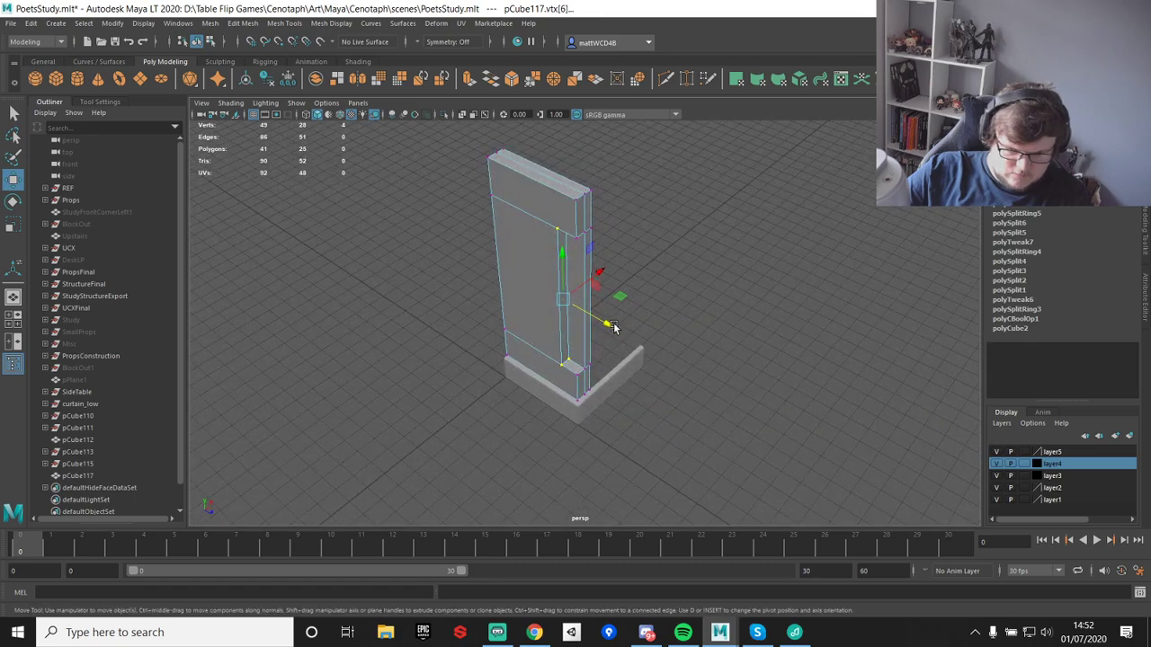
pyautogui.keyDown('alt'); pyautogui.moveTo(614, 325); pyautogui.dragTo(645, 329, button='right'); pyautogui.keyUp('alt')
pyautogui.press('q')
pyautogui.moveTo(534, 206); pyautogui.dragTo(575, 170, button='right')
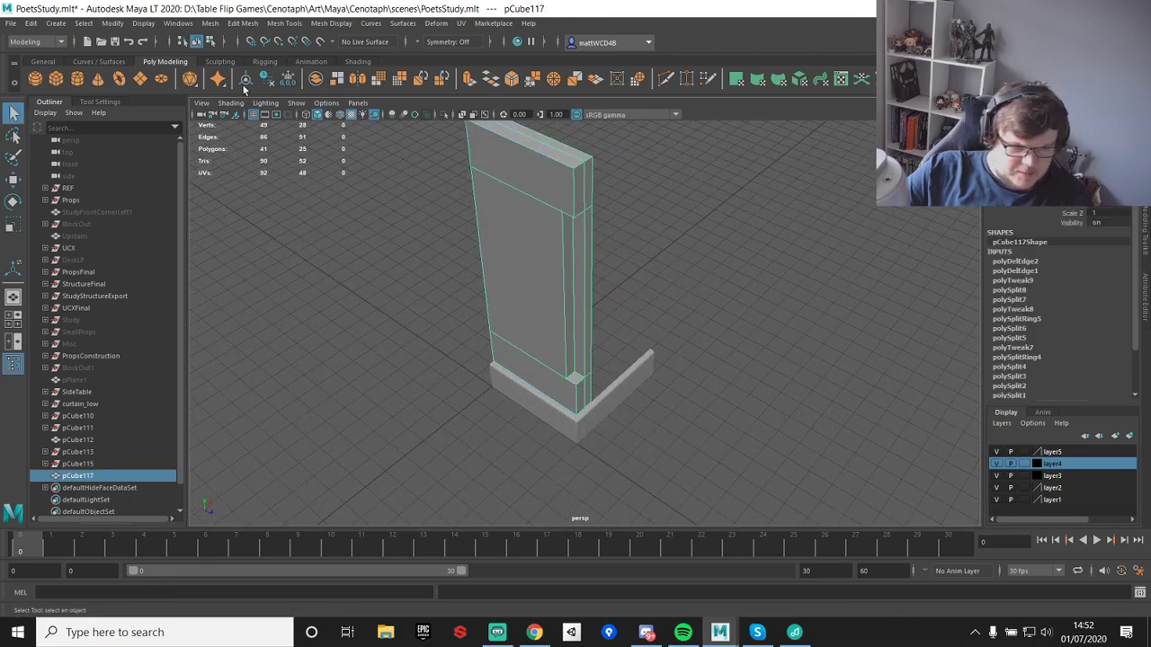
# - Create a polygon cylinder, scale it up and snap it to the notch's upper inner corner
pyautogui.click(81, 85)
pyautogui.scroll(-2, 665, 364)
pyautogui.press('w')
pyautogui.press('e')
pyautogui.press('r')
pyautogui.moveTo(529, 364); pyautogui.dragTo(582, 257)
pyautogui.press('w')
pyautogui.press('d')
pyautogui.press('v')
pyautogui.scroll(2, 543, 372)
pyautogui.press('f')
pyautogui.keyDown('alt'); pyautogui.moveTo(578, 353); pyautogui.dragTo(567, 243); pyautogui.keyUp('alt')
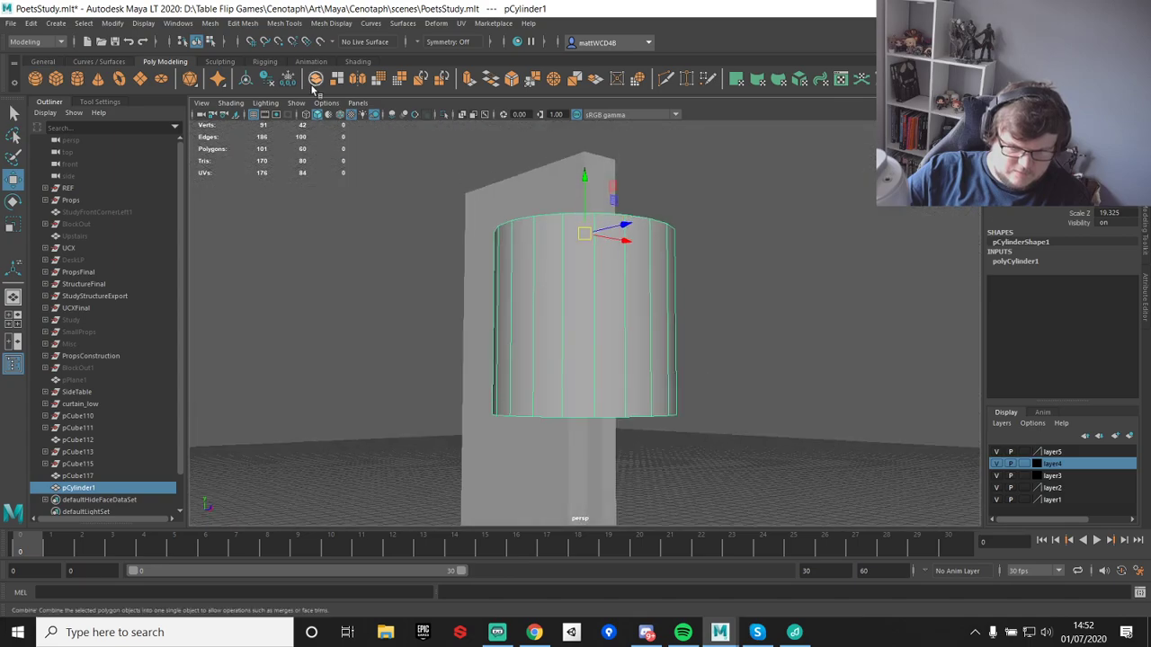
# - Scale the cylinder down to about 4.455 in Z so it fits inside the notch below the upper block
pyautogui.keyDown('alt'); pyautogui.moveTo(611, 378); pyautogui.dragTo(432, 289); pyautogui.keyUp('alt')
pyautogui.press('r')
pyautogui.press('f')
pyautogui.keyDown('alt'); pyautogui.moveTo(575, 184); pyautogui.dragTo(570, 308); pyautogui.keyUp('alt')
pyautogui.press('w')
pyautogui.keyDown('alt'); pyautogui.moveTo(603, 367); pyautogui.dragTo(609, 332); pyautogui.keyUp('alt')
pyautogui.press('e')
pyautogui.press('r')
pyautogui.keyDown('alt'); pyautogui.moveTo(645, 272); pyautogui.dragTo(636, 241); pyautogui.keyUp('alt')
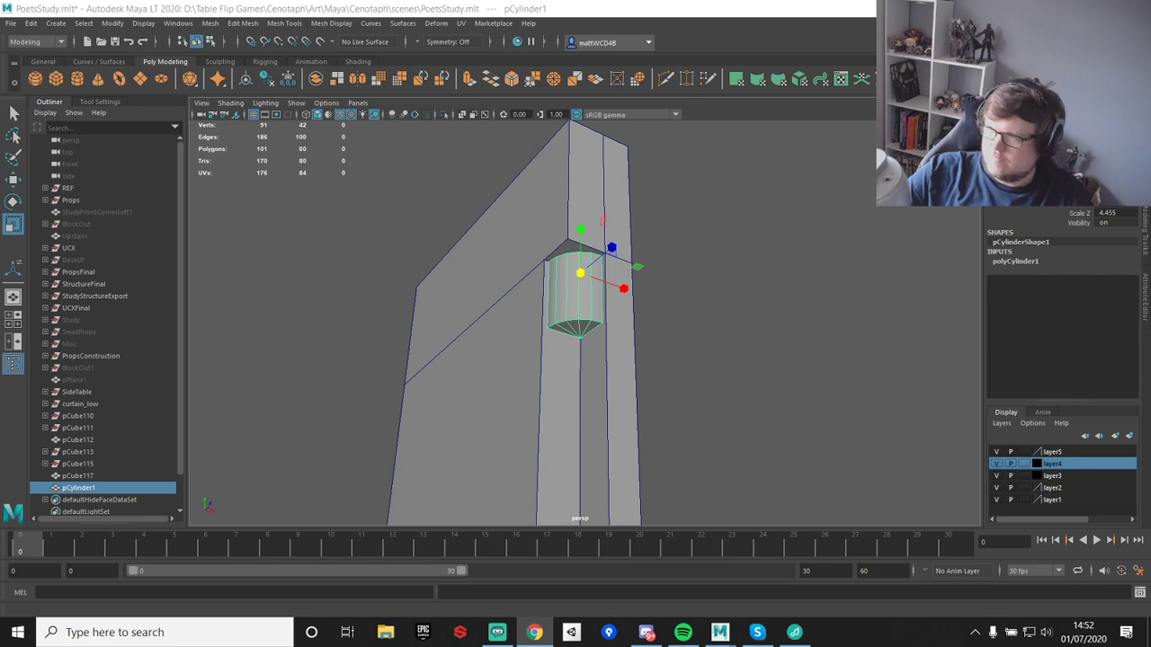
pyautogui.keyDown('alt'); pyautogui.moveTo(615, 362); pyautogui.dragTo(603, 267); pyautogui.keyUp('alt')
pyautogui.moveTo(591, 180); pyautogui.dragTo(646, 220)
# - Select the faces on one half of the cylinder and delete them, including the stray leftover faces
pyautogui.press('q')
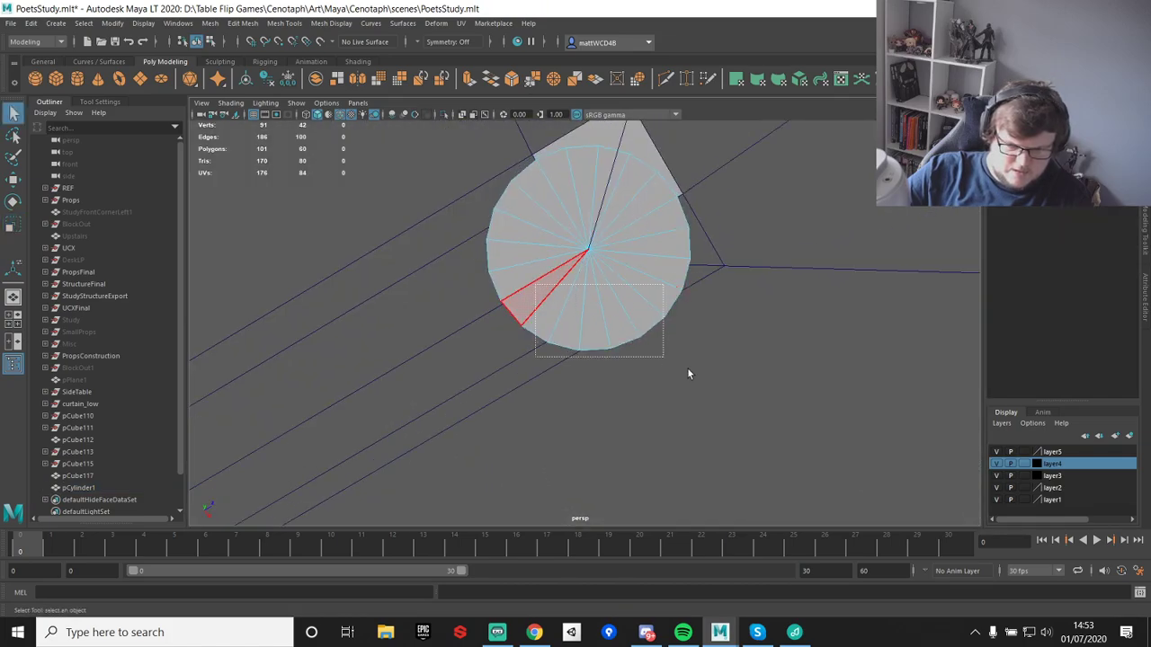
pyautogui.moveTo(664, 358); pyautogui.dragTo(730, 412)
pyautogui.keyDown('shift'); pyautogui.click(644, 228); pyautogui.keyUp('shift')
pyautogui.keyDown('shift'); pyautogui.click(664, 246); pyautogui.keyUp('shift')
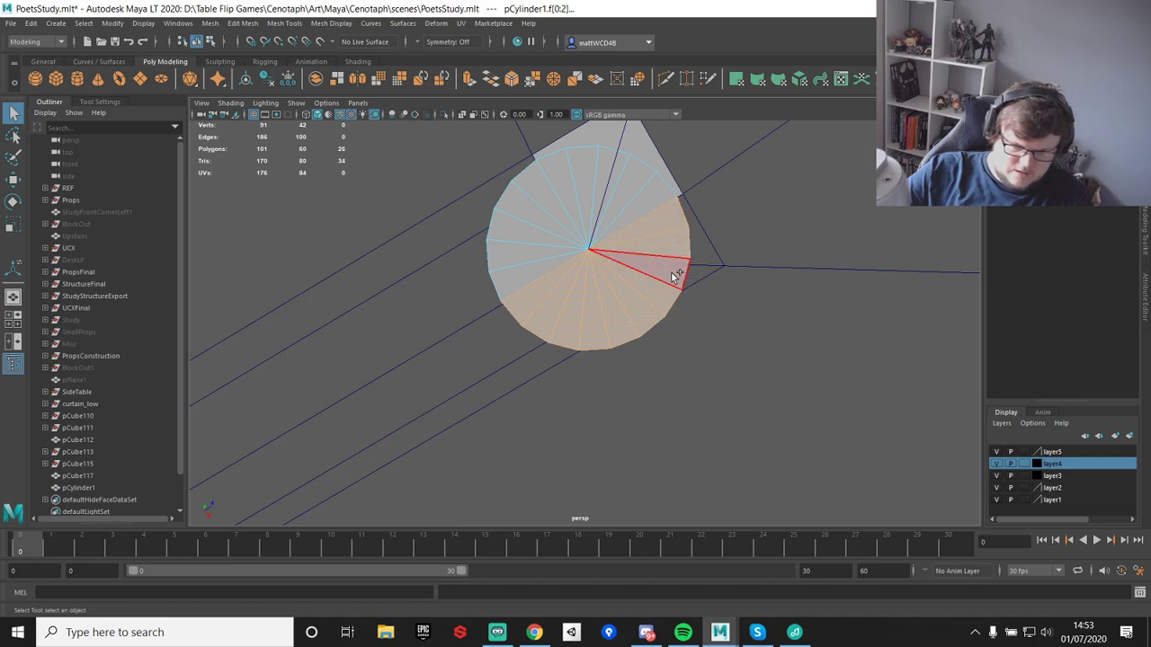
pyautogui.press('Delete')
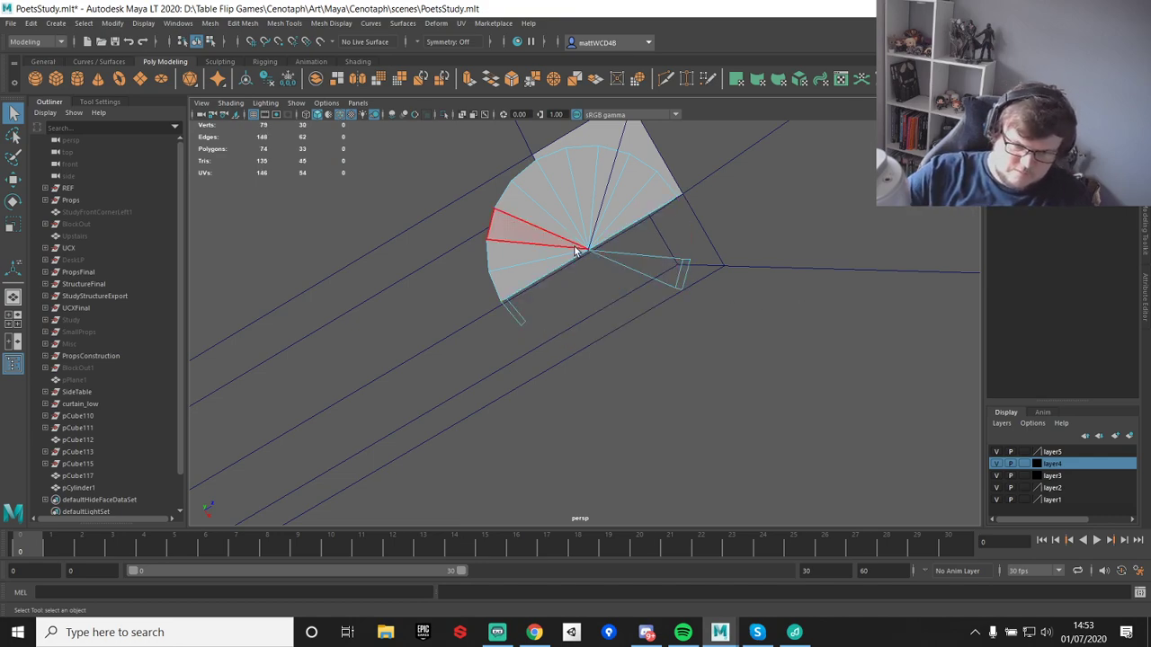
pyautogui.click(687, 286)
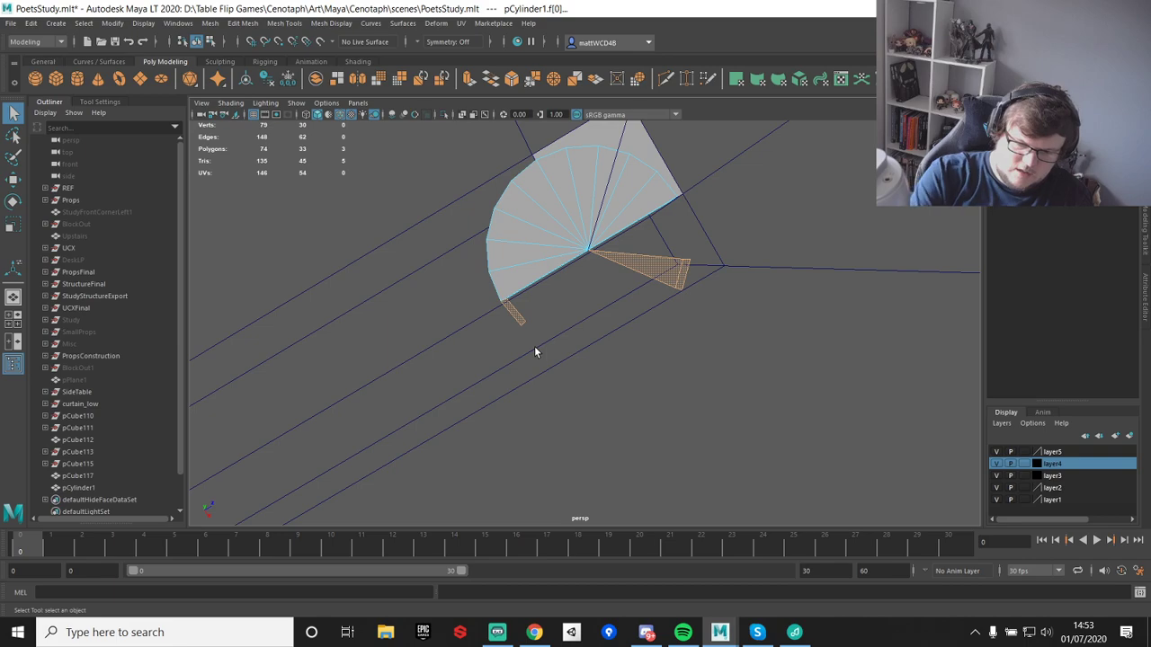
pyautogui.press('Delete')
# - Delete a further quarter of the cylinder's faces and its leftover strip, keeping only the quarter wedge inside the notch
pyautogui.keyDown('alt'); pyautogui.moveTo(621, 295); pyautogui.dragTo(494, 267); pyautogui.keyUp('alt')
pyautogui.moveTo(489, 340); pyautogui.dragTo(515, 392)
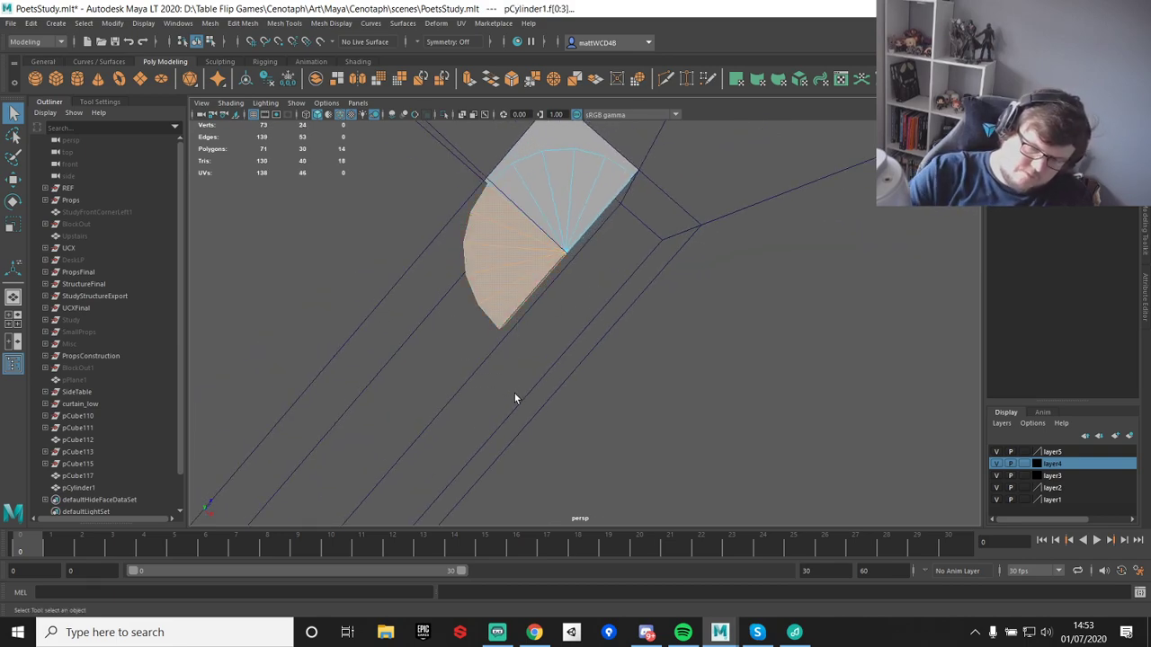
pyautogui.press('Delete')
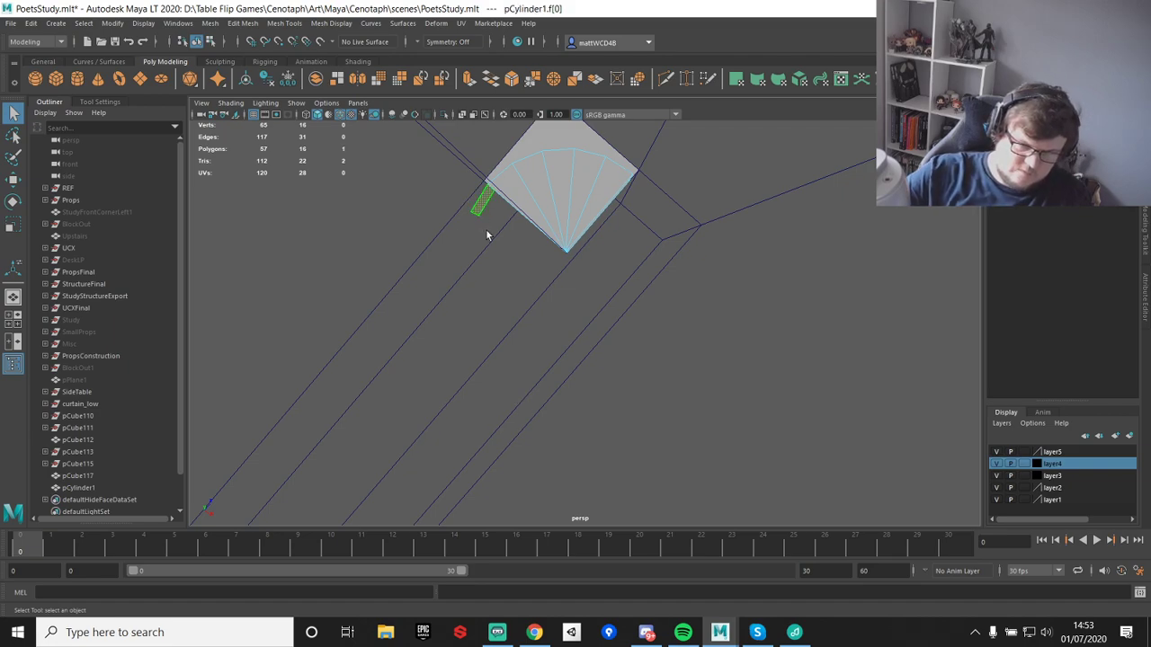
pyautogui.press('Delete')
pyautogui.keyDown('alt'); pyautogui.moveTo(635, 210); pyautogui.dragTo(614, 340); pyautogui.keyUp('alt')
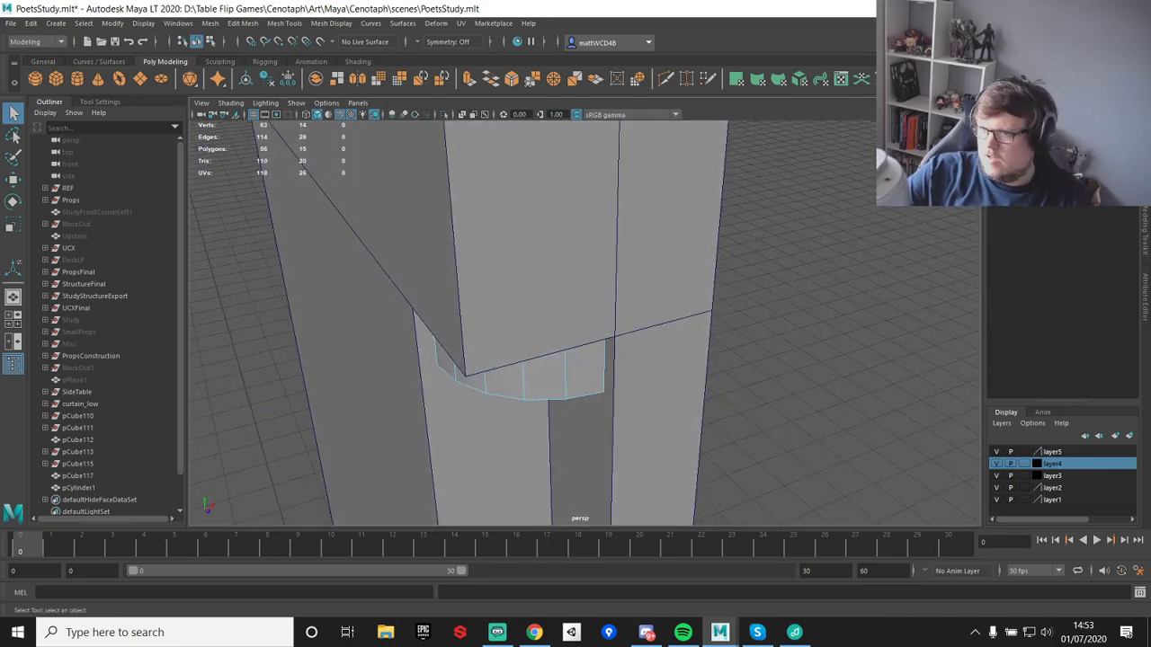
# - Undo the face deletions to restore the full cylinder
pyautogui.hotkey('alt', 'Tab')
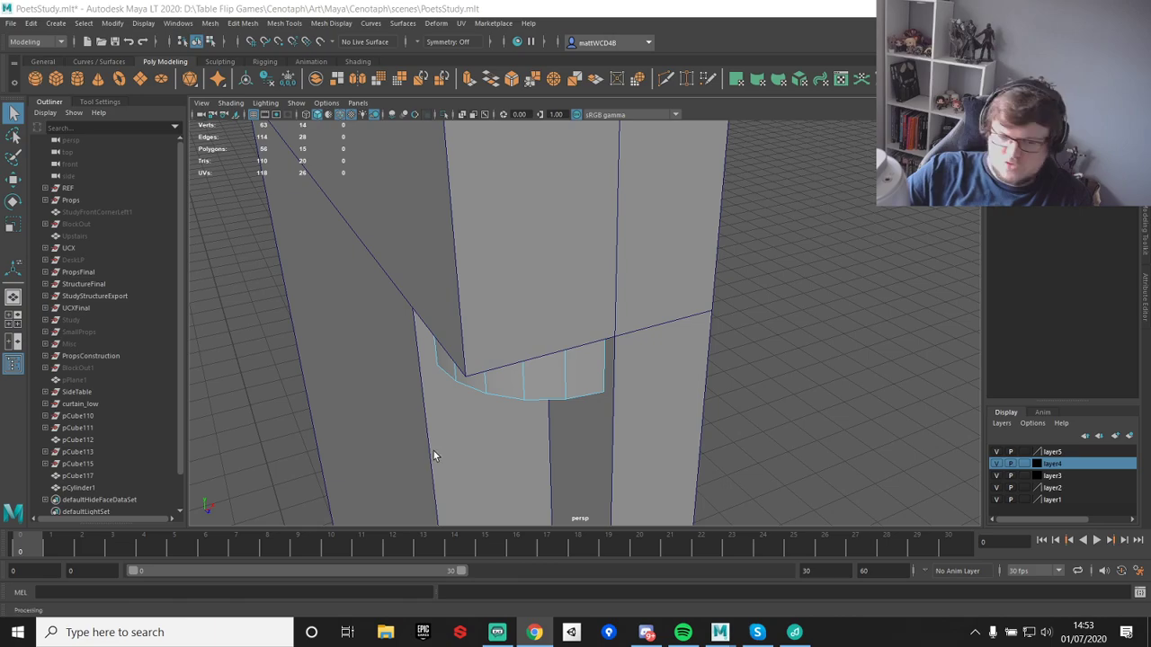
pyautogui.keyDown('alt'); pyautogui.moveTo(433, 450); pyautogui.dragTo(441, 351); pyautogui.keyUp('alt')
pyautogui.moveTo(479, 193); pyautogui.dragTo(524, 187, button='right')
pyautogui.press('f')
pyautogui.scroll(-4, 562, 214)
pyautogui.keyDown('alt'); pyautogui.moveTo(562, 214); pyautogui.dragTo(580, 184); pyautogui.keyUp('alt')
pyautogui.hotkey('ctrl', 'z')
pyautogui.hotkey('ctrl', 'z')
pyautogui.hotkey('ctrl', 'z')
pyautogui.hotkey('ctrl', 'z')
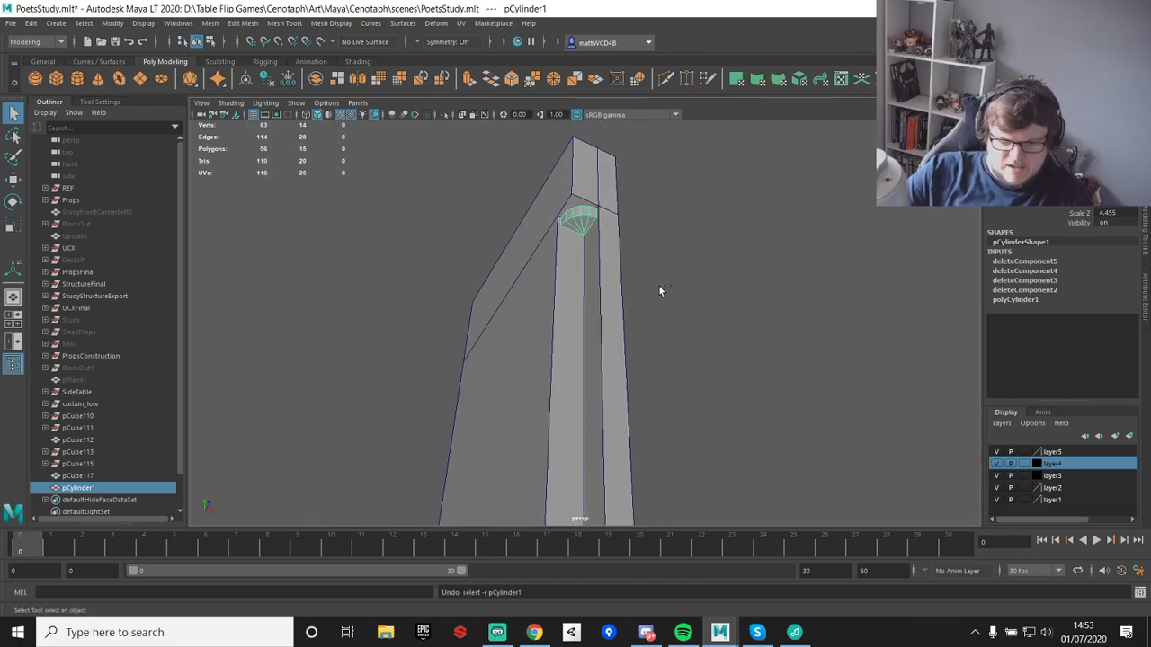
pyautogui.hotkey('ctrl', 'z')
pyautogui.hotkey('ctrl', 'z')
pyautogui.hotkey('ctrl', 'z')
pyautogui.hotkey('ctrl', 'z')
# - Bevel the cylinder's bottom edge loop
pyautogui.scroll(-3, 664, 280)
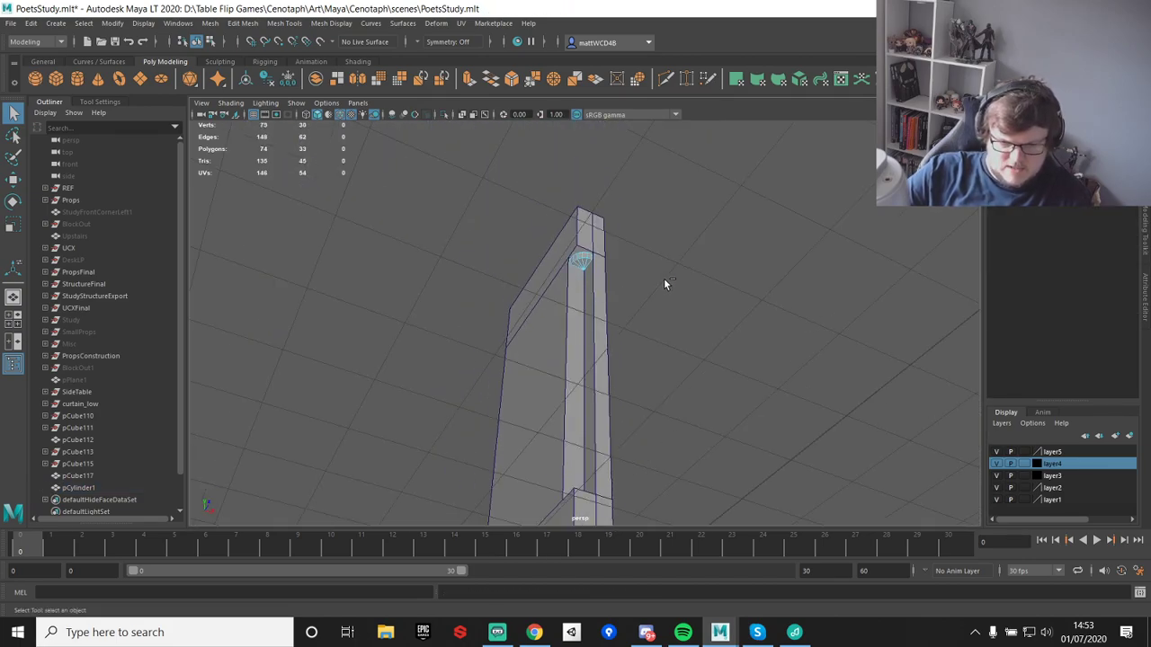
pyautogui.scroll(7, 665, 279)
pyautogui.keyDown('alt'); pyautogui.moveTo(753, 196); pyautogui.dragTo(599, 227); pyautogui.keyUp('alt')
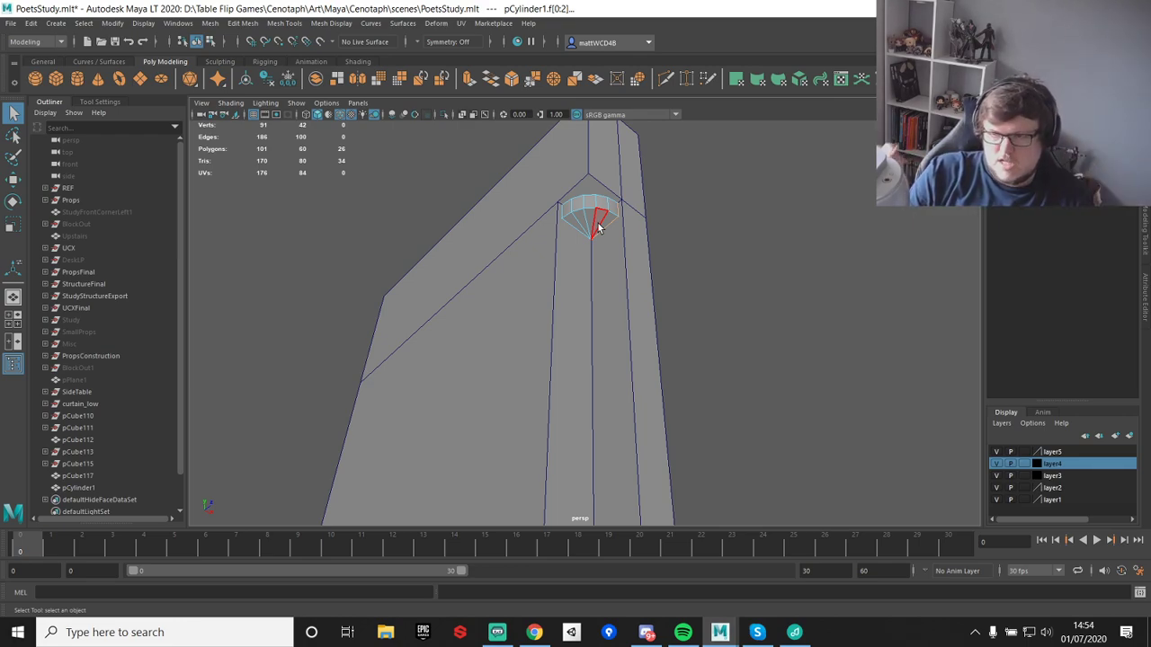
pyautogui.keyDown('alt'); pyautogui.moveTo(576, 224); pyautogui.dragTo(605, 155); pyautogui.keyUp('alt')
pyautogui.scroll(3, 619, 258)
pyautogui.keyDown('alt'); pyautogui.moveTo(605, 156); pyautogui.dragTo(599, 296, button='middle'); pyautogui.keyUp('alt')
pyautogui.moveTo(583, 193); pyautogui.dragTo(569, 135, button='right')
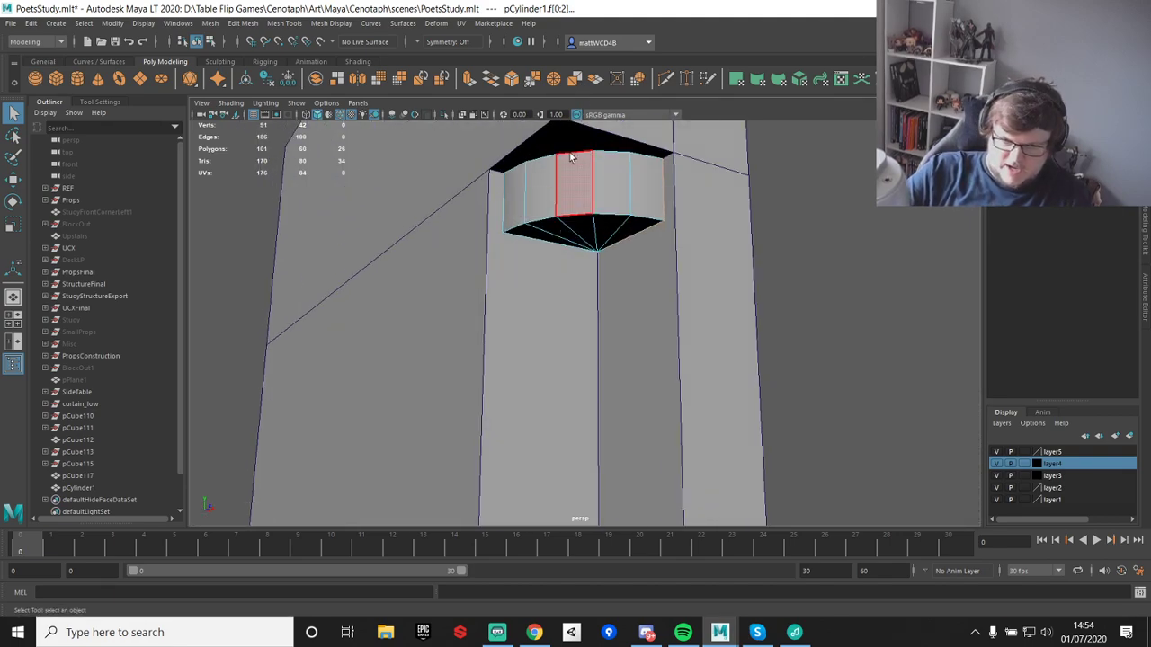
pyautogui.doubleClick(579, 215)
pyautogui.keyDown('shift'); pyautogui.moveTo(578, 192); pyautogui.dragTo(638, 192, button='right'); pyautogui.keyUp('shift')
# - Try the cylinder's bevel with 3 segments and a fraction of 0.4, and undo these setting changes
pyautogui.click(798, 347)
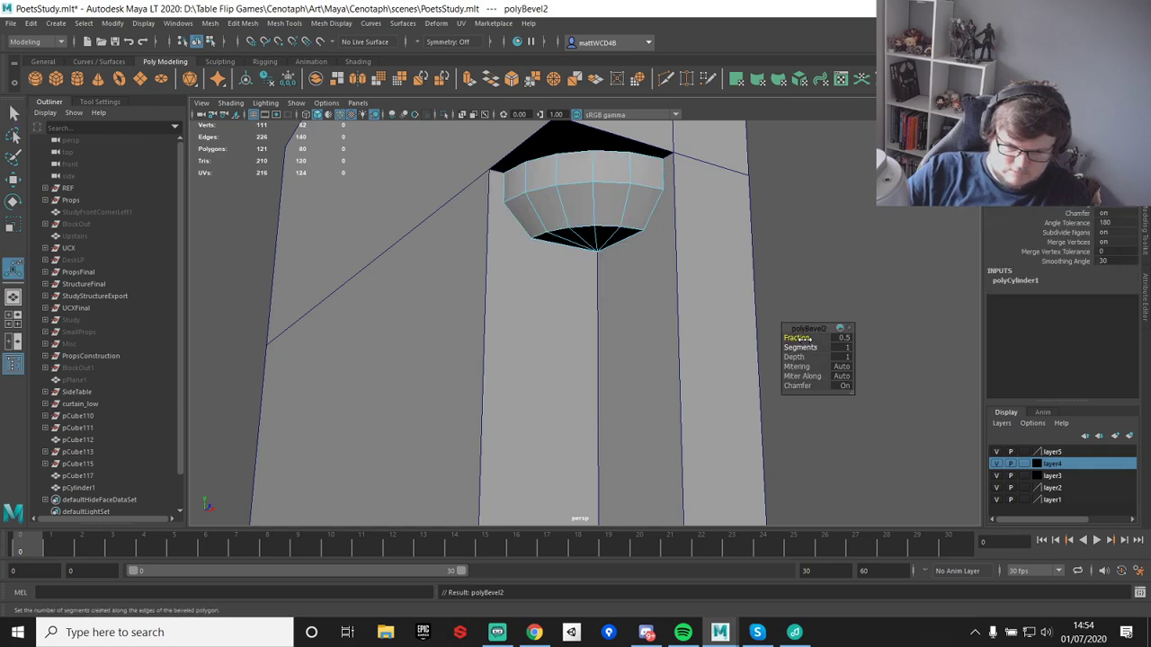
pyautogui.moveTo(810, 347)
pyautogui.mouseDown()
pyautogui.moveTo(819, 347)
pyautogui.moveTo(796, 337)
pyautogui.moveTo(809, 337)
pyautogui.mouseUp()
pyautogui.click(796, 337)
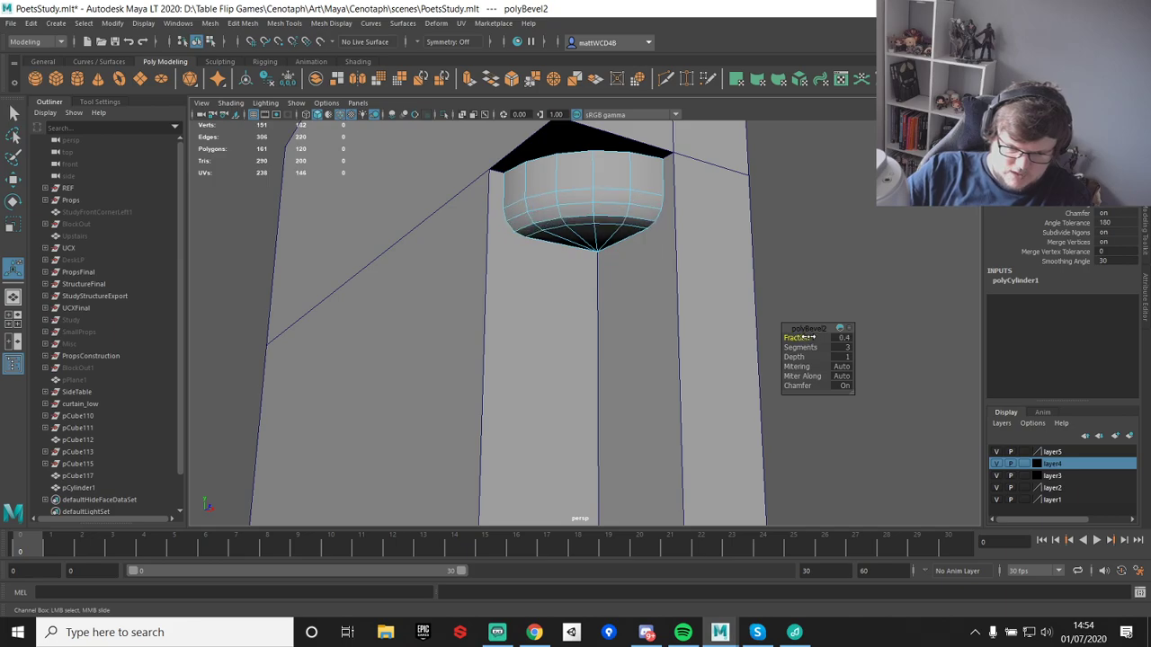
pyautogui.keyDown('alt'); pyautogui.moveTo(642, 224); pyautogui.dragTo(639, 177); pyautogui.keyUp('alt')
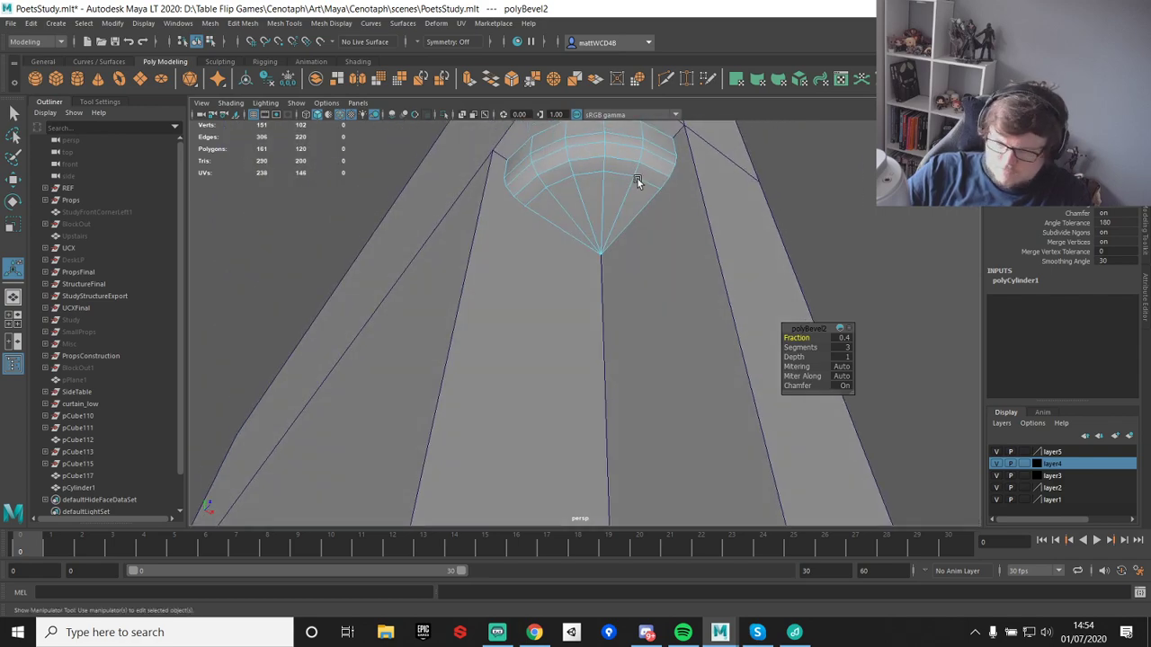
pyautogui.keyDown('alt'); pyautogui.moveTo(585, 198); pyautogui.dragTo(588, 229); pyautogui.keyUp('alt')
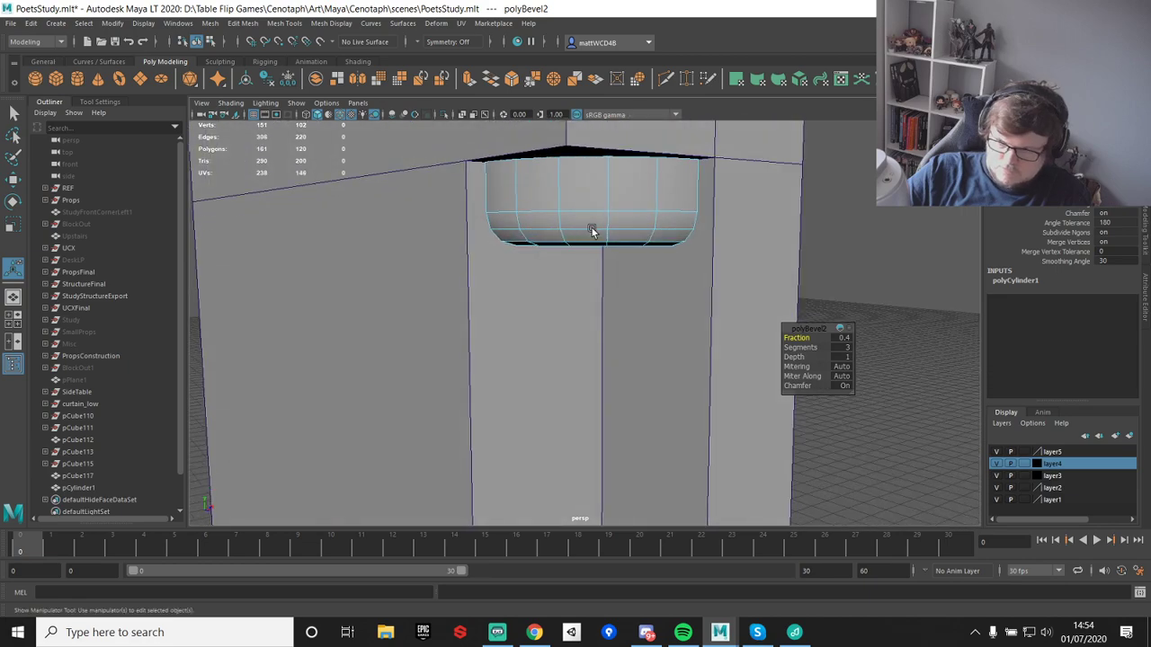
pyautogui.hotkey('ctrl', 'z')
pyautogui.hotkey('ctrl', 'z')
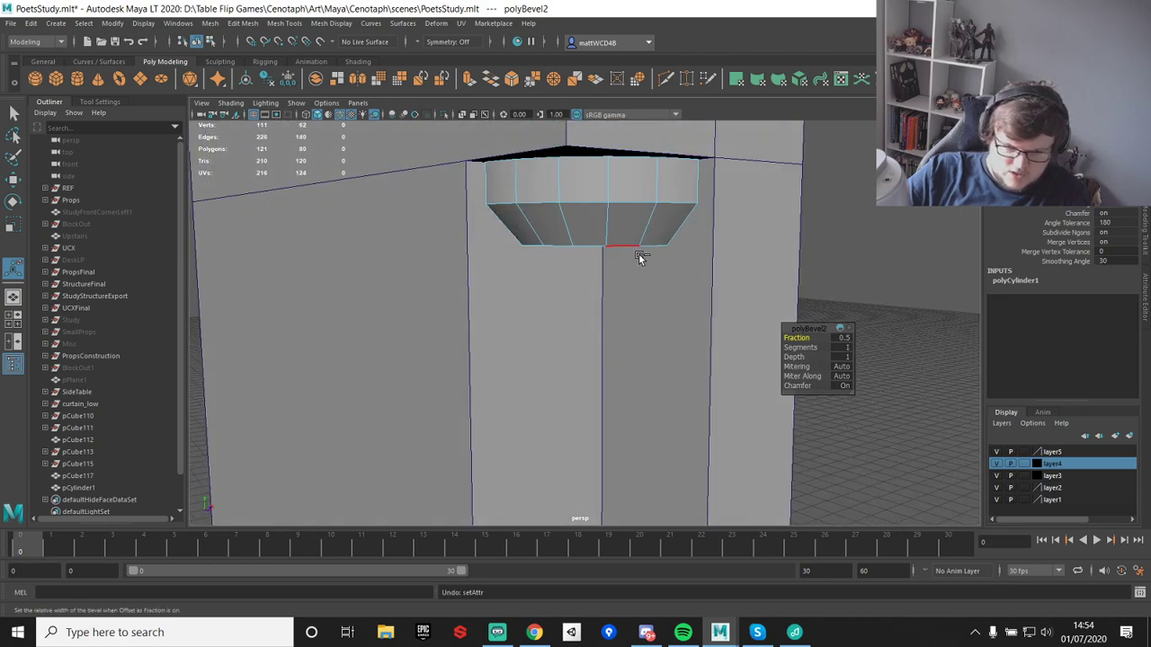
# - Set the cylinder's edge bevel to 3 segments with a fraction of 1
pyautogui.keyDown('shift'); pyautogui.moveTo(579, 195); pyautogui.dragTo(640, 194, button='right'); pyautogui.keyUp('shift')
pyautogui.moveTo(814, 347)
pyautogui.mouseDown()
pyautogui.moveTo(831, 347)
pyautogui.moveTo(813, 338)
pyautogui.mouseUp()
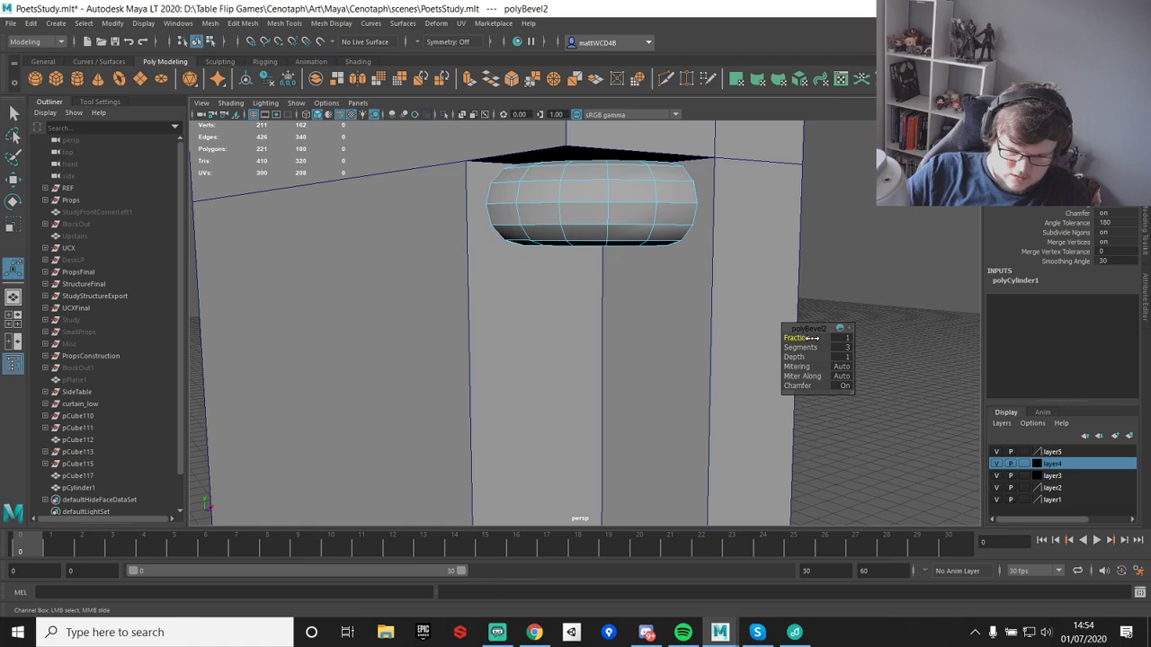
pyautogui.scroll(-3, 619, 235)
pyautogui.keyDown('alt'); pyautogui.moveTo(622, 258); pyautogui.dragTo(617, 169); pyautogui.keyUp('alt')
pyautogui.scroll(3, 624, 257)
pyautogui.press('q')
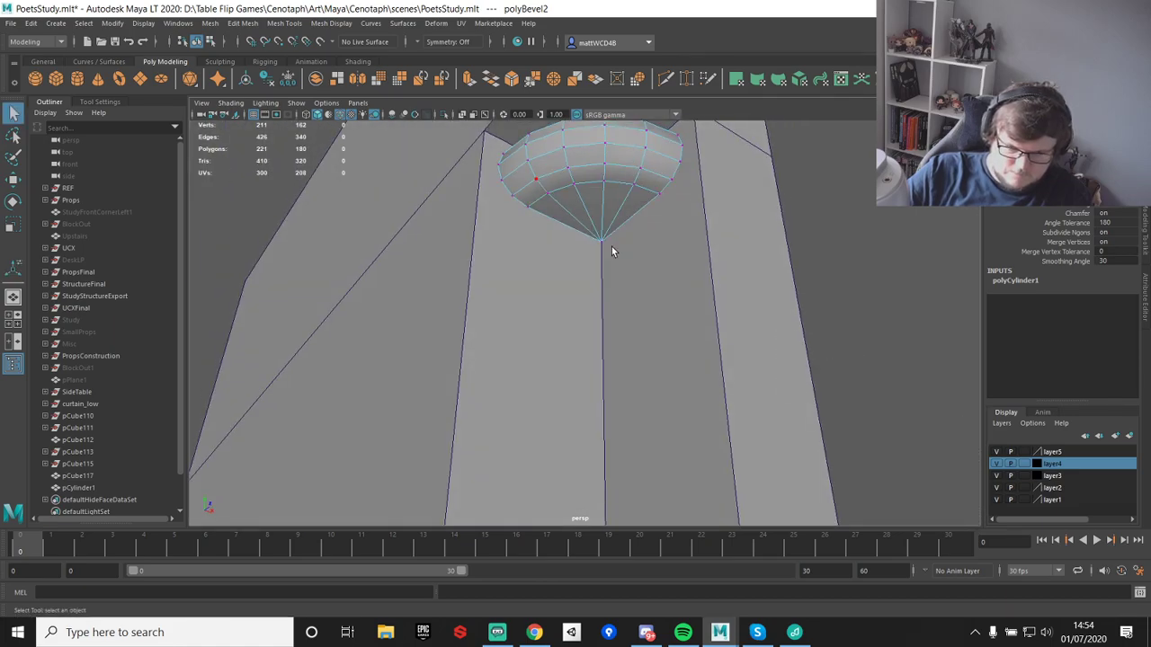
# - Duplicate the rounded cylinder, place the copy directly below the original, and flatten it vertically into a thinner ring
pyautogui.click(603, 240)
pyautogui.keyDown('shift'); pyautogui.moveTo(602, 224); pyautogui.dragTo(602, 257, button='right'); pyautogui.keyUp('shift')
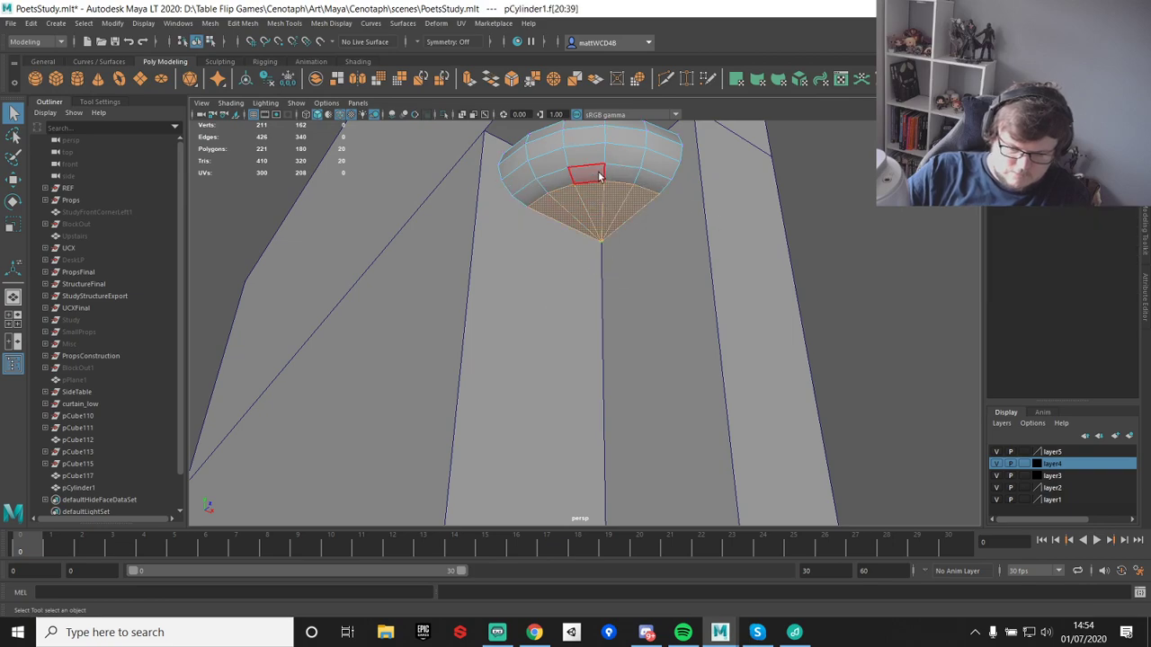
pyautogui.hotkey('ctrl', 'd')
pyautogui.press('w')
pyautogui.keyDown('alt'); pyautogui.moveTo(580, 166); pyautogui.dragTo(598, 218); pyautogui.keyUp('alt')
pyautogui.scroll(2, 610, 234)
pyautogui.press('r')
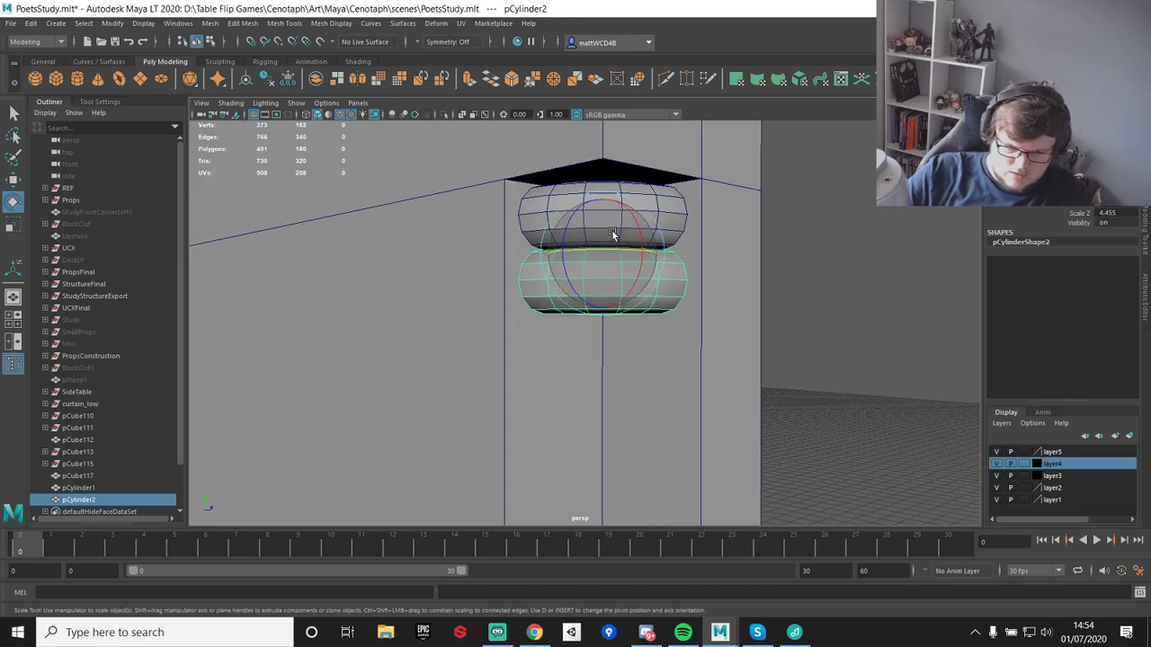
pyautogui.moveTo(599, 201); pyautogui.dragTo(600, 228)
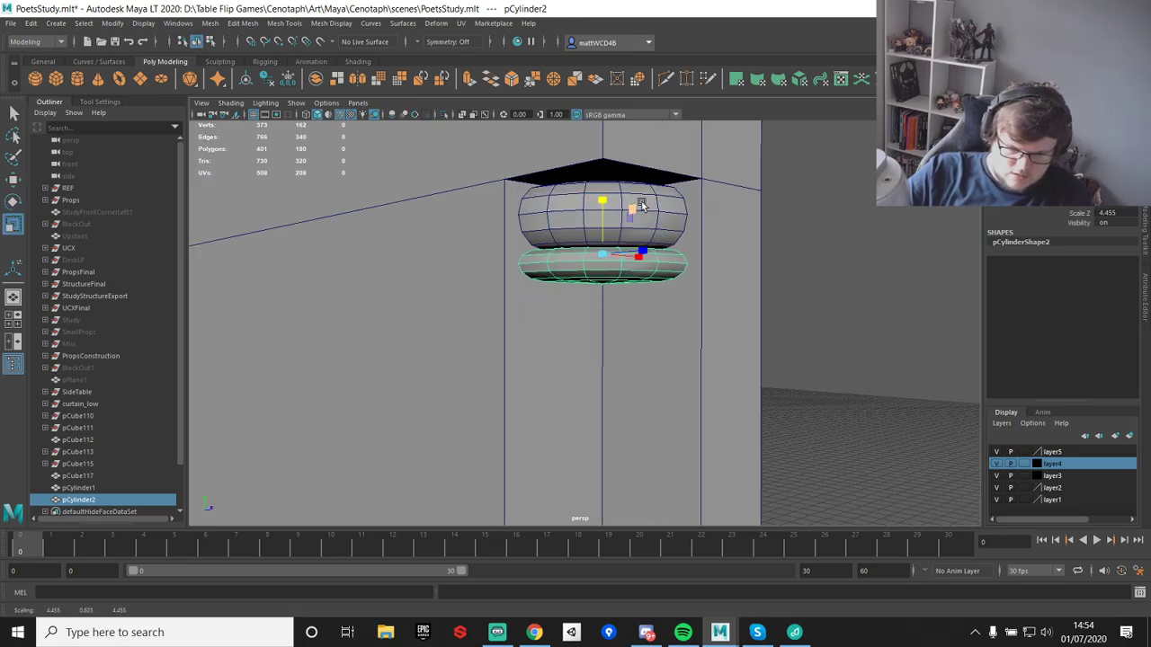
# - Delete the original thick cylinder and raise the flattened copy to the top of the notch
pyautogui.press('q')
pyautogui.click(624, 193)
pyautogui.press('Delete')
pyautogui.click(604, 279)
pyautogui.press('w')
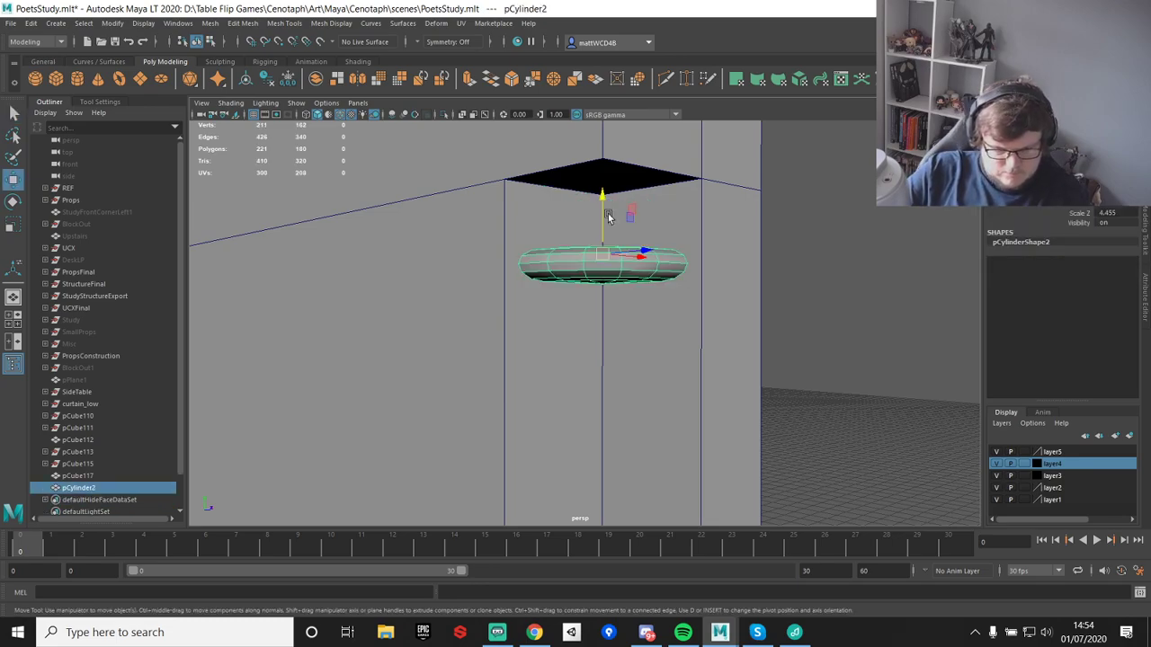
pyautogui.moveTo(604, 262); pyautogui.dragTo(606, 199)
# - Duplicate the flattened ring and place the copy directly beneath it
pyautogui.click(821, 279)
pyautogui.keyDown('alt'); pyautogui.moveTo(822, 279); pyautogui.dragTo(608, 180); pyautogui.keyUp('alt')
pyautogui.click(609, 180)
pyautogui.moveTo(599, 134); pyautogui.dragTo(603, 206)
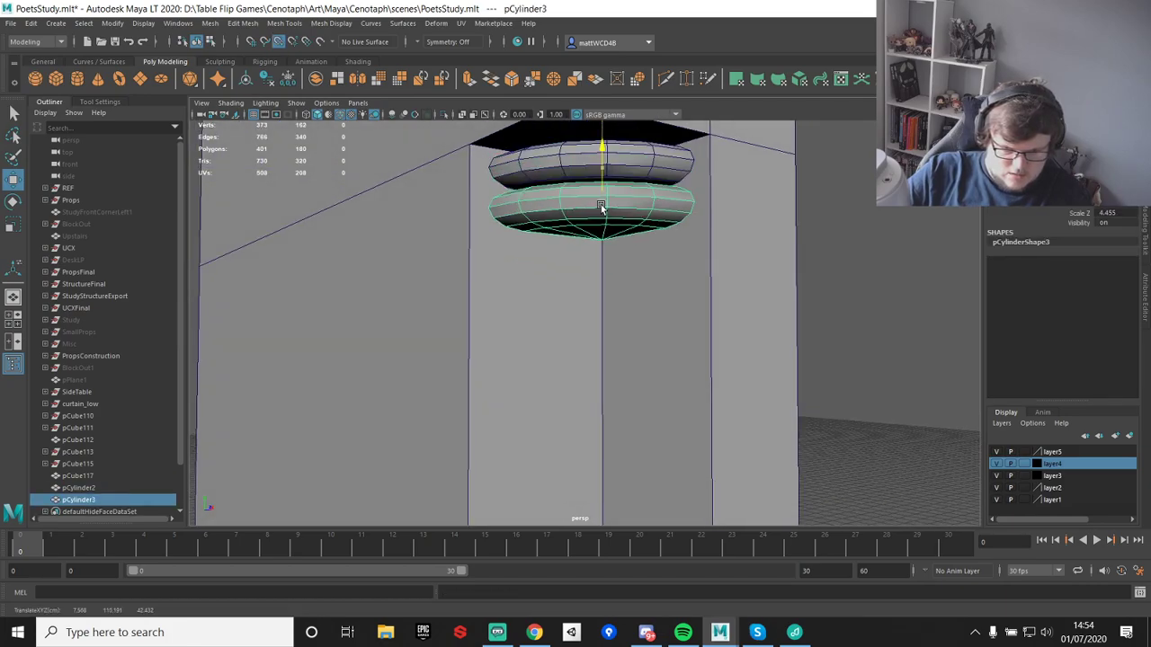
# - Extrude the lower ring's bottom cap faces and pull them down into a short neck
pyautogui.scroll(-3, 661, 233)
pyautogui.click(700, 223)
pyautogui.keyDown('alt'); pyautogui.moveTo(724, 209); pyautogui.dragTo(589, 253); pyautogui.keyUp('alt')
pyautogui.click(589, 253)
pyautogui.scroll(4, 589, 253)
pyautogui.moveTo(567, 188); pyautogui.dragTo(509, 188, button='right')
pyautogui.click(590, 239)
pyautogui.keyDown('ctrl'); pyautogui.rightClick(569, 216); pyautogui.keyUp('ctrl')
pyautogui.keyDown('ctrl'); pyautogui.moveTo(570, 219); pyautogui.dragTo(563, 303, button='right'); pyautogui.keyUp('ctrl')
pyautogui.keyDown('shift'); pyautogui.moveTo(564, 188); pyautogui.dragTo(562, 218, button='right'); pyautogui.keyUp('shift')
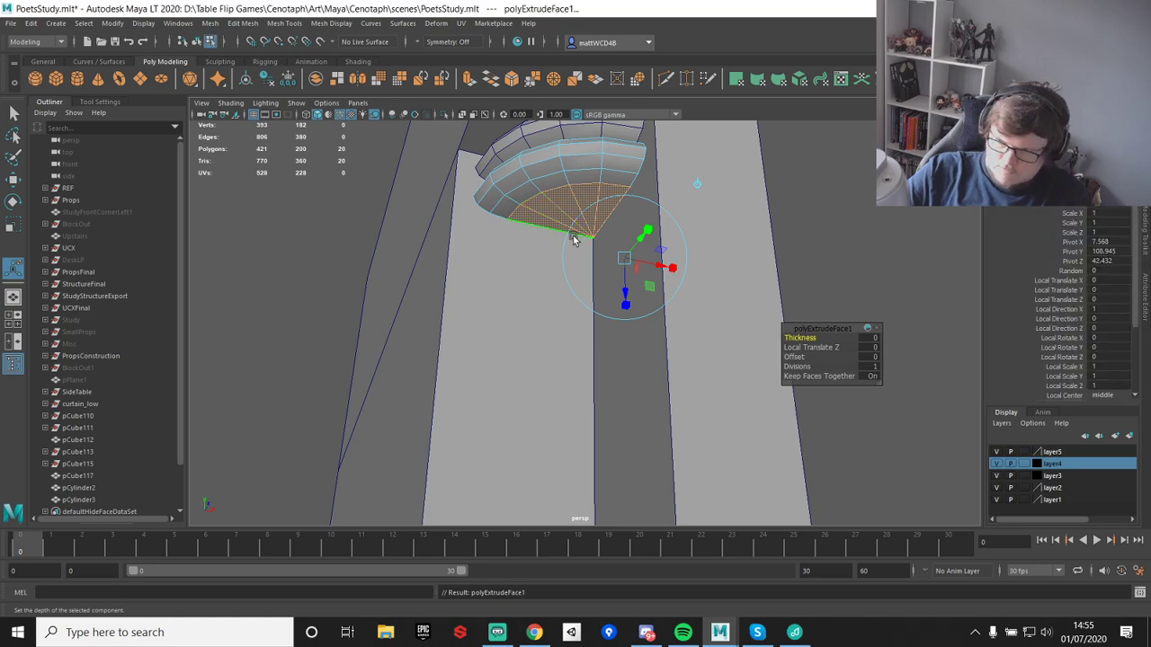
pyautogui.press('w')
pyautogui.keyDown('alt'); pyautogui.moveTo(581, 168); pyautogui.dragTo(594, 201); pyautogui.keyUp('alt')
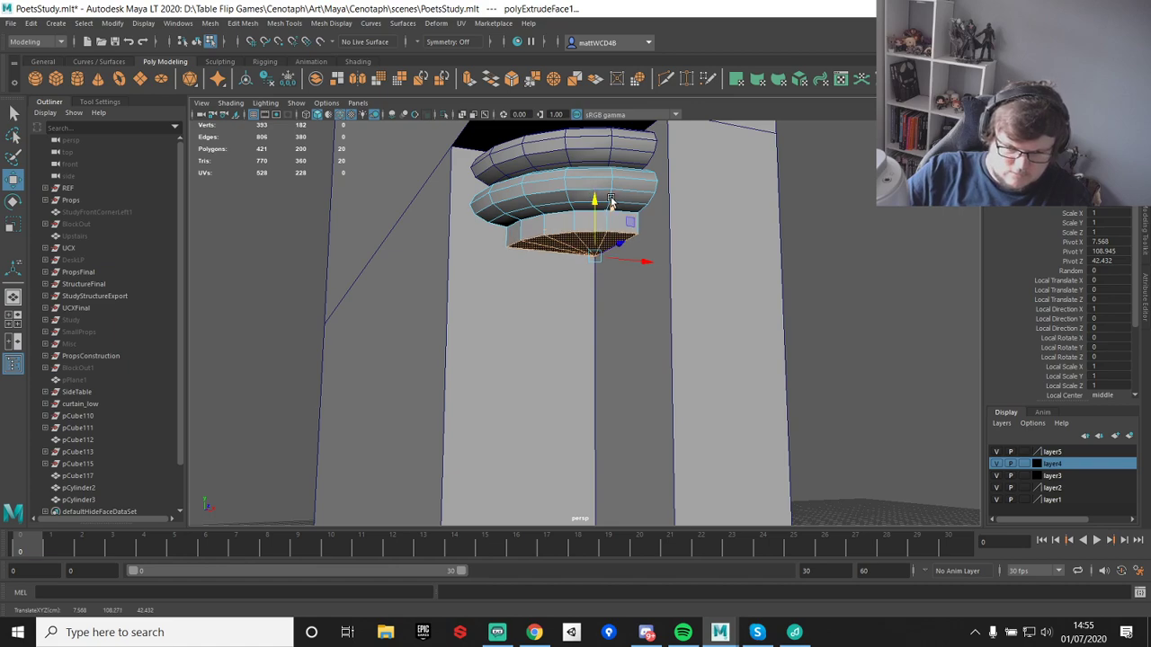
# - Extrude the neck's bottom faces again, lower them slightly, and scale them outward to about 1.027
pyautogui.keyDown('shift'); pyautogui.moveTo(563, 228); pyautogui.dragTo(575, 242, button='right'); pyautogui.keyUp('shift')
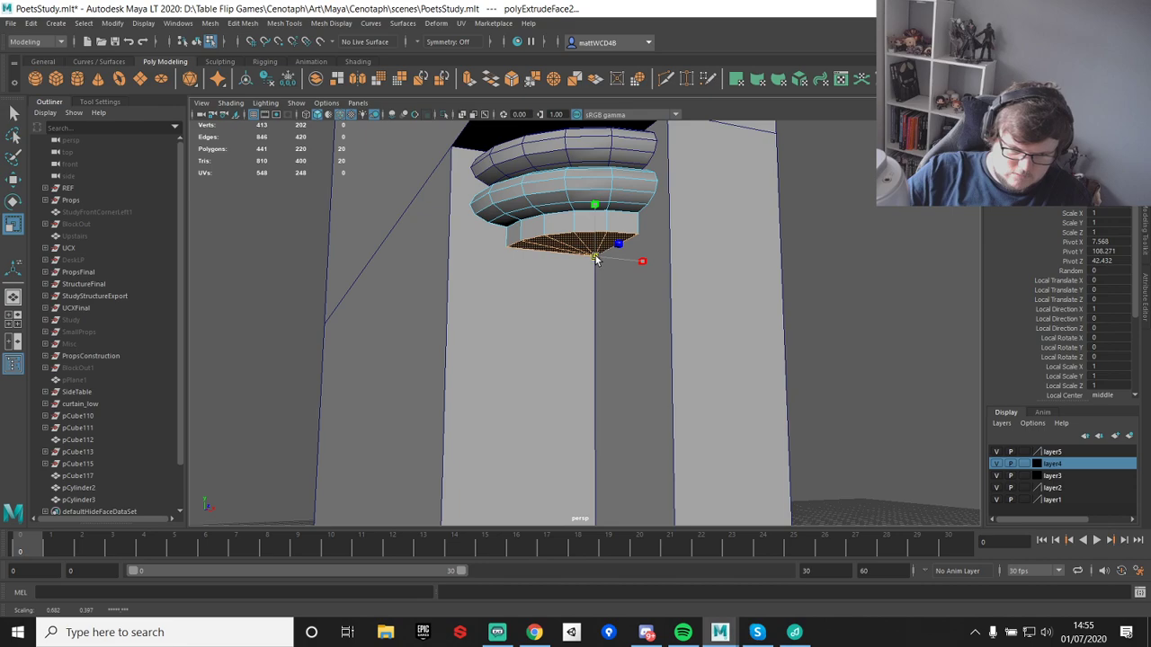
pyautogui.press('w')
pyautogui.moveTo(595, 206); pyautogui.dragTo(595, 216)
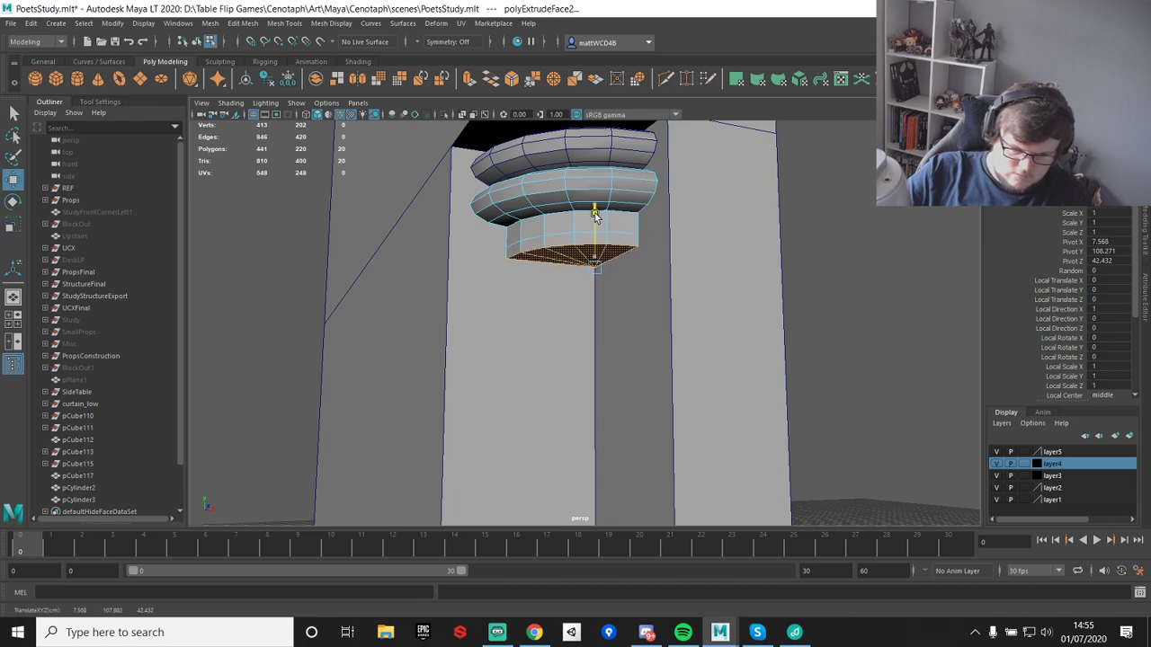
pyautogui.press('e')
pyautogui.press('r')
pyautogui.moveTo(595, 268); pyautogui.dragTo(598, 273)
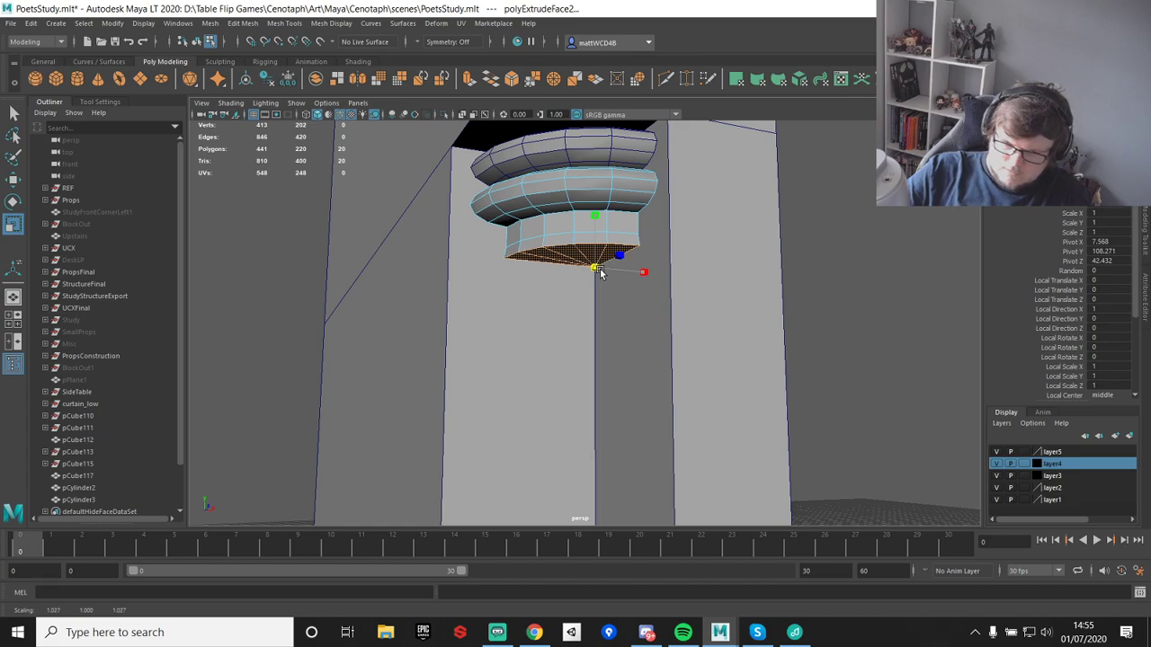
# - Extrude the neck's bottom faces once more and pull them far down the notch to form the column shaft
pyautogui.hotkey('ctrl', 'e')
pyautogui.press('w')
pyautogui.scroll(-4, 608, 252)
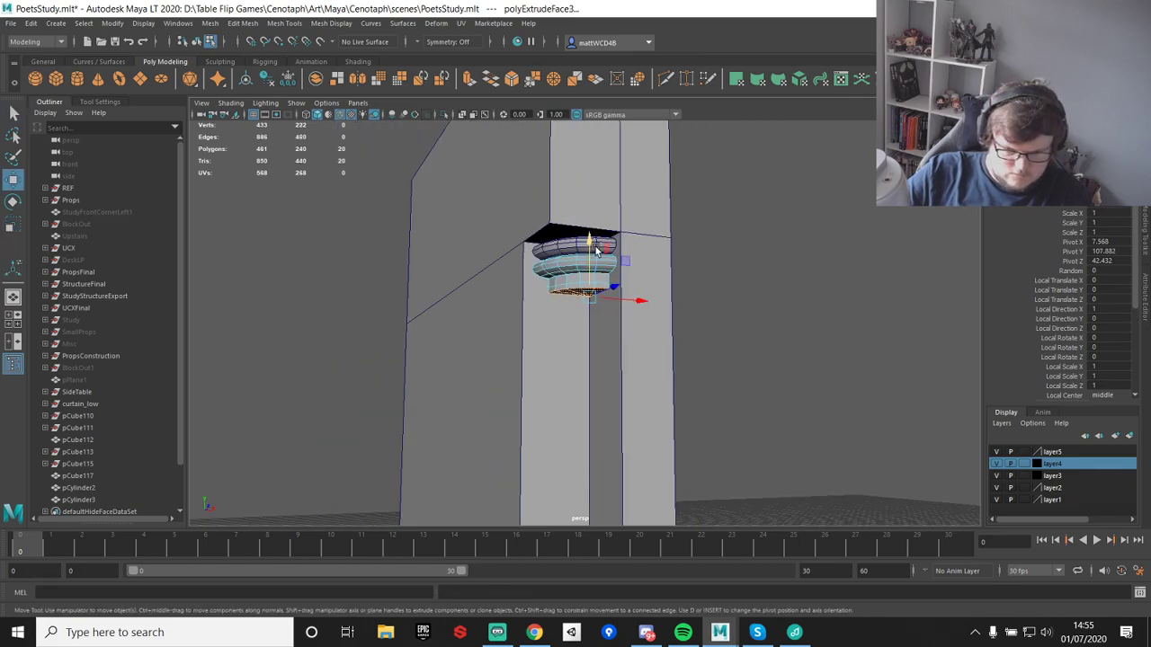
pyautogui.keyDown('alt'); pyautogui.moveTo(596, 249); pyautogui.dragTo(604, 311); pyautogui.keyUp('alt')
pyautogui.scroll(-2, 604, 311)
pyautogui.keyDown('alt'); pyautogui.moveTo(604, 311); pyautogui.dragTo(586, 182, button='middle'); pyautogui.keyUp('alt')
pyautogui.scroll(-2, 586, 182)
pyautogui.moveTo(572, 174); pyautogui.dragTo(574, 431)
pyautogui.keyDown('alt'); pyautogui.moveTo(601, 390); pyautogui.dragTo(599, 307, button='middle'); pyautogui.keyUp('alt')
pyautogui.keyDown('alt'); pyautogui.moveTo(599, 311); pyautogui.dragTo(599, 308); pyautogui.keyUp('alt')
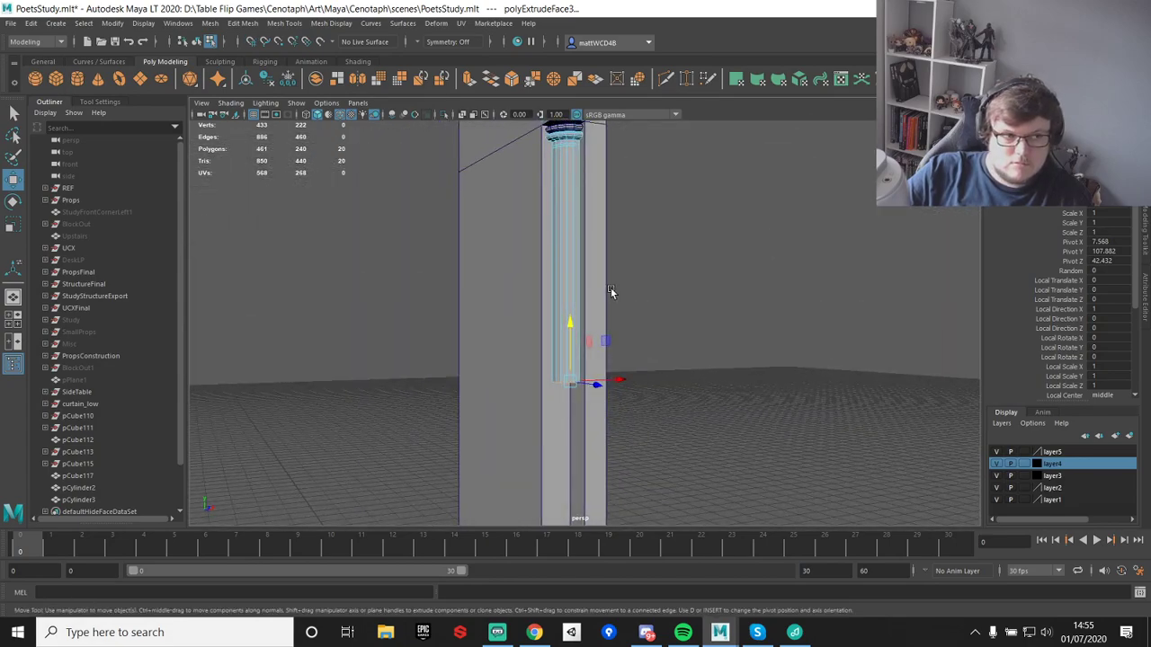
# - Examine the column shaft's length and proportions against the side panel, from its lower end up to the neck
pyautogui.scroll(-4, 588, 324)
pyautogui.keyDown('alt'); pyautogui.moveTo(587, 395); pyautogui.dragTo(583, 276, button='middle'); pyautogui.keyUp('alt')
pyautogui.keyDown('alt'); pyautogui.moveTo(583, 277); pyautogui.dragTo(585, 306); pyautogui.keyUp('alt')
pyautogui.keyDown('alt'); pyautogui.moveTo(584, 306); pyautogui.dragTo(586, 364, button='middle'); pyautogui.keyUp('alt')
pyautogui.keyDown('alt'); pyautogui.moveTo(586, 364); pyautogui.dragTo(588, 331); pyautogui.keyUp('alt')
pyautogui.scroll(3, 588, 331)
pyautogui.keyDown('alt'); pyautogui.moveTo(593, 185); pyautogui.dragTo(596, 226, button='middle'); pyautogui.keyUp('alt')
pyautogui.keyDown('alt'); pyautogui.moveTo(594, 394); pyautogui.dragTo(616, 436, button='middle'); pyautogui.keyUp('alt')
pyautogui.scroll(3, 617, 437)
pyautogui.keyDown('alt'); pyautogui.moveTo(596, 153); pyautogui.dragTo(597, 270, button='middle'); pyautogui.keyUp('alt')
pyautogui.keyDown('alt'); pyautogui.moveTo(597, 270); pyautogui.dragTo(581, 241); pyautogui.keyUp('alt')
pyautogui.scroll(3, 582, 241)
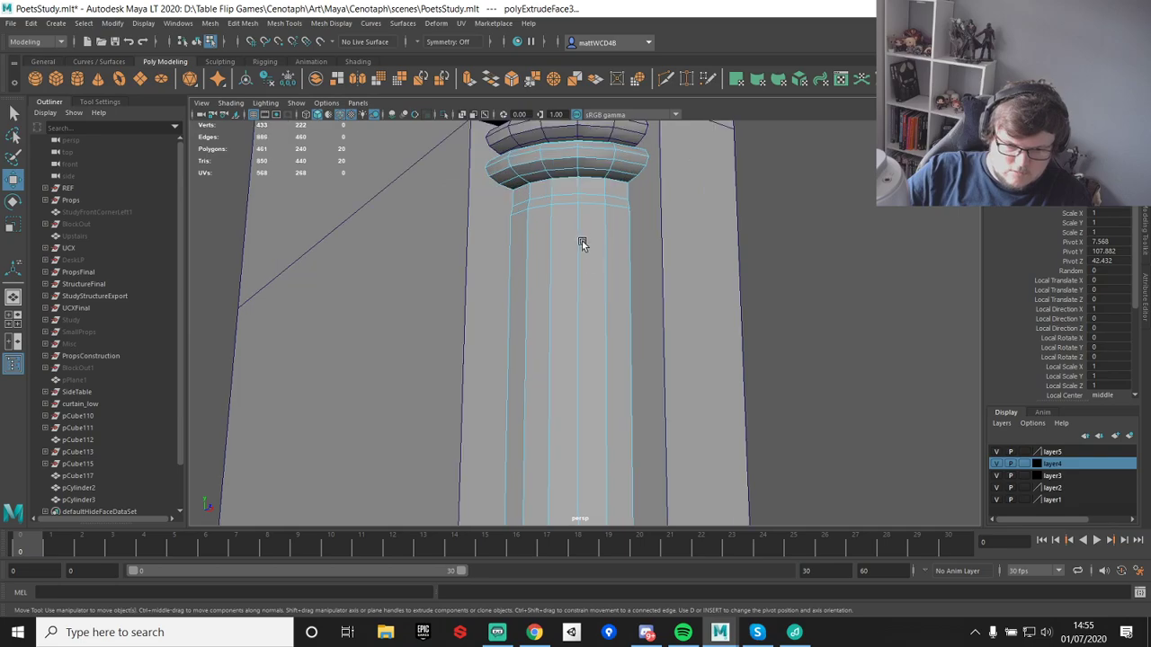
# - Scale the edge loop at the top of the column shaft outward to about 1.122
pyautogui.keyDown('alt'); pyautogui.moveTo(583, 198); pyautogui.dragTo(599, 244); pyautogui.keyUp('alt')
pyautogui.press('F10')
pyautogui.doubleClick(570, 260)
pyautogui.press('e')
pyautogui.press('r')
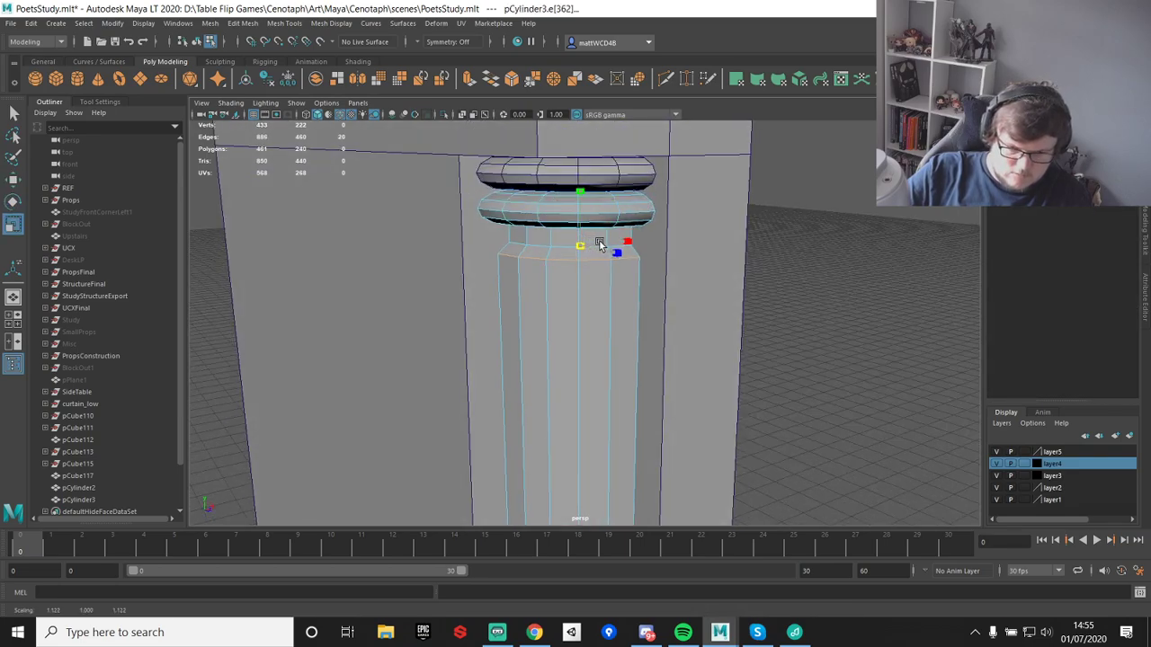
# - Select the edge loop at the shaft's lower end and scale it slightly outward
pyautogui.scroll(-5, 608, 216)
pyautogui.keyDown('alt'); pyautogui.moveTo(608, 257); pyautogui.dragTo(619, 101, button='middle'); pyautogui.keyUp('alt')
pyautogui.doubleClick(594, 461)
pyautogui.scroll(-2, 599, 442)
pyautogui.keyDown('alt'); pyautogui.moveTo(599, 441); pyautogui.dragTo(598, 401, button='right'); pyautogui.keyUp('alt')
pyautogui.press('e')
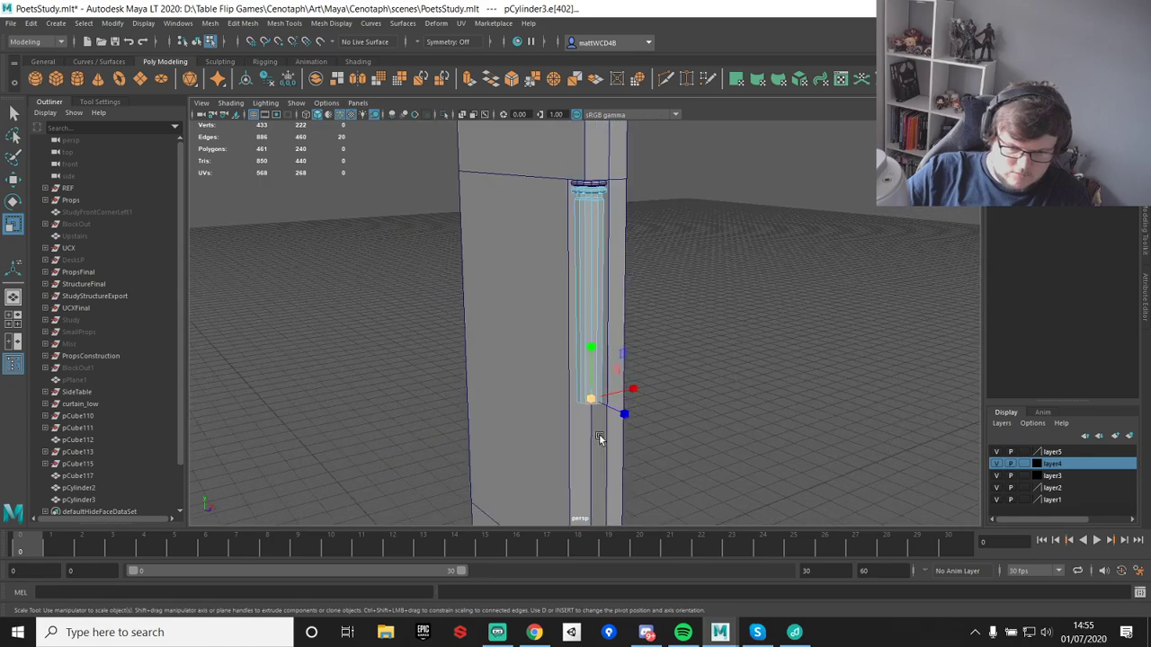
pyautogui.press('r')
pyautogui.moveTo(592, 400); pyautogui.dragTo(599, 401)
# - Scale the edge loop just above the shaft's top outward to about 1.115 to round off the neck
pyautogui.scroll(6, 616, 255)
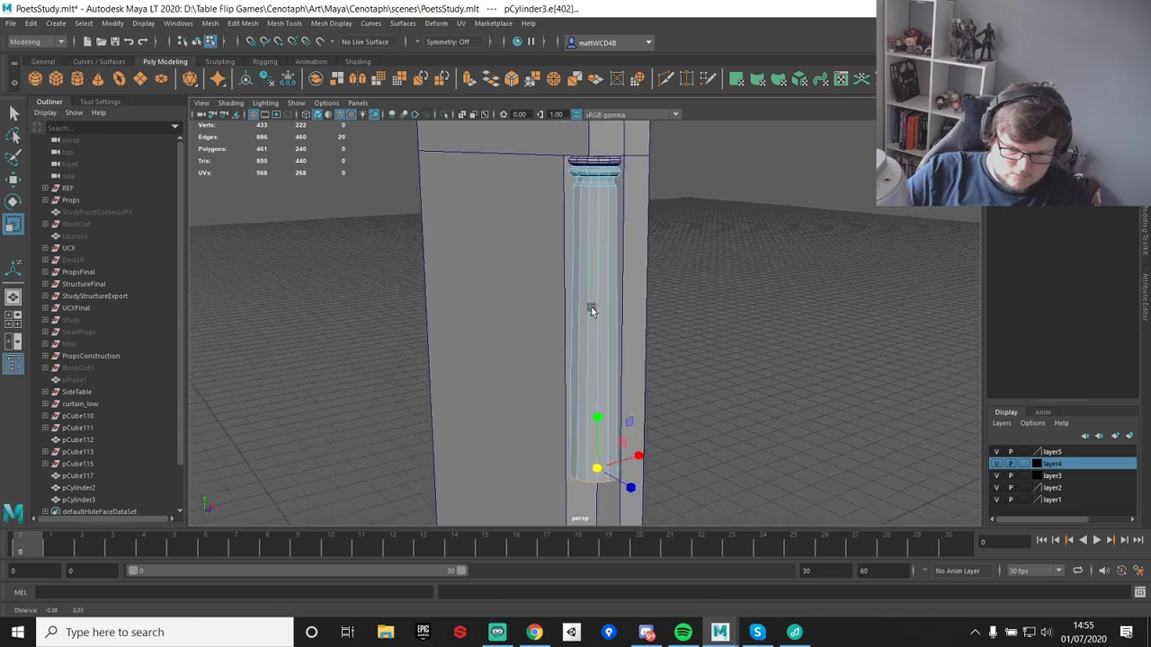
pyautogui.doubleClick(644, 214)
pyautogui.doubleClick(666, 198)
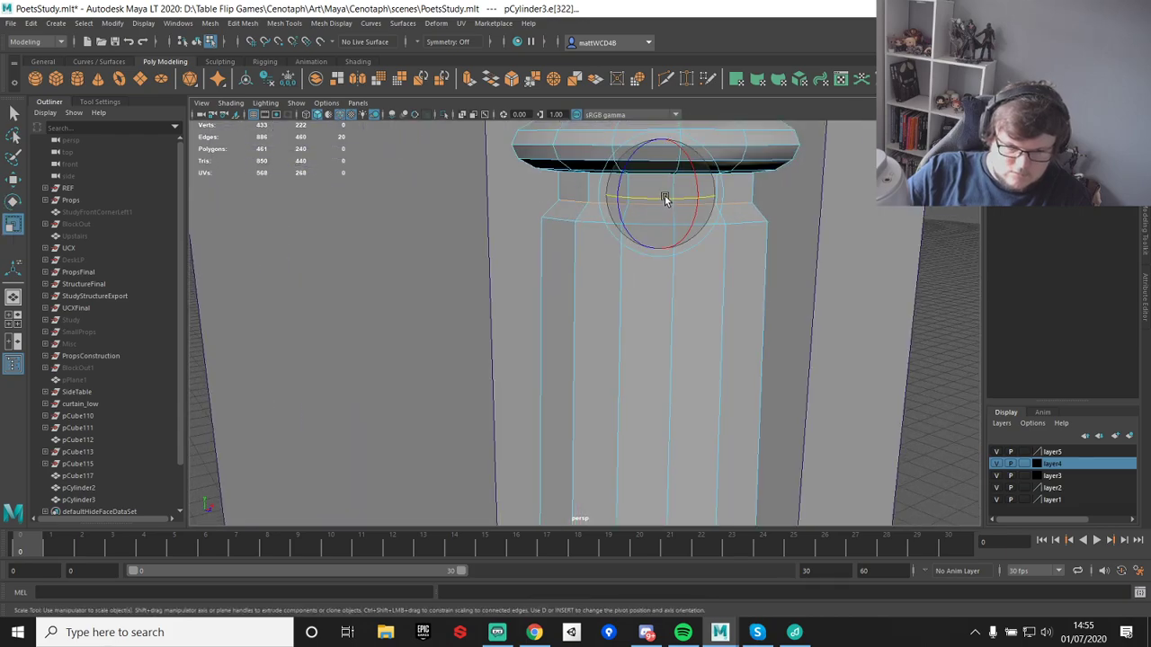
pyautogui.moveTo(660, 198); pyautogui.dragTo(669, 199)
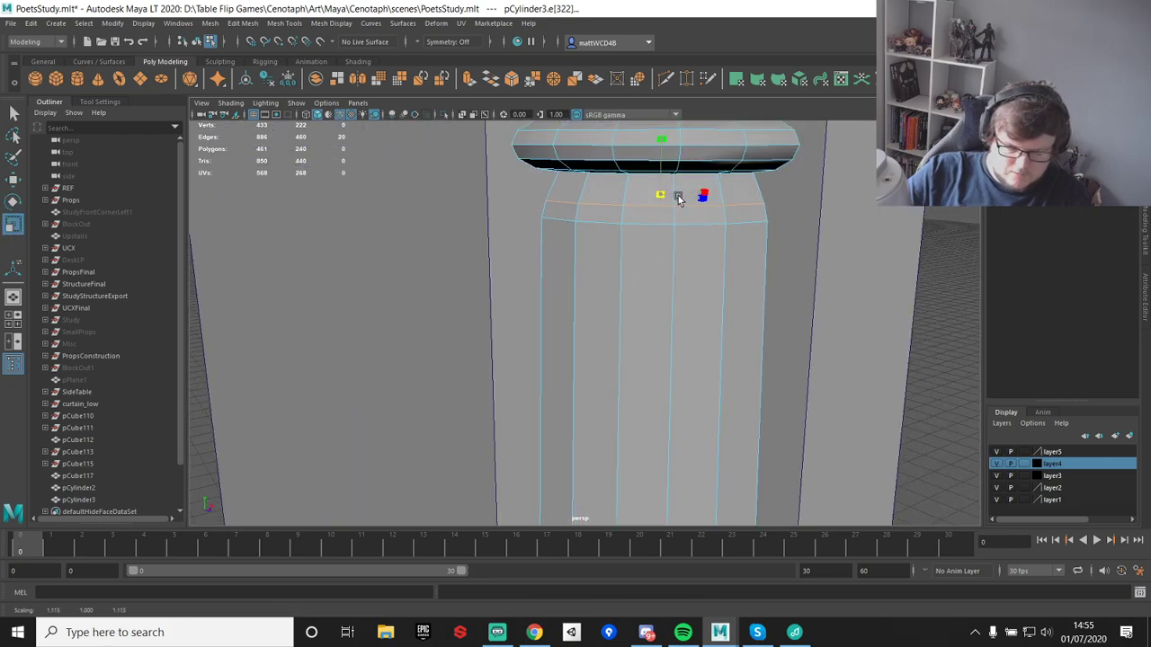
# - Raise the neck's edge loop slightly and scale it in a little to refine the curve
pyautogui.press('w')
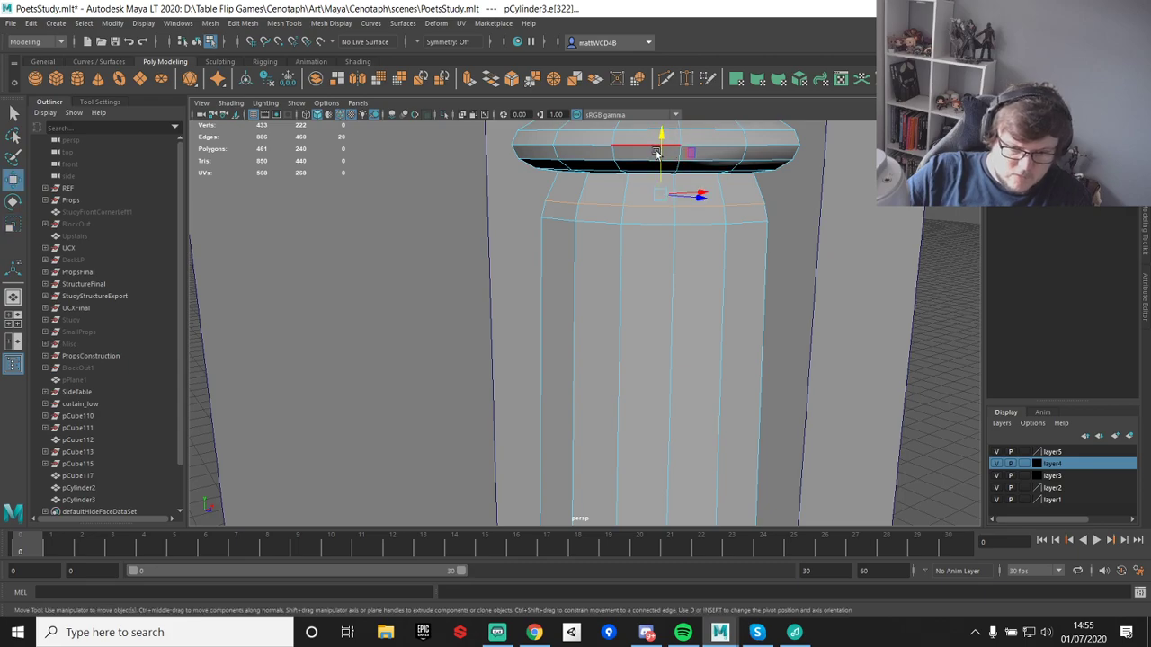
pyautogui.click(660, 139)
pyautogui.hotkey('ctrl', 'z')
pyautogui.moveTo(663, 137); pyautogui.dragTo(663, 130)
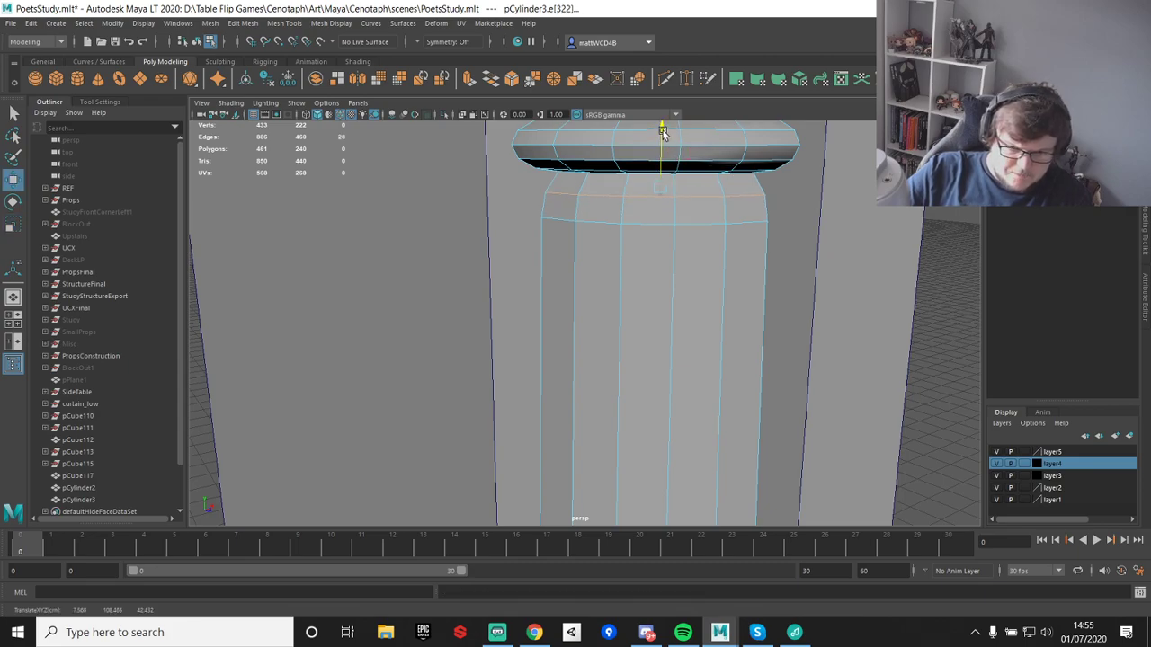
pyautogui.press('r')
pyautogui.moveTo(662, 188); pyautogui.dragTo(658, 191)
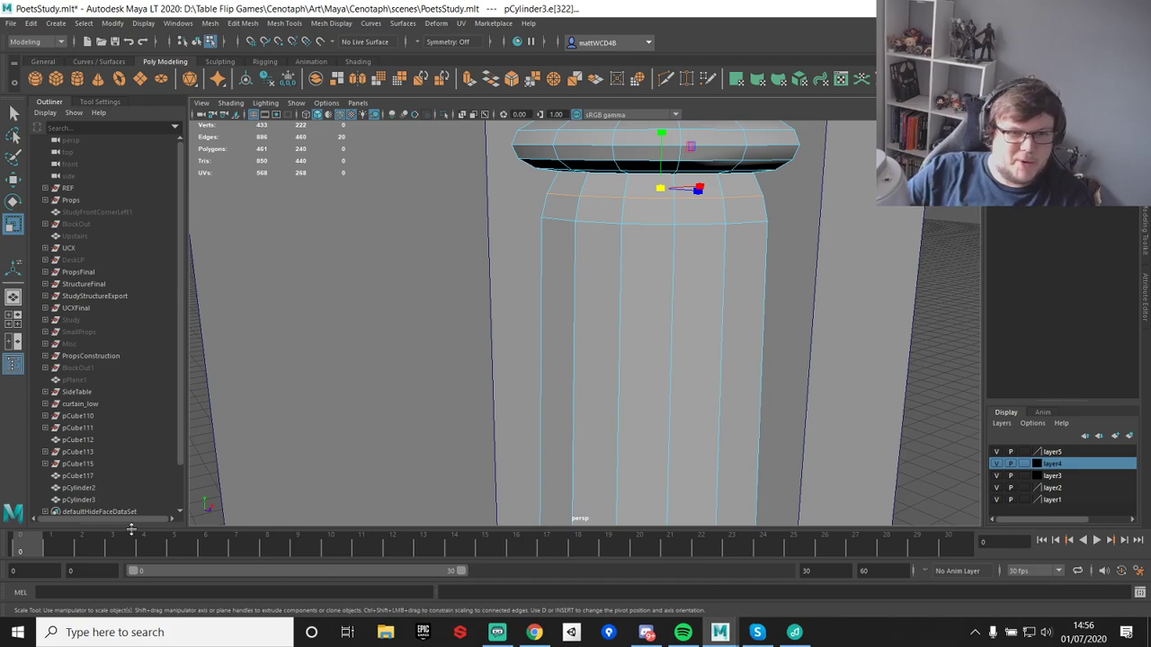
# - Select all the vertical edges around the column shaft and soften them
pyautogui.keyDown('alt'); pyautogui.moveTo(608, 244); pyautogui.dragTo(576, 231); pyautogui.keyUp('alt')
pyautogui.keyDown('alt'); pyautogui.moveTo(577, 231); pyautogui.dragTo(601, 252, button='middle'); pyautogui.keyUp('alt')
pyautogui.scroll(5, 566, 385)
pyautogui.scroll(2, 579, 336)
pyautogui.scroll(1, 579, 336)
pyautogui.moveTo(593, 304); pyautogui.dragTo(595, 268, button='right')
pyautogui.moveTo(398, 318); pyautogui.dragTo(900, 383)
pyautogui.keyDown('shift'); pyautogui.moveTo(509, 314); pyautogui.dragTo(660, 323, button='right'); pyautogui.keyUp('shift')
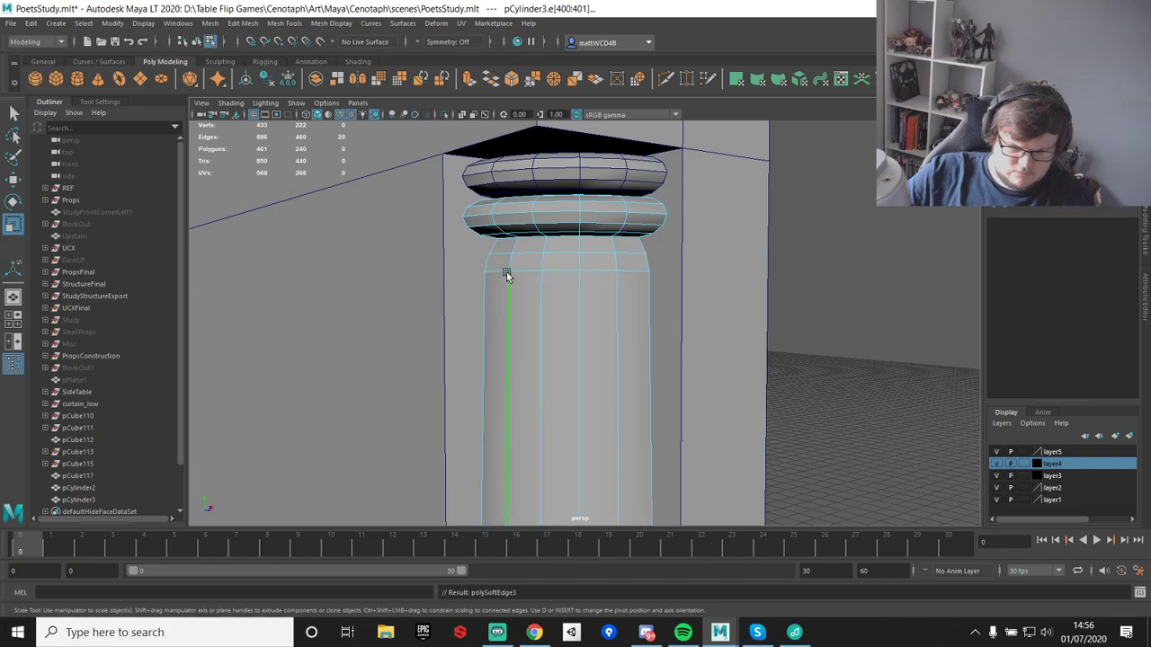
# - Extend the edge selection to every vertical edge loop around the column and lower ring, and soften them
pyautogui.click(540, 314)
pyautogui.moveTo(539, 314)
pyautogui.keyDown('ctrl'); pyautogui.mouseDown(button='right')
pyautogui.moveTo(497, 245)
pyautogui.moveTo(549, 214)
pyautogui.mouseUp(button='right'); pyautogui.keyUp('ctrl')
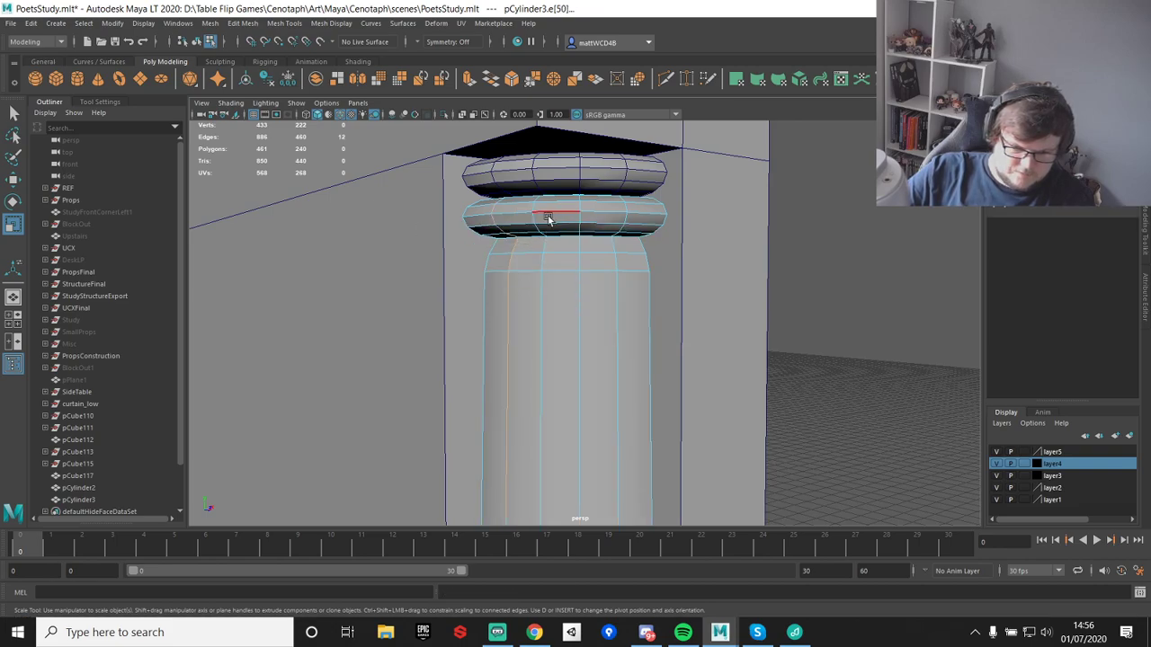
pyautogui.keyDown('ctrl'); pyautogui.moveTo(546, 297); pyautogui.dragTo(540, 326, button='right'); pyautogui.keyUp('ctrl')
pyautogui.moveTo(539, 326)
pyautogui.keyDown('ctrl'); pyautogui.mouseDown(button='right')
pyautogui.moveTo(407, 375)
pyautogui.moveTo(582, 338)
pyautogui.moveTo(621, 302)
pyautogui.mouseUp(button='right'); pyautogui.keyUp('ctrl')
pyautogui.scroll(1, 554, 203)
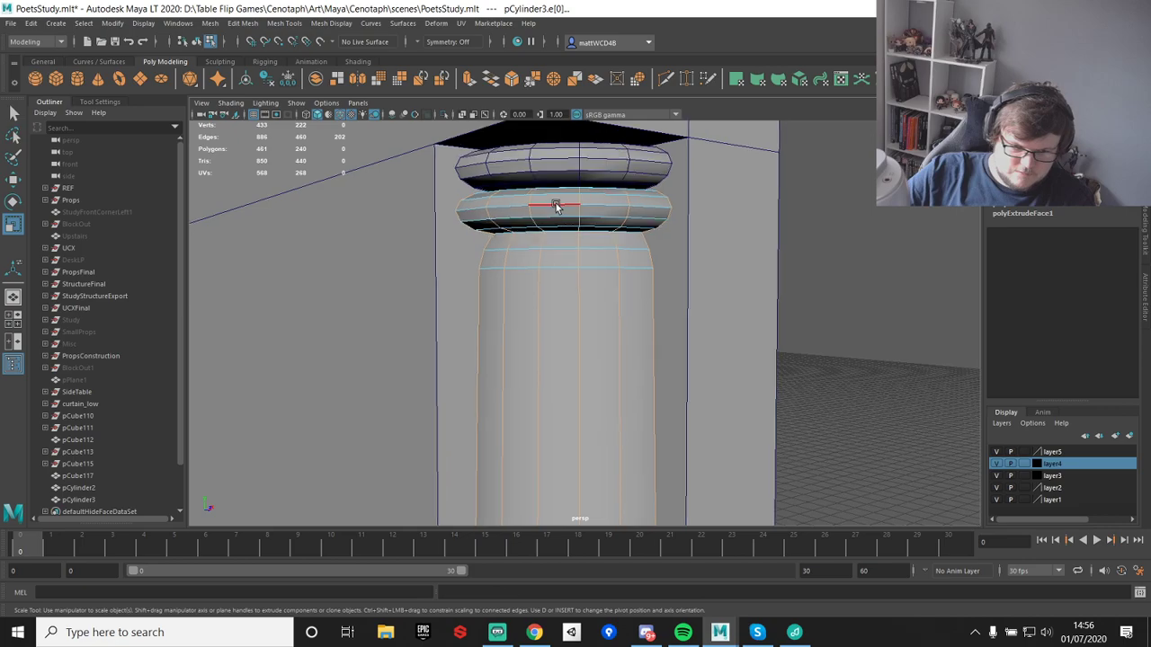
pyautogui.press('g')
# - Soften the upper and lower horizontal edge loops of the lower ring
pyautogui.doubleClick(545, 197)
pyautogui.press('g')
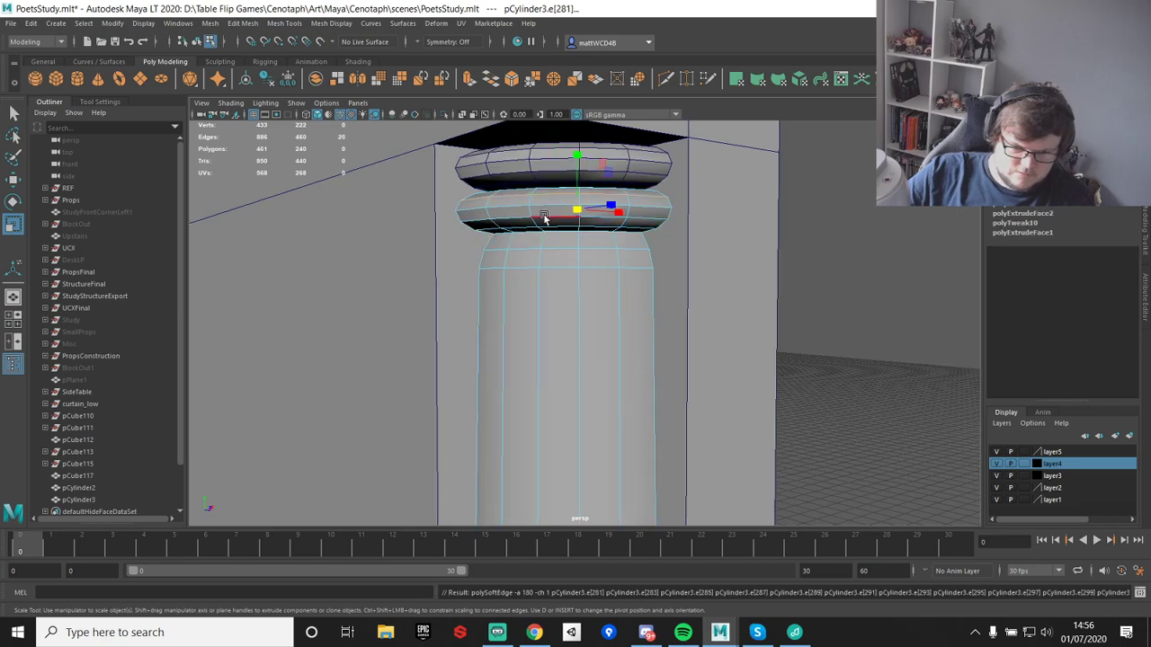
pyautogui.doubleClick(552, 226)
pyautogui.press('g')
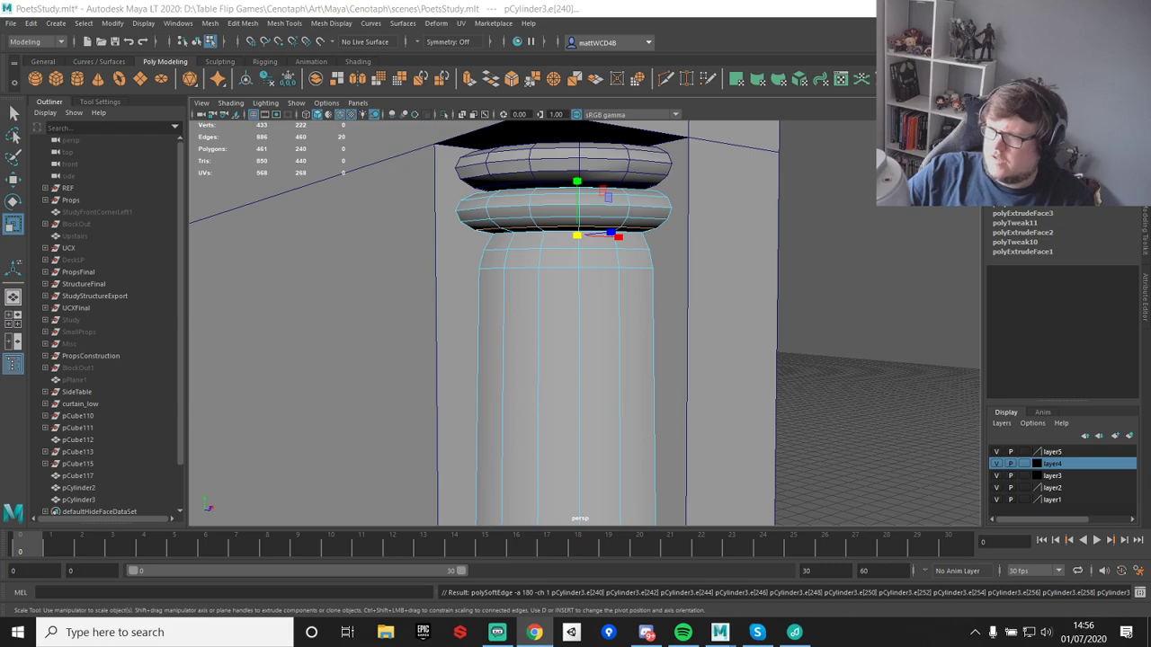
# - Select the upper ring together with the column and isolate both in the viewport
pyautogui.moveTo(545, 280); pyautogui.dragTo(632, 229, button='right')
pyautogui.scroll(-2, 509, 296)
pyautogui.press('w')
pyautogui.scroll(1, 553, 234)
pyautogui.keyDown('shift'); pyautogui.click(546, 177); pyautogui.keyUp('shift')
pyautogui.press('f')
pyautogui.keyDown('alt'); pyautogui.moveTo(611, 194); pyautogui.dragTo(600, 289, button='middle'); pyautogui.keyUp('alt')
pyautogui.click(444, 114)
# - Delete the upper ring's top cap faces
pyautogui.keyDown('alt'); pyautogui.moveTo(570, 159); pyautogui.dragTo(665, 286); pyautogui.keyUp('alt')
pyautogui.scroll(3, 630, 314)
pyautogui.keyDown('alt'); pyautogui.moveTo(574, 348); pyautogui.dragTo(606, 315); pyautogui.keyUp('alt')
pyautogui.scroll(2, 585, 234)
pyautogui.scroll(3, 585, 342)
pyautogui.press('q')
pyautogui.moveTo(567, 305); pyautogui.dragTo(508, 275, button='right')
pyautogui.click(567, 385)
pyautogui.keyDown('shift'); pyautogui.moveTo(614, 350); pyautogui.dragTo(603, 424, button='right'); pyautogui.keyUp('shift')
pyautogui.press('Delete')
pyautogui.keyDown('alt'); pyautogui.moveTo(603, 424); pyautogui.dragTo(563, 349); pyautogui.keyUp('alt')
pyautogui.scroll(-3, 564, 349)
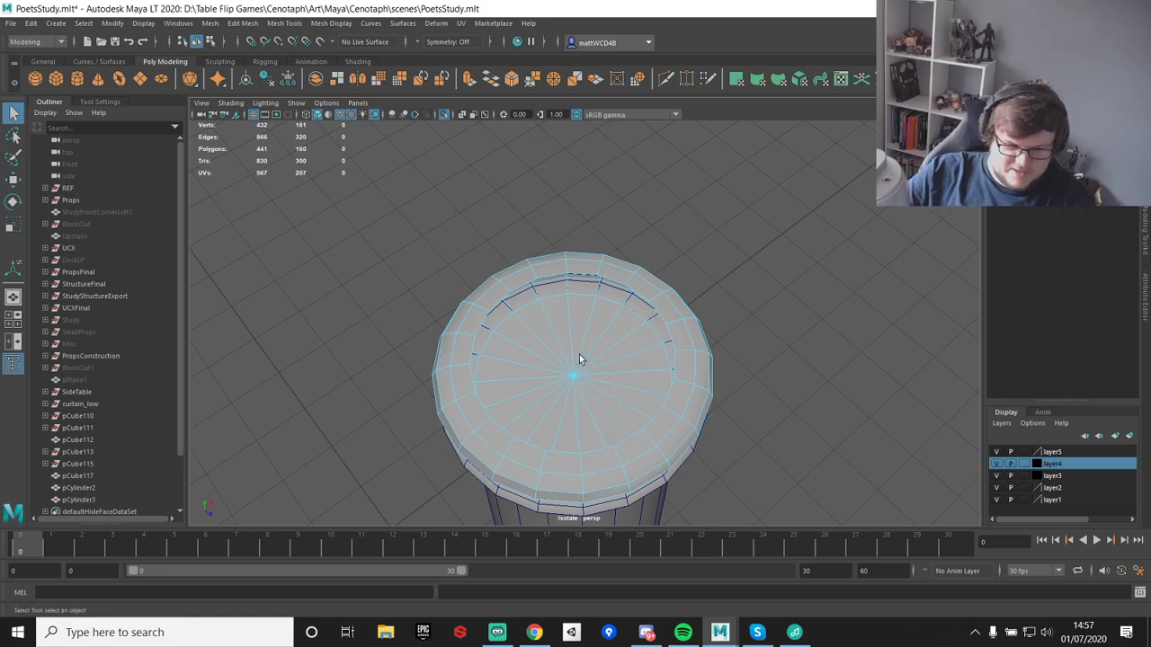
# - Delete the upper ring's bottom cap faces
pyautogui.keyDown('alt'); pyautogui.moveTo(581, 366); pyautogui.dragTo(608, 277, button='middle'); pyautogui.keyUp('alt')
pyautogui.keyDown('alt'); pyautogui.moveTo(609, 278); pyautogui.dragTo(616, 250); pyautogui.keyUp('alt')
pyautogui.moveTo(596, 297); pyautogui.dragTo(631, 331)
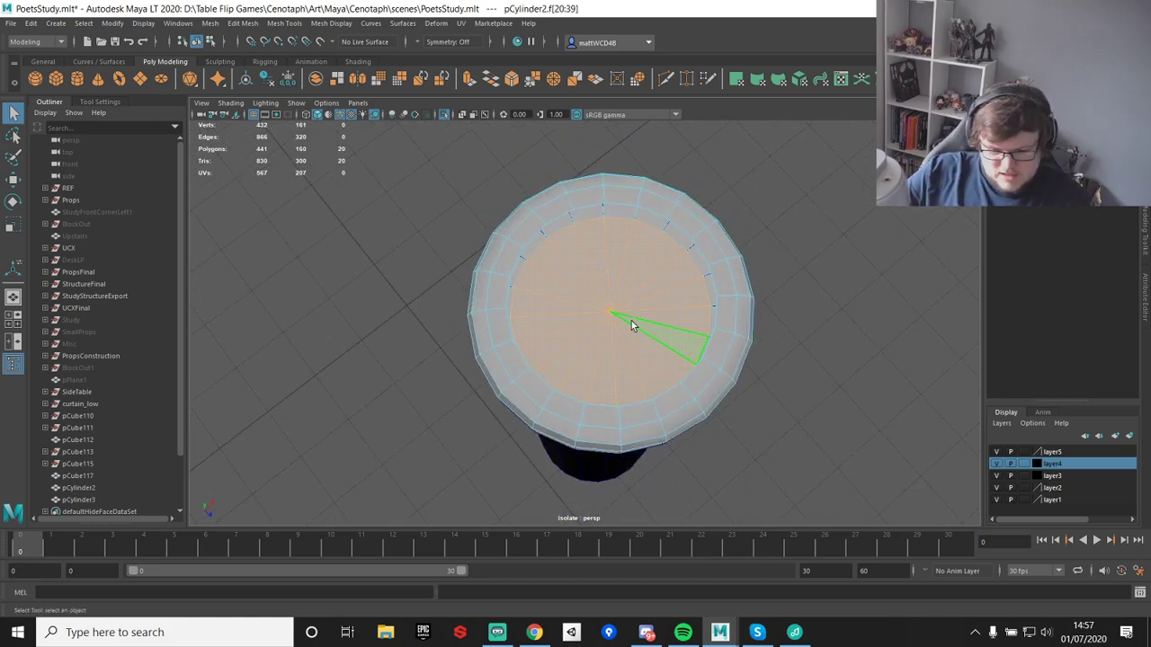
pyautogui.press('Delete')
# - Delete the column's top cap faces and the cap faces at the shaft's lower end
pyautogui.moveTo(609, 314); pyautogui.dragTo(676, 269, button='right')
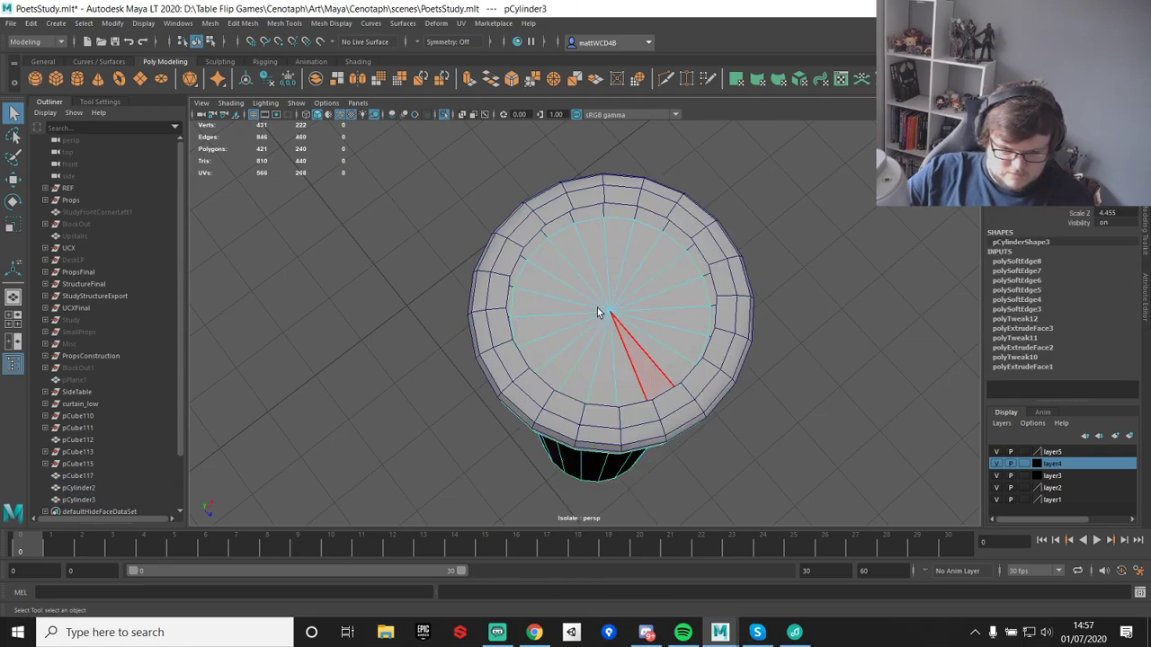
pyautogui.doubleClick(602, 316)
pyautogui.scroll(-4, 658, 320)
pyautogui.keyDown('alt'); pyautogui.moveTo(655, 421); pyautogui.dragTo(361, 341); pyautogui.keyUp('alt')
pyautogui.keyDown('alt'); pyautogui.moveTo(677, 266); pyautogui.dragTo(716, 336); pyautogui.keyUp('alt')
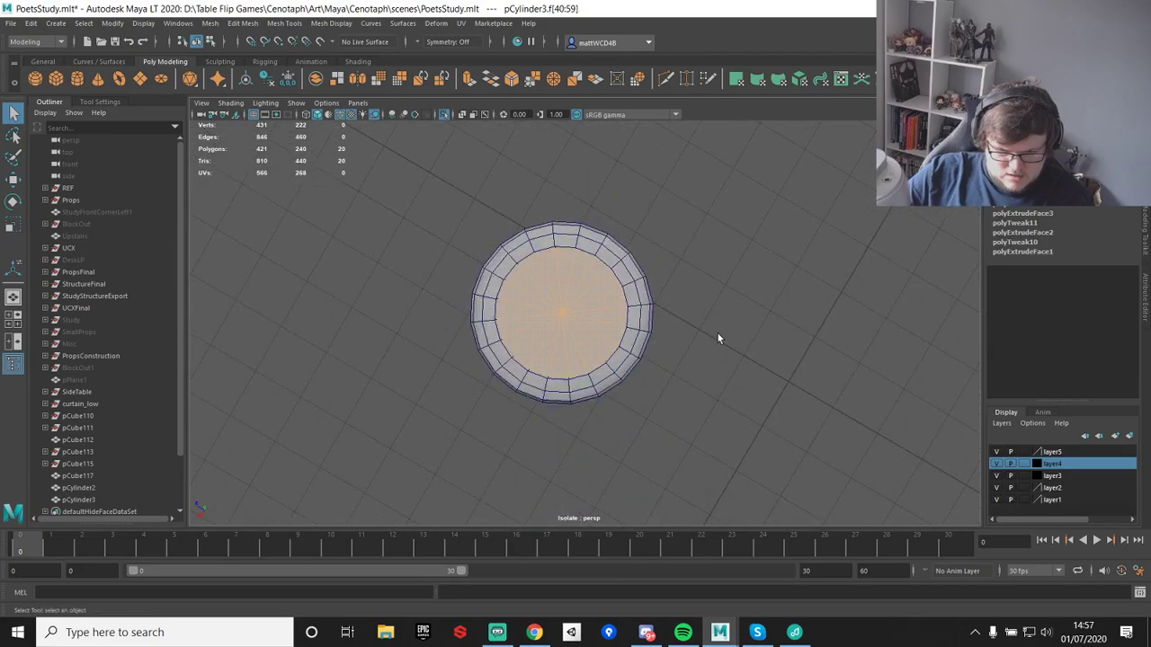
pyautogui.press('Delete')
pyautogui.scroll(3, 531, 319)
pyautogui.doubleClick(596, 319)
pyautogui.press('Delete')
pyautogui.scroll(-3, 611, 378)
pyautogui.keyDown('alt'); pyautogui.moveTo(629, 409); pyautogui.dragTo(618, 327); pyautogui.keyUp('alt')
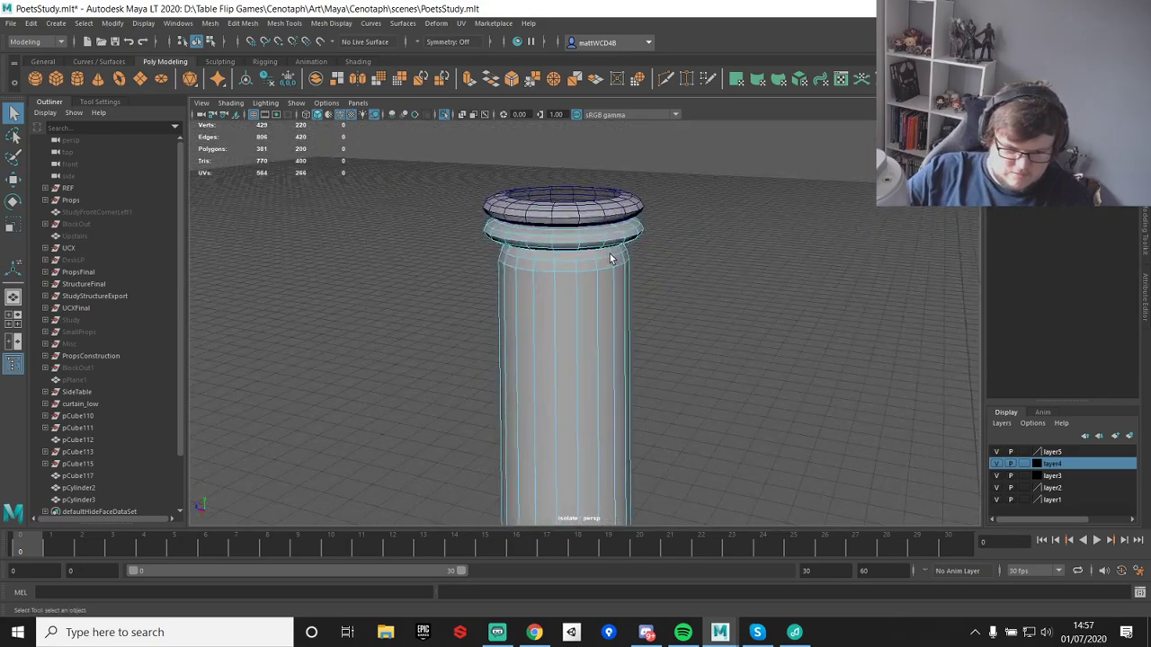
# - Select the upper ring and turn off the wireframe overlay on the shaded models
pyautogui.scroll(2, 618, 327)
pyautogui.click(644, 295)
pyautogui.keyDown('shift'); pyautogui.click(624, 330); pyautogui.keyUp('shift')
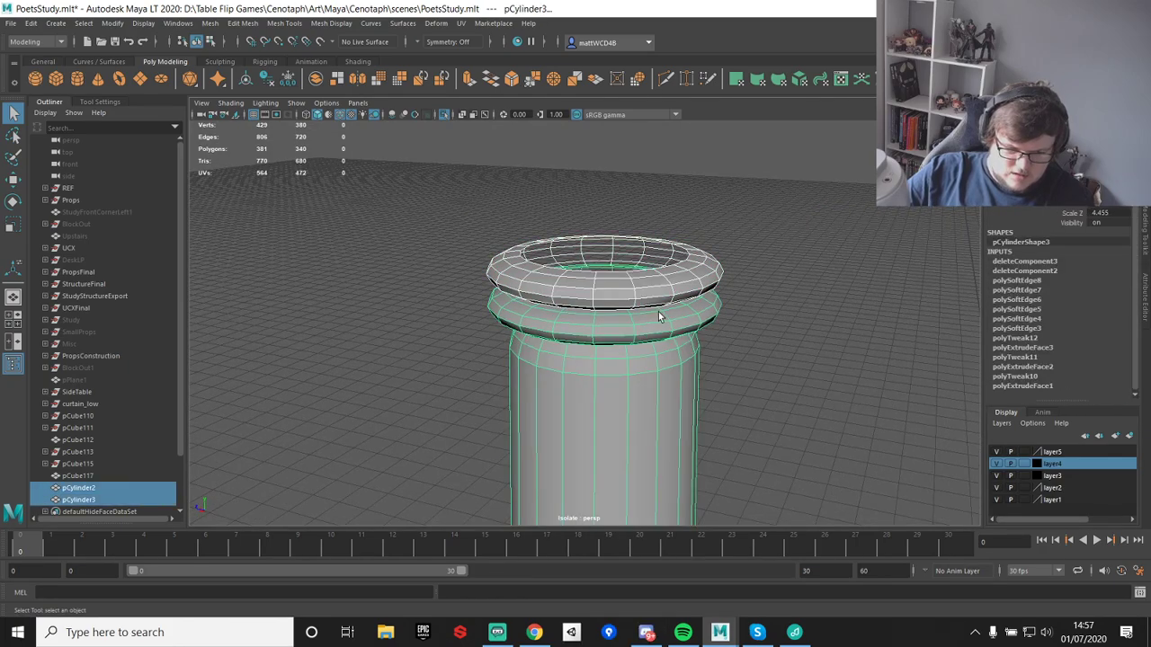
pyautogui.click(682, 270)
pyautogui.click(340, 114)
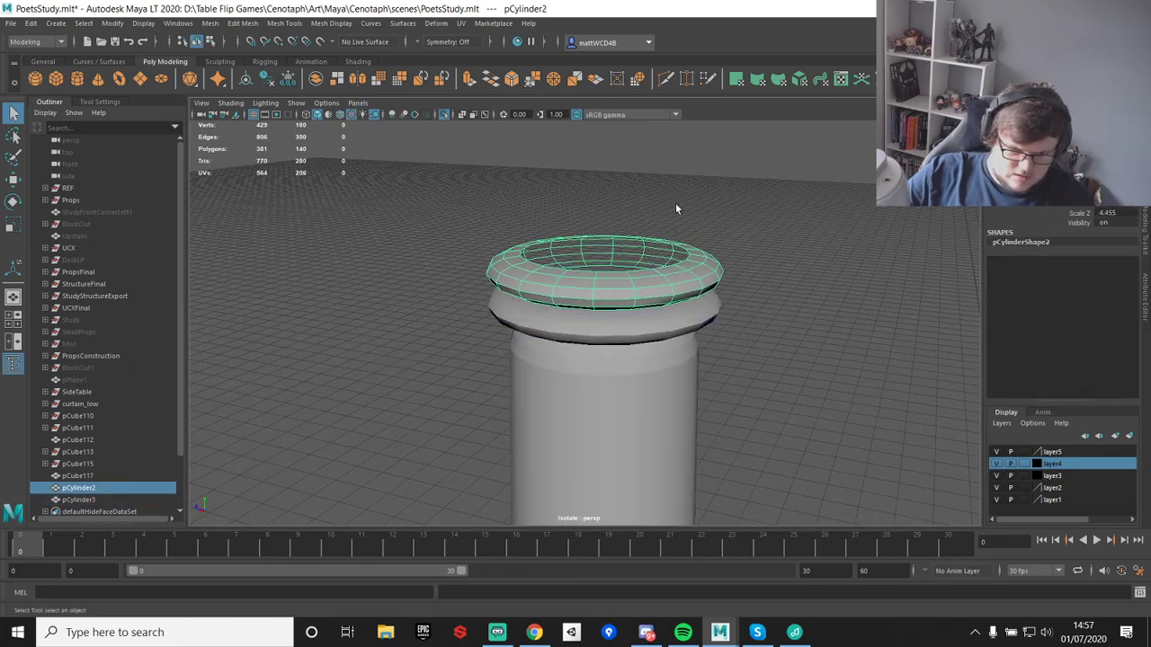
# - Soften two edge loops around the top of the column's upper ring
pyautogui.click(597, 187)
pyautogui.scroll(-3, 687, 308)
pyautogui.scroll(3, 686, 284)
pyautogui.moveTo(687, 307)
pyautogui.keyDown('alt'); pyautogui.mouseDown()
pyautogui.moveTo(690, 262)
pyautogui.moveTo(652, 228)
pyautogui.moveTo(636, 284)
pyautogui.moveTo(617, 295)
pyautogui.moveTo(693, 300)
pyautogui.moveTo(731, 264)
pyautogui.moveTo(663, 293)
pyautogui.mouseUp(); pyautogui.keyUp('alt')
pyautogui.click(637, 284)
pyautogui.press('F8')
pyautogui.moveTo(646, 211); pyautogui.dragTo(655, 159, button='right')
pyautogui.doubleClick(633, 214)
pyautogui.keyDown('shift'); pyautogui.moveTo(724, 167); pyautogui.dragTo(827, 164, button='right'); pyautogui.keyUp('shift')
pyautogui.doubleClick(641, 200)
pyautogui.press('g')
pyautogui.keyDown('alt'); pyautogui.moveTo(648, 223); pyautogui.dragTo(678, 243); pyautogui.keyUp('alt')
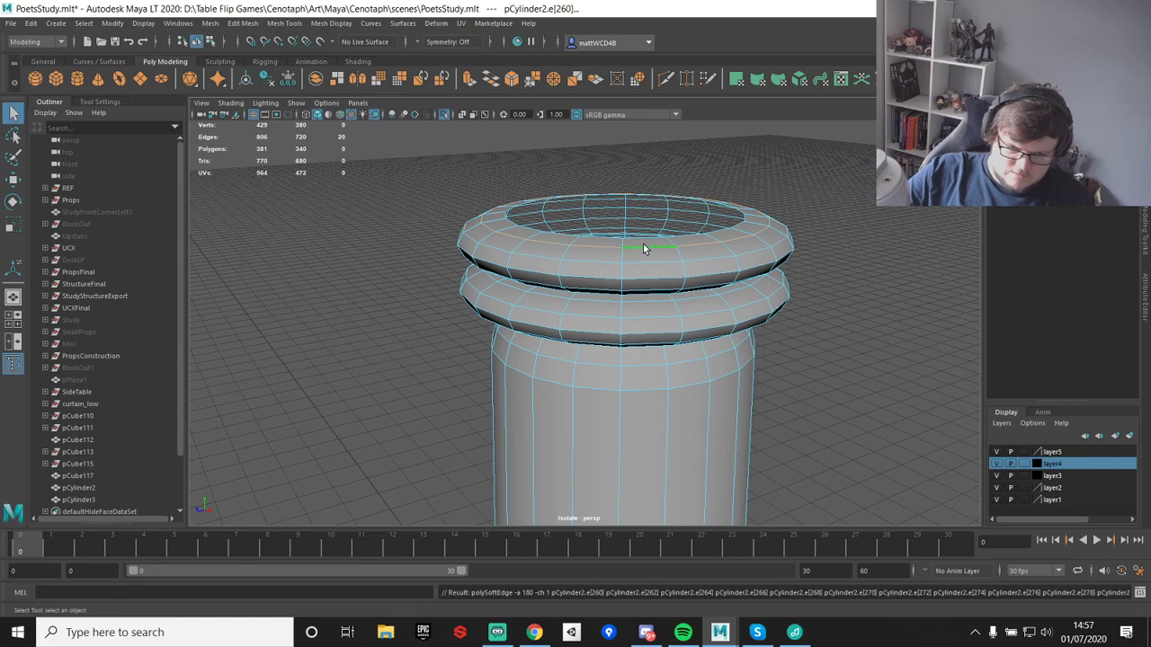
# - Combine the rings and the shaft of the column into a single mesh
pyautogui.click(656, 281)
pyautogui.keyDown('alt'); pyautogui.moveTo(656, 281); pyautogui.dragTo(747, 198); pyautogui.keyUp('alt')
pyautogui.click(687, 296)
pyautogui.moveTo(681, 291); pyautogui.dragTo(699, 524, button='right')
pyautogui.keyDown('shift'); pyautogui.click(717, 334); pyautogui.keyUp('shift')
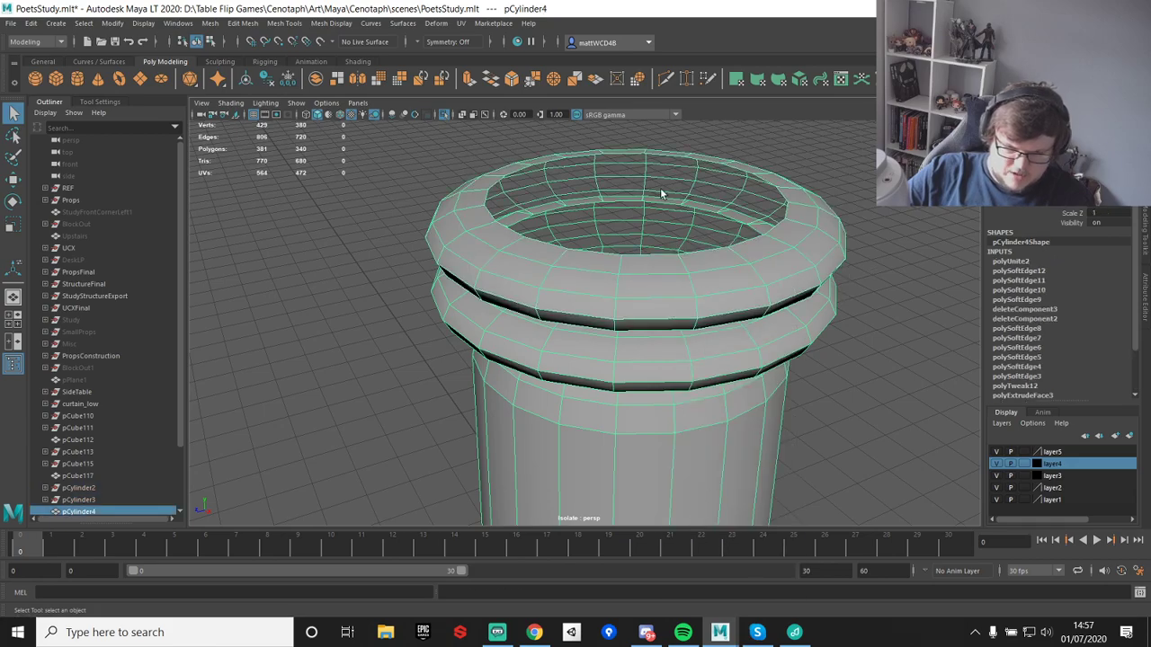
# - Merge the coincident vertices of the combined column mesh and return to object selection
pyautogui.keyDown('alt'); pyautogui.moveTo(629, 148); pyautogui.dragTo(641, 229); pyautogui.keyUp('alt')
pyautogui.moveTo(639, 153); pyautogui.dragTo(548, 140, button='right')
pyautogui.scroll(-5, 486, 184)
pyautogui.moveTo(439, 205); pyautogui.dragTo(776, 449)
pyautogui.keyDown('shift'); pyautogui.moveTo(778, 415); pyautogui.dragTo(850, 303, button='right'); pyautogui.keyUp('shift')
pyautogui.scroll(3, 620, 261)
pyautogui.press('F8')
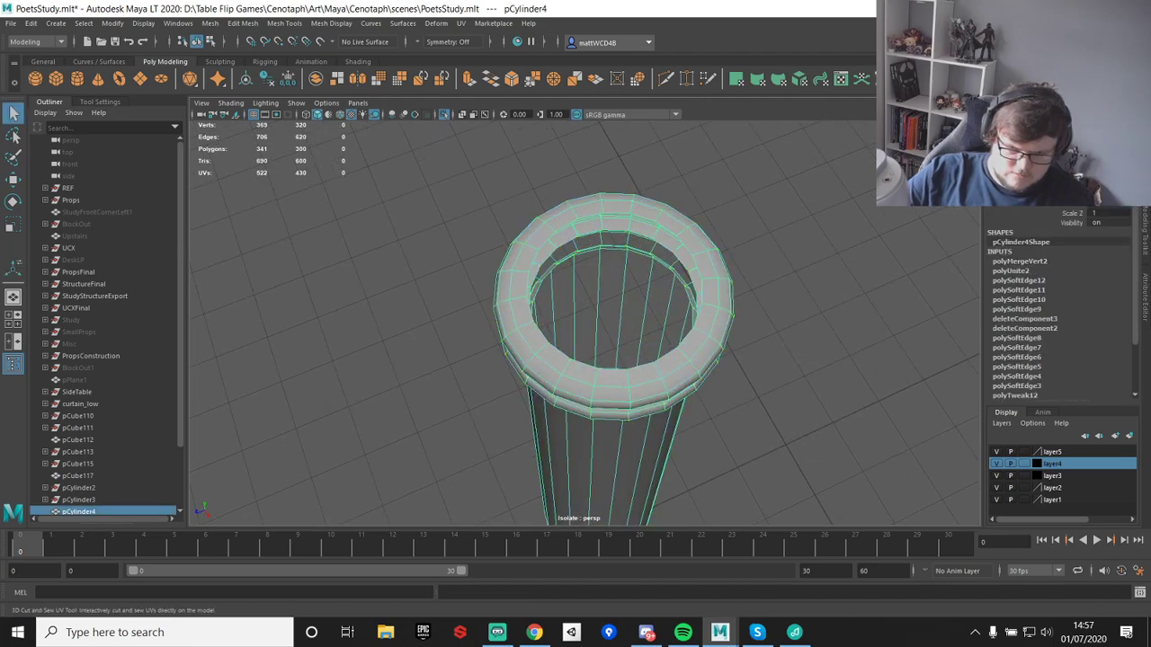
# - Leave isolation so the column is shown together with the side panel and base
pyautogui.click(447, 115)
pyautogui.keyDown('alt'); pyautogui.moveTo(524, 176); pyautogui.dragTo(689, 224); pyautogui.keyUp('alt')
pyautogui.keyDown('alt'); pyautogui.moveTo(689, 224); pyautogui.dragTo(540, 242, button='right'); pyautogui.keyUp('alt')
pyautogui.keyDown('alt'); pyautogui.moveTo(540, 241); pyautogui.dragTo(692, 296); pyautogui.keyUp('alt')
pyautogui.keyDown('alt'); pyautogui.moveTo(692, 293); pyautogui.dragTo(695, 123, button='middle'); pyautogui.keyUp('alt')
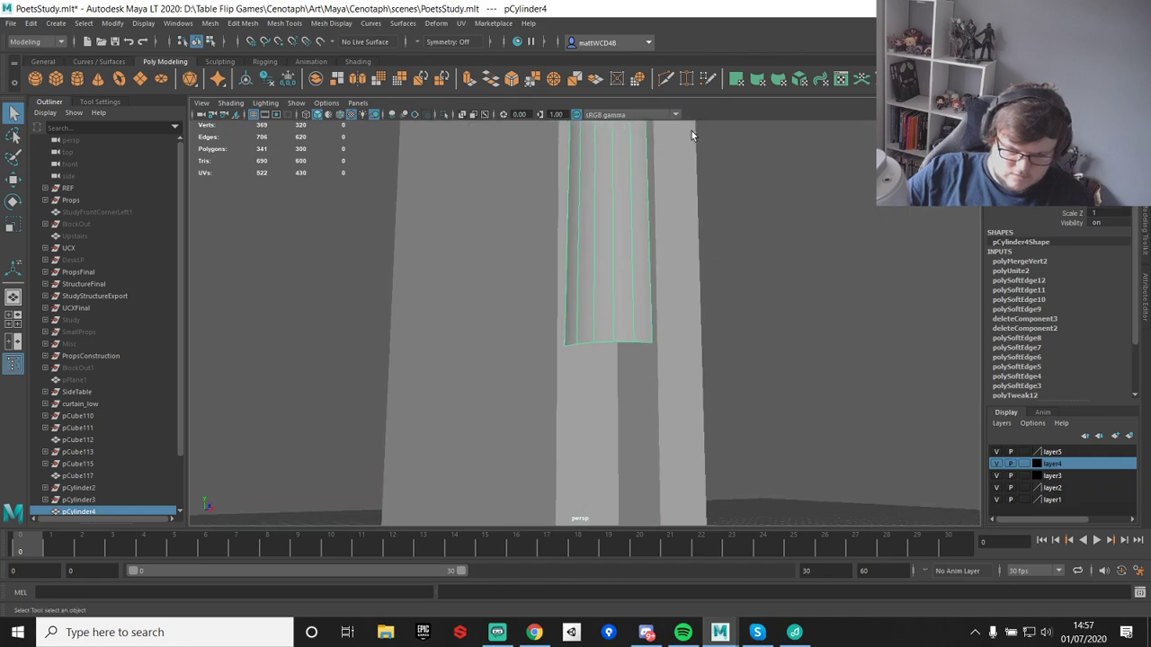
# - Snap the column's pivot to a vertex at the shaft's open lower end
pyautogui.scroll(-2, 680, 201)
pyautogui.press('w')
pyautogui.scroll(-4, 680, 201)
pyautogui.keyDown('alt'); pyautogui.moveTo(680, 201); pyautogui.dragTo(649, 200); pyautogui.keyUp('alt')
pyautogui.press('d')
pyautogui.press('v')
pyautogui.moveTo(596, 242); pyautogui.dragTo(593, 307)
# - Duplicate the column half and mirror the copy downward with a Y scale of -1
pyautogui.keyDown('alt'); pyautogui.moveTo(620, 209); pyautogui.dragTo(642, 249); pyautogui.keyUp('alt')
pyautogui.hotkey('ctrl', 'd')
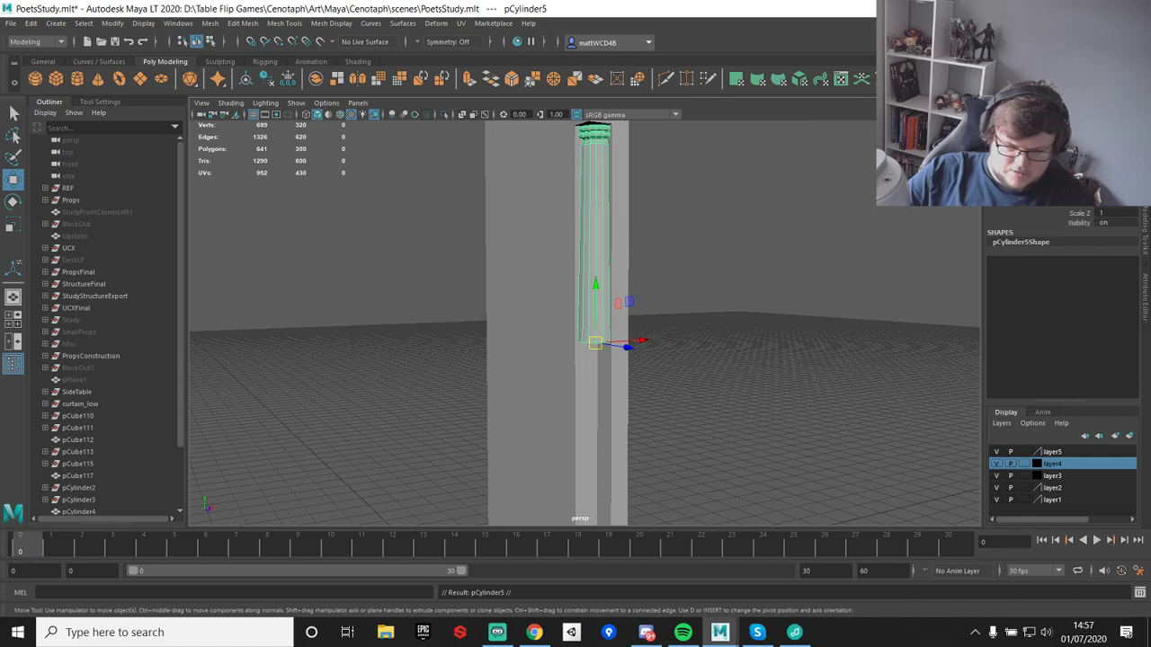
pyautogui.write('-1')
pyautogui.press('Return')
pyautogui.click(783, 284)
pyautogui.scroll(-5, 784, 285)
pyautogui.keyDown('alt'); pyautogui.moveTo(785, 287); pyautogui.dragTo(766, 326); pyautogui.keyUp('alt')
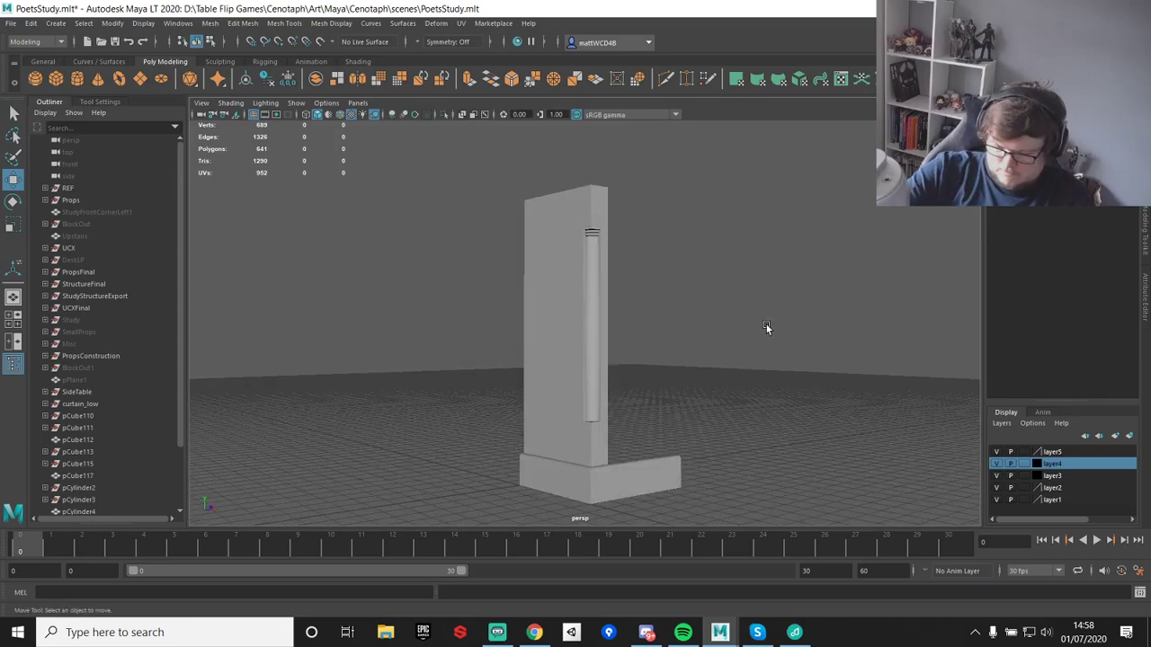
pyautogui.scroll(3, 719, 337)
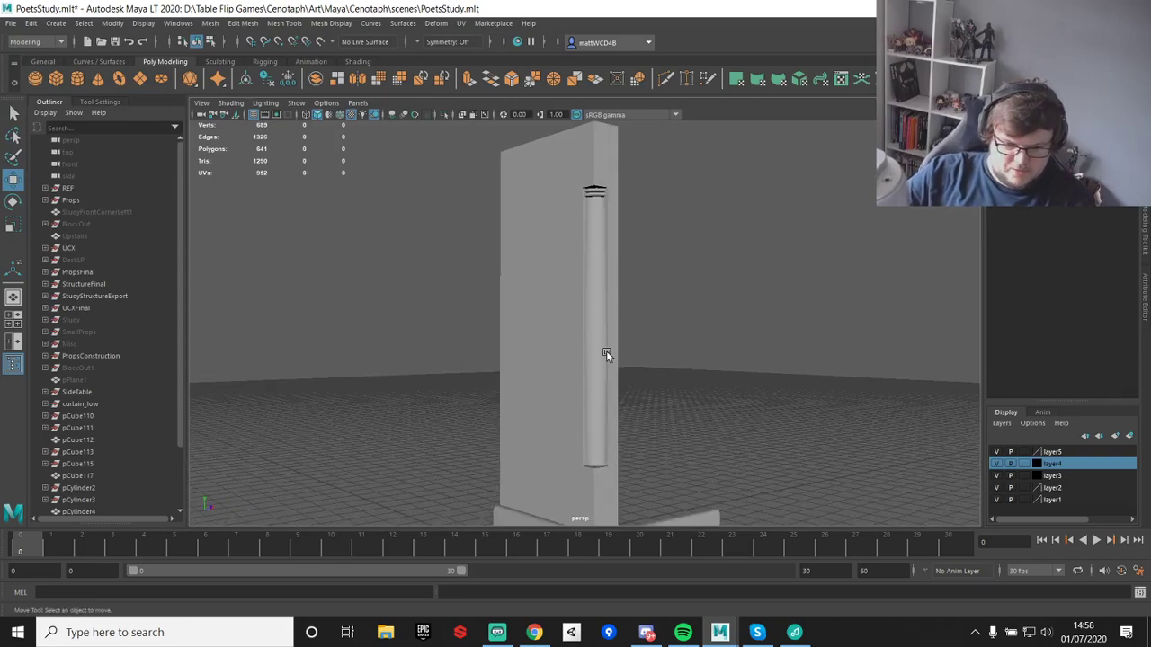
# - Combine both column halves into one mesh, delete its history and freeze its transformations
pyautogui.click(582, 386)
pyautogui.click(601, 275)
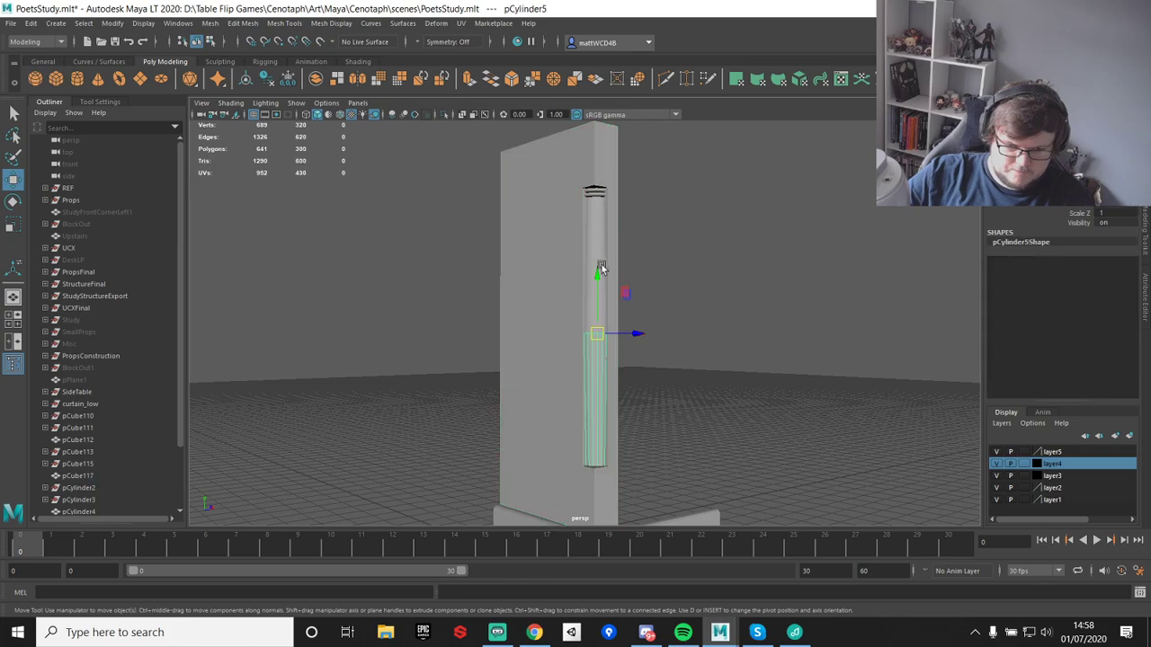
pyautogui.click(596, 234)
pyautogui.keyDown('shift'); pyautogui.rightClick(595, 220); pyautogui.keyUp('shift')
pyautogui.moveTo(595, 220); pyautogui.dragTo(575, 470, button='right')
pyautogui.scroll(3, 662, 307)
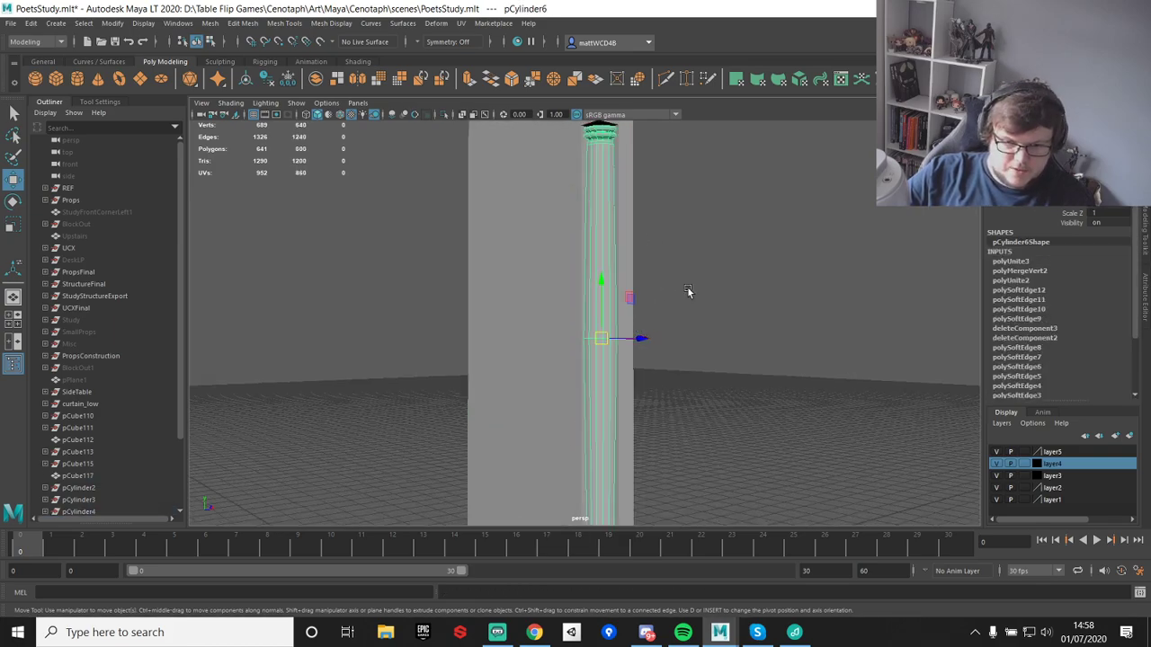
pyautogui.click(903, 80)
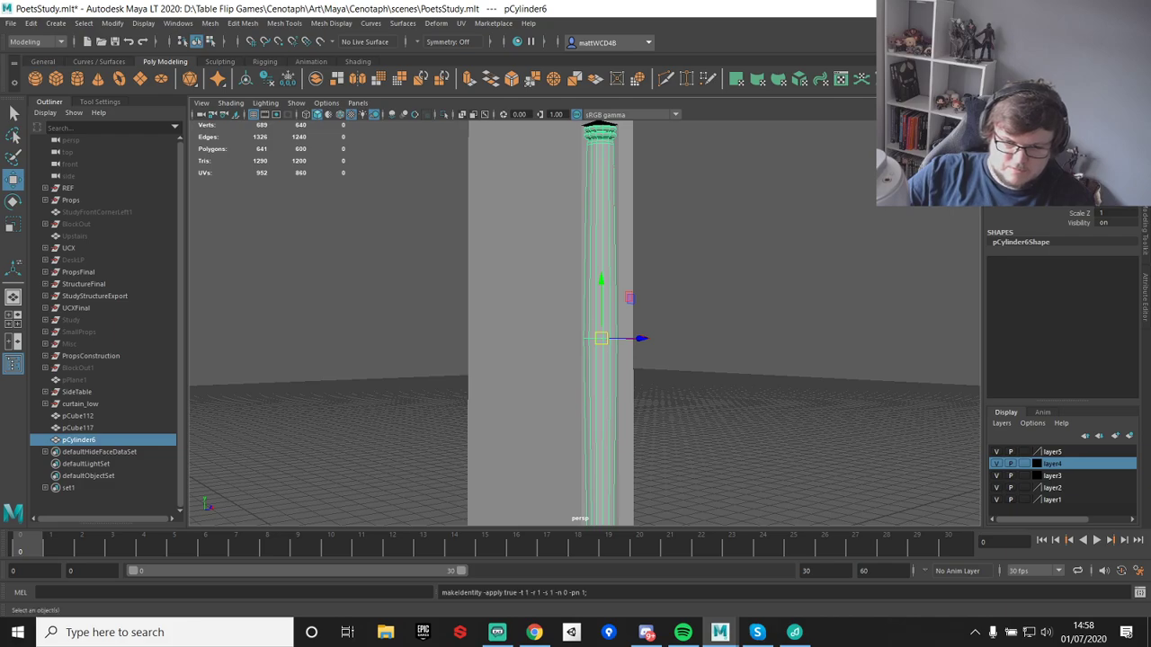
# - Merge the duplicate vertices along the column's middle seam with a 0.01 distance threshold
pyautogui.click(760, 277)
pyautogui.scroll(-1, 711, 310)
pyautogui.keyDown('alt'); pyautogui.moveTo(658, 349); pyautogui.dragTo(666, 267, button='middle'); pyautogui.keyUp('alt')
pyautogui.click(612, 236)
pyautogui.moveTo(613, 237); pyautogui.dragTo(548, 238, button='right')
pyautogui.scroll(-4, 539, 235)
pyautogui.moveTo(510, 224); pyautogui.dragTo(732, 321)
pyautogui.keyDown('shift'); pyautogui.moveTo(770, 310); pyautogui.dragTo(817, 220, button='right'); pyautogui.keyUp('shift')
pyautogui.scroll(5, 612, 295)
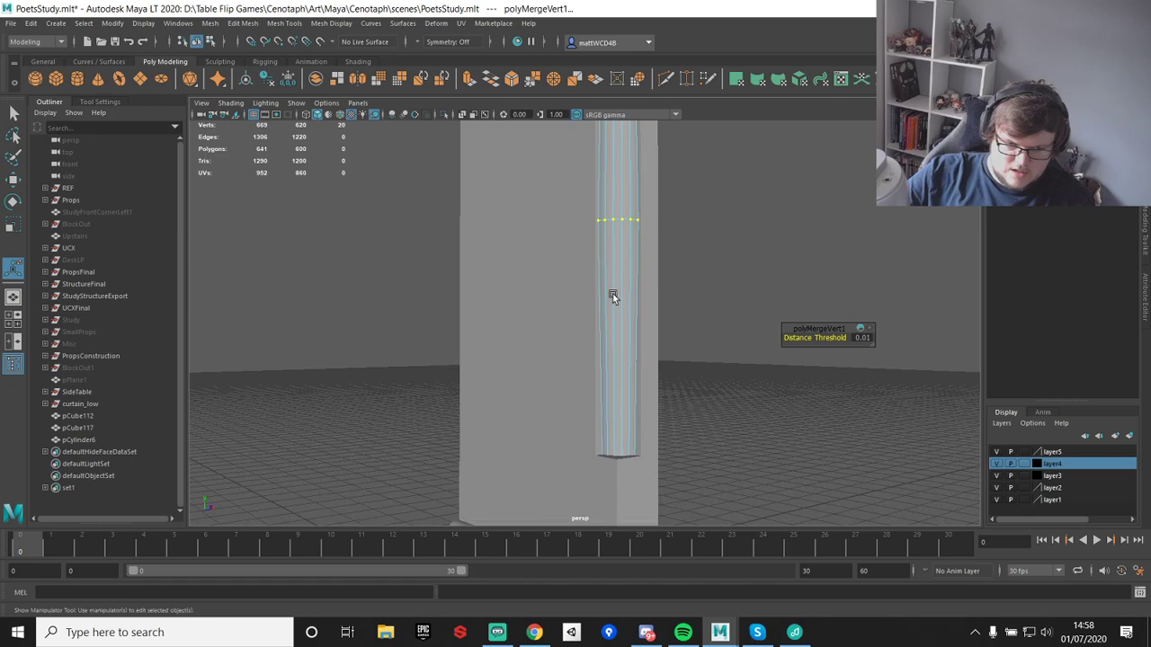
# - Scale the ring of vertices at the column's middle seam slightly inward
pyautogui.scroll(3, 612, 297)
pyautogui.scroll(-1, 657, 158)
pyautogui.press('w')
pyautogui.moveTo(628, 232); pyautogui.dragTo(620, 232)
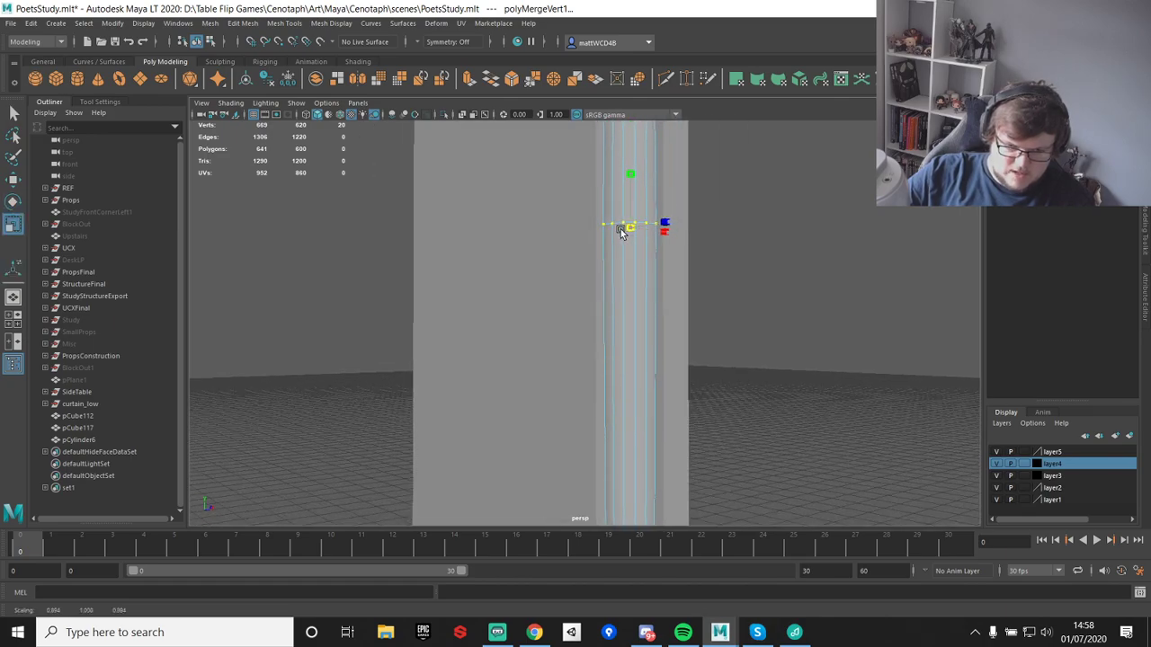
pyautogui.scroll(-3, 698, 225)
pyautogui.click(778, 233)
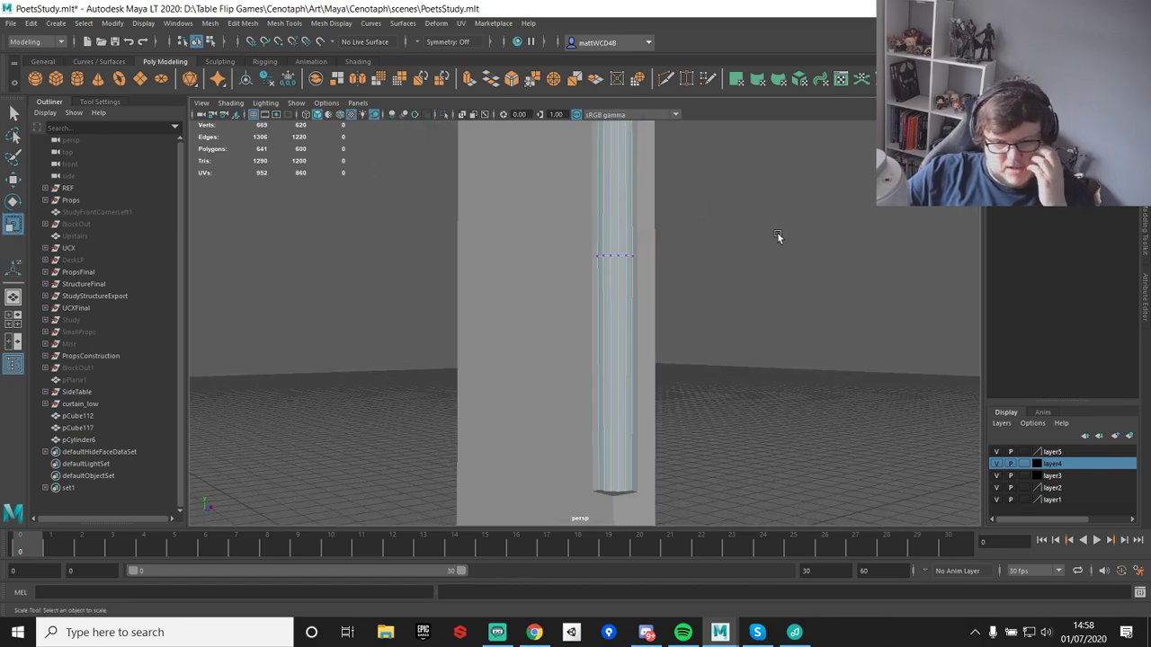
# - Select the vertices of the column's lower rings, adjust them slightly and clear the selection
pyautogui.scroll(-1, 616, 307)
pyautogui.moveTo(577, 490); pyautogui.dragTo(644, 328)
pyautogui.press('w')
pyautogui.moveTo(617, 408); pyautogui.dragTo(604, 392)
pyautogui.press('q')
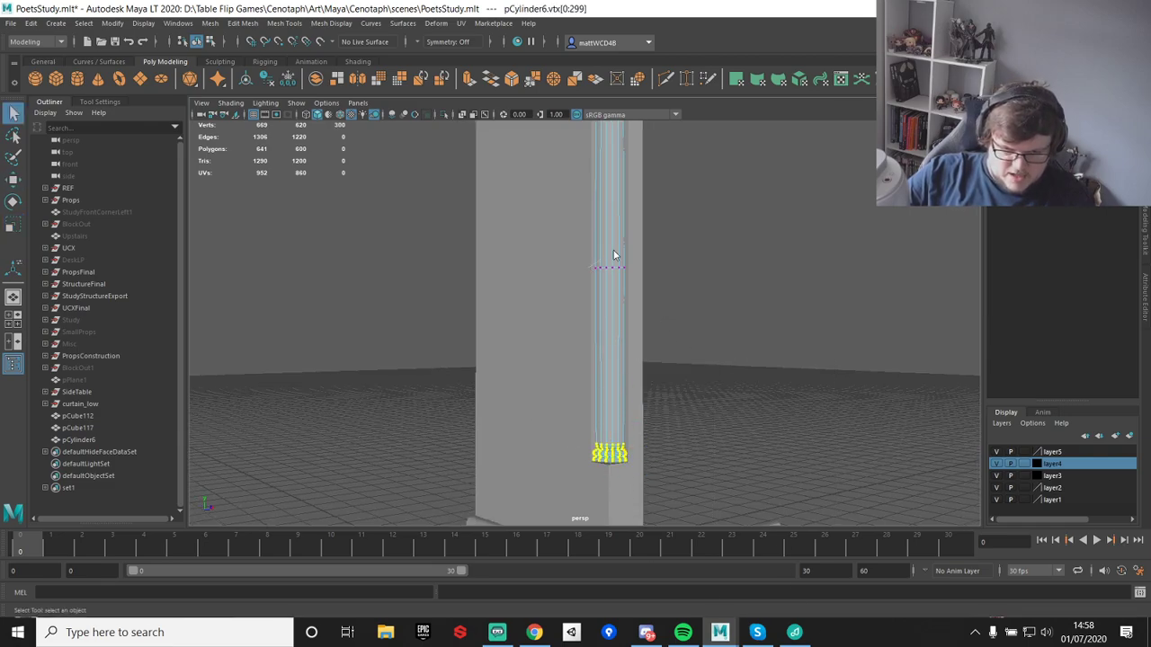
pyautogui.click(702, 237)
# - Insert an edge loop across the side panel's top near the column and snap it in line with the notch's inner edge
pyautogui.keyDown('alt'); pyautogui.moveTo(704, 241); pyautogui.dragTo(612, 336); pyautogui.keyUp('alt')
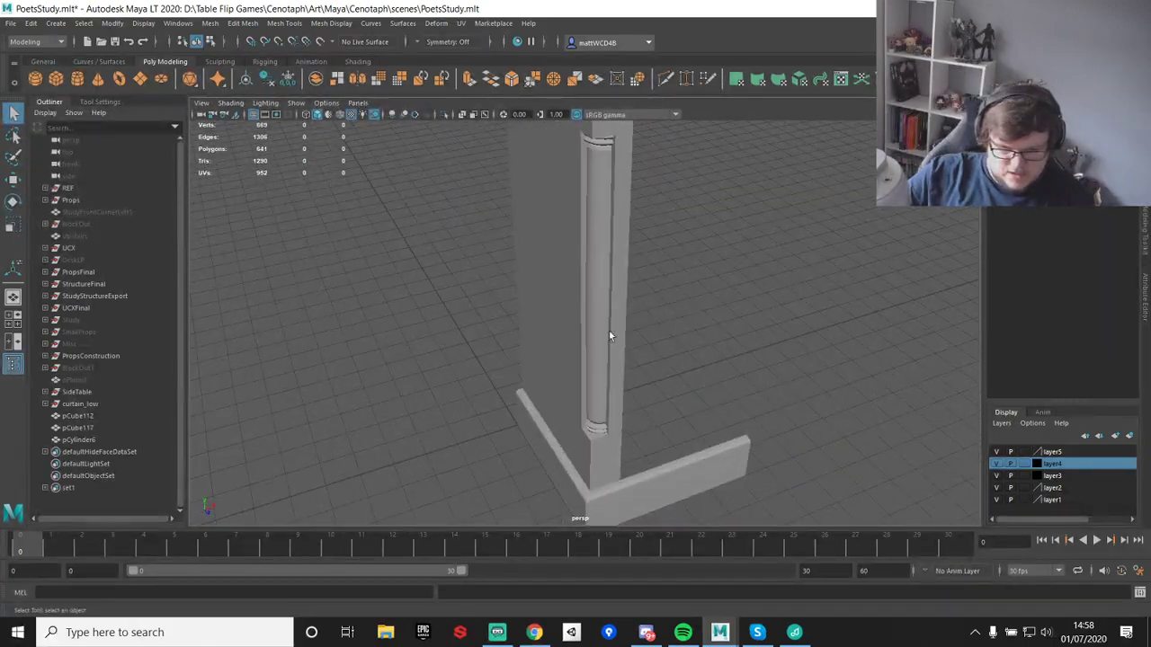
pyautogui.click(602, 236)
pyautogui.press('f')
pyautogui.keyDown('alt'); pyautogui.moveTo(602, 236); pyautogui.dragTo(533, 158); pyautogui.keyUp('alt')
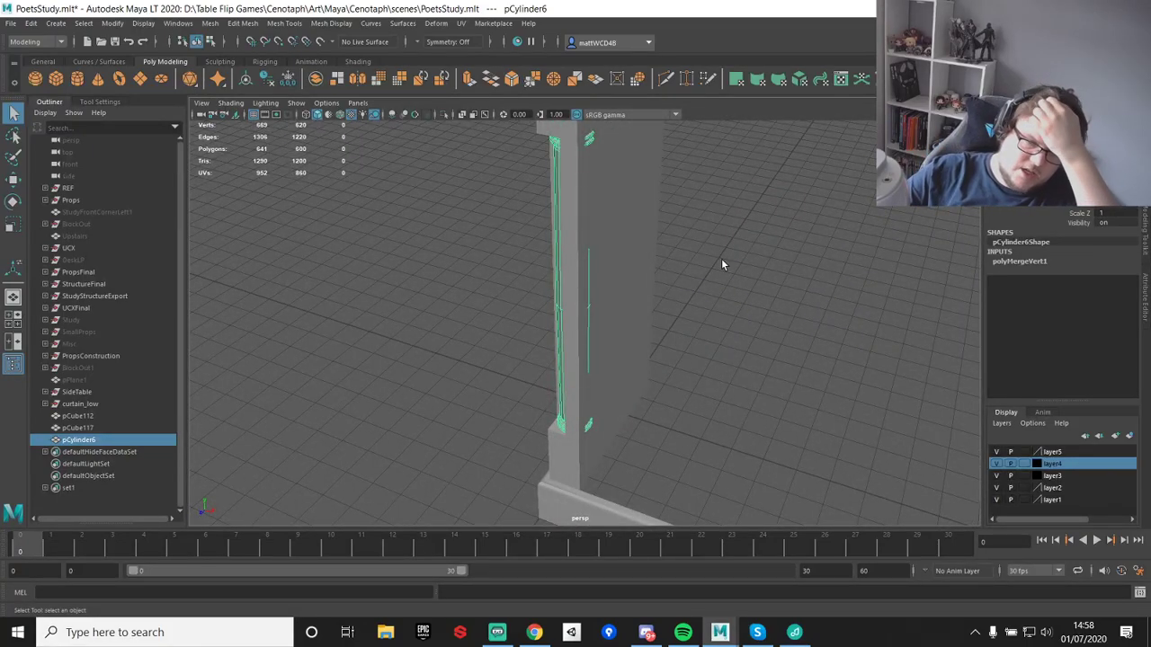
pyautogui.keyDown('alt'); pyautogui.moveTo(721, 260); pyautogui.dragTo(546, 193); pyautogui.keyUp('alt')
pyautogui.click(547, 194)
pyautogui.keyDown('alt'); pyautogui.moveTo(627, 260); pyautogui.dragTo(558, 300); pyautogui.keyUp('alt')
pyautogui.keyDown('shift'); pyautogui.moveTo(558, 298); pyautogui.dragTo(485, 312, button='right'); pyautogui.keyUp('shift')
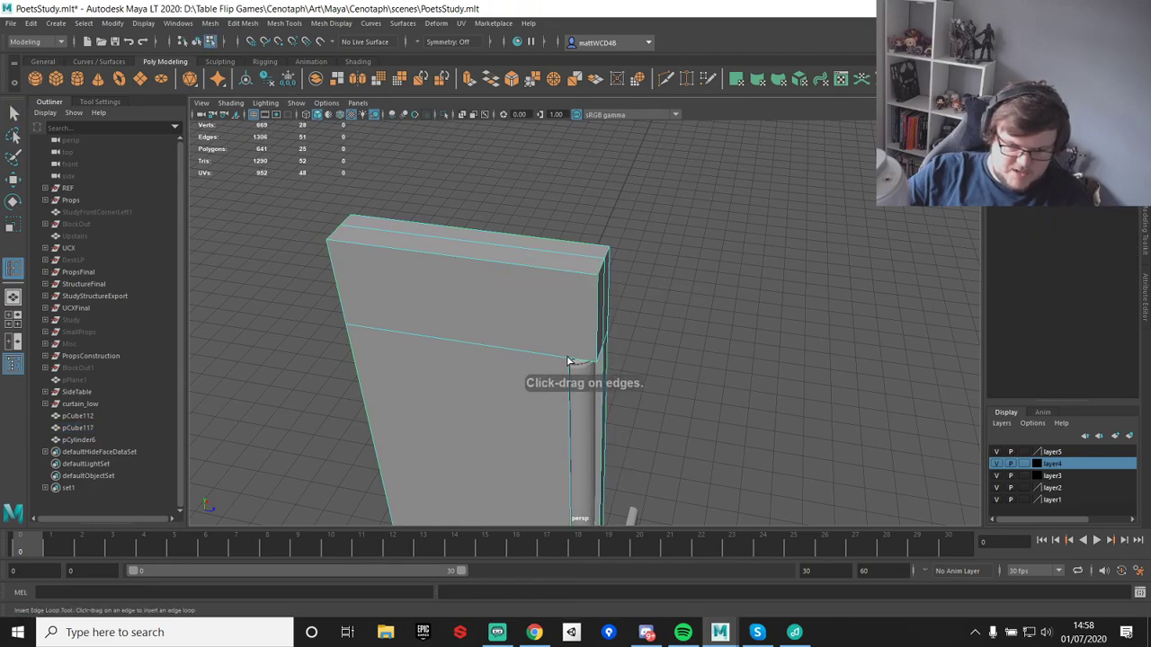
pyautogui.click(569, 277)
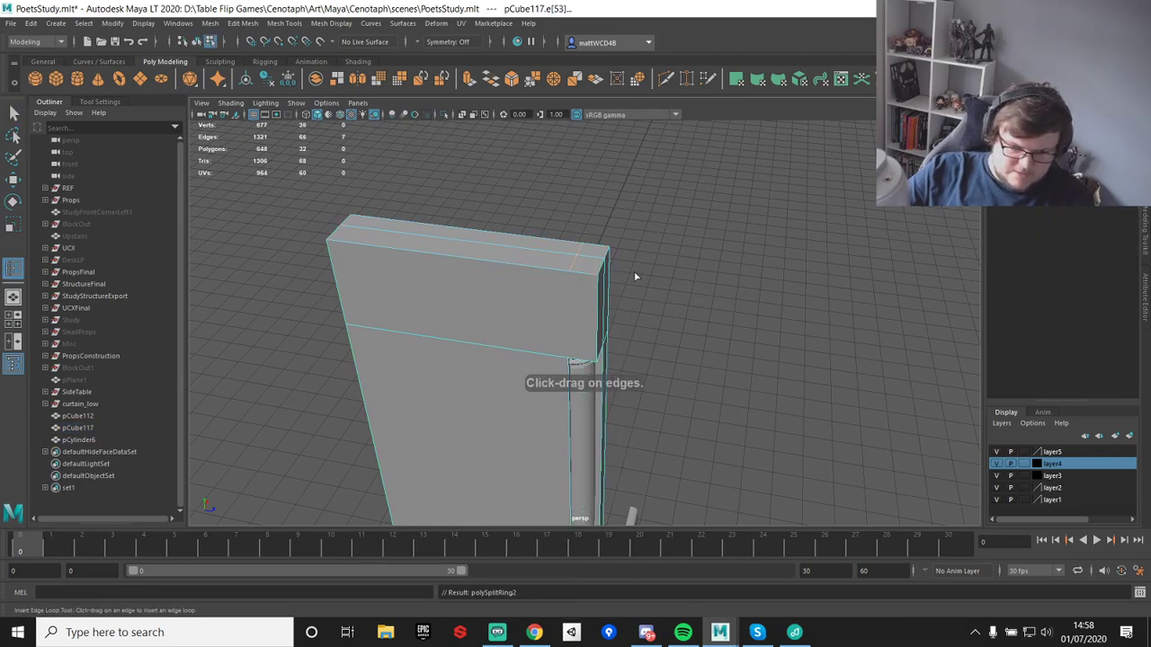
pyautogui.scroll(-3, 644, 336)
pyautogui.press('w')
pyautogui.click(641, 433)
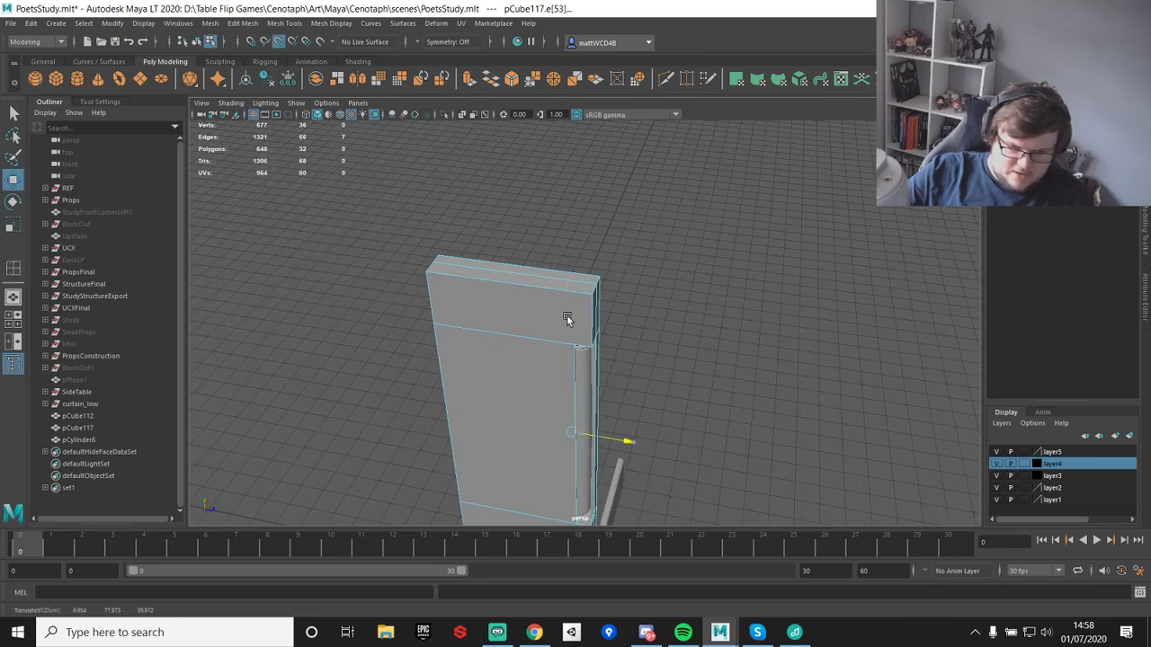
pyautogui.moveTo(575, 346); pyautogui.dragTo(575, 346)
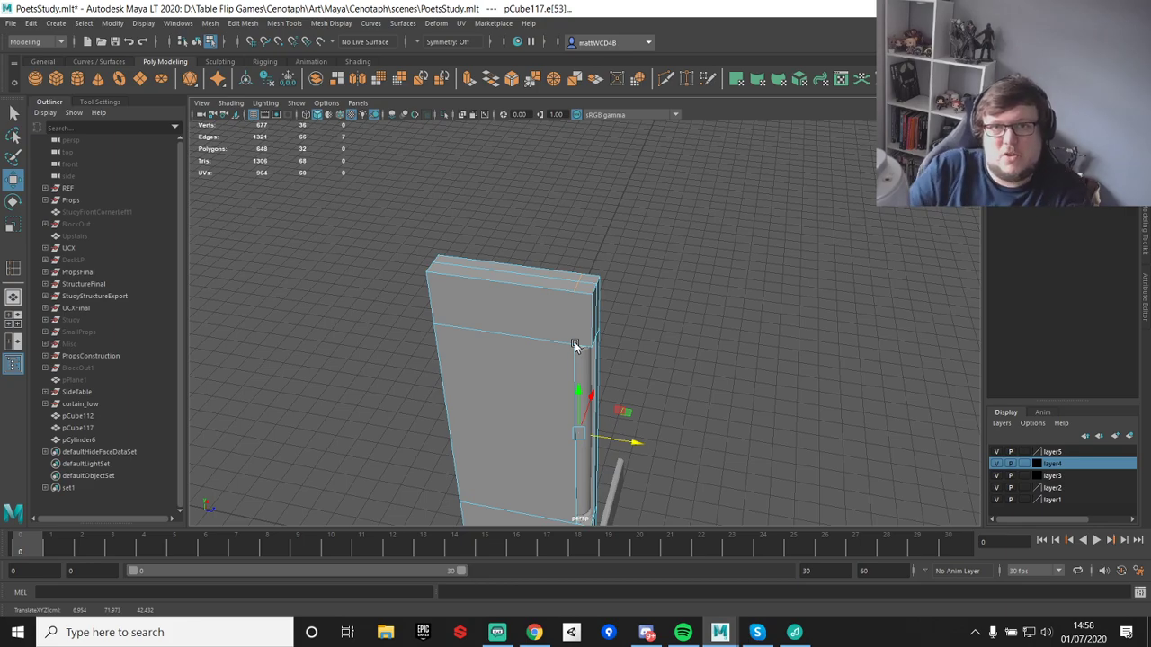
# - Cut an edge on the side panel's face from its top edge down to the notch's upper inner corner
pyautogui.press('q')
pyautogui.press('F8')
pyautogui.keyDown('shift'); pyautogui.moveTo(538, 300); pyautogui.dragTo(464, 301, button='right'); pyautogui.keyUp('shift')
pyautogui.scroll(5, 570, 300)
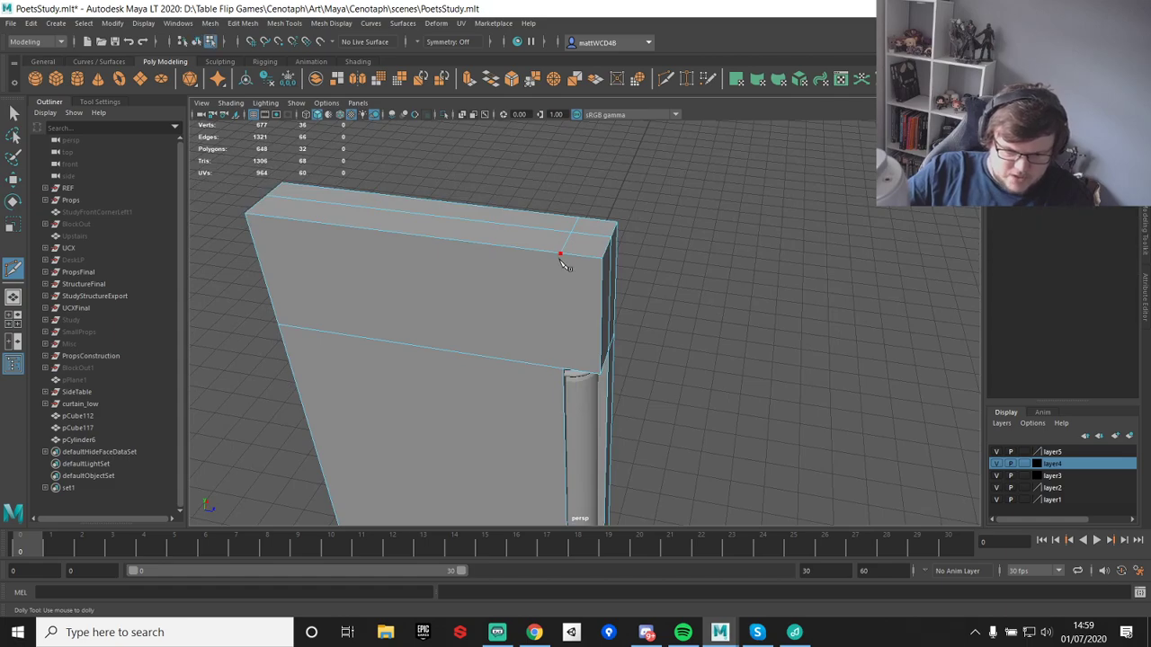
pyautogui.click(561, 368)
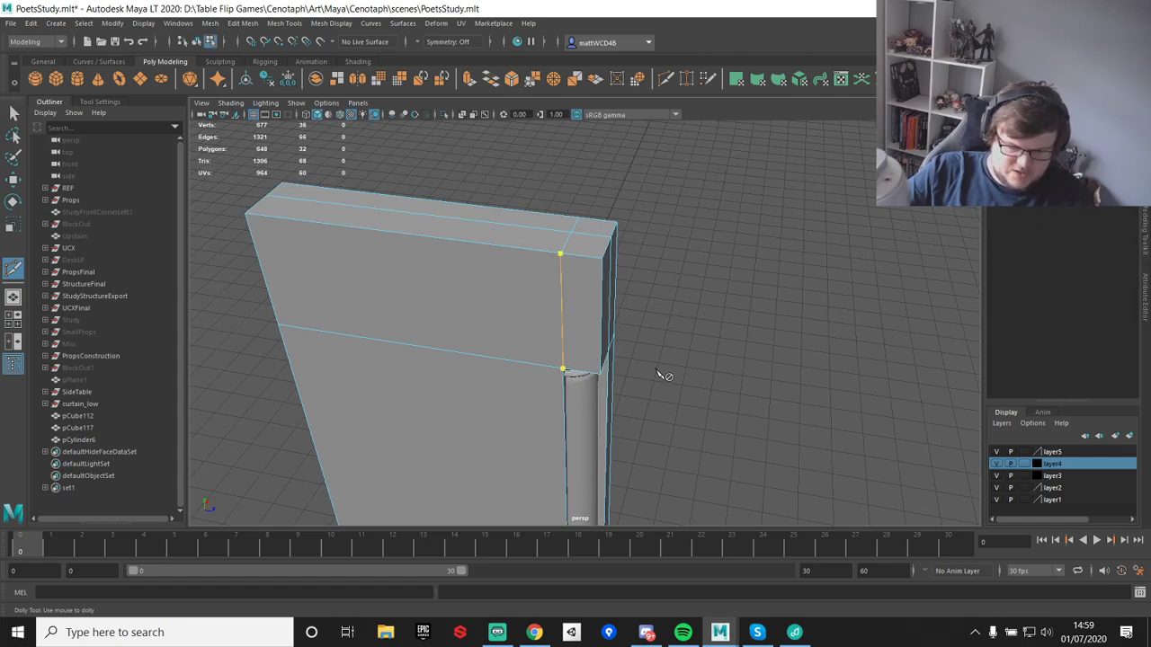
pyautogui.press('q')
# - Cut an edge on the side panel's face from the notch's lower inner corner to its bottom edge
pyautogui.scroll(-5, 620, 364)
pyautogui.keyDown('alt'); pyautogui.moveTo(633, 503); pyautogui.dragTo(633, 377, button='middle'); pyautogui.keyUp('alt')
pyautogui.keyDown('alt'); pyautogui.moveTo(633, 377); pyautogui.dragTo(620, 334); pyautogui.keyUp('alt')
pyautogui.scroll(4, 621, 334)
pyautogui.keyDown('alt'); pyautogui.moveTo(620, 288); pyautogui.dragTo(611, 346); pyautogui.keyUp('alt')
pyautogui.press('g')
pyautogui.click(547, 285)
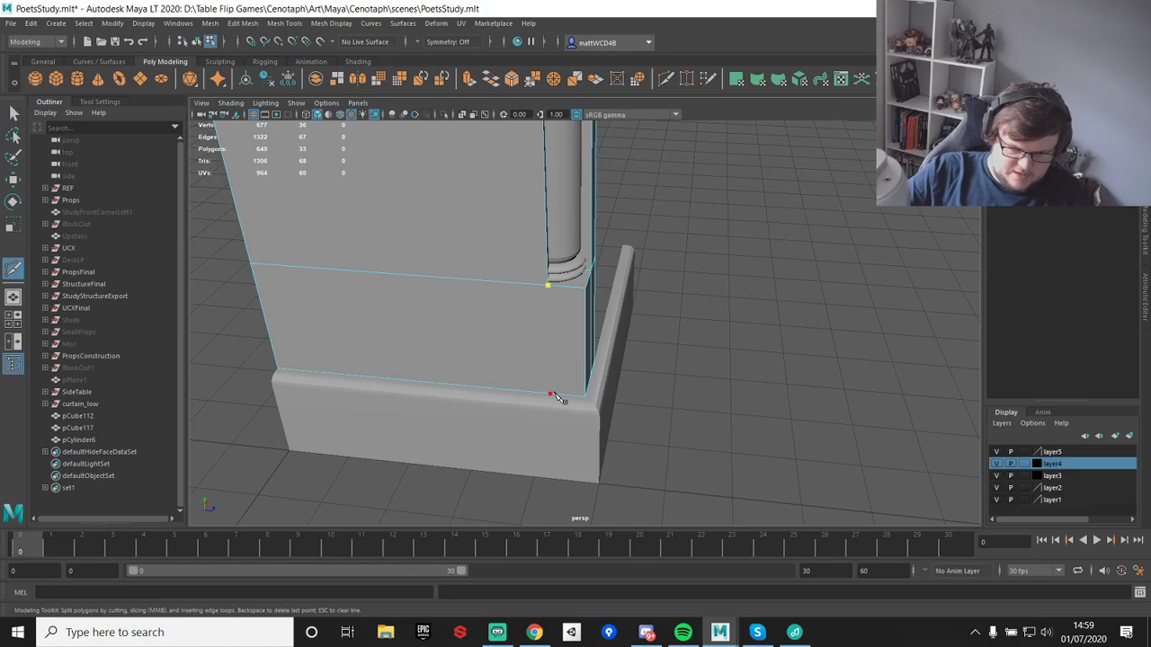
pyautogui.press('q')
pyautogui.scroll(-5, 788, 268)
pyautogui.keyDown('alt'); pyautogui.moveTo(694, 218); pyautogui.dragTo(702, 249, button='middle'); pyautogui.keyUp('alt')
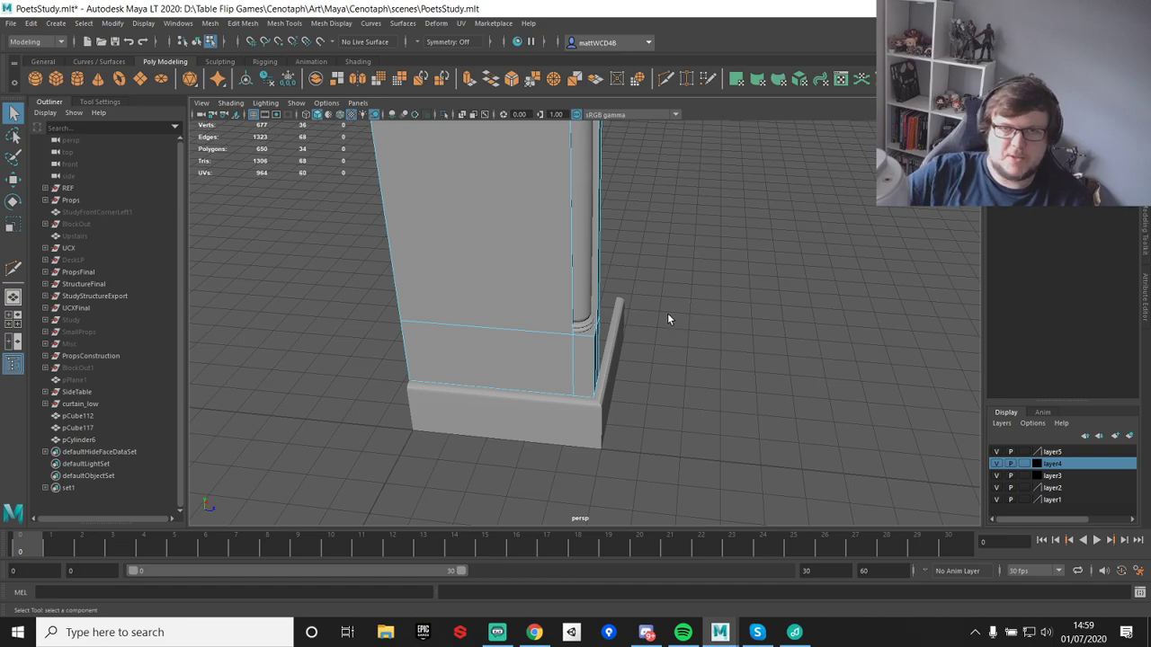
pyautogui.hotkey('alt', 'Tab')
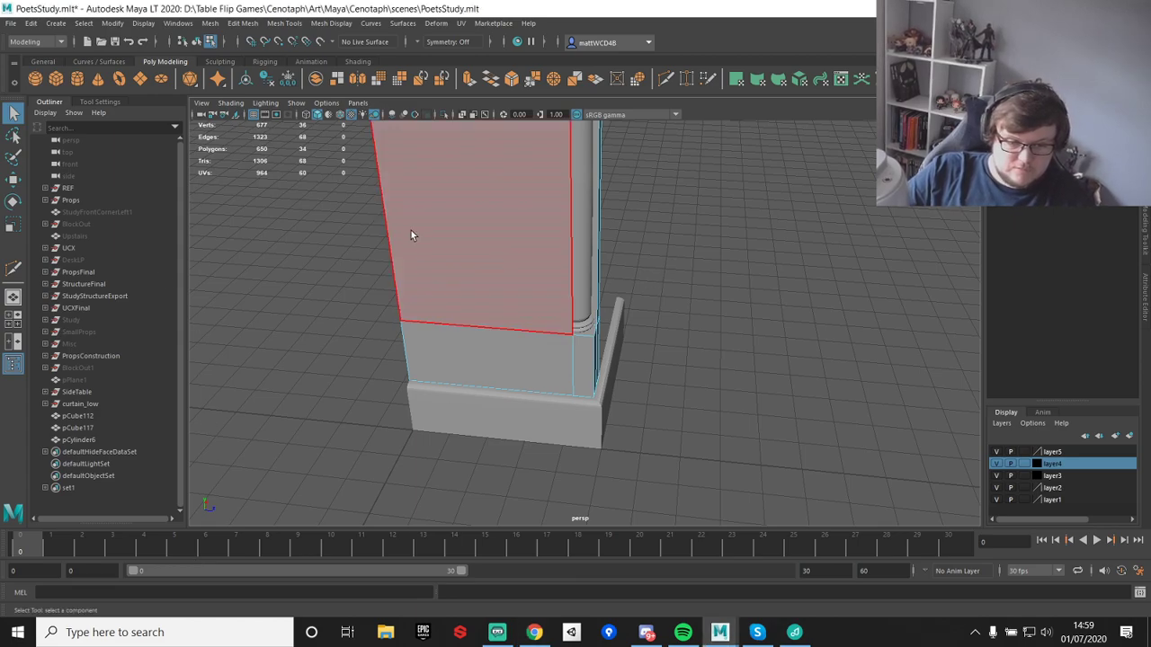
pyautogui.click(446, 233)
pyautogui.keyDown('alt'); pyautogui.moveTo(777, 243); pyautogui.dragTo(630, 292); pyautogui.keyUp('alt')
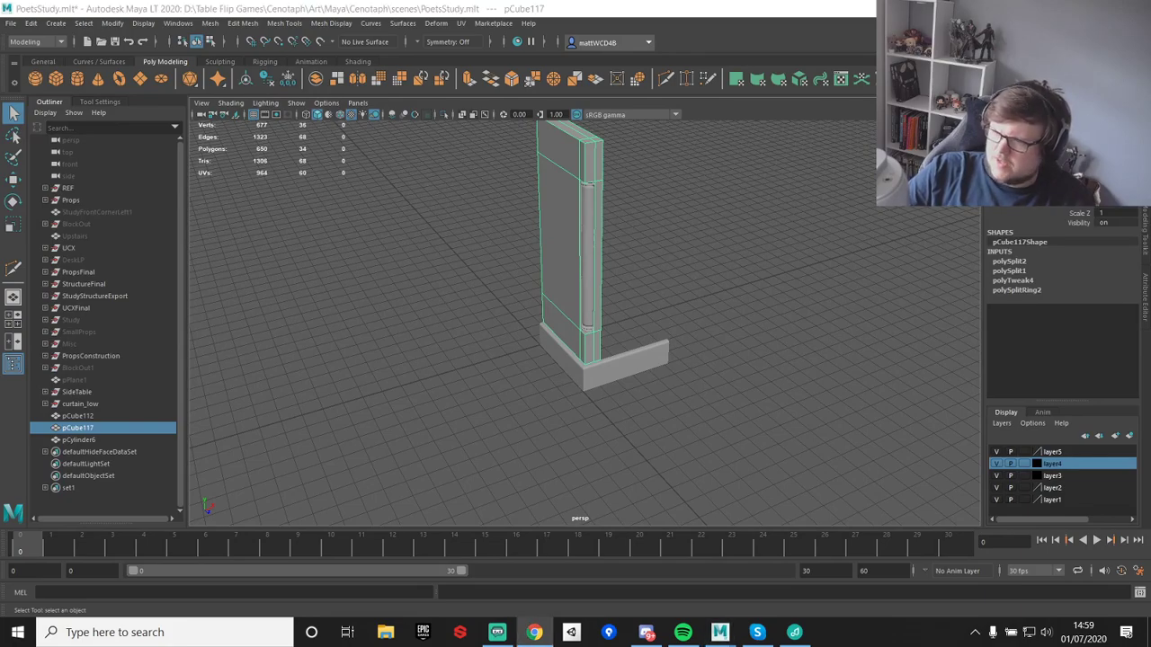
pyautogui.keyDown('alt'); pyautogui.moveTo(404, 362); pyautogui.dragTo(585, 283); pyautogui.keyUp('alt')
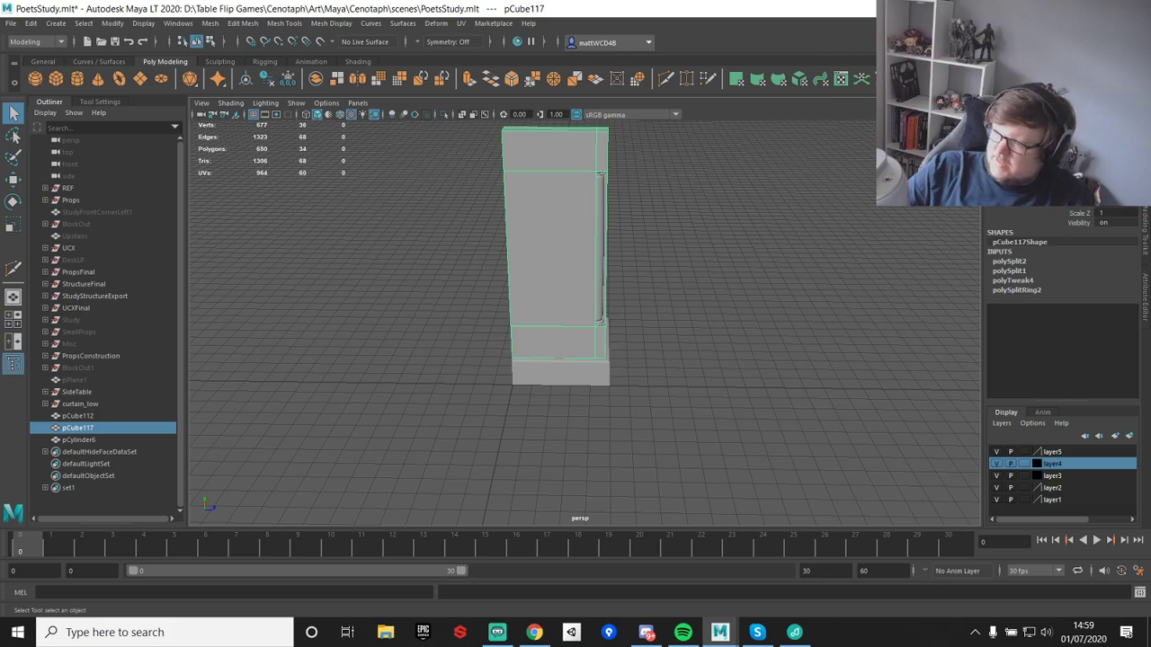
pyautogui.keyDown('alt'); pyautogui.moveTo(640, 226); pyautogui.dragTo(642, 288); pyautogui.keyUp('alt')
# - Create a polygon cube, move it toward the table base and turn on the wireframe overlay on the shaded models
pyautogui.click(57, 79)
pyautogui.scroll(-3, 635, 264)
pyautogui.scroll(3, 642, 288)
pyautogui.press('w')
pyautogui.moveTo(468, 309); pyautogui.dragTo(561, 332)
pyautogui.click(340, 115)
pyautogui.keyDown('alt'); pyautogui.moveTo(480, 210); pyautogui.dragTo(542, 283, button='right'); pyautogui.keyUp('alt')
pyautogui.moveTo(511, 300); pyautogui.dragTo(503, 209)
pyautogui.moveTo(501, 268); pyautogui.dragTo(619, 361)
# - Resize the new cube roughly beside the base
pyautogui.press('e')
pyautogui.press('r')
pyautogui.scroll(-5, 786, 308)
pyautogui.scroll(3, 620, 361)
pyautogui.moveTo(527, 314); pyautogui.dragTo(688, 259)
pyautogui.scroll(-2, 610, 311)
pyautogui.moveTo(580, 276)
pyautogui.mouseDown()
pyautogui.moveTo(617, 270)
pyautogui.moveTo(564, 274)
pyautogui.mouseUp()
# - Shorten the front piece of the base by moving its free-end vertices inward
pyautogui.click(744, 306)
pyautogui.moveTo(743, 305); pyautogui.dragTo(683, 299, button='right')
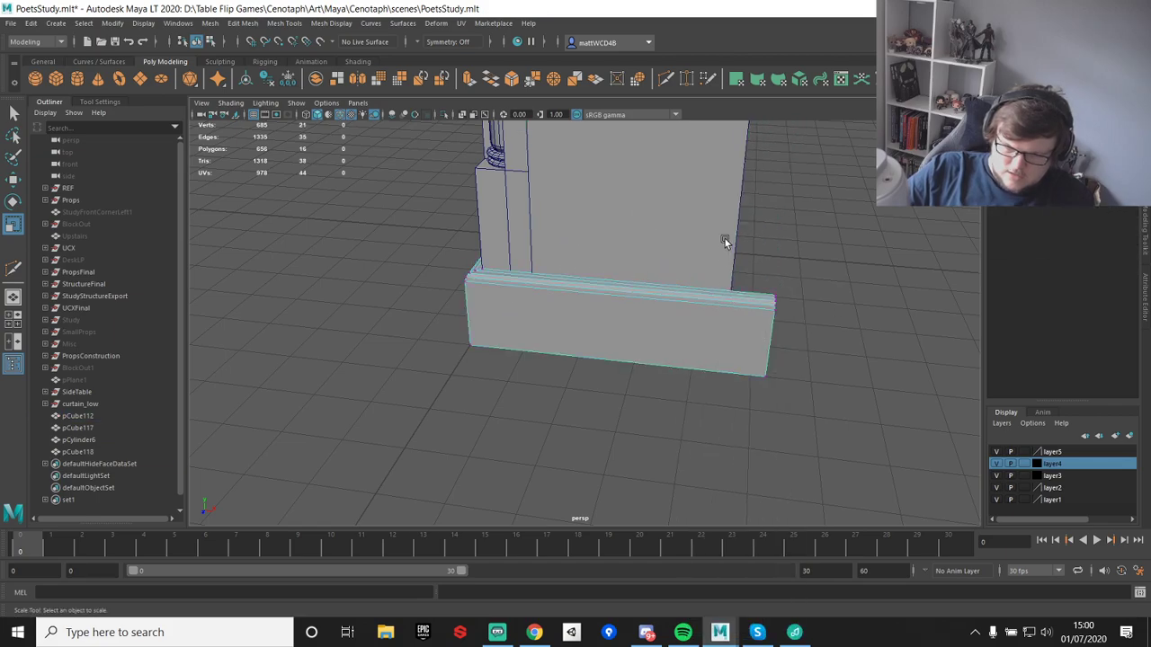
pyautogui.moveTo(725, 243); pyautogui.dragTo(939, 504)
pyautogui.press('w')
pyautogui.moveTo(829, 342); pyautogui.dragTo(757, 377)
pyautogui.press('x')
pyautogui.click(693, 220)
# - Scale up the cube above the front base piece to about 36.28
pyautogui.keyDown('alt'); pyautogui.moveTo(693, 220); pyautogui.dragTo(732, 214); pyautogui.keyUp('alt')
pyautogui.keyDown('alt'); pyautogui.moveTo(732, 214); pyautogui.dragTo(737, 257, button='right'); pyautogui.keyUp('alt')
pyautogui.keyDown('alt'); pyautogui.moveTo(737, 257); pyautogui.dragTo(601, 280); pyautogui.keyUp('alt')
pyautogui.press('e')
pyautogui.press('r')
pyautogui.moveTo(532, 264); pyautogui.dragTo(575, 267)
pyautogui.keyDown('alt'); pyautogui.moveTo(791, 261); pyautogui.dragTo(728, 252, button='right'); pyautogui.keyUp('alt')
pyautogui.keyDown('alt'); pyautogui.moveTo(728, 252); pyautogui.dragTo(686, 290, button='middle'); pyautogui.keyUp('alt')
# - Scale the cube uniformly from its lower corner to about 38.31
pyautogui.press('q')
pyautogui.moveTo(623, 244); pyautogui.dragTo(626, 277, button='right')
pyautogui.click(638, 267)
pyautogui.press('w')
pyautogui.keyDown('alt'); pyautogui.moveTo(639, 267); pyautogui.dragTo(643, 297); pyautogui.keyUp('alt')
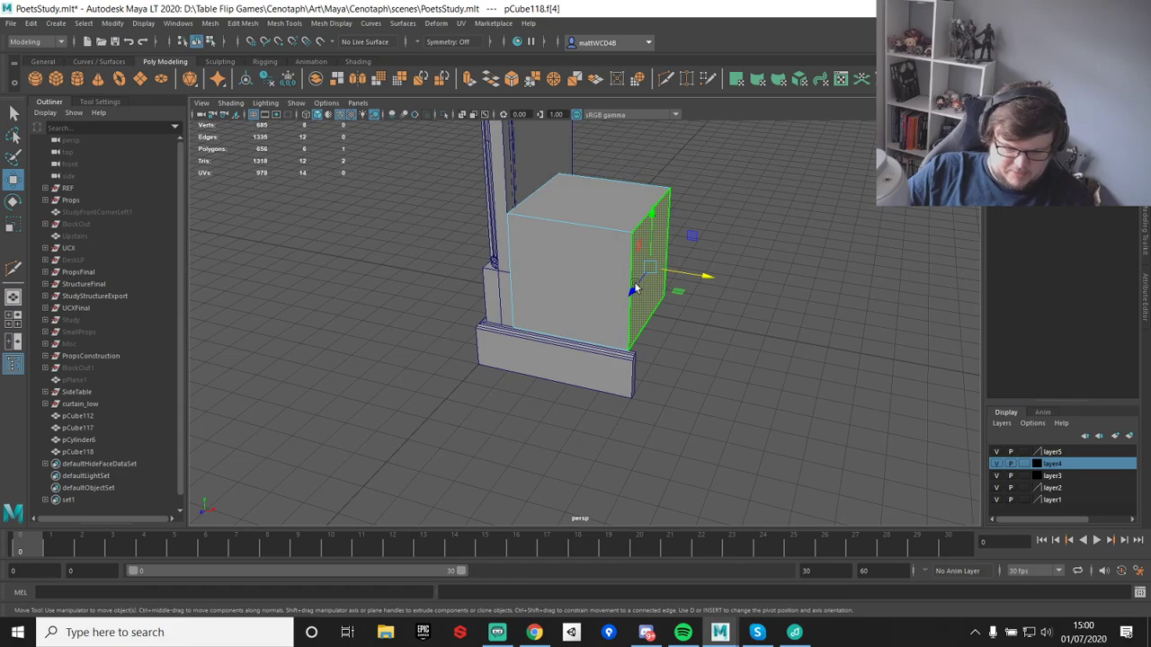
pyautogui.press('q')
pyautogui.moveTo(552, 252); pyautogui.dragTo(458, 247, button='right')
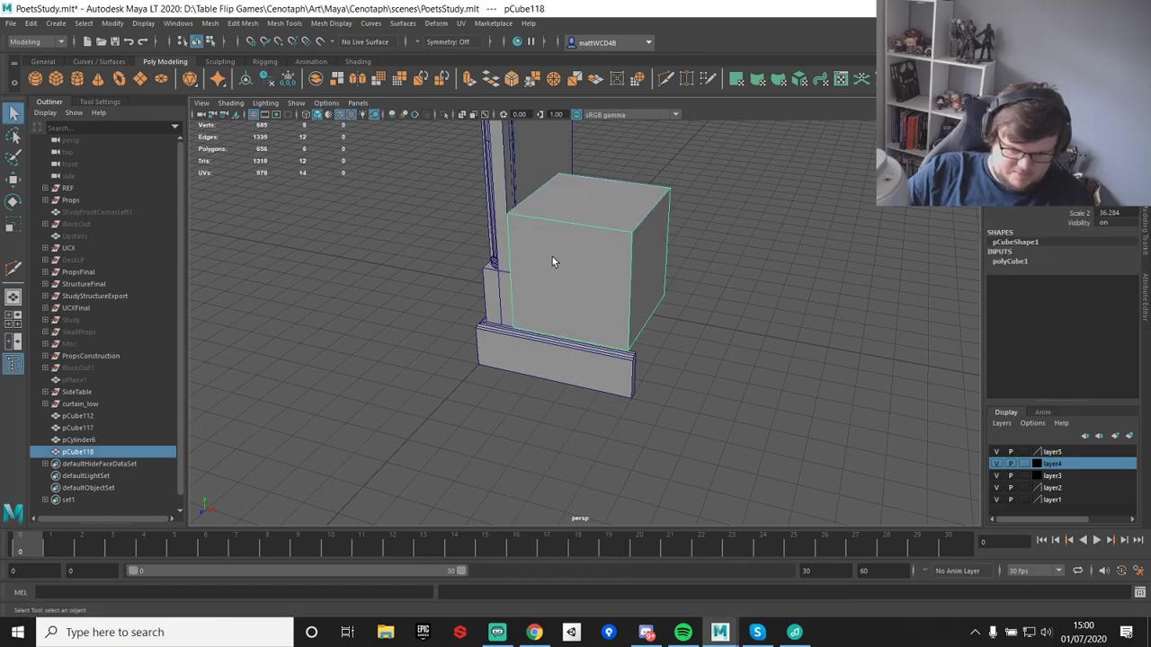
pyautogui.press('r')
pyautogui.moveTo(512, 326); pyautogui.dragTo(524, 329)
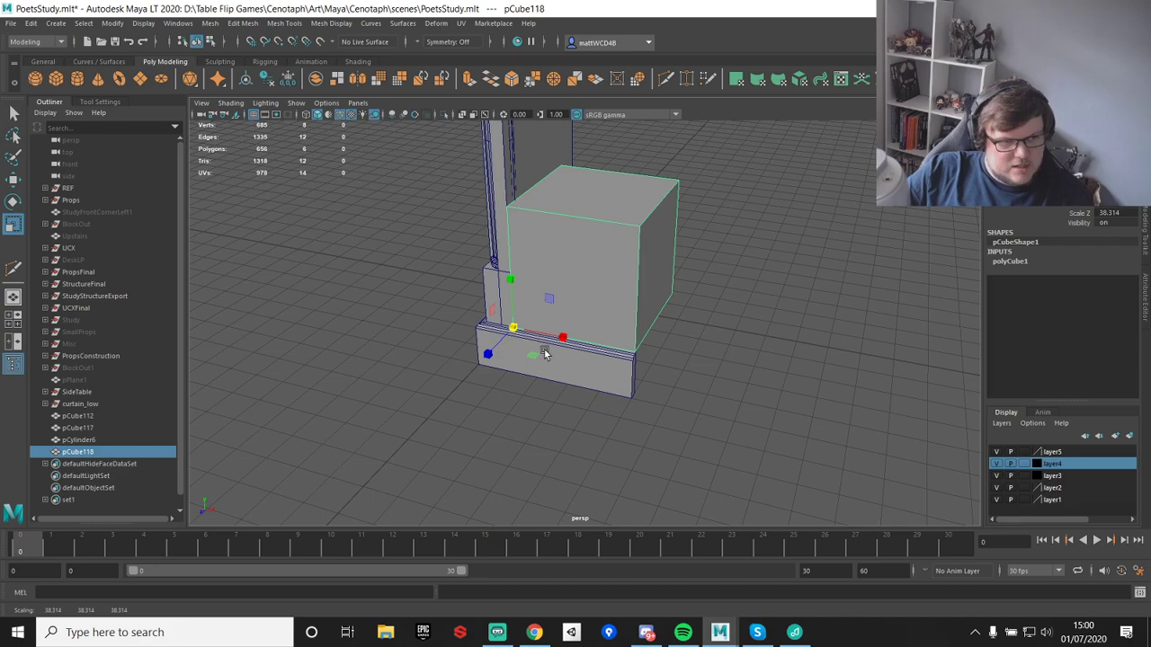
# - Move the cube's outer side face slightly to line up with the end of the front base piece
pyautogui.keyDown('alt'); pyautogui.moveTo(629, 334); pyautogui.dragTo(788, 355, button='right'); pyautogui.keyUp('alt')
pyautogui.keyDown('alt'); pyautogui.moveTo(788, 355); pyautogui.dragTo(728, 207); pyautogui.keyUp('alt')
pyautogui.moveTo(728, 208); pyautogui.dragTo(730, 243, button='right')
pyautogui.click(731, 224)
pyautogui.press('w')
pyautogui.moveTo(800, 231); pyautogui.dragTo(805, 233)
pyautogui.scroll(-4, 683, 359)
pyautogui.press('q')
pyautogui.moveTo(589, 271); pyautogui.dragTo(649, 250, button='right')
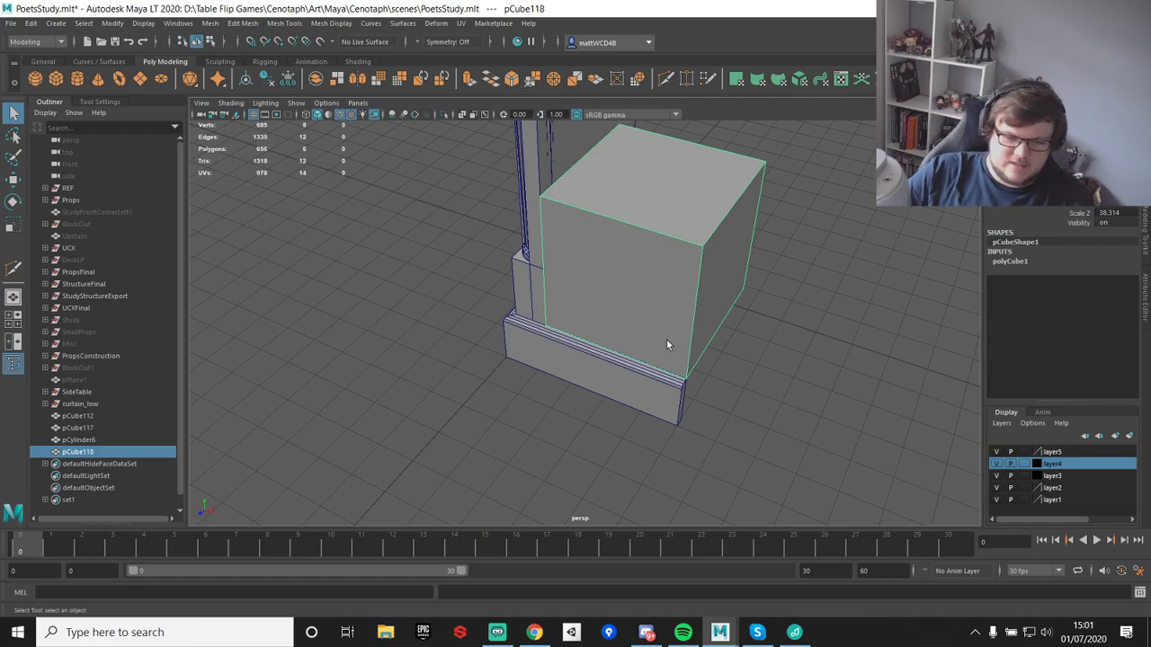
# - Move the cube's outer side face with vertex snapping to align it with the end of the front base piece
pyautogui.keyDown('alt'); pyautogui.moveTo(727, 373); pyautogui.dragTo(722, 341, button='middle'); pyautogui.keyUp('alt')
pyautogui.moveTo(708, 233); pyautogui.dragTo(708, 277, button='right')
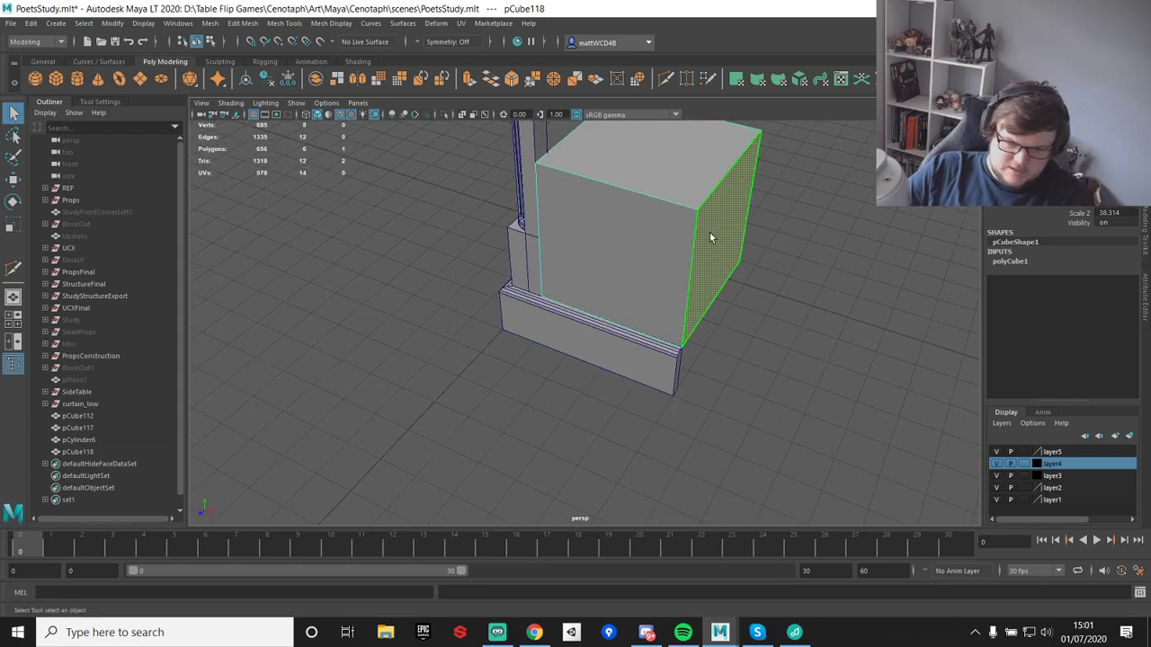
pyautogui.click(709, 233)
pyautogui.press('w')
pyautogui.press('v')
pyautogui.moveTo(778, 257); pyautogui.dragTo(716, 342)
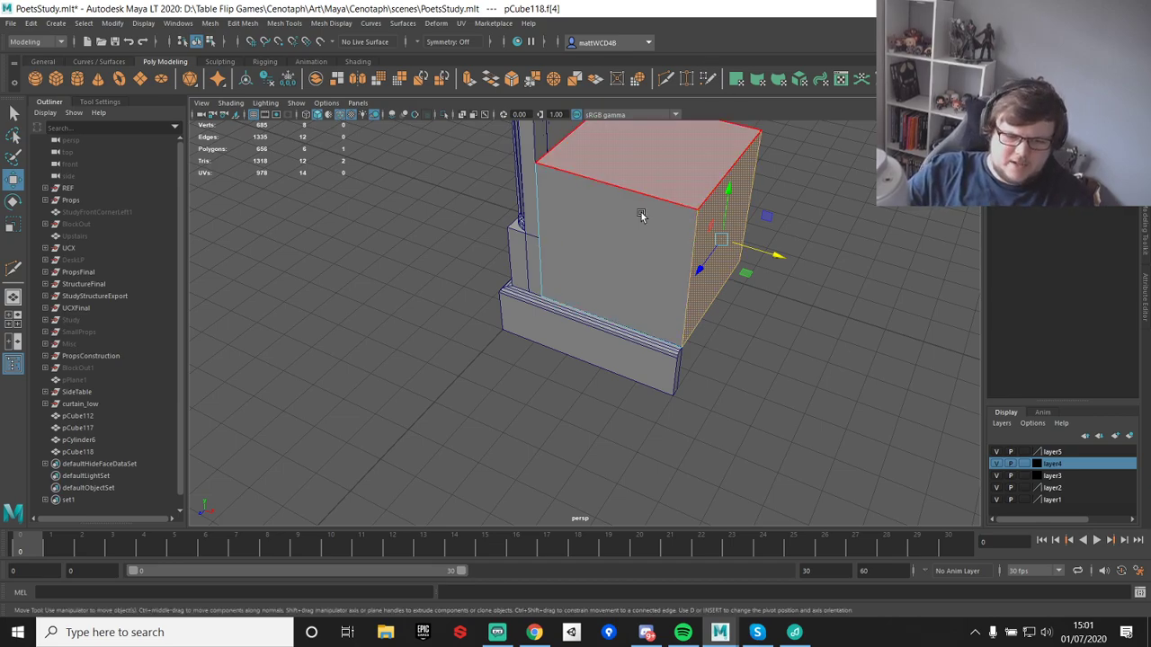
pyautogui.press('F8')
pyautogui.keyDown('alt'); pyautogui.moveTo(663, 190); pyautogui.dragTo(706, 284); pyautogui.keyUp('alt')
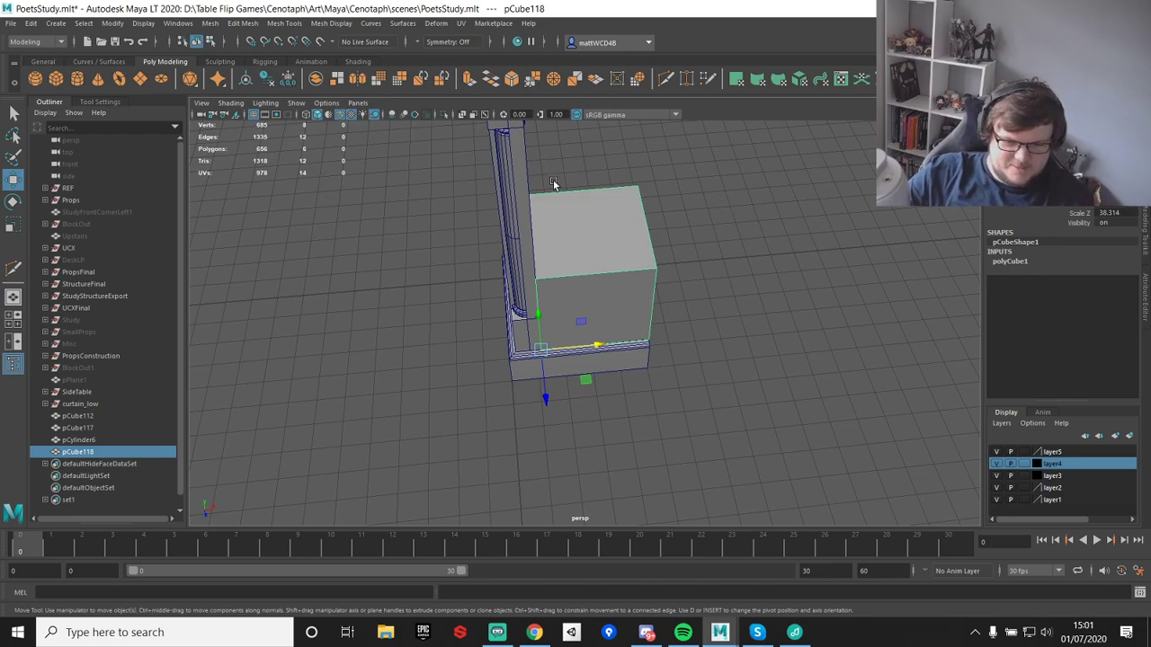
pyautogui.keyDown('alt'); pyautogui.moveTo(545, 161); pyautogui.dragTo(657, 296); pyautogui.keyUp('alt')
pyautogui.click(717, 312)
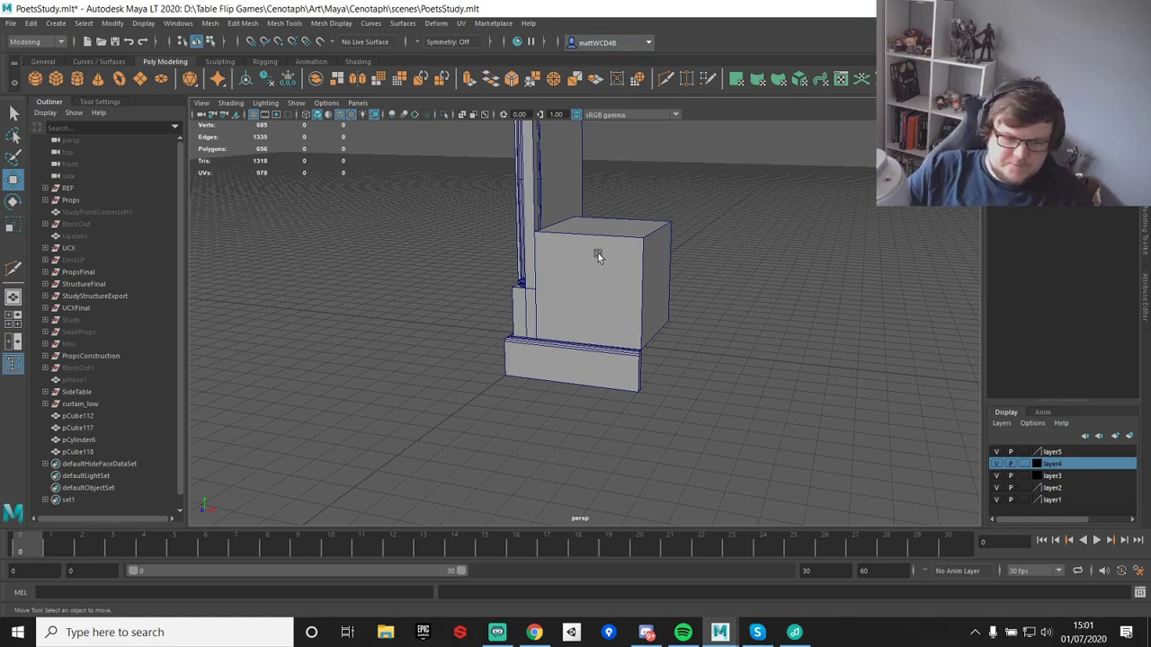
pyautogui.click(626, 266)
pyautogui.keyDown('alt'); pyautogui.moveTo(728, 248); pyautogui.dragTo(694, 298); pyautogui.keyUp('alt')
pyautogui.scroll(3, 694, 298)
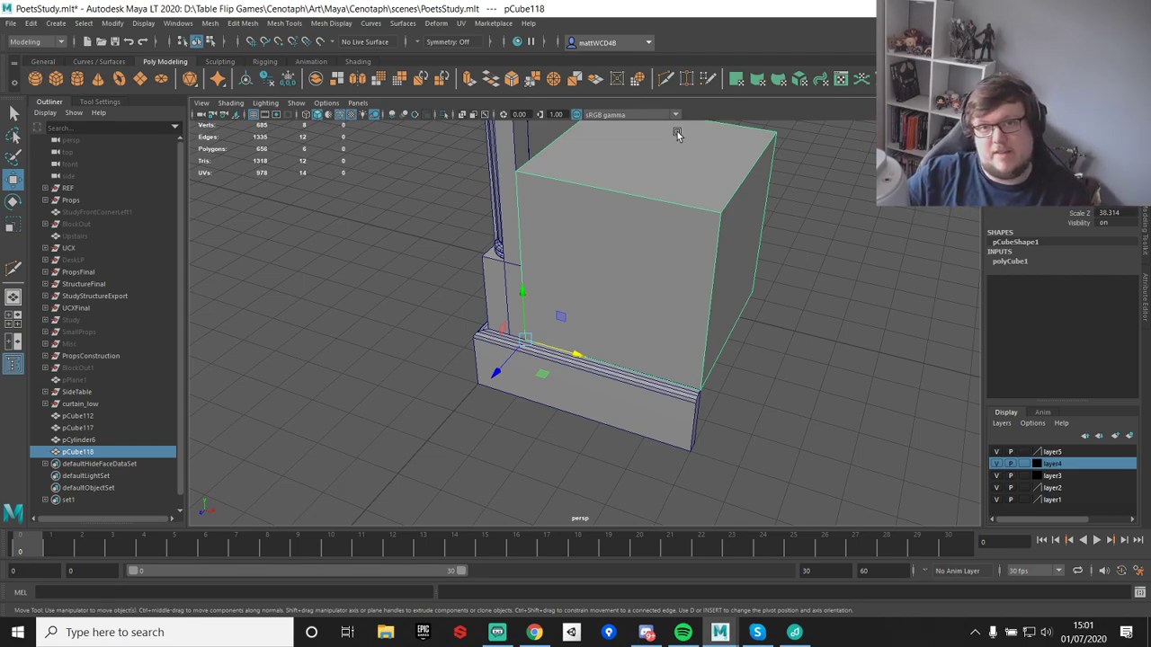
pyautogui.click(881, 331)
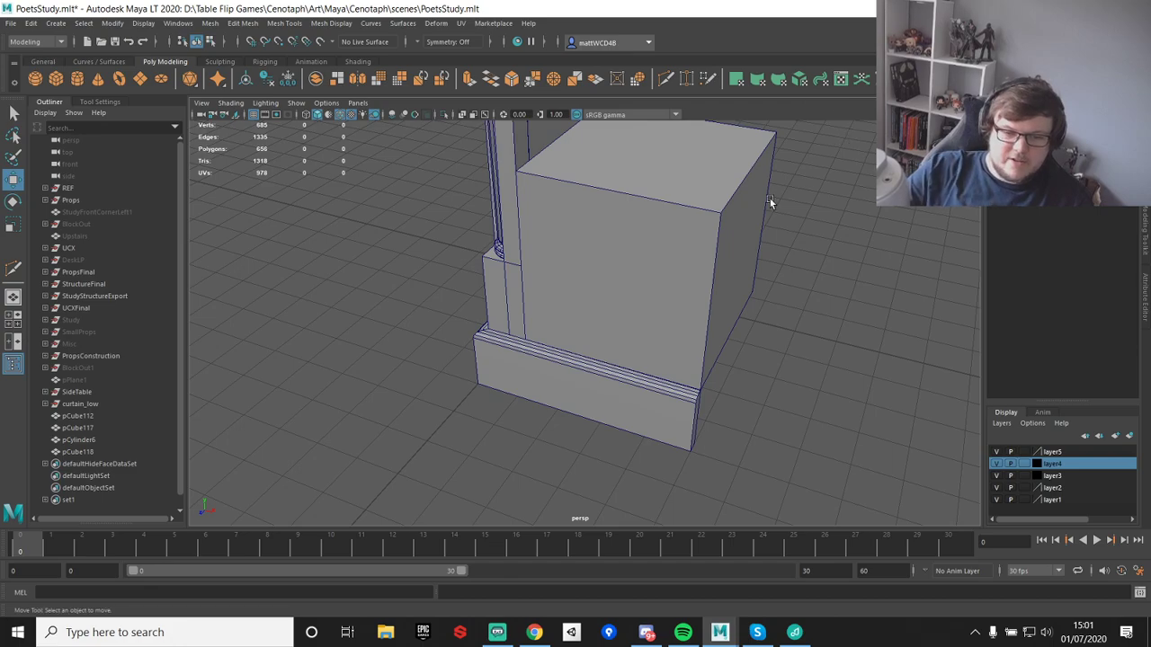
# - Try to scale the cube down uniformly from its lower corner, and undo the scaling
pyautogui.click(631, 282)
pyautogui.scroll(-4, 630, 284)
pyautogui.keyDown('alt'); pyautogui.moveTo(612, 315); pyautogui.dragTo(781, 265); pyautogui.keyUp('alt')
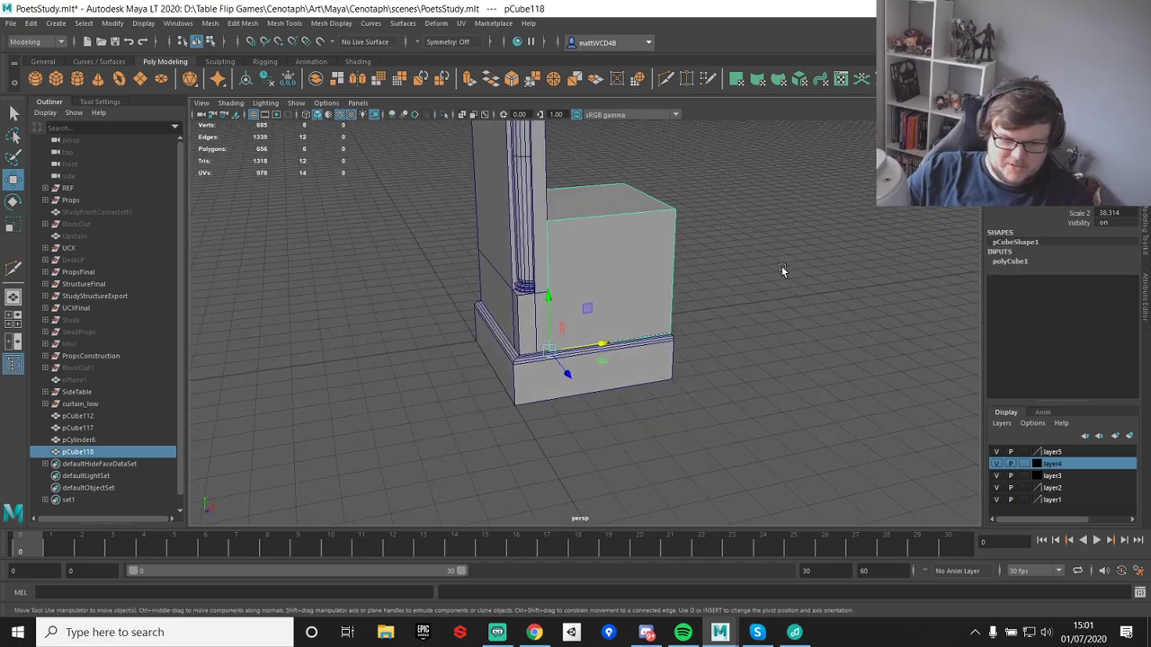
pyautogui.press('r')
pyautogui.moveTo(549, 351); pyautogui.dragTo(543, 351)
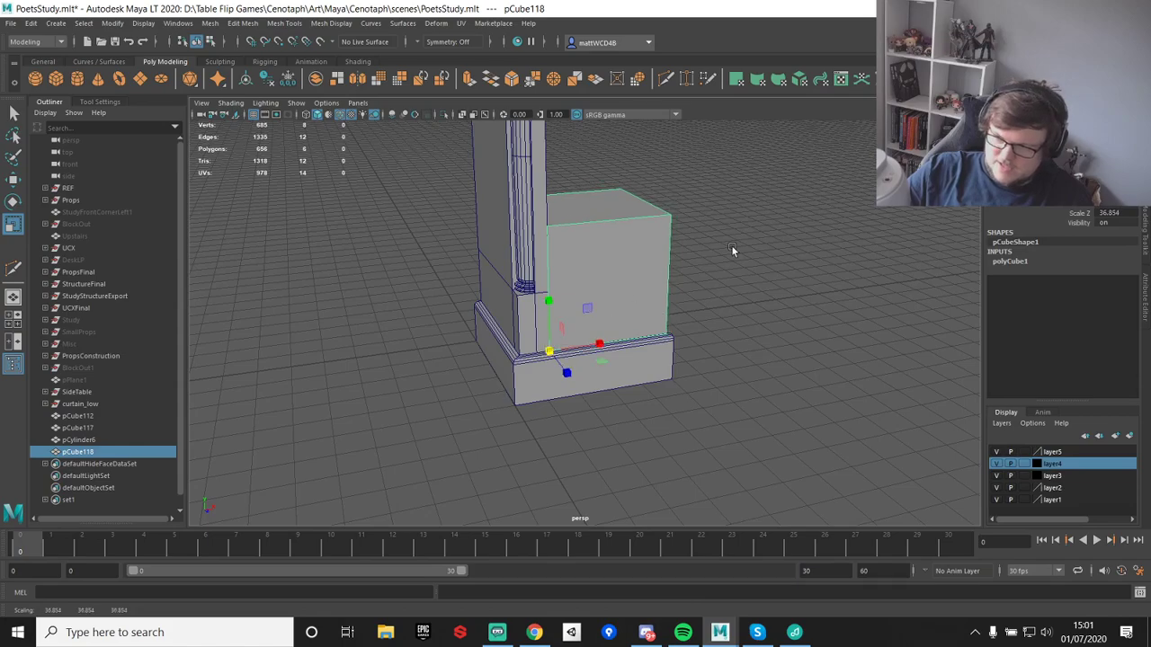
pyautogui.keyDown('alt'); pyautogui.moveTo(715, 247); pyautogui.dragTo(658, 354); pyautogui.keyUp('alt')
pyautogui.hotkey('ctrl', 'z')
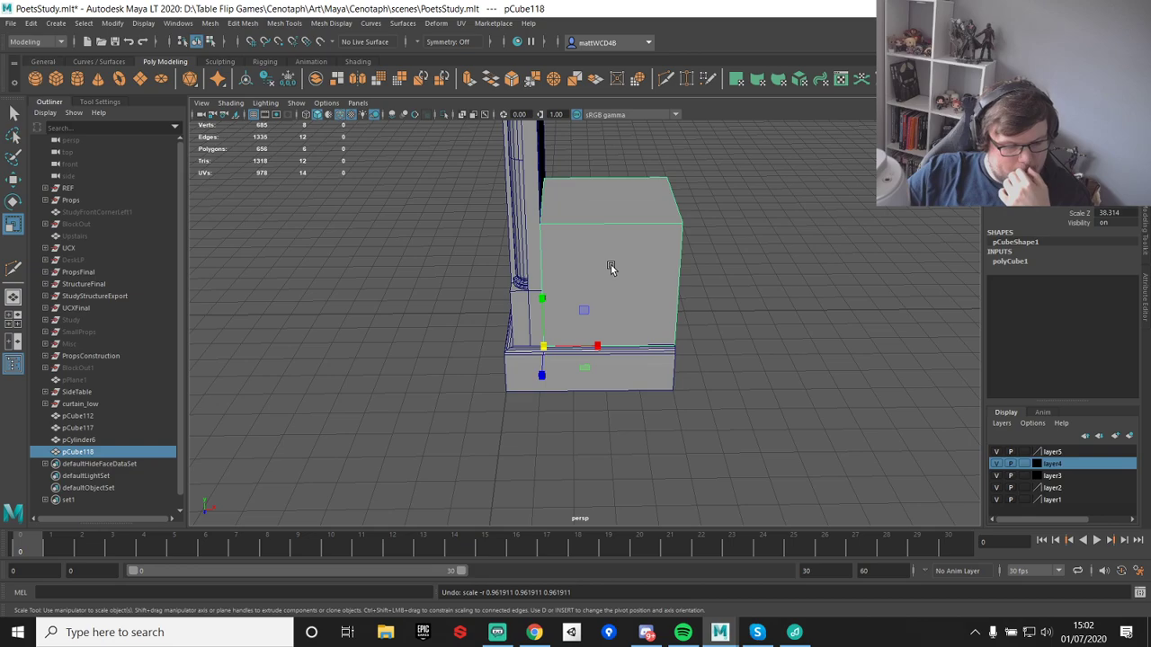
# - Move the cube's back face with vertex snapping so the cube matches the depth of the side panel
pyautogui.click(767, 282)
pyautogui.keyDown('alt'); pyautogui.moveTo(767, 282); pyautogui.dragTo(634, 344); pyautogui.keyUp('alt')
pyautogui.scroll(2, 670, 338)
pyautogui.click(665, 286)
pyautogui.moveTo(666, 286); pyautogui.dragTo(672, 310, button='right')
pyautogui.click(673, 307)
pyautogui.press('w')
pyautogui.press('v')
pyautogui.moveTo(630, 331); pyautogui.dragTo(854, 321)
pyautogui.scroll(-3, 854, 321)
pyautogui.scroll(3, 753, 308)
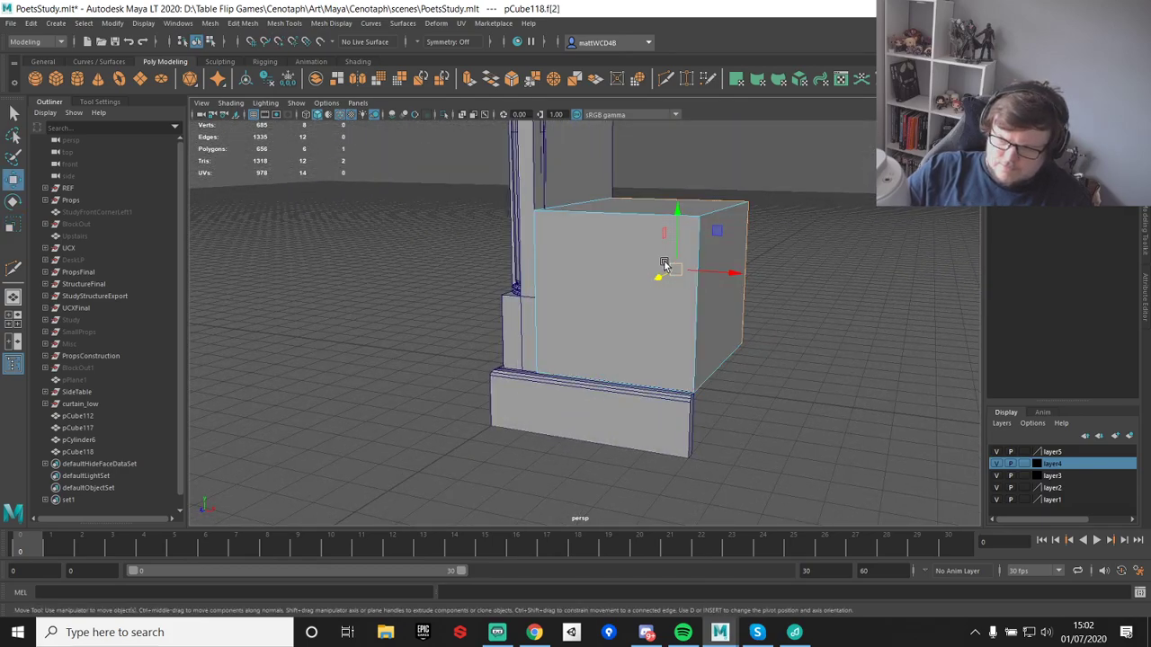
pyautogui.keyDown('alt'); pyautogui.moveTo(627, 309); pyautogui.dragTo(547, 252); pyautogui.keyUp('alt')
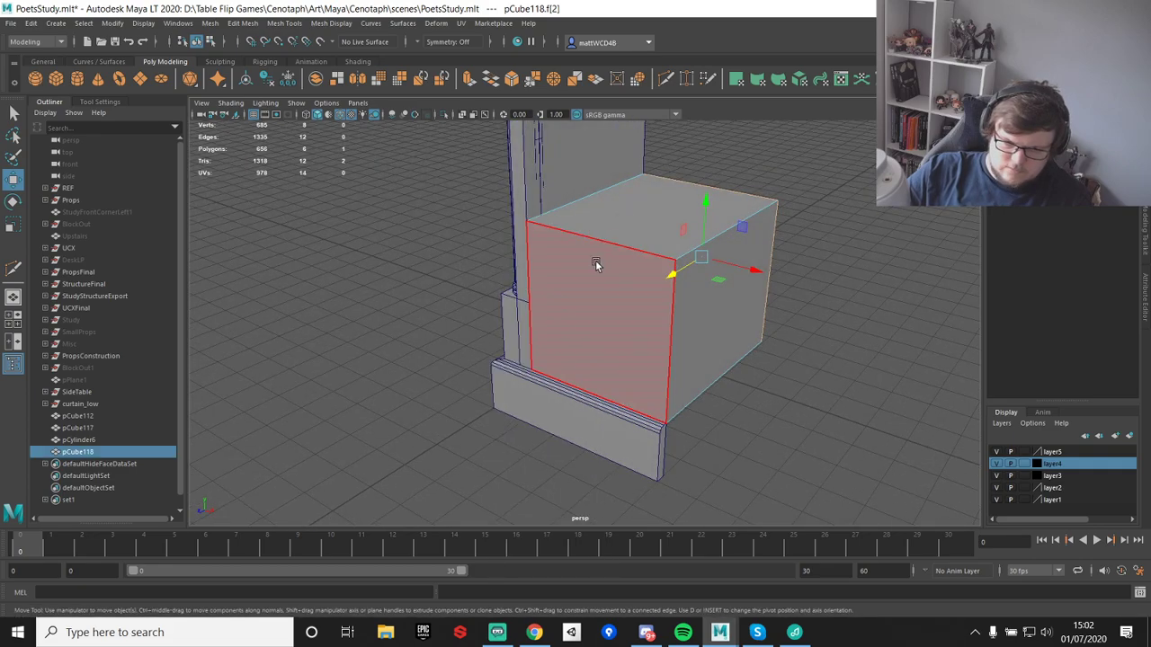
pyautogui.press('F8')
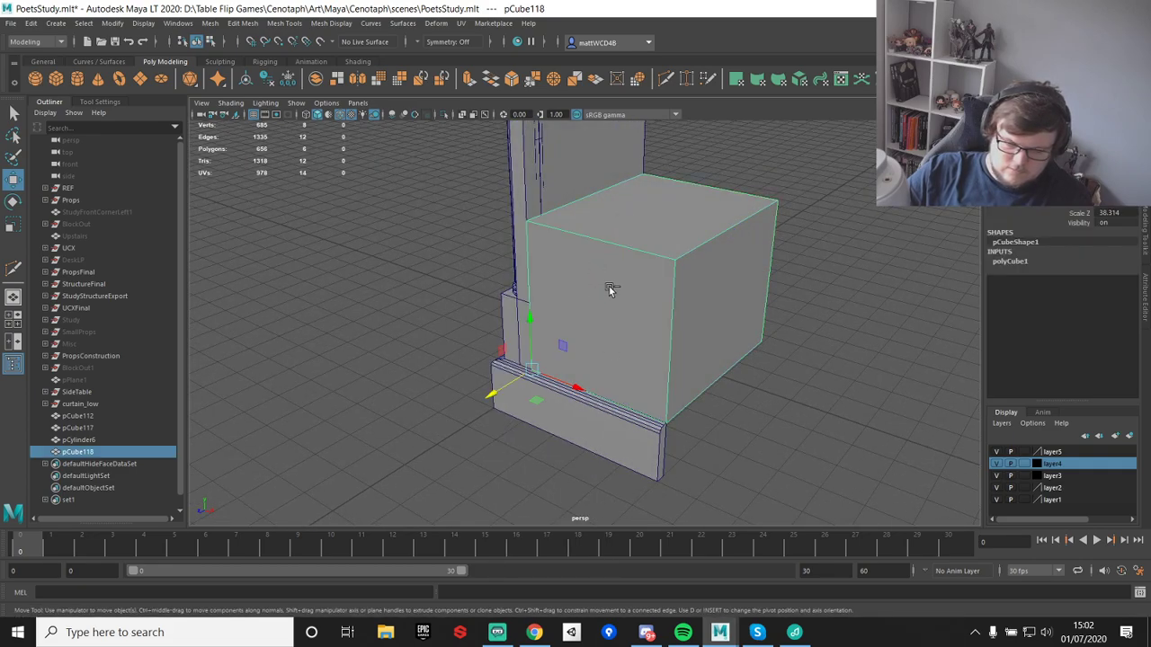
# - Hollow the cube from front to back by subtracting a scaled-down duplicate with a Boolean difference
pyautogui.hotkey('ctrl', 'd')
pyautogui.press('e')
pyautogui.press('r')
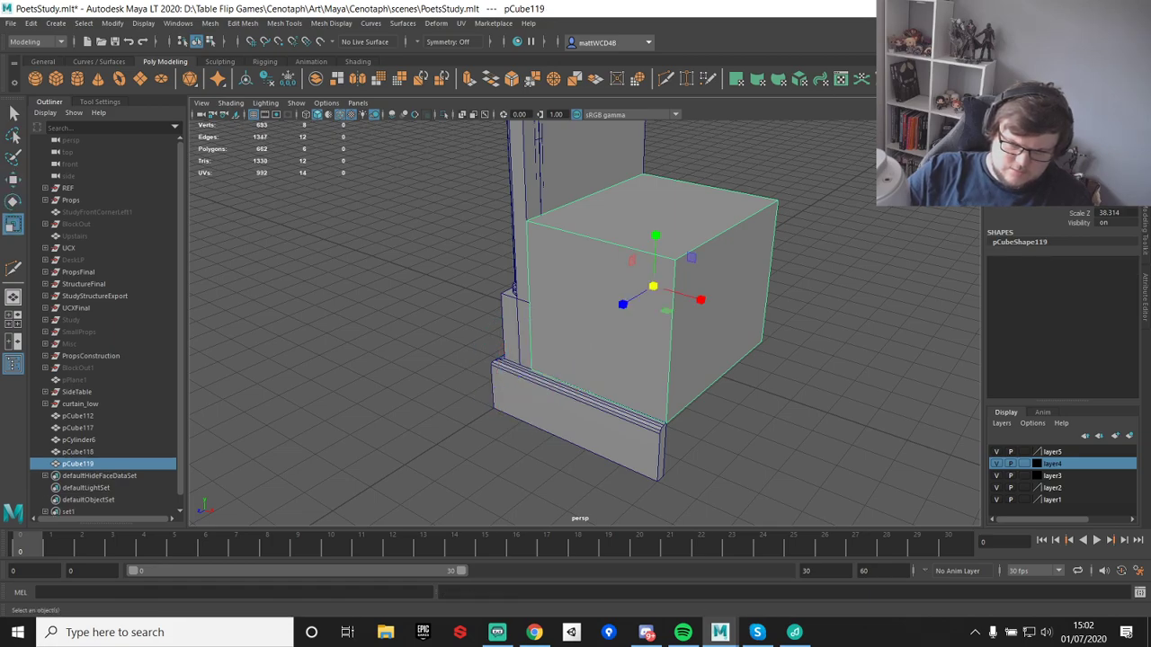
pyautogui.moveTo(652, 285); pyautogui.dragTo(656, 259)
pyautogui.keyDown('shift'); pyautogui.click(719, 246); pyautogui.keyUp('shift')
pyautogui.keyDown('shift'); pyautogui.moveTo(709, 286); pyautogui.dragTo(798, 563, button='right'); pyautogui.keyUp('shift')
pyautogui.keyDown('alt'); pyautogui.moveTo(814, 538); pyautogui.dragTo(673, 310); pyautogui.keyUp('alt')
pyautogui.press('w')
pyautogui.keyDown('alt'); pyautogui.moveTo(734, 195); pyautogui.dragTo(683, 324); pyautogui.keyUp('alt')
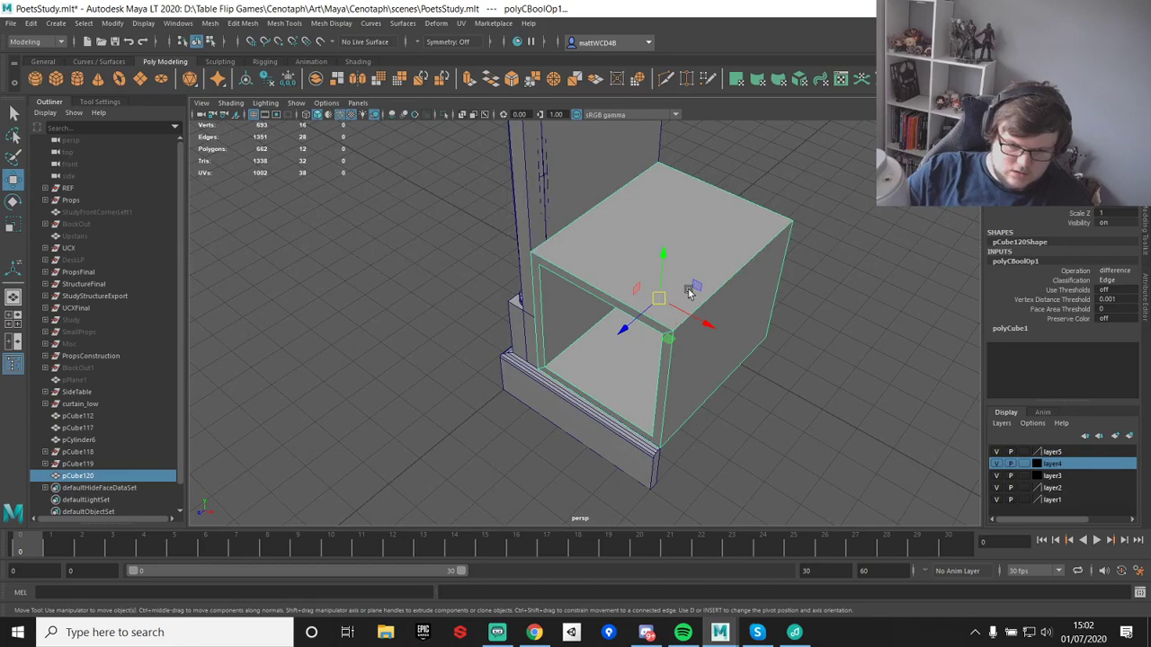
# - Duplicate the hollow box, place the copy's pivot on its bottom corner, and snap it on top of the first box
pyautogui.hotkey('ctrl', 'd')
pyautogui.moveTo(662, 256); pyautogui.dragTo(673, 228)
pyautogui.press('d')
pyautogui.press('v')
pyautogui.moveTo(650, 186); pyautogui.dragTo(666, 304)
pyautogui.press('v')
pyautogui.moveTo(666, 262); pyautogui.dragTo(689, 398)
# - Duplicate the second hollow box and snap the copy on top of it as a third compartment
pyautogui.click(750, 287)
pyautogui.scroll(-4, 683, 350)
pyautogui.click(639, 334)
pyautogui.hotkey('ctrl', 'd')
pyautogui.moveTo(627, 339); pyautogui.dragTo(628, 315)
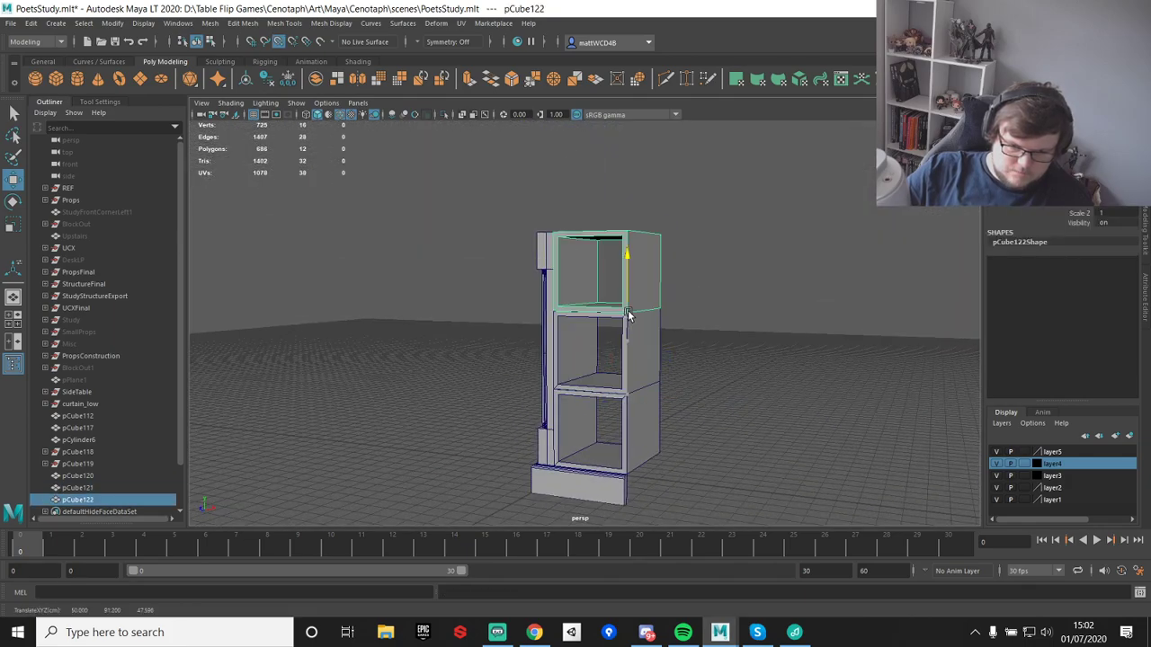
pyautogui.click(755, 249)
pyautogui.keyDown('alt'); pyautogui.moveTo(755, 249); pyautogui.dragTo(716, 275); pyautogui.keyUp('alt')
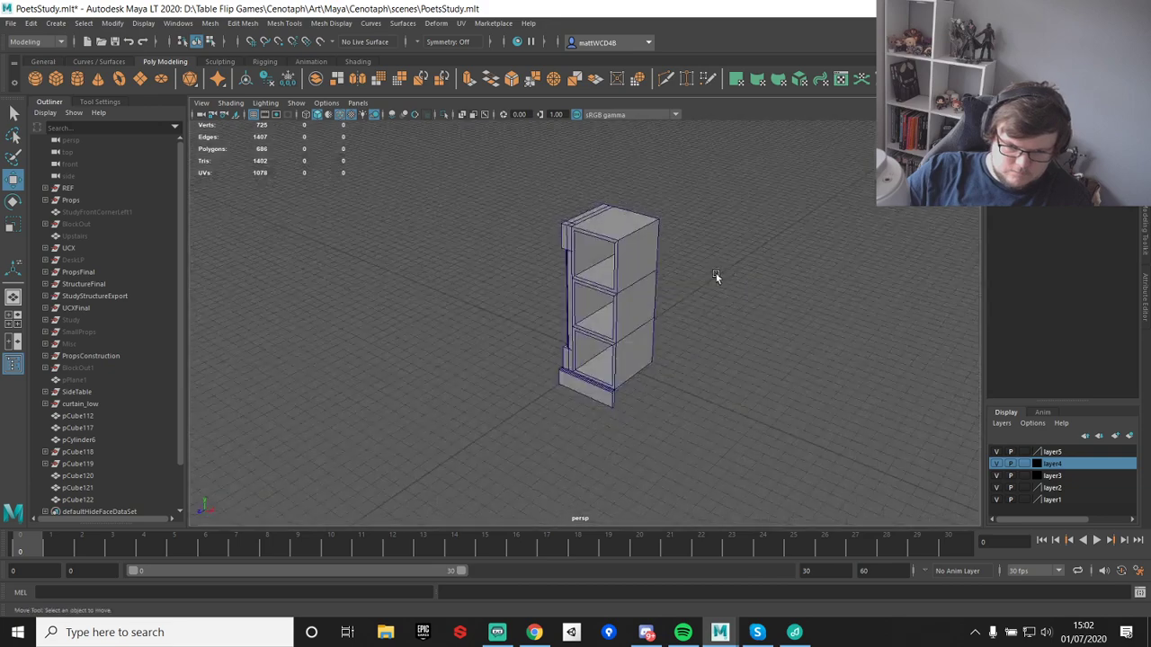
# - Insert an edge loop along the underside of the lowest box and snap it in line with the inner wall farthest from the side panel
pyautogui.scroll(5, 716, 273)
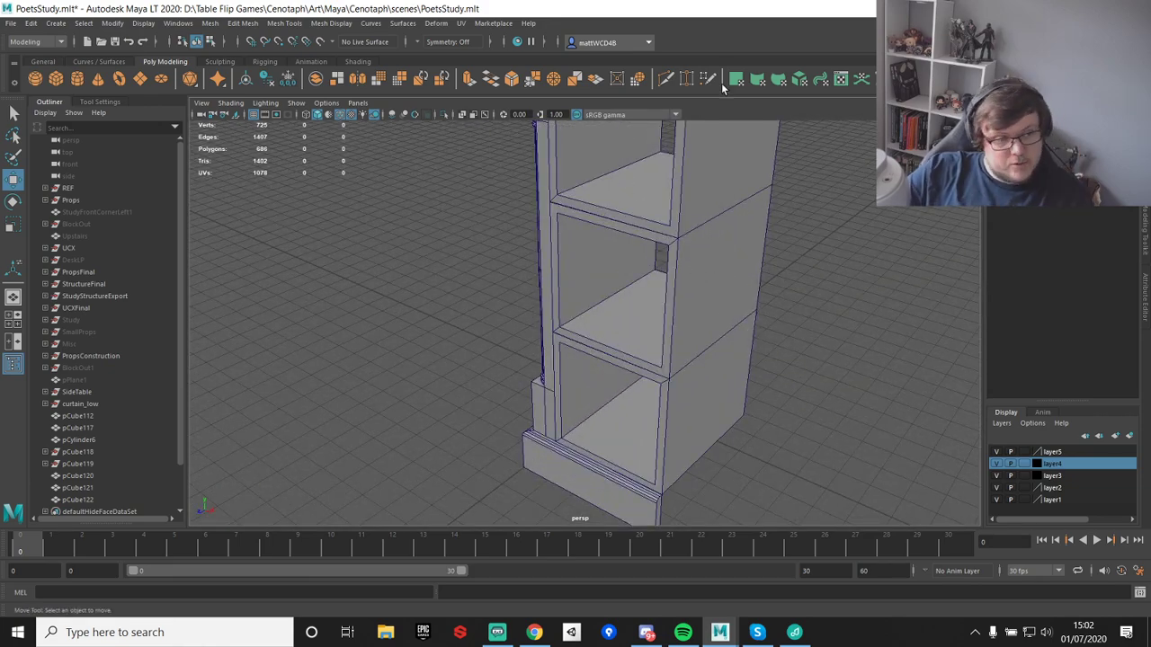
pyautogui.scroll(2, 735, 339)
pyautogui.keyDown('alt'); pyautogui.moveTo(735, 339); pyautogui.dragTo(647, 333); pyautogui.keyUp('alt')
pyautogui.press('w')
pyautogui.click(648, 334)
pyautogui.keyDown('alt'); pyautogui.moveTo(675, 148); pyautogui.dragTo(649, 304); pyautogui.keyUp('alt')
pyautogui.keyDown('shift'); pyautogui.moveTo(714, 206); pyautogui.dragTo(657, 231, button='right'); pyautogui.keyUp('shift')
pyautogui.keyDown('alt'); pyautogui.moveTo(646, 340); pyautogui.dragTo(723, 302); pyautogui.keyUp('alt')
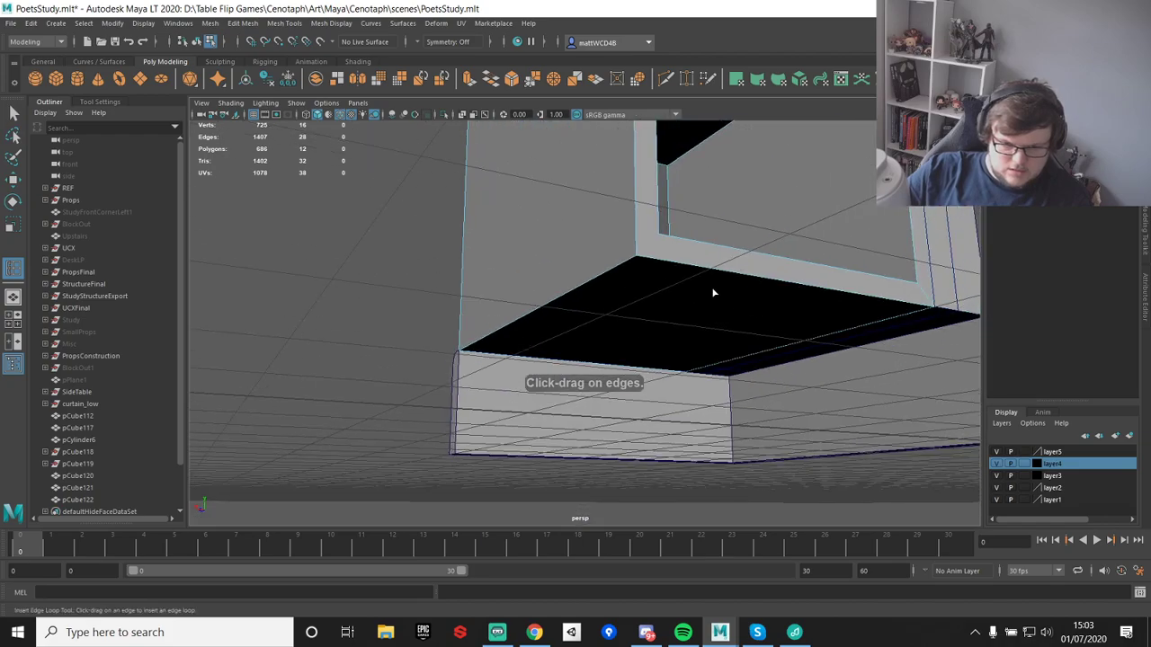
pyautogui.moveTo(666, 262)
pyautogui.mouseDown()
pyautogui.moveTo(656, 261)
pyautogui.moveTo(676, 263)
pyautogui.mouseUp()
pyautogui.keyDown('alt'); pyautogui.moveTo(761, 343); pyautogui.dragTo(711, 329); pyautogui.keyUp('alt')
pyautogui.press('w')
pyautogui.keyDown('alt'); pyautogui.moveTo(575, 238); pyautogui.dragTo(607, 302, button='middle'); pyautogui.keyUp('alt')
pyautogui.press('v')
pyautogui.moveTo(488, 363); pyautogui.dragTo(540, 280)
# - Insert a second edge loop on the lowest box's underside and snap it to the inner wall beside the side panel
pyautogui.press('y')
pyautogui.keyDown('alt'); pyautogui.moveTo(711, 323); pyautogui.dragTo(662, 318); pyautogui.keyUp('alt')
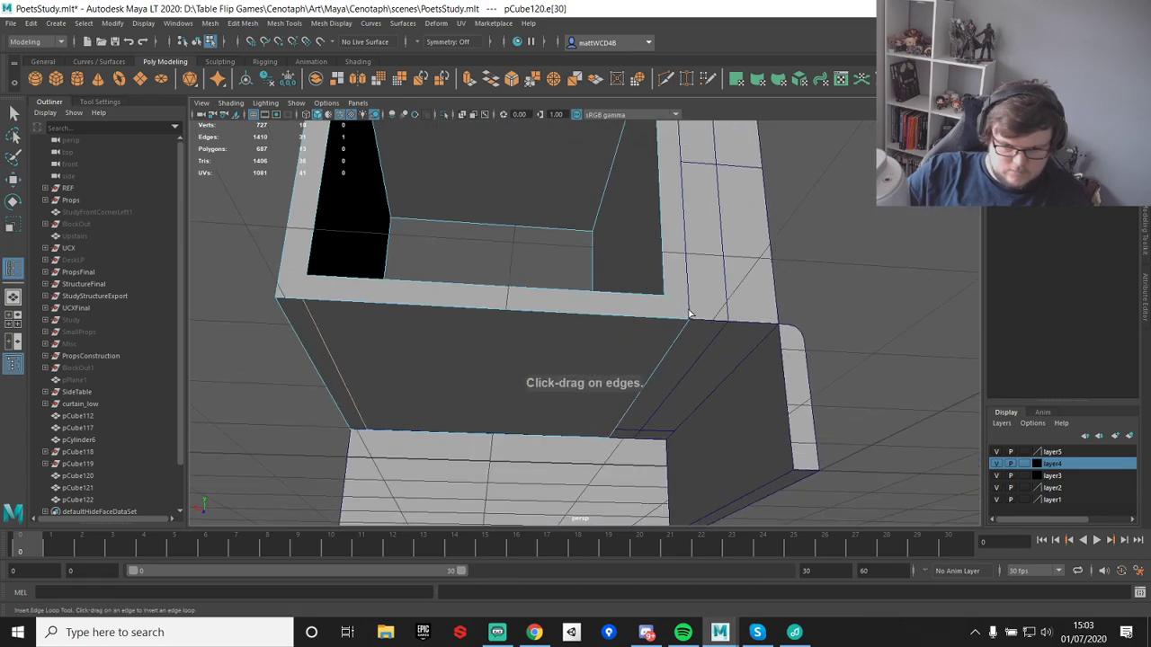
pyautogui.click(662, 321)
pyautogui.press('w')
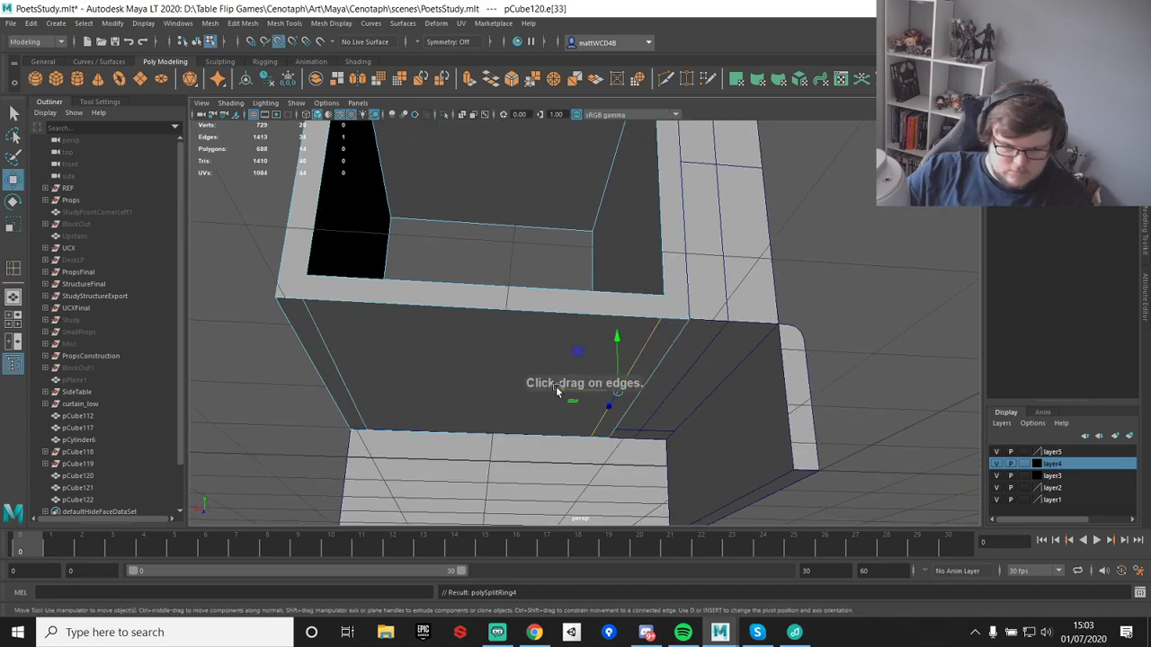
pyautogui.moveTo(559, 392); pyautogui.dragTo(642, 293)
# - Delete an edge on the lowest box's rear frame and cut a new edge from the bottom loop to the inner corner
pyautogui.press('q')
pyautogui.click(641, 294)
pyautogui.press('Delete')
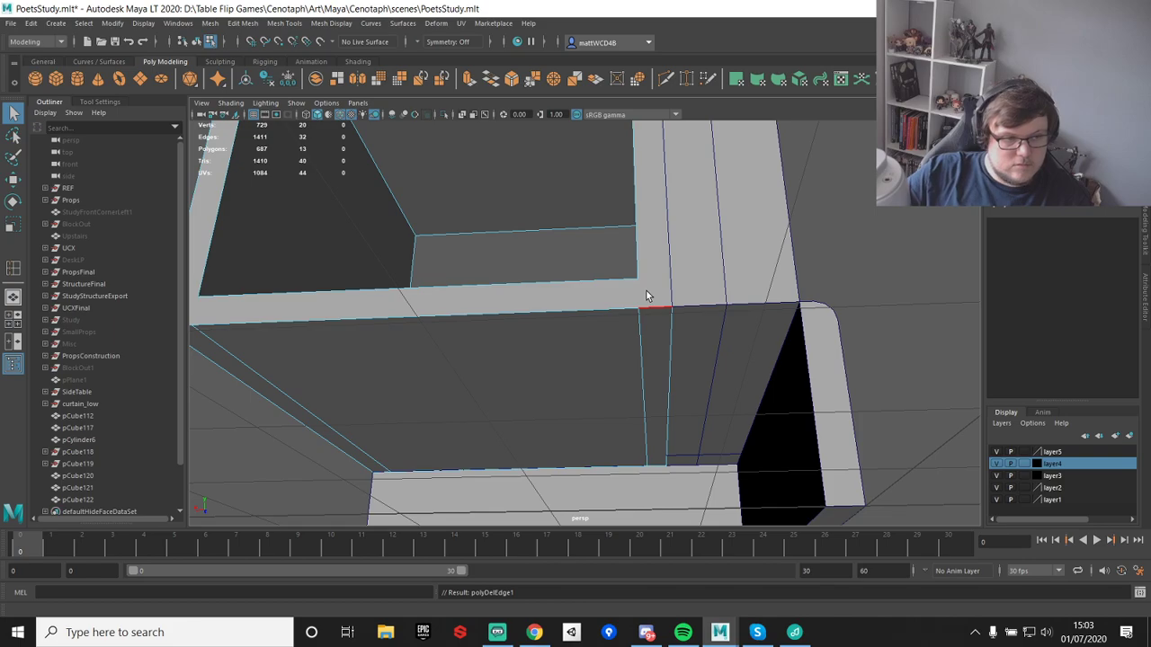
pyautogui.moveTo(645, 301); pyautogui.dragTo(605, 274, button='right')
pyautogui.click(642, 307)
pyautogui.click(639, 280)
pyautogui.press('q')
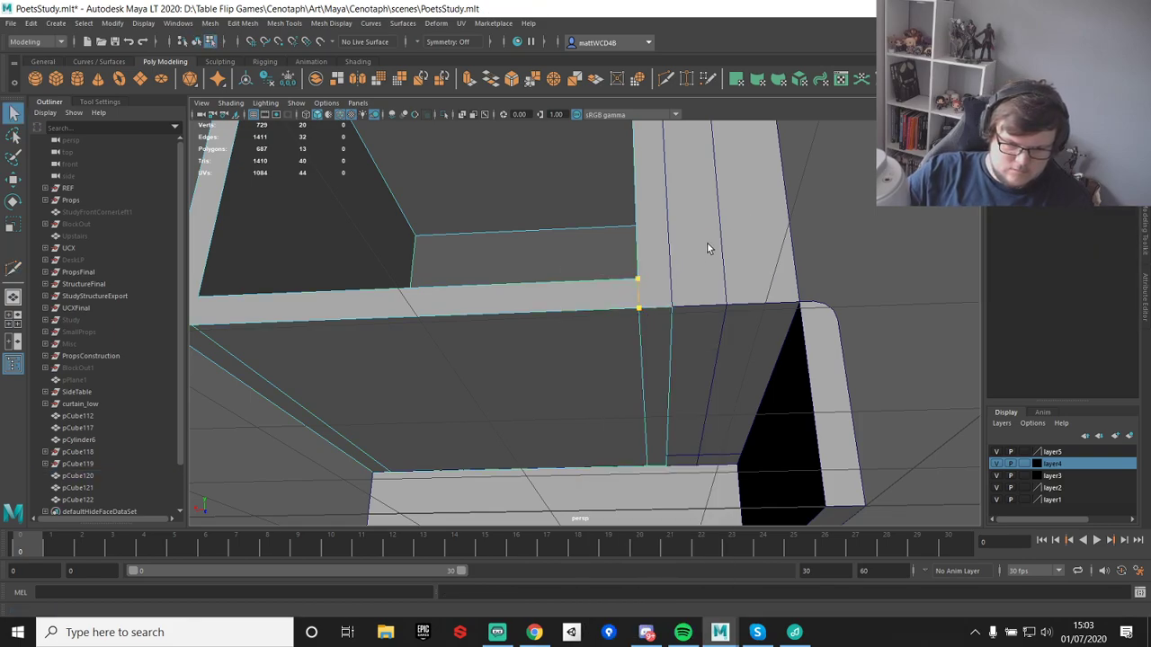
# - Delete the rear frame face of the lowest box
pyautogui.scroll(-2, 704, 243)
pyautogui.keyDown('alt'); pyautogui.moveTo(526, 285); pyautogui.dragTo(591, 277, button='middle'); pyautogui.keyUp('alt')
pyautogui.keyDown('alt'); pyautogui.moveTo(590, 276); pyautogui.dragTo(605, 355); pyautogui.keyUp('alt')
pyautogui.click(509, 259)
pyautogui.press('Delete')
# - Try deleting the middle box's rear frame face and the whole middle box, and undo both deletions
pyautogui.moveTo(558, 296); pyautogui.dragTo(610, 244, button='right')
pyautogui.click(556, 282)
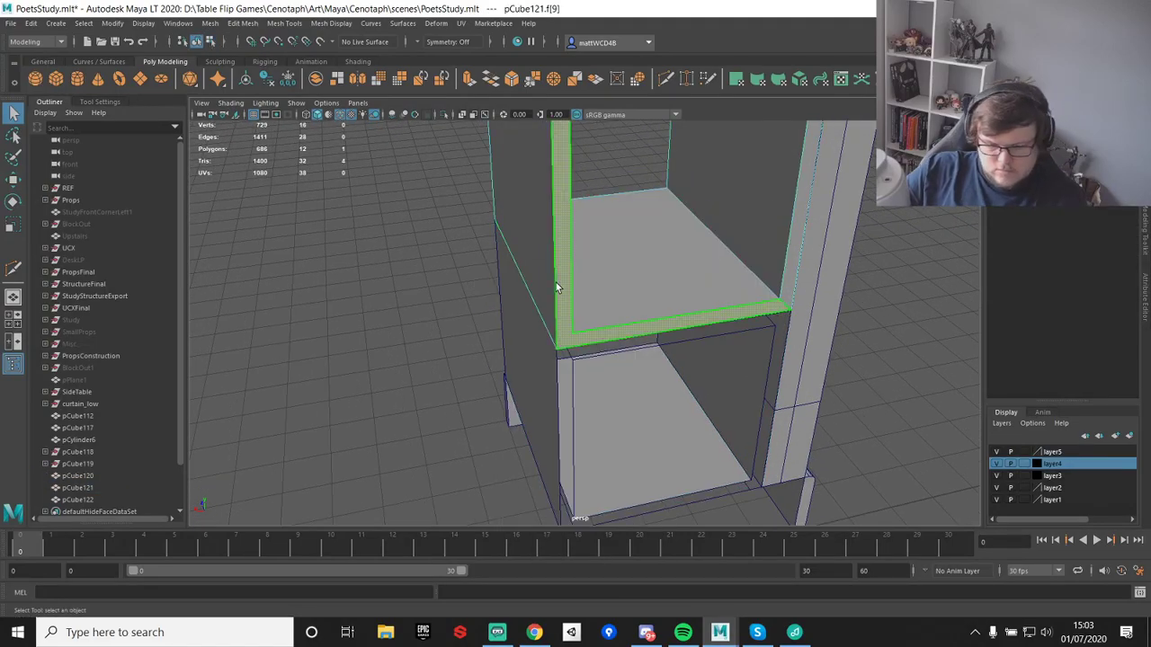
pyautogui.press('Delete')
pyautogui.keyDown('alt'); pyautogui.moveTo(684, 249); pyautogui.dragTo(709, 248); pyautogui.keyUp('alt')
pyautogui.moveTo(709, 248); pyautogui.dragTo(616, 185, button='right')
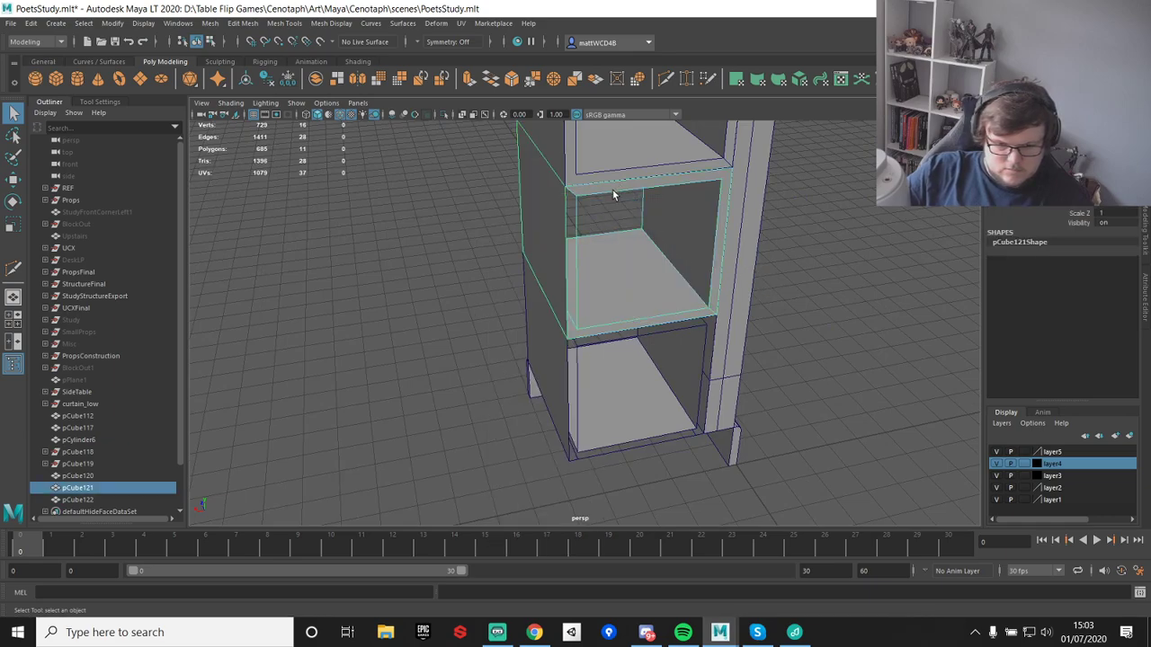
pyautogui.press('Delete')
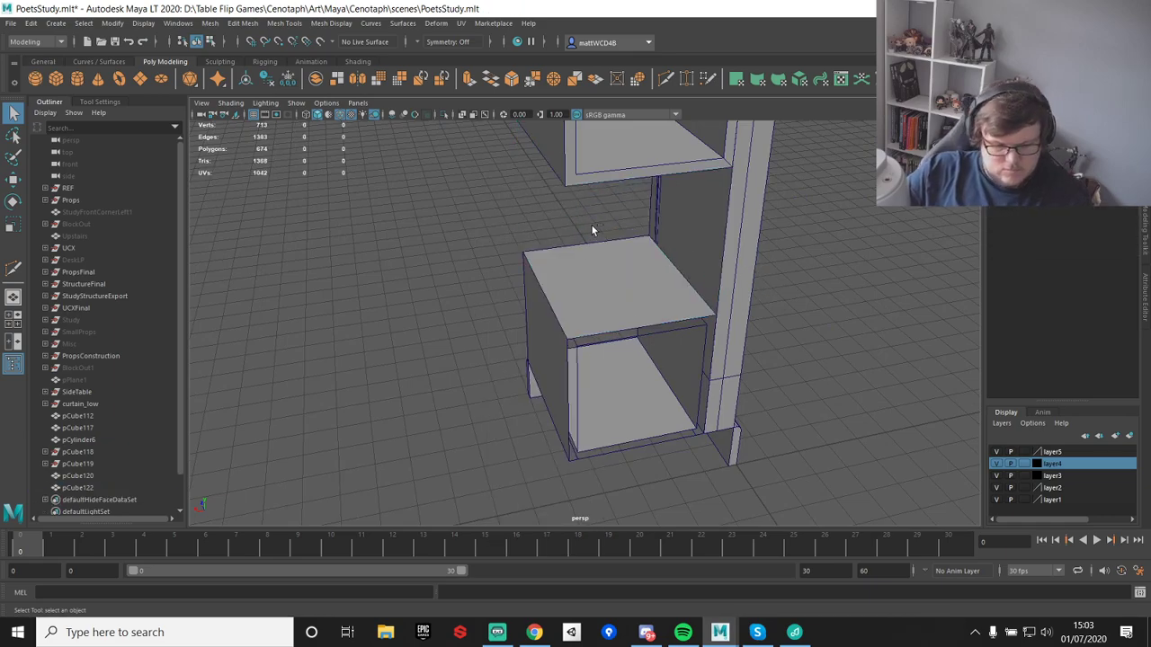
pyautogui.hotkey('ctrl', 'z')
pyautogui.hotkey('ctrl', 'z')
pyautogui.hotkey('ctrl', 'z')
# - Delete the uppermost hollow box
pyautogui.moveTo(615, 153); pyautogui.dragTo(640, 151, button='right')
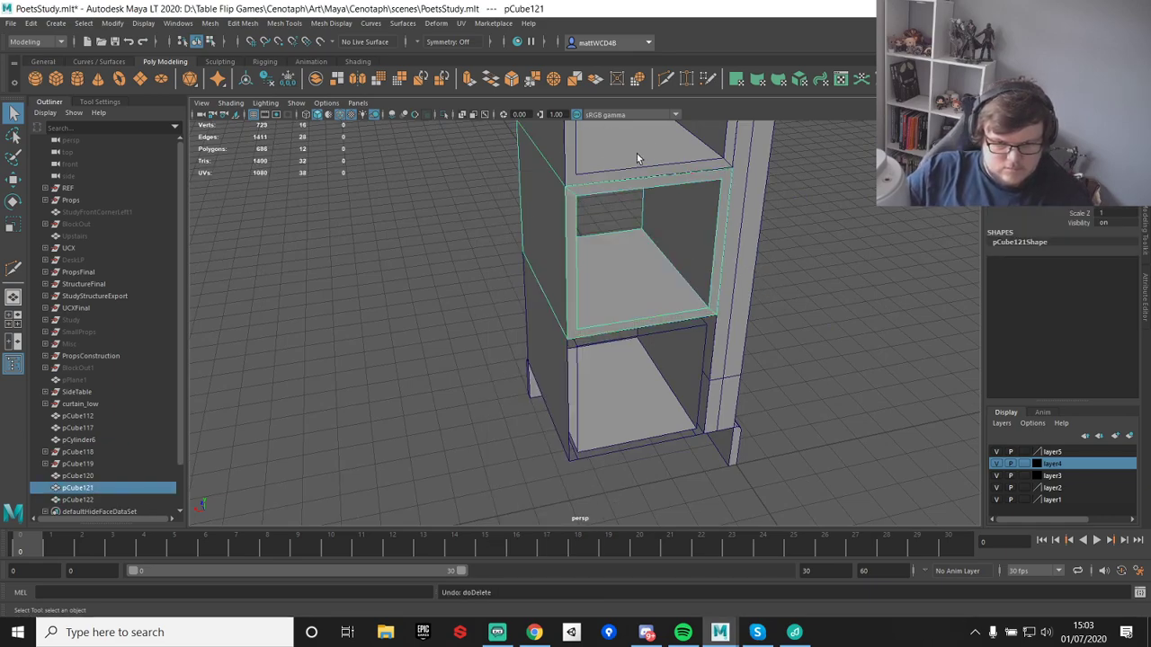
pyautogui.click(636, 153)
pyautogui.press('Delete')
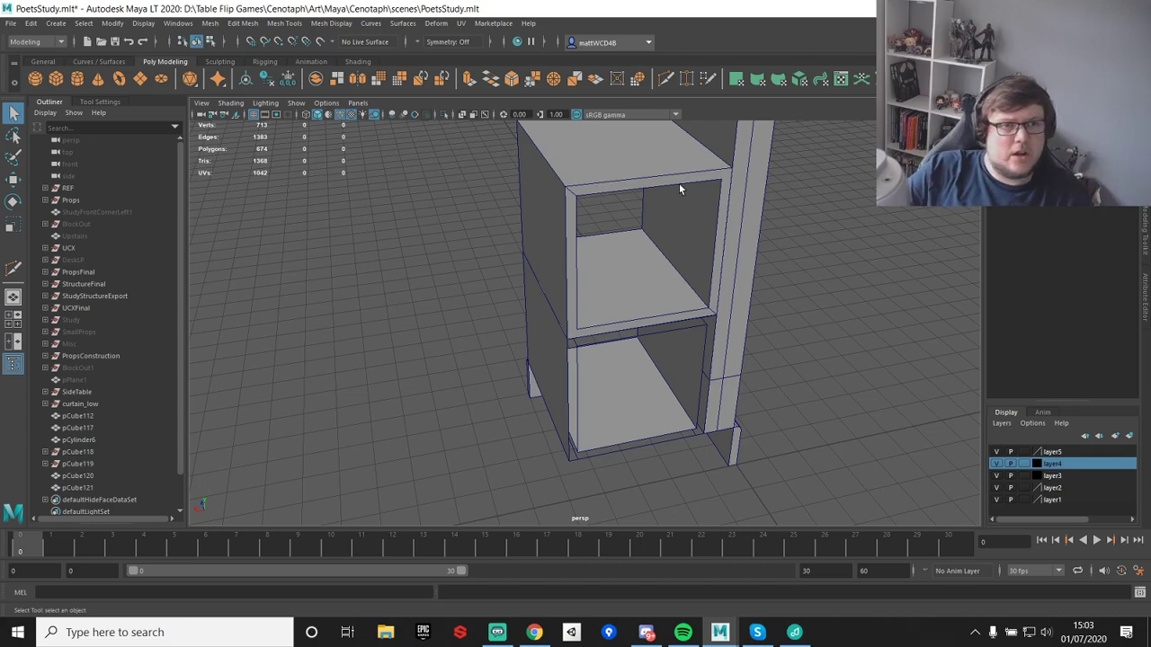
# - Examine the junction between the two stacked boxes and the open rear of the lower one
pyautogui.keyDown('alt'); pyautogui.moveTo(633, 238); pyautogui.dragTo(649, 273); pyautogui.keyUp('alt')
pyautogui.keyDown('alt'); pyautogui.moveTo(658, 234); pyautogui.dragTo(627, 261, button='middle'); pyautogui.keyUp('alt')
pyautogui.keyDown('alt'); pyautogui.moveTo(602, 297); pyautogui.dragTo(635, 278); pyautogui.keyUp('alt')
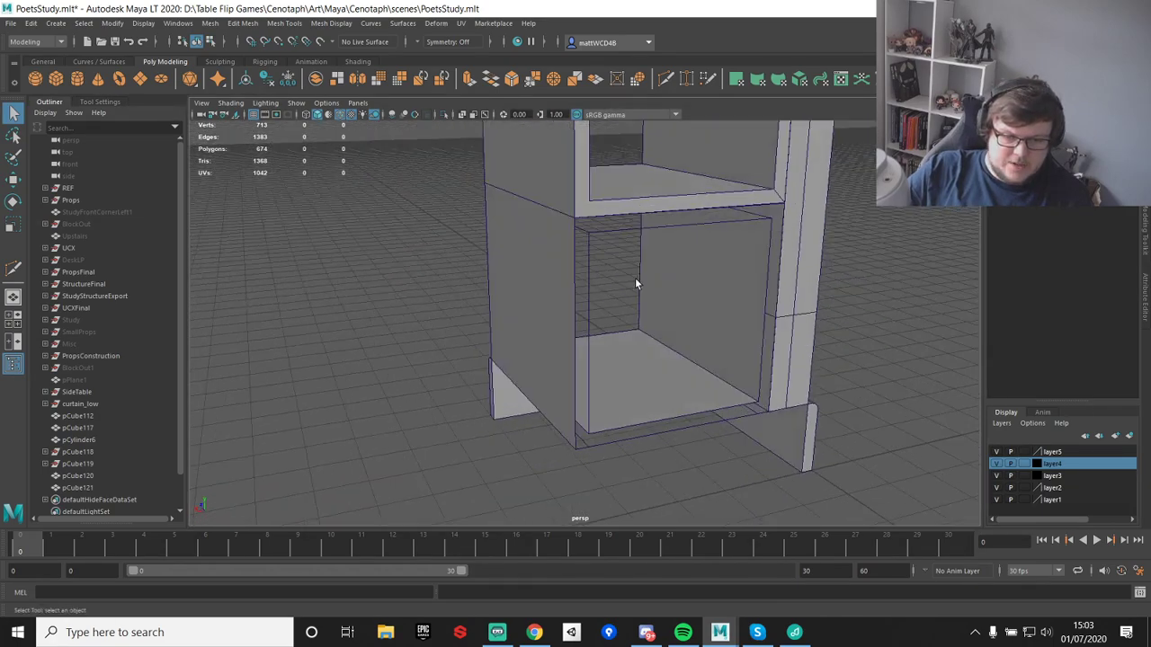
pyautogui.keyDown('alt'); pyautogui.moveTo(690, 199); pyautogui.dragTo(656, 264, button='middle'); pyautogui.keyUp('alt')
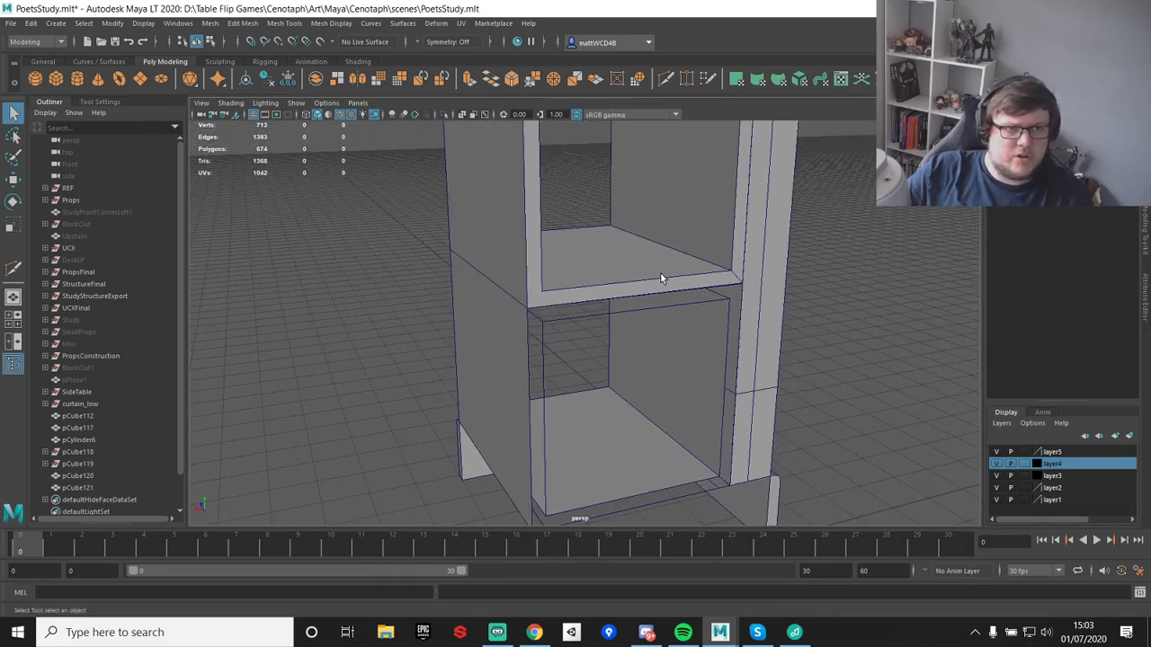
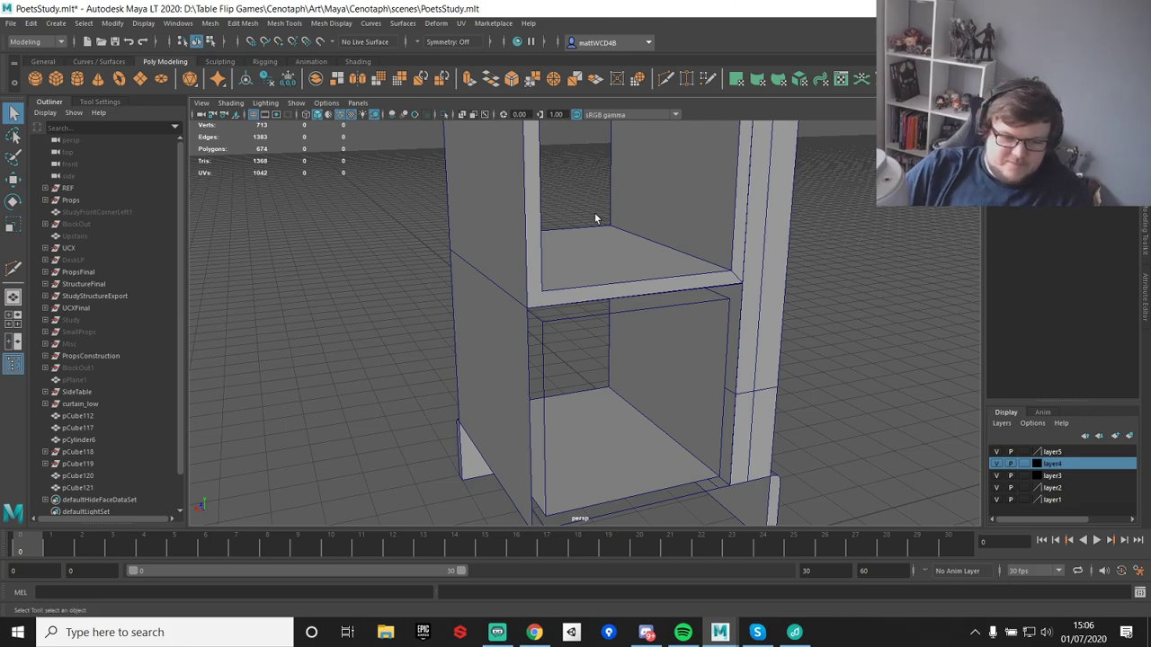
pyautogui.click(520, 269)
pyautogui.scroll(-4, 550, 274)
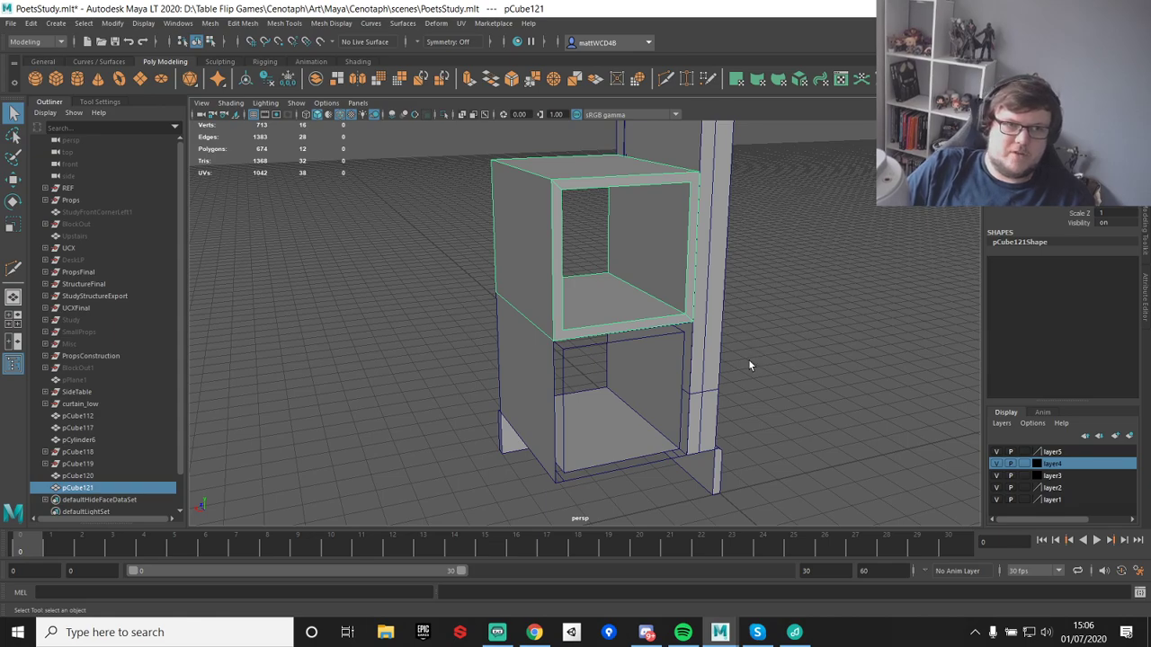
pyautogui.click(819, 360)
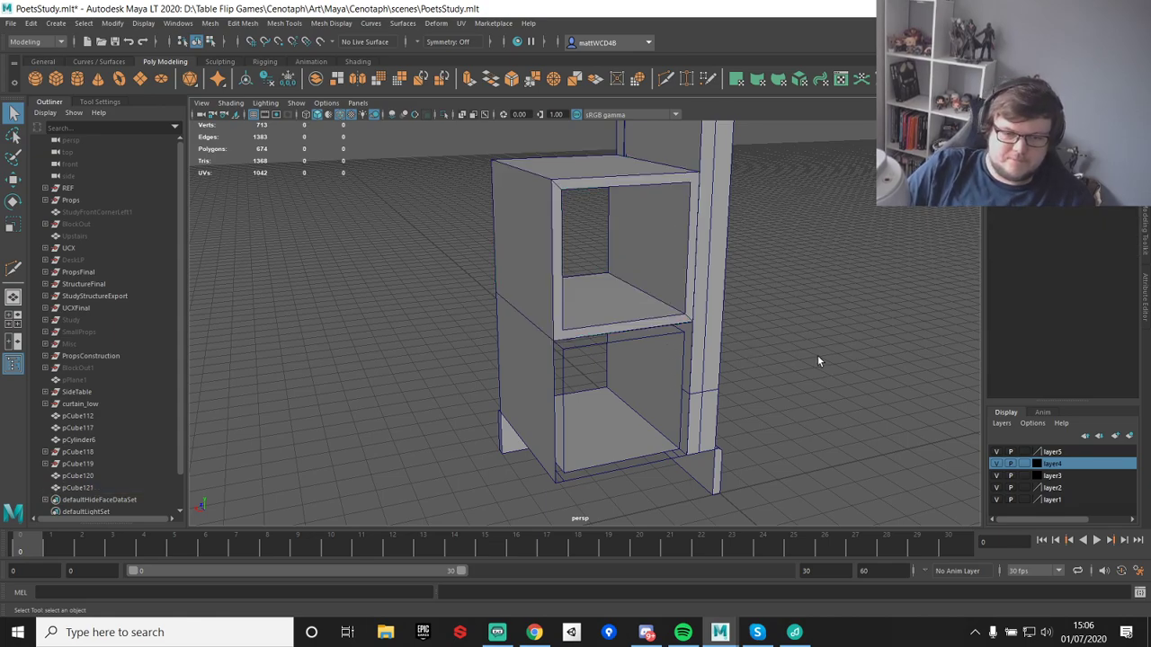
pyautogui.scroll(3, 644, 431)
pyautogui.keyDown('alt'); pyautogui.moveTo(644, 432); pyautogui.dragTo(643, 353, button='middle'); pyautogui.keyUp('alt')
pyautogui.scroll(3, 643, 353)
pyautogui.click(587, 218)
pyautogui.scroll(-6, 586, 223)
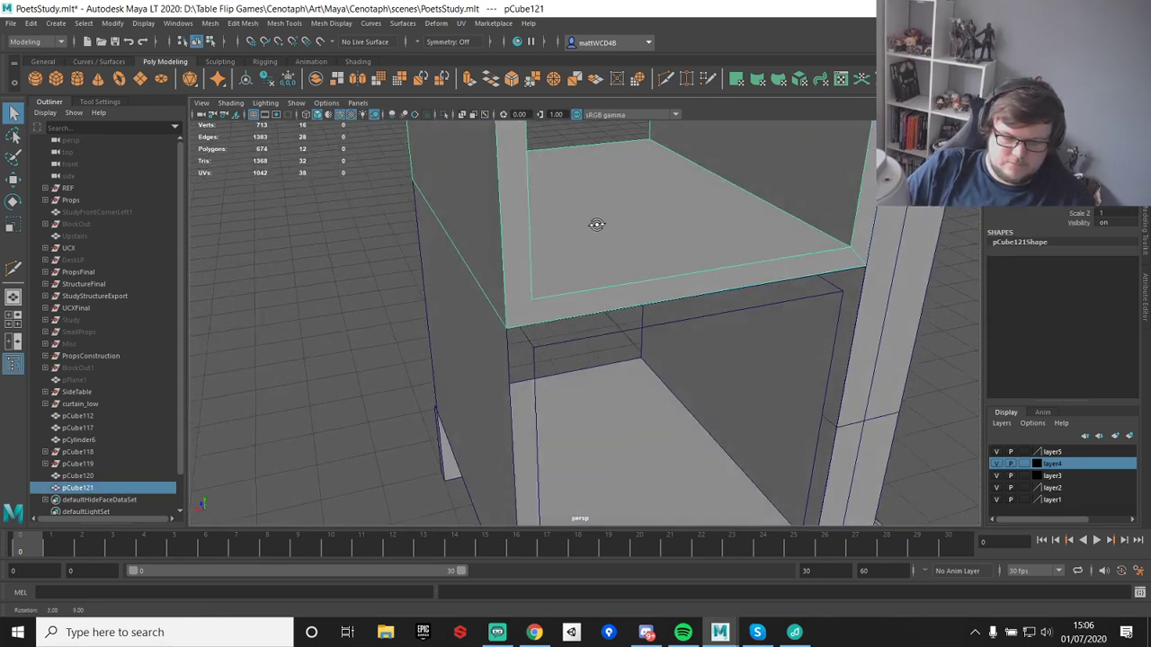
# - Delete the lower box's outer top face where it lies hidden beneath the box above
pyautogui.click(576, 406)
pyautogui.keyDown('alt'); pyautogui.moveTo(576, 406); pyautogui.dragTo(601, 312); pyautogui.keyUp('alt')
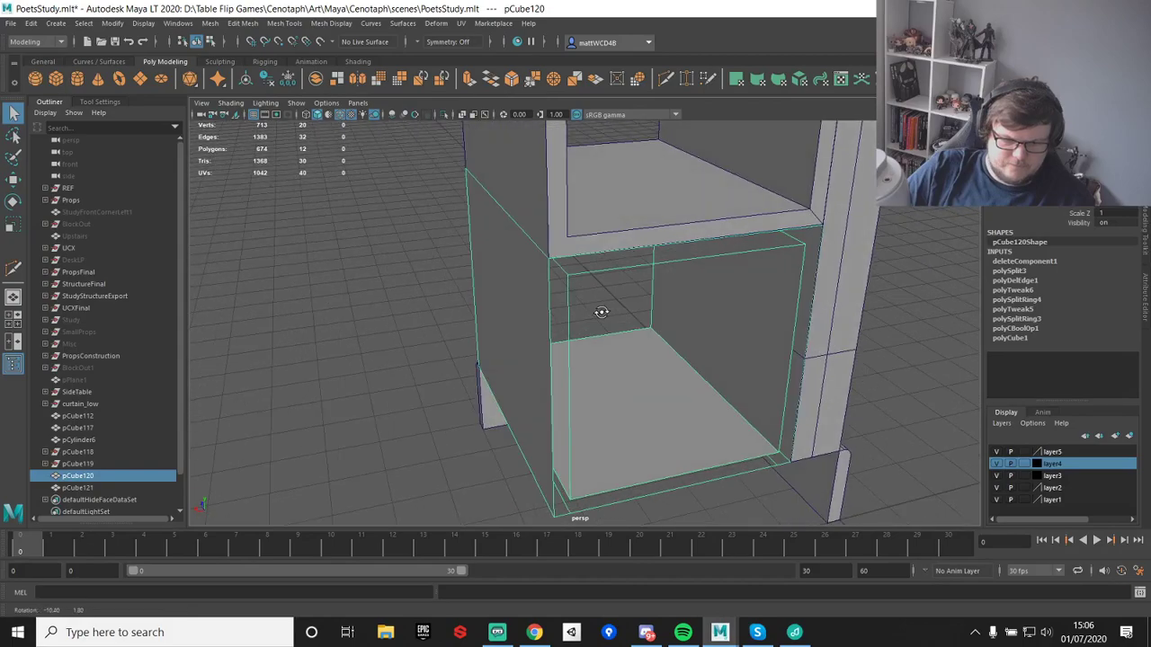
pyautogui.moveTo(547, 273); pyautogui.dragTo(549, 301, button='right')
pyautogui.click(580, 262)
pyautogui.keyDown('alt'); pyautogui.moveTo(588, 360); pyautogui.dragTo(589, 258); pyautogui.keyUp('alt')
pyautogui.keyDown('alt'); pyautogui.moveTo(584, 207); pyautogui.dragTo(583, 285, button='middle'); pyautogui.keyUp('alt')
pyautogui.press('Delete')
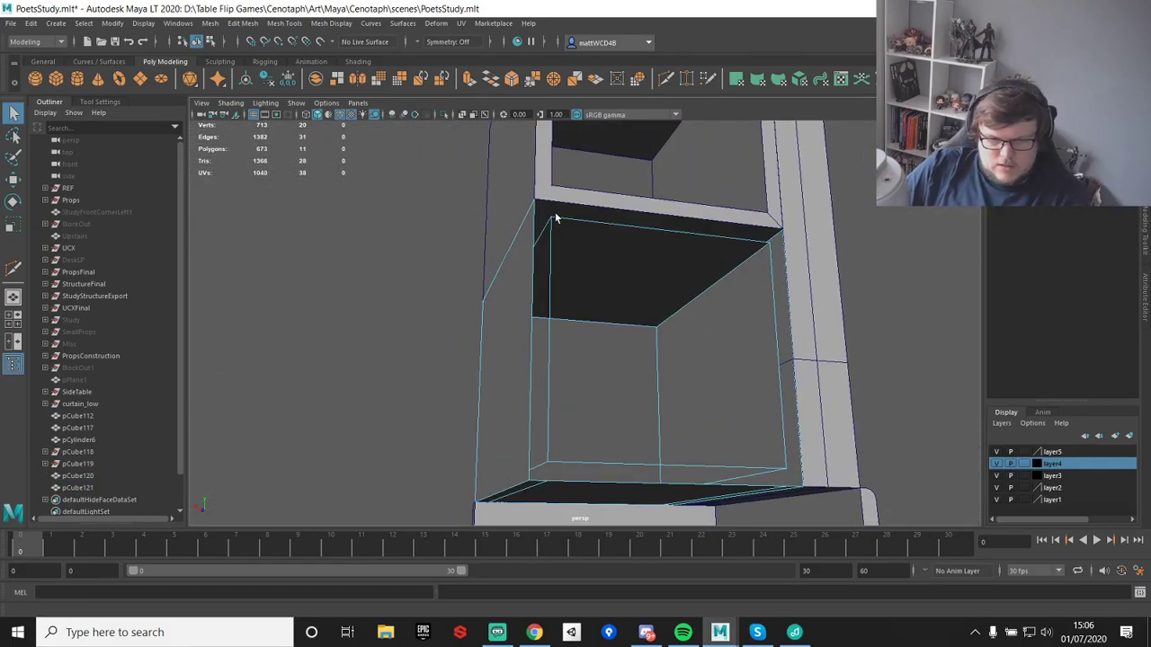
# - Delete three faces of the upper box's rear frame, one at a time
pyautogui.moveTo(586, 209); pyautogui.dragTo(596, 236, button='right')
pyautogui.click(606, 208)
pyautogui.click(587, 215)
pyautogui.press('Delete')
pyautogui.keyDown('alt'); pyautogui.moveTo(713, 239); pyautogui.dragTo(693, 261); pyautogui.keyUp('alt')
pyautogui.click(549, 322)
pyautogui.press('Delete')
pyautogui.click(768, 277)
pyautogui.press('Delete')
# - Examine the two stacked boxes around their junction and return to object selection
pyautogui.keyDown('alt'); pyautogui.moveTo(735, 278); pyautogui.dragTo(733, 319); pyautogui.keyUp('alt')
pyautogui.keyDown('alt'); pyautogui.moveTo(697, 245); pyautogui.dragTo(697, 253, button='middle'); pyautogui.keyUp('alt')
pyautogui.keyDown('alt'); pyautogui.moveTo(697, 253); pyautogui.dragTo(696, 329); pyautogui.keyUp('alt')
pyautogui.click(646, 250)
pyautogui.moveTo(646, 270); pyautogui.dragTo(683, 227, button='right')
pyautogui.keyDown('alt'); pyautogui.moveTo(616, 259); pyautogui.dragTo(707, 354); pyautogui.keyUp('alt')
pyautogui.scroll(3, 706, 354)
pyautogui.keyDown('alt'); pyautogui.moveTo(706, 354); pyautogui.dragTo(671, 260, button='middle'); pyautogui.keyUp('alt')
pyautogui.keyDown('alt'); pyautogui.moveTo(670, 260); pyautogui.dragTo(675, 287); pyautogui.keyUp('alt')
pyautogui.press('q')
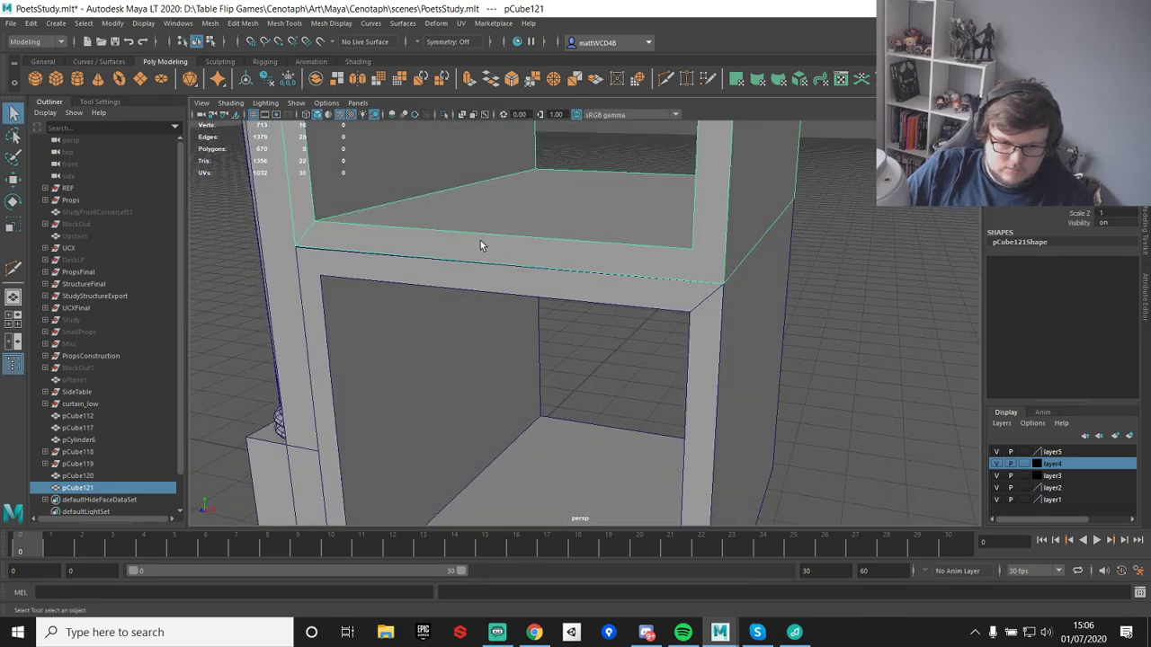
# - Try flattening the upper box's bottom vertices by scaling them vertically, and undo the scale
pyautogui.keyDown('alt'); pyautogui.moveTo(480, 244); pyautogui.dragTo(570, 277); pyautogui.keyUp('alt')
pyautogui.click(531, 310)
pyautogui.click(568, 278)
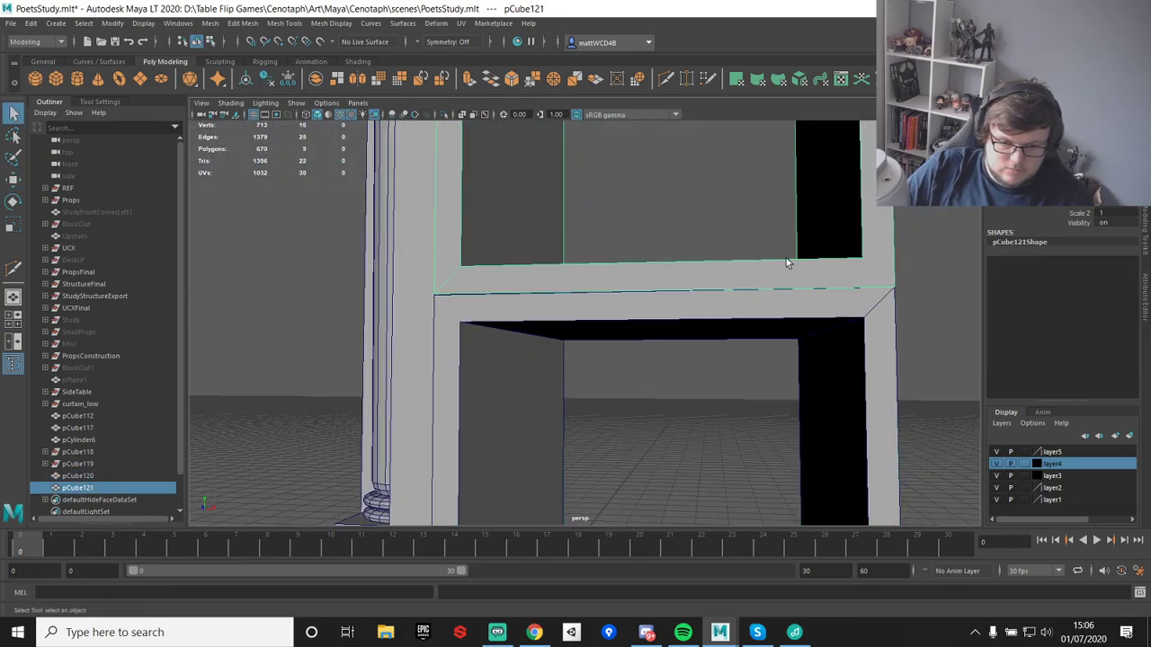
pyautogui.press('w')
pyautogui.moveTo(686, 274); pyautogui.dragTo(629, 272, button='right')
pyautogui.moveTo(380, 283); pyautogui.dragTo(1058, 340)
pyautogui.press('e')
pyautogui.press('r')
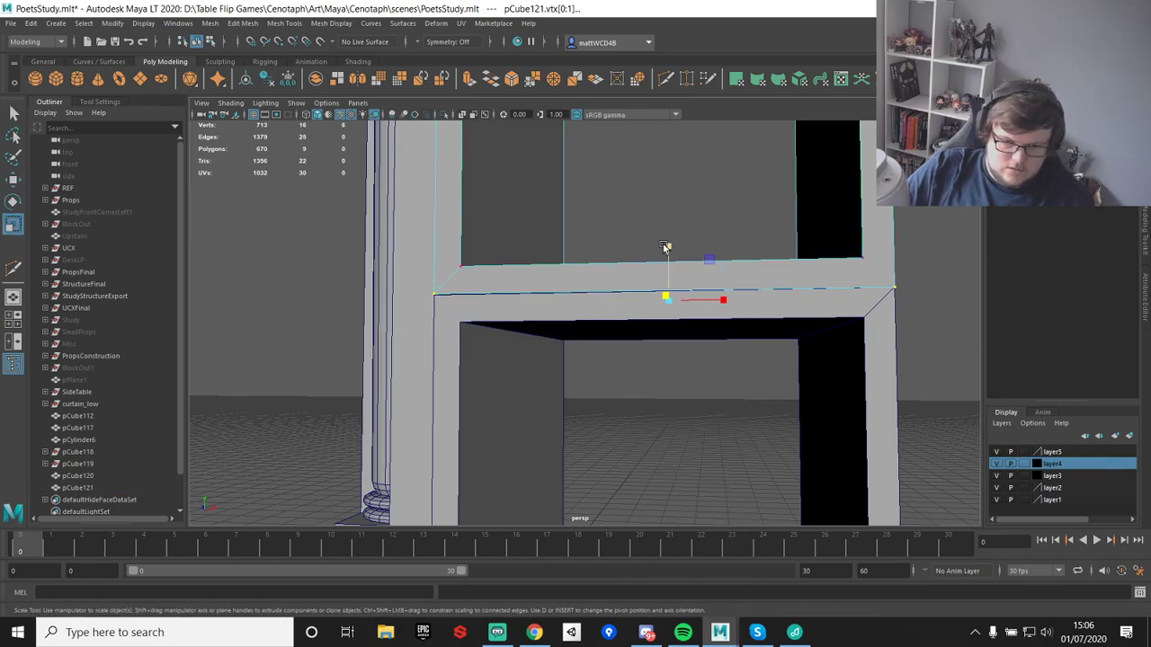
pyautogui.moveTo(667, 245); pyautogui.dragTo(680, 439)
pyautogui.moveTo(765, 252)
pyautogui.keyDown('alt'); pyautogui.mouseDown()
pyautogui.moveTo(788, 269)
pyautogui.moveTo(608, 273)
pyautogui.moveTo(758, 264)
pyautogui.moveTo(747, 264)
pyautogui.mouseUp(); pyautogui.keyUp('alt')
pyautogui.hotkey('ctrl', 'z')
# - Keep only the upper box's outer bottom vertices selected and snap them vertically to a common height
pyautogui.keyDown('alt'); pyautogui.moveTo(709, 311); pyautogui.dragTo(719, 336); pyautogui.keyUp('alt')
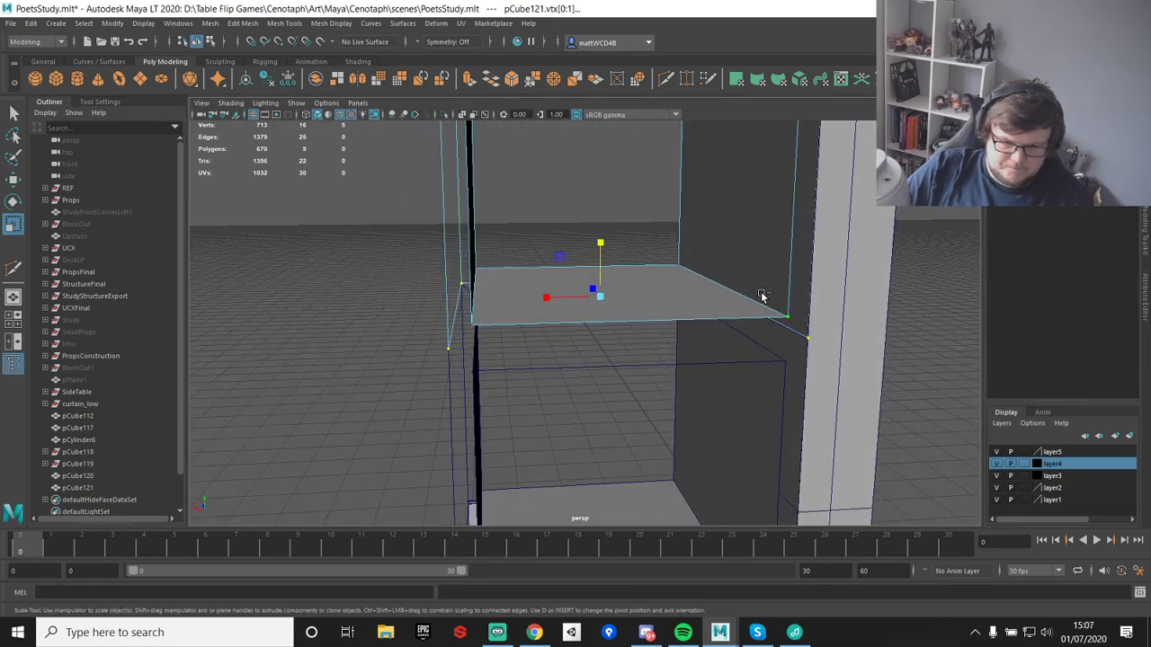
pyautogui.press('e')
pyautogui.press('w')
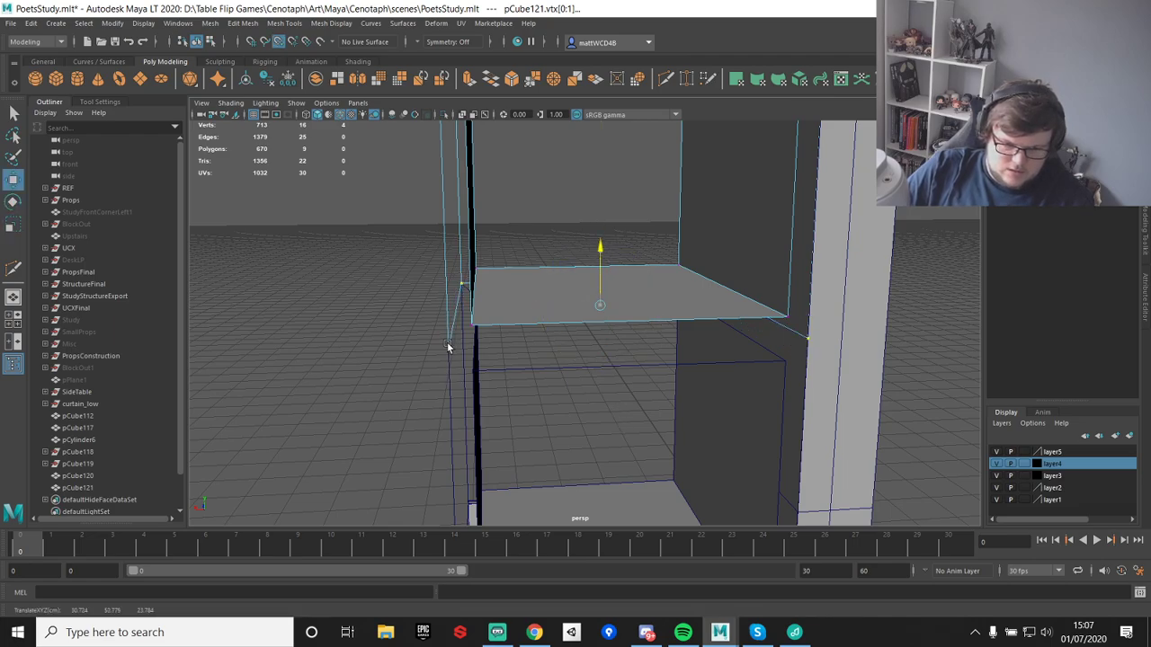
# - Snap the lower box's three outer top edges to the matching corner of the upper box
pyautogui.keyDown('alt'); pyautogui.moveTo(380, 321); pyautogui.dragTo(702, 301); pyautogui.keyUp('alt')
pyautogui.click(702, 301)
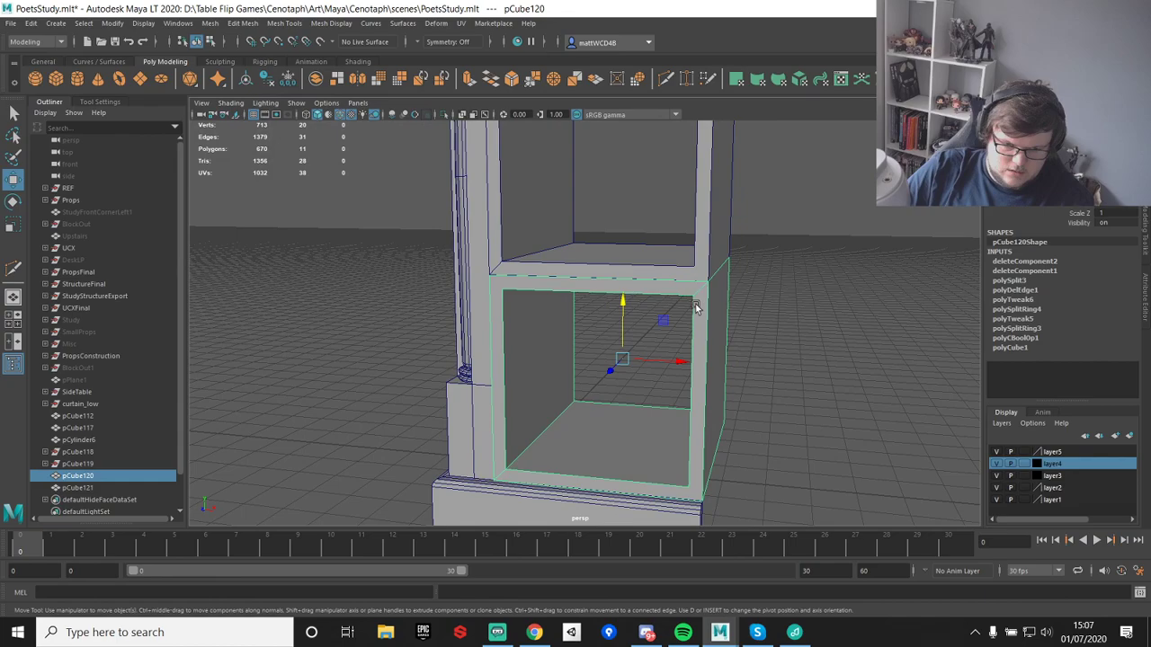
pyautogui.moveTo(702, 302); pyautogui.dragTo(639, 278, button='right')
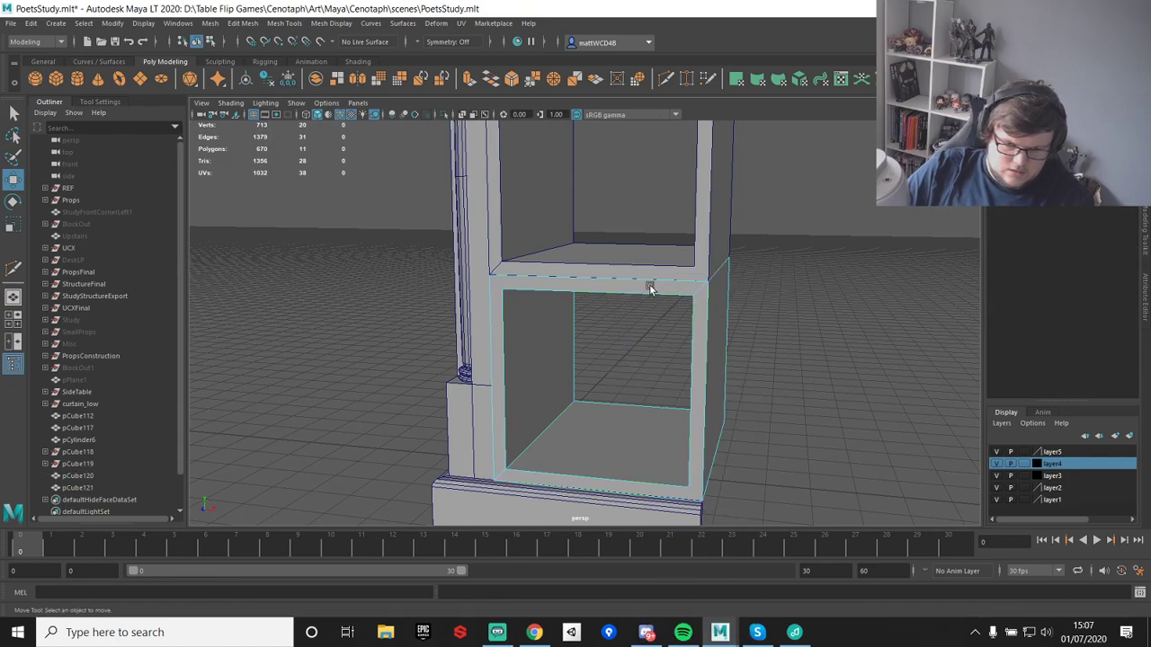
pyautogui.click(651, 279)
pyautogui.keyDown('alt'); pyautogui.moveTo(678, 299); pyautogui.dragTo(470, 313); pyautogui.keyUp('alt')
pyautogui.keyDown('shift'); pyautogui.click(756, 281); pyautogui.keyUp('shift')
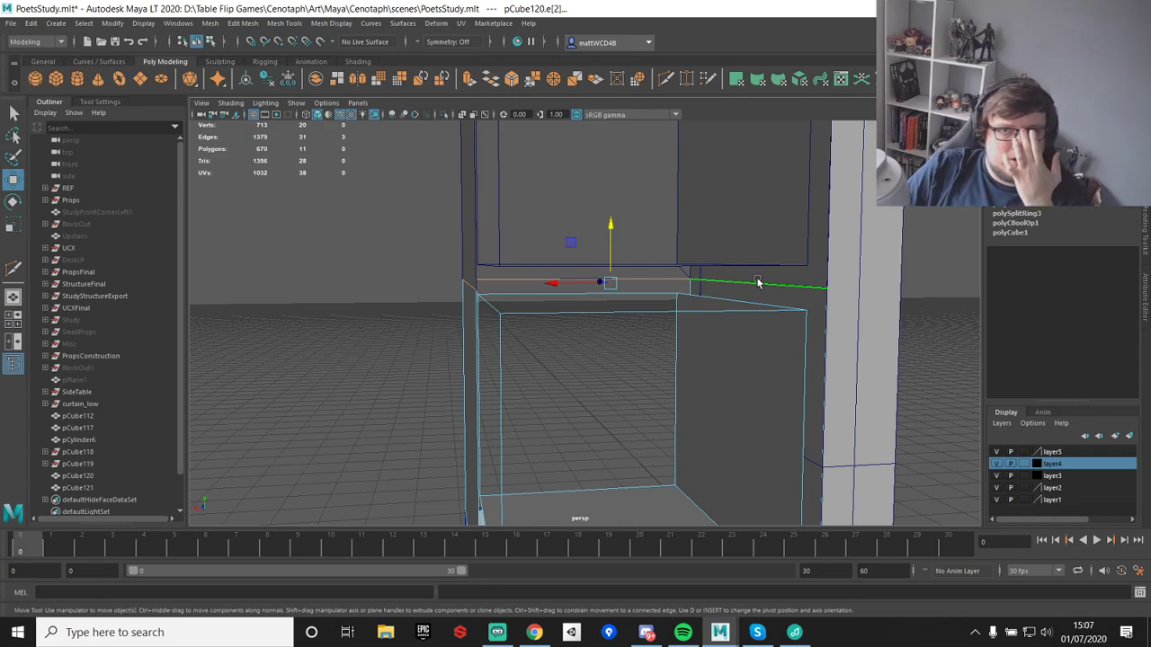
pyautogui.keyDown('alt'); pyautogui.moveTo(764, 275); pyautogui.dragTo(663, 298); pyautogui.keyUp('alt')
pyautogui.press('r')
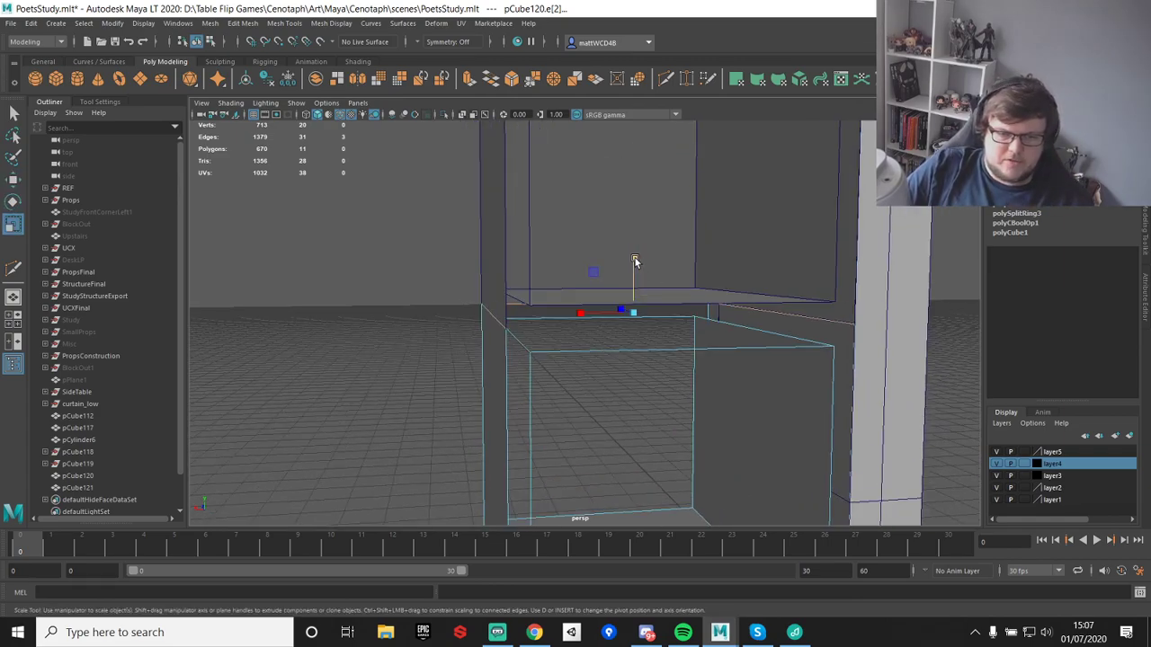
pyautogui.press('w')
pyautogui.press('v')
pyautogui.moveTo(524, 312); pyautogui.dragTo(486, 308)
pyautogui.keyDown('alt'); pyautogui.moveTo(752, 293); pyautogui.dragTo(800, 276); pyautogui.keyUp('alt')
pyautogui.keyDown('alt'); pyautogui.moveTo(594, 254); pyautogui.dragTo(724, 249); pyautogui.keyUp('alt')
pyautogui.keyDown('alt'); pyautogui.moveTo(725, 249); pyautogui.dragTo(715, 259, button='middle'); pyautogui.keyUp('alt')
pyautogui.press('q')
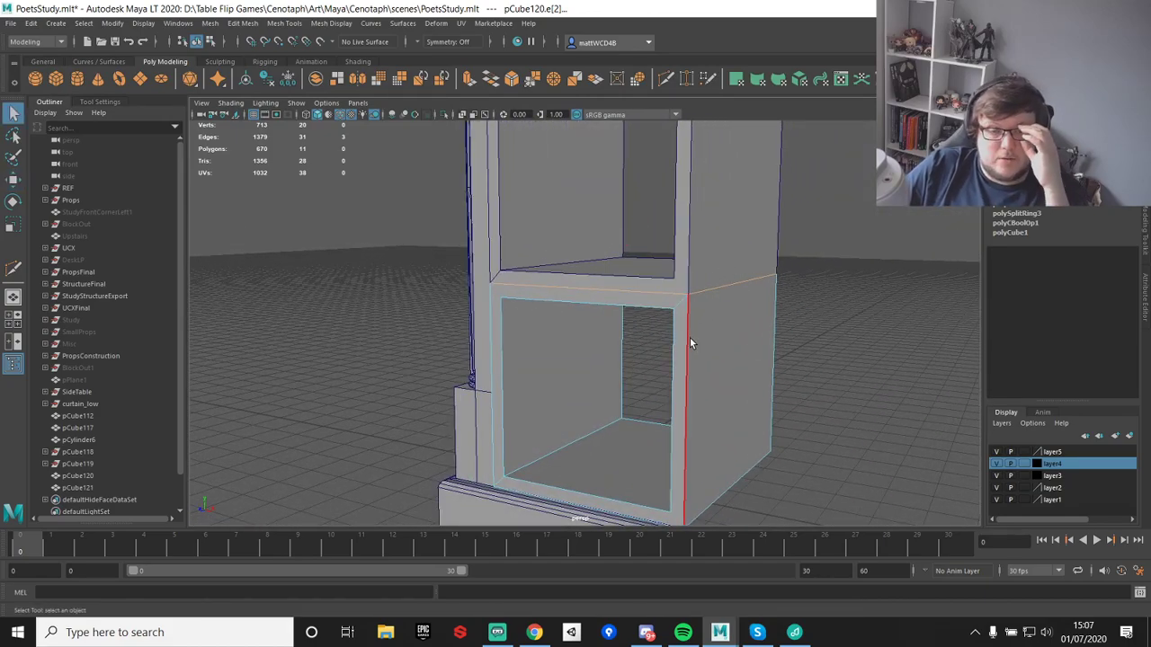
pyautogui.moveTo(703, 284); pyautogui.dragTo(761, 260, button='right')
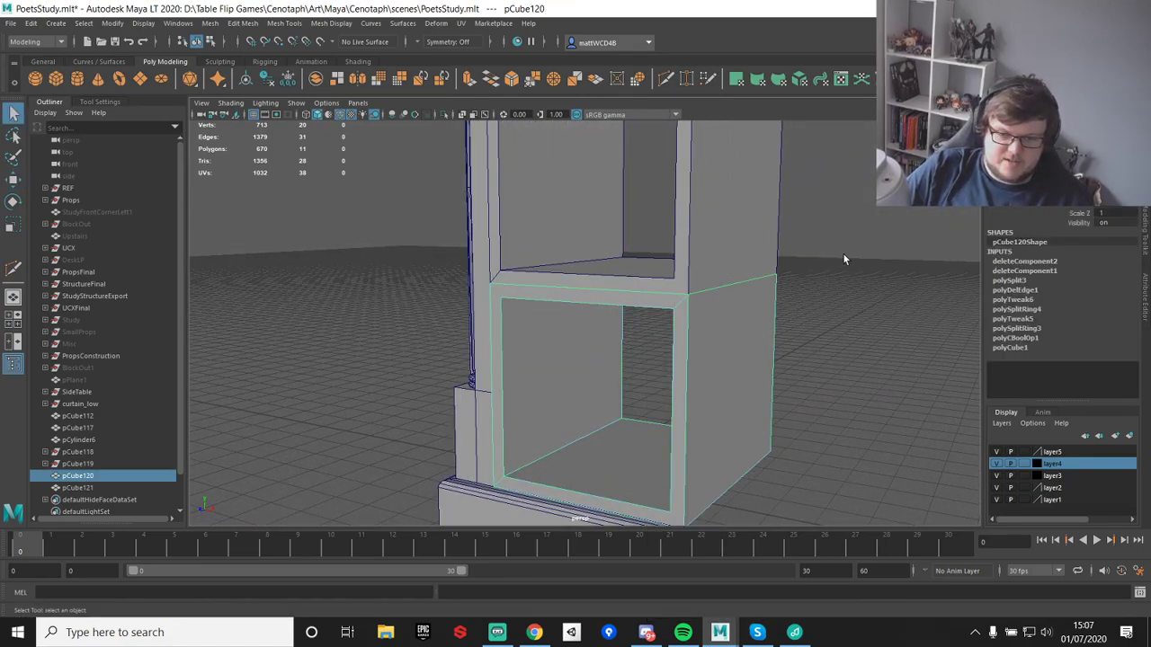
pyautogui.click(843, 259)
# - Check the two stacked boxes for a clean joint from above and from the front
pyautogui.scroll(-3, 836, 266)
pyautogui.keyDown('alt'); pyautogui.moveTo(818, 286); pyautogui.dragTo(737, 296); pyautogui.keyUp('alt')
pyautogui.click(699, 205)
pyautogui.moveTo(699, 205)
pyautogui.keyDown('alt'); pyautogui.mouseDown()
pyautogui.moveTo(674, 192)
pyautogui.moveTo(684, 218)
pyautogui.mouseUp(); pyautogui.keyUp('alt')
pyautogui.moveTo(683, 219)
pyautogui.keyDown('alt'); pyautogui.mouseDown(button='middle')
pyautogui.moveTo(676, 206)
pyautogui.moveTo(677, 227)
pyautogui.mouseUp(button='middle'); pyautogui.keyUp('alt')
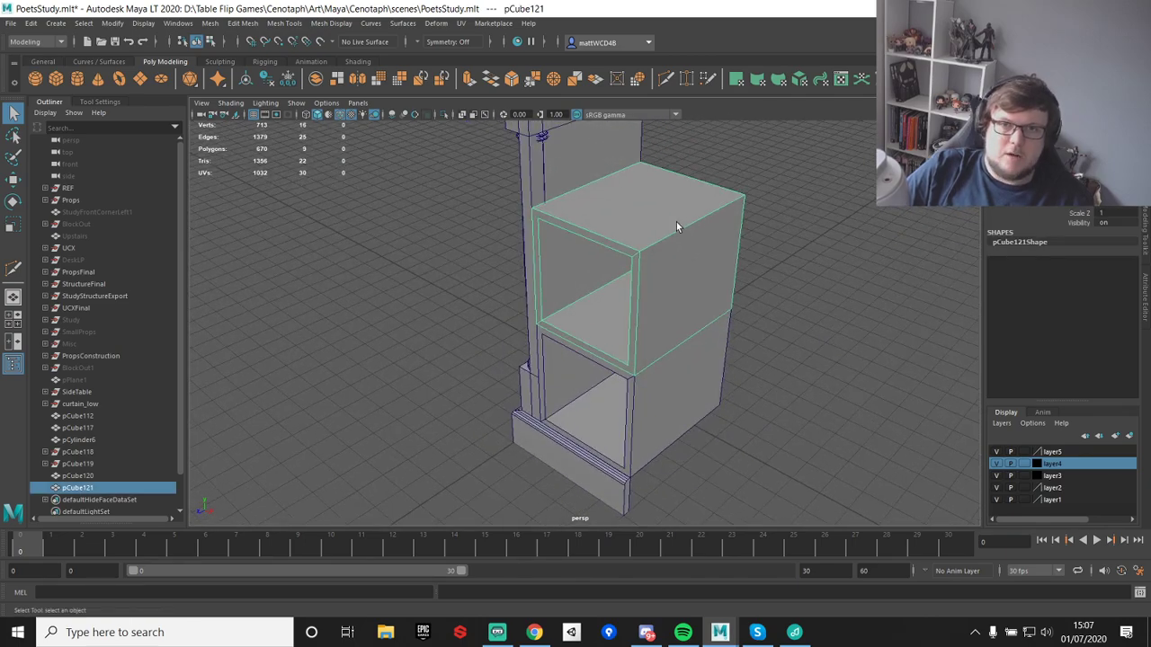
pyautogui.click(756, 231)
pyautogui.keyDown('alt'); pyautogui.moveTo(756, 231); pyautogui.dragTo(692, 334); pyautogui.keyUp('alt')
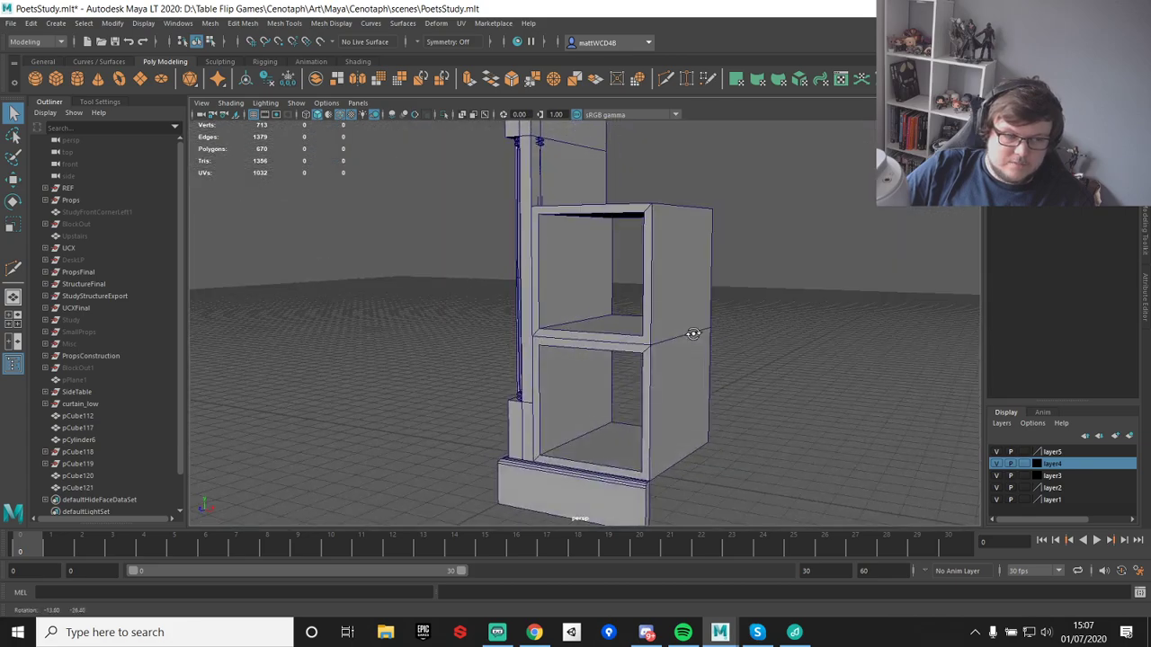
pyautogui.keyDown('alt'); pyautogui.moveTo(725, 236); pyautogui.dragTo(719, 240); pyautogui.keyUp('alt')
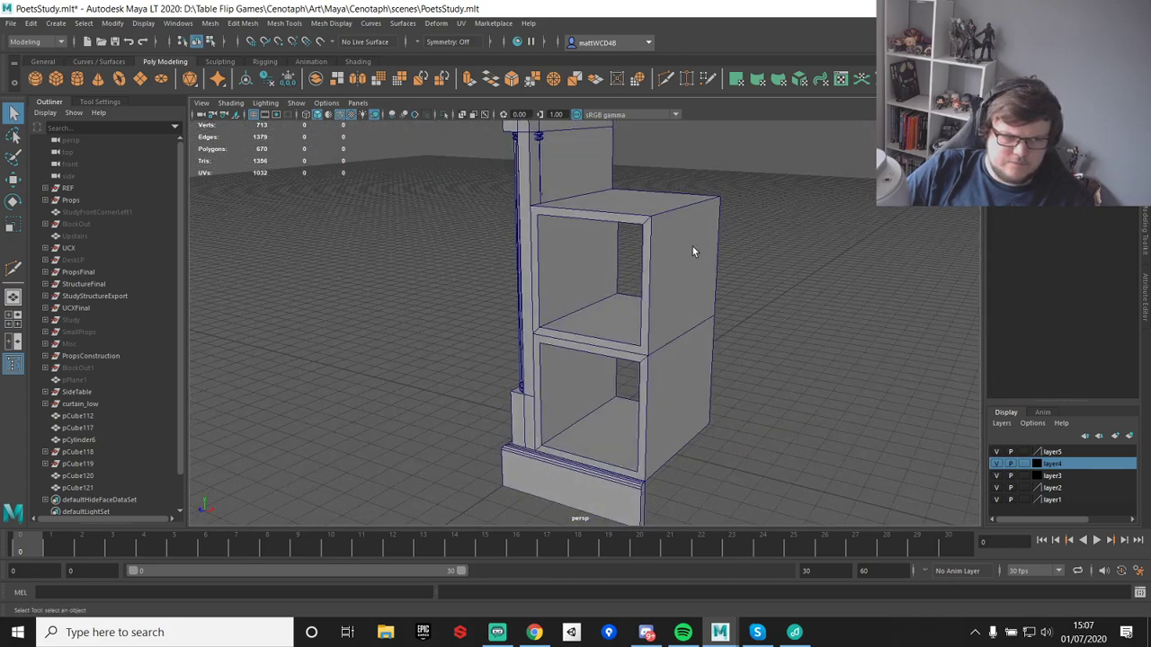
# - Try duplicating and moving the upper box, and delete the copy
pyautogui.click(692, 252)
pyautogui.click(676, 384)
pyautogui.click(671, 275)
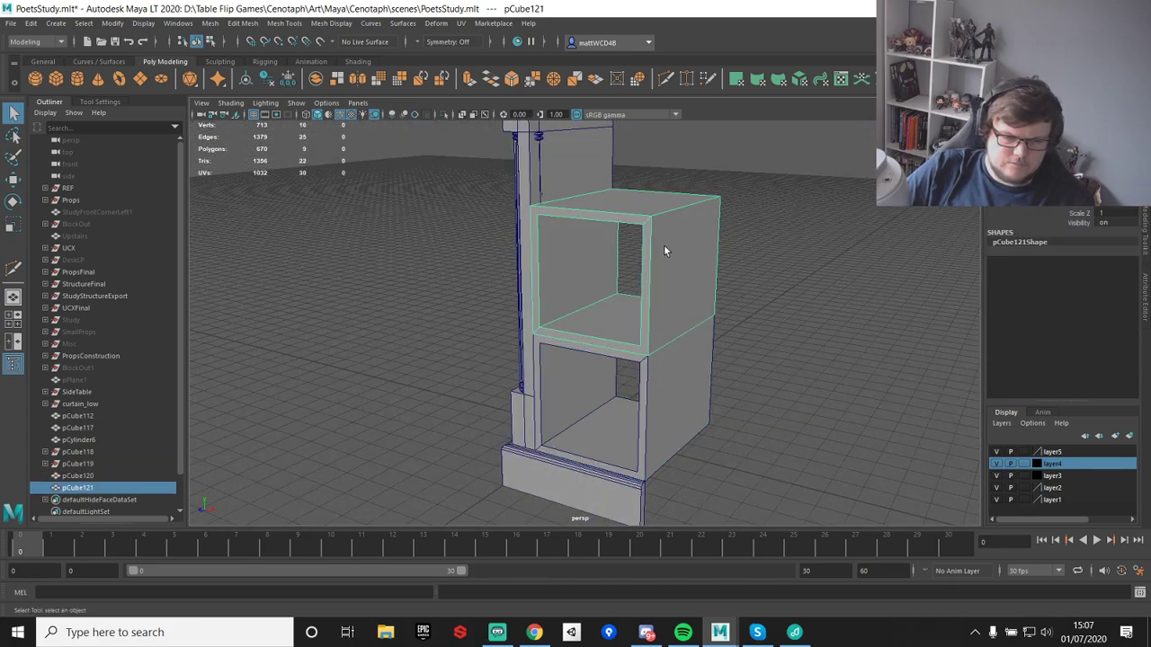
pyautogui.press('w')
pyautogui.hotkey('ctrl', 'd')
pyautogui.moveTo(655, 297); pyautogui.dragTo(613, 280)
pyautogui.scroll(4, 624, 308)
pyautogui.press('Delete')
# - Cut mitre edges across the two remaining corners of the upper box's front frame with Multi-Cut
pyautogui.click(687, 386)
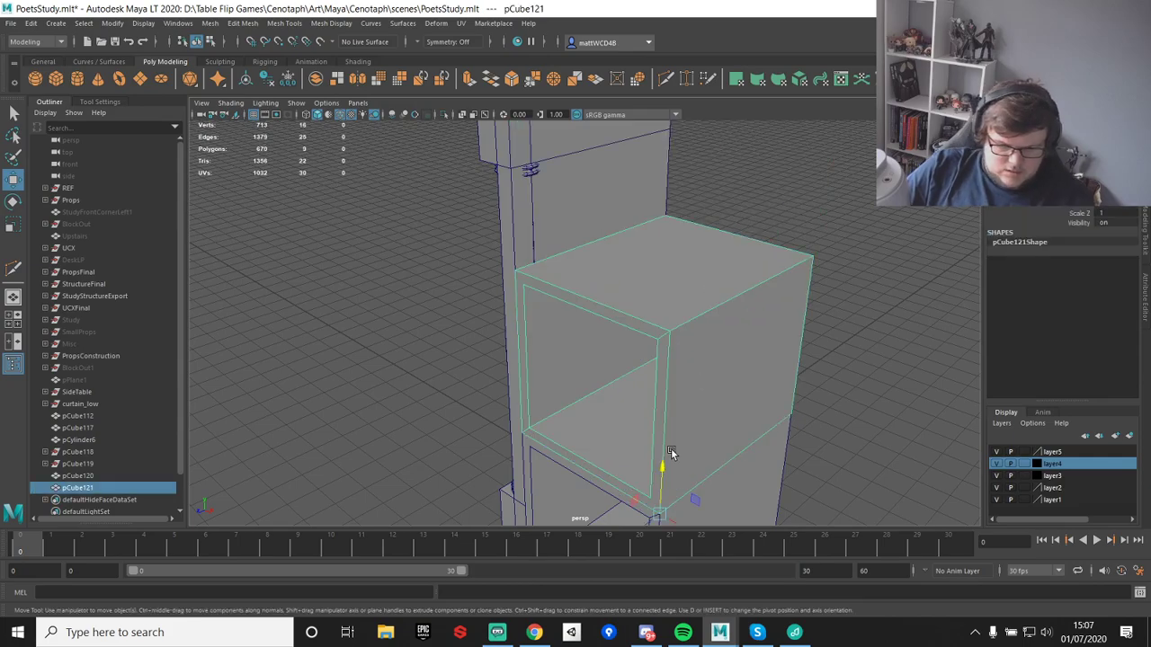
pyautogui.keyDown('alt'); pyautogui.moveTo(676, 446); pyautogui.dragTo(675, 303, button='middle'); pyautogui.keyUp('alt')
pyautogui.scroll(2, 676, 303)
pyautogui.keyDown('alt'); pyautogui.moveTo(675, 303); pyautogui.dragTo(719, 288); pyautogui.keyUp('alt')
pyautogui.keyDown('shift'); pyautogui.moveTo(765, 187); pyautogui.dragTo(683, 188, button='right'); pyautogui.keyUp('shift')
pyautogui.click(745, 388)
pyautogui.click(773, 195)
pyautogui.press('q')
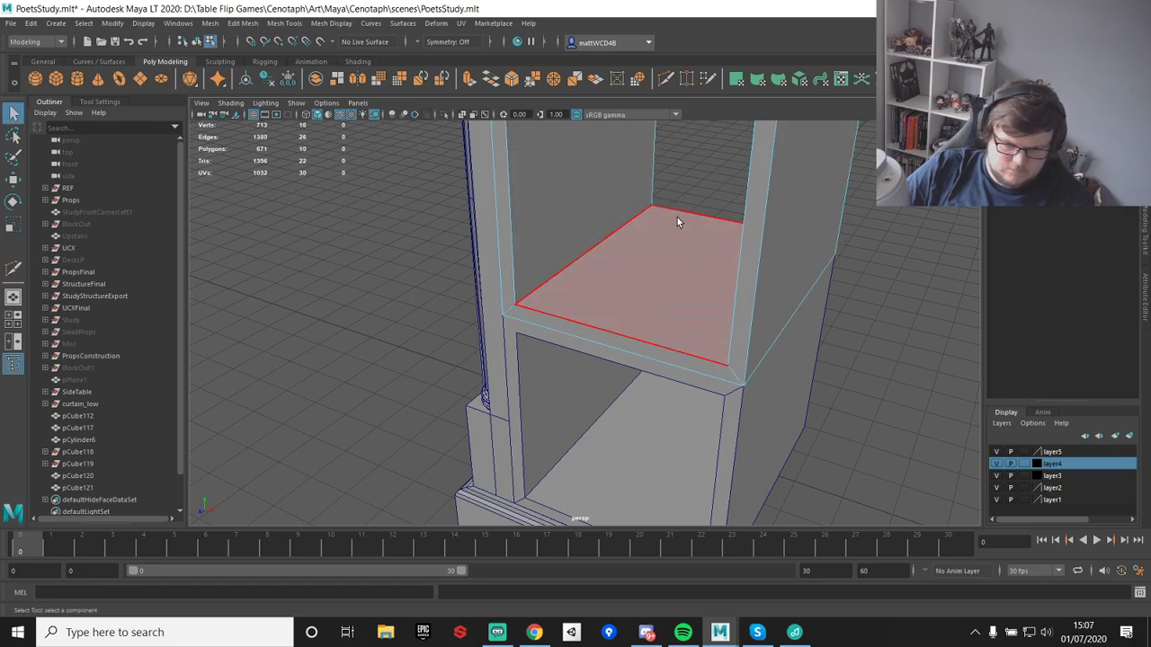
pyautogui.keyDown('alt'); pyautogui.moveTo(676, 216); pyautogui.dragTo(652, 326, button='middle'); pyautogui.keyUp('alt')
pyautogui.press('g')
pyautogui.click(475, 204)
pyautogui.click(460, 184)
pyautogui.press('q')
pyautogui.scroll(-3, 696, 305)
pyautogui.keyDown('alt'); pyautogui.moveTo(654, 306); pyautogui.dragTo(706, 310); pyautogui.keyUp('alt')
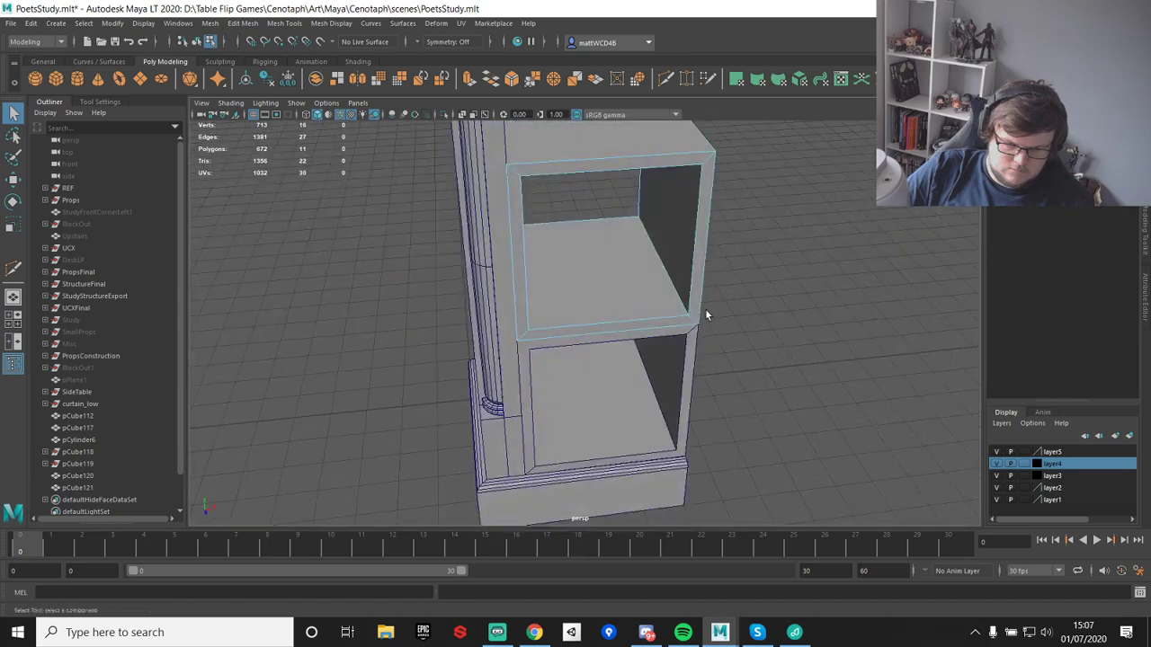
# - Extrude the upper box's inner rear vertical edge across the opening and snap it to the opposite side as a back panel
pyautogui.click(555, 265)
pyautogui.keyDown('alt'); pyautogui.moveTo(624, 242); pyautogui.dragTo(588, 266); pyautogui.keyUp('alt')
pyautogui.rightClick(589, 266)
pyautogui.moveTo(591, 255); pyautogui.dragTo(609, 279, button='right')
pyautogui.click(637, 247)
pyautogui.keyDown('alt'); pyautogui.moveTo(609, 279); pyautogui.dragTo(636, 320); pyautogui.keyUp('alt')
pyautogui.press('w')
pyautogui.press('v')
pyautogui.moveTo(614, 200); pyautogui.dragTo(660, 241)
# - Merge the upper back panel's two loose corners with the adjoining inner wall vertices and return to object selection
pyautogui.press('q')
pyautogui.moveTo(666, 220); pyautogui.dragTo(616, 220, button='right')
pyautogui.moveTo(668, 250); pyautogui.dragTo(691, 276)
pyautogui.keyDown('shift'); pyautogui.moveTo(835, 290); pyautogui.dragTo(873, 218, button='right'); pyautogui.keyUp('shift')
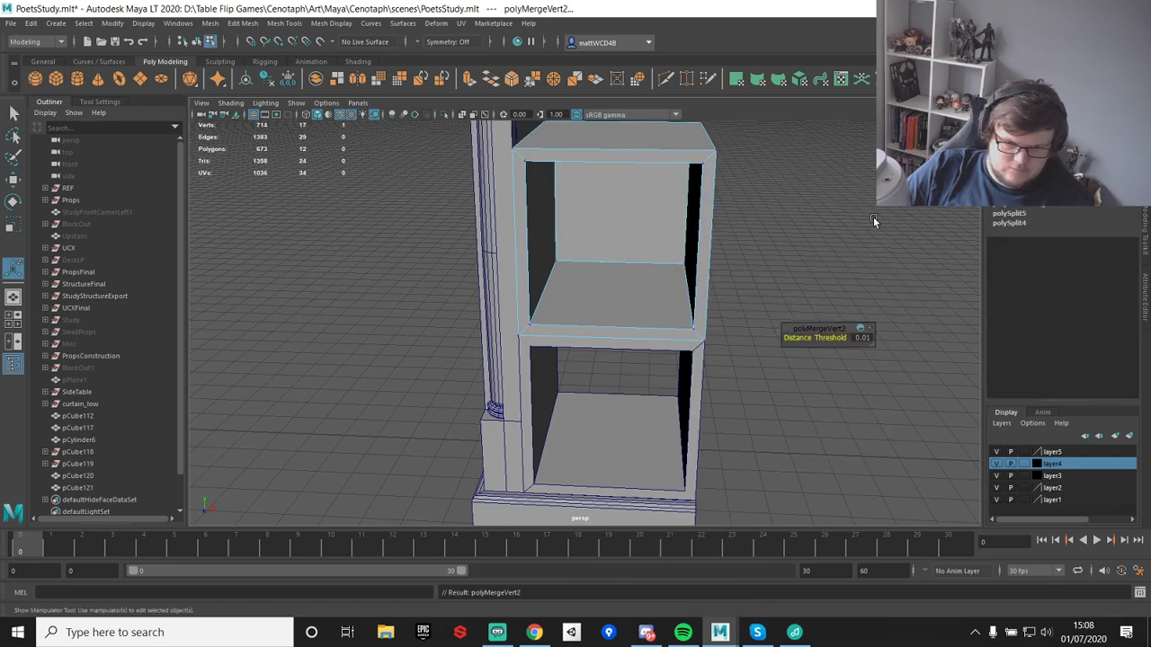
pyautogui.keyDown('alt'); pyautogui.moveTo(640, 306); pyautogui.dragTo(676, 243); pyautogui.keyUp('alt')
pyautogui.moveTo(643, 187); pyautogui.dragTo(664, 228)
pyautogui.press('g')
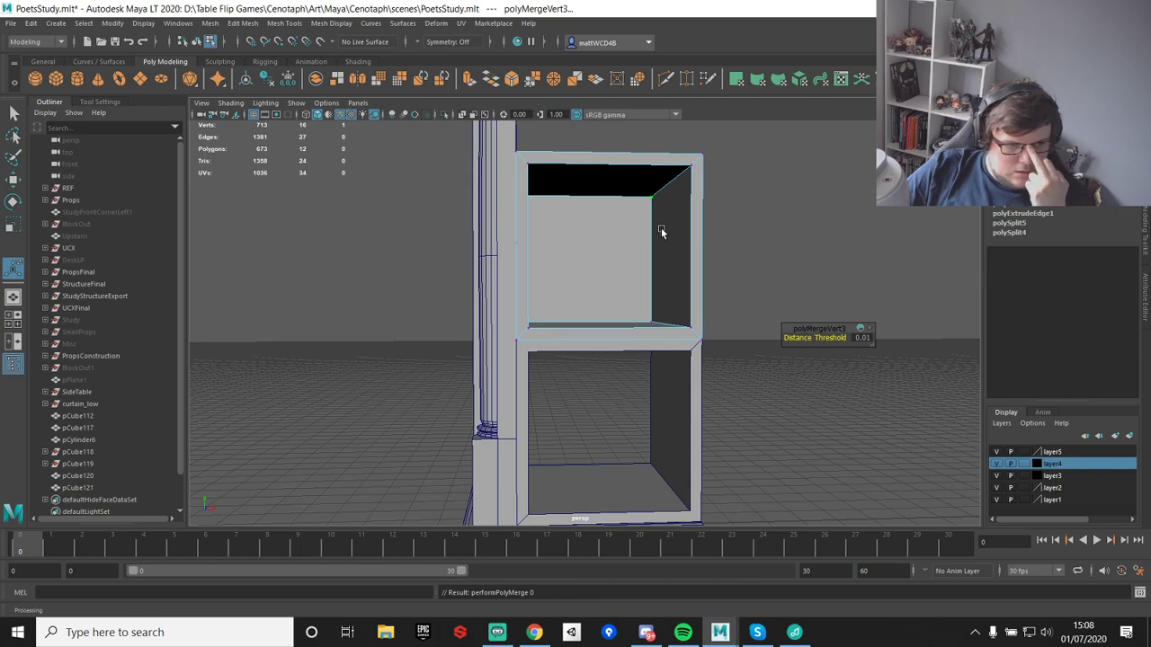
pyautogui.keyDown('alt'); pyautogui.moveTo(711, 212); pyautogui.dragTo(608, 222); pyautogui.keyUp('alt')
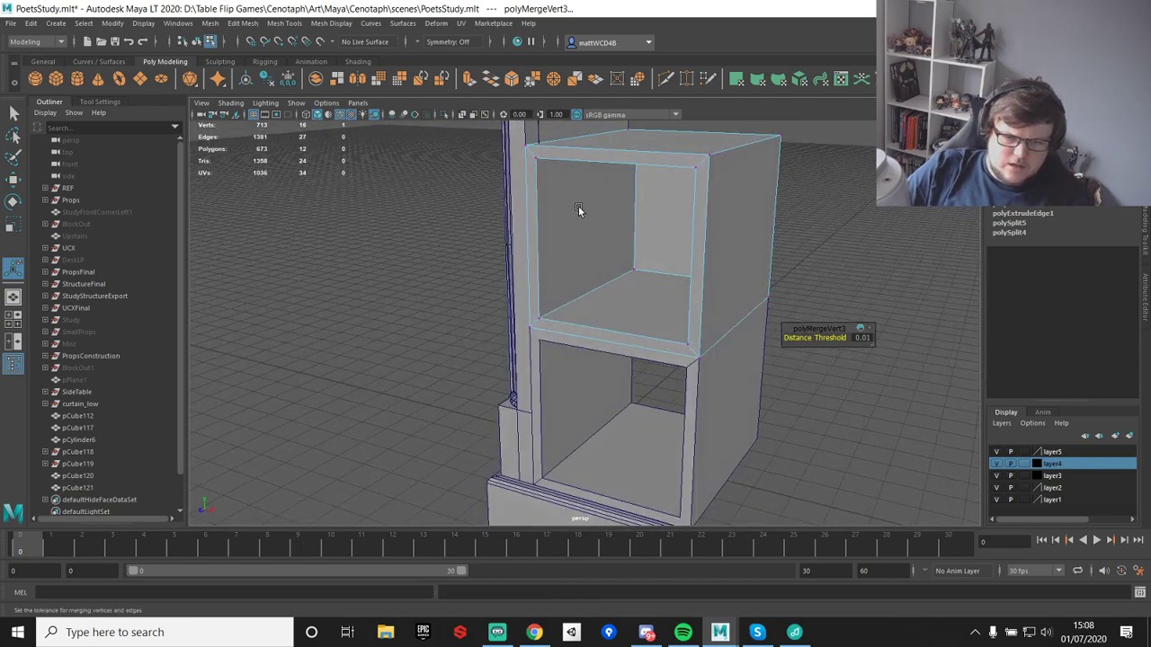
pyautogui.press('q')
pyautogui.press('F8')
pyautogui.scroll(-2, 590, 235)
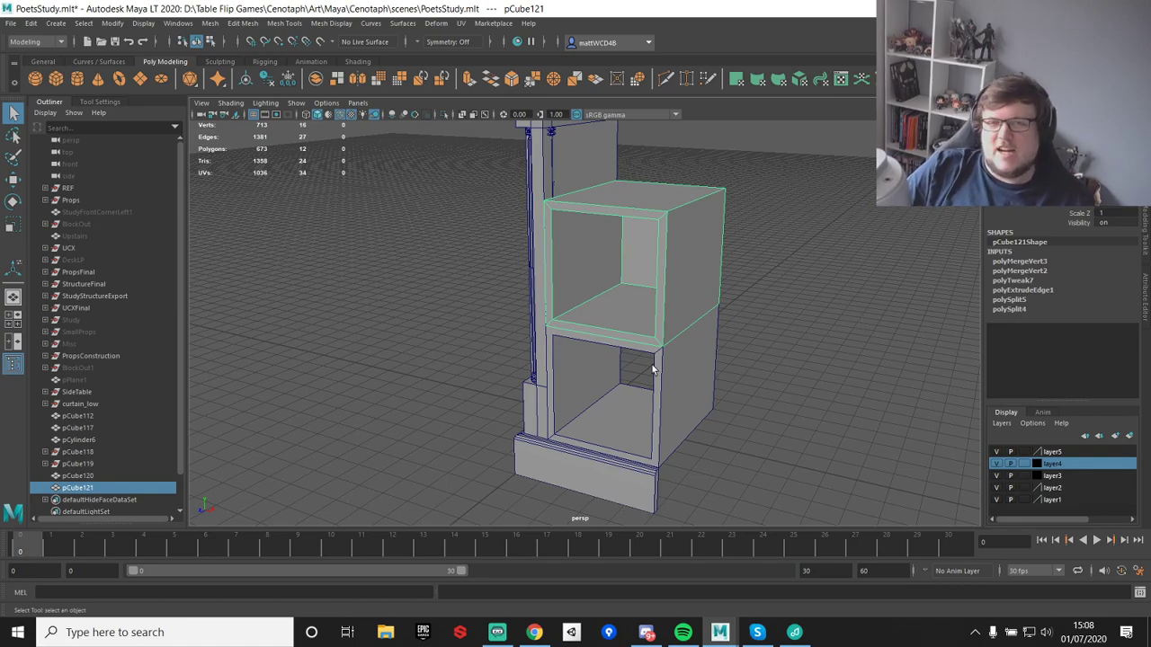
# - Extrude the lower box's inner rear vertical edge across its opening and snap it to the opposite wall as a back panel
pyautogui.keyDown('alt'); pyautogui.moveTo(640, 307); pyautogui.dragTo(638, 240, button='middle'); pyautogui.keyUp('alt')
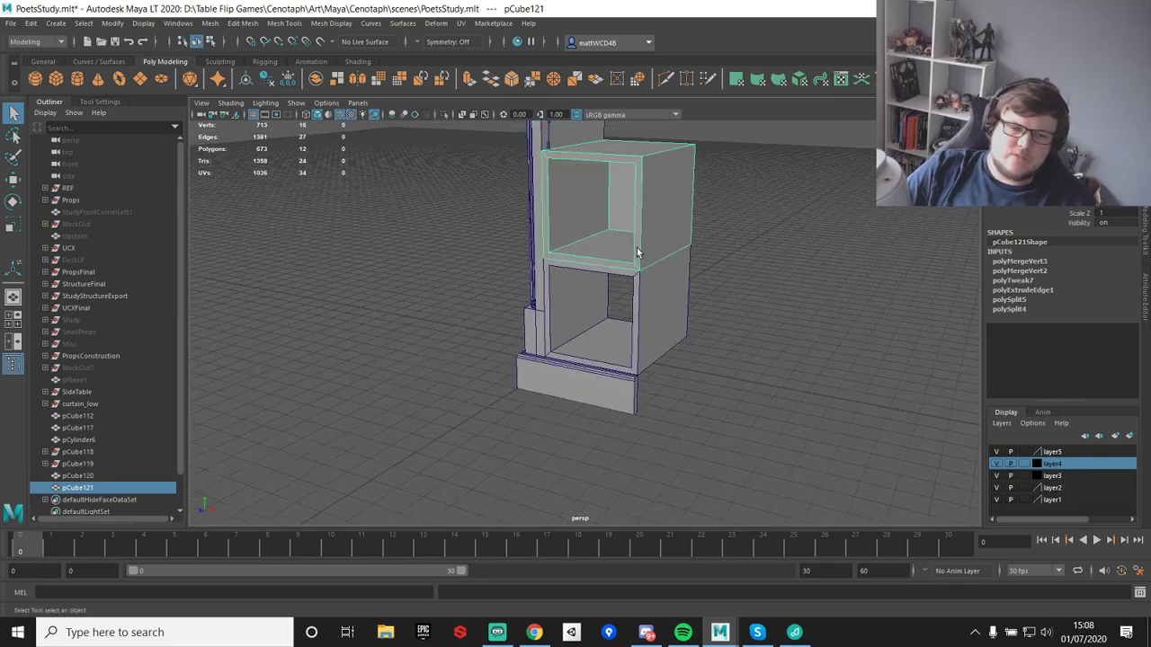
pyautogui.scroll(-3, 637, 240)
pyautogui.keyDown('alt'); pyautogui.moveTo(606, 308); pyautogui.dragTo(637, 304); pyautogui.keyUp('alt')
pyautogui.keyDown('alt'); pyautogui.moveTo(637, 305); pyautogui.dragTo(640, 264, button='middle'); pyautogui.keyUp('alt')
pyautogui.scroll(5, 596, 261)
pyautogui.click(573, 241)
pyautogui.moveTo(572, 241); pyautogui.dragTo(575, 196, button='right')
pyautogui.click(597, 196)
pyautogui.keyDown('alt'); pyautogui.moveTo(611, 279); pyautogui.dragTo(676, 307); pyautogui.keyUp('alt')
pyautogui.keyDown('shift'); pyautogui.moveTo(593, 193); pyautogui.dragTo(588, 217, button='right'); pyautogui.keyUp('shift')
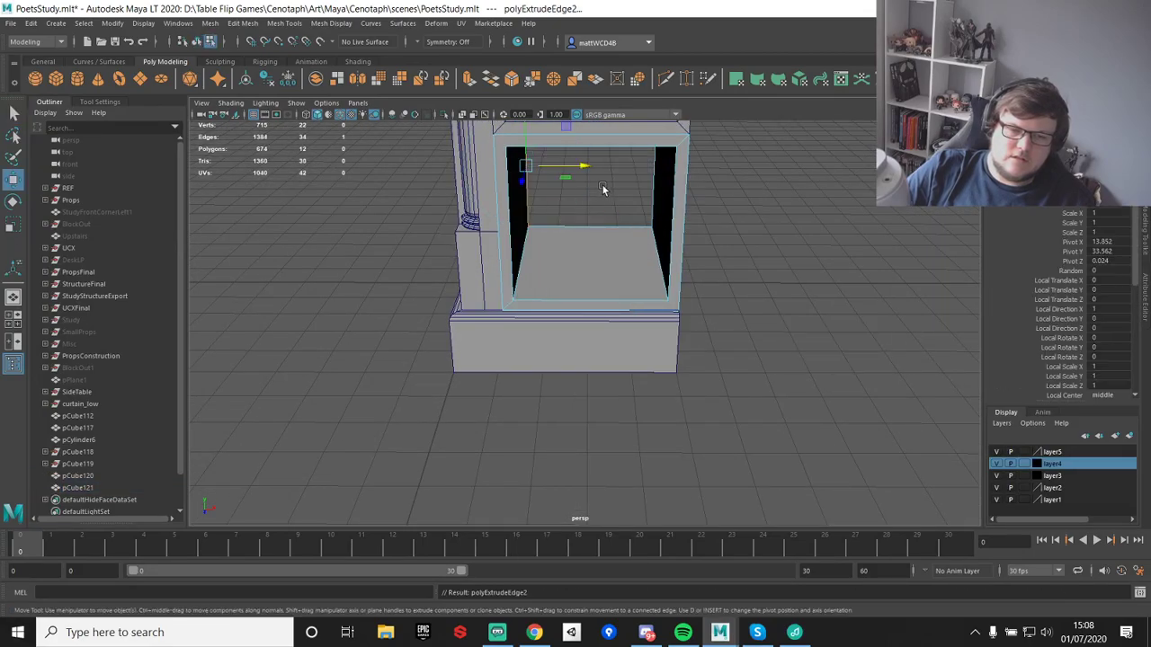
pyautogui.moveTo(605, 186); pyautogui.dragTo(650, 208)
pyautogui.press('q')
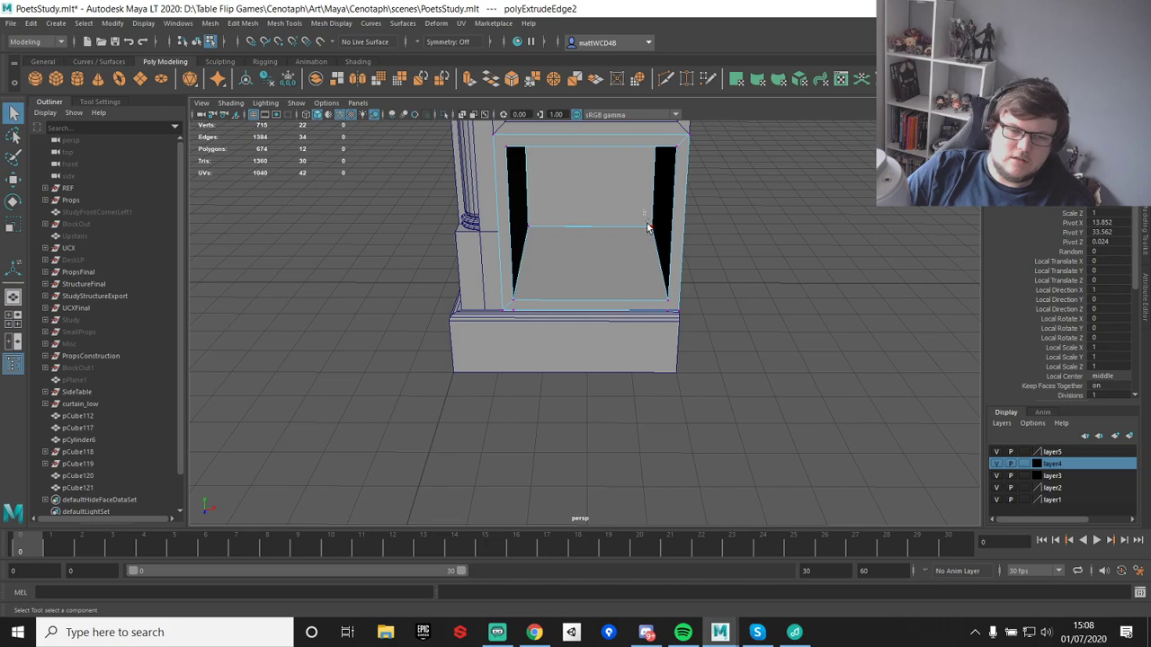
# - Merge the lower back panel's free corners with the adjoining wall vertices and leave component selection
pyautogui.moveTo(662, 247); pyautogui.dragTo(664, 249)
pyautogui.keyDown('shift'); pyautogui.moveTo(783, 211); pyautogui.dragTo(834, 141, button='right'); pyautogui.keyUp('shift')
pyautogui.keyDown('alt'); pyautogui.moveTo(616, 306); pyautogui.dragTo(610, 244); pyautogui.keyUp('alt')
pyautogui.press('g')
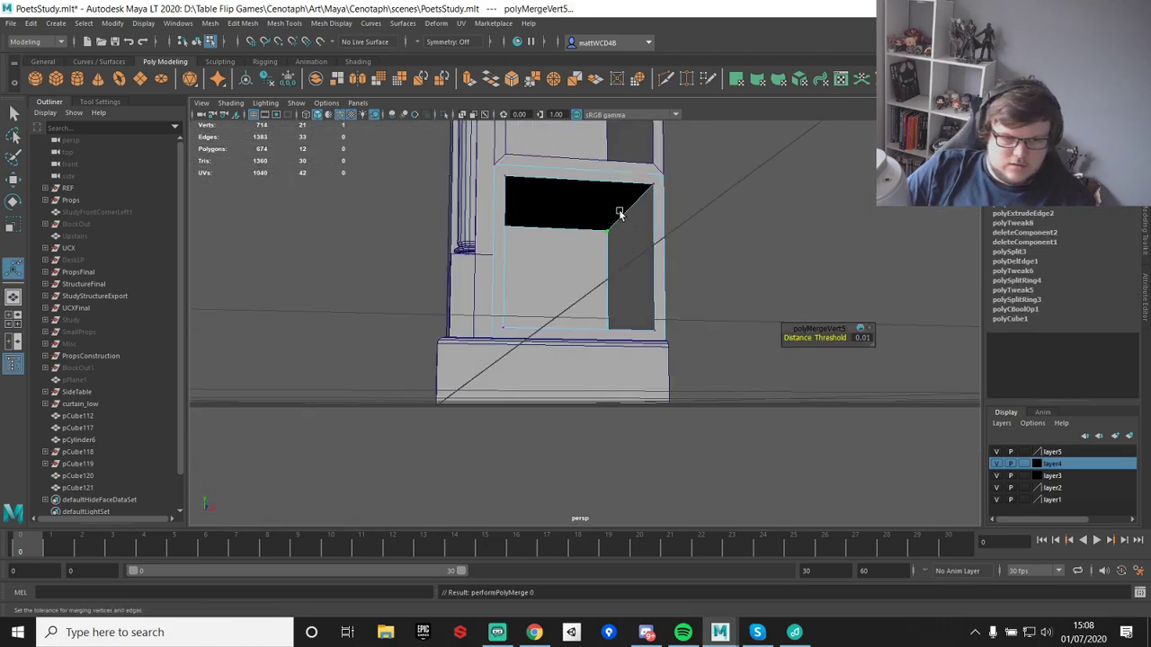
pyautogui.scroll(-3, 675, 200)
pyautogui.keyDown('alt'); pyautogui.moveTo(675, 201); pyautogui.dragTo(589, 269); pyautogui.keyUp('alt')
pyautogui.press('q')
pyautogui.press('F8')
# - Duplicate the upper box and snap the copy on top of the stack as a third compartment
pyautogui.click(585, 176)
pyautogui.keyDown('alt'); pyautogui.moveTo(585, 178); pyautogui.dragTo(592, 319, button='middle'); pyautogui.keyUp('alt')
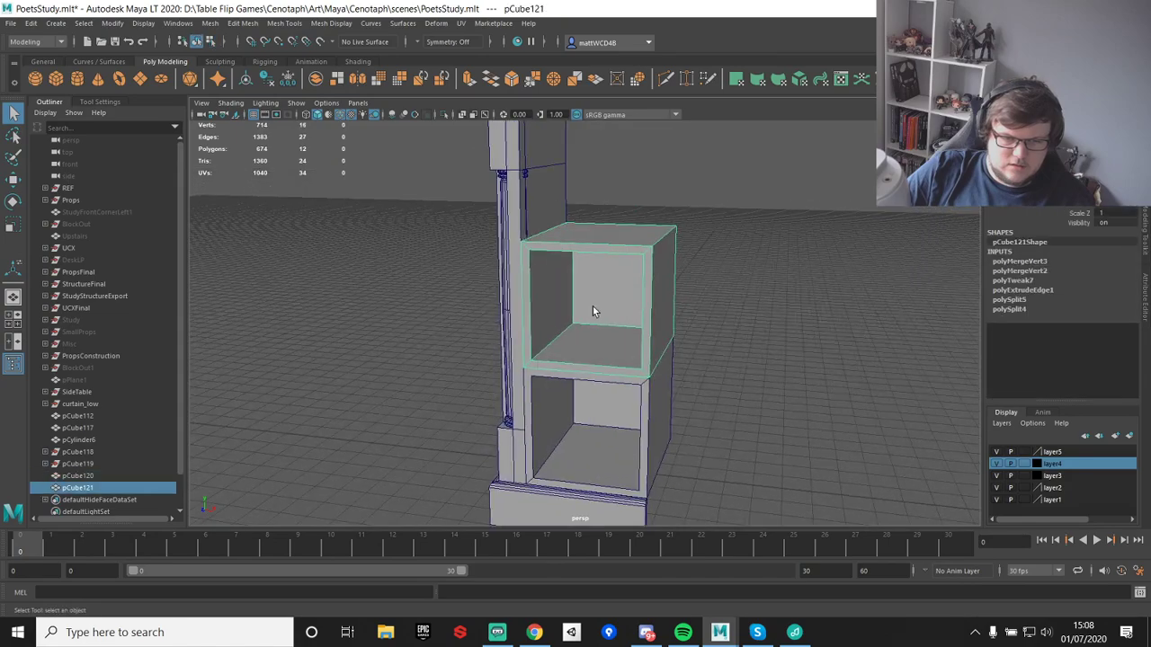
pyautogui.scroll(-1, 585, 257)
pyautogui.press('w')
pyautogui.hotkey('ctrl', 'd')
pyautogui.moveTo(638, 314); pyautogui.dragTo(642, 254)
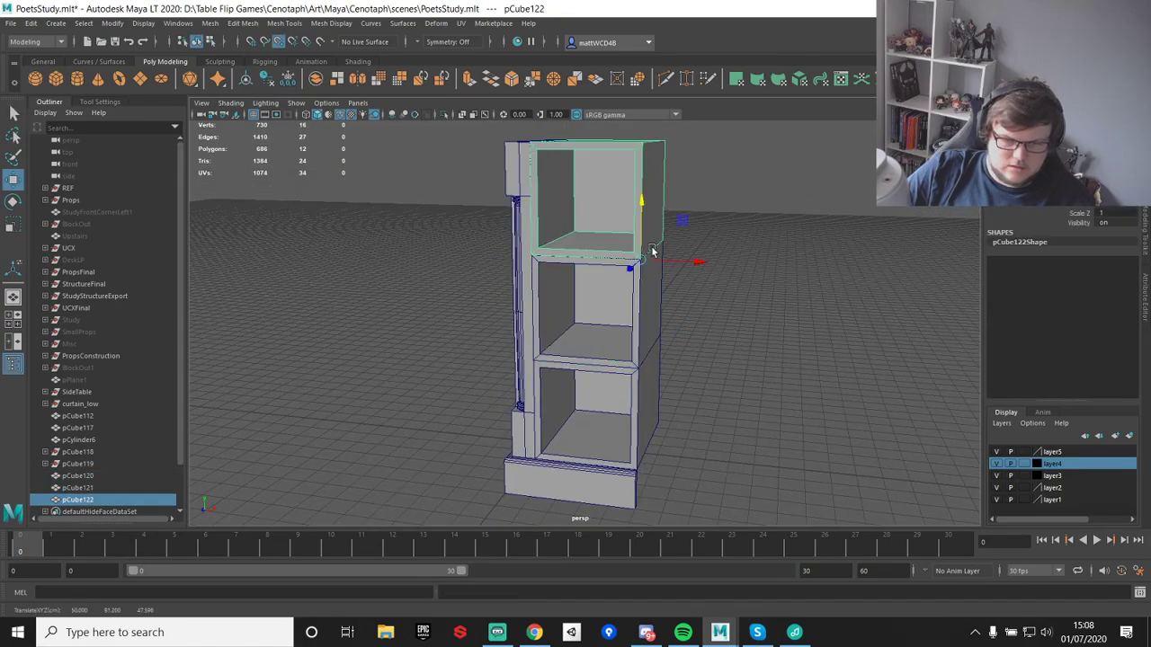
# - Inspect the joint beneath the third compartment and delete that topmost copy
pyautogui.click(671, 318)
pyautogui.keyDown('alt'); pyautogui.moveTo(567, 307); pyautogui.dragTo(610, 306); pyautogui.keyUp('alt')
pyautogui.scroll(3, 611, 306)
pyautogui.scroll(3, 611, 306)
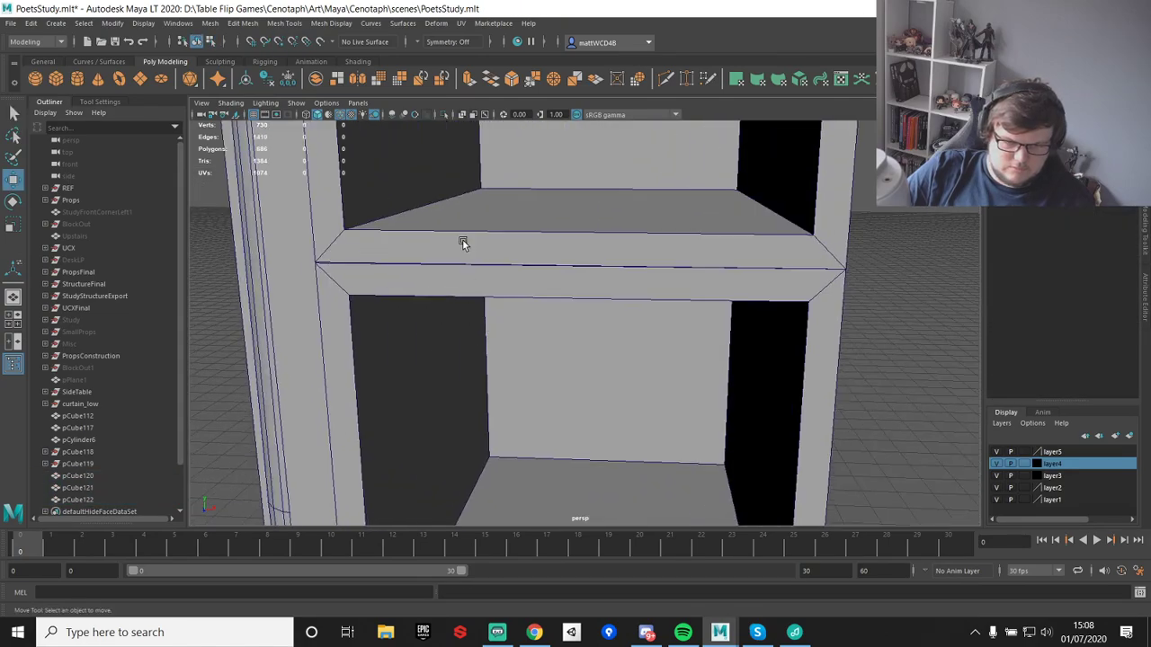
pyautogui.click(462, 241)
pyautogui.scroll(-3, 557, 317)
pyautogui.press('Delete')
# - Raise the upper box off the lower one to expose the joint between them
pyautogui.click(560, 314)
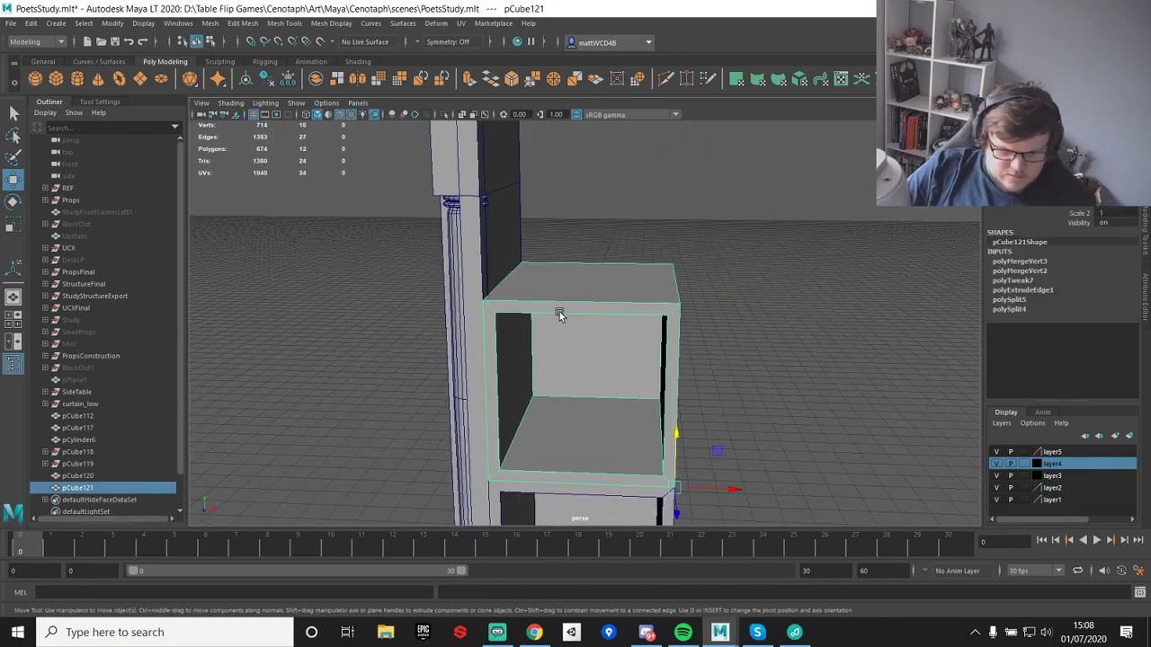
pyautogui.keyDown('alt'); pyautogui.moveTo(575, 423); pyautogui.dragTo(594, 306, button='middle'); pyautogui.keyUp('alt')
pyautogui.scroll(-1, 594, 305)
pyautogui.scroll(5, 593, 305)
pyautogui.keyDown('alt'); pyautogui.moveTo(591, 308); pyautogui.dragTo(558, 309); pyautogui.keyUp('alt')
pyautogui.keyDown('alt'); pyautogui.moveTo(555, 251); pyautogui.dragTo(552, 330, button='middle'); pyautogui.keyUp('alt')
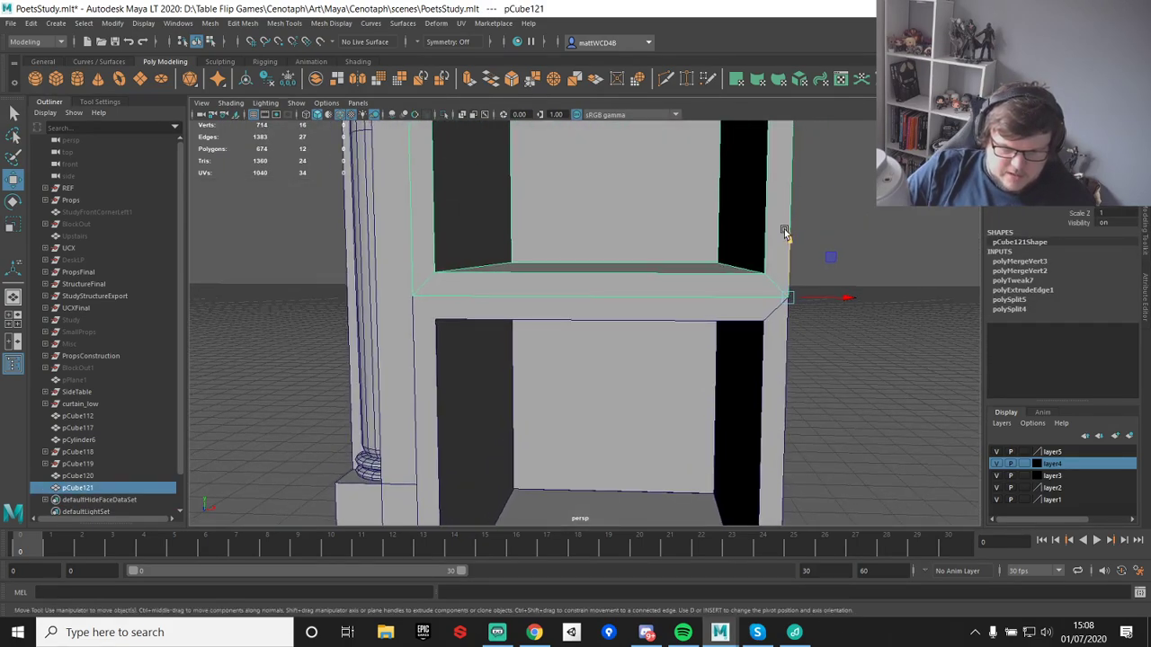
pyautogui.moveTo(784, 229); pyautogui.dragTo(773, 146)
pyautogui.keyDown('alt'); pyautogui.moveTo(755, 333); pyautogui.dragTo(507, 215); pyautogui.keyUp('alt')
# - Select the raised box's three outer bottom edges for scaling along the vertical axis
pyautogui.press('q')
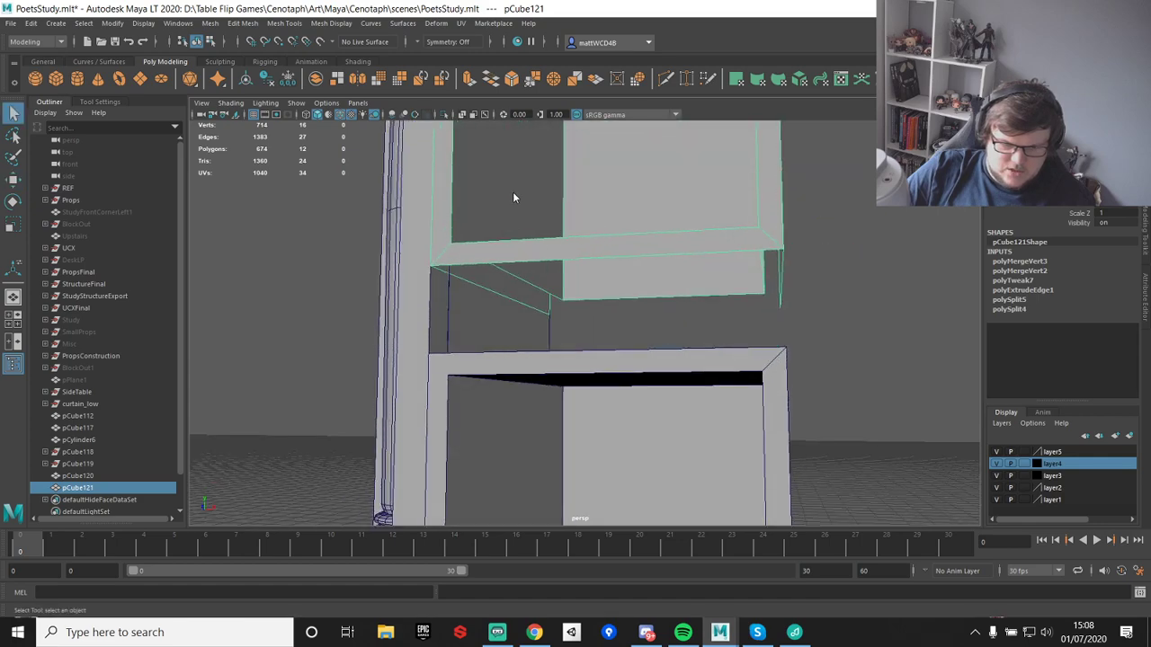
pyautogui.press('F10')
pyautogui.click(457, 265)
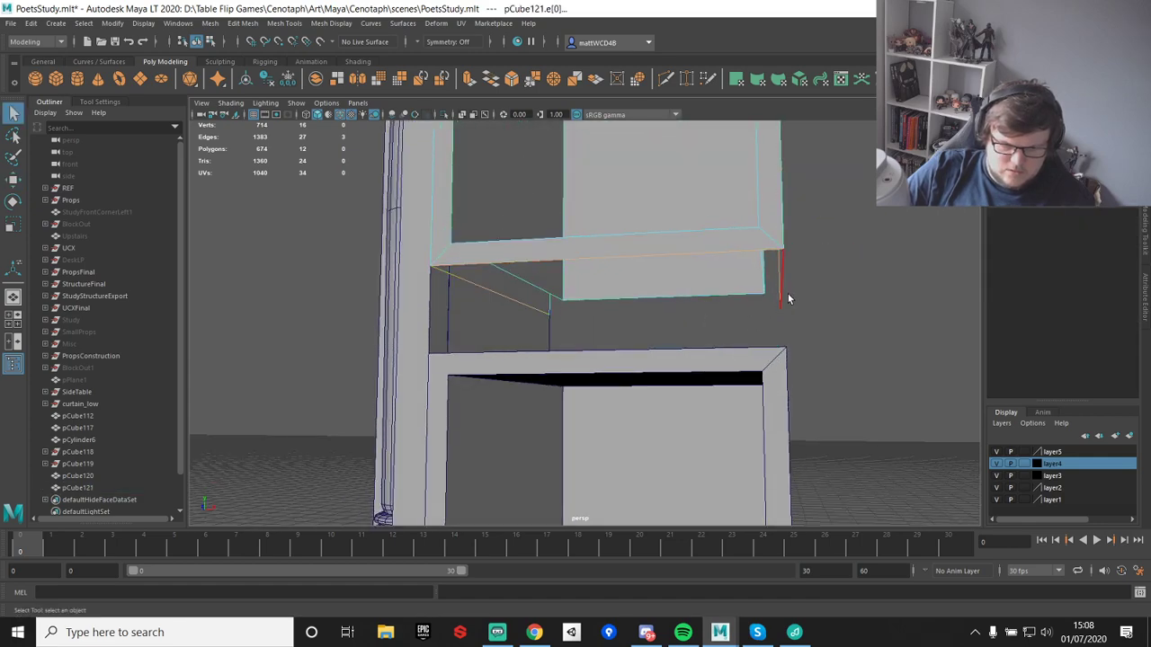
pyautogui.press('e')
pyautogui.press('r')
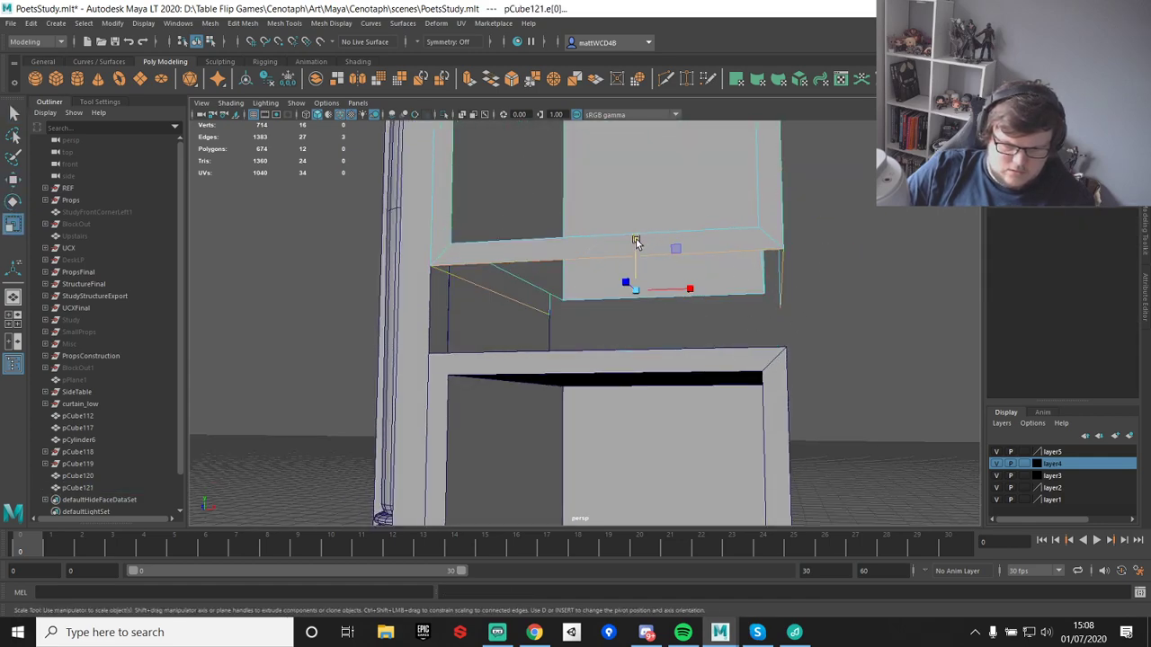
pyautogui.scroll(-3, 671, 274)
pyautogui.keyDown('alt'); pyautogui.moveTo(671, 274); pyautogui.dragTo(669, 383, button='middle'); pyautogui.keyUp('alt')
pyautogui.keyDown('alt'); pyautogui.moveTo(670, 383); pyautogui.dragTo(613, 468); pyautogui.keyUp('alt')
pyautogui.moveTo(614, 177); pyautogui.dragTo(614, 225, button='right')
pyautogui.click(624, 183)
pyautogui.click(624, 184)
pyautogui.keyDown('alt'); pyautogui.moveTo(624, 185); pyautogui.dragTo(659, 256); pyautogui.keyUp('alt')
pyautogui.keyDown('alt'); pyautogui.moveTo(655, 205); pyautogui.dragTo(670, 321); pyautogui.keyUp('alt')
pyautogui.press('q')
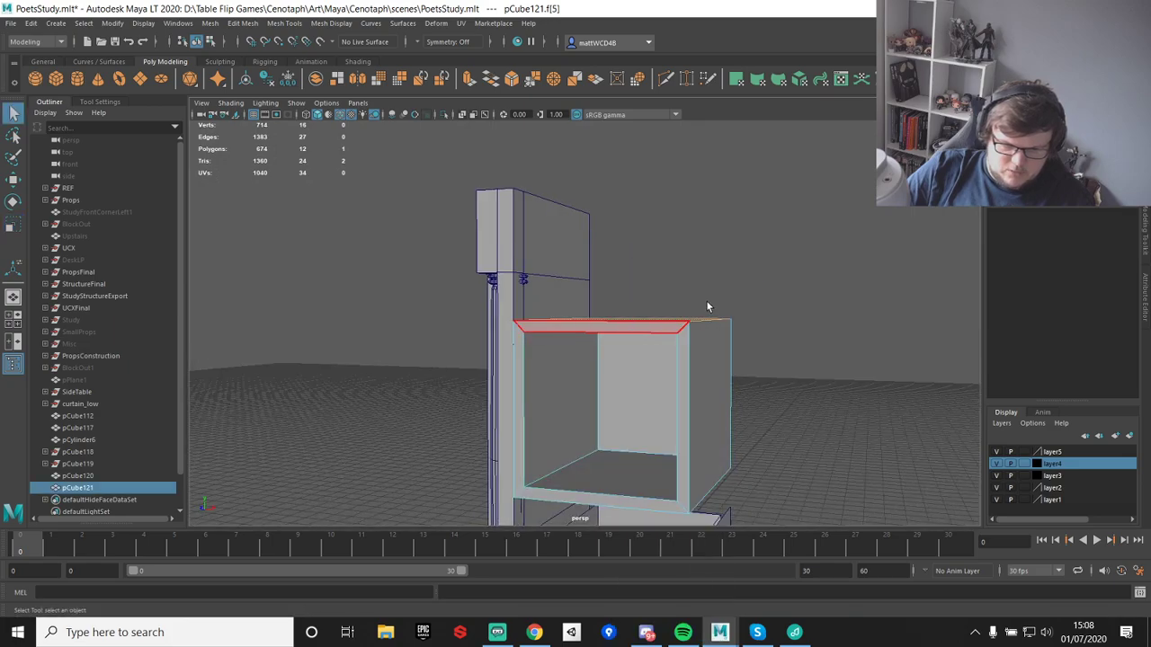
# - Snap the raised box back down onto the top corner of the lower box
pyautogui.press('F8')
pyautogui.press('w')
pyautogui.keyDown('alt'); pyautogui.moveTo(678, 399); pyautogui.dragTo(694, 220); pyautogui.keyUp('alt')
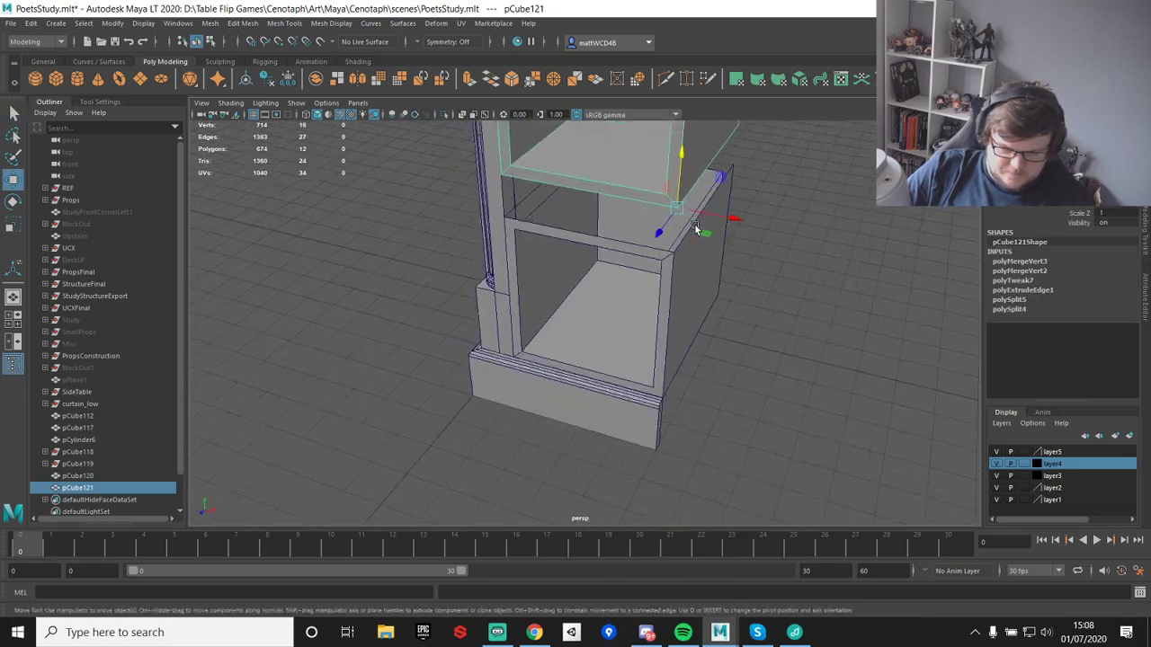
pyautogui.scroll(3, 701, 206)
pyautogui.keyDown('alt'); pyautogui.moveTo(711, 193); pyautogui.dragTo(693, 270, button='middle'); pyautogui.keyUp('alt')
pyautogui.press('v')
pyautogui.moveTo(702, 196); pyautogui.dragTo(691, 302)
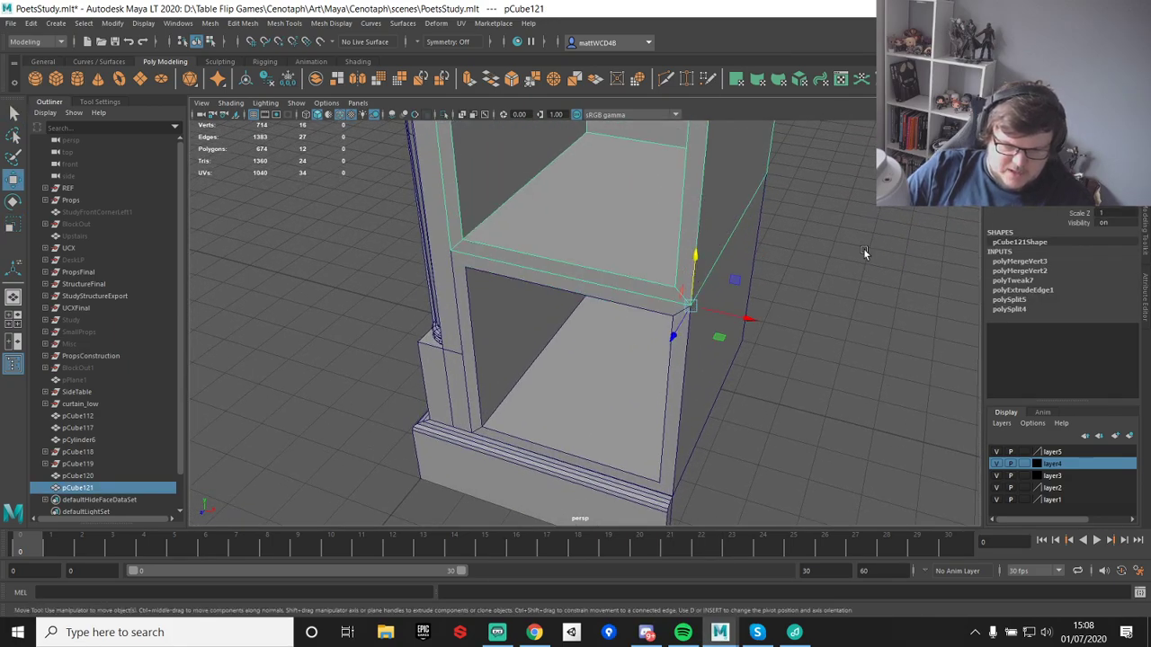
pyautogui.click(865, 253)
# - Duplicate the upper box and snap the copy on top of the stack as a third compartment
pyautogui.scroll(-3, 771, 372)
pyautogui.keyDown('alt'); pyautogui.moveTo(650, 250); pyautogui.dragTo(659, 284, button='middle'); pyautogui.keyUp('alt')
pyautogui.click(659, 284)
pyautogui.hotkey('ctrl', 'd')
pyautogui.press('v')
pyautogui.moveTo(653, 293); pyautogui.dragTo(674, 184)
pyautogui.scroll(-1, 764, 245)
pyautogui.click(764, 245)
# - Examine the three stacked compartments from several angles, including the upper corner where they meet the side panel
pyautogui.scroll(-1, 752, 229)
pyautogui.keyDown('alt'); pyautogui.moveTo(752, 229); pyautogui.dragTo(578, 318); pyautogui.keyUp('alt')
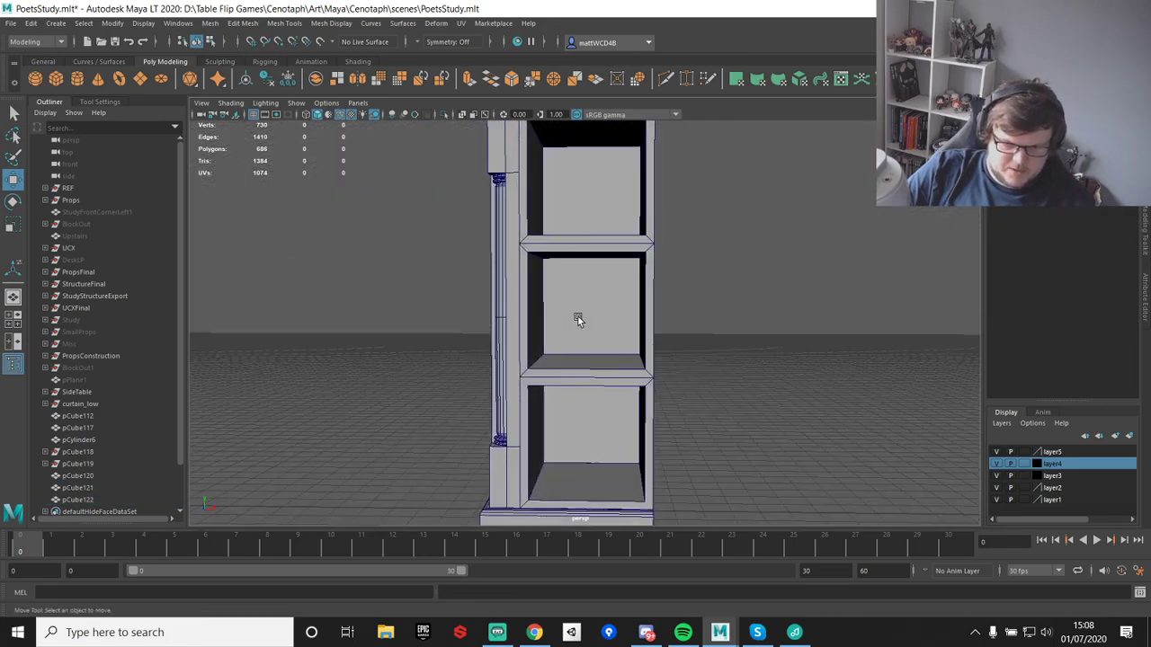
pyautogui.scroll(3, 578, 320)
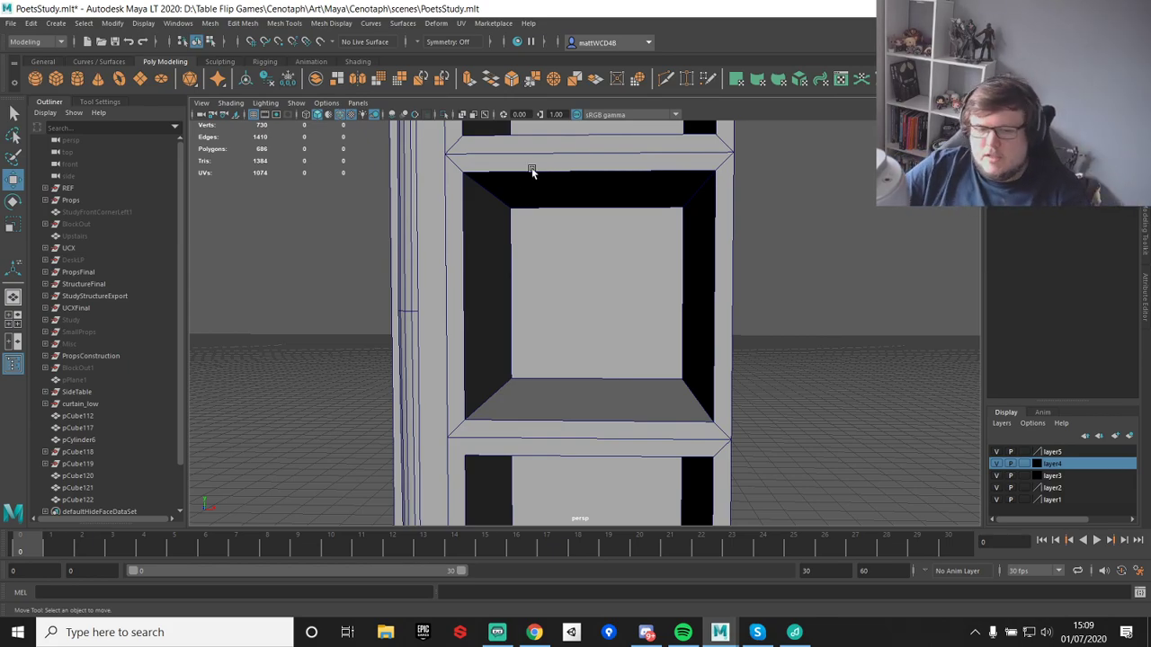
pyautogui.scroll(-5, 824, 266)
pyautogui.keyDown('alt'); pyautogui.moveTo(825, 266); pyautogui.dragTo(742, 320); pyautogui.keyUp('alt')
pyautogui.scroll(4, 707, 329)
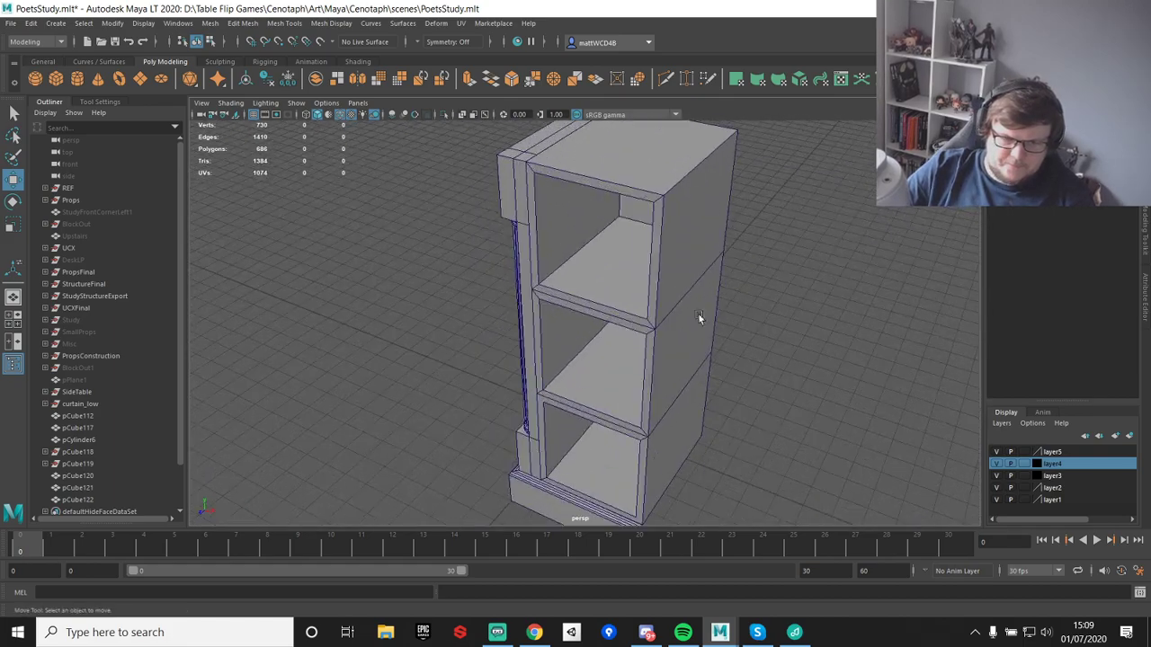
pyautogui.keyDown('alt'); pyautogui.moveTo(650, 276); pyautogui.dragTo(638, 198); pyautogui.keyUp('alt')
pyautogui.keyDown('alt'); pyautogui.moveTo(638, 198); pyautogui.dragTo(593, 259, button='middle'); pyautogui.keyUp('alt')
pyautogui.scroll(5, 592, 259)
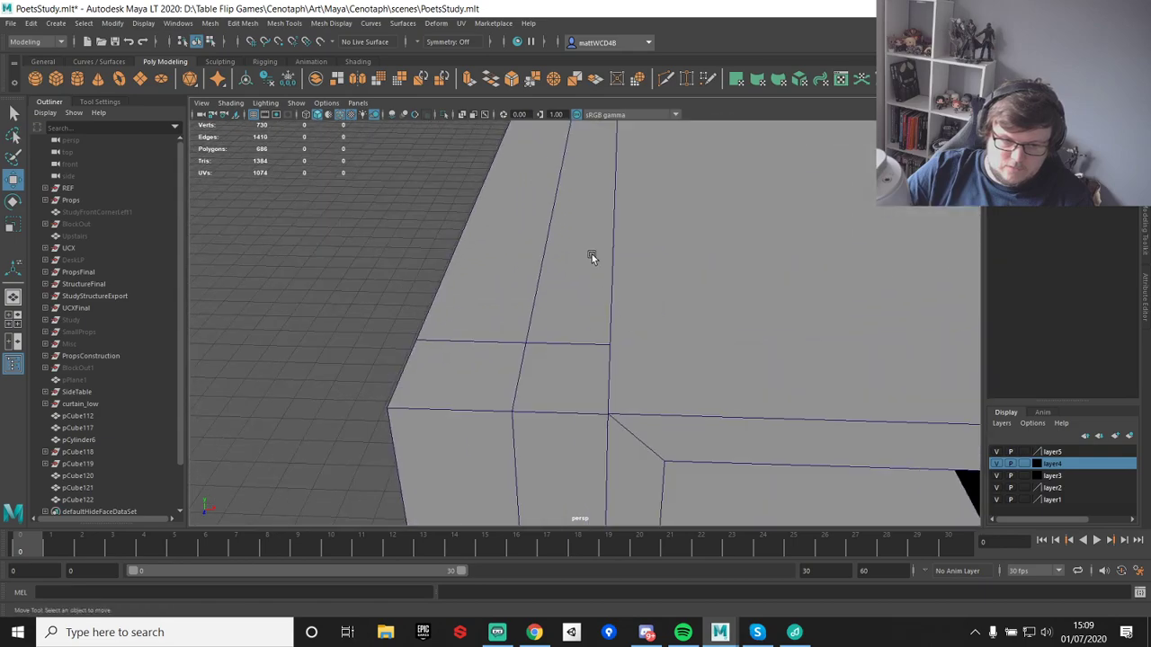
# - Snap the top face of the uppermost compartment level with the top of the columned side panel
pyautogui.click(593, 256)
pyautogui.scroll(-3, 592, 255)
pyautogui.scroll(-3, 593, 255)
pyautogui.keyDown('alt'); pyautogui.moveTo(592, 255); pyautogui.dragTo(705, 241); pyautogui.keyUp('alt')
pyautogui.click(713, 254)
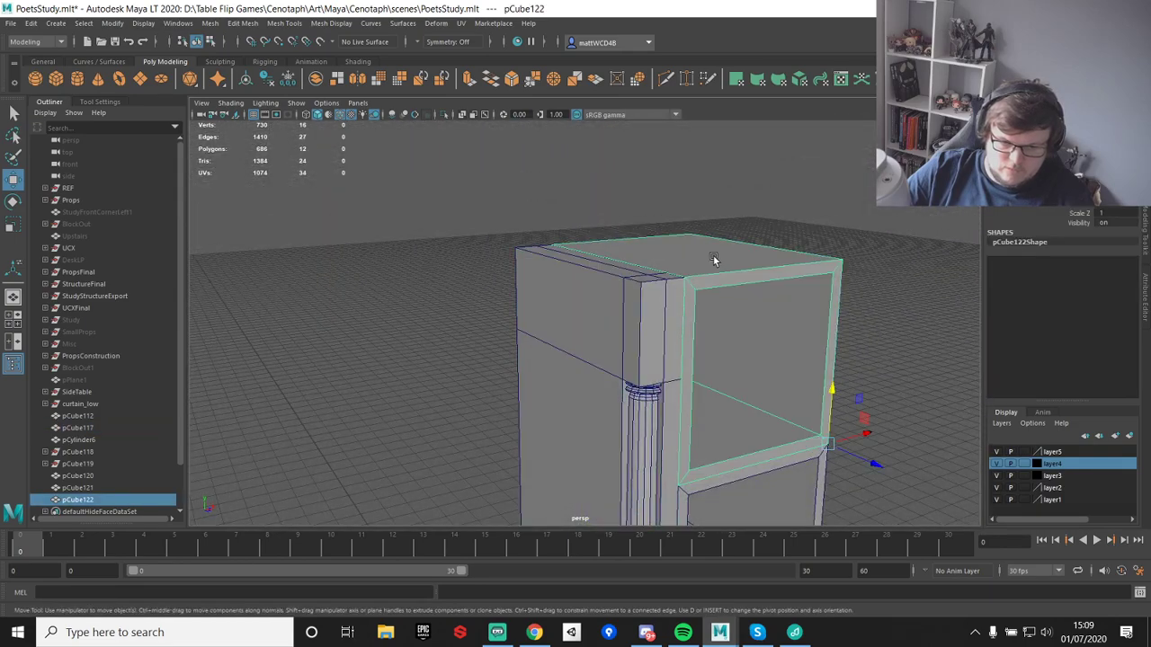
pyautogui.scroll(4, 721, 211)
pyautogui.press('F11')
pyautogui.click(746, 208)
pyautogui.keyDown('alt'); pyautogui.moveTo(761, 203); pyautogui.dragTo(727, 221, button='middle'); pyautogui.keyUp('alt')
pyautogui.press('v')
pyautogui.moveTo(729, 179); pyautogui.dragTo(739, 254)
pyautogui.press('q')
pyautogui.moveTo(698, 271); pyautogui.dragTo(760, 236, button='right')
pyautogui.click(820, 209)
# - Create a polygon cube and snap it onto the front of the compartment stack
pyautogui.scroll(-5, 820, 211)
pyautogui.keyDown('alt'); pyautogui.moveTo(821, 214); pyautogui.dragTo(791, 303); pyautogui.keyUp('alt')
pyautogui.scroll(-5, 803, 307)
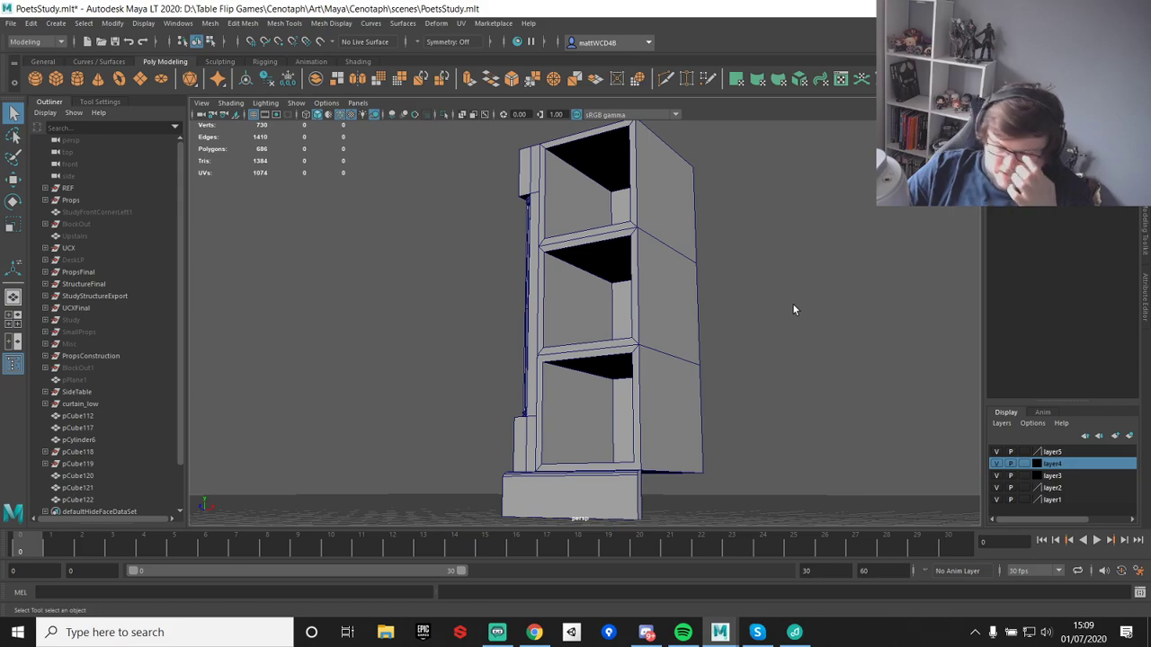
pyautogui.click(59, 80)
pyautogui.keyDown('alt'); pyautogui.moveTo(620, 405); pyautogui.dragTo(707, 338); pyautogui.keyUp('alt')
pyautogui.scroll(-4, 706, 338)
pyautogui.scroll(4, 666, 368)
pyautogui.press('w')
pyautogui.press('v')
pyautogui.moveTo(523, 364); pyautogui.dragTo(568, 485)
pyautogui.press('f')
# - Set the new cube's pivot at its corner and snap the cube to the front corner of the compartment joint
pyautogui.scroll(-3, 593, 364)
pyautogui.scroll(-6, 553, 449)
pyautogui.keyDown('alt'); pyautogui.moveTo(548, 442); pyautogui.dragTo(701, 327); pyautogui.keyUp('alt')
pyautogui.press('d')
pyautogui.press('v')
pyautogui.press('f')
pyautogui.scroll(-8, 699, 314)
pyautogui.press('e')
pyautogui.press('r')
pyautogui.press('r')
pyautogui.scroll(-4, 671, 334)
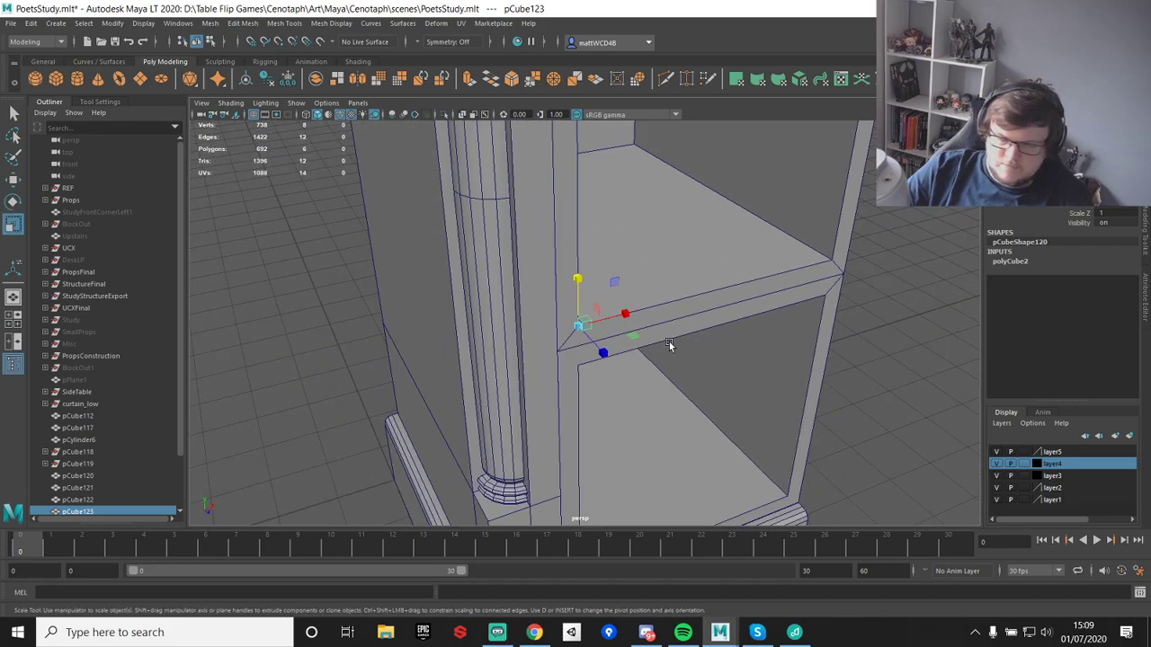
pyautogui.scroll(4, 669, 345)
pyautogui.press('w')
pyautogui.press('v')
pyautogui.moveTo(570, 330); pyautogui.dragTo(538, 385)
# - Scale the cube up from its corner pivot to a Z scale of 1.6
pyautogui.press('q')
pyautogui.press('w')
pyautogui.press('e')
pyautogui.press('r')
pyautogui.moveTo(527, 381); pyautogui.dragTo(619, 329)
pyautogui.scroll(3, 529, 356)
pyautogui.scroll(-3, 532, 332)
pyautogui.press('w')
pyautogui.press('r')
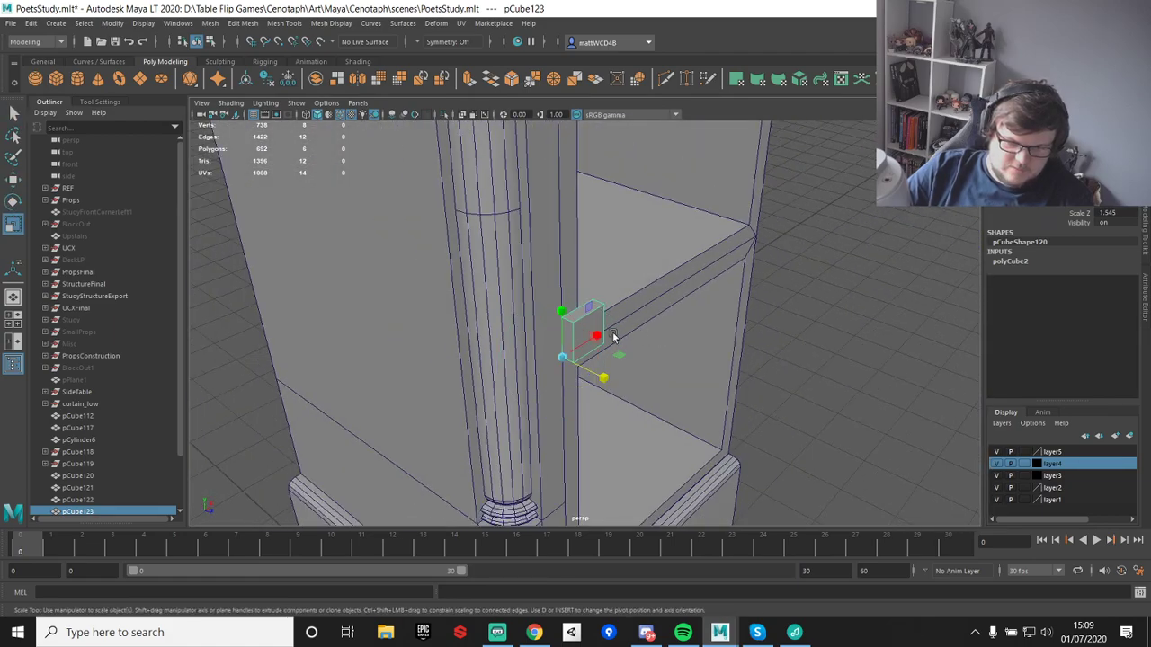
pyautogui.moveTo(563, 355)
pyautogui.mouseDown()
pyautogui.moveTo(688, 329)
pyautogui.moveTo(567, 340)
pyautogui.mouseUp()
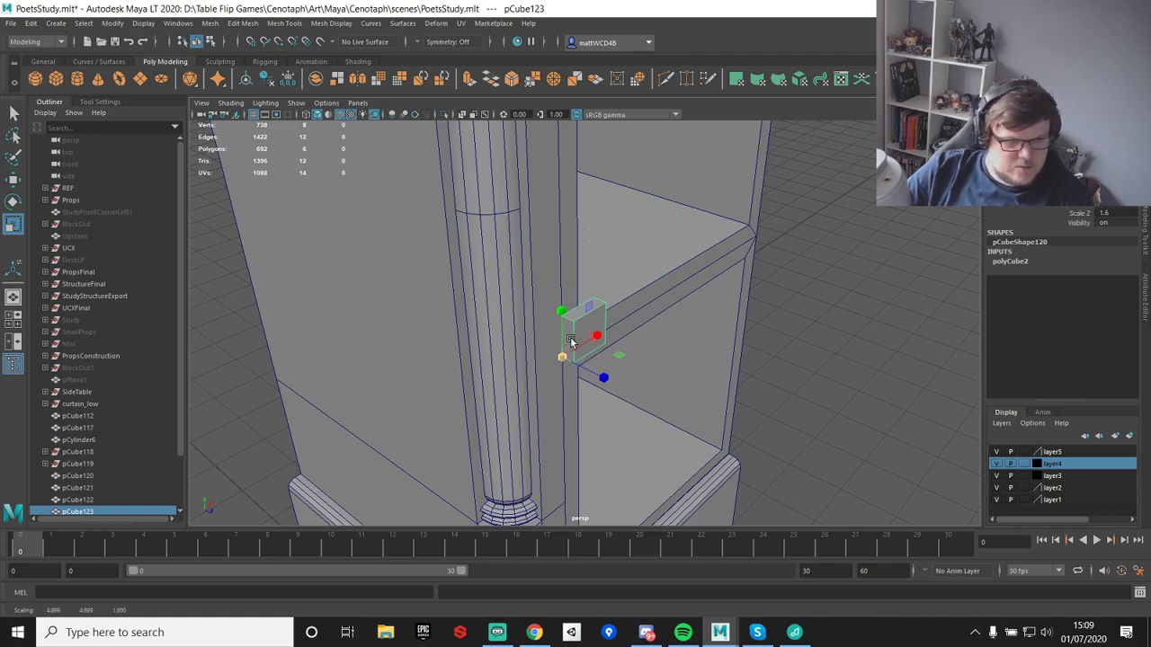
pyautogui.keyDown('alt'); pyautogui.moveTo(552, 349); pyautogui.dragTo(598, 307); pyautogui.keyUp('alt')
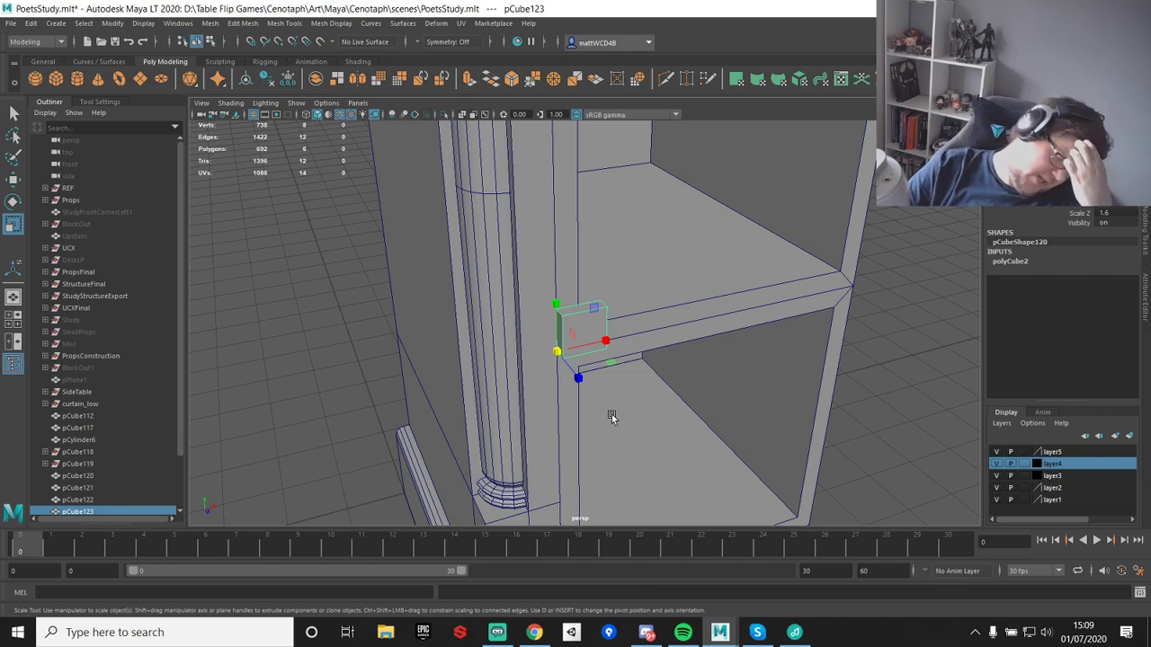
# - Snap the four vertices on one side of the cube to align with the compartment frame
pyautogui.scroll(3, 596, 336)
pyautogui.keyDown('alt'); pyautogui.moveTo(692, 334); pyautogui.dragTo(588, 280); pyautogui.keyUp('alt')
pyautogui.scroll(4, 621, 329)
pyautogui.press('q')
pyautogui.moveTo(599, 306); pyautogui.dragTo(541, 305, button='right')
pyautogui.moveTo(586, 236); pyautogui.dragTo(691, 463)
pyautogui.press('w')
pyautogui.press('v')
pyautogui.moveTo(687, 370); pyautogui.dragTo(576, 280)
pyautogui.keyDown('alt'); pyautogui.moveTo(585, 379); pyautogui.dragTo(647, 367); pyautogui.keyUp('alt')
# - Raise the cube's top vertices to stretch it into an upright trim block beside the compartment opening
pyautogui.press('q')
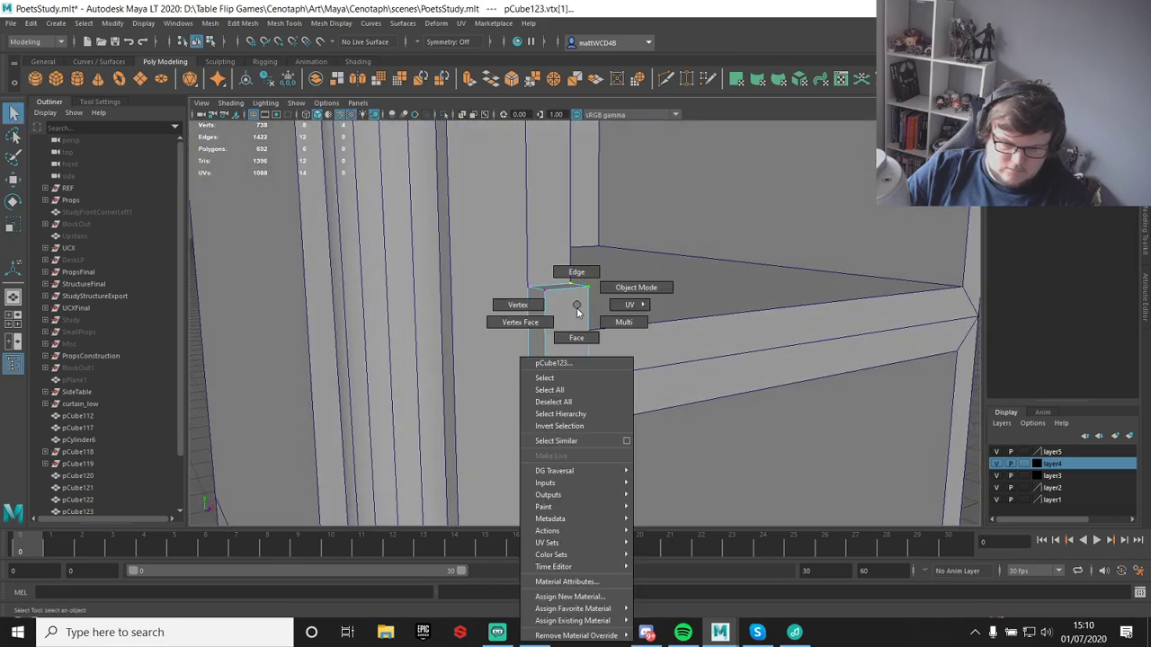
pyautogui.scroll(-2, 621, 308)
pyautogui.press('w')
pyautogui.moveTo(569, 247); pyautogui.dragTo(566, 196)
pyautogui.press('q')
pyautogui.moveTo(566, 303); pyautogui.dragTo(621, 288, button='right')
# - Duplicate the upright trim block and rotate the copy to lie horizontally
pyautogui.press('w')
pyautogui.keyDown('shift'); pyautogui.moveTo(578, 359); pyautogui.dragTo(707, 345); pyautogui.keyUp('shift')
pyautogui.press('e')
pyautogui.moveTo(659, 301); pyautogui.dragTo(599, 366)
# - Reposition the horizontal copy's pivot and snap the block along the shelf edge at the upright's foot
pyautogui.press('w')
pyautogui.press('d')
pyautogui.press('v')
pyautogui.scroll(4, 613, 378)
pyautogui.press('v')
pyautogui.press('f')
pyautogui.scroll(-4, 594, 365)
pyautogui.keyDown('alt'); pyautogui.moveTo(591, 365); pyautogui.dragTo(612, 381, button='middle'); pyautogui.keyUp('alt')
# - Insert an edge loop around the upright trim block near the horizontal block and select the loop for moving
pyautogui.click(473, 225)
pyautogui.keyDown('shift'); pyautogui.moveTo(464, 208); pyautogui.dragTo(413, 225, button='right'); pyautogui.keyUp('shift')
pyautogui.moveTo(479, 279); pyautogui.dragTo(700, 321)
pyautogui.click(477, 284)
pyautogui.press('w')
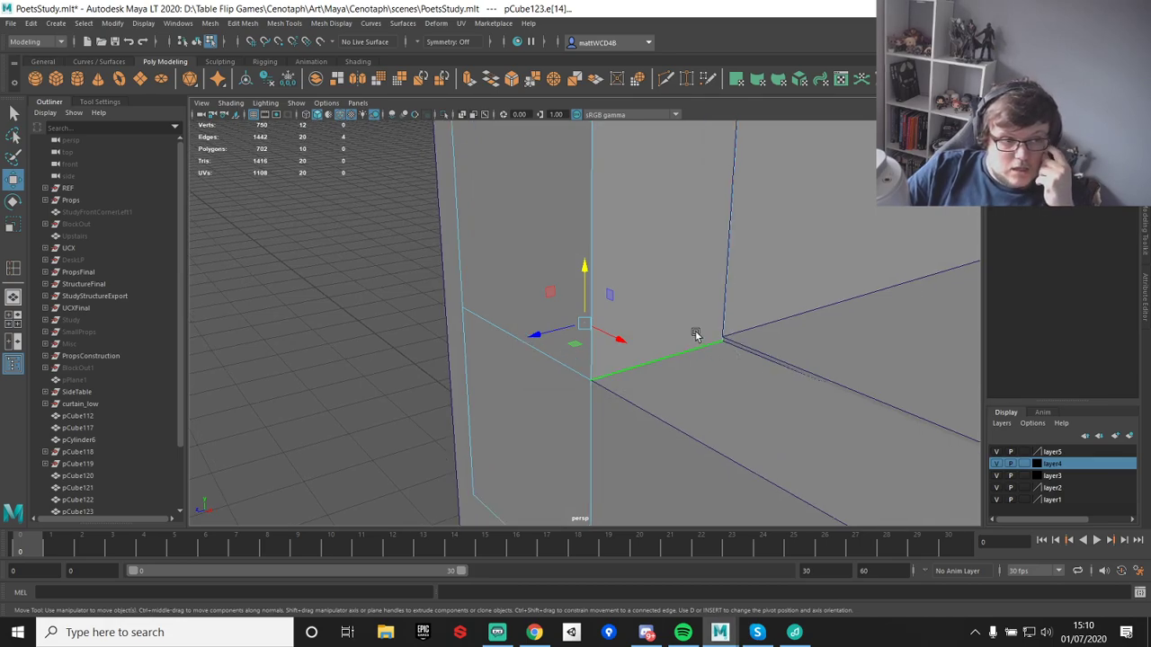
# - Select the middle compartment's floor face and snap its height to the trim blocks' inner corner
pyautogui.keyDown('alt'); pyautogui.moveTo(696, 334); pyautogui.dragTo(702, 232); pyautogui.keyUp('alt')
pyautogui.click(702, 236)
pyautogui.scroll(-3, 737, 279)
pyautogui.moveTo(759, 223); pyautogui.dragTo(758, 261, button='right')
pyautogui.click(822, 249)
pyautogui.keyDown('alt'); pyautogui.moveTo(821, 249); pyautogui.dragTo(747, 252, button='middle'); pyautogui.keyUp('alt')
pyautogui.press('v')
pyautogui.moveTo(851, 146); pyautogui.dragTo(434, 297)
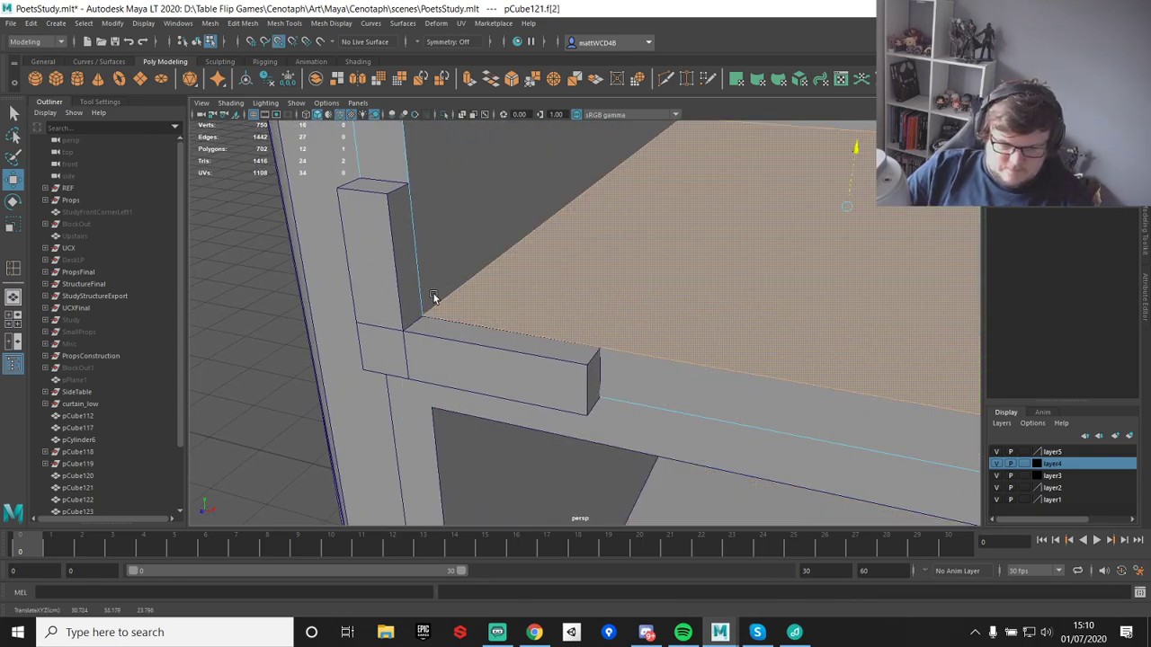
# - Refine the floor face's alignment with the horizontal trim block and check the fit along their shared edge
pyautogui.scroll(5, 432, 305)
pyautogui.keyDown('alt'); pyautogui.moveTo(392, 319); pyautogui.dragTo(650, 316, button='middle'); pyautogui.keyUp('alt')
pyautogui.scroll(-5, 650, 315)
pyautogui.press('e')
pyautogui.press('r')
pyautogui.scroll(-3, 753, 264)
pyautogui.keyDown('alt'); pyautogui.moveTo(813, 276); pyautogui.dragTo(762, 287, button='middle'); pyautogui.keyUp('alt')
pyautogui.moveTo(756, 202); pyautogui.dragTo(509, 329)
pyautogui.press('w')
pyautogui.press('v')
pyautogui.press('q')
pyautogui.scroll(2, 623, 338)
pyautogui.keyDown('alt'); pyautogui.moveTo(623, 338); pyautogui.dragTo(625, 287); pyautogui.keyUp('alt')
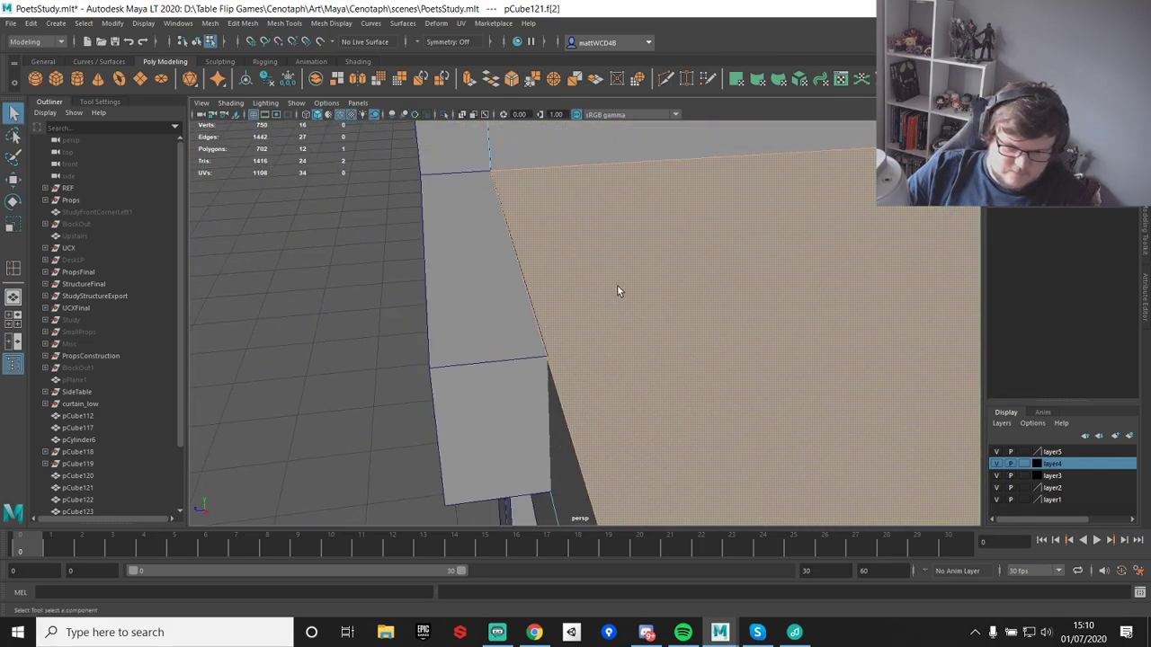
# - Snap the horizontal trim block's four inner vertices flush with the front edge of the compartment floor
pyautogui.keyDown('alt'); pyautogui.moveTo(626, 287); pyautogui.dragTo(664, 268, button='middle'); pyautogui.keyUp('alt')
pyautogui.moveTo(472, 277); pyautogui.dragTo(535, 270, button='right')
pyautogui.click(536, 270)
pyautogui.keyDown('alt'); pyautogui.moveTo(674, 273); pyautogui.dragTo(571, 275); pyautogui.keyUp('alt')
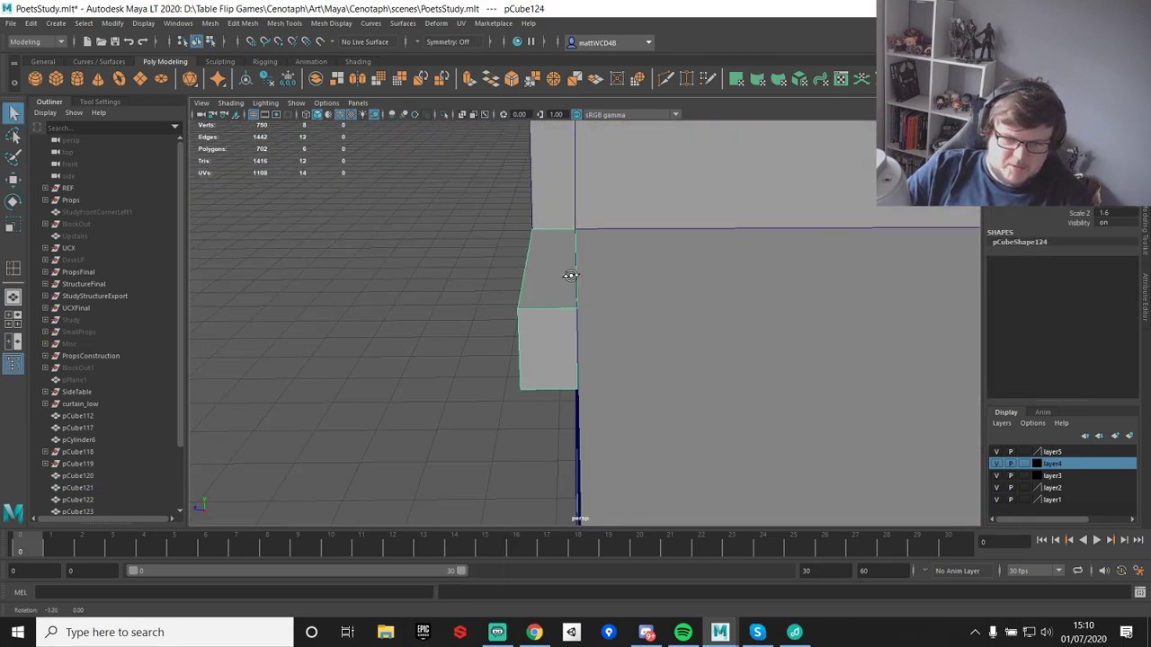
pyautogui.moveTo(566, 253); pyautogui.dragTo(511, 253, button='right')
pyautogui.press('w')
pyautogui.press('v')
pyautogui.moveTo(531, 300); pyautogui.dragTo(643, 318)
pyautogui.scroll(-2, 712, 306)
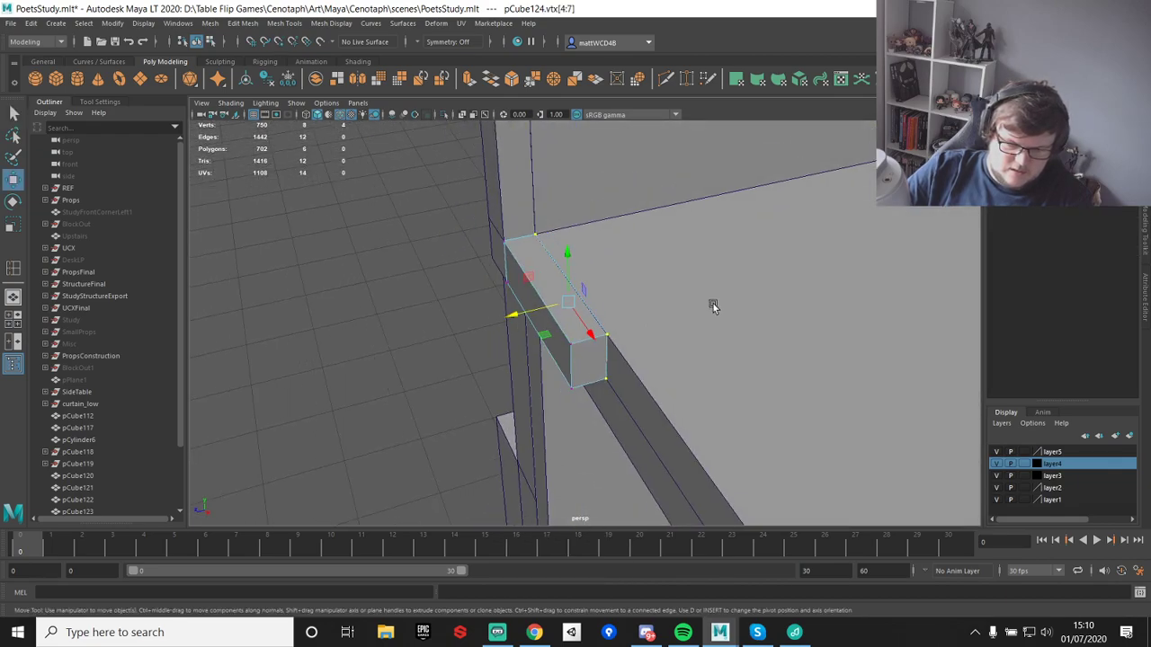
# - Flatten the middle compartment's front vertices into one plane and snap them in line with the adjoining front edge
pyautogui.click(712, 307)
pyautogui.scroll(-5, 731, 325)
pyautogui.keyDown('alt'); pyautogui.moveTo(730, 325); pyautogui.dragTo(649, 320); pyautogui.keyUp('alt')
pyautogui.moveTo(649, 319); pyautogui.dragTo(564, 269, button='right')
pyautogui.moveTo(530, 140); pyautogui.dragTo(638, 480)
pyautogui.press('r')
pyautogui.click(531, 296)
pyautogui.moveTo(531, 297); pyautogui.dragTo(663, 288)
pyautogui.scroll(5, 617, 322)
pyautogui.press('w')
pyautogui.press('v')
pyautogui.moveTo(531, 249); pyautogui.dragTo(606, 231)
pyautogui.scroll(-5, 606, 231)
pyautogui.keyDown('alt'); pyautogui.moveTo(606, 231); pyautogui.dragTo(655, 303, button='middle'); pyautogui.keyUp('alt')
# - Flatten the top compartment's front vertices along the depth axis and snap them flush with the neighbouring compartment's front
pyautogui.click(655, 281)
pyautogui.press('F9')
pyautogui.moveTo(530, 151); pyautogui.dragTo(674, 448)
pyautogui.press('e')
pyautogui.press('r')
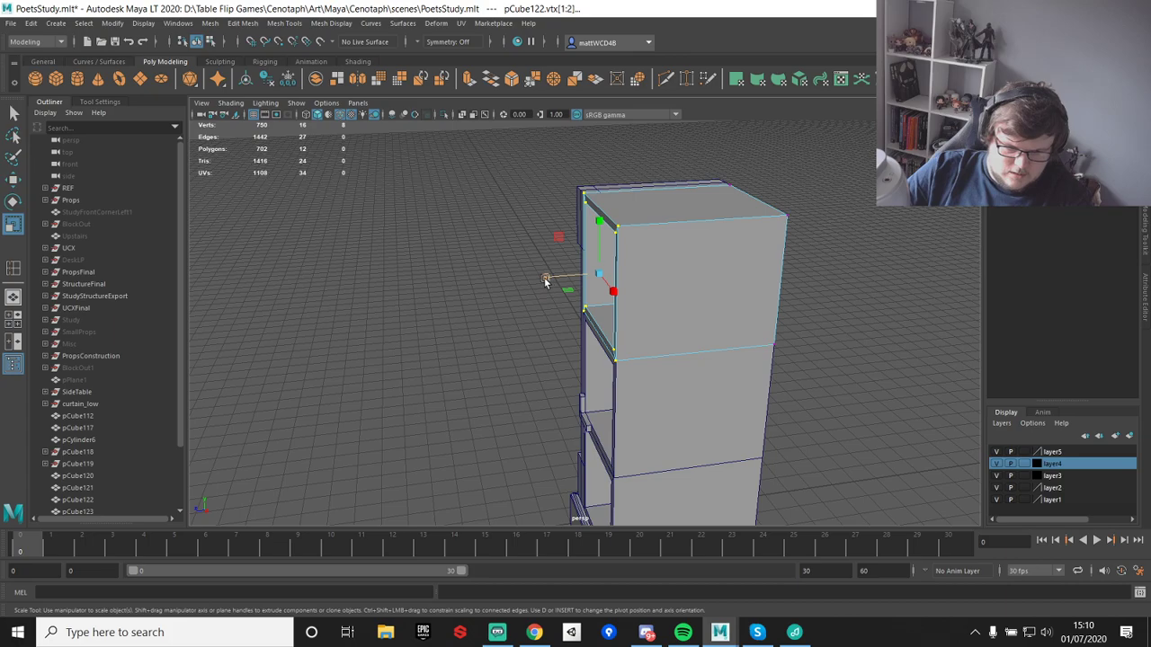
pyautogui.moveTo(544, 282); pyautogui.dragTo(615, 372)
pyautogui.press('w')
pyautogui.press('v')
pyautogui.keyDown('alt'); pyautogui.moveTo(615, 372); pyautogui.dragTo(665, 449); pyautogui.keyUp('alt')
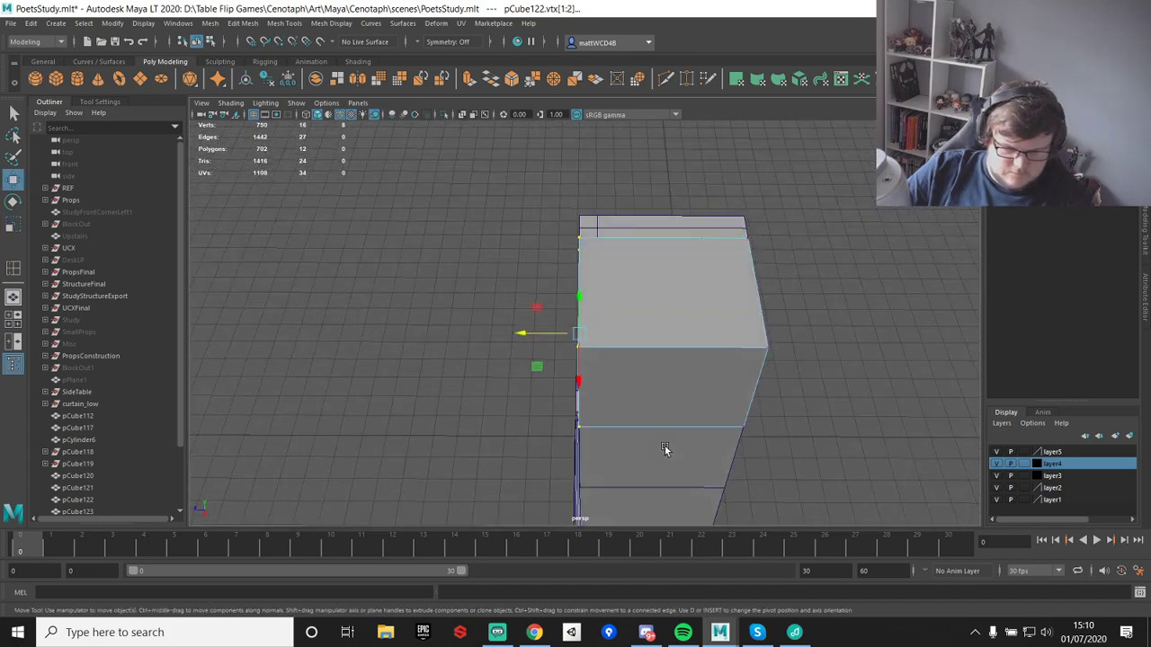
pyautogui.keyDown('alt'); pyautogui.moveTo(665, 449); pyautogui.dragTo(606, 320, button='middle'); pyautogui.keyUp('alt')
pyautogui.keyDown('alt'); pyautogui.moveTo(606, 320); pyautogui.dragTo(598, 199); pyautogui.keyUp('alt')
pyautogui.click(598, 199)
# - Flatten the lower compartment's front vertices along the depth axis and snap them flush with the compartments above
pyautogui.keyDown('alt'); pyautogui.moveTo(597, 199); pyautogui.dragTo(617, 308, button='middle'); pyautogui.keyUp('alt')
pyautogui.moveTo(617, 303); pyautogui.dragTo(544, 282, button='right')
pyautogui.moveTo(638, 506); pyautogui.dragTo(638, 505)
pyautogui.press('e')
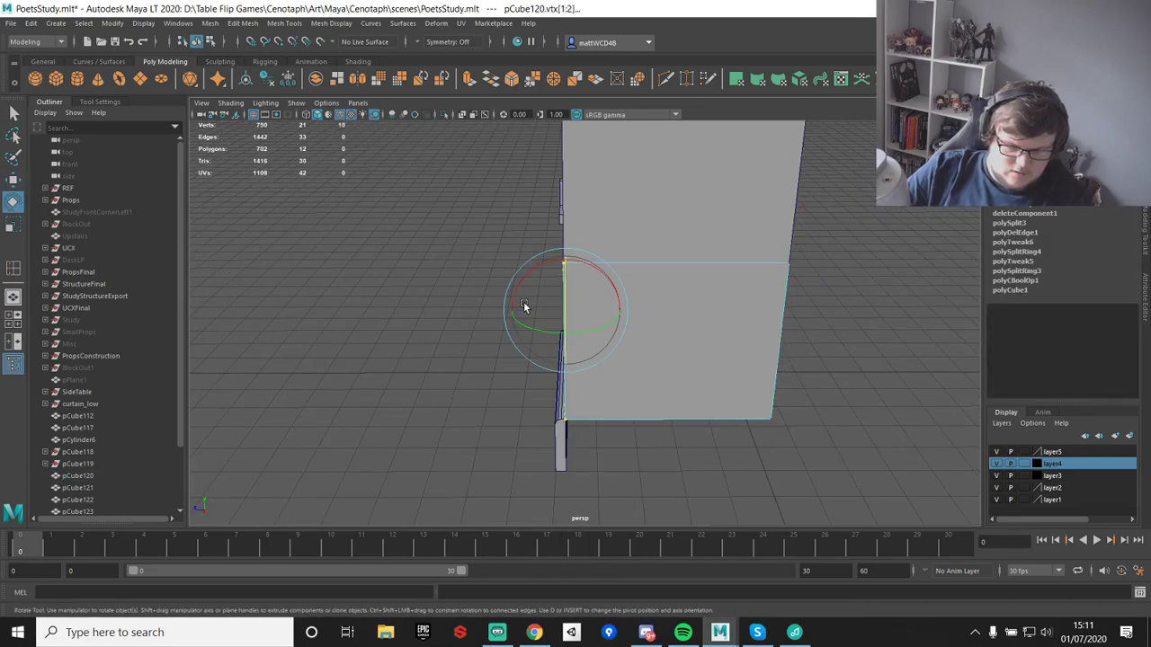
pyautogui.press('r')
pyautogui.moveTo(513, 311); pyautogui.dragTo(553, 273)
pyautogui.press('w')
pyautogui.press('v')
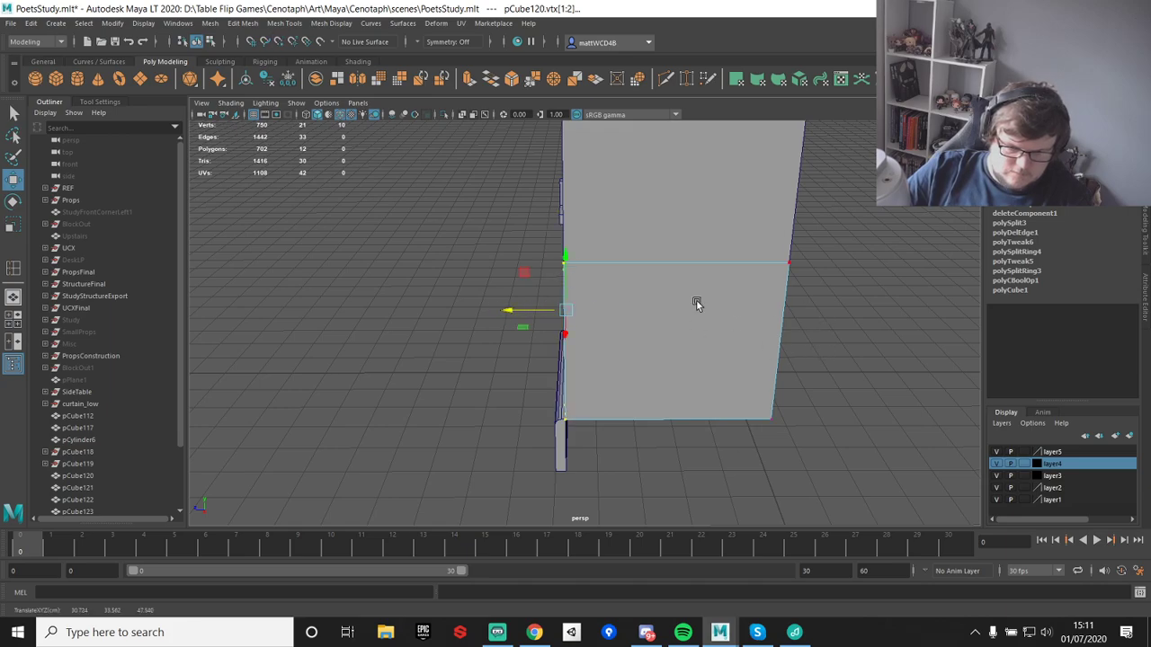
pyautogui.click(816, 291)
# - Delete the horizontal trim block's end face where it butts against the upright trim block
pyautogui.keyDown('alt'); pyautogui.moveTo(816, 291); pyautogui.dragTo(682, 358); pyautogui.keyUp('alt')
pyautogui.click(696, 277)
pyautogui.press('f')
pyautogui.keyDown('alt'); pyautogui.moveTo(509, 297); pyautogui.dragTo(706, 283); pyautogui.keyUp('alt')
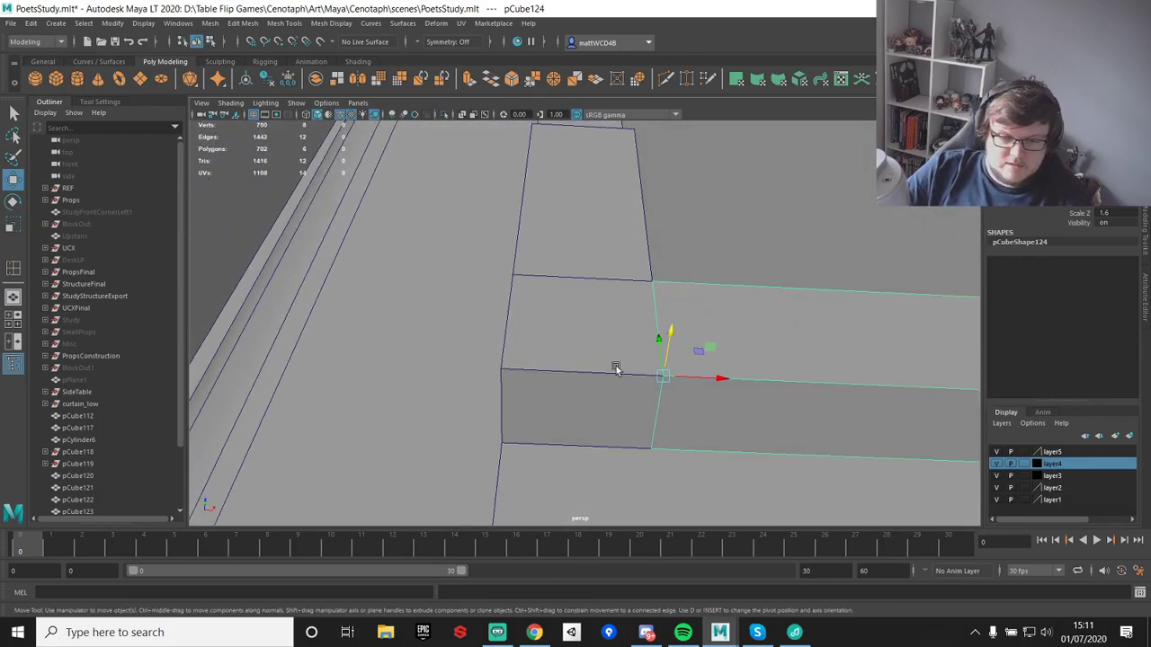
pyautogui.keyDown('alt'); pyautogui.moveTo(681, 334); pyautogui.dragTo(647, 337); pyautogui.keyUp('alt')
pyautogui.scroll(4, 620, 349)
pyautogui.moveTo(562, 228); pyautogui.dragTo(564, 254, button='right')
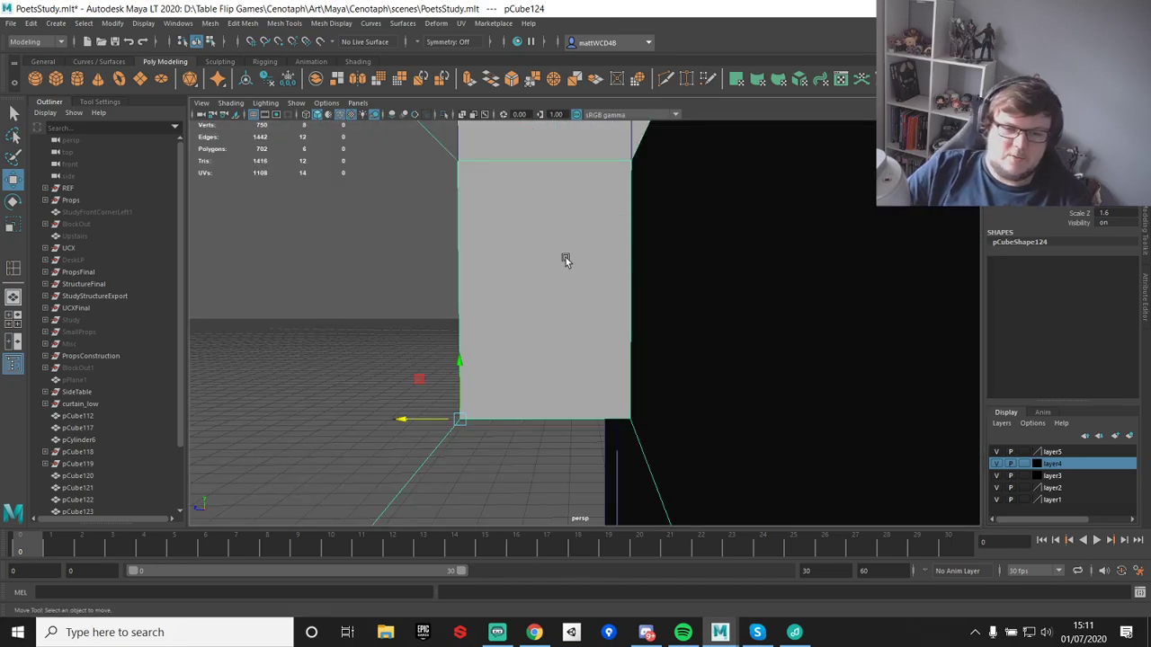
pyautogui.click(566, 259)
pyautogui.press('Delete')
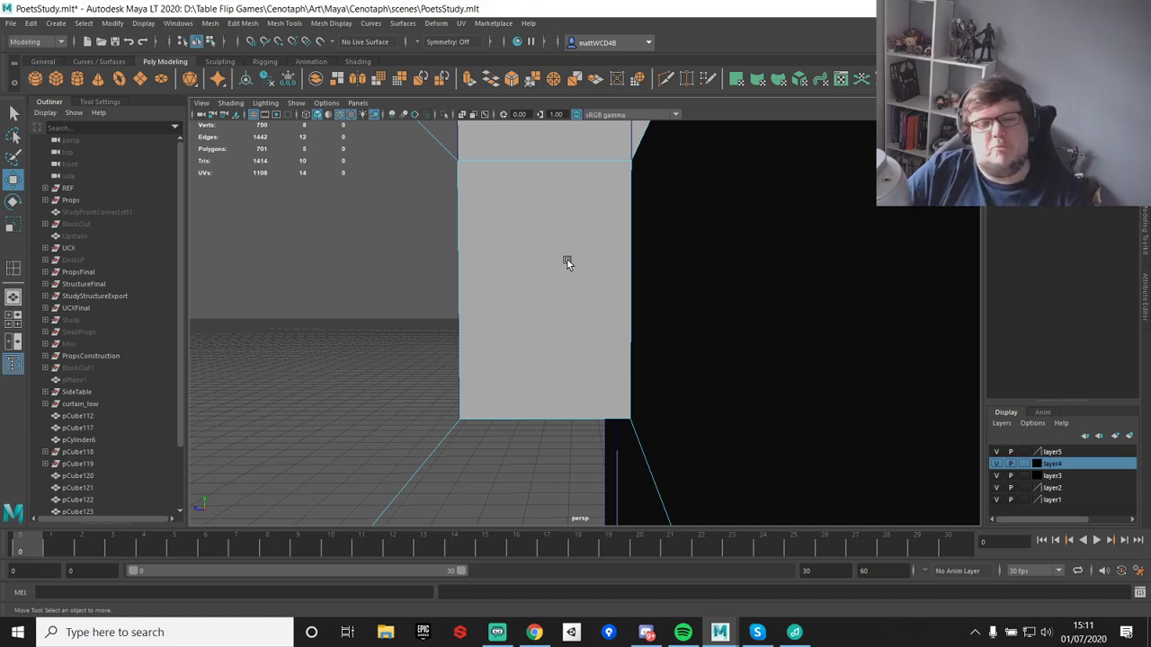
# - Delete the upright trim block's matching side face at the joint with the horizontal block
pyautogui.moveTo(596, 249); pyautogui.dragTo(663, 216, button='right')
pyautogui.rightClick(488, 237)
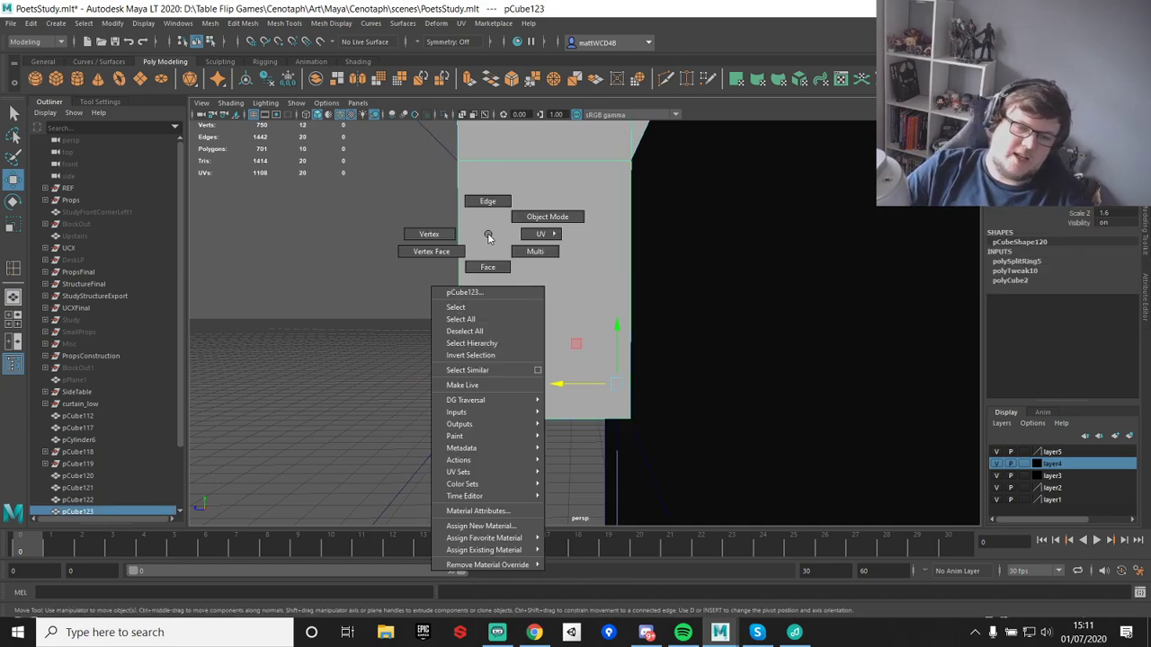
pyautogui.moveTo(488, 235); pyautogui.dragTo(488, 267, button='right')
pyautogui.click(522, 265)
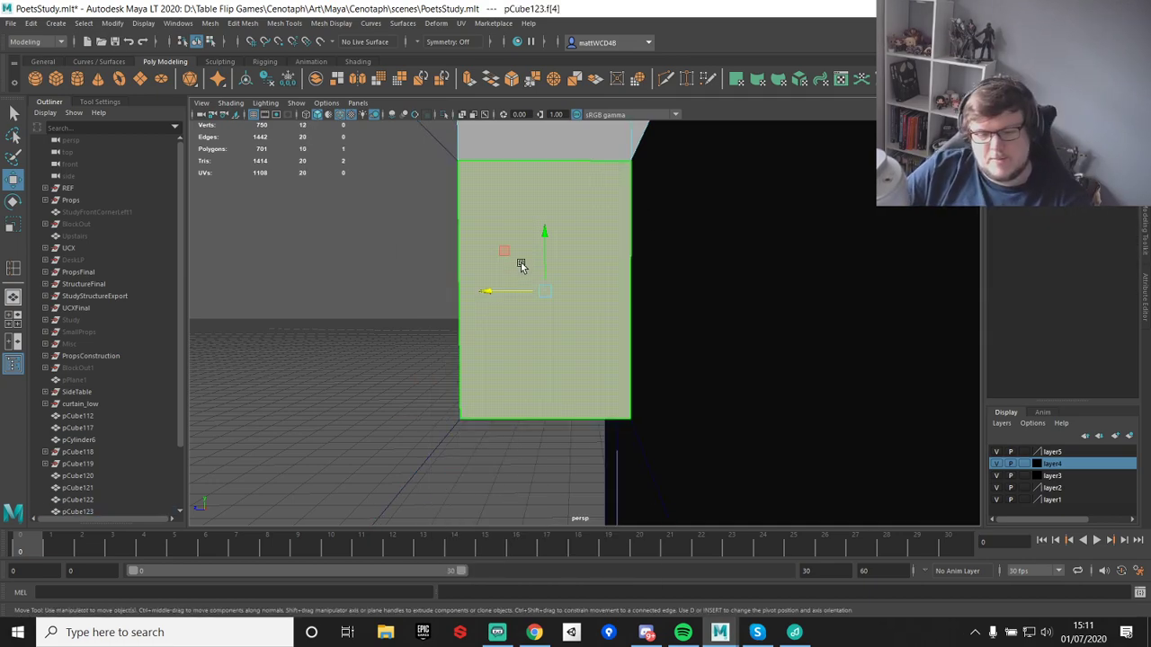
pyautogui.press('Delete')
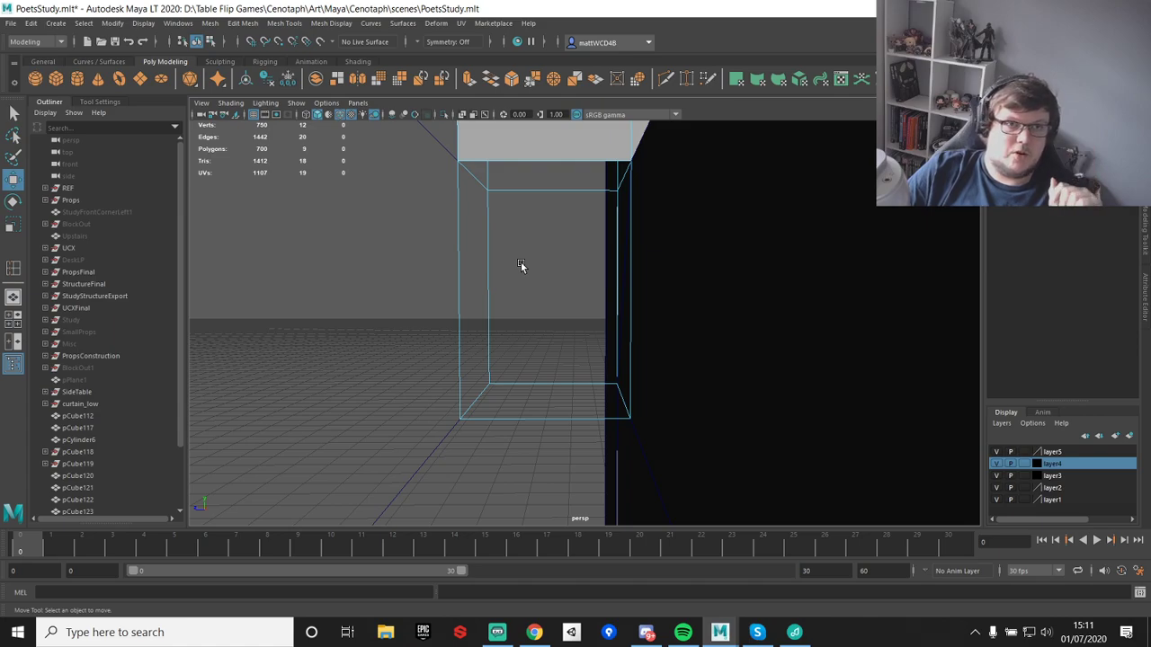
# - Combine the horizontal and upright trim blocks into a single mesh
pyautogui.keyDown('alt'); pyautogui.moveTo(552, 311); pyautogui.dragTo(651, 338); pyautogui.keyUp('alt')
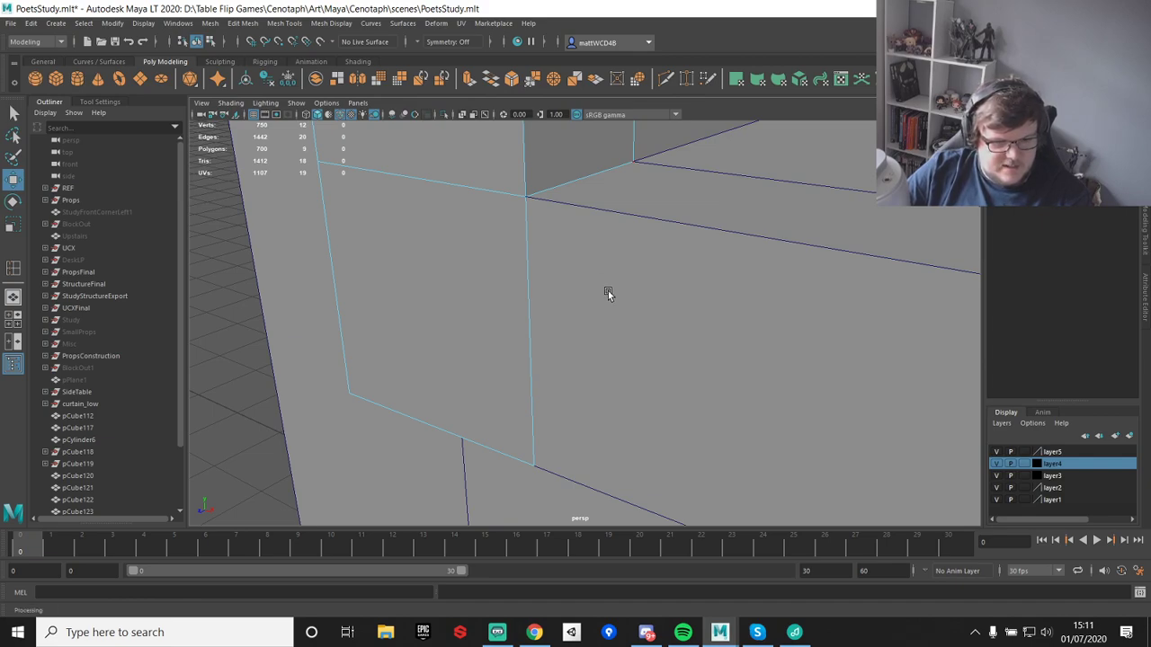
pyautogui.scroll(-2, 550, 185)
pyautogui.moveTo(583, 298); pyautogui.dragTo(642, 259, button='right')
pyautogui.click(642, 259)
pyautogui.scroll(-2, 641, 261)
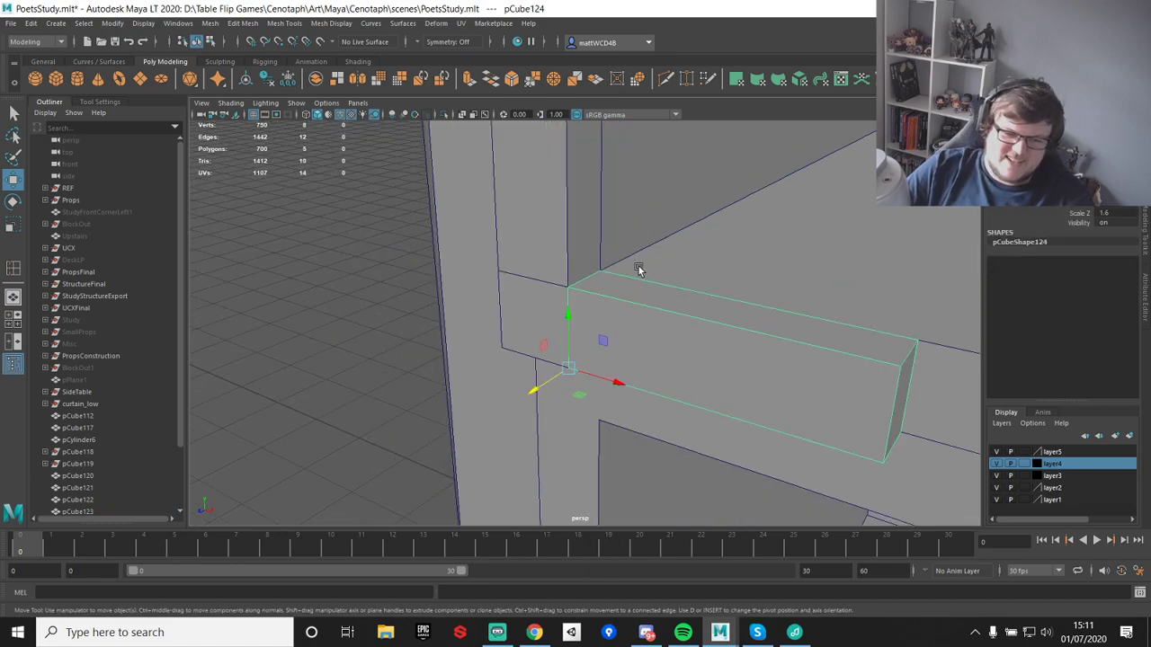
pyautogui.keyDown('shift'); pyautogui.click(547, 219); pyautogui.keyUp('shift')
pyautogui.keyDown('shift'); pyautogui.moveTo(556, 183); pyautogui.dragTo(538, 434, button='right'); pyautogui.keyUp('shift')
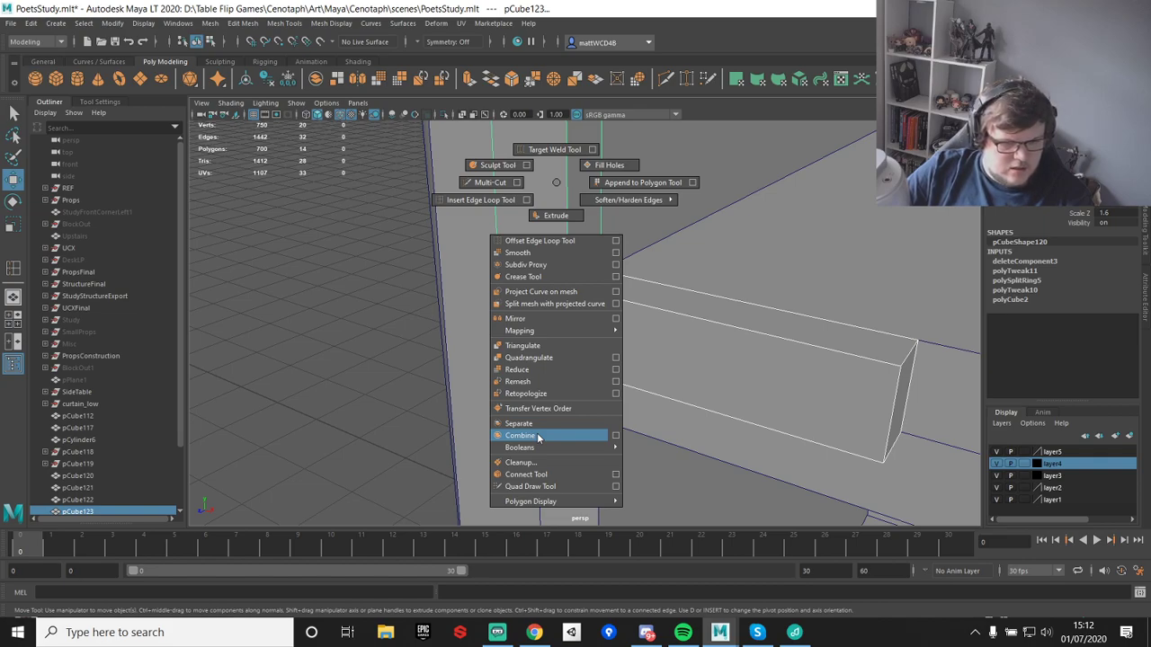
pyautogui.keyDown('shift'); pyautogui.moveTo(538, 438); pyautogui.dragTo(539, 435, button='right'); pyautogui.keyUp('shift')
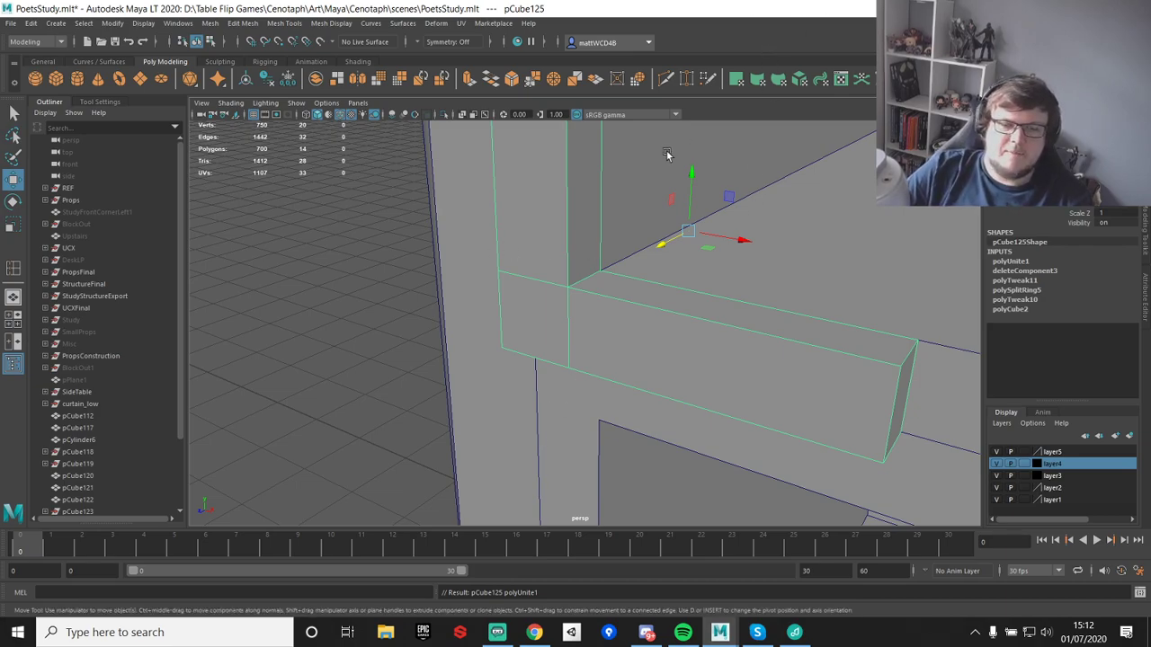
# - Snap the upright trim's outer loop vertices down to its lower outer corner to form a diagonal mitre edge
pyautogui.keyDown('alt'); pyautogui.moveTo(491, 248); pyautogui.dragTo(548, 302); pyautogui.keyUp('alt')
pyautogui.keyDown('alt'); pyautogui.moveTo(548, 302); pyautogui.dragTo(668, 222, button='middle'); pyautogui.keyUp('alt')
pyautogui.keyDown('alt'); pyautogui.moveTo(668, 223); pyautogui.dragTo(629, 259); pyautogui.keyUp('alt')
pyautogui.press('q')
pyautogui.moveTo(616, 214); pyautogui.dragTo(562, 214, button='right')
pyautogui.moveTo(573, 166); pyautogui.dragTo(629, 235)
pyautogui.press('w')
pyautogui.press('v')
pyautogui.moveTo(603, 158); pyautogui.dragTo(606, 293)
pyautogui.press('q')
# - Snap the horizontal trim's lower end vertices onto the upright trim's outer corner to close the mitre
pyautogui.keyDown('alt'); pyautogui.moveTo(782, 349); pyautogui.dragTo(675, 275); pyautogui.keyUp('alt')
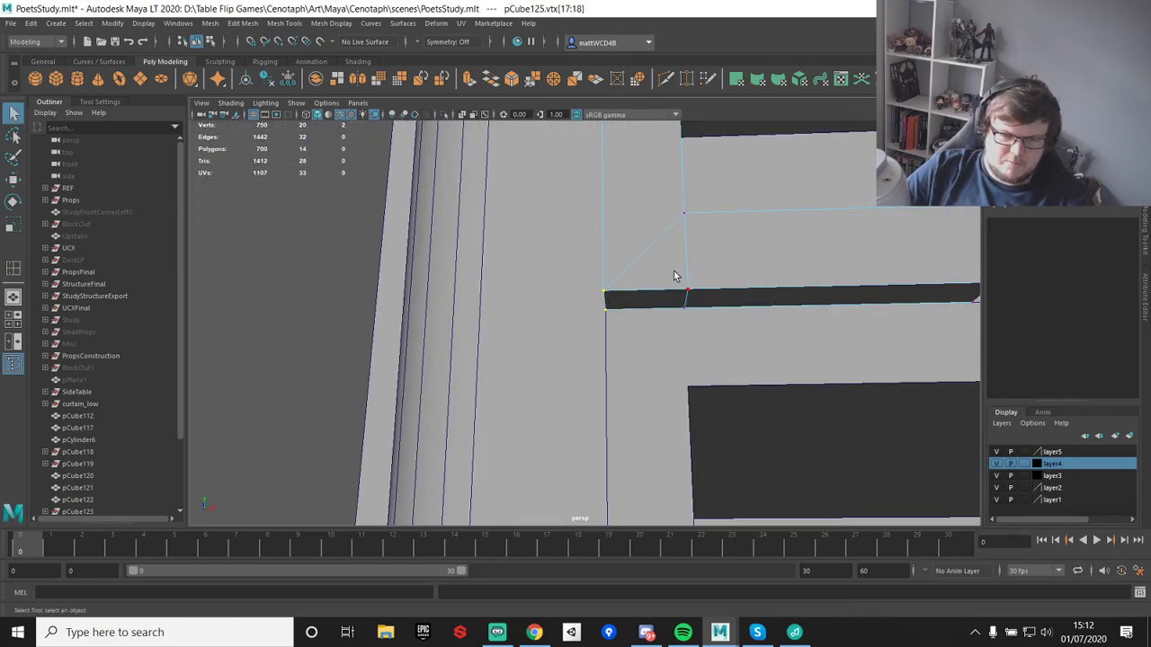
pyautogui.press('w')
pyautogui.moveTo(739, 303); pyautogui.dragTo(658, 306)
pyautogui.press('q')
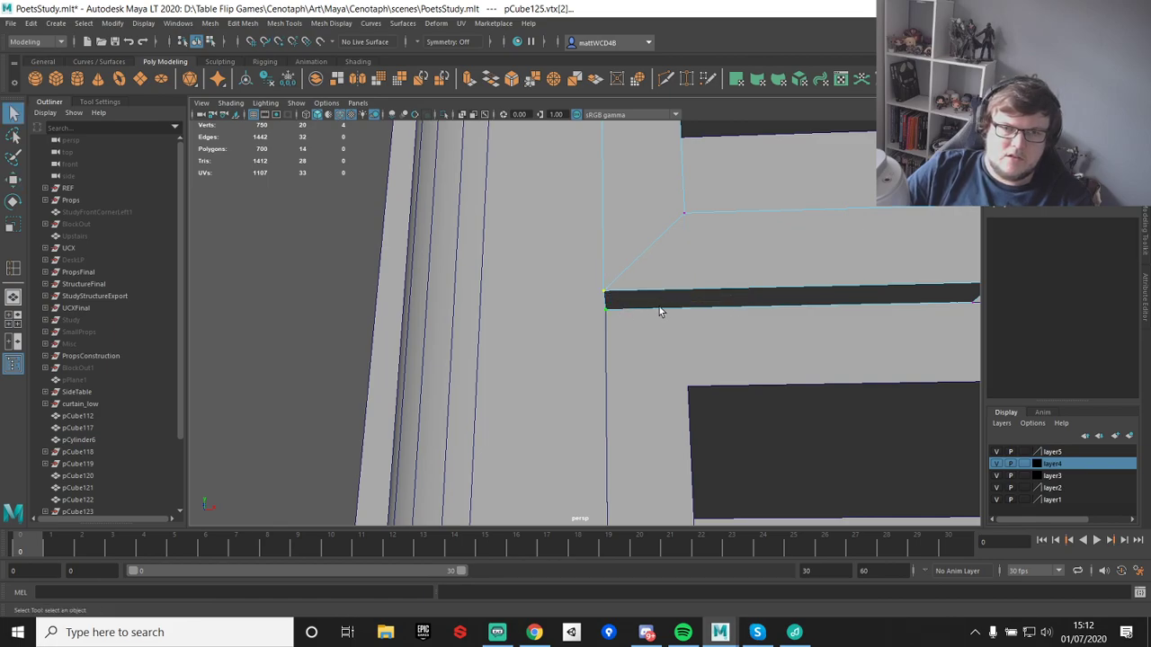
# - Delete the end face on each arm of the L-shaped trim piece
pyautogui.keyDown('alt'); pyautogui.moveTo(678, 185); pyautogui.dragTo(627, 241); pyautogui.keyUp('alt')
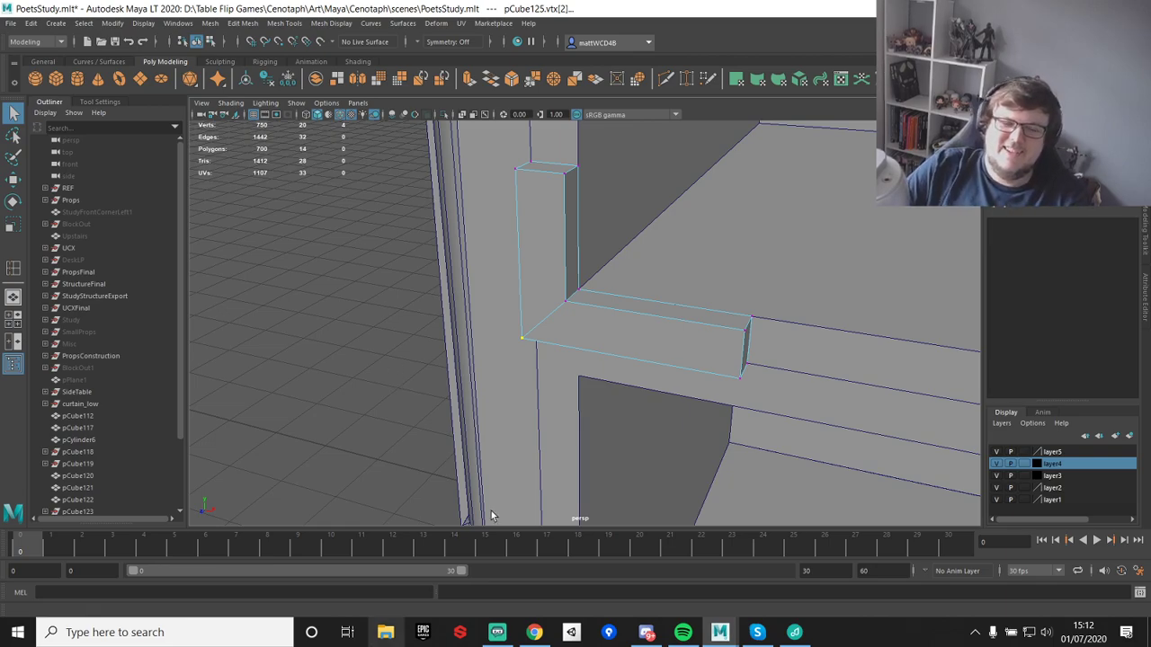
pyautogui.keyDown('alt'); pyautogui.moveTo(622, 383); pyautogui.dragTo(580, 342); pyautogui.keyUp('alt')
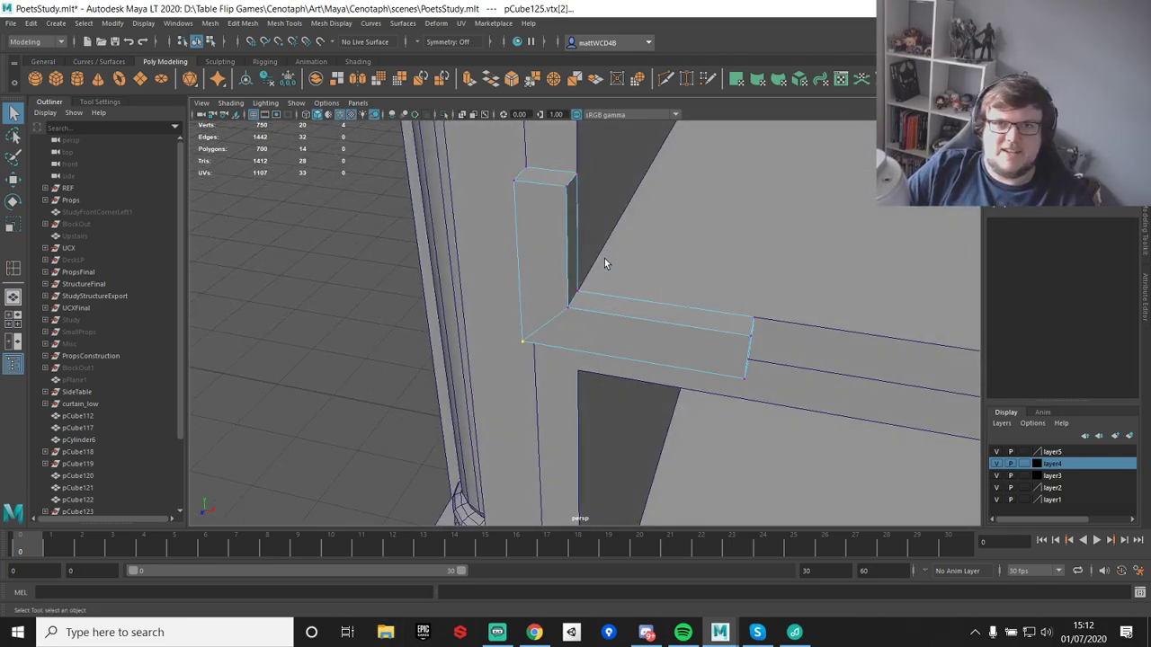
pyautogui.press('F11')
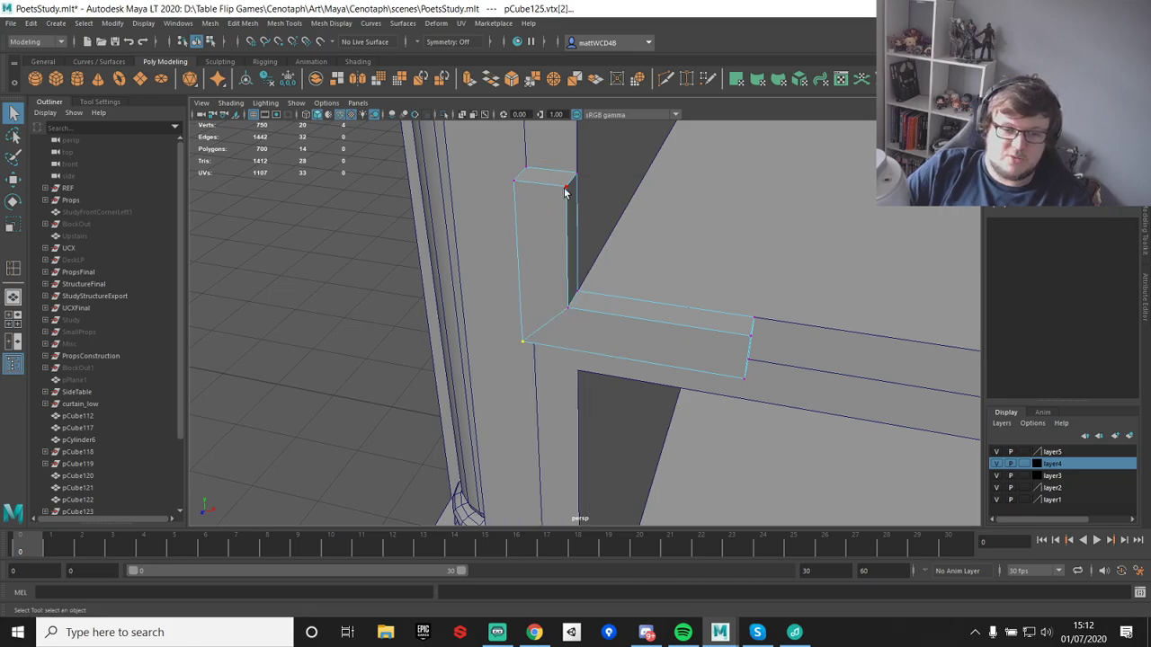
pyautogui.click(567, 177)
pyautogui.keyDown('alt'); pyautogui.moveTo(789, 342); pyautogui.dragTo(716, 395); pyautogui.keyUp('alt')
pyautogui.click(715, 400)
pyautogui.press('Delete')
# - Raise the upper end vertices of the trim's vertical arm to about half the height of the shelf opening
pyautogui.moveTo(567, 203); pyautogui.dragTo(504, 187, button='right')
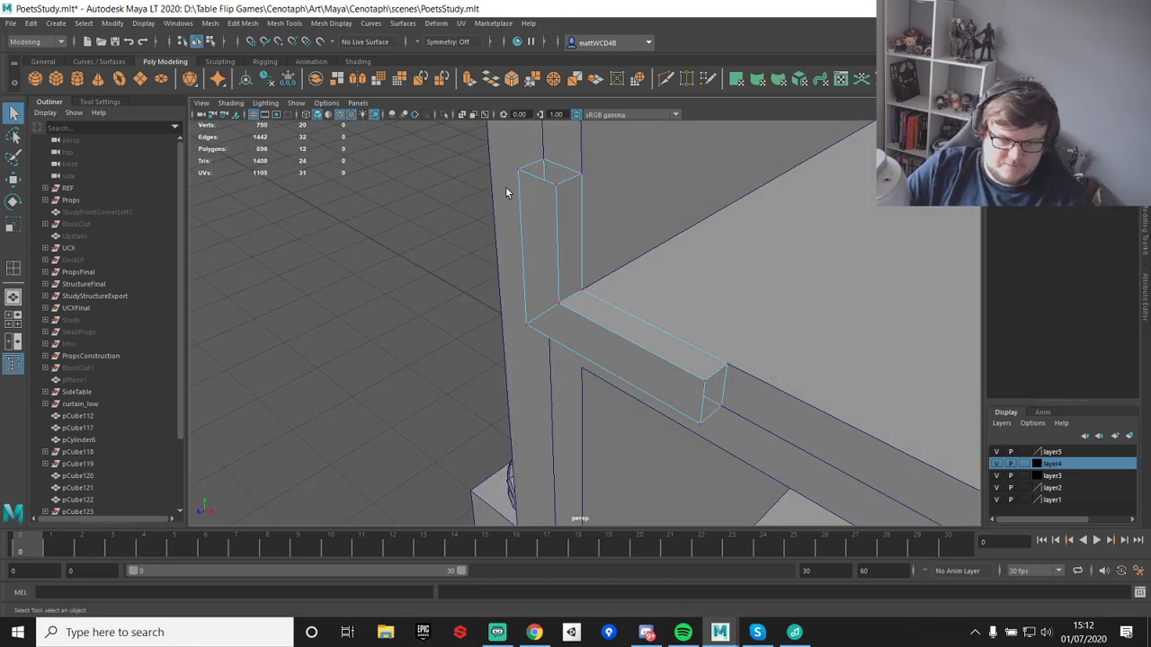
pyautogui.keyDown('alt'); pyautogui.moveTo(504, 187); pyautogui.dragTo(573, 234); pyautogui.keyUp('alt')
pyautogui.moveTo(510, 216); pyautogui.dragTo(593, 347)
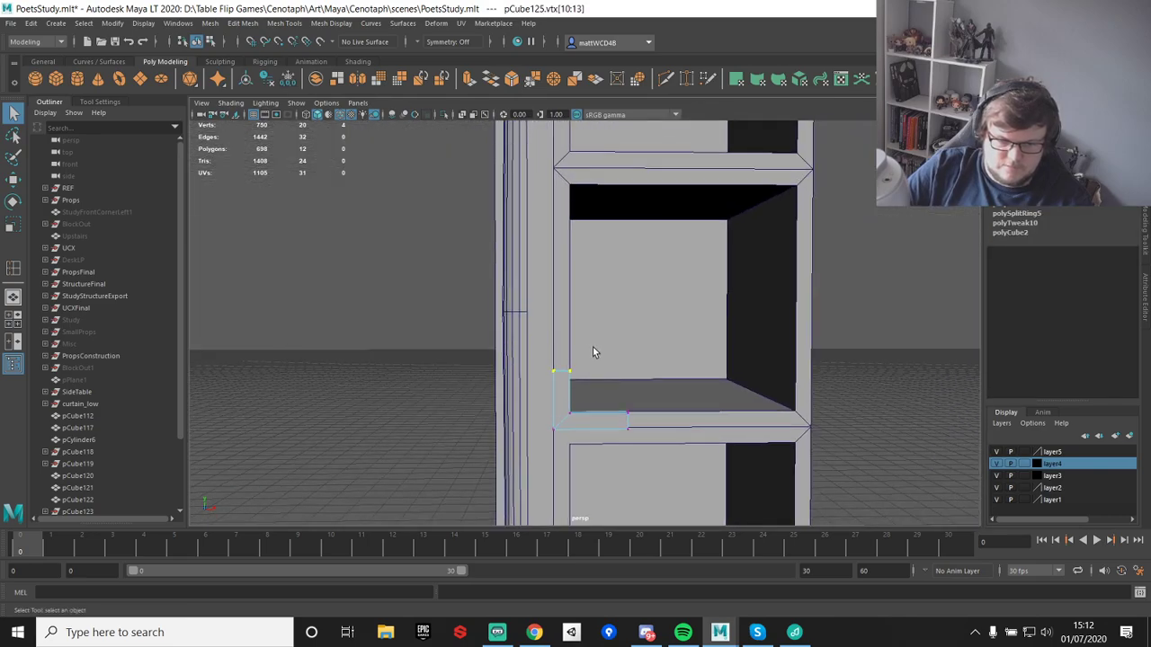
pyautogui.press('w')
pyautogui.moveTo(563, 238); pyautogui.dragTo(566, 300)
pyautogui.press('q')
# - Snap the trim object's pivot to the inner corner vertex at the upper end of its vertical arm
pyautogui.moveTo(566, 300); pyautogui.dragTo(640, 314, button='right')
pyautogui.press('w')
pyautogui.keyDown('alt'); pyautogui.moveTo(640, 314); pyautogui.dragTo(611, 360); pyautogui.keyUp('alt')
pyautogui.press('d')
pyautogui.press('v')
pyautogui.moveTo(593, 429); pyautogui.dragTo(565, 297)
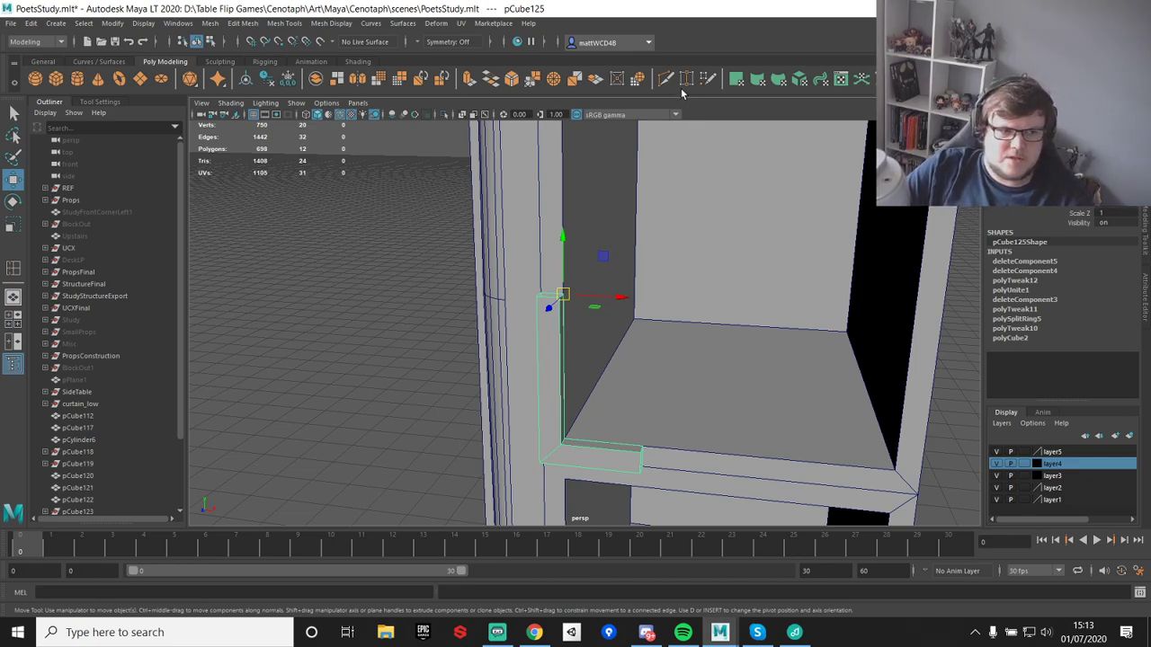
# - Duplicate the L-shaped trim, flipped vertically, and snap the copy onto the upper end of the original
pyautogui.keyDown('alt'); pyautogui.moveTo(614, 362); pyautogui.dragTo(620, 296); pyautogui.keyUp('alt')
pyautogui.scroll(3, 620, 296)
pyautogui.scroll(-3, 608, 246)
pyautogui.keyDown('alt'); pyautogui.moveTo(608, 246); pyautogui.dragTo(616, 318, button='middle'); pyautogui.keyUp('alt')
pyautogui.hotkey('ctrl', 'd')
pyautogui.moveTo(580, 288); pyautogui.dragTo(580, 114)
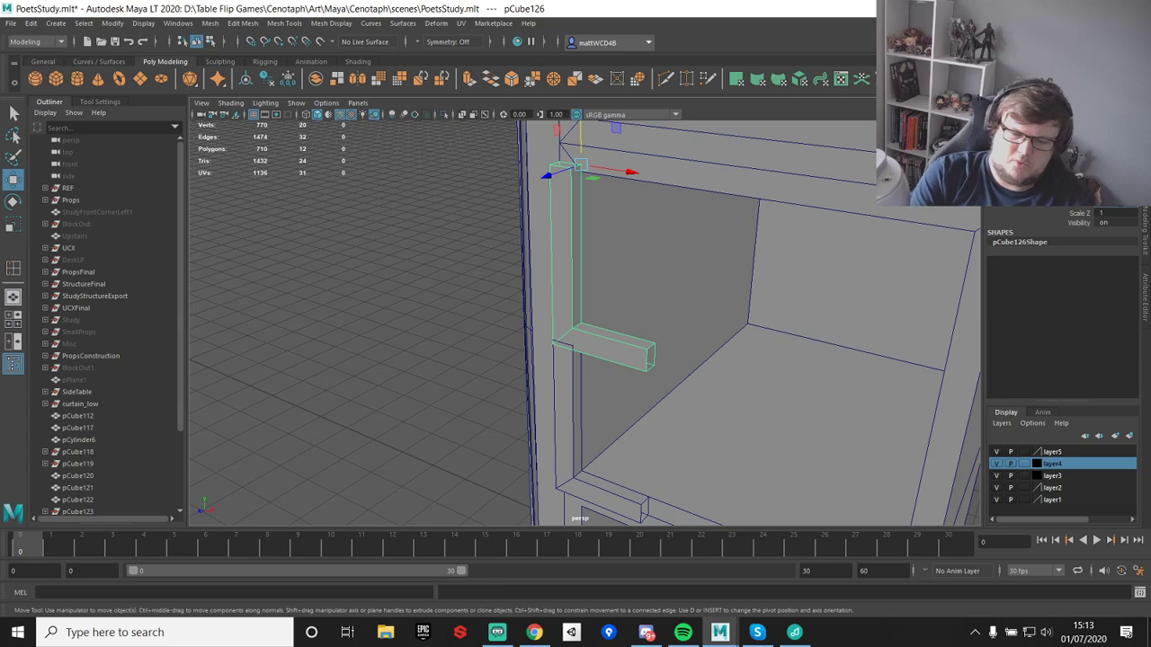
pyautogui.keyDown('alt'); pyautogui.moveTo(659, 133); pyautogui.dragTo(663, 190); pyautogui.keyUp('alt')
pyautogui.press('v')
pyautogui.moveTo(597, 165); pyautogui.dragTo(608, 386)
pyautogui.keyDown('alt'); pyautogui.moveTo(602, 293); pyautogui.dragTo(621, 279); pyautogui.keyUp('alt')
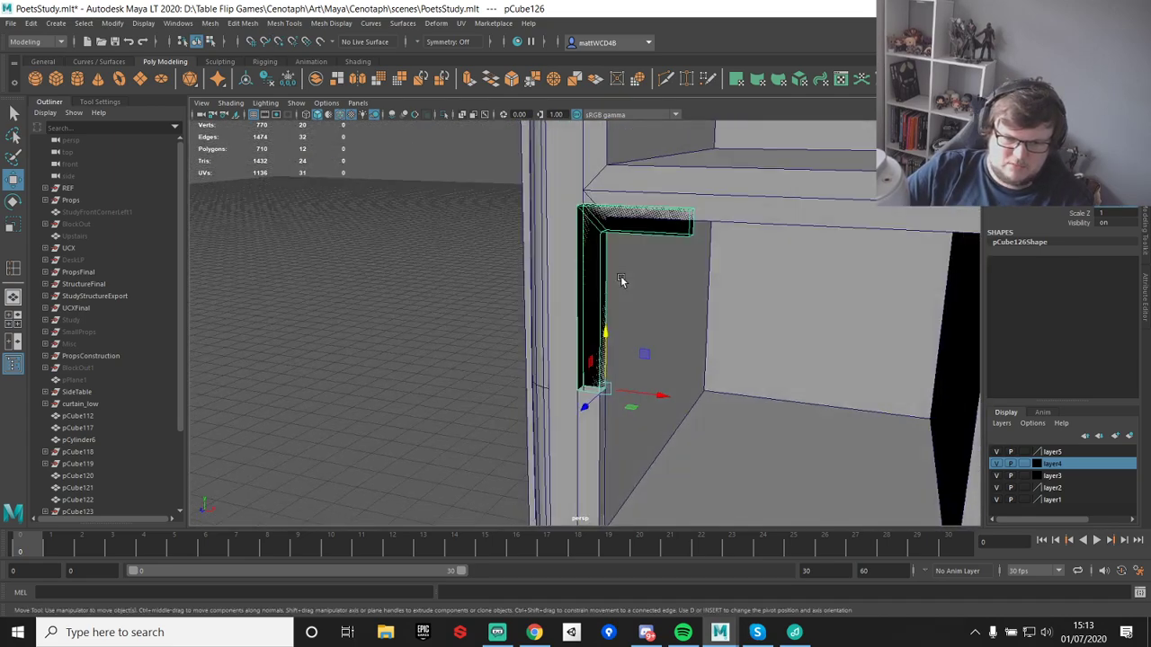
# - Align the topmost vertices of the flipped trim copy with the shelf edge above using vertex snapping
pyautogui.press('q')
pyautogui.moveTo(599, 229); pyautogui.dragTo(597, 262, button='right')
pyautogui.click(596, 238)
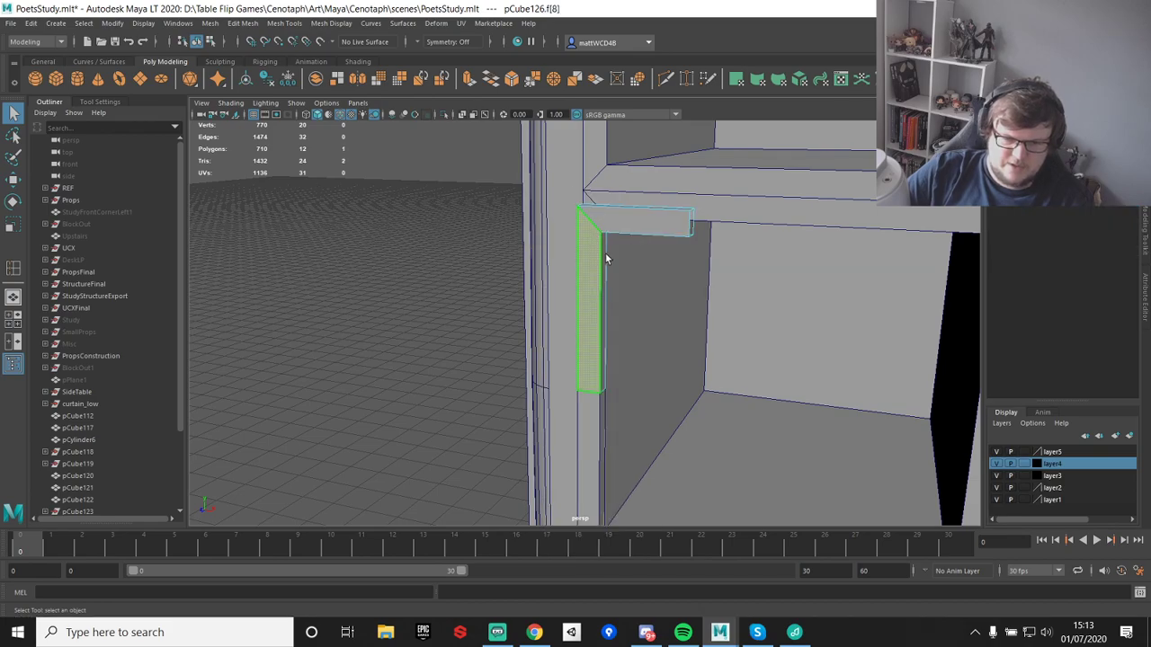
pyautogui.moveTo(597, 212); pyautogui.dragTo(628, 209, button='right')
pyautogui.keyDown('alt'); pyautogui.moveTo(628, 209); pyautogui.dragTo(657, 216, button='middle'); pyautogui.keyUp('alt')
pyautogui.moveTo(656, 217); pyautogui.dragTo(598, 216, button='right')
pyautogui.moveTo(529, 149); pyautogui.dragTo(778, 212)
pyautogui.press('w')
pyautogui.keyDown('alt'); pyautogui.moveTo(689, 197); pyautogui.dragTo(599, 227); pyautogui.keyUp('alt')
pyautogui.press('v')
pyautogui.hotkey('ctrl', 'z')
pyautogui.press('v')
# - Snap the lower vertices of the copy's horizontal arm to the underside of the upper shelf
pyautogui.press('q')
pyautogui.moveTo(527, 261); pyautogui.dragTo(800, 343)
pyautogui.press('w')
pyautogui.press('v')
pyautogui.moveTo(660, 239); pyautogui.dragTo(633, 278)
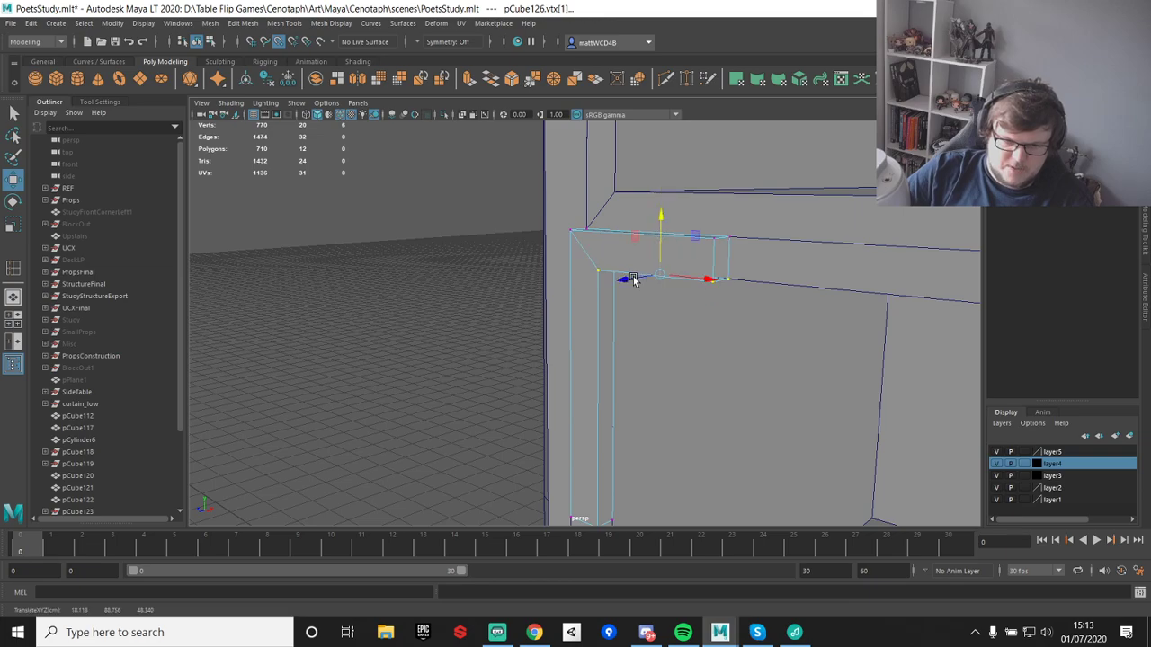
pyautogui.scroll(-3, 633, 280)
# - Combine the upper and lower L-shaped trim pieces into a single mesh
pyautogui.moveTo(611, 303); pyautogui.dragTo(675, 278, button='right')
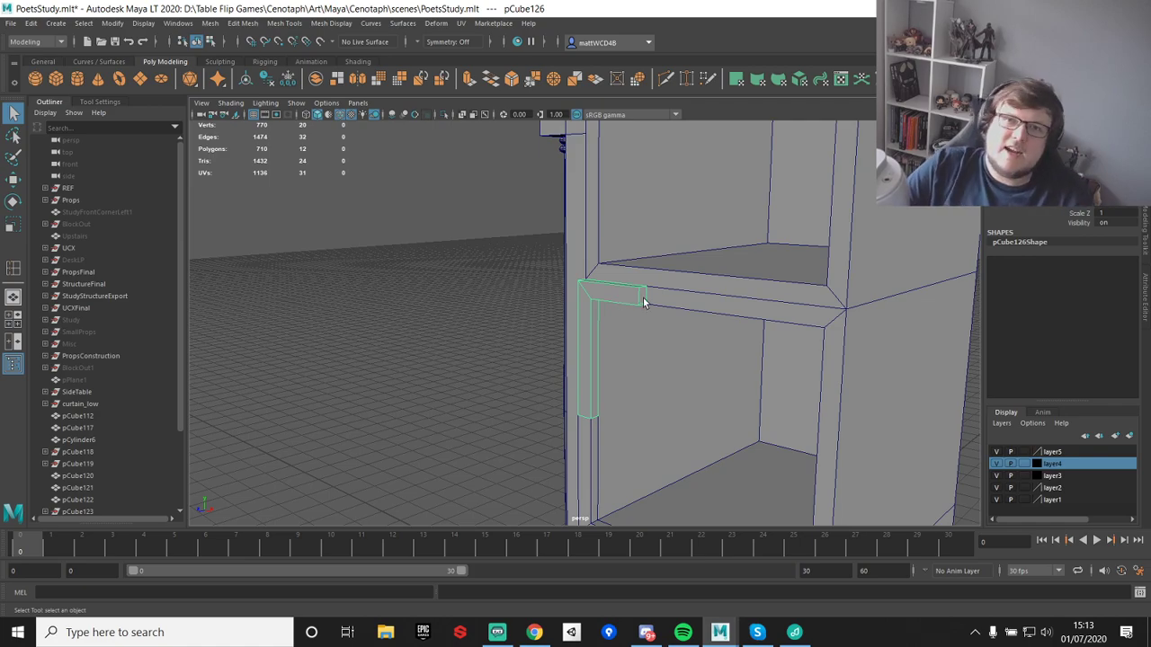
pyautogui.keyDown('alt'); pyautogui.moveTo(723, 174); pyautogui.dragTo(640, 131); pyautogui.keyUp('alt')
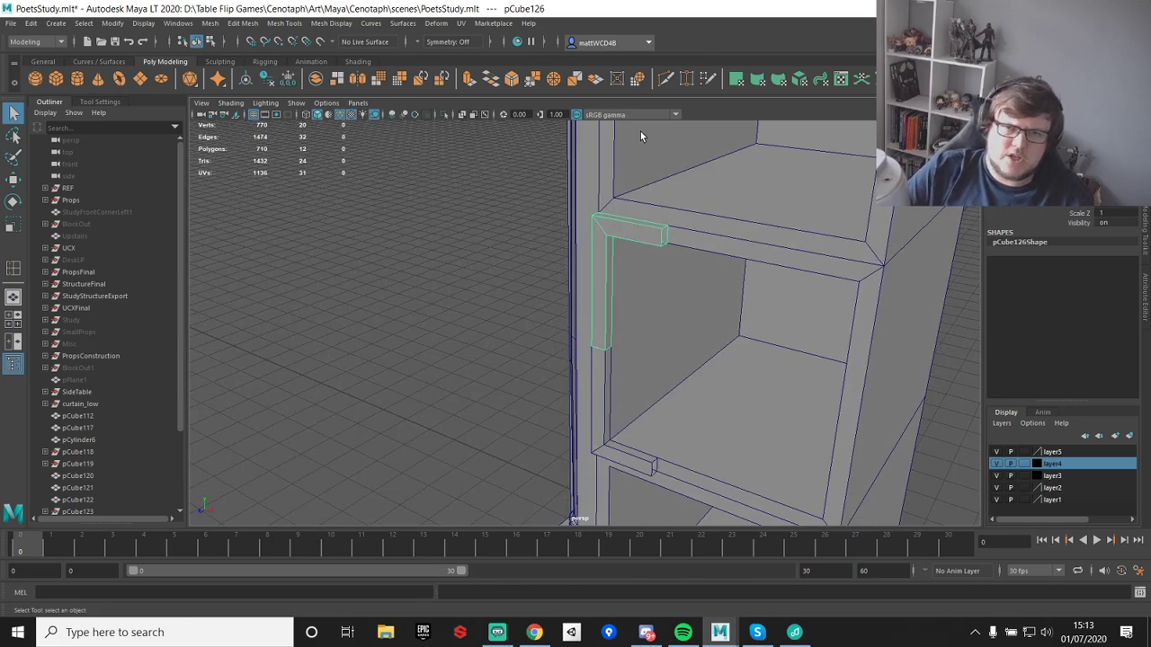
pyautogui.keyDown('alt'); pyautogui.moveTo(775, 245); pyautogui.dragTo(645, 315); pyautogui.keyUp('alt')
pyautogui.keyDown('shift'); pyautogui.click(641, 316); pyautogui.keyUp('shift')
pyautogui.keyDown('alt'); pyautogui.moveTo(721, 306); pyautogui.dragTo(548, 252); pyautogui.keyUp('alt')
pyautogui.keyDown('shift'); pyautogui.rightClick(569, 206); pyautogui.keyUp('shift')
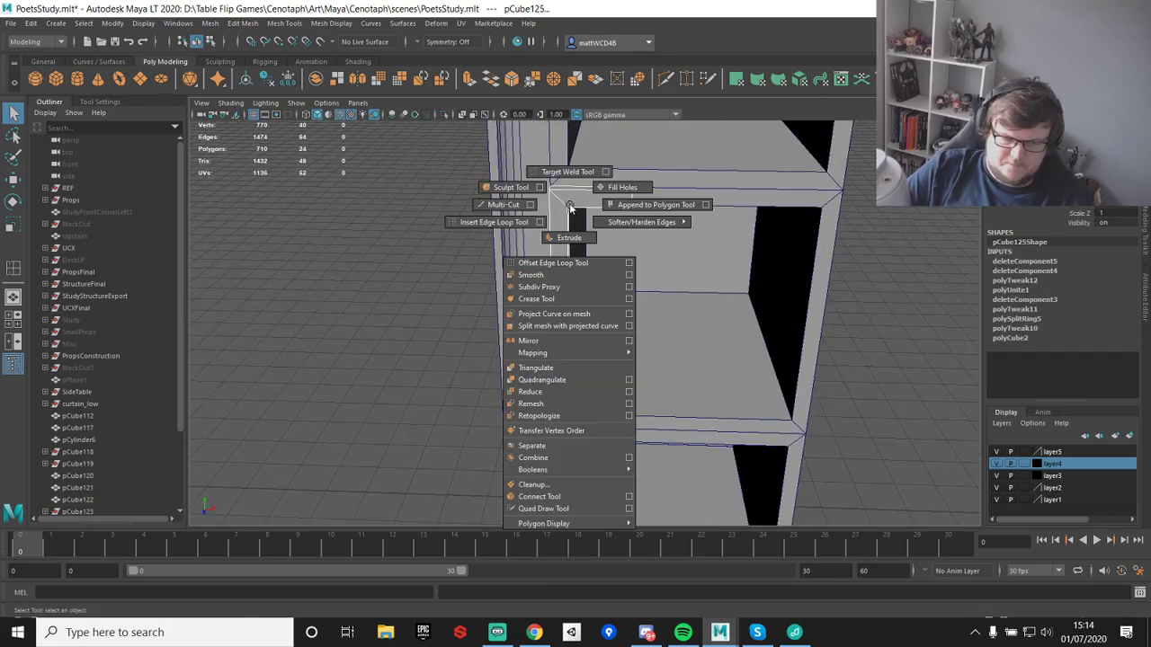
pyautogui.click(533, 457)
# - Merge the overlapping vertices of the combined trim with a distance threshold of 0.01
pyautogui.moveTo(561, 206); pyautogui.dragTo(509, 206, button='right')
pyautogui.scroll(-3, 516, 185)
pyautogui.moveTo(515, 181); pyautogui.dragTo(724, 523)
pyautogui.keyDown('shift'); pyautogui.moveTo(729, 386); pyautogui.dragTo(727, 293, button='right'); pyautogui.keyUp('shift')
pyautogui.click(757, 273)
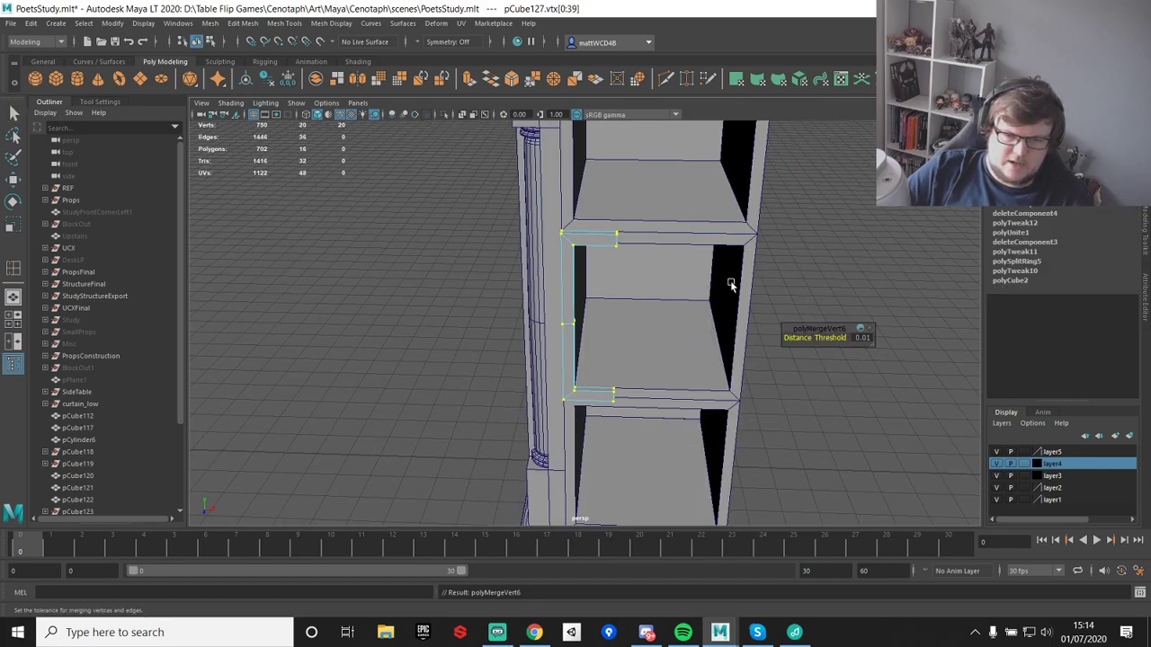
pyautogui.scroll(3, 584, 330)
pyautogui.keyDown('shift'); pyautogui.moveTo(629, 326); pyautogui.dragTo(629, 300, button='right'); pyautogui.keyUp('shift')
# - Delete the leftover seam edge loop midway up the trim's vertical arm
pyautogui.press('q')
pyautogui.press('F10')
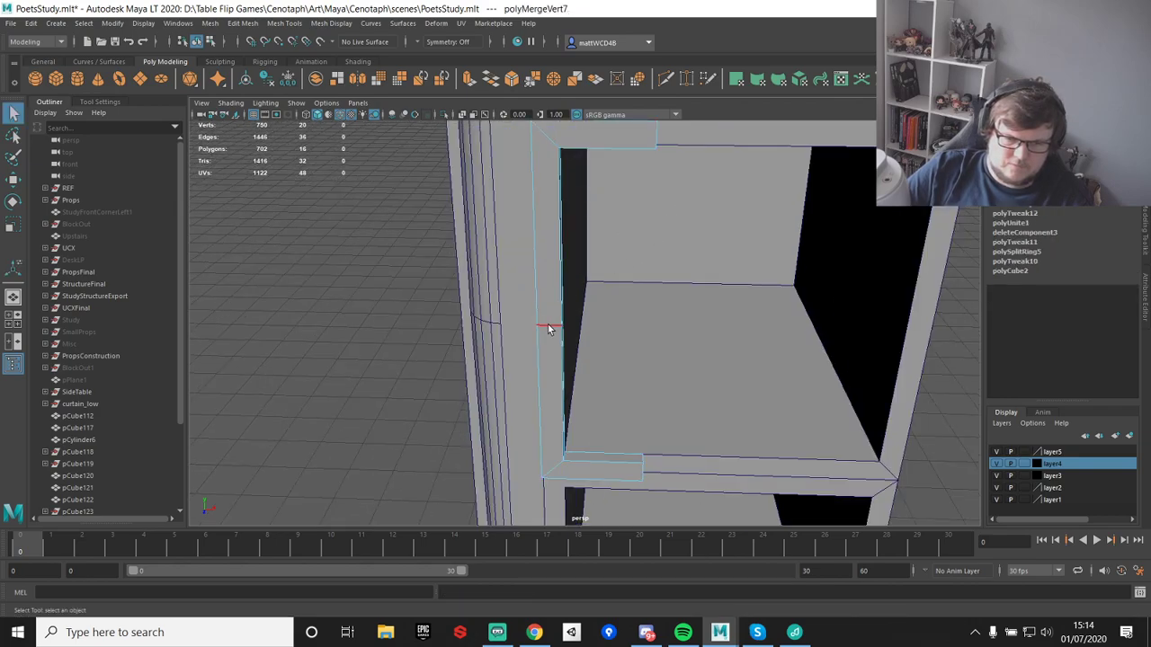
pyautogui.doubleClick(550, 329)
pyautogui.hotkey('ctrl', 'Delete')
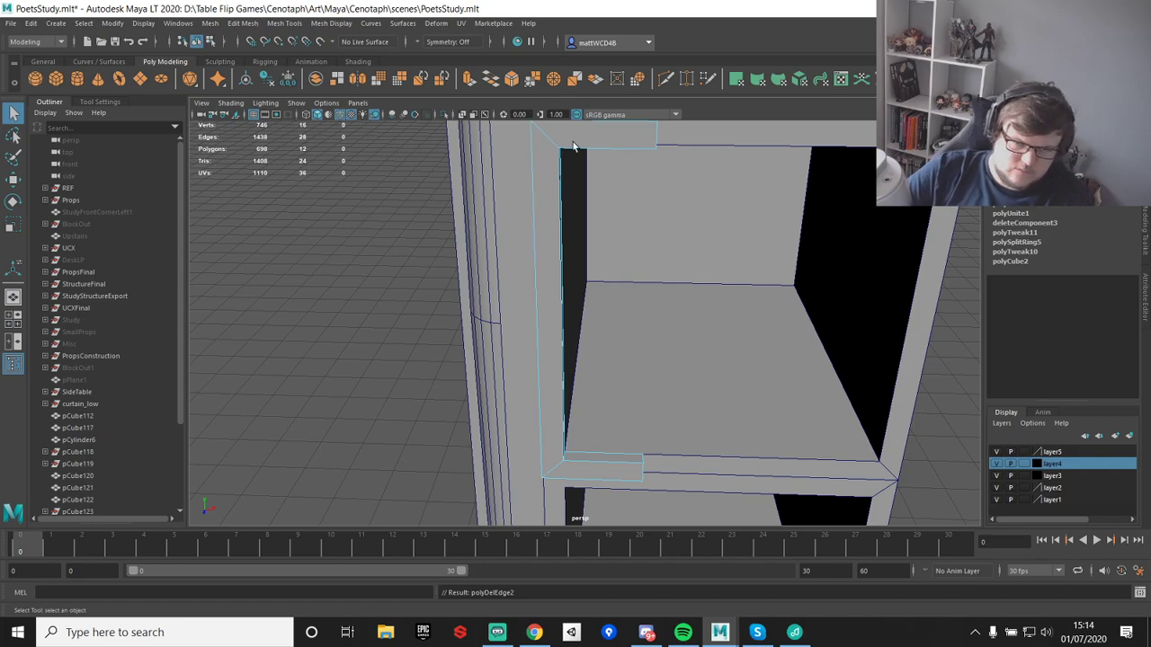
# - Extend the open ends of both horizontal trim arms to the middle of the shelf opening
pyautogui.moveTo(548, 135); pyautogui.dragTo(593, 137, button='right')
pyautogui.scroll(-3, 620, 212)
pyautogui.moveTo(621, 213); pyautogui.dragTo(557, 231, button='right')
pyautogui.moveTo(615, 144); pyautogui.dragTo(680, 513)
pyautogui.press('w')
pyautogui.moveTo(681, 321); pyautogui.dragTo(738, 326)
pyautogui.press('q')
# - Duplicate the C-shaped trim to the opposite side of the opening and mirror it horizontally with a scale of -1
pyautogui.moveTo(552, 243); pyautogui.dragTo(599, 223, button='right')
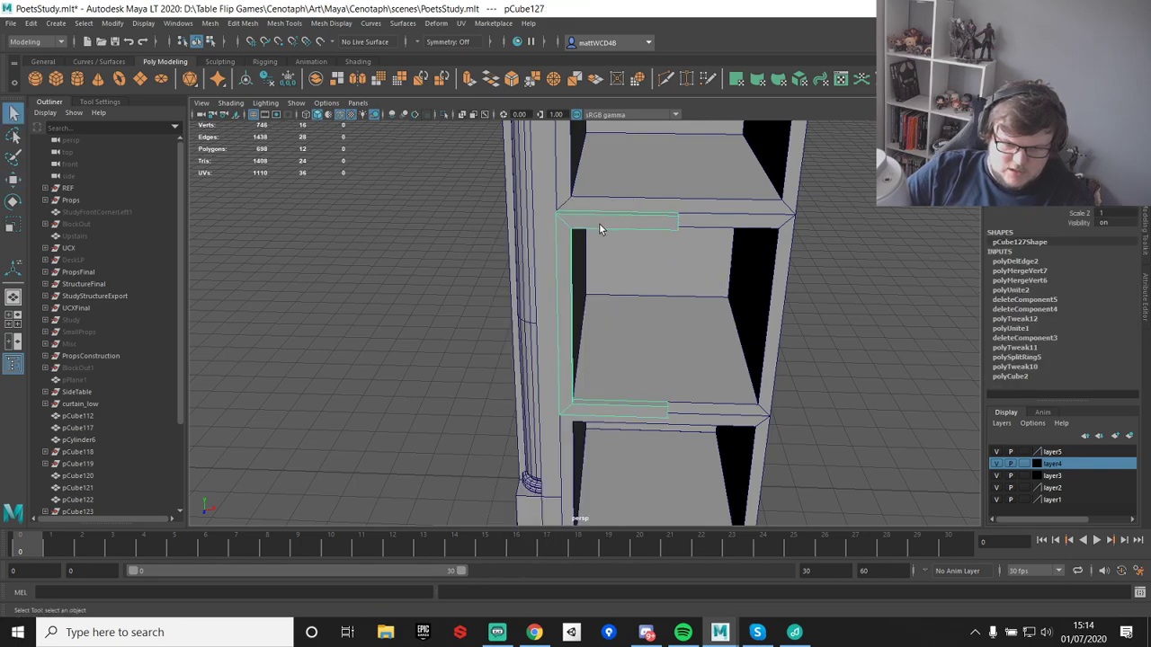
pyautogui.press('w')
pyautogui.hotkey('ctrl', 'd')
pyautogui.moveTo(647, 321); pyautogui.dragTo(795, 333)
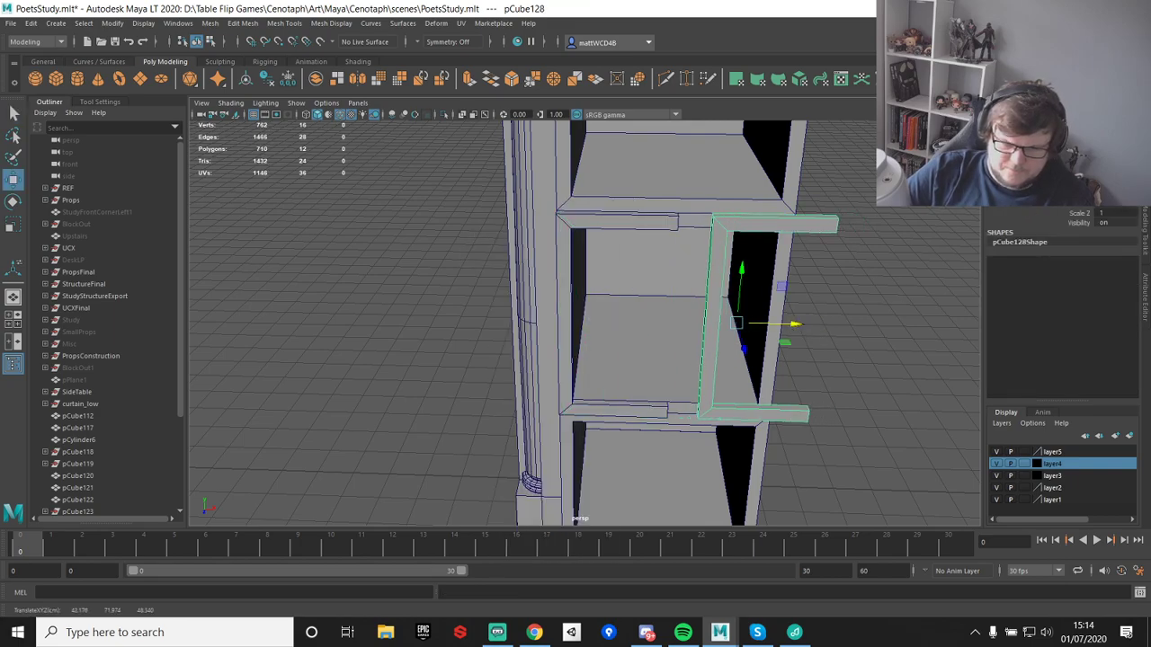
pyautogui.write('-1')
pyautogui.press('Return')
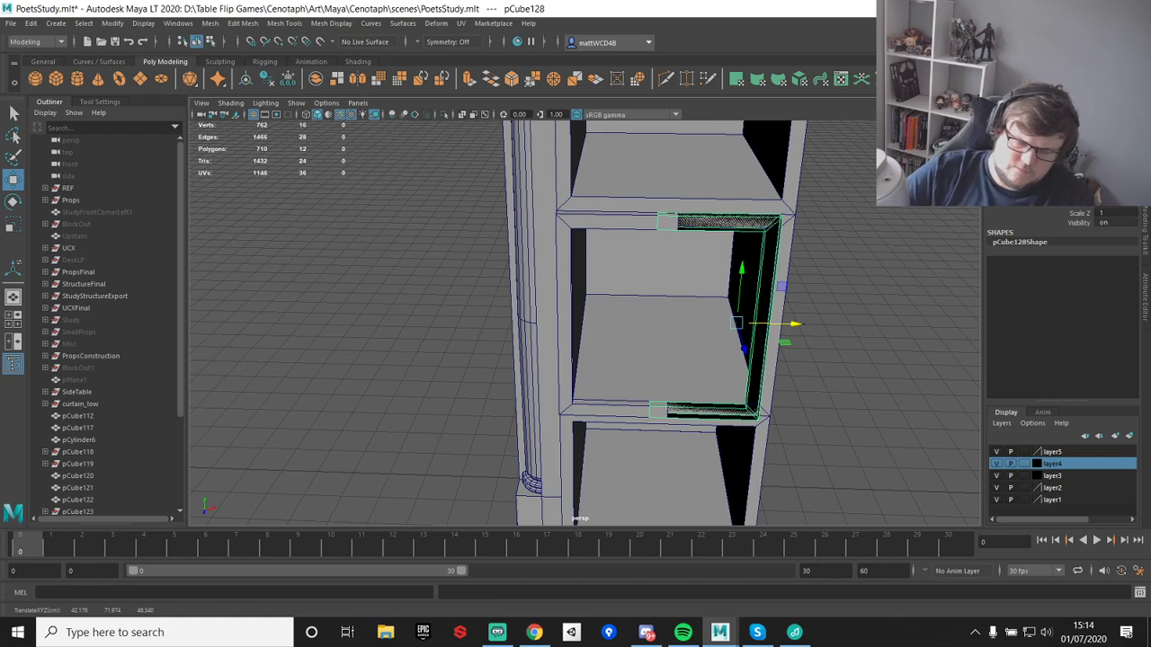
# - Place the mirrored half's pivot at its upper open corner and snap it against the original half's end
pyautogui.click(892, 275)
pyautogui.click(771, 272)
pyautogui.moveTo(795, 324); pyautogui.dragTo(783, 265)
pyautogui.keyDown('alt'); pyautogui.moveTo(783, 264); pyautogui.dragTo(699, 378, button='middle'); pyautogui.keyUp('alt')
pyautogui.press('d')
pyautogui.press('v')
pyautogui.moveTo(715, 383); pyautogui.dragTo(711, 249)
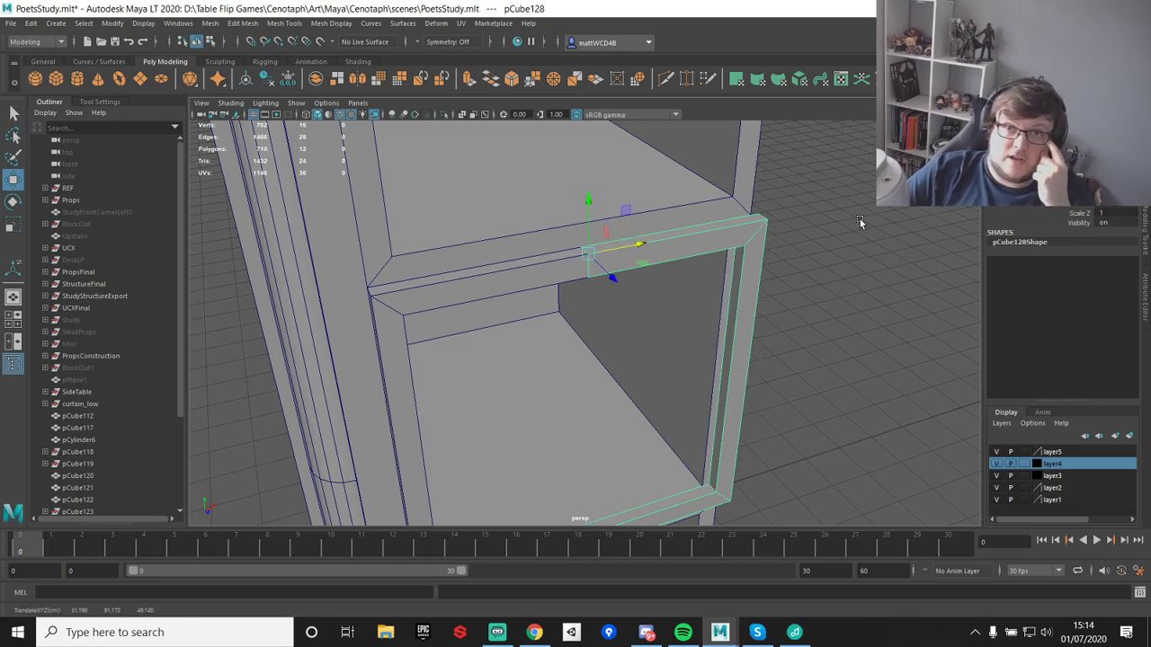
# - Move the vertical arm vertices of the mirrored half sideways to fit the bookcase's outer edge
pyautogui.keyDown('alt'); pyautogui.moveTo(820, 179); pyautogui.dragTo(671, 245); pyautogui.keyUp('alt')
pyautogui.press('q')
pyautogui.moveTo(701, 216); pyautogui.dragTo(649, 209, button='right')
pyautogui.moveTo(650, 136); pyautogui.dragTo(834, 534)
pyautogui.press('w')
pyautogui.moveTo(768, 349); pyautogui.dragTo(755, 351)
# - Snap the inner vertices of the mirrored half's vertical arm to the inner edge of the shelf opening
pyautogui.press('q')
pyautogui.keyDown('alt'); pyautogui.moveTo(700, 301); pyautogui.dragTo(675, 187, button='middle'); pyautogui.keyUp('alt')
pyautogui.moveTo(584, 129); pyautogui.dragTo(617, 409)
pyautogui.press('w')
pyautogui.press('v')
pyautogui.moveTo(672, 274); pyautogui.dragTo(607, 358)
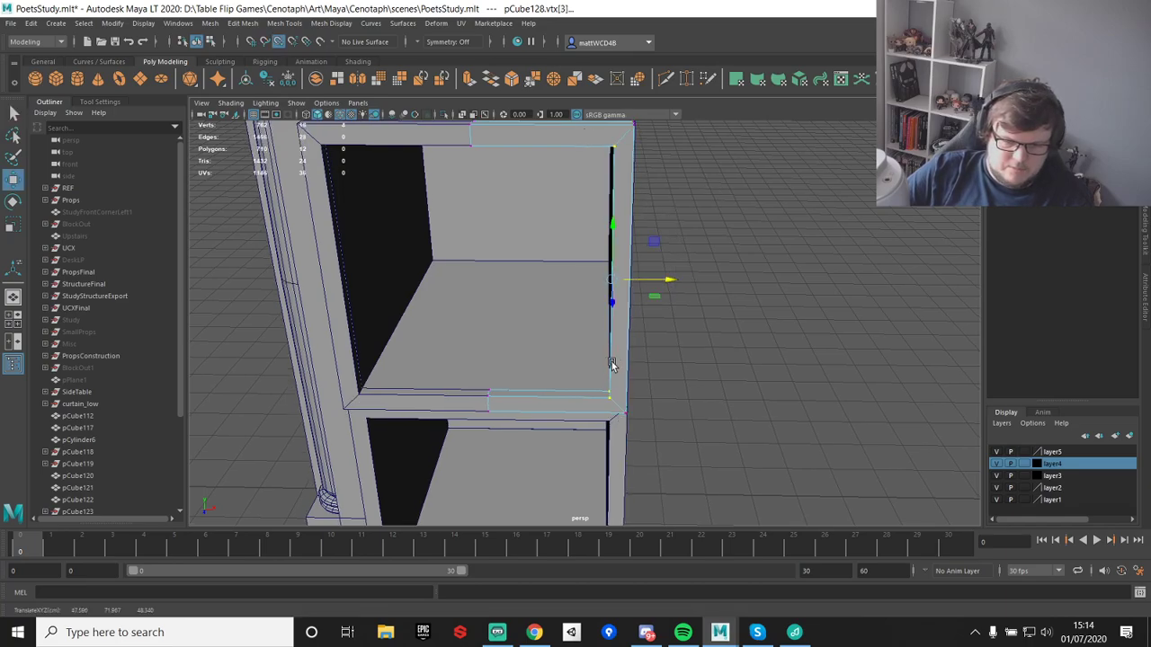
# - Snap the outer corner vertices of the mirrored half to the outer edge of the bookcase upright
pyautogui.press('q')
pyautogui.scroll(-3, 638, 185)
pyautogui.keyDown('alt'); pyautogui.moveTo(637, 183); pyautogui.dragTo(627, 200, button='middle'); pyautogui.keyUp('alt')
pyautogui.moveTo(607, 192); pyautogui.dragTo(679, 490)
pyautogui.press('w')
pyautogui.press('v')
pyautogui.moveTo(664, 310); pyautogui.dragTo(618, 204)
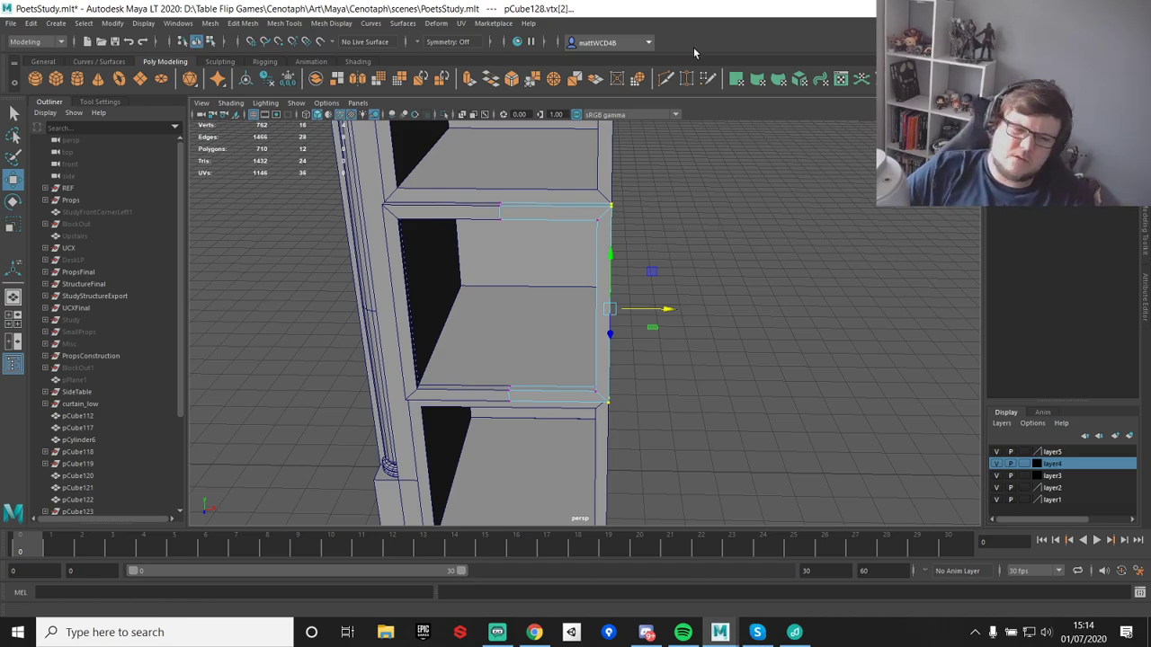
# - Select both C-shaped trim halves and combine them into one frame mesh
pyautogui.moveTo(521, 219); pyautogui.dragTo(582, 203, button='right')
pyautogui.click(674, 205)
pyautogui.click(584, 213)
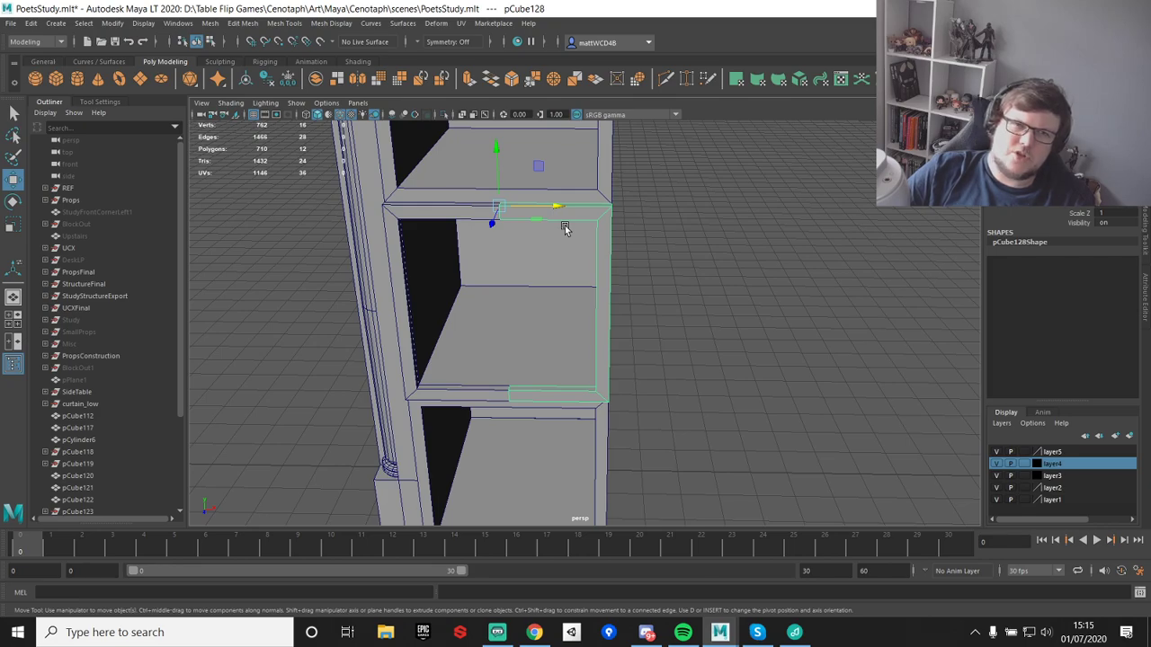
pyautogui.click(723, 277)
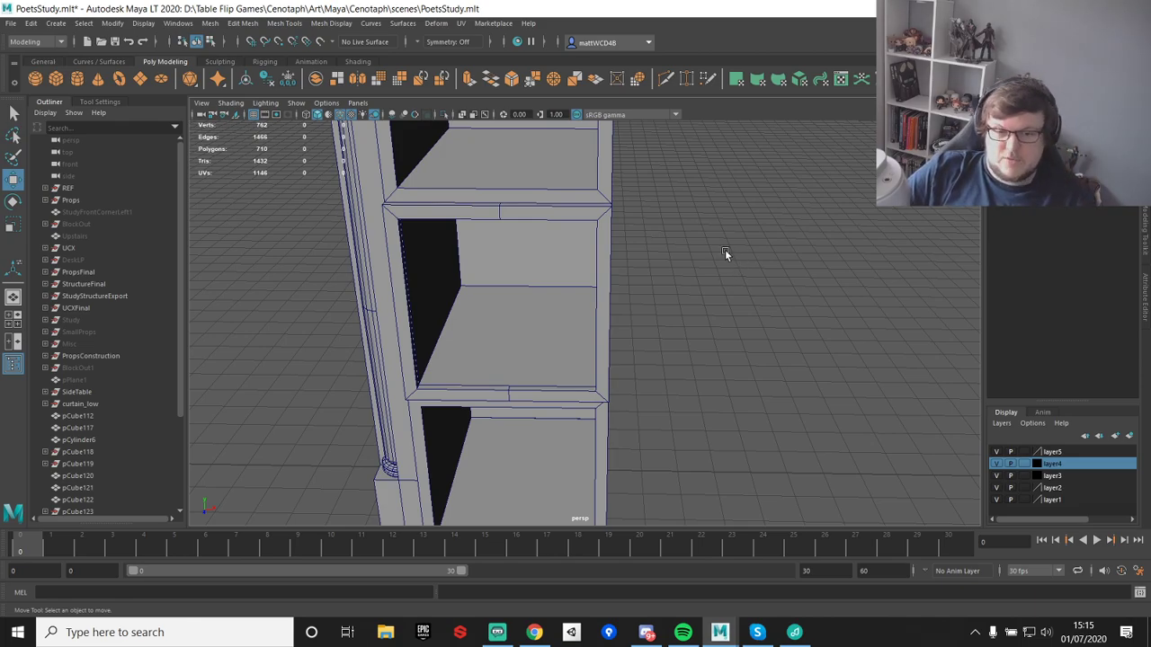
pyautogui.click(457, 206)
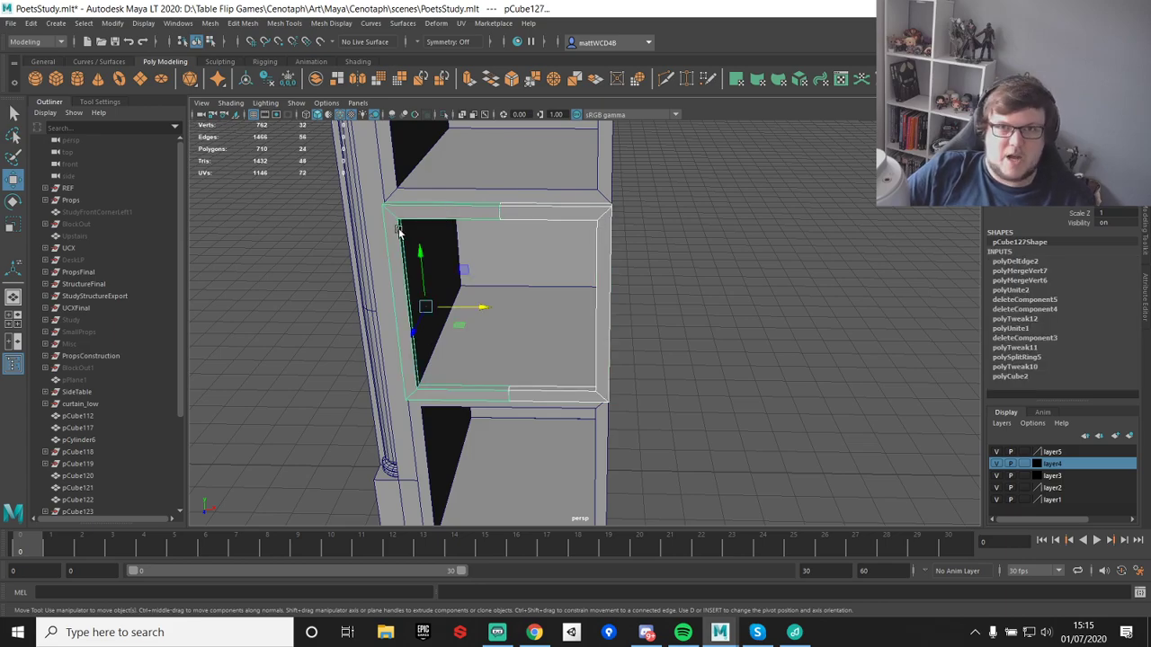
pyautogui.click(529, 222)
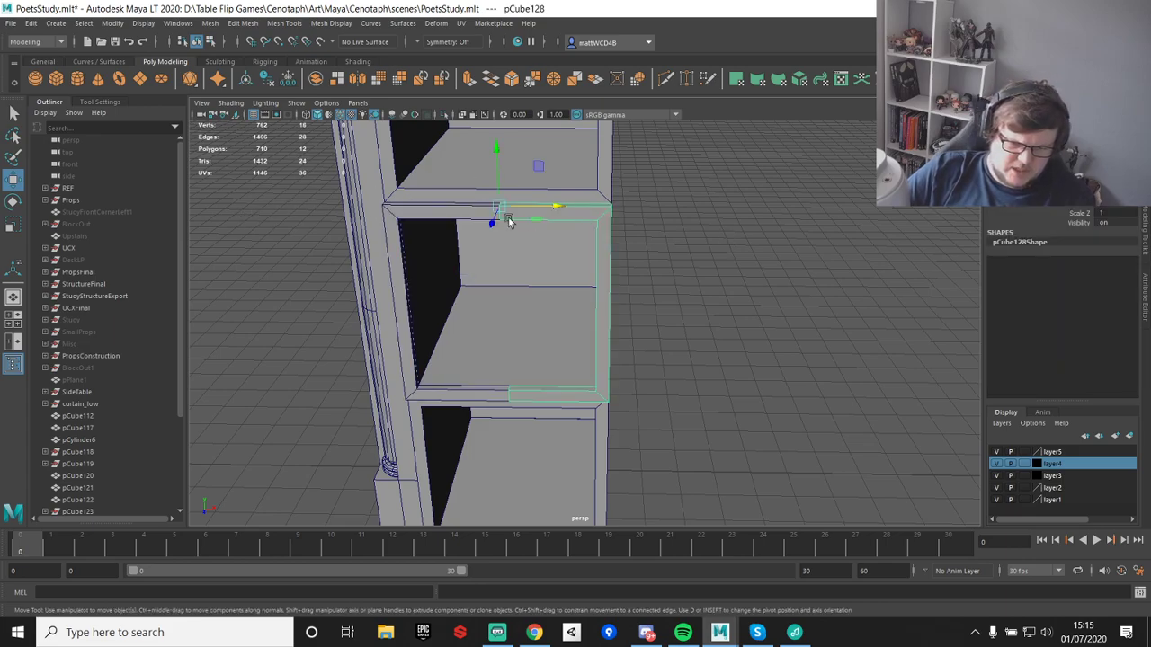
pyautogui.keyDown('shift'); pyautogui.click(433, 214); pyautogui.keyUp('shift')
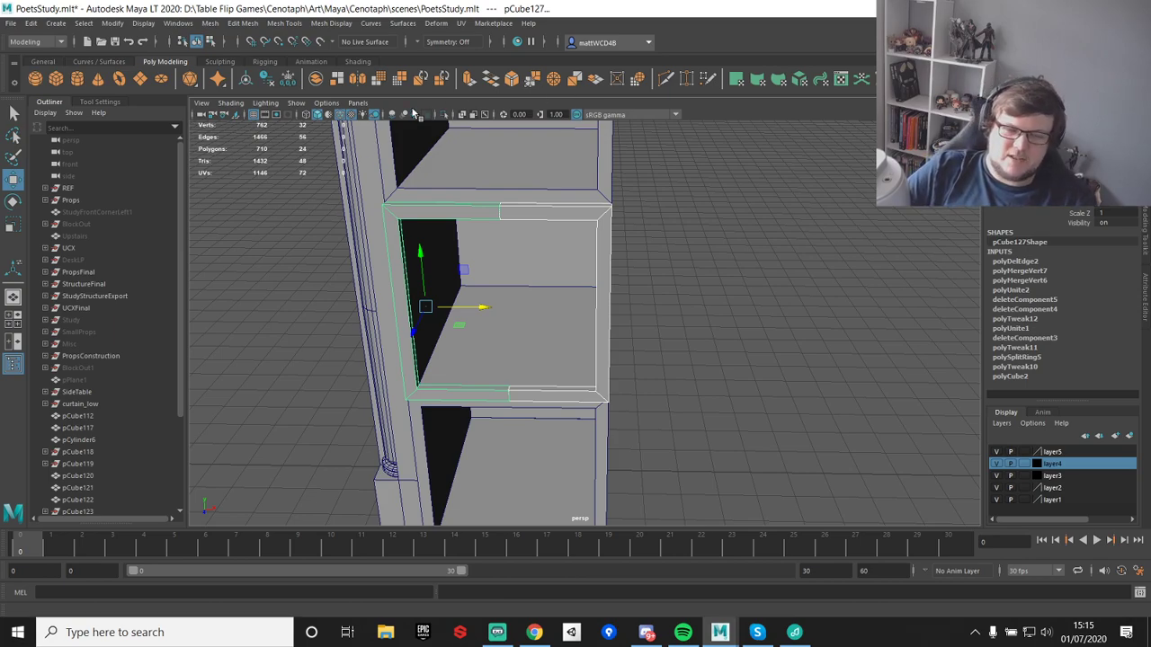
pyautogui.click(11, 178)
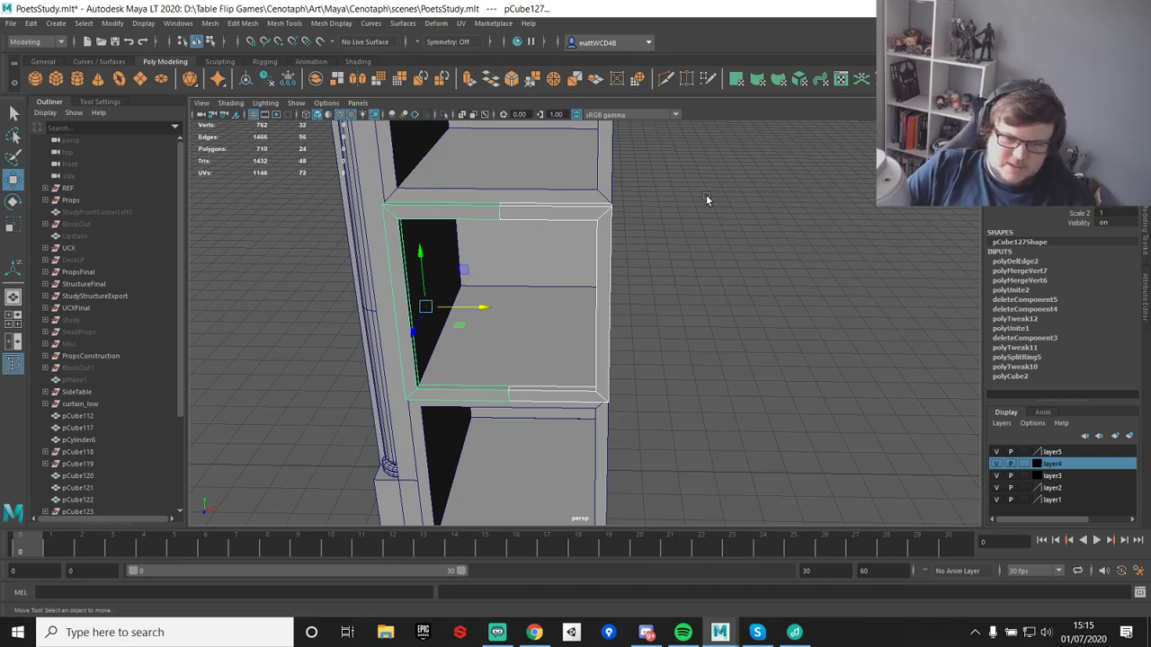
pyautogui.click(550, 216)
pyautogui.click(438, 217)
pyautogui.keyDown('shift'); pyautogui.moveTo(438, 215); pyautogui.dragTo(427, 465, button='right'); pyautogui.keyUp('shift')
pyautogui.press('q')
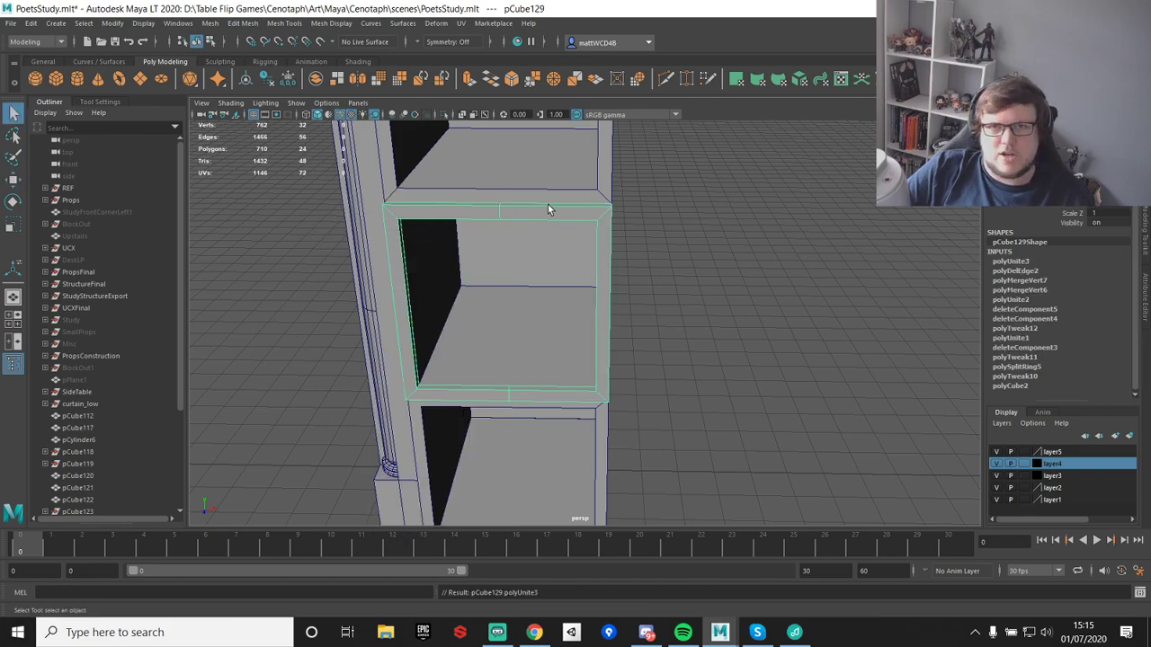
# - Merge the vertices at the frame's upper and lower middle seams with a distance threshold of 0.01
pyautogui.moveTo(537, 208); pyautogui.dragTo(480, 191, button='right')
pyautogui.moveTo(480, 191); pyautogui.dragTo(536, 447)
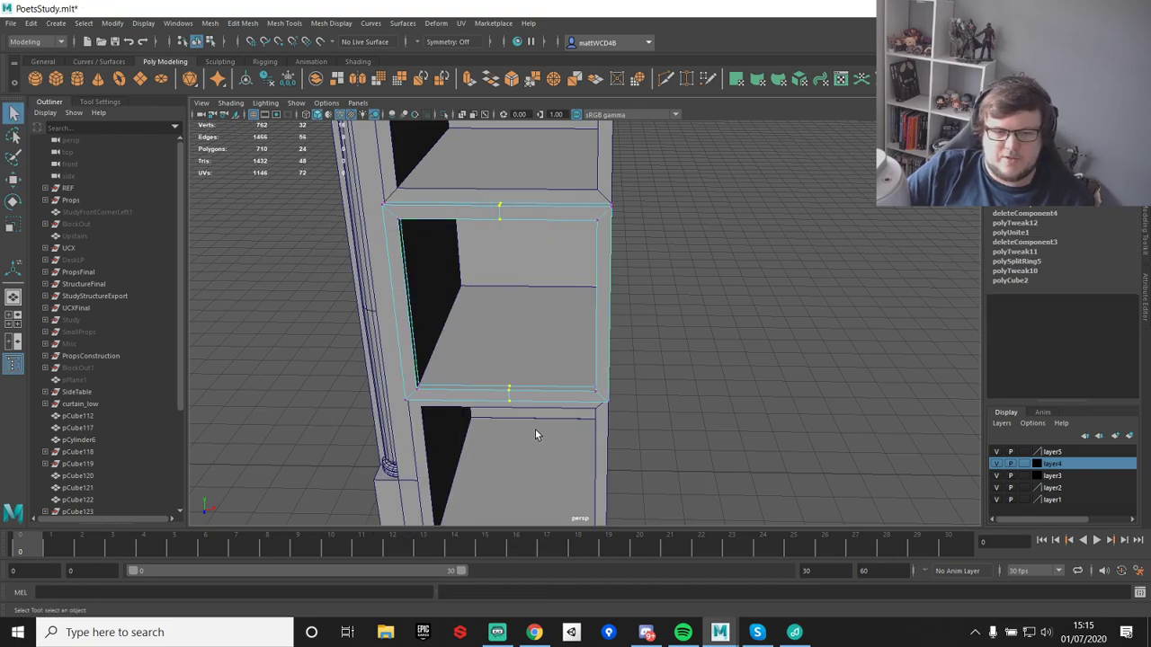
pyautogui.keyDown('shift'); pyautogui.moveTo(555, 221); pyautogui.dragTo(598, 175, button='right'); pyautogui.keyUp('shift')
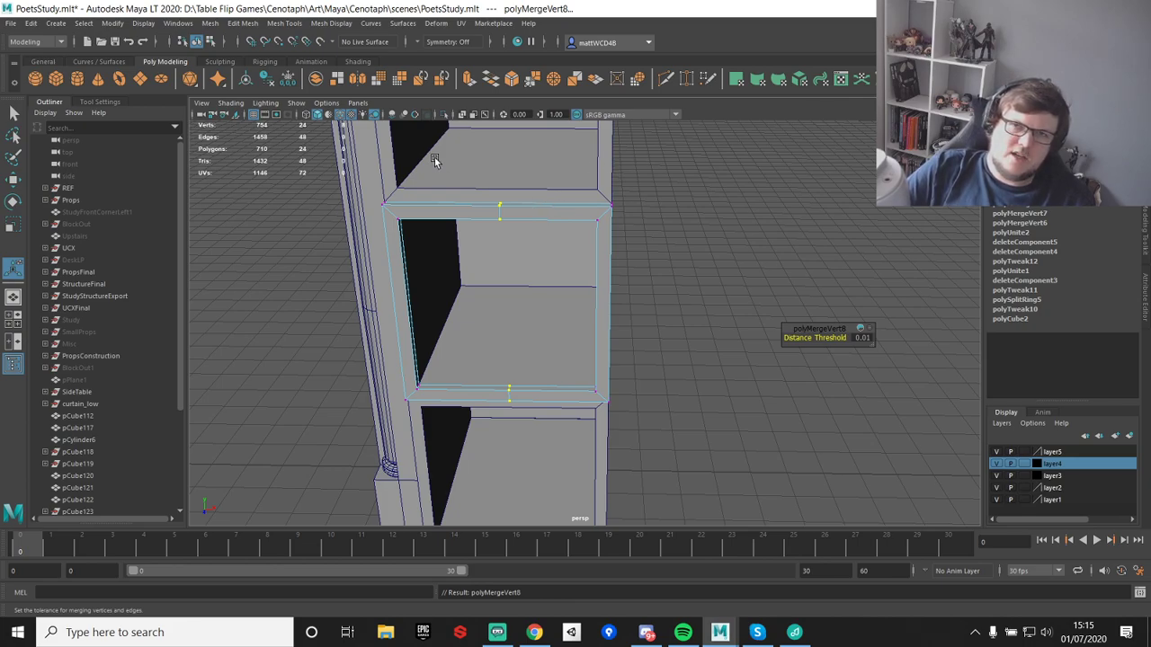
pyautogui.moveTo(479, 175); pyautogui.dragTo(552, 465)
pyautogui.press('f')
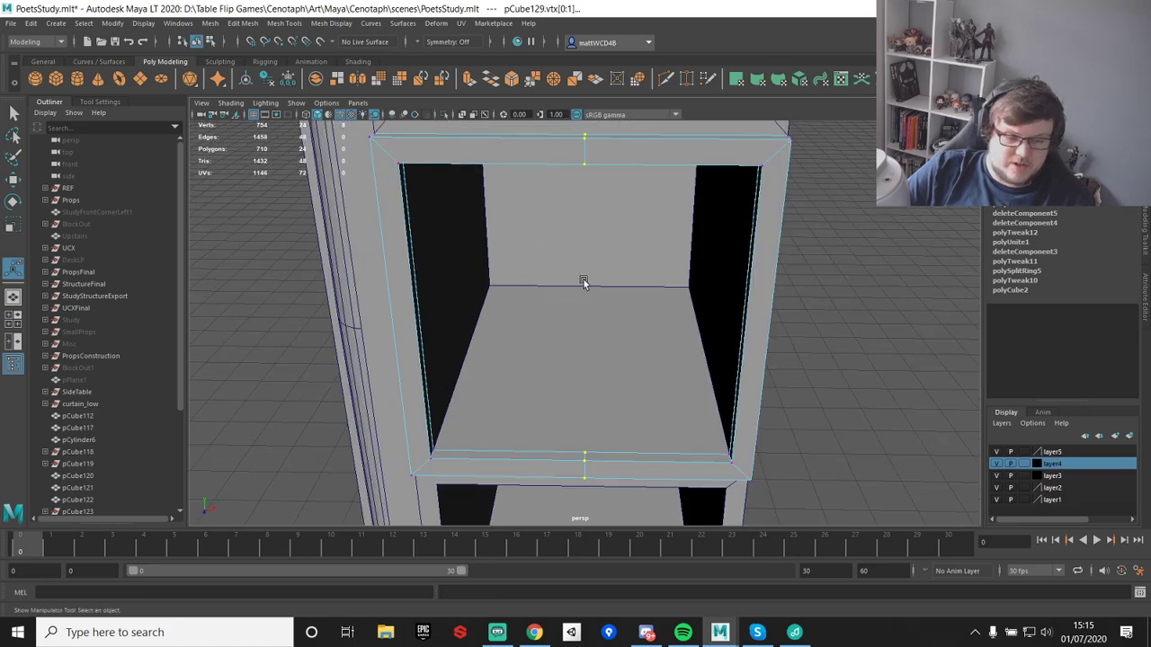
# - Delete the construction history of the combined frame and clear the selection
pyautogui.keyDown('alt'); pyautogui.moveTo(575, 277); pyautogui.dragTo(675, 253); pyautogui.keyUp('alt')
pyautogui.keyDown('alt'); pyautogui.moveTo(675, 254); pyautogui.dragTo(640, 199, button='right'); pyautogui.keyUp('alt')
pyautogui.press('q')
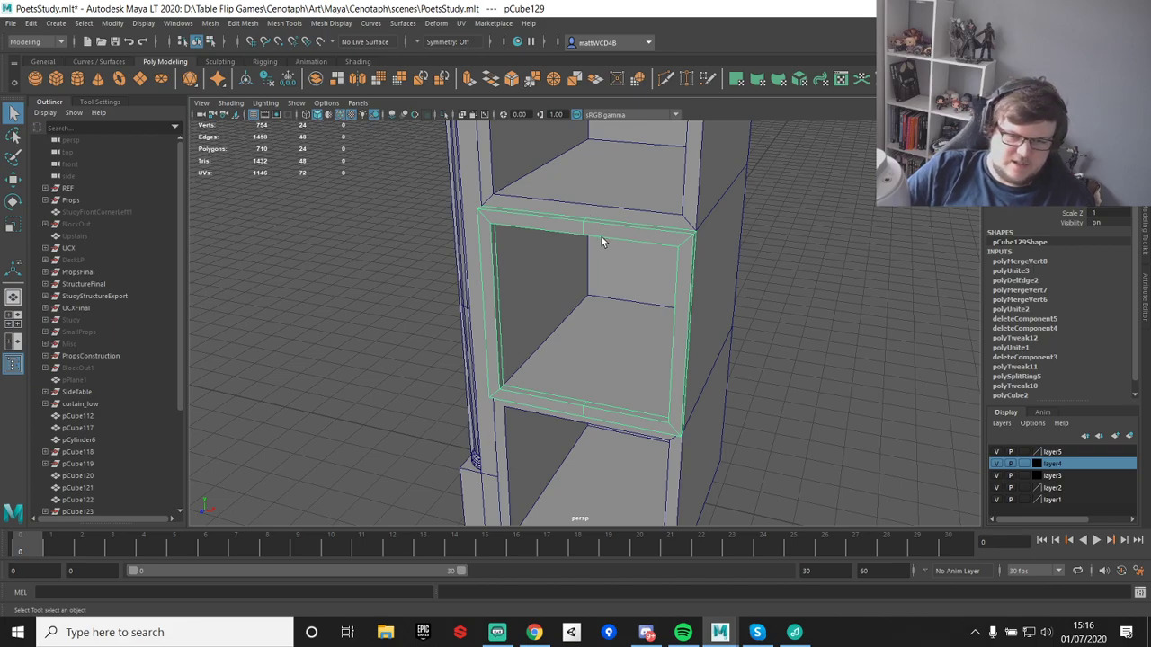
pyautogui.click(901, 381)
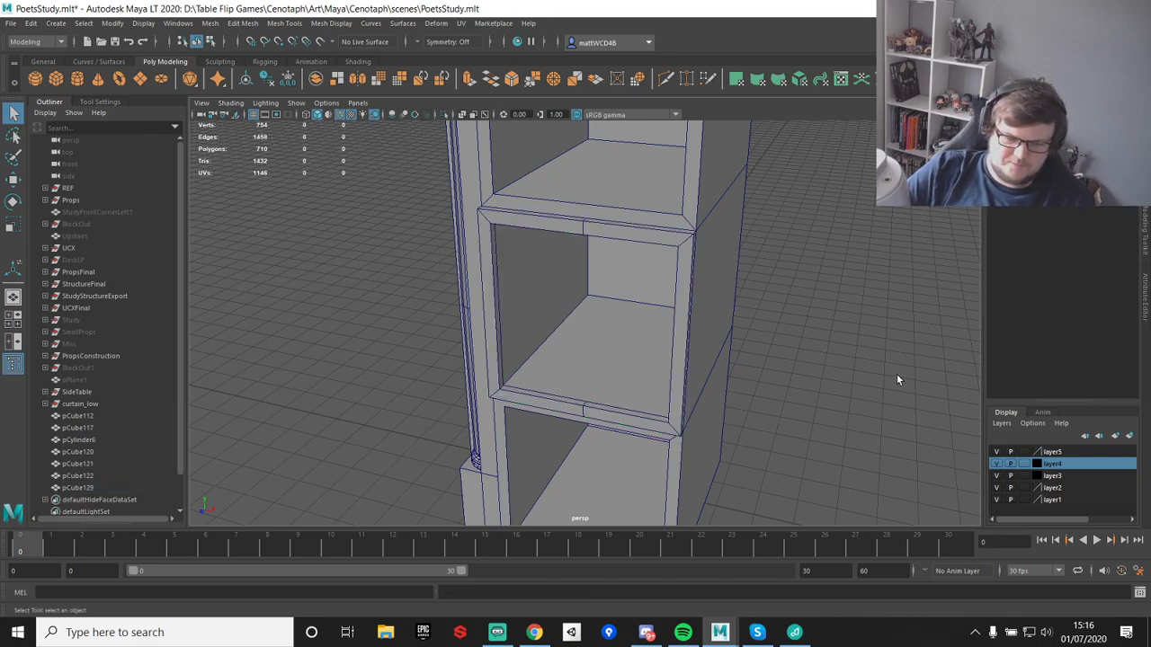
# - Select the trim frame and examine its corners and middle seams up close
pyautogui.click(629, 235)
pyautogui.keyDown('alt'); pyautogui.moveTo(656, 253); pyautogui.dragTo(702, 287); pyautogui.keyUp('alt')
pyautogui.scroll(5, 724, 248)
pyautogui.keyDown('alt'); pyautogui.moveTo(724, 246); pyautogui.dragTo(693, 260, button='middle'); pyautogui.keyUp('alt')
pyautogui.keyDown('alt'); pyautogui.moveTo(693, 261); pyautogui.dragTo(703, 258); pyautogui.keyUp('alt')
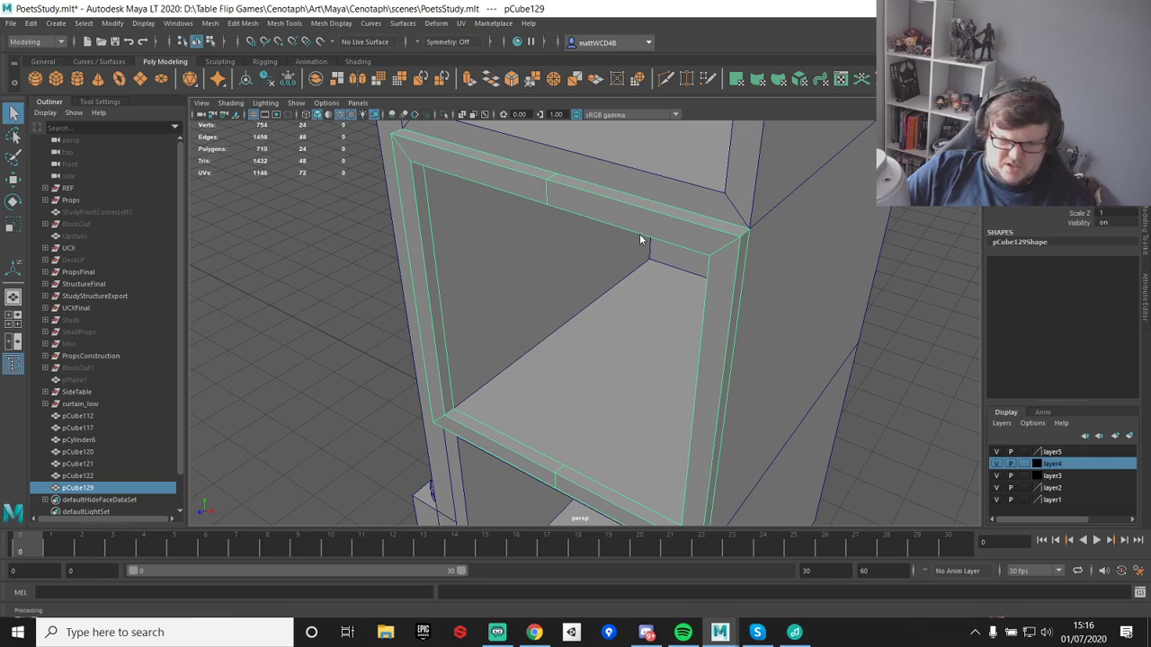
# - Delete the leftover seam edges at the middle of the frame's upper and lower bars
pyautogui.press('F10')
pyautogui.doubleClick(667, 219)
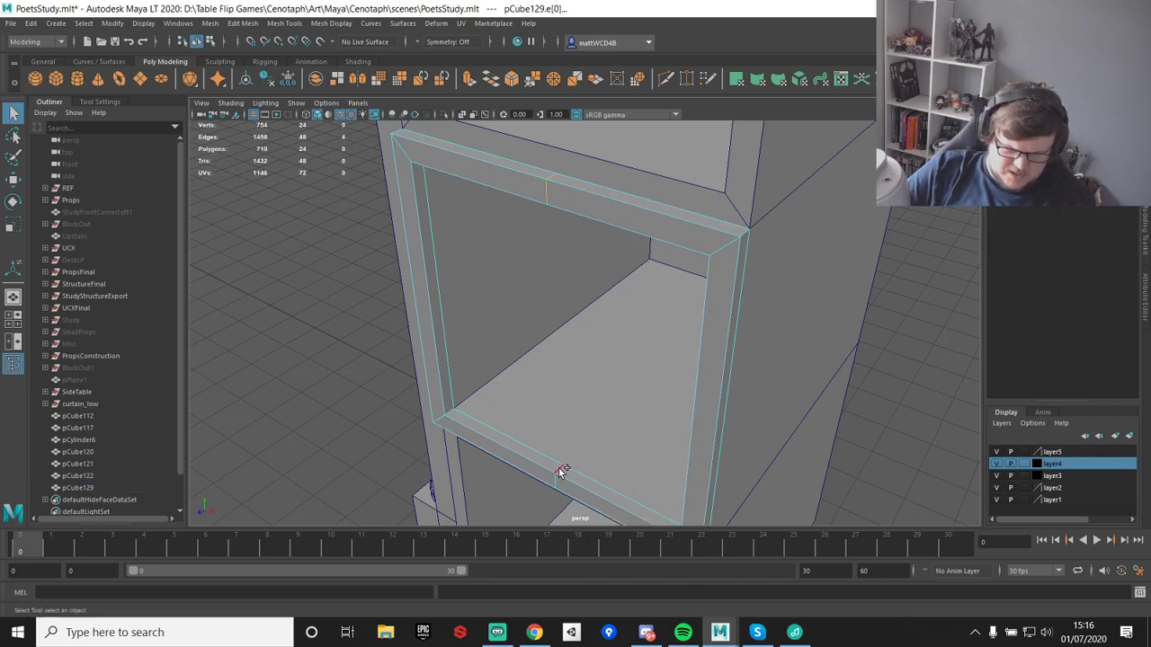
pyautogui.press('Delete')
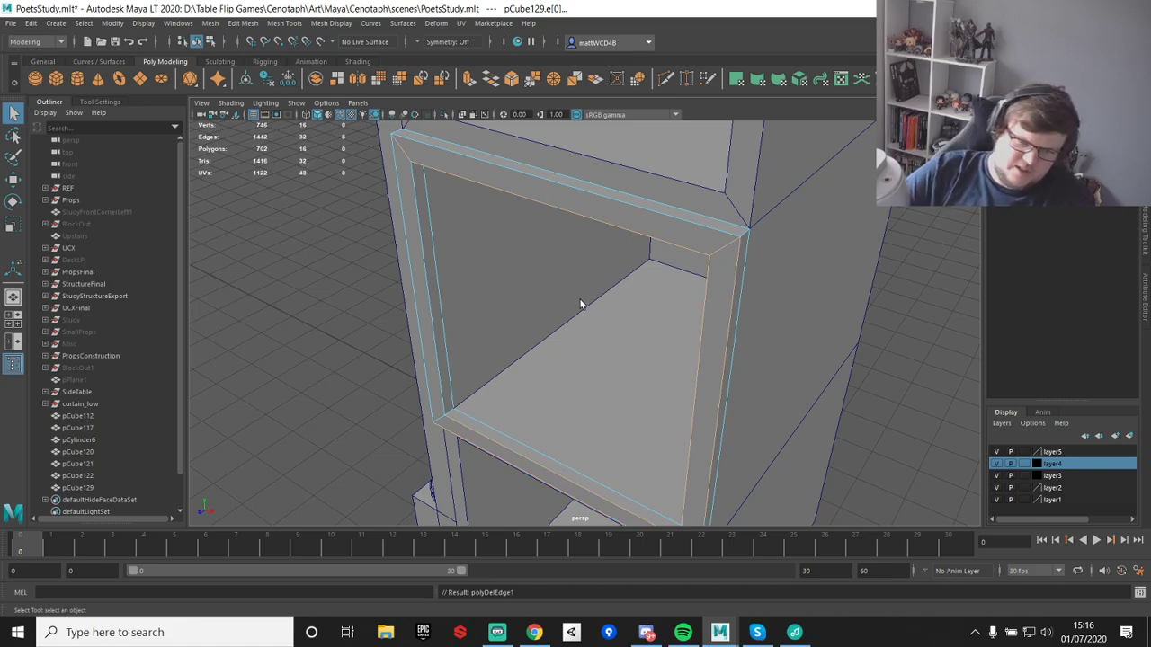
pyautogui.press('F8')
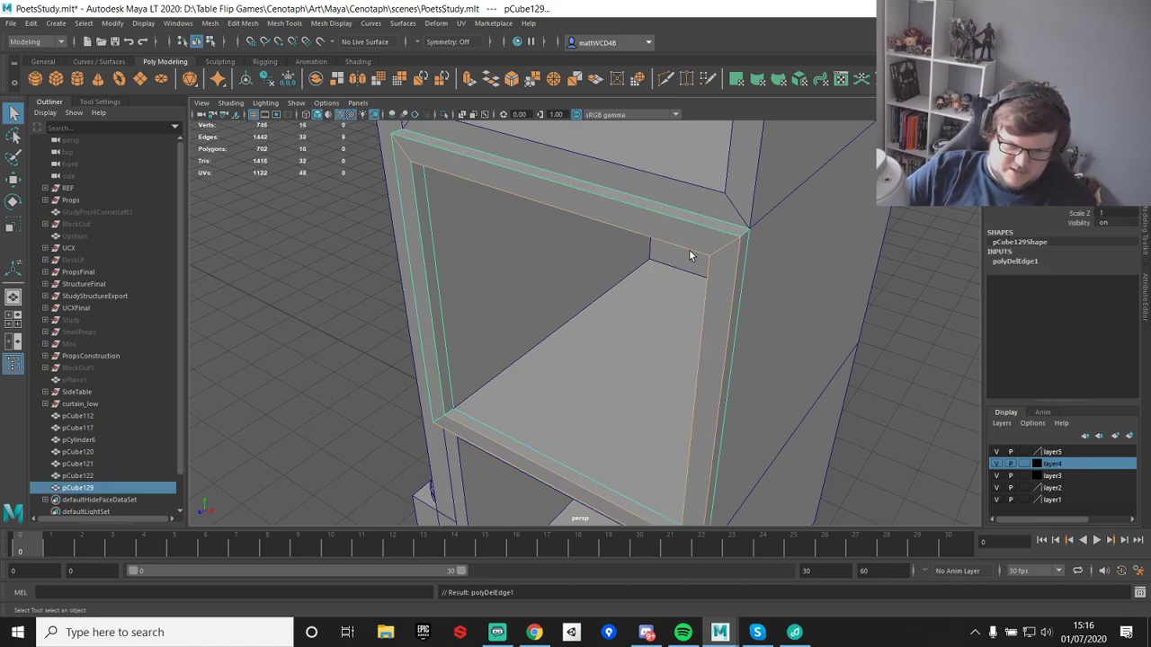
# - Bevel the frame's inner and outer front edge loops with a fraction of 0.5 and 2 segments
pyautogui.press('F10')
pyautogui.doubleClick(679, 247)
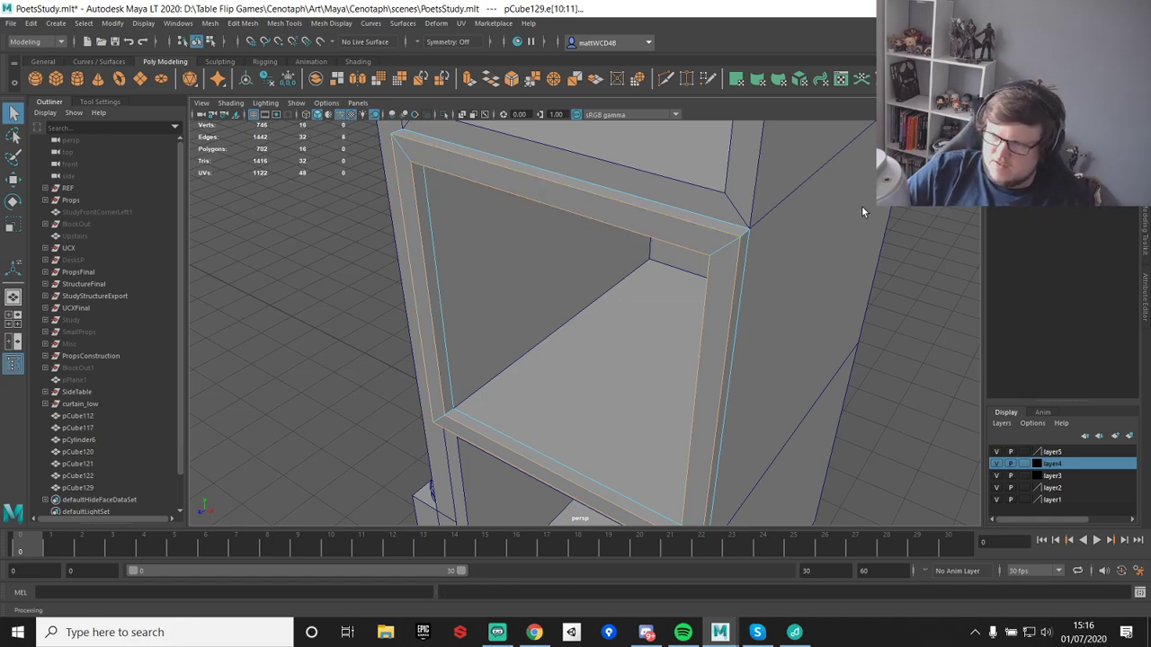
pyautogui.doubleClick(731, 261)
pyautogui.keyDown('shift'); pyautogui.moveTo(706, 244); pyautogui.dragTo(766, 243, button='right'); pyautogui.keyUp('shift')
pyautogui.moveTo(811, 347); pyautogui.dragTo(816, 347)
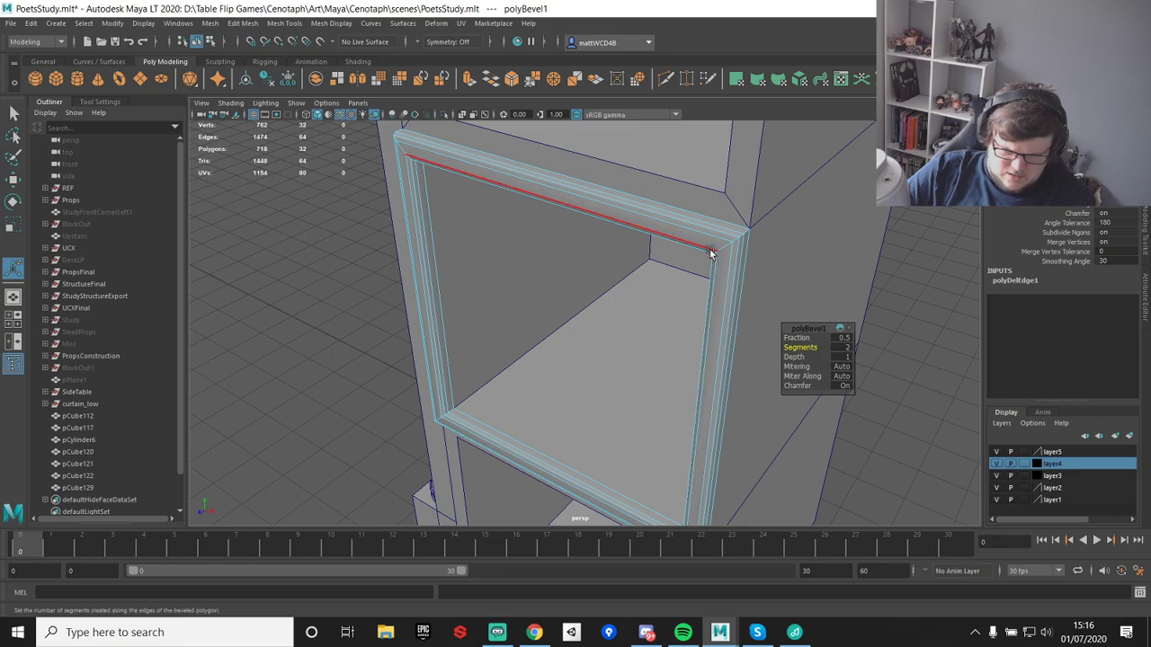
pyautogui.moveTo(711, 252); pyautogui.dragTo(725, 240, button='right')
pyautogui.click(891, 293)
# - Extrude one inner vertical edge of the frame and snap it to the opposite side to fill the opening with a panel
pyautogui.keyDown('alt'); pyautogui.moveTo(633, 468); pyautogui.dragTo(673, 358); pyautogui.keyUp('alt')
pyautogui.scroll(4, 616, 288)
pyautogui.keyDown('alt'); pyautogui.moveTo(617, 288); pyautogui.dragTo(593, 331); pyautogui.keyUp('alt')
pyautogui.moveTo(475, 263)
pyautogui.mouseDown(button='right')
pyautogui.moveTo(475, 229)
pyautogui.moveTo(486, 272)
pyautogui.mouseUp(button='right')
pyautogui.click(485, 236)
pyautogui.press('w')
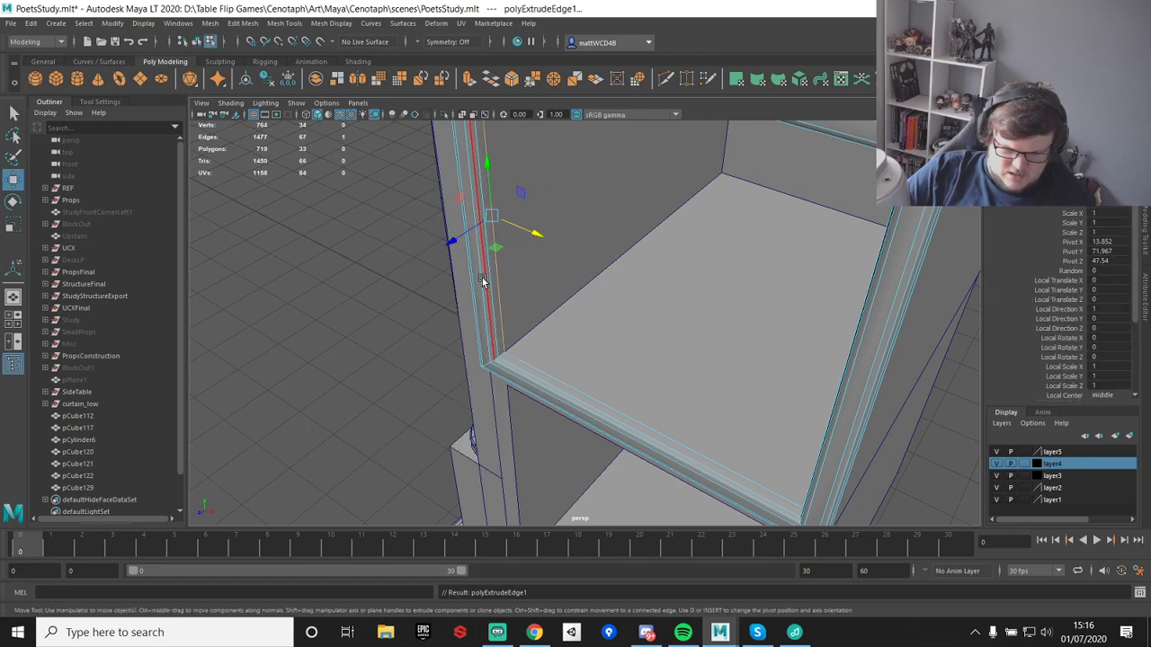
pyautogui.keyDown('alt'); pyautogui.moveTo(483, 276); pyautogui.dragTo(560, 288); pyautogui.keyUp('alt')
pyautogui.keyDown('alt'); pyautogui.moveTo(560, 287); pyautogui.dragTo(714, 394, button='middle'); pyautogui.keyUp('alt')
pyautogui.press('v')
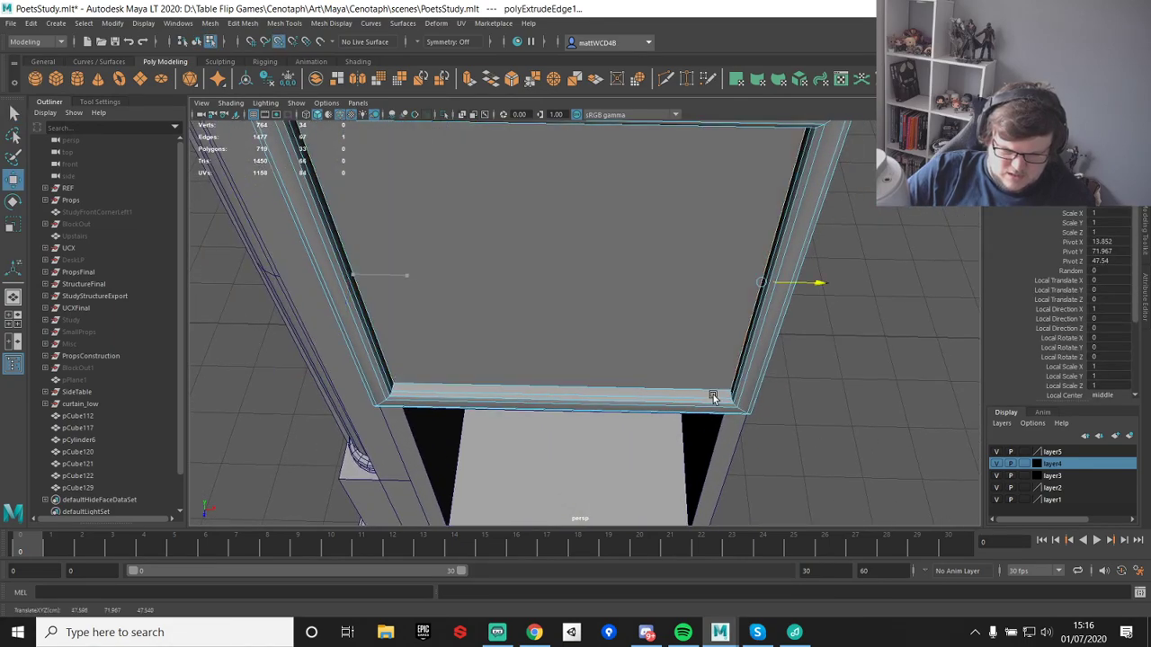
# - Move the whole panelled frame straight out in front of the bookcase so its back is accessible
pyautogui.scroll(-4, 737, 378)
pyautogui.keyDown('alt'); pyautogui.moveTo(756, 363); pyautogui.dragTo(544, 253); pyautogui.keyUp('alt')
pyautogui.press('q')
pyautogui.moveTo(544, 253); pyautogui.dragTo(587, 234, button='right')
pyautogui.press('w')
pyautogui.scroll(-3, 611, 247)
pyautogui.keyDown('alt'); pyautogui.moveTo(719, 247); pyautogui.dragTo(392, 358); pyautogui.keyUp('alt')
pyautogui.keyDown('alt'); pyautogui.moveTo(560, 319); pyautogui.dragTo(504, 289); pyautogui.keyUp('alt')
pyautogui.keyDown('alt'); pyautogui.moveTo(504, 289); pyautogui.dragTo(679, 274, button='middle'); pyautogui.keyUp('alt')
pyautogui.keyDown('alt'); pyautogui.moveTo(679, 274); pyautogui.dragTo(585, 251); pyautogui.keyUp('alt')
# - Delete the four back faces of the frame
pyautogui.press('q')
pyautogui.press('F11')
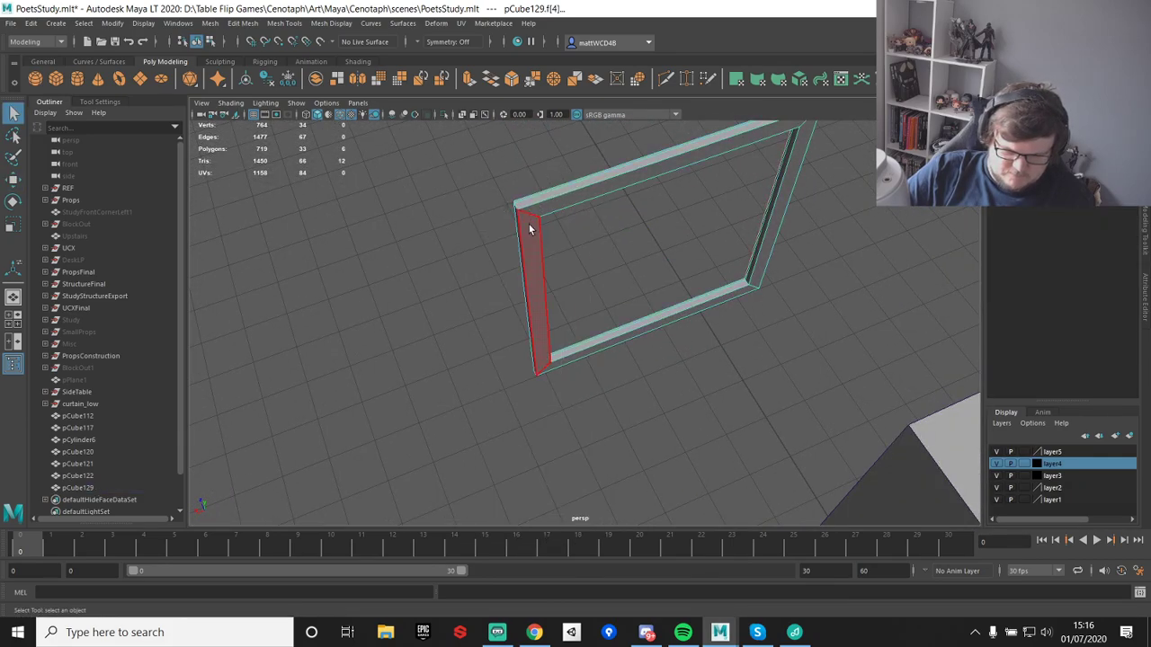
pyautogui.click(532, 226)
pyautogui.keyDown('shift'); pyautogui.click(551, 207); pyautogui.keyUp('shift')
pyautogui.keyDown('shift'); pyautogui.click(566, 360); pyautogui.keyUp('shift')
pyautogui.keyDown('shift'); pyautogui.click(759, 267); pyautogui.keyUp('shift')
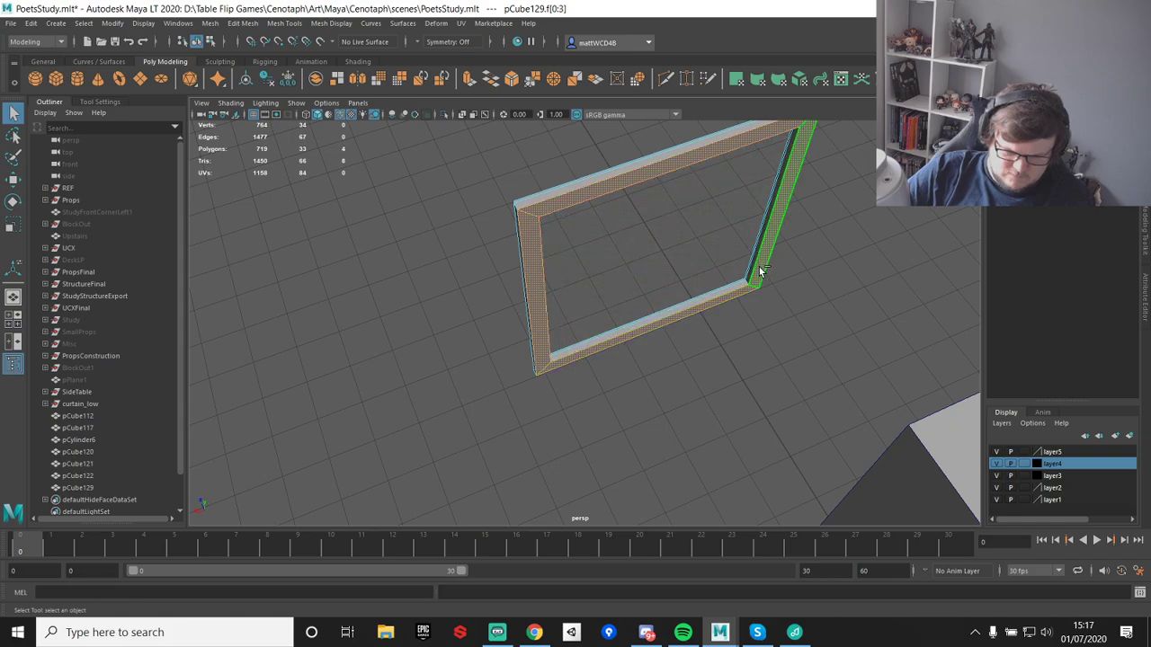
pyautogui.press('Delete')
pyautogui.keyDown('alt'); pyautogui.moveTo(761, 275); pyautogui.dragTo(637, 301); pyautogui.keyUp('alt')
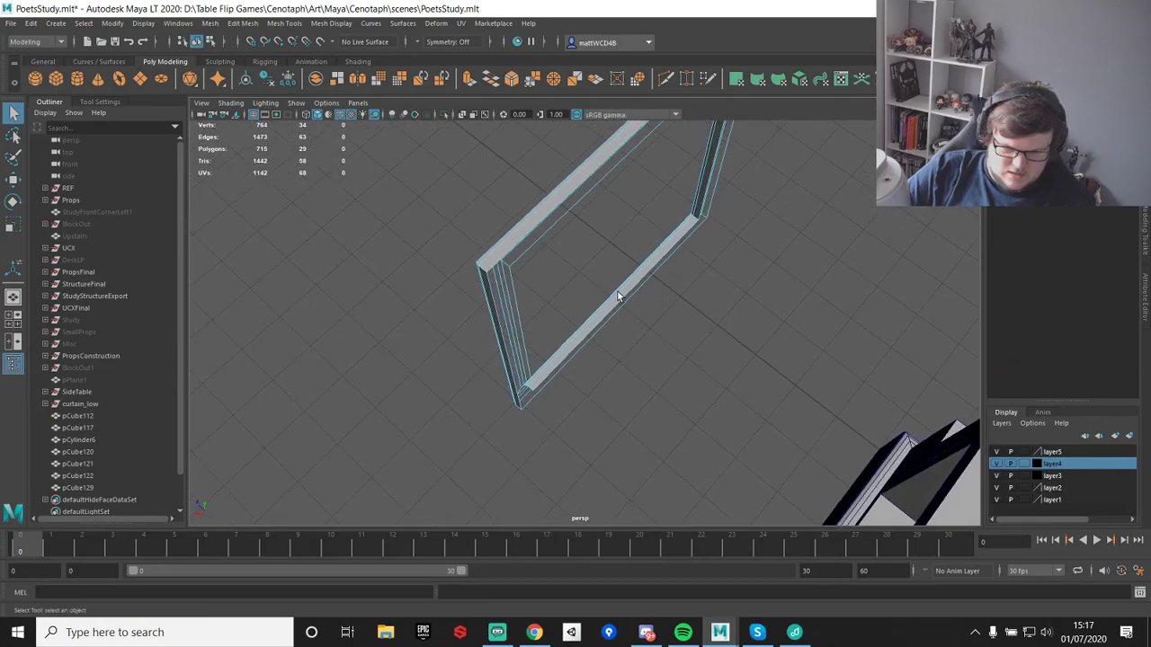
# - Extrude the frame's outer back edge loop and scale the new edges slightly inward
pyautogui.click(505, 262)
pyautogui.moveTo(504, 262); pyautogui.dragTo(510, 230, button='right')
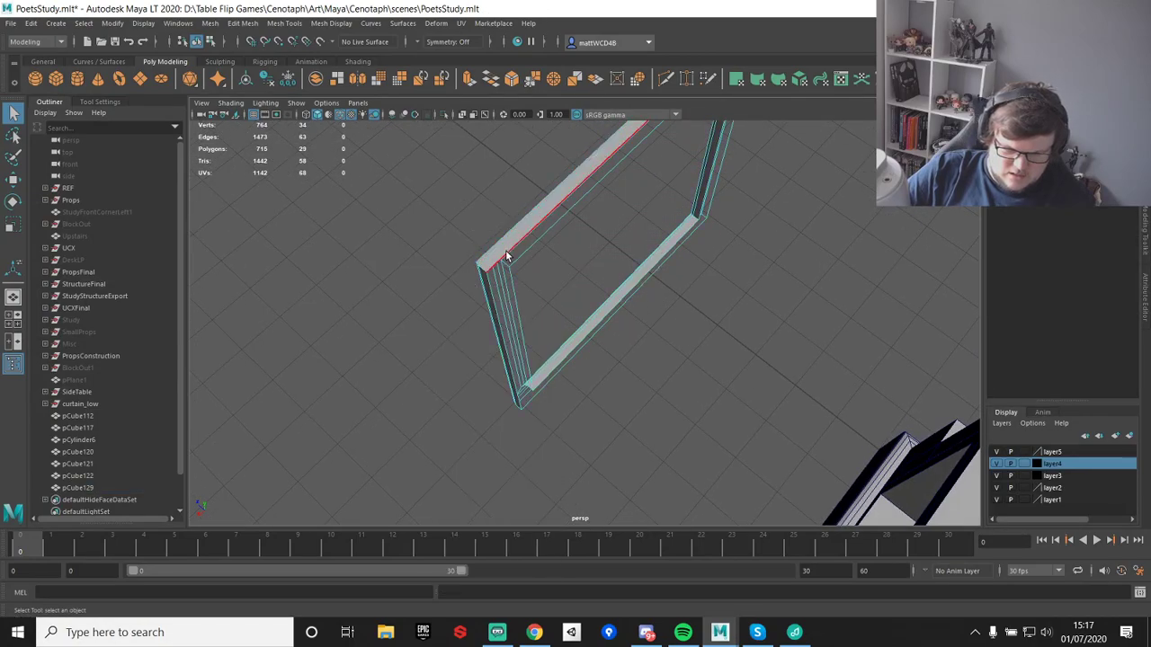
pyautogui.click(527, 238)
pyautogui.press('w')
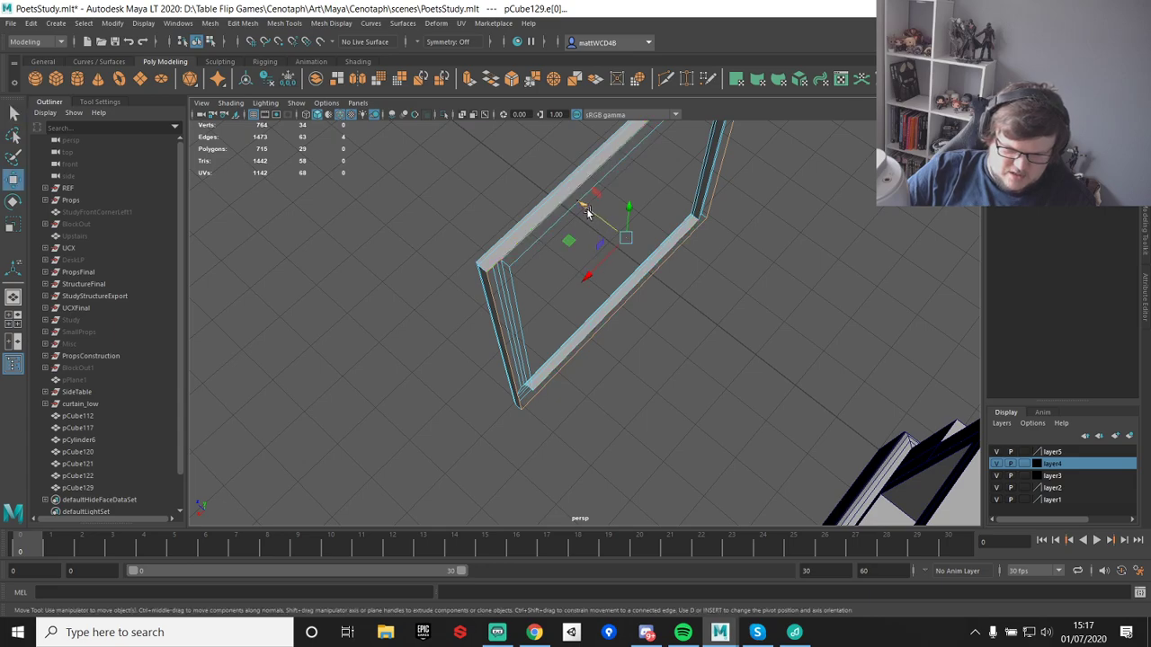
pyautogui.keyDown('alt'); pyautogui.moveTo(587, 213); pyautogui.dragTo(645, 242); pyautogui.keyUp('alt')
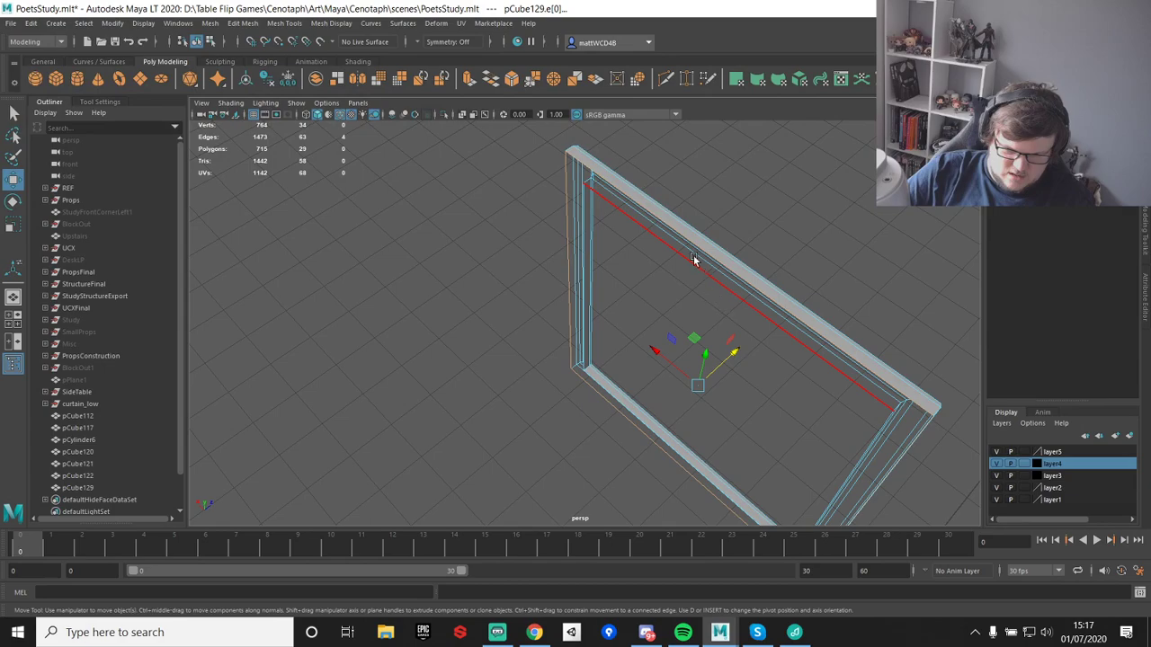
pyautogui.keyDown('shift'); pyautogui.moveTo(585, 174); pyautogui.dragTo(583, 201, button='right'); pyautogui.keyUp('shift')
pyautogui.moveTo(658, 354); pyautogui.dragTo(704, 361)
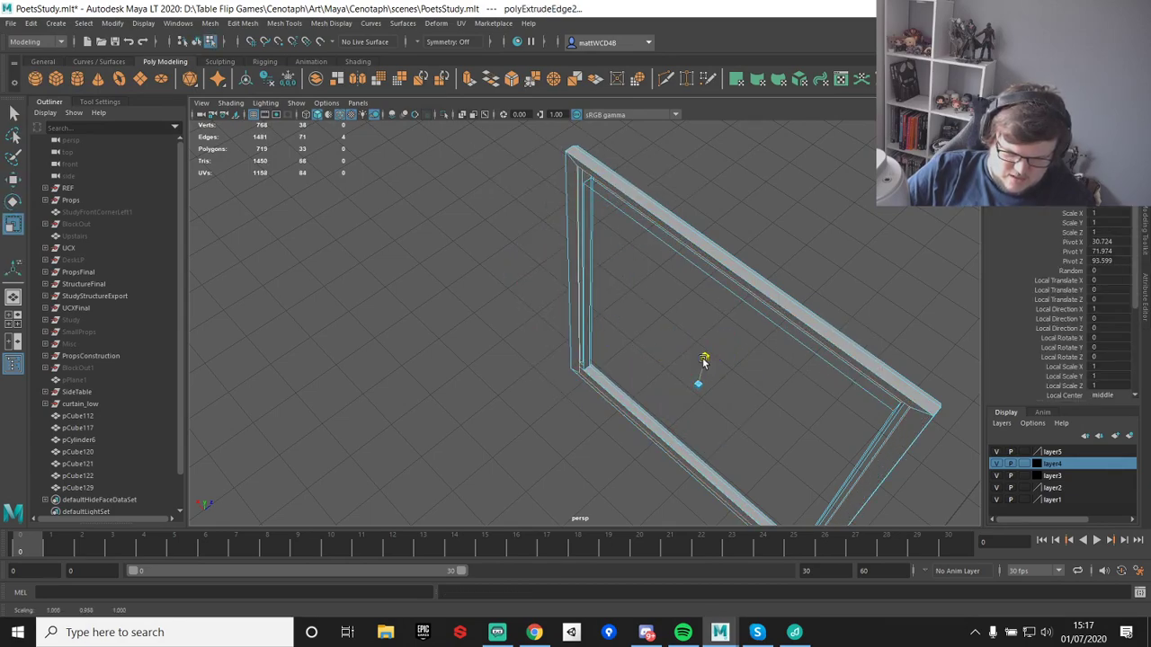
# - Extrude the inset back edges again and pull them toward the bookcase to form the sides of a drawer box
pyautogui.moveTo(655, 247)
pyautogui.keyDown('alt'); pyautogui.mouseDown()
pyautogui.moveTo(717, 216)
pyautogui.moveTo(807, 210)
pyautogui.moveTo(612, 254)
pyautogui.moveTo(580, 230)
pyautogui.moveTo(591, 251)
pyautogui.moveTo(563, 268)
pyautogui.moveTo(722, 303)
pyautogui.moveTo(830, 311)
pyautogui.moveTo(703, 288)
pyautogui.moveTo(691, 251)
pyautogui.moveTo(745, 249)
pyautogui.moveTo(657, 231)
pyautogui.moveTo(683, 186)
pyautogui.moveTo(666, 257)
pyautogui.mouseUp(); pyautogui.keyUp('alt')
pyautogui.hotkey('ctrl', 'e')
pyautogui.press('w')
pyautogui.scroll(-4, 552, 221)
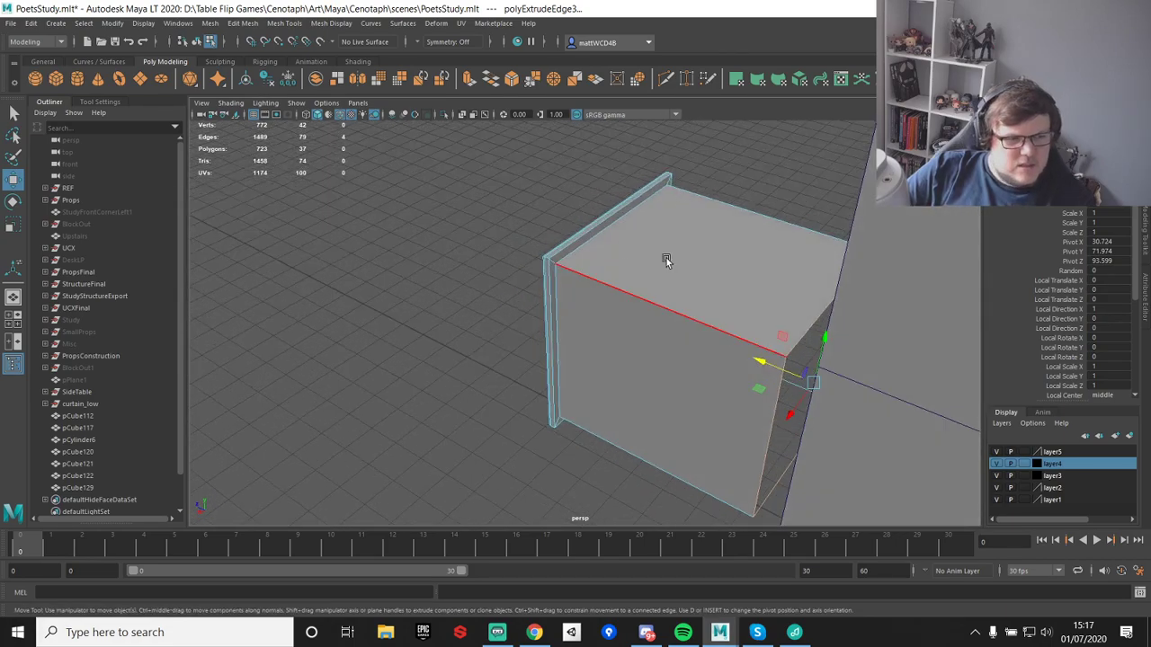
pyautogui.press('q')
# - Create a polygon cube and snap it to the rear upper corner of the drawer box
pyautogui.keyDown('alt'); pyautogui.moveTo(681, 198); pyautogui.dragTo(655, 327); pyautogui.keyUp('alt')
pyautogui.click(56, 79)
pyautogui.scroll(-6, 629, 272)
pyautogui.press('w')
pyautogui.scroll(4, 655, 327)
pyautogui.press('v')
pyautogui.moveTo(672, 212); pyautogui.dragTo(604, 146)
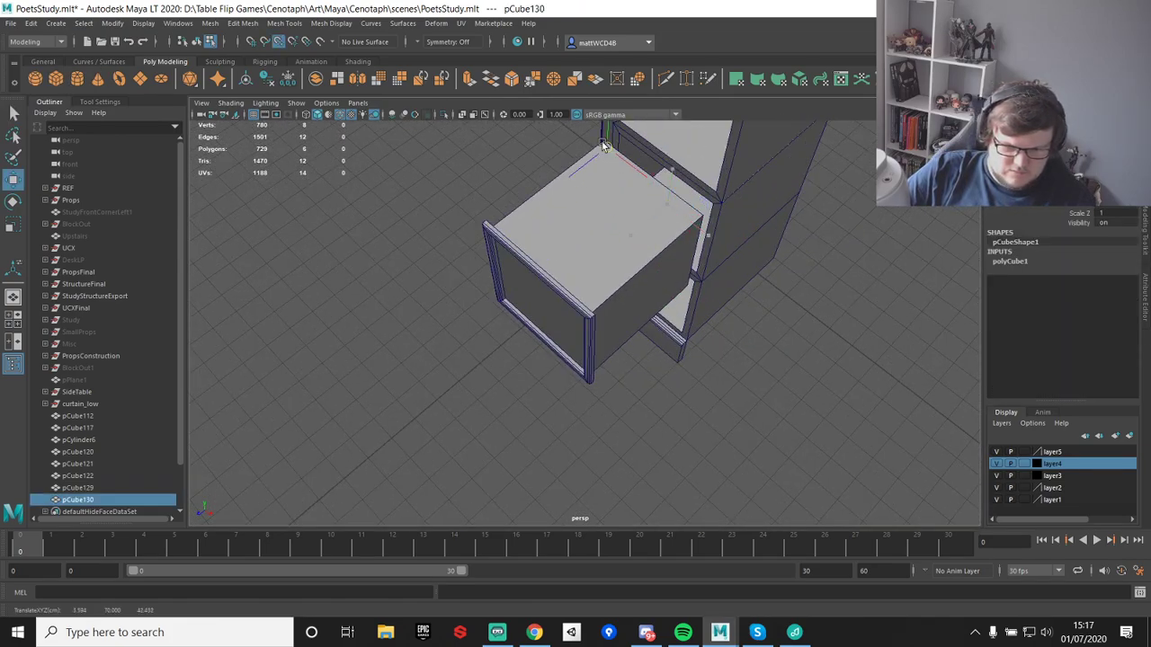
# - Adjust the cube's pivot to one of its corners and snap the cube against the drawer's rear corner
pyautogui.press('f')
pyautogui.scroll(-8, 656, 178)
pyautogui.keyDown('alt'); pyautogui.moveTo(641, 292); pyautogui.dragTo(640, 241); pyautogui.keyUp('alt')
pyautogui.press('v')
pyautogui.press('d')
pyautogui.press('v')
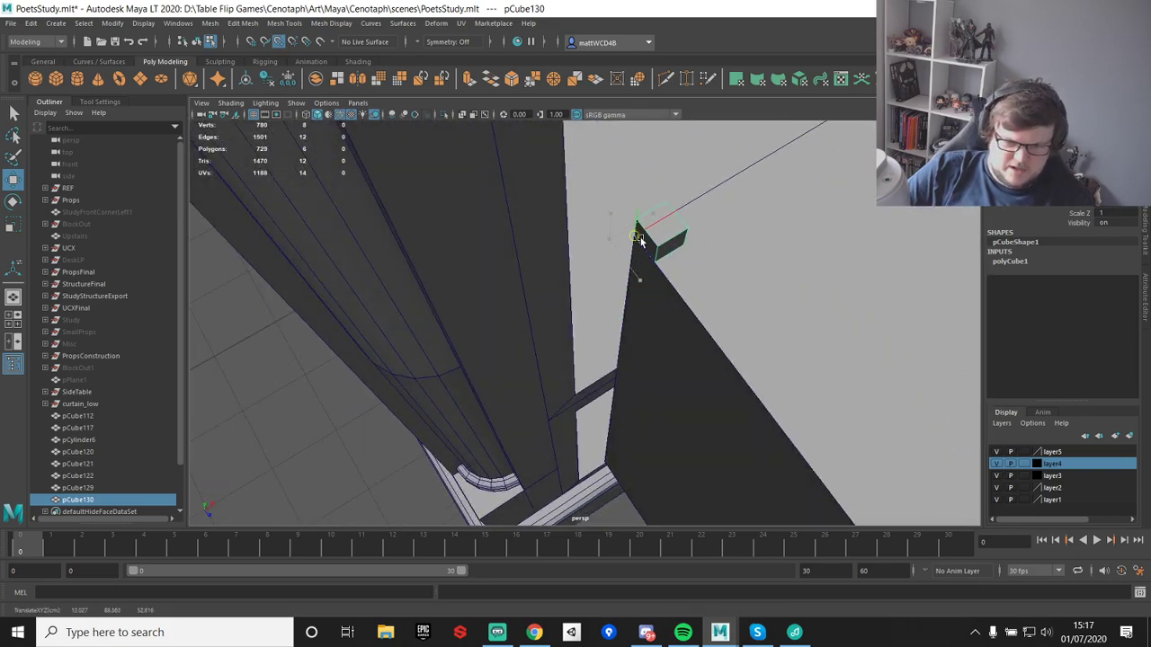
# - Scale the cube up uniformly to about 26.65
pyautogui.scroll(-5, 800, 271)
pyautogui.keyDown('alt'); pyautogui.moveTo(800, 273); pyautogui.dragTo(771, 113); pyautogui.keyUp('alt')
pyautogui.press('r')
pyautogui.moveTo(447, 239); pyautogui.dragTo(726, 264)
pyautogui.scroll(-5, 800, 257)
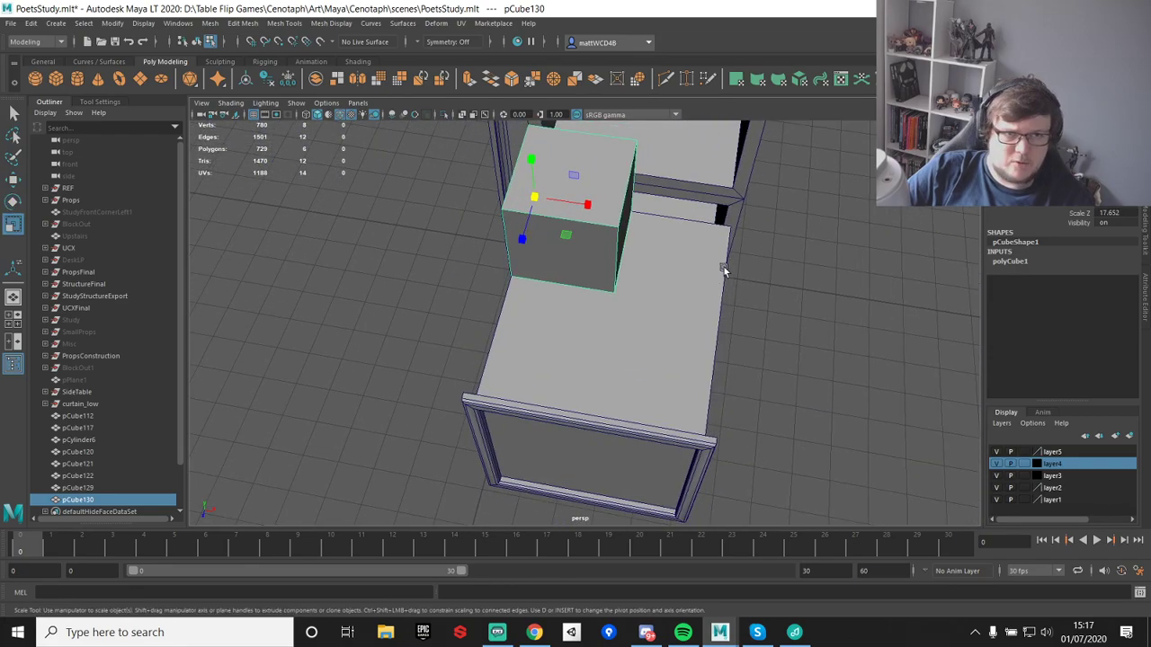
pyautogui.moveTo(540, 197); pyautogui.dragTo(685, 251)
# - Move the cube over the middle of the drawer and lower it partway into the drawer's top
pyautogui.press('w')
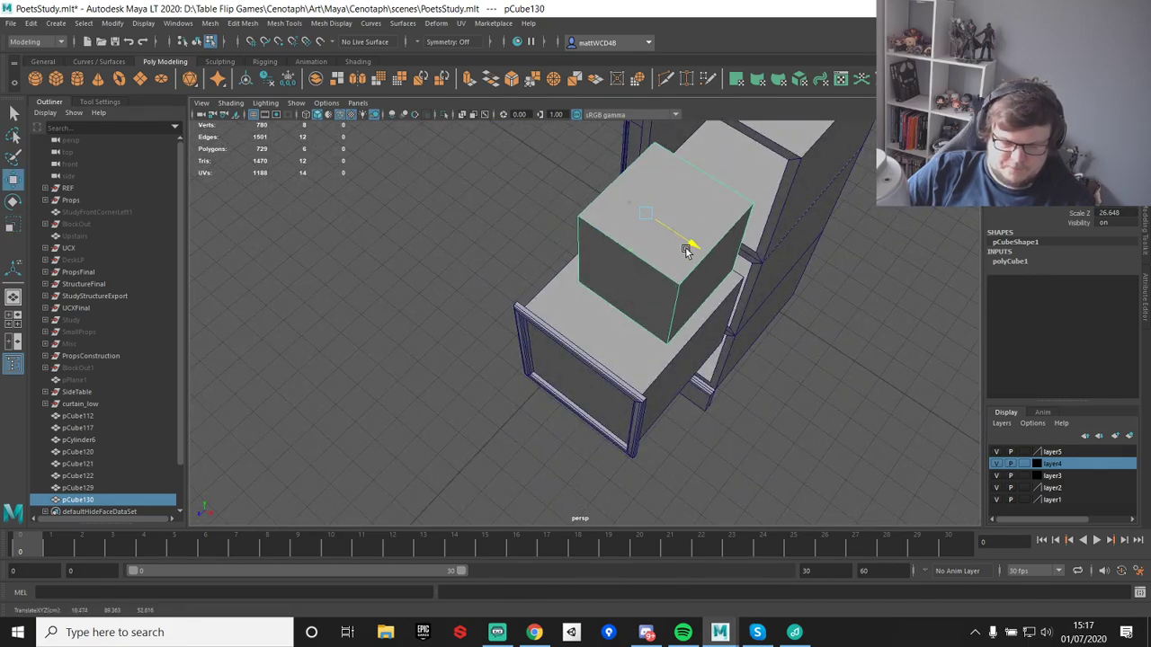
pyautogui.moveTo(608, 252); pyautogui.dragTo(596, 257)
pyautogui.keyDown('alt'); pyautogui.moveTo(761, 332); pyautogui.dragTo(678, 306); pyautogui.keyUp('alt')
pyautogui.moveTo(677, 215); pyautogui.dragTo(678, 288)
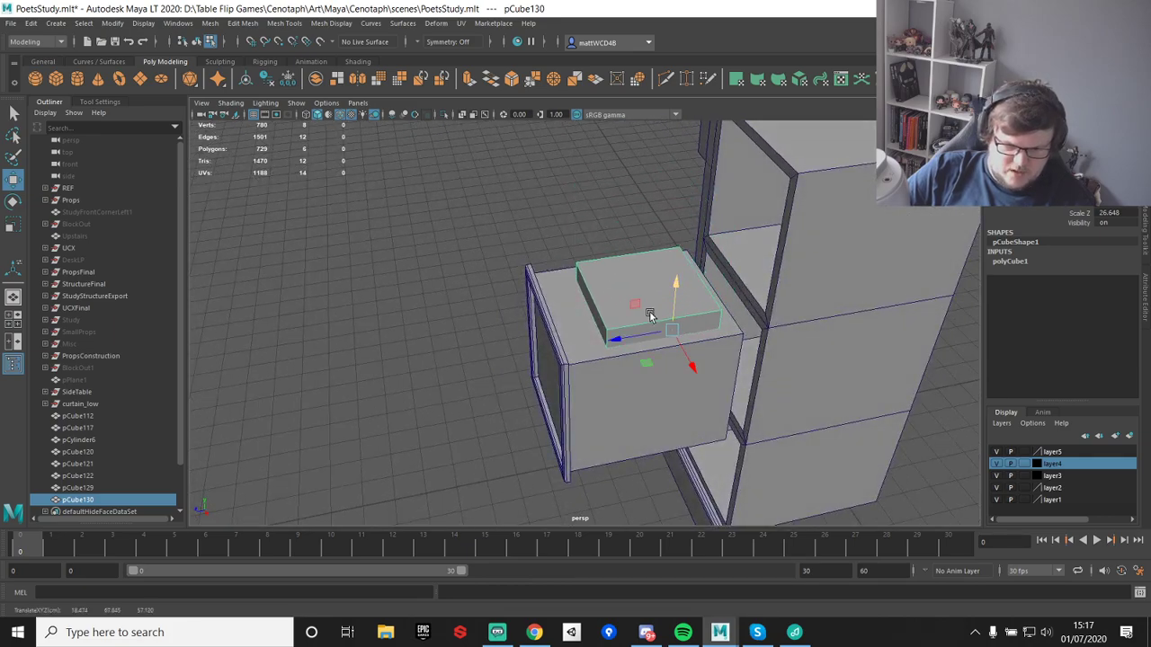
# - Move the cube's front vertices forward until they nearly reach the drawer's front panel
pyautogui.press('q')
pyautogui.moveTo(635, 290); pyautogui.dragTo(616, 297, button='right')
pyautogui.keyDown('alt'); pyautogui.moveTo(616, 302); pyautogui.dragTo(651, 321); pyautogui.keyUp('alt')
pyautogui.moveTo(593, 219); pyautogui.dragTo(647, 503)
pyautogui.press('w')
pyautogui.moveTo(505, 336); pyautogui.dragTo(489, 337)
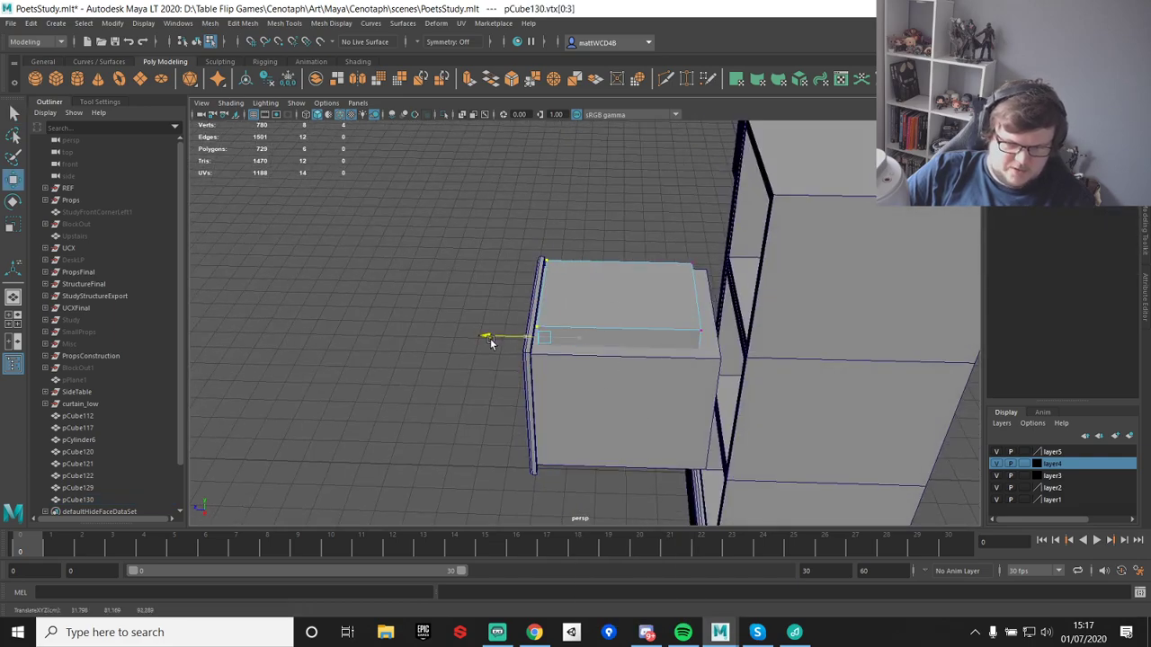
# - In the top view, return the cube to object mode, delete its history and freeze its transformations
pyautogui.press('space')
pyautogui.hotkey('shift', 'f')
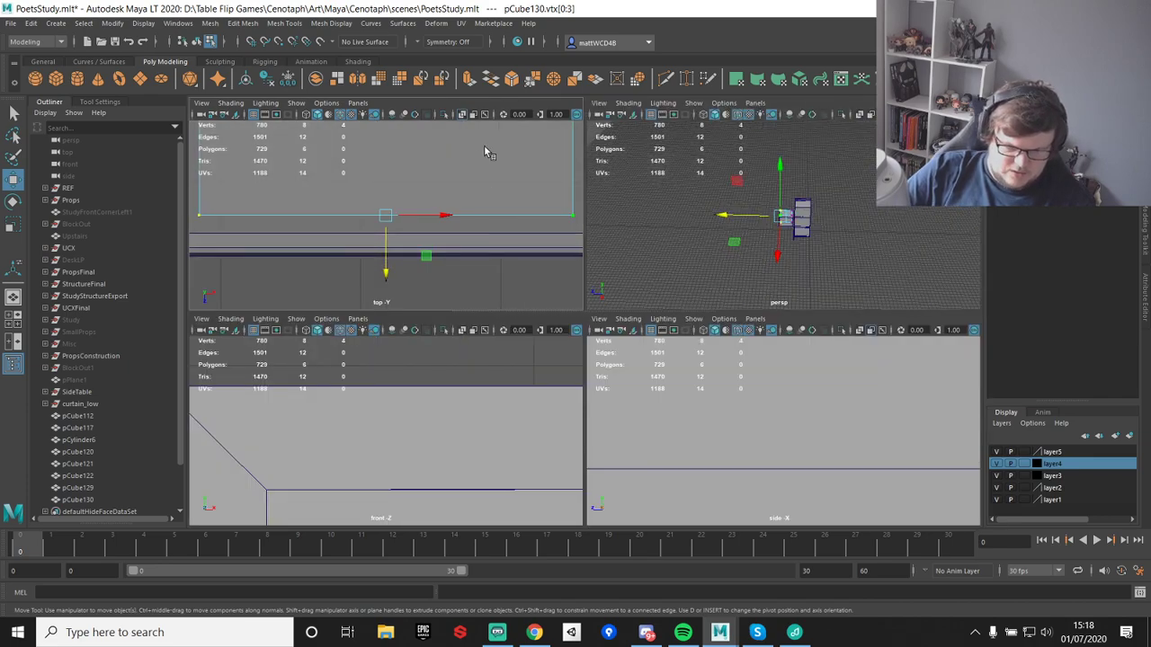
pyautogui.press('space')
pyautogui.scroll(8, 578, 272)
pyautogui.scroll(-2, 600, 273)
pyautogui.keyDown('alt'); pyautogui.moveTo(595, 218); pyautogui.dragTo(594, 312, button='middle'); pyautogui.keyUp('alt')
pyautogui.keyDown('alt'); pyautogui.moveTo(569, 248); pyautogui.dragTo(566, 261, button='middle'); pyautogui.keyUp('alt')
pyautogui.press('e')
pyautogui.press('r')
pyautogui.press('q')
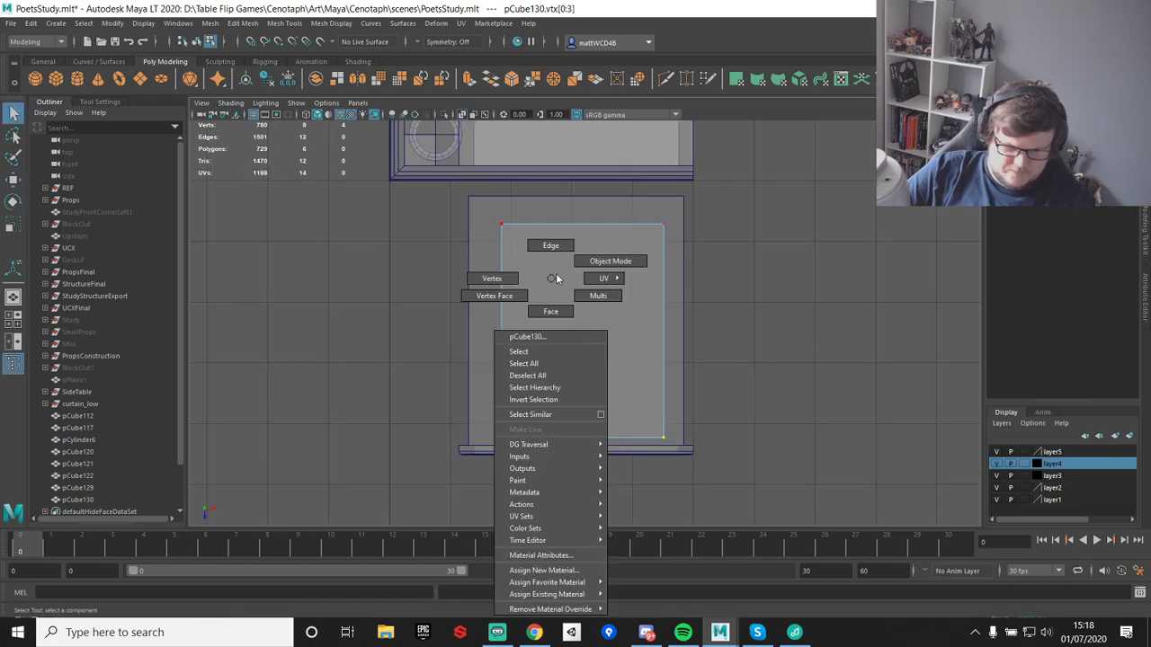
pyautogui.moveTo(553, 283); pyautogui.dragTo(577, 270, button='right')
pyautogui.click(903, 79)
pyautogui.click(924, 78)
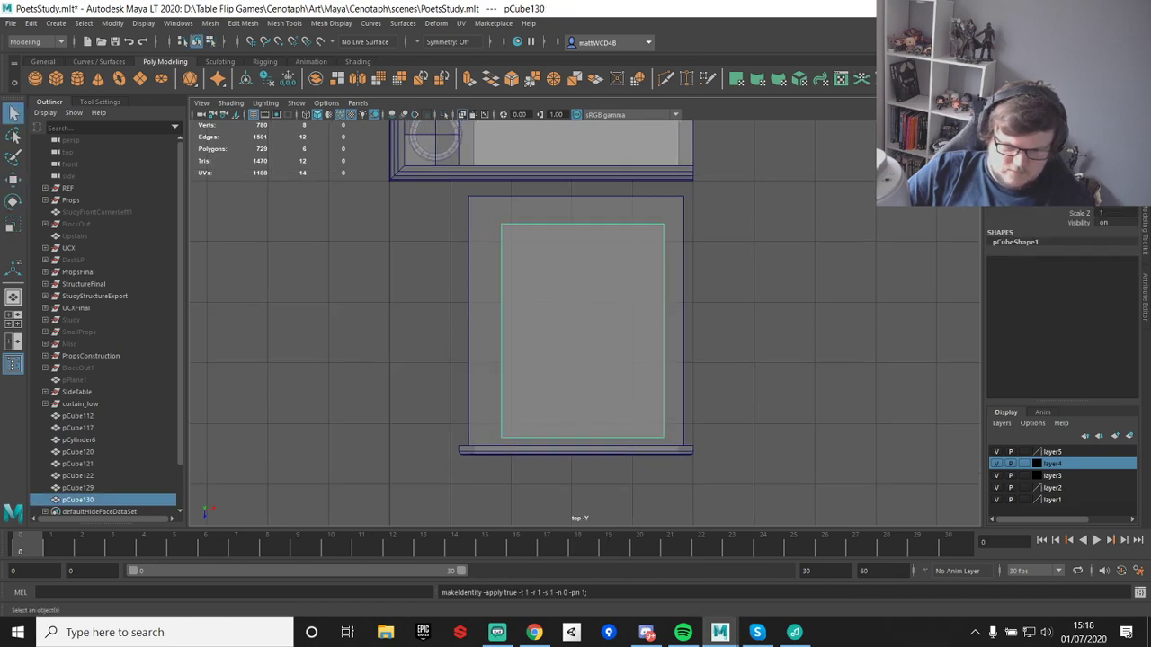
# - Centre the cube across the drawer's width and move its back vertices toward the drawer's rear edge
pyautogui.press('w')
pyautogui.moveTo(643, 334); pyautogui.dragTo(639, 335)
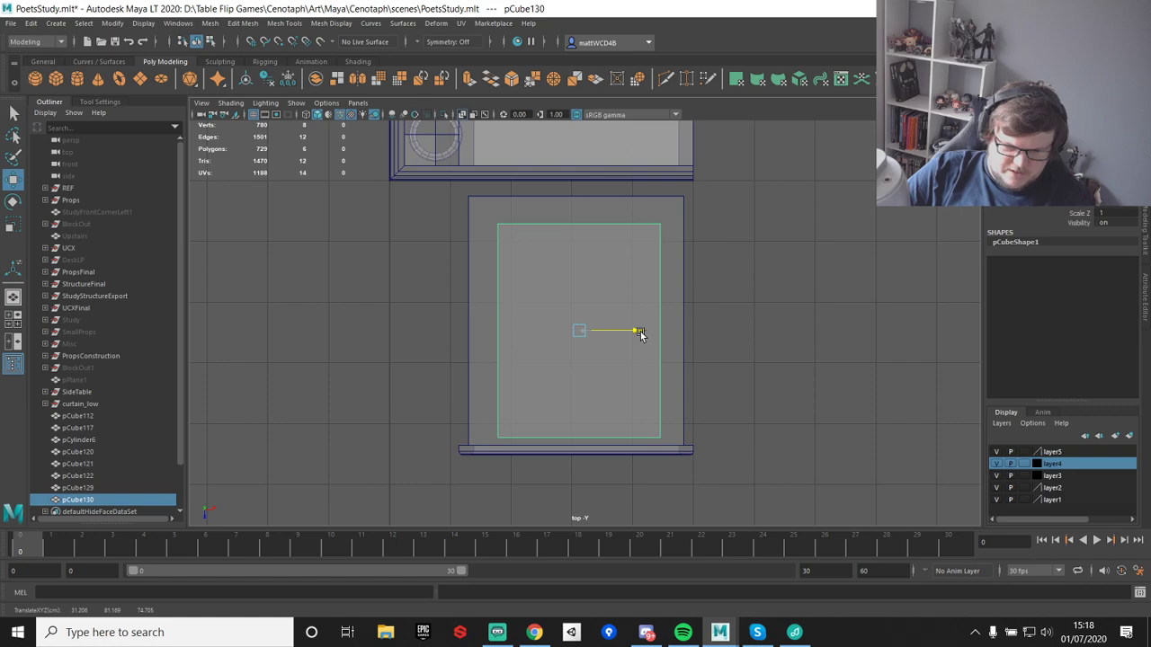
pyautogui.press('q')
pyautogui.rightClick(577, 254)
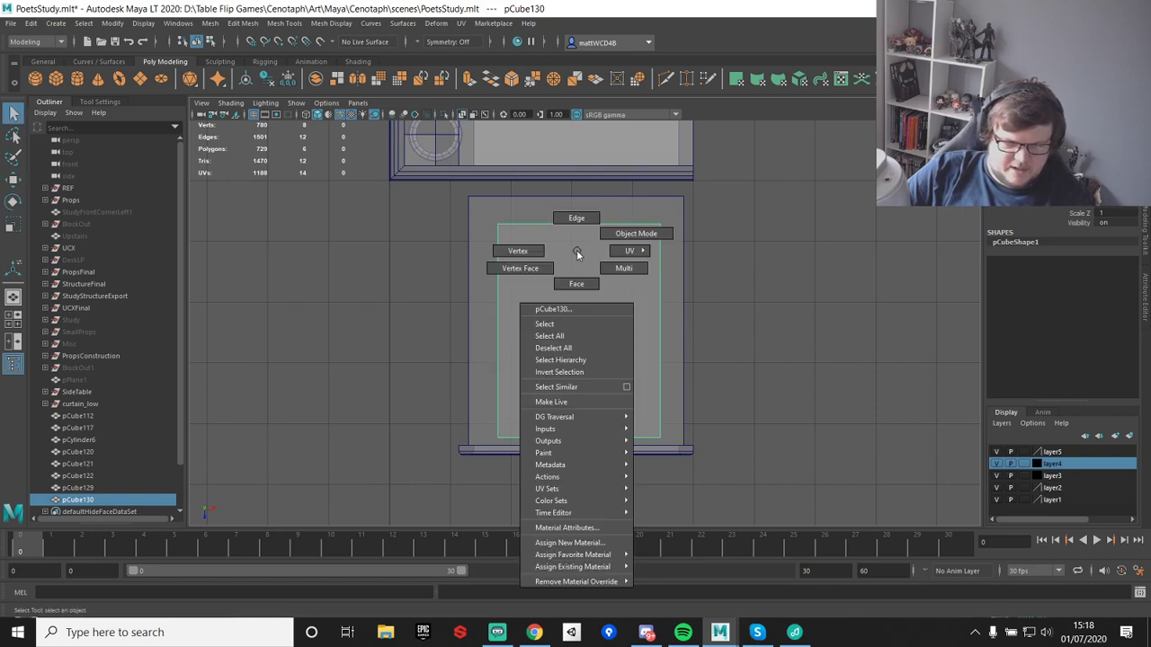
pyautogui.moveTo(577, 254); pyautogui.dragTo(518, 251, button='right')
pyautogui.moveTo(462, 185); pyautogui.dragTo(747, 267)
pyautogui.press('w')
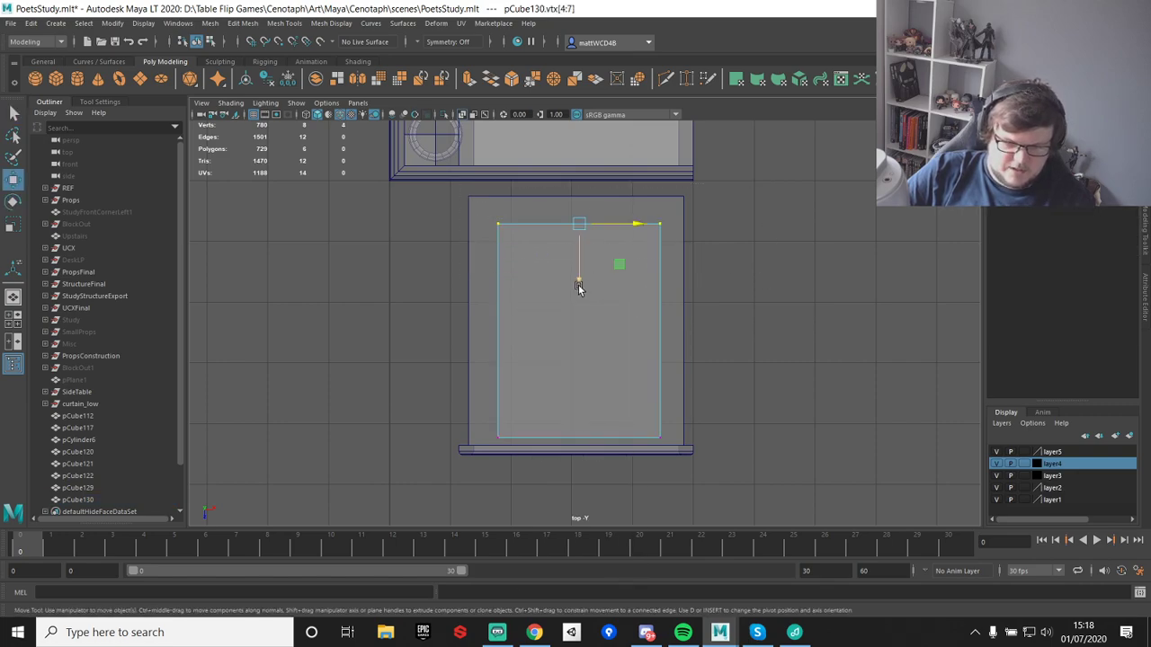
pyautogui.moveTo(579, 287); pyautogui.dragTo(582, 272)
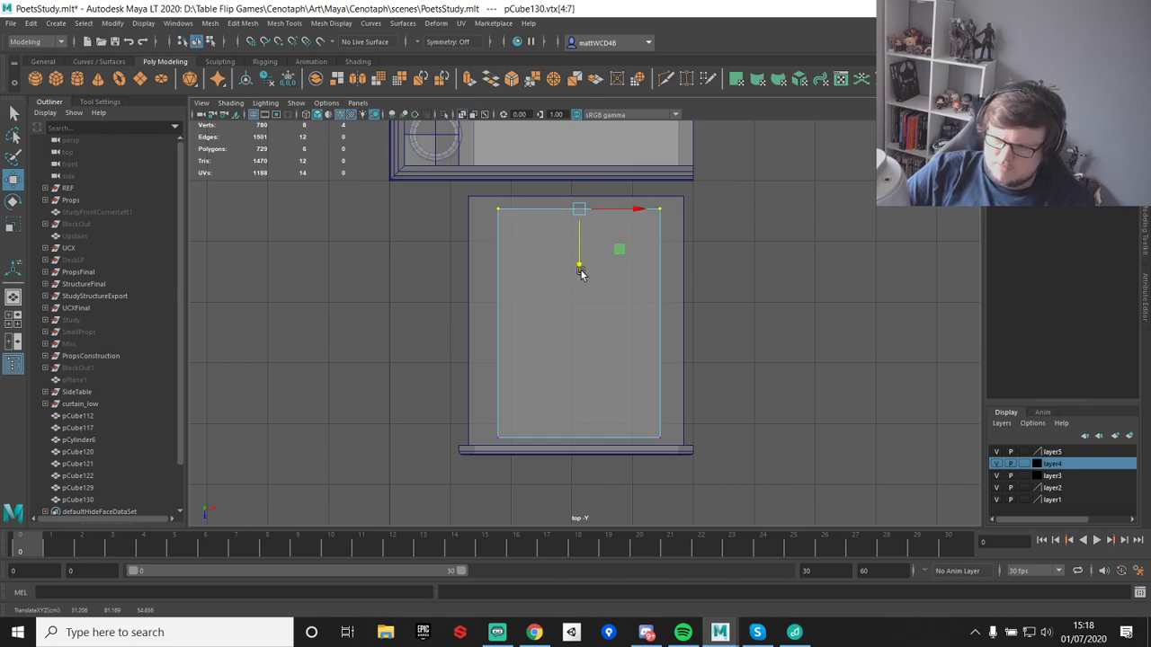
# - Switch to Steam, open the game library and return to Maya
pyautogui.click(192, 633)
pyautogui.write('ste')
pyautogui.click(194, 227)
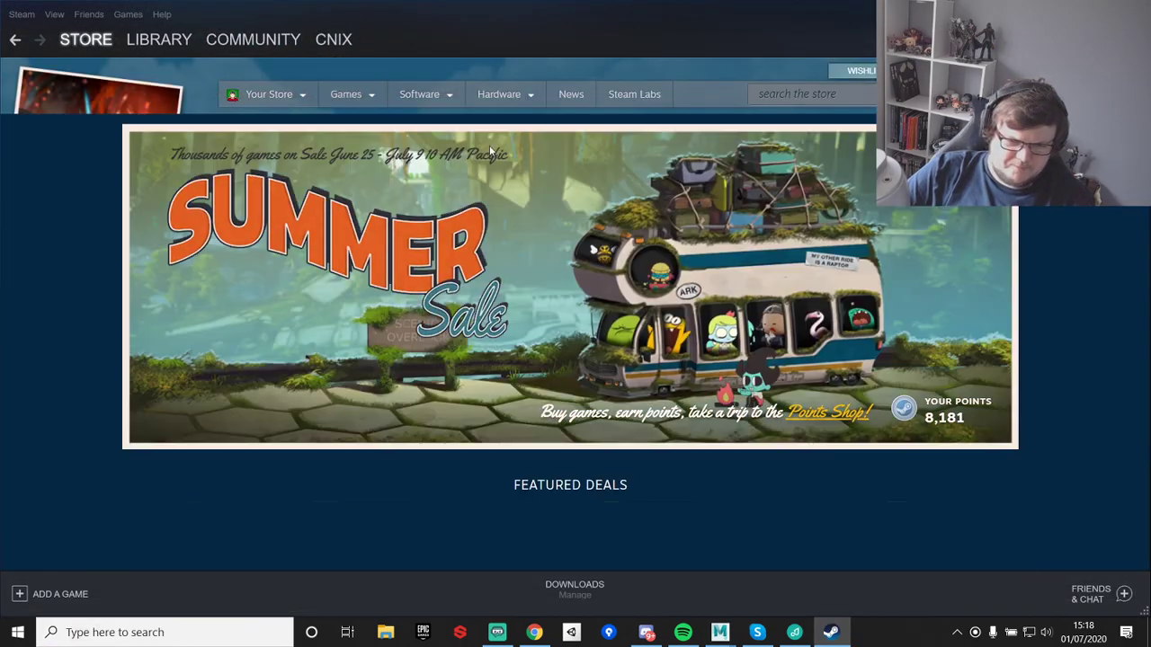
pyautogui.click(154, 43)
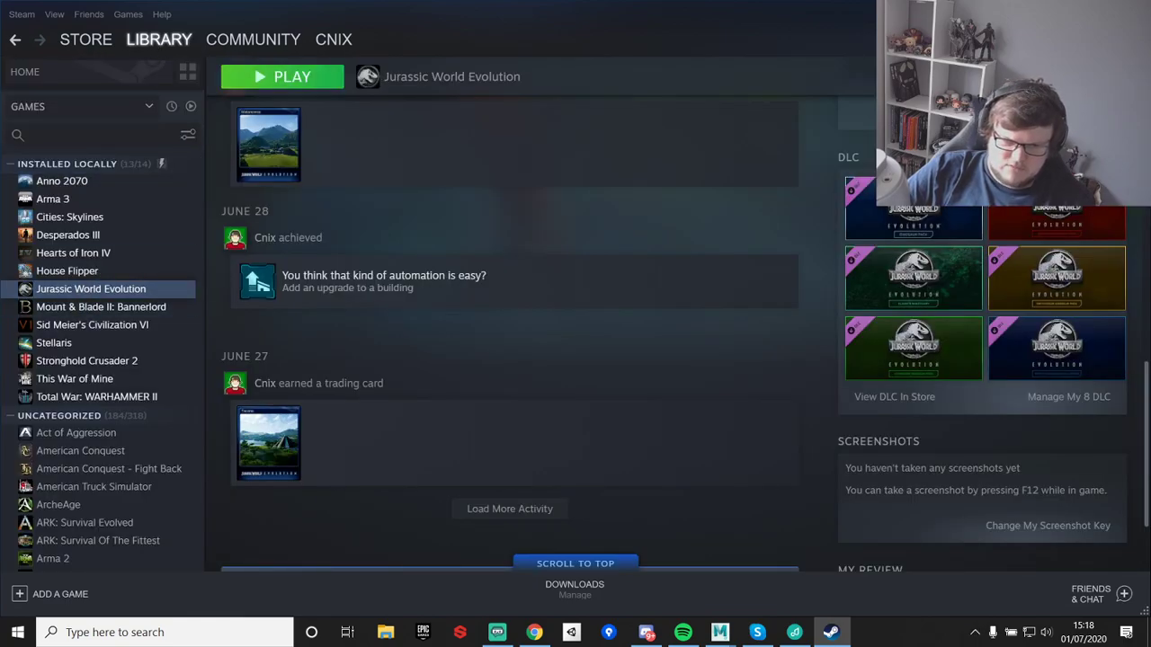
pyautogui.hotkey('alt', 'Tab')
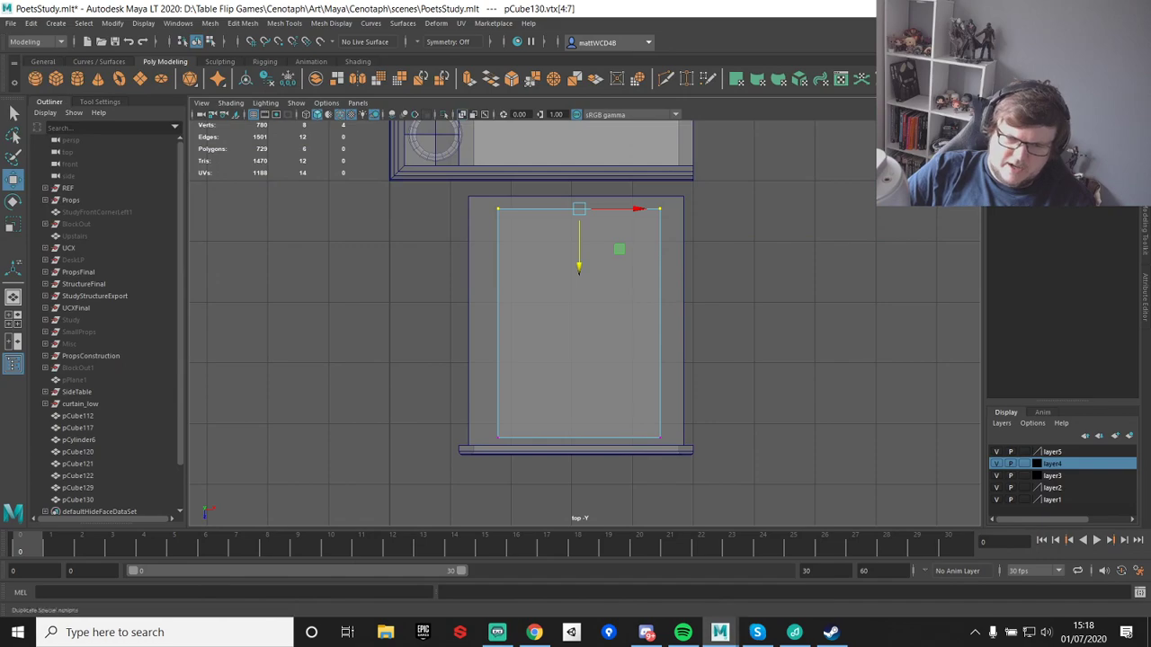
# - Widen the cube slightly across the drawer to thin the side margins, and clear the selection
pyautogui.press('q')
pyautogui.moveTo(527, 203); pyautogui.dragTo(608, 158, button='right')
pyautogui.press('r')
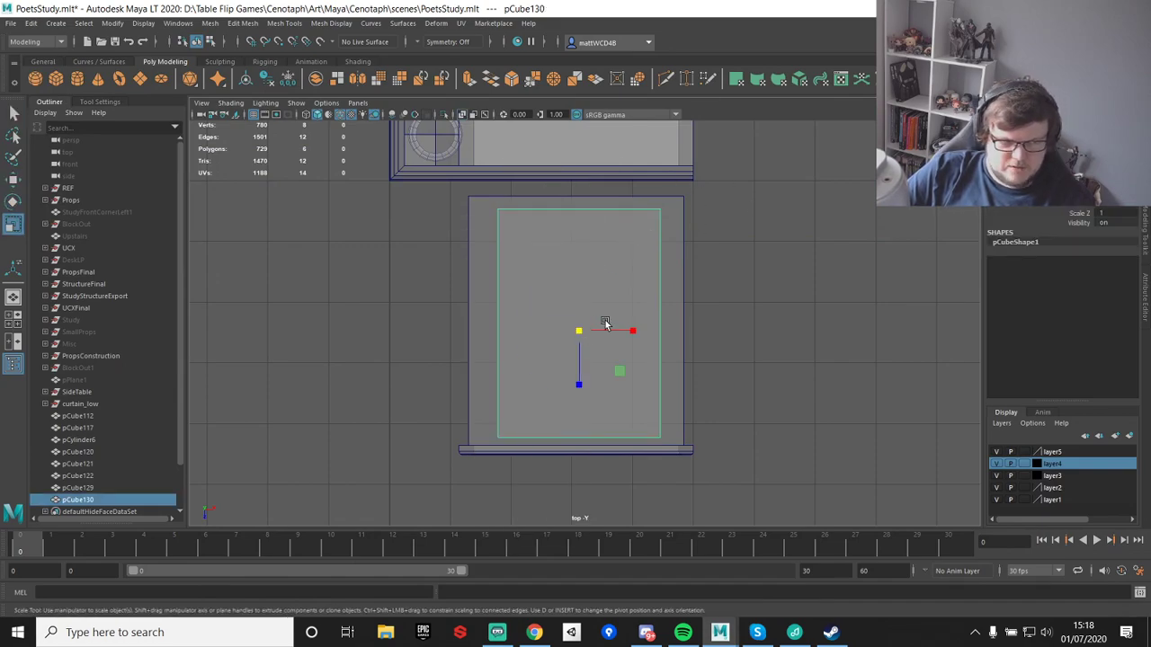
pyautogui.moveTo(636, 332); pyautogui.dragTo(635, 336)
pyautogui.press('w')
pyautogui.click(781, 268)
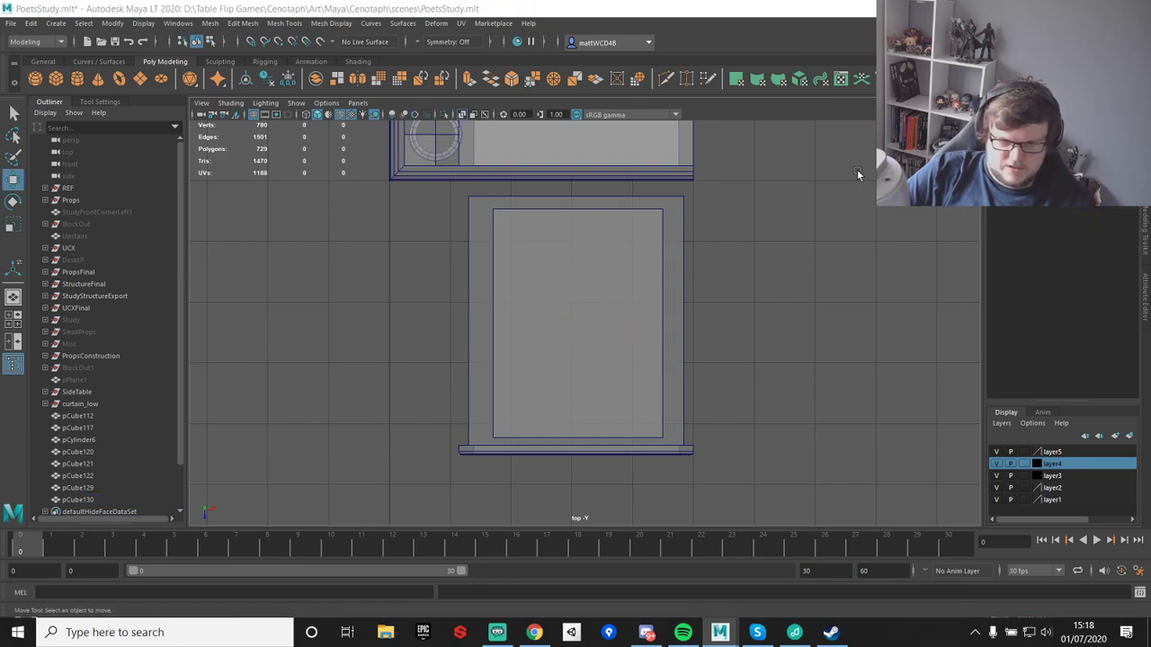
# - Select the cube and examine how it sits in the drawer from the perspective and top views
pyautogui.press('space')
pyautogui.press('space')
pyautogui.scroll(5, 626, 316)
pyautogui.click(603, 321)
pyautogui.press('f')
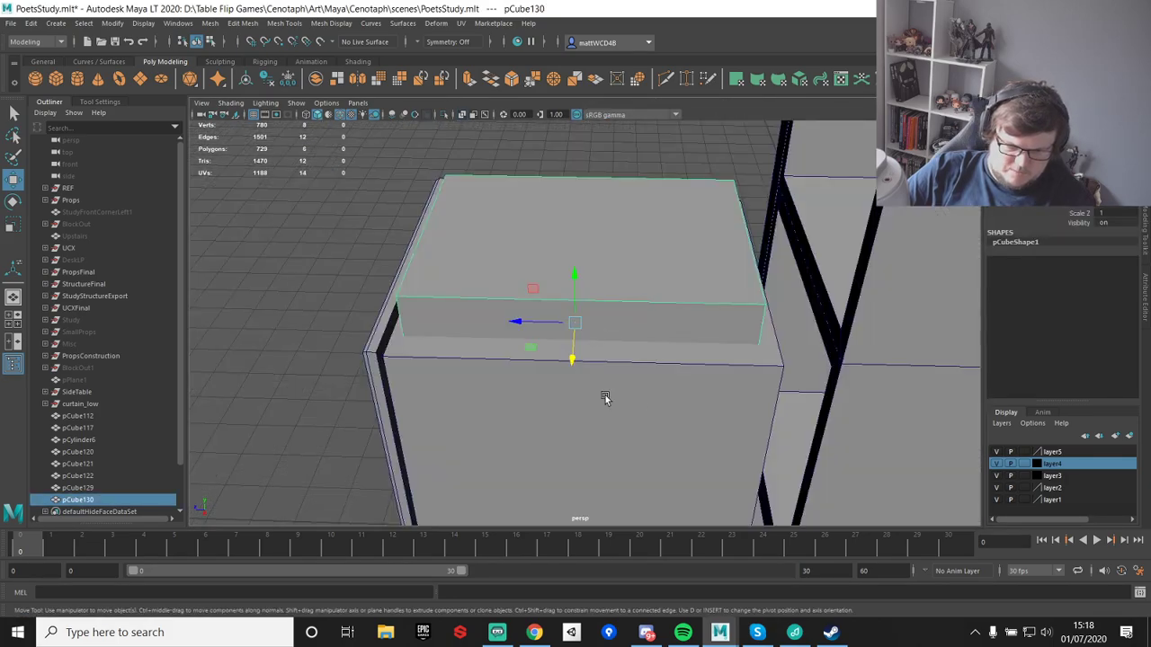
pyautogui.keyDown('alt'); pyautogui.moveTo(622, 400); pyautogui.dragTo(671, 399); pyautogui.keyUp('alt')
pyautogui.press('space')
pyautogui.press('space')
pyautogui.press('e')
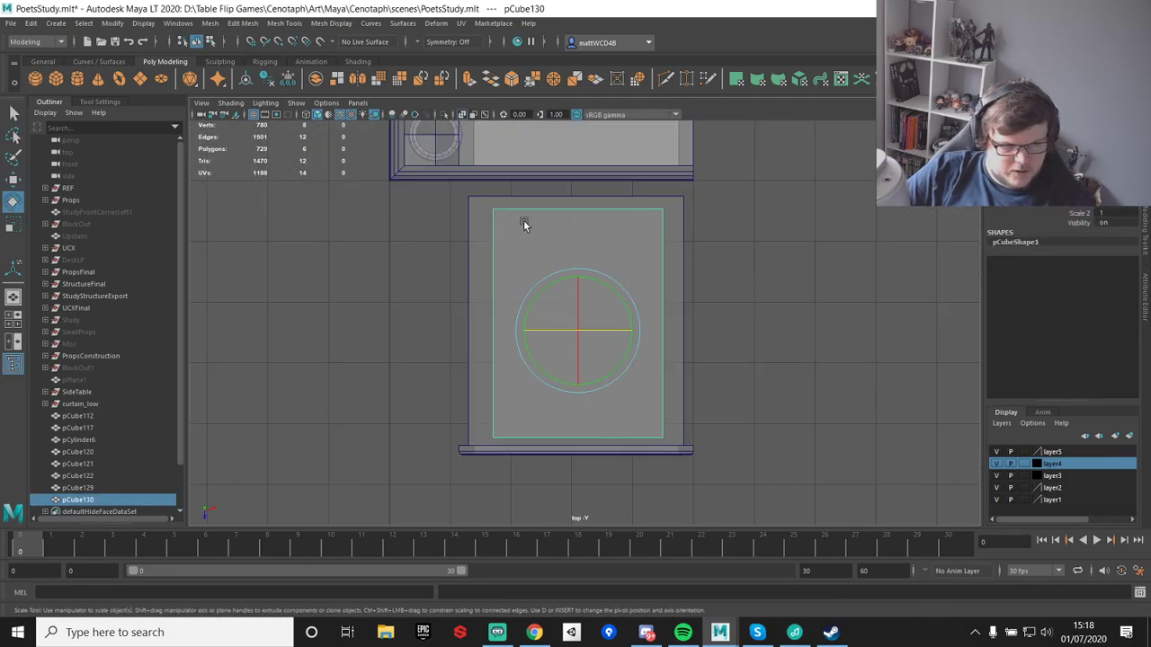
# - Widen the cube across the drawer until the side margins are thin, and re-centre it between the drawer's sides
pyautogui.press('r')
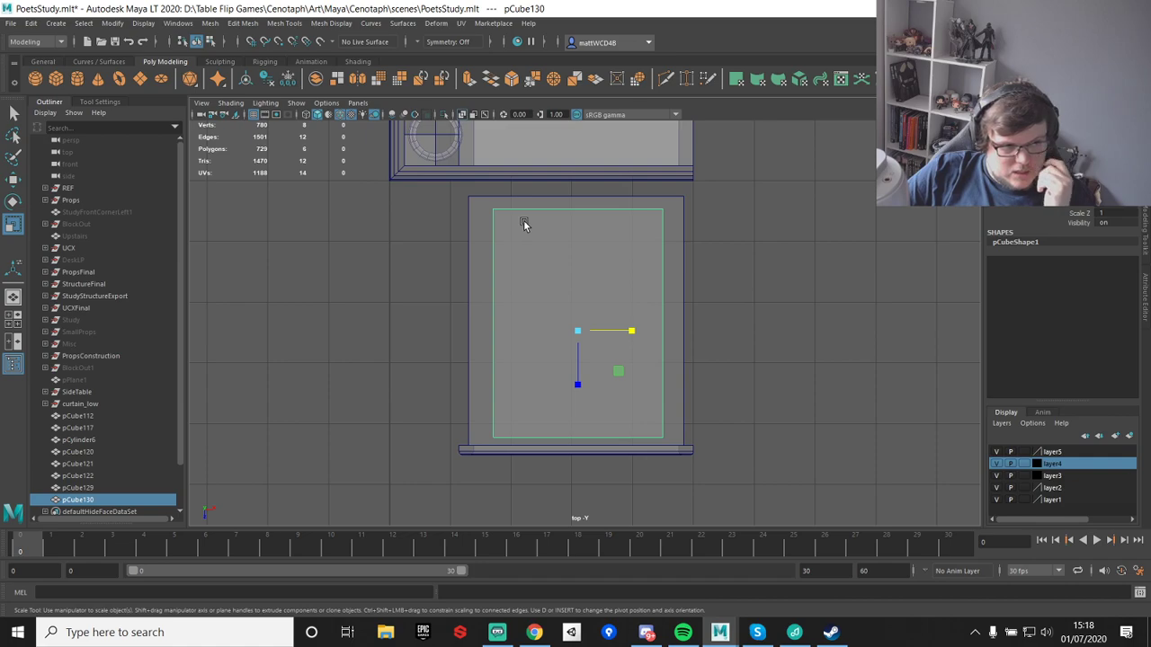
pyautogui.moveTo(630, 331); pyautogui.dragTo(637, 334)
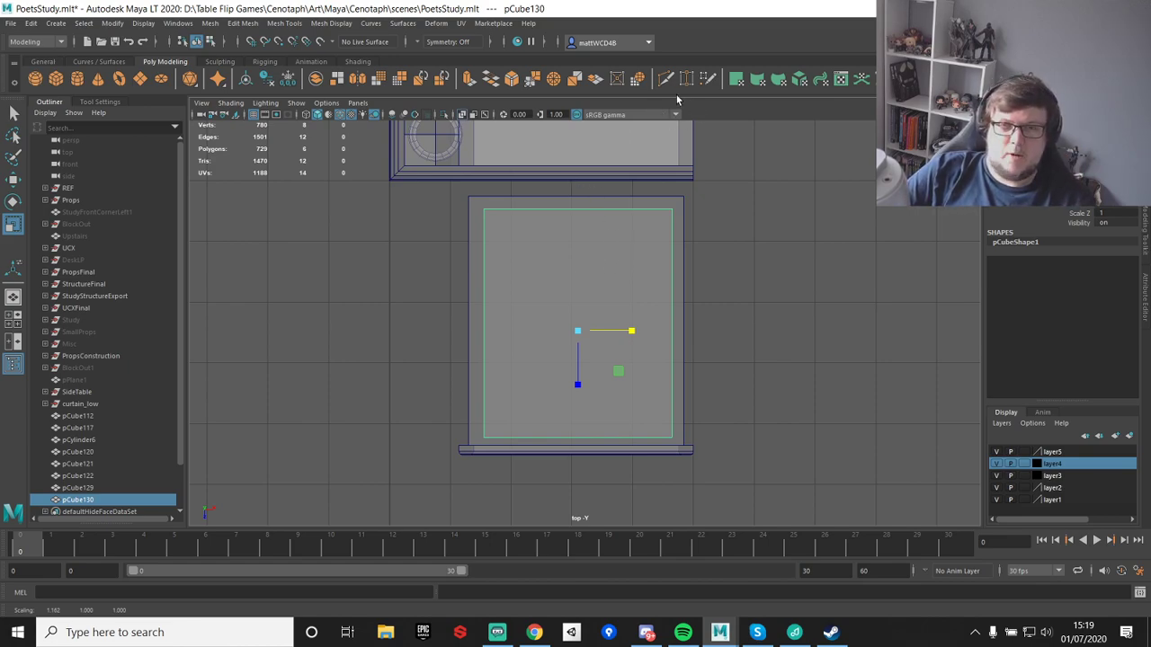
pyautogui.scroll(2, 645, 301)
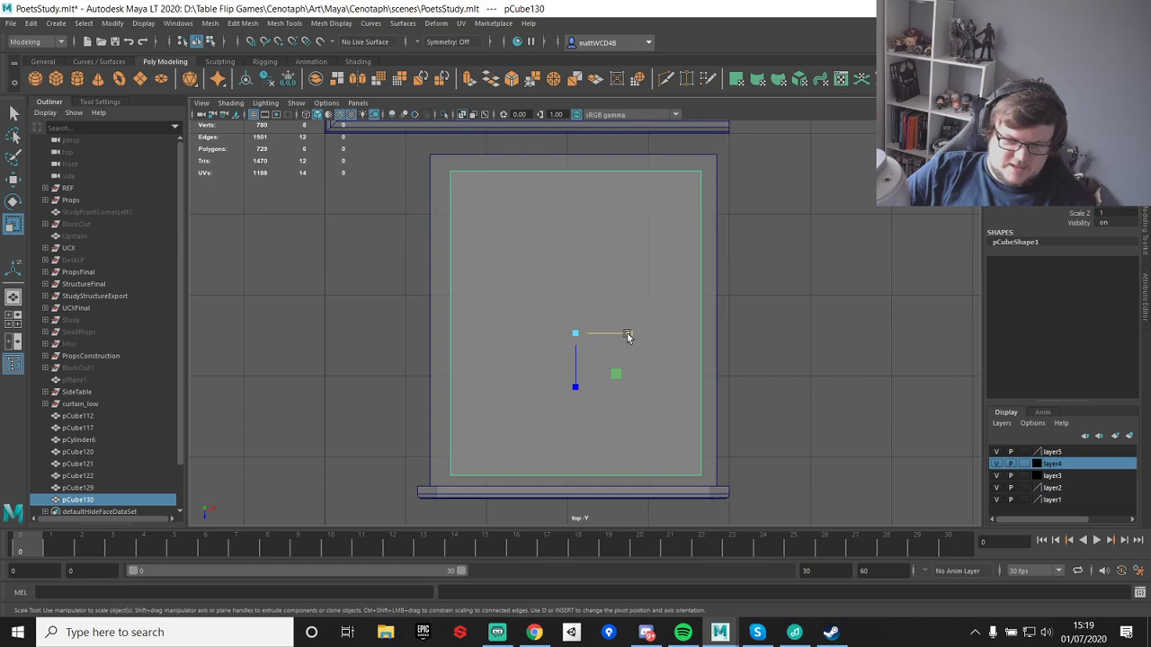
pyautogui.moveTo(627, 332); pyautogui.dragTo(628, 334)
pyautogui.press('w')
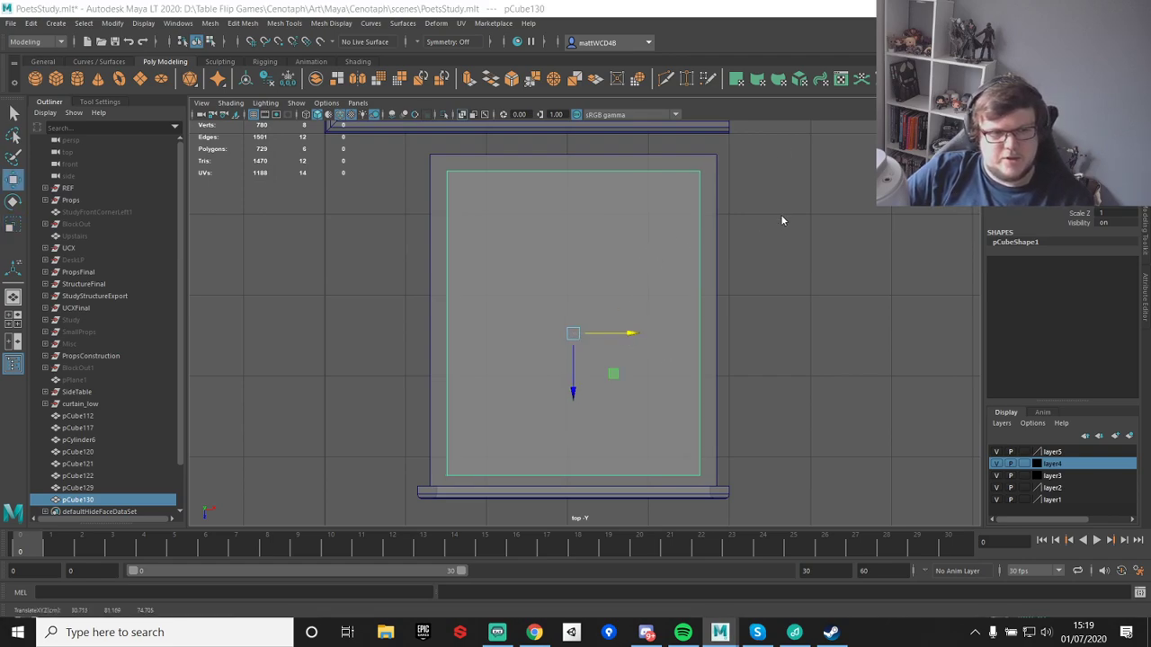
# - Show the model in X-ray and stretch the cube vertically so it rises above the drawer and leaves a thin floor
pyautogui.press('space')
pyautogui.press('space')
pyautogui.keyDown('alt'); pyautogui.moveTo(781, 220); pyautogui.dragTo(524, 234); pyautogui.keyUp('alt')
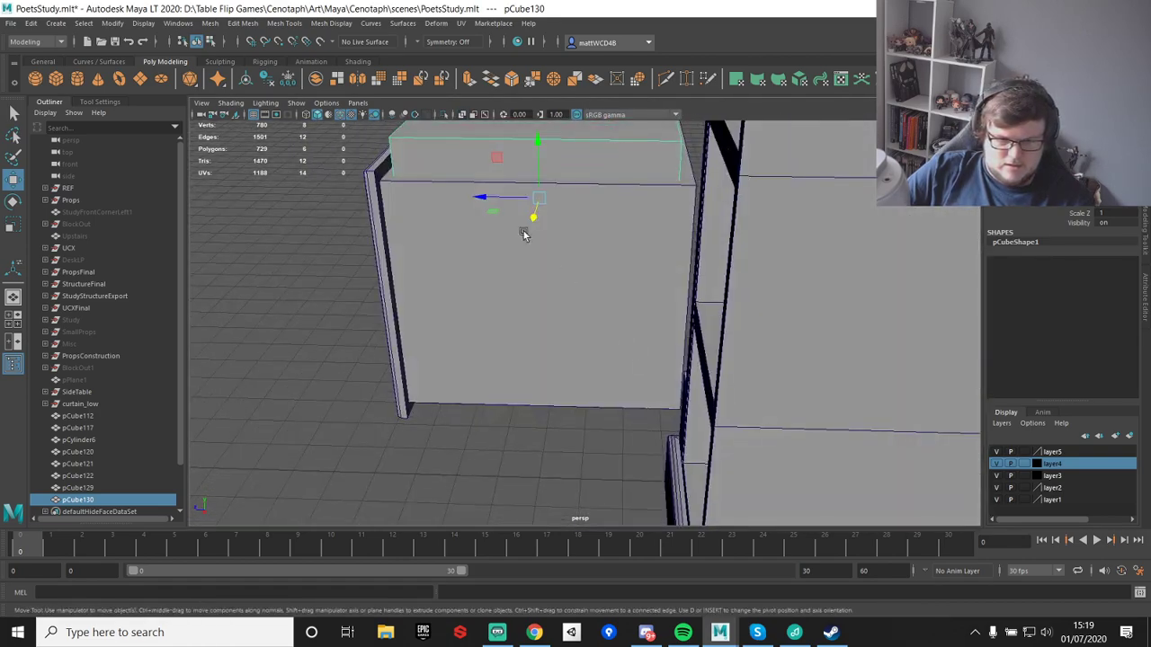
pyautogui.click(462, 115)
pyautogui.keyDown('alt'); pyautogui.moveTo(554, 368); pyautogui.dragTo(562, 251); pyautogui.keyUp('alt')
pyautogui.keyDown('alt'); pyautogui.moveTo(561, 252); pyautogui.dragTo(565, 295, button='middle'); pyautogui.keyUp('alt')
pyautogui.press('e')
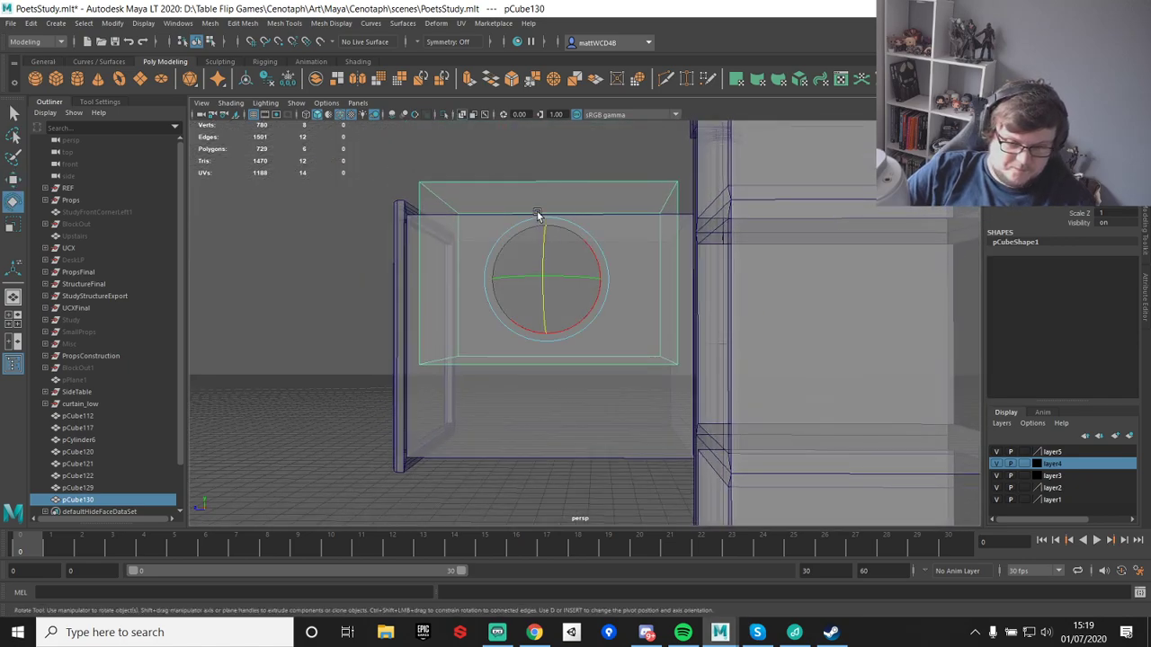
pyautogui.press('r')
pyautogui.moveTo(544, 224); pyautogui.dragTo(549, 182)
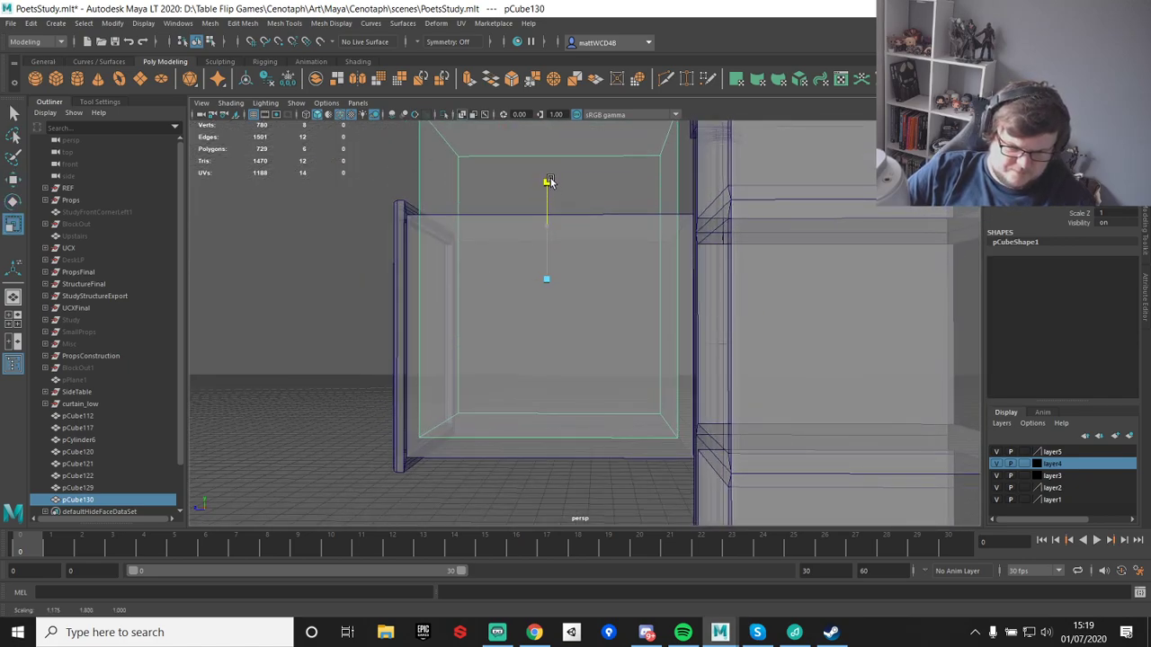
pyautogui.keyDown('alt'); pyautogui.moveTo(507, 246); pyautogui.dragTo(554, 299); pyautogui.keyUp('alt')
# - Subtract the cube from the drawer with a Boolean Difference to hollow it out, and turn X-ray off
pyautogui.click(634, 233)
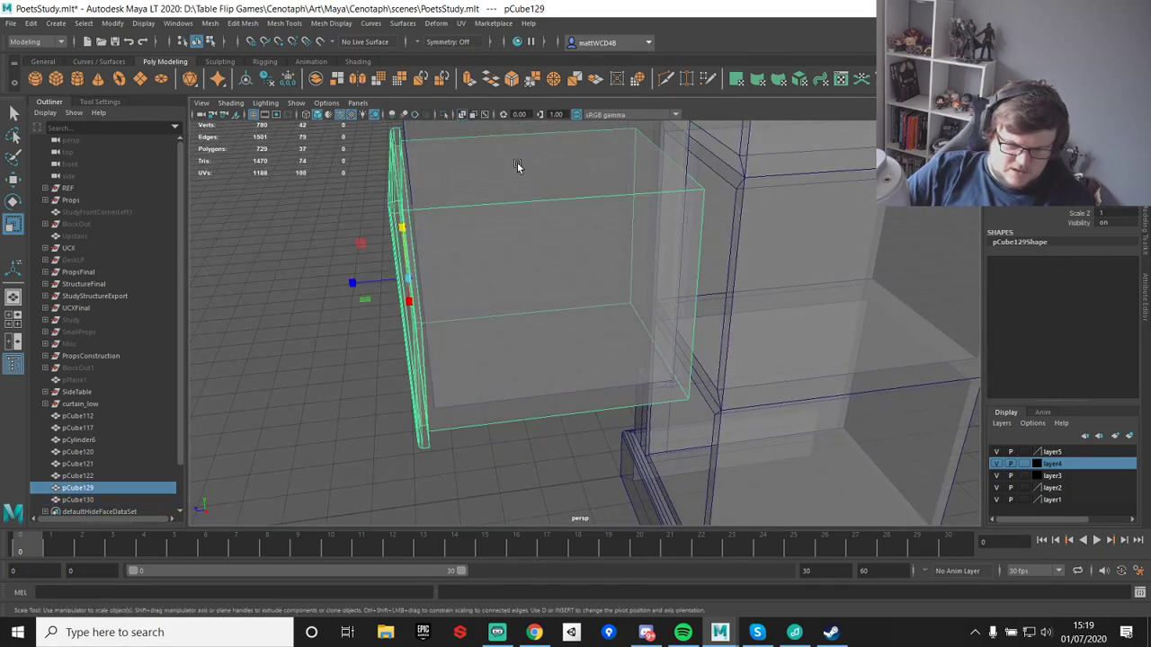
pyautogui.keyDown('shift'); pyautogui.click(516, 171); pyautogui.keyUp('shift')
pyautogui.keyDown('shift'); pyautogui.moveTo(532, 158); pyautogui.dragTo(648, 456, button='right'); pyautogui.keyUp('shift')
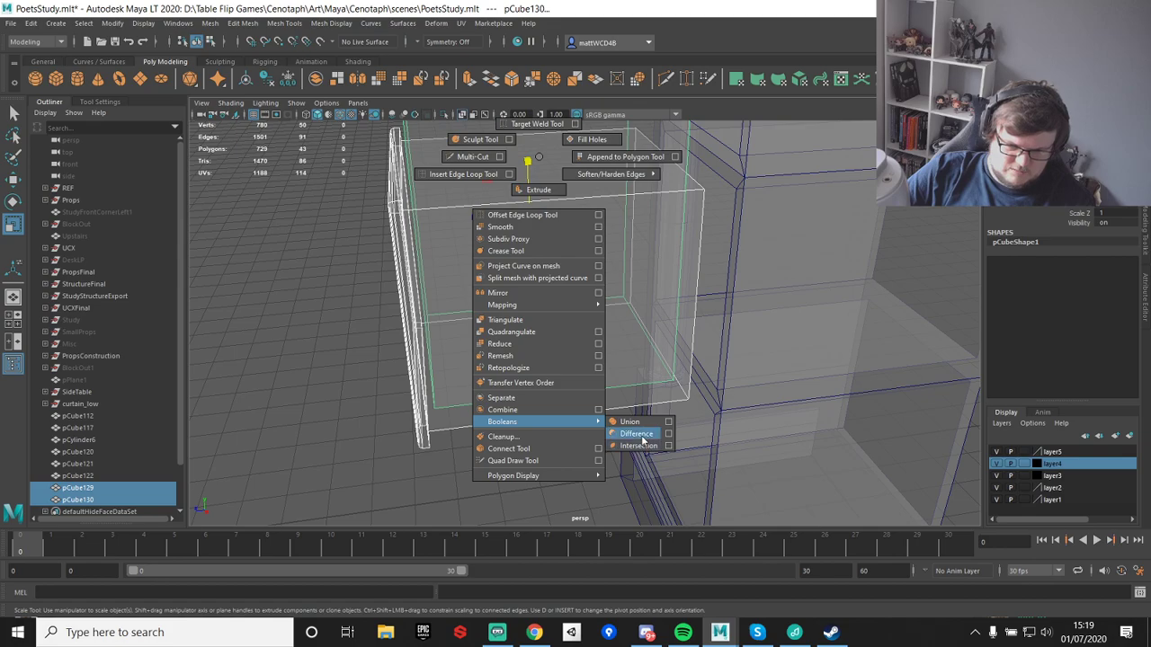
pyautogui.click(463, 115)
pyautogui.scroll(-1, 531, 216)
pyautogui.moveTo(531, 216)
pyautogui.keyDown('alt'); pyautogui.mouseDown()
pyautogui.moveTo(642, 278)
pyautogui.moveTo(534, 339)
pyautogui.moveTo(588, 264)
pyautogui.mouseUp(); pyautogui.keyUp('alt')
pyautogui.click(504, 226)
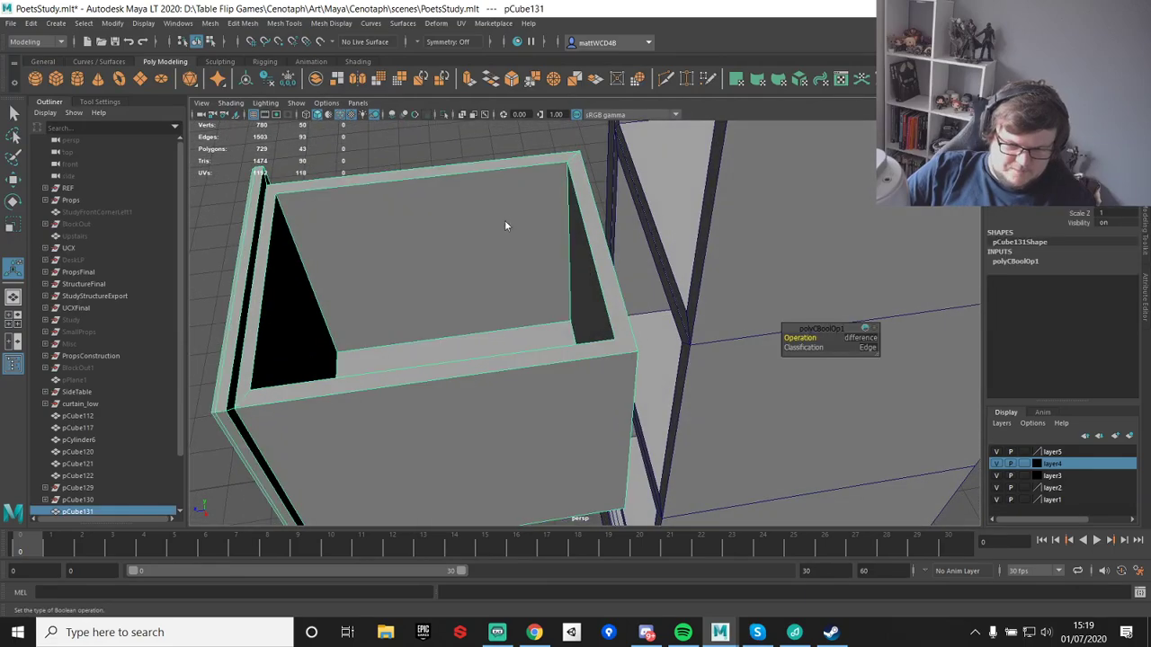
# - Cut edges with Multi-Cut from the inner to the outer corners of the drawer's rim
pyautogui.keyDown('shift'); pyautogui.rightClick(505, 225); pyautogui.keyUp('shift')
pyautogui.click(413, 225)
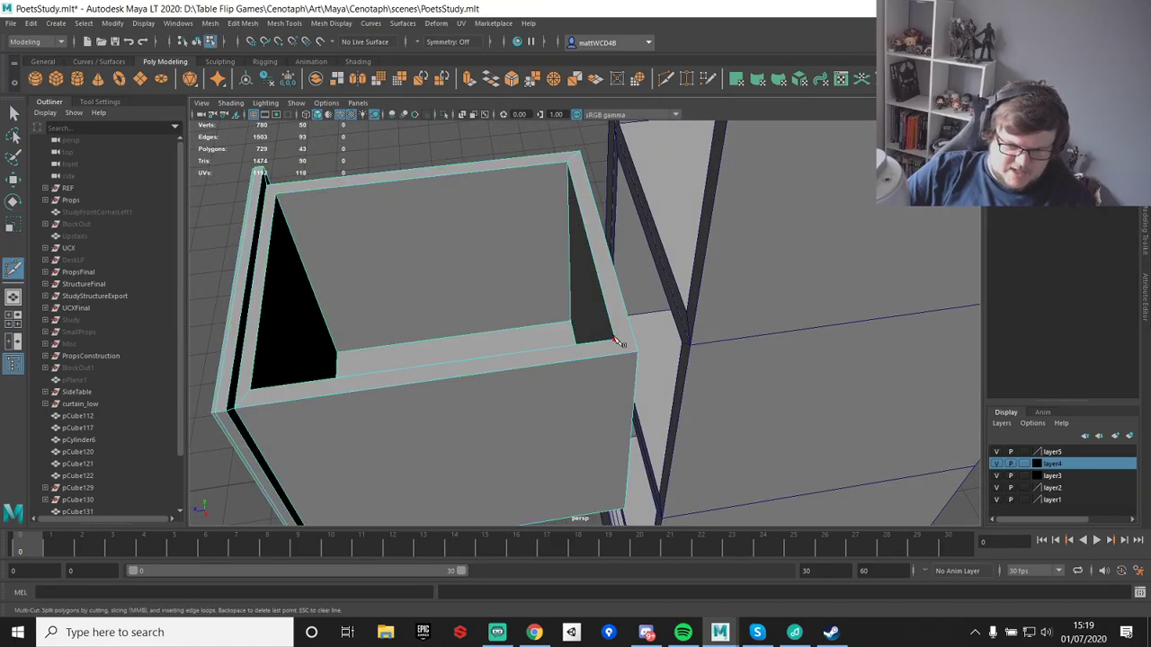
pyautogui.press('q')
pyautogui.keyDown('alt'); pyautogui.moveTo(640, 262); pyautogui.dragTo(588, 360); pyautogui.keyUp('alt')
pyautogui.scroll(5, 588, 360)
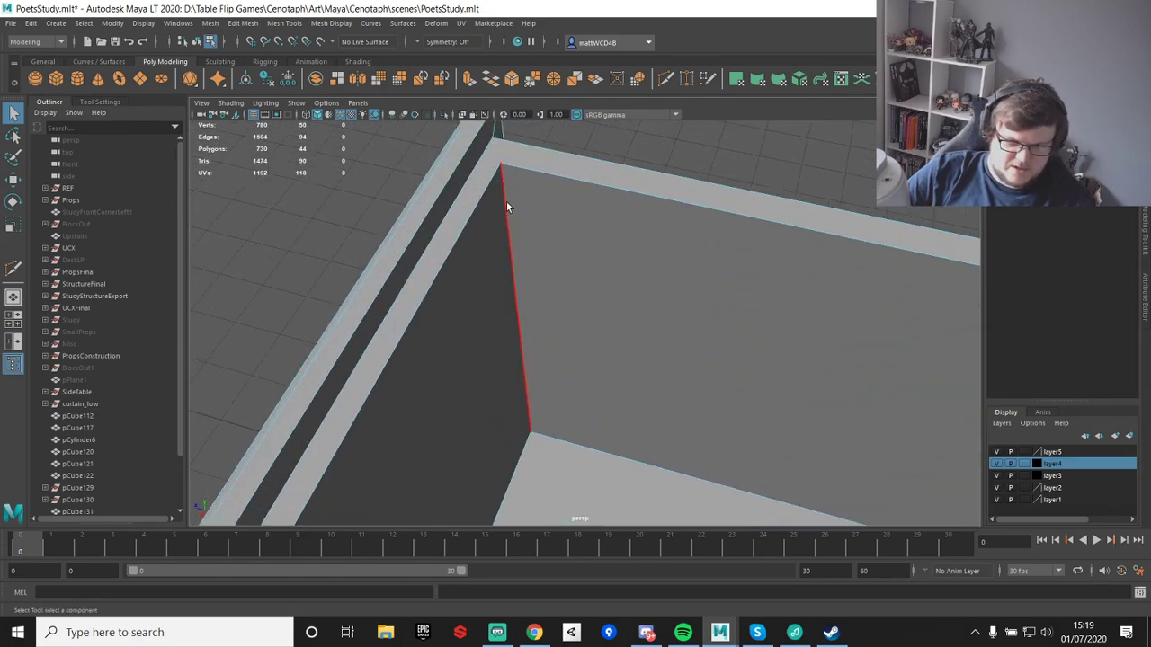
pyautogui.keyDown('alt'); pyautogui.moveTo(507, 206); pyautogui.dragTo(550, 290, button='middle'); pyautogui.keyUp('alt')
pyautogui.press('g')
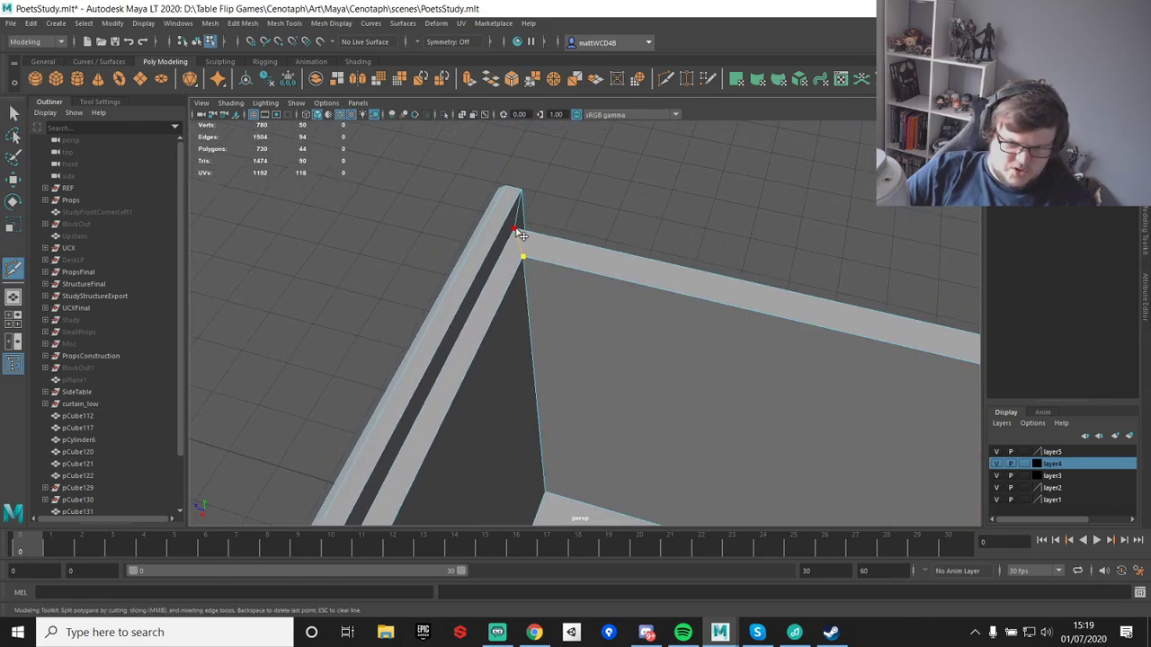
pyautogui.click(516, 231)
pyautogui.press('q')
# - Examine the drawer's cut rim corners, outer sides and underside
pyautogui.press('f')
pyautogui.keyDown('alt'); pyautogui.moveTo(504, 245); pyautogui.dragTo(602, 315, button='middle'); pyautogui.keyUp('alt')
pyautogui.scroll(8, 601, 316)
pyautogui.scroll(5, 580, 311)
pyautogui.scroll(-5, 568, 207)
pyautogui.keyDown('alt'); pyautogui.moveTo(589, 355); pyautogui.dragTo(611, 224); pyautogui.keyUp('alt')
pyautogui.scroll(-5, 611, 224)
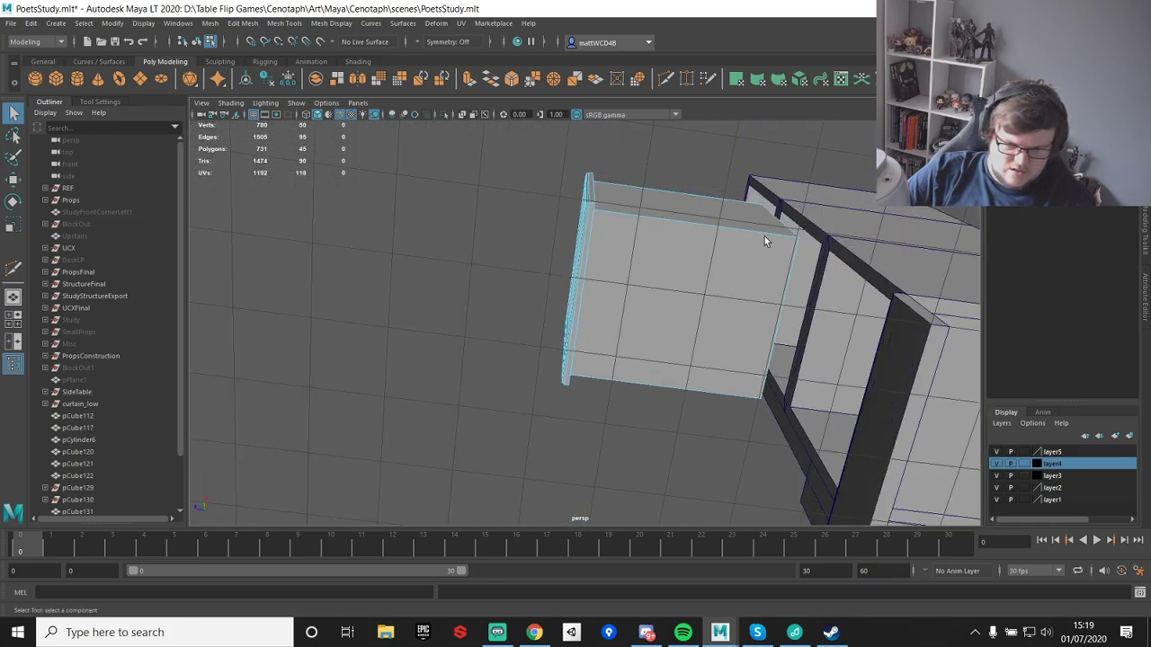
pyautogui.keyDown('alt'); pyautogui.moveTo(764, 237); pyautogui.dragTo(700, 350); pyautogui.keyUp('alt')
# - Snap the drawer's pivot to the upper corner behind its front trim and snap the drawer into the bookcase's middle opening
pyautogui.press('F8')
pyautogui.scroll(-5, 640, 271)
pyautogui.keyDown('alt'); pyautogui.moveTo(640, 270); pyautogui.dragTo(655, 299); pyautogui.keyUp('alt')
pyautogui.scroll(5, 656, 299)
pyautogui.press('w')
pyautogui.keyDown('alt'); pyautogui.moveTo(656, 299); pyautogui.dragTo(582, 222, button='middle'); pyautogui.keyUp('alt')
pyautogui.keyDown('alt'); pyautogui.moveTo(582, 222); pyautogui.dragTo(646, 288, button='right'); pyautogui.keyUp('alt')
pyautogui.press('d')
pyautogui.press('v')
pyautogui.moveTo(612, 298); pyautogui.dragTo(569, 262)
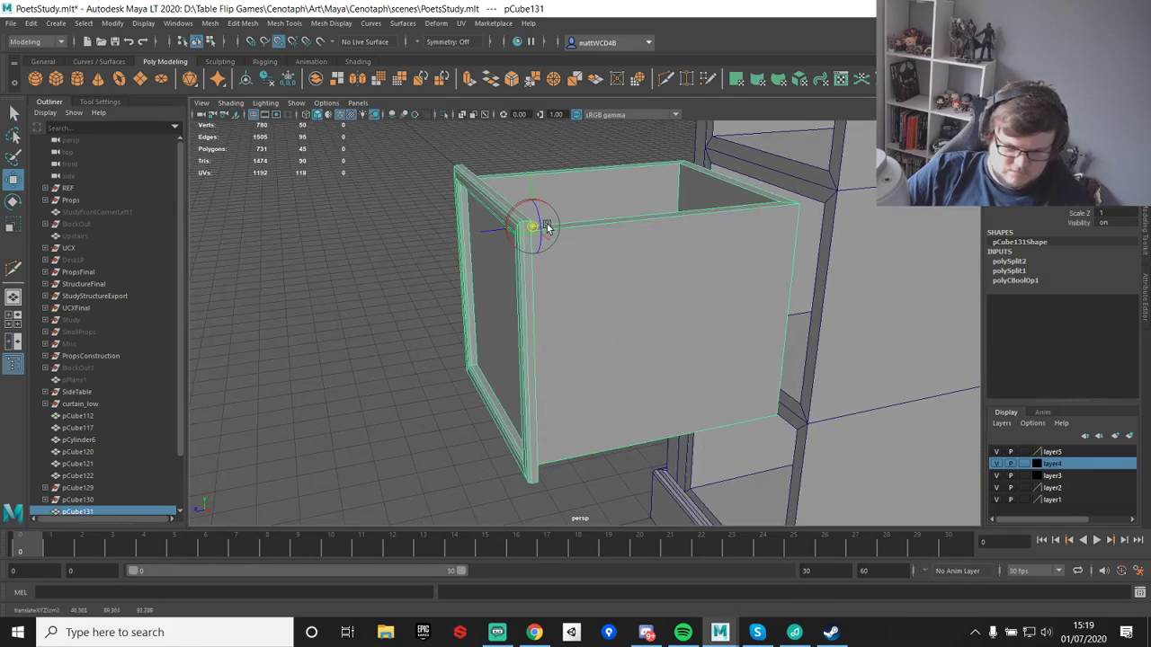
pyautogui.press('v')
pyautogui.moveTo(477, 226); pyautogui.dragTo(840, 197)
pyautogui.scroll(-5, 523, 230)
pyautogui.click(522, 230)
# - Select the three stacked shelf boxes of the bookcase and combine them into one mesh
pyautogui.keyDown('alt'); pyautogui.moveTo(523, 230); pyautogui.dragTo(641, 286); pyautogui.keyUp('alt')
pyautogui.scroll(5, 565, 290)
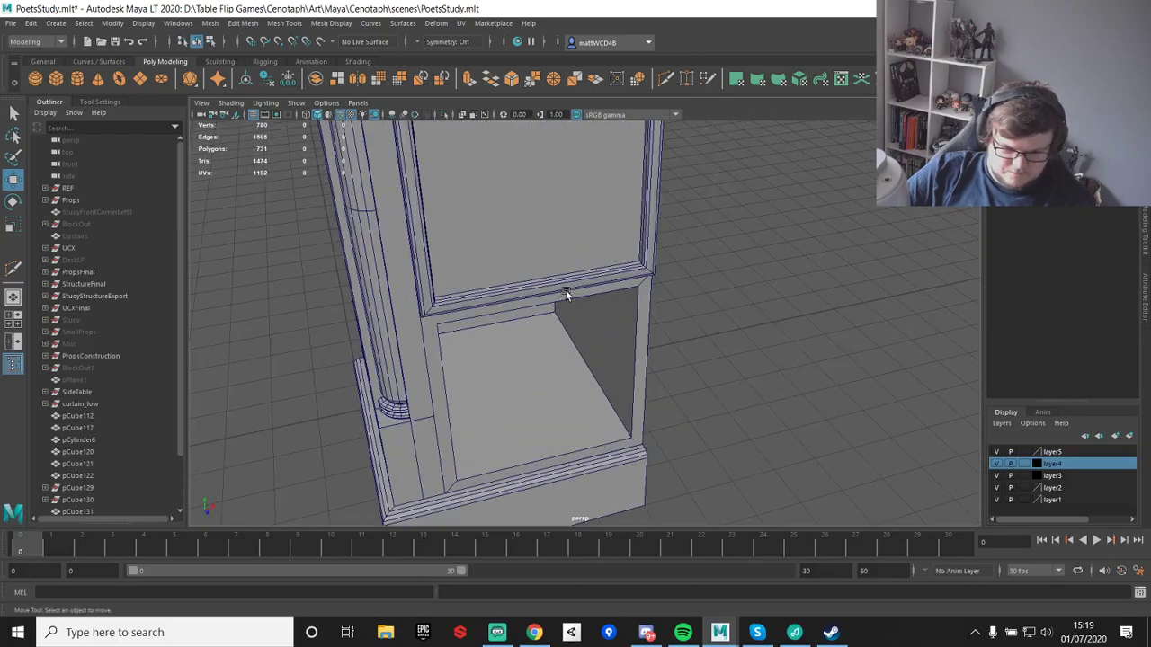
pyautogui.click(648, 297)
pyautogui.keyDown('alt'); pyautogui.moveTo(764, 301); pyautogui.dragTo(636, 331); pyautogui.keyUp('alt')
pyautogui.keyDown('alt'); pyautogui.moveTo(778, 387); pyautogui.dragTo(787, 301, button='right'); pyautogui.keyUp('alt')
pyautogui.keyDown('alt'); pyautogui.moveTo(787, 301); pyautogui.dragTo(683, 377, button='middle'); pyautogui.keyUp('alt')
pyautogui.keyDown('shift'); pyautogui.click(696, 316); pyautogui.keyUp('shift')
pyautogui.keyDown('shift'); pyautogui.click(697, 193); pyautogui.keyUp('shift')
pyautogui.keyDown('shift'); pyautogui.moveTo(697, 195); pyautogui.dragTo(626, 213, button='right'); pyautogui.keyUp('shift')
# - Select all vertices of the combined bookcase shell and merge the overlapping ones
pyautogui.scroll(-2, 627, 214)
pyautogui.scroll(-5, 626, 210)
pyautogui.moveTo(453, 187); pyautogui.dragTo(758, 543)
pyautogui.keyDown('shift'); pyautogui.moveTo(761, 415); pyautogui.dragTo(824, 320, button='right'); pyautogui.keyUp('shift')
pyautogui.scroll(4, 701, 321)
pyautogui.scroll(-2, 657, 342)
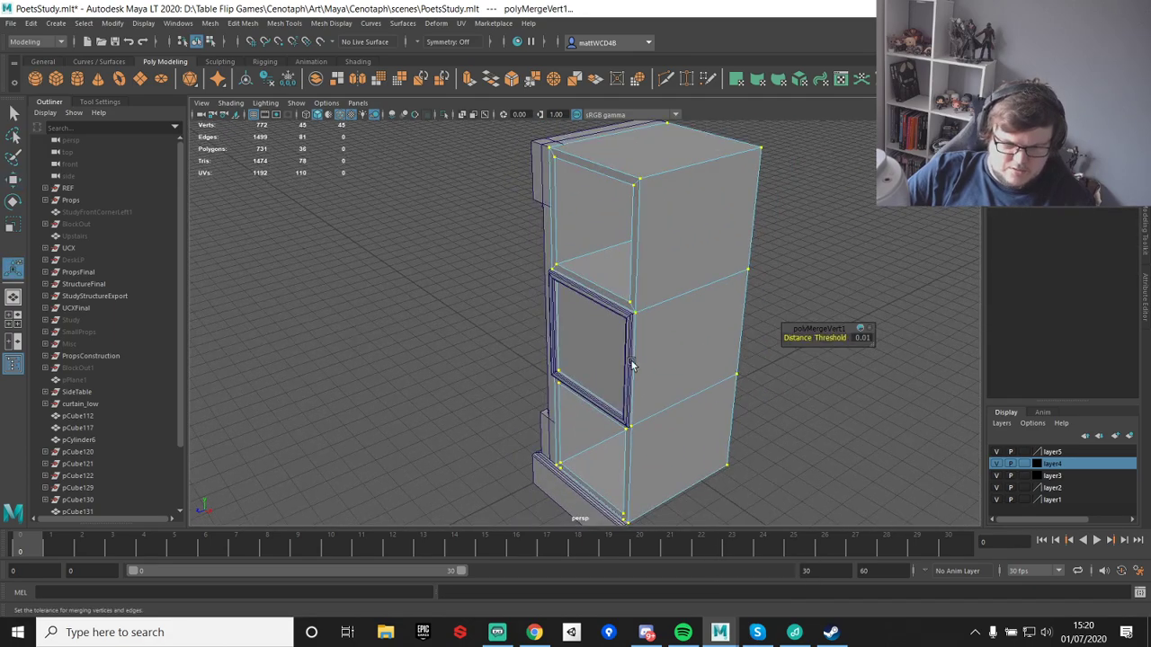
pyautogui.scroll(4, 649, 303)
# - In the top view, select the bookcase shell's front vertices and scale them flat along the depth
pyautogui.press('space')
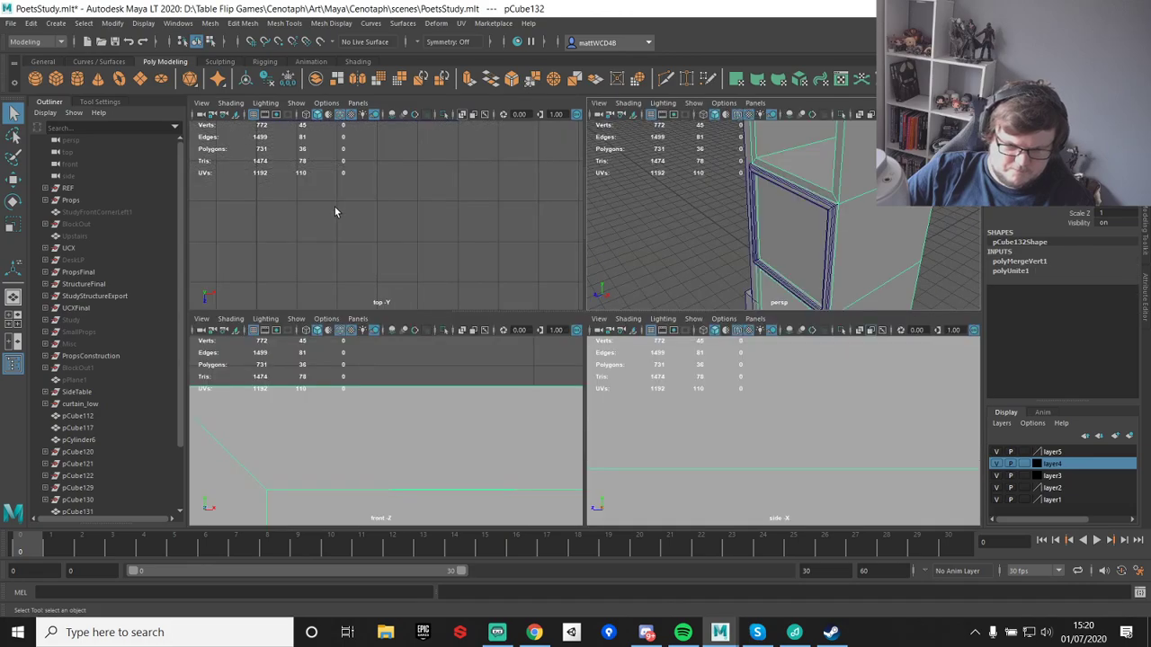
pyautogui.press('space')
pyautogui.scroll(-2, 528, 300)
pyautogui.moveTo(723, 170); pyautogui.dragTo(627, 170, button='right')
pyautogui.scroll(-2, 497, 430)
pyautogui.moveTo(402, 423); pyautogui.dragTo(795, 496)
pyautogui.scroll(3, 672, 458)
pyautogui.press('w')
pyautogui.scroll(-3, 670, 455)
pyautogui.press('e')
pyautogui.press('r')
pyautogui.moveTo(586, 526); pyautogui.dragTo(585, 452)
# - Snap the flattened front vertices to the rear line of the front trim, then return to object selection and deselect
pyautogui.press('w')
pyautogui.press('v')
pyautogui.moveTo(583, 509); pyautogui.dragTo(480, 473)
pyautogui.moveTo(481, 474); pyautogui.dragTo(477, 471, button='middle')
pyautogui.press('q')
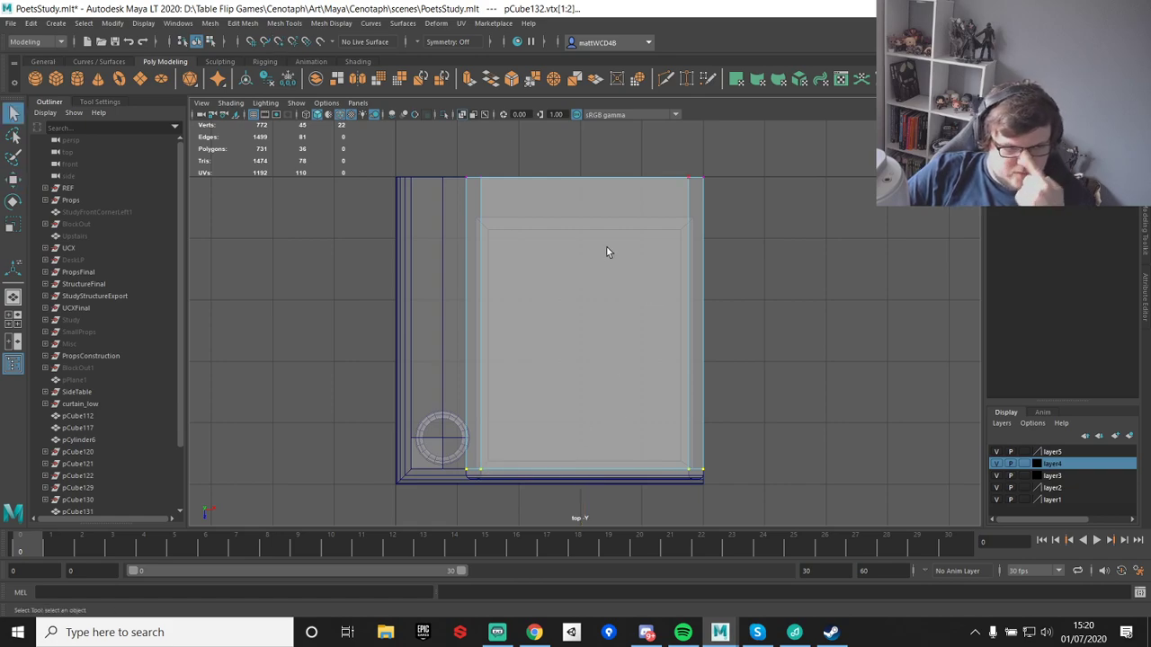
pyautogui.moveTo(607, 235); pyautogui.dragTo(652, 178, button='right')
pyautogui.click(802, 204)
# - Duplicate the drawer in the perspective view and move the copy down into the bookcase's bottom opening
pyautogui.press('space')
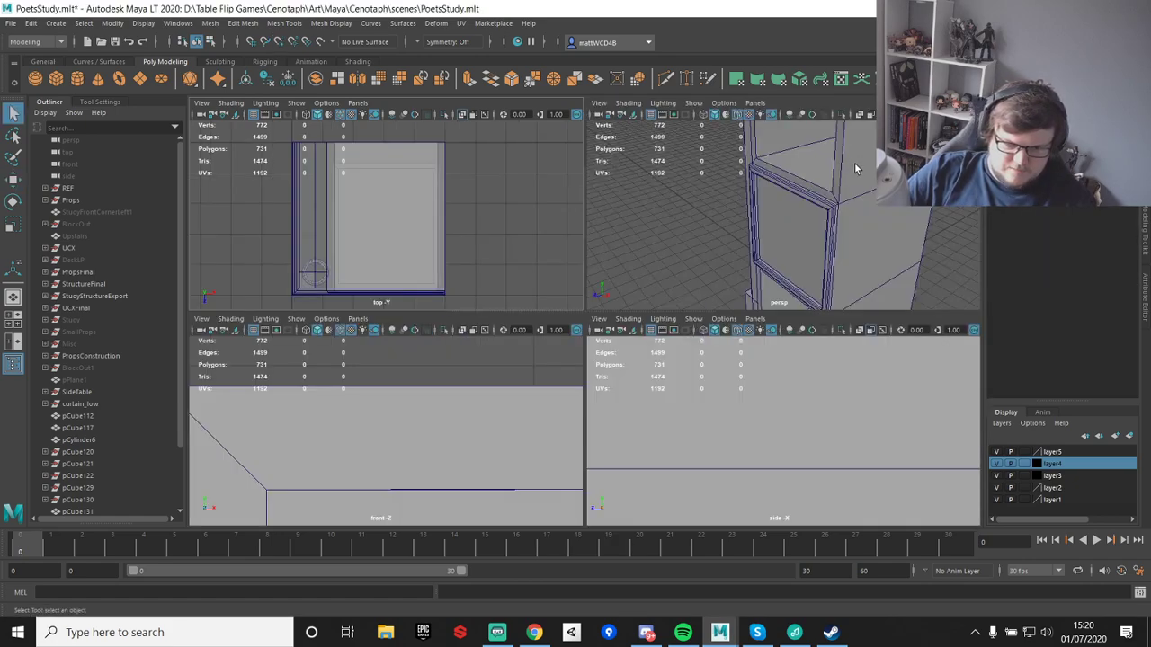
pyautogui.press('space')
pyautogui.keyDown('alt'); pyautogui.moveTo(778, 295); pyautogui.dragTo(760, 293); pyautogui.keyUp('alt')
pyautogui.moveTo(493, 333); pyautogui.dragTo(640, 275)
pyautogui.keyDown('alt'); pyautogui.moveTo(640, 275); pyautogui.dragTo(648, 224, button='middle'); pyautogui.keyUp('alt')
pyautogui.scroll(3, 647, 223)
pyautogui.click(644, 224)
pyautogui.scroll(2, 624, 221)
pyautogui.keyDown('alt'); pyautogui.moveTo(685, 281); pyautogui.dragTo(681, 314, button='middle'); pyautogui.keyUp('alt')
pyautogui.scroll(-3, 680, 313)
pyautogui.press('w')
pyautogui.hotkey('ctrl', 'd')
pyautogui.moveTo(663, 163); pyautogui.dragTo(814, 403)
# - Snap the copied drawer's upper corner to the shelf line directly beneath the upper drawer, and deselect it
pyautogui.keyDown('alt'); pyautogui.moveTo(814, 403); pyautogui.dragTo(714, 344, button='right'); pyautogui.keyUp('alt')
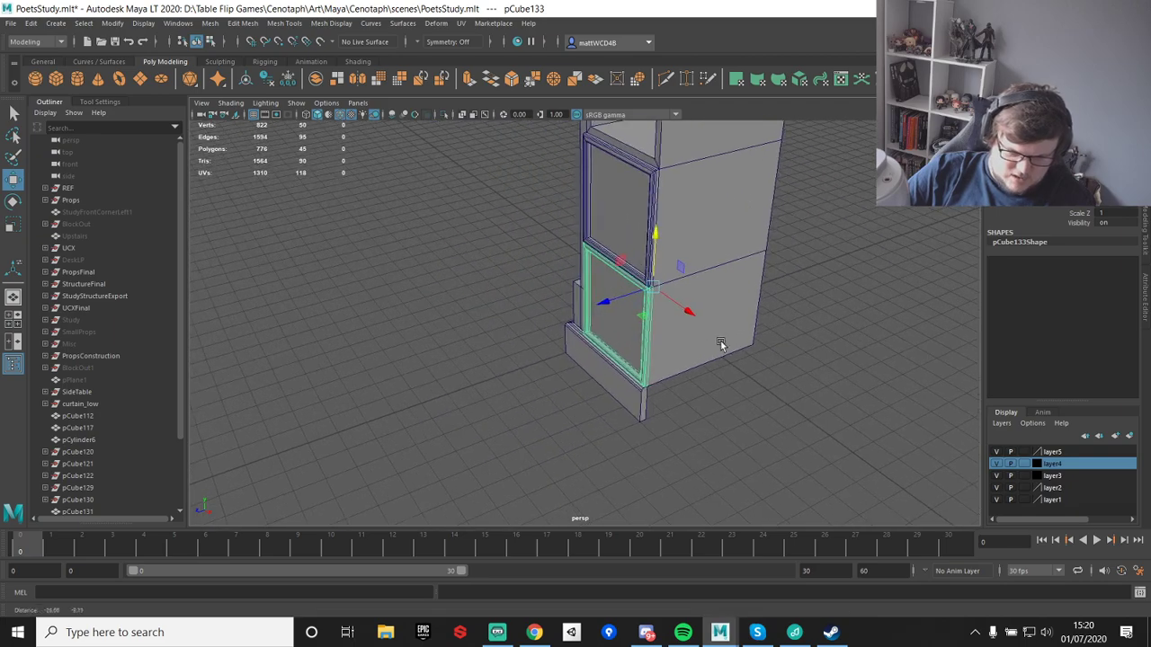
pyautogui.scroll(4, 723, 339)
pyautogui.keyDown('alt'); pyautogui.moveTo(724, 339); pyautogui.dragTo(544, 387); pyautogui.keyUp('alt')
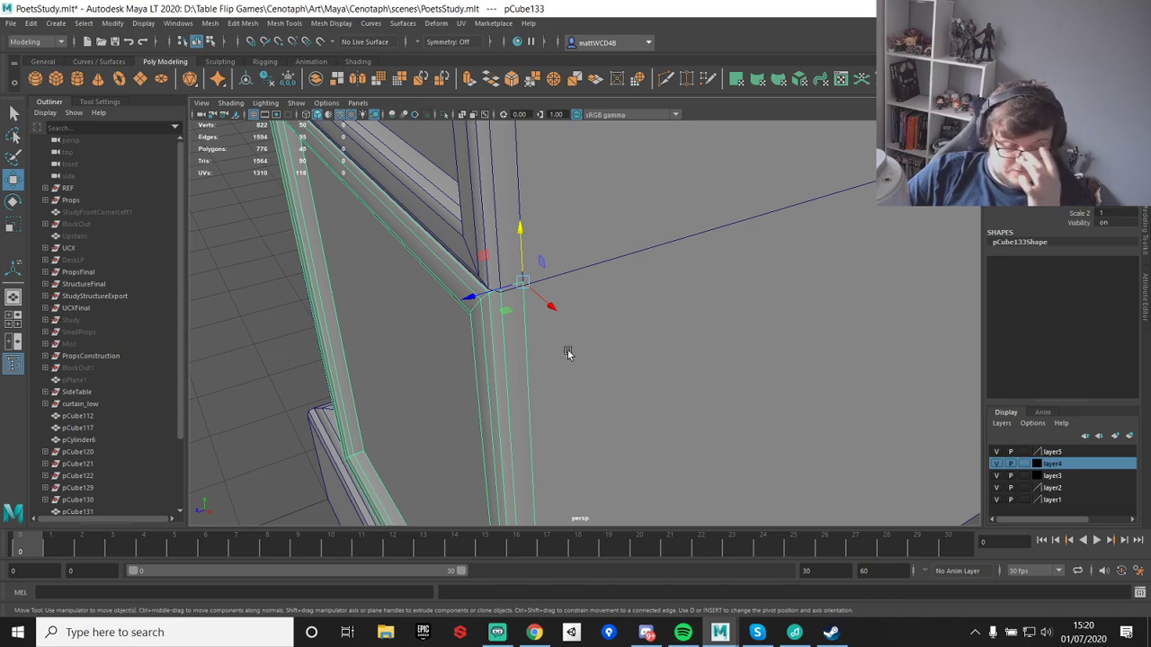
pyautogui.scroll(5, 566, 236)
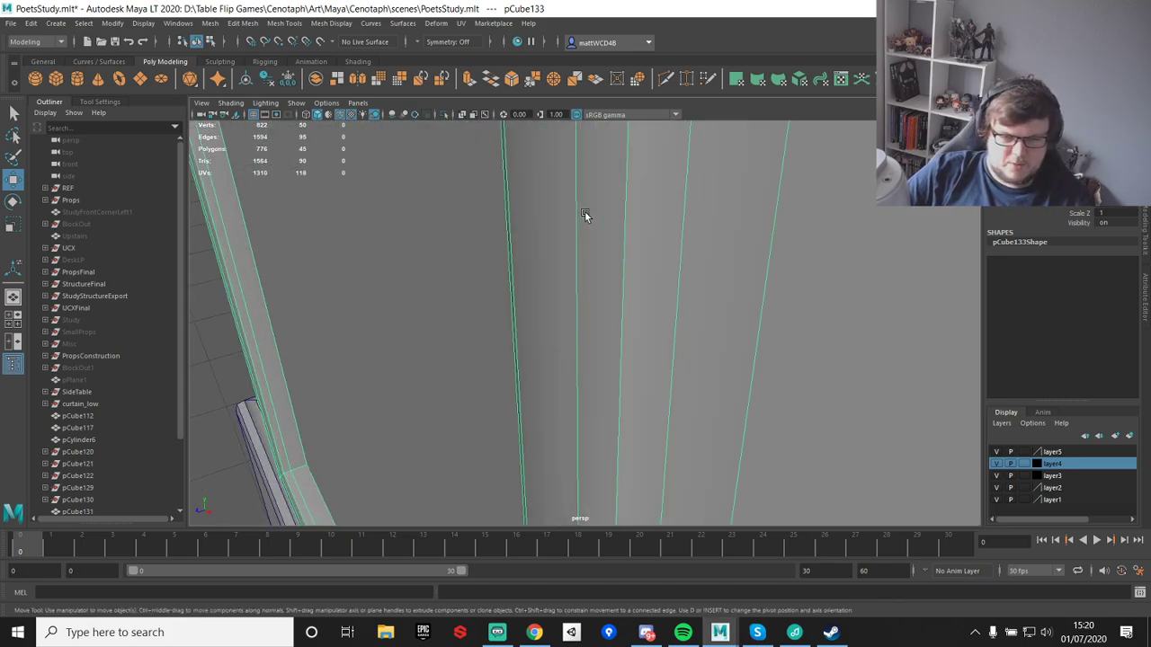
pyautogui.keyDown('alt'); pyautogui.moveTo(585, 216); pyautogui.dragTo(608, 254); pyautogui.keyUp('alt')
pyautogui.scroll(-4, 600, 268)
pyautogui.moveTo(640, 128); pyautogui.dragTo(632, 163)
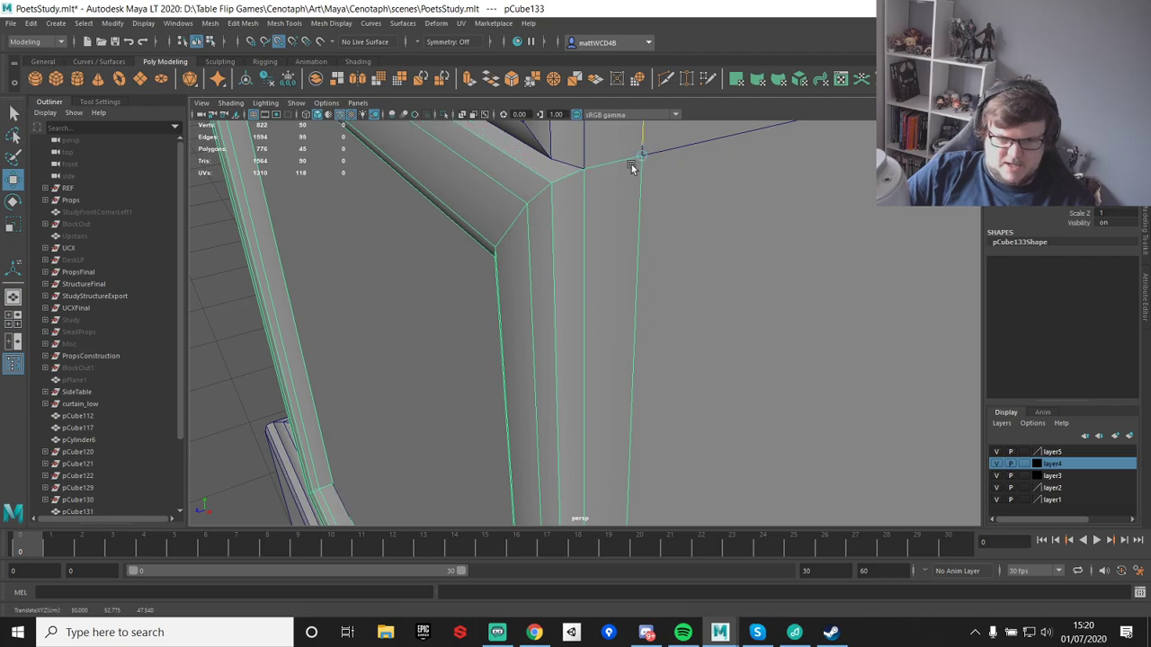
pyautogui.scroll(-8, 576, 252)
pyautogui.click(804, 217)
# - Examine from below how the lower drawer's bottom edge meets the base moulding and the bookcase shell
pyautogui.keyDown('alt'); pyautogui.moveTo(680, 238); pyautogui.dragTo(694, 318, button='middle'); pyautogui.keyUp('alt')
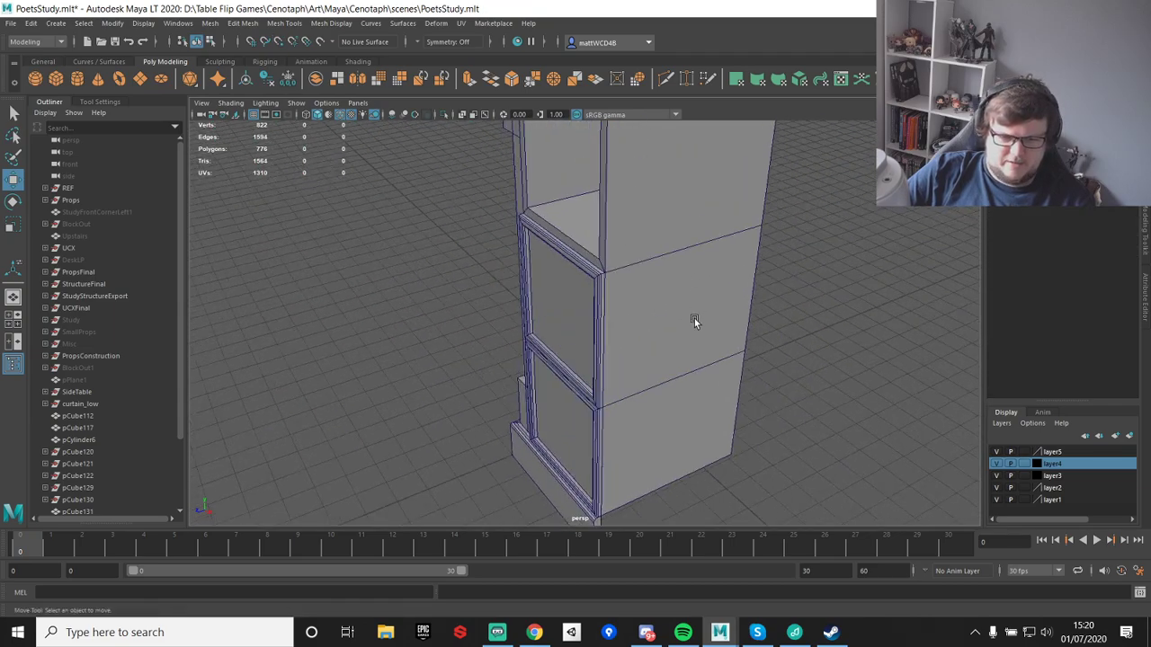
pyautogui.click(584, 448)
pyautogui.keyDown('alt'); pyautogui.moveTo(583, 447); pyautogui.dragTo(604, 299, button='middle'); pyautogui.keyUp('alt')
pyautogui.scroll(10, 613, 324)
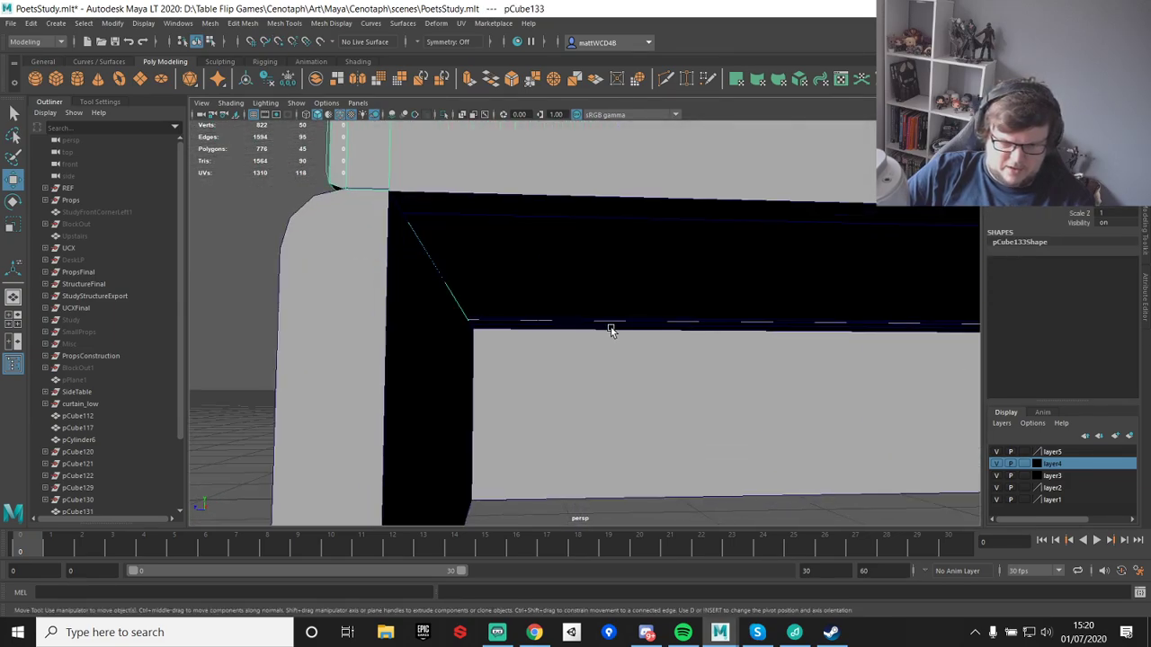
pyautogui.keyDown('alt'); pyautogui.moveTo(519, 223); pyautogui.dragTo(521, 255); pyautogui.keyUp('alt')
pyautogui.keyDown('alt'); pyautogui.moveTo(522, 254); pyautogui.dragTo(560, 312, button='middle'); pyautogui.keyUp('alt')
pyautogui.keyDown('alt'); pyautogui.moveTo(559, 312); pyautogui.dragTo(550, 336); pyautogui.keyUp('alt')
pyautogui.scroll(-2, 469, 288)
pyautogui.press('F9')
pyautogui.keyDown('alt'); pyautogui.moveTo(491, 365); pyautogui.dragTo(482, 352); pyautogui.keyUp('alt')
pyautogui.press('q')
pyautogui.moveTo(475, 208); pyautogui.dragTo(478, 252, button='right')
pyautogui.click(494, 296)
pyautogui.scroll(-4, 630, 246)
# - Delete the surplus edges along the underside of the bookcase shell
pyautogui.moveTo(717, 249)
pyautogui.mouseDown(button='right')
pyautogui.moveTo(780, 233)
pyautogui.moveTo(710, 235)
pyautogui.mouseUp(button='right')
pyautogui.scroll(-3, 593, 261)
pyautogui.moveTo(527, 269); pyautogui.dragTo(979, 433)
pyautogui.keyDown('alt'); pyautogui.moveTo(899, 339); pyautogui.dragTo(783, 351); pyautogui.keyUp('alt')
pyautogui.scroll(2, 631, 337)
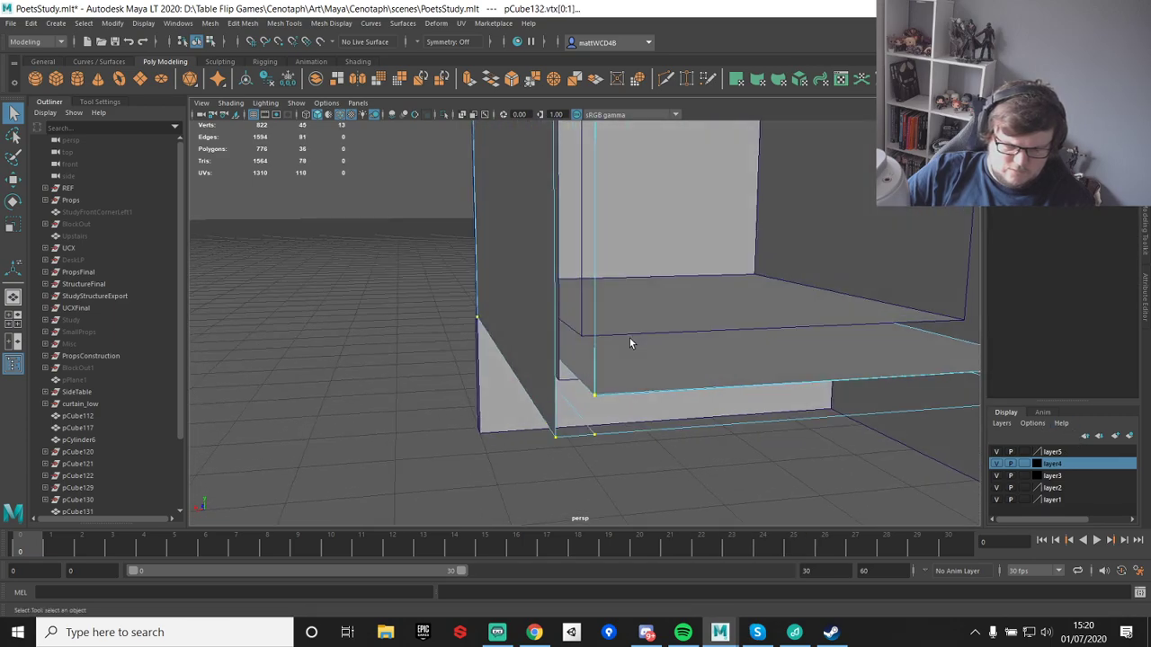
pyautogui.keyDown('alt'); pyautogui.moveTo(612, 388); pyautogui.dragTo(603, 378); pyautogui.keyUp('alt')
pyautogui.moveTo(578, 305); pyautogui.dragTo(579, 273, button='right')
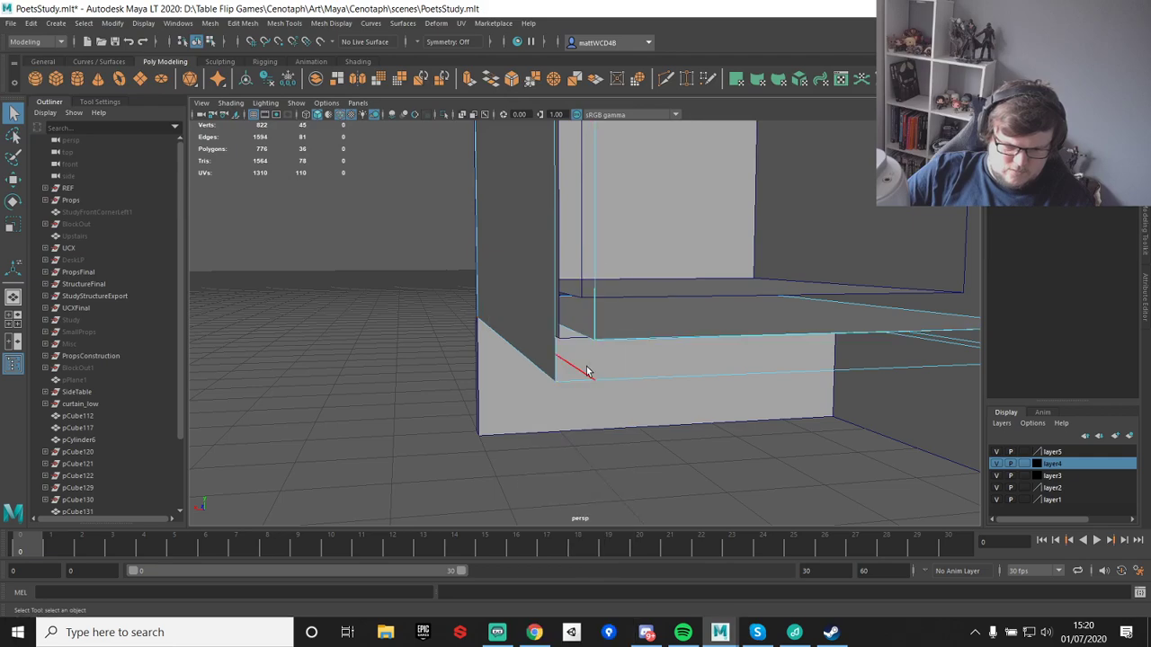
pyautogui.keyDown('ctrl'); pyautogui.keyDown('shift'); pyautogui.click(929, 343); pyautogui.keyUp('shift'); pyautogui.keyUp('ctrl')
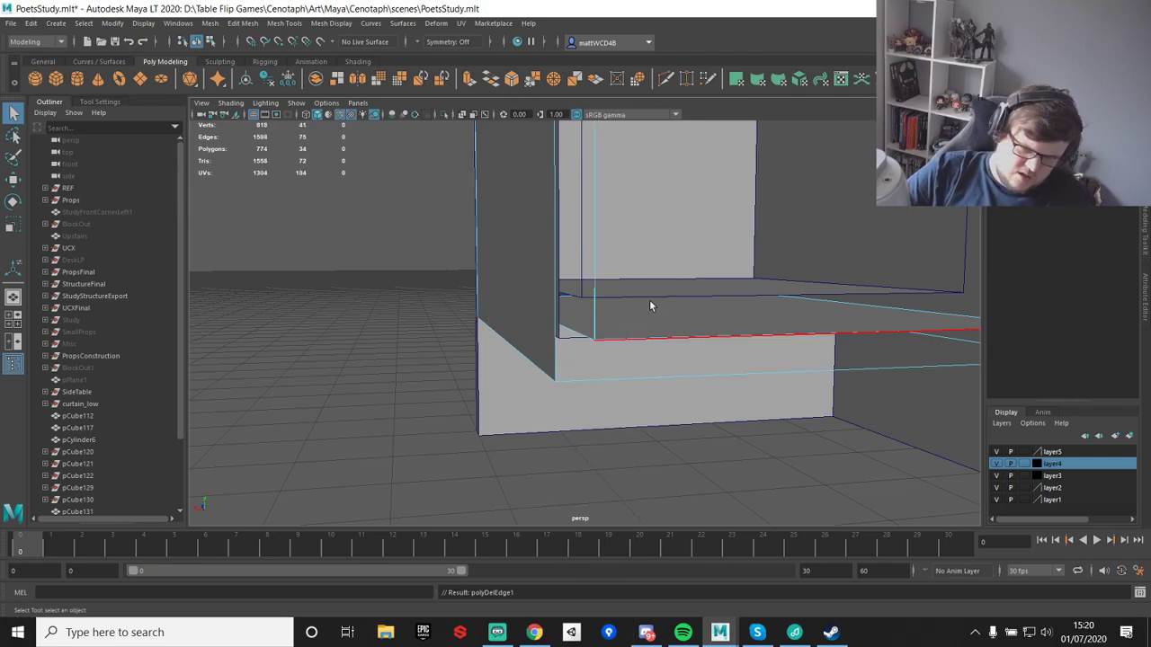
# - Delete the bottom face of the bookcase shell
pyautogui.keyDown('alt'); pyautogui.moveTo(682, 314); pyautogui.dragTo(594, 279); pyautogui.keyUp('alt')
pyautogui.moveTo(565, 286); pyautogui.dragTo(568, 222, button='right')
pyautogui.moveTo(646, 304); pyautogui.dragTo(647, 347, button='right')
pyautogui.click(646, 349)
pyautogui.press('Delete')
# - Select the three open border edges at the bottom of the shell and scale them flat vertically
pyautogui.moveTo(583, 306); pyautogui.dragTo(581, 267, button='right')
pyautogui.click(557, 346)
pyautogui.keyDown('alt'); pyautogui.moveTo(557, 346); pyautogui.dragTo(587, 339); pyautogui.keyUp('alt')
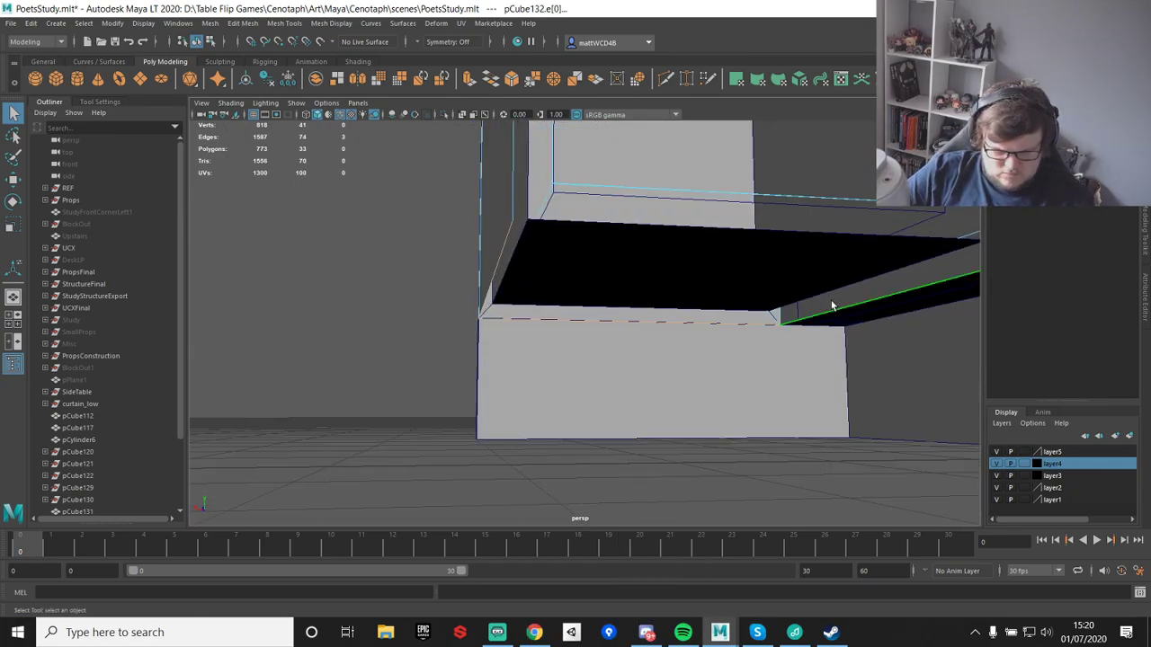
pyautogui.press('e')
pyautogui.press('r')
pyautogui.moveTo(694, 241); pyautogui.dragTo(701, 449)
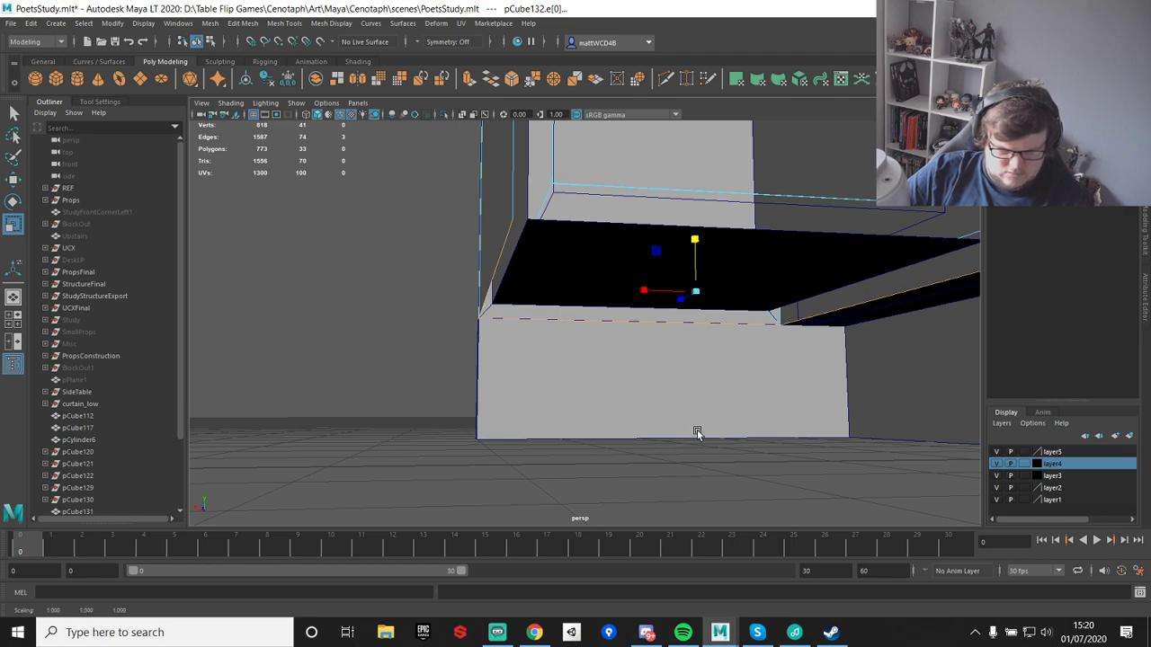
# - Snap the shell's bottom border edges vertically to the lower drawer's bottom corner, level with the base moulding's top
pyautogui.press('w')
pyautogui.press('v')
pyautogui.moveTo(694, 234); pyautogui.dragTo(692, 243)
pyautogui.moveTo(509, 326); pyautogui.dragTo(699, 332)
pyautogui.keyDown('alt'); pyautogui.moveTo(698, 332); pyautogui.dragTo(667, 349, button='middle'); pyautogui.keyUp('alt')
pyautogui.press('v')
pyautogui.moveTo(866, 259); pyautogui.dragTo(521, 351)
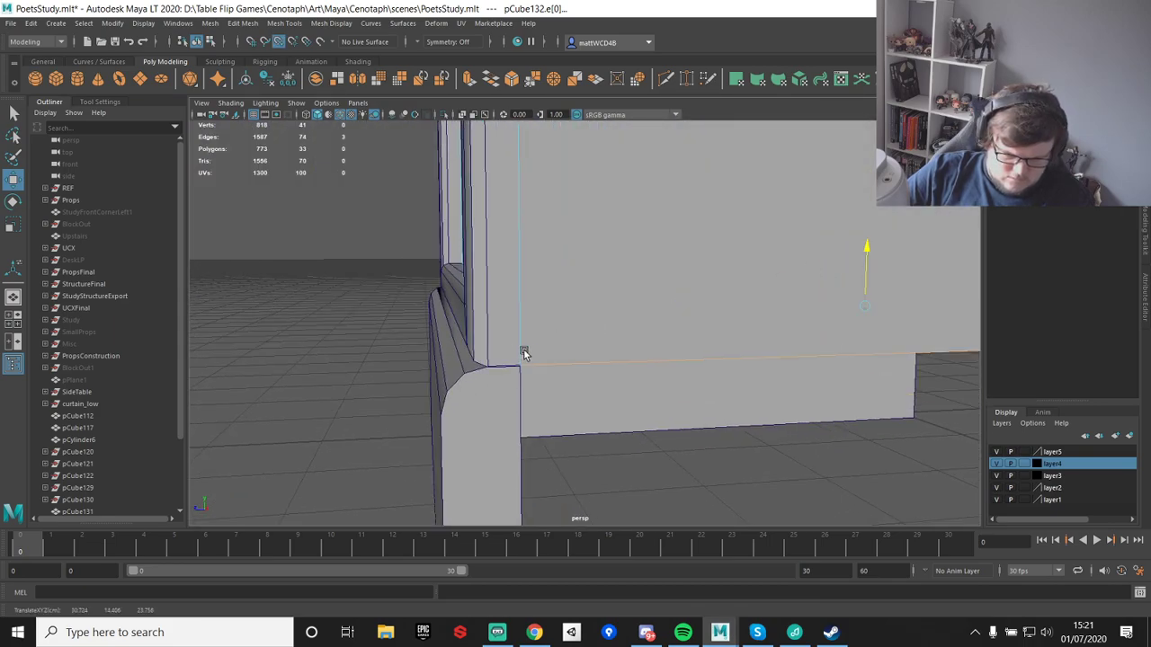
# - Select the top face of the front base moulding and snap it to the height of the shell's bottom edge
pyautogui.click(514, 388)
pyautogui.moveTo(509, 393); pyautogui.dragTo(514, 338, button='right')
pyautogui.click(505, 363)
pyautogui.press('v')
pyautogui.moveTo(460, 236); pyautogui.dragTo(516, 372)
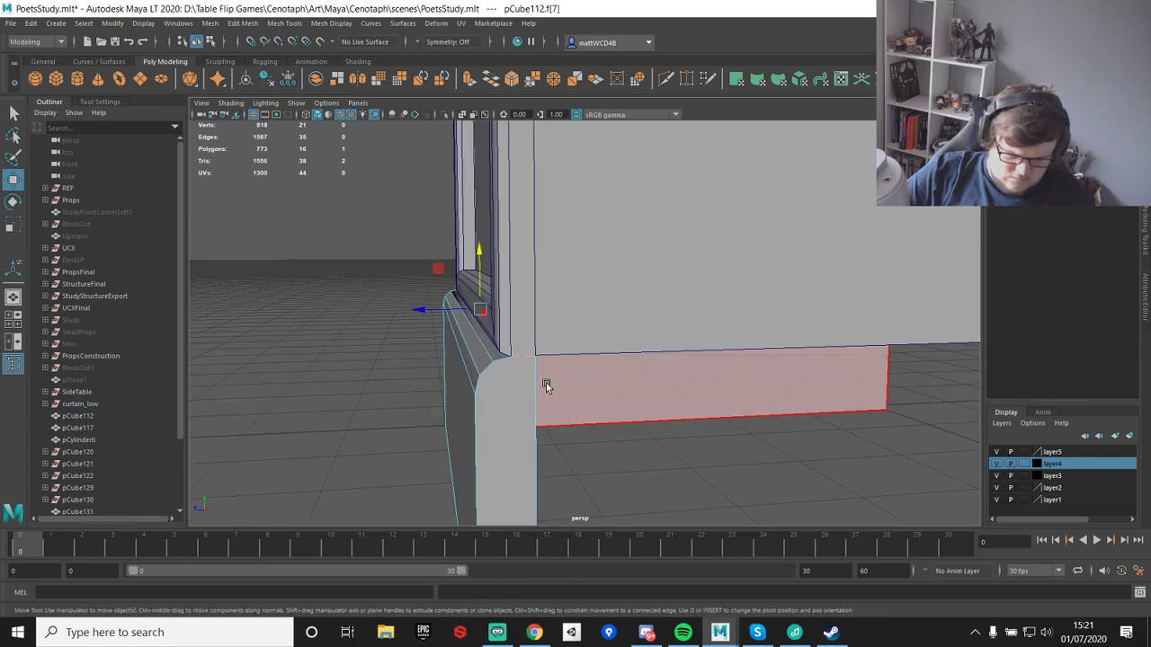
# - Clear the component selection, return to object mode and select the front base moulding
pyautogui.press('q')
pyautogui.keyDown('alt'); pyautogui.moveTo(404, 306); pyautogui.dragTo(542, 339); pyautogui.keyUp('alt')
pyautogui.moveTo(418, 305); pyautogui.dragTo(531, 264, button='right')
pyautogui.click(725, 408)
pyautogui.scroll(-3, 449, 335)
pyautogui.keyDown('alt'); pyautogui.moveTo(441, 333); pyautogui.dragTo(690, 315); pyautogui.keyUp('alt')
pyautogui.scroll(4, 688, 315)
pyautogui.keyDown('alt'); pyautogui.moveTo(660, 385); pyautogui.dragTo(615, 317, button='middle'); pyautogui.keyUp('alt')
pyautogui.scroll(4, 615, 317)
pyautogui.keyDown('alt'); pyautogui.moveTo(615, 317); pyautogui.dragTo(617, 182); pyautogui.keyUp('alt')
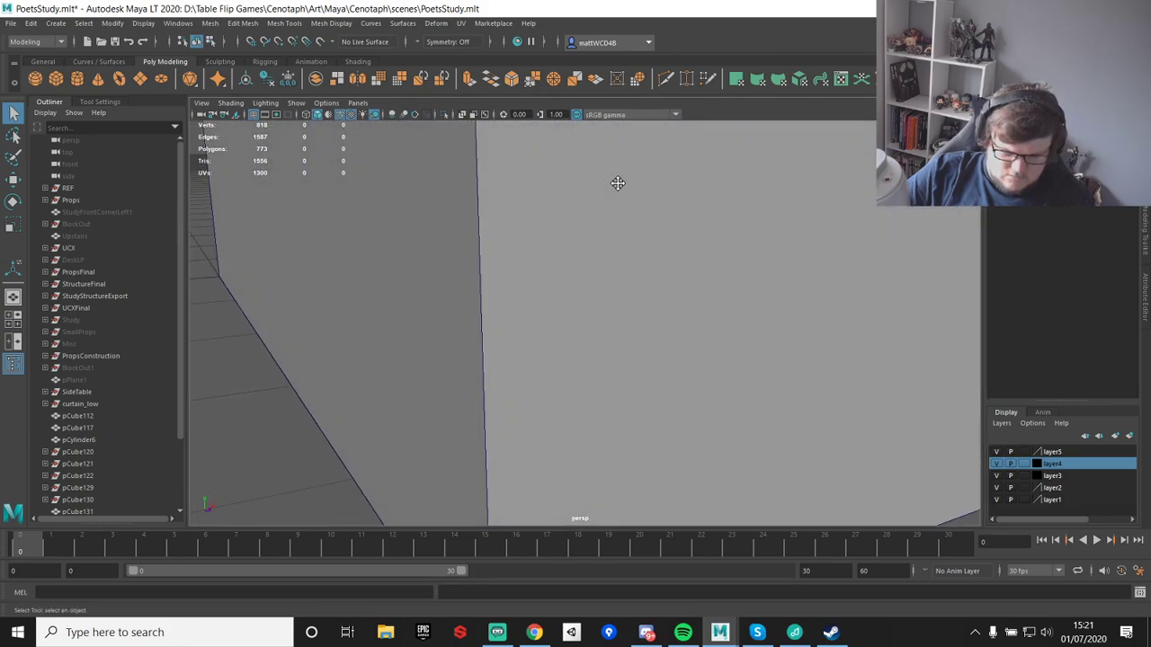
pyautogui.keyDown('alt'); pyautogui.moveTo(617, 182); pyautogui.dragTo(654, 328, button='middle'); pyautogui.keyUp('alt')
pyautogui.keyDown('alt'); pyautogui.moveTo(654, 328); pyautogui.dragTo(632, 285); pyautogui.keyUp('alt')
pyautogui.keyDown('alt'); pyautogui.moveTo(632, 284); pyautogui.dragTo(644, 322, button='middle'); pyautogui.keyUp('alt')
pyautogui.click(527, 304)
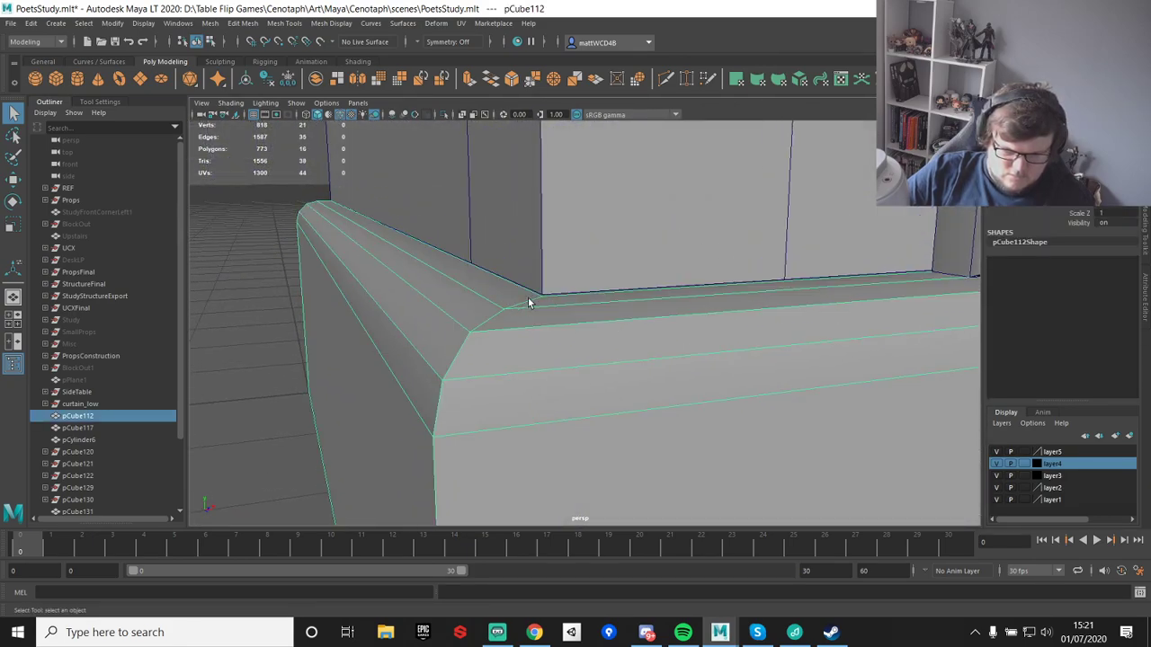
# - Snap the base moulding's inner top corner vertex to the bottom corner of the side panel
pyautogui.keyDown('alt'); pyautogui.moveTo(530, 296); pyautogui.dragTo(558, 389); pyautogui.keyUp('alt')
pyautogui.keyDown('alt'); pyautogui.moveTo(589, 531); pyautogui.dragTo(581, 459, button='middle'); pyautogui.keyUp('alt')
pyautogui.moveTo(584, 460); pyautogui.dragTo(527, 308, button='right')
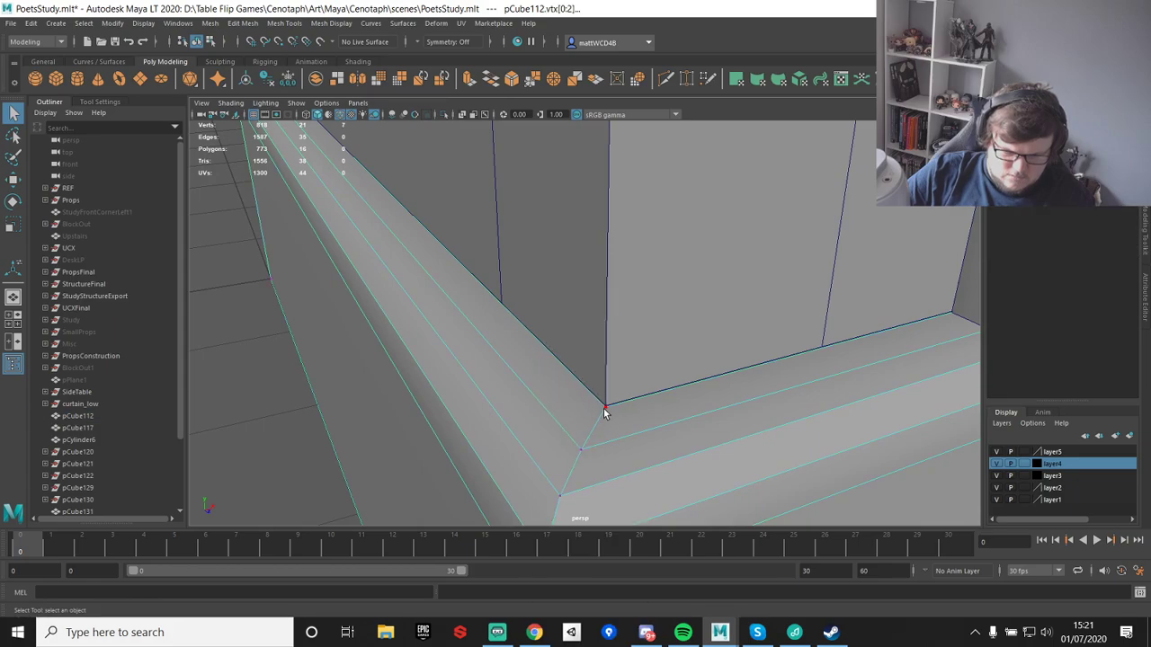
pyautogui.click(604, 410)
pyautogui.press('w')
pyautogui.press('v')
pyautogui.moveTo(612, 412); pyautogui.dragTo(605, 403)
pyautogui.keyDown('alt'); pyautogui.moveTo(606, 403); pyautogui.dragTo(455, 286, button='right'); pyautogui.keyUp('alt')
pyautogui.keyDown('alt'); pyautogui.moveTo(456, 286); pyautogui.dragTo(433, 240); pyautogui.keyUp('alt')
pyautogui.scroll(-5, 603, 351)
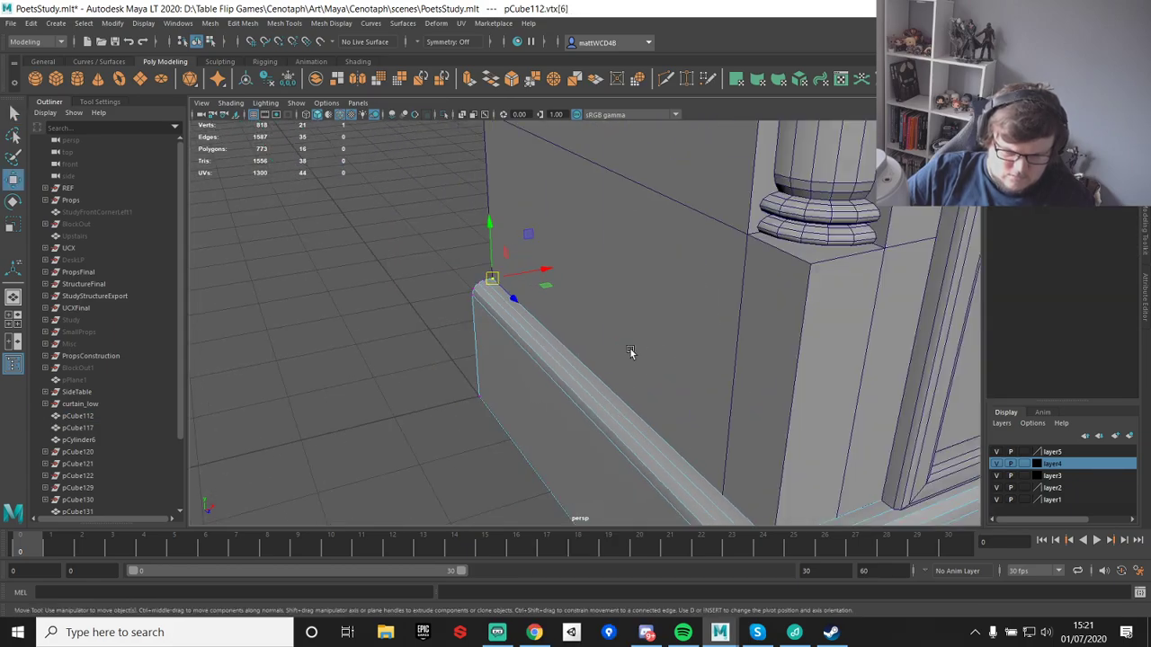
# - Select the side panel's bottom faces and snap them vertically to the level of the base moulding's top
pyautogui.keyDown('alt'); pyautogui.moveTo(687, 314); pyautogui.dragTo(511, 261, button='middle'); pyautogui.keyUp('alt')
pyautogui.keyDown('alt'); pyautogui.moveTo(802, 346); pyautogui.dragTo(465, 280); pyautogui.keyUp('alt')
pyautogui.keyDown('alt'); pyautogui.moveTo(791, 292); pyautogui.dragTo(650, 279, button='middle'); pyautogui.keyUp('alt')
pyautogui.keyDown('alt'); pyautogui.moveTo(650, 280); pyautogui.dragTo(641, 202); pyautogui.keyUp('alt')
pyautogui.press('q')
pyautogui.moveTo(588, 170); pyautogui.dragTo(590, 212, button='right')
pyautogui.click(599, 178)
pyautogui.click(575, 232)
pyautogui.keyDown('shift'); pyautogui.click(605, 239); pyautogui.keyUp('shift')
pyautogui.moveTo(591, 289)
pyautogui.keyDown('alt'); pyautogui.mouseDown()
pyautogui.moveTo(596, 252)
pyautogui.moveTo(580, 225)
pyautogui.moveTo(560, 387)
pyautogui.moveTo(566, 337)
pyautogui.moveTo(612, 311)
pyautogui.moveTo(604, 297)
pyautogui.mouseUp(); pyautogui.keyUp('alt')
pyautogui.press('w')
pyautogui.press('r')
pyautogui.press('w')
pyautogui.scroll(6, 565, 310)
pyautogui.moveTo(762, 178); pyautogui.dragTo(466, 261)
pyautogui.scroll(-5, 737, 264)
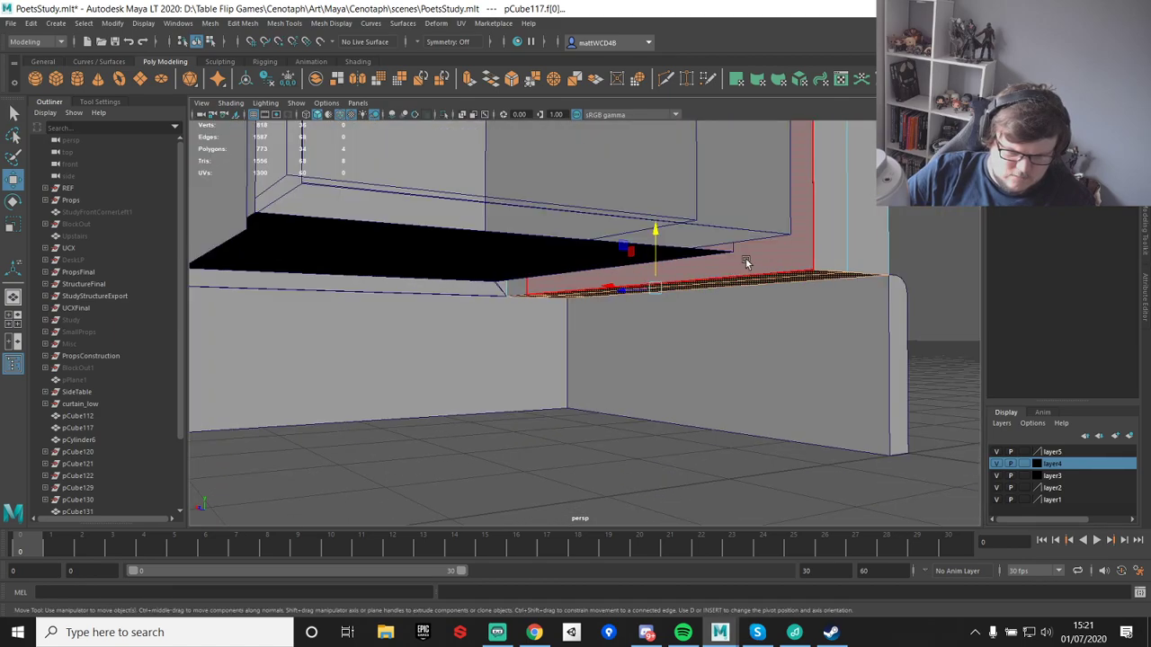
pyautogui.keyDown('alt'); pyautogui.moveTo(737, 264); pyautogui.dragTo(482, 270); pyautogui.keyUp('alt')
pyautogui.moveTo(483, 269); pyautogui.dragTo(554, 218, button='right')
pyautogui.press('Delete')
pyautogui.keyDown('alt'); pyautogui.moveTo(553, 219); pyautogui.dragTo(752, 298); pyautogui.keyUp('alt')
pyautogui.hotkey('ctrl', 'z')
# - Duplicate a drawer and snap the copy vertically into the shell's empty top opening
pyautogui.keyDown('alt'); pyautogui.moveTo(684, 231); pyautogui.dragTo(653, 238); pyautogui.keyUp('alt')
pyautogui.keyDown('alt'); pyautogui.moveTo(653, 237); pyautogui.dragTo(635, 328, button='middle'); pyautogui.keyUp('alt')
pyautogui.keyDown('alt'); pyautogui.moveTo(636, 328); pyautogui.dragTo(665, 351); pyautogui.keyUp('alt')
pyautogui.keyDown('alt'); pyautogui.moveTo(683, 264); pyautogui.dragTo(694, 287, button='middle'); pyautogui.keyUp('alt')
pyautogui.keyDown('alt'); pyautogui.moveTo(694, 287); pyautogui.dragTo(540, 414); pyautogui.keyUp('alt')
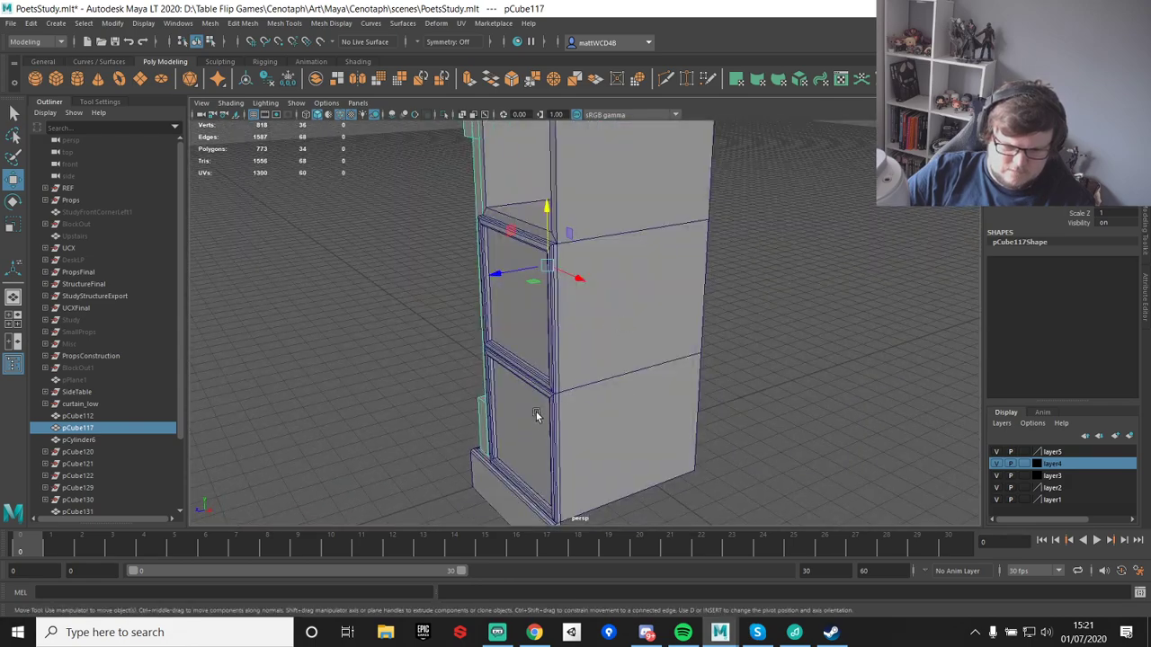
pyautogui.click(530, 423)
pyautogui.keyDown('alt'); pyautogui.moveTo(597, 256); pyautogui.dragTo(560, 444); pyautogui.keyUp('alt')
pyautogui.click(558, 362)
pyautogui.click(557, 237)
pyautogui.click(753, 295)
pyautogui.scroll(-3, 753, 296)
pyautogui.keyDown('alt'); pyautogui.moveTo(753, 296); pyautogui.dragTo(737, 175, button='middle'); pyautogui.keyUp('alt')
pyautogui.keyDown('alt'); pyautogui.moveTo(539, 333); pyautogui.dragTo(708, 274); pyautogui.keyUp('alt')
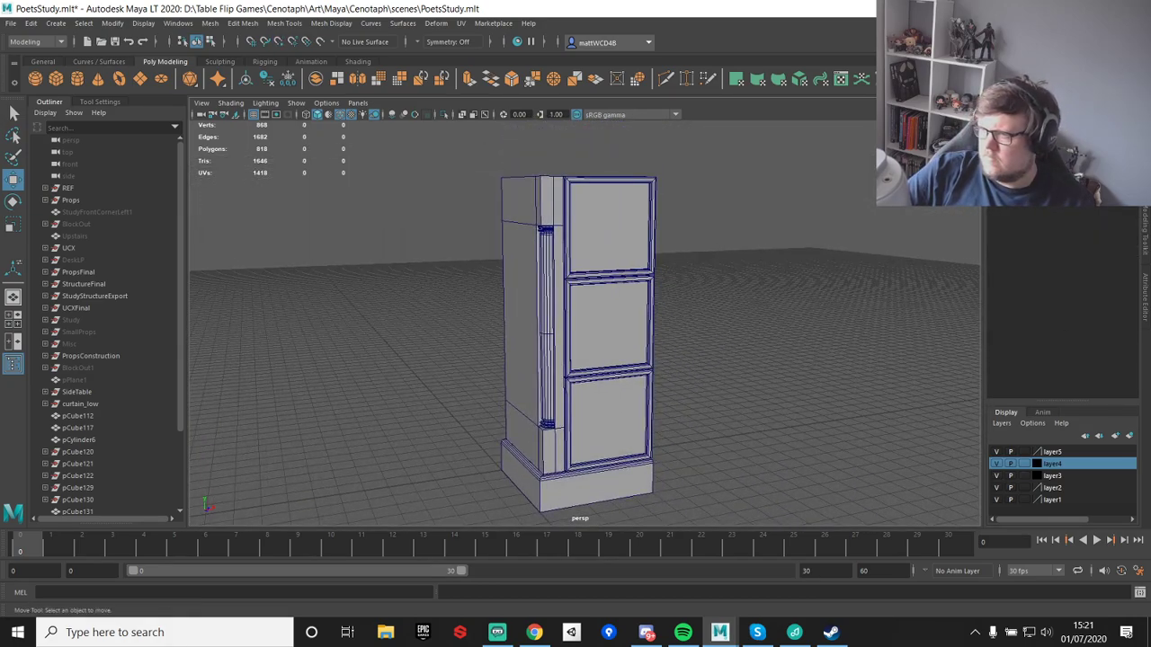
# - Switch to Chrome to examine the mahogany sideboard photo, and compare its side and drawer layout with the model in Maya
pyautogui.click(534, 632)
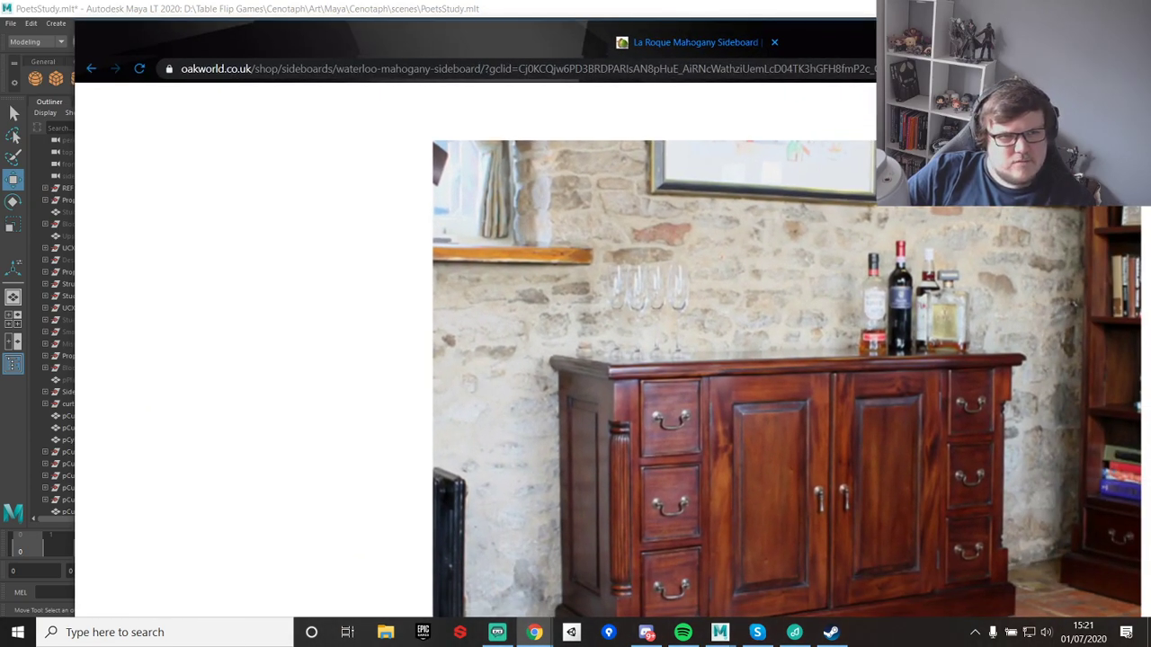
pyautogui.moveTo(692, 41); pyautogui.dragTo(622, 2)
pyautogui.moveTo(782, 18); pyautogui.dragTo(1150, 180)
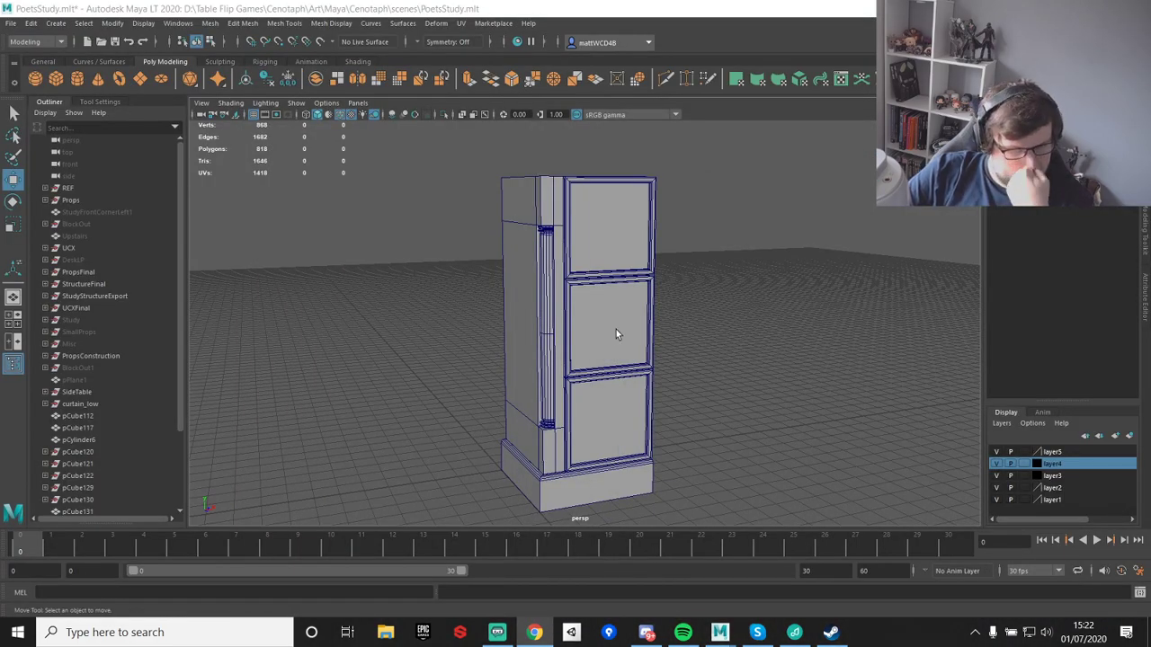
pyautogui.click(526, 199)
pyautogui.scroll(4, 781, 204)
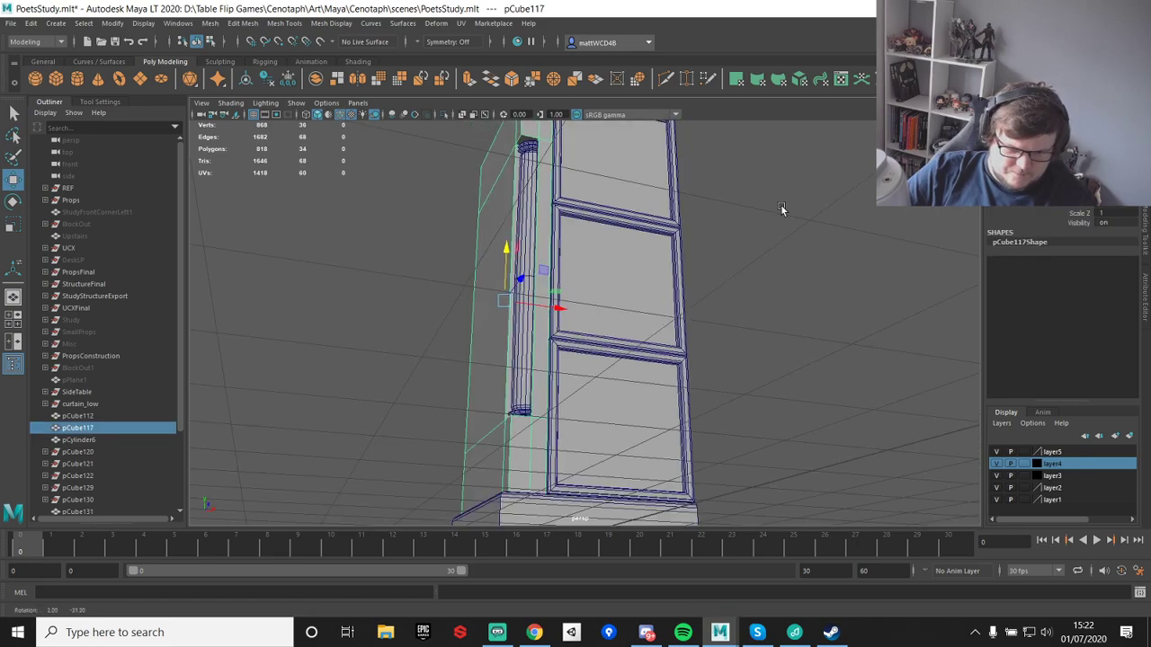
pyautogui.keyDown('alt'); pyautogui.moveTo(781, 205); pyautogui.dragTo(786, 202); pyautogui.keyUp('alt')
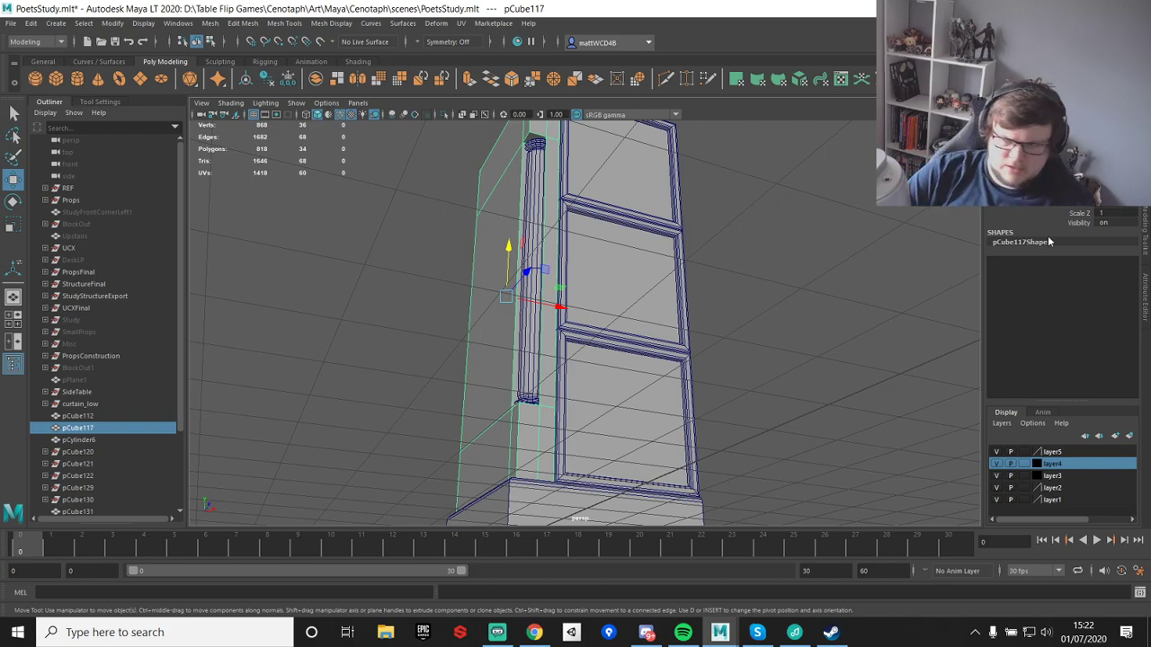
pyautogui.moveTo(1150, 7); pyautogui.dragTo(561, 5)
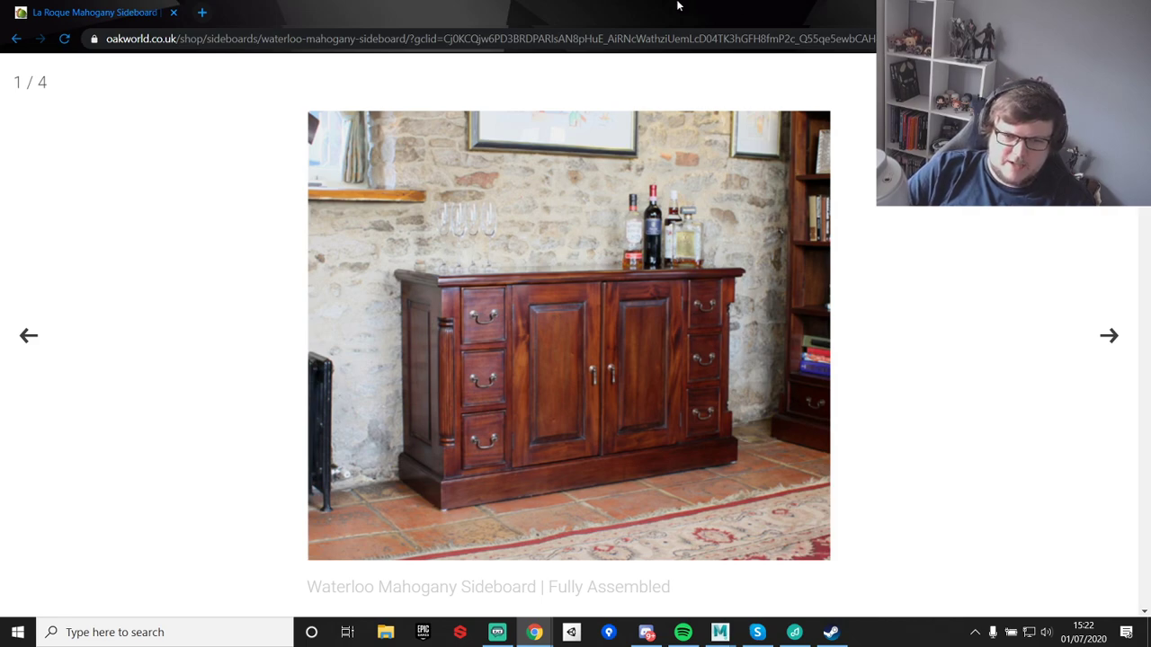
pyautogui.moveTo(678, 5); pyautogui.dragTo(1150, 180)
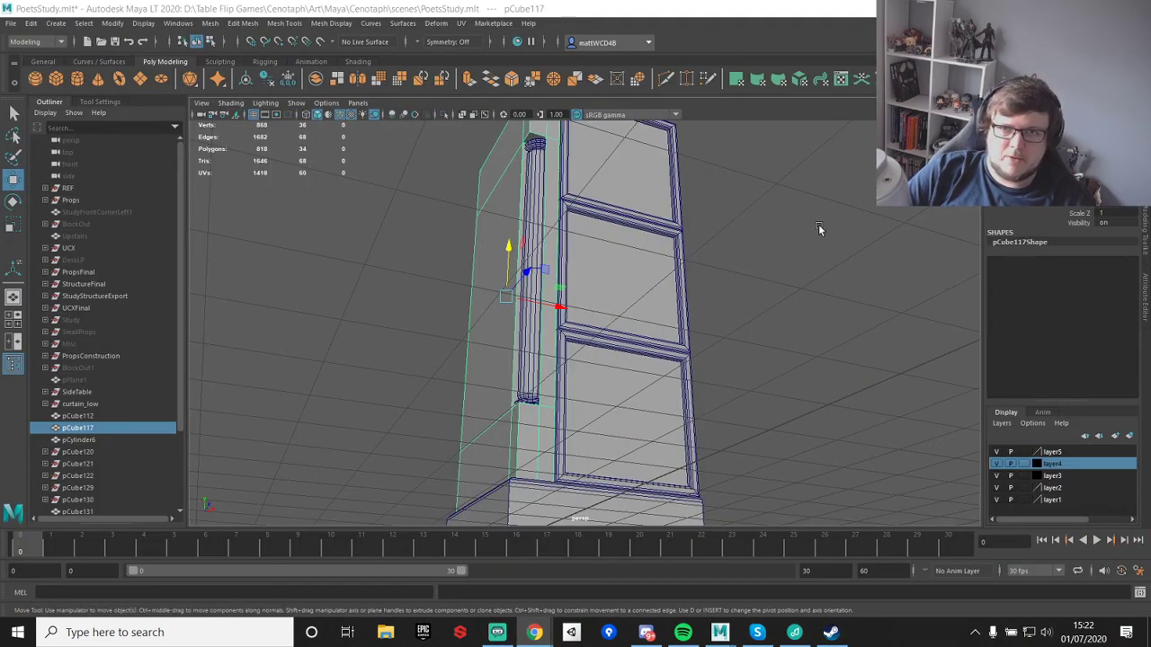
pyautogui.keyDown('alt'); pyautogui.moveTo(779, 199); pyautogui.dragTo(781, 273); pyautogui.keyUp('alt')
pyautogui.scroll(-3, 748, 256)
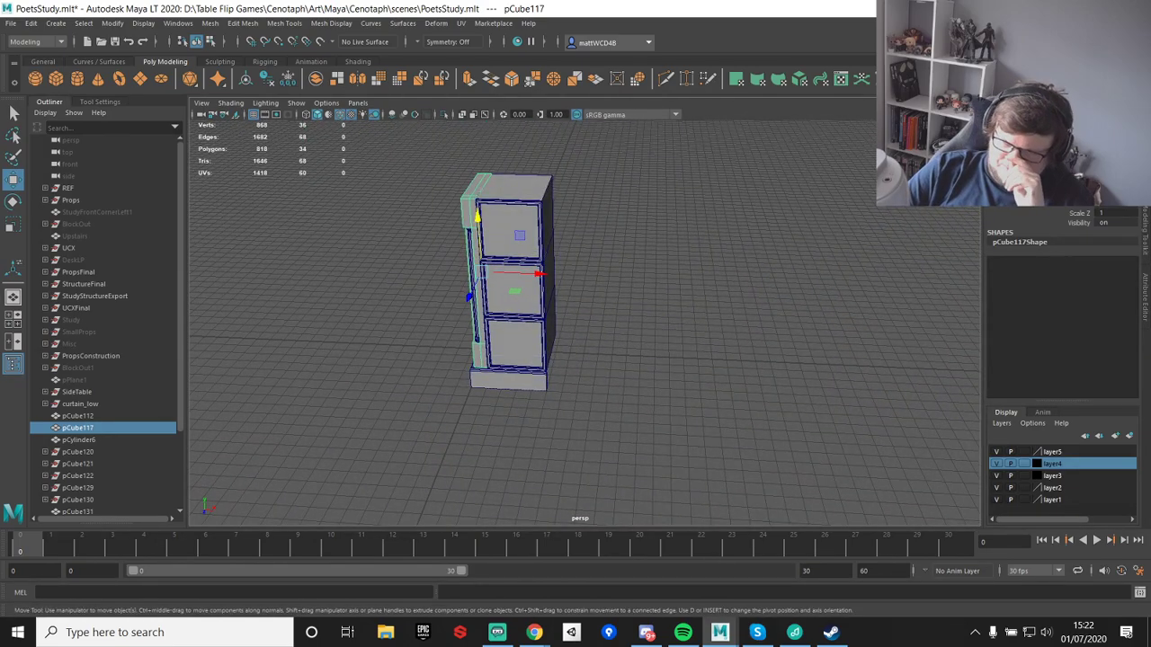
pyautogui.keyDown('alt'); pyautogui.moveTo(606, 318); pyautogui.dragTo(629, 260); pyautogui.keyUp('alt')
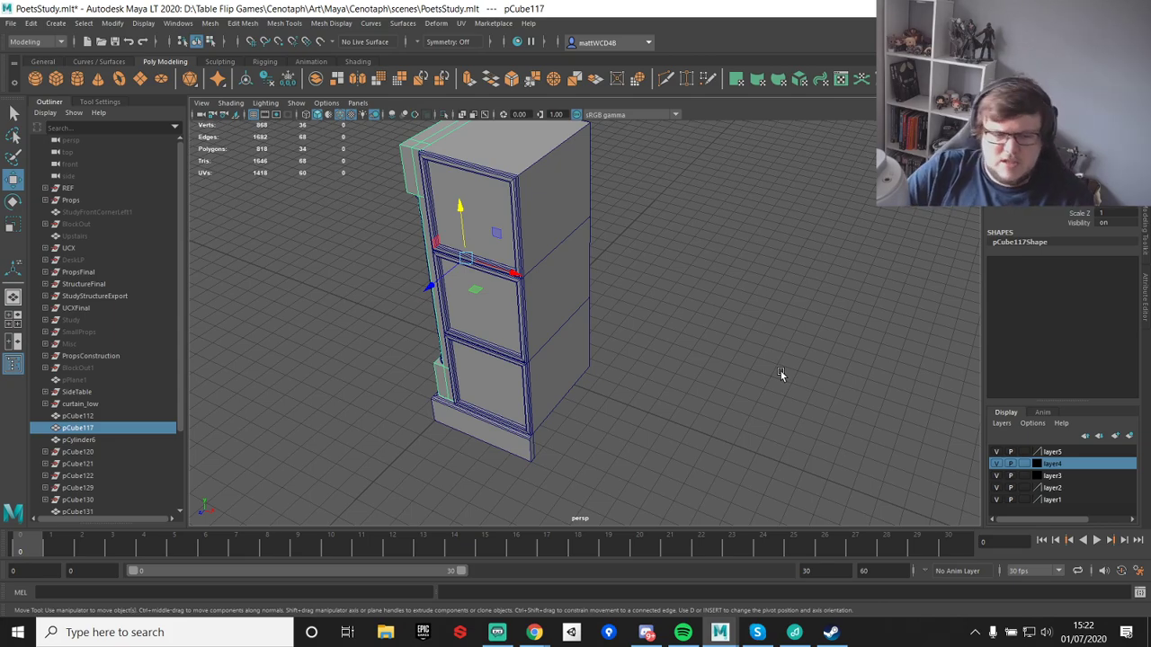
# - Delete the end face of the front base moulding on the side away from the column, and return to object mode
pyautogui.click(743, 282)
pyautogui.keyDown('alt'); pyautogui.moveTo(742, 281); pyautogui.dragTo(506, 332, button='right'); pyautogui.keyUp('alt')
pyautogui.keyDown('alt'); pyautogui.moveTo(506, 332); pyautogui.dragTo(591, 230, button='middle'); pyautogui.keyUp('alt')
pyautogui.keyDown('alt'); pyautogui.moveTo(591, 230); pyautogui.dragTo(760, 399, button='right'); pyautogui.keyUp('alt')
pyautogui.keyDown('alt'); pyautogui.moveTo(760, 399); pyautogui.dragTo(602, 401, button='middle'); pyautogui.keyUp('alt')
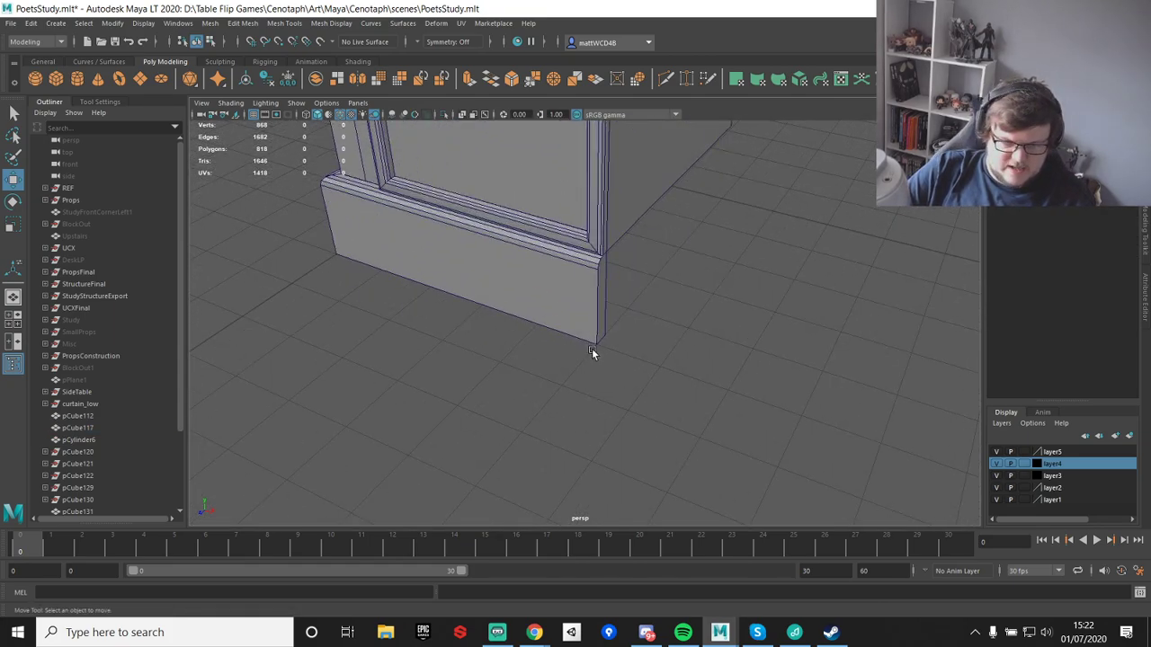
pyautogui.click(586, 281)
pyautogui.moveTo(572, 265); pyautogui.dragTo(571, 279, button='right')
pyautogui.click(601, 291)
pyautogui.press('Delete')
pyautogui.keyDown('alt'); pyautogui.moveTo(592, 317); pyautogui.dragTo(531, 367); pyautogui.keyUp('alt')
pyautogui.press('q')
pyautogui.rightClick(529, 361)
pyautogui.moveTo(529, 361); pyautogui.dragTo(558, 334, button='right')
pyautogui.click(553, 334)
# - Duplicate the side panel that holds the column and move the copy along X beyond the drawers' opposite side
pyautogui.scroll(-3, 630, 319)
pyautogui.keyDown('alt'); pyautogui.moveTo(710, 274); pyautogui.dragTo(661, 279); pyautogui.keyUp('alt')
pyautogui.keyDown('alt'); pyautogui.moveTo(701, 275); pyautogui.dragTo(628, 310, button='middle'); pyautogui.keyUp('alt')
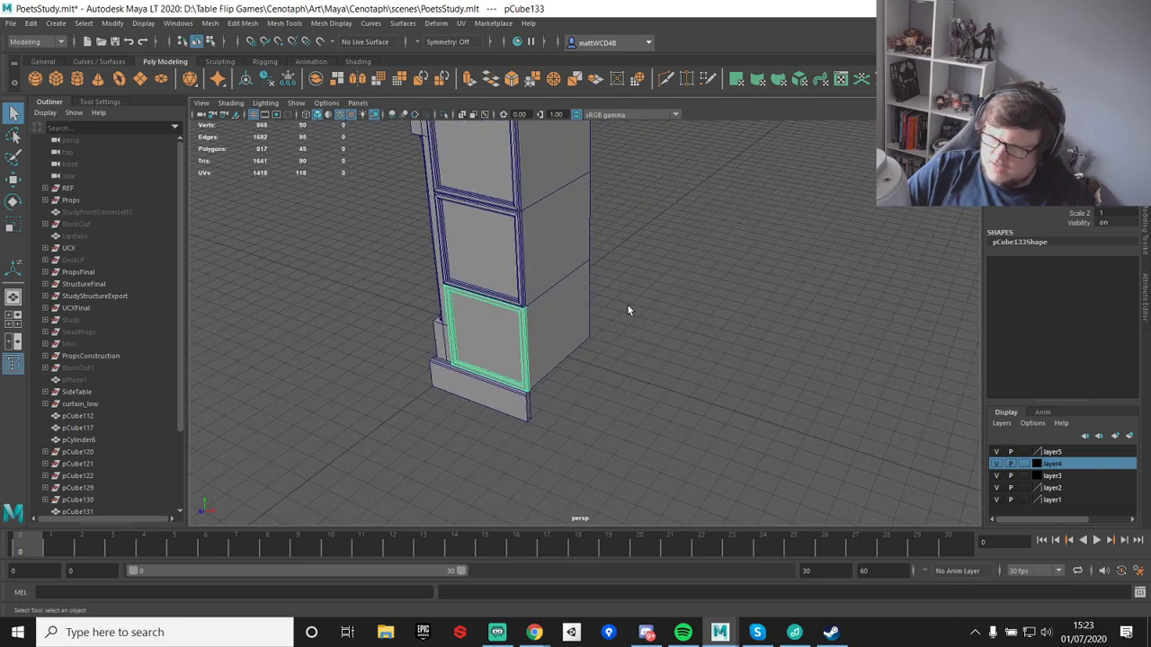
pyautogui.moveTo(581, 361)
pyautogui.keyDown('alt'); pyautogui.mouseDown()
pyautogui.moveTo(588, 333)
pyautogui.moveTo(602, 363)
pyautogui.mouseUp(); pyautogui.keyUp('alt')
pyautogui.click(522, 246)
pyautogui.keyDown('alt'); pyautogui.moveTo(654, 302); pyautogui.dragTo(627, 305, button='middle'); pyautogui.keyUp('alt')
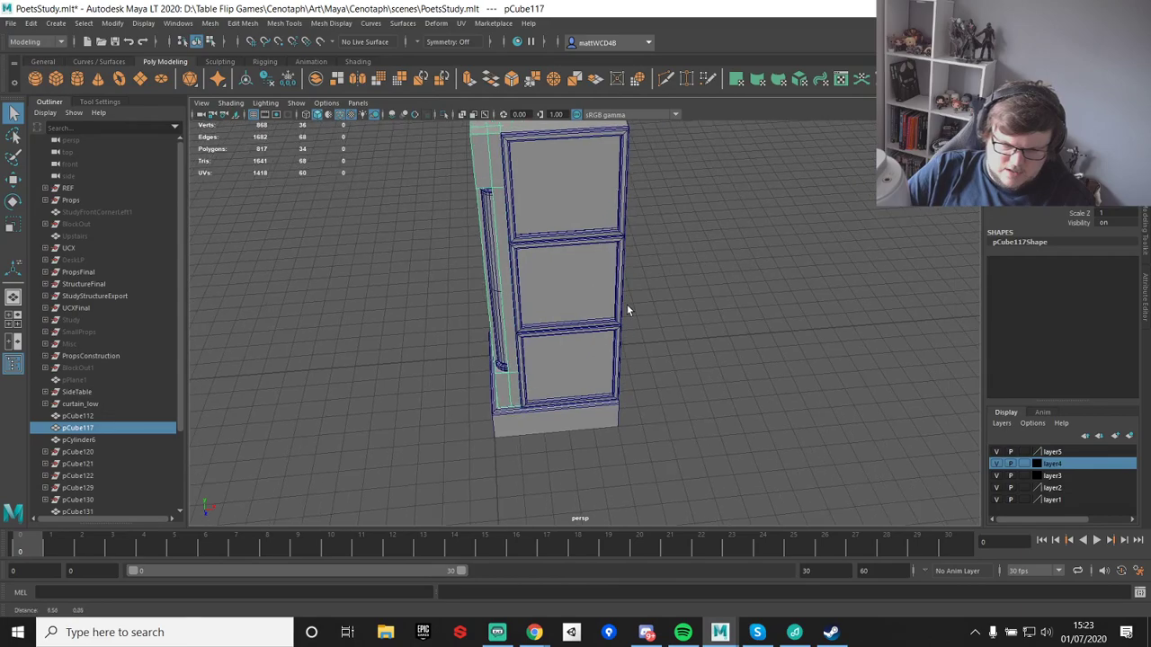
pyautogui.scroll(-3, 627, 304)
pyautogui.press('w')
pyautogui.hotkey('ctrl', 'd')
pyautogui.moveTo(578, 267); pyautogui.dragTo(750, 256)
pyautogui.keyDown('alt'); pyautogui.moveTo(824, 300); pyautogui.dragTo(693, 337); pyautogui.keyUp('alt')
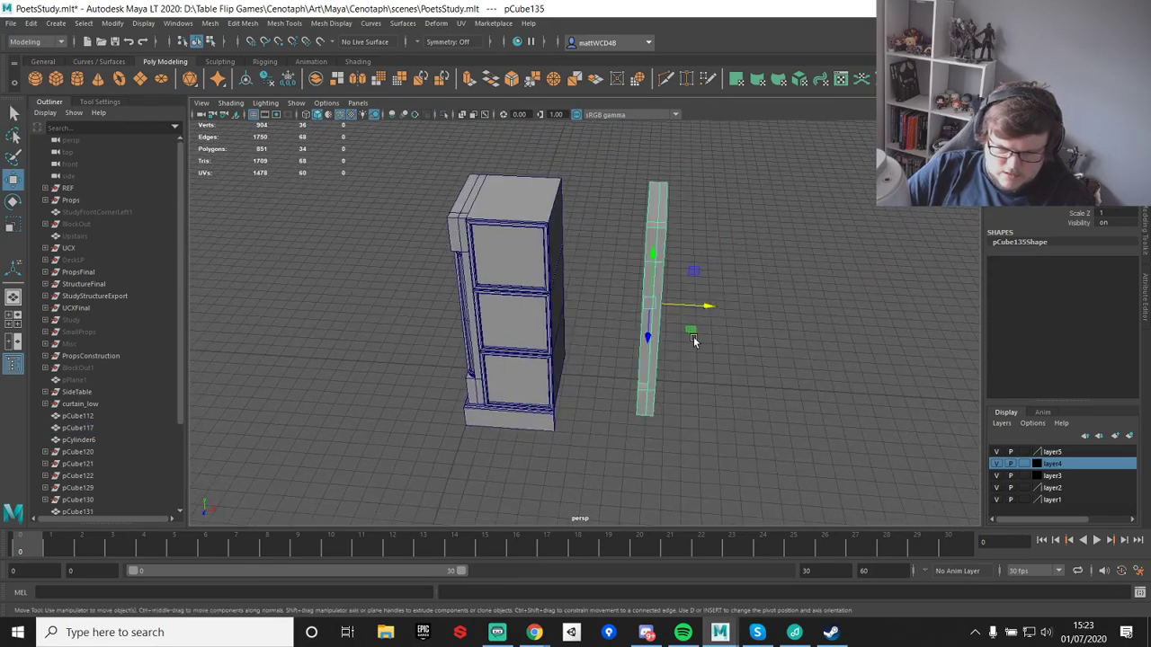
# - Delete the surplus faces on the column side of the panel copy, including the column recess
pyautogui.scroll(4, 693, 336)
pyautogui.press('q')
pyautogui.moveTo(706, 206); pyautogui.dragTo(694, 177, button='right')
pyautogui.click(695, 177)
pyautogui.scroll(-3, 707, 184)
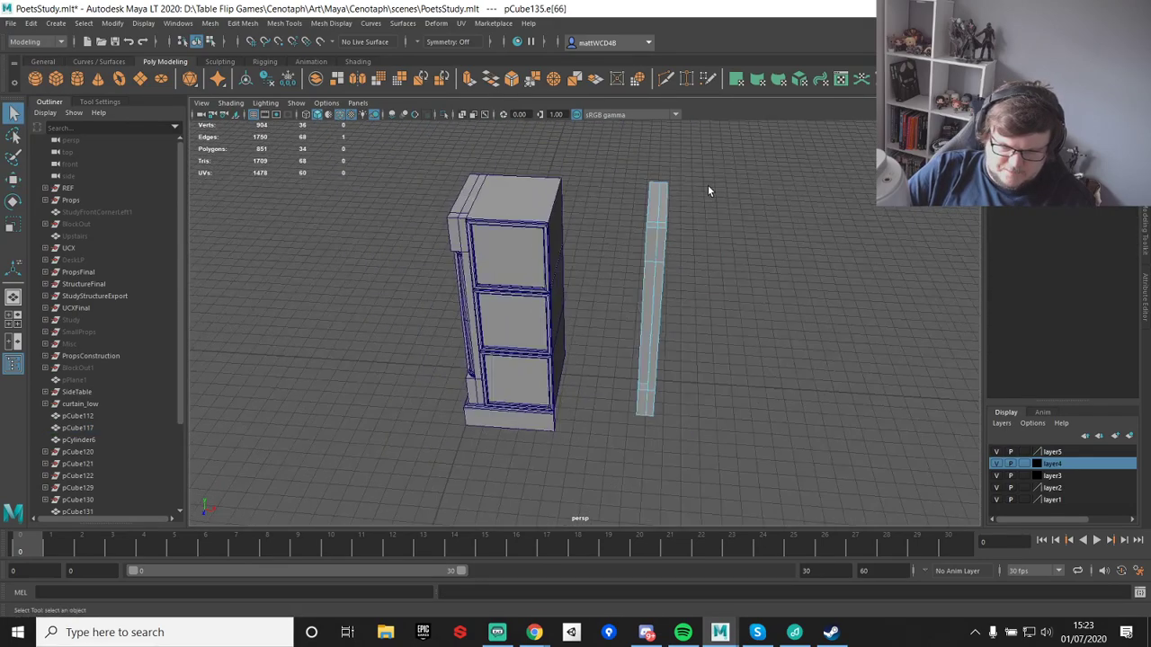
pyautogui.scroll(2, 708, 185)
pyautogui.keyDown('alt'); pyautogui.moveTo(707, 184); pyautogui.dragTo(754, 244); pyautogui.keyUp('alt')
pyautogui.press('f')
pyautogui.scroll(-5, 673, 303)
pyautogui.keyDown('alt'); pyautogui.moveTo(673, 303); pyautogui.dragTo(667, 346); pyautogui.keyUp('alt')
pyautogui.scroll(-4, 673, 344)
pyautogui.moveTo(589, 235); pyautogui.dragTo(590, 270, button='right')
pyautogui.moveTo(527, 188); pyautogui.dragTo(589, 558)
pyautogui.press('Delete')
pyautogui.keyDown('alt'); pyautogui.moveTo(639, 206); pyautogui.dragTo(756, 311); pyautogui.keyUp('alt')
pyautogui.click(654, 287)
pyautogui.press('Delete')
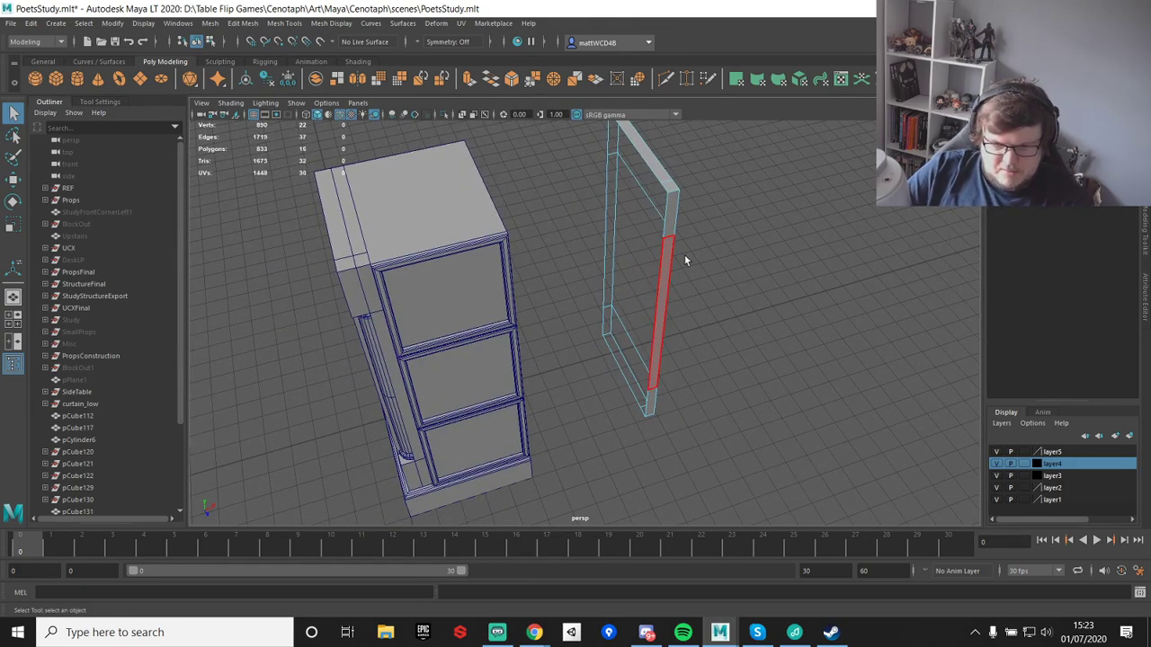
# - Snap the trimmed panel copy against the side of the drawer stack opposite the column
pyautogui.moveTo(682, 259); pyautogui.dragTo(687, 191, button='right')
pyautogui.press('w')
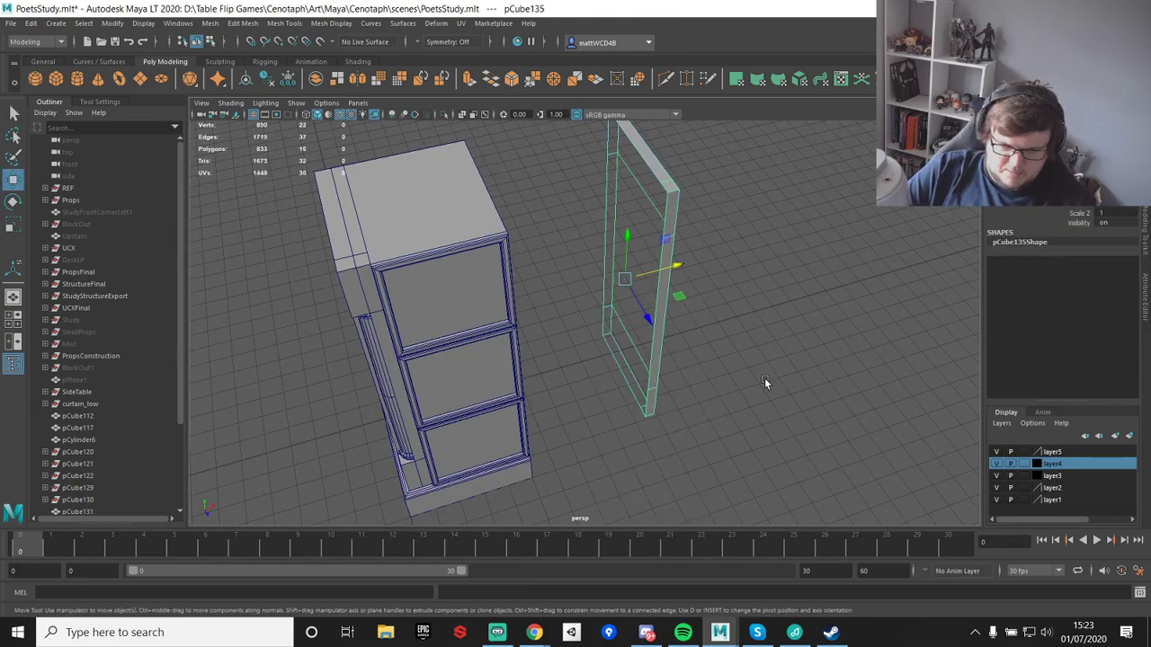
pyautogui.press('d')
pyautogui.press('v')
pyautogui.moveTo(625, 279); pyautogui.dragTo(534, 234)
pyautogui.click(734, 254)
# - Select the base moulding's open-end vertices and stretch them along X well past the drawer stack
pyautogui.keyDown('alt'); pyautogui.moveTo(735, 254); pyautogui.dragTo(662, 318); pyautogui.keyUp('alt')
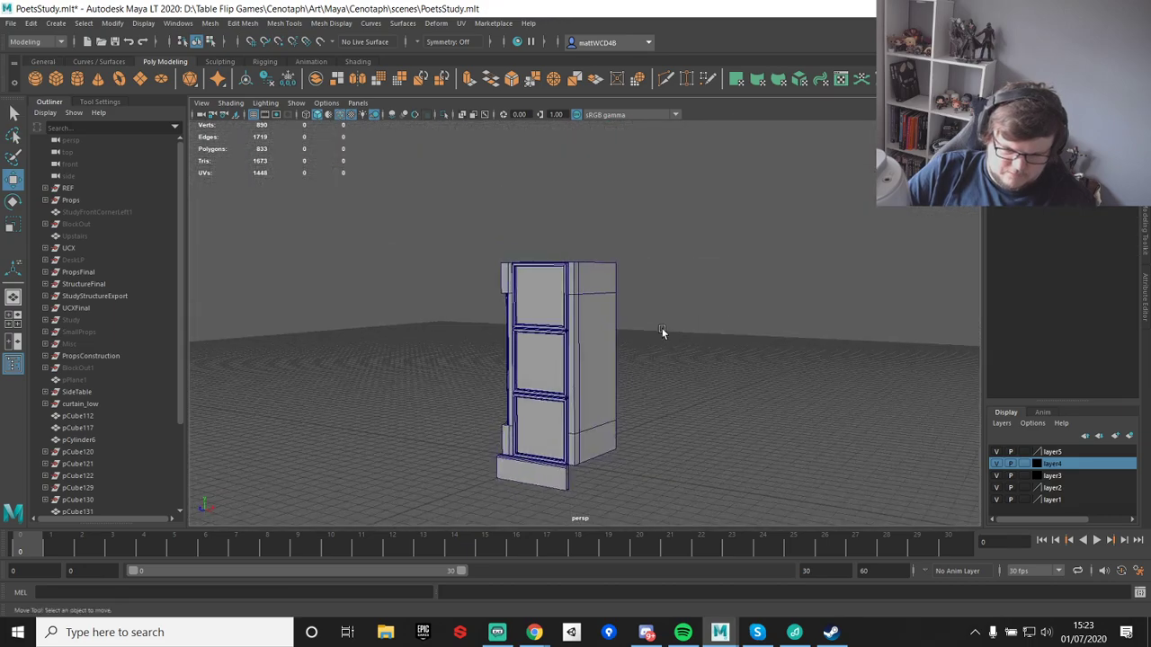
pyautogui.scroll(5, 661, 318)
pyautogui.keyDown('alt'); pyautogui.moveTo(662, 318); pyautogui.dragTo(680, 165, button='middle'); pyautogui.keyUp('alt')
pyautogui.keyDown('alt'); pyautogui.moveTo(680, 165); pyautogui.dragTo(525, 391); pyautogui.keyUp('alt')
pyautogui.click(525, 391)
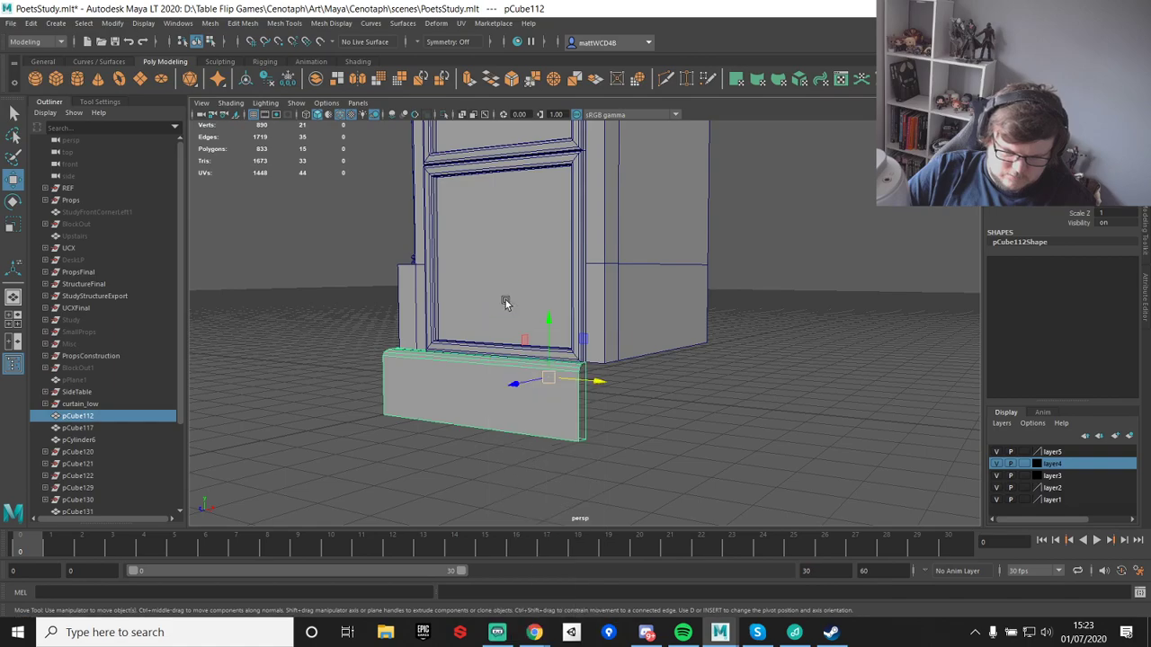
pyautogui.moveTo(611, 414); pyautogui.dragTo(545, 402, button='right')
pyautogui.moveTo(631, 408); pyautogui.dragTo(645, 398)
pyautogui.keyDown('alt'); pyautogui.moveTo(619, 302); pyautogui.dragTo(658, 392); pyautogui.keyUp('alt')
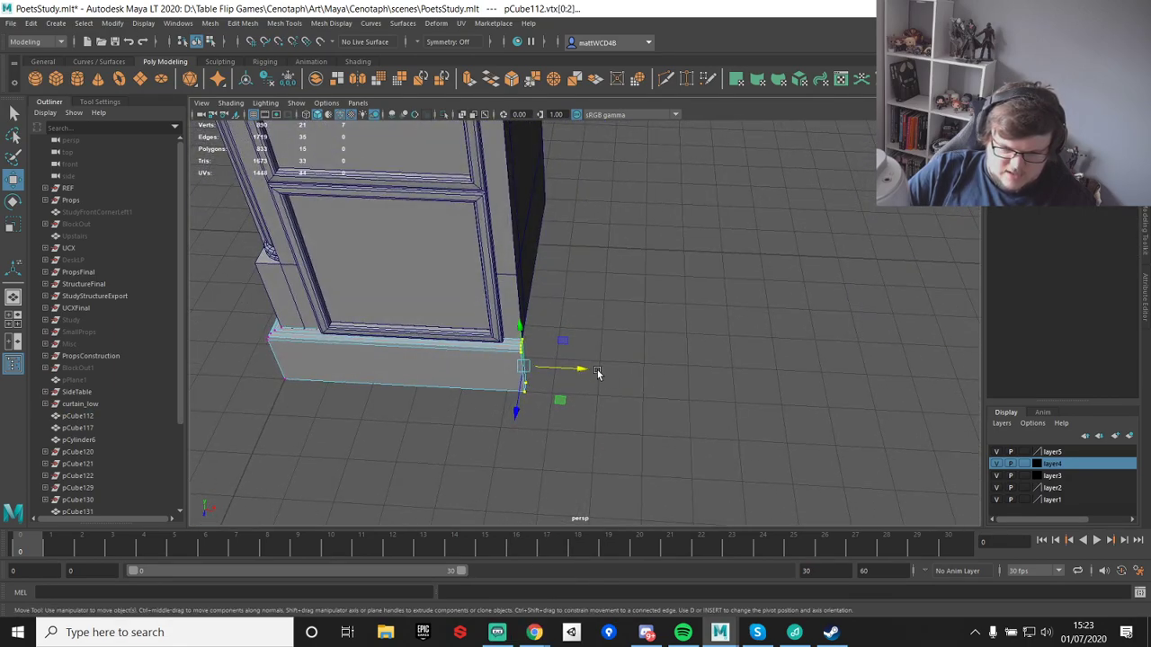
pyautogui.moveTo(575, 370); pyautogui.dragTo(784, 275)
pyautogui.scroll(-2, 784, 274)
pyautogui.keyDown('alt'); pyautogui.moveTo(806, 315); pyautogui.dragTo(701, 360, button='middle'); pyautogui.keyUp('alt')
# - Snap the base moulding's stretched end vertices to the grid along X
pyautogui.press('x')
pyautogui.moveTo(641, 415); pyautogui.dragTo(597, 437)
pyautogui.moveTo(580, 436); pyautogui.dragTo(596, 444, button='middle')
pyautogui.keyDown('alt'); pyautogui.moveTo(596, 444); pyautogui.dragTo(671, 345); pyautogui.keyUp('alt')
pyautogui.scroll(2, 670, 343)
pyautogui.keyDown('alt'); pyautogui.moveTo(671, 343); pyautogui.dragTo(599, 338, button='middle'); pyautogui.keyUp('alt')
pyautogui.keyDown('alt'); pyautogui.moveTo(599, 338); pyautogui.dragTo(527, 275); pyautogui.keyUp('alt')
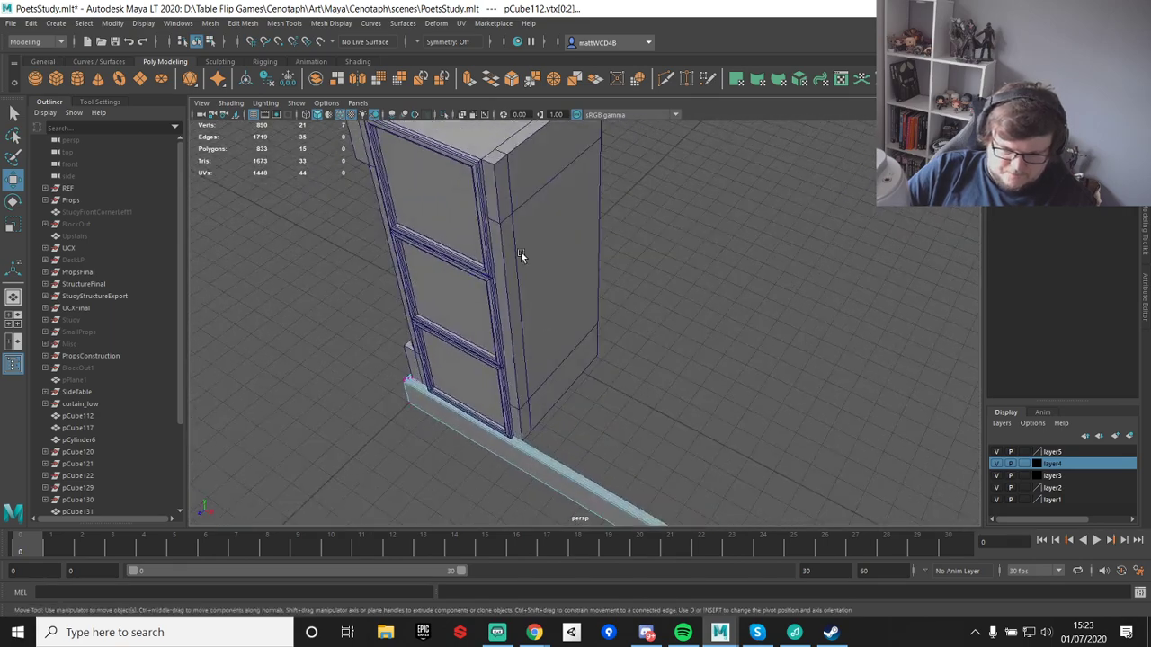
# - Create a polygon cube, move it behind the stretched moulding, scale it to about 12.14 and snap its pivot to its bottom corner
pyautogui.click(55, 79)
pyautogui.scroll(-5, 577, 314)
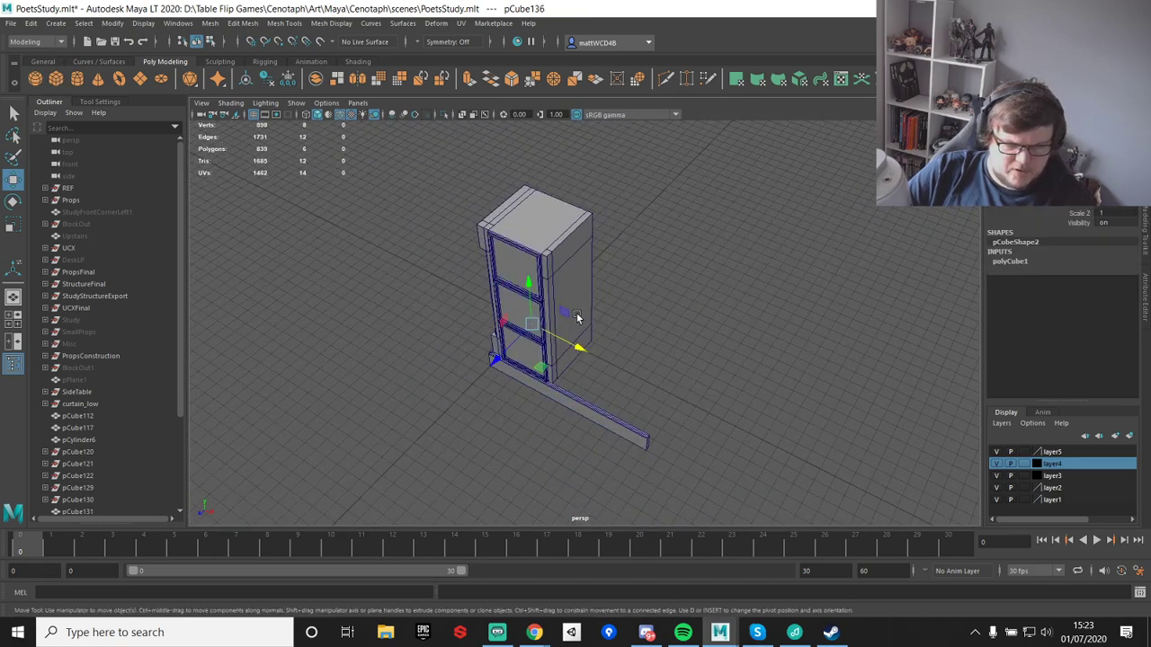
pyautogui.moveTo(567, 349); pyautogui.dragTo(652, 402)
pyautogui.press('e')
pyautogui.press('r')
pyautogui.press('w')
pyautogui.press('d')
pyautogui.press('v')
pyautogui.press('d')
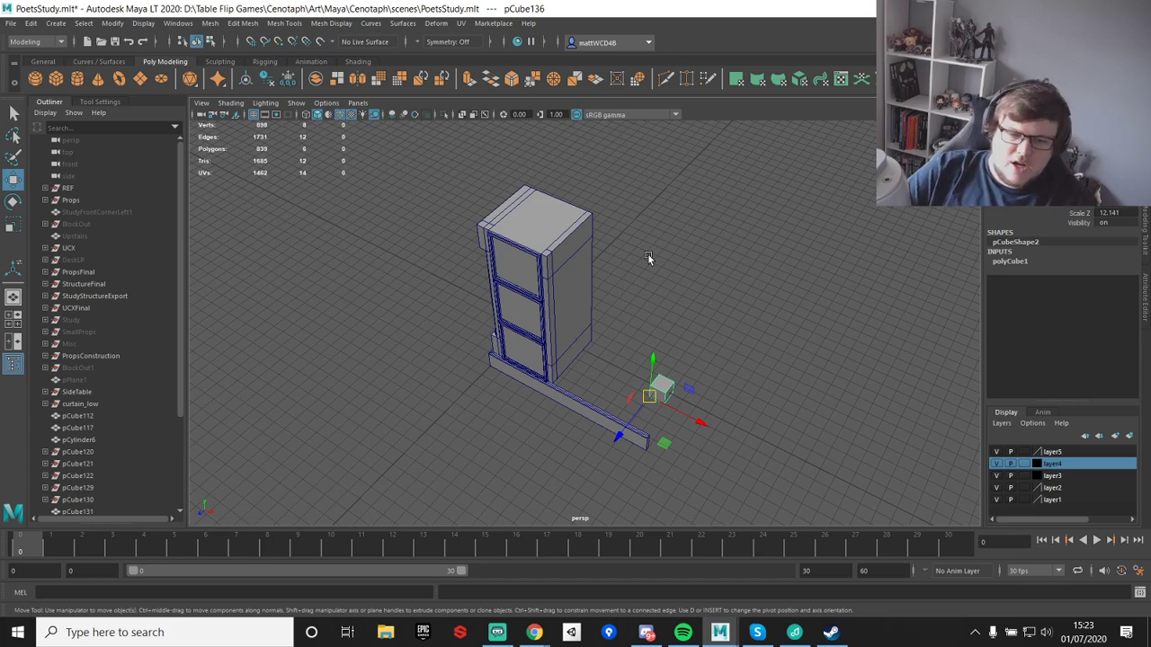
# - Snap the cube by its pivot corner to the plain side panel's bottom front corner on the base moulding
pyautogui.keyDown('alt'); pyautogui.moveTo(737, 318); pyautogui.dragTo(838, 375, button='right'); pyautogui.keyUp('alt')
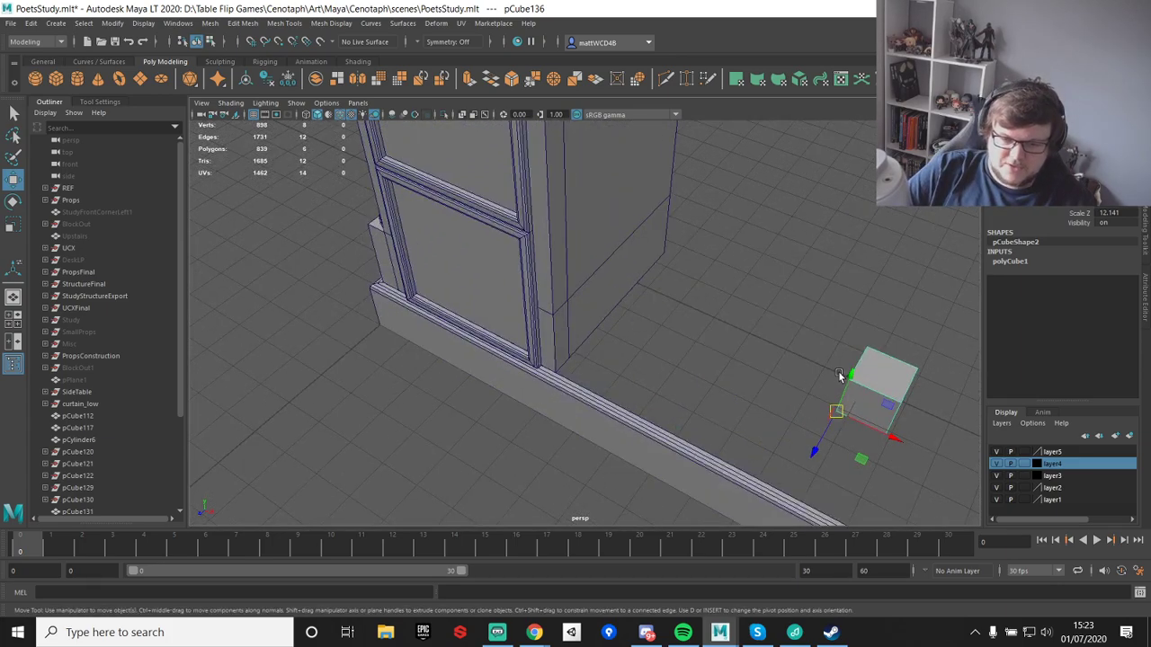
pyautogui.moveTo(837, 412); pyautogui.dragTo(558, 382)
pyautogui.press('f')
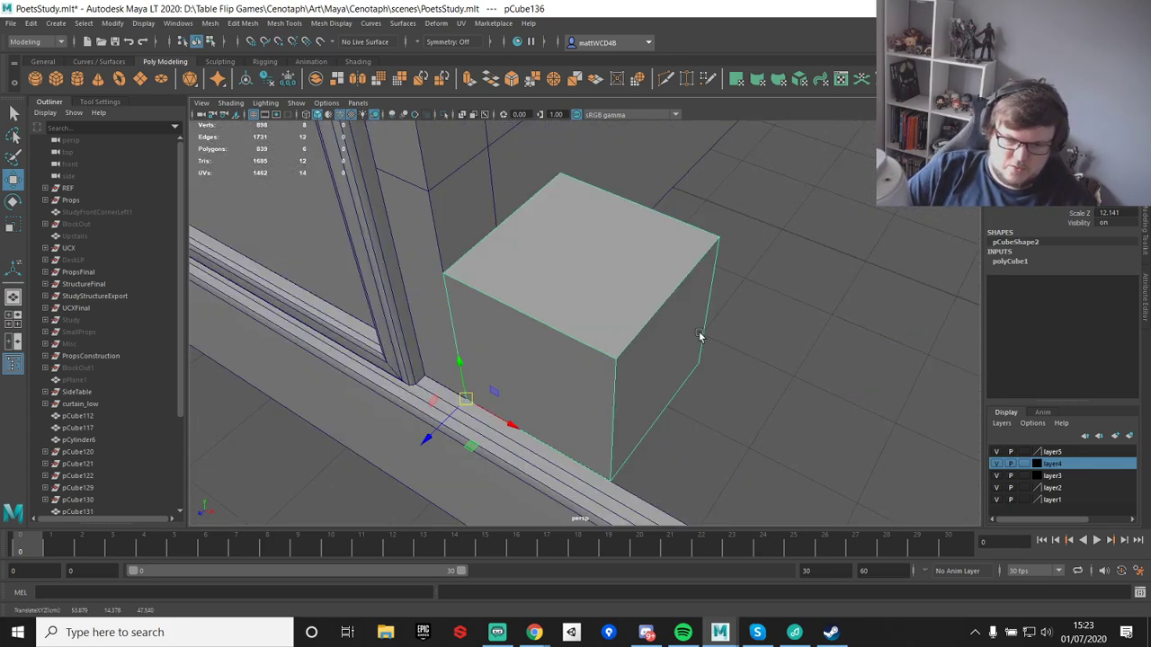
pyautogui.keyDown('alt'); pyautogui.moveTo(689, 338); pyautogui.dragTo(664, 351, button='right'); pyautogui.keyUp('alt')
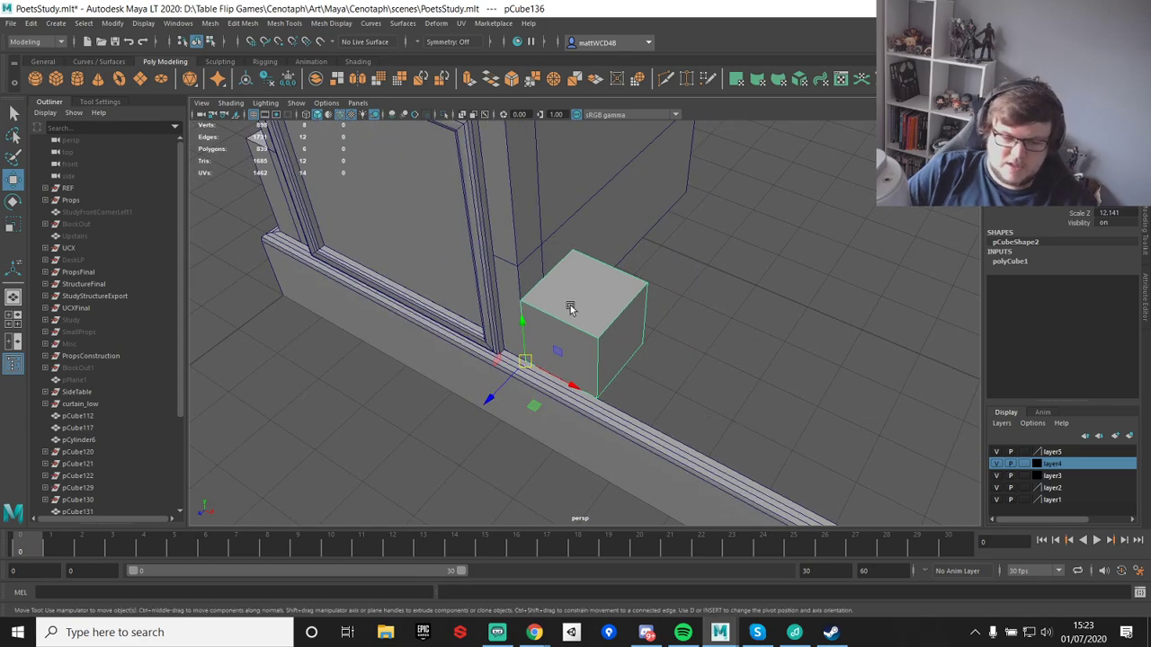
# - Scale the cube down uniformly from its corner pivot to about 5.32
pyautogui.press('e')
pyautogui.press('r')
pyautogui.moveTo(531, 360); pyautogui.dragTo(469, 354)
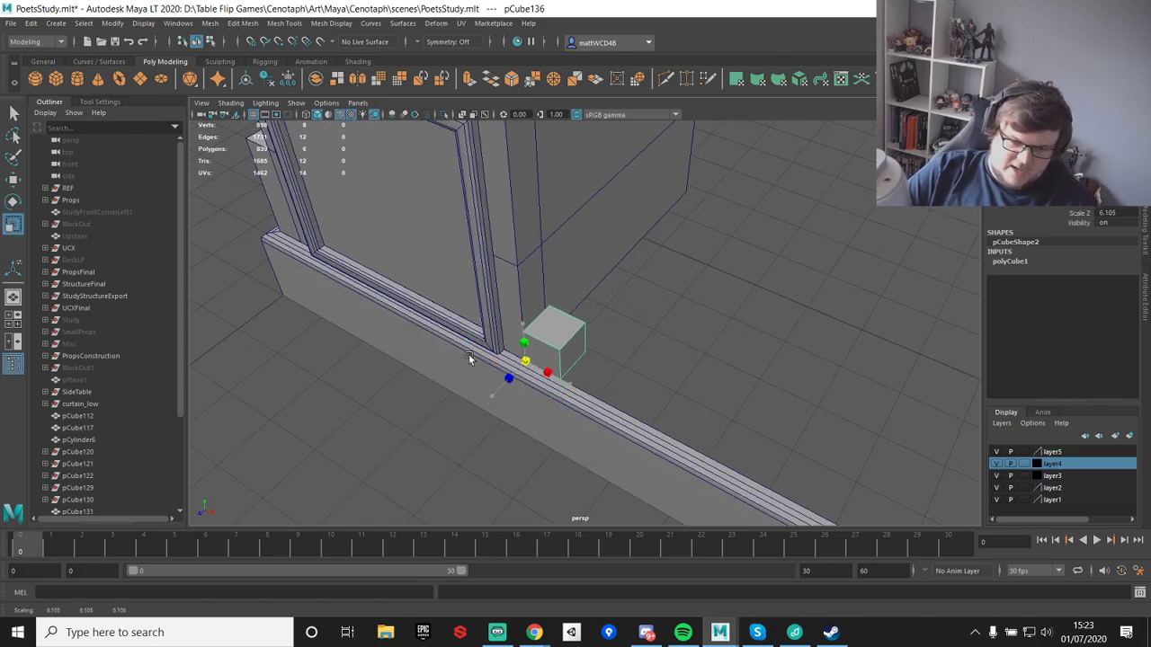
pyautogui.scroll(-5, 540, 359)
pyautogui.keyDown('alt'); pyautogui.moveTo(674, 311); pyautogui.dragTo(661, 314); pyautogui.keyUp('alt')
pyautogui.press('q')
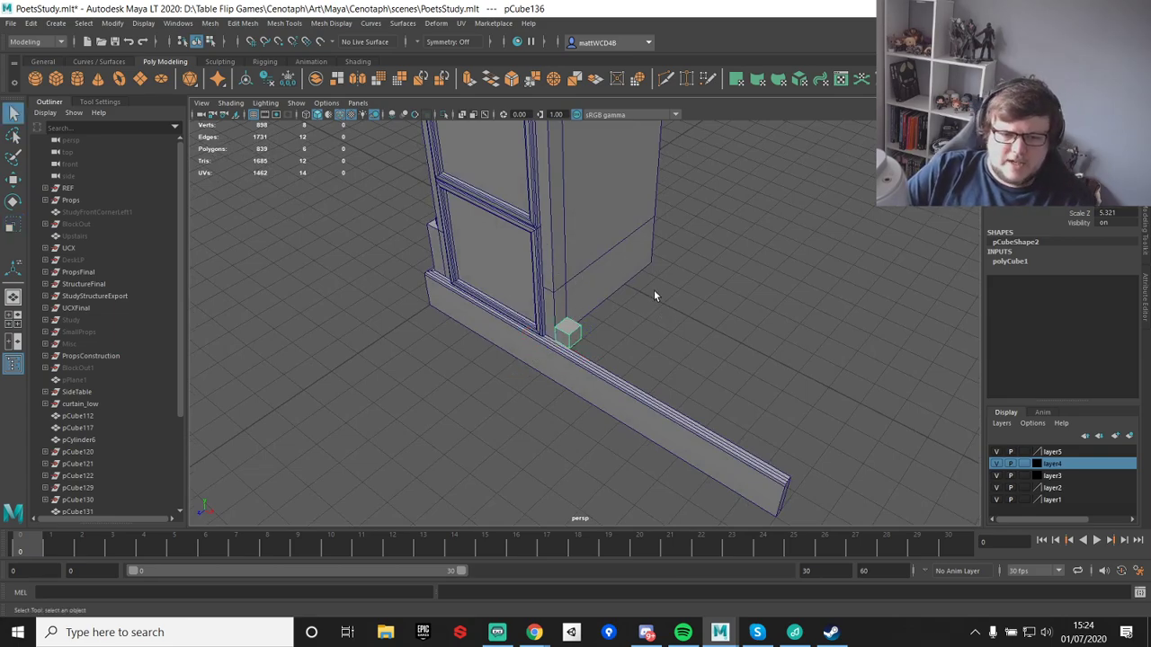
# - Scale the cube up uniformly from its corner pivot to about 10.46
pyautogui.click(654, 297)
pyautogui.scroll(2, 655, 310)
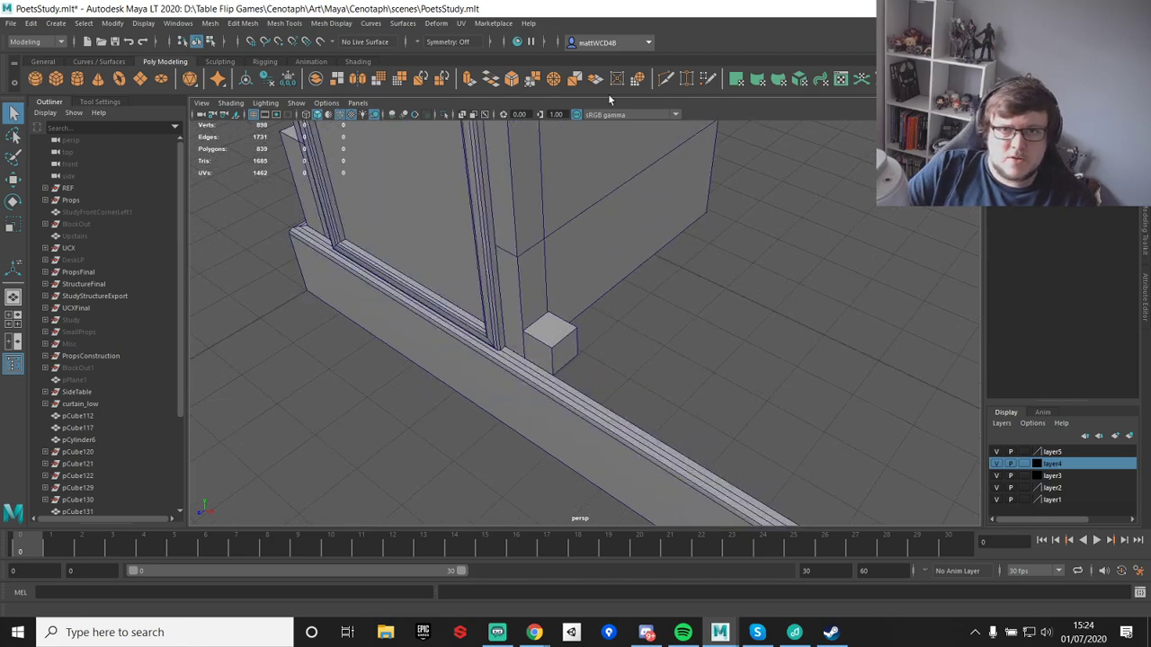
pyautogui.click(532, 340)
pyautogui.press('r')
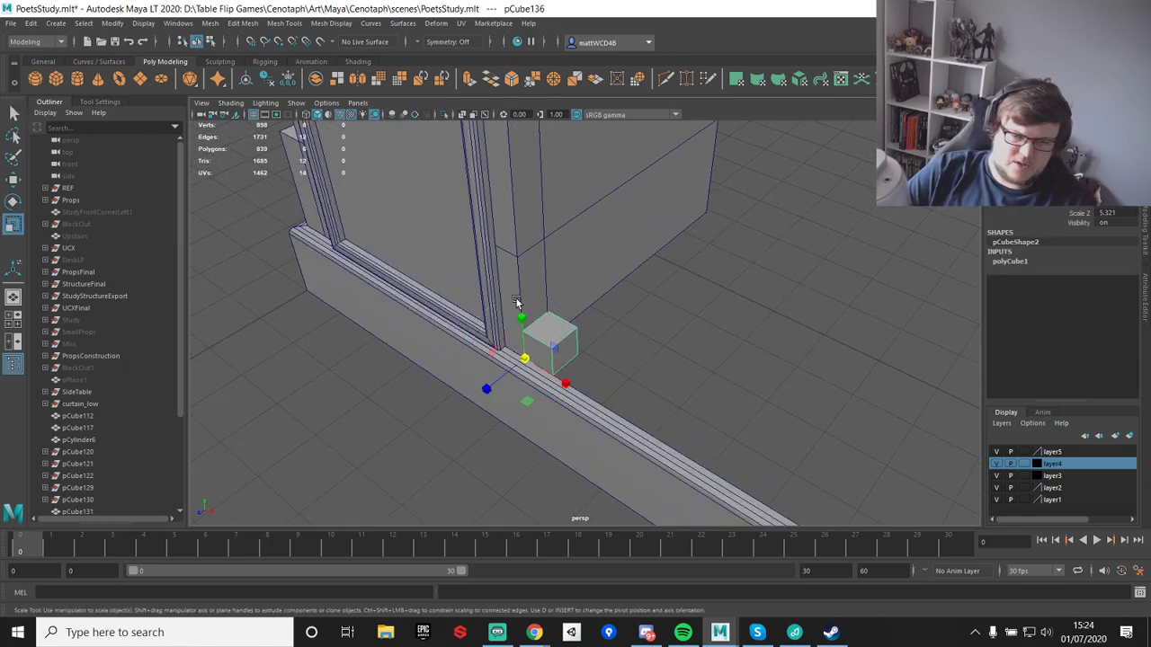
pyautogui.click(524, 360)
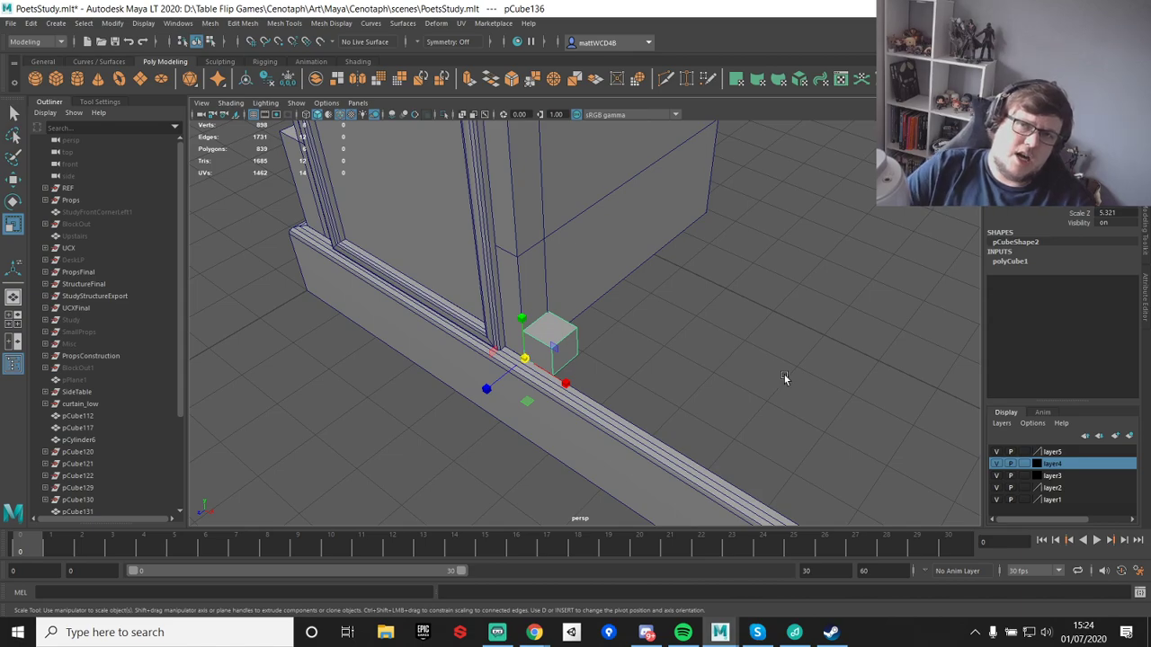
pyautogui.press('e')
pyautogui.press('r')
pyautogui.moveTo(528, 359); pyautogui.dragTo(559, 359)
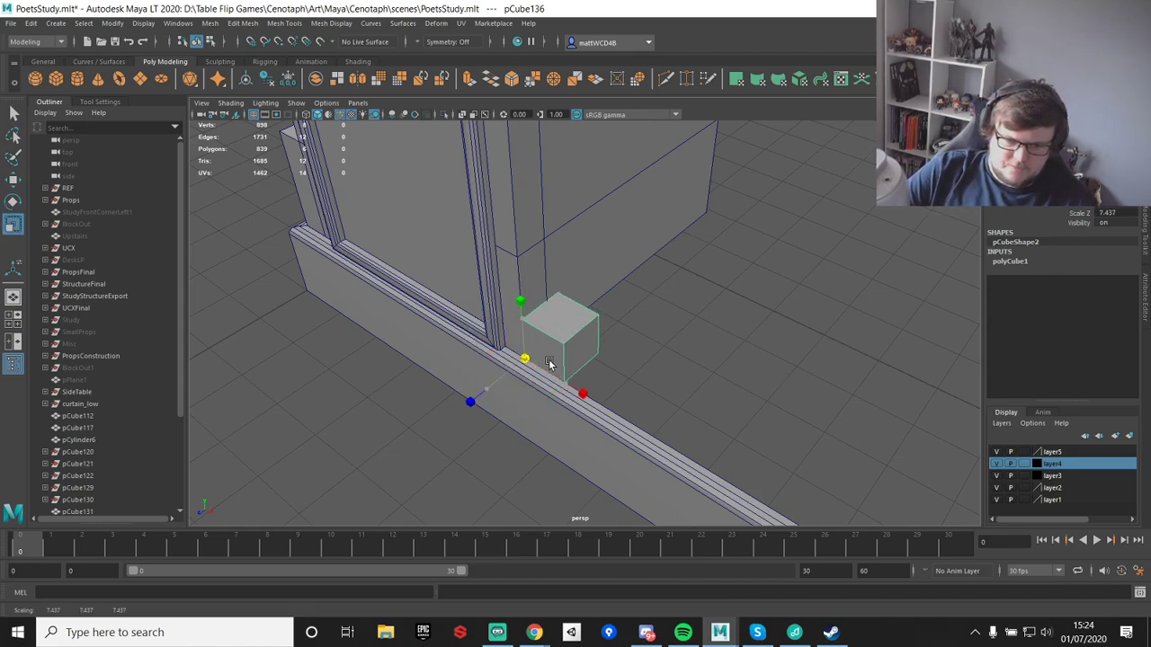
pyautogui.press('q')
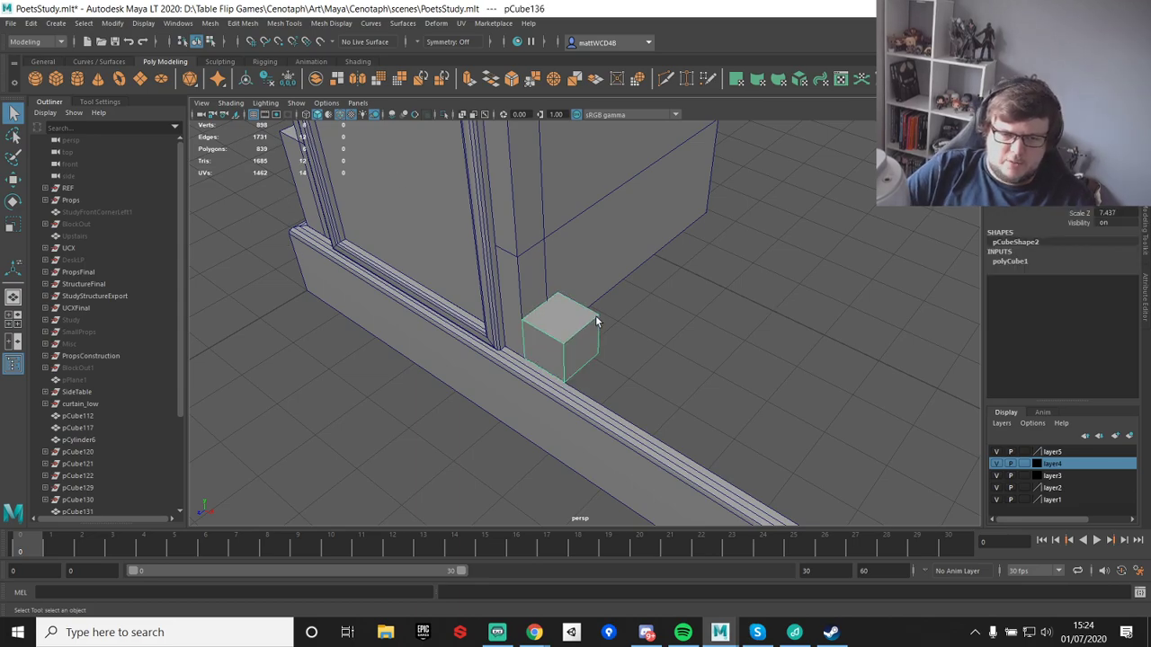
pyautogui.press('r')
pyautogui.moveTo(527, 358); pyautogui.dragTo(555, 357)
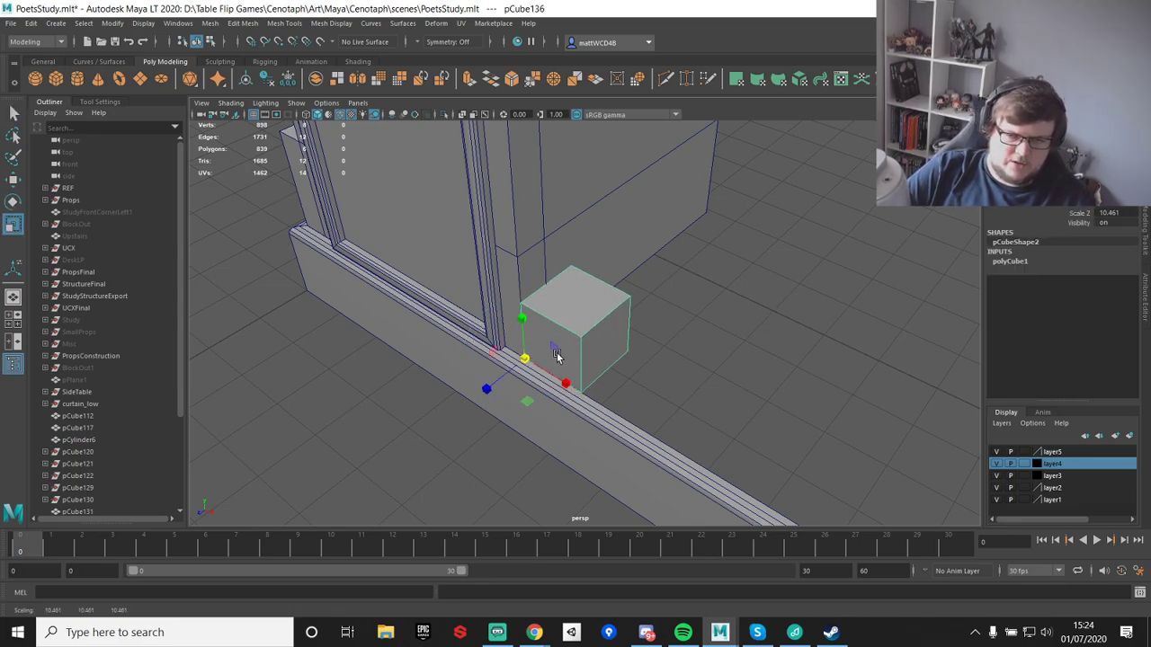
# - Rescale the cube uniformly from its corner pivot to about 6.45
pyautogui.scroll(-3, 559, 281)
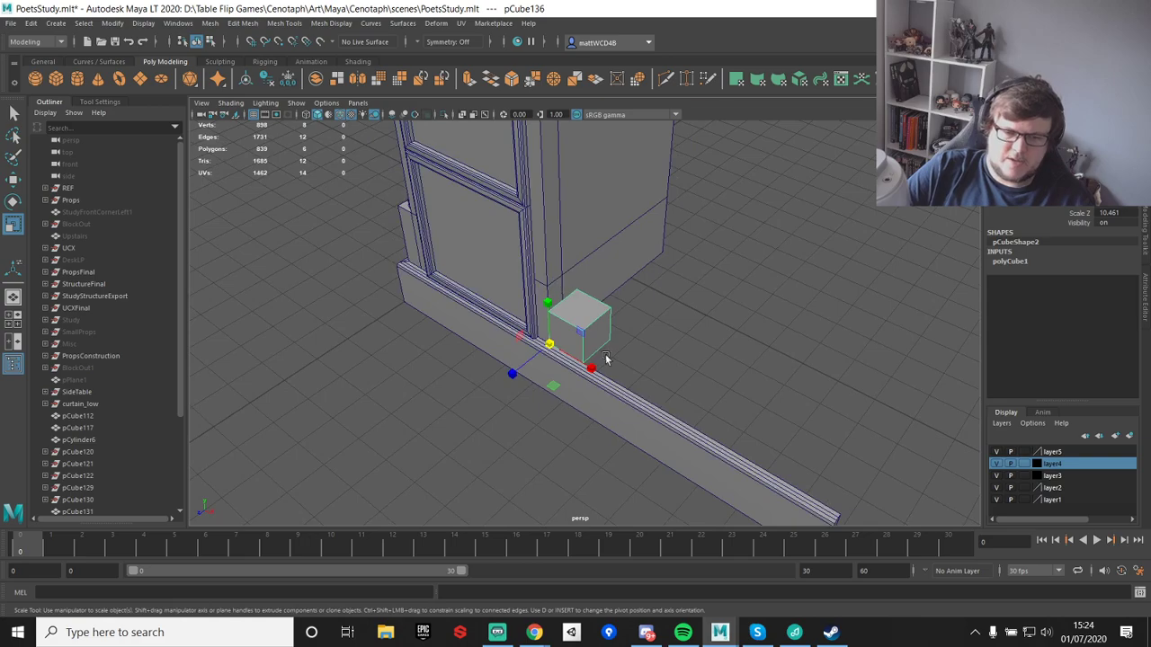
pyautogui.scroll(4, 604, 355)
pyautogui.click(710, 323)
pyautogui.click(574, 343)
pyautogui.press('e')
pyautogui.press('r')
pyautogui.moveTo(513, 365); pyautogui.dragTo(602, 345)
pyautogui.scroll(-4, 516, 363)
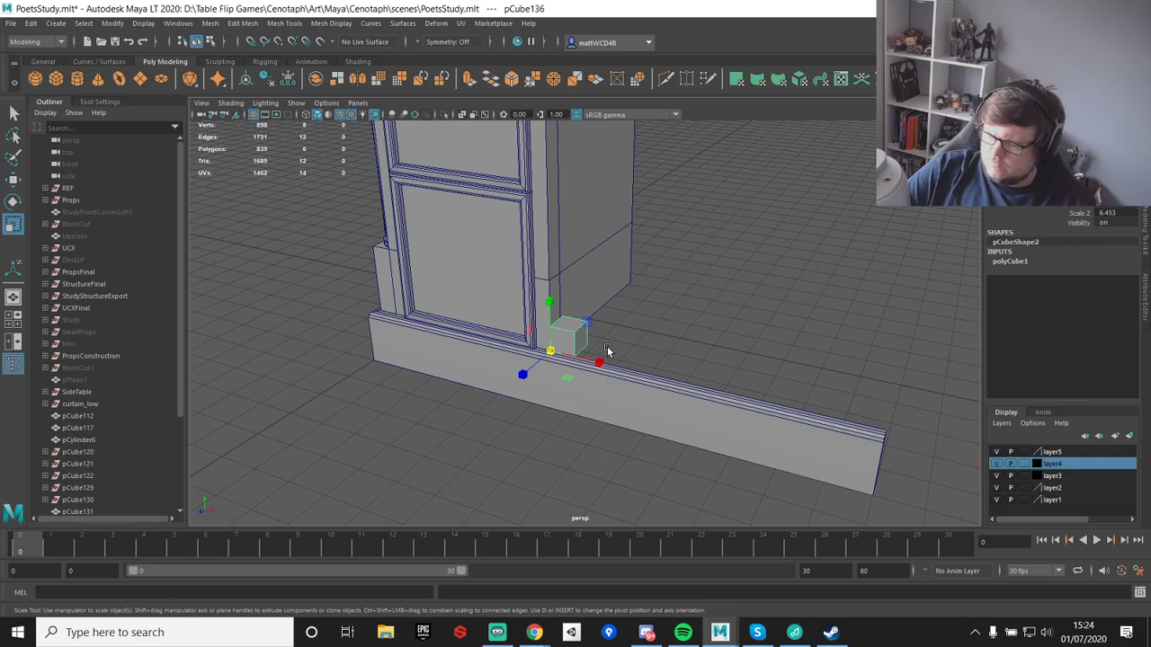
# - Duplicate the cube and flatten the one at the base moulding to about 1.19 in Z
pyautogui.scroll(5, 603, 342)
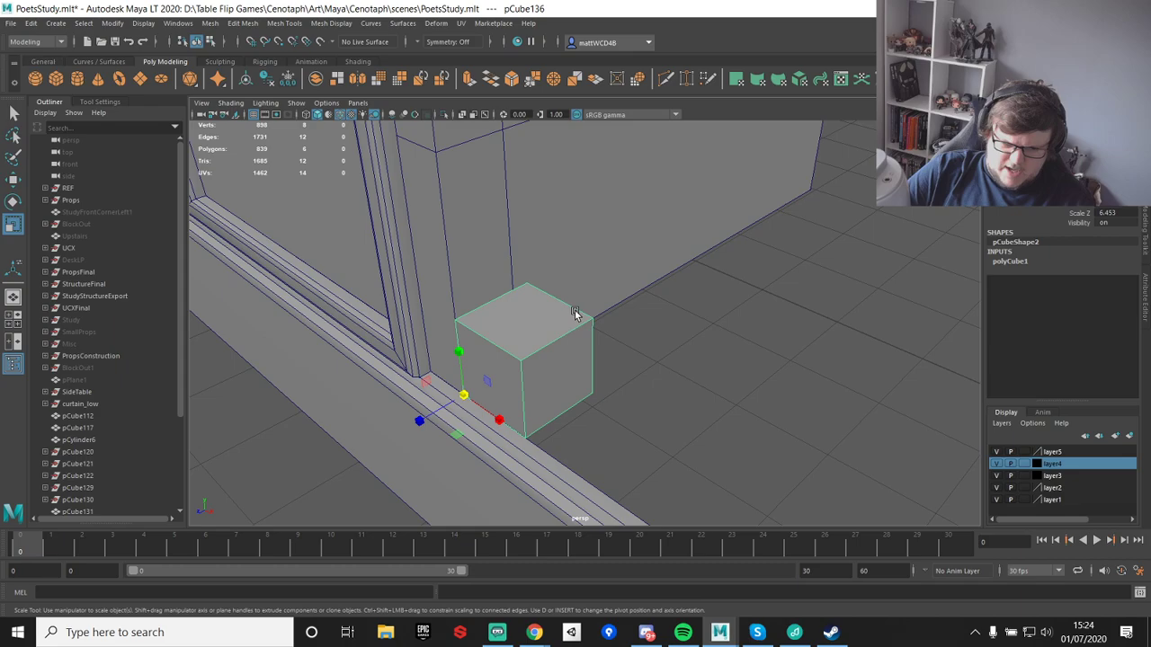
pyautogui.keyDown('alt'); pyautogui.moveTo(575, 309); pyautogui.dragTo(629, 372); pyautogui.keyUp('alt')
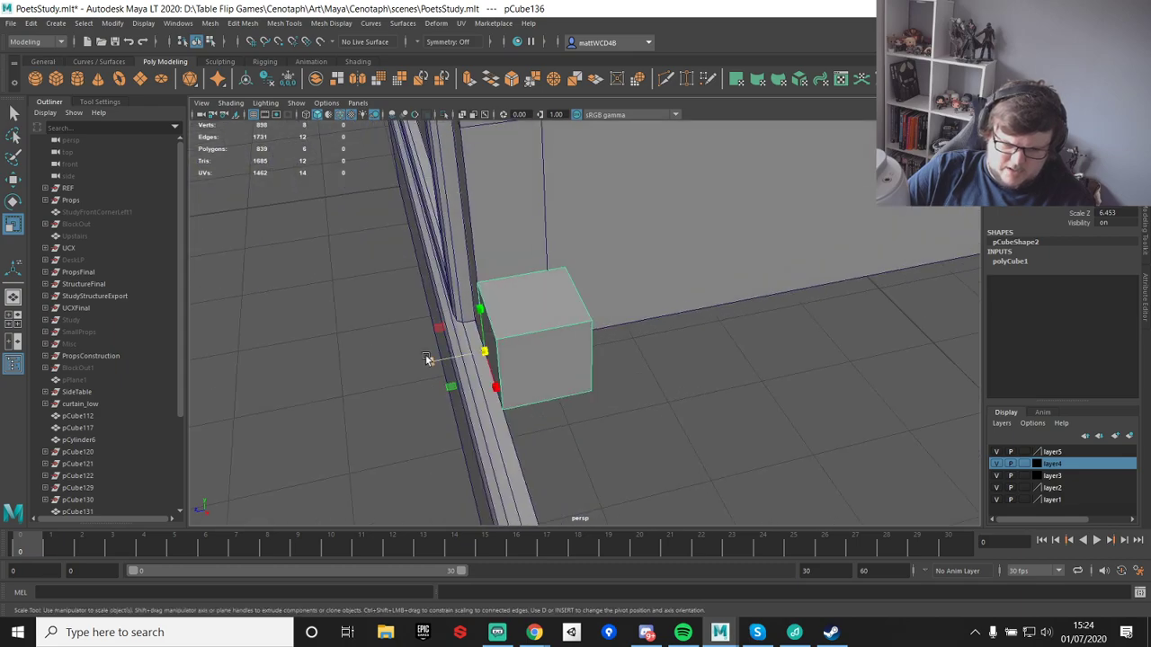
pyautogui.hotkey('shift', 'd')
pyautogui.click(555, 334)
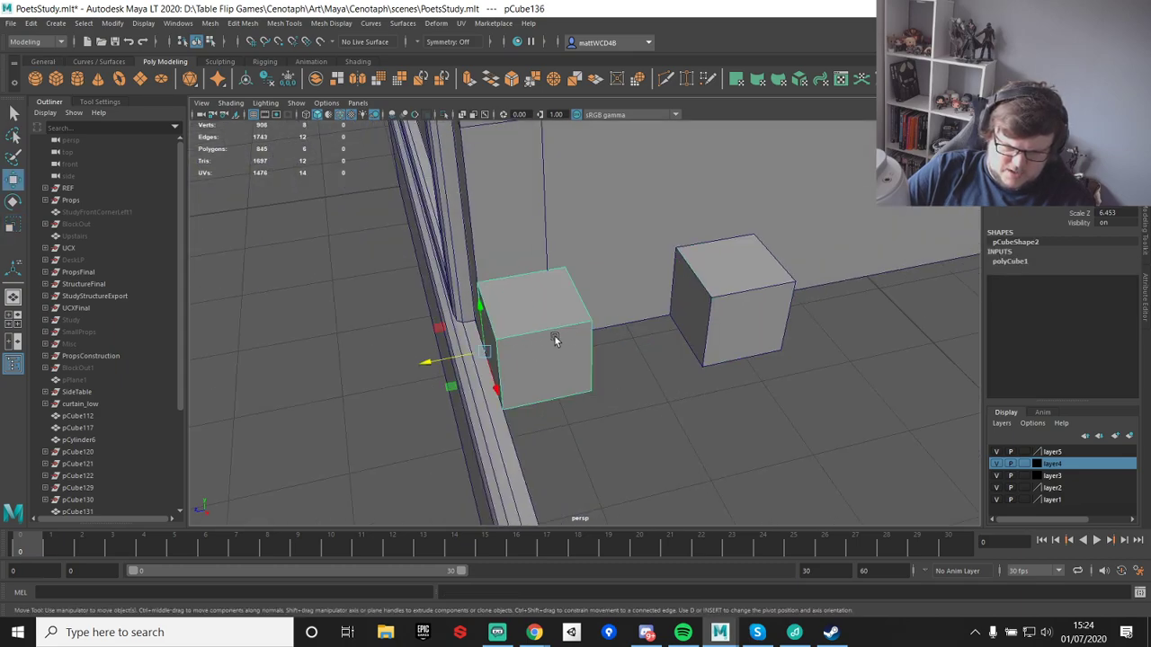
pyautogui.moveTo(465, 362); pyautogui.dragTo(483, 359)
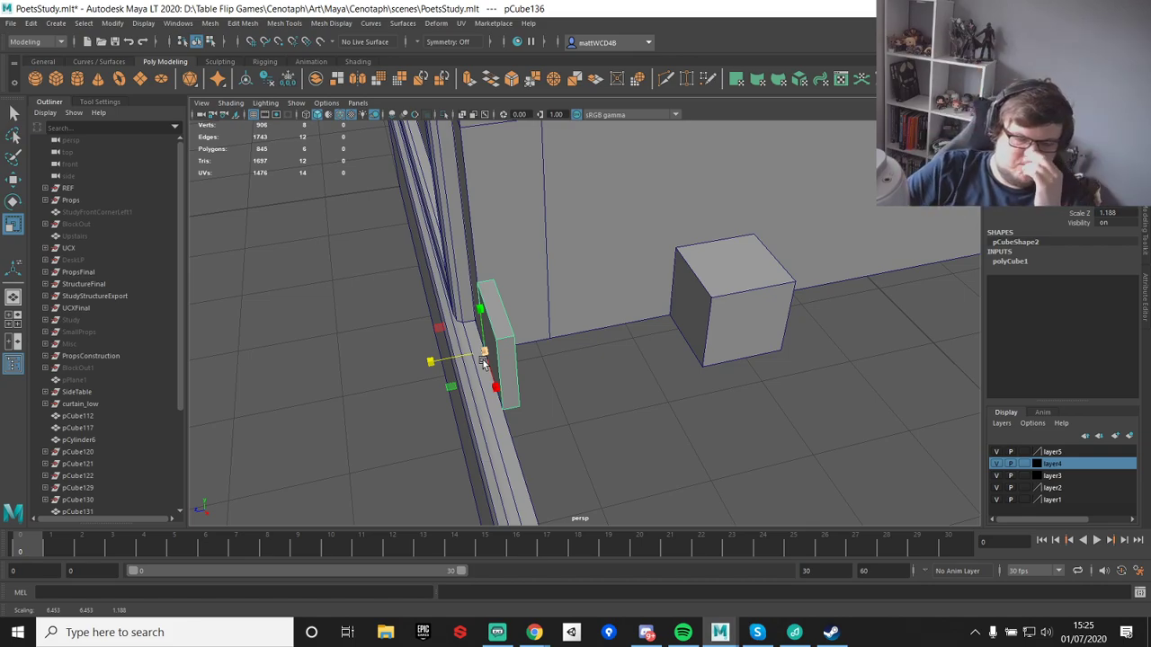
# - Stretch the flattened cube along X by snapping its free end vertices to the end of the base moulding
pyautogui.keyDown('alt'); pyautogui.moveTo(530, 175); pyautogui.dragTo(548, 380); pyautogui.keyUp('alt')
pyautogui.press('q')
pyautogui.press('F9')
pyautogui.moveTo(566, 342); pyautogui.dragTo(663, 476)
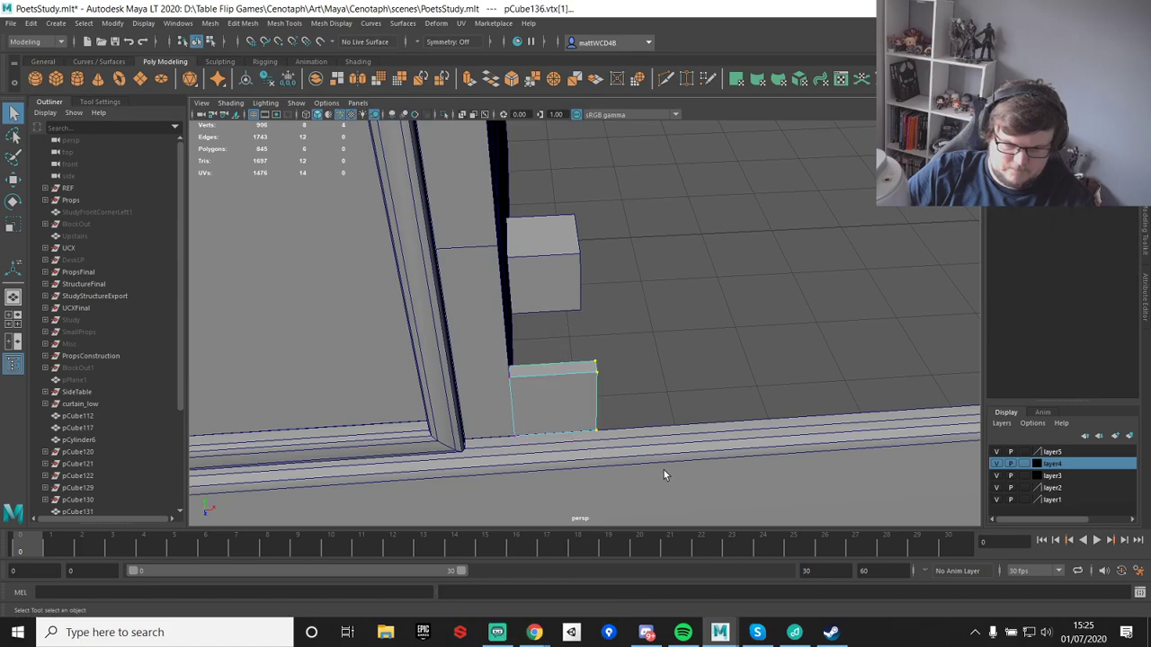
pyautogui.scroll(-5, 662, 476)
pyautogui.keyDown('alt'); pyautogui.moveTo(706, 420); pyautogui.dragTo(609, 426, button='middle'); pyautogui.keyUp('alt')
pyautogui.press('w')
pyautogui.press('v')
pyautogui.moveTo(547, 365); pyautogui.dragTo(750, 360)
pyautogui.scroll(-3, 794, 363)
# - Raise the thin panel's top vertices and snap them to the height of the drawer cabinet's top
pyautogui.press('q')
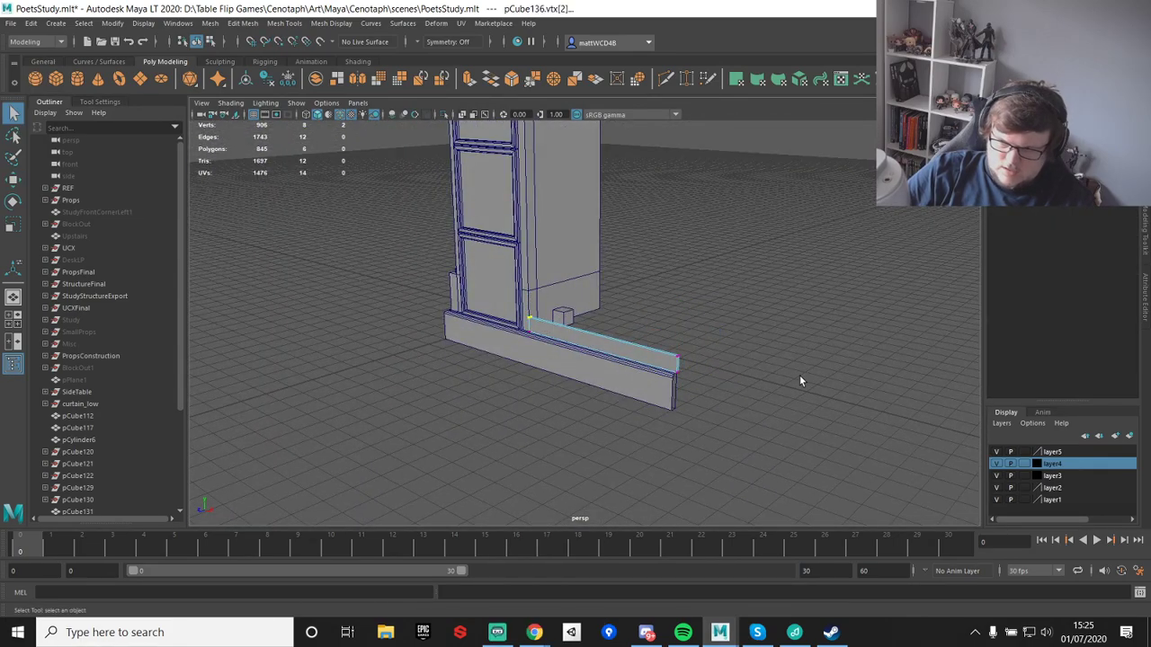
pyautogui.moveTo(687, 361); pyautogui.dragTo(689, 363)
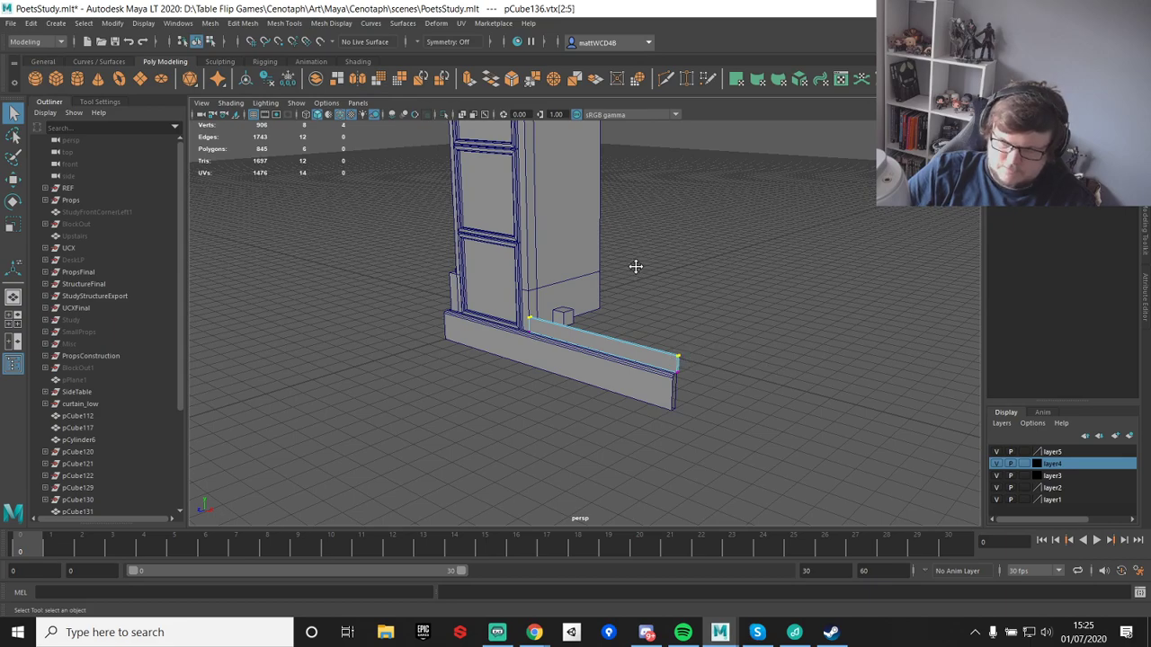
pyautogui.press('w')
pyautogui.keyDown('alt'); pyautogui.moveTo(635, 264); pyautogui.dragTo(638, 273); pyautogui.keyUp('alt')
pyautogui.moveTo(605, 330); pyautogui.dragTo(592, 123)
pyautogui.keyDown('alt'); pyautogui.moveTo(644, 171); pyautogui.dragTo(639, 320, button='middle'); pyautogui.keyUp('alt')
pyautogui.press('v')
pyautogui.moveTo(599, 236); pyautogui.dragTo(523, 223)
pyautogui.scroll(-4, 619, 318)
# - Thicken the tall panel by moving its back side further back along Z, and return to object selection
pyautogui.keyDown('alt'); pyautogui.moveTo(693, 341); pyautogui.dragTo(675, 247, button='middle'); pyautogui.keyUp('alt')
pyautogui.scroll(6, 632, 243)
pyautogui.keyDown('alt'); pyautogui.moveTo(632, 244); pyautogui.dragTo(593, 279); pyautogui.keyUp('alt')
pyautogui.press('q')
pyautogui.click(523, 245)
pyautogui.press('w')
pyautogui.moveTo(486, 251); pyautogui.dragTo(521, 232)
pyautogui.press('F8')
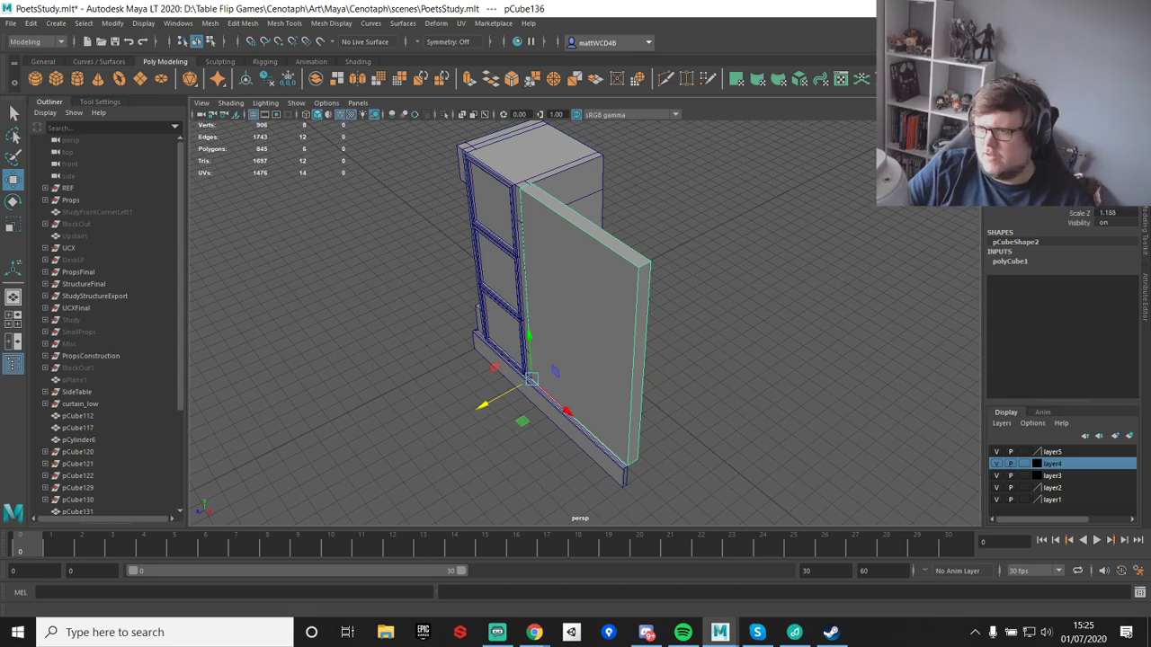
# - Switch to the browser to examine the doors in the sideboard reference photo, and move its window off this screen
pyautogui.hotkey('alt', 'Tab')
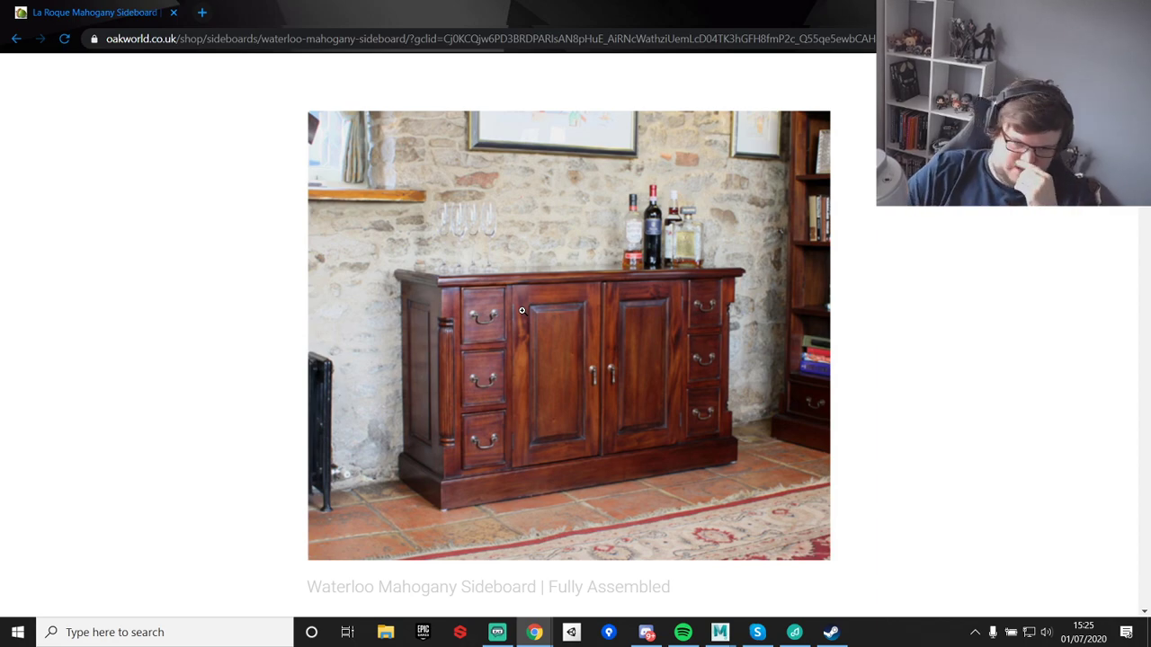
pyautogui.hotkey('alt', 'Tab')
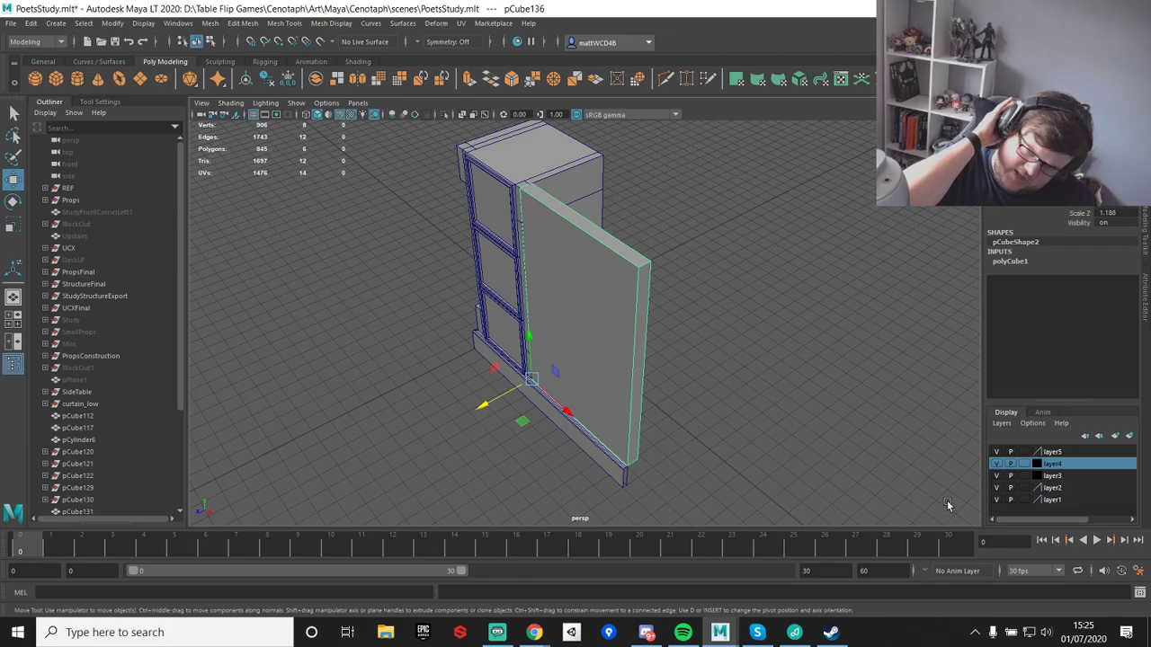
pyautogui.scroll(2, 605, 307)
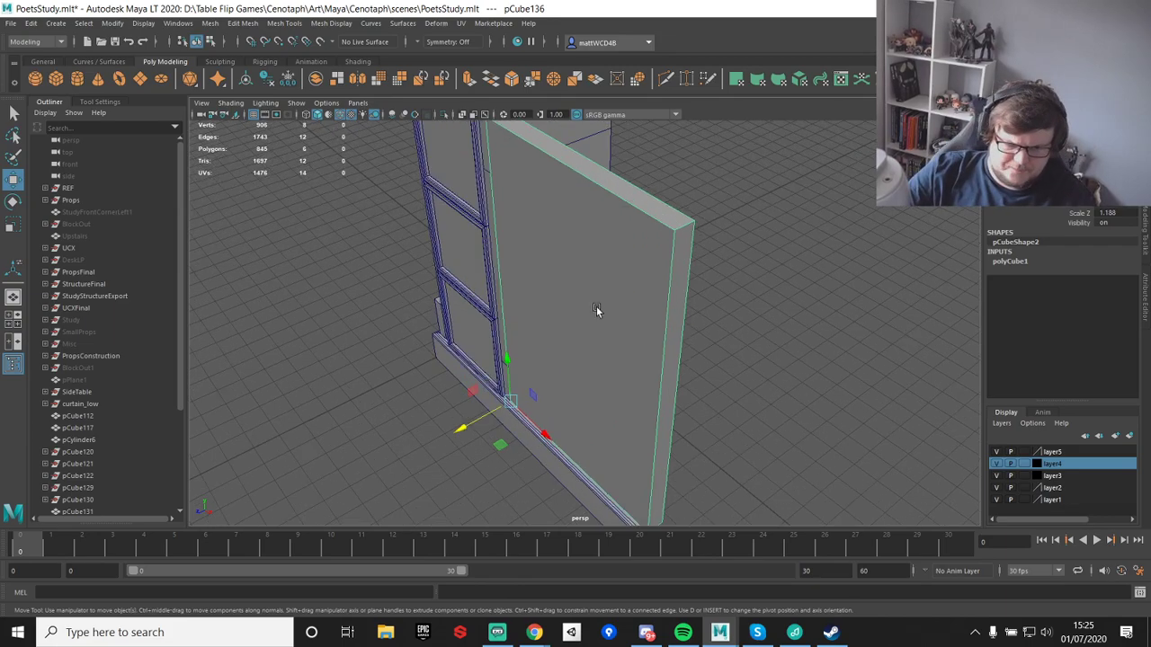
pyautogui.scroll(2, 594, 310)
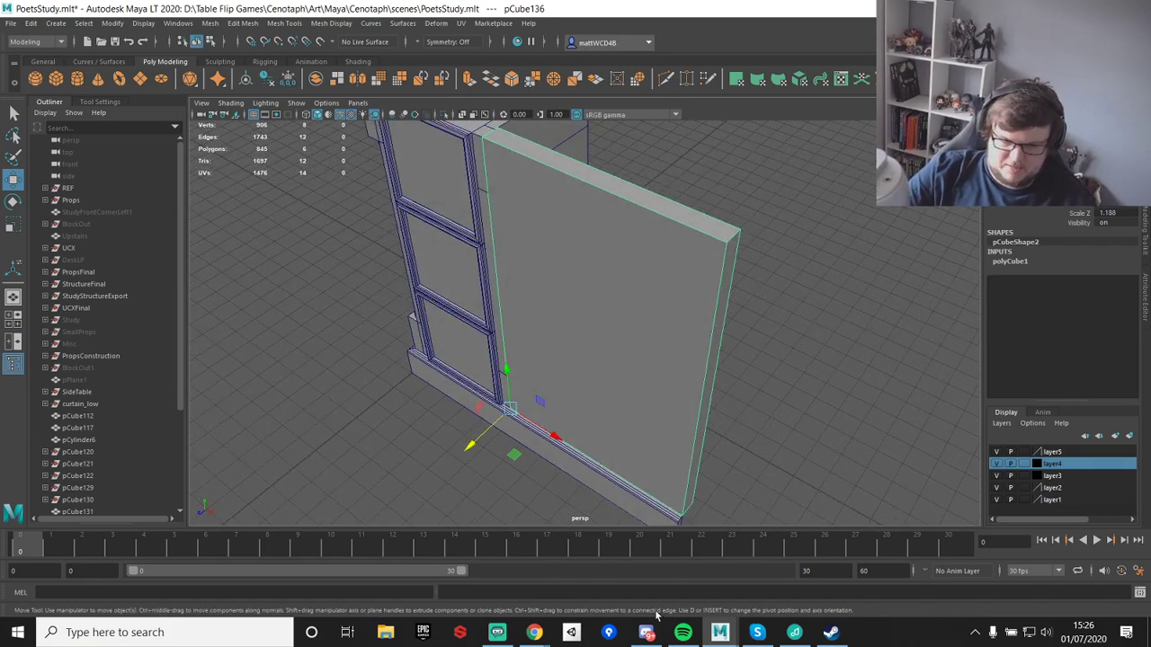
pyautogui.click(534, 632)
pyautogui.click(609, 570)
pyautogui.moveTo(712, 17); pyautogui.dragTo(1150, 72)
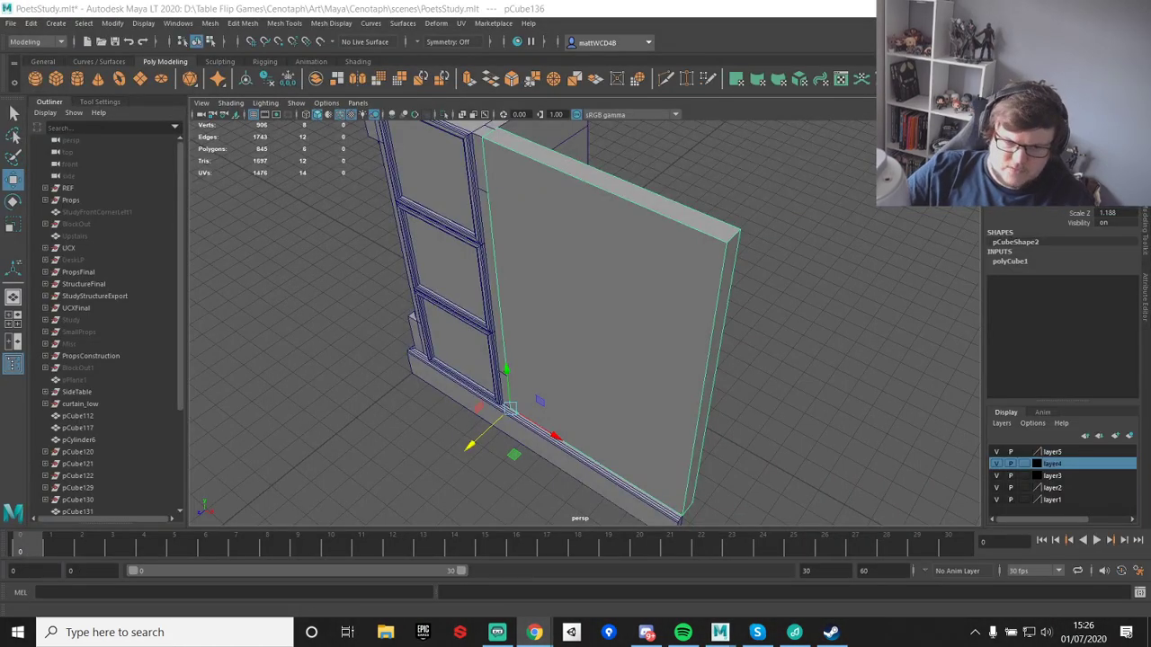
# - Duplicate the tall panel and scale the copy about its centre to 0.575 in X and 0.789 in Y
pyautogui.keyDown('alt'); pyautogui.moveTo(773, 163); pyautogui.dragTo(791, 400); pyautogui.keyUp('alt')
pyautogui.hotkey('ctrl', 'd')
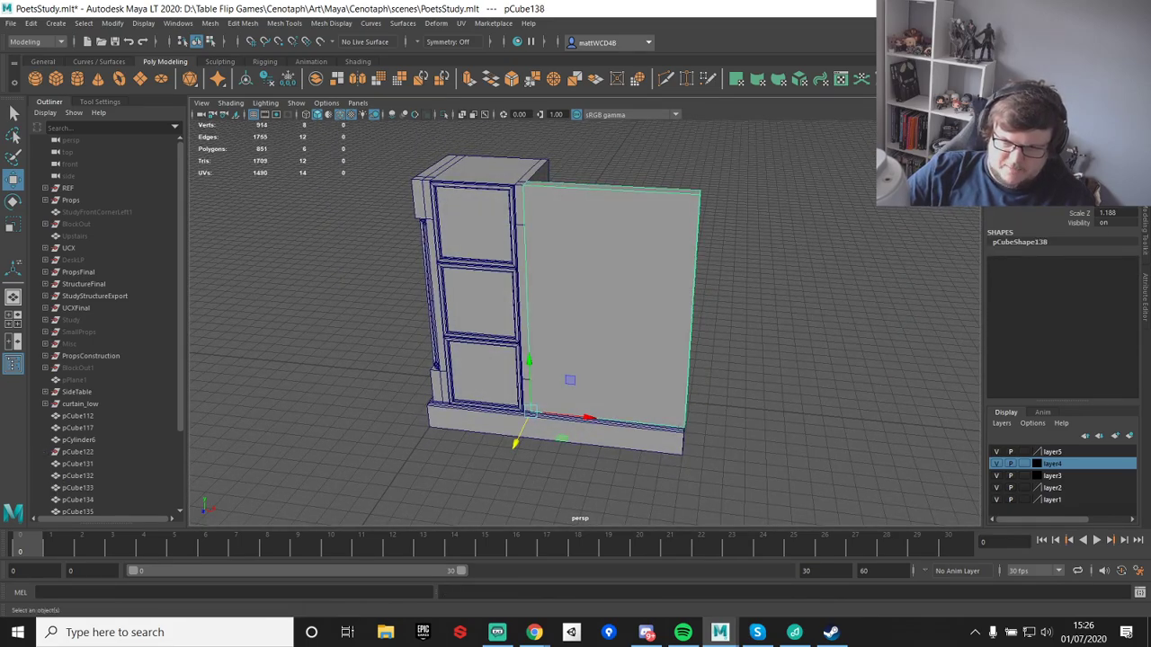
pyautogui.keyDown('alt'); pyautogui.moveTo(649, 325); pyautogui.dragTo(595, 252); pyautogui.keyUp('alt')
pyautogui.press('r')
pyautogui.moveTo(648, 296); pyautogui.dragTo(659, 297)
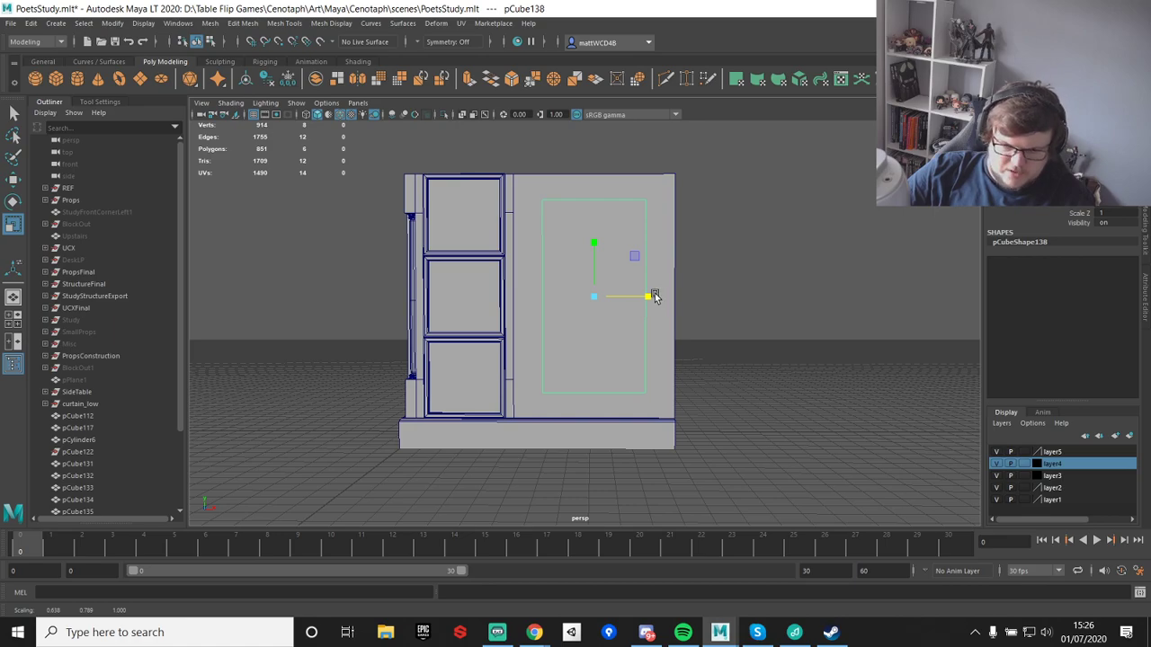
pyautogui.moveTo(598, 247); pyautogui.dragTo(597, 243)
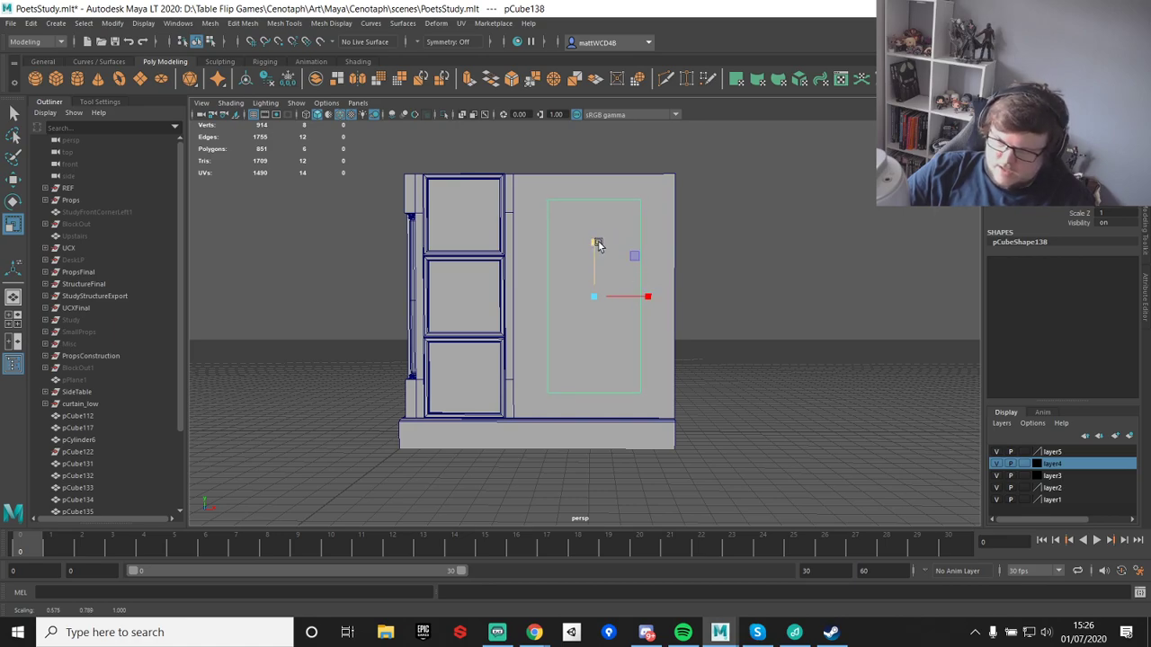
# - Move the smaller copy forward along Z so that it protrudes from the tall panel's front
pyautogui.keyDown('alt'); pyautogui.moveTo(800, 250); pyautogui.dragTo(711, 324); pyautogui.keyUp('alt')
pyautogui.keyDown('alt'); pyautogui.moveTo(663, 250); pyautogui.dragTo(642, 295); pyautogui.keyUp('alt')
pyautogui.press('w')
pyautogui.moveTo(529, 353); pyautogui.dragTo(510, 358)
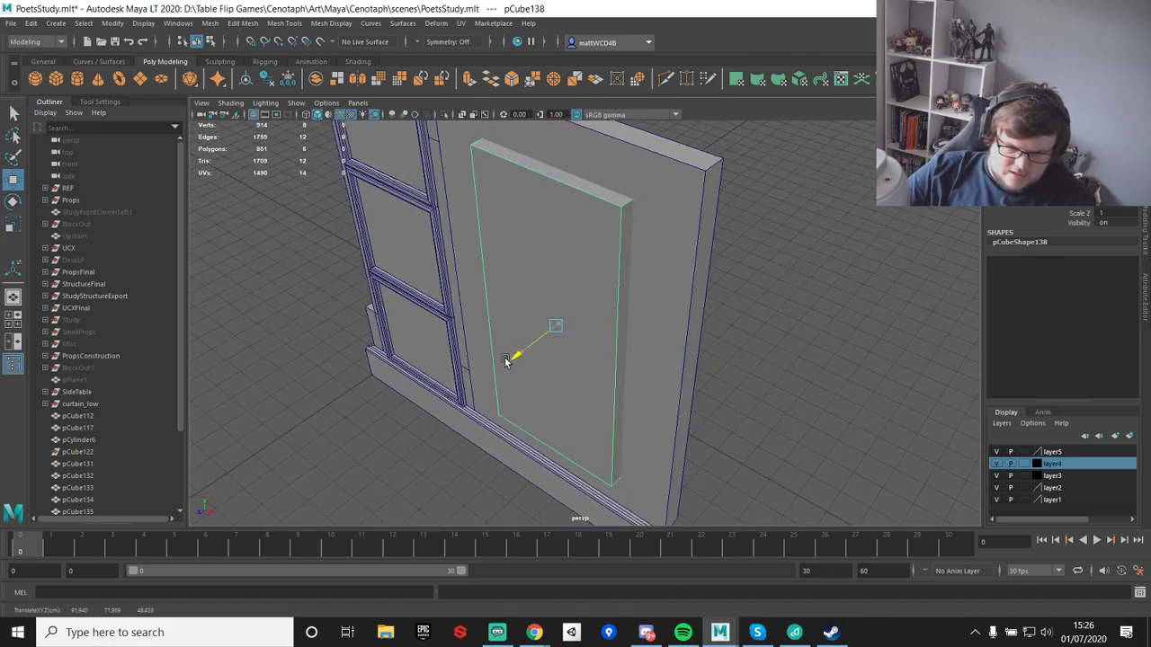
# - Subtract the smaller panel from the tall panel with a Boolean Difference to form a recess
pyautogui.click(687, 207)
pyautogui.keyDown('shift'); pyautogui.click(592, 212); pyautogui.keyUp('shift')
pyautogui.keyDown('shift'); pyautogui.moveTo(593, 212); pyautogui.dragTo(682, 485, button='right'); pyautogui.keyUp('shift')
pyautogui.keyDown('alt'); pyautogui.moveTo(795, 251); pyautogui.dragTo(553, 191); pyautogui.keyUp('alt')
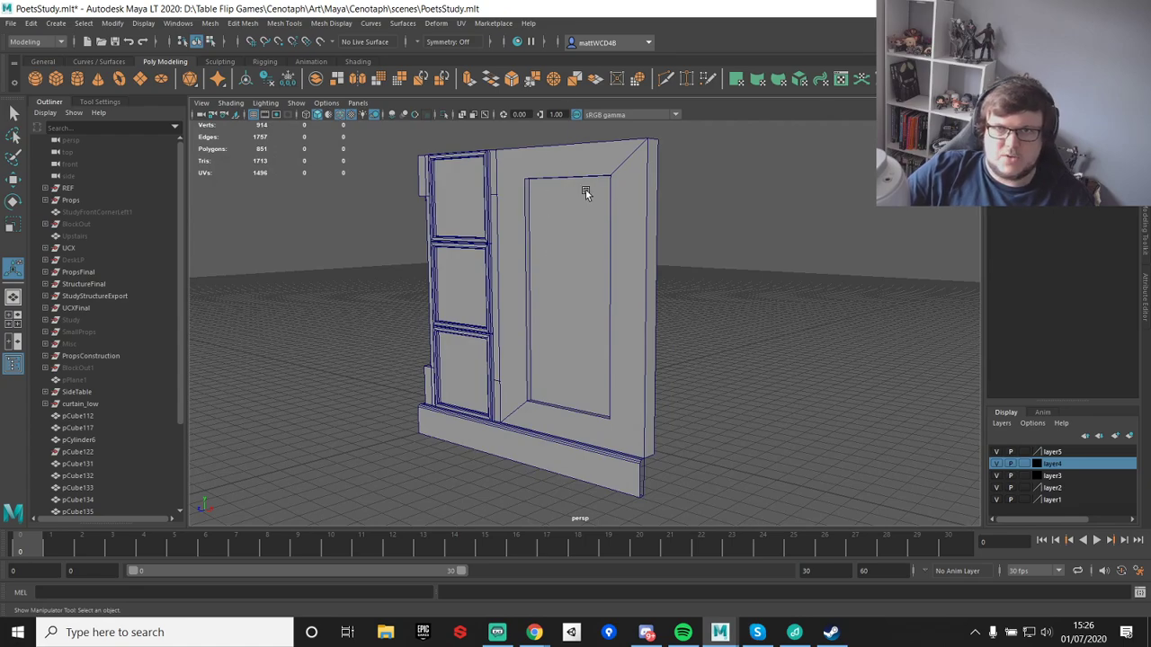
pyautogui.keyDown('alt'); pyautogui.moveTo(607, 189); pyautogui.dragTo(584, 153, button='right'); pyautogui.keyUp('alt')
pyautogui.keyDown('alt'); pyautogui.moveTo(584, 152); pyautogui.dragTo(531, 213); pyautogui.keyUp('alt')
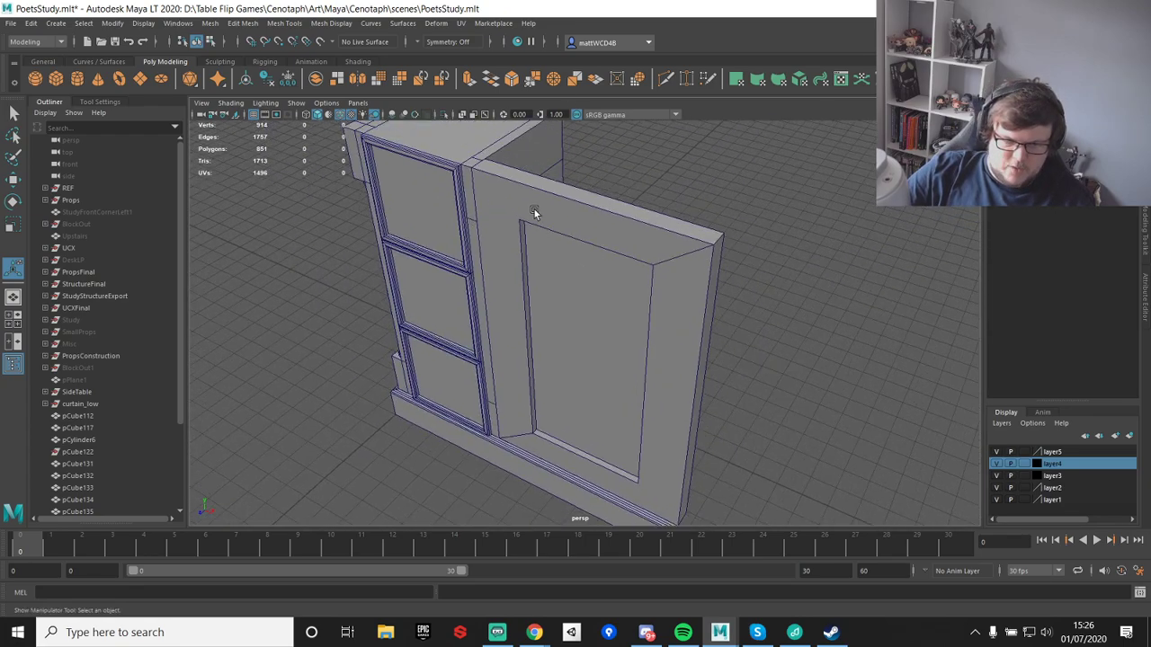
# - Cut diagonal edges with Multi-Cut from the recess's two unconnected corners to the matching outer corners of the tall panel
pyautogui.click(581, 224)
pyautogui.moveTo(517, 225)
pyautogui.keyDown('shift'); pyautogui.mouseDown(button='right')
pyautogui.moveTo(503, 229)
pyautogui.moveTo(519, 223)
pyautogui.mouseUp(button='right'); pyautogui.keyUp('shift')
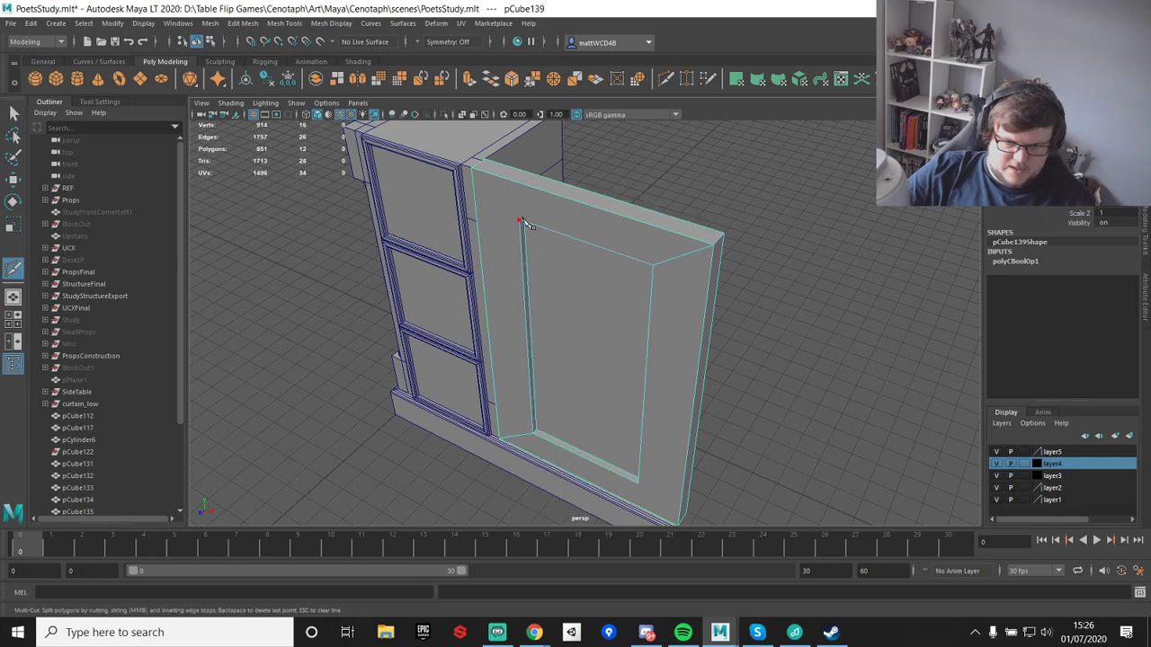
pyautogui.press('q')
pyautogui.keyDown('alt'); pyautogui.moveTo(706, 336); pyautogui.dragTo(602, 263); pyautogui.keyUp('alt')
pyautogui.press('g')
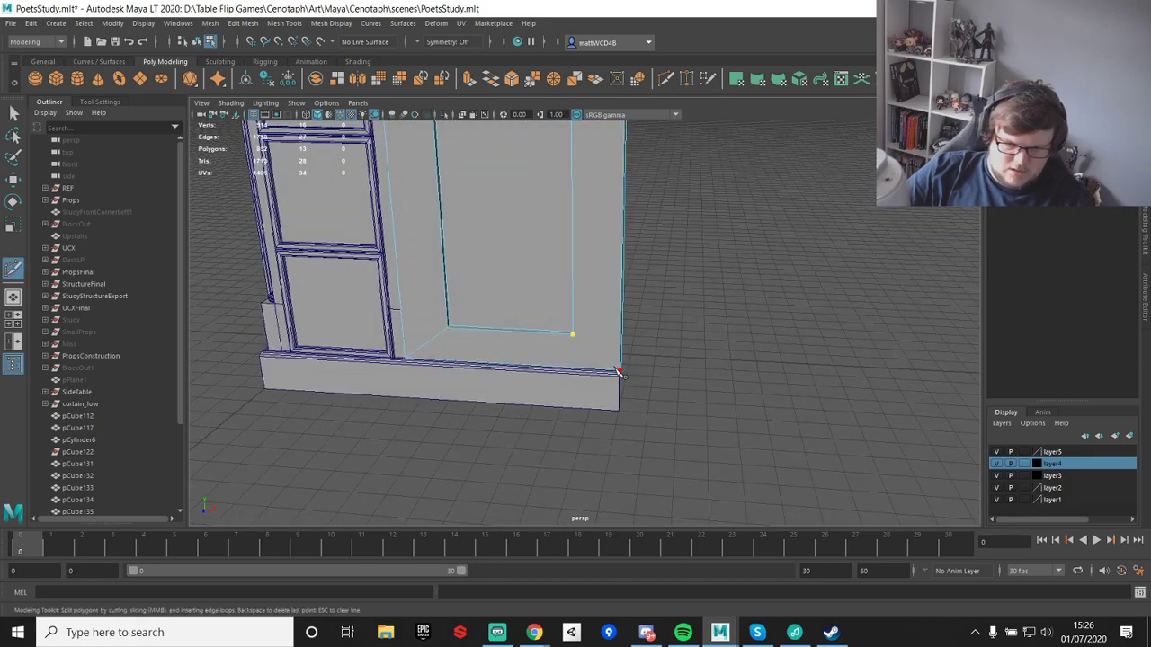
pyautogui.press('q')
pyautogui.press('g')
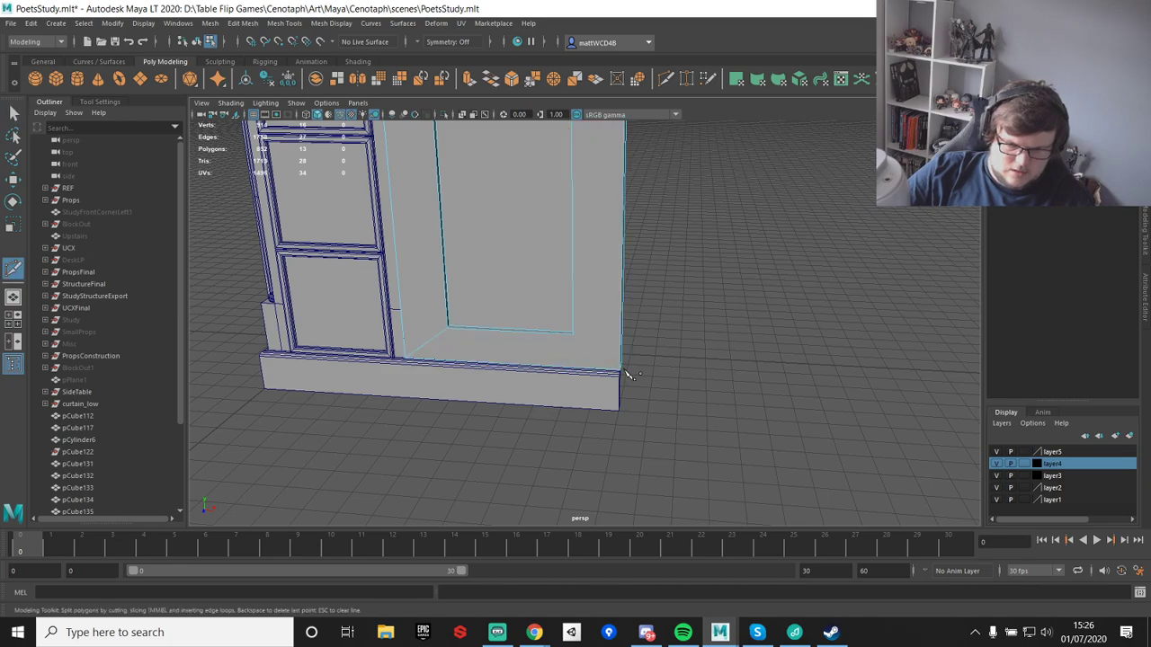
pyautogui.press('q')
# - Extrude the recess's back face and scale it inwards in X and Y to leave a narrow border
pyautogui.keyDown('alt'); pyautogui.moveTo(579, 343); pyautogui.dragTo(640, 338); pyautogui.keyUp('alt')
pyautogui.keyDown('alt'); pyautogui.moveTo(641, 337); pyautogui.dragTo(732, 357, button='right'); pyautogui.keyUp('alt')
pyautogui.keyDown('alt'); pyautogui.moveTo(733, 316); pyautogui.dragTo(665, 310); pyautogui.keyUp('alt')
pyautogui.keyDown('alt'); pyautogui.moveTo(665, 305); pyautogui.dragTo(656, 256, button='middle'); pyautogui.keyUp('alt')
pyautogui.scroll(3, 656, 256)
pyautogui.keyDown('alt'); pyautogui.moveTo(644, 175); pyautogui.dragTo(608, 225); pyautogui.keyUp('alt')
pyautogui.click(655, 181)
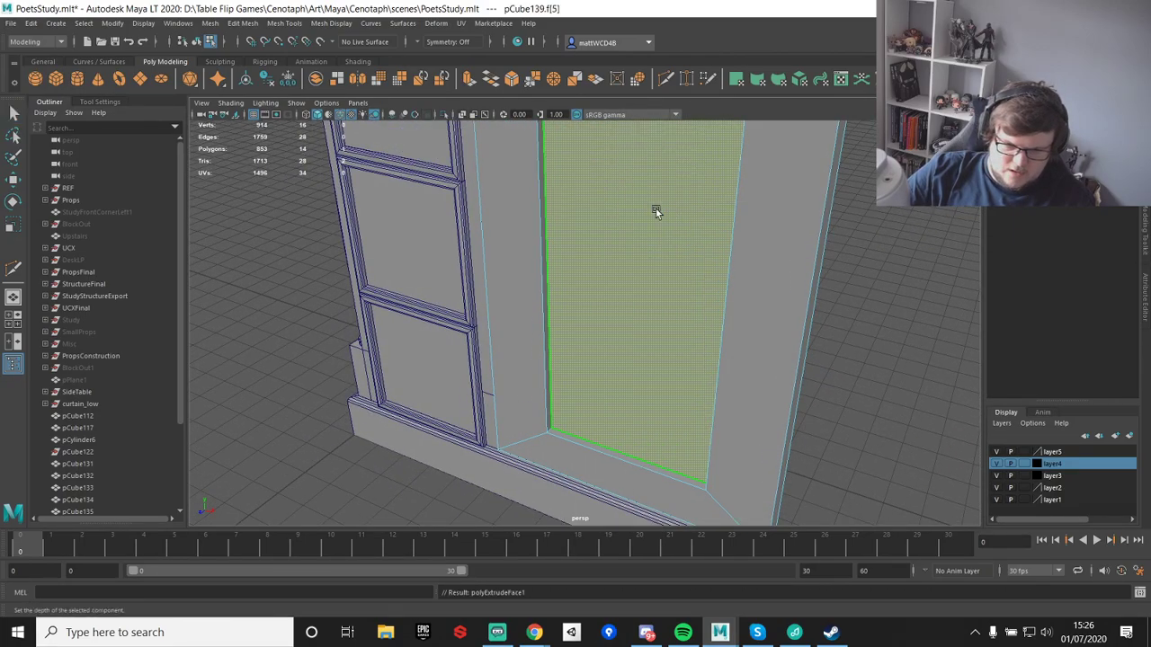
pyautogui.scroll(-3, 655, 211)
pyautogui.hotkey('ctrl', 'e')
pyautogui.press('e')
pyautogui.press('r')
pyautogui.moveTo(659, 324); pyautogui.dragTo(608, 298)
pyautogui.moveTo(619, 243); pyautogui.dragTo(620, 254)
# - Extrude the inset face again and snap it forward along Z to the recess's front edge
pyautogui.hotkey('ctrl', 'e')
pyautogui.keyDown('alt'); pyautogui.moveTo(734, 206); pyautogui.dragTo(688, 237); pyautogui.keyUp('alt')
pyautogui.scroll(3, 689, 236)
pyautogui.press('w')
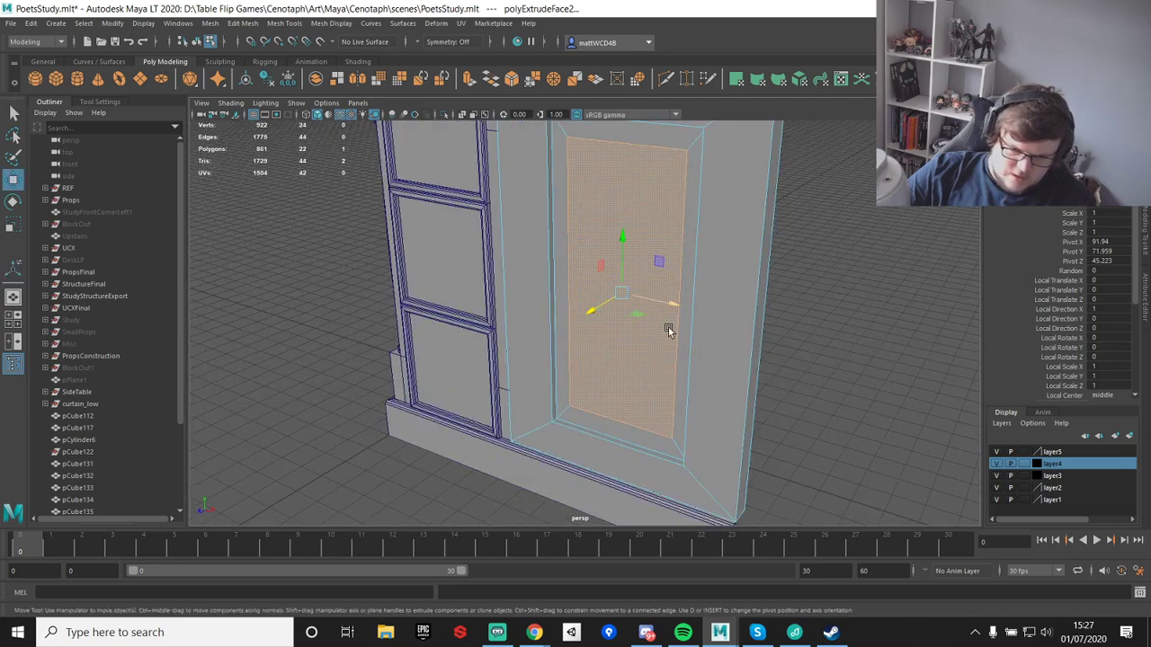
pyautogui.keyDown('alt'); pyautogui.moveTo(656, 329); pyautogui.dragTo(648, 329); pyautogui.keyUp('alt')
pyautogui.press('v')
pyautogui.moveTo(573, 320); pyautogui.dragTo(546, 426)
pyautogui.keyDown('alt'); pyautogui.moveTo(608, 330); pyautogui.dragTo(624, 329); pyautogui.keyUp('alt')
# - Bevel the front edges of the raised centre panel with a fraction of 1
pyautogui.press('q')
pyautogui.moveTo(630, 321); pyautogui.dragTo(683, 195, button='right')
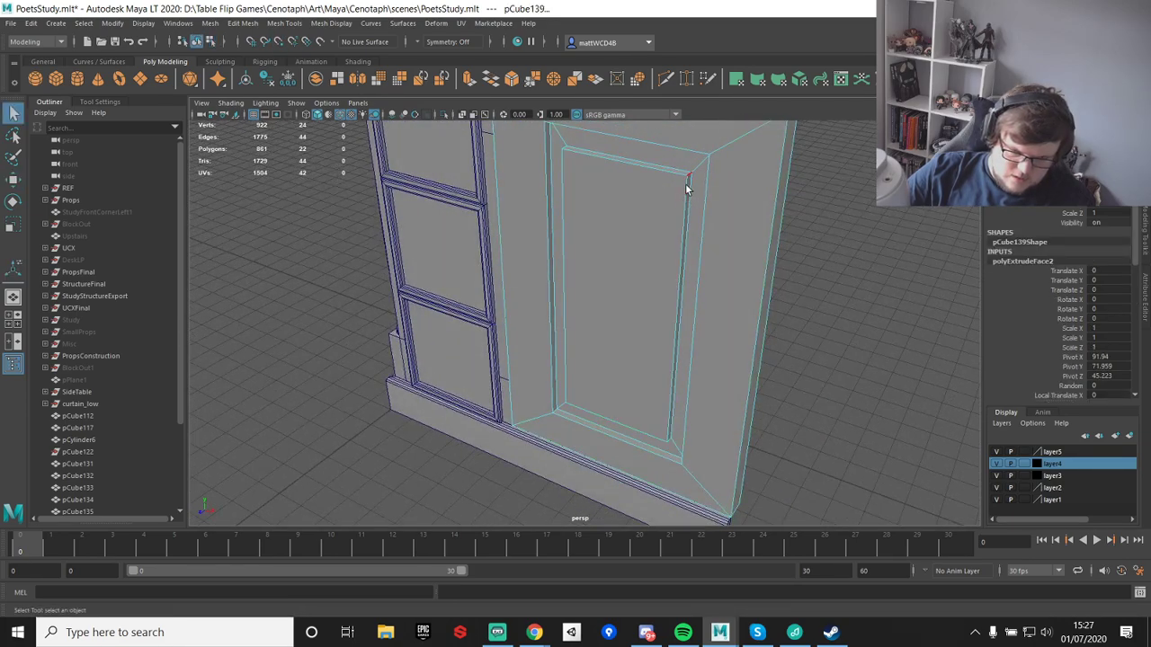
pyautogui.press('F10')
pyautogui.click(687, 187)
pyautogui.keyDown('shift'); pyautogui.click(564, 196); pyautogui.keyUp('shift')
pyautogui.keyDown('shift'); pyautogui.moveTo(628, 335); pyautogui.dragTo(698, 339, button='right'); pyautogui.keyUp('shift')
pyautogui.hotkey('ctrl', 'z')
pyautogui.hotkey('ctrl', 'z')
pyautogui.keyDown('shift'); pyautogui.moveTo(640, 205); pyautogui.dragTo(706, 206, button='right'); pyautogui.keyUp('shift')
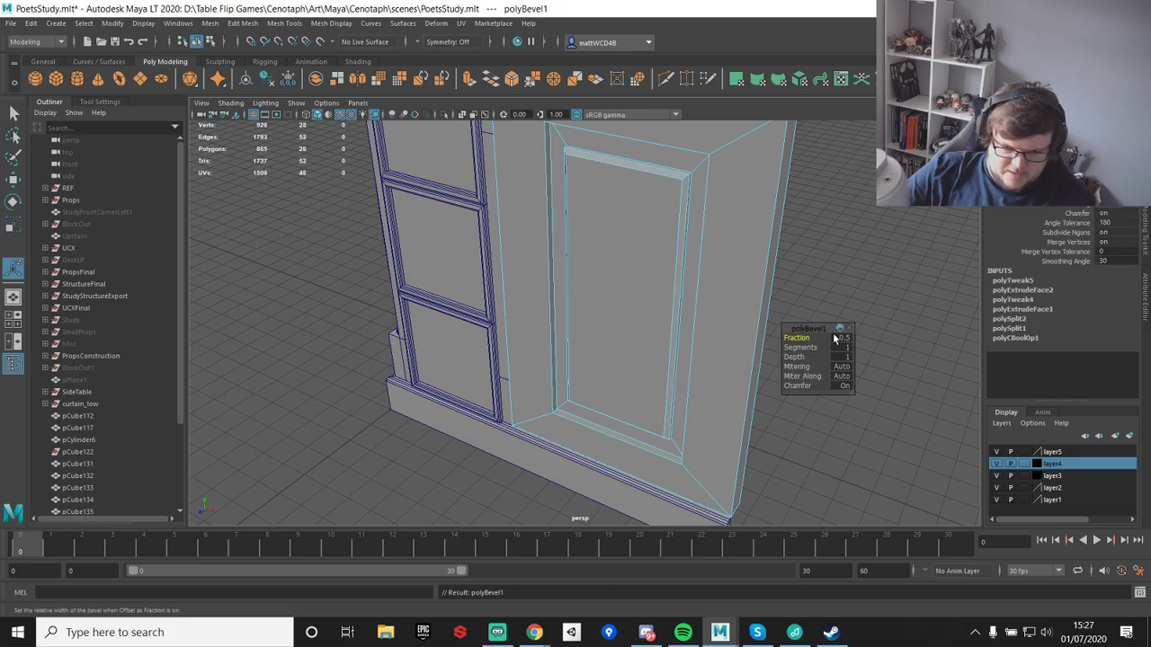
pyautogui.moveTo(796, 338); pyautogui.dragTo(811, 338)
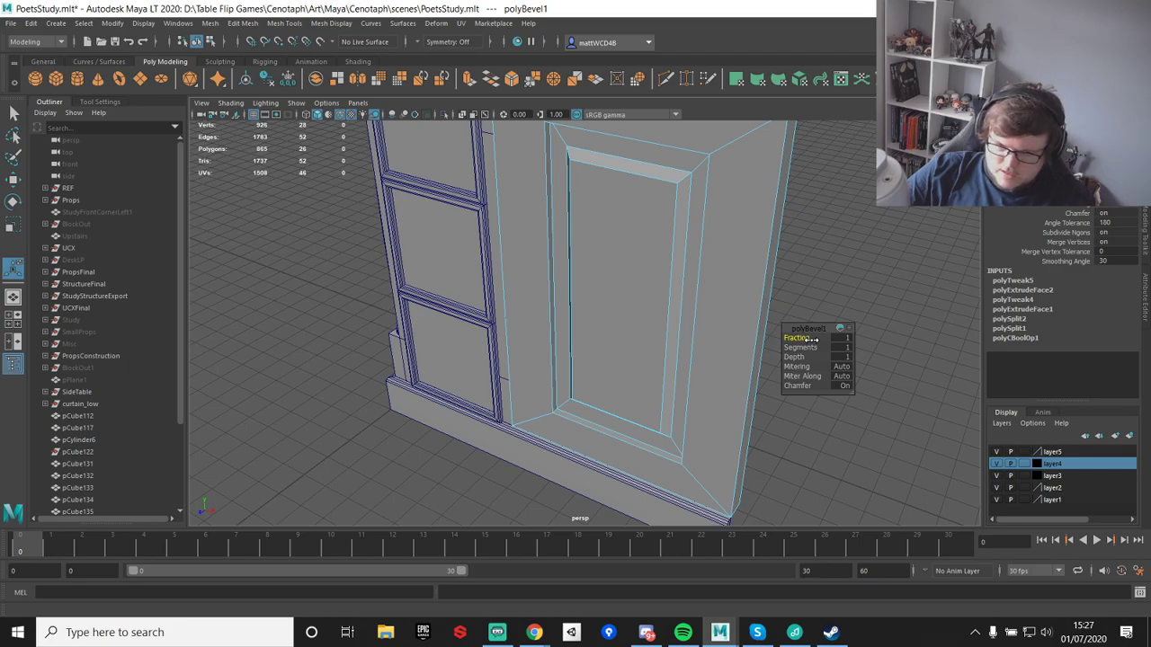
# - Return the panel bevel's fraction to 1 and merge the door's overlapping vertices with a 0.01 distance threshold
pyautogui.moveTo(812, 338); pyautogui.dragTo(801, 338)
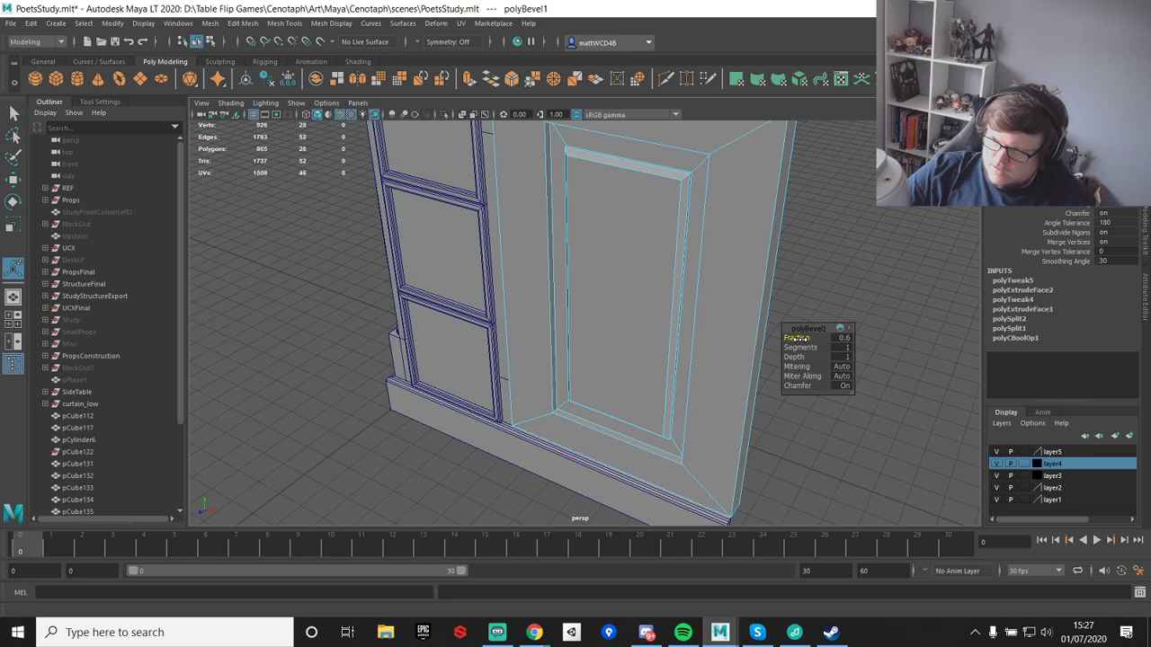
pyautogui.moveTo(801, 338); pyautogui.dragTo(812, 338)
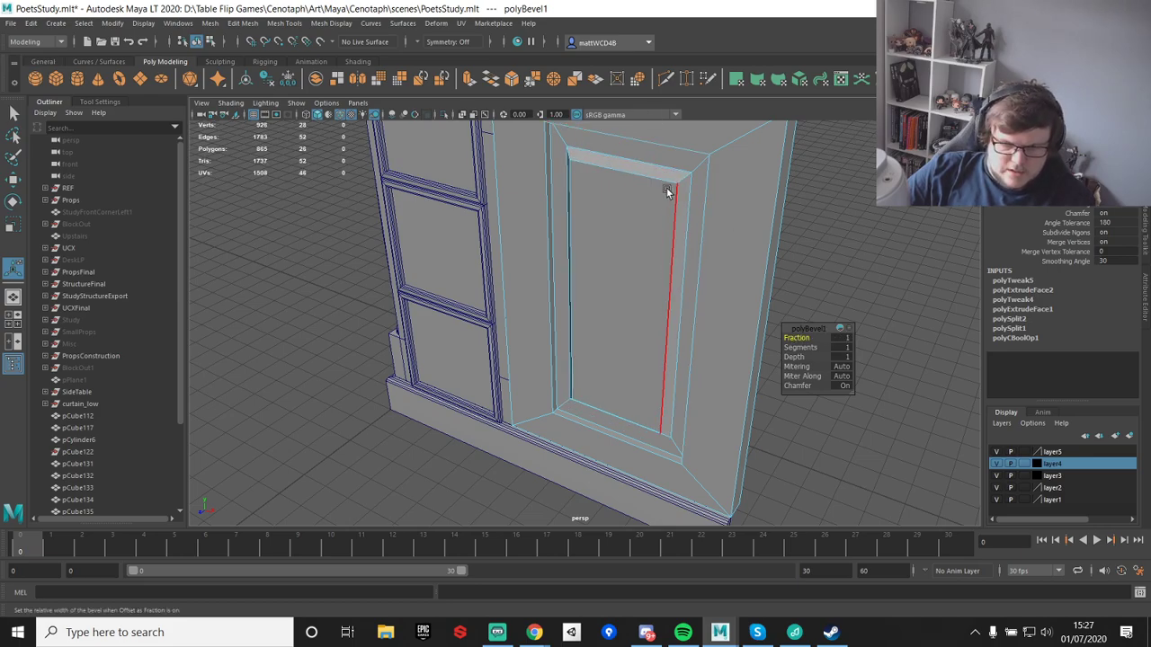
pyautogui.press('q')
pyautogui.scroll(-8, 566, 175)
pyautogui.moveTo(463, 207); pyautogui.dragTo(641, 392)
pyautogui.keyDown('shift'); pyautogui.moveTo(729, 358); pyautogui.dragTo(769, 259, button='right'); pyautogui.keyUp('shift')
# - Extrude the front face of the door's centre panel slightly forward along Z
pyautogui.scroll(4, 585, 292)
pyautogui.keyDown('alt'); pyautogui.moveTo(512, 243); pyautogui.dragTo(604, 318); pyautogui.keyUp('alt')
pyautogui.scroll(3, 604, 318)
pyautogui.scroll(3, 603, 318)
pyautogui.keyDown('alt'); pyautogui.moveTo(647, 268); pyautogui.dragTo(652, 219, button='middle'); pyautogui.keyUp('alt')
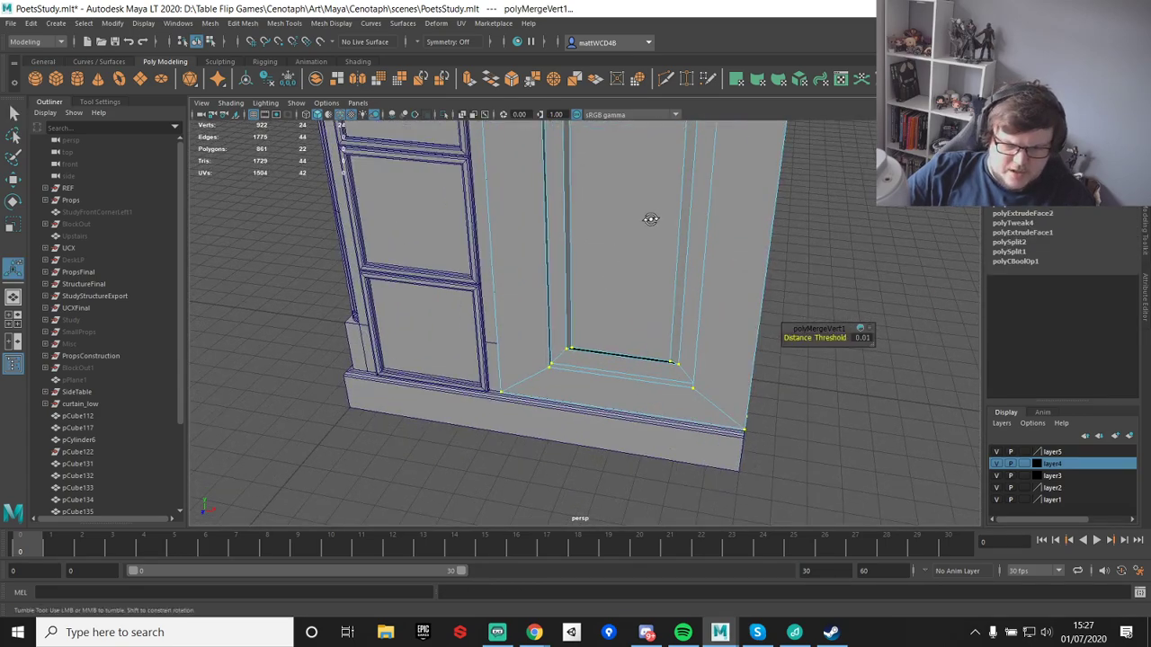
pyautogui.keyDown('alt'); pyautogui.moveTo(653, 218); pyautogui.dragTo(615, 230); pyautogui.keyUp('alt')
pyautogui.moveTo(616, 231); pyautogui.dragTo(617, 277, button='right')
pyautogui.press('q')
pyautogui.click(627, 224)
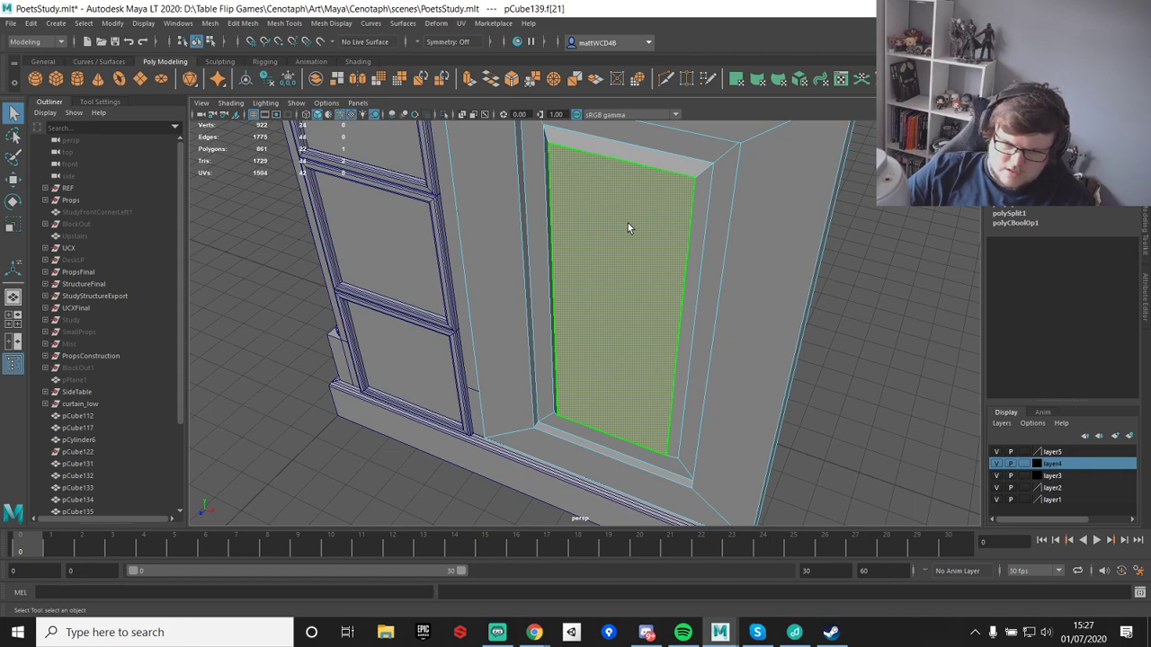
pyautogui.hotkey('ctrl', 'e')
pyautogui.keyDown('alt'); pyautogui.moveTo(729, 328); pyautogui.dragTo(504, 366); pyautogui.keyUp('alt')
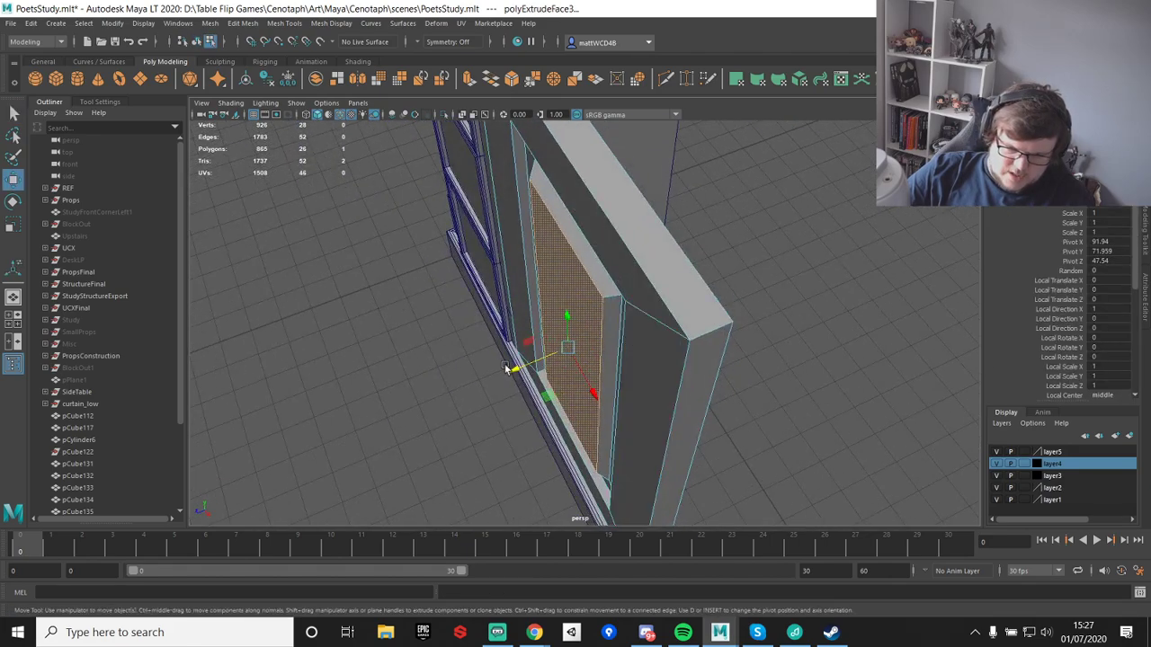
pyautogui.press('q')
# - Select only the raised panel's front and thin side faces, leaving out the surrounding bevel faces
pyautogui.rightClick(541, 291)
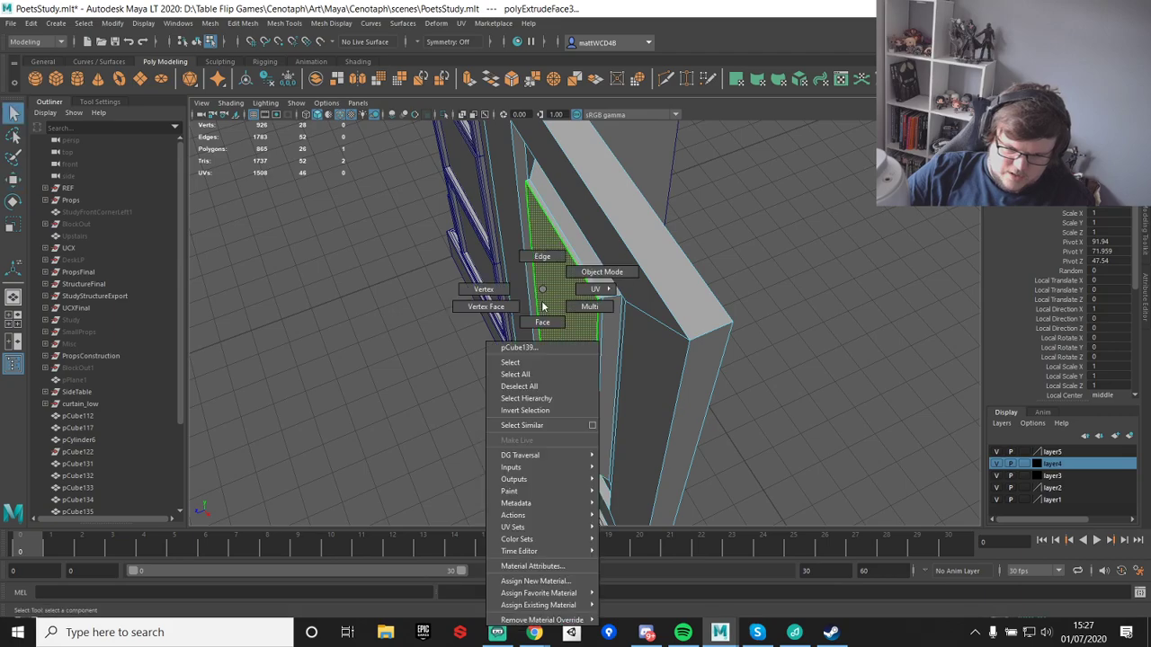
pyautogui.moveTo(542, 295); pyautogui.dragTo(542, 322, button='right')
pyautogui.click(576, 307)
pyautogui.moveTo(589, 292); pyautogui.dragTo(602, 192, button='right')
pyautogui.click(592, 275)
pyautogui.keyDown('ctrl'); pyautogui.moveTo(591, 274); pyautogui.dragTo(580, 352, button='right'); pyautogui.keyUp('ctrl')
pyautogui.press('w')
pyautogui.keyDown('alt'); pyautogui.moveTo(607, 247); pyautogui.dragTo(653, 297); pyautogui.keyUp('alt')
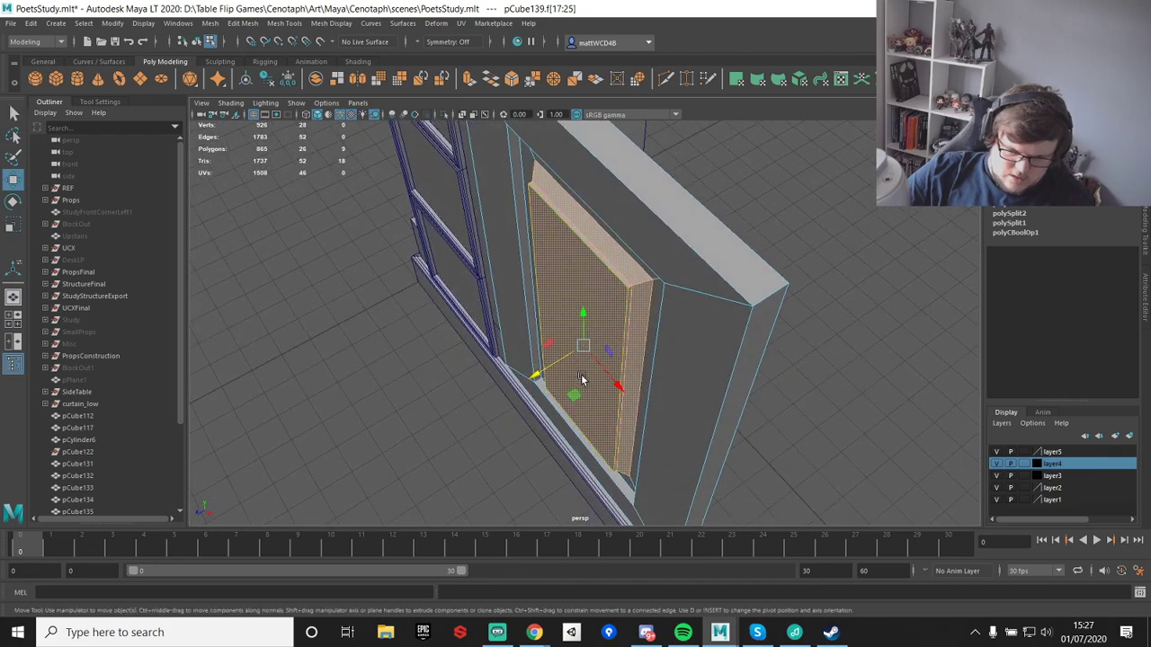
pyautogui.click(645, 301)
pyautogui.hotkey('ctrl', 'z')
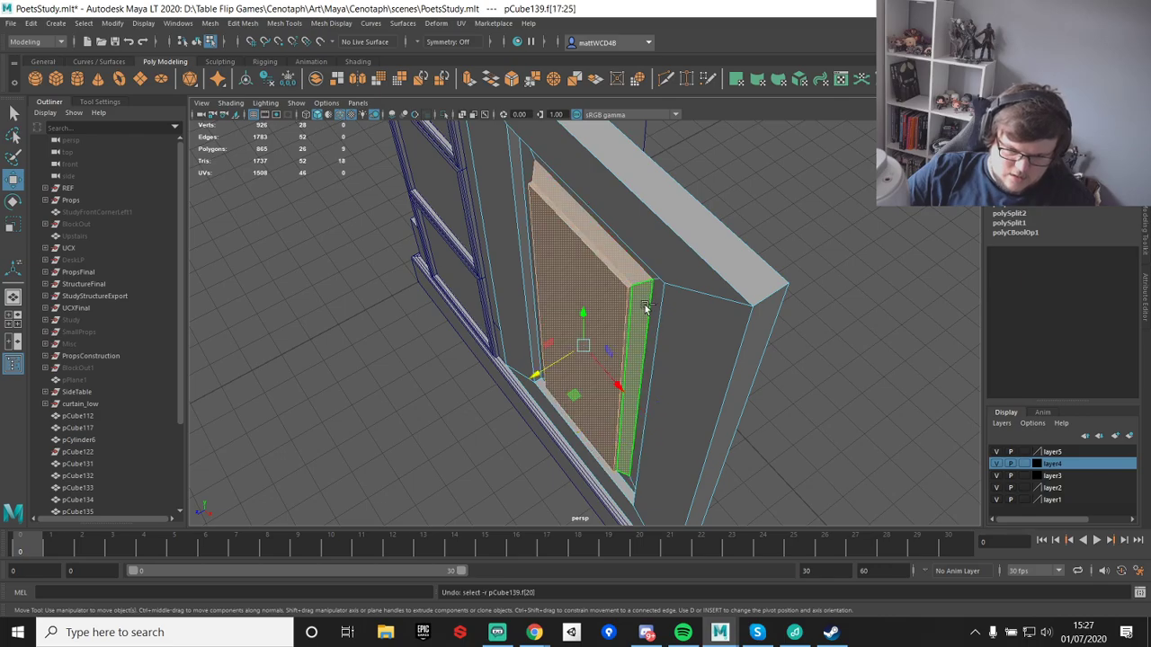
pyautogui.keyDown('ctrl'); pyautogui.click(644, 307); pyautogui.keyUp('ctrl')
pyautogui.keyDown('ctrl'); pyautogui.click(627, 259); pyautogui.keyUp('ctrl')
pyautogui.keyDown('alt'); pyautogui.moveTo(578, 380); pyautogui.dragTo(616, 297); pyautogui.keyUp('alt')
pyautogui.keyDown('ctrl'); pyautogui.click(621, 409); pyautogui.keyUp('ctrl')
pyautogui.keyDown('alt'); pyautogui.moveTo(619, 399); pyautogui.dragTo(603, 372); pyautogui.keyUp('alt')
pyautogui.keyDown('ctrl'); pyautogui.click(603, 372); pyautogui.keyUp('ctrl')
pyautogui.keyDown('alt'); pyautogui.moveTo(643, 265); pyautogui.dragTo(595, 304); pyautogui.keyUp('alt')
pyautogui.press('q')
pyautogui.moveTo(572, 223); pyautogui.dragTo(621, 171, button='right')
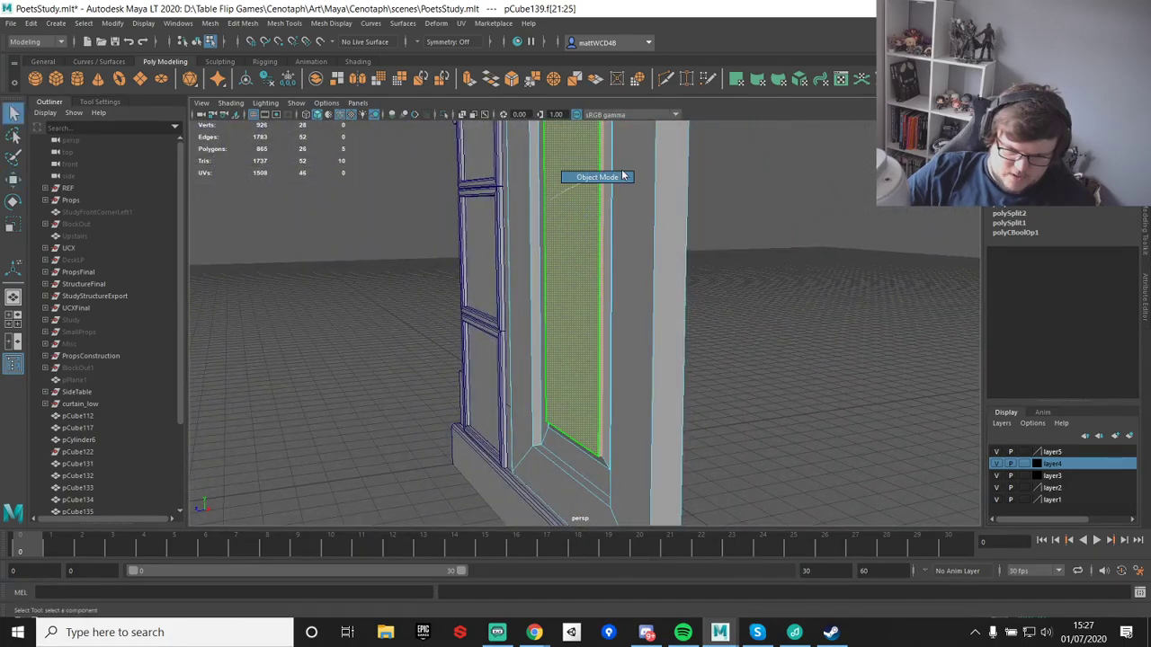
pyautogui.click(793, 257)
# - Narrow the door by moving its vertices along X towards the drawers, with the free side edge moved further in
pyautogui.scroll(-5, 794, 257)
pyautogui.keyDown('alt'); pyautogui.moveTo(665, 440); pyautogui.dragTo(726, 438); pyautogui.keyUp('alt')
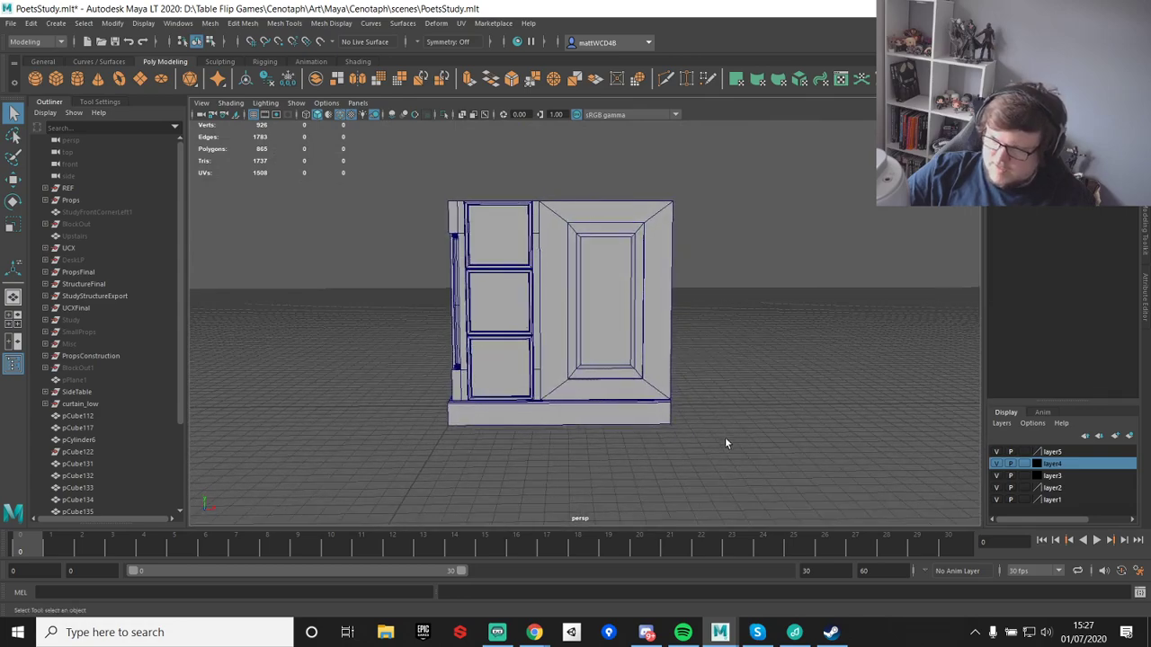
pyautogui.scroll(3, 668, 347)
pyautogui.scroll(-3, 668, 347)
pyautogui.moveTo(640, 293)
pyautogui.keyDown('alt'); pyautogui.mouseDown(button='middle')
pyautogui.moveTo(617, 348)
pyautogui.moveTo(624, 293)
pyautogui.mouseUp(button='middle'); pyautogui.keyUp('alt')
pyautogui.keyDown('alt'); pyautogui.moveTo(624, 294); pyautogui.dragTo(633, 307); pyautogui.keyUp('alt')
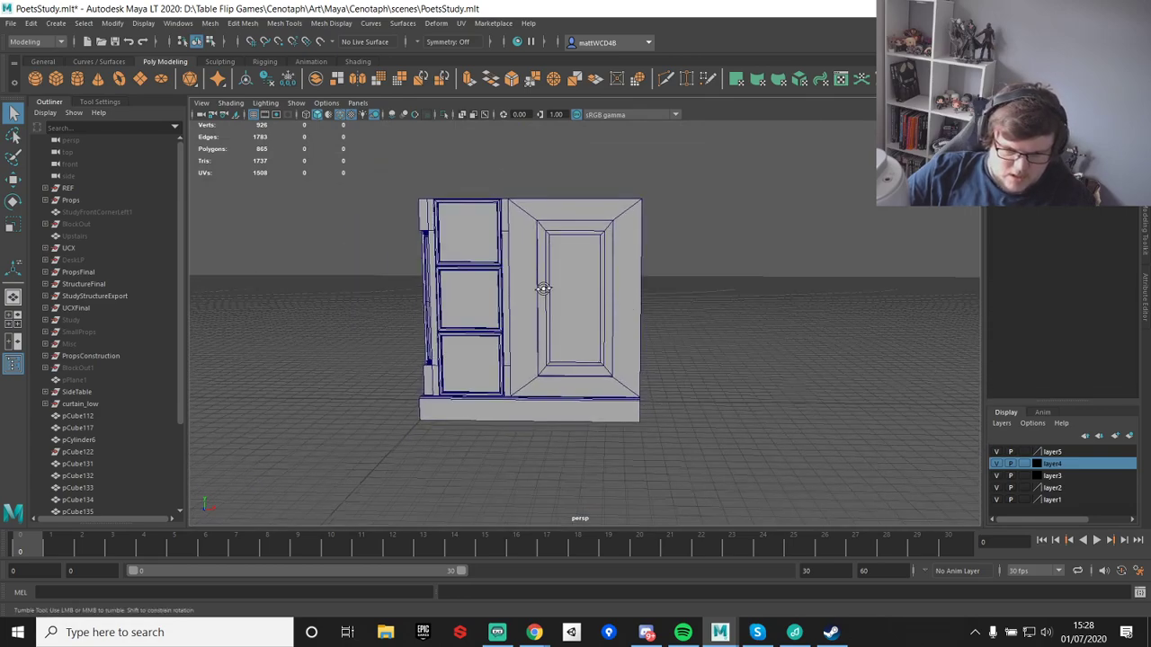
pyautogui.keyDown('alt'); pyautogui.moveTo(542, 288); pyautogui.dragTo(540, 294); pyautogui.keyUp('alt')
pyautogui.click(523, 219)
pyautogui.moveTo(523, 219); pyautogui.dragTo(465, 221, button='right')
pyautogui.moveTo(529, 168); pyautogui.dragTo(712, 485)
pyautogui.scroll(3, 675, 385)
pyautogui.press('w')
pyautogui.scroll(-1, 683, 389)
pyautogui.moveTo(686, 302); pyautogui.dragTo(675, 300)
pyautogui.press('q')
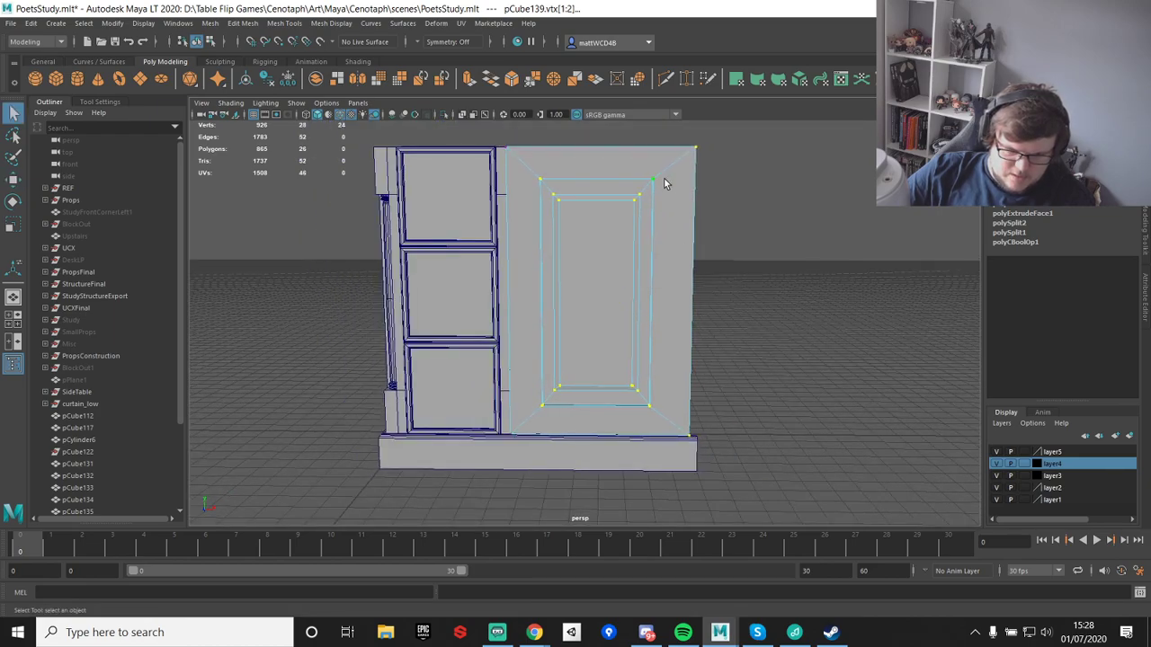
pyautogui.moveTo(678, 145); pyautogui.dragTo(763, 434)
pyautogui.press('w')
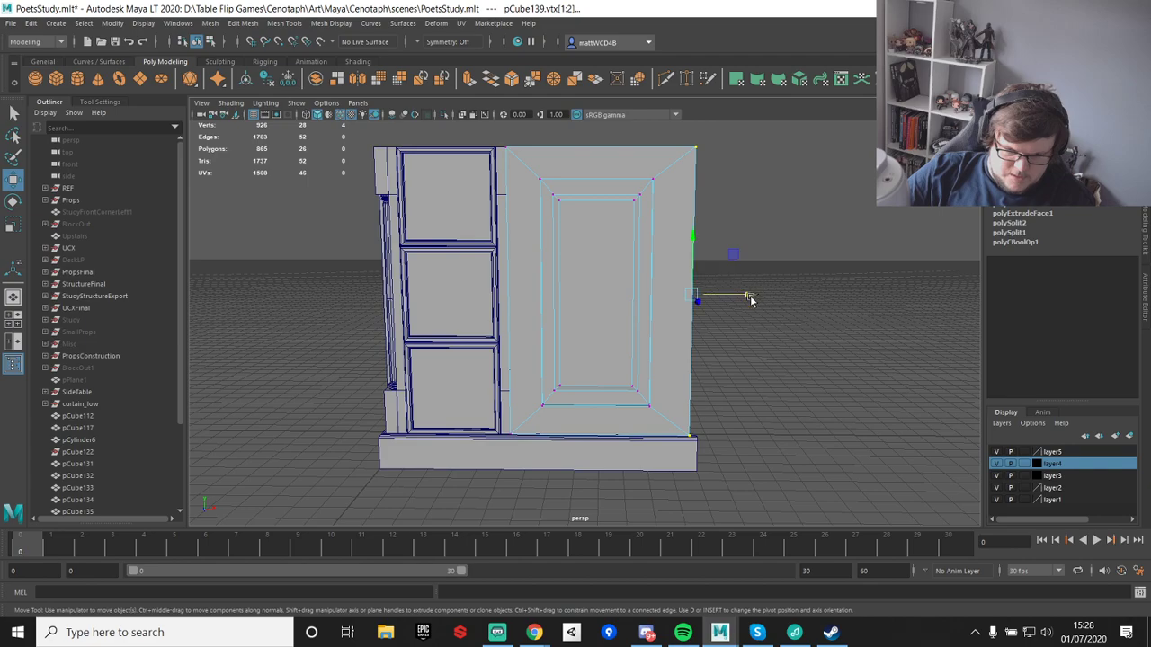
pyautogui.moveTo(745, 300); pyautogui.dragTo(678, 384)
# - Shift the door's recess and panel vertices along X to recentre them and scale them slightly taller in Y
pyautogui.press('q')
pyautogui.moveTo(521, 164); pyautogui.dragTo(662, 401)
pyautogui.press('w')
pyautogui.moveTo(672, 293); pyautogui.dragTo(653, 298)
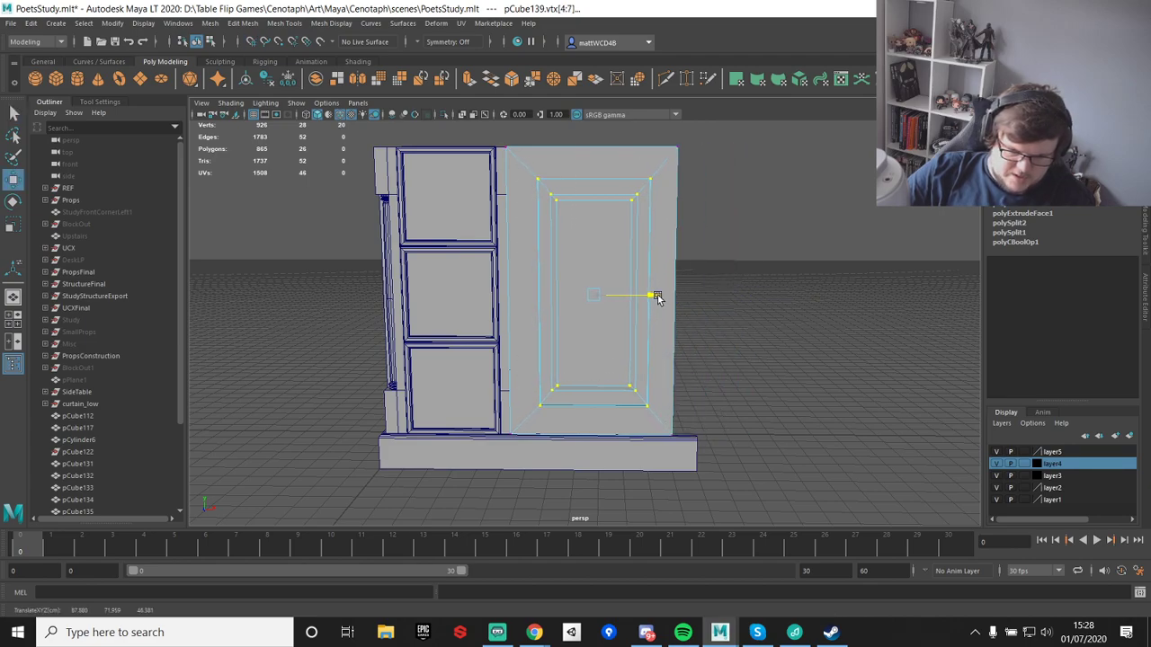
pyautogui.press('e')
pyautogui.press('r')
pyautogui.moveTo(590, 239); pyautogui.dragTo(589, 236)
pyautogui.moveTo(589, 237); pyautogui.dragTo(590, 234)
pyautogui.press('q')
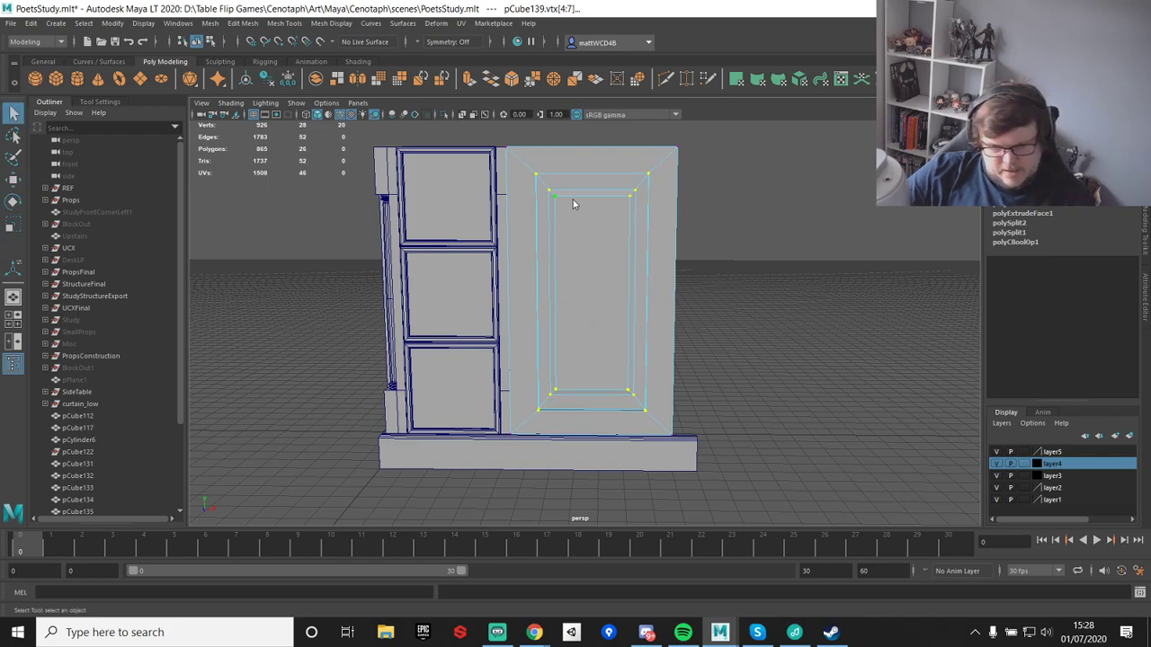
# - Snap the base's end vertices along X to line up with the door's free side edge
pyautogui.moveTo(620, 208); pyautogui.dragTo(683, 166, button='right')
pyautogui.click(816, 269)
pyautogui.keyDown('alt'); pyautogui.moveTo(699, 422); pyautogui.dragTo(686, 457); pyautogui.keyUp('alt')
pyautogui.click(686, 459)
pyautogui.moveTo(686, 455); pyautogui.dragTo(629, 306, button='right')
pyautogui.moveTo(657, 408); pyautogui.dragTo(748, 536)
pyautogui.press('w')
pyautogui.press('v')
pyautogui.moveTo(738, 457); pyautogui.dragTo(712, 460)
pyautogui.click(735, 343)
# - Inspect the corner column and the cabinet's overall proportions from several angles
pyautogui.scroll(-4, 734, 342)
pyautogui.keyDown('alt'); pyautogui.moveTo(735, 345); pyautogui.dragTo(621, 363); pyautogui.keyUp('alt')
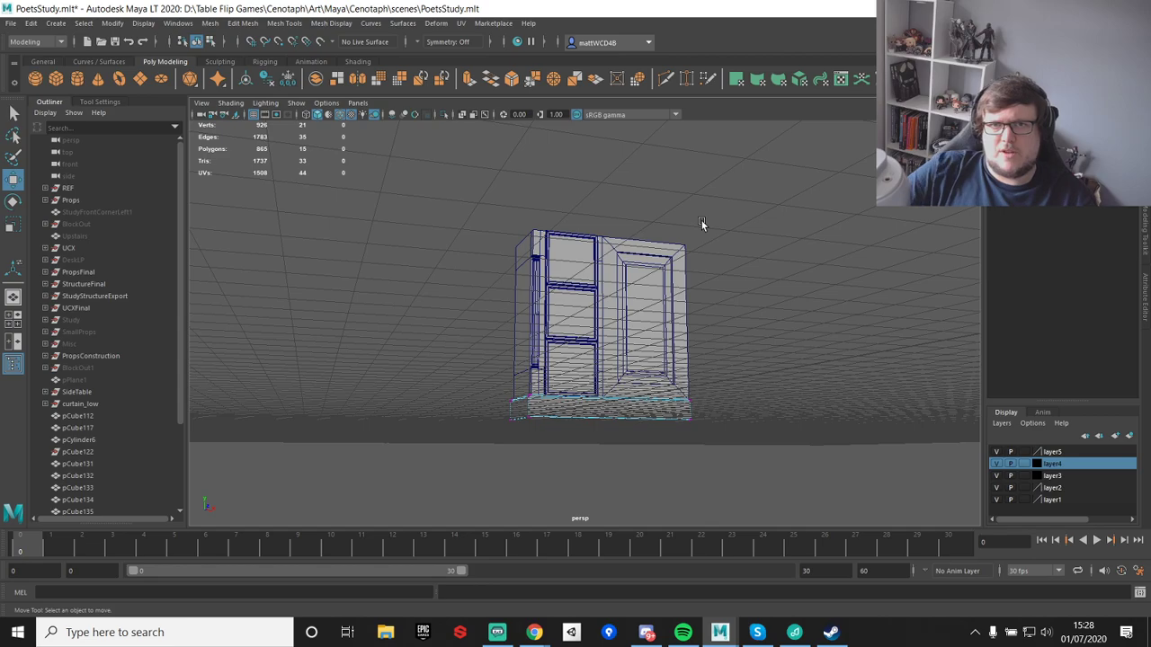
pyautogui.keyDown('alt'); pyautogui.moveTo(585, 272); pyautogui.dragTo(529, 293); pyautogui.keyUp('alt')
pyautogui.keyDown('alt'); pyautogui.moveTo(530, 293); pyautogui.dragTo(563, 323, button='right'); pyautogui.keyUp('alt')
pyautogui.keyDown('alt'); pyautogui.moveTo(562, 323); pyautogui.dragTo(558, 205); pyautogui.keyUp('alt')
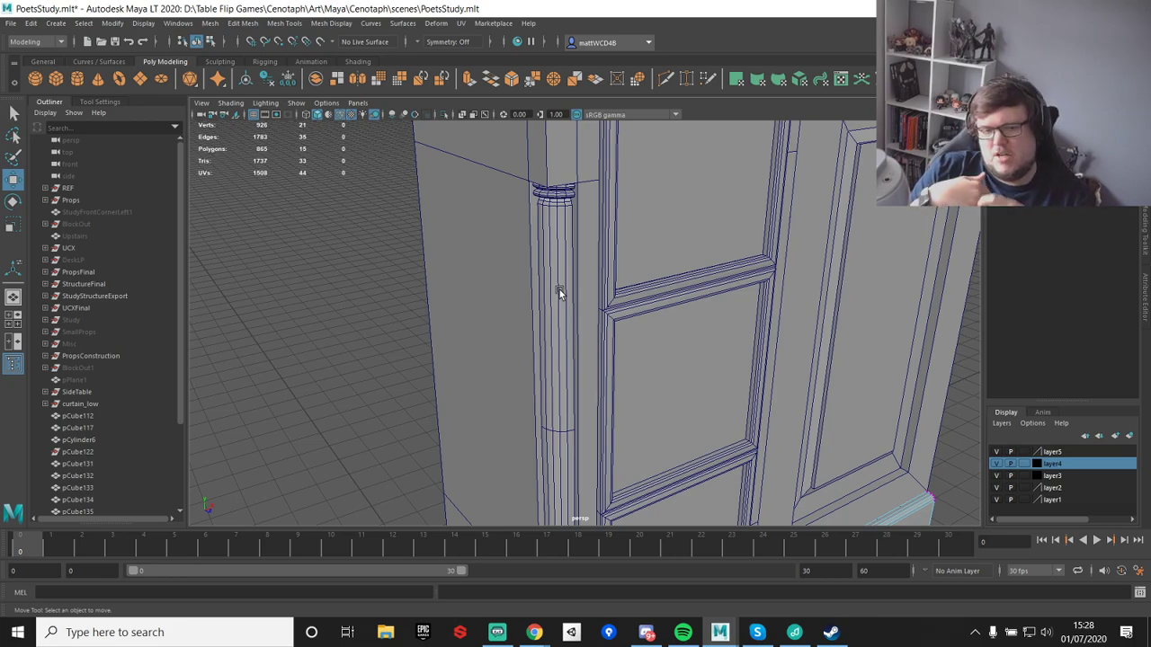
pyautogui.scroll(-8, 558, 286)
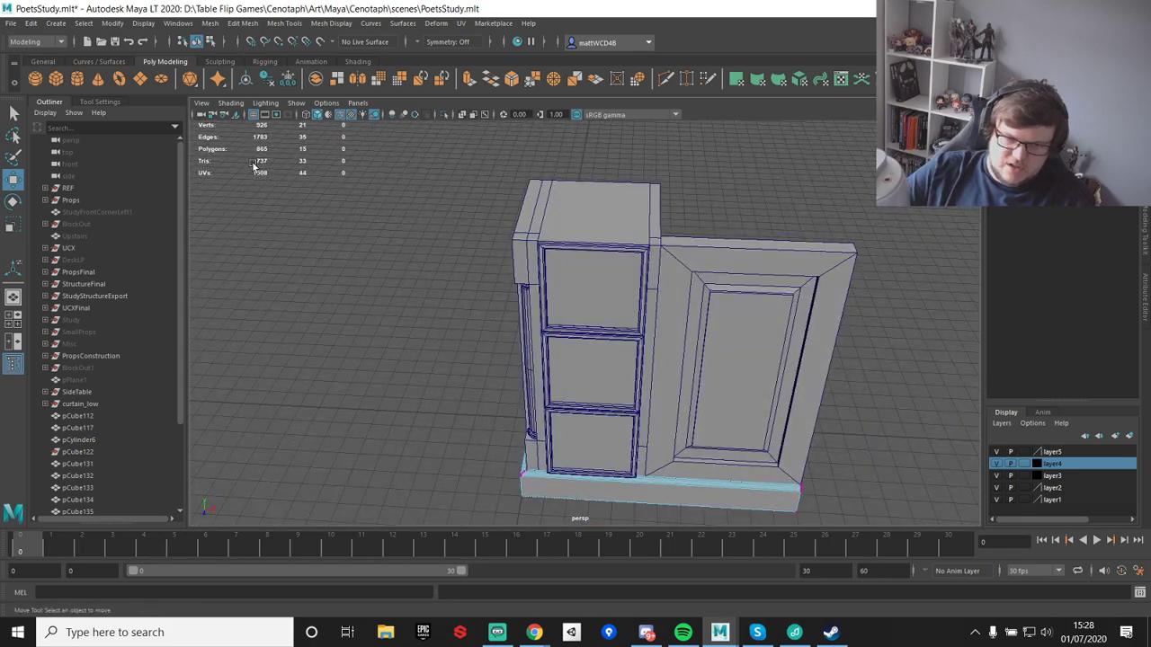
pyautogui.keyDown('alt'); pyautogui.moveTo(631, 392); pyautogui.dragTo(631, 257); pyautogui.keyUp('alt')
pyautogui.moveTo(622, 245); pyautogui.dragTo(645, 233, button='right')
pyautogui.click(724, 304)
pyautogui.scroll(-3, 724, 304)
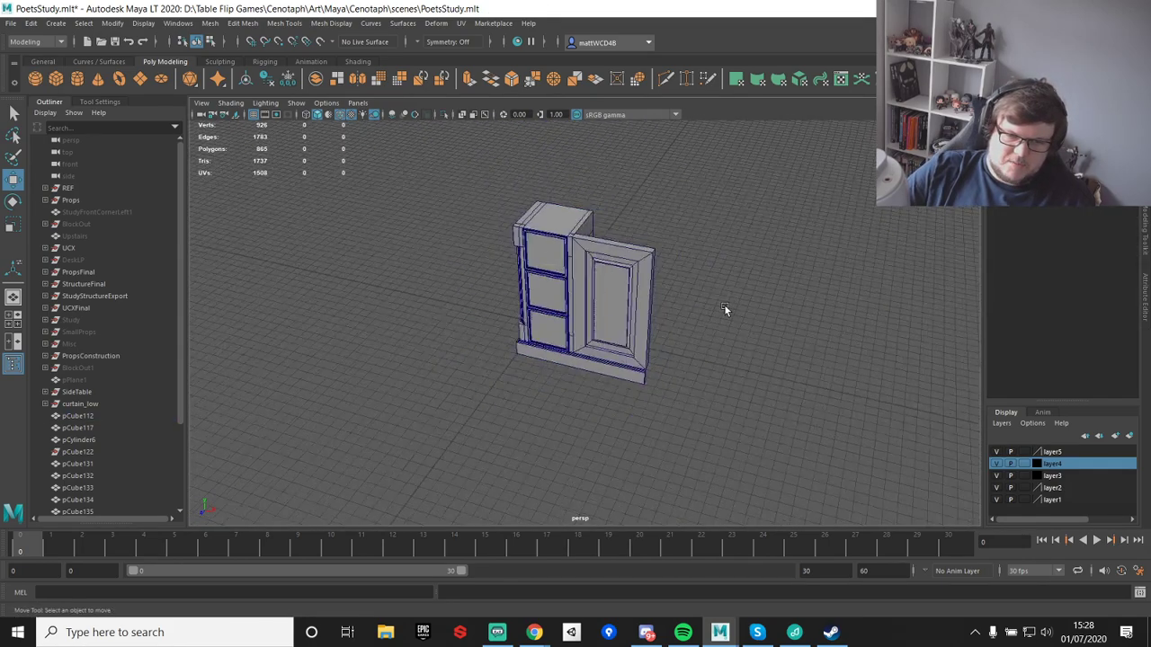
# - Snap the pivot of the block behind the door to its lower corner beside the drawer unit and scale the block
pyautogui.keyDown('alt'); pyautogui.moveTo(813, 286); pyautogui.dragTo(814, 345, button='middle'); pyautogui.keyUp('alt')
pyautogui.scroll(2, 814, 345)
pyautogui.keyDown('alt'); pyautogui.moveTo(813, 345); pyautogui.dragTo(661, 328); pyautogui.keyUp('alt')
pyautogui.scroll(5, 662, 327)
pyautogui.keyDown('alt'); pyautogui.moveTo(662, 328); pyautogui.dragTo(745, 310, button='middle'); pyautogui.keyUp('alt')
pyautogui.keyDown('alt'); pyautogui.moveTo(744, 310); pyautogui.dragTo(670, 389); pyautogui.keyUp('alt')
pyautogui.click(666, 387)
pyautogui.scroll(3, 672, 411)
pyautogui.press('v')
pyautogui.press('d')
pyautogui.keyDown('alt'); pyautogui.moveTo(675, 450); pyautogui.dragTo(650, 403); pyautogui.keyUp('alt')
pyautogui.press('r')
pyautogui.moveTo(588, 445); pyautogui.dragTo(706, 272)
pyautogui.press('q')
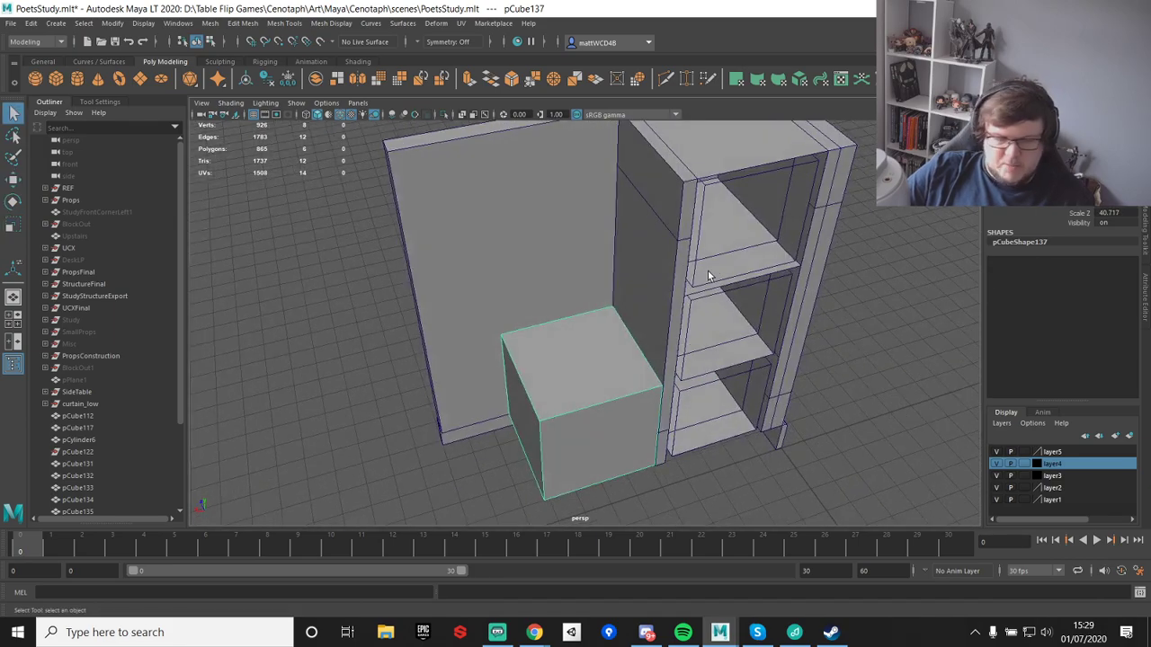
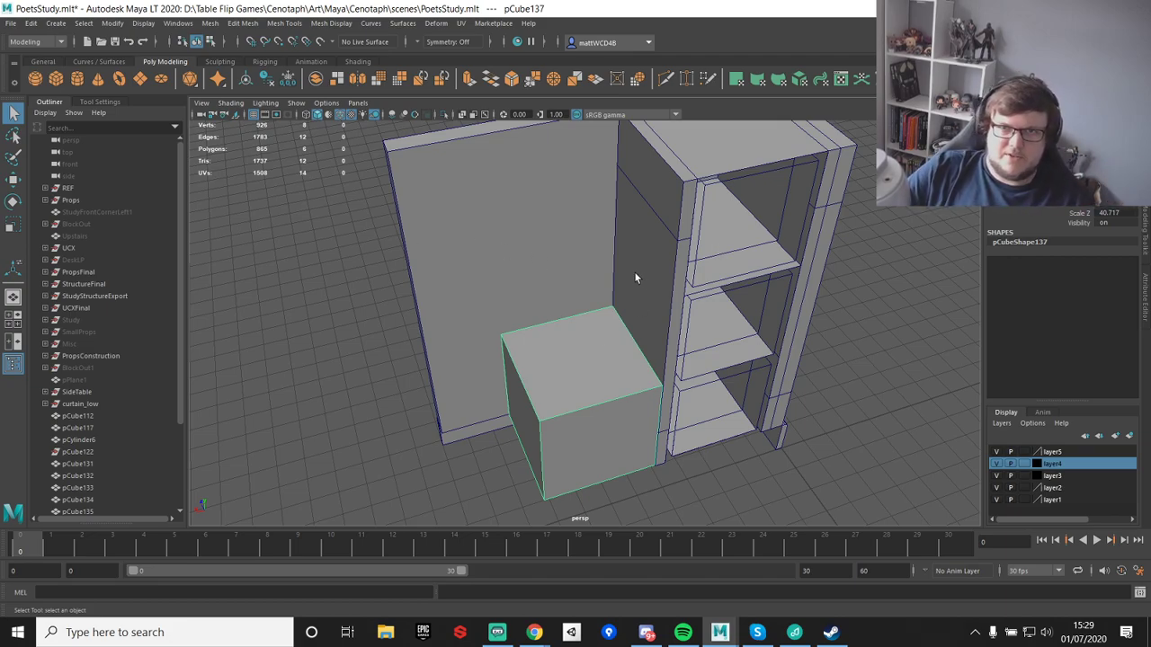
# - Snap the block's outer side vertices along X to match the door's free side edge
pyautogui.scroll(-3, 637, 396)
pyautogui.keyDown('alt'); pyautogui.moveTo(598, 388); pyautogui.dragTo(633, 363); pyautogui.keyUp('alt')
pyautogui.moveTo(630, 327); pyautogui.dragTo(561, 325, button='right')
pyautogui.moveTo(555, 247); pyautogui.dragTo(633, 442)
pyautogui.press('w')
pyautogui.press('v')
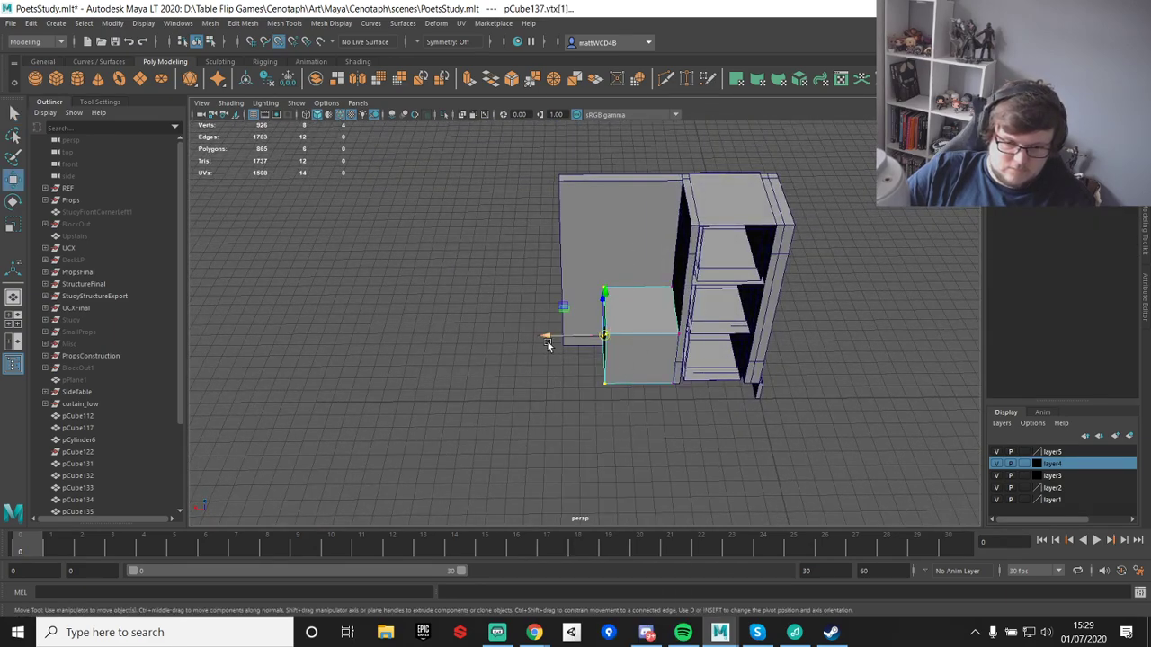
pyautogui.moveTo(547, 338); pyautogui.dragTo(552, 336)
pyautogui.keyDown('alt'); pyautogui.moveTo(554, 387); pyautogui.dragTo(573, 336); pyautogui.keyUp('alt')
# - Snap the block's top vertices up to the height of the door's top edge
pyautogui.press('q')
pyautogui.moveTo(431, 235); pyautogui.dragTo(735, 337)
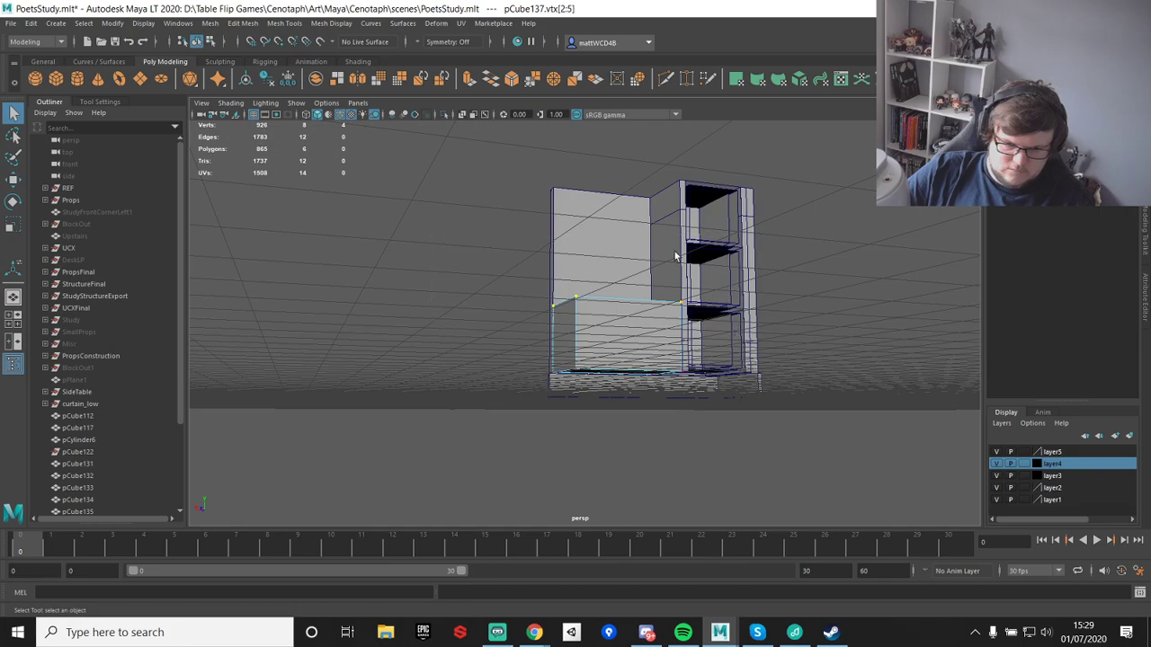
pyautogui.keyDown('alt'); pyautogui.moveTo(690, 281); pyautogui.dragTo(685, 308); pyautogui.keyUp('alt')
pyautogui.press('w')
pyautogui.press('v')
pyautogui.moveTo(606, 332); pyautogui.dragTo(665, 269)
# - Reverse the normals of all the block's faces so it forms the cupboard's interior
pyautogui.keyDown('alt'); pyautogui.moveTo(548, 313); pyautogui.dragTo(610, 264); pyautogui.keyUp('alt')
pyautogui.moveTo(610, 264); pyautogui.dragTo(609, 300, button='right')
pyautogui.click(538, 280)
pyautogui.click(669, 290)
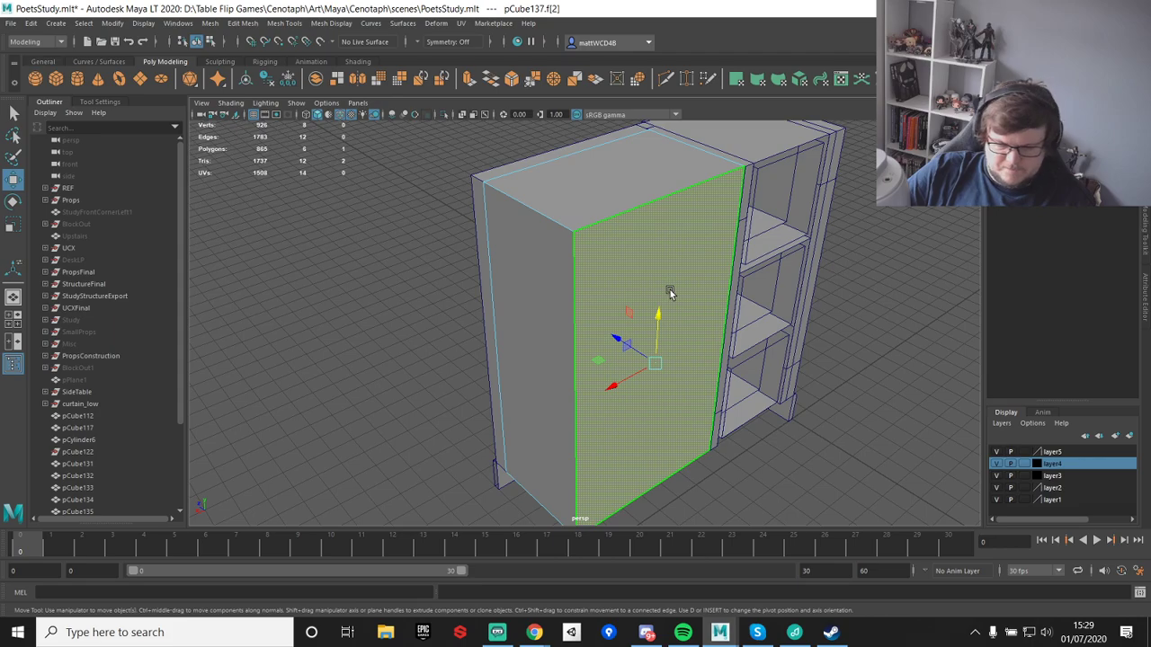
pyautogui.doubleClick(565, 301)
pyautogui.keyDown('shift'); pyautogui.moveTo(613, 234); pyautogui.dragTo(778, 281, button='right'); pyautogui.keyUp('shift')
pyautogui.moveTo(540, 218); pyautogui.dragTo(637, 205, button='right')
pyautogui.scroll(-3, 573, 260)
pyautogui.keyDown('alt'); pyautogui.moveTo(574, 260); pyautogui.dragTo(579, 261); pyautogui.keyUp('alt')
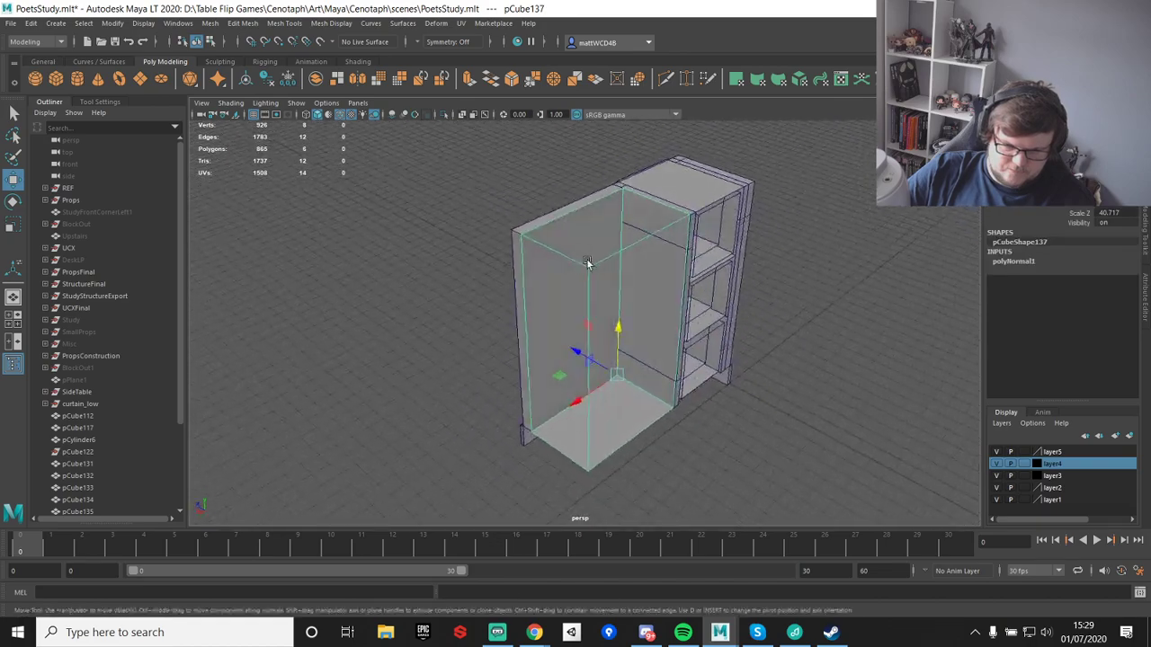
# - Delete the interior block's front face behind the door
pyautogui.doubleClick(556, 284)
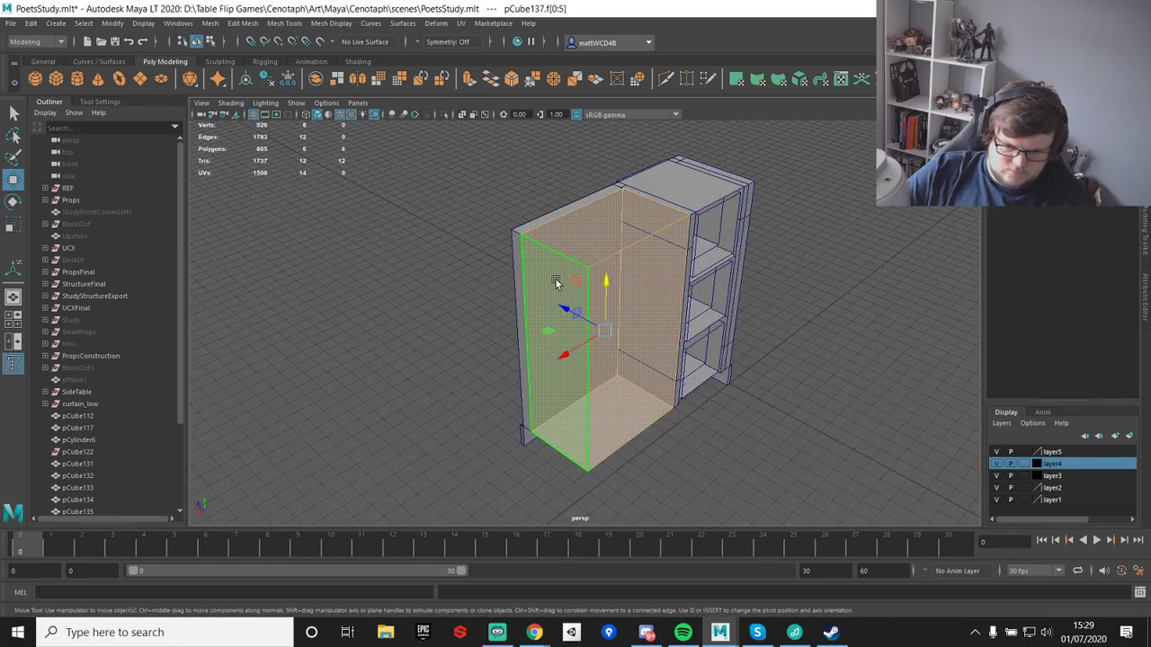
pyautogui.click(585, 239)
pyautogui.press('Delete')
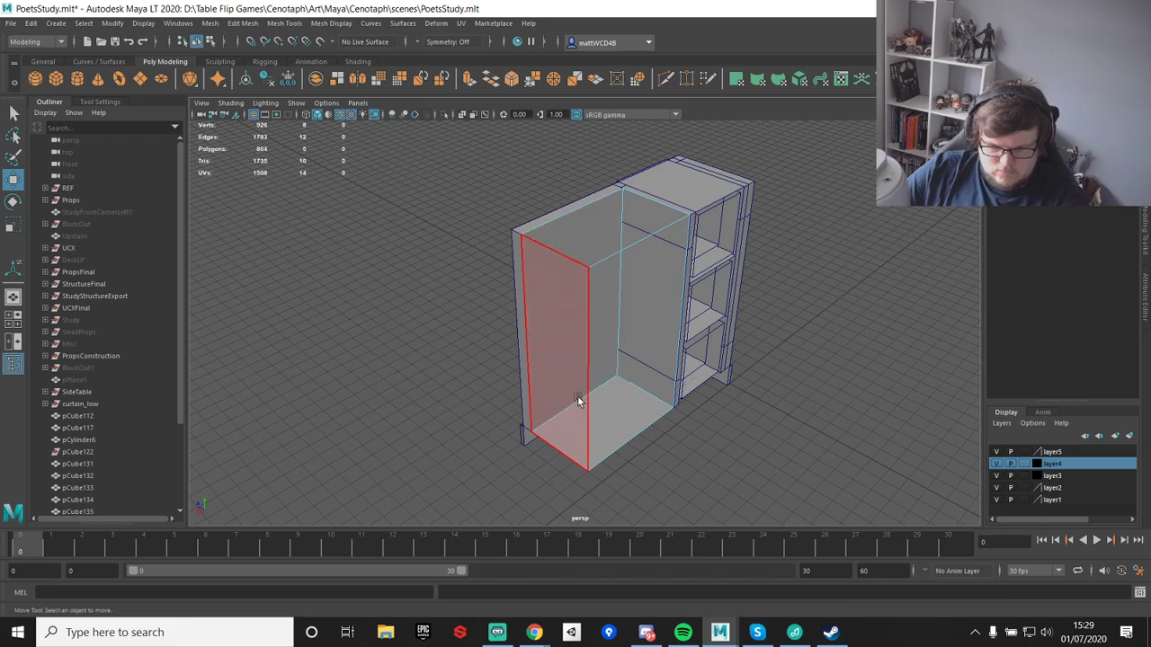
# - Rotate the door outward on its drawer-side edge to swing it open
pyautogui.keyDown('alt'); pyautogui.moveTo(640, 361); pyautogui.dragTo(527, 240); pyautogui.keyUp('alt')
pyautogui.press('q')
pyautogui.click(572, 241)
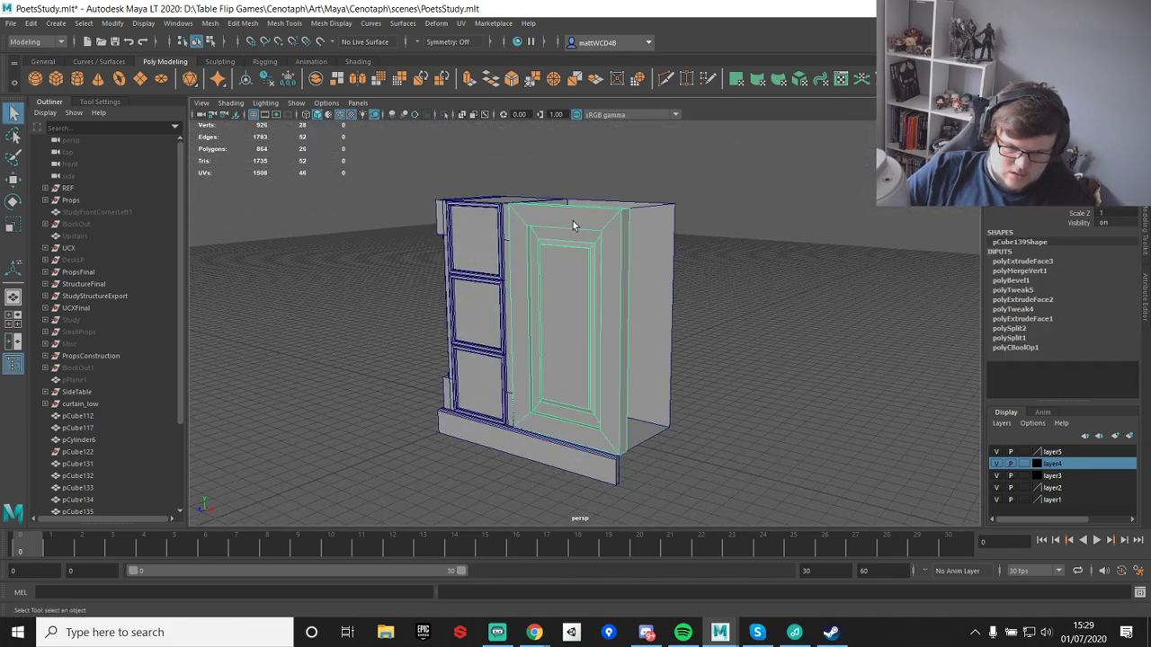
pyautogui.press('e')
pyautogui.keyDown('alt'); pyautogui.moveTo(599, 337); pyautogui.dragTo(837, 319, button='right'); pyautogui.keyUp('alt')
pyautogui.moveTo(796, 300); pyautogui.dragTo(695, 429)
pyautogui.scroll(-3, 616, 520)
pyautogui.keyDown('alt'); pyautogui.moveTo(696, 429); pyautogui.dragTo(674, 359, button='middle'); pyautogui.keyUp('alt')
pyautogui.scroll(4, 674, 358)
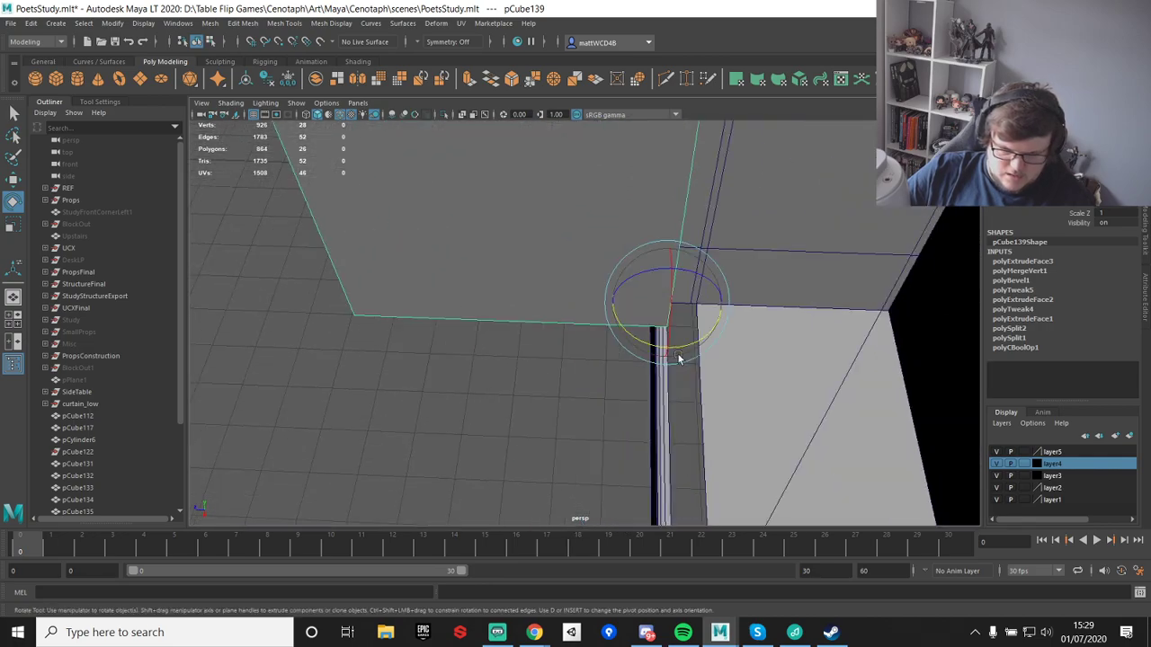
# - Move the interior block with vertex snapping so its lower corner meets the drawer unit beside the door's hinge edge
pyautogui.keyDown('alt'); pyautogui.moveTo(674, 360); pyautogui.dragTo(719, 282); pyautogui.keyUp('alt')
pyautogui.scroll(-3, 719, 283)
pyautogui.keyDown('alt'); pyautogui.moveTo(720, 282); pyautogui.dragTo(669, 316, button='middle'); pyautogui.keyUp('alt')
pyautogui.click(717, 249)
pyautogui.moveTo(669, 316)
pyautogui.keyDown('alt'); pyautogui.mouseDown()
pyautogui.moveTo(716, 249)
pyautogui.moveTo(699, 309)
pyautogui.moveTo(669, 328)
pyautogui.mouseUp(); pyautogui.keyUp('alt')
pyautogui.scroll(-4, 717, 249)
pyautogui.scroll(4, 645, 375)
pyautogui.press('w')
pyautogui.keyDown('alt'); pyautogui.moveTo(645, 377); pyautogui.dragTo(768, 311, button='middle'); pyautogui.keyUp('alt')
pyautogui.scroll(4, 666, 325)
pyautogui.keyDown('alt'); pyautogui.moveTo(769, 310); pyautogui.dragTo(437, 303); pyautogui.keyUp('alt')
pyautogui.press('v')
pyautogui.moveTo(697, 334); pyautogui.dragTo(642, 329)
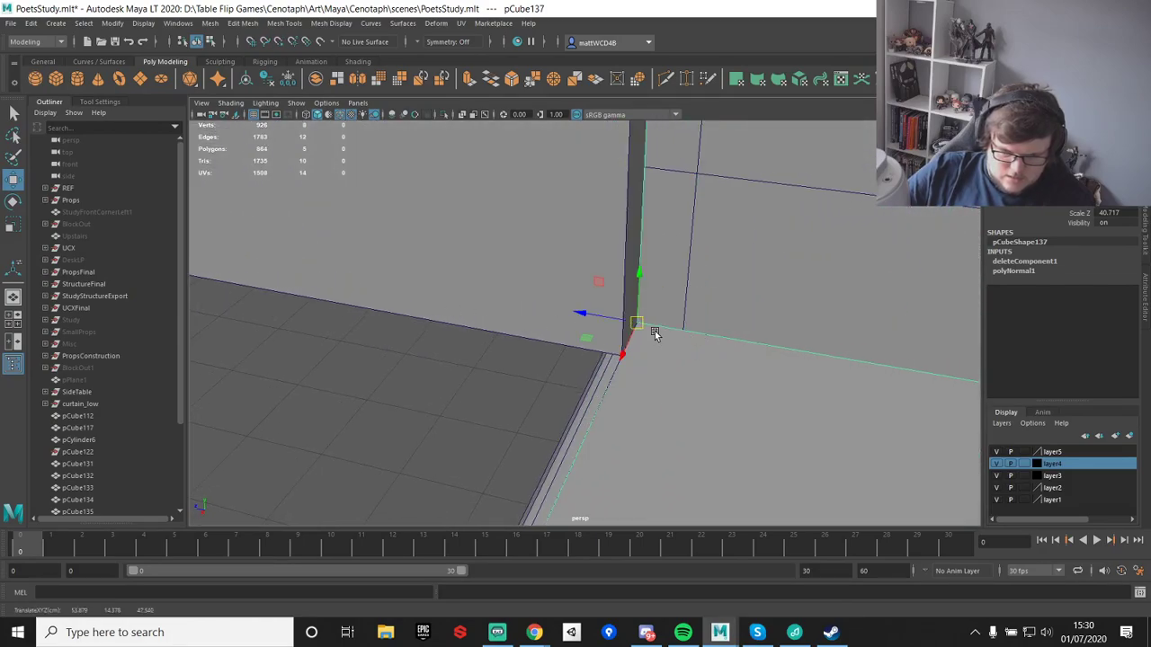
# - Delete the interior block's outer side face, opposite the drawer unit
pyautogui.scroll(-6, 661, 355)
pyautogui.keyDown('alt'); pyautogui.moveTo(636, 424); pyautogui.dragTo(639, 357, button='middle'); pyautogui.keyUp('alt')
pyautogui.keyDown('alt'); pyautogui.moveTo(639, 357); pyautogui.dragTo(688, 305); pyautogui.keyUp('alt')
pyautogui.keyDown('alt'); pyautogui.moveTo(688, 305); pyautogui.dragTo(666, 447, button='middle'); pyautogui.keyUp('alt')
pyautogui.scroll(-3, 666, 451)
pyautogui.keyDown('alt'); pyautogui.moveTo(665, 447); pyautogui.dragTo(672, 408); pyautogui.keyUp('alt')
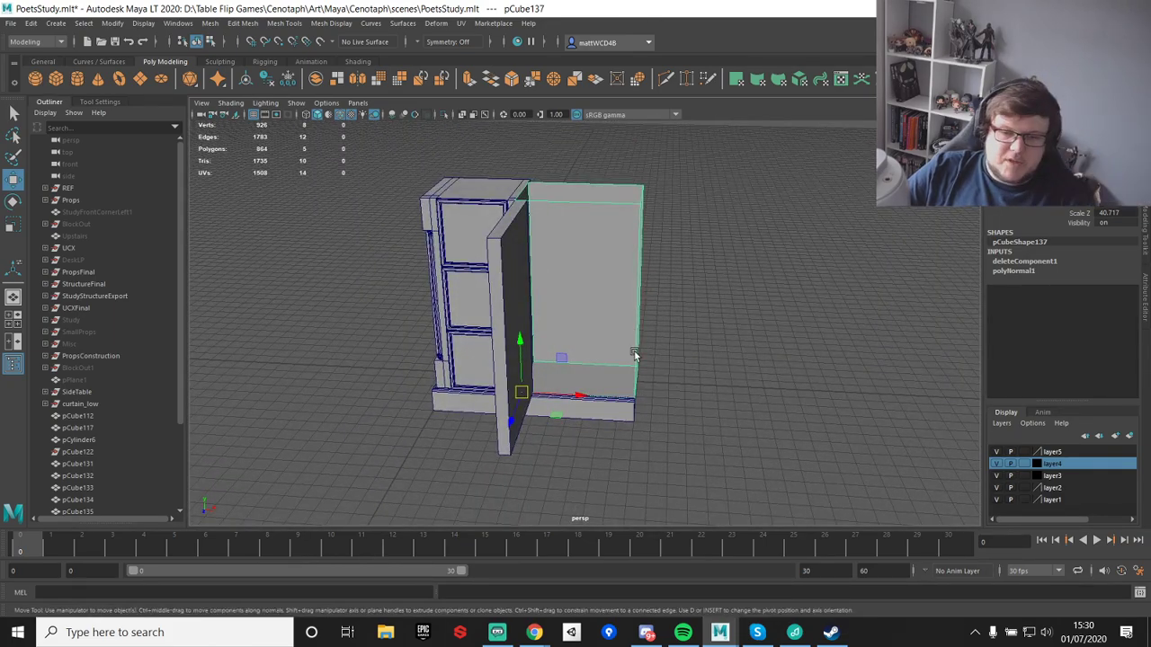
pyautogui.keyDown('alt'); pyautogui.moveTo(718, 336); pyautogui.dragTo(590, 322); pyautogui.keyUp('alt')
pyautogui.hotkey('ctrl', 'F11')
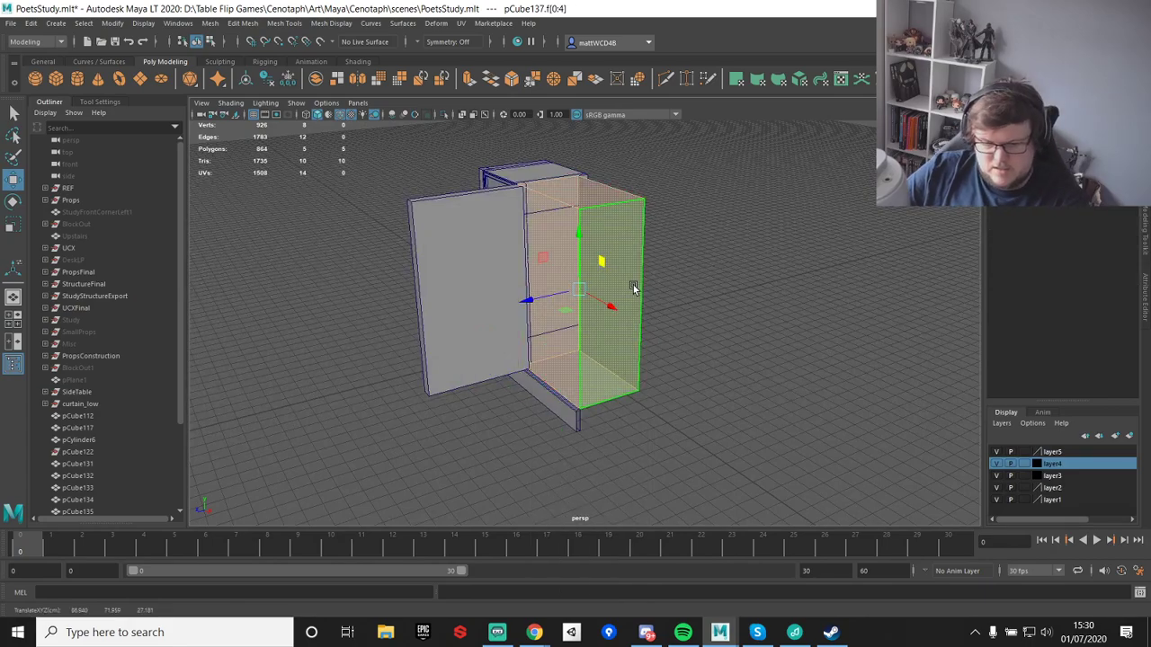
pyautogui.click(610, 268)
pyautogui.press('Delete')
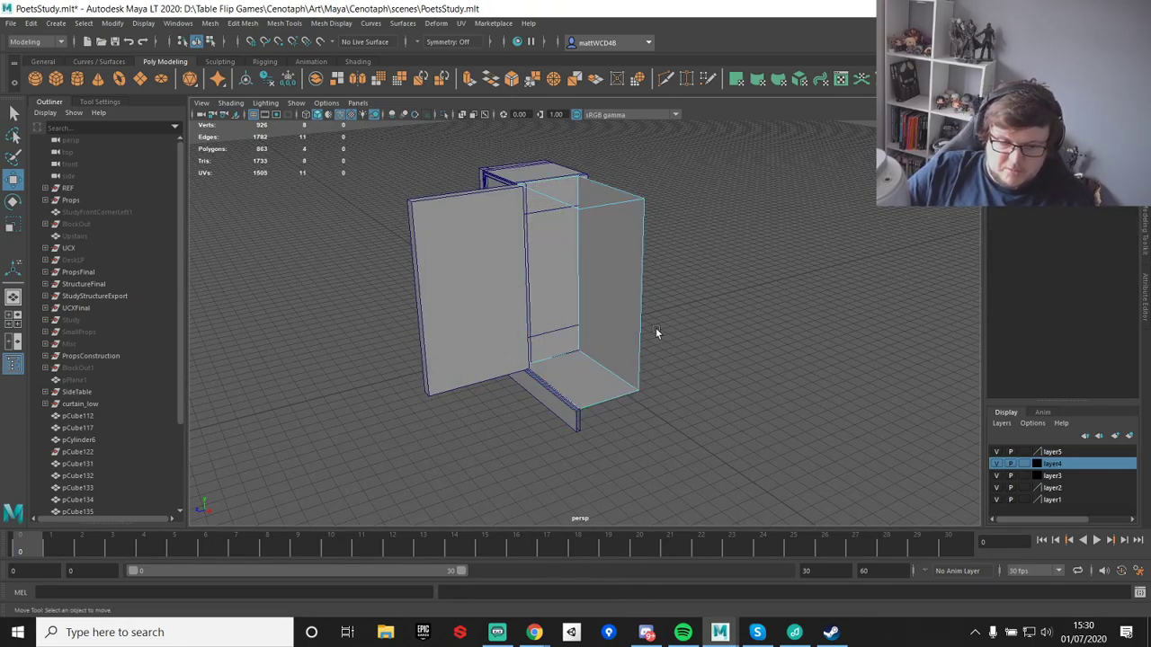
# - Duplicate the drawer unit's side panel beside the door and move the copy across to the interior block's open outer side
pyautogui.keyDown('alt'); pyautogui.moveTo(607, 351); pyautogui.dragTo(624, 399); pyautogui.keyUp('alt')
pyautogui.press('q')
pyautogui.moveTo(512, 221); pyautogui.dragTo(545, 219, button='right')
pyautogui.click(514, 224)
pyautogui.click(515, 228)
pyautogui.click(514, 221)
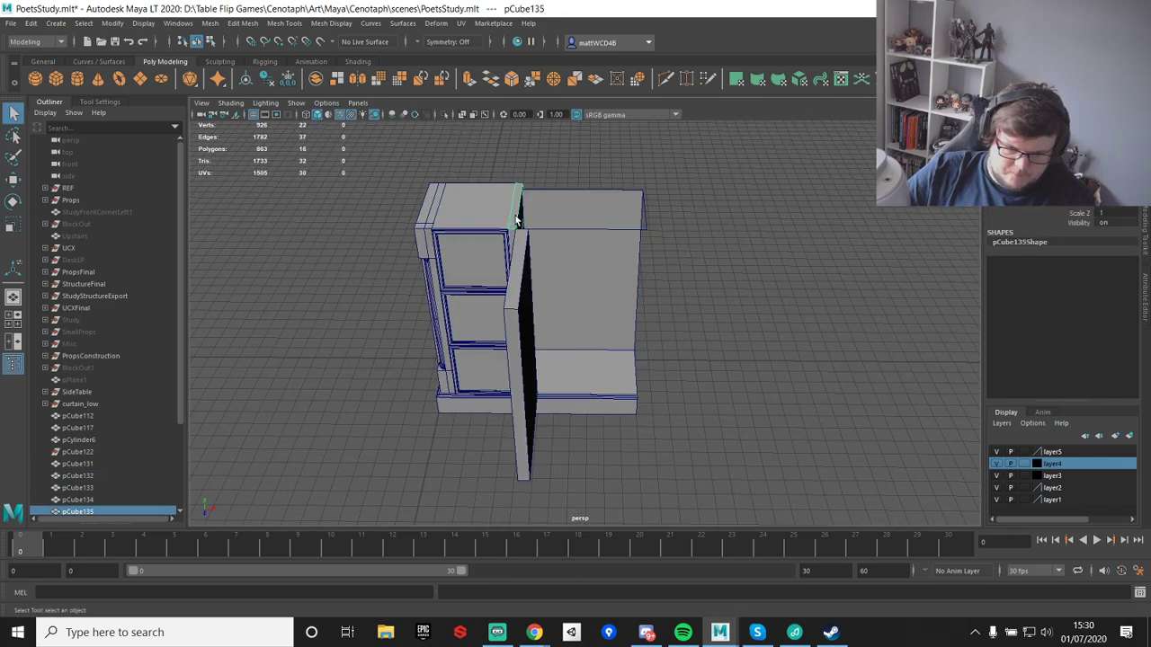
pyautogui.press('w')
pyautogui.hotkey('ctrl', 'd')
pyautogui.moveTo(567, 232); pyautogui.dragTo(660, 234)
# - Align the copied side panel with the interior block's outer front corner using vertex snapping
pyautogui.press('f')
pyautogui.keyDown('alt'); pyautogui.moveTo(699, 341); pyautogui.dragTo(642, 370); pyautogui.keyUp('alt')
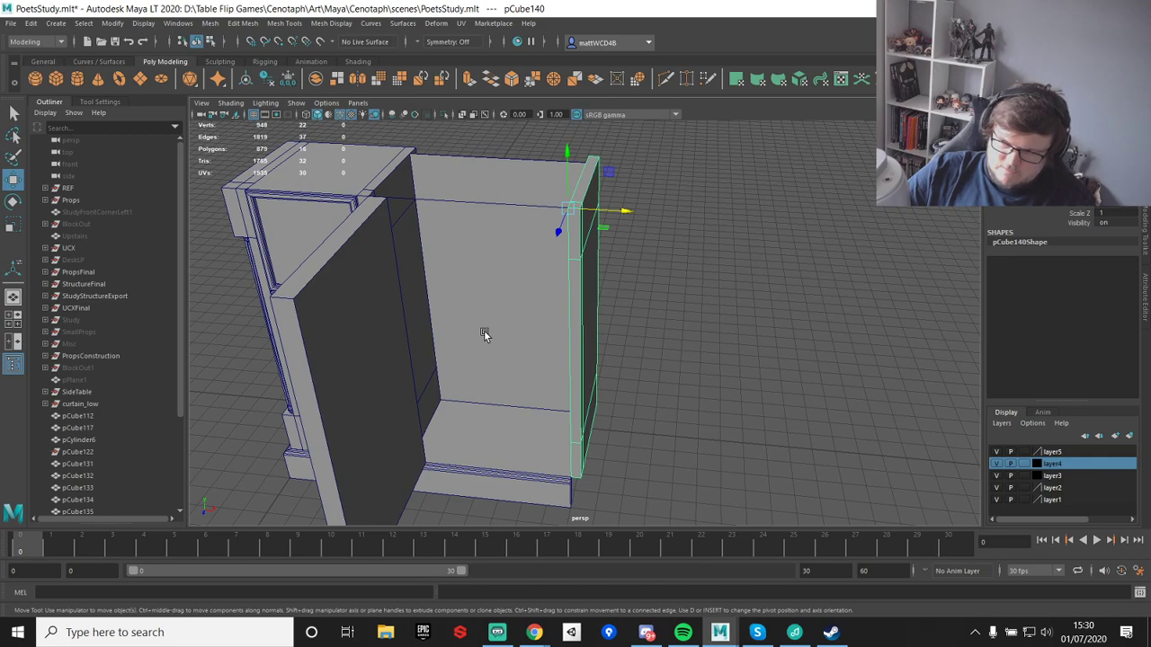
pyautogui.scroll(-3, 496, 329)
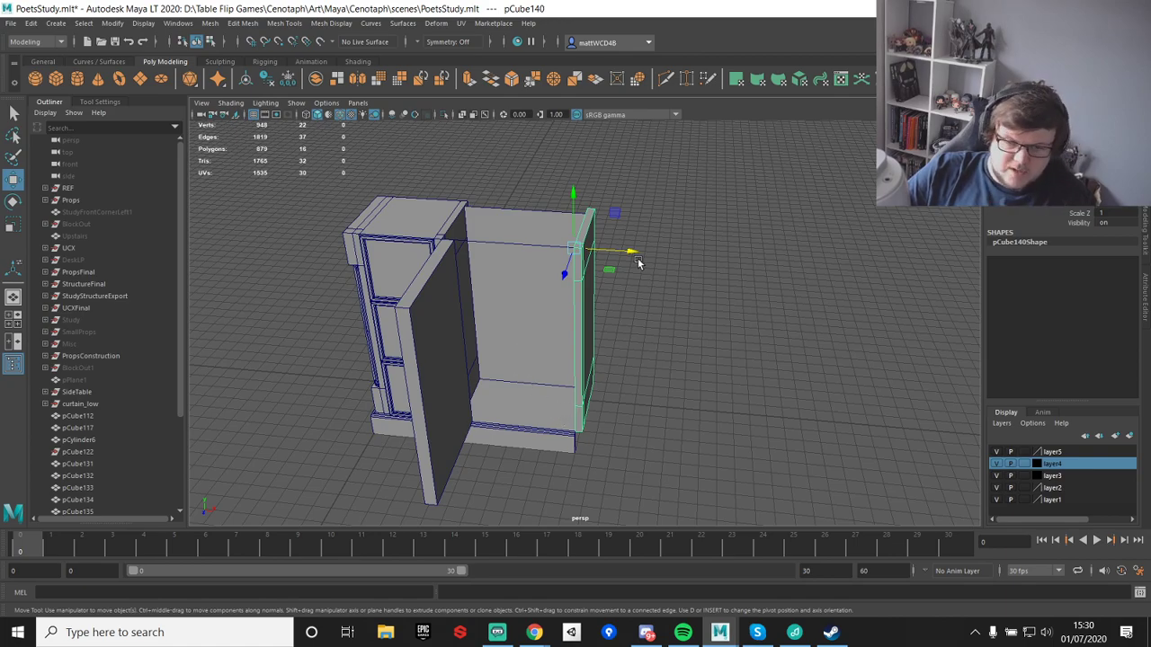
pyautogui.moveTo(637, 266); pyautogui.dragTo(817, 275)
pyautogui.scroll(6, 560, 405)
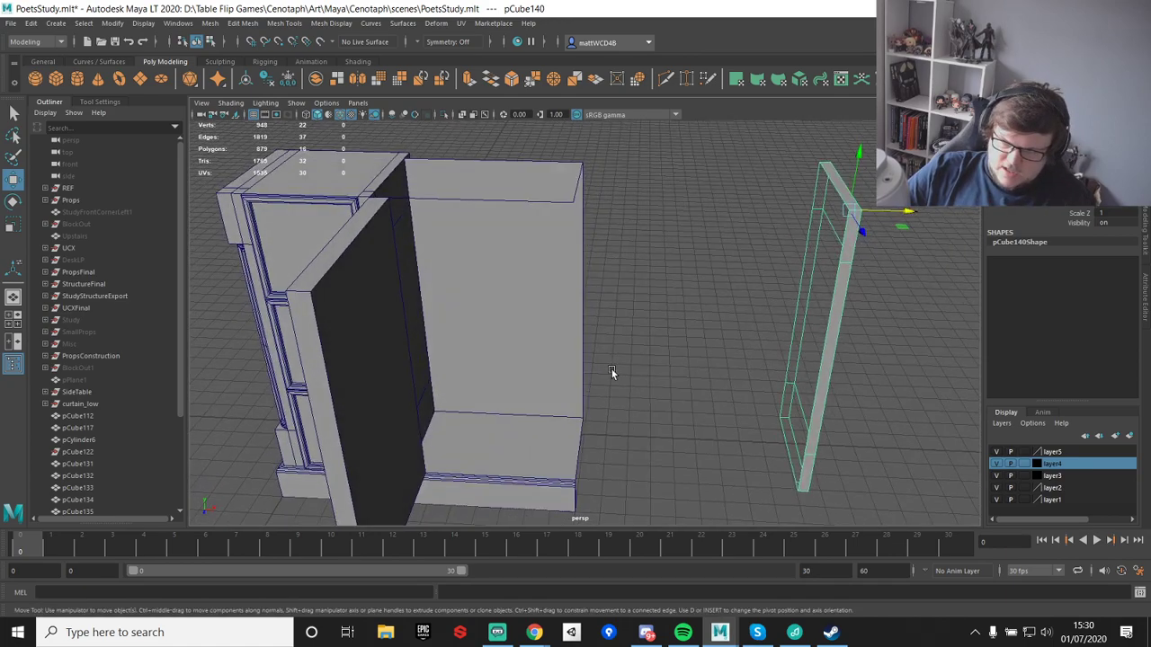
pyautogui.keyDown('alt'); pyautogui.moveTo(613, 370); pyautogui.dragTo(604, 330, button='middle'); pyautogui.keyUp('alt')
pyautogui.keyDown('alt'); pyautogui.moveTo(616, 318); pyautogui.dragTo(653, 381); pyautogui.keyUp('alt')
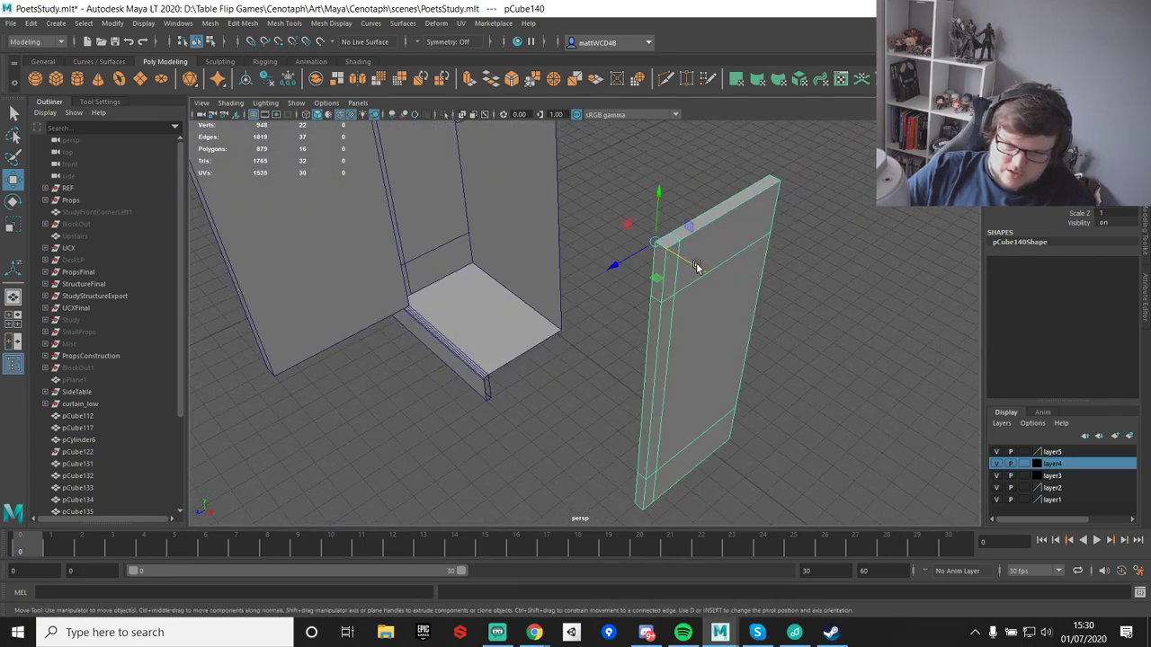
pyautogui.moveTo(696, 268); pyautogui.dragTo(555, 249)
pyautogui.scroll(-3, 484, 252)
pyautogui.keyDown('alt'); pyautogui.moveTo(496, 282); pyautogui.dragTo(557, 333, button='middle'); pyautogui.keyUp('alt')
pyautogui.press('v')
pyautogui.moveTo(513, 210); pyautogui.dragTo(614, 310)
# - Extrude the copied panel's inner front vertical edges and snap them to its rear edge to close the open inner side
pyautogui.scroll(4, 584, 275)
pyautogui.press('q')
pyautogui.moveTo(614, 307); pyautogui.dragTo(615, 248, button='right')
pyautogui.click(616, 230)
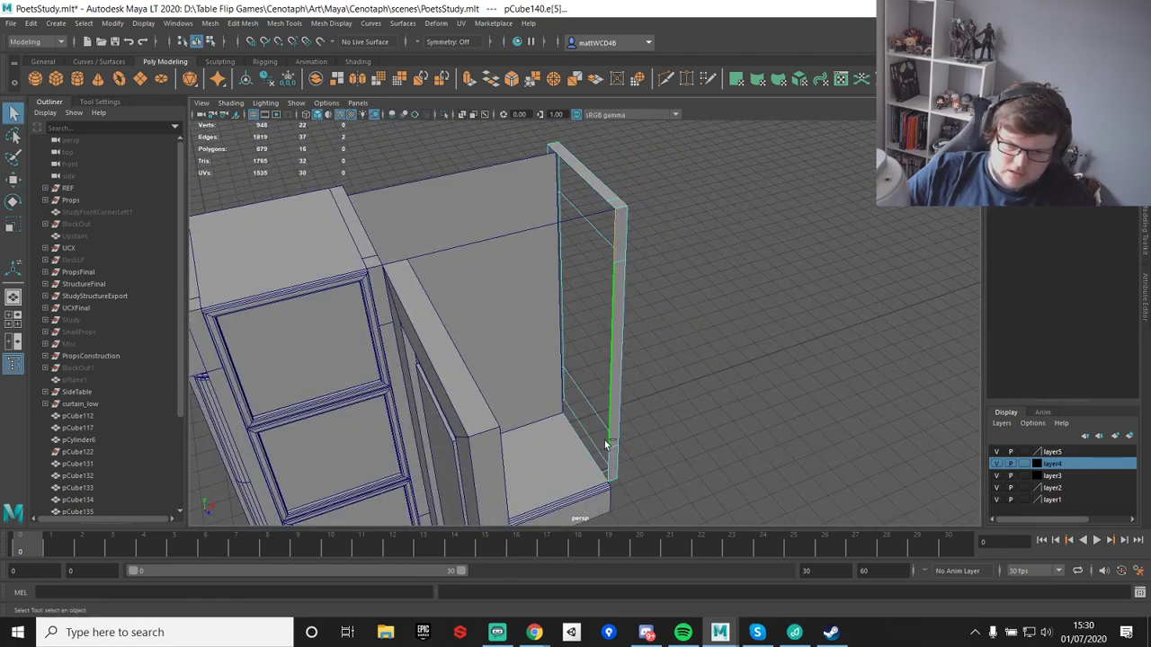
pyautogui.keyDown('shift'); pyautogui.click(608, 457); pyautogui.keyUp('shift')
pyautogui.keyDown('shift'); pyautogui.moveTo(678, 316); pyautogui.dragTo(676, 352, button='right'); pyautogui.keyUp('shift')
pyautogui.press('w')
pyautogui.keyDown('alt'); pyautogui.moveTo(636, 253); pyautogui.dragTo(652, 271); pyautogui.keyUp('alt')
pyautogui.press('v')
pyautogui.moveTo(691, 383); pyautogui.dragTo(576, 297)
pyautogui.moveTo(678, 306); pyautogui.dragTo(815, 276, button='right')
pyautogui.click(708, 444)
pyautogui.keyDown('alt'); pyautogui.moveTo(686, 300); pyautogui.dragTo(631, 279); pyautogui.keyUp('alt')
# - Insert a vertical edge loop in the copied side panel near its front edge
pyautogui.press('q')
pyautogui.click(589, 232)
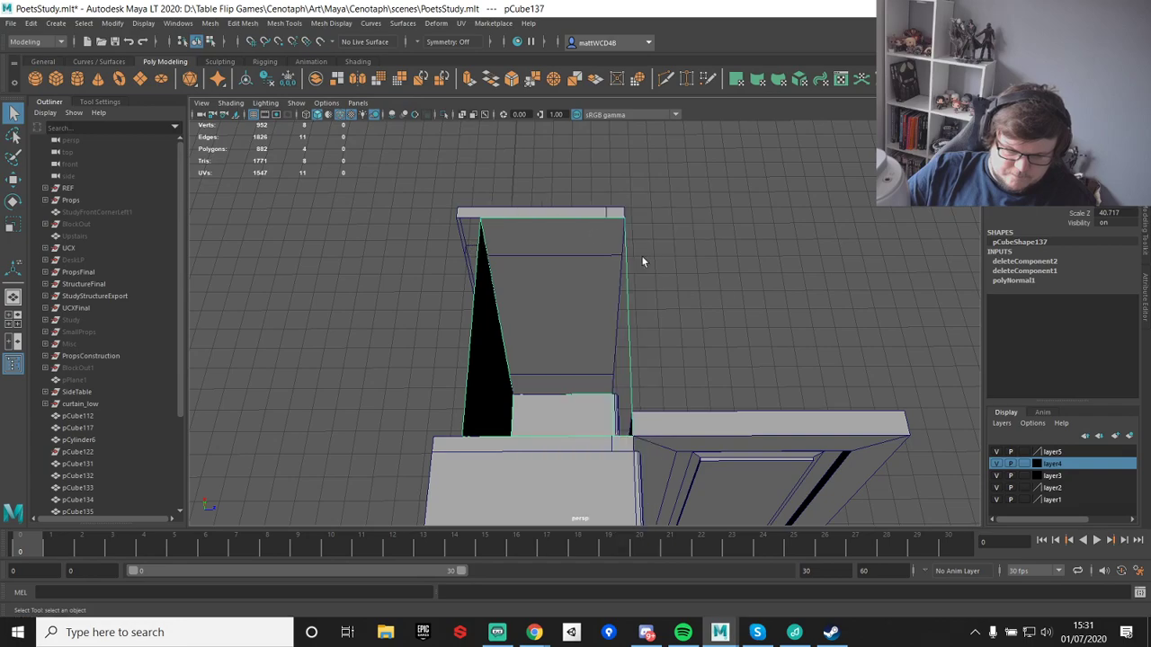
pyautogui.press('f')
pyautogui.keyDown('alt'); pyautogui.moveTo(714, 278); pyautogui.dragTo(620, 267); pyautogui.keyUp('alt')
pyautogui.click(606, 250)
pyautogui.keyDown('shift'); pyautogui.moveTo(620, 267); pyautogui.dragTo(604, 244, button='right'); pyautogui.keyUp('shift')
pyautogui.keyDown('alt'); pyautogui.moveTo(605, 244); pyautogui.dragTo(624, 223); pyautogui.keyUp('alt')
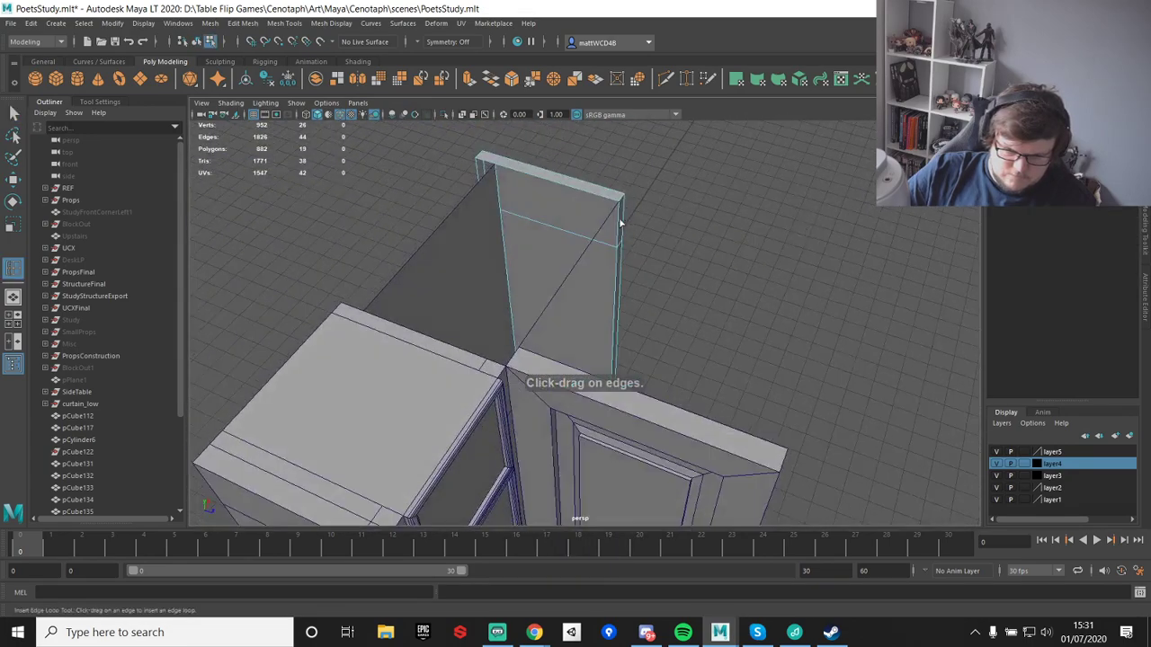
pyautogui.click(597, 249)
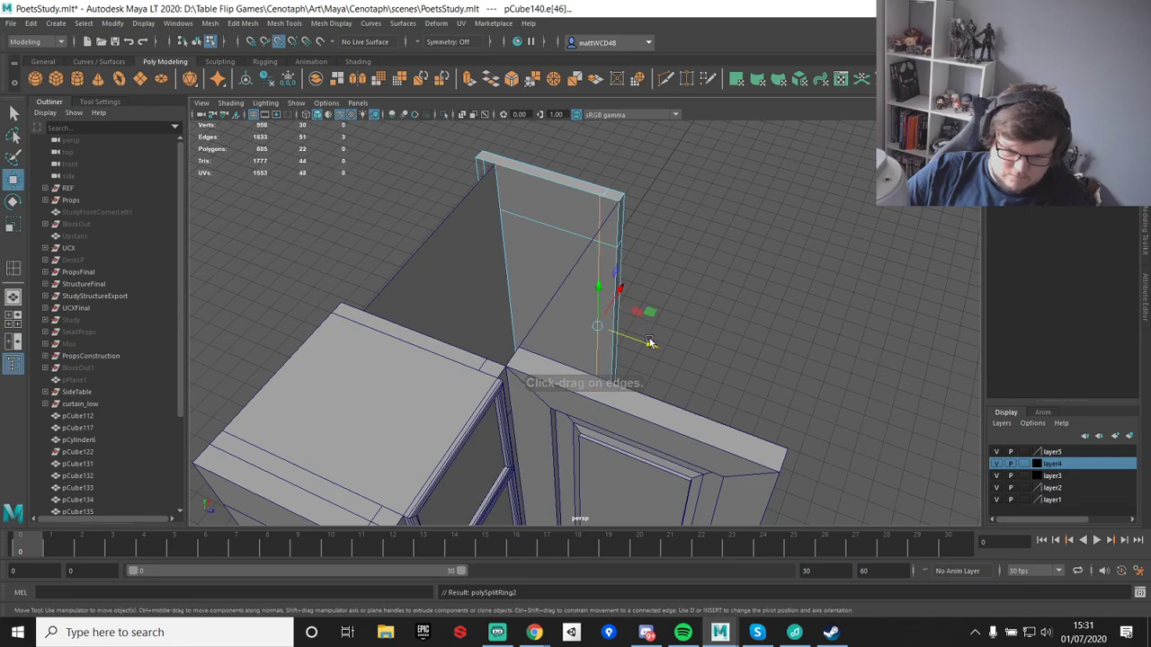
# - Select all vertices of the copied side panel and merge the overlapping ones
pyautogui.press('q')
pyautogui.moveTo(569, 194); pyautogui.dragTo(509, 188, button='right')
pyautogui.scroll(-3, 508, 190)
pyautogui.keyDown('alt'); pyautogui.moveTo(778, 368); pyautogui.dragTo(590, 276); pyautogui.keyUp('alt')
pyautogui.hotkey('ctrl', 'z')
pyautogui.moveTo(590, 281); pyautogui.dragTo(531, 225, button='right')
pyautogui.moveTo(532, 155); pyautogui.dragTo(789, 534)
pyautogui.keyDown('shift'); pyautogui.moveTo(789, 401); pyautogui.dragTo(806, 272, button='right'); pyautogui.keyUp('shift')
# - Scale the rear vertices of the copied side panel along its depth to flatten them
pyautogui.scroll(3, 799, 270)
pyautogui.keyDown('alt'); pyautogui.moveTo(763, 263); pyautogui.dragTo(613, 340); pyautogui.keyUp('alt')
pyautogui.moveTo(588, 305); pyautogui.dragTo(532, 304, button='right')
pyautogui.moveTo(568, 301); pyautogui.dragTo(682, 540)
pyautogui.moveTo(713, 627); pyautogui.dragTo(713, 627)
pyautogui.press('w')
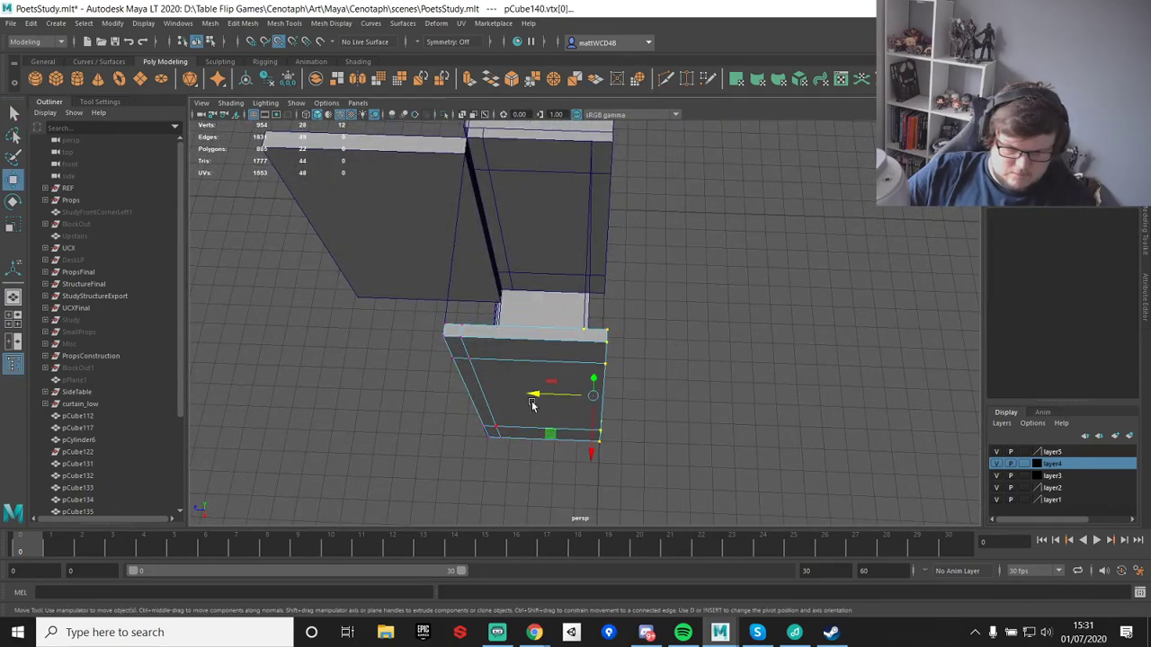
pyautogui.press('r')
pyautogui.moveTo(541, 396); pyautogui.dragTo(590, 354)
pyautogui.press('w')
pyautogui.press('v')
pyautogui.press('f')
pyautogui.keyDown('alt'); pyautogui.moveTo(725, 354); pyautogui.dragTo(596, 318); pyautogui.keyUp('alt')
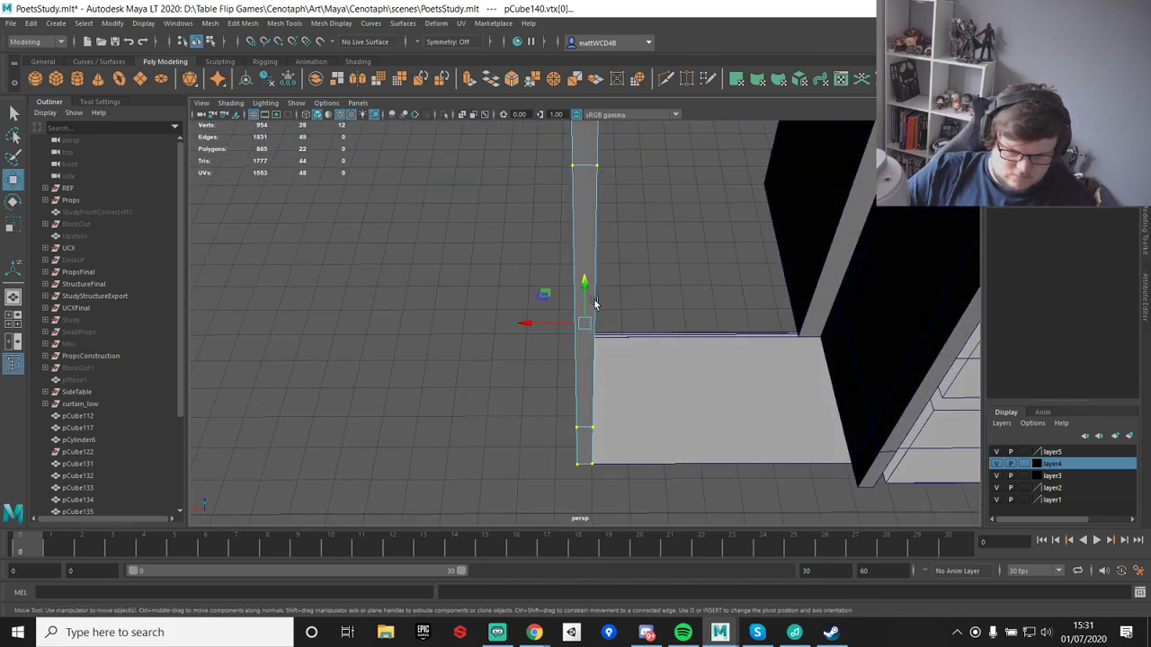
# - Delete the copied panel's faces behind the vertical edge loop, leaving only a narrow front post
pyautogui.keyDown('alt'); pyautogui.moveTo(596, 319); pyautogui.dragTo(550, 426, button='middle'); pyautogui.keyUp('alt')
pyautogui.keyDown('alt'); pyautogui.moveTo(710, 345); pyautogui.dragTo(548, 258); pyautogui.keyUp('alt')
pyautogui.press('q')
pyautogui.moveTo(547, 255); pyautogui.dragTo(547, 286, button='right')
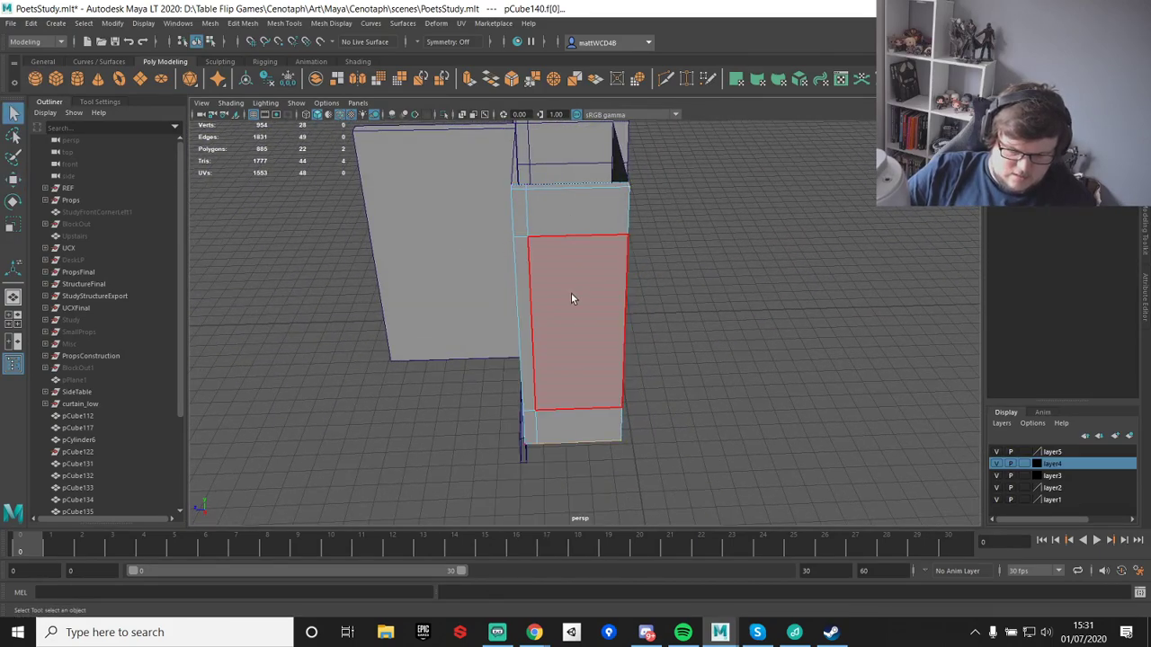
pyautogui.moveTo(552, 173); pyautogui.dragTo(749, 489)
pyautogui.press('Delete')
# - Delete the horizontal edges crossing the narrow front post, together with their vertices
pyautogui.keyDown('alt'); pyautogui.moveTo(699, 389); pyautogui.dragTo(502, 234); pyautogui.keyUp('alt')
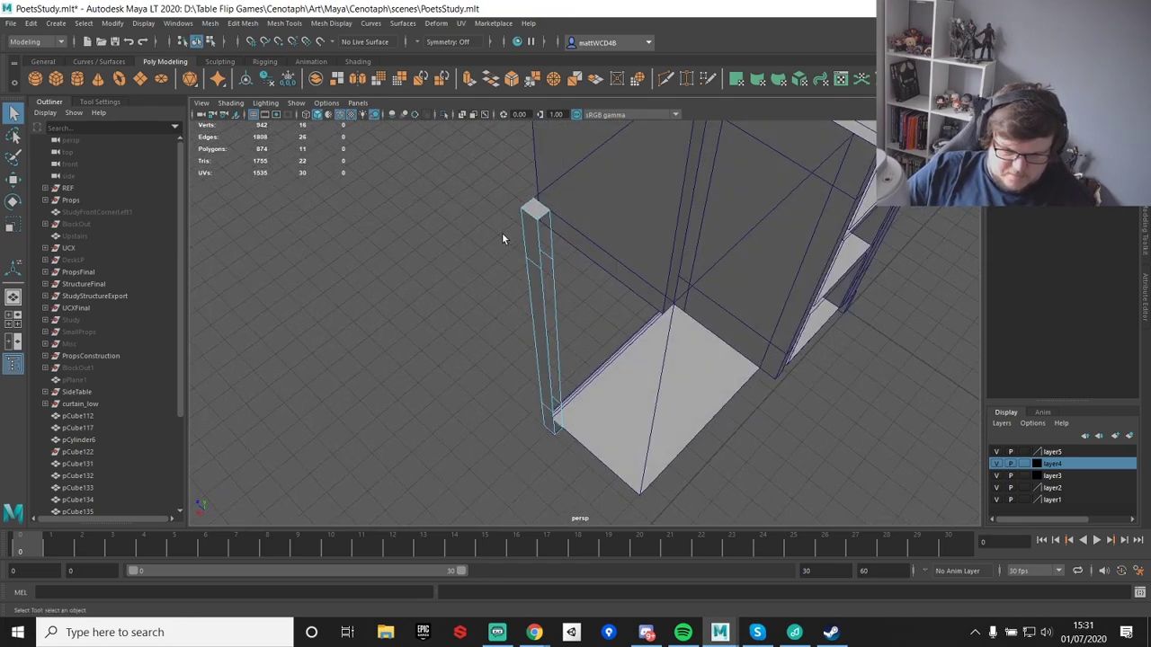
pyautogui.moveTo(529, 246); pyautogui.dragTo(587, 209, button='right')
pyautogui.moveTo(533, 268); pyautogui.dragTo(586, 249, button='right')
pyautogui.keyDown('alt'); pyautogui.moveTo(512, 311); pyautogui.dragTo(605, 275); pyautogui.keyUp('alt')
pyautogui.moveTo(605, 274); pyautogui.dragTo(607, 235, button='right')
pyautogui.click(606, 237)
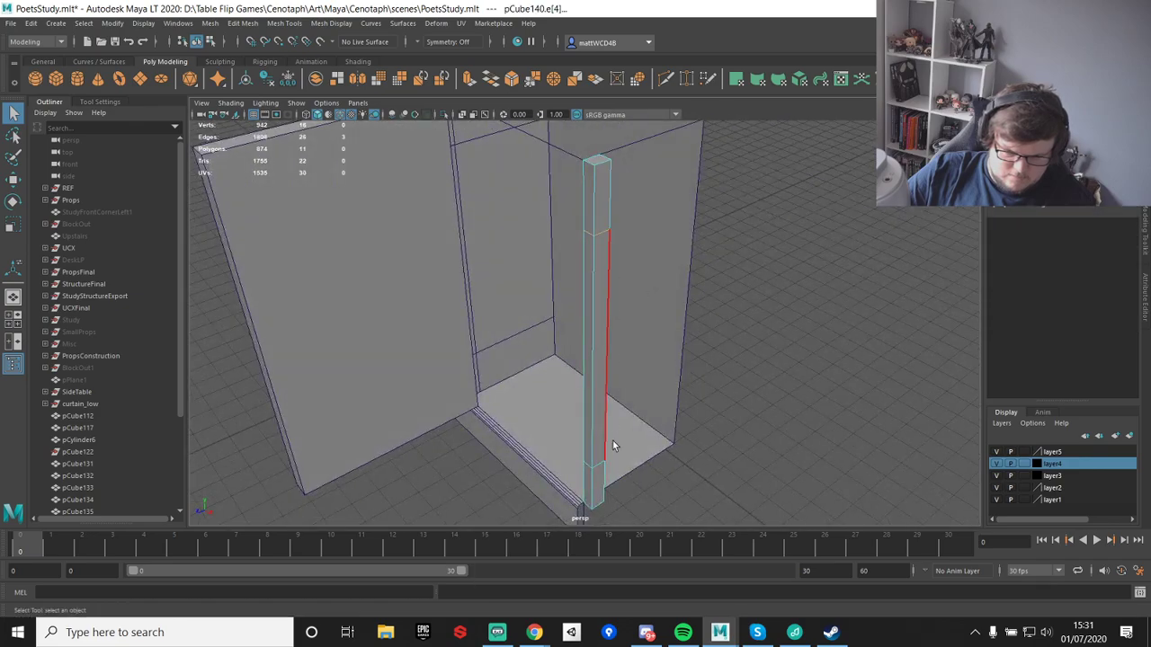
pyautogui.hotkey('ctrl', 'Delete')
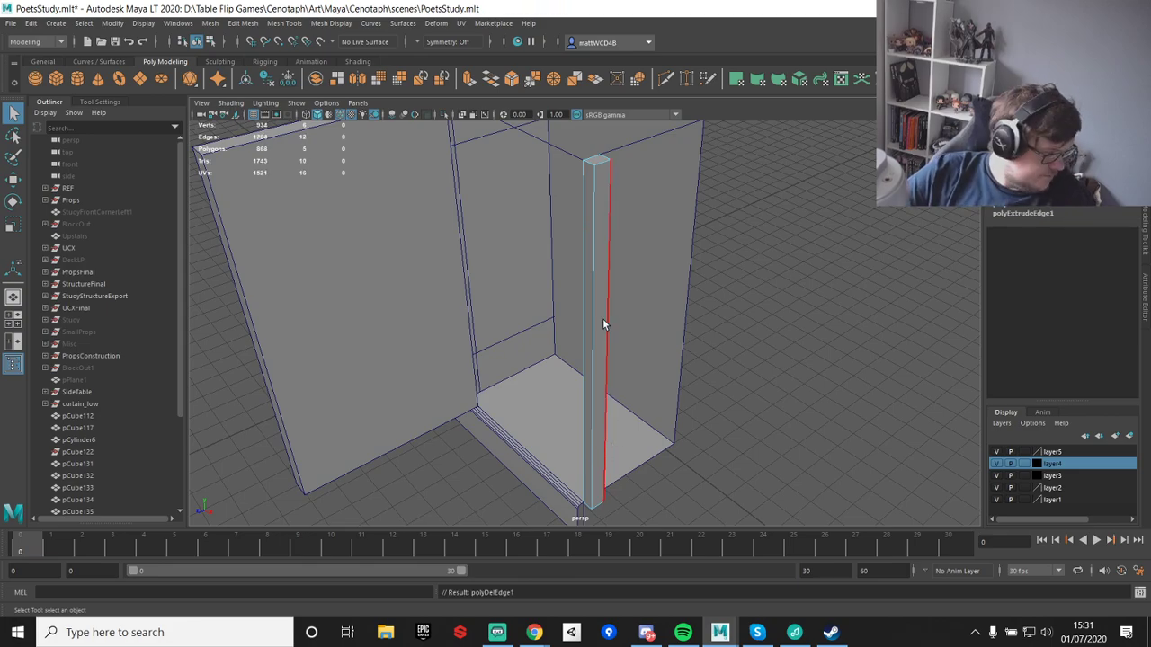
# - Fill the hole on the post's open rear side and return to object selection
pyautogui.rightClick(590, 291)
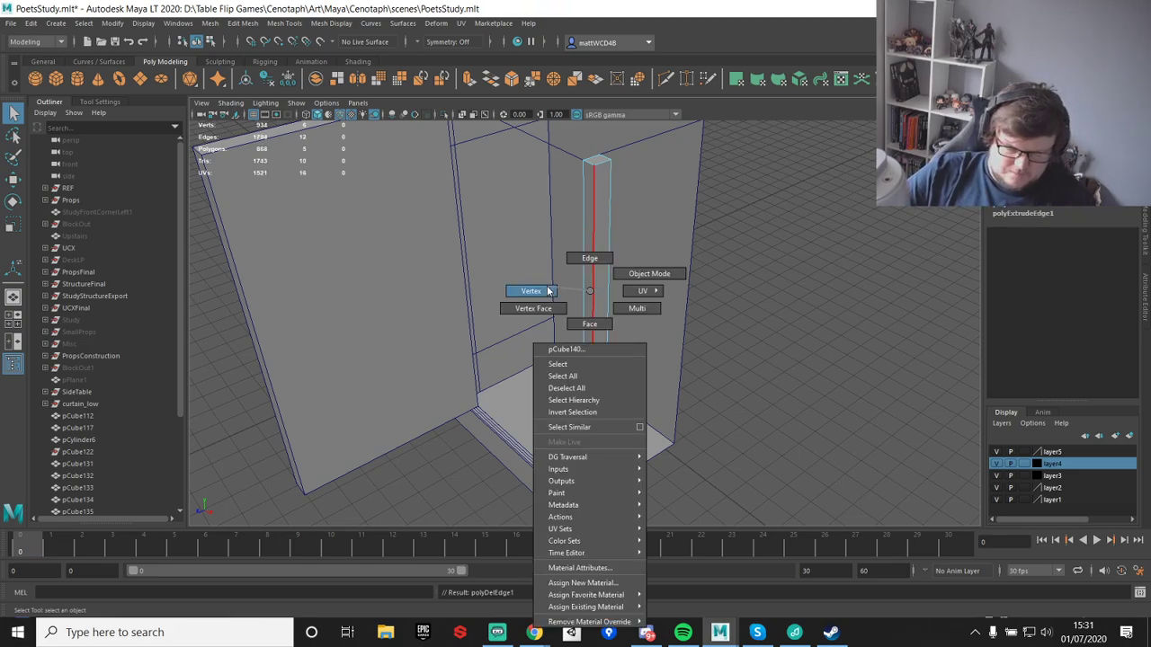
pyautogui.moveTo(547, 291); pyautogui.dragTo(641, 274, button='right')
pyautogui.keyDown('alt'); pyautogui.moveTo(640, 277); pyautogui.dragTo(575, 346); pyautogui.keyUp('alt')
pyautogui.keyDown('shift'); pyautogui.moveTo(530, 261); pyautogui.dragTo(603, 234, button='right'); pyautogui.keyUp('shift')
pyautogui.click(540, 234)
pyautogui.keyDown('shift'); pyautogui.rightClick(532, 251); pyautogui.keyUp('shift')
pyautogui.click(543, 244)
pyautogui.click(461, 315)
pyautogui.keyDown('alt'); pyautogui.moveTo(461, 315); pyautogui.dragTo(581, 324); pyautogui.keyUp('alt')
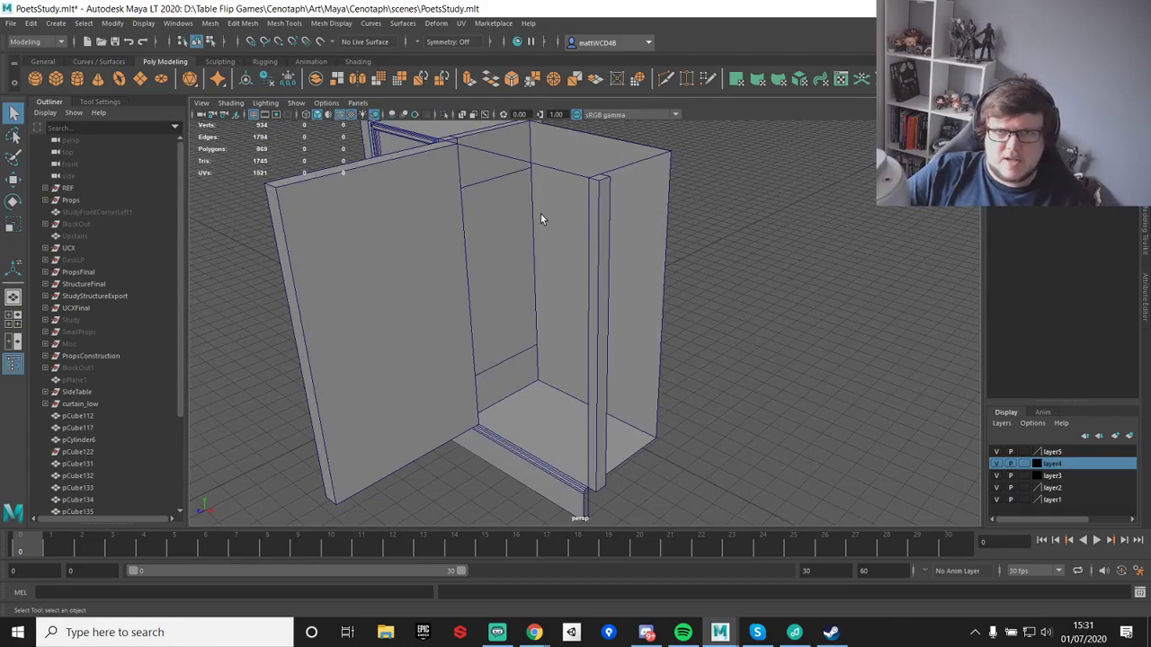
# - Examine how the post meets the interior floor and the base skirting from the front and from behind
pyautogui.keyDown('alt'); pyautogui.moveTo(704, 226); pyautogui.dragTo(485, 268); pyautogui.keyUp('alt')
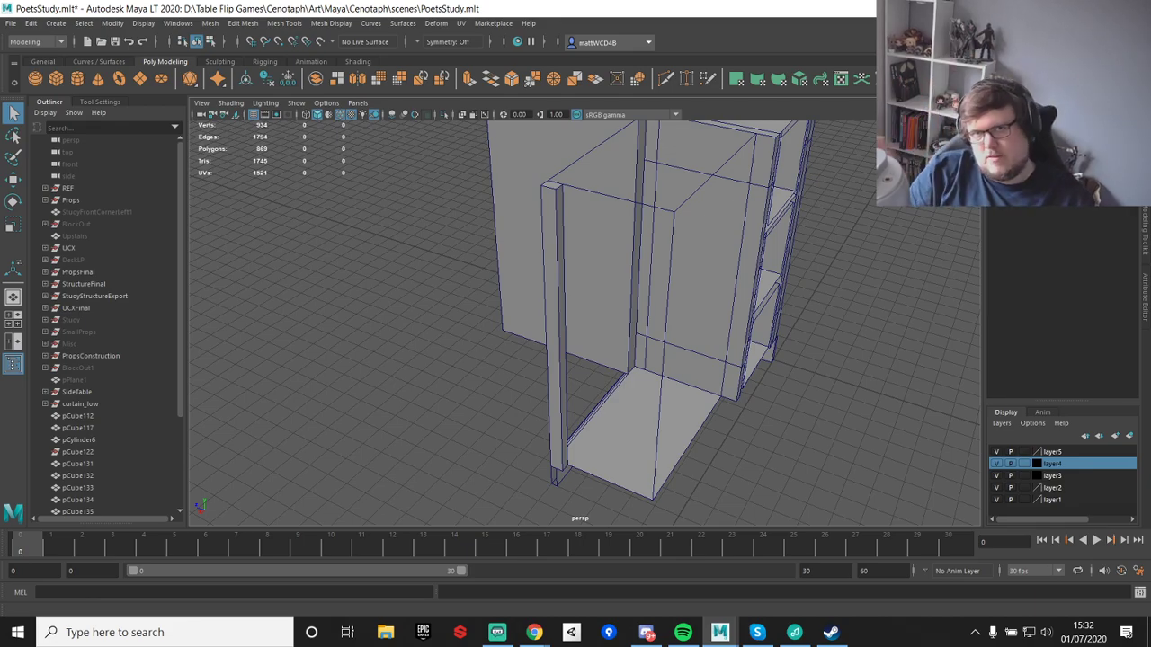
pyautogui.keyDown('alt'); pyautogui.moveTo(704, 286); pyautogui.dragTo(669, 311); pyautogui.keyUp('alt')
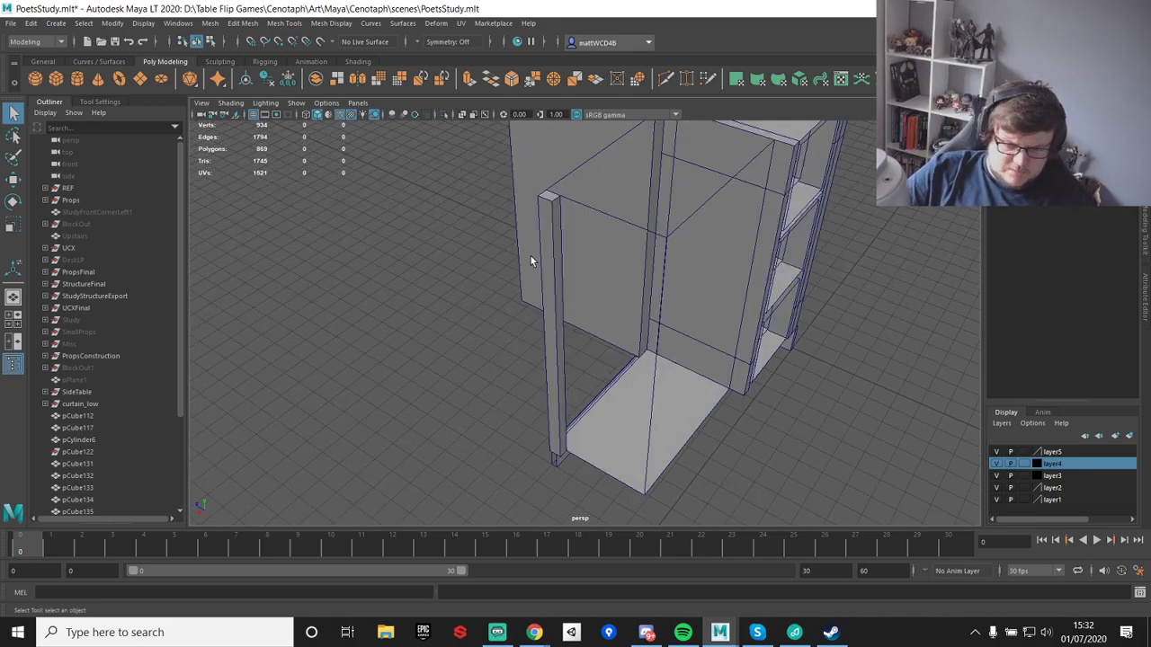
pyautogui.click(551, 274)
pyautogui.press('w')
pyautogui.moveTo(549, 300); pyautogui.dragTo(517, 296, button='right')
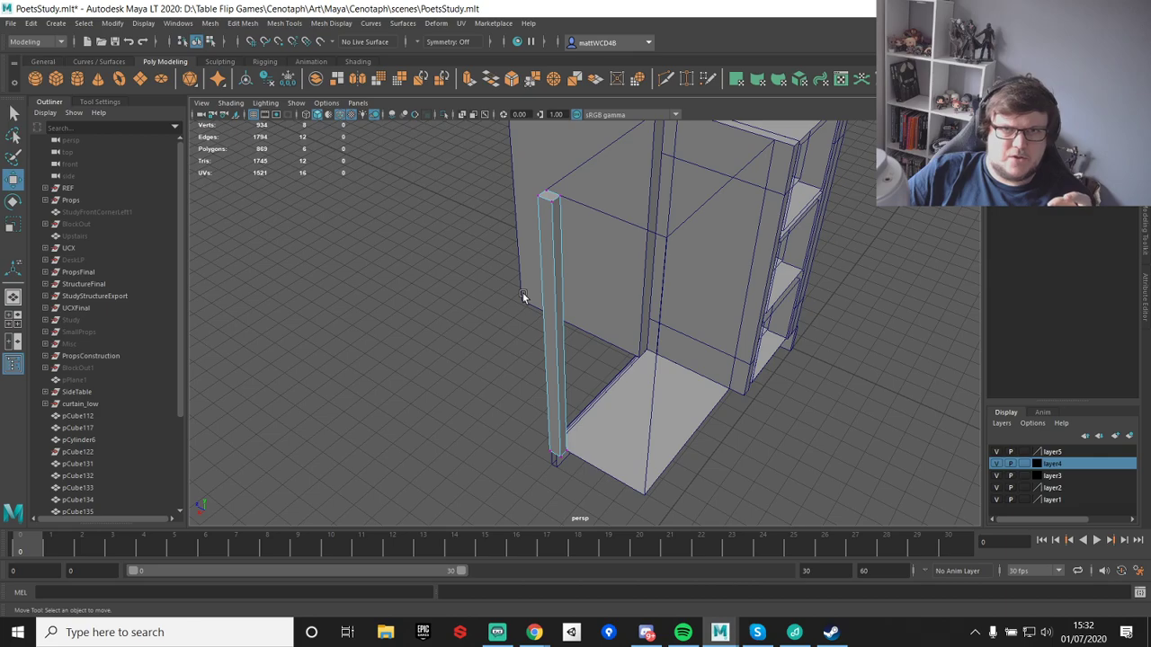
pyautogui.press('q')
pyautogui.keyDown('alt'); pyautogui.moveTo(541, 234); pyautogui.dragTo(544, 335); pyautogui.keyUp('alt')
pyautogui.click(548, 221)
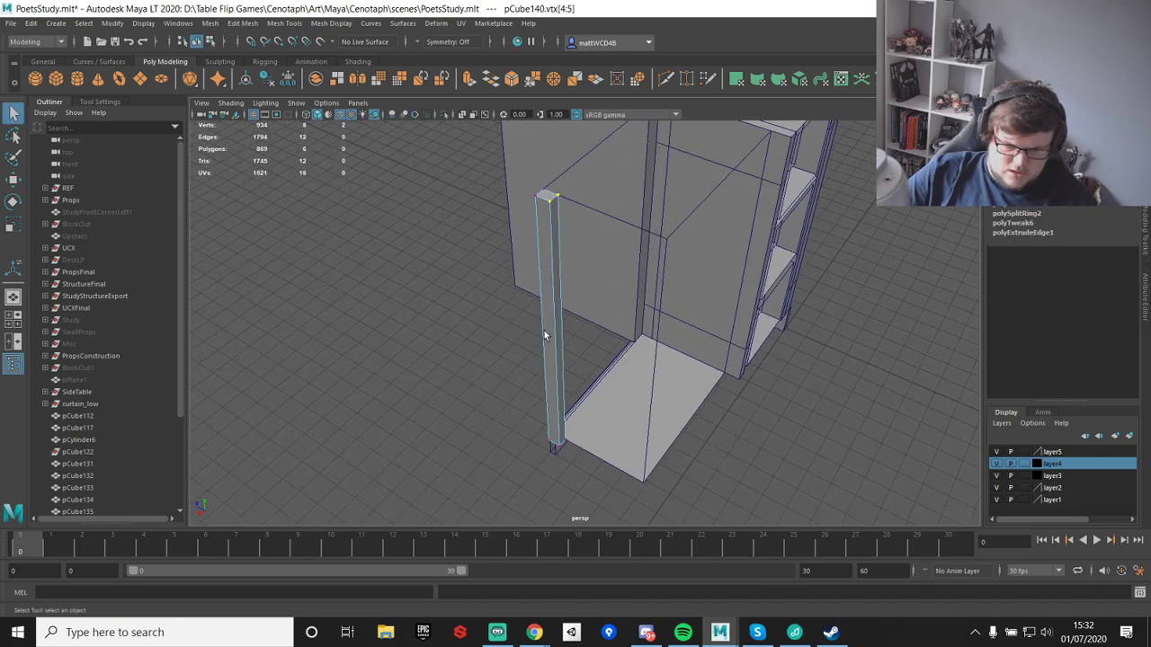
pyautogui.click(559, 295)
pyautogui.click(560, 294)
pyautogui.click(551, 308)
pyautogui.press('w')
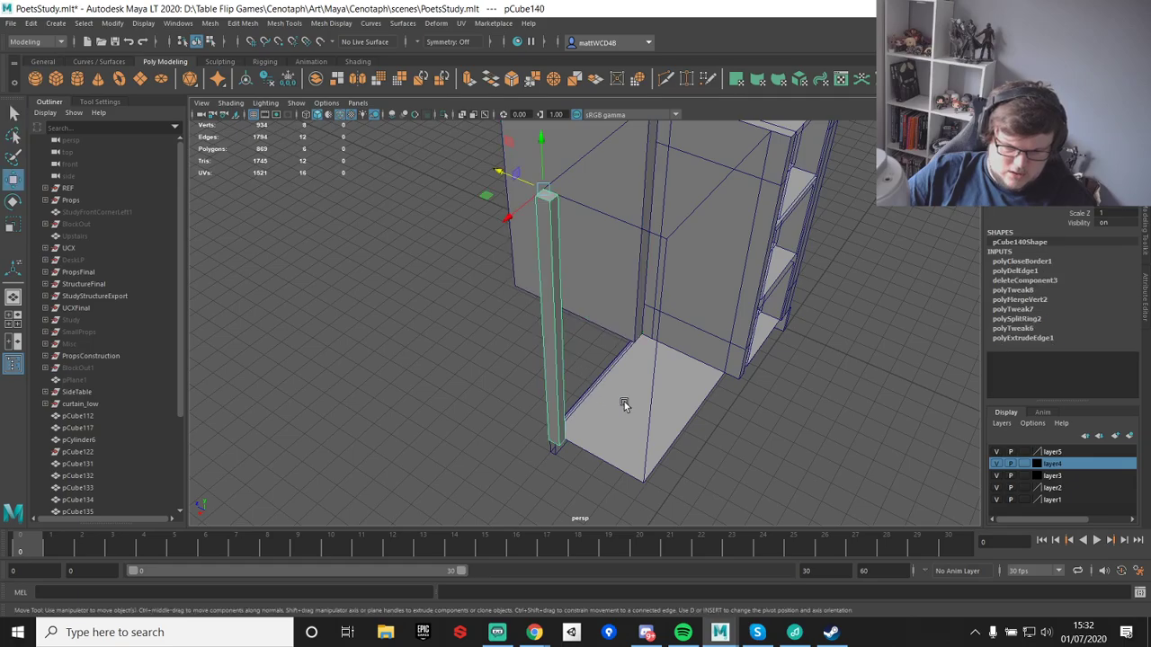
pyautogui.keyDown('alt'); pyautogui.moveTo(594, 354); pyautogui.dragTo(612, 407); pyautogui.keyUp('alt')
pyautogui.keyDown('alt'); pyautogui.moveTo(614, 408); pyautogui.dragTo(565, 367, button='middle'); pyautogui.keyUp('alt')
pyautogui.keyDown('alt'); pyautogui.moveTo(565, 367); pyautogui.dragTo(663, 283); pyautogui.keyUp('alt')
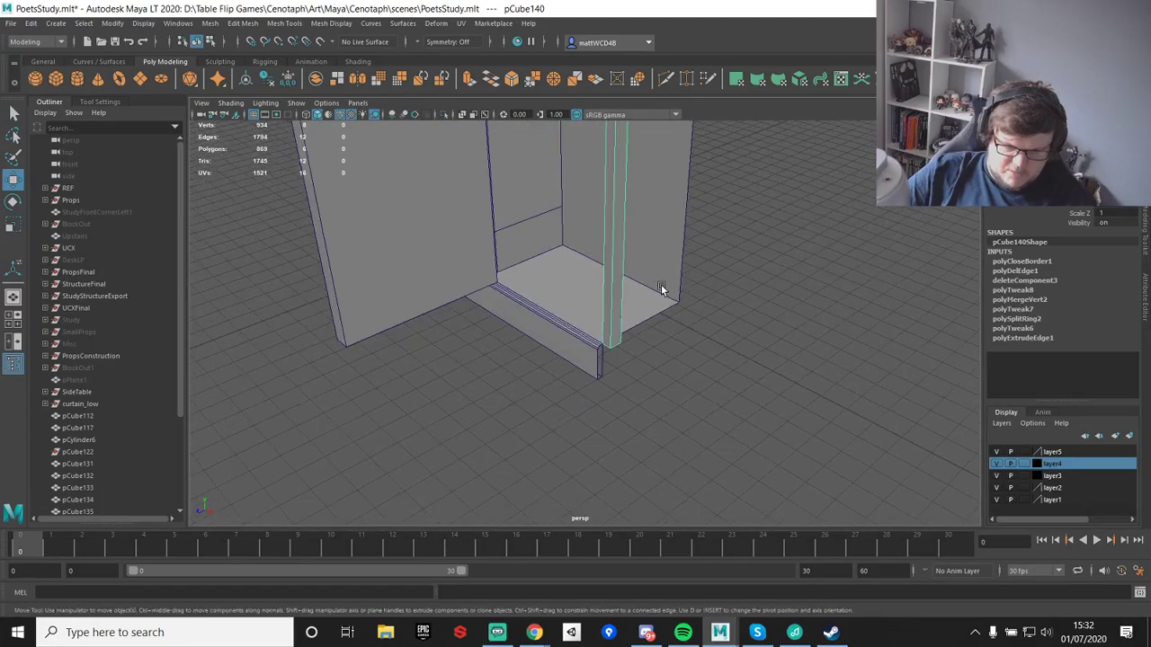
pyautogui.keyDown('alt'); pyautogui.moveTo(663, 283); pyautogui.dragTo(734, 303, button='right'); pyautogui.keyUp('alt')
pyautogui.keyDown('alt'); pyautogui.moveTo(734, 303); pyautogui.dragTo(634, 329); pyautogui.keyUp('alt')
pyautogui.keyDown('alt'); pyautogui.moveTo(635, 329); pyautogui.dragTo(645, 331, button='middle'); pyautogui.keyUp('alt')
pyautogui.keyDown('alt'); pyautogui.moveTo(645, 331); pyautogui.dragTo(590, 310, button='right'); pyautogui.keyUp('alt')
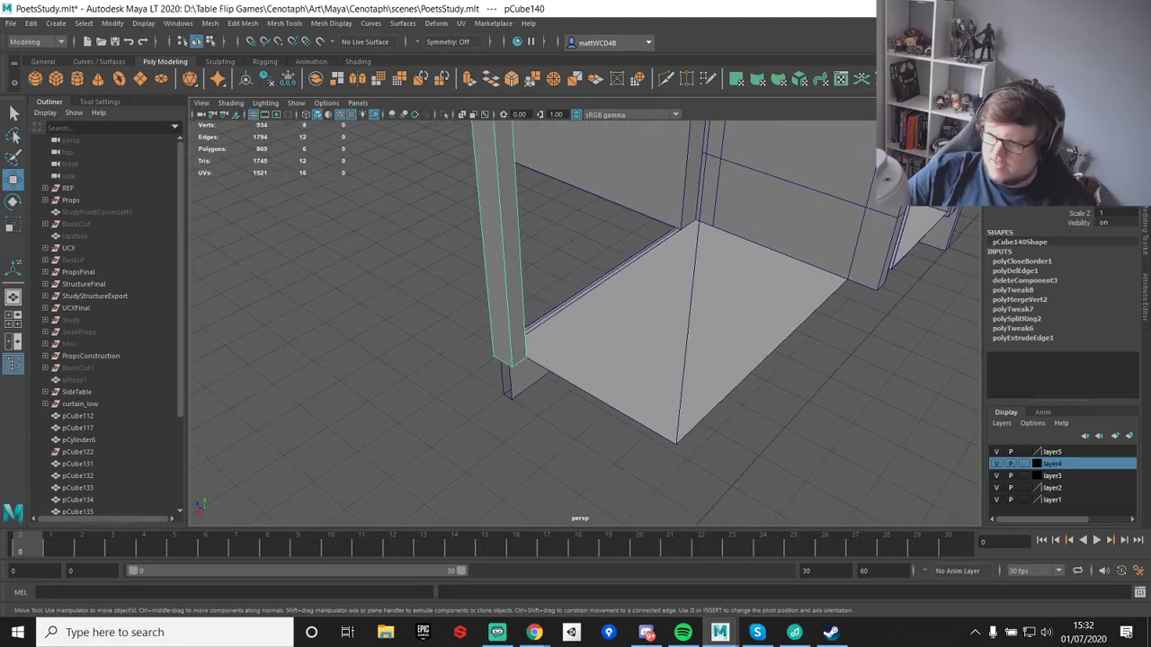
pyautogui.hotkey('alt', 'Tab')
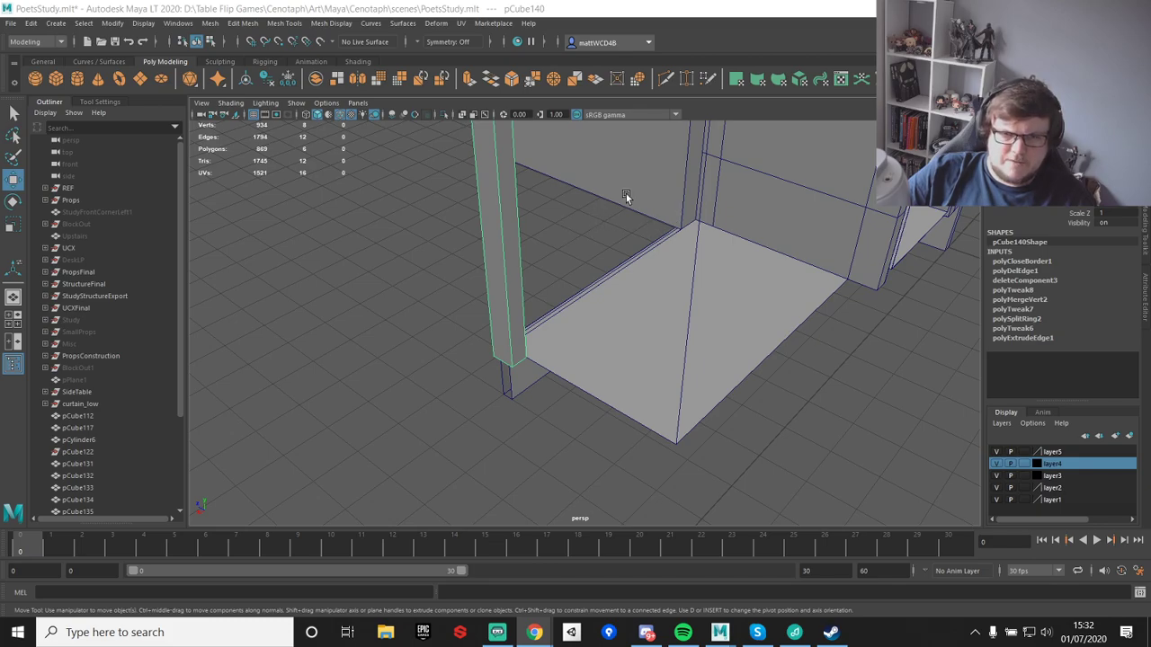
# - Insert an edge loop around the interior block near its front and snap it level with the post's rear edge
pyautogui.keyDown('alt'); pyautogui.moveTo(649, 246); pyautogui.dragTo(666, 350); pyautogui.keyUp('alt')
pyautogui.click(585, 316)
pyautogui.keyDown('alt'); pyautogui.moveTo(666, 350); pyautogui.dragTo(640, 427, button='right'); pyautogui.keyUp('alt')
pyautogui.keyDown('alt'); pyautogui.moveTo(640, 427); pyautogui.dragTo(662, 316); pyautogui.keyUp('alt')
pyautogui.keyDown('shift'); pyautogui.moveTo(662, 317); pyautogui.dragTo(569, 318, button='right'); pyautogui.keyUp('shift')
pyautogui.click(530, 302)
pyautogui.keyDown('alt'); pyautogui.moveTo(530, 303); pyautogui.dragTo(700, 396); pyautogui.keyUp('alt')
pyautogui.press('w')
pyautogui.press('v')
pyautogui.moveTo(613, 162); pyautogui.dragTo(624, 303)
pyautogui.keyDown('alt'); pyautogui.moveTo(624, 303); pyautogui.dragTo(583, 300, button='right'); pyautogui.keyUp('alt')
pyautogui.keyDown('alt'); pyautogui.moveTo(583, 300); pyautogui.dragTo(389, 283); pyautogui.keyUp('alt')
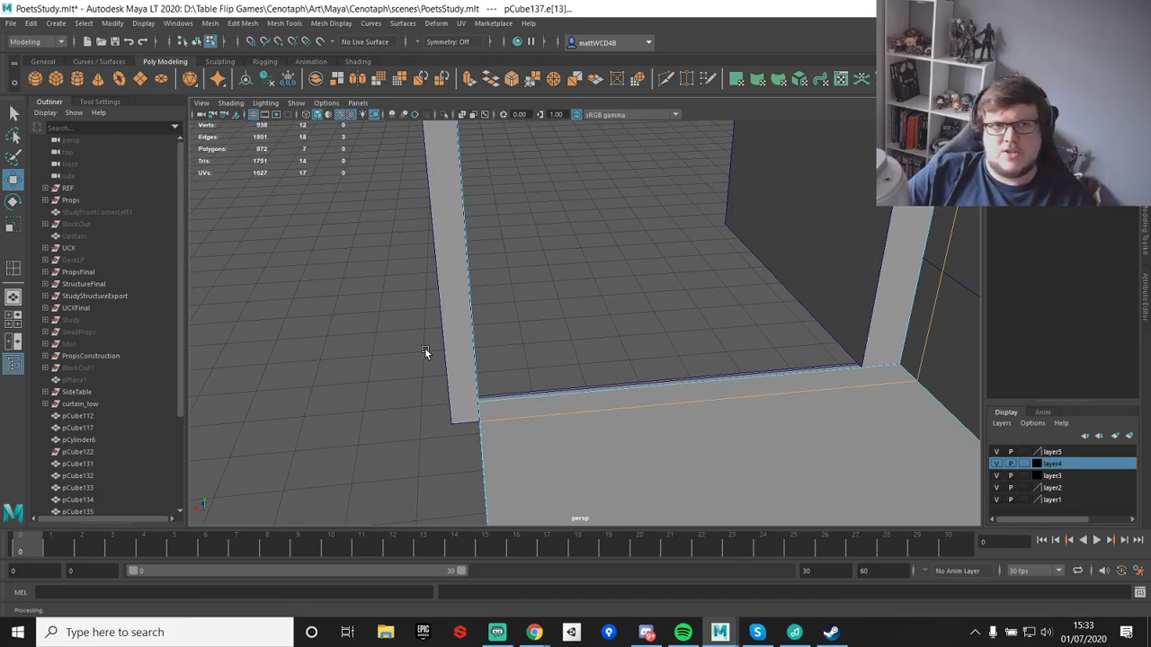
# - Combine the front post and the interior block into one mesh
pyautogui.keyDown('alt'); pyautogui.moveTo(503, 378); pyautogui.dragTo(511, 336); pyautogui.keyUp('alt')
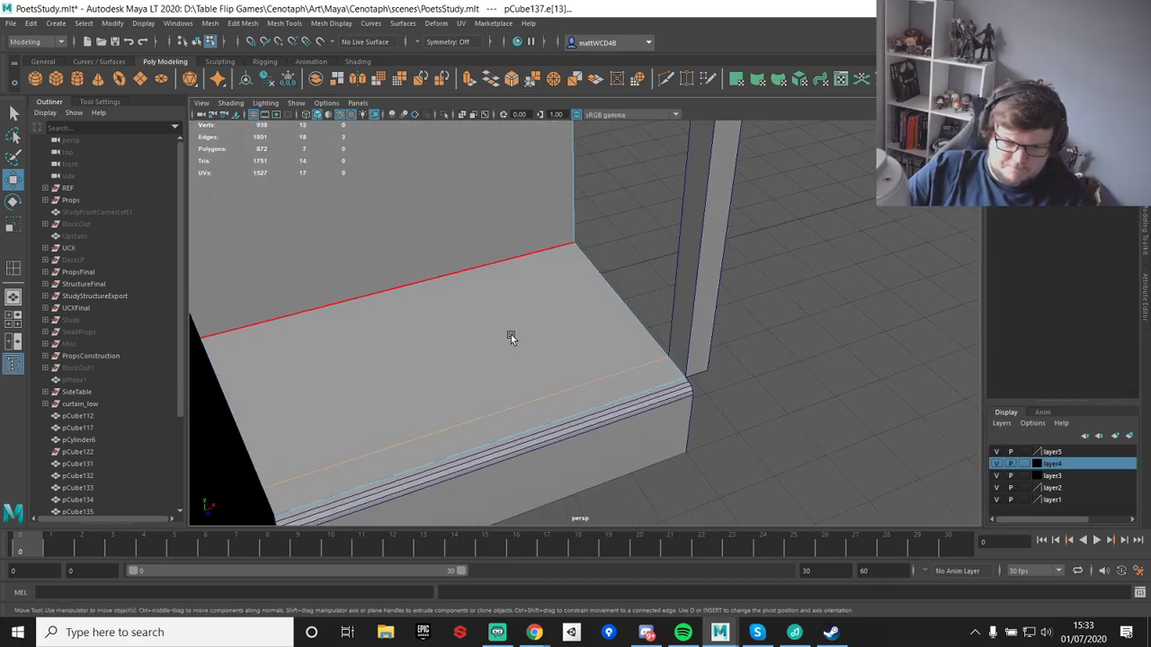
pyautogui.click(587, 264)
pyautogui.keyDown('alt'); pyautogui.moveTo(577, 303); pyautogui.dragTo(613, 303); pyautogui.keyUp('alt')
pyautogui.click(663, 334)
pyautogui.keyDown('shift'); pyautogui.click(535, 277); pyautogui.keyUp('shift')
pyautogui.keyDown('shift'); pyautogui.moveTo(532, 261); pyautogui.dragTo(495, 513, button='right'); pyautogui.keyUp('shift')
# - Select all vertices of the combined mesh, merge the overlapping ones and inspect the post's corner
pyautogui.keyDown('alt'); pyautogui.moveTo(539, 423); pyautogui.dragTo(578, 347); pyautogui.keyUp('alt')
pyautogui.moveTo(572, 256); pyautogui.dragTo(485, 243, button='right')
pyautogui.scroll(-5, 483, 243)
pyautogui.moveTo(416, 141); pyautogui.dragTo(710, 438)
pyautogui.keyDown('shift'); pyautogui.moveTo(753, 406); pyautogui.dragTo(792, 330, button='right'); pyautogui.keyUp('shift')
pyautogui.scroll(8, 654, 342)
pyautogui.keyDown('alt'); pyautogui.moveTo(653, 345); pyautogui.dragTo(684, 373); pyautogui.keyUp('alt')
pyautogui.keyDown('alt'); pyautogui.moveTo(683, 373); pyautogui.dragTo(604, 192, button='middle'); pyautogui.keyUp('alt')
pyautogui.scroll(2, 627, 334)
pyautogui.moveTo(588, 227); pyautogui.dragTo(617, 270)
pyautogui.scroll(-6, 629, 286)
pyautogui.keyDown('alt'); pyautogui.moveTo(755, 258); pyautogui.dragTo(603, 132); pyautogui.keyUp('alt')
pyautogui.scroll(4, 660, 262)
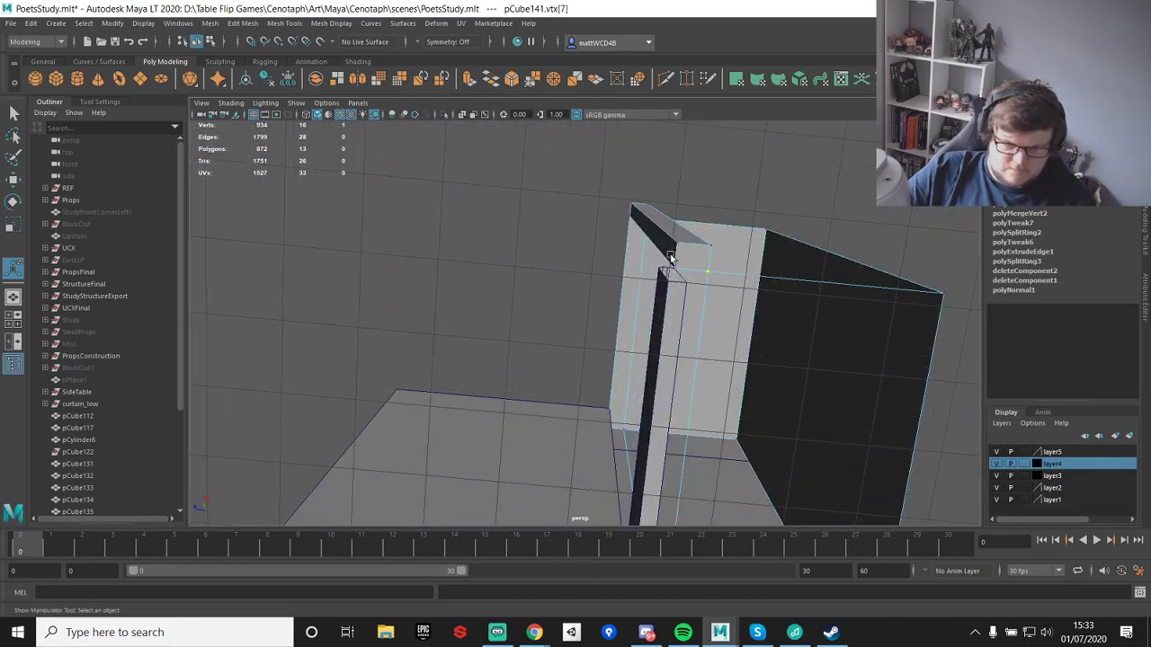
# - Delete the two surplus post faces in the combined interior mesh
pyautogui.moveTo(685, 261); pyautogui.dragTo(691, 298, button='right')
pyautogui.click(691, 246)
pyautogui.press('Delete')
pyautogui.keyDown('alt'); pyautogui.moveTo(761, 370); pyautogui.dragTo(545, 307); pyautogui.keyUp('alt')
pyautogui.click(648, 349)
pyautogui.press('Delete')
# - Extrude the post's short top edge and snap it to the interior's outer rear top corner
pyautogui.click(577, 273)
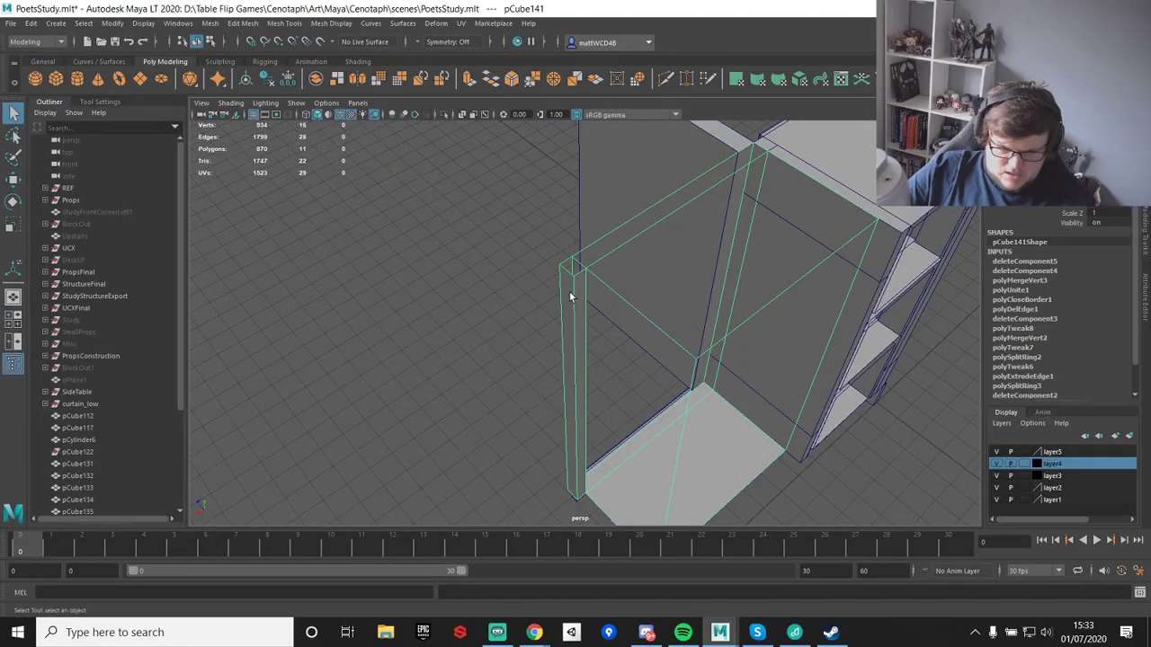
pyautogui.press('F10')
pyautogui.click(568, 291)
pyautogui.hotkey('ctrl', 'e')
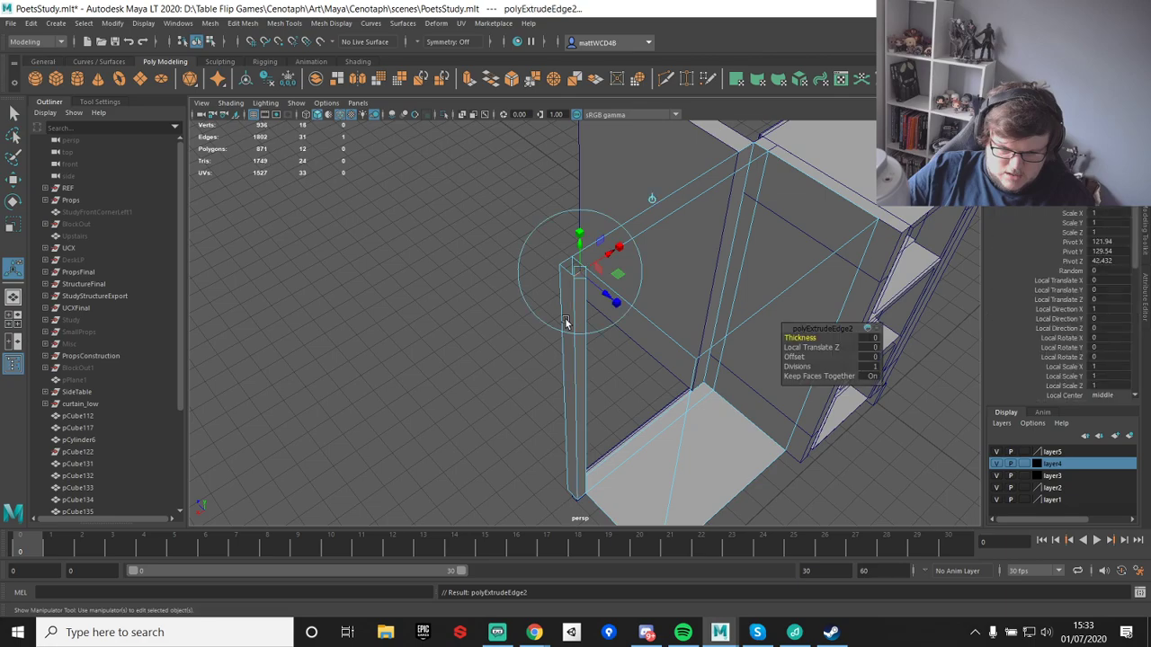
pyautogui.scroll(-3, 565, 321)
pyautogui.press('w')
pyautogui.press('v')
pyautogui.moveTo(553, 267); pyautogui.dragTo(639, 347)
# - Extrude the outer wall strip's edge down to the interior's rear bottom corner and extrude it again along the base
pyautogui.hotkey('ctrl', 'e')
pyautogui.press('w')
pyautogui.moveTo(642, 305); pyautogui.dragTo(633, 485)
pyautogui.hotkey('ctrl', 'e')
pyautogui.press('w')
pyautogui.press('f')
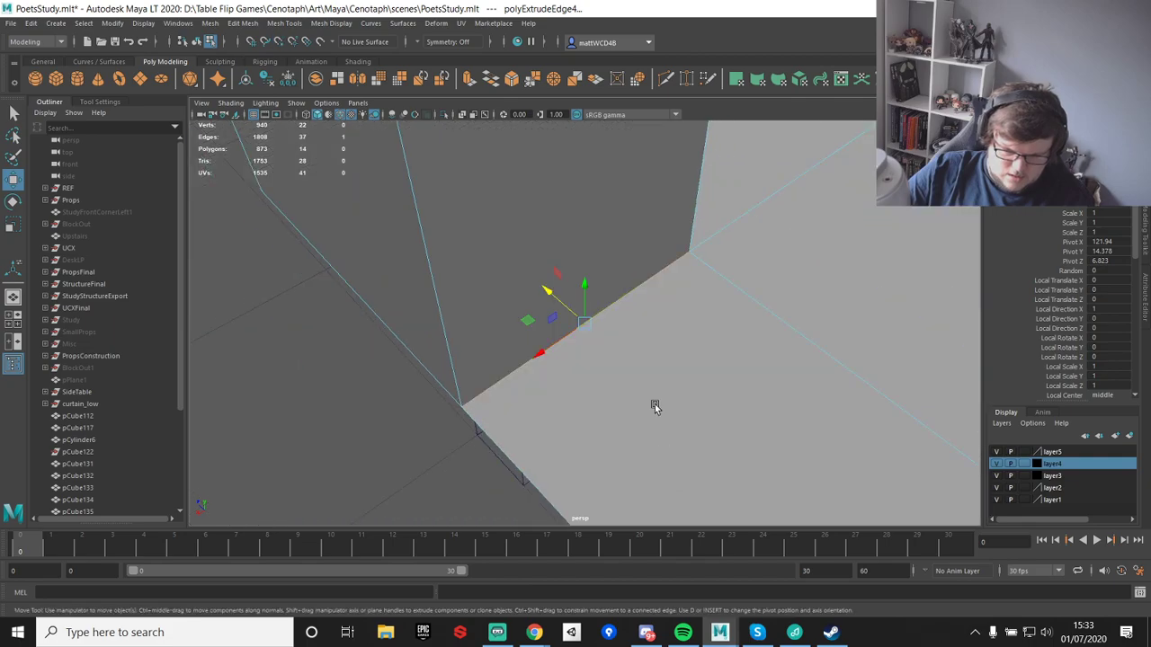
pyautogui.scroll(-5, 674, 351)
# - Merge the overlapping vertices of the interior mesh after closing the outer wall strip
pyautogui.moveTo(698, 260); pyautogui.dragTo(635, 249, button='right')
pyautogui.scroll(-5, 619, 257)
pyautogui.moveTo(511, 155); pyautogui.dragTo(622, 232)
pyautogui.keyDown('shift'); pyautogui.moveTo(791, 313); pyautogui.dragTo(865, 295, button='right'); pyautogui.keyUp('shift')
# - Delete two surplus faces beside the front post in the interior mesh
pyautogui.scroll(5, 623, 303)
pyautogui.keyDown('alt'); pyautogui.moveTo(623, 303); pyautogui.dragTo(686, 282); pyautogui.keyUp('alt')
pyautogui.moveTo(686, 280); pyautogui.dragTo(687, 306, button='right')
pyautogui.click(688, 290)
pyautogui.keyDown('alt'); pyautogui.moveTo(657, 393); pyautogui.dragTo(570, 380); pyautogui.keyUp('alt')
pyautogui.click(686, 360)
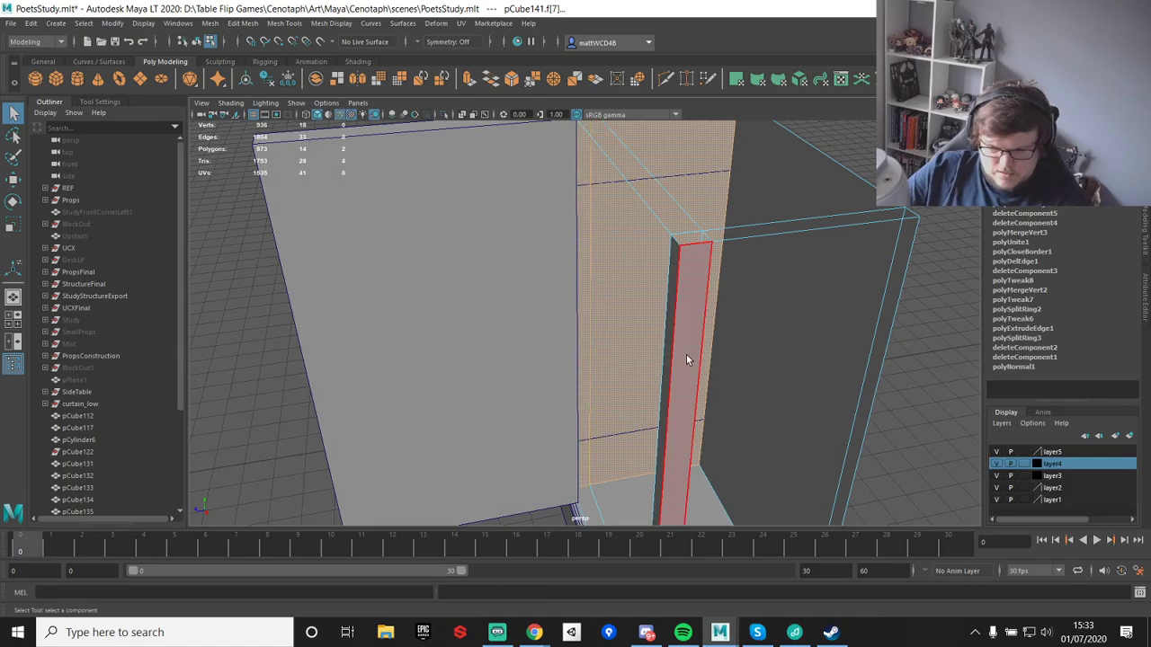
pyautogui.press('Delete')
# - Examine the cupboard interior, front post and outer wall from several sides
pyautogui.scroll(-5, 642, 315)
pyautogui.keyDown('alt'); pyautogui.moveTo(693, 316); pyautogui.dragTo(710, 358); pyautogui.keyUp('alt')
pyautogui.scroll(-3, 713, 360)
pyautogui.keyDown('alt'); pyautogui.moveTo(571, 257); pyautogui.dragTo(608, 267); pyautogui.keyUp('alt')
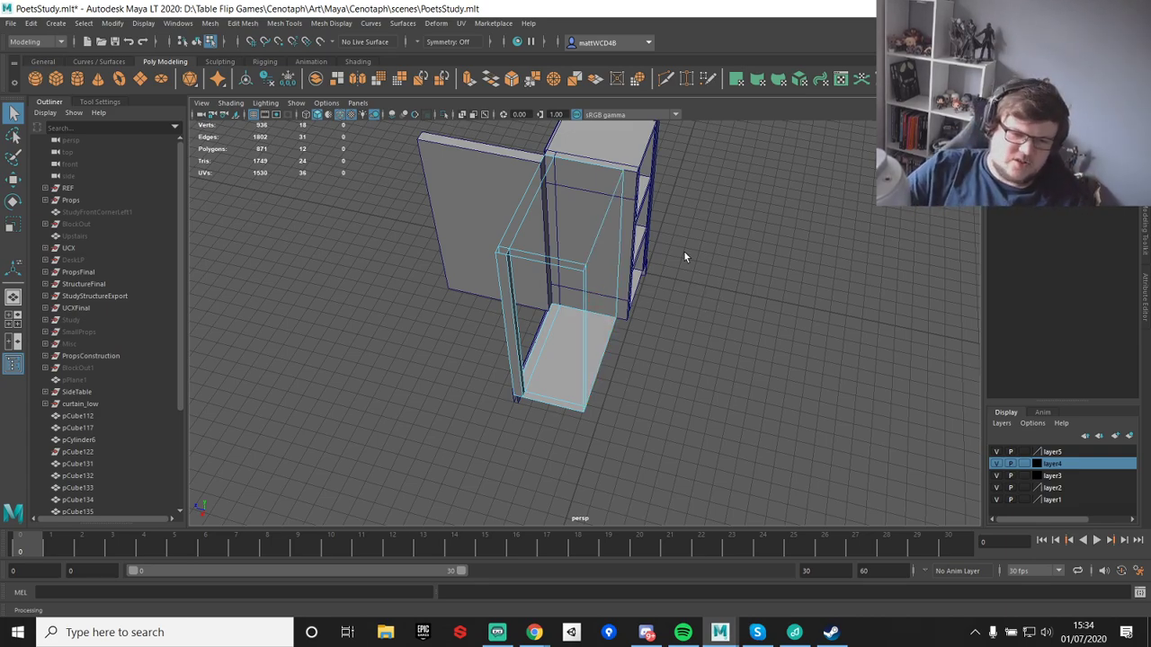
pyautogui.scroll(4, 658, 318)
pyautogui.keyDown('alt'); pyautogui.moveTo(658, 318); pyautogui.dragTo(651, 264); pyautogui.keyUp('alt')
pyautogui.scroll(-5, 656, 274)
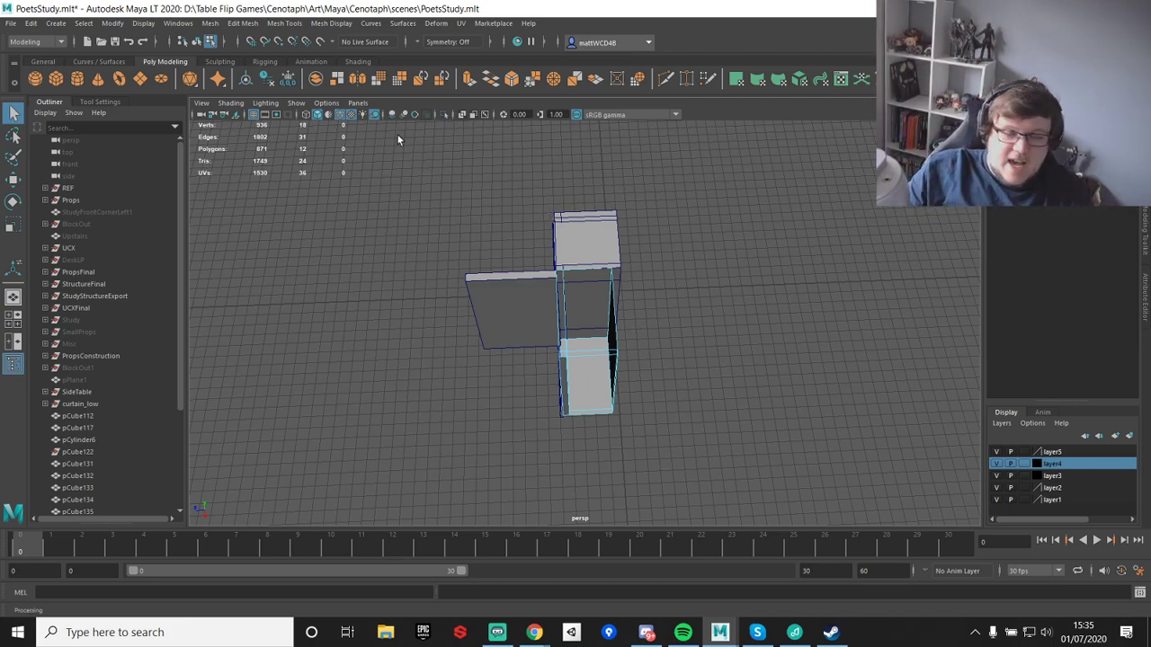
pyautogui.scroll(3, 501, 308)
pyautogui.keyDown('alt'); pyautogui.moveTo(500, 308); pyautogui.dragTo(562, 306); pyautogui.keyUp('alt')
pyautogui.scroll(3, 577, 296)
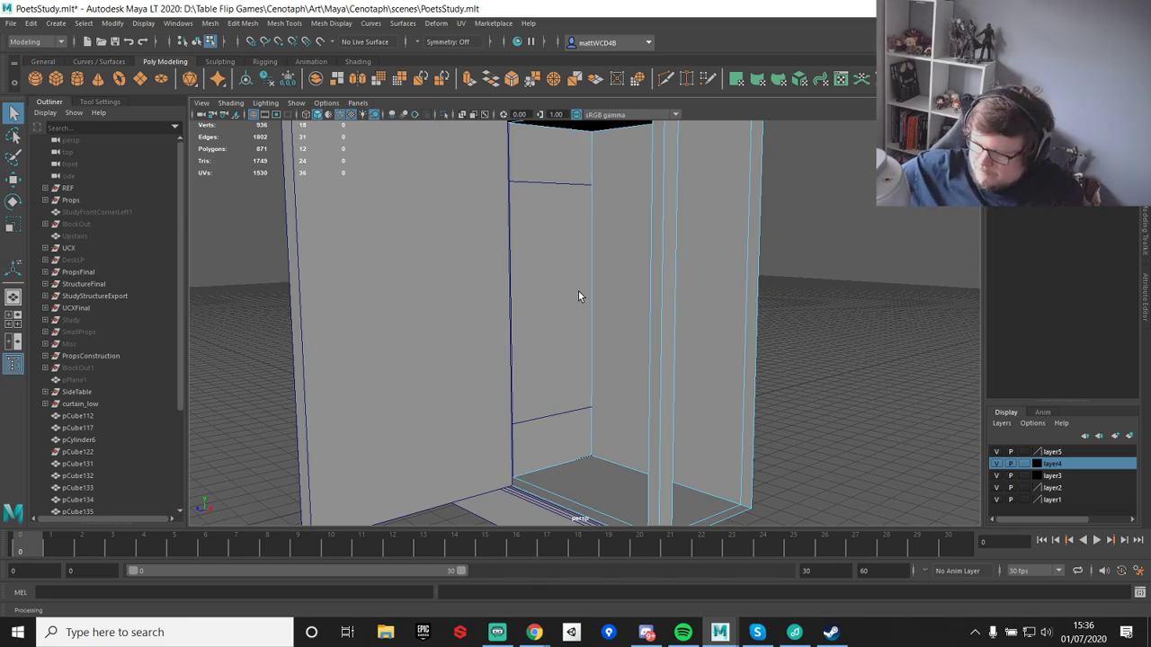
# - Rotate the open cupboard door about its hinge to close it against the front post
pyautogui.scroll(-5, 578, 291)
pyautogui.keyDown('alt'); pyautogui.moveTo(536, 332); pyautogui.dragTo(668, 318); pyautogui.keyUp('alt')
pyautogui.scroll(4, 601, 282)
pyautogui.moveTo(491, 304); pyautogui.dragTo(557, 266, button='right')
pyautogui.click(507, 337)
pyautogui.keyDown('alt'); pyautogui.moveTo(527, 354); pyautogui.dragTo(552, 293, button='middle'); pyautogui.keyUp('alt')
pyautogui.press('e')
pyautogui.moveTo(562, 440); pyautogui.dragTo(627, 420)
pyautogui.press('w')
pyautogui.press('e')
pyautogui.press('r')
# - Swing the cupboard door by -90 degrees about its hinge and check the fit from behind and from the front
pyautogui.keyDown('alt'); pyautogui.moveTo(681, 358); pyautogui.dragTo(536, 385); pyautogui.keyUp('alt')
pyautogui.scroll(-3, 644, 345)
pyautogui.moveTo(593, 364)
pyautogui.keyDown('alt'); pyautogui.mouseDown()
pyautogui.moveTo(765, 281)
pyautogui.moveTo(606, 360)
pyautogui.mouseUp(); pyautogui.keyUp('alt')
pyautogui.scroll(4, 617, 337)
pyautogui.keyDown('alt'); pyautogui.moveTo(743, 350); pyautogui.dragTo(639, 293); pyautogui.keyUp('alt')
pyautogui.press('e')
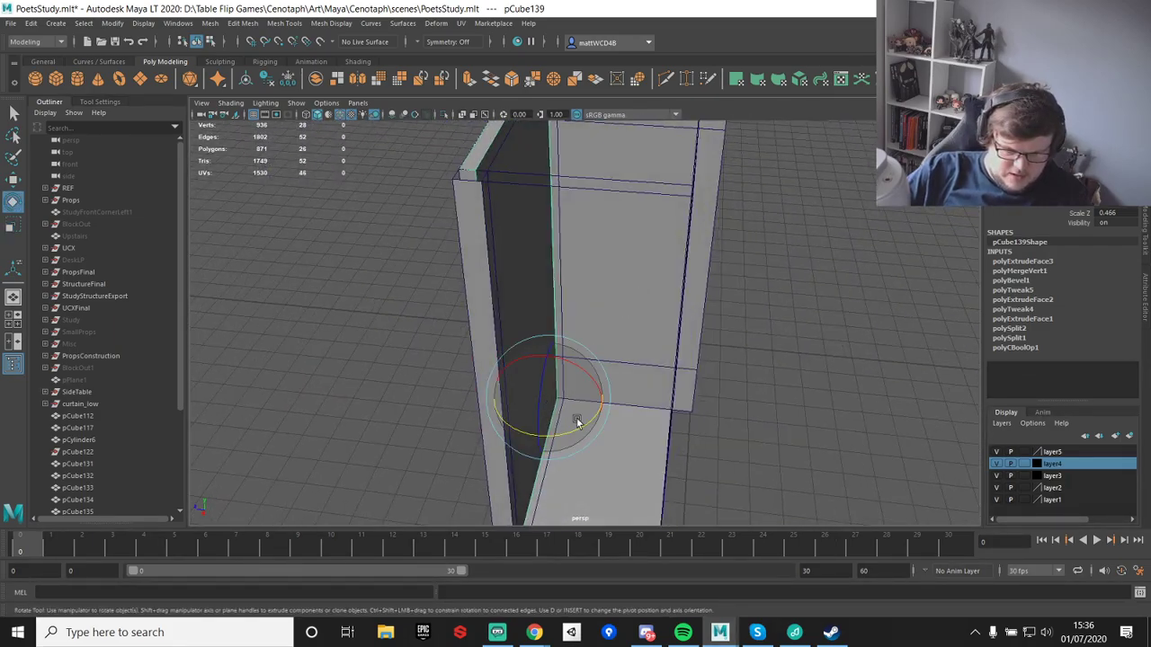
pyautogui.moveTo(580, 427); pyautogui.dragTo(503, 430)
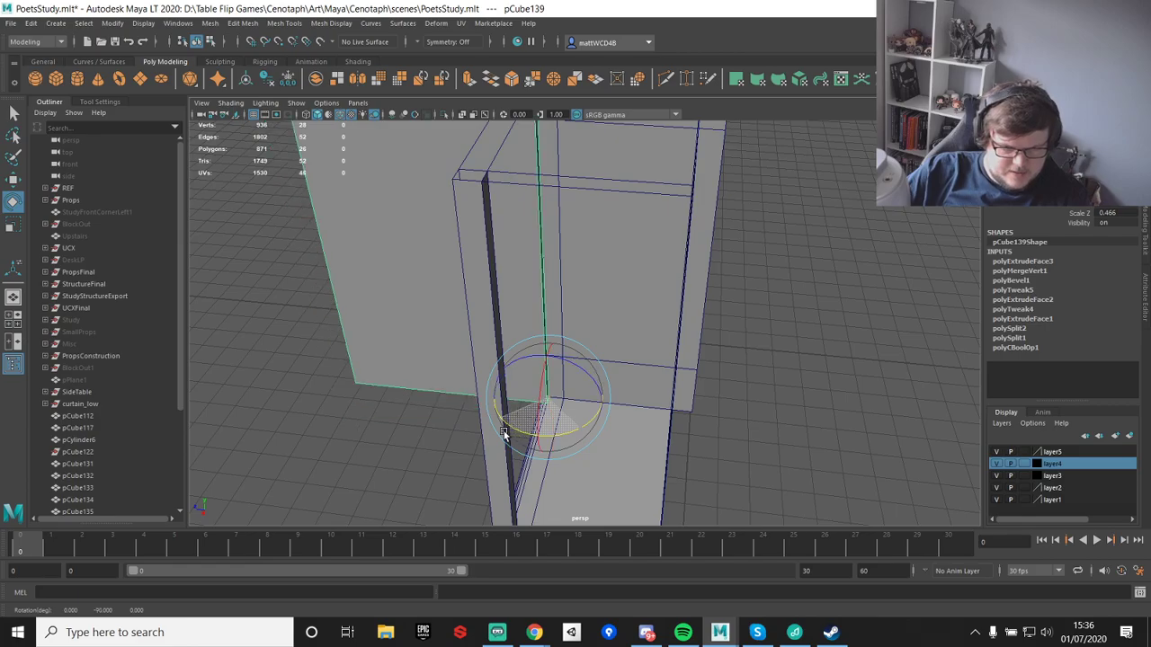
pyautogui.scroll(-4, 639, 277)
pyautogui.keyDown('alt'); pyautogui.moveTo(639, 277); pyautogui.dragTo(713, 286); pyautogui.keyUp('alt')
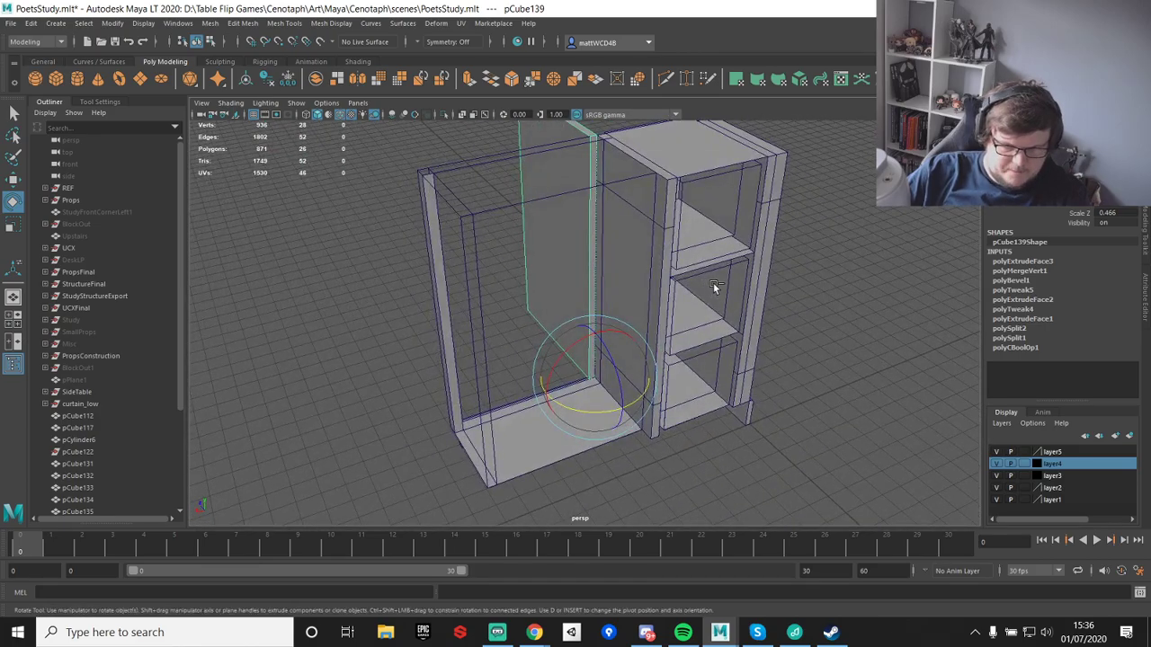
pyautogui.scroll(-5, 713, 286)
pyautogui.keyDown('alt'); pyautogui.moveTo(651, 315); pyautogui.dragTo(783, 247); pyautogui.keyUp('alt')
pyautogui.scroll(5, 783, 246)
pyautogui.keyDown('alt'); pyautogui.moveTo(753, 259); pyautogui.dragTo(706, 277, button='middle'); pyautogui.keyUp('alt')
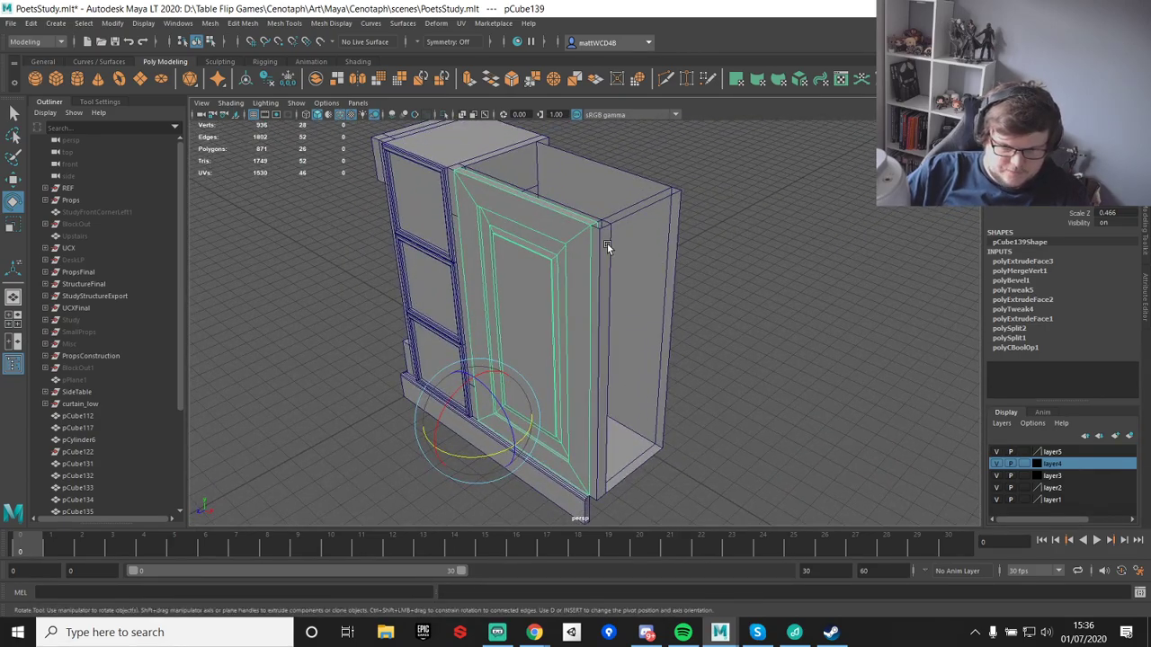
pyautogui.click(607, 244)
pyautogui.moveTo(606, 254)
pyautogui.keyDown('alt'); pyautogui.mouseDown()
pyautogui.moveTo(593, 252)
pyautogui.moveTo(600, 264)
pyautogui.mouseUp(); pyautogui.keyUp('alt')
pyautogui.press('w')
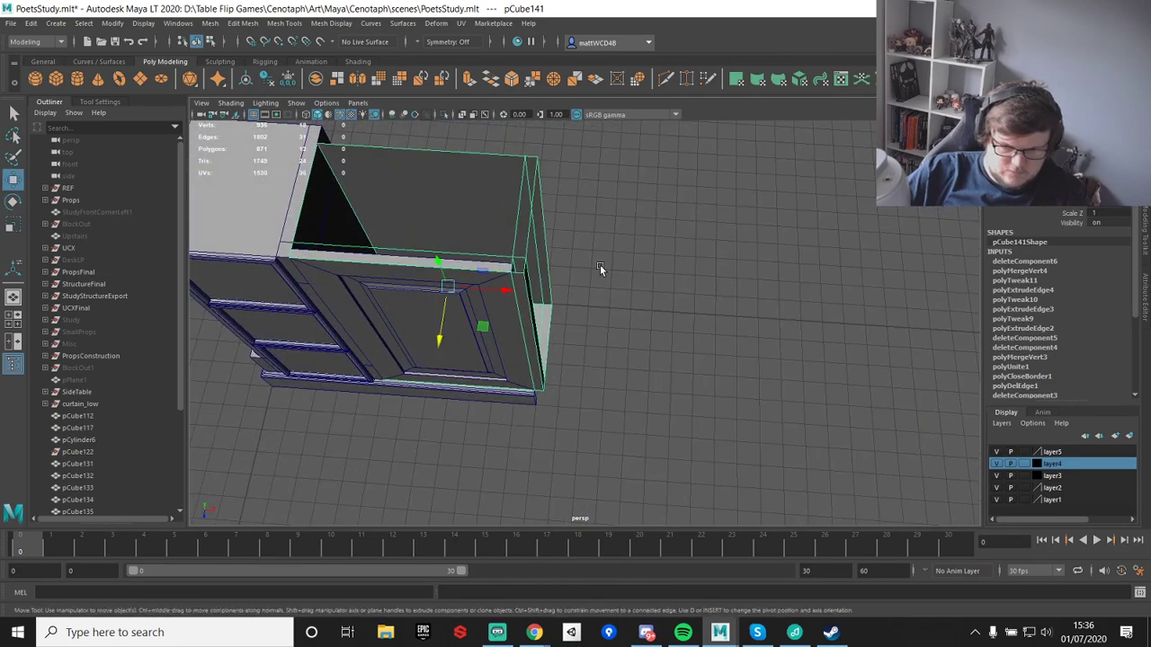
pyautogui.hotkey('ctrl', 'd')
pyautogui.moveTo(506, 290); pyautogui.dragTo(531, 280)
pyautogui.press('Delete')
# - Extrude the cupboard interior's outer border edges sideways, away from the drawers, to form a second section
pyautogui.moveTo(525, 277); pyautogui.dragTo(526, 237, button='right')
pyautogui.click(561, 309)
pyautogui.keyDown('alt'); pyautogui.moveTo(622, 325); pyautogui.dragTo(560, 285); pyautogui.keyUp('alt')
pyautogui.keyDown('shift'); pyautogui.click(588, 232); pyautogui.keyUp('shift')
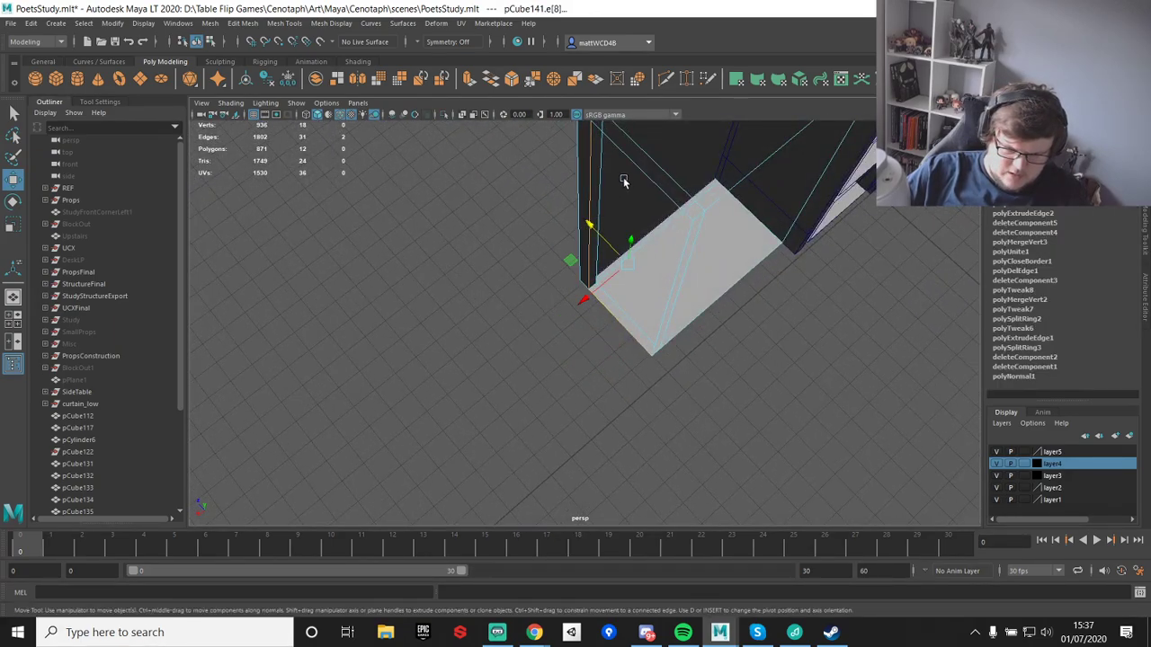
pyautogui.keyDown('alt'); pyautogui.moveTo(660, 285); pyautogui.dragTo(741, 250); pyautogui.keyUp('alt')
pyautogui.keyDown('shift'); pyautogui.moveTo(741, 250); pyautogui.dragTo(739, 283, button='right'); pyautogui.keyUp('shift')
pyautogui.scroll(-2, 719, 297)
pyautogui.keyDown('alt'); pyautogui.moveTo(644, 315); pyautogui.dragTo(426, 298); pyautogui.keyUp('alt')
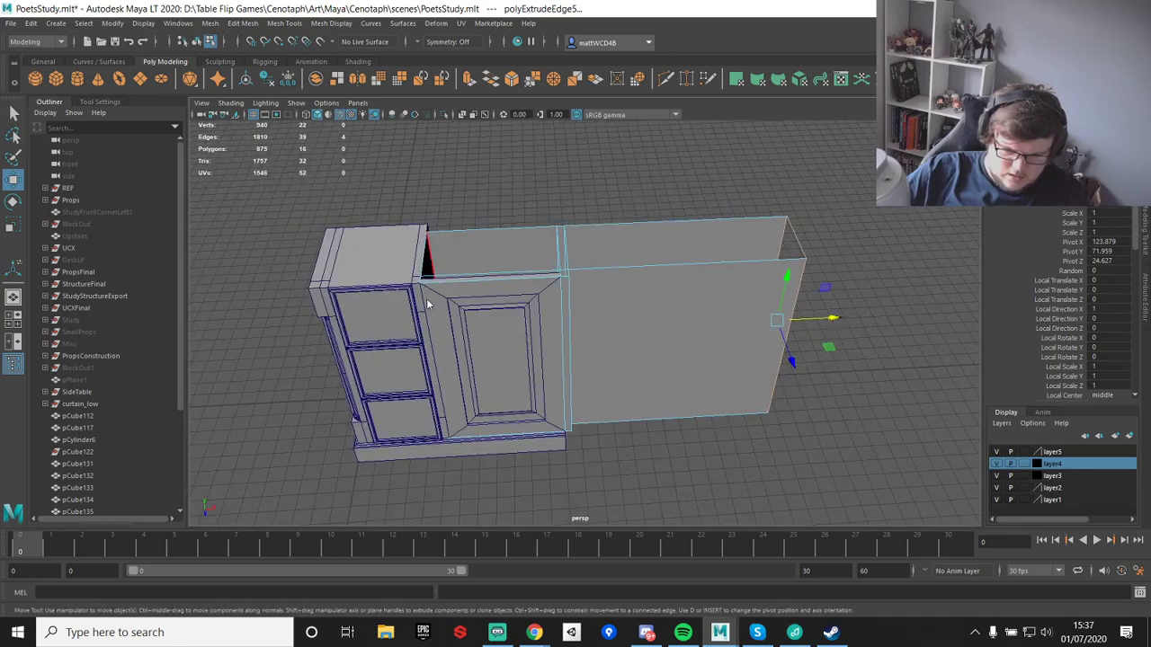
# - Duplicate the panelled cupboard door and snap the copy beside the front post, over the second section
pyautogui.click(457, 296)
pyautogui.hotkey('ctrl', 'd')
pyautogui.moveTo(506, 437); pyautogui.dragTo(565, 381)
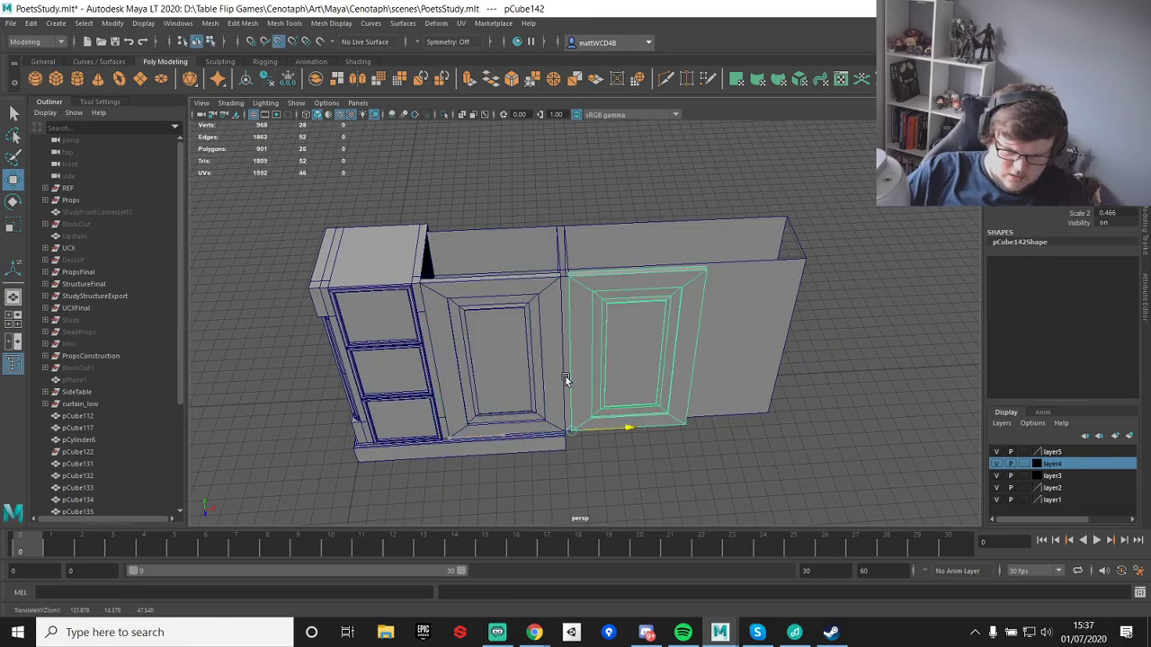
pyautogui.press('f')
pyautogui.press('e')
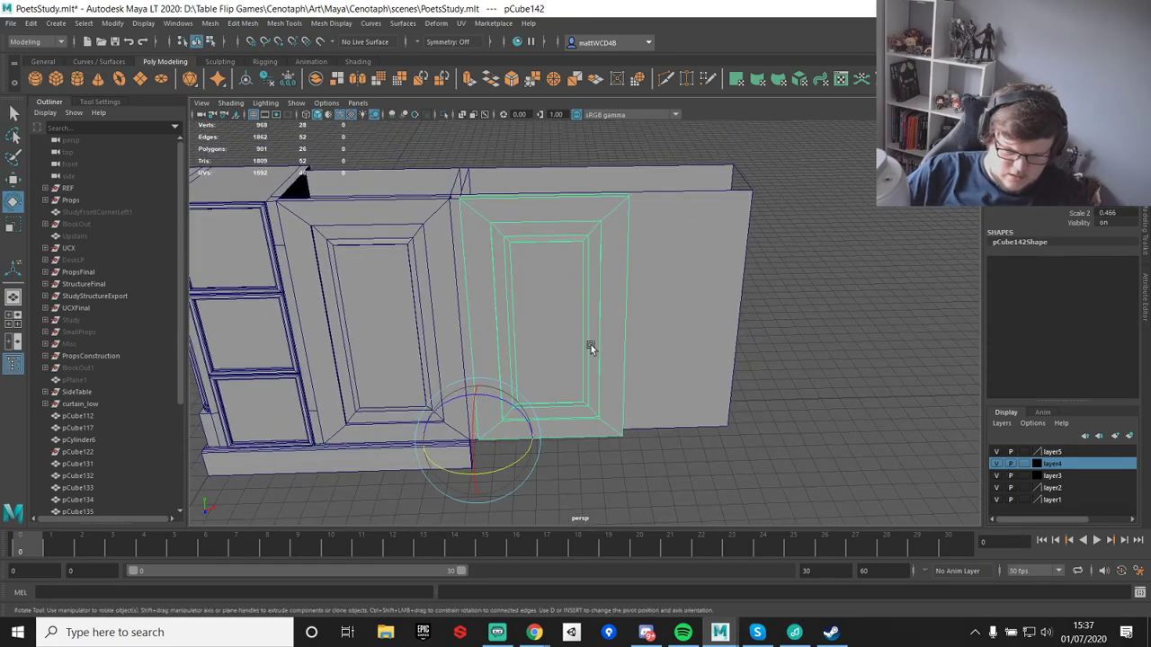
pyautogui.press('w')
pyautogui.keyDown('alt'); pyautogui.moveTo(587, 347); pyautogui.dragTo(588, 318); pyautogui.keyUp('alt')
# - Try to insert a single centred edge loop in the duplicated door using the multiple edge loops option
pyautogui.moveTo(585, 242)
pyautogui.mouseDown(button='right')
pyautogui.moveTo(594, 236)
pyautogui.moveTo(575, 235)
pyautogui.moveTo(605, 217)
pyautogui.moveTo(540, 232)
pyautogui.moveTo(574, 232)
pyautogui.mouseUp(button='right')
pyautogui.hotkey('ctrl', 'z')
pyautogui.hotkey('ctrl', 'z')
pyautogui.press('q')
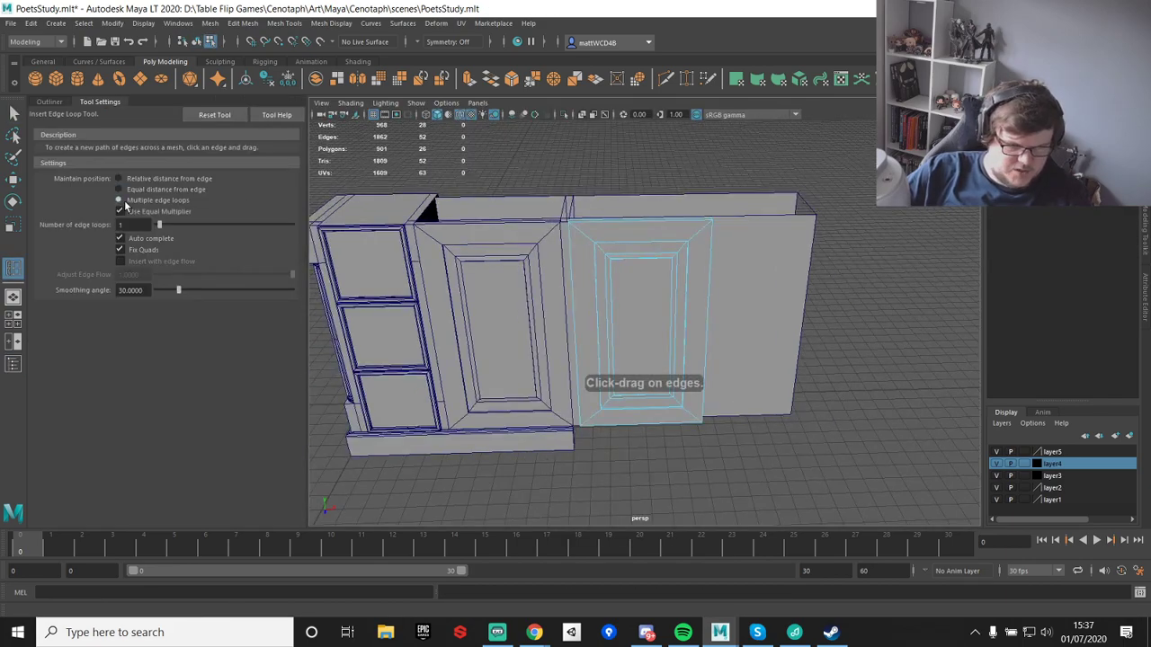
pyautogui.click(120, 199)
pyautogui.click(656, 268)
pyautogui.keyDown('shift'); pyautogui.moveTo(664, 253); pyautogui.dragTo(635, 271, button='right'); pyautogui.keyUp('shift')
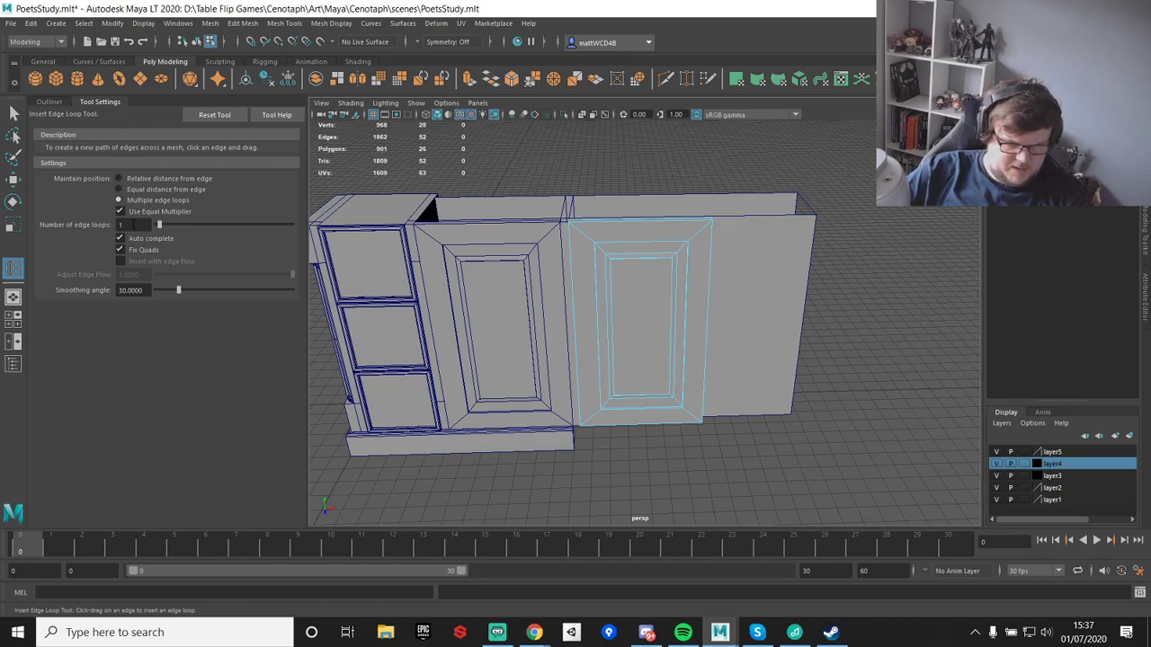
pyautogui.click(641, 241)
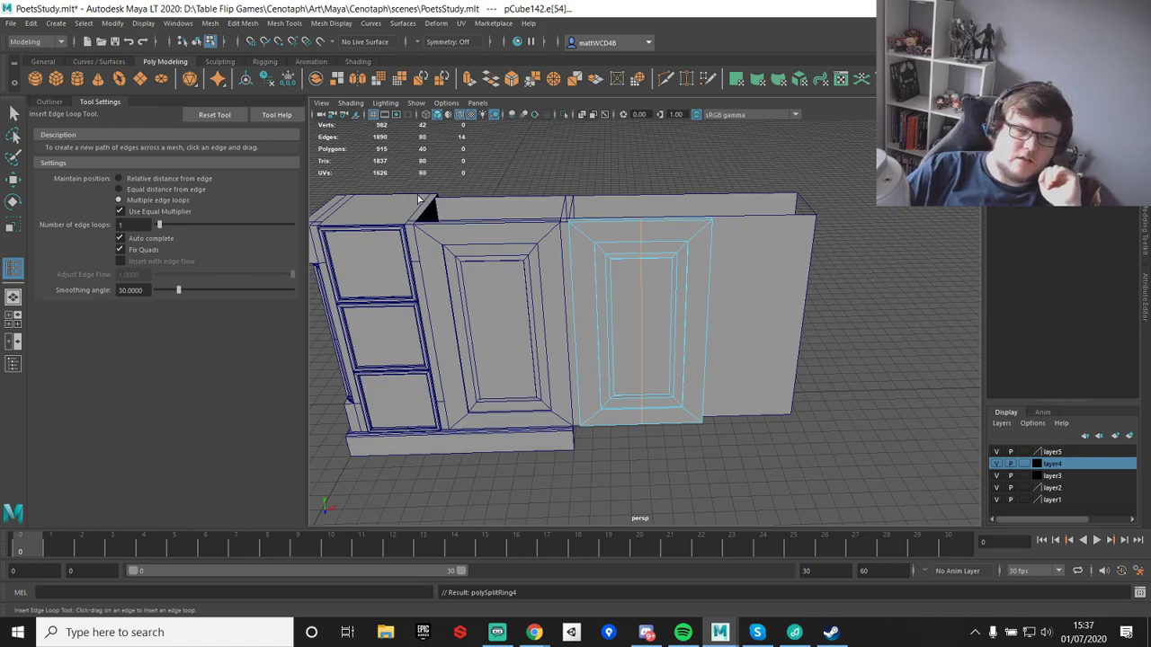
pyautogui.hotkey('ctrl', 'z')
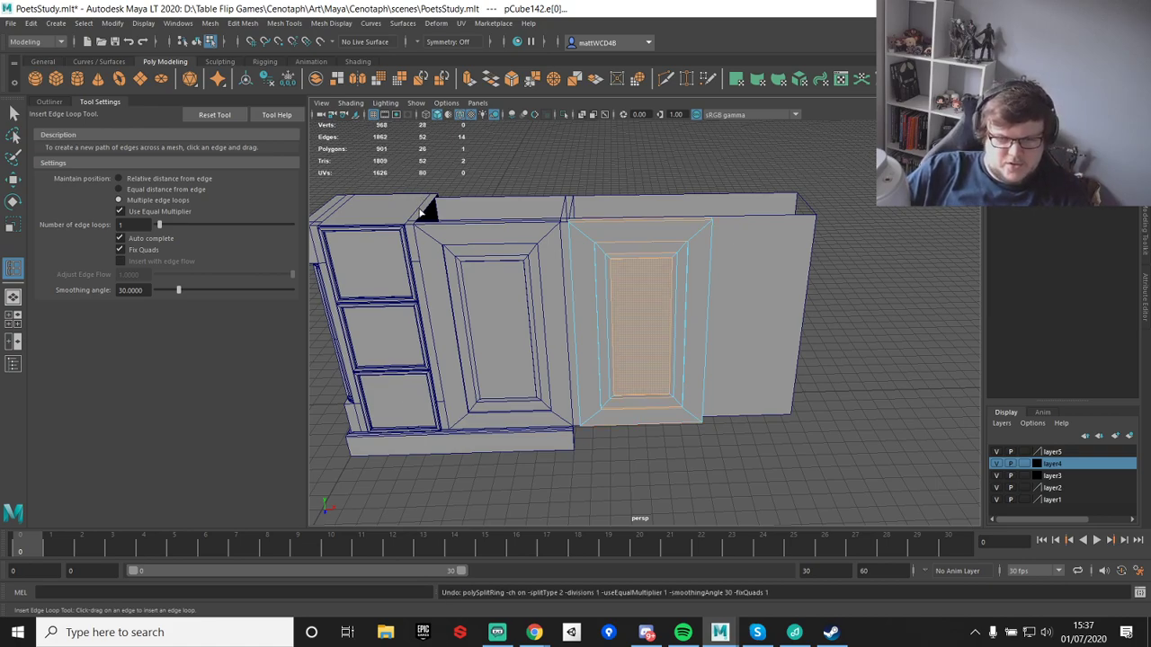
# - Duplicate the second door and place the copy directly beside it to make a pair of doors
pyautogui.press('q')
pyautogui.moveTo(624, 246); pyautogui.dragTo(677, 244, button='right')
pyautogui.click(671, 249)
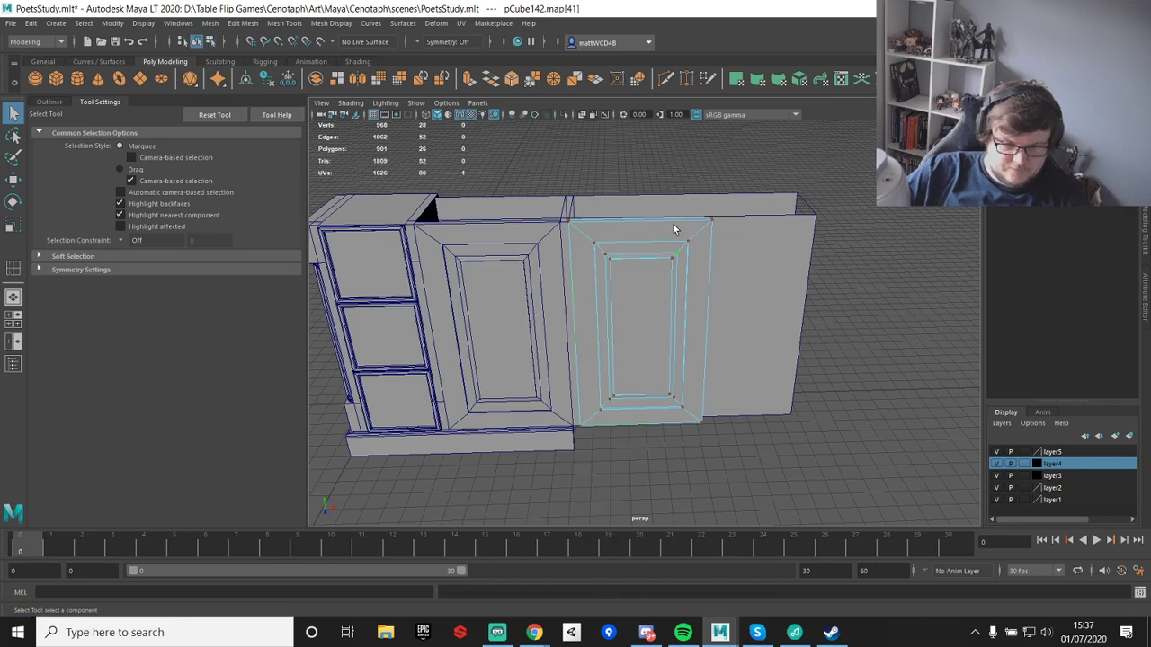
pyautogui.click(674, 226)
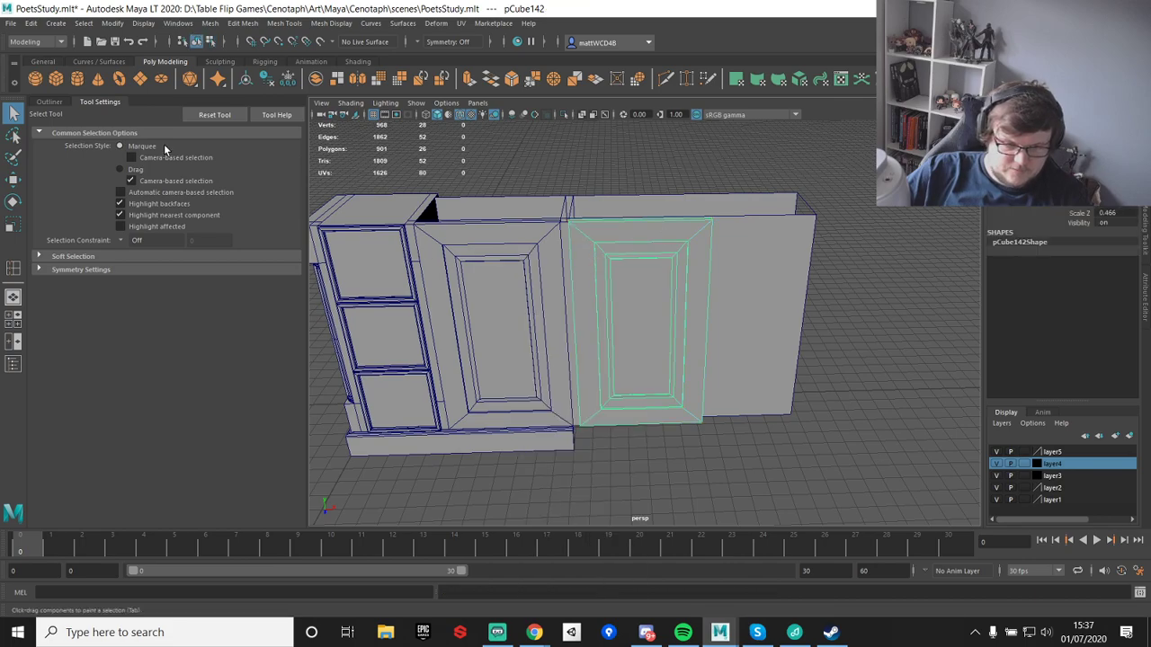
pyautogui.click(13, 363)
pyautogui.press('w')
pyautogui.keyDown('alt'); pyautogui.moveTo(706, 344); pyautogui.dragTo(616, 378, button='middle'); pyautogui.keyUp('alt')
pyautogui.hotkey('ctrl', 'd')
pyautogui.moveTo(512, 464); pyautogui.dragTo(586, 449)
pyautogui.click(766, 289)
pyautogui.keyDown('alt'); pyautogui.moveTo(767, 290); pyautogui.dragTo(648, 305); pyautogui.keyUp('alt')
pyautogui.scroll(-5, 711, 339)
pyautogui.click(612, 294)
pyautogui.moveTo(612, 291); pyautogui.dragTo(558, 274, button='right')
pyautogui.moveTo(578, 185); pyautogui.dragTo(770, 519)
pyautogui.press('q')
pyautogui.press('F8')
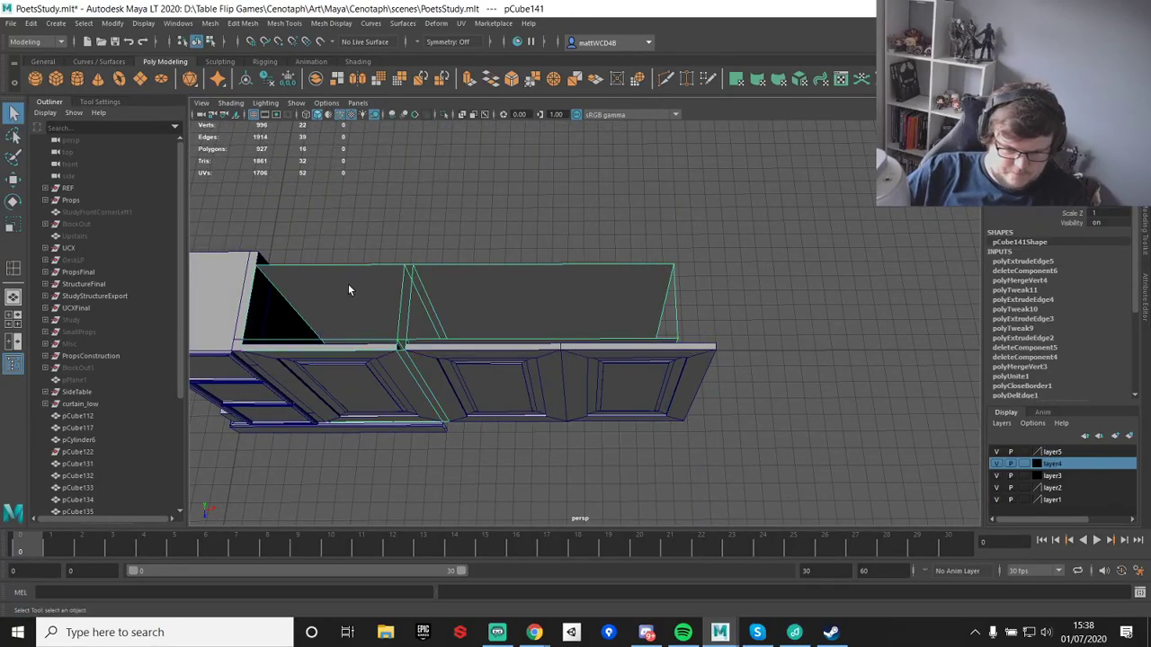
# - Duplicate the extended interior mesh and move the copy well clear of the cabinet
pyautogui.keyDown('alt'); pyautogui.moveTo(409, 319); pyautogui.dragTo(564, 330); pyautogui.keyUp('alt')
pyautogui.press('w')
pyautogui.hotkey('ctrl', 'd')
pyautogui.moveTo(420, 340); pyautogui.dragTo(983, 369)
# - Insert an edge loop across the interior's extended section and snap it to the seam between the two new doors
pyautogui.keyDown('alt'); pyautogui.moveTo(821, 372); pyautogui.dragTo(584, 296); pyautogui.keyUp('alt')
pyautogui.click(529, 230)
pyautogui.keyDown('shift'); pyautogui.moveTo(533, 230); pyautogui.dragTo(479, 248, button='right'); pyautogui.keyUp('shift')
pyautogui.moveTo(509, 215); pyautogui.dragTo(527, 216)
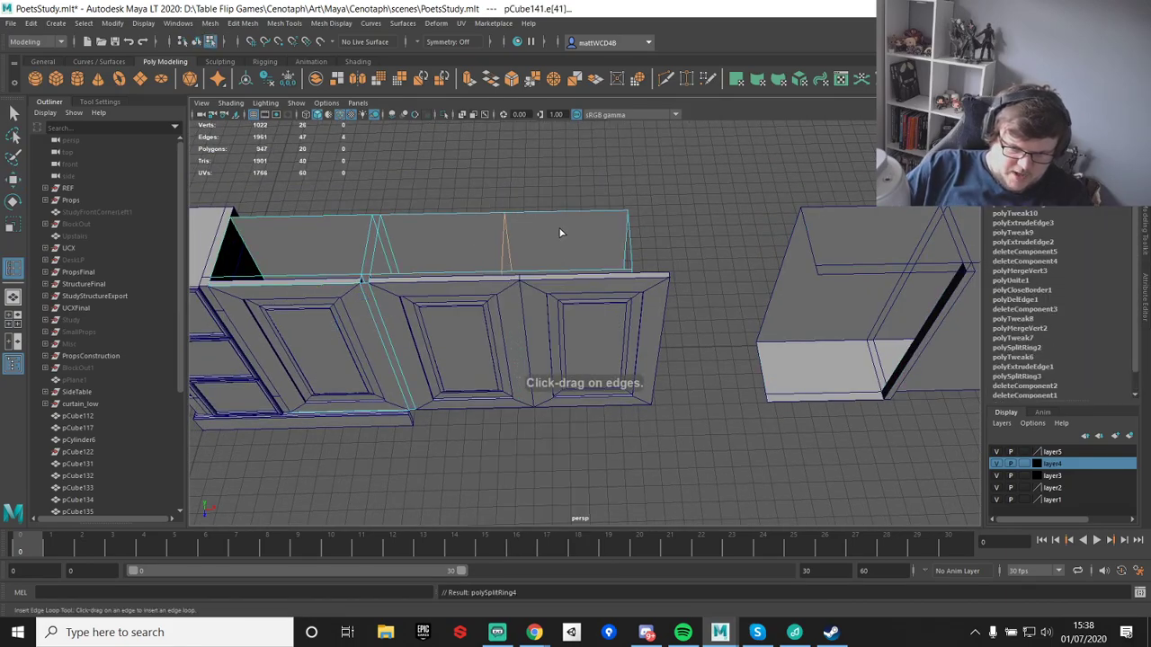
pyautogui.press('w')
pyautogui.keyDown('alt'); pyautogui.moveTo(543, 322); pyautogui.dragTo(578, 313, button='middle'); pyautogui.keyUp('alt')
pyautogui.press('v')
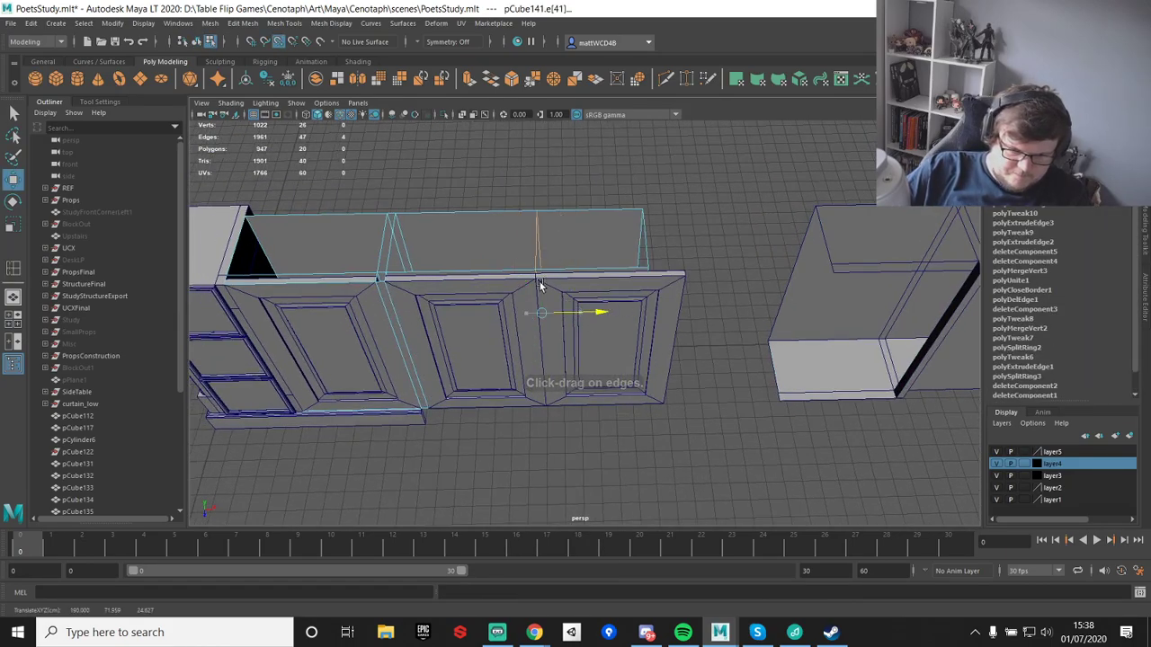
# - Delete the interior faces that lie beyond the seam between the two new doors
pyautogui.press('q')
pyautogui.press('F11')
pyautogui.moveTo(562, 151); pyautogui.dragTo(763, 478)
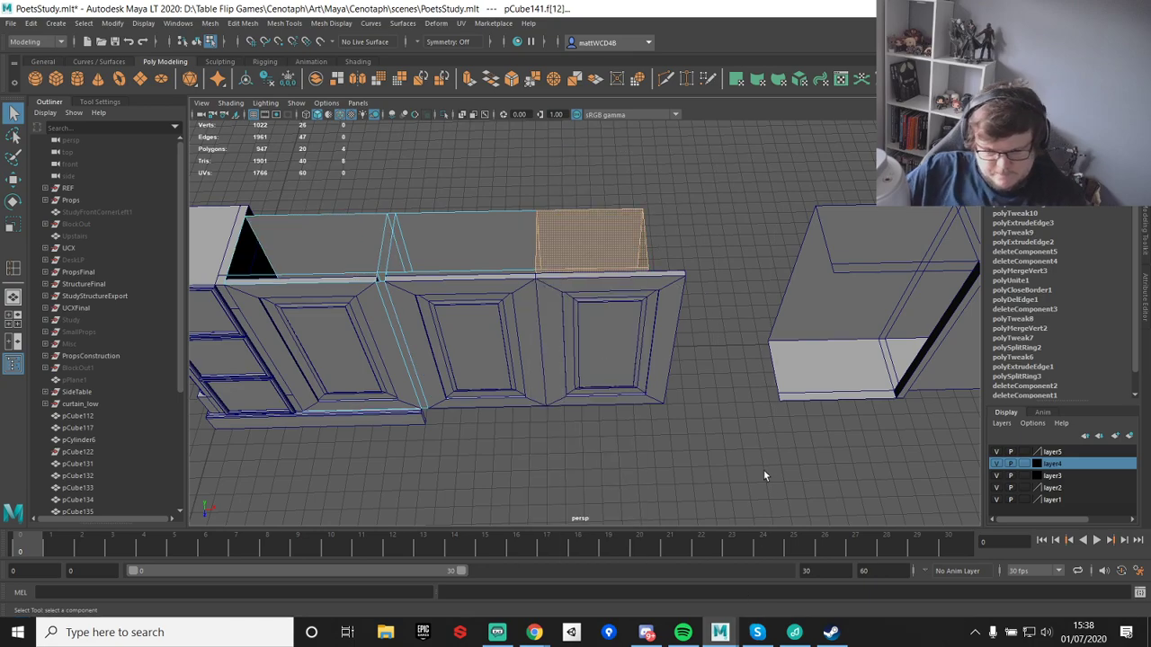
pyautogui.press('Delete')
# - Delete the spare copy of the interior mesh standing beside the cabinet
pyautogui.scroll(-3, 742, 306)
pyautogui.keyDown('alt'); pyautogui.moveTo(730, 321); pyautogui.dragTo(788, 261); pyautogui.keyUp('alt')
pyautogui.click(787, 262)
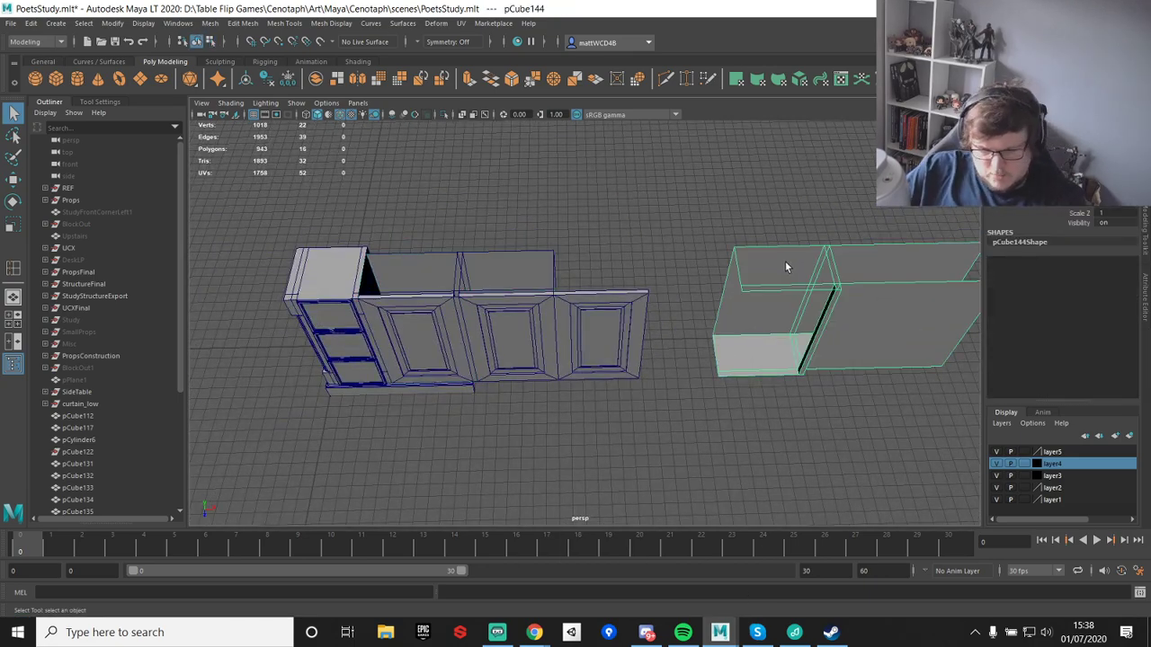
pyautogui.press('Delete')
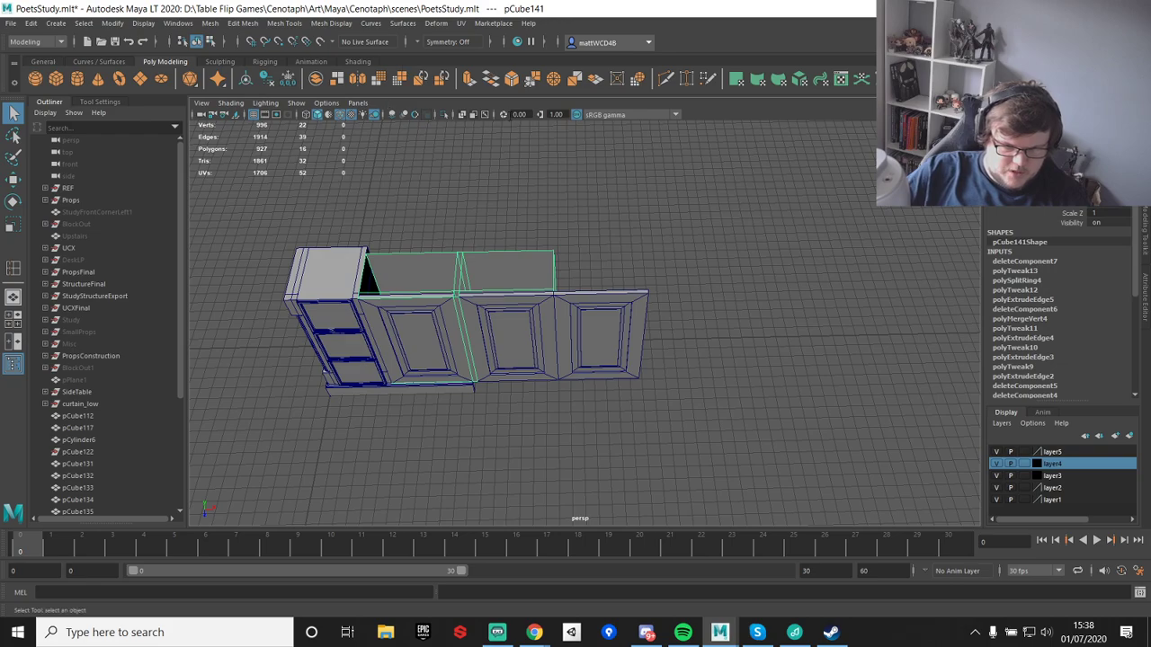
# - Isolate the interior mesh, extrude the front floor edge of its second section and snap it to the neighbouring corner
pyautogui.click(442, 114)
pyautogui.press('f')
pyautogui.keyDown('alt'); pyautogui.moveTo(613, 411); pyautogui.dragTo(570, 354); pyautogui.keyUp('alt')
pyautogui.moveTo(599, 235); pyautogui.dragTo(606, 260, button='right')
pyautogui.keyDown('alt'); pyautogui.moveTo(606, 260); pyautogui.dragTo(571, 348); pyautogui.keyUp('alt')
pyautogui.press('F10')
pyautogui.click(535, 333)
pyautogui.hotkey('ctrl', 'e')
pyautogui.press('w')
pyautogui.press('v')
pyautogui.moveTo(518, 412); pyautogui.dragTo(501, 340)
pyautogui.press('q')
pyautogui.scroll(-4, 563, 341)
pyautogui.scroll(-1, 575, 297)
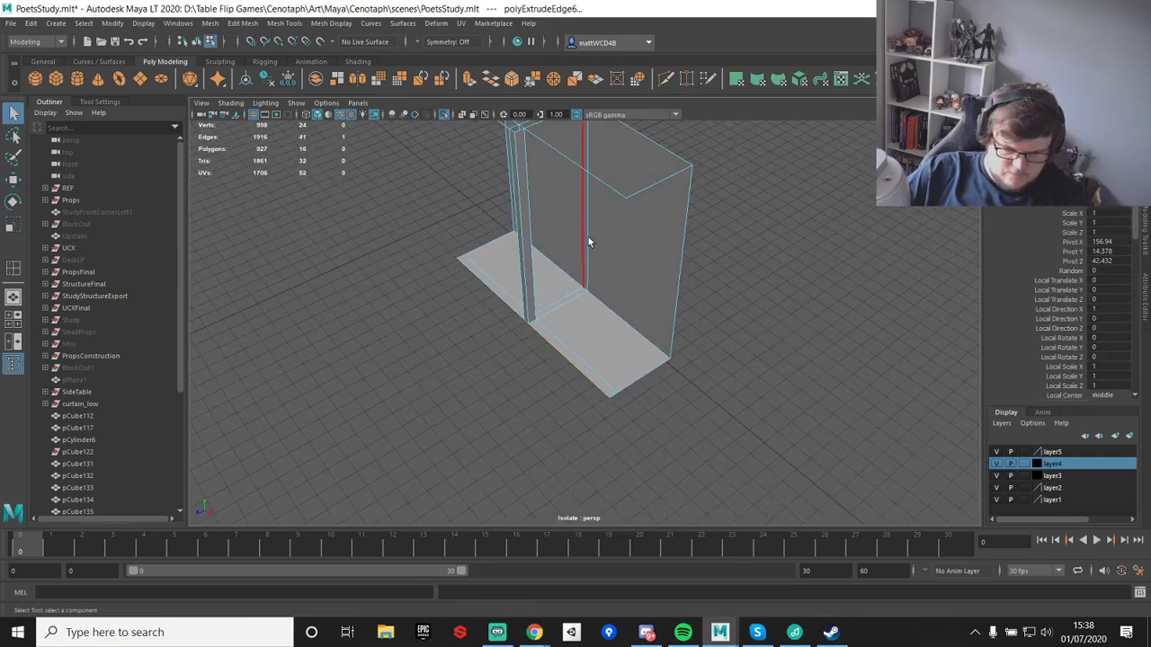
# - Select all vertices of the isolated interior mesh and merge the overlapping ones
pyautogui.moveTo(585, 243); pyautogui.dragTo(516, 225, button='right')
pyautogui.scroll(-6, 516, 221)
pyautogui.moveTo(467, 156); pyautogui.dragTo(757, 468)
pyautogui.keyDown('shift'); pyautogui.moveTo(716, 337); pyautogui.dragTo(752, 235, button='right'); pyautogui.keyUp('shift')
pyautogui.scroll(6, 542, 340)
# - Extend an upper edge of the interior's second section and snap it to the adjoining top corner
pyautogui.moveTo(556, 234); pyautogui.dragTo(622, 192, button='right')
pyautogui.scroll(-3, 598, 223)
pyautogui.keyDown('alt'); pyautogui.moveTo(598, 222); pyautogui.dragTo(570, 264); pyautogui.keyUp('alt')
pyautogui.keyDown('alt'); pyautogui.moveTo(570, 265); pyautogui.dragTo(616, 329, button='middle'); pyautogui.keyUp('alt')
pyautogui.scroll(3, 617, 329)
pyautogui.click(545, 256)
pyautogui.moveTo(547, 284); pyautogui.dragTo(549, 310, button='right')
pyautogui.press('w')
pyautogui.scroll(-1, 589, 265)
pyautogui.press('v')
pyautogui.moveTo(592, 248); pyautogui.dragTo(661, 216)
pyautogui.press('q')
# - Merge every vertex of the extended interior mesh with a distance threshold of 0.01
pyautogui.scroll(-1, 661, 216)
pyautogui.moveTo(679, 222); pyautogui.dragTo(622, 223, button='right')
pyautogui.scroll(-4, 545, 255)
pyautogui.keyDown('shift'); pyautogui.moveTo(714, 411); pyautogui.dragTo(777, 301, button='right'); pyautogui.keyUp('shift')
pyautogui.scroll(5, 598, 245)
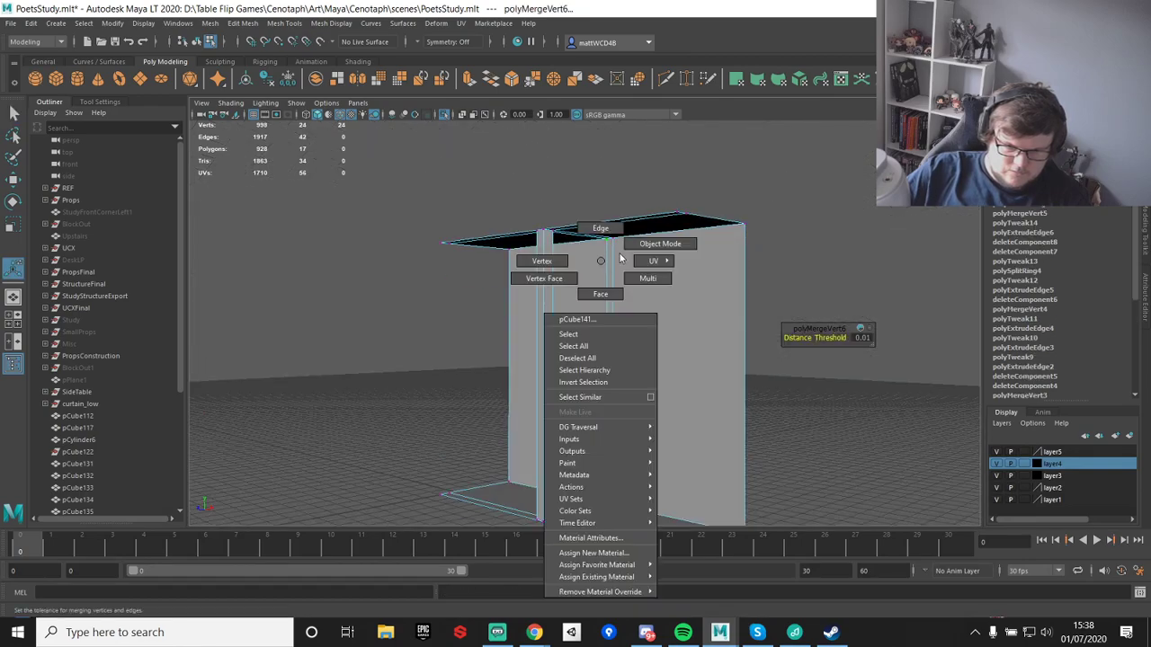
# - Delete the interior mesh's history, freeze its transformations in object mode, and end isolation to show the whole cabinet
pyautogui.press('q')
pyautogui.moveTo(603, 264); pyautogui.dragTo(654, 249, button='right')
pyautogui.hotkey('alt', 'shift', 'd')
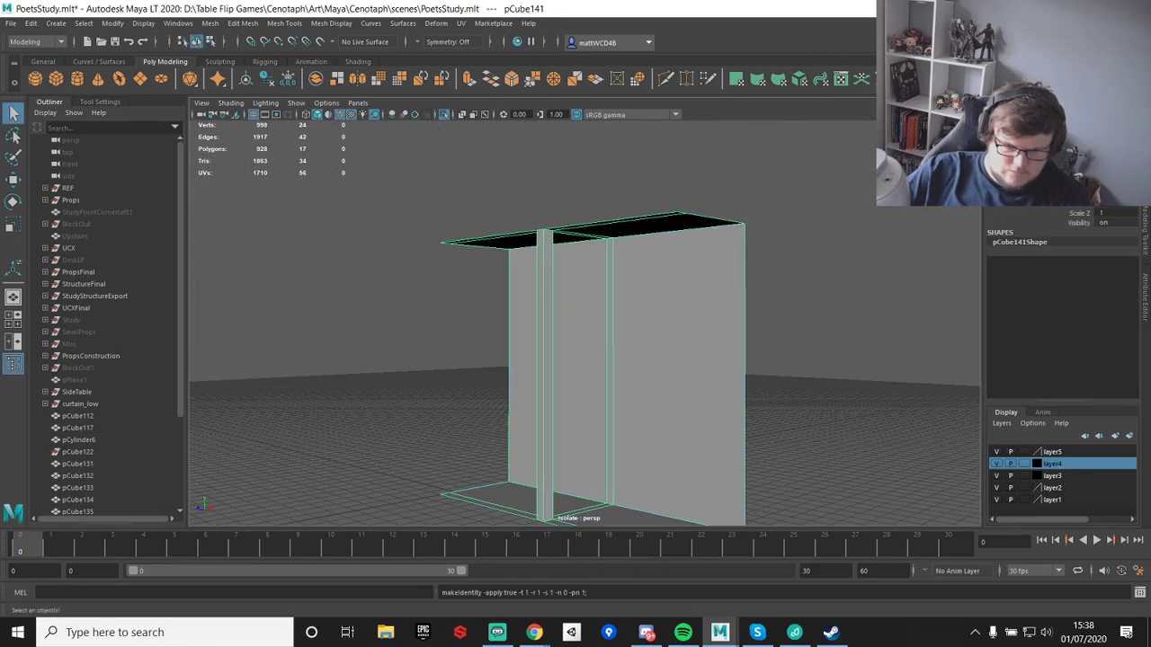
pyautogui.press('w')
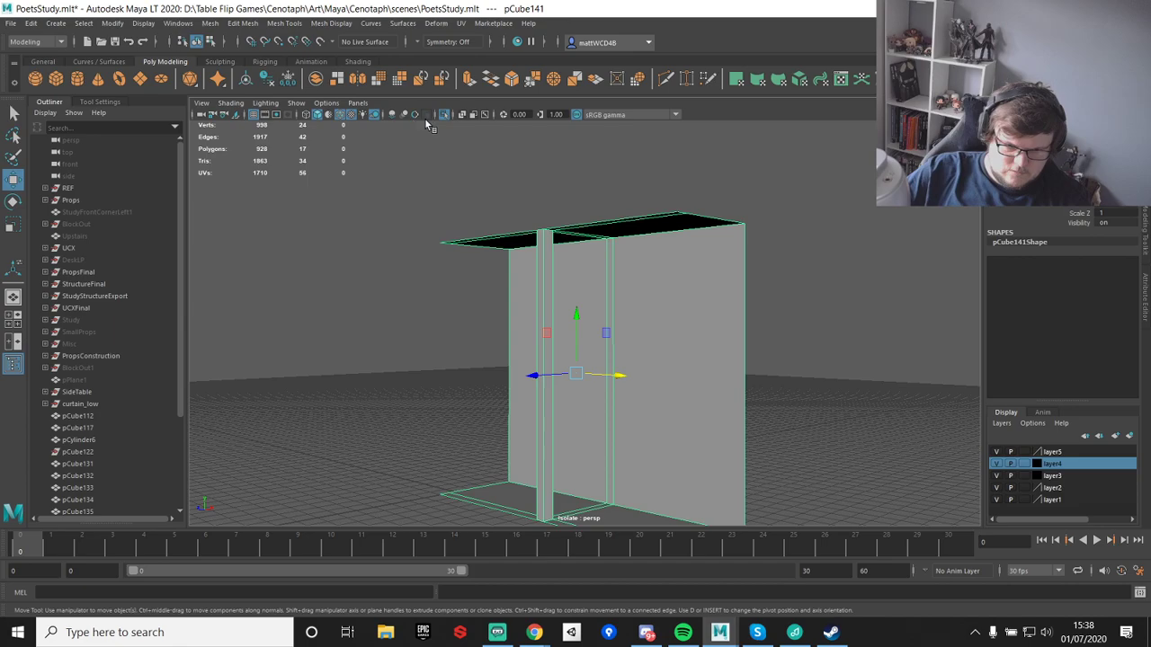
pyautogui.click(444, 115)
# - Snap the interior's pivot to its far back corner, then duplicate it and mirror the copy across that corner to add two more sections
pyautogui.moveTo(583, 300)
pyautogui.keyDown('alt'); pyautogui.mouseDown()
pyautogui.moveTo(605, 310)
pyautogui.moveTo(591, 315)
pyautogui.mouseUp(); pyautogui.keyUp('alt')
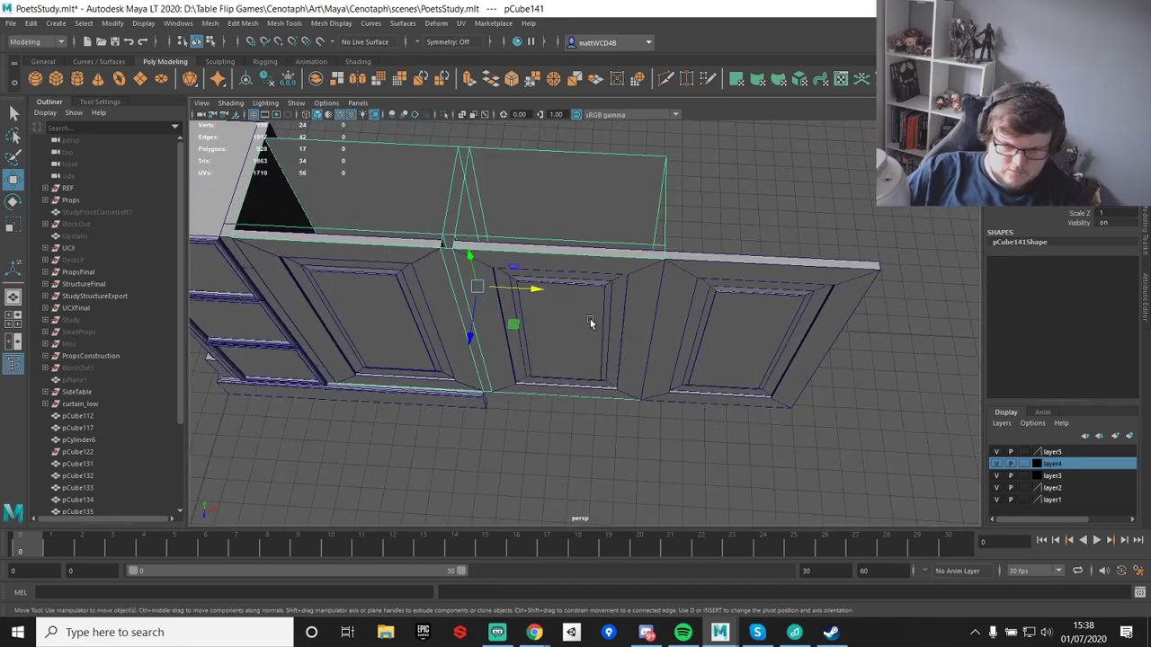
pyautogui.press('d')
pyautogui.moveTo(477, 287); pyautogui.dragTo(673, 185)
pyautogui.scroll(-5, 699, 203)
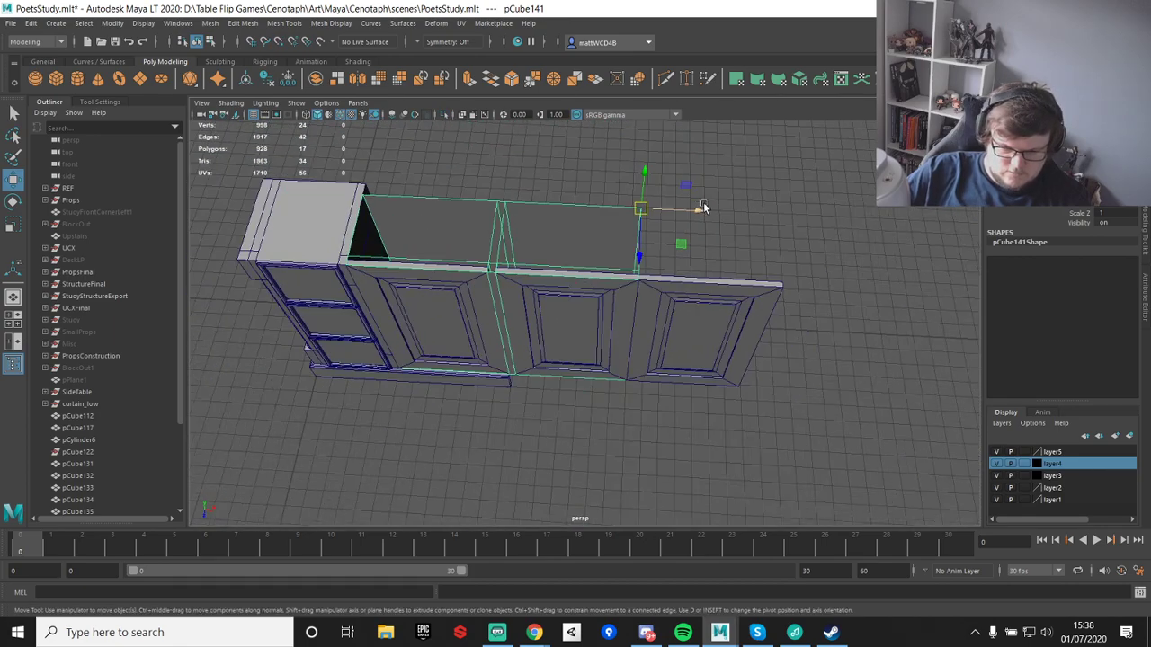
pyautogui.keyDown('alt'); pyautogui.moveTo(698, 203); pyautogui.dragTo(624, 279, button='middle'); pyautogui.keyUp('alt')
pyautogui.hotkey('ctrl', 'd')
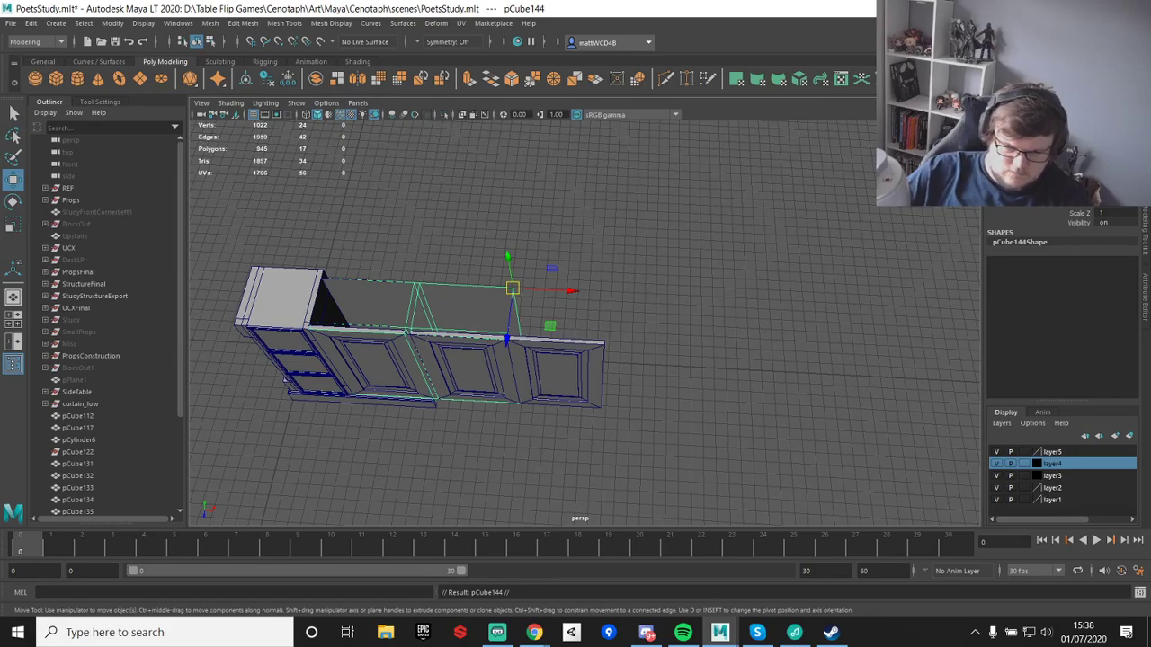
pyautogui.press('Return')
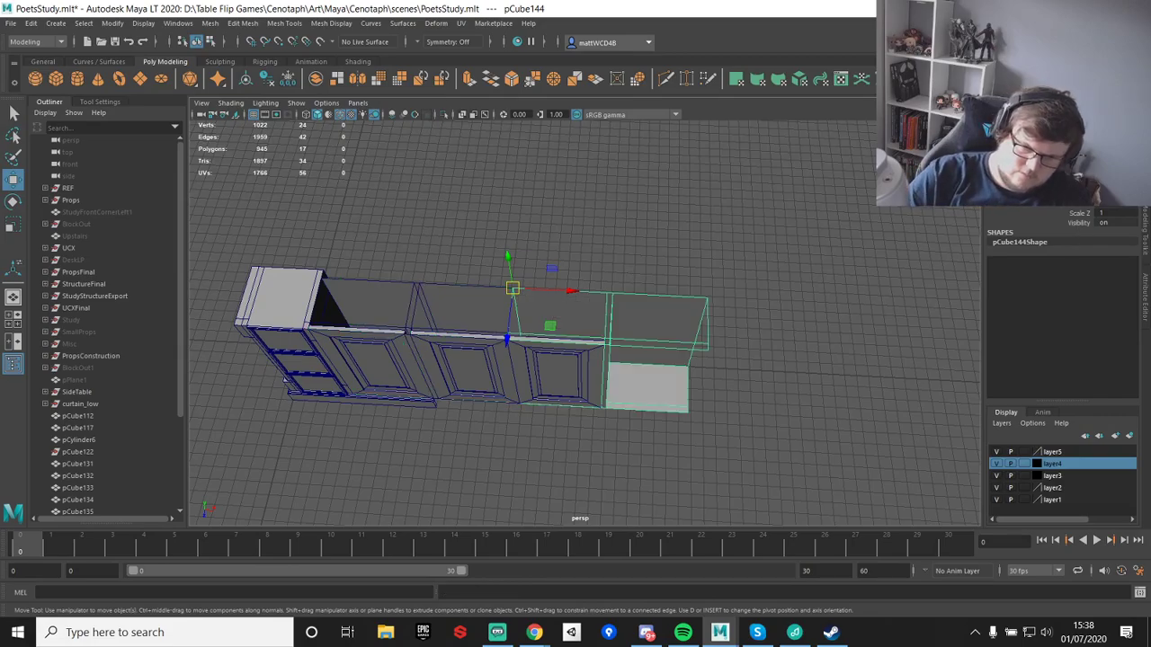
pyautogui.click(733, 313)
# - Duplicate the third panelled door and slide the copy along the cabinet front to cover the fourth section
pyautogui.scroll(4, 638, 324)
pyautogui.keyDown('alt'); pyautogui.moveTo(637, 325); pyautogui.dragTo(732, 340); pyautogui.keyUp('alt')
pyautogui.keyDown('alt'); pyautogui.moveTo(732, 340); pyautogui.dragTo(663, 186, button='middle'); pyautogui.keyUp('alt')
pyautogui.keyDown('alt'); pyautogui.moveTo(662, 185); pyautogui.dragTo(567, 255); pyautogui.keyUp('alt')
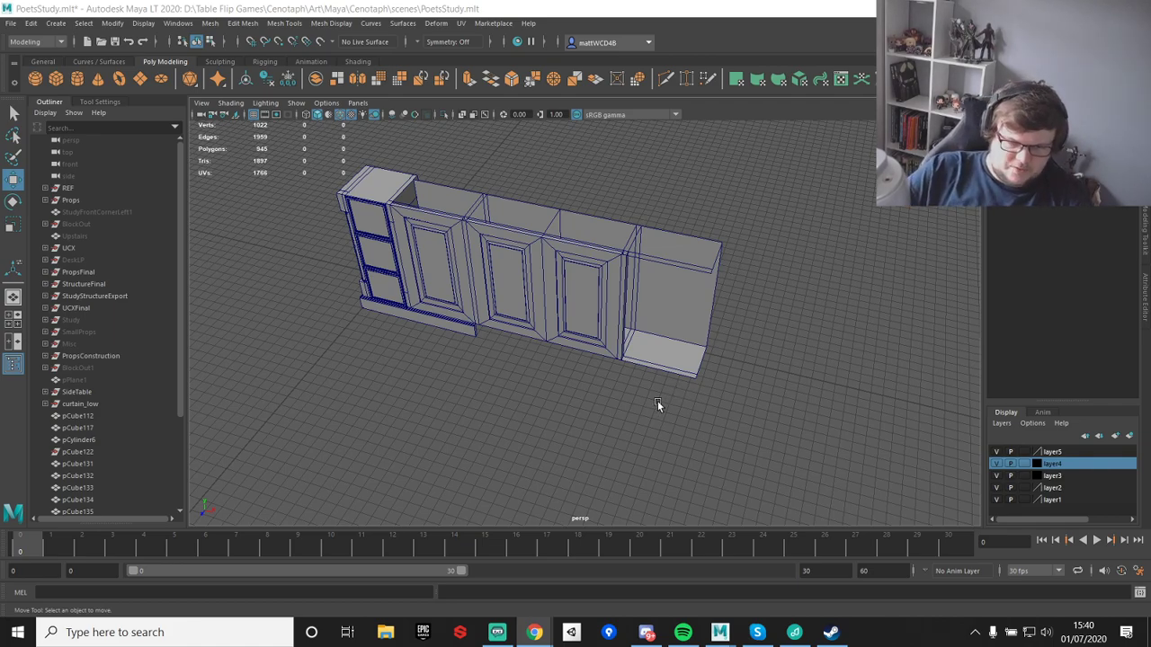
pyautogui.click(575, 318)
pyautogui.press('f')
pyautogui.keyDown('alt'); pyautogui.moveTo(623, 343); pyautogui.dragTo(612, 375, button='middle'); pyautogui.keyUp('alt')
pyautogui.hotkey('ctrl', 'd')
pyautogui.moveTo(566, 378); pyautogui.dragTo(657, 382)
pyautogui.click(870, 299)
# - Try swinging the third and second doors open about their hinge sides, and undo the rotations
pyautogui.keyDown('alt'); pyautogui.moveTo(870, 297); pyautogui.dragTo(566, 351); pyautogui.keyUp('alt')
pyautogui.click(566, 351)
pyautogui.press('f')
pyautogui.moveTo(588, 415); pyautogui.dragTo(751, 406)
pyautogui.scroll(-3, 692, 419)
pyautogui.press('e')
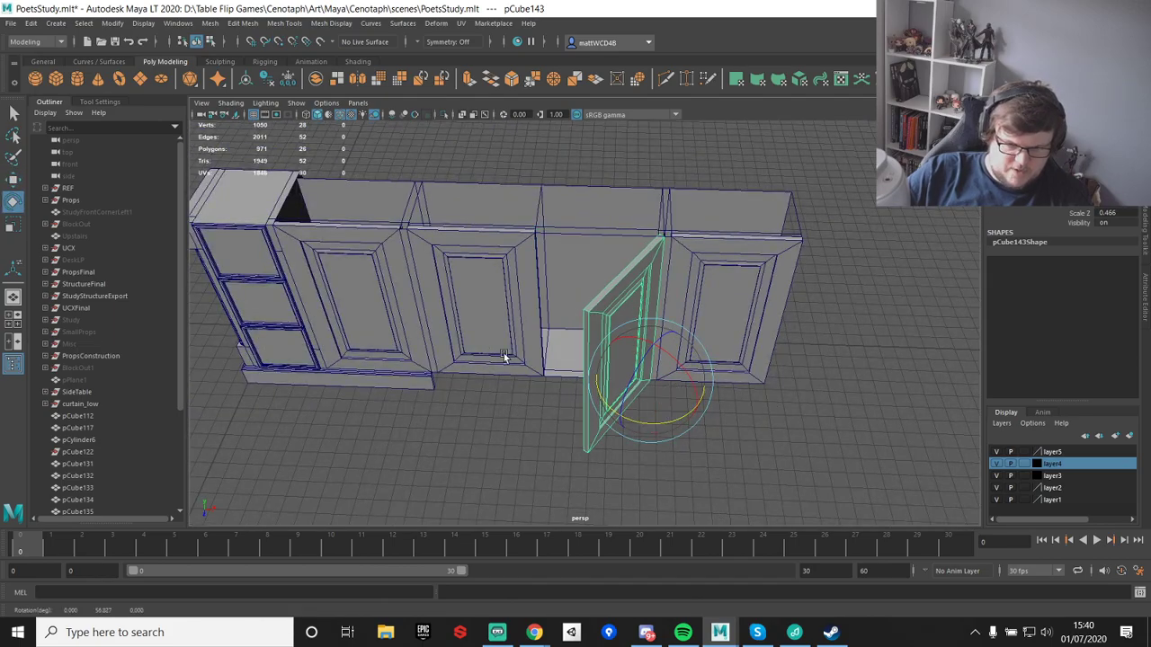
pyautogui.click(519, 361)
pyautogui.moveTo(472, 400); pyautogui.dragTo(401, 415)
pyautogui.press('z')
pyautogui.press('z')
pyautogui.keyDown('alt'); pyautogui.moveTo(462, 390); pyautogui.dragTo(701, 383); pyautogui.keyUp('alt')
pyautogui.press('z')
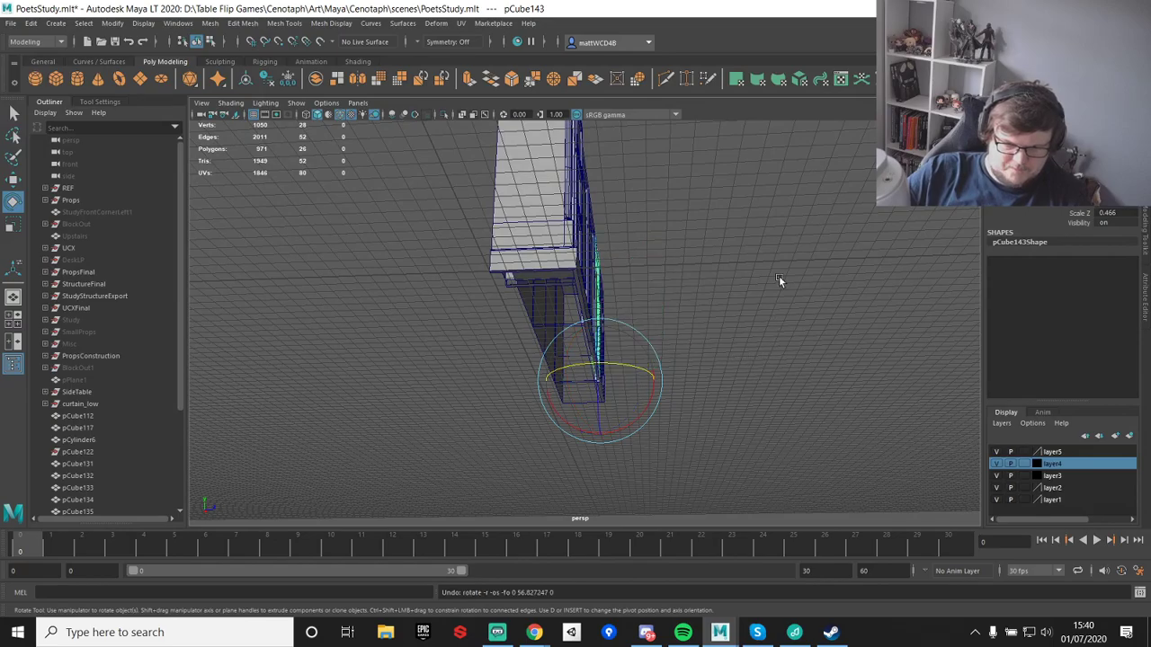
pyautogui.keyDown('alt'); pyautogui.moveTo(777, 294); pyautogui.dragTo(669, 401); pyautogui.keyUp('alt')
pyautogui.click(669, 401)
pyautogui.keyDown('alt'); pyautogui.moveTo(669, 401); pyautogui.dragTo(760, 388, button='right'); pyautogui.keyUp('alt')
pyautogui.keyDown('alt'); pyautogui.moveTo(760, 388); pyautogui.dragTo(683, 347); pyautogui.keyUp('alt')
pyautogui.keyDown('alt'); pyautogui.moveTo(685, 349); pyautogui.dragTo(549, 357, button='right'); pyautogui.keyUp('alt')
pyautogui.keyDown('alt'); pyautogui.moveTo(549, 356); pyautogui.dragTo(559, 350); pyautogui.keyUp('alt')
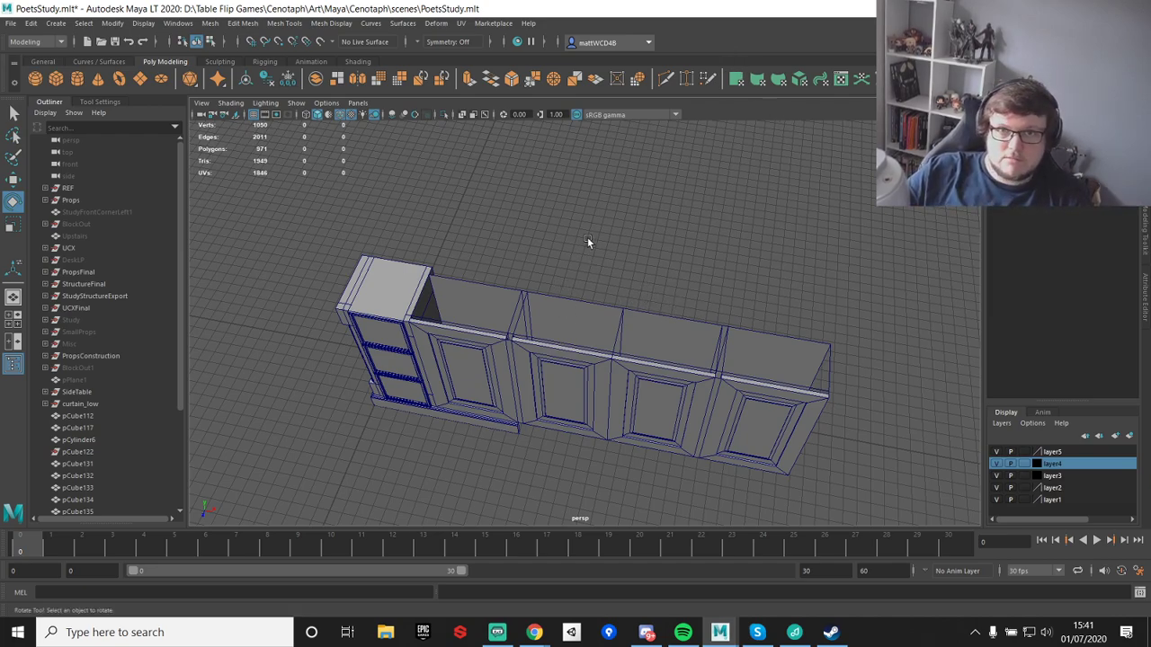
# - Extend the plinth by snapping its end vertices to the boundary between the second and third doors
pyautogui.keyDown('alt'); pyautogui.moveTo(577, 312); pyautogui.dragTo(554, 283); pyautogui.keyUp('alt')
pyautogui.press('q')
pyautogui.click(503, 224)
pyautogui.moveTo(437, 225); pyautogui.dragTo(438, 209, button='right')
pyautogui.moveTo(541, 238); pyautogui.dragTo(543, 242)
pyautogui.scroll(-3, 655, 263)
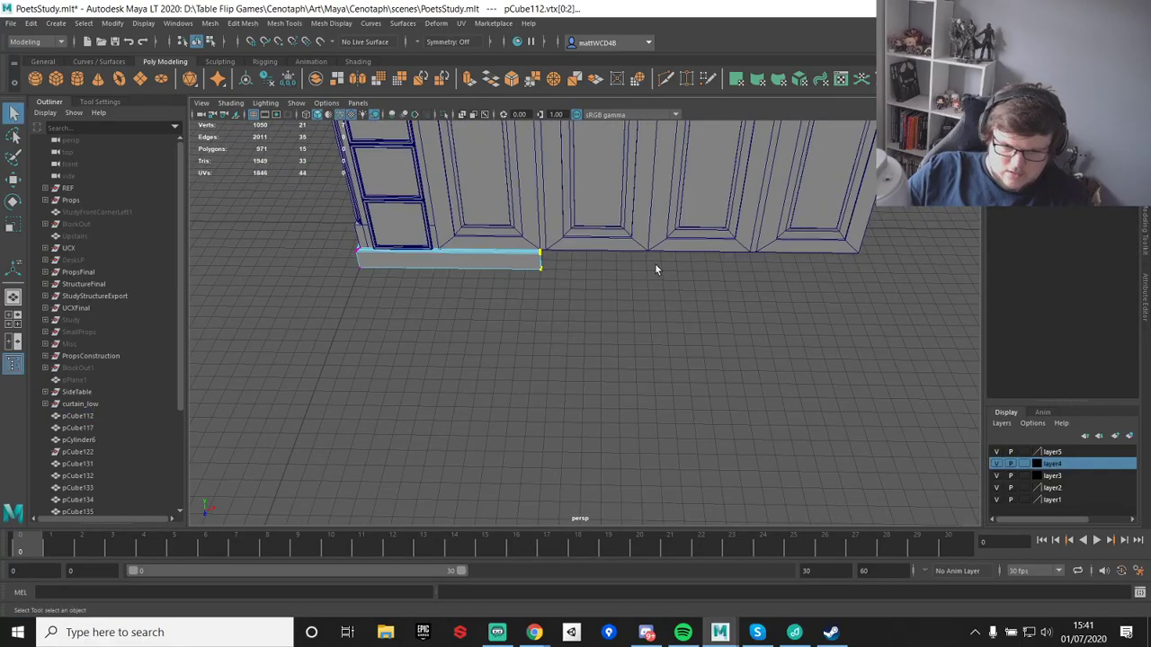
pyautogui.keyDown('alt'); pyautogui.moveTo(599, 274); pyautogui.dragTo(555, 338, button='middle'); pyautogui.keyUp('alt')
pyautogui.press('w')
pyautogui.press('v')
pyautogui.moveTo(554, 321); pyautogui.dragTo(546, 271)
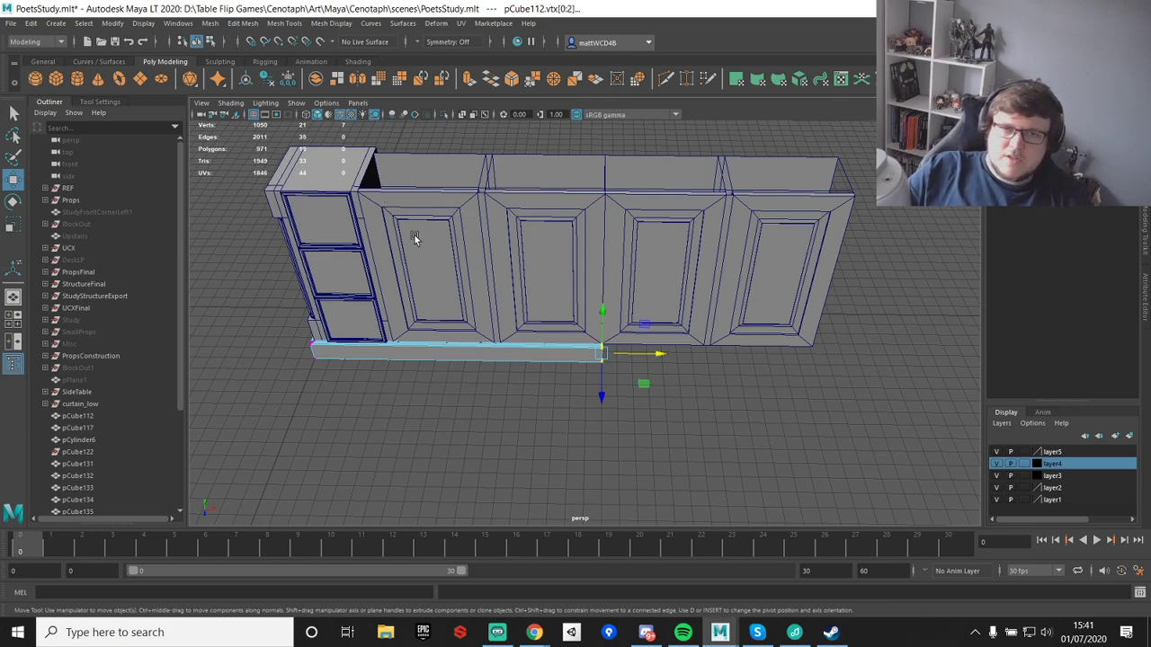
pyautogui.moveTo(314, 171); pyautogui.dragTo(403, 140, button='right')
pyautogui.keyDown('alt'); pyautogui.moveTo(417, 174); pyautogui.dragTo(433, 207, button='middle'); pyautogui.keyUp('alt')
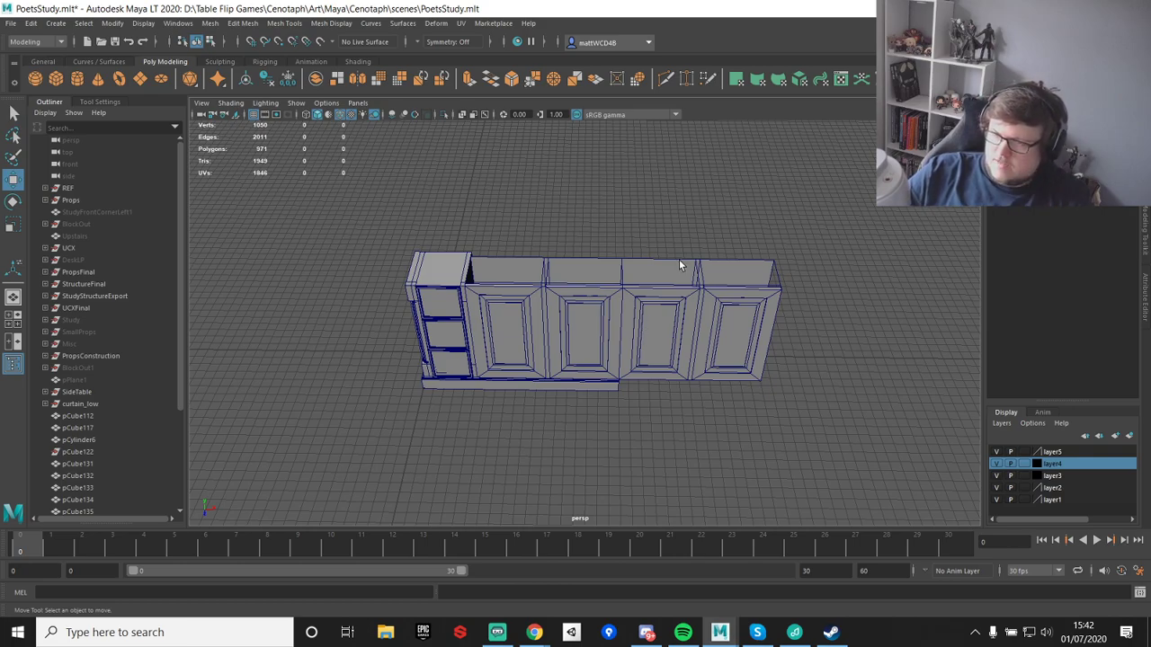
# - Create a polygon cube, try a first vertex-snapped move towards the drawer unit, and undo that move
pyautogui.keyDown('alt'); pyautogui.moveTo(465, 315); pyautogui.dragTo(537, 313); pyautogui.keyUp('alt')
pyautogui.scroll(4, 488, 301)
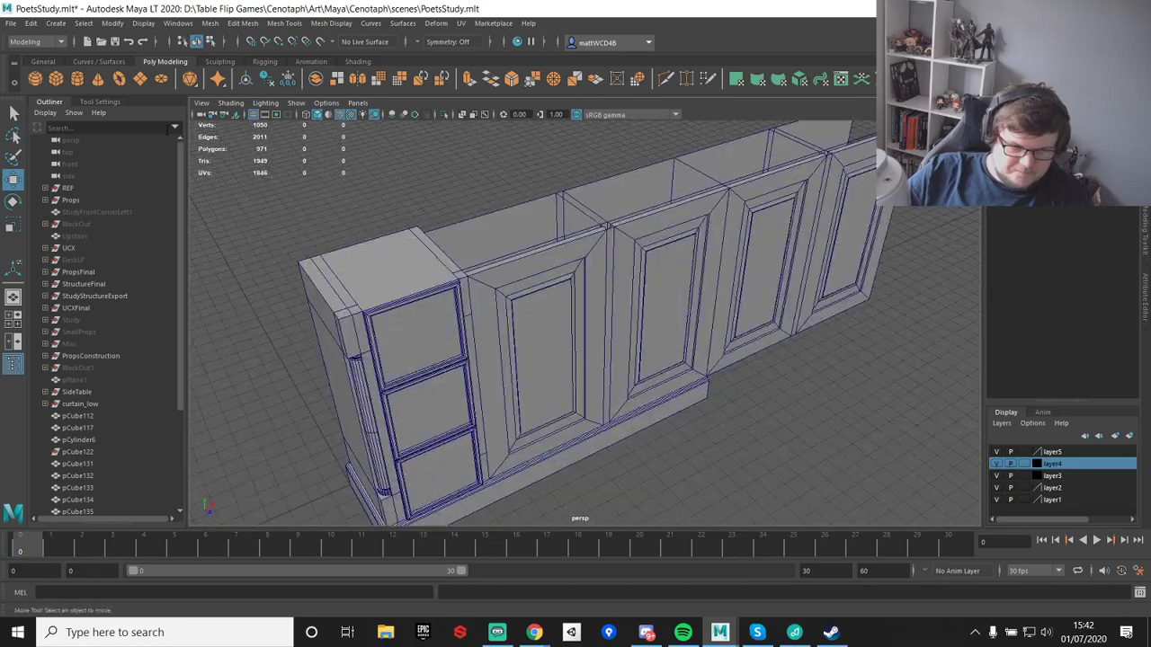
pyautogui.click(55, 78)
pyautogui.scroll(-5, 513, 347)
pyautogui.scroll(7, 494, 429)
pyautogui.keyDown('alt'); pyautogui.moveTo(325, 490); pyautogui.dragTo(590, 327, button='middle'); pyautogui.keyUp('alt')
pyautogui.press('v')
pyautogui.moveTo(598, 344); pyautogui.dragTo(665, 236)
pyautogui.hotkey('ctrl', 'z')
# - Snap the new cube onto the outer front top corner of the drawer unit's corner post
pyautogui.scroll(-4, 652, 336)
pyautogui.keyDown('alt'); pyautogui.moveTo(634, 325); pyautogui.dragTo(587, 380, button='middle'); pyautogui.keyUp('alt')
pyautogui.press('v')
pyautogui.moveTo(558, 388); pyautogui.dragTo(615, 263)
pyautogui.press('f')
pyautogui.scroll(-5, 659, 306)
pyautogui.scroll(-6, 660, 314)
pyautogui.keyDown('alt'); pyautogui.moveTo(604, 358); pyautogui.dragTo(656, 338); pyautogui.keyUp('alt')
pyautogui.press('v')
pyautogui.click(602, 370)
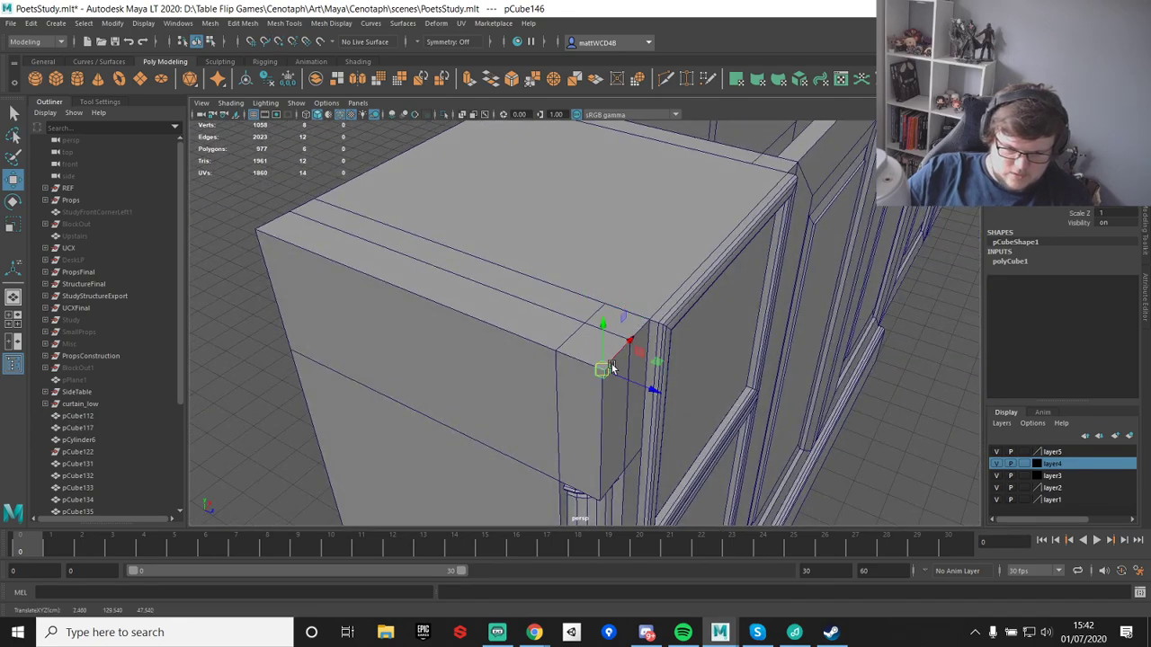
# - Scale the cube uniformly to about 2.698 and raise it above the top of the corner post
pyautogui.press('e')
pyautogui.press('r')
pyautogui.moveTo(603, 371); pyautogui.dragTo(643, 374)
pyautogui.press('w')
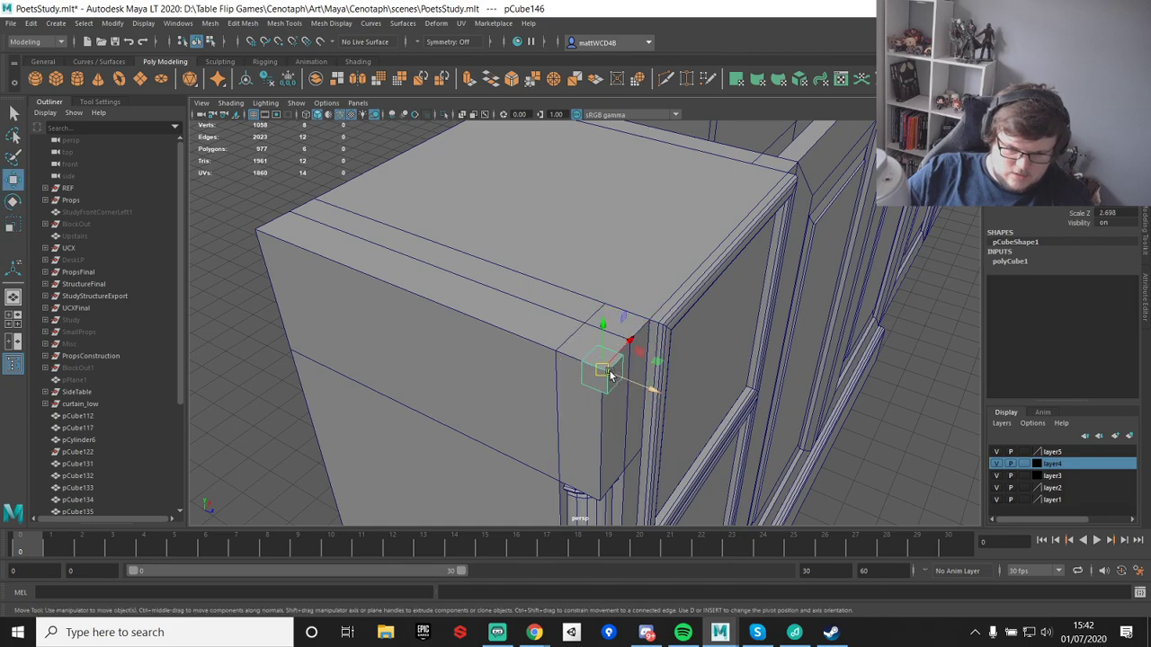
pyautogui.moveTo(602, 337); pyautogui.dragTo(604, 251)
# - Move the cube's pivot to its lower front corner and snap that corner to the post's outer top corner
pyautogui.press('d')
pyautogui.press('v')
pyautogui.click(609, 308)
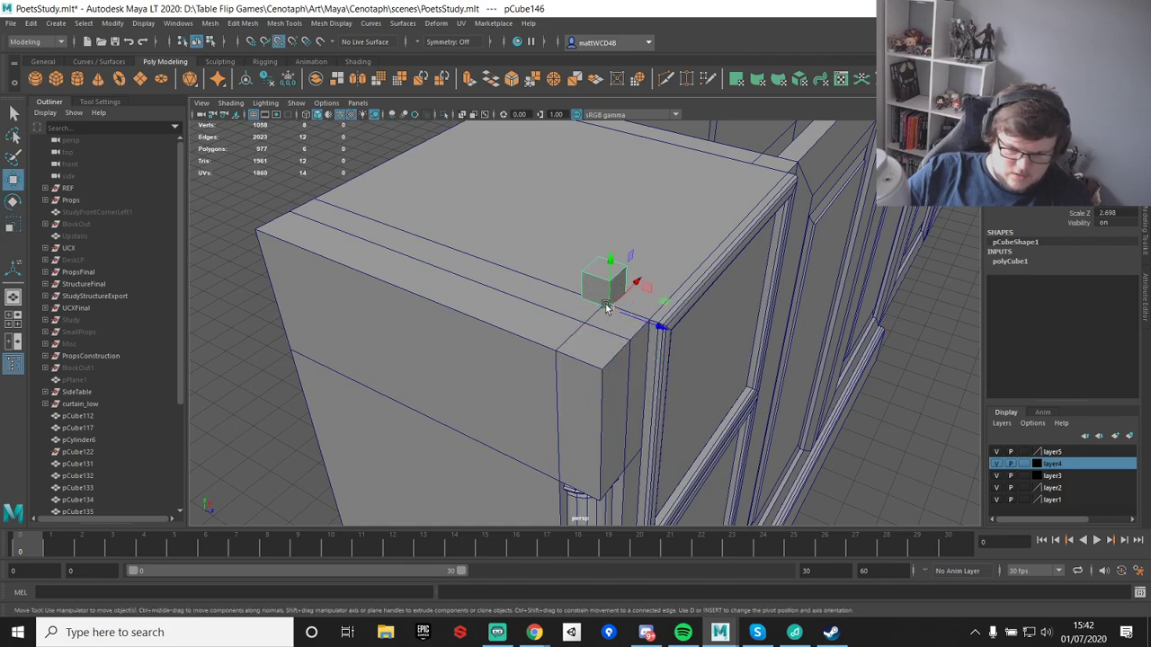
pyautogui.press('v')
pyautogui.moveTo(608, 308); pyautogui.dragTo(599, 348)
pyautogui.press('e')
pyautogui.press('r')
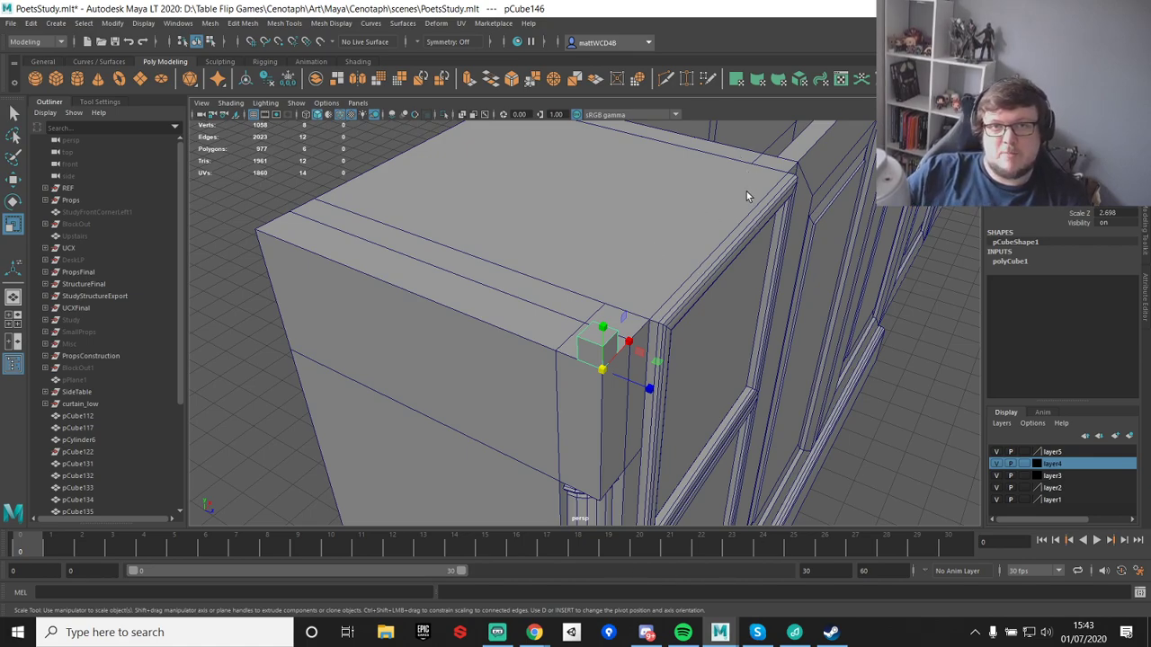
# - Scale the small cube down uniformly to about 2.355 from its snapped corner
pyautogui.scroll(-3, 654, 316)
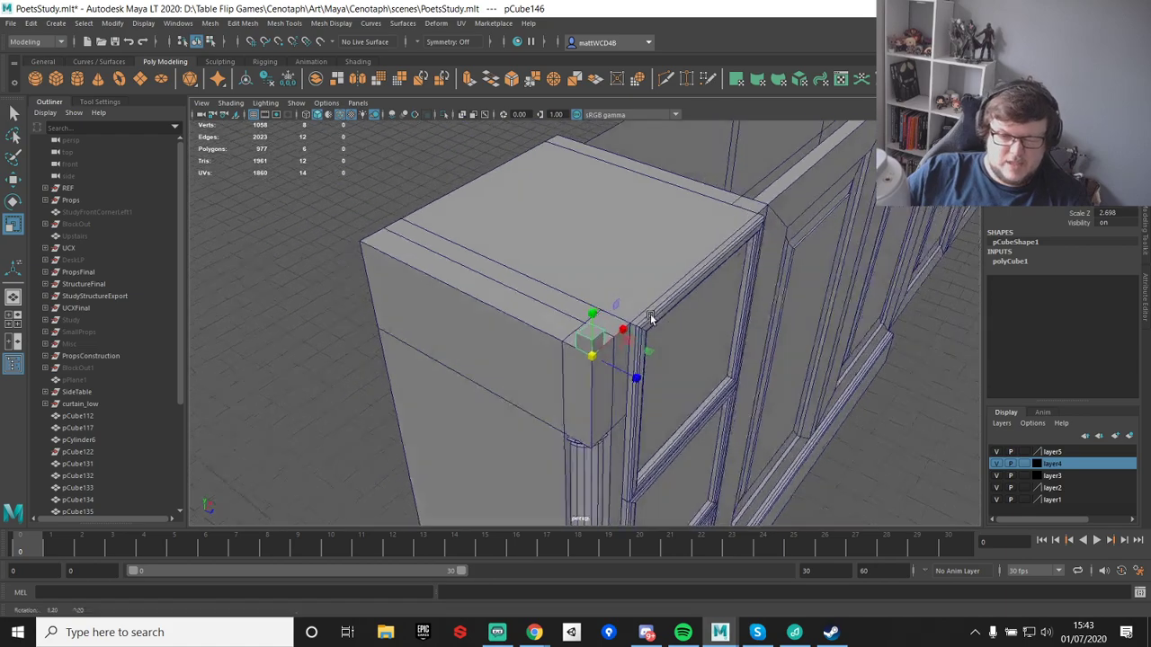
pyautogui.keyDown('alt'); pyautogui.moveTo(659, 314); pyautogui.dragTo(622, 360); pyautogui.keyUp('alt')
pyautogui.scroll(2, 622, 360)
pyautogui.keyDown('alt'); pyautogui.moveTo(622, 354); pyautogui.dragTo(619, 297, button='middle'); pyautogui.keyUp('alt')
pyautogui.keyDown('alt'); pyautogui.moveTo(617, 298); pyautogui.dragTo(603, 311); pyautogui.keyUp('alt')
pyautogui.press('e')
pyautogui.press('r')
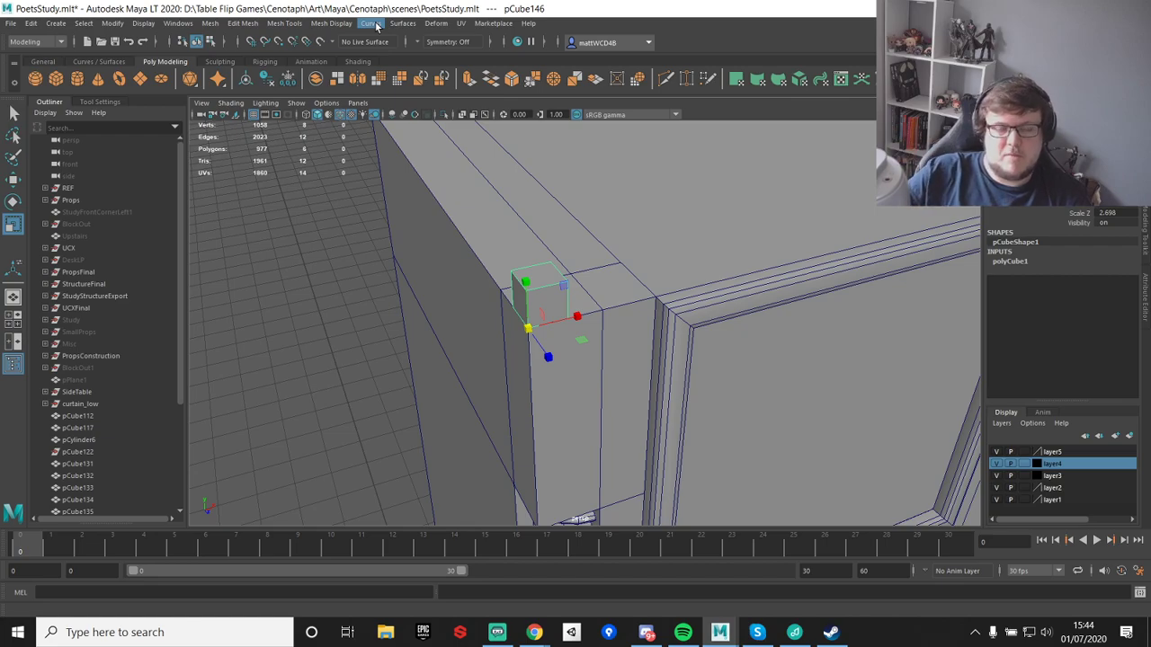
pyautogui.keyDown('alt'); pyautogui.moveTo(566, 234); pyautogui.dragTo(538, 321); pyautogui.keyUp('alt')
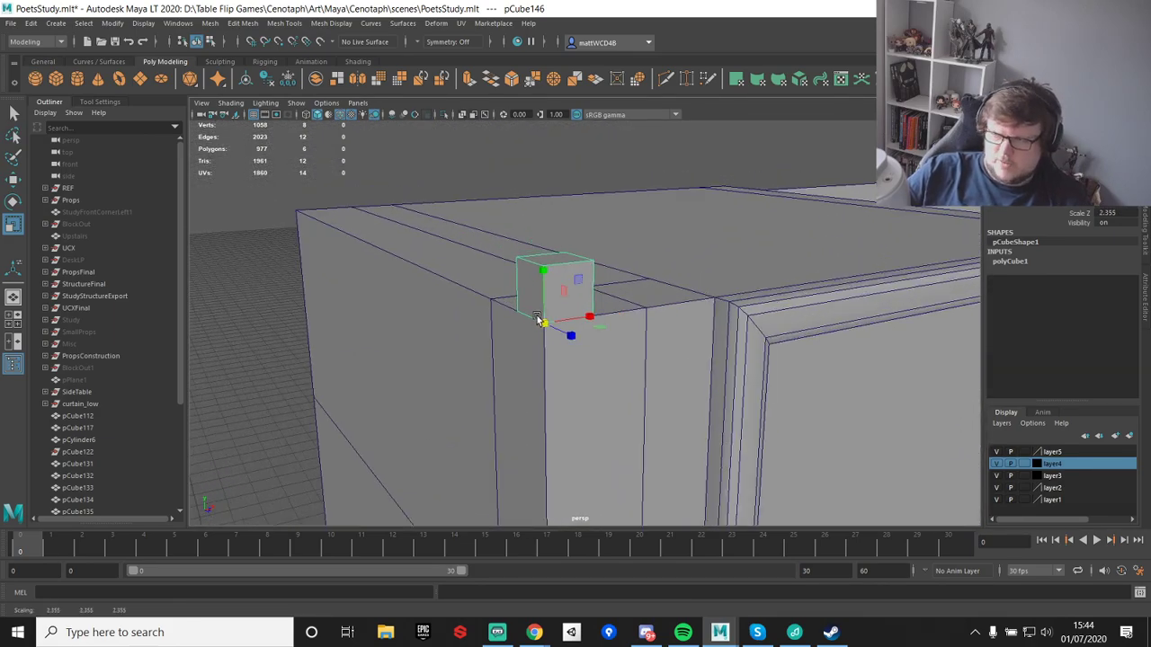
# - Insert a horizontal edge loop around the small cube at about mid-height
pyautogui.press('q')
pyautogui.moveTo(551, 275); pyautogui.dragTo(550, 310, button='right')
pyautogui.click(562, 258)
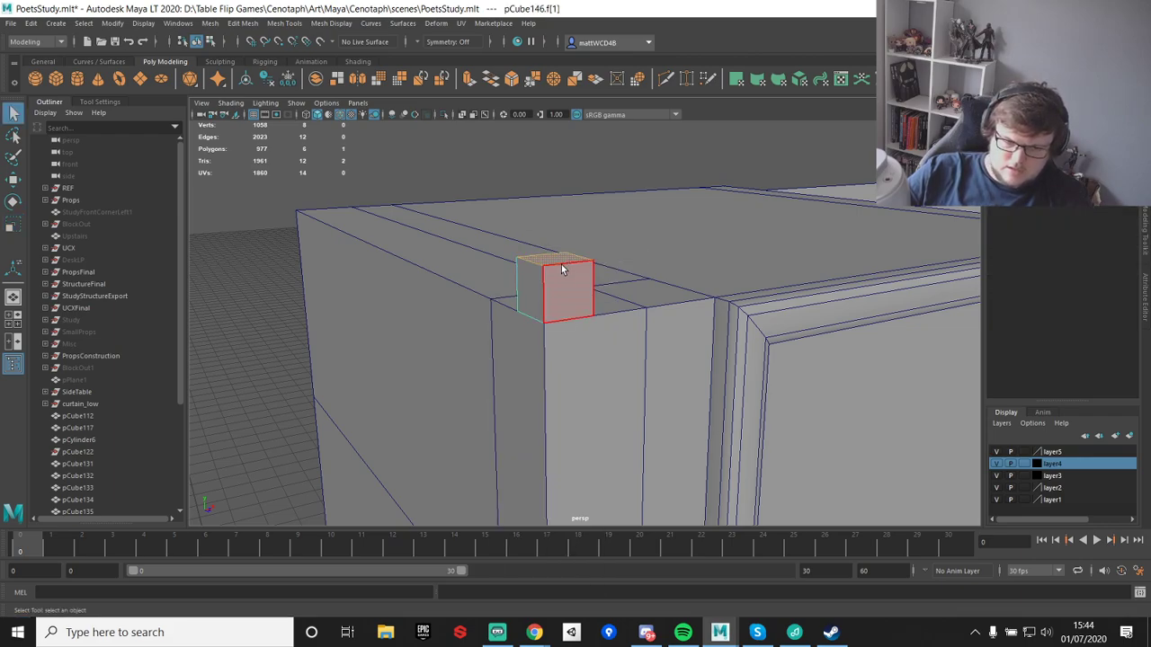
pyautogui.press('F8')
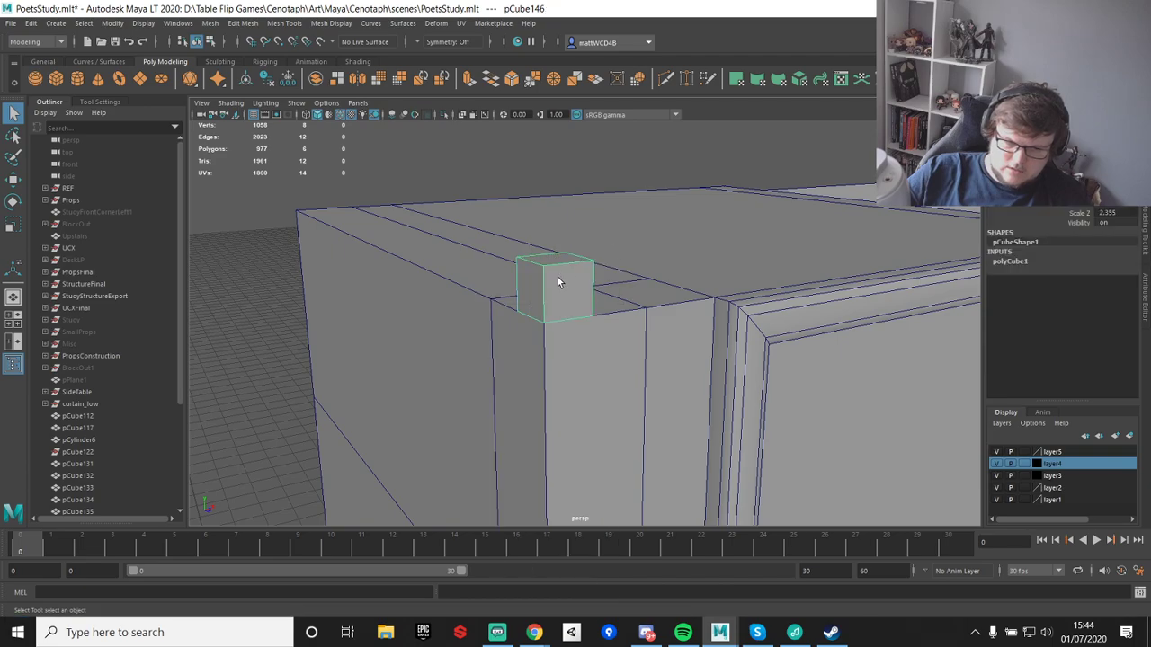
pyautogui.scroll(5, 562, 280)
pyautogui.keyDown('shift'); pyautogui.moveTo(537, 213); pyautogui.dragTo(509, 242, button='right'); pyautogui.keyUp('shift')
pyautogui.click(503, 254)
pyautogui.press('q')
pyautogui.click(560, 224)
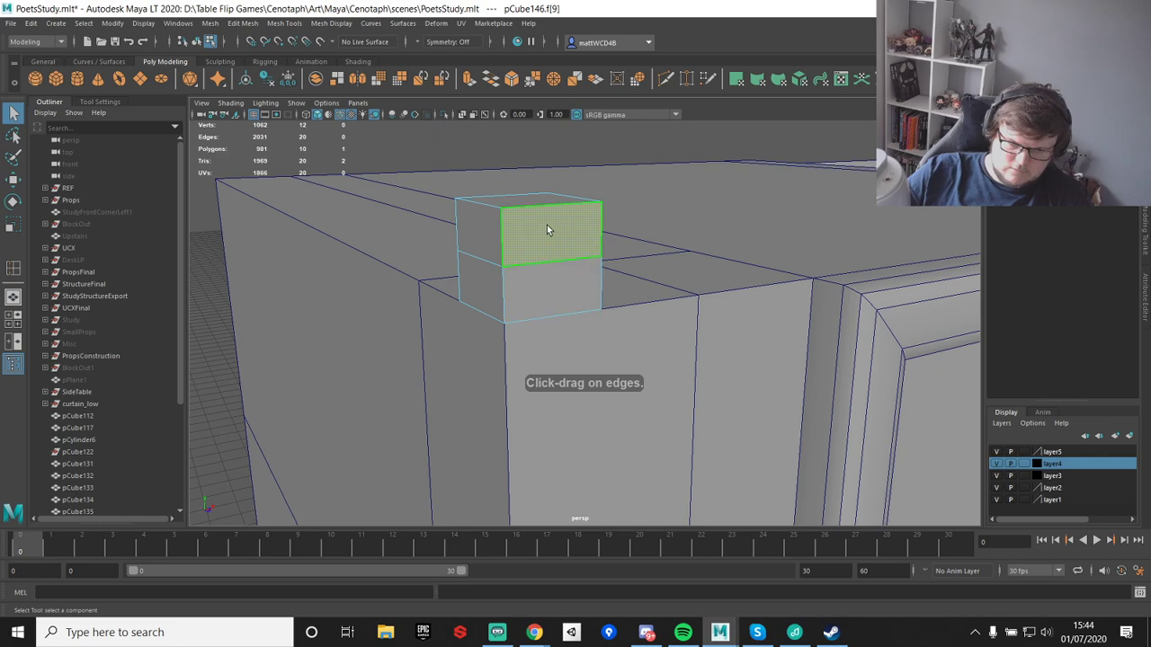
# - Raise the cube's middle vertices slightly, then its top vertices, to form a taller two-tier block
pyautogui.moveTo(549, 248); pyautogui.dragTo(506, 250, button='right')
pyautogui.keyDown('alt'); pyautogui.moveTo(601, 284); pyautogui.dragTo(580, 264); pyautogui.keyUp('alt')
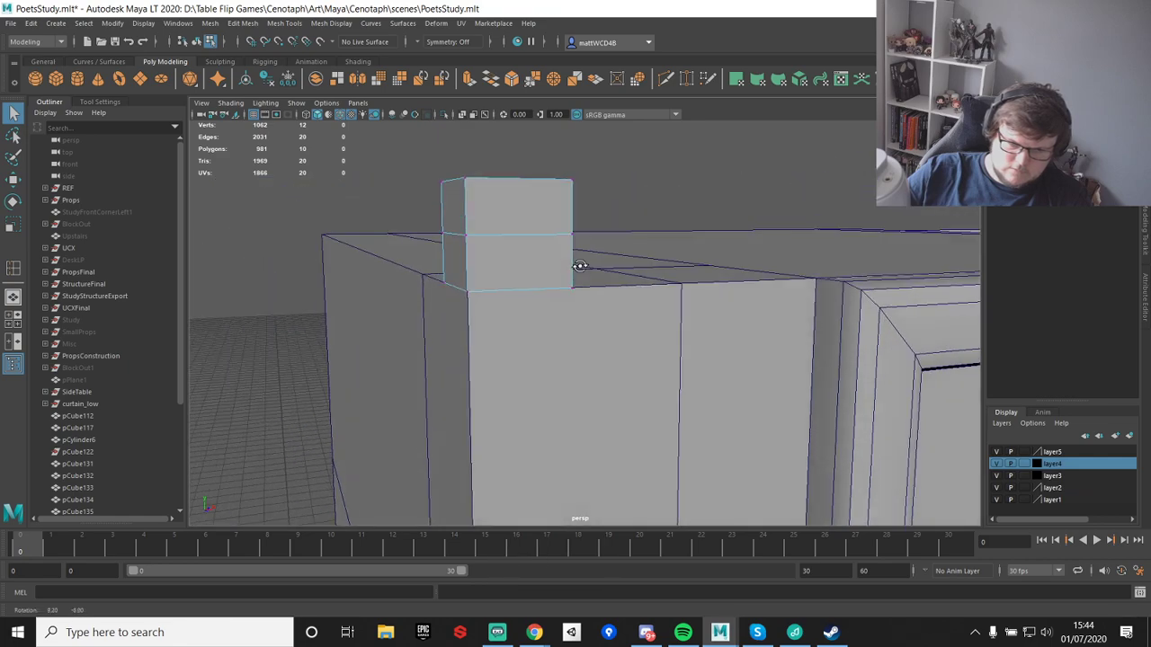
pyautogui.moveTo(417, 218); pyautogui.dragTo(636, 251)
pyautogui.press('w')
pyautogui.moveTo(514, 186); pyautogui.dragTo(514, 163)
pyautogui.press('q')
pyautogui.moveTo(382, 135); pyautogui.dragTo(555, 222)
pyautogui.press('w')
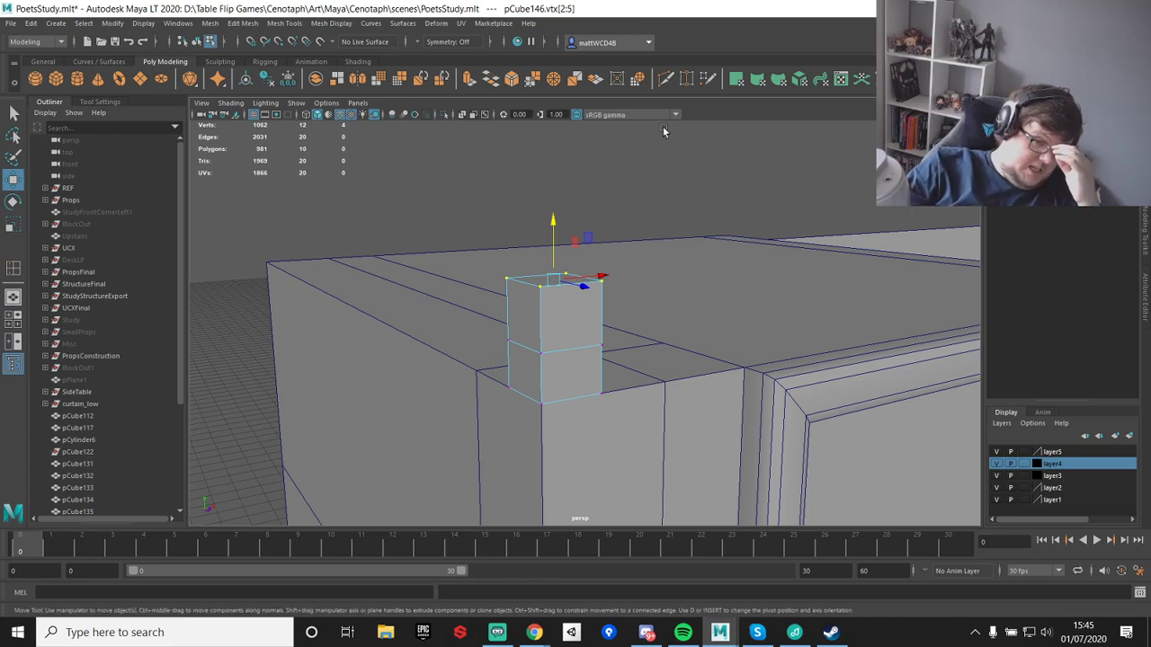
# - Extrude the front face of the block's upper tier slightly outward to form a protruding lip
pyautogui.moveTo(552, 311); pyautogui.dragTo(563, 272, button='right')
pyautogui.keyDown('alt'); pyautogui.moveTo(562, 272); pyautogui.dragTo(630, 354); pyautogui.keyUp('alt')
pyautogui.scroll(4, 629, 354)
pyautogui.keyDown('alt'); pyautogui.moveTo(629, 354); pyautogui.dragTo(594, 253, button='middle'); pyautogui.keyUp('alt')
pyautogui.keyDown('alt'); pyautogui.moveTo(595, 254); pyautogui.dragTo(587, 257); pyautogui.keyUp('alt')
pyautogui.keyDown('shift'); pyautogui.moveTo(540, 211); pyautogui.dragTo(548, 230, button='right'); pyautogui.keyUp('shift')
pyautogui.moveTo(634, 261); pyautogui.dragTo(660, 267)
pyautogui.keyDown('alt'); pyautogui.moveTo(588, 254); pyautogui.dragTo(467, 213); pyautogui.keyUp('alt')
# - Insert a horizontal edge loop through the middle of the block's upper tier and delete the faces above it
pyautogui.press('q')
pyautogui.moveTo(534, 228)
pyautogui.keyDown('alt'); pyautogui.mouseDown()
pyautogui.moveTo(542, 218)
pyautogui.moveTo(551, 258)
pyautogui.moveTo(537, 240)
pyautogui.mouseUp(); pyautogui.keyUp('alt')
pyautogui.moveTo(537, 239); pyautogui.dragTo(508, 238, button='right')
pyautogui.click(525, 234)
pyautogui.press('q')
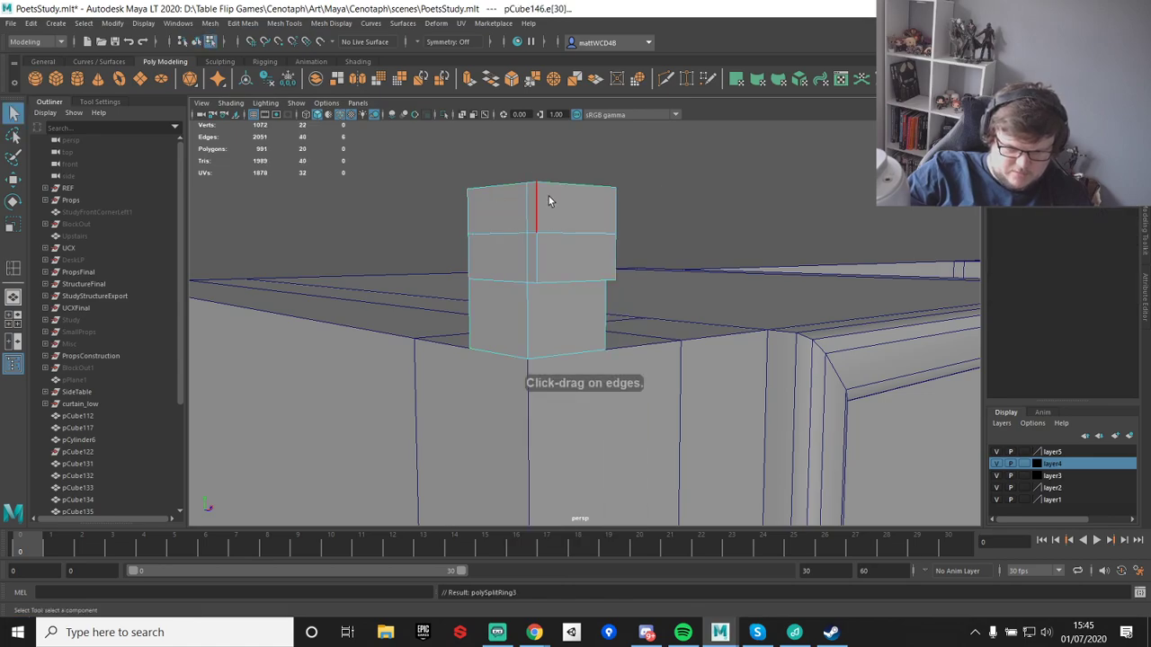
pyautogui.moveTo(402, 155); pyautogui.dragTo(649, 203)
pyautogui.press('Delete')
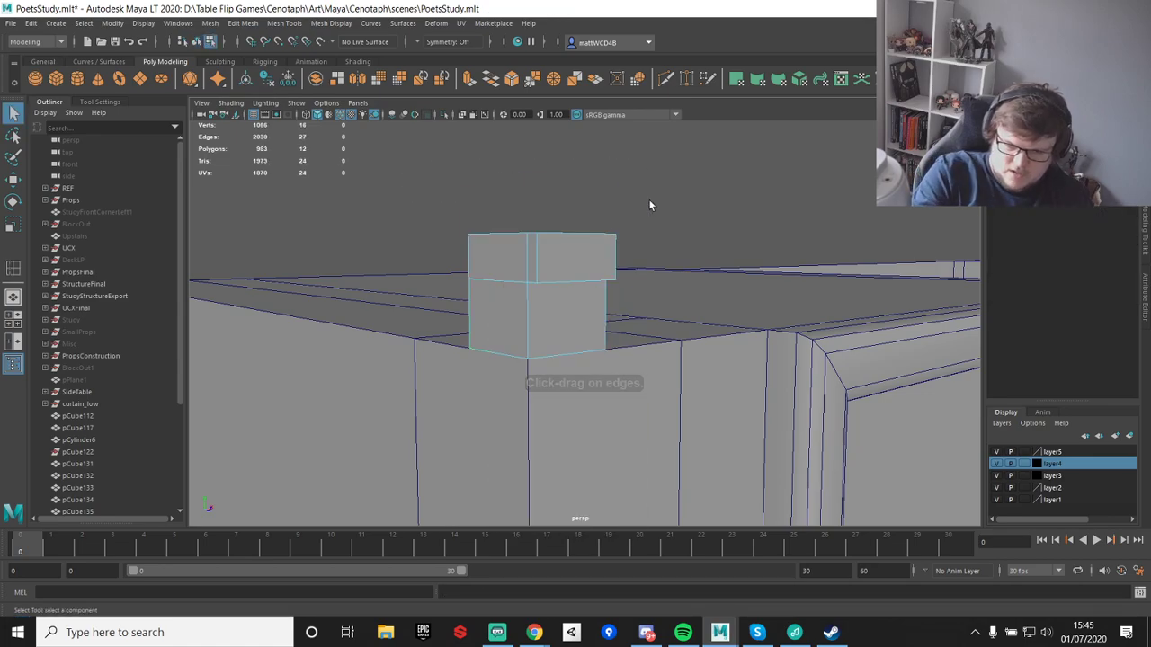
# - Try deleting the block's faces other than the front panel and protruding lip, and undo the deletion
pyautogui.keyDown('alt'); pyautogui.moveTo(501, 294); pyautogui.dragTo(588, 447); pyautogui.keyUp('alt')
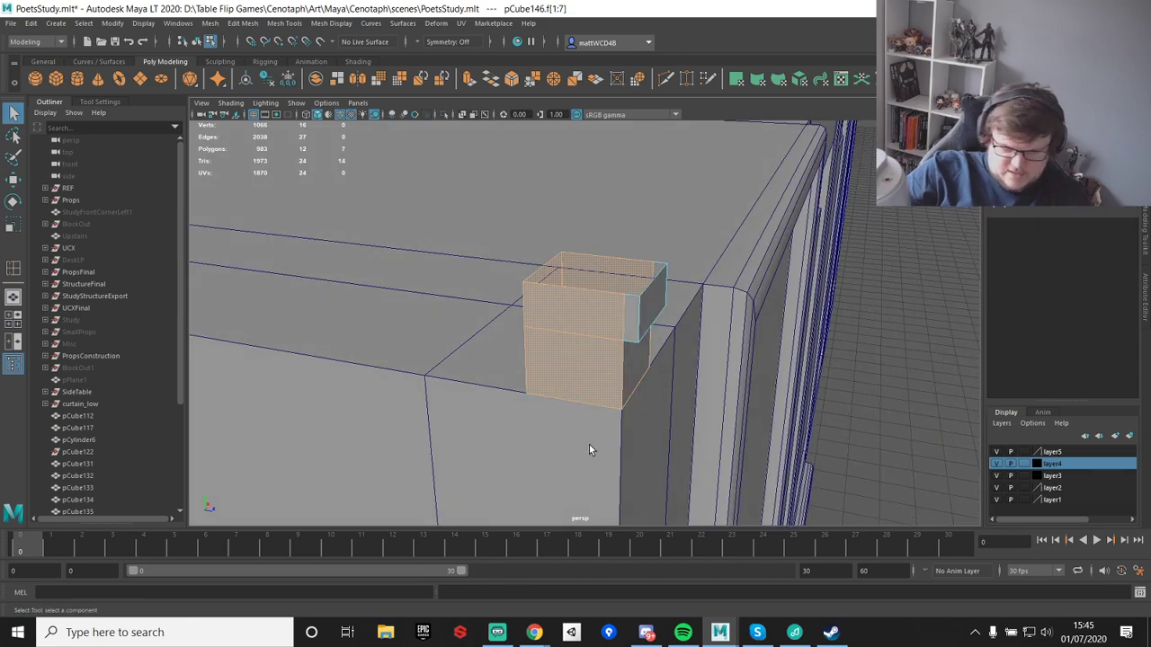
pyautogui.press('Delete')
pyautogui.keyDown('alt'); pyautogui.moveTo(628, 394); pyautogui.dragTo(558, 237); pyautogui.keyUp('alt')
pyautogui.click(538, 274)
pyautogui.keyDown('alt'); pyautogui.moveTo(530, 170); pyautogui.dragTo(629, 324); pyautogui.keyUp('alt')
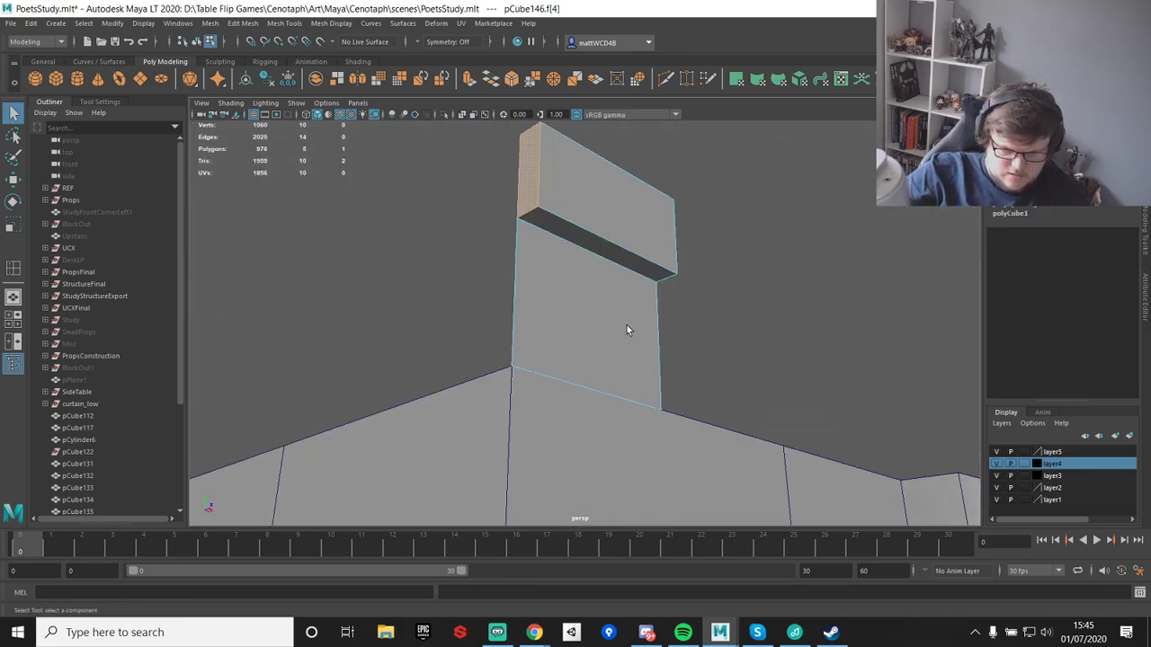
pyautogui.press('F10')
pyautogui.hotkey('ctrl', 'z')
pyautogui.hotkey('ctrl', 'z')
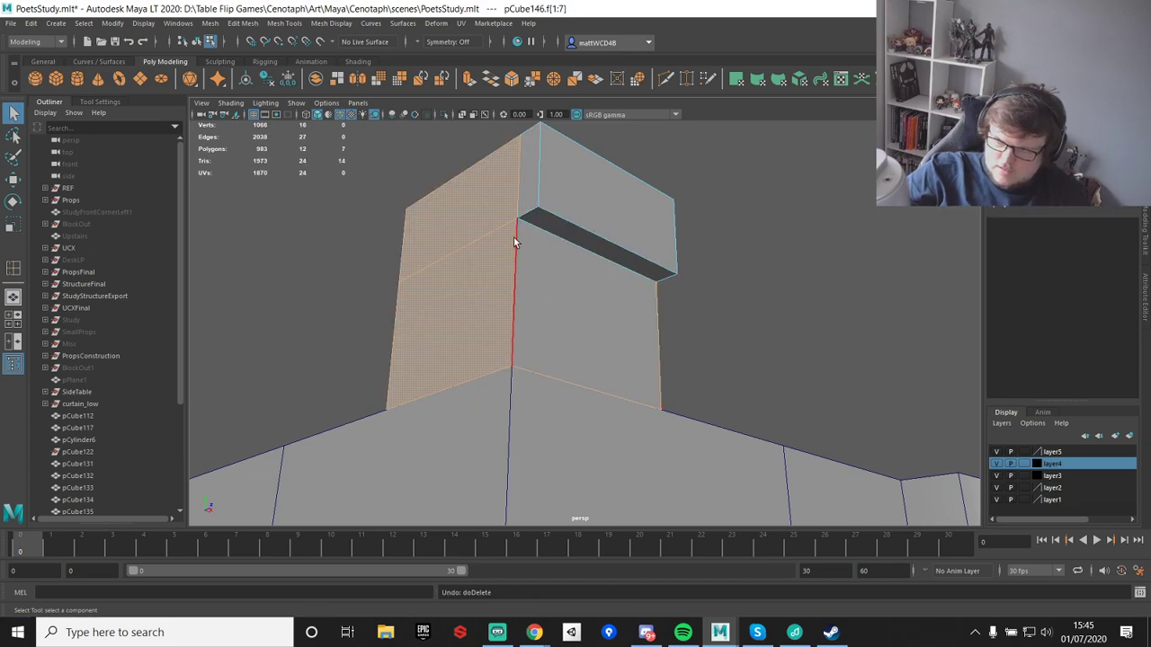
# - Bevel the lower front edge of the protruding lip with 2 segments and return the block to object mode
pyautogui.click(597, 244)
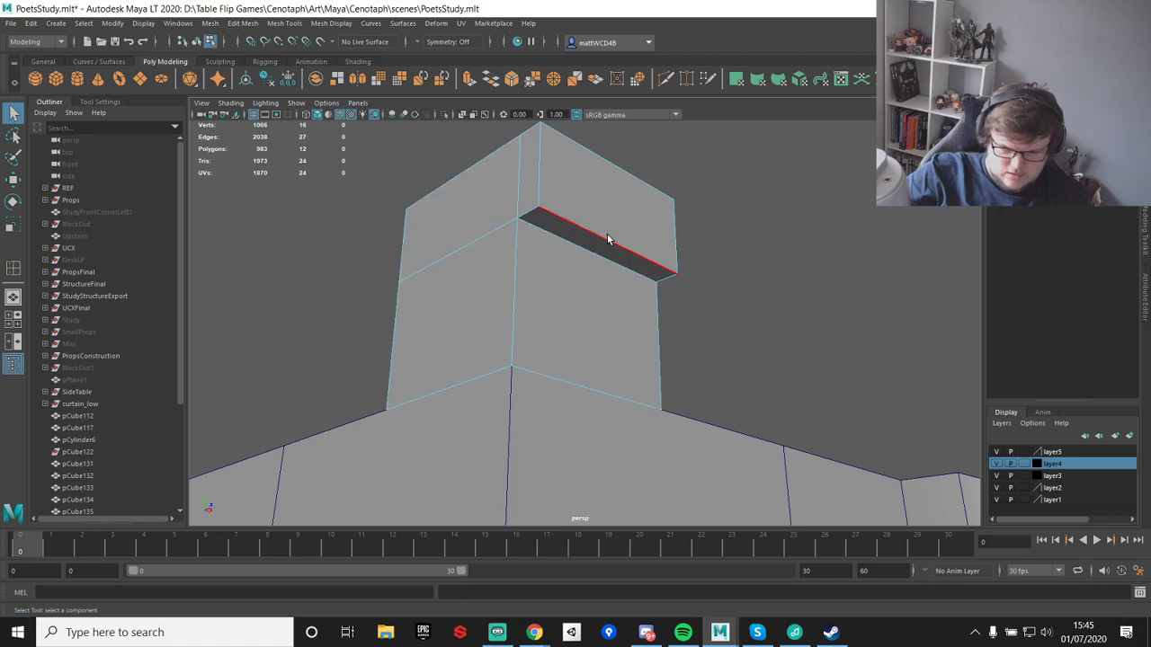
pyautogui.keyDown('shift'); pyautogui.moveTo(600, 251); pyautogui.dragTo(656, 243, button='right'); pyautogui.keyUp('shift')
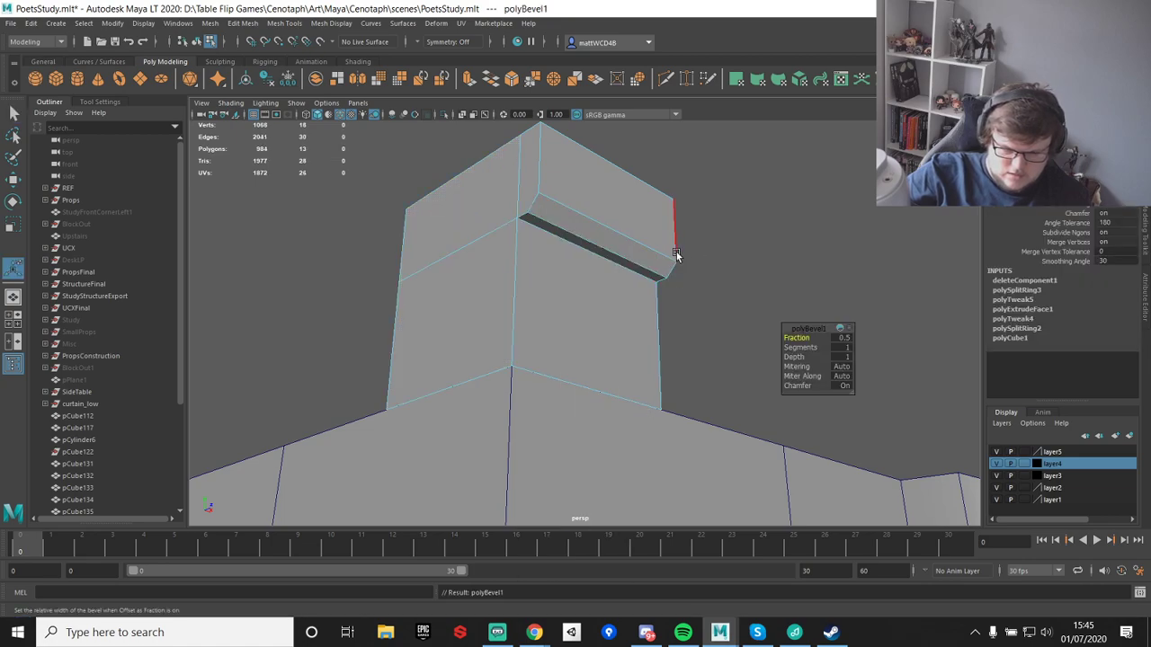
pyautogui.moveTo(790, 350)
pyautogui.mouseDown()
pyautogui.moveTo(810, 350)
pyautogui.moveTo(799, 350)
pyautogui.mouseUp()
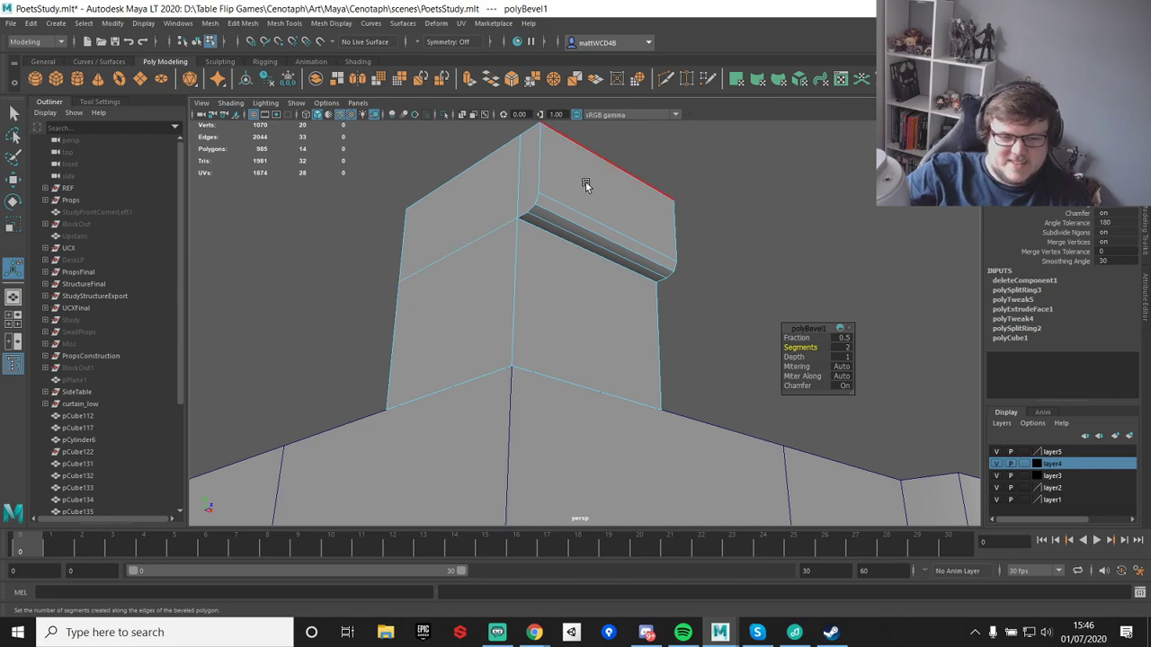
pyautogui.press('q')
pyautogui.click(588, 218)
pyautogui.keyDown('alt'); pyautogui.moveTo(614, 207); pyautogui.dragTo(630, 251); pyautogui.keyUp('alt')
pyautogui.scroll(2, 623, 260)
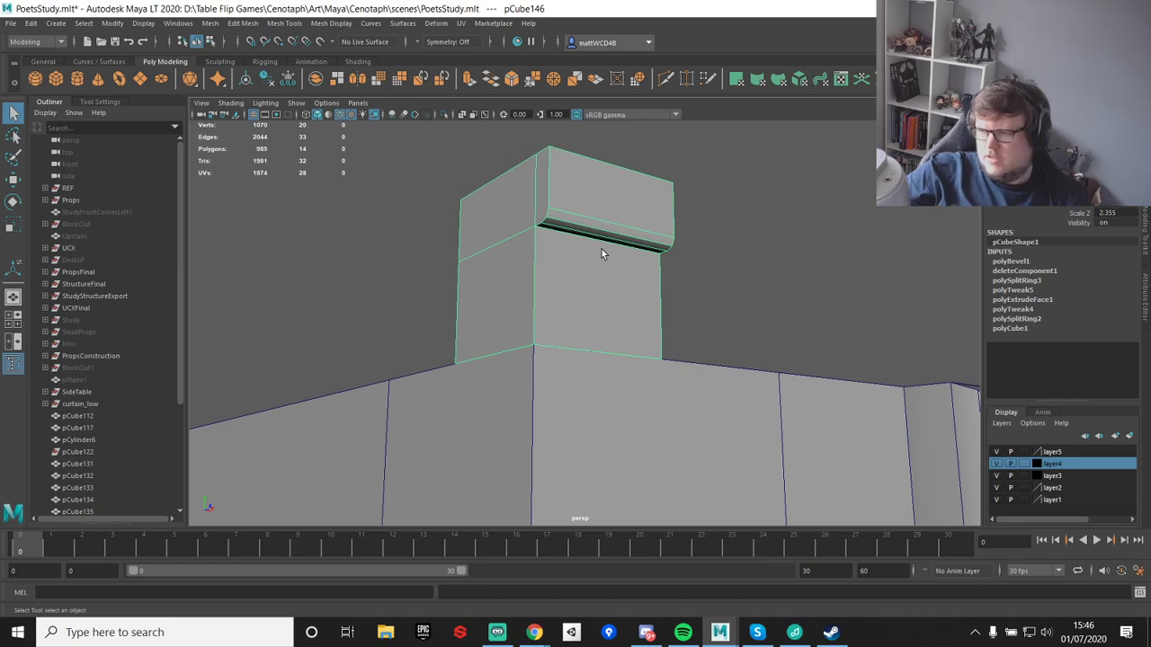
# - Raise the block's lower vertices vertically and bevel the lower front edge of the tier beneath the lip
pyautogui.keyDown('alt'); pyautogui.moveTo(601, 249); pyautogui.dragTo(542, 267); pyautogui.keyUp('alt')
pyautogui.scroll(2, 547, 249)
pyautogui.moveTo(546, 244); pyautogui.dragTo(481, 239, button='right')
pyautogui.moveTo(365, 268); pyautogui.dragTo(704, 366)
pyautogui.scroll(1, 705, 366)
pyautogui.scroll(-3, 704, 366)
pyautogui.press('w')
pyautogui.moveTo(561, 275); pyautogui.dragTo(562, 231)
pyautogui.press('q')
pyautogui.press('F10')
pyautogui.click(584, 265)
pyautogui.keyDown('shift'); pyautogui.moveTo(586, 238); pyautogui.dragTo(651, 238, button='right'); pyautogui.keyUp('shift')
pyautogui.moveTo(808, 346); pyautogui.dragTo(814, 346)
# - Delete the block's top, back and end faces, keeping only the moulded front profile and the underside
pyautogui.keyDown('alt'); pyautogui.moveTo(642, 218); pyautogui.dragTo(596, 293); pyautogui.keyUp('alt')
pyautogui.scroll(3, 575, 255)
pyautogui.scroll(-2, 596, 293)
pyautogui.press('q')
pyautogui.press('F11')
pyautogui.click(478, 288)
pyautogui.keyDown('alt'); pyautogui.moveTo(478, 288); pyautogui.dragTo(569, 306); pyautogui.keyUp('alt')
pyautogui.keyDown('shift'); pyautogui.click(609, 300); pyautogui.keyUp('shift')
pyautogui.keyDown('shift'); pyautogui.click(642, 270); pyautogui.keyUp('shift')
pyautogui.keyDown('shift'); pyautogui.click(584, 274); pyautogui.keyUp('shift')
pyautogui.keyDown('shift'); pyautogui.click(601, 298); pyautogui.keyUp('shift')
pyautogui.keyDown('shift'); pyautogui.click(610, 364); pyautogui.keyUp('shift')
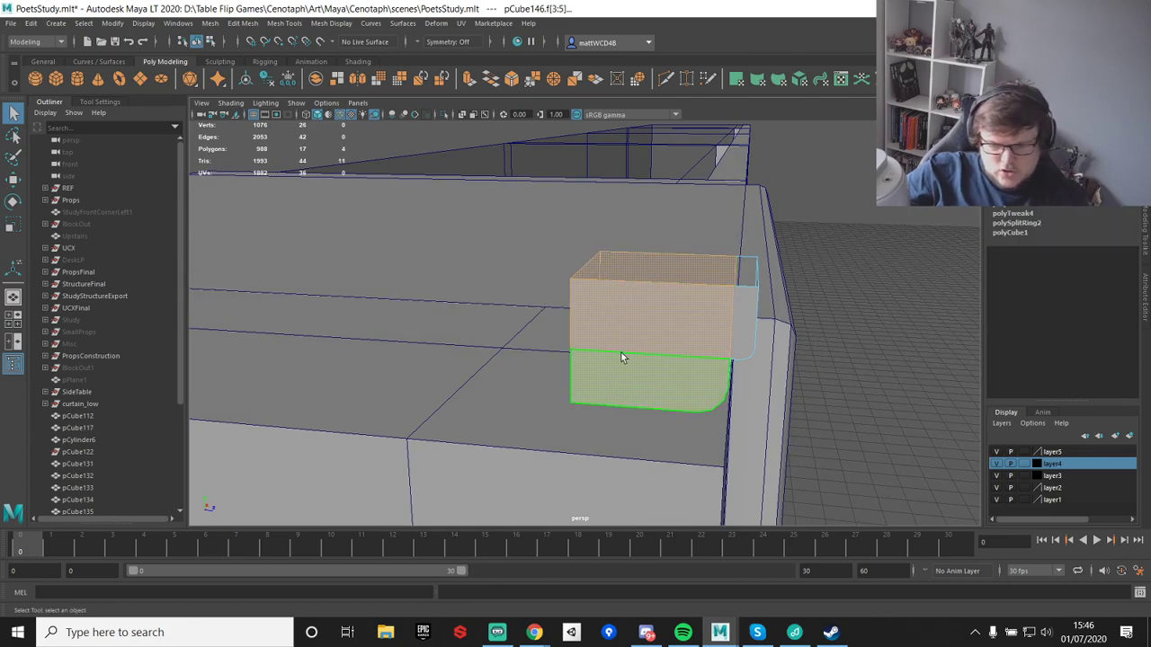
pyautogui.press('Delete')
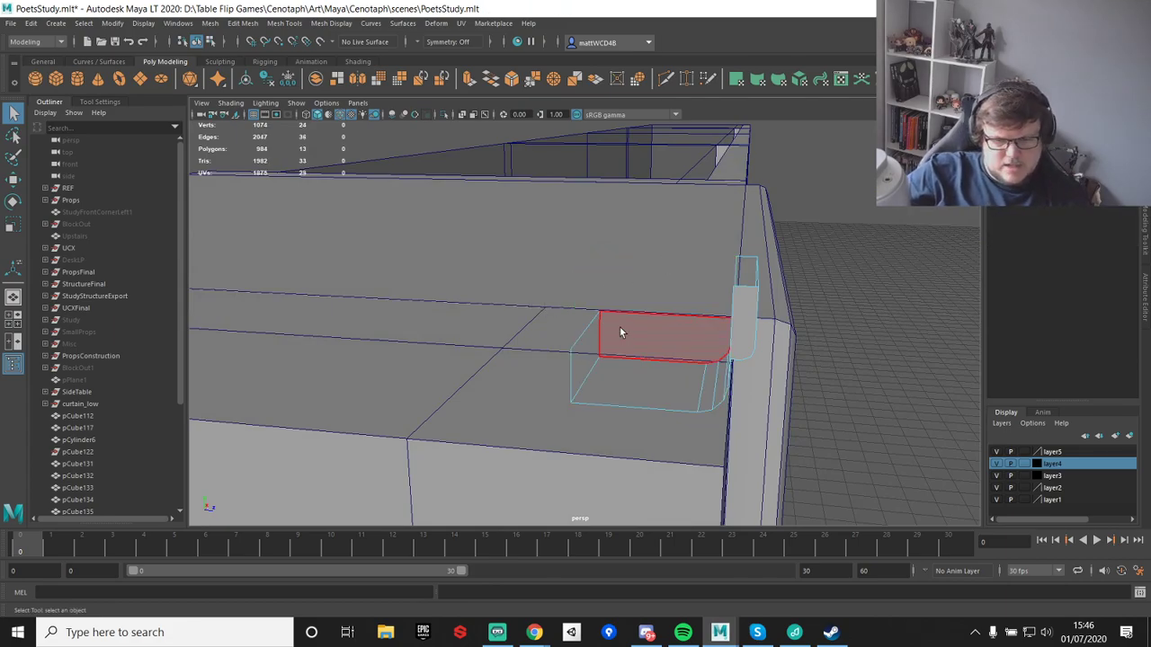
pyautogui.click(619, 332)
pyautogui.keyDown('shift'); pyautogui.click(580, 359); pyautogui.keyUp('shift')
pyautogui.press('Delete')
pyautogui.click(743, 277)
pyautogui.press('Delete')
pyautogui.keyDown('alt'); pyautogui.moveTo(704, 255); pyautogui.dragTo(570, 234); pyautogui.keyUp('alt')
pyautogui.scroll(3, 558, 180)
pyautogui.keyDown('alt'); pyautogui.moveTo(545, 157); pyautogui.dragTo(578, 268, button='middle'); pyautogui.keyUp('alt')
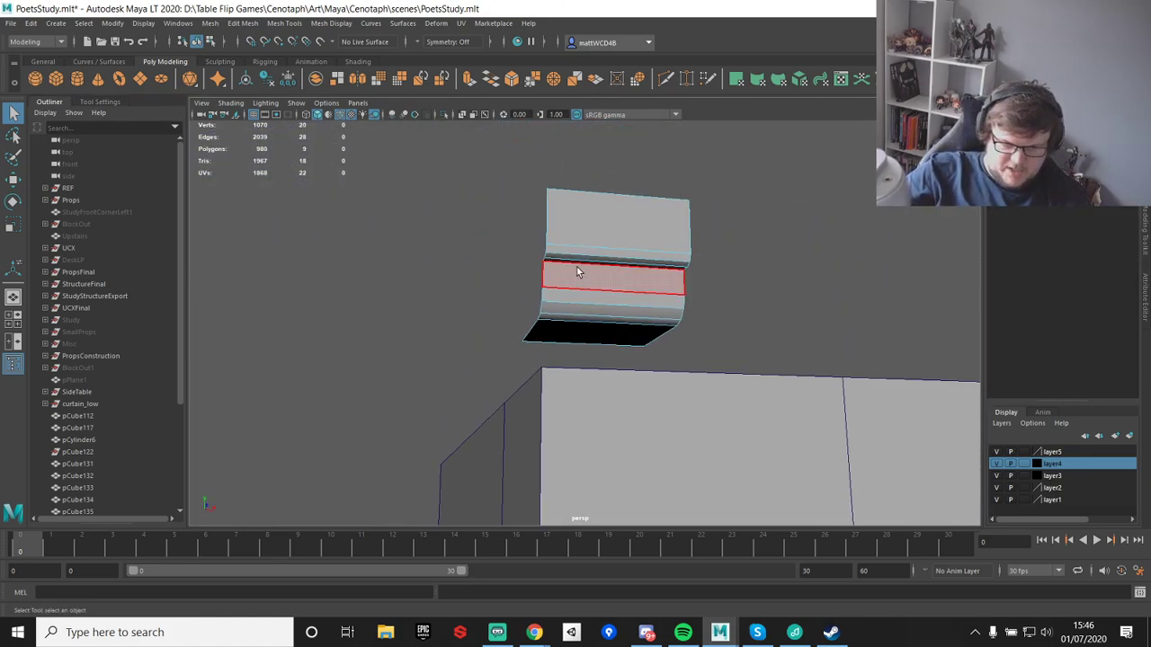
# - Duplicate the moulding piece in object mode, move the copy aside and snap its pivot to a corner vertex
pyautogui.press('F8')
pyautogui.press('w')
pyautogui.hotkey('ctrl', 'd')
pyautogui.moveTo(598, 370); pyautogui.dragTo(478, 345)
pyautogui.press('d')
pyautogui.press('v')
pyautogui.keyDown('alt'); pyautogui.moveTo(580, 256); pyautogui.dragTo(563, 280); pyautogui.keyUp('alt')
pyautogui.scroll(3, 563, 279)
pyautogui.press('v')
pyautogui.moveTo(482, 354); pyautogui.dragTo(522, 339)
# - Rotate the copied moulding piece so that it runs along the cabinet's adjoining side
pyautogui.scroll(-3, 522, 339)
pyautogui.keyDown('alt'); pyautogui.moveTo(575, 278); pyautogui.dragTo(611, 318); pyautogui.keyUp('alt')
pyautogui.press('e')
pyautogui.moveTo(659, 281); pyautogui.dragTo(640, 328)
# - Duplicate the side moulding piece, shift the front piece aside and delete the surplus side copy
pyautogui.hotkey('ctrl', 'd')
pyautogui.press('w')
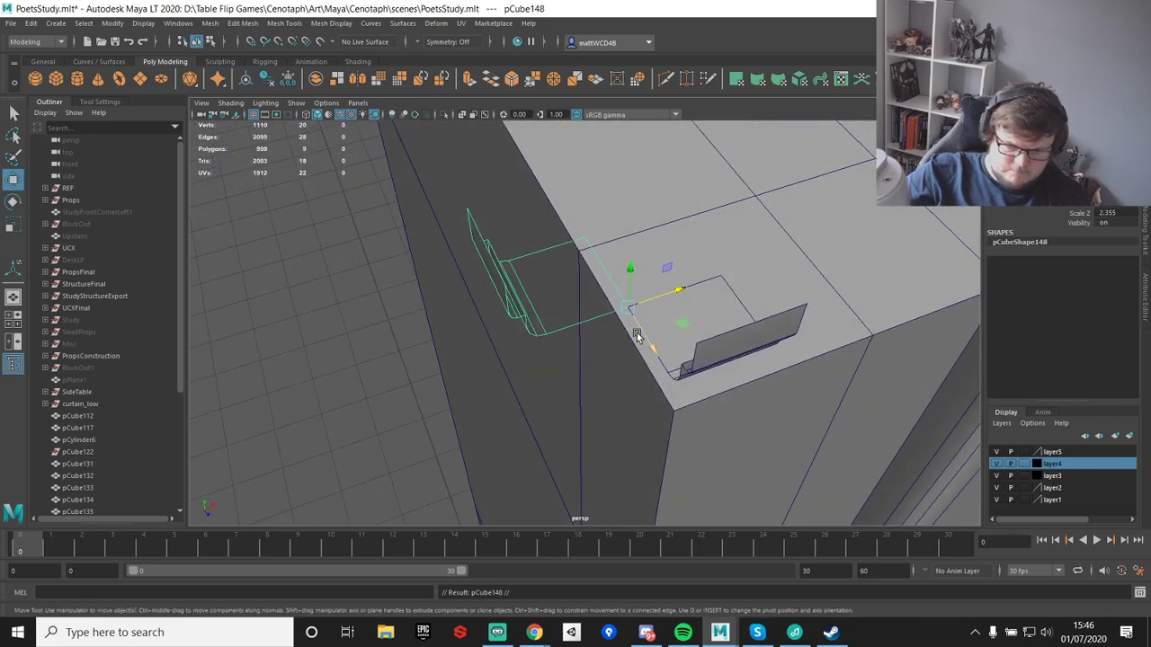
pyautogui.click(737, 332)
pyautogui.moveTo(726, 392); pyautogui.dragTo(681, 380)
pyautogui.click(608, 305)
pyautogui.press('Delete')
# - Duplicate the front moulding piece and snap the copy by its corner pivot to the side piece's corner
pyautogui.click(827, 259)
pyautogui.hotkey('ctrl', 'd')
pyautogui.press('d')
pyautogui.press('v')
pyautogui.moveTo(638, 426); pyautogui.dragTo(650, 303)
pyautogui.press('v')
pyautogui.press('q')
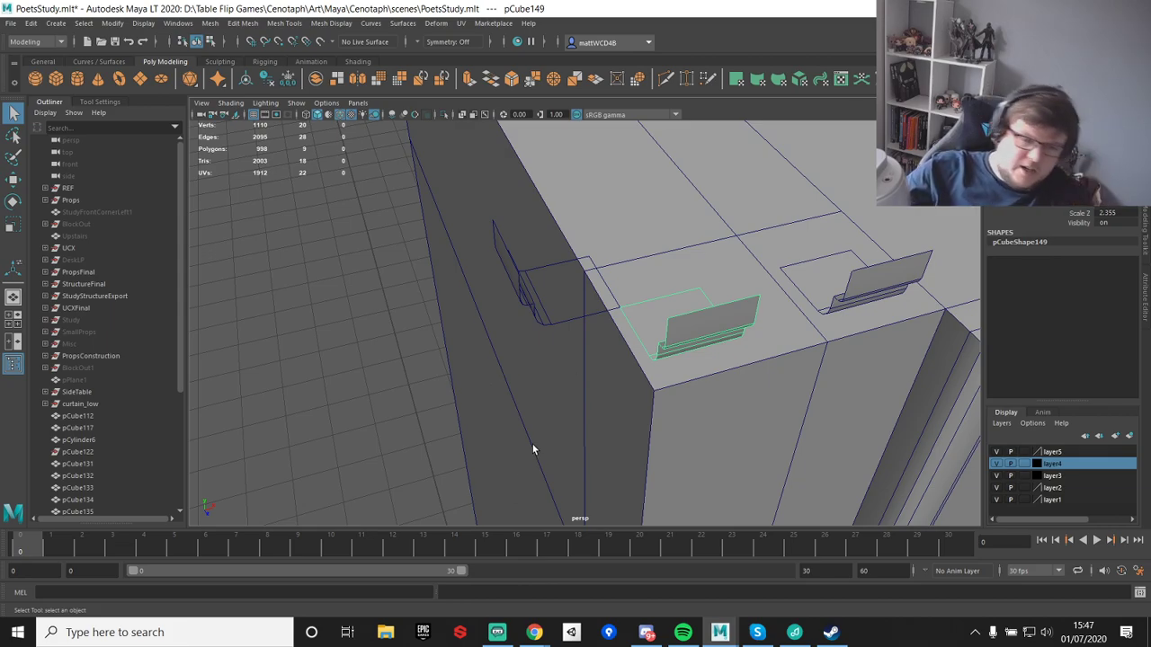
# - Snap the adjoining underside corner vertices of the front and side moulding pieces to a shared outer corner point
pyautogui.click(560, 314)
pyautogui.press('f')
pyautogui.press('w')
pyautogui.moveTo(516, 276); pyautogui.dragTo(476, 278, button='right')
pyautogui.click(483, 313)
pyautogui.keyDown('alt'); pyautogui.moveTo(483, 313); pyautogui.dragTo(670, 273); pyautogui.keyUp('alt')
pyautogui.moveTo(671, 274); pyautogui.dragTo(609, 271, button='right')
pyautogui.click(657, 319)
pyautogui.press('v')
pyautogui.moveTo(680, 275); pyautogui.dragTo(624, 399)
pyautogui.press('q')
pyautogui.keyDown('alt'); pyautogui.moveTo(572, 297); pyautogui.dragTo(645, 266); pyautogui.keyUp('alt')
pyautogui.hotkey('alt', 'Tab')
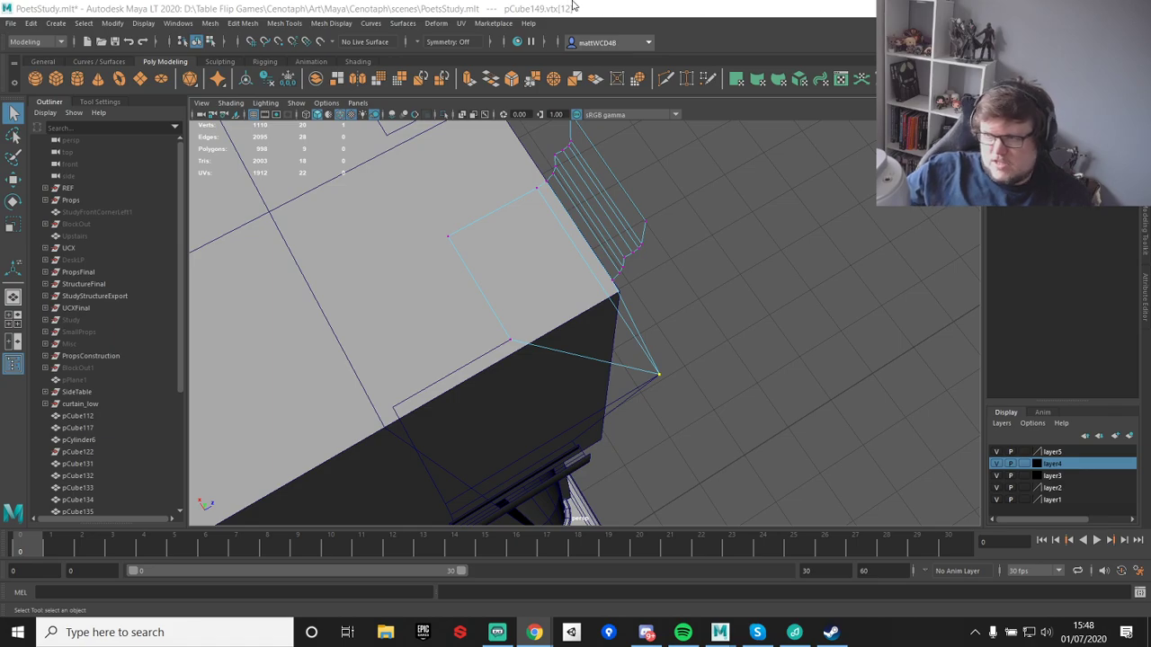
# - Move the profile end vertices of the side and front moulding pieces towards their shared outer corner
pyautogui.keyDown('alt'); pyautogui.moveTo(480, 185); pyautogui.dragTo(384, 308); pyautogui.keyUp('alt')
pyautogui.click(409, 282)
pyautogui.moveTo(381, 262); pyautogui.dragTo(345, 252, button='right')
pyautogui.moveTo(376, 210); pyautogui.dragTo(461, 387)
pyautogui.press('w')
pyautogui.press('v')
pyautogui.moveTo(474, 262); pyautogui.dragTo(543, 274)
pyautogui.click(692, 361)
pyautogui.moveTo(687, 351); pyautogui.dragTo(661, 344, button='right')
pyautogui.click(629, 304)
pyautogui.moveTo(606, 257); pyautogui.dragTo(580, 303)
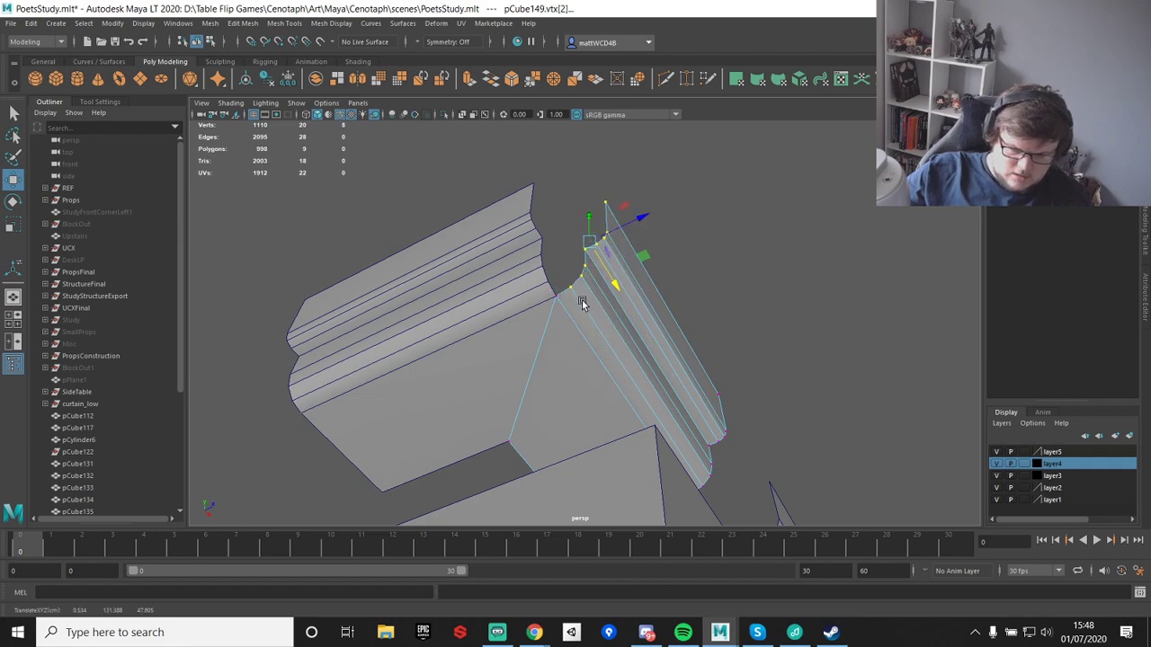
# - Snap the lower profile end vertices of the front moulding piece, one by one, in line with the side piece's profile
pyautogui.press('q')
pyautogui.scroll(3, 580, 302)
pyautogui.click(564, 270)
pyautogui.press('w')
pyautogui.press('v')
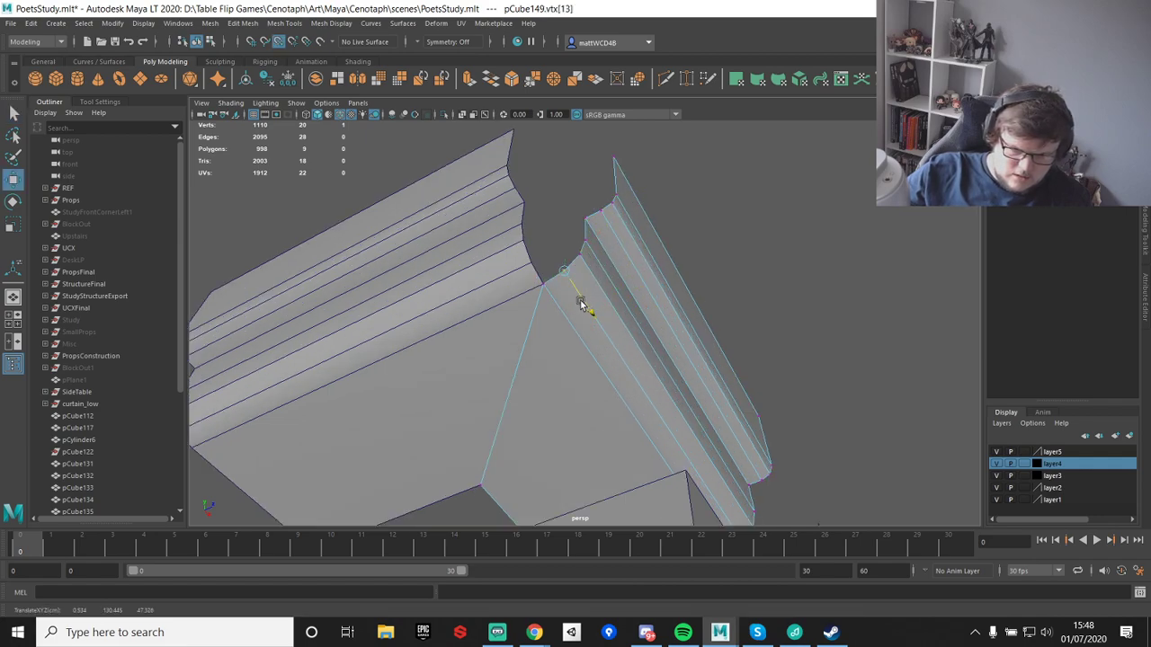
pyautogui.moveTo(586, 302); pyautogui.dragTo(525, 272)
pyautogui.click(580, 256)
pyautogui.moveTo(606, 293); pyautogui.dragTo(509, 264)
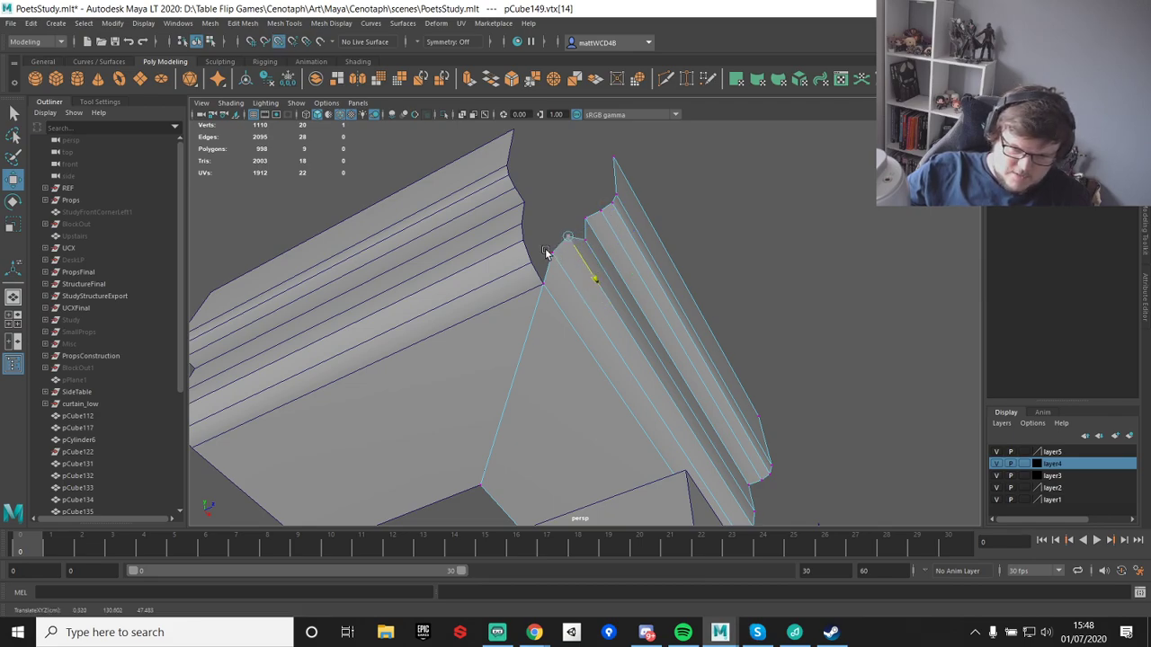
pyautogui.keyDown('alt'); pyautogui.moveTo(596, 265); pyautogui.dragTo(595, 320, button='middle'); pyautogui.keyUp('alt')
pyautogui.press('q')
pyautogui.click(585, 301)
pyautogui.press('w')
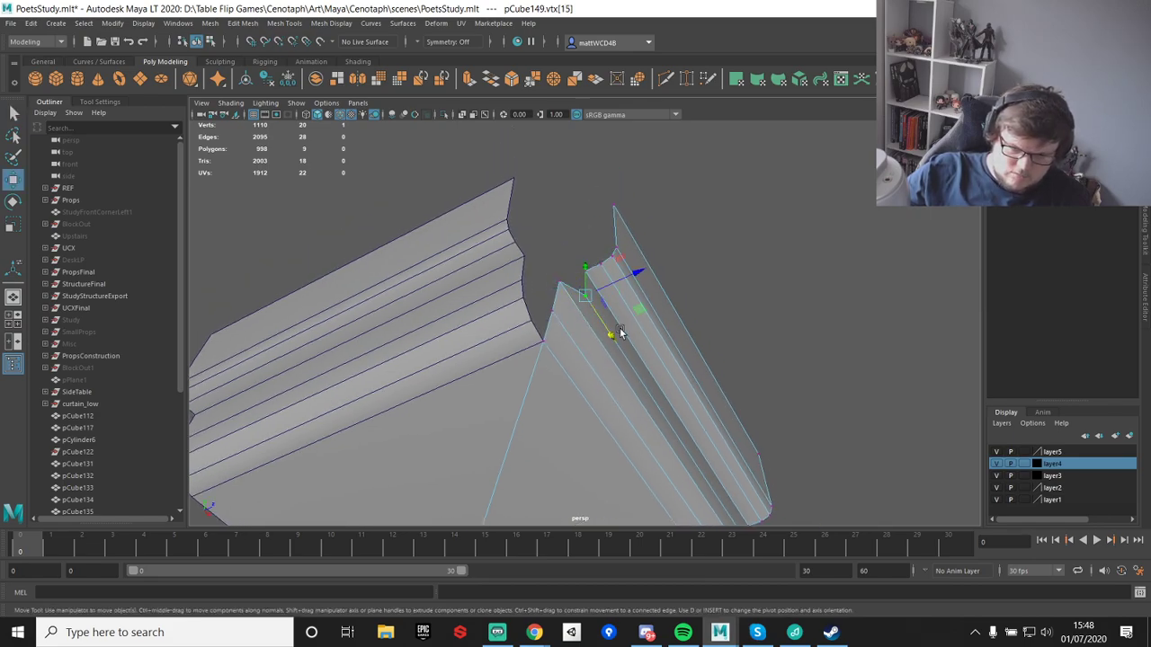
pyautogui.moveTo(596, 329); pyautogui.dragTo(529, 280)
pyautogui.press('q')
pyautogui.click(587, 272)
pyautogui.press('w')
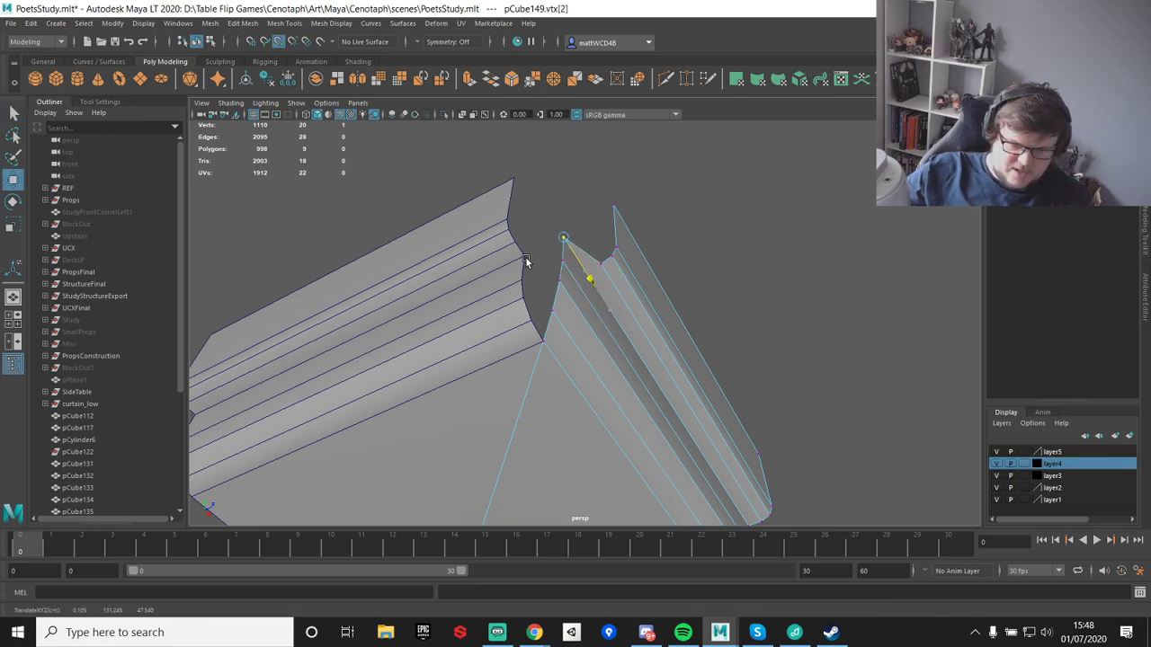
# - Align the front moulding piece's remaining upper profile end vertices with the side piece's profile using vertex snapping
pyautogui.press('q')
pyautogui.click(601, 269)
pyautogui.press('w')
pyautogui.press('v')
pyautogui.moveTo(628, 304); pyautogui.dragTo(512, 241)
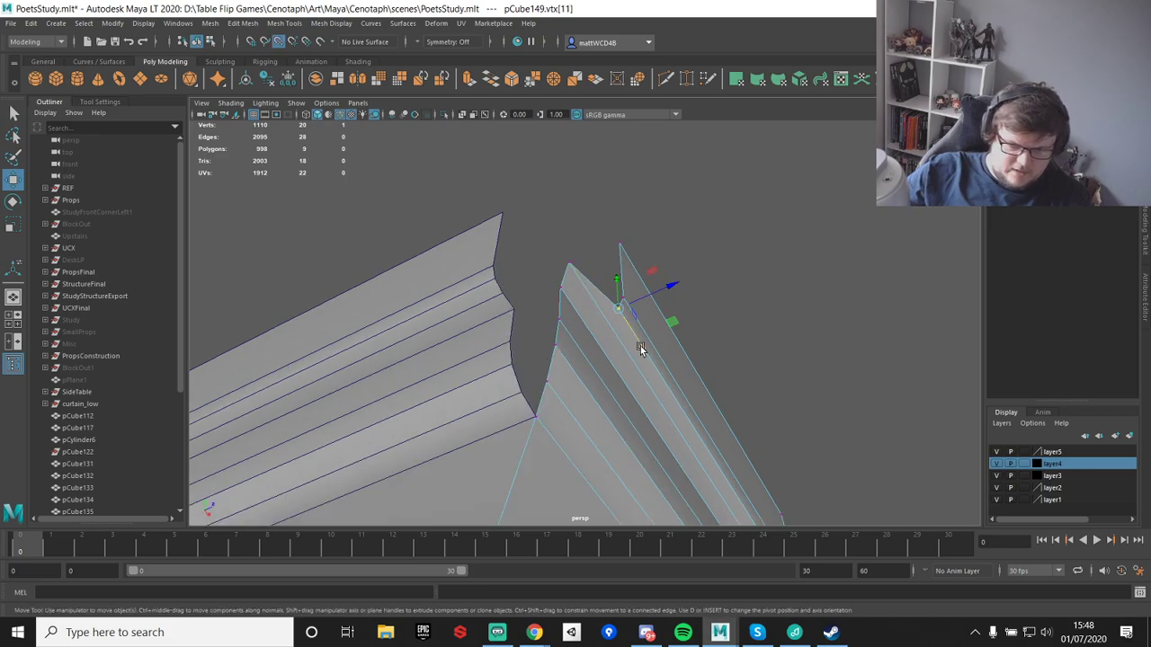
pyautogui.press('v')
pyautogui.moveTo(645, 347); pyautogui.dragTo(491, 278)
pyautogui.press('q')
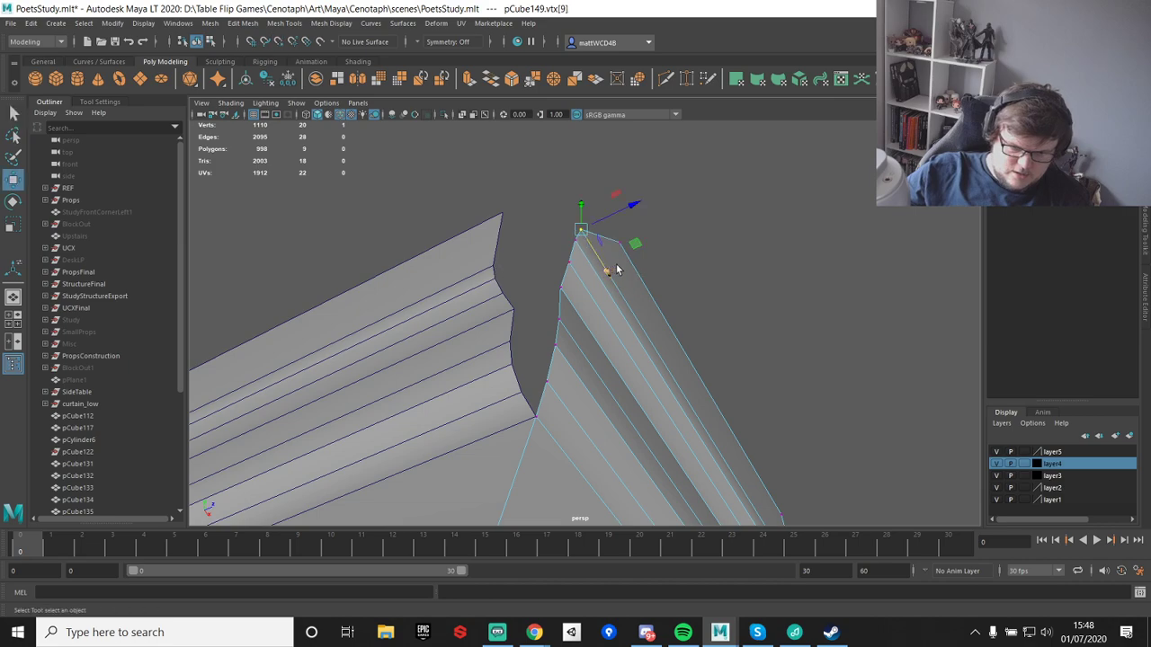
pyautogui.press('q')
pyautogui.click(622, 245)
pyautogui.press('w')
pyautogui.press('v')
pyautogui.moveTo(646, 283); pyautogui.dragTo(557, 244)
# - Snap the lower profile end vertices of the side moulding piece to the matching vertices of the front piece
pyautogui.moveTo(549, 236); pyautogui.dragTo(634, 178, button='right')
pyautogui.click(584, 252)
pyautogui.moveTo(582, 250); pyautogui.dragTo(530, 249, button='right')
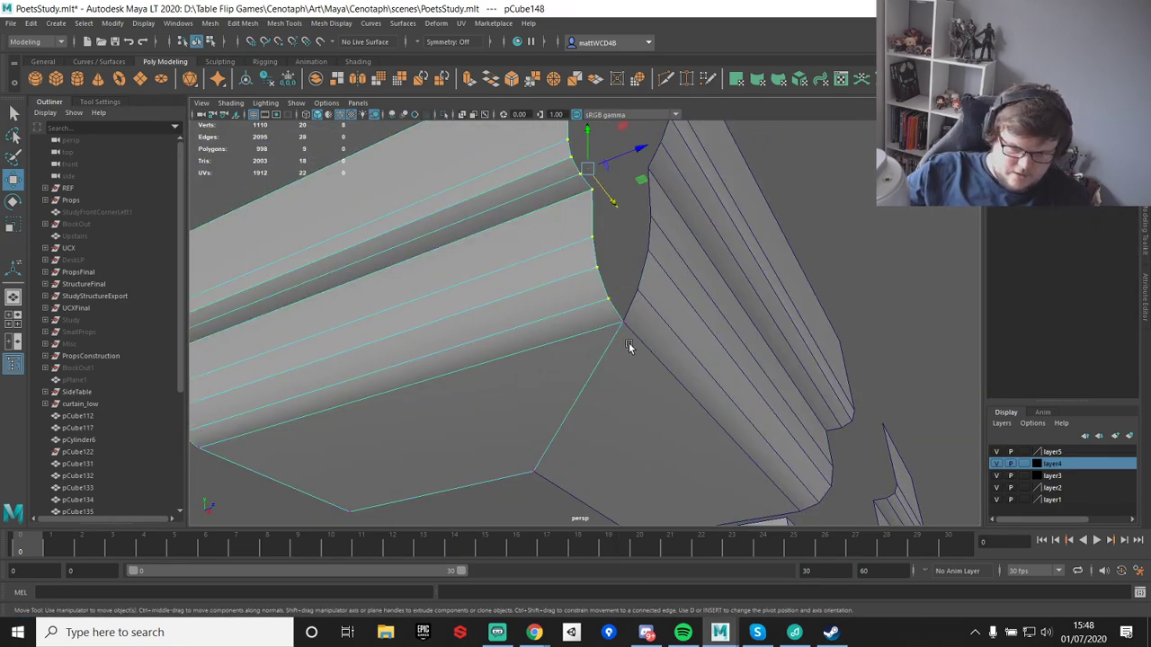
pyautogui.click(596, 300)
pyautogui.press('v')
pyautogui.moveTo(658, 284); pyautogui.dragTo(630, 222)
pyautogui.click(614, 261)
pyautogui.press('v')
pyautogui.click(601, 248)
pyautogui.press('v')
# - Snap the side moulding piece's upper profile end vertices to the front piece's profile to close the mitred corner
pyautogui.keyDown('alt'); pyautogui.moveTo(631, 174); pyautogui.dragTo(596, 214, button='middle'); pyautogui.keyUp('alt')
pyautogui.press('q')
pyautogui.click(556, 228)
pyautogui.press('w')
pyautogui.press('v')
pyautogui.moveTo(589, 220); pyautogui.dragTo(631, 142)
pyautogui.click(544, 213)
pyautogui.press('v')
pyautogui.click(536, 196)
pyautogui.press('v')
pyautogui.click(533, 179)
pyautogui.keyDown('alt'); pyautogui.moveTo(608, 165); pyautogui.dragTo(593, 264, button='middle'); pyautogui.keyUp('alt')
pyautogui.press('q')
pyautogui.moveTo(519, 153); pyautogui.dragTo(609, 146)
pyautogui.press('w')
pyautogui.press('v')
pyautogui.press('q')
# - Snap the front moulding piece's two topmost end vertices onto the side piece to close the remaining corner gap
pyautogui.click(642, 218)
pyautogui.moveTo(641, 225); pyautogui.dragTo(607, 210, button='right')
pyautogui.click(624, 244)
pyautogui.press('w')
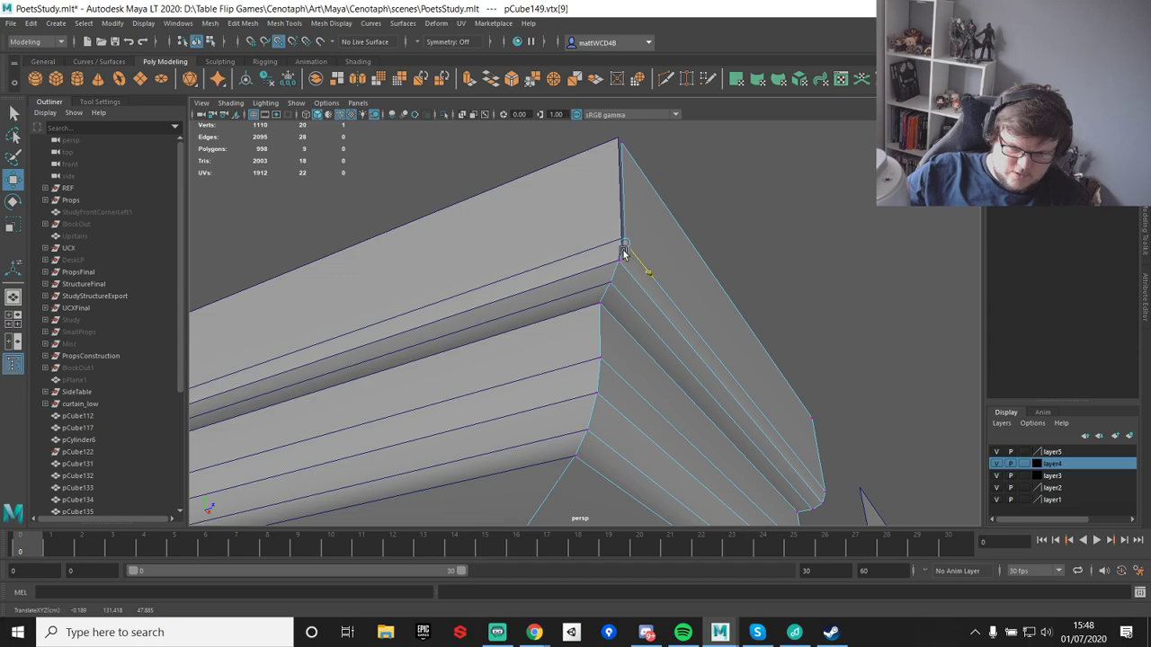
pyautogui.press('q')
pyautogui.click(622, 148)
pyautogui.press('w')
pyautogui.press('v')
pyautogui.moveTo(646, 177); pyautogui.dragTo(618, 151)
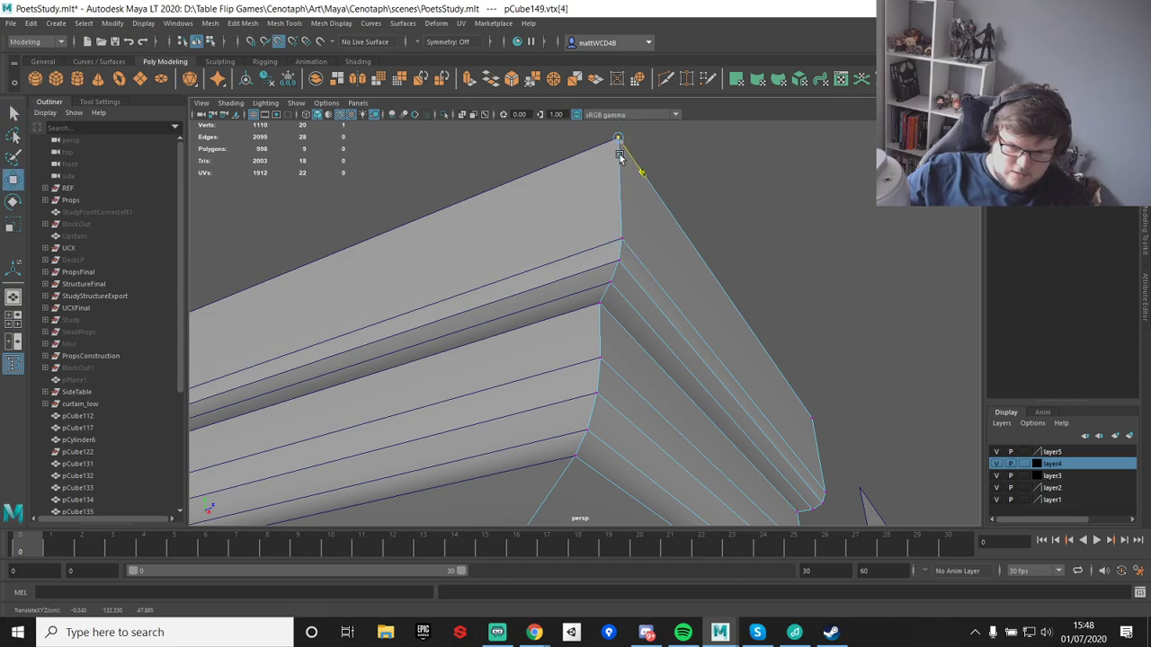
pyautogui.press('q')
pyautogui.keyDown('alt'); pyautogui.moveTo(721, 316); pyautogui.dragTo(725, 289); pyautogui.keyUp('alt')
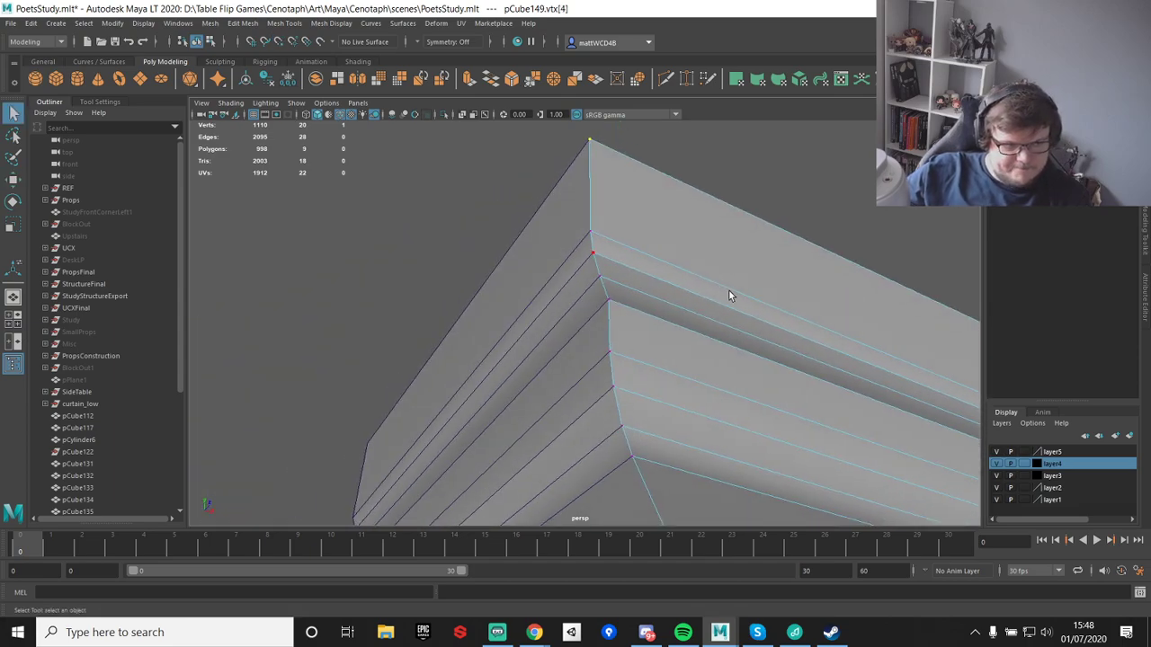
# - Exit vertex editing on the front moulding piece and combine it with the side piece into one corner mesh
pyautogui.moveTo(760, 279); pyautogui.dragTo(806, 205, button='right')
pyautogui.click(808, 204)
pyautogui.scroll(-5, 801, 323)
pyautogui.keyDown('alt'); pyautogui.moveTo(800, 328); pyautogui.dragTo(684, 360); pyautogui.keyUp('alt')
pyautogui.click(621, 291)
pyautogui.scroll(-2, 620, 291)
pyautogui.keyDown('shift'); pyautogui.click(714, 236); pyautogui.keyUp('shift')
pyautogui.keyDown('alt'); pyautogui.moveTo(714, 236); pyautogui.dragTo(681, 321, button='middle'); pyautogui.keyUp('alt')
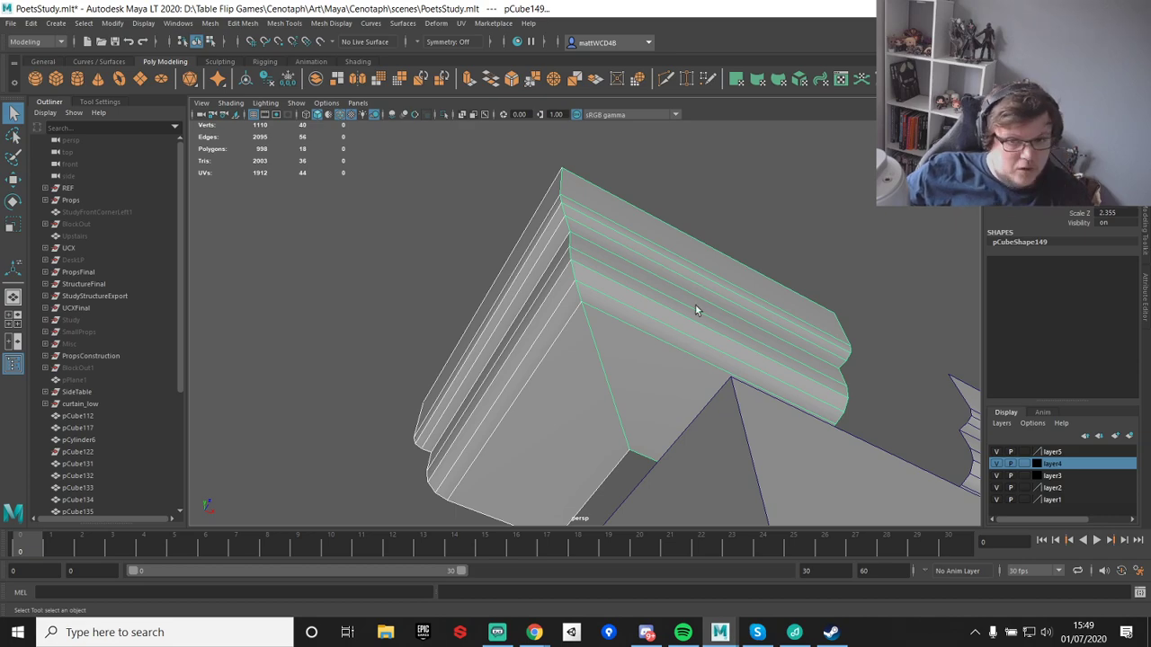
pyautogui.keyDown('alt'); pyautogui.moveTo(642, 251); pyautogui.dragTo(557, 335); pyautogui.keyUp('alt')
pyautogui.click(602, 278)
pyautogui.click(623, 250)
pyautogui.keyDown('shift'); pyautogui.rightClick(623, 248); pyautogui.keyUp('shift')
pyautogui.keyDown('shift'); pyautogui.click(566, 304); pyautogui.keyUp('shift')
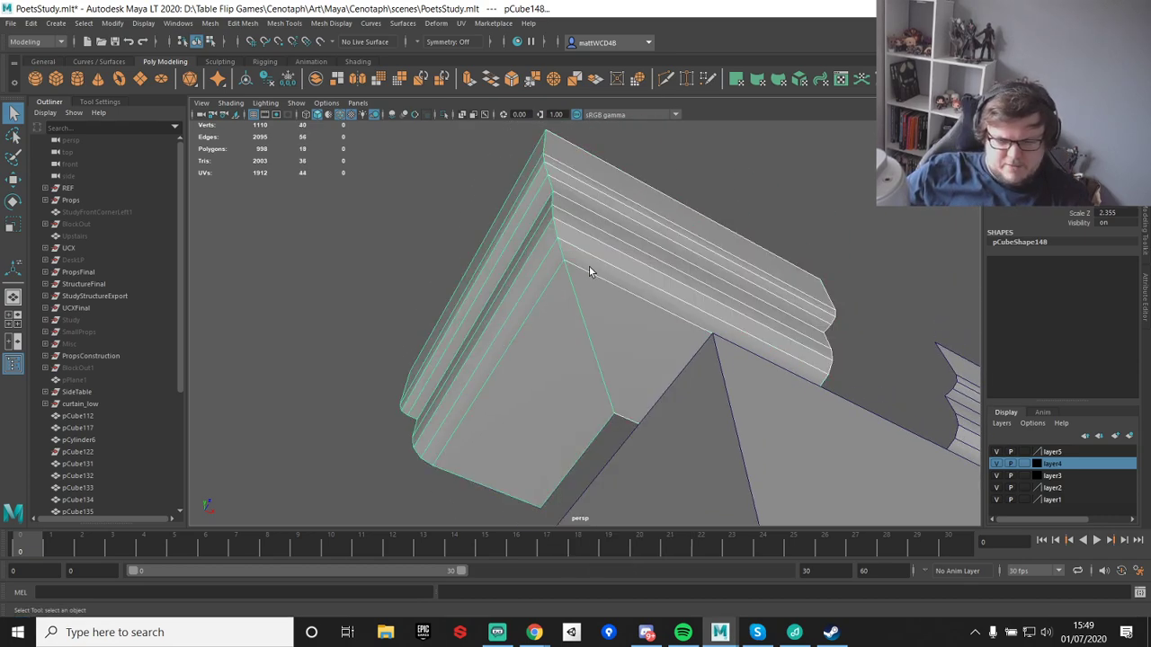
pyautogui.keyDown('shift'); pyautogui.rightClick(590, 268); pyautogui.keyUp('shift')
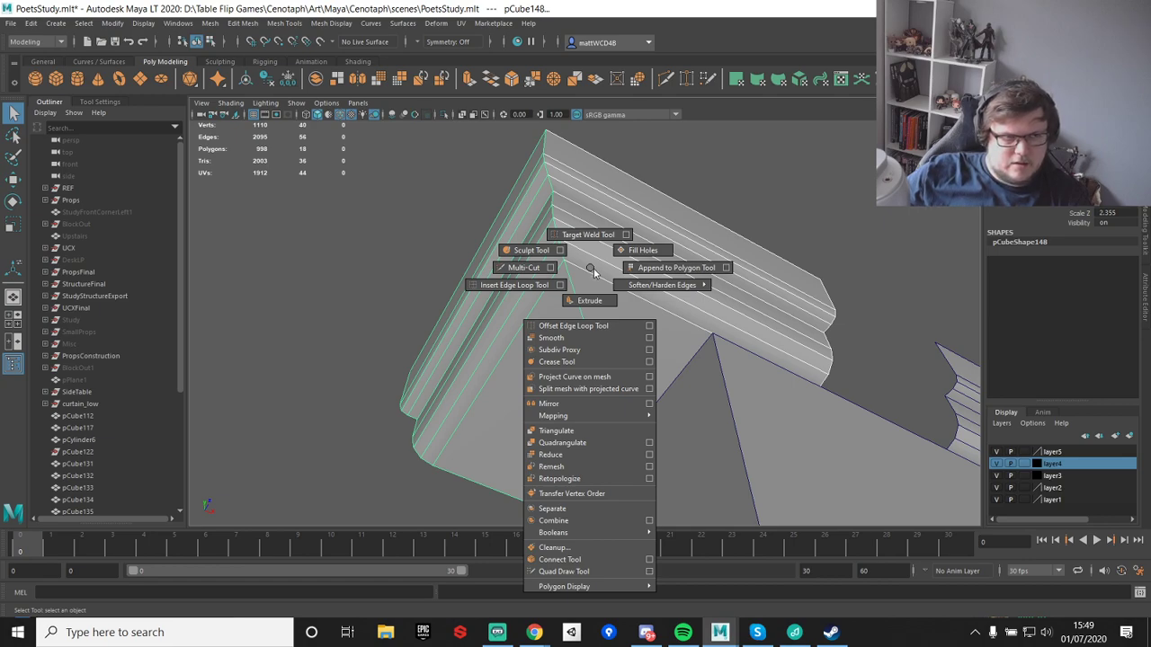
pyautogui.keyDown('shift'); pyautogui.moveTo(593, 268); pyautogui.dragTo(586, 265, button='right'); pyautogui.keyUp('shift')
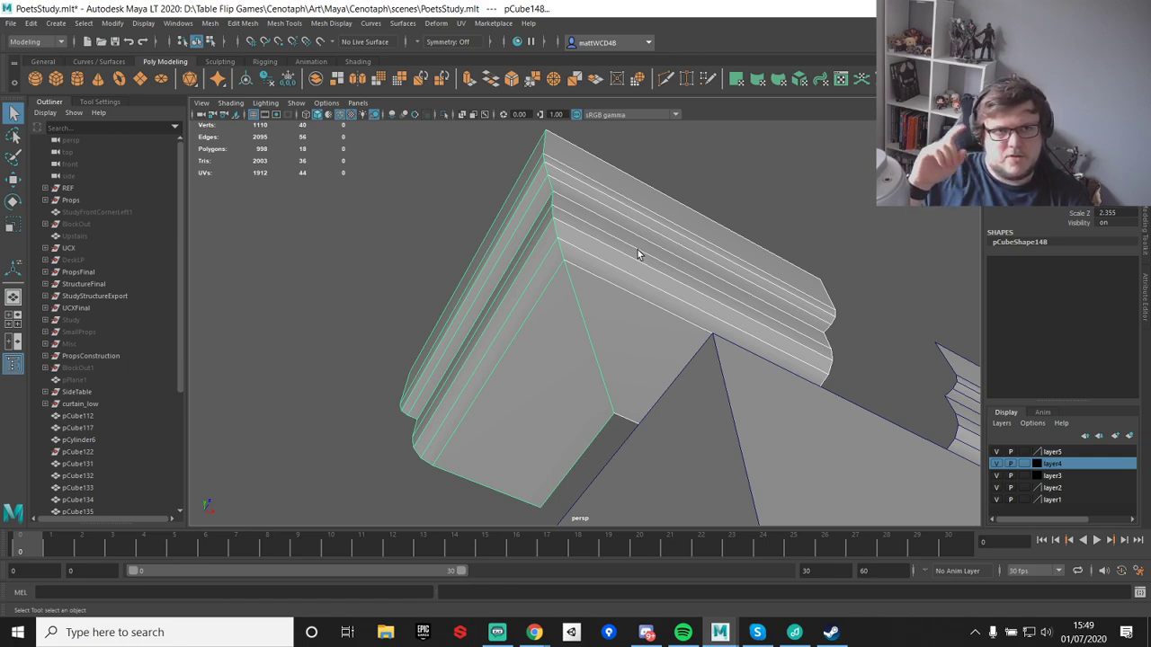
pyautogui.keyDown('alt'); pyautogui.moveTo(637, 254); pyautogui.dragTo(649, 276); pyautogui.keyUp('alt')
pyautogui.click(670, 247)
pyautogui.click(631, 350)
pyautogui.keyDown('shift'); pyautogui.click(571, 338); pyautogui.keyUp('shift')
pyautogui.keyDown('shift'); pyautogui.moveTo(597, 313); pyautogui.dragTo(561, 566, button='right'); pyautogui.keyUp('shift')
# - Reposition the combined moulding's pivot using vertex snapping at the inner mitre corner
pyautogui.press('w')
pyautogui.press('d')
pyautogui.press('v')
pyautogui.moveTo(596, 362); pyautogui.dragTo(664, 360)
pyautogui.press('v')
pyautogui.scroll(-1, 663, 360)
# - Clean up the combined moulding's history, transforms and pivot, and vertex-snap it to the cabinet's top front corner
pyautogui.click(817, 240)
pyautogui.scroll(-2, 817, 240)
pyautogui.keyDown('alt'); pyautogui.moveTo(820, 306); pyautogui.dragTo(732, 234, button='middle'); pyautogui.keyUp('alt')
pyautogui.keyDown('alt'); pyautogui.moveTo(731, 235); pyautogui.dragTo(730, 283); pyautogui.keyUp('alt')
pyautogui.click(710, 270)
pyautogui.keyDown('alt'); pyautogui.moveTo(693, 206); pyautogui.dragTo(692, 299, button='right'); pyautogui.keyUp('alt')
pyautogui.keyDown('alt'); pyautogui.moveTo(692, 299); pyautogui.dragTo(794, 205); pyautogui.keyUp('alt')
pyautogui.click(266, 78)
pyautogui.click(287, 78)
pyautogui.click(246, 79)
pyautogui.press('d')
pyautogui.press('v')
pyautogui.moveTo(755, 259); pyautogui.dragTo(655, 309)
pyautogui.scroll(-3, 655, 309)
pyautogui.click(753, 216)
# - Try to narrow the corner moulding by moving the inner vertices of its arms outward
pyautogui.keyDown('alt'); pyautogui.moveTo(752, 216); pyautogui.dragTo(481, 356); pyautogui.keyUp('alt')
pyautogui.click(595, 196)
pyautogui.press('q')
pyautogui.keyDown('shift'); pyautogui.click(637, 398); pyautogui.keyUp('shift')
pyautogui.press('w')
pyautogui.press('q')
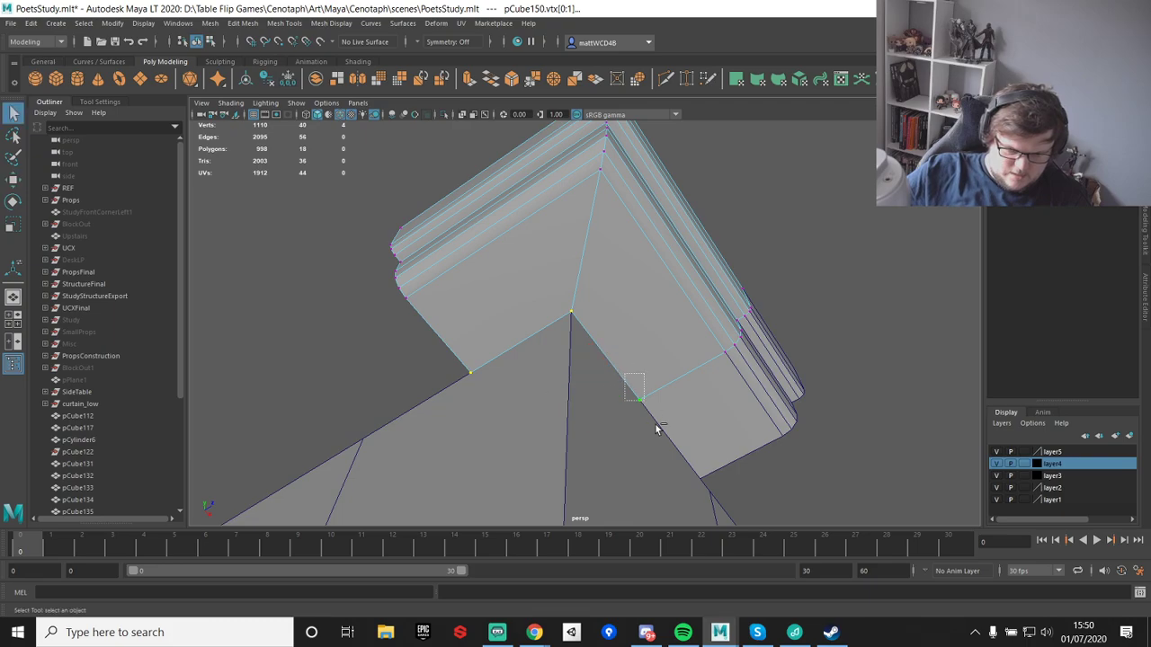
pyautogui.press('w')
pyautogui.moveTo(557, 394); pyautogui.dragTo(517, 345)
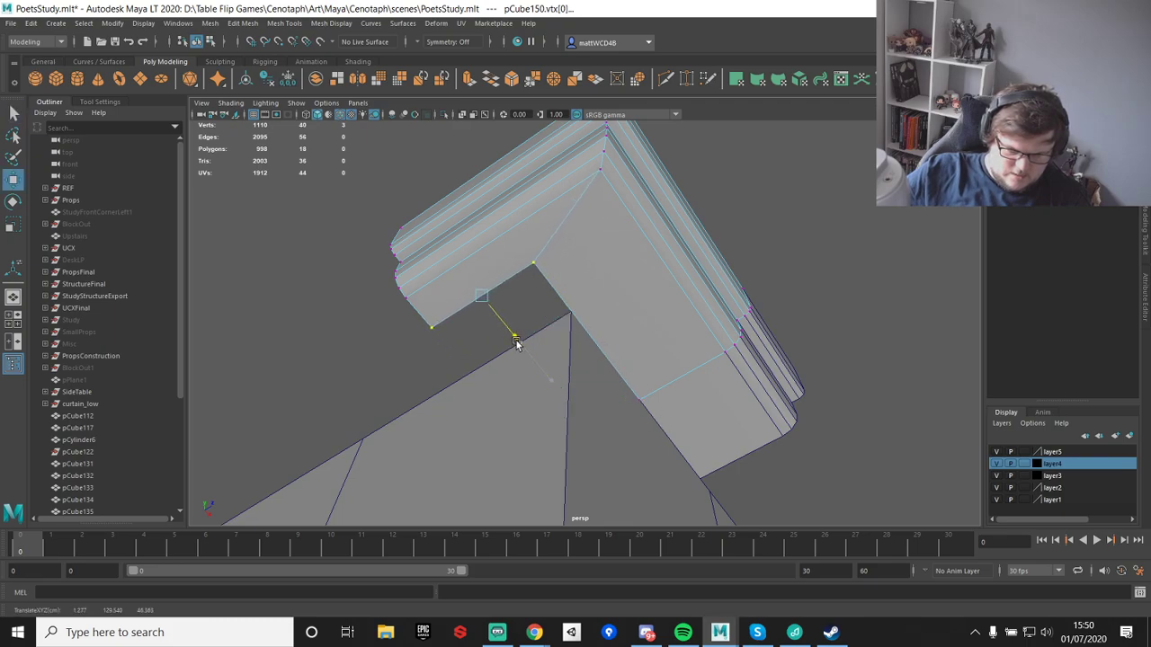
pyautogui.moveTo(579, 308); pyautogui.dragTo(577, 274, button='right')
pyautogui.click(557, 291)
pyautogui.moveTo(635, 306); pyautogui.dragTo(699, 261)
# - Undo the moves made to the corner moulding's inner vertices
pyautogui.hotkey('ctrl', 'z')
pyautogui.press('q')
pyautogui.hotkey('ctrl', 'z')
pyautogui.hotkey('ctrl', 'z')
pyautogui.hotkey('ctrl', 'z')
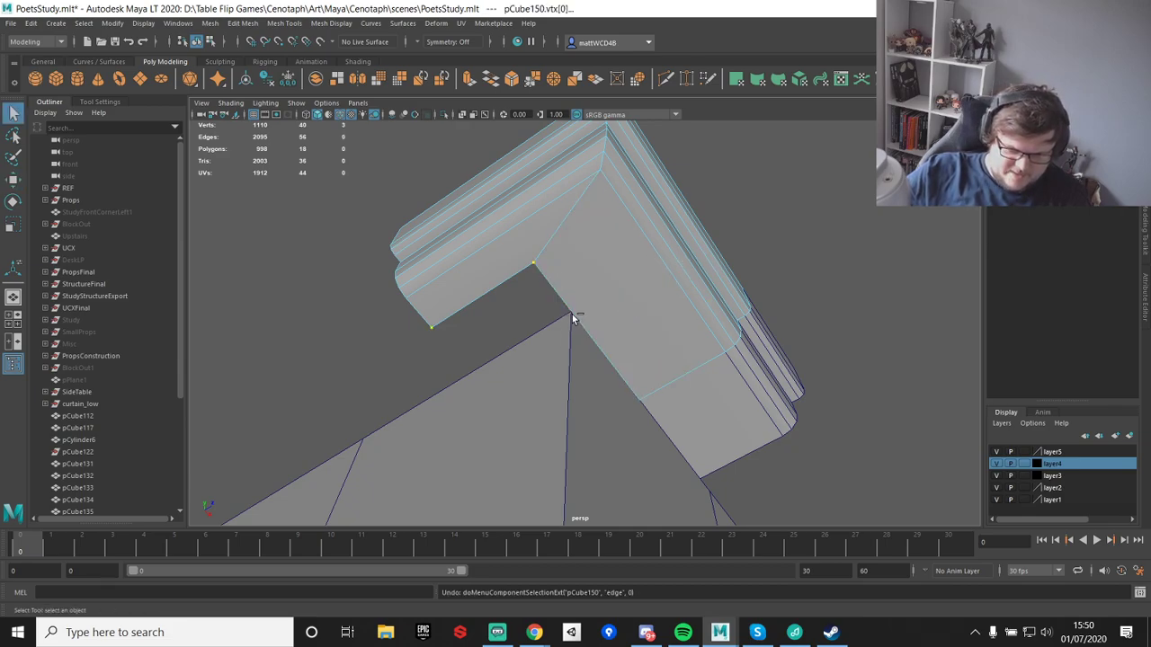
# - Merge the overlapping mitre vertices of the combined corner moulding
pyautogui.moveTo(595, 257); pyautogui.dragTo(532, 254, button='right')
pyautogui.scroll(-4, 467, 220)
pyautogui.moveTo(411, 193); pyautogui.dragTo(718, 368)
pyautogui.keyDown('shift'); pyautogui.moveTo(718, 367); pyautogui.dragTo(780, 260, button='right'); pyautogui.keyUp('shift')
# - Delete the leftover separate moulding piece beneath the corner moulding in object mode
pyautogui.scroll(4, 720, 270)
pyautogui.moveTo(660, 304); pyautogui.dragTo(725, 289, button='right')
pyautogui.press('q')
pyautogui.click(707, 362)
pyautogui.press('Delete')
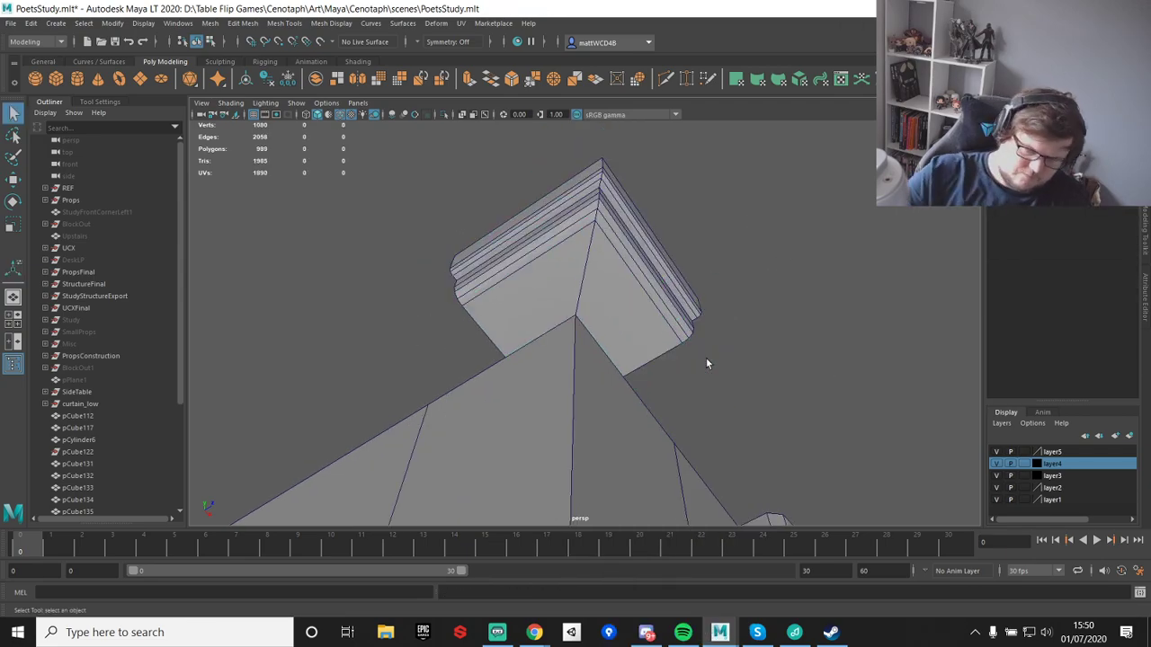
# - Narrow both arms of the corner moulding by moving their inner vertices outward towards the moulded profile
pyautogui.moveTo(568, 306); pyautogui.dragTo(544, 317, button='right')
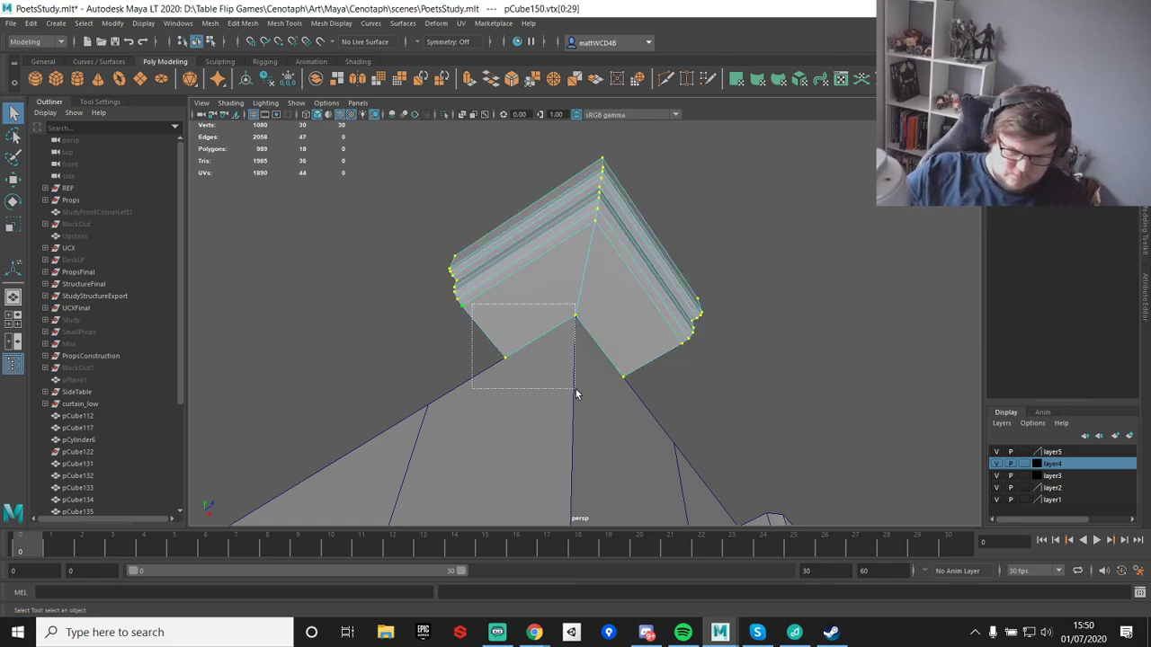
pyautogui.press('w')
pyautogui.moveTo(568, 374); pyautogui.dragTo(549, 353)
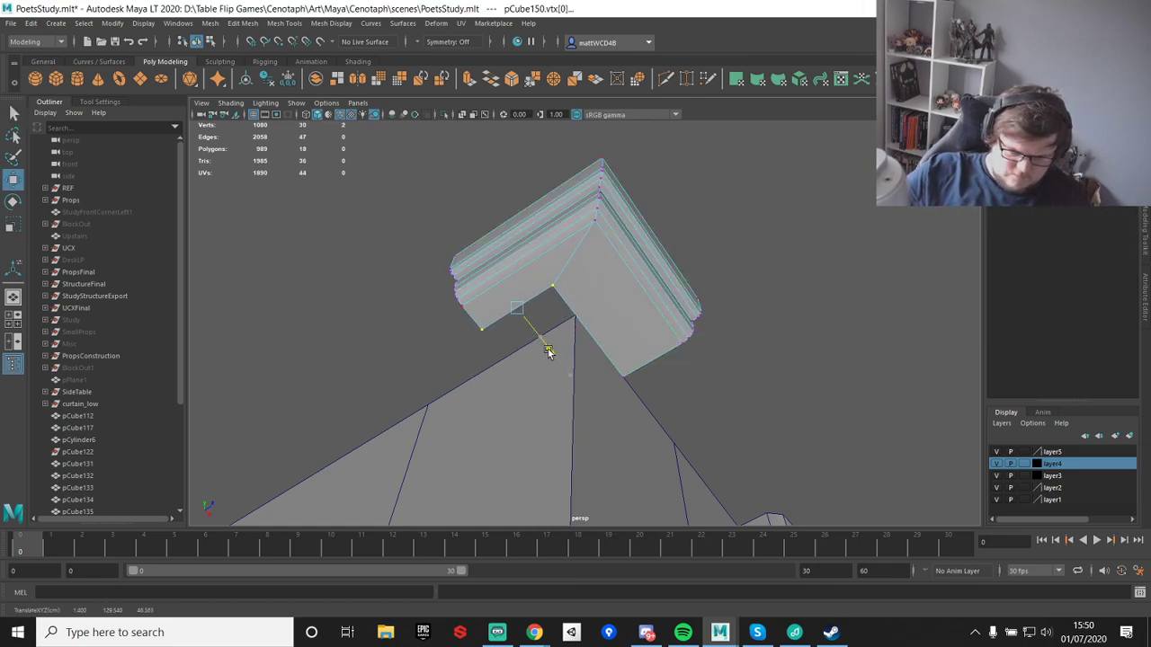
pyautogui.press('q')
pyautogui.press('w')
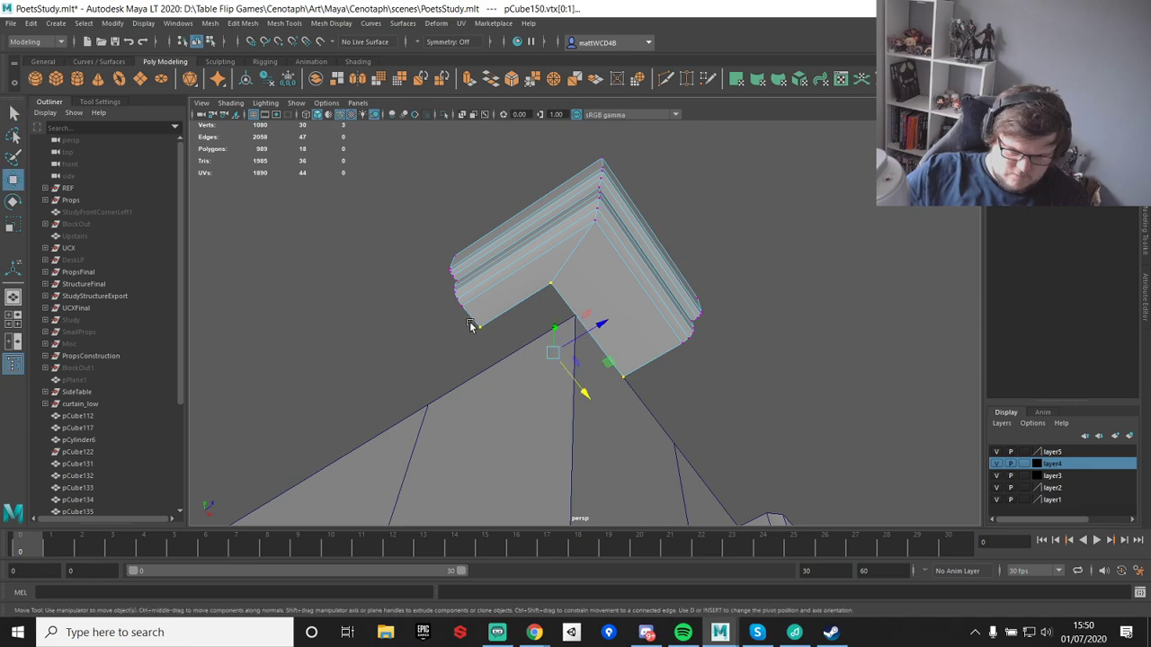
pyautogui.moveTo(623, 306); pyautogui.dragTo(661, 265)
pyautogui.press('q')
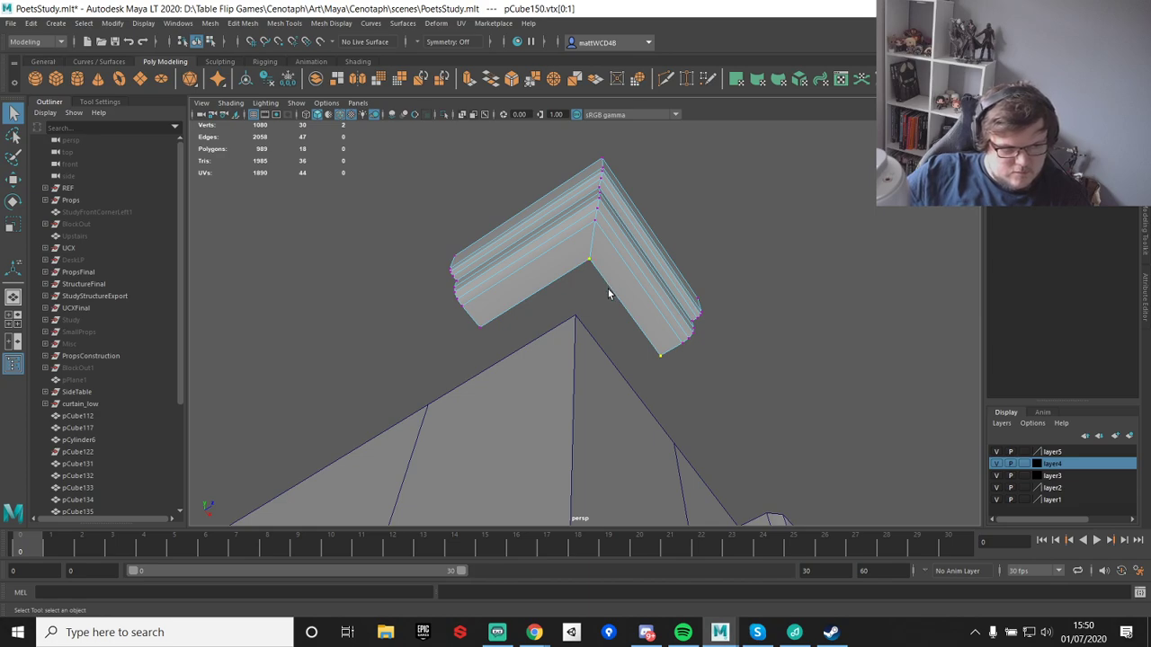
# - Set the moulding's pivot on its inner corner vertex and snap the piece onto the cabinet's top corner
pyautogui.moveTo(581, 225); pyautogui.dragTo(635, 188, button='right')
pyautogui.press('w')
pyautogui.scroll(4, 588, 232)
pyautogui.press('d')
pyautogui.press('v')
pyautogui.moveTo(559, 312); pyautogui.dragTo(577, 273)
pyautogui.press('v')
pyautogui.scroll(-4, 584, 275)
pyautogui.click(701, 241)
pyautogui.keyDown('alt'); pyautogui.moveTo(701, 241); pyautogui.dragTo(698, 383); pyautogui.keyUp('alt')
pyautogui.scroll(3, 649, 304)
pyautogui.keyDown('alt'); pyautogui.moveTo(647, 302); pyautogui.dragTo(687, 176); pyautogui.keyUp('alt')
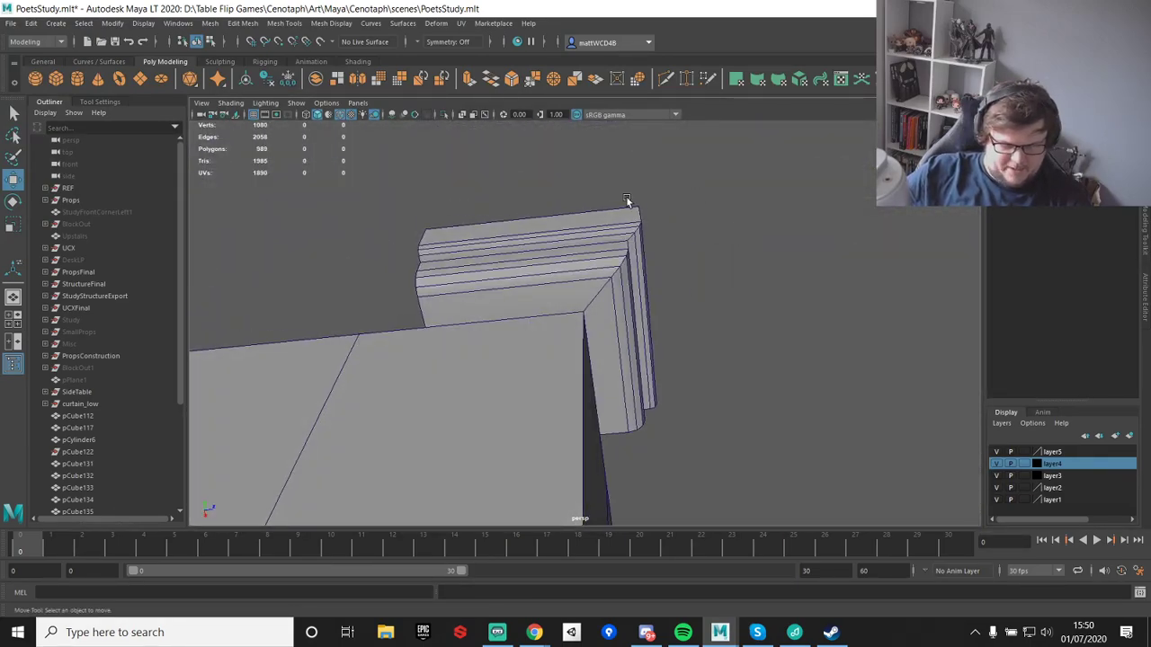
# - Lower the top vertices of the corner moulding to make its upper band shallower
pyautogui.keyDown('alt'); pyautogui.moveTo(650, 249); pyautogui.dragTo(600, 268); pyautogui.keyUp('alt')
pyautogui.click(656, 282)
pyautogui.press('q')
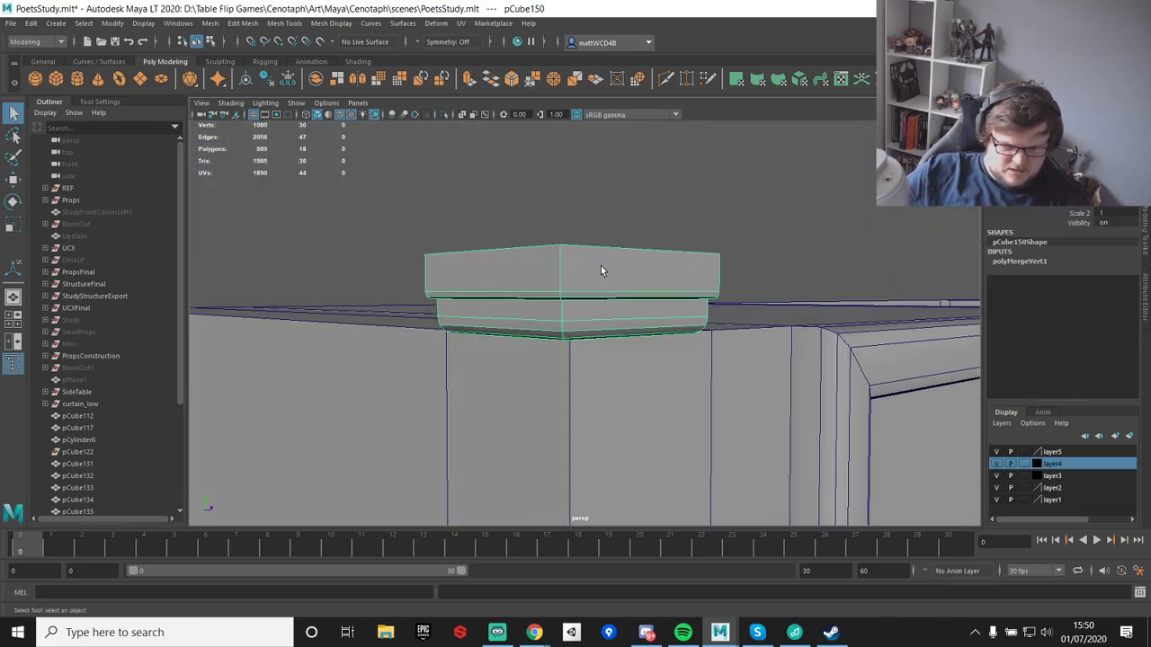
pyautogui.moveTo(601, 268); pyautogui.dragTo(468, 255, button='right')
pyautogui.moveTo(383, 206); pyautogui.dragTo(814, 265)
pyautogui.press('w')
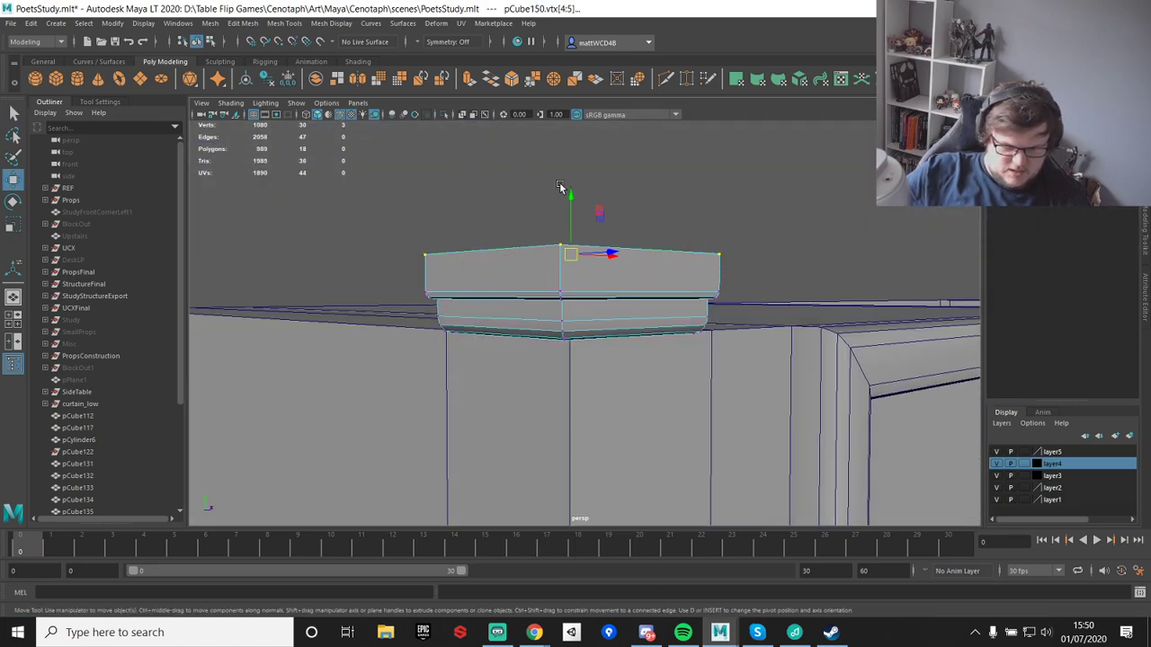
pyautogui.moveTo(567, 185); pyautogui.dragTo(567, 208)
pyautogui.press('q')
pyautogui.moveTo(548, 285); pyautogui.dragTo(604, 249, button='right')
# - Duplicate the corner moulding, raise the copy above the original and flip it vertically
pyautogui.press('w')
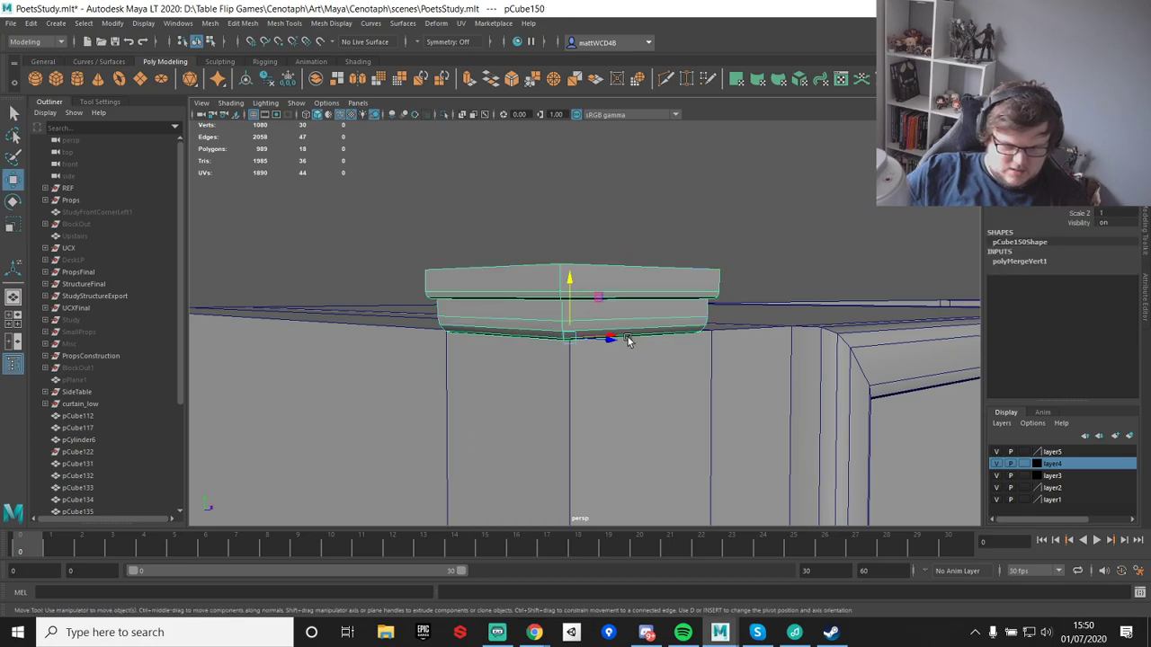
pyautogui.keyDown('alt'); pyautogui.moveTo(619, 351); pyautogui.dragTo(586, 358); pyautogui.keyUp('alt')
pyautogui.hotkey('ctrl', 'd')
pyautogui.moveTo(570, 274); pyautogui.dragTo(601, 250)
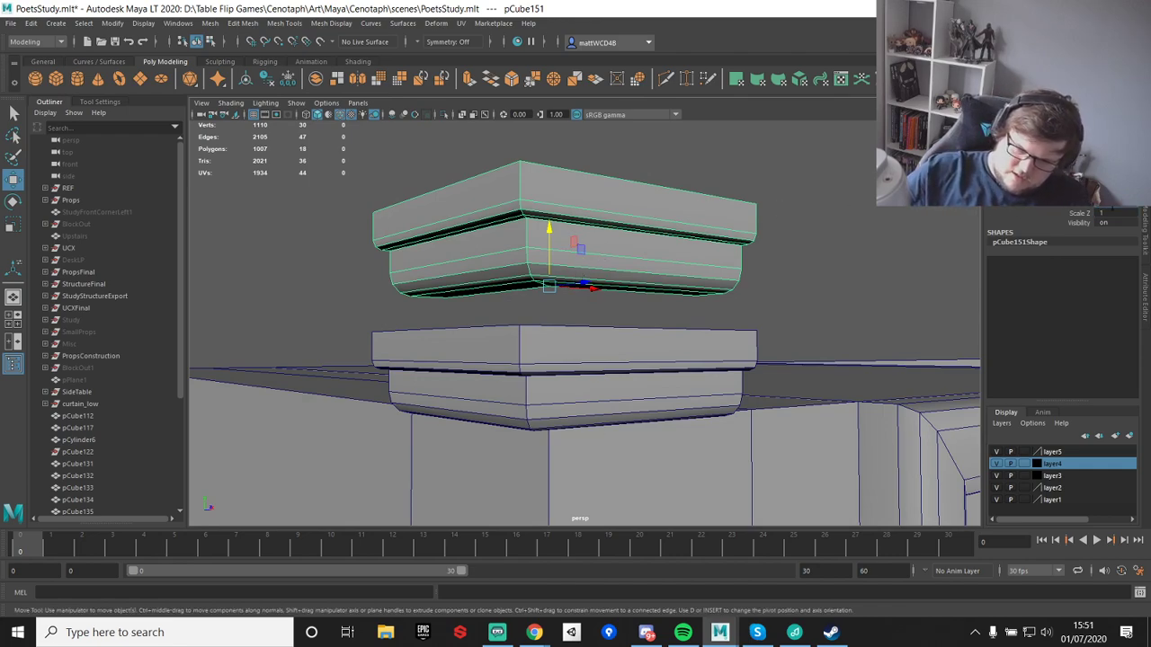
pyautogui.hotkey('ctrl', 'z')
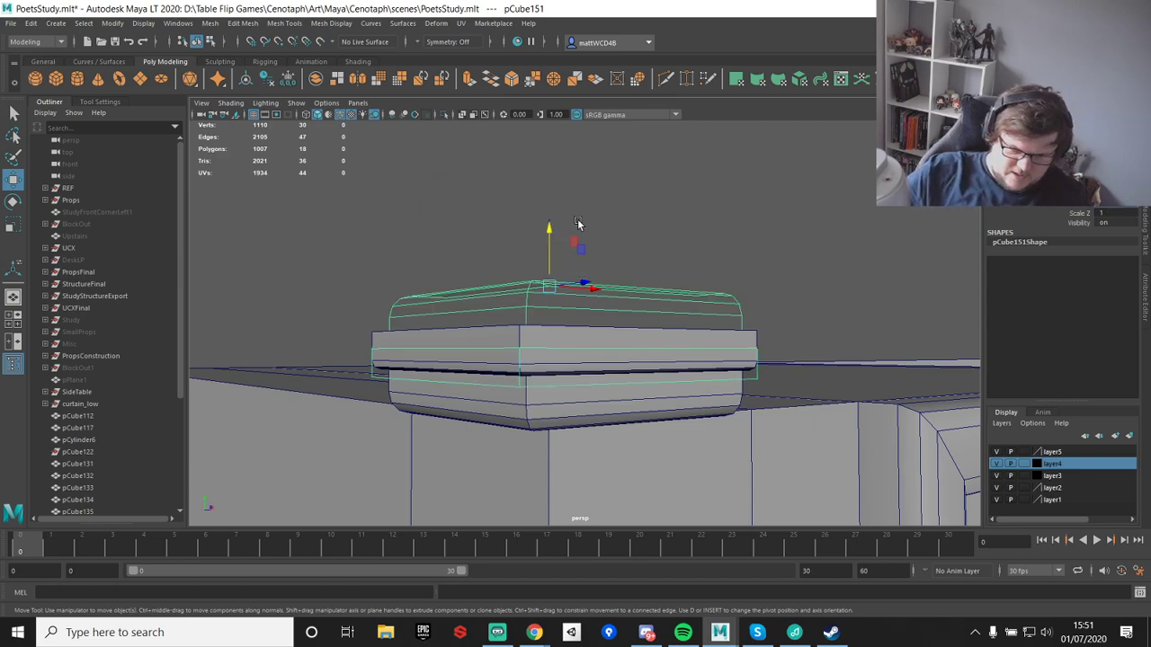
pyautogui.click(567, 217)
# - Snap the flipped moulding copy onto the top edge of the original so the two halves meet
pyautogui.click(552, 288)
pyautogui.moveTo(552, 230); pyautogui.dragTo(556, 175)
pyautogui.moveTo(601, 189); pyautogui.dragTo(517, 299, button='middle')
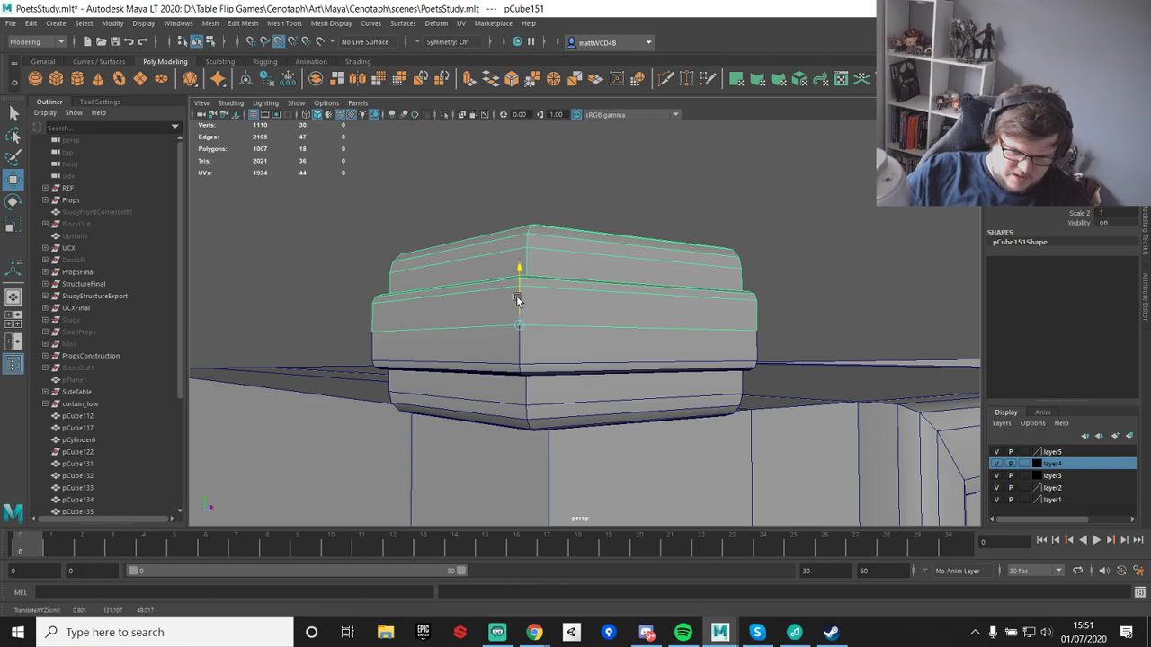
pyautogui.click(854, 222)
# - Combine the upper and lower moulding halves into one mesh and merge their overlapping vertices
pyautogui.keyDown('alt'); pyautogui.moveTo(853, 222); pyautogui.dragTo(563, 315); pyautogui.keyUp('alt')
pyautogui.click(556, 371)
pyautogui.keyDown('shift'); pyautogui.moveTo(628, 317); pyautogui.dragTo(605, 569, button='right'); pyautogui.keyUp('shift')
pyautogui.rightClick(682, 304)
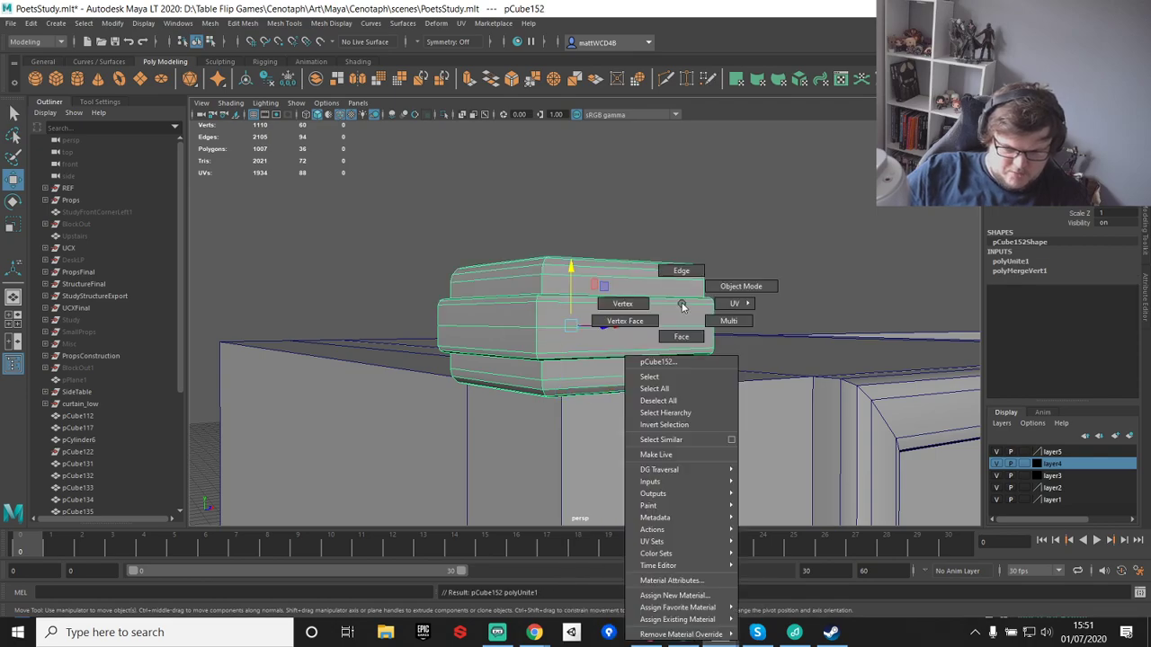
pyautogui.moveTo(681, 304); pyautogui.dragTo(622, 304, button='right')
pyautogui.scroll(-3, 401, 232)
pyautogui.moveTo(401, 231); pyautogui.dragTo(737, 469)
pyautogui.keyDown('shift'); pyautogui.moveTo(660, 379); pyautogui.dragTo(707, 252, button='right'); pyautogui.keyUp('shift')
# - Flatten the full moulding vertically and snap its inner bottom corner down onto the cabinet's top corner
pyautogui.scroll(2, 618, 266)
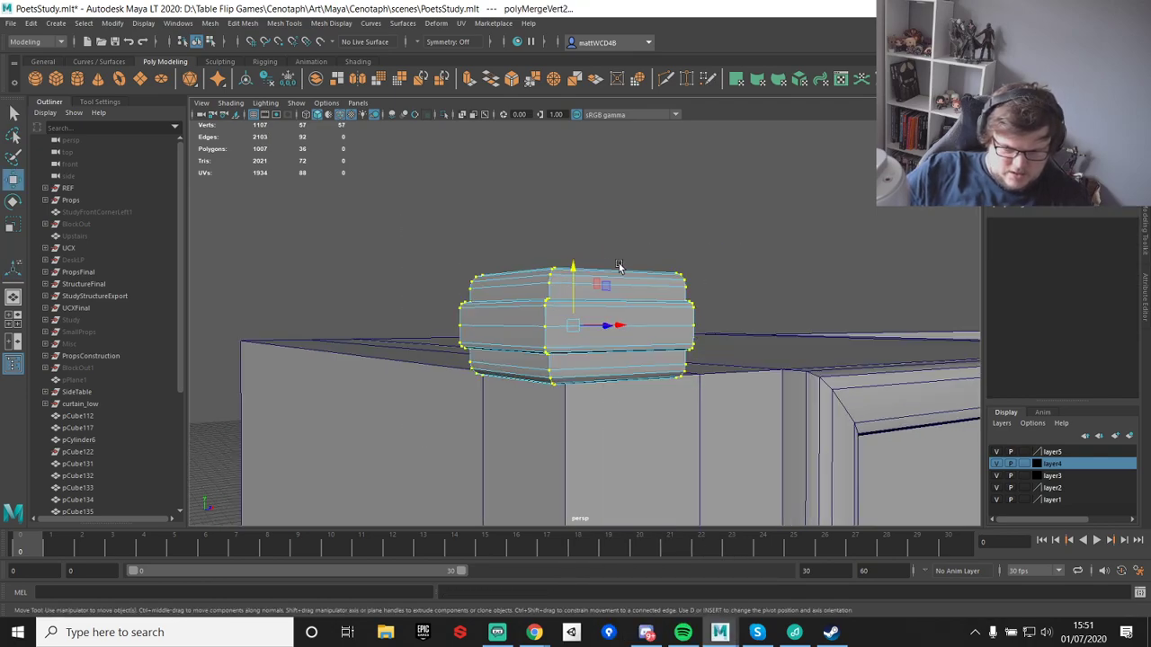
pyautogui.press('r')
pyautogui.scroll(2, 578, 241)
pyautogui.moveTo(567, 271); pyautogui.dragTo(584, 378)
pyautogui.press('w')
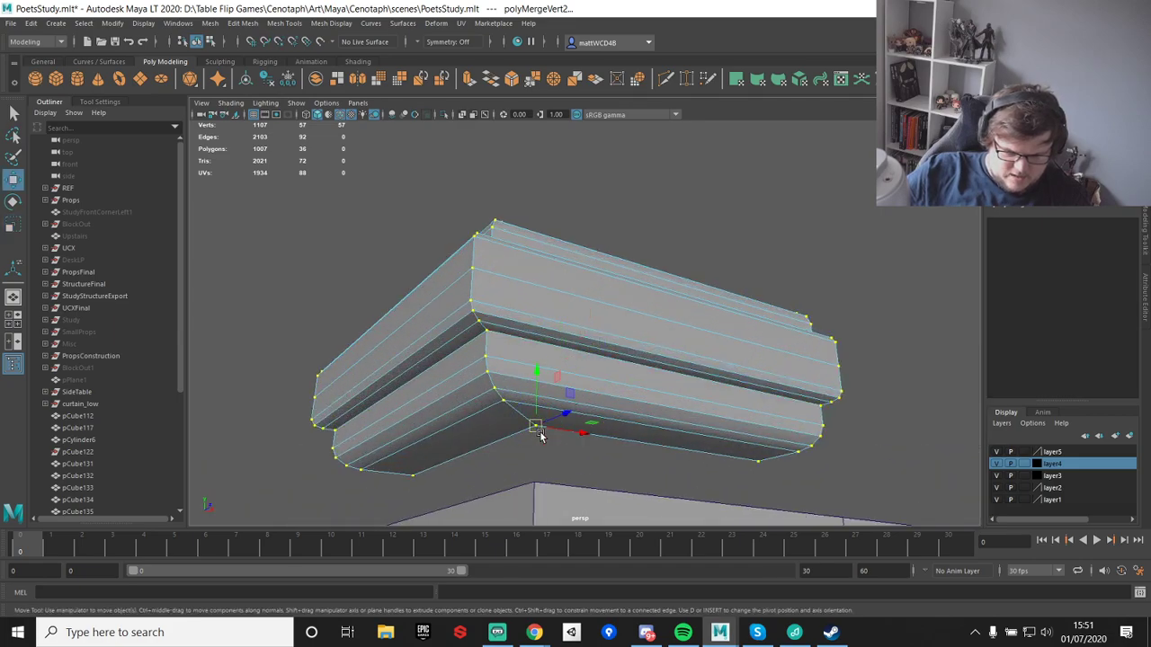
pyautogui.press('v')
pyautogui.moveTo(539, 429); pyautogui.dragTo(537, 465)
pyautogui.scroll(-4, 557, 405)
pyautogui.keyDown('alt'); pyautogui.moveTo(629, 207); pyautogui.dragTo(665, 315); pyautogui.keyUp('alt')
# - Extend the moulding's front arm along the cabinet's top front edge by moving its end vertices with vertex snapping
pyautogui.press('q')
pyautogui.moveTo(663, 312); pyautogui.dragTo(631, 312, button='right')
pyautogui.moveTo(650, 274); pyautogui.dragTo(750, 457)
pyautogui.scroll(-5, 791, 432)
pyautogui.keyDown('alt'); pyautogui.moveTo(843, 390); pyautogui.dragTo(551, 384); pyautogui.keyUp('alt')
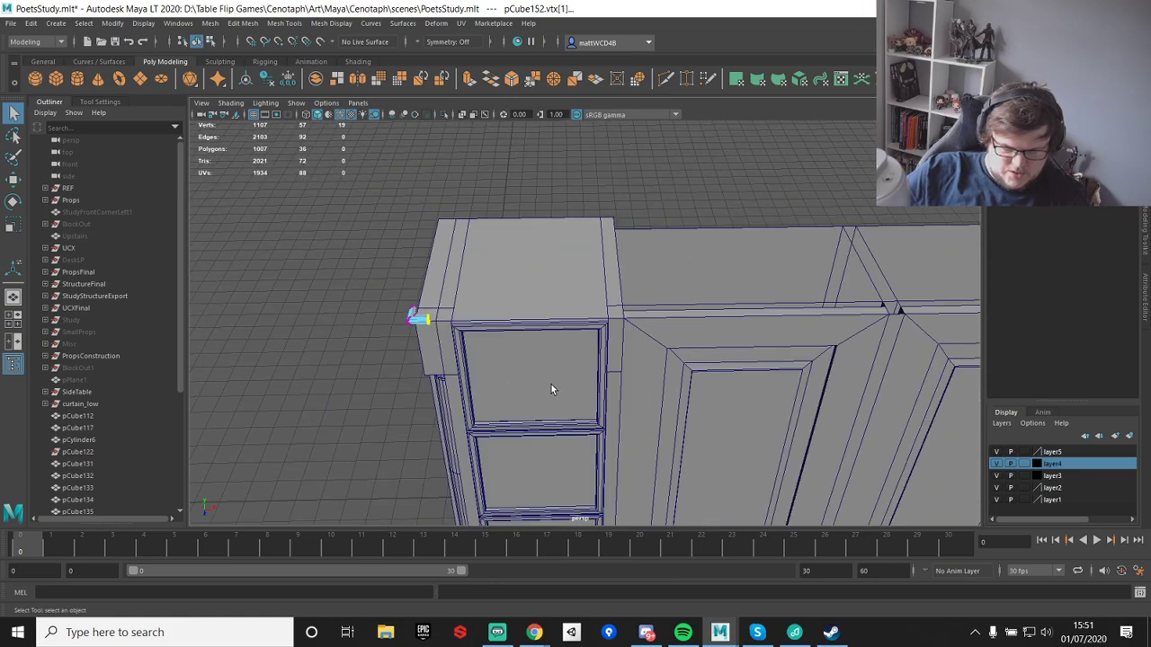
pyautogui.press('w')
pyautogui.press('v')
pyautogui.moveTo(480, 320); pyautogui.dragTo(912, 336)
pyautogui.keyDown('alt'); pyautogui.moveTo(912, 337); pyautogui.dragTo(439, 359, button='middle'); pyautogui.keyUp('alt')
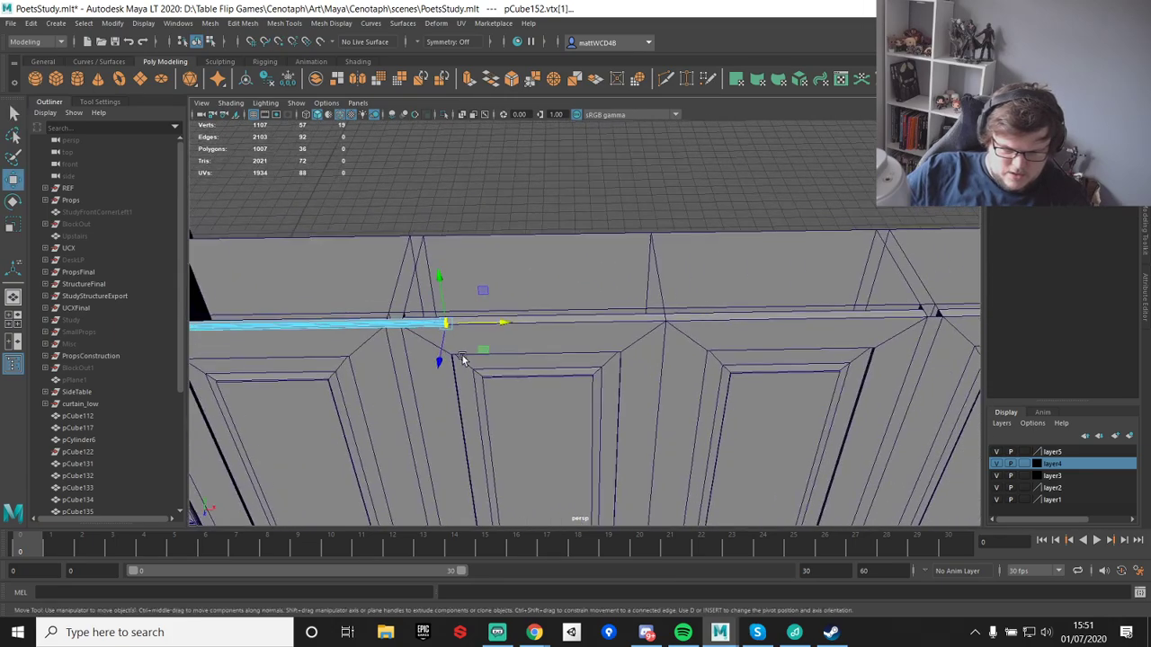
pyautogui.moveTo(503, 326); pyautogui.dragTo(580, 294)
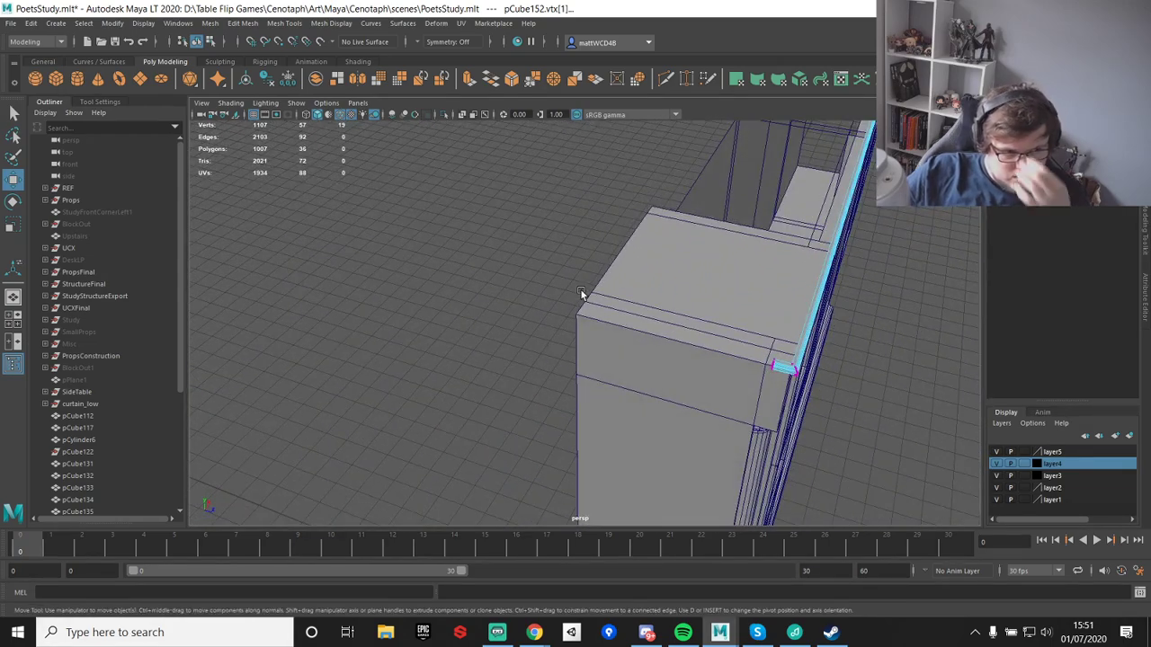
# - Snap the end vertices of the countertop moulding across to the opposite corner of the counter's short end
pyautogui.moveTo(782, 396); pyautogui.dragTo(783, 397)
pyautogui.keyDown('alt'); pyautogui.moveTo(818, 302); pyautogui.dragTo(755, 308, button='middle'); pyautogui.keyUp('alt')
pyautogui.keyDown('alt'); pyautogui.moveTo(755, 308); pyautogui.dragTo(782, 301); pyautogui.keyUp('alt')
pyautogui.press('v')
pyautogui.moveTo(791, 344); pyautogui.dragTo(558, 351)
pyautogui.click(746, 341)
pyautogui.keyDown('alt'); pyautogui.moveTo(746, 341); pyautogui.dragTo(711, 351); pyautogui.keyUp('alt')
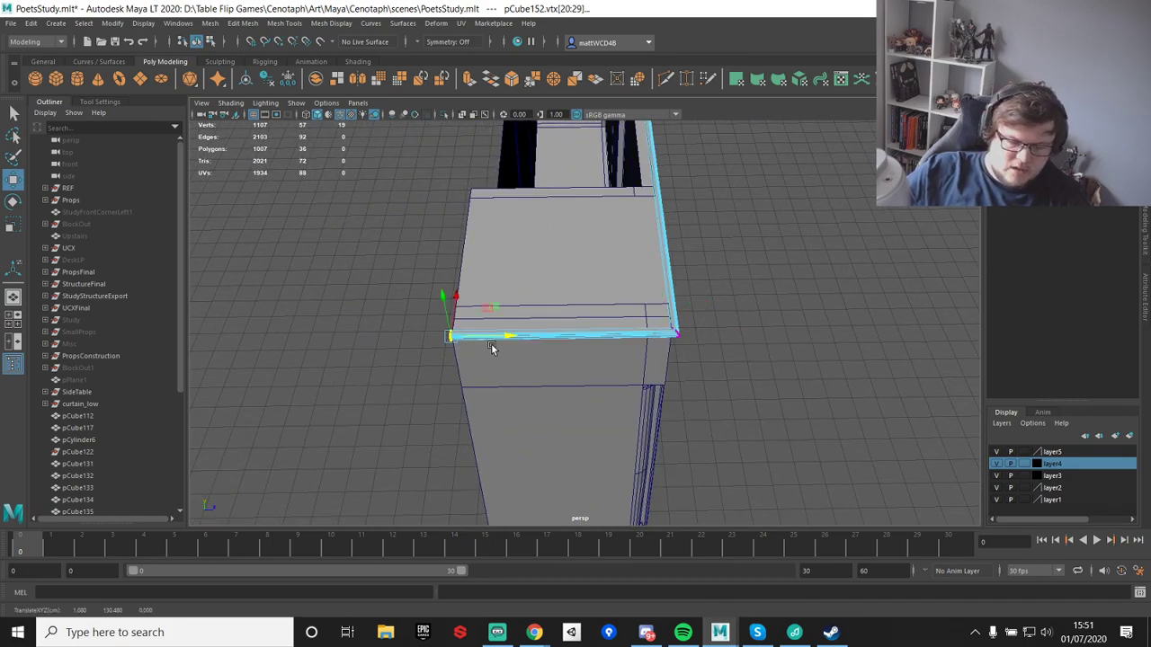
# - Try to insert an edge loop across the moulding on the short end and flatten it by scaling
pyautogui.press('q')
pyautogui.press('F8')
pyautogui.keyDown('shift'); pyautogui.rightClick(572, 335); pyautogui.keyUp('shift')
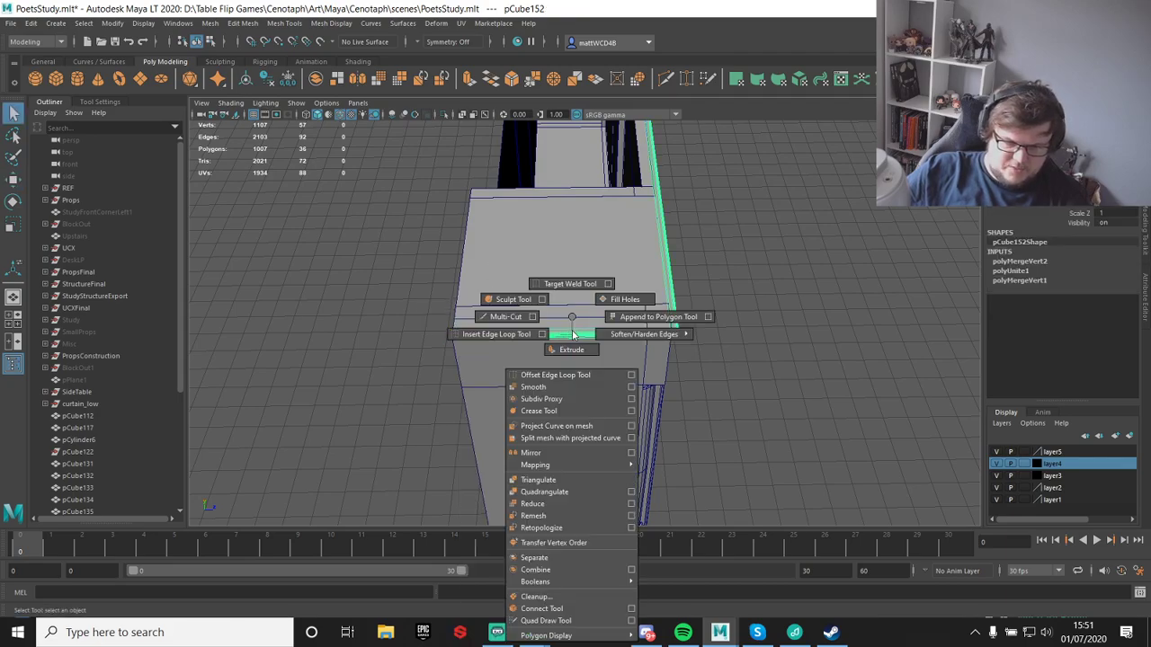
pyautogui.click(504, 334)
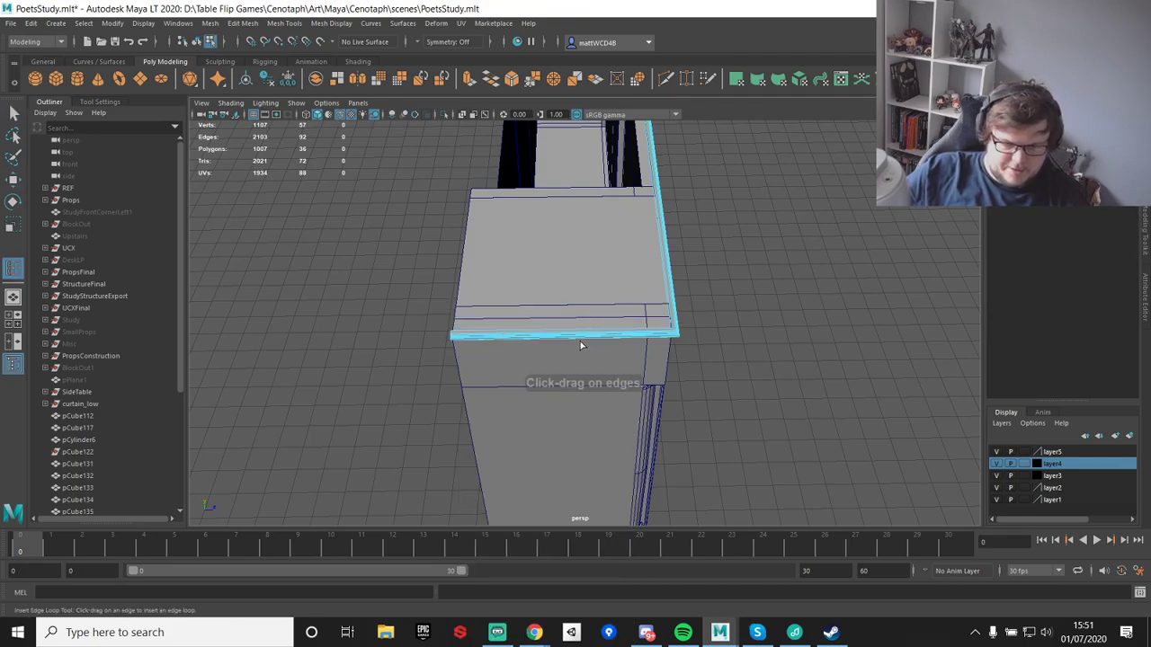
pyautogui.scroll(5, 610, 326)
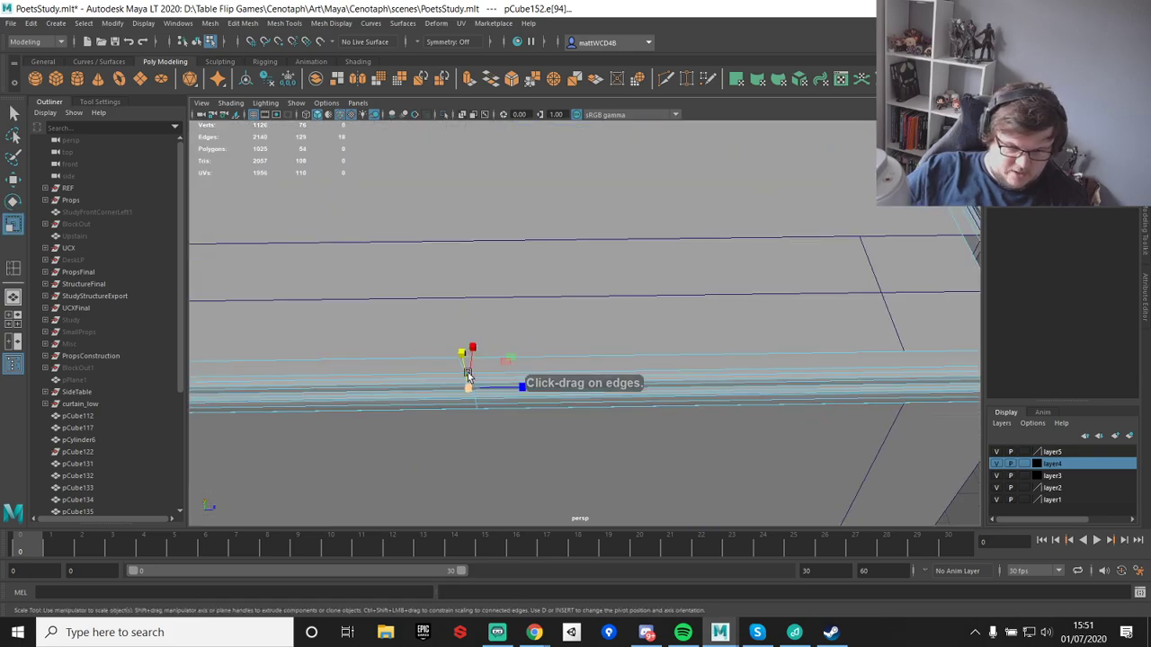
pyautogui.click(464, 369)
pyautogui.press('r')
pyautogui.moveTo(521, 389); pyautogui.dragTo(475, 395)
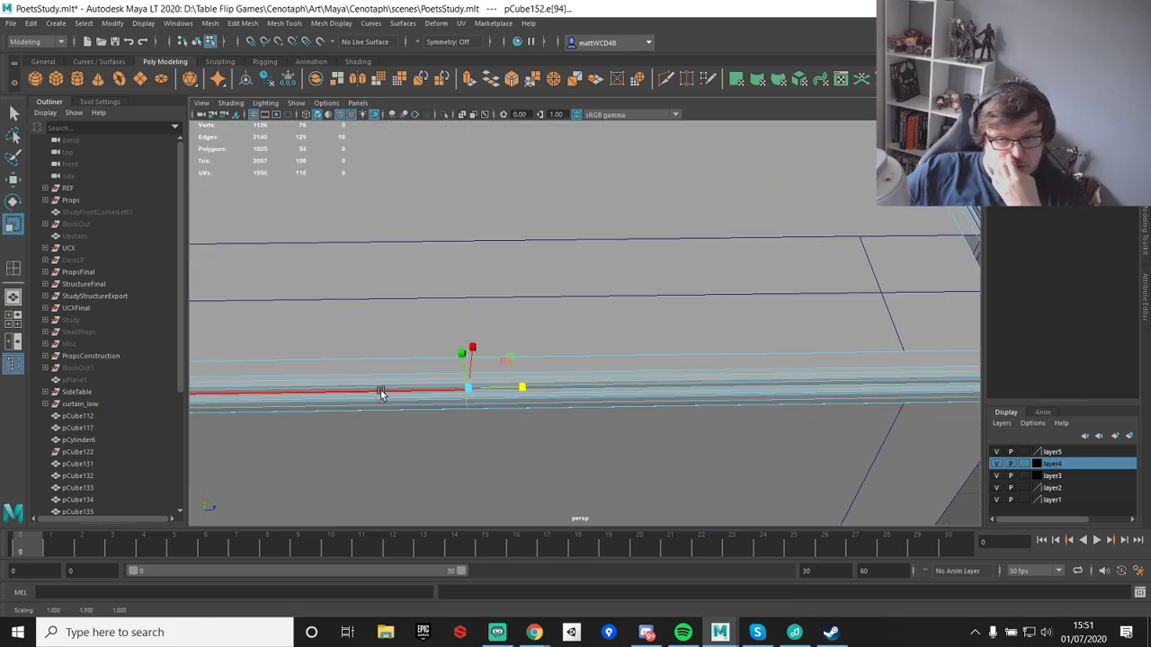
# - Delete the edge loop inserted across the short-end moulding
pyautogui.moveTo(590, 403); pyautogui.dragTo(703, 227, button='right')
pyautogui.moveTo(618, 369); pyautogui.dragTo(622, 331, button='right')
pyautogui.scroll(-4, 626, 334)
pyautogui.keyDown('alt'); pyautogui.moveTo(636, 337); pyautogui.dragTo(688, 368); pyautogui.keyUp('alt')
pyautogui.scroll(3, 681, 252)
pyautogui.scroll(4, 689, 368)
pyautogui.press('q')
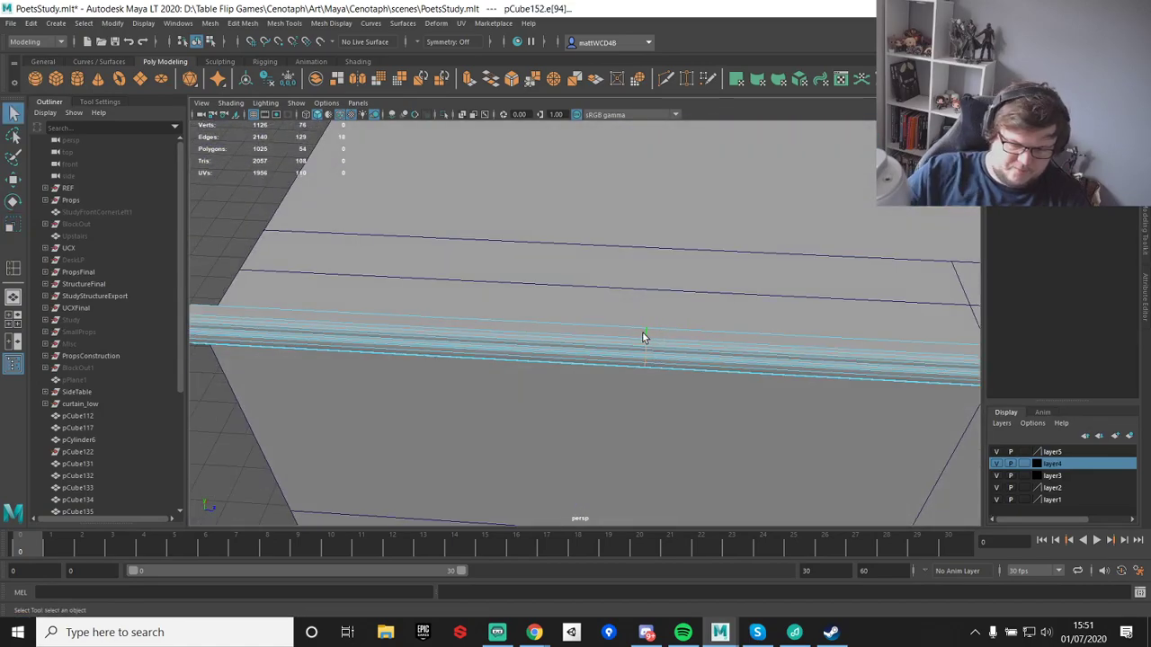
pyautogui.press('Delete')
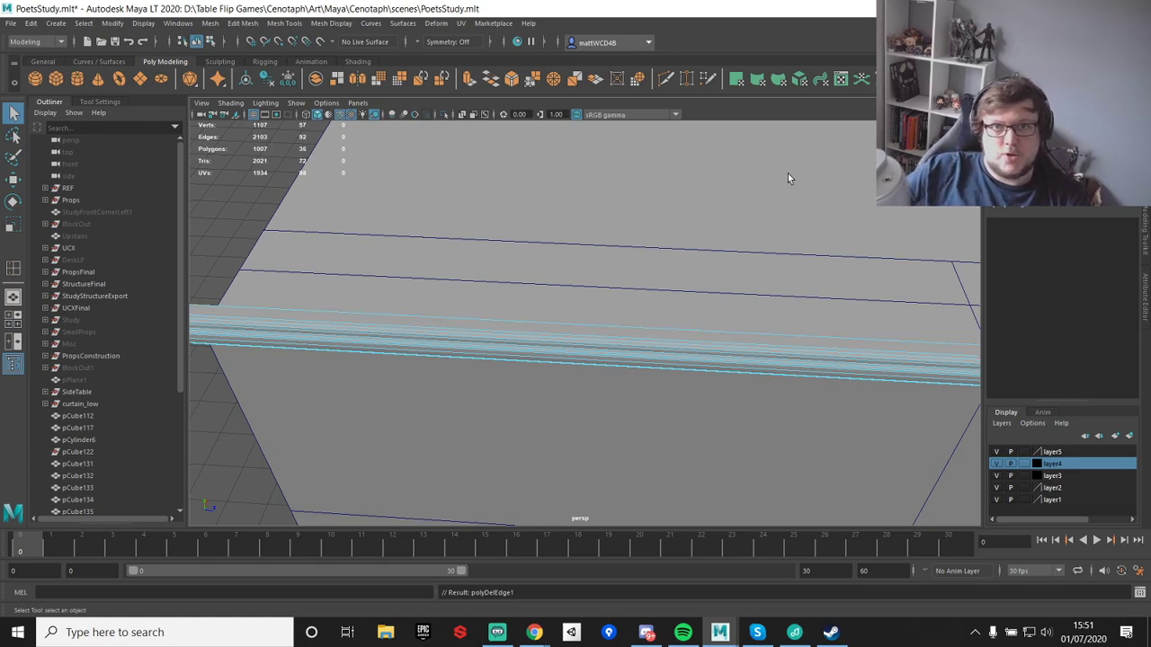
# - Append the first polygons across the moulding's open end, joining the innermost top and bottom profile edges
pyautogui.keyDown('alt'); pyautogui.moveTo(238, 274); pyautogui.dragTo(581, 303); pyautogui.keyUp('alt')
pyautogui.scroll(5, 566, 270)
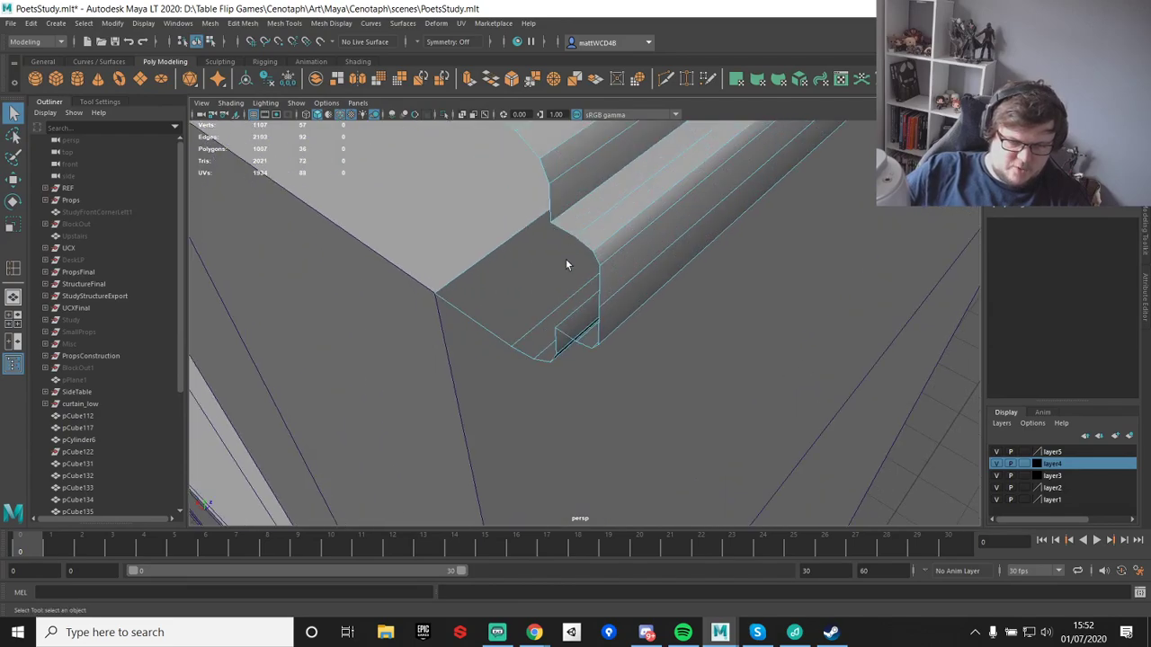
pyautogui.scroll(-5, 568, 274)
pyautogui.moveTo(518, 260); pyautogui.dragTo(596, 263, button='right')
pyautogui.keyDown('shift'); pyautogui.moveTo(519, 264); pyautogui.dragTo(587, 262, button='right'); pyautogui.keyUp('shift')
pyautogui.moveTo(481, 244); pyautogui.dragTo(591, 240, button='right')
pyautogui.click(477, 317)
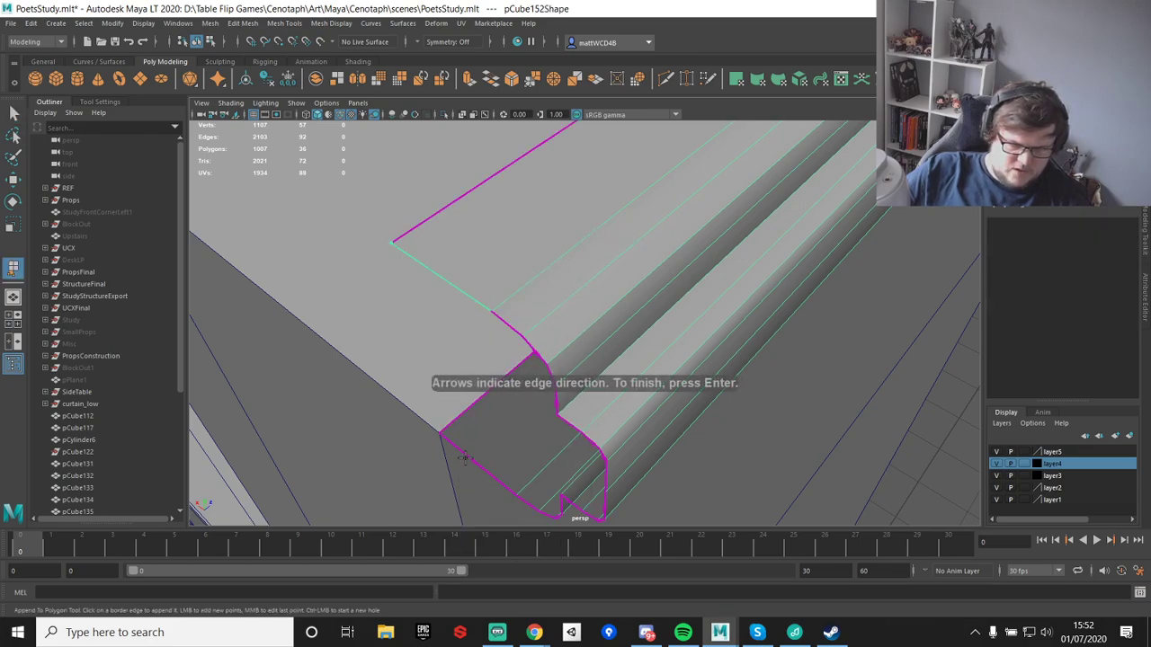
pyautogui.press('Return')
pyautogui.keyDown('alt'); pyautogui.moveTo(570, 261); pyautogui.dragTo(569, 204); pyautogui.keyUp('alt')
pyautogui.click(550, 165)
pyautogui.click(550, 165)
pyautogui.press('Return')
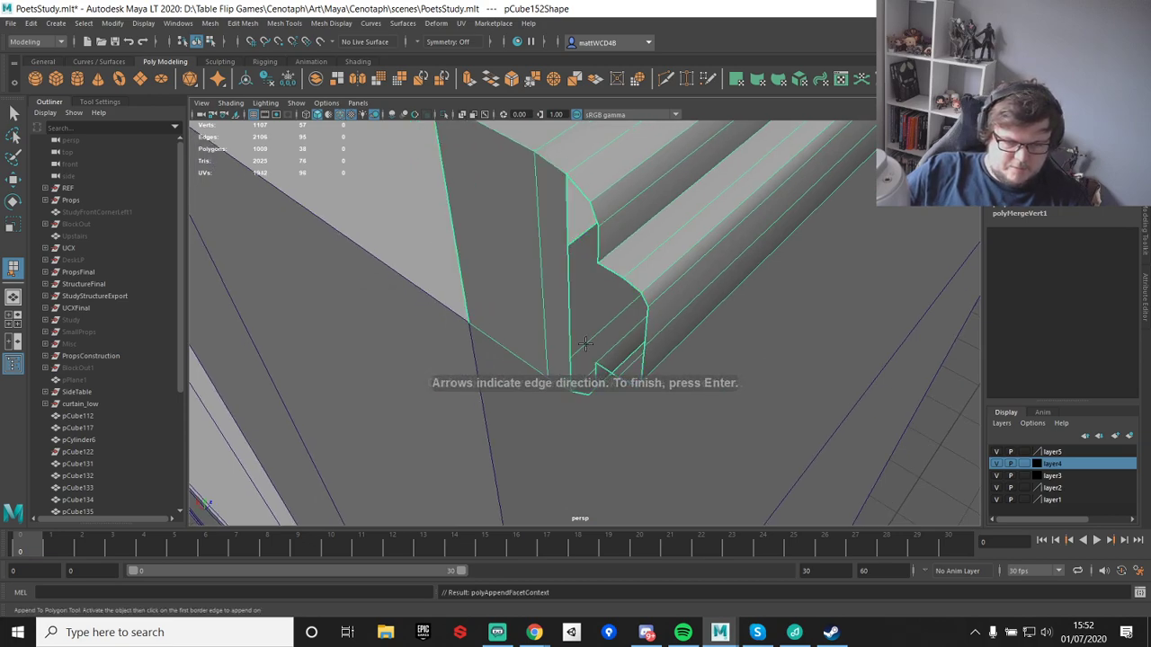
# - Append two more polygons between the top curve and the bottom edges of the moulding's inner step
pyautogui.click(586, 195)
pyautogui.click(581, 389)
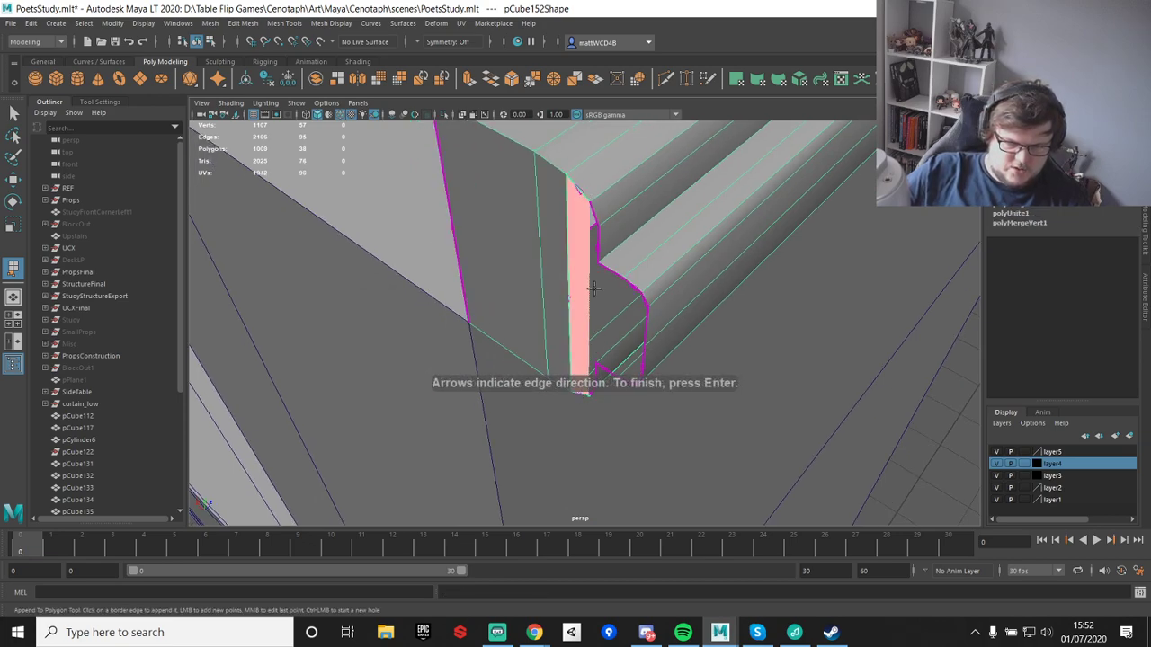
pyautogui.press('Return')
pyautogui.click(593, 229)
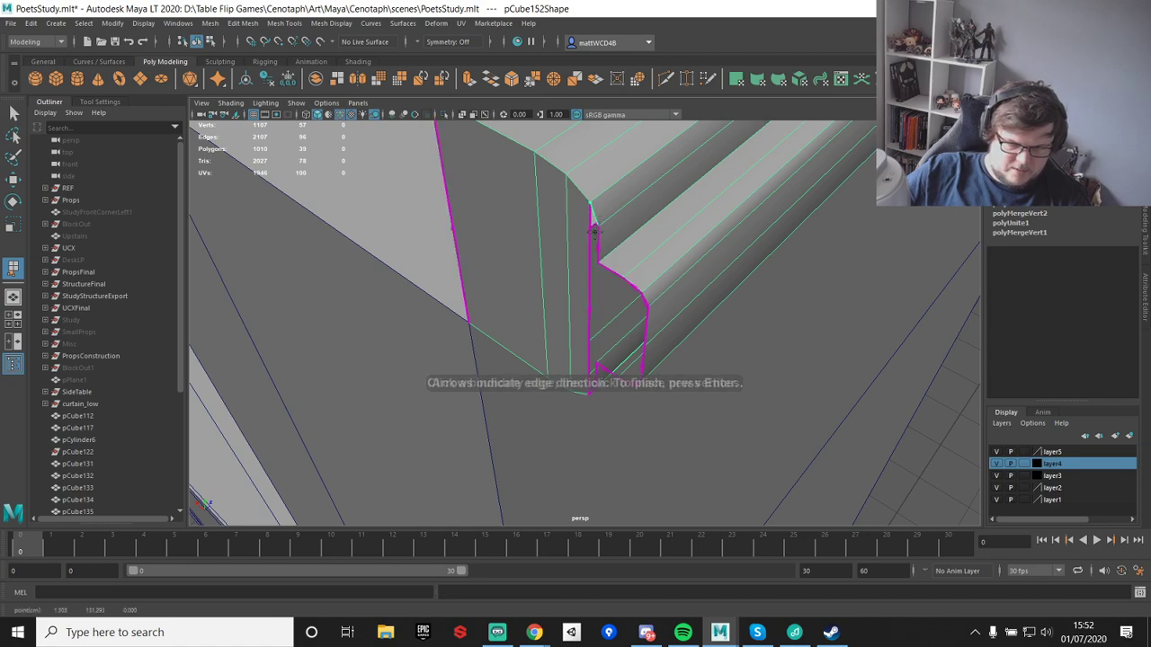
pyautogui.click(591, 390)
pyautogui.press('Return')
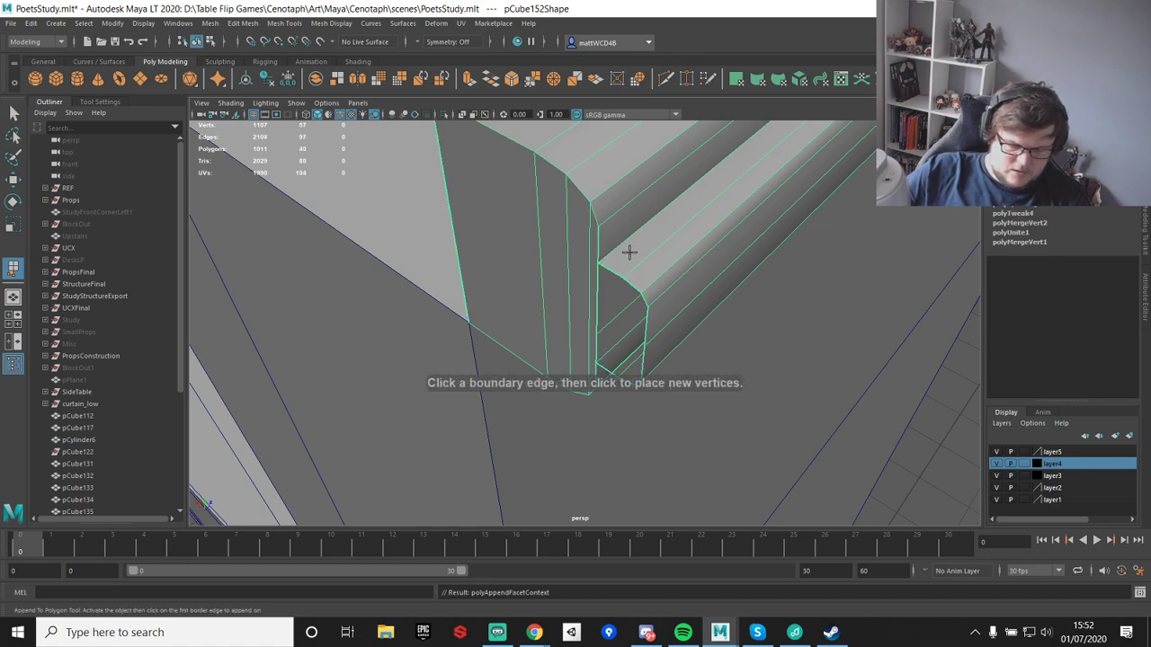
# - Append two polygons to cap the open end of the moulding's outer step
pyautogui.click(608, 267)
pyautogui.click(605, 369)
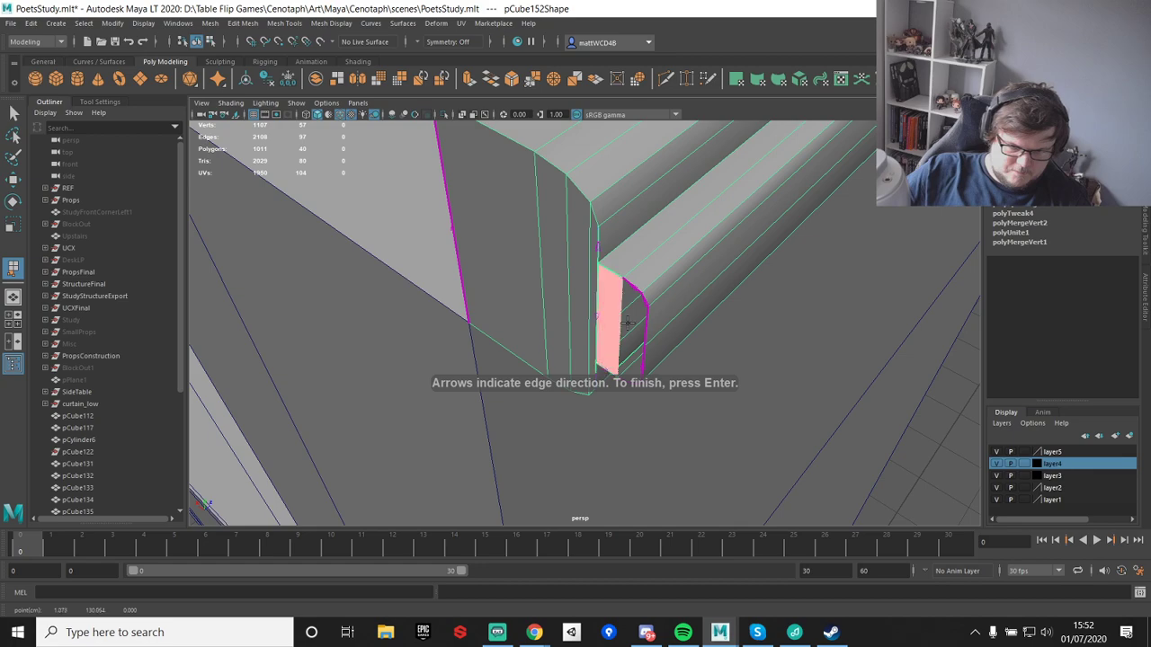
pyautogui.press('Return')
pyautogui.click(632, 317)
pyautogui.click(622, 377)
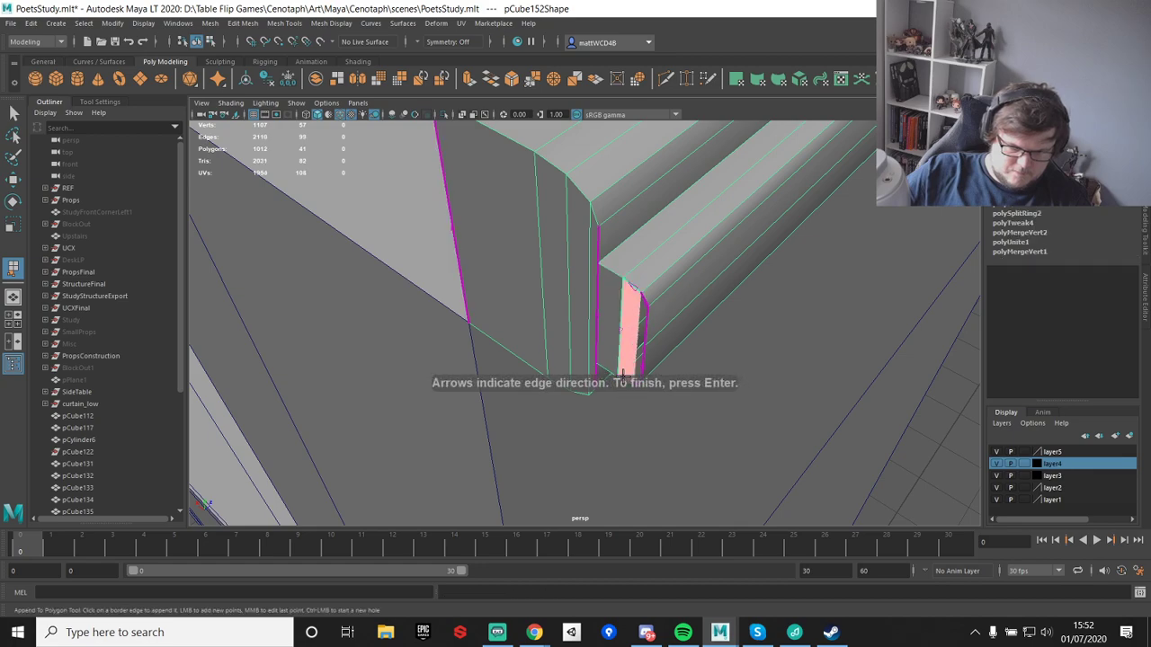
pyautogui.press('Return')
# - Try to close the outermost narrow strip of the moulding's end with an appended polygon, undoing and repeating it once
pyautogui.click(642, 300)
pyautogui.keyDown('alt'); pyautogui.moveTo(635, 385); pyautogui.dragTo(632, 292, button='middle'); pyautogui.keyUp('alt')
pyautogui.click(616, 193)
pyautogui.press('g')
pyautogui.keyDown('alt'); pyautogui.moveTo(652, 150); pyautogui.dragTo(636, 244, button='middle'); pyautogui.keyUp('alt')
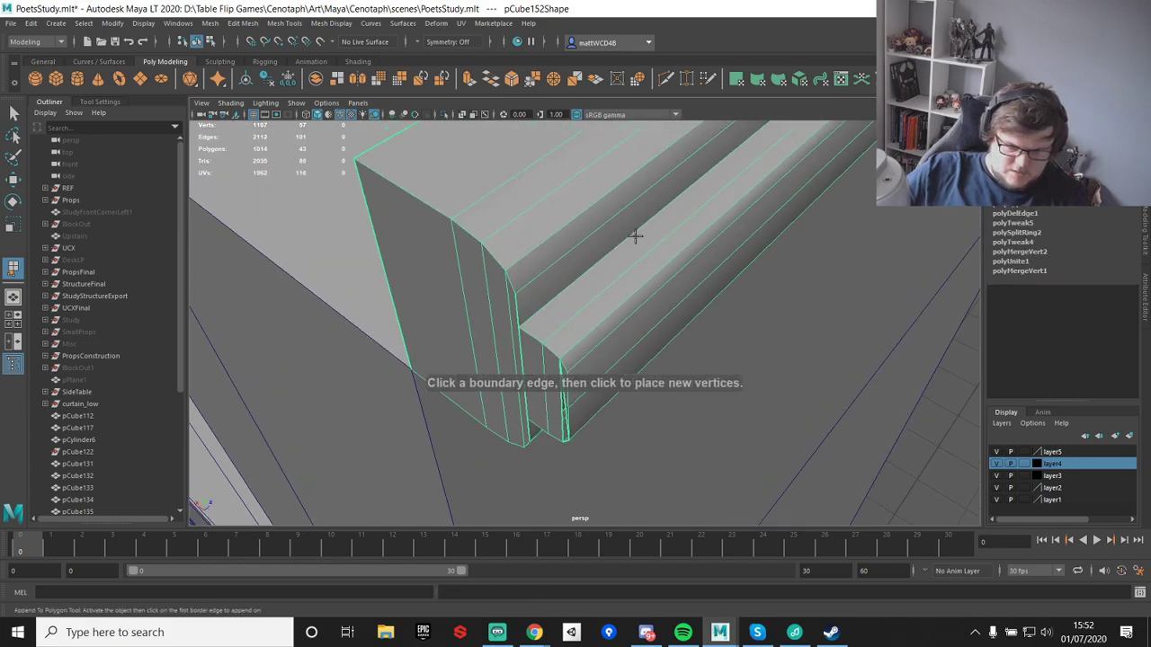
pyautogui.hotkey('ctrl', 'z')
pyautogui.click(566, 416)
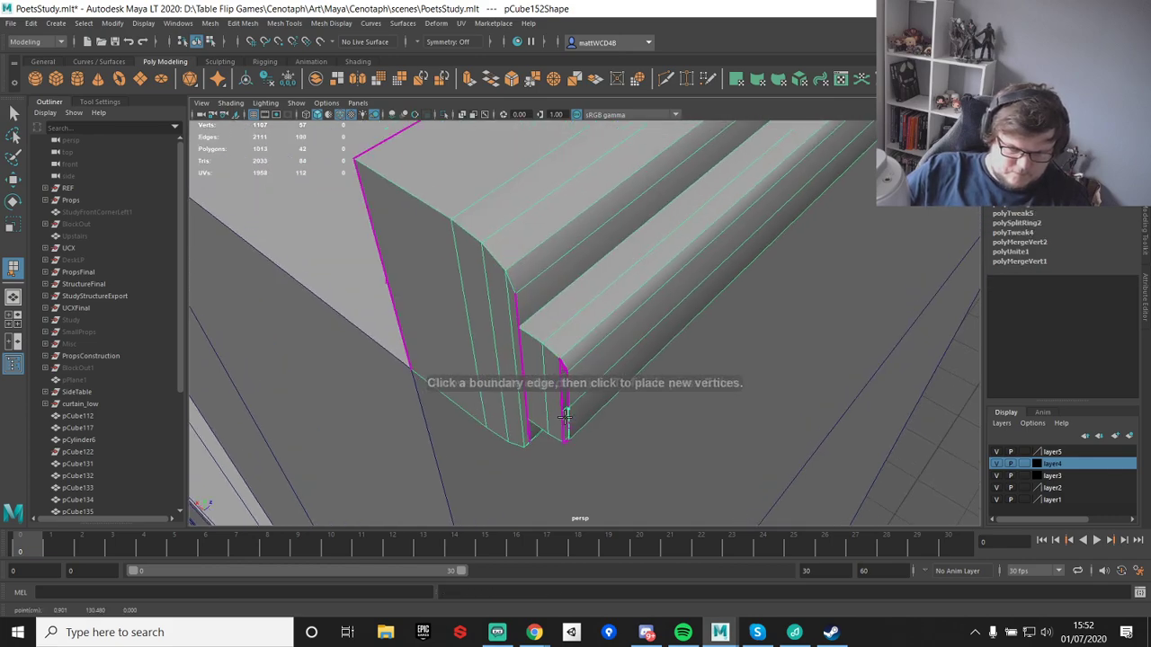
pyautogui.press('g')
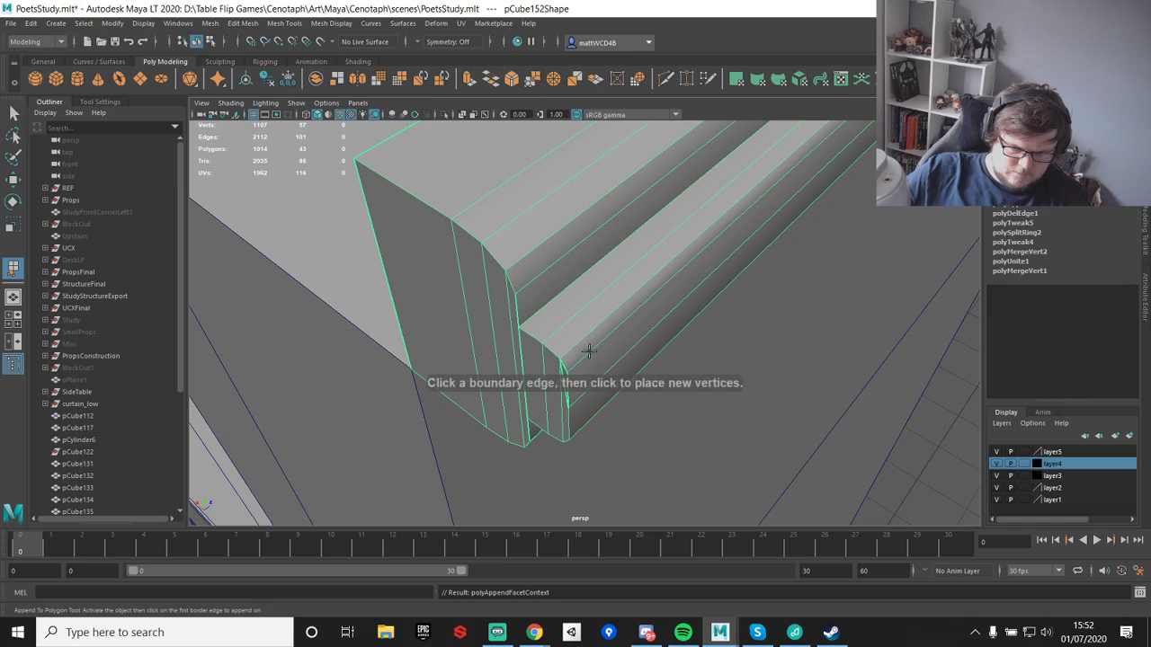
# - Delete the extra lengthwise edge on the moulding's outer face and the narrow outermost polygon on its end
pyautogui.keyDown('alt'); pyautogui.moveTo(591, 352); pyautogui.dragTo(606, 229, button='middle'); pyautogui.keyUp('alt')
pyautogui.scroll(3, 606, 229)
pyautogui.scroll(-3, 602, 270)
pyautogui.press('q')
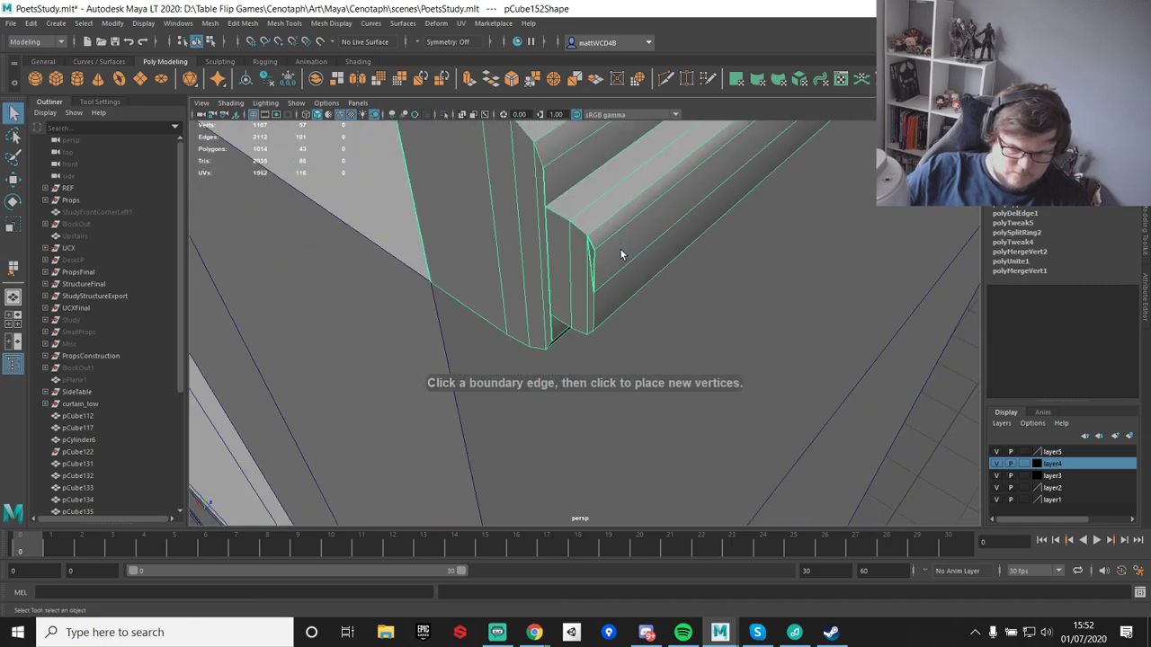
pyautogui.press('Delete')
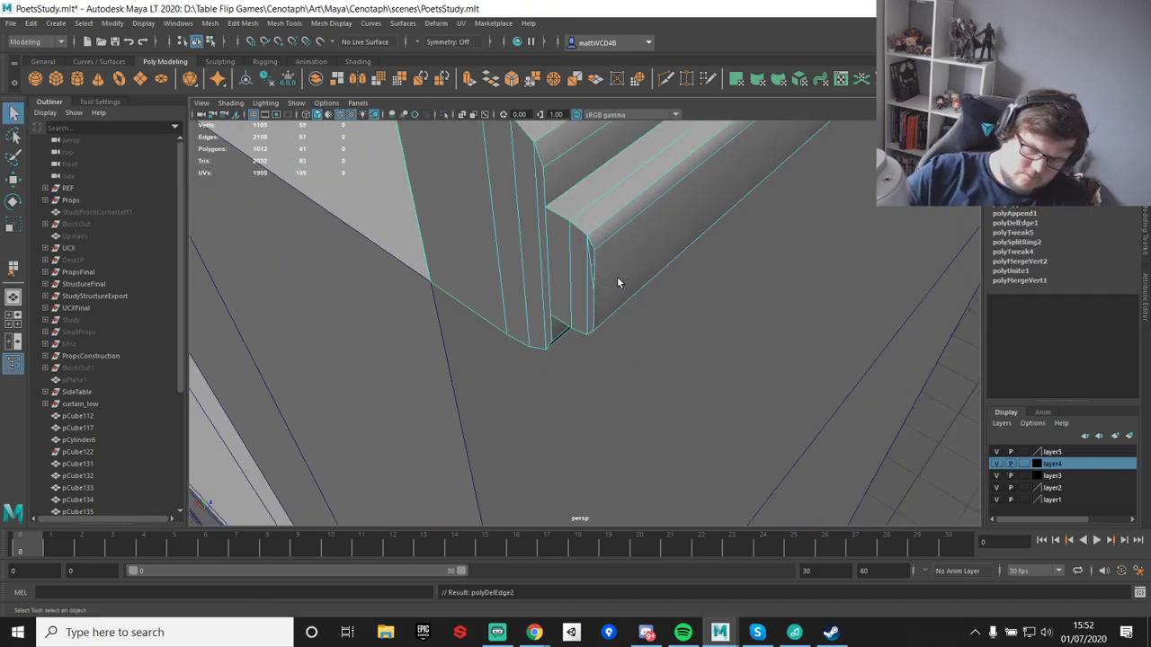
pyautogui.moveTo(590, 281); pyautogui.dragTo(592, 296, button='right')
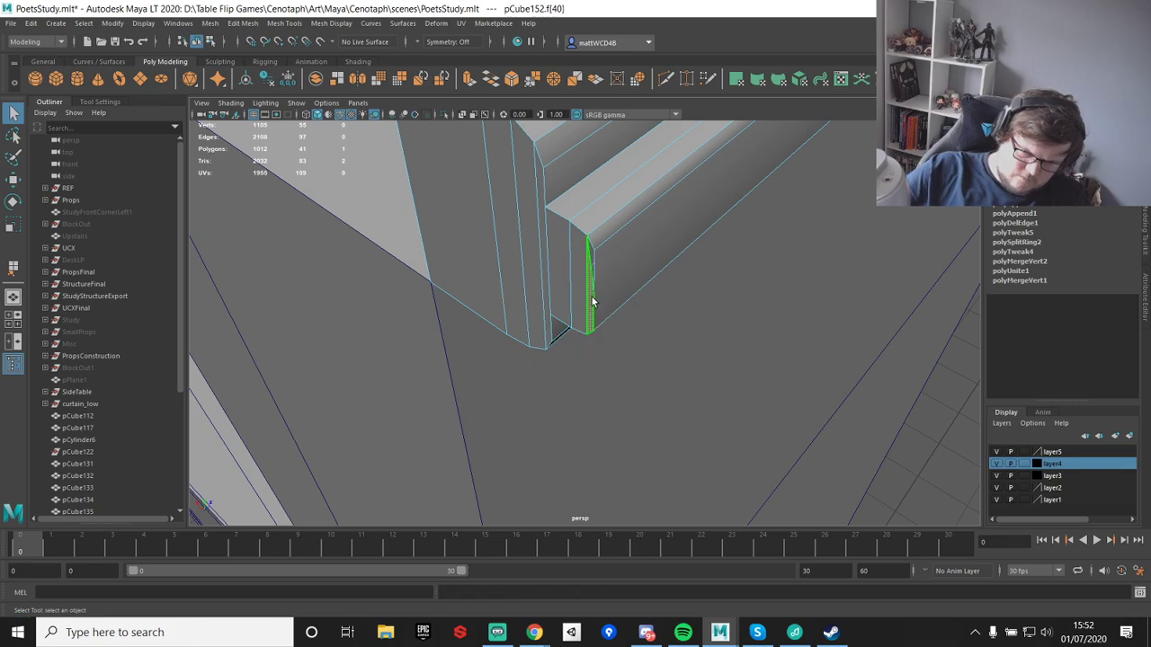
pyautogui.press('Delete')
# - Snap the stray vertex on the moulding's outer end edge up to the corner vertex and merge all its vertices
pyautogui.moveTo(637, 263); pyautogui.dragTo(598, 275, button='right')
pyautogui.click(596, 290)
pyautogui.press('w')
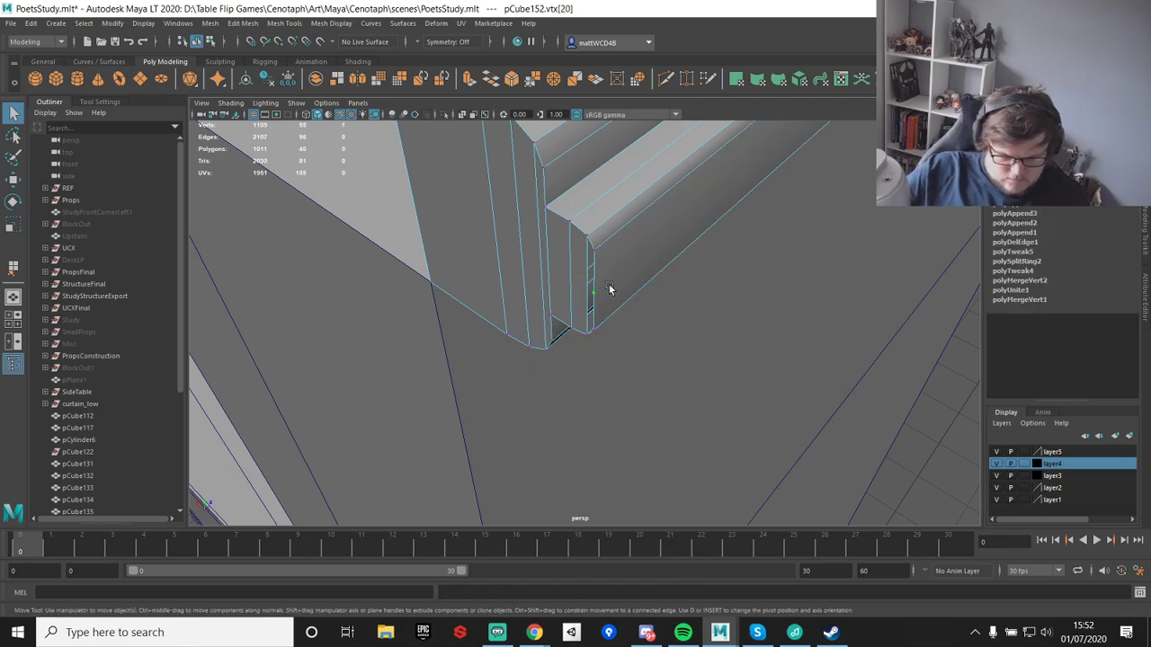
pyautogui.press('v')
pyautogui.moveTo(594, 293); pyautogui.dragTo(594, 259)
pyautogui.scroll(-15, 624, 253)
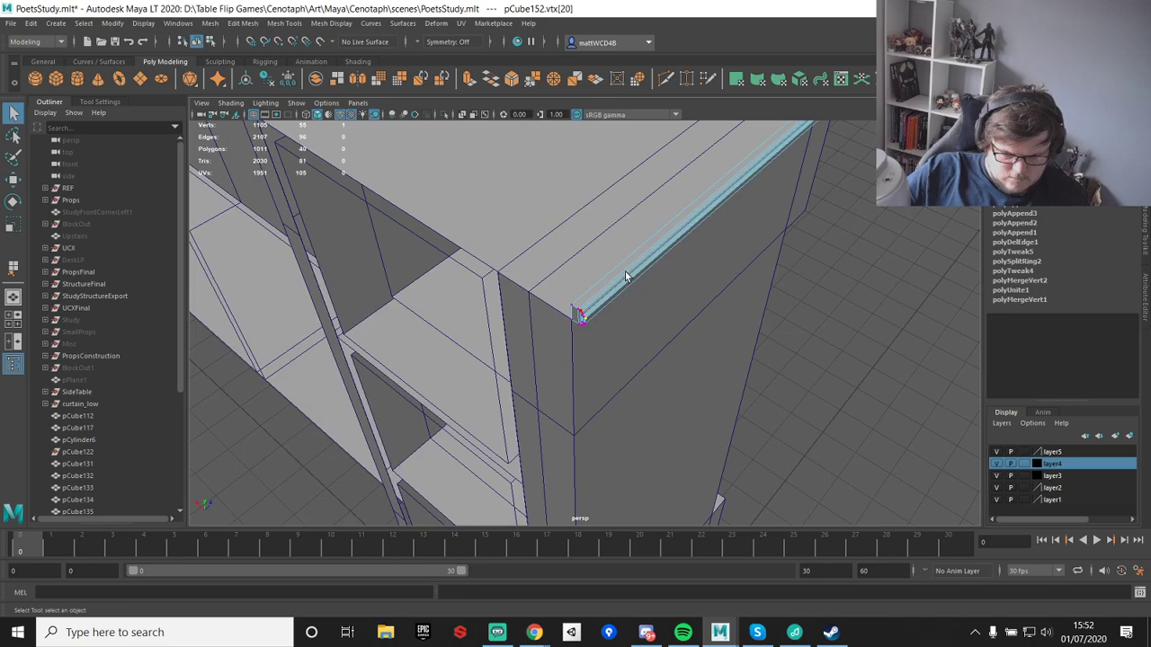
pyautogui.moveTo(396, 149); pyautogui.dragTo(707, 418)
pyautogui.keyDown('shift'); pyautogui.moveTo(699, 360); pyautogui.dragTo(746, 313, button='right'); pyautogui.keyUp('shift')
pyautogui.scroll(8, 512, 320)
pyautogui.keyDown('alt'); pyautogui.moveTo(521, 334); pyautogui.dragTo(588, 296); pyautogui.keyUp('alt')
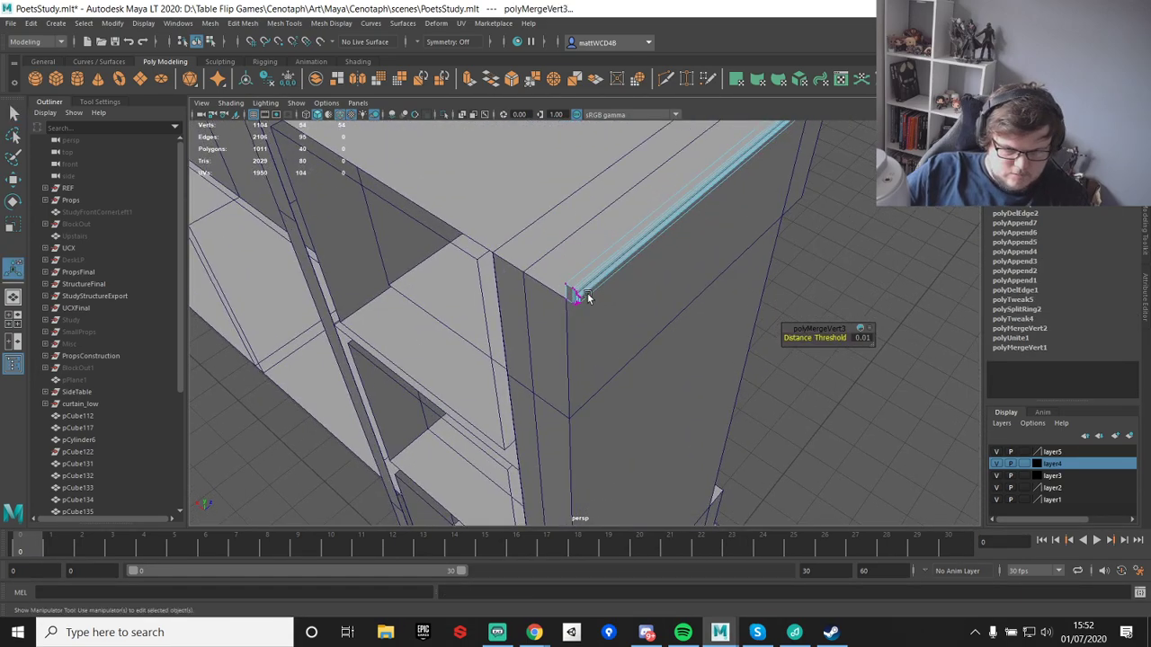
# - Append a polygon to close the remaining narrow gap on the outer end of the moulding
pyautogui.scroll(8, 576, 270)
pyautogui.keyDown('alt'); pyautogui.moveTo(555, 221); pyautogui.dragTo(578, 293, button='middle'); pyautogui.keyUp('alt')
pyautogui.keyDown('alt'); pyautogui.moveTo(578, 294); pyautogui.dragTo(588, 254); pyautogui.keyUp('alt')
pyautogui.press('F8')
pyautogui.keyDown('shift'); pyautogui.moveTo(591, 236); pyautogui.dragTo(642, 226, button='right'); pyautogui.keyUp('shift')
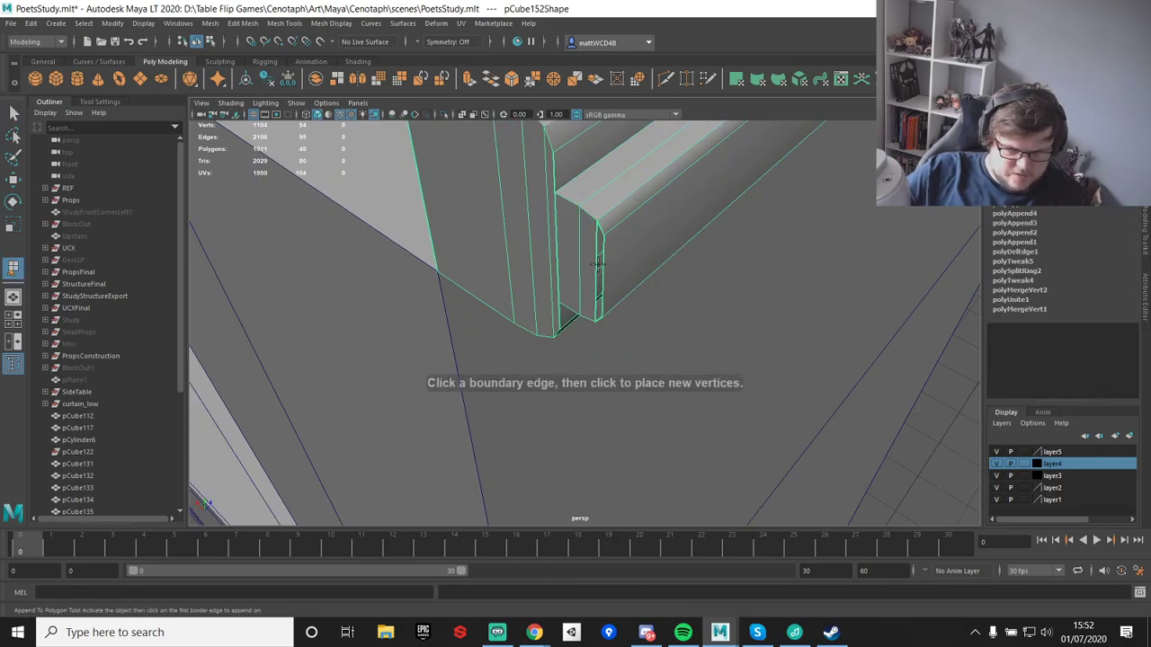
pyautogui.click(595, 264)
pyautogui.click(603, 266)
pyautogui.press('Return')
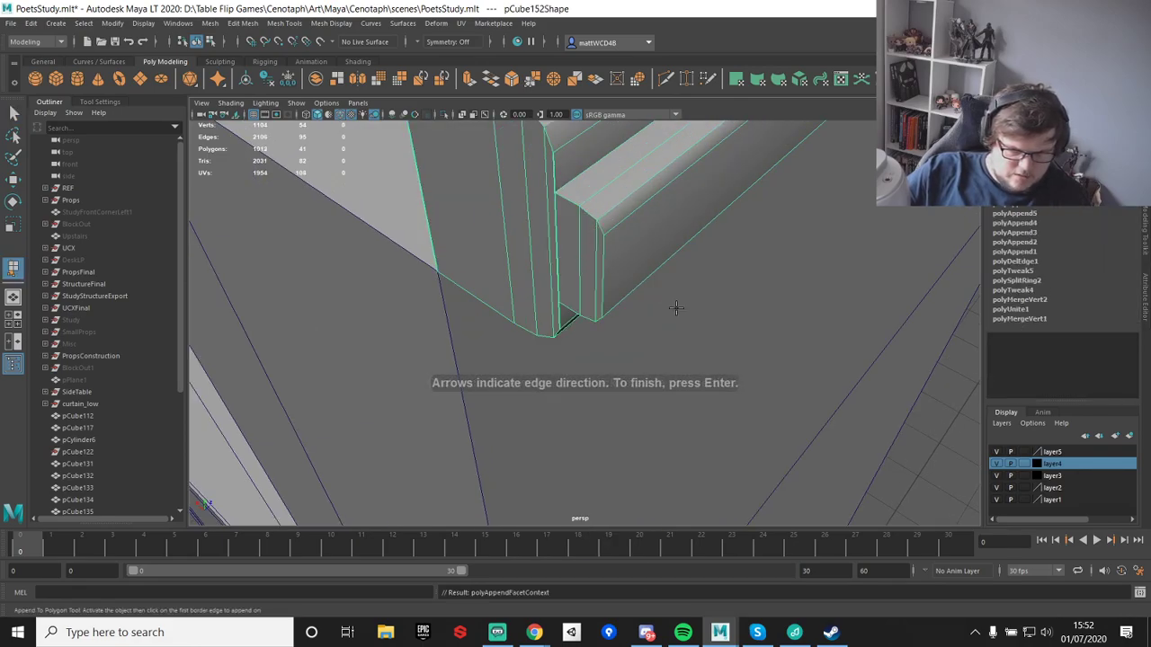
# - Select and delete the innermost face of the moulding's end cap at the counter's back corner
pyautogui.scroll(-5, 675, 302)
pyautogui.keyDown('alt'); pyautogui.moveTo(676, 300); pyautogui.dragTo(589, 291); pyautogui.keyUp('alt')
pyautogui.keyDown('alt'); pyautogui.moveTo(590, 292); pyautogui.dragTo(539, 236, button='middle'); pyautogui.keyUp('alt')
pyautogui.keyDown('alt'); pyautogui.moveTo(511, 257); pyautogui.dragTo(622, 283); pyautogui.keyUp('alt')
pyautogui.scroll(-5, 565, 236)
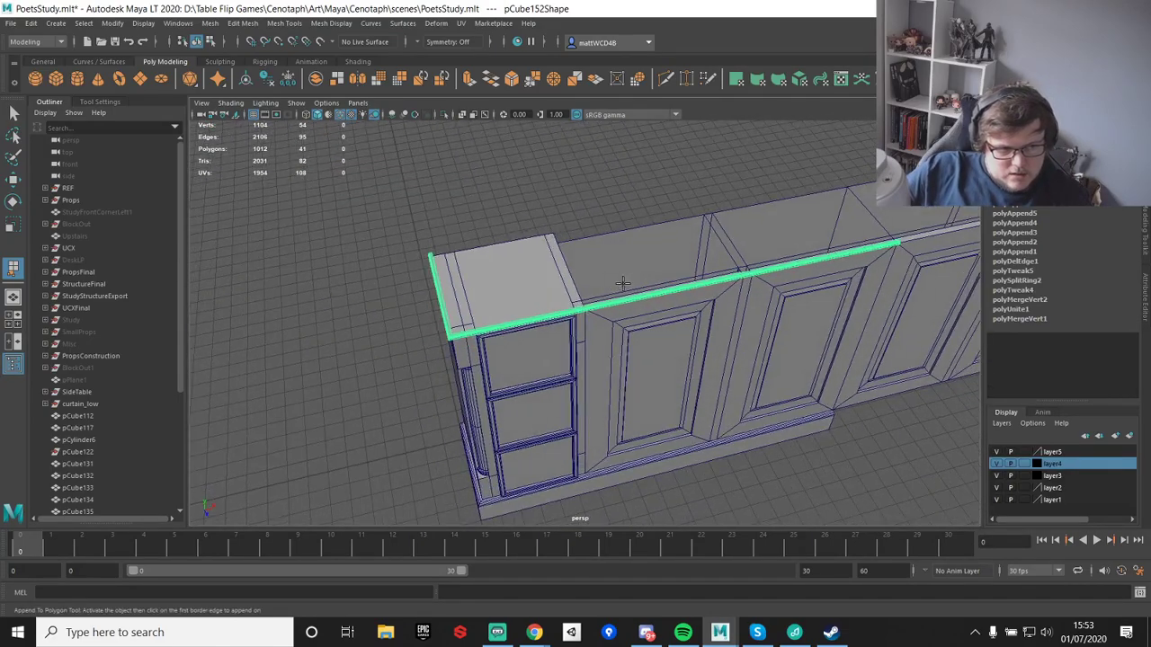
pyautogui.press('w')
pyautogui.keyDown('alt'); pyautogui.moveTo(552, 312); pyautogui.dragTo(701, 329); pyautogui.keyUp('alt')
pyautogui.press('q')
pyautogui.press('w')
pyautogui.keyDown('alt'); pyautogui.moveTo(573, 290); pyautogui.dragTo(598, 371); pyautogui.keyUp('alt')
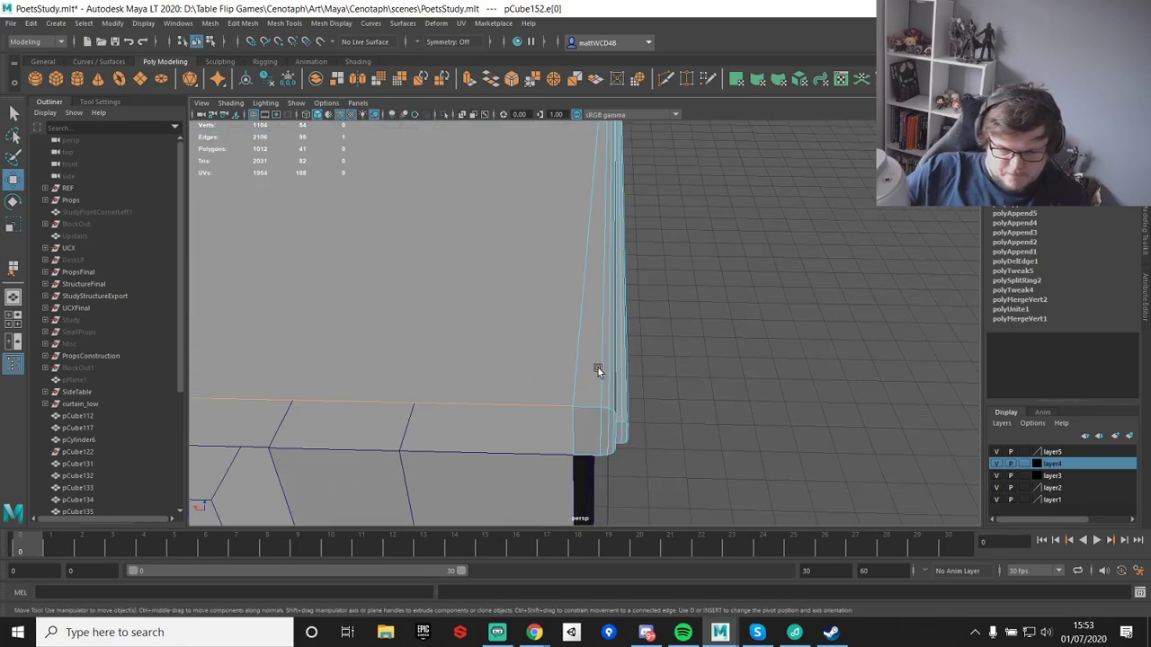
pyautogui.moveTo(578, 315); pyautogui.dragTo(584, 396, button='right')
pyautogui.click(586, 421)
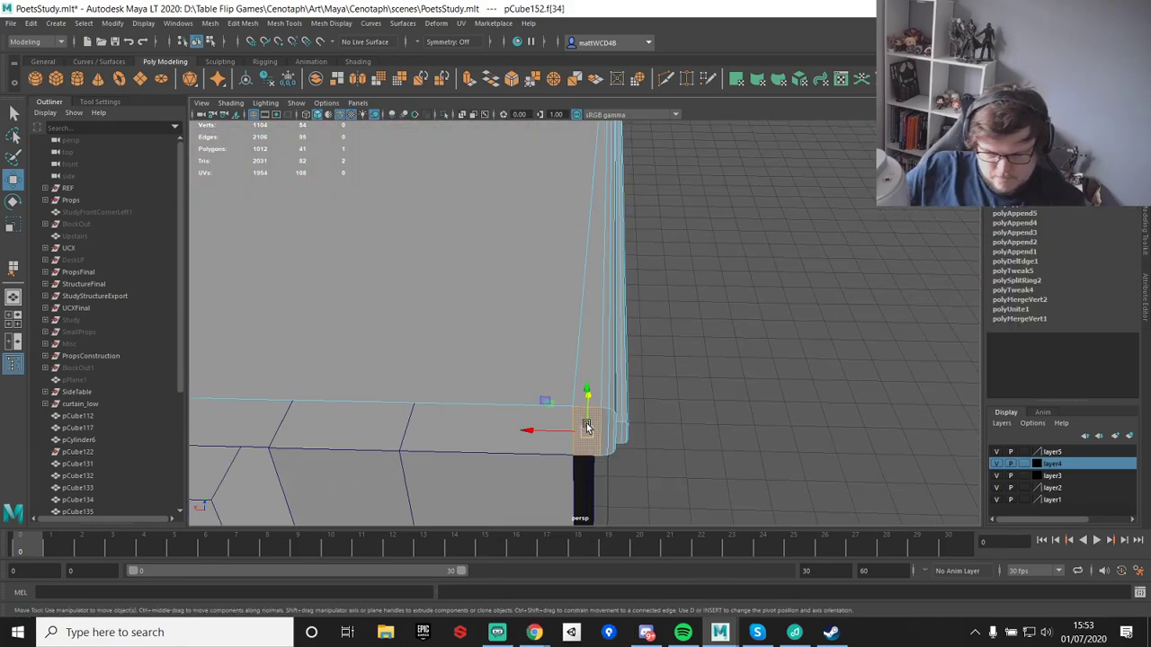
# - Snap the countertop's inner corner vertex onto the neighbouring moulding profile vertex and merge the mesh's vertices
pyautogui.moveTo(586, 305); pyautogui.dragTo(529, 308, button='right')
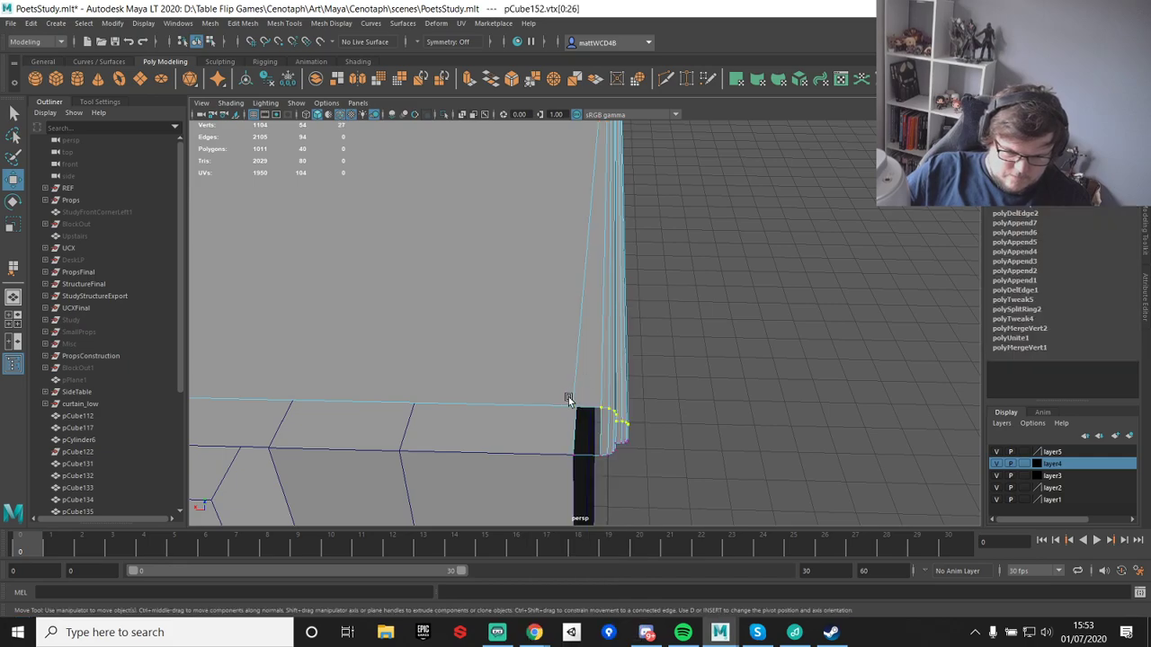
pyautogui.moveTo(536, 413); pyautogui.dragTo(561, 413)
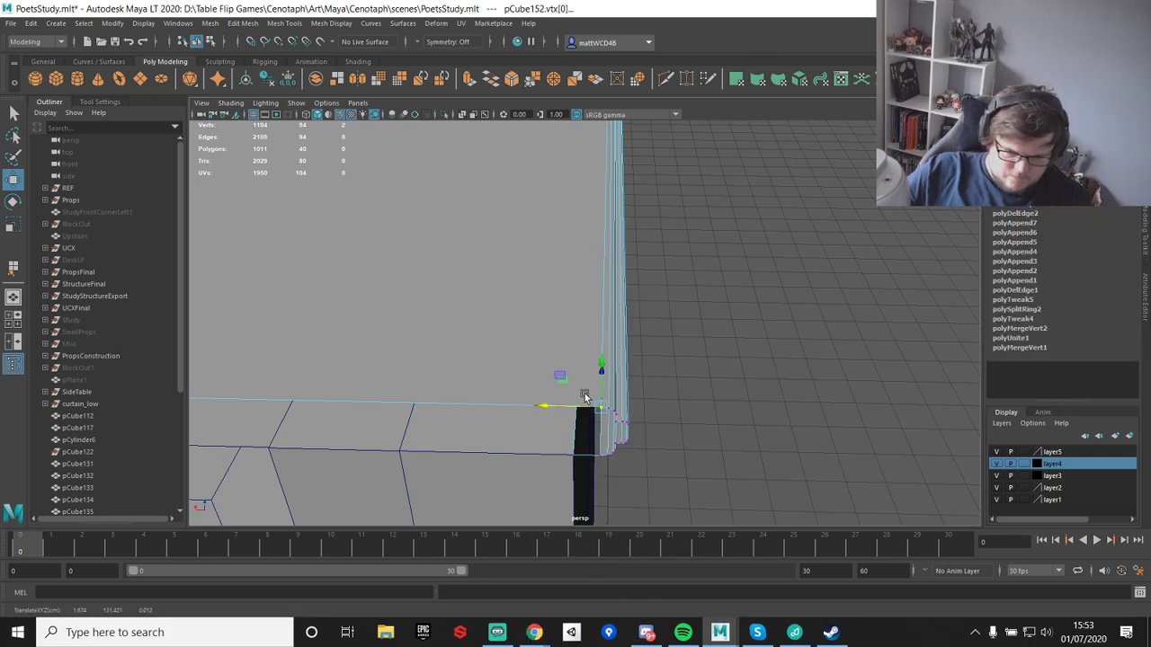
pyautogui.scroll(-6, 575, 392)
pyautogui.moveTo(320, 257); pyautogui.dragTo(677, 391)
pyautogui.keyDown('shift'); pyautogui.moveTo(677, 391); pyautogui.dragTo(729, 284, button='right'); pyautogui.keyUp('shift')
pyautogui.scroll(8, 629, 386)
pyautogui.keyDown('alt'); pyautogui.moveTo(620, 379); pyautogui.dragTo(609, 367); pyautogui.keyUp('alt')
pyautogui.scroll(3, 627, 315)
pyautogui.keyDown('alt'); pyautogui.moveTo(628, 319); pyautogui.dragTo(523, 302); pyautogui.keyUp('alt')
pyautogui.press('q')
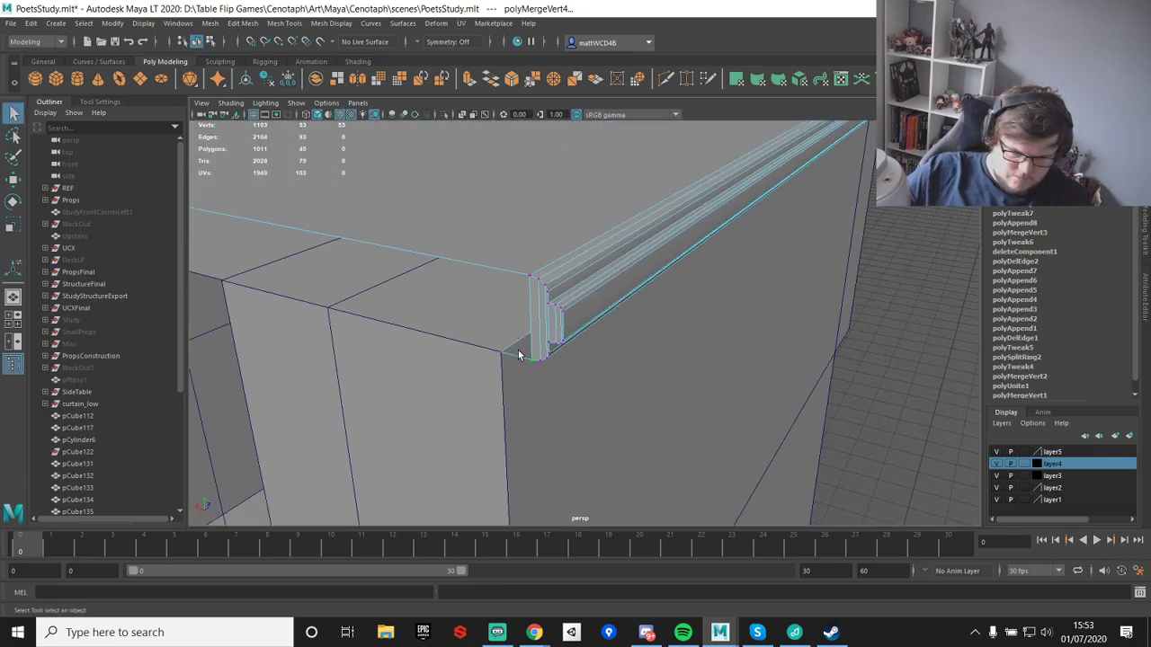
# - Extrude the countertop's long open edge on the shelf side
pyautogui.press('F8')
pyautogui.click(518, 353)
pyautogui.click(499, 269)
pyautogui.keyDown('shift'); pyautogui.moveTo(533, 240); pyautogui.dragTo(533, 272, button='right'); pyautogui.keyUp('shift')
pyautogui.keyDown('alt'); pyautogui.moveTo(545, 269); pyautogui.dragTo(496, 204); pyautogui.keyUp('alt')
pyautogui.press('w')
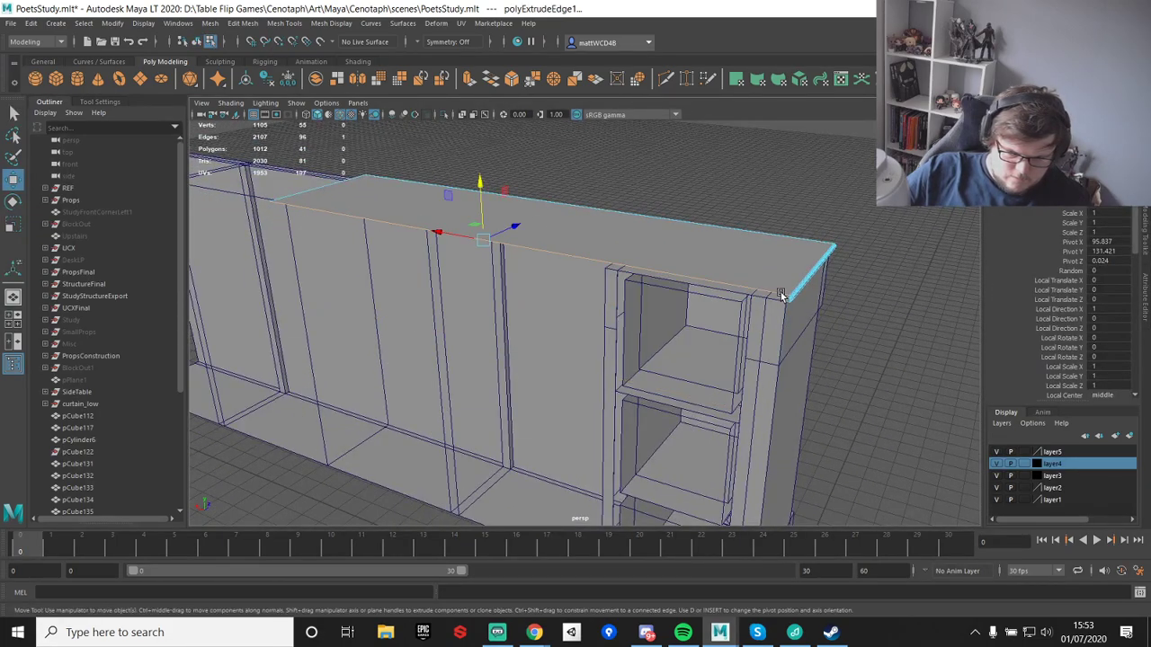
# - Move the extruded countertop edge down with vertex snapping to the bottom corner of the end moulding
pyautogui.moveTo(502, 186); pyautogui.dragTo(782, 308)
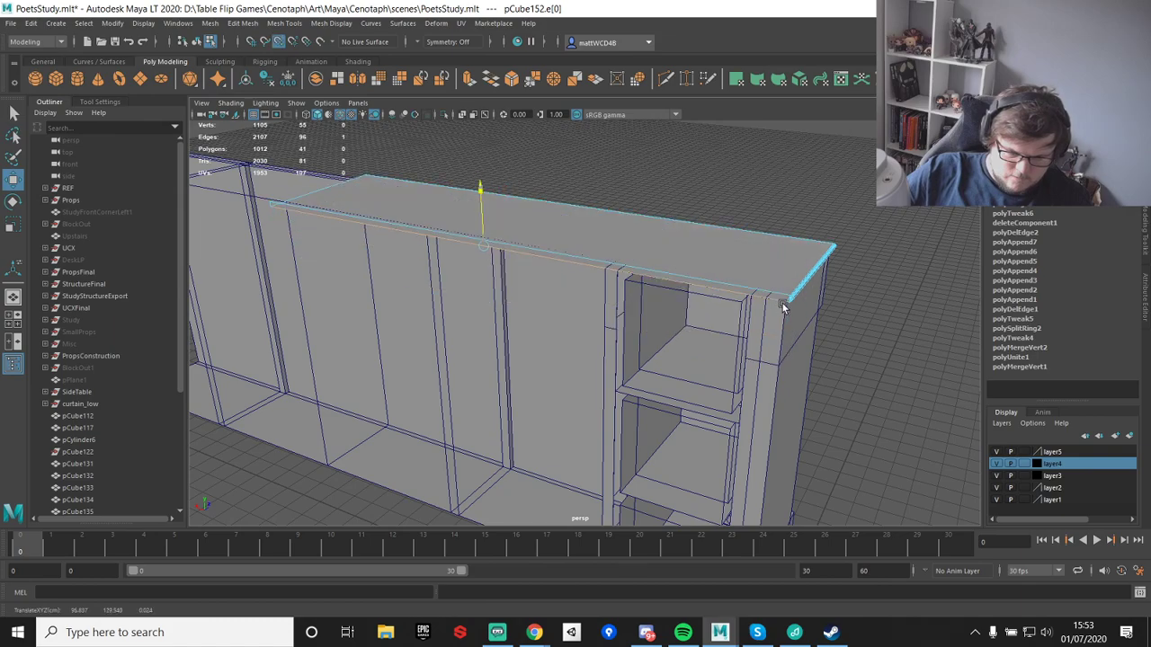
pyautogui.hotkey('ctrl', 'z')
pyautogui.moveTo(480, 187); pyautogui.dragTo(785, 302)
pyautogui.scroll(-3, 818, 307)
pyautogui.keyDown('alt'); pyautogui.moveTo(874, 311); pyautogui.dragTo(717, 394); pyautogui.keyUp('alt')
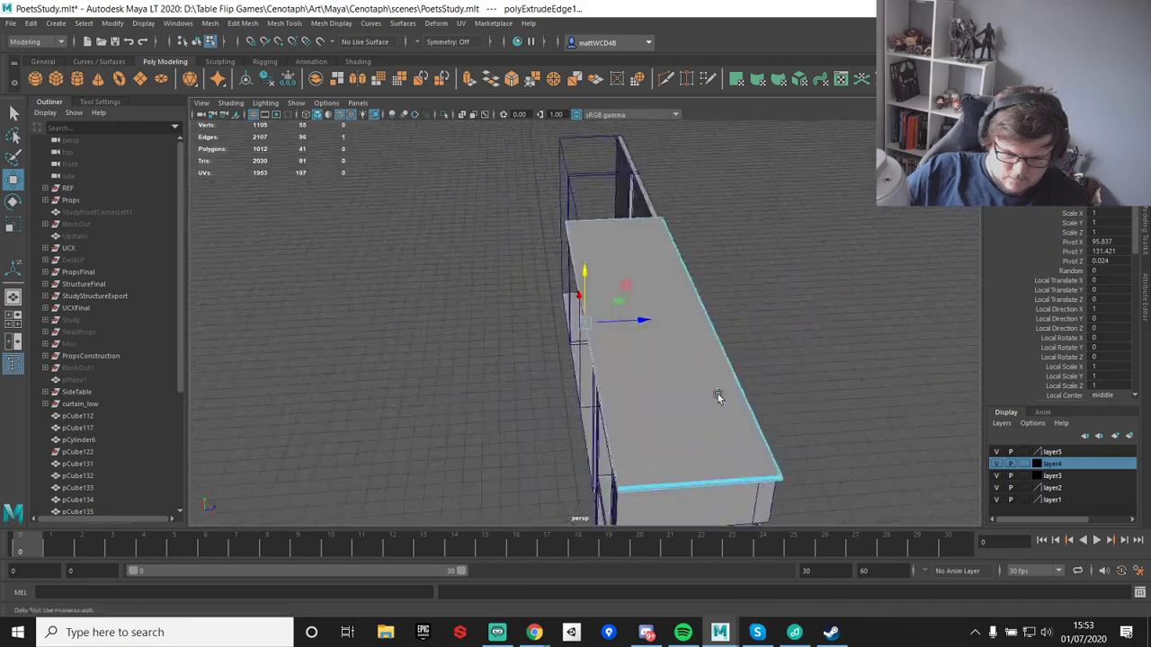
# - Inspect the countertop and its new shelf-side edge from above and from the counter's front
pyautogui.scroll(3, 718, 395)
pyautogui.keyDown('alt'); pyautogui.moveTo(718, 398); pyautogui.dragTo(672, 262, button='middle'); pyautogui.keyUp('alt')
pyautogui.keyDown('alt'); pyautogui.moveTo(637, 289); pyautogui.dragTo(671, 296); pyautogui.keyUp('alt')
pyautogui.keyDown('alt'); pyautogui.moveTo(744, 228); pyautogui.dragTo(714, 267); pyautogui.keyUp('alt')
pyautogui.scroll(-5, 773, 279)
pyautogui.keyDown('alt'); pyautogui.moveTo(834, 287); pyautogui.dragTo(679, 276); pyautogui.keyUp('alt')
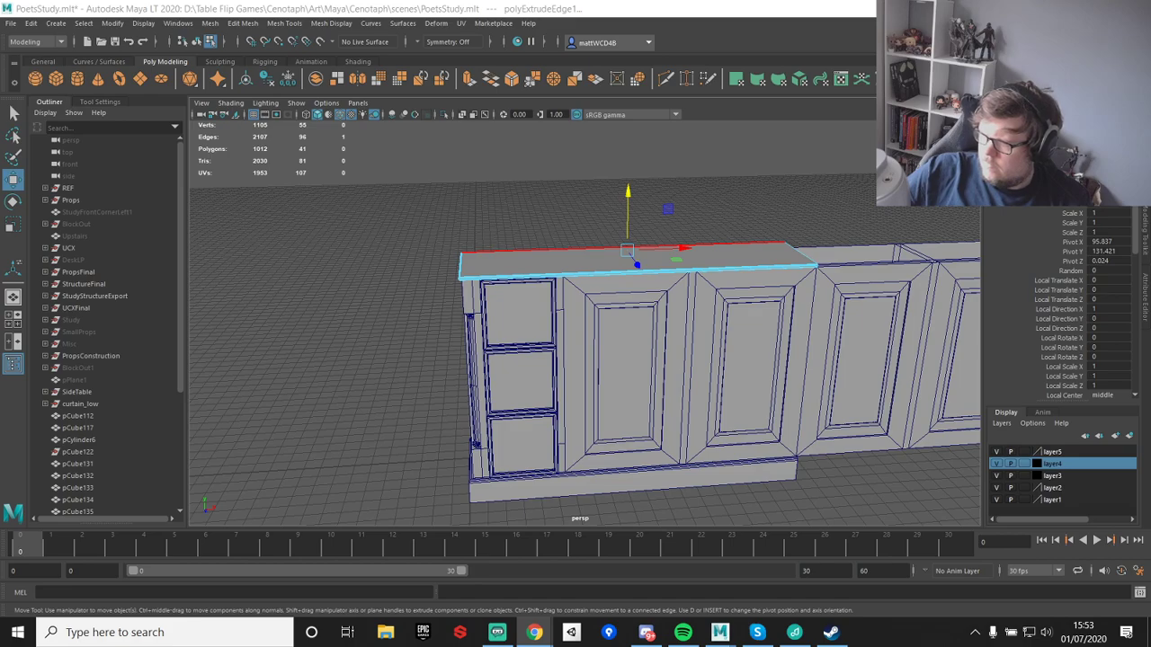
# - Select the vertices at the counter end's shelf-side corner and nudge them slightly sideways
pyautogui.keyDown('alt'); pyautogui.moveTo(379, 382); pyautogui.dragTo(617, 331); pyautogui.keyUp('alt')
pyautogui.scroll(5, 653, 322)
pyautogui.keyDown('alt'); pyautogui.moveTo(691, 314); pyautogui.dragTo(680, 345); pyautogui.keyUp('alt')
pyautogui.press('q')
pyautogui.moveTo(615, 265); pyautogui.dragTo(532, 244, button='right')
pyautogui.scroll(-3, 532, 240)
pyautogui.moveTo(529, 174); pyautogui.dragTo(600, 343)
pyautogui.press('w')
pyautogui.moveTo(612, 235); pyautogui.dragTo(594, 235)
pyautogui.scroll(-2, 812, 326)
pyautogui.keyDown('alt'); pyautogui.moveTo(812, 326); pyautogui.dragTo(652, 303); pyautogui.keyUp('alt')
pyautogui.scroll(-4, 713, 349)
pyautogui.scroll(4, 652, 303)
pyautogui.keyDown('alt'); pyautogui.moveTo(653, 303); pyautogui.dragTo(601, 404, button='middle'); pyautogui.keyUp('alt')
pyautogui.moveTo(611, 309); pyautogui.dragTo(619, 312)
pyautogui.keyDown('alt'); pyautogui.moveTo(627, 214); pyautogui.dragTo(604, 241); pyautogui.keyUp('alt')
# - Create a polygon cube at the counter end's lower shelf-side corner, adjust its pivot and scale it to about 9.47 in Z
pyautogui.click(58, 80)
pyautogui.scroll(-5, 533, 238)
pyautogui.keyDown('alt'); pyautogui.moveTo(533, 241); pyautogui.dragTo(674, 424); pyautogui.keyUp('alt')
pyautogui.keyDown('alt'); pyautogui.moveTo(674, 423); pyautogui.dragTo(647, 378, button='middle'); pyautogui.keyUp('alt')
pyautogui.scroll(5, 645, 455)
pyautogui.scroll(3, 651, 483)
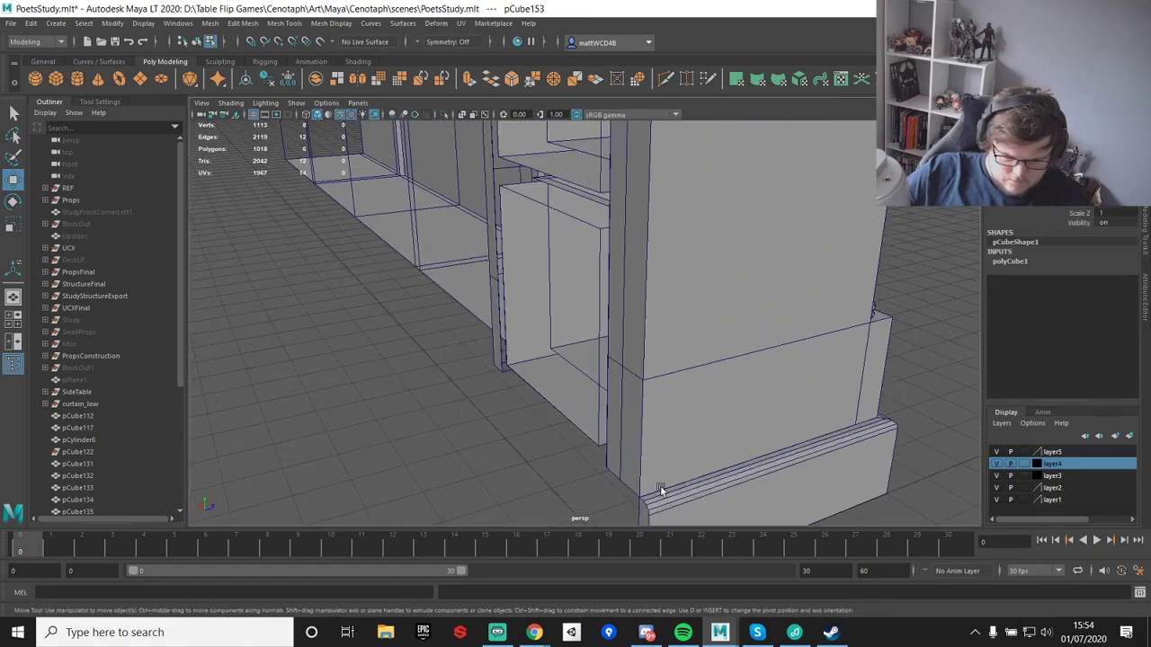
pyautogui.keyDown('alt'); pyautogui.moveTo(651, 483); pyautogui.dragTo(636, 317); pyautogui.keyUp('alt')
pyautogui.press('d')
pyautogui.moveTo(598, 364)
pyautogui.mouseDown()
pyautogui.moveTo(616, 373)
pyautogui.moveTo(581, 357)
pyautogui.moveTo(644, 342)
pyautogui.moveTo(630, 365)
pyautogui.moveTo(578, 355)
pyautogui.mouseUp()
pyautogui.press('r')
pyautogui.keyDown('alt'); pyautogui.moveTo(578, 354); pyautogui.dragTo(613, 387, button='middle'); pyautogui.keyUp('alt')
# - Snap the cube's vertices to the counter's corner points, stretching it into a tall strip from the floor to the countertop
pyautogui.press('q')
pyautogui.moveTo(557, 306); pyautogui.dragTo(476, 277, button='right')
pyautogui.moveTo(494, 281); pyautogui.dragTo(614, 319)
pyautogui.press('w')
pyautogui.press('f')
pyautogui.press('q')
pyautogui.moveTo(519, 176); pyautogui.dragTo(649, 283)
pyautogui.scroll(-5, 629, 332)
pyautogui.scroll(-5, 630, 332)
pyautogui.keyDown('alt'); pyautogui.moveTo(630, 332); pyautogui.dragTo(629, 439, button='middle'); pyautogui.keyUp('alt')
pyautogui.press('w')
pyautogui.scroll(-2, 613, 404)
pyautogui.press('v')
pyautogui.moveTo(595, 379); pyautogui.dragTo(665, 345)
pyautogui.press('f')
pyautogui.press('v')
pyautogui.moveTo(585, 268); pyautogui.dragTo(619, 463)
# - Align the tall strip's shelf-side face with the countertop's edge and return to object mode
pyautogui.press('F11')
pyautogui.click(558, 285)
pyautogui.keyDown('alt'); pyautogui.moveTo(618, 462); pyautogui.dragTo(567, 411, button='middle'); pyautogui.keyUp('alt')
pyautogui.keyDown('alt'); pyautogui.moveTo(566, 411); pyautogui.dragTo(581, 226); pyautogui.keyUp('alt')
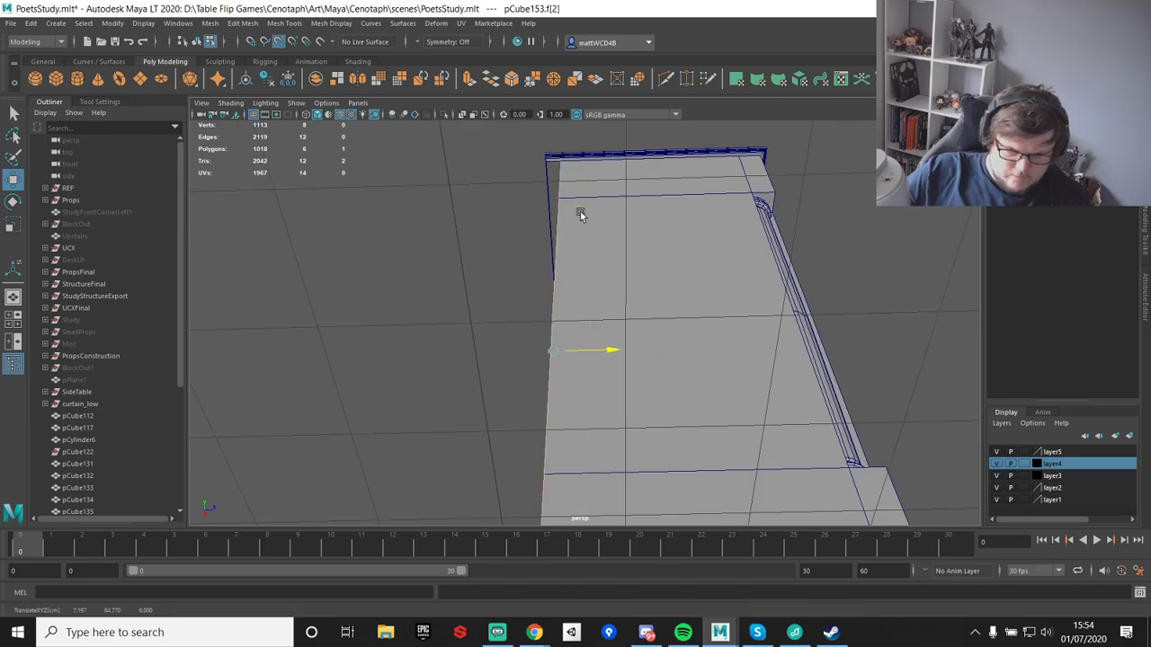
pyautogui.keyDown('alt'); pyautogui.moveTo(552, 171); pyautogui.dragTo(606, 380); pyautogui.keyUp('alt')
pyautogui.keyDown('alt'); pyautogui.moveTo(606, 380); pyautogui.dragTo(595, 277, button='middle'); pyautogui.keyUp('alt')
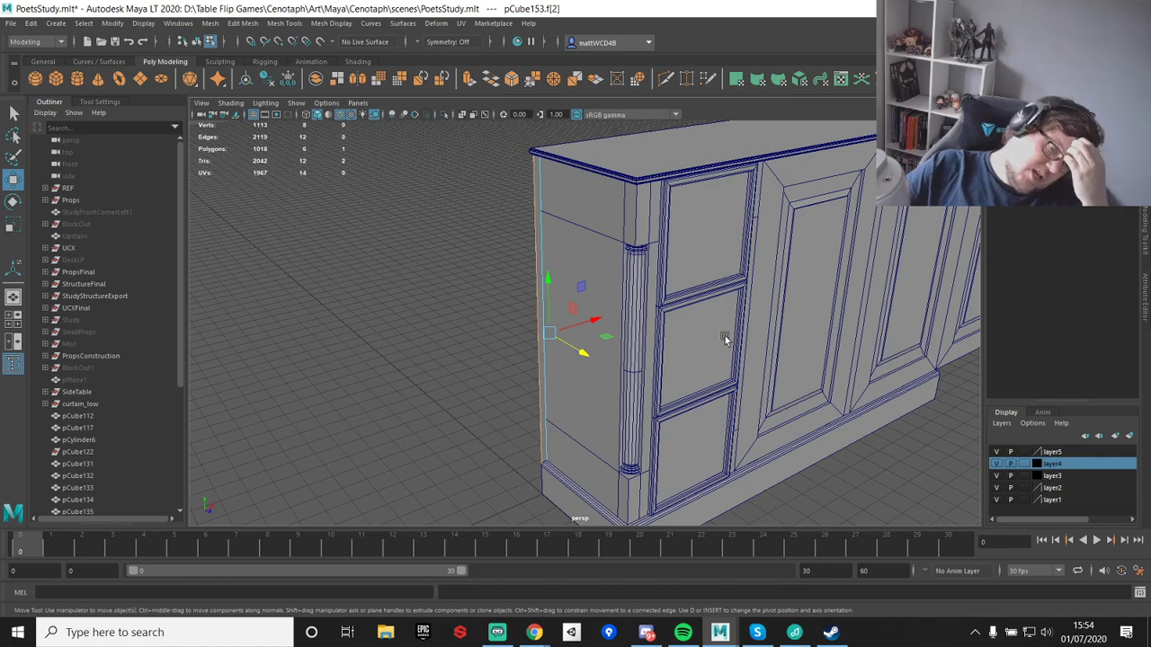
pyautogui.moveTo(552, 184); pyautogui.dragTo(608, 163, button='right')
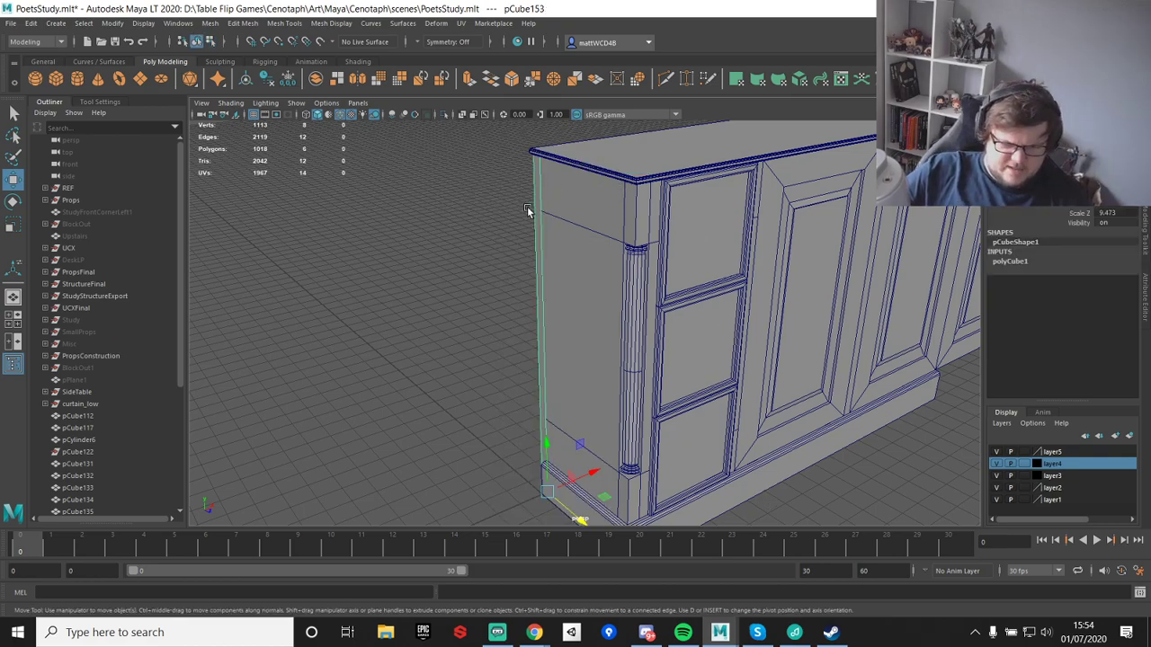
pyautogui.click(462, 205)
# - Select the strip's inner side face and extend it with vertex snapping across the counter's open shelf side
pyautogui.scroll(-3, 499, 247)
pyautogui.keyDown('alt'); pyautogui.moveTo(499, 247); pyautogui.dragTo(627, 258); pyautogui.keyUp('alt')
pyautogui.click(533, 255)
pyautogui.press('q')
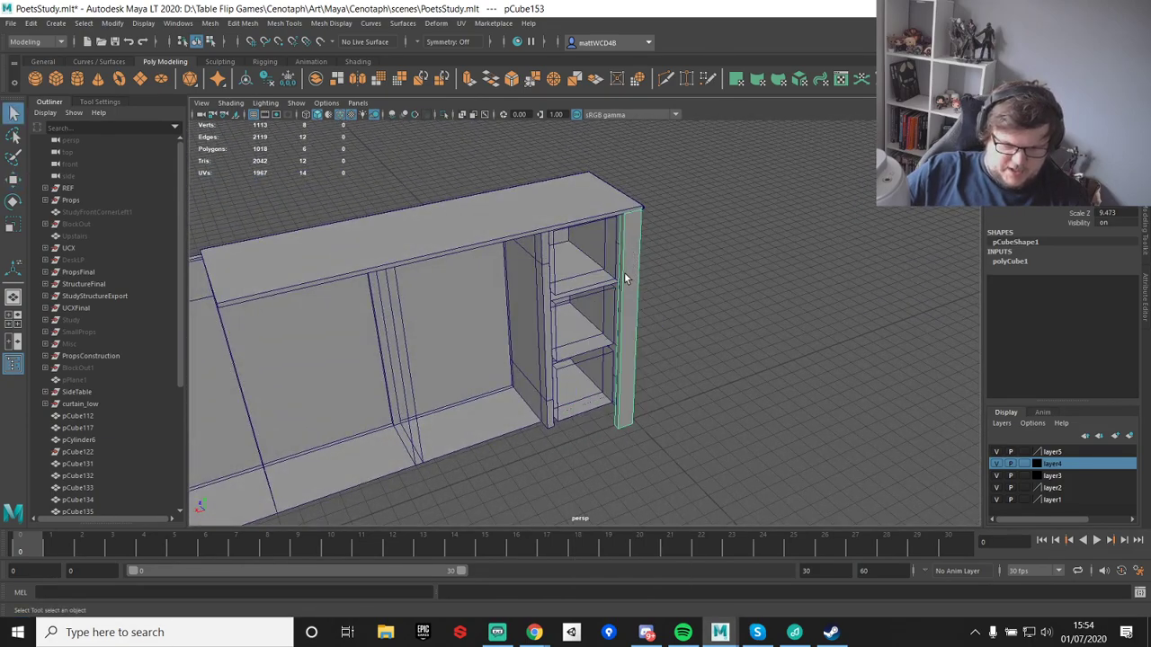
pyautogui.moveTo(626, 278); pyautogui.dragTo(626, 315, button='right')
pyautogui.click(628, 282)
pyautogui.click(619, 280)
pyautogui.press('w')
pyautogui.scroll(-4, 708, 316)
pyautogui.keyDown('alt'); pyautogui.moveTo(708, 316); pyautogui.dragTo(614, 329); pyautogui.keyUp('alt')
pyautogui.keyDown('alt'); pyautogui.moveTo(614, 329); pyautogui.dragTo(673, 321, button='middle'); pyautogui.keyUp('alt')
pyautogui.press('v')
pyautogui.moveTo(634, 334); pyautogui.dragTo(468, 304)
pyautogui.press('f')
# - Select the base moulding's end vertices at the shelf-side corner and move them flush with the new back panel
pyautogui.scroll(-5, 752, 300)
pyautogui.keyDown('alt'); pyautogui.moveTo(845, 335); pyautogui.dragTo(626, 273); pyautogui.keyUp('alt')
pyautogui.keyDown('alt'); pyautogui.moveTo(577, 262); pyautogui.dragTo(657, 258); pyautogui.keyUp('alt')
pyautogui.scroll(5, 586, 360)
pyautogui.keyDown('alt'); pyautogui.moveTo(586, 363); pyautogui.dragTo(650, 353); pyautogui.keyUp('alt')
pyautogui.moveTo(647, 354); pyautogui.dragTo(723, 286, button='right')
pyautogui.click(656, 323)
pyautogui.moveTo(562, 304); pyautogui.dragTo(645, 398)
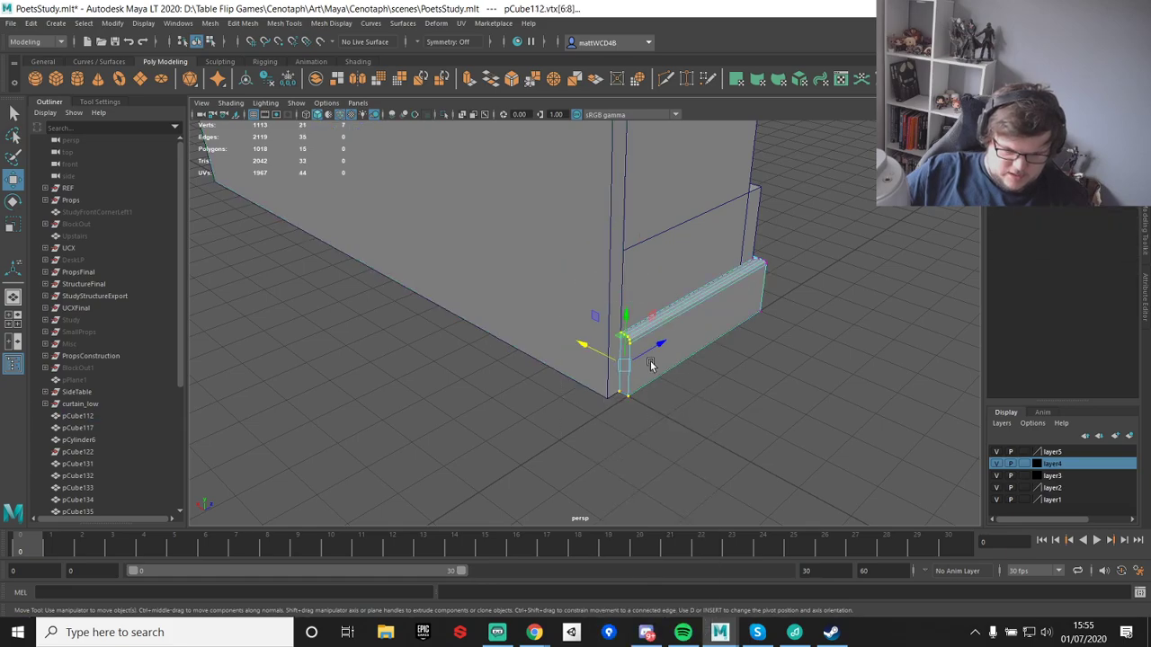
pyautogui.moveTo(637, 342); pyautogui.dragTo(615, 364, button='right')
pyautogui.keyDown('alt'); pyautogui.moveTo(615, 360); pyautogui.dragTo(532, 329); pyautogui.keyUp('alt')
# - Delete the base moulding's end face and cap its lower part with Append to Polygon
pyautogui.moveTo(656, 303); pyautogui.dragTo(660, 336, button='right')
pyautogui.keyDown('alt'); pyautogui.moveTo(660, 336); pyautogui.dragTo(714, 321); pyautogui.keyUp('alt')
pyautogui.keyDown('shift'); pyautogui.moveTo(716, 305); pyautogui.dragTo(685, 303, button='right'); pyautogui.keyUp('shift')
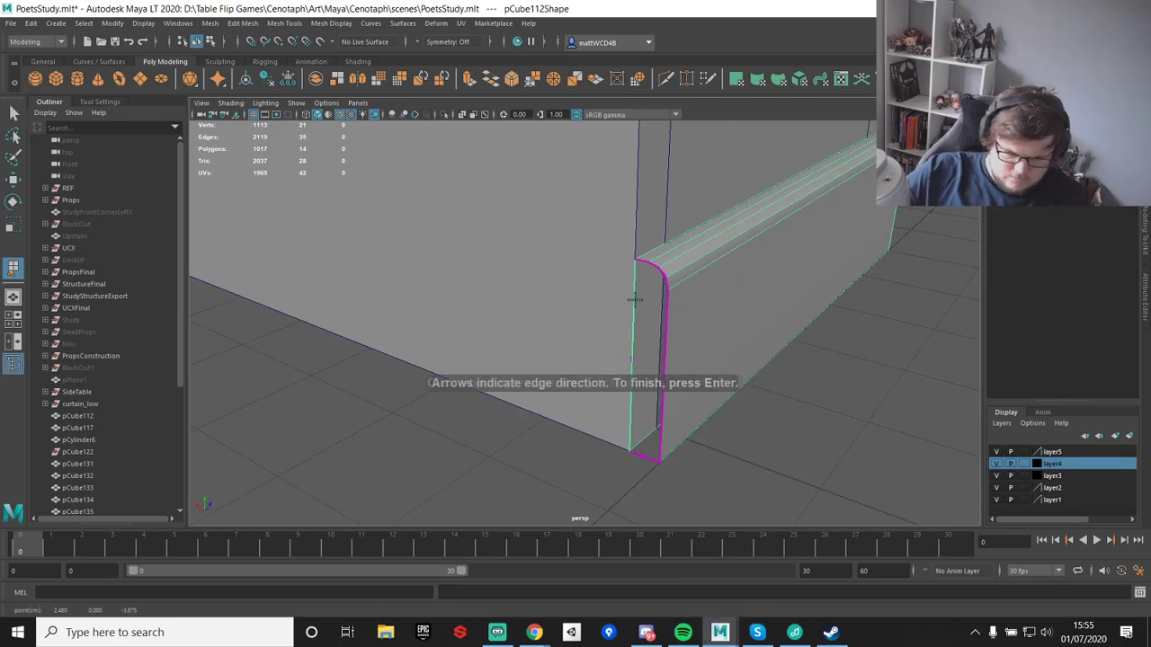
pyautogui.click(664, 322)
pyautogui.press('Return')
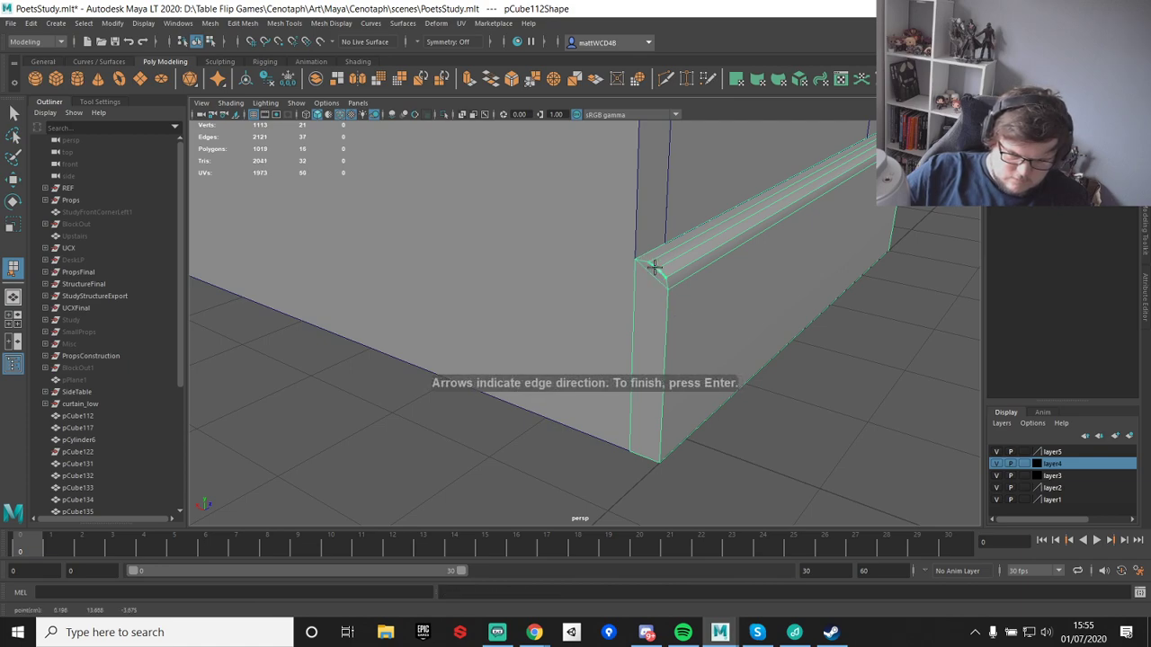
# - Fill the remaining gaps under the curved top of the base moulding's end with Append to Polygon
pyautogui.scroll(2, 695, 268)
pyautogui.scroll(-1, 734, 255)
pyautogui.keyDown('alt'); pyautogui.moveTo(732, 252); pyautogui.dragTo(693, 241, button='right'); pyautogui.keyUp('alt')
pyautogui.keyDown('alt'); pyautogui.moveTo(693, 241); pyautogui.dragTo(701, 246, button='middle'); pyautogui.keyUp('alt')
pyautogui.press('q')
pyautogui.keyDown('shift'); pyautogui.rightClick(677, 257); pyautogui.keyUp('shift')
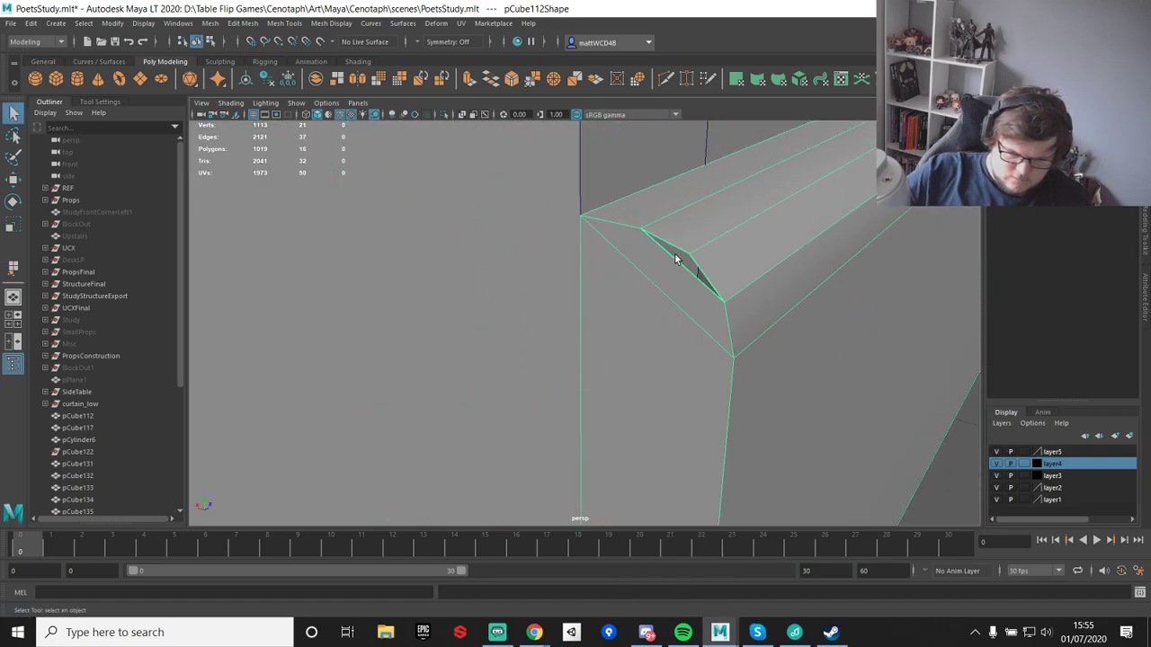
pyautogui.press('g')
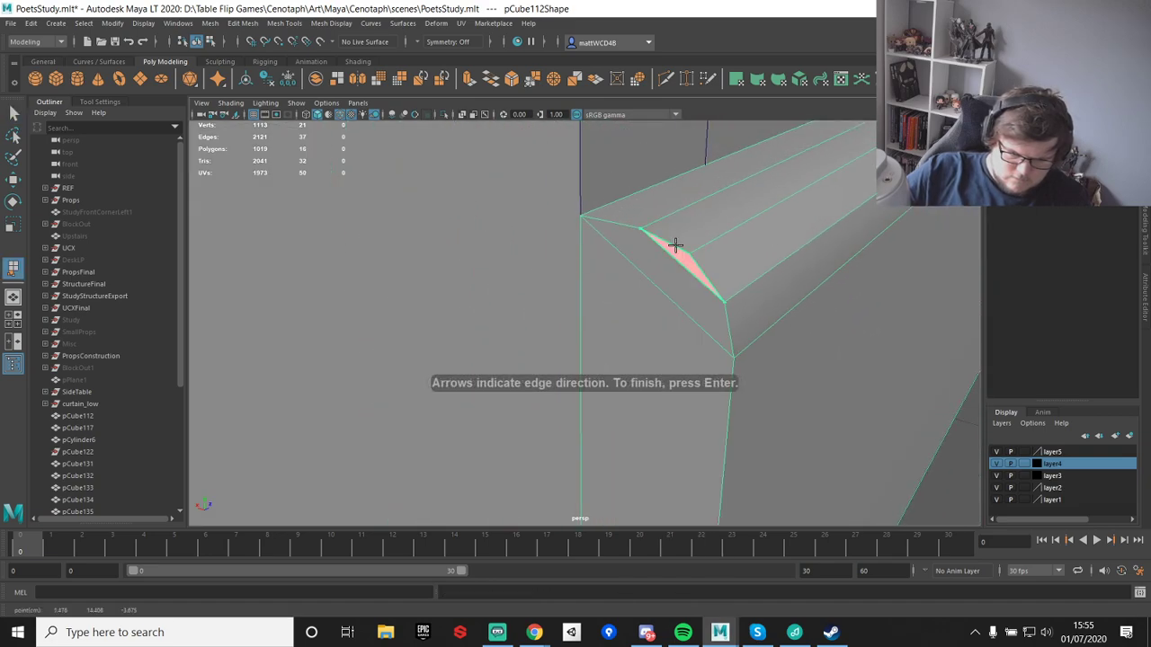
pyautogui.press('q')
# - Inspect the counter's shelf side, short end and front for remaining problems
pyautogui.moveTo(637, 249); pyautogui.dragTo(693, 239, button='right')
pyautogui.scroll(-5, 694, 241)
pyautogui.keyDown('alt'); pyautogui.moveTo(787, 293); pyautogui.dragTo(624, 304); pyautogui.keyUp('alt')
pyautogui.scroll(5, 547, 250)
pyautogui.keyDown('alt'); pyautogui.moveTo(548, 250); pyautogui.dragTo(637, 343, button='middle'); pyautogui.keyUp('alt')
pyautogui.scroll(-6, 636, 344)
pyautogui.keyDown('alt'); pyautogui.moveTo(636, 344); pyautogui.dragTo(854, 346); pyautogui.keyUp('alt')
pyautogui.keyDown('alt'); pyautogui.moveTo(854, 346); pyautogui.dragTo(712, 309, button='middle'); pyautogui.keyUp('alt')
pyautogui.scroll(4, 713, 309)
pyautogui.keyDown('alt'); pyautogui.moveTo(713, 309); pyautogui.dragTo(622, 269); pyautogui.keyUp('alt')
pyautogui.scroll(8, 586, 330)
pyautogui.scroll(-8, 588, 309)
pyautogui.keyDown('alt'); pyautogui.moveTo(622, 269); pyautogui.dragTo(709, 288, button='middle'); pyautogui.keyUp('alt')
pyautogui.keyDown('alt'); pyautogui.moveTo(709, 288); pyautogui.dragTo(633, 277); pyautogui.keyUp('alt')
pyautogui.scroll(6, 595, 299)
pyautogui.scroll(-6, 590, 286)
pyautogui.scroll(6, 645, 279)
pyautogui.keyDown('alt'); pyautogui.moveTo(580, 226); pyautogui.dragTo(617, 238); pyautogui.keyUp('alt')
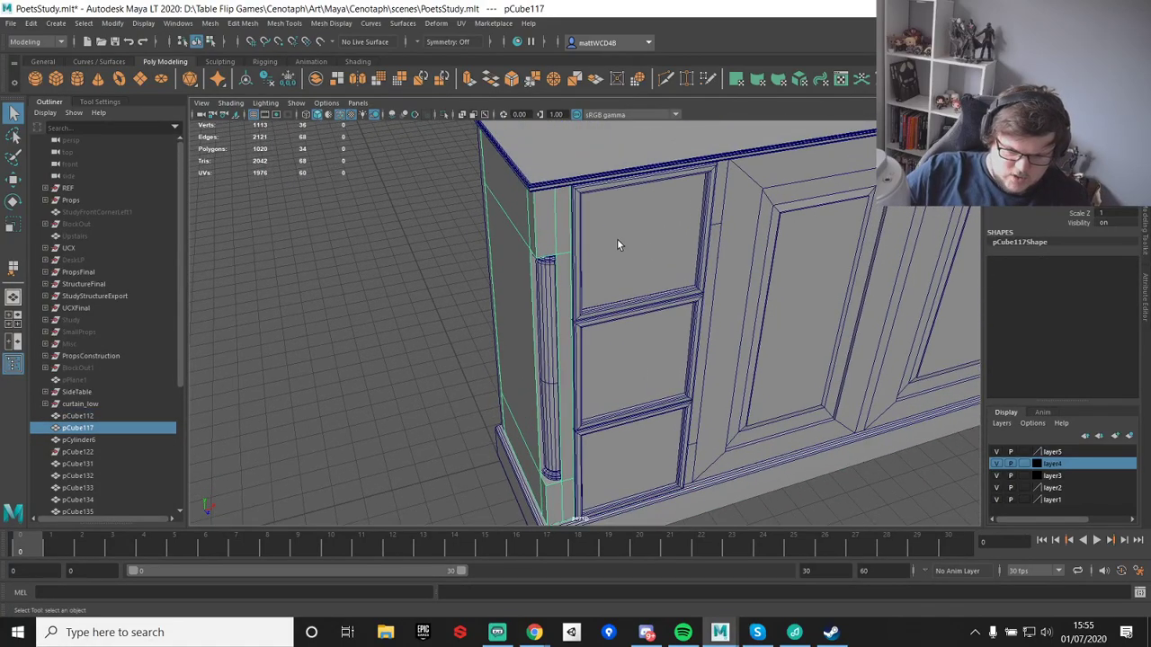
# - Select the end panel, the divider and the three drawers, then isolate and frame them
pyautogui.click(625, 238)
pyautogui.keyDown('shift'); pyautogui.click(627, 373); pyautogui.keyUp('shift')
pyautogui.keyDown('shift'); pyautogui.click(668, 447); pyautogui.keyUp('shift')
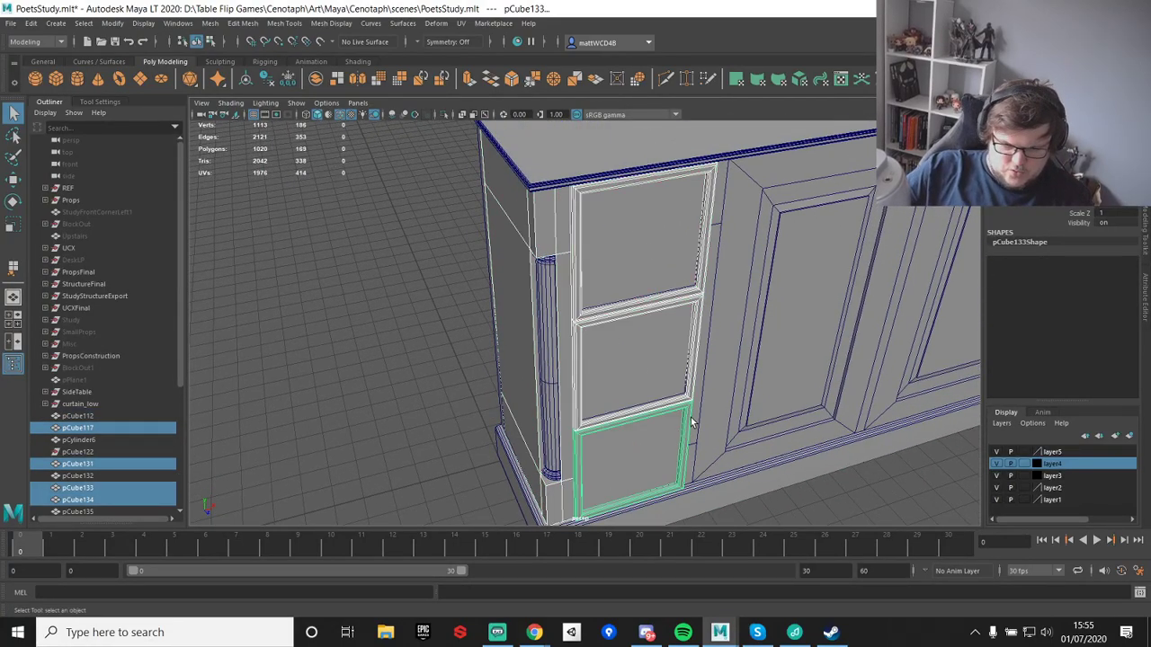
pyautogui.keyDown('shift'); pyautogui.click(692, 414); pyautogui.keyUp('shift')
pyautogui.keyDown('shift'); pyautogui.click(694, 399); pyautogui.keyUp('shift')
pyautogui.keyDown('shift'); pyautogui.click(689, 415); pyautogui.keyUp('shift')
pyautogui.keyDown('shift'); pyautogui.click(678, 421); pyautogui.keyUp('shift')
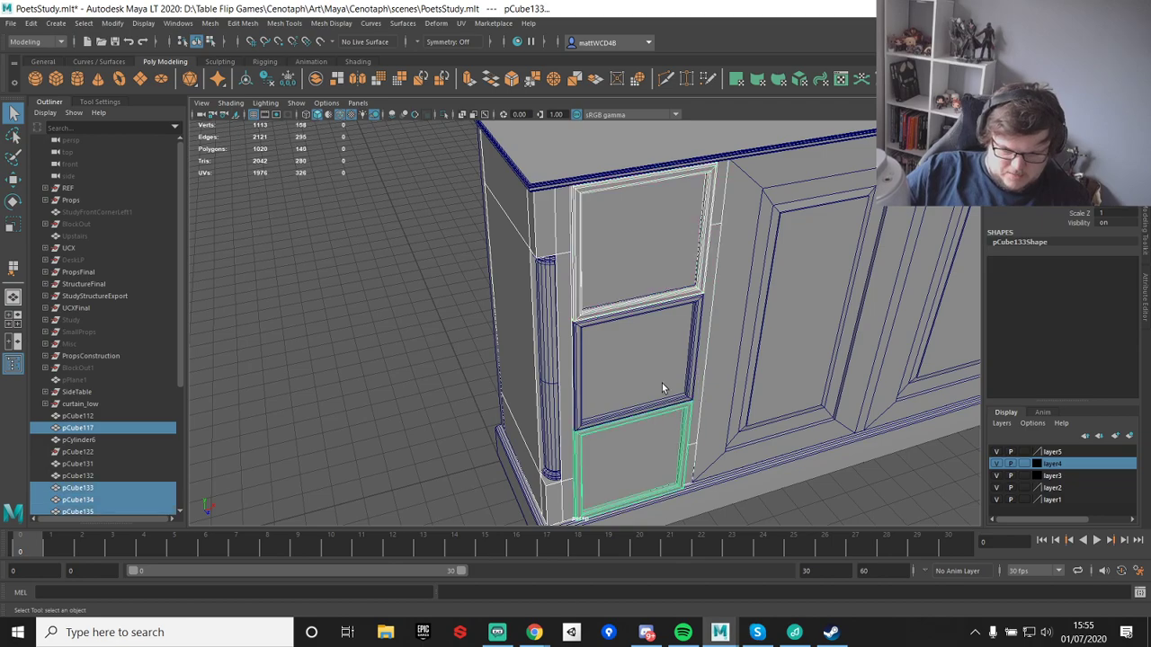
pyautogui.keyDown('shift'); pyautogui.click(662, 383); pyautogui.keyUp('shift')
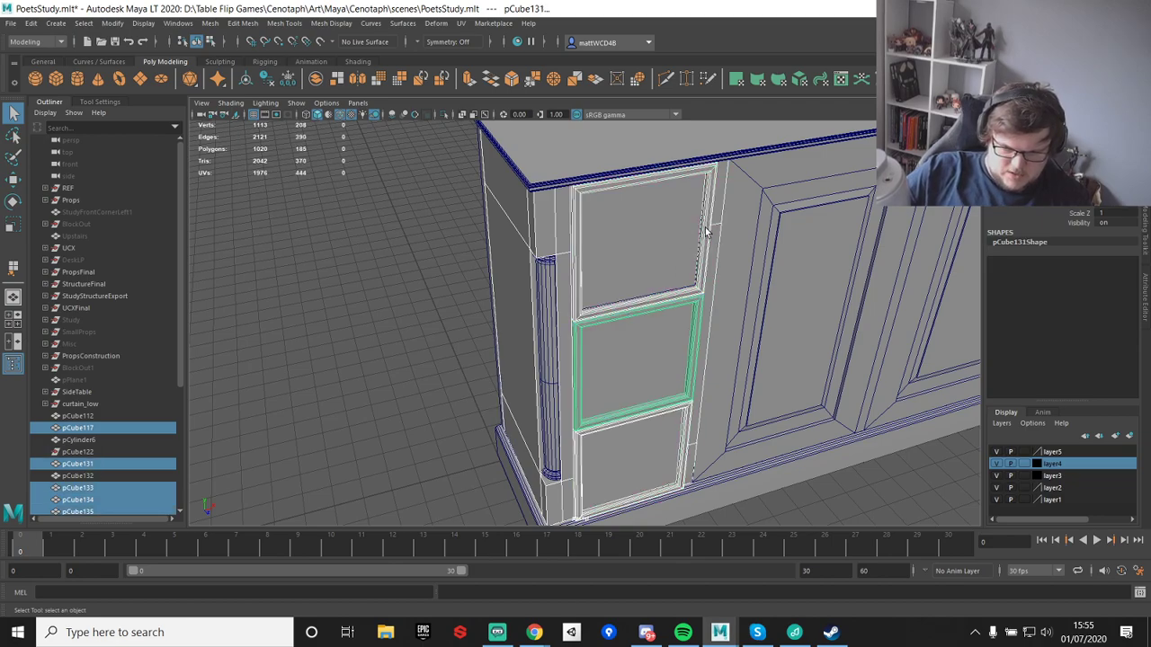
pyautogui.click(443, 114)
pyautogui.press('f')
# - Examine the isolated drawer unit from above and look inside the top drawer
pyautogui.click(760, 262)
pyautogui.scroll(4, 759, 261)
pyautogui.keyDown('alt'); pyautogui.moveTo(759, 261); pyautogui.dragTo(510, 341); pyautogui.keyUp('alt')
pyautogui.keyDown('alt'); pyautogui.moveTo(510, 342); pyautogui.dragTo(608, 358, button='middle'); pyautogui.keyUp('alt')
pyautogui.scroll(3, 608, 358)
pyautogui.keyDown('alt'); pyautogui.moveTo(607, 358); pyautogui.dragTo(607, 306); pyautogui.keyUp('alt')
pyautogui.click(608, 267)
pyautogui.keyDown('alt'); pyautogui.moveTo(608, 305); pyautogui.dragTo(608, 313, button='middle'); pyautogui.keyUp('alt')
pyautogui.scroll(-3, 607, 313)
pyautogui.keyDown('alt'); pyautogui.moveTo(614, 336); pyautogui.dragTo(599, 265); pyautogui.keyUp('alt')
# - Try to slide the top drawer out of the unit, undo the move and leave isolation
pyautogui.click(604, 264)
pyautogui.scroll(3, 609, 267)
pyautogui.scroll(-3, 573, 290)
pyautogui.press('w')
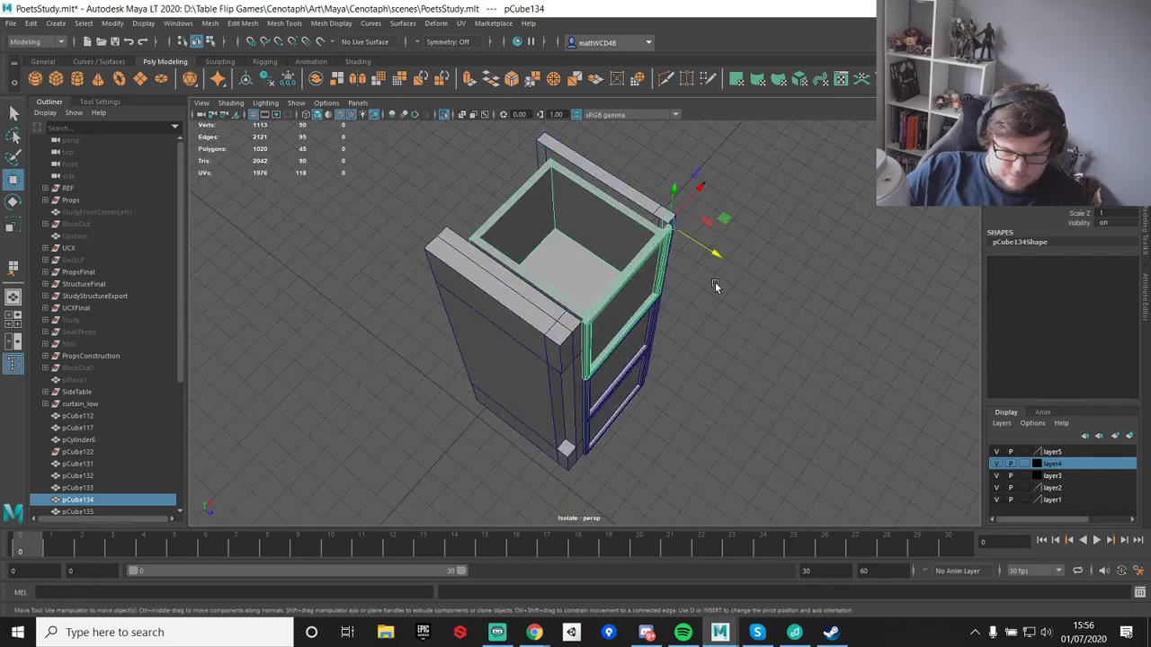
pyautogui.moveTo(754, 275); pyautogui.dragTo(783, 291)
pyautogui.hotkey('ctrl', 'z')
pyautogui.press('q')
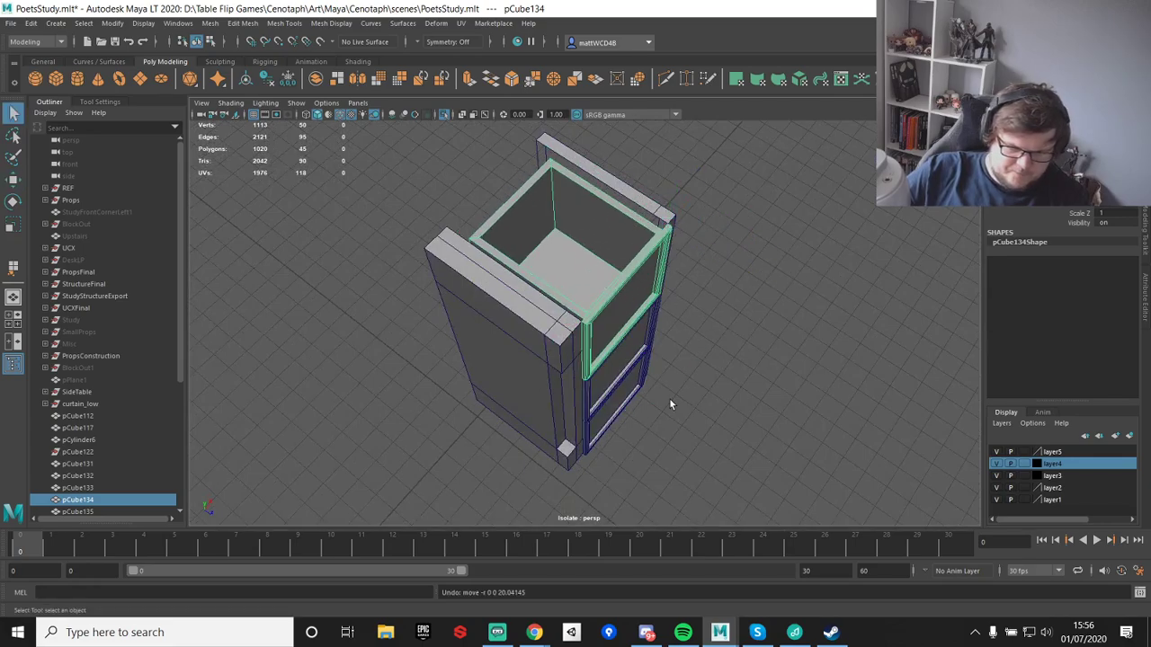
pyautogui.click(444, 115)
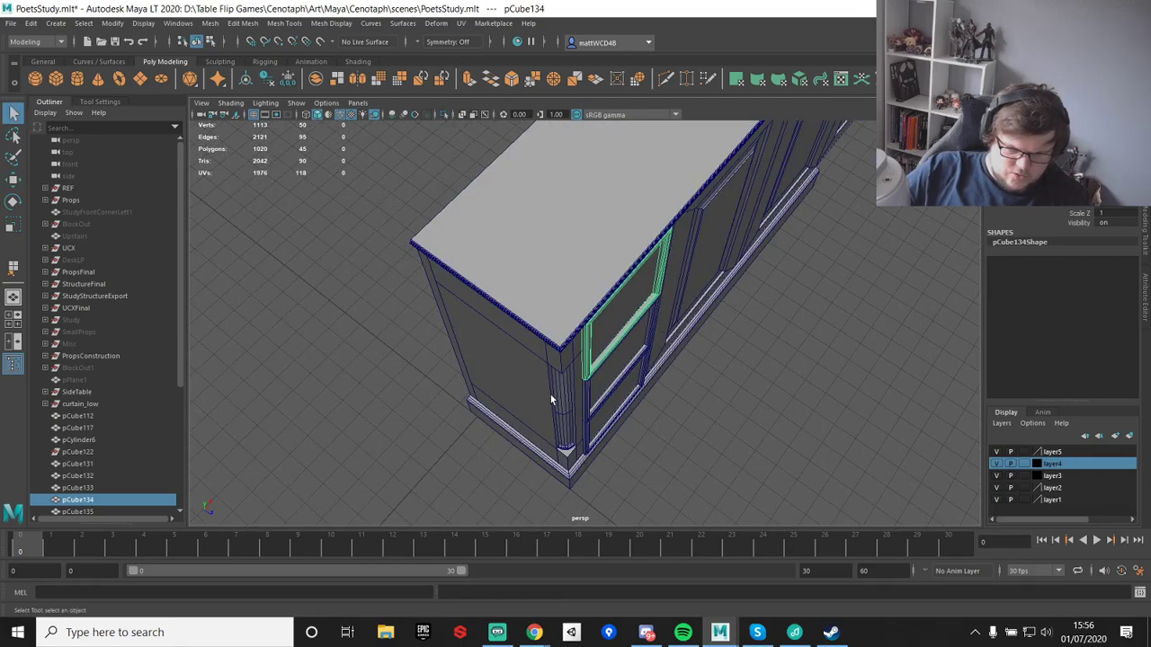
# - Select the end panel and the divider on either side of the drawers and review them
pyautogui.click(532, 371)
pyautogui.keyDown('alt'); pyautogui.moveTo(674, 436); pyautogui.dragTo(599, 377); pyautogui.keyUp('alt')
pyautogui.keyDown('shift'); pyautogui.click(631, 218); pyautogui.keyUp('shift')
pyautogui.keyDown('alt'); pyautogui.moveTo(631, 218); pyautogui.dragTo(603, 277); pyautogui.keyUp('alt')
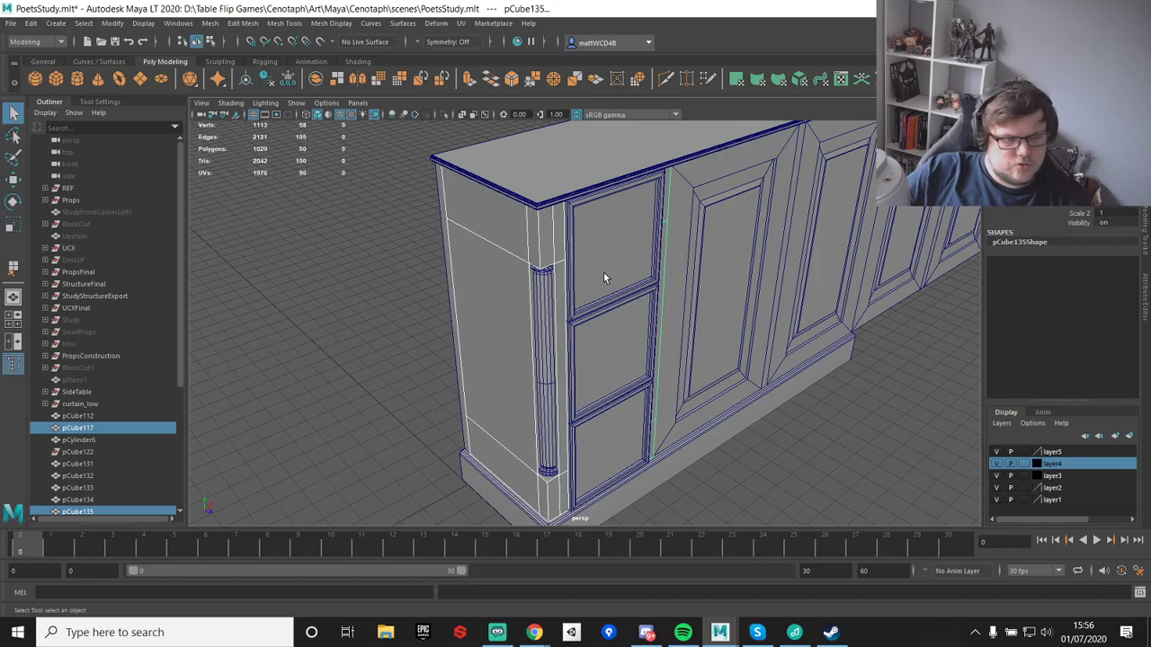
pyautogui.moveTo(660, 391)
pyautogui.keyDown('alt'); pyautogui.mouseDown()
pyautogui.moveTo(711, 368)
pyautogui.moveTo(834, 404)
pyautogui.moveTo(462, 408)
pyautogui.moveTo(595, 391)
pyautogui.moveTo(506, 376)
pyautogui.moveTo(681, 386)
pyautogui.mouseUp(); pyautogui.keyUp('alt')
pyautogui.scroll(-3, 594, 387)
pyautogui.scroll(-2, 681, 386)
# - Hide the countertop, then select, frame and isolate the carcass around the three drawers
pyautogui.click(575, 198)
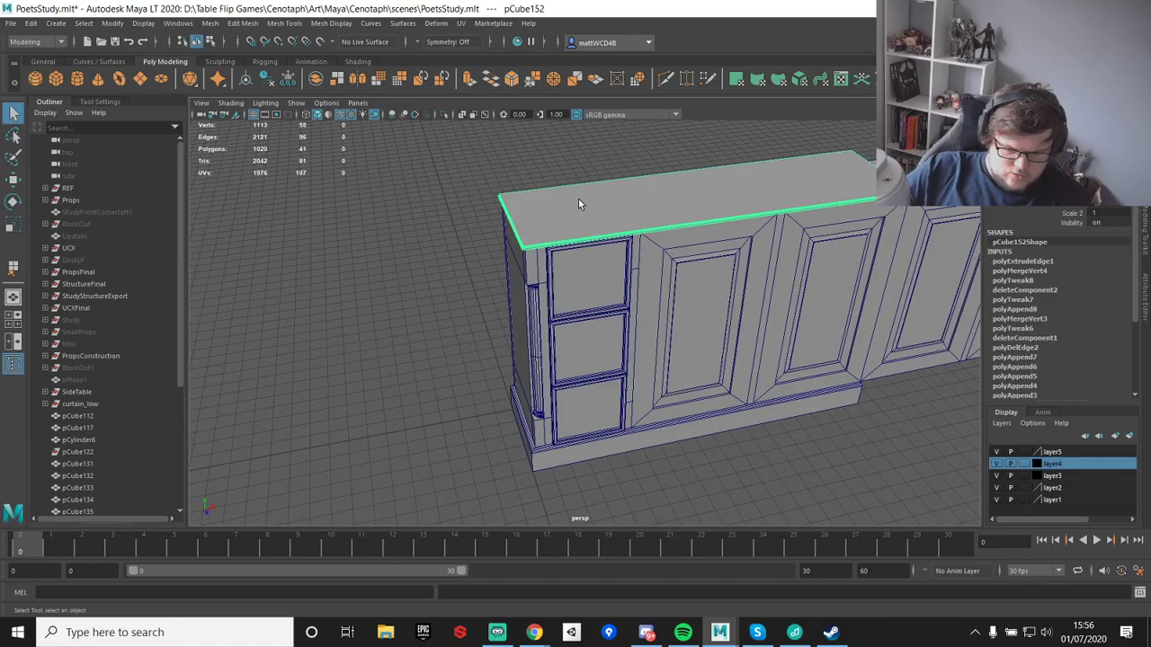
pyautogui.press('h')
pyautogui.click(569, 243)
pyautogui.press('f')
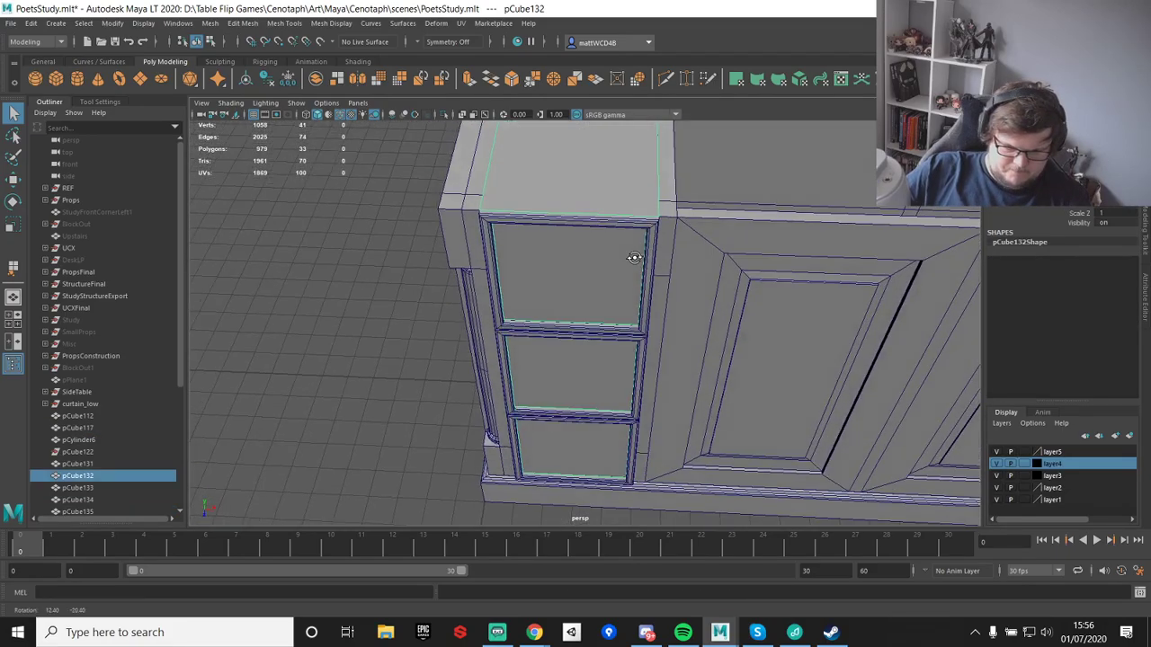
pyautogui.click(444, 115)
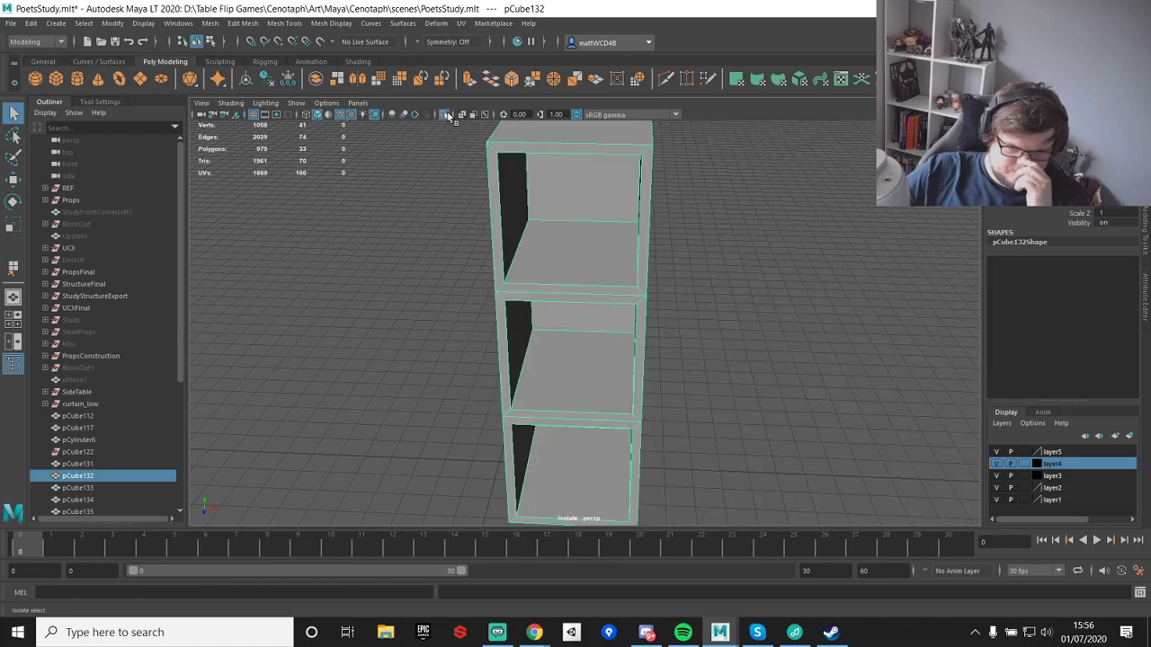
# - Run Cleanup on the isolated carcass to select faces with more than four sides and remove the surplus face
pyautogui.scroll(-3, 657, 285)
pyautogui.keyDown('shift'); pyautogui.moveTo(588, 256); pyautogui.dragTo(587, 537, button='right'); pyautogui.keyUp('shift')
pyautogui.click(831, 326)
pyautogui.keyDown('alt'); pyautogui.moveTo(647, 342); pyautogui.dragTo(351, 320); pyautogui.keyUp('alt')
pyautogui.moveTo(567, 249); pyautogui.dragTo(458, 234, button='right')
pyautogui.scroll(4, 543, 266)
pyautogui.moveTo(520, 311); pyautogui.dragTo(516, 359, button='right')
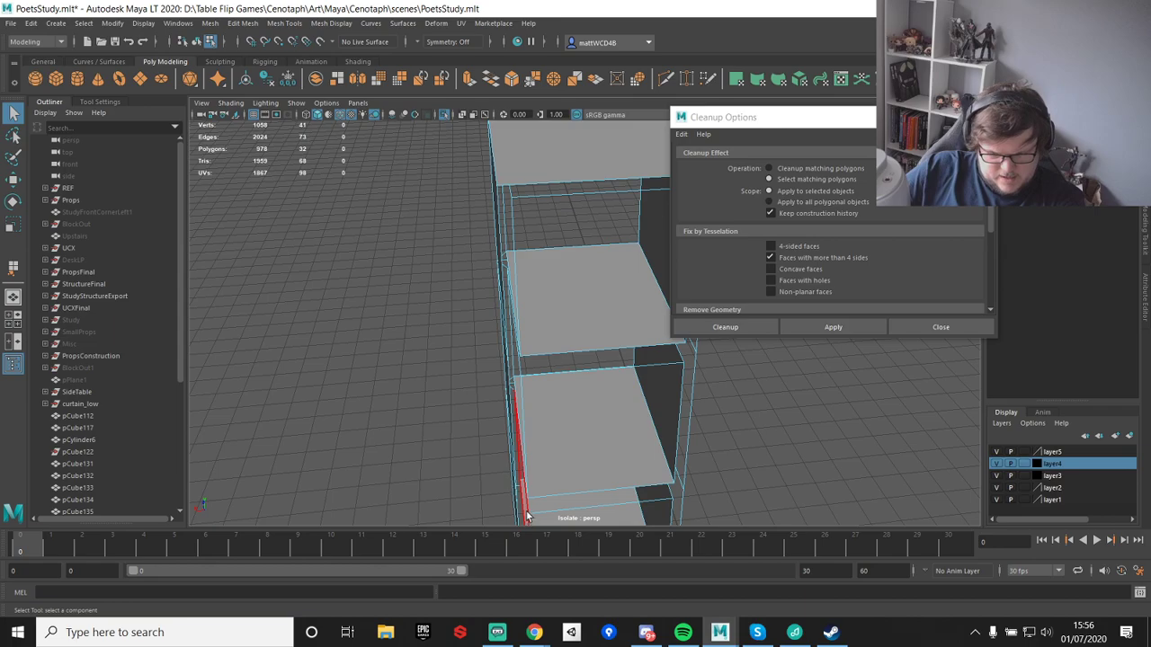
# - Return the carcass to object mode and rerun Cleanup to select its remaining faces with more than four sides
pyautogui.scroll(-6, 595, 368)
pyautogui.keyDown('alt'); pyautogui.moveTo(595, 368); pyautogui.dragTo(593, 468, button='middle'); pyautogui.keyUp('alt')
pyautogui.scroll(4, 580, 311)
pyautogui.keyDown('alt'); pyautogui.moveTo(594, 467); pyautogui.dragTo(506, 352); pyautogui.keyUp('alt')
pyautogui.moveTo(432, 303); pyautogui.dragTo(488, 280, button='right')
pyautogui.scroll(4, 527, 347)
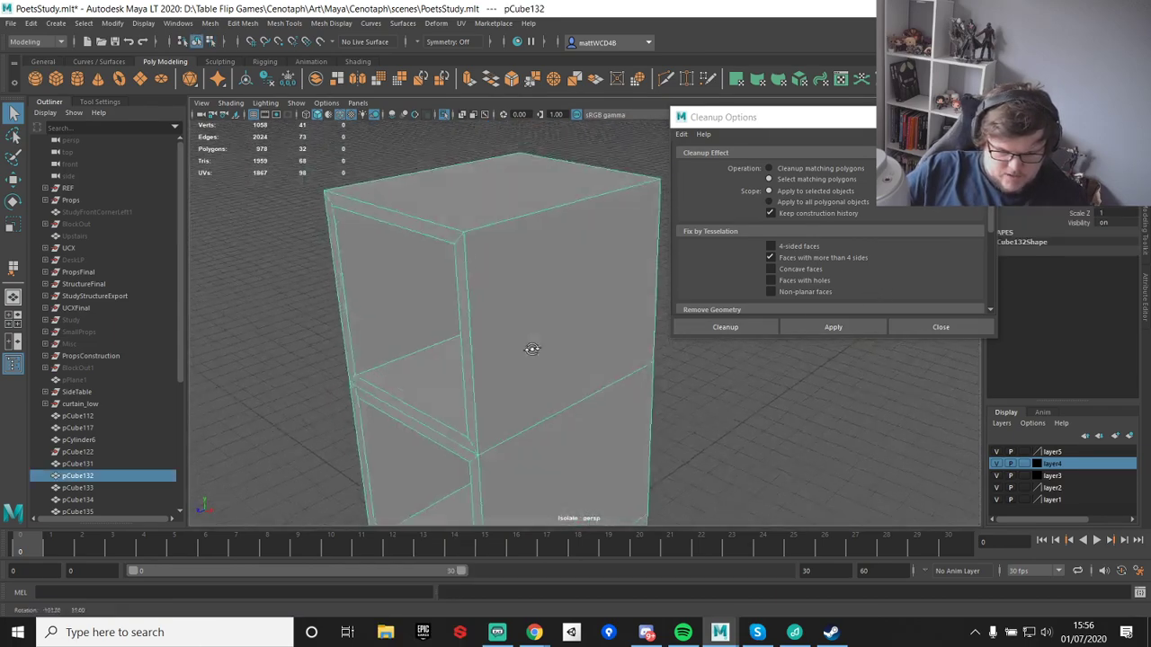
pyautogui.scroll(-6, 486, 315)
pyautogui.keyDown('alt'); pyautogui.moveTo(486, 313); pyautogui.dragTo(590, 315); pyautogui.keyUp('alt')
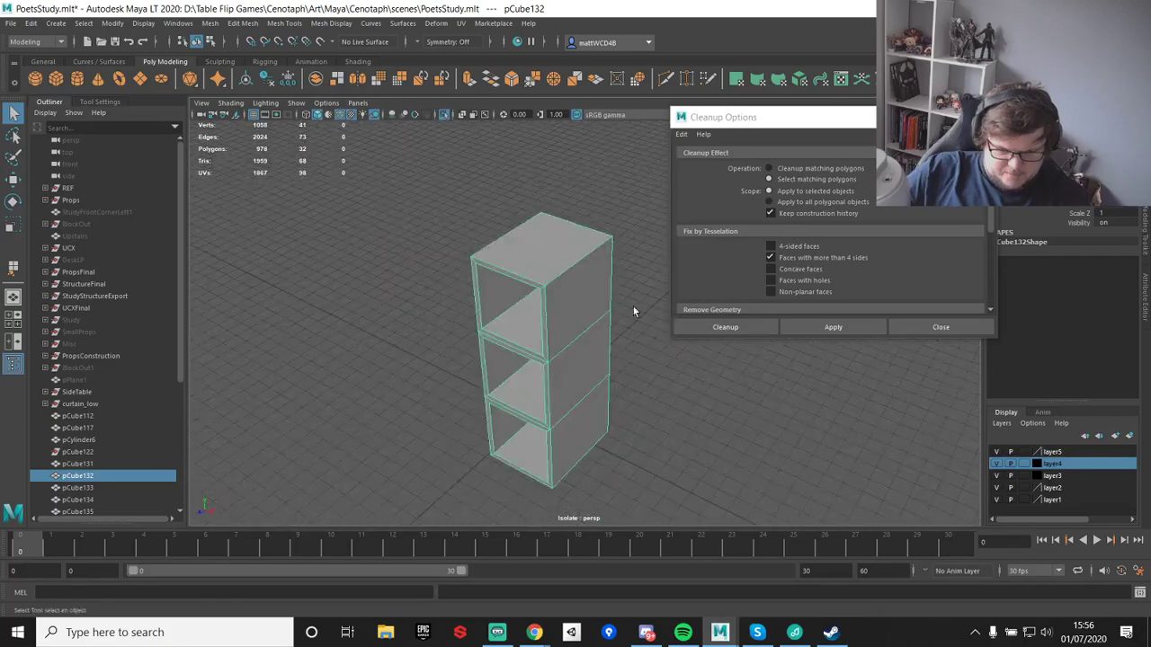
pyautogui.click(833, 327)
pyautogui.keyDown('alt'); pyautogui.moveTo(564, 366); pyautogui.dragTo(601, 394); pyautogui.keyUp('alt')
pyautogui.scroll(6, 601, 394)
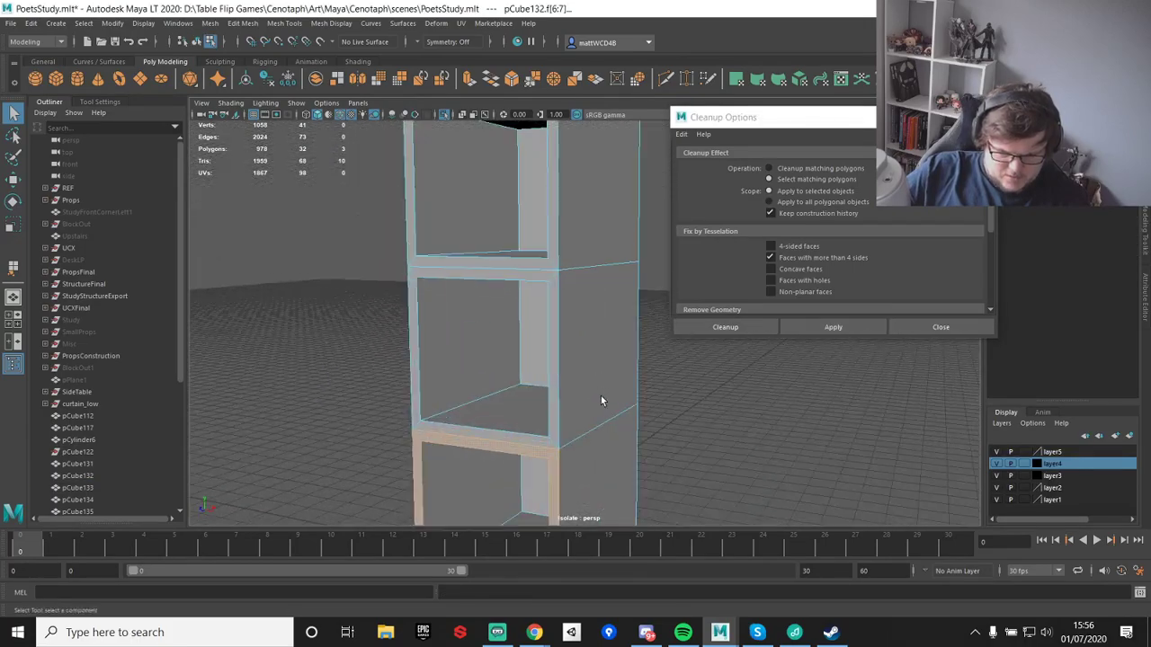
# - Multi-Cut an edge from outer to inner corner at both upper corners of the bottom opening's front frame
pyautogui.keyDown('alt'); pyautogui.moveTo(601, 394); pyautogui.dragTo(614, 280, button='middle'); pyautogui.keyUp('alt')
pyautogui.keyDown('alt'); pyautogui.moveTo(566, 282); pyautogui.dragTo(485, 287); pyautogui.keyUp('alt')
pyautogui.rightClick(558, 222)
pyautogui.keyDown('alt'); pyautogui.moveTo(369, 261); pyautogui.dragTo(535, 324); pyautogui.keyUp('alt')
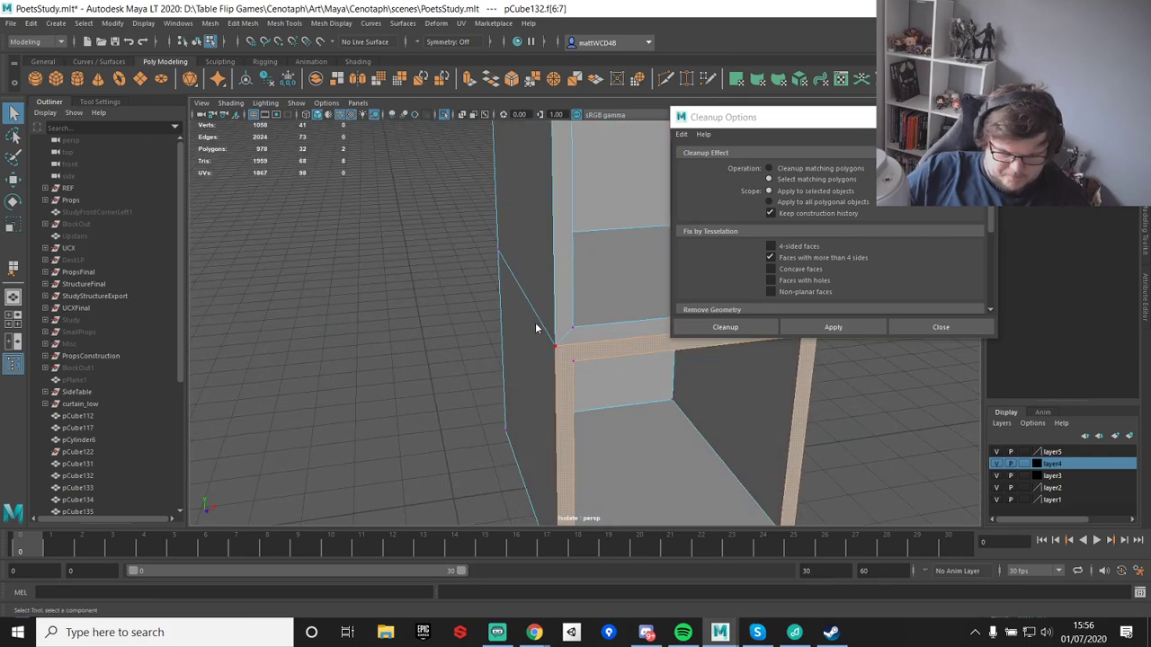
pyautogui.press('F8')
pyautogui.keyDown('shift'); pyautogui.moveTo(574, 316); pyautogui.dragTo(509, 317, button='right'); pyautogui.keyUp('shift')
pyautogui.click(517, 418)
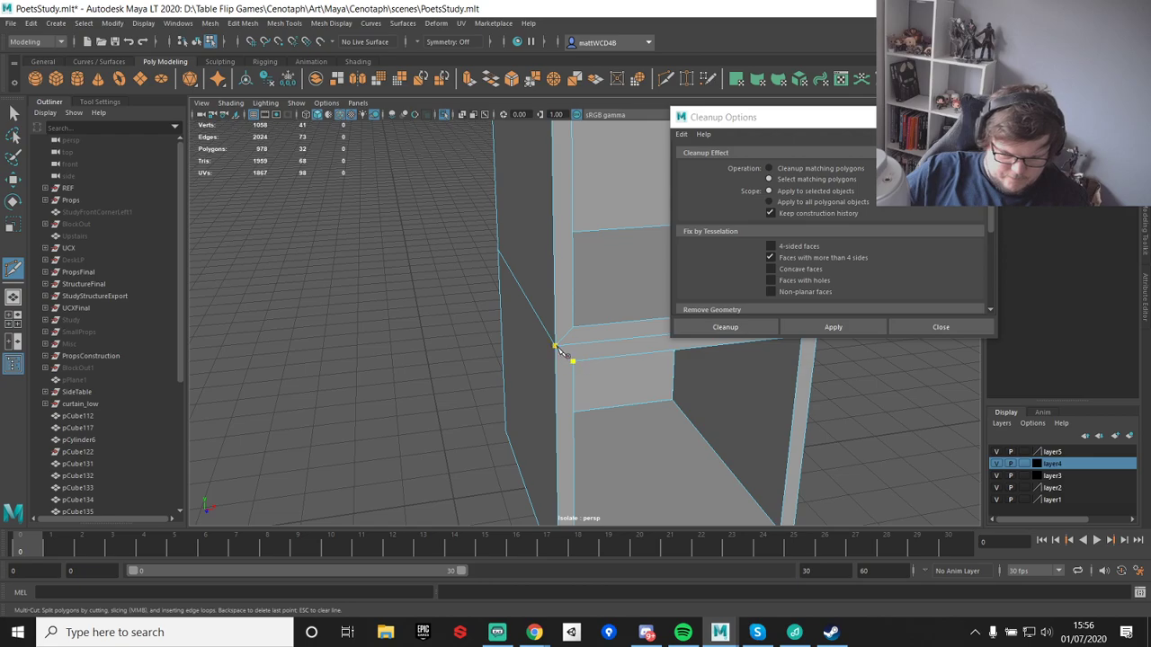
pyautogui.keyDown('alt'); pyautogui.moveTo(639, 381); pyautogui.dragTo(577, 413); pyautogui.keyUp('alt')
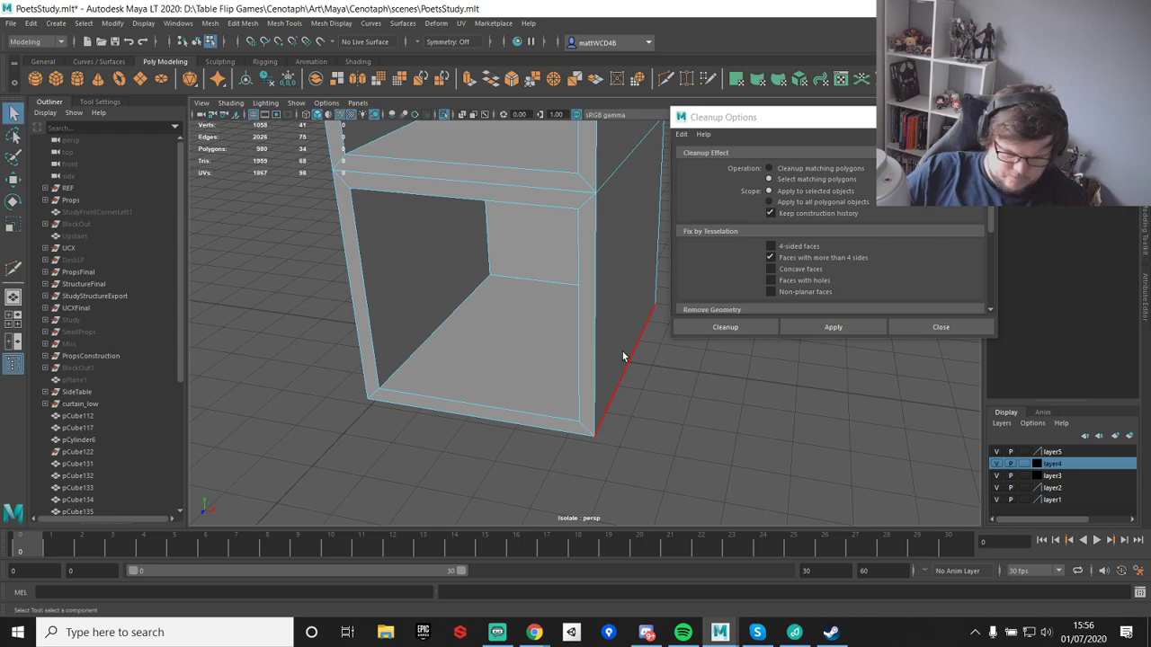
# - Recheck the carcass with Cleanup and merge its vertices, leaving isolation when finished
pyautogui.scroll(-2, 622, 351)
pyautogui.press('F8')
pyautogui.click(832, 327)
pyautogui.moveTo(558, 270)
pyautogui.keyDown('alt'); pyautogui.mouseDown()
pyautogui.moveTo(527, 257)
pyautogui.moveTo(475, 380)
pyautogui.moveTo(567, 368)
pyautogui.moveTo(587, 259)
pyautogui.moveTo(558, 288)
pyautogui.moveTo(573, 275)
pyautogui.mouseUp(); pyautogui.keyUp('alt')
pyautogui.moveTo(573, 274); pyautogui.dragTo(397, 218, button='right')
pyautogui.scroll(-3, 397, 218)
pyautogui.keyDown('shift'); pyautogui.moveTo(666, 406); pyautogui.dragTo(737, 321, button='right'); pyautogui.keyUp('shift')
pyautogui.scroll(4, 544, 307)
pyautogui.moveTo(544, 309); pyautogui.dragTo(595, 275, button='right')
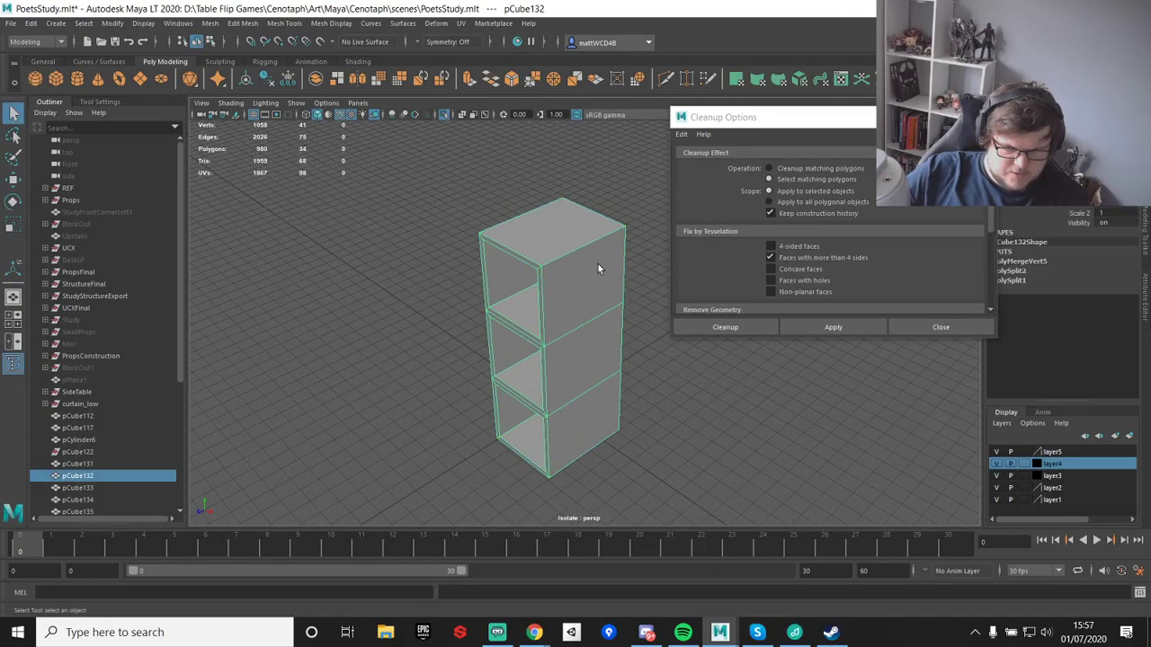
pyautogui.click(446, 115)
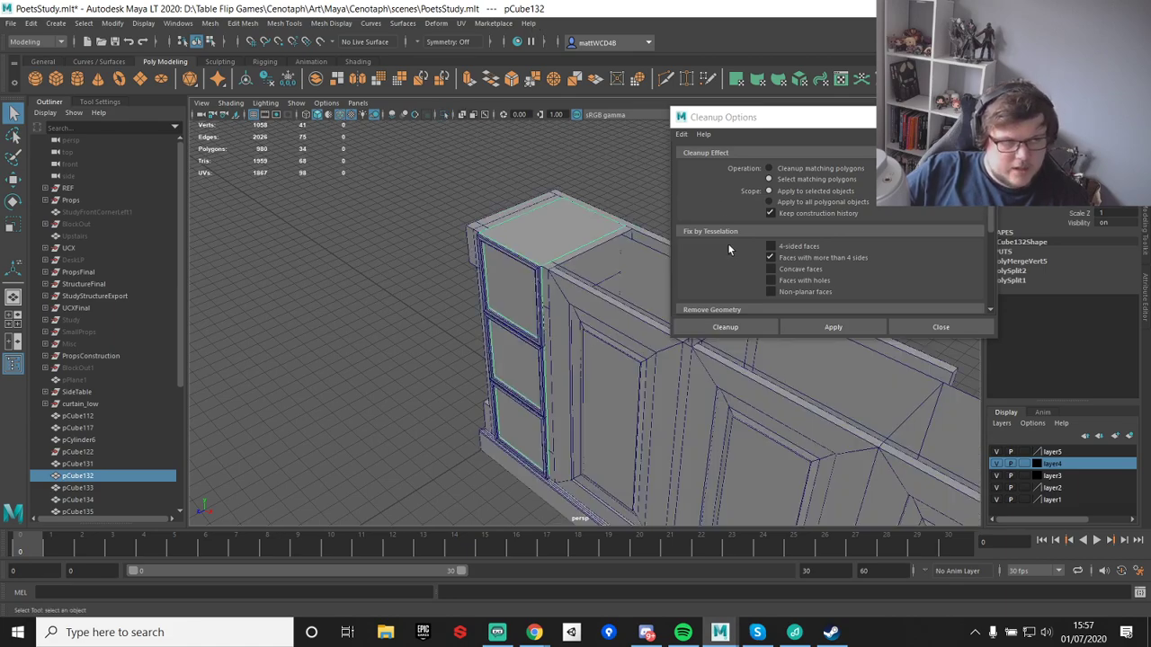
# - Check the three drawers one after another for faces with more than four sides using Cleanup
pyautogui.keyDown('alt'); pyautogui.moveTo(617, 304); pyautogui.dragTo(576, 286); pyautogui.keyUp('alt')
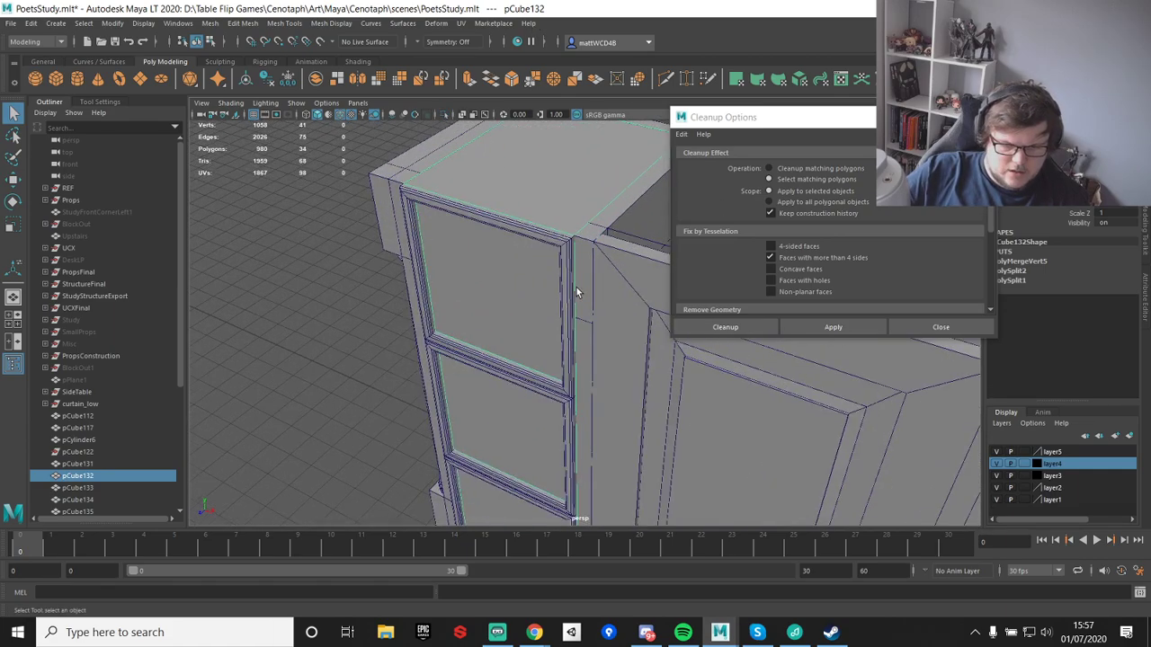
pyautogui.click(565, 262)
pyautogui.keyDown('alt'); pyautogui.moveTo(564, 256); pyautogui.dragTo(567, 221, button='middle'); pyautogui.keyUp('alt')
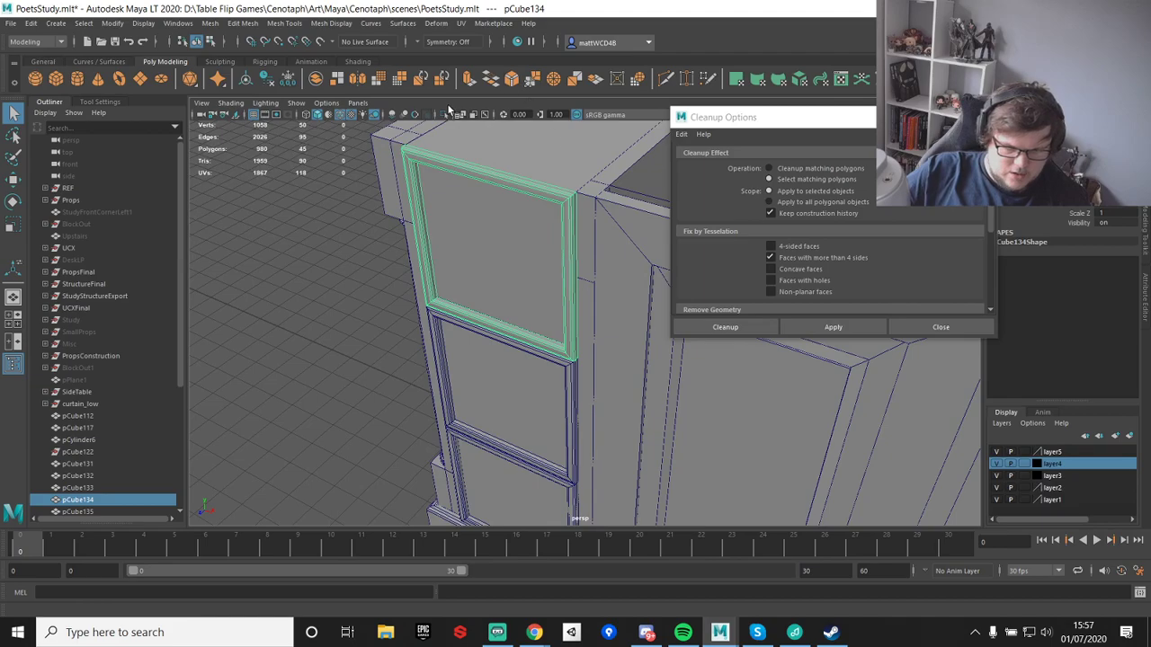
pyautogui.click(823, 326)
pyautogui.click(529, 417)
pyautogui.click(814, 329)
pyautogui.keyDown('alt'); pyautogui.moveTo(606, 432); pyautogui.dragTo(496, 408); pyautogui.keyUp('alt')
pyautogui.click(496, 409)
pyautogui.click(853, 328)
pyautogui.keyDown('alt'); pyautogui.moveTo(647, 328); pyautogui.dragTo(486, 301); pyautogui.keyUp('alt')
pyautogui.click(486, 302)
pyautogui.click(854, 326)
pyautogui.keyDown('alt'); pyautogui.moveTo(643, 325); pyautogui.dragTo(528, 319); pyautogui.keyUp('alt')
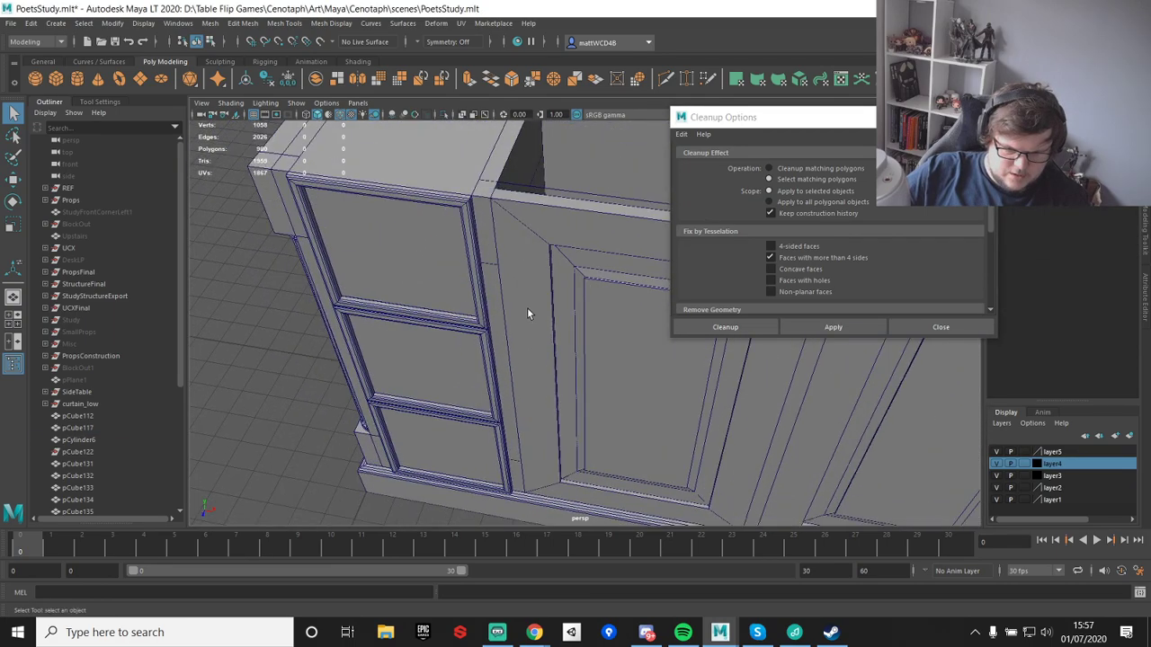
# - Isolate the divider beside the drawers and delete its extra vertical and horizontal edge loops
pyautogui.click(481, 253)
pyautogui.click(554, 260)
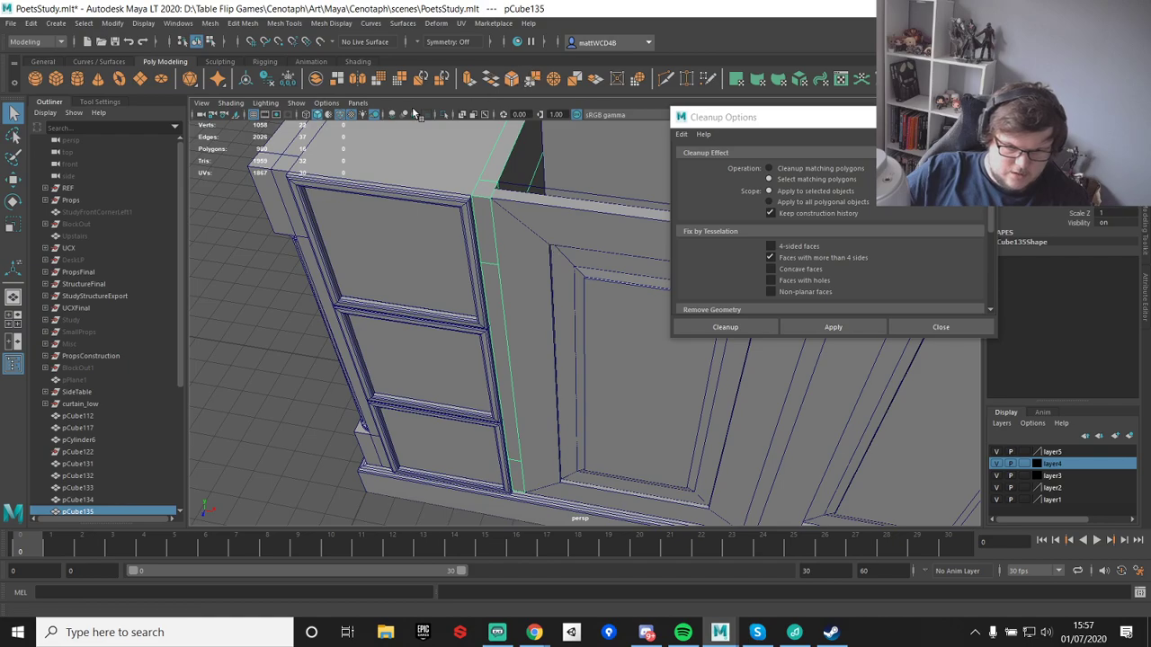
pyautogui.click(450, 114)
pyautogui.keyDown('alt'); pyautogui.moveTo(526, 269); pyautogui.dragTo(500, 206); pyautogui.keyUp('alt')
pyautogui.doubleClick(493, 180)
pyautogui.keyDown('shift'); pyautogui.doubleClick(457, 177); pyautogui.keyUp('shift')
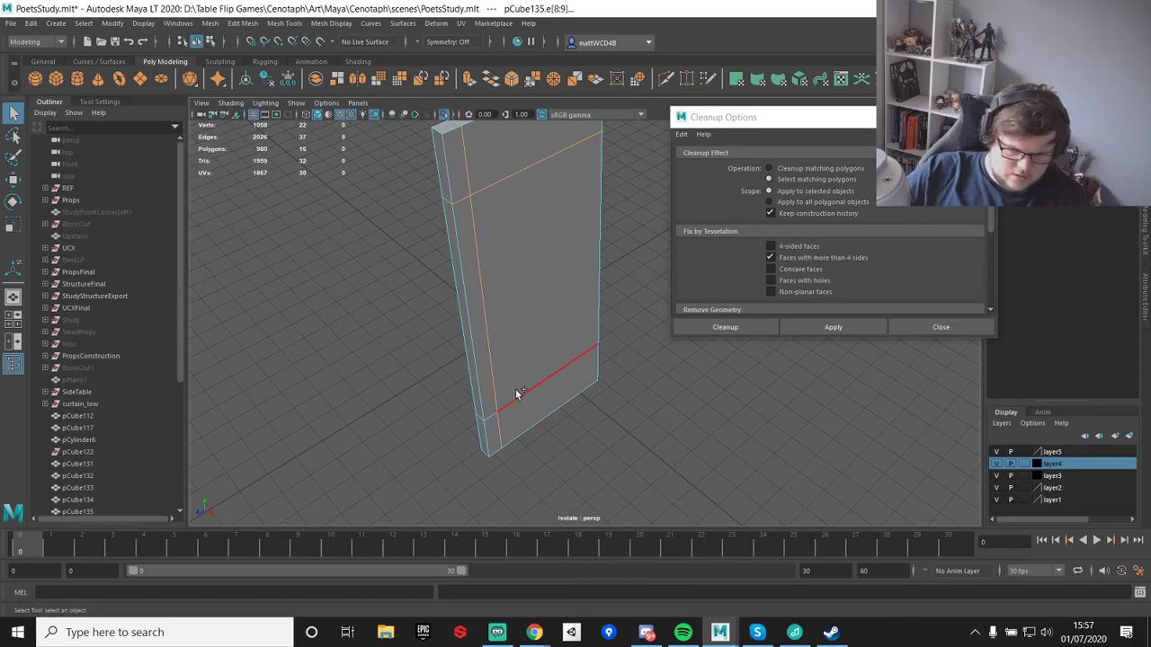
pyautogui.press('Delete')
# - Fill the divider's open border and leave isolation
pyautogui.keyDown('alt'); pyautogui.moveTo(537, 383); pyautogui.dragTo(620, 333); pyautogui.keyUp('alt')
pyautogui.moveTo(516, 289); pyautogui.dragTo(565, 238, button='right')
pyautogui.keyDown('alt'); pyautogui.moveTo(564, 293); pyautogui.dragTo(358, 347); pyautogui.keyUp('alt')
pyautogui.click(444, 116)
# - Combine the carcass, its three drawers, the divider, the end panel and the corner column into one mesh
pyautogui.keyDown('alt'); pyautogui.moveTo(593, 261); pyautogui.dragTo(243, 250); pyautogui.keyUp('alt')
pyautogui.moveTo(476, 255); pyautogui.dragTo(602, 232, button='right')
pyautogui.keyDown('shift'); pyautogui.click(553, 259); pyautogui.keyUp('shift')
pyautogui.keyDown('shift'); pyautogui.click(519, 253); pyautogui.keyUp('shift')
pyautogui.keyDown('shift'); pyautogui.click(527, 238); pyautogui.keyUp('shift')
pyautogui.keyDown('shift'); pyautogui.click(496, 328); pyautogui.keyUp('shift')
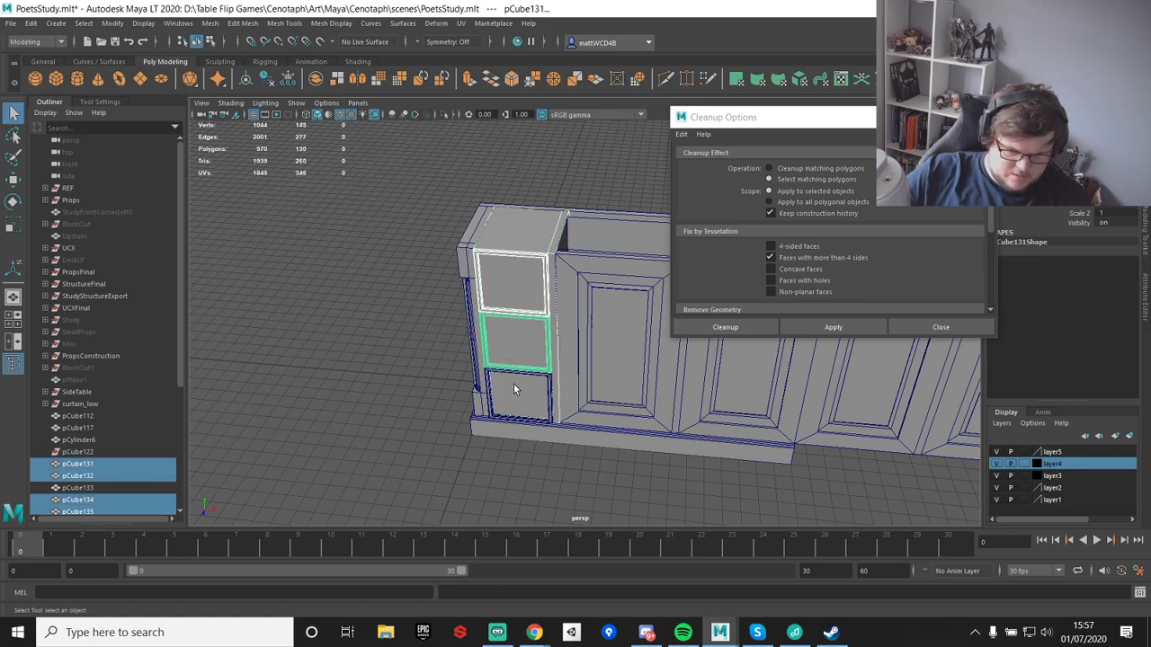
pyautogui.keyDown('shift'); pyautogui.click(481, 376); pyautogui.keyUp('shift')
pyautogui.keyDown('shift'); pyautogui.click(476, 361); pyautogui.keyUp('shift')
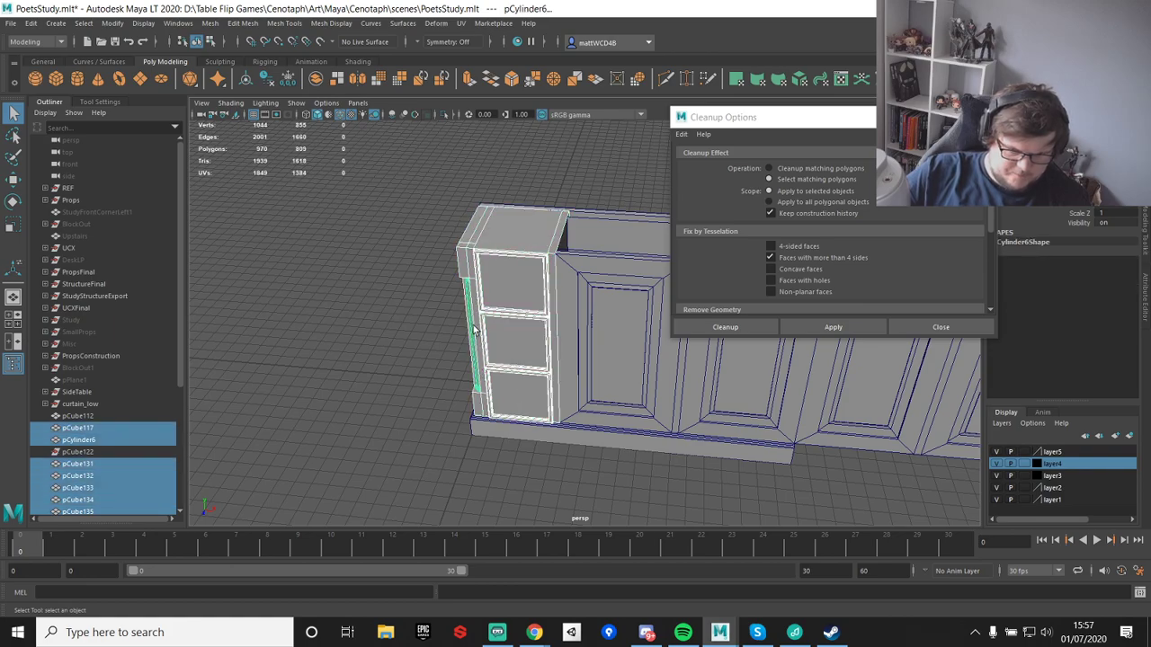
pyautogui.keyDown('shift'); pyautogui.rightClick(465, 258); pyautogui.keyUp('shift')
pyautogui.click(436, 509)
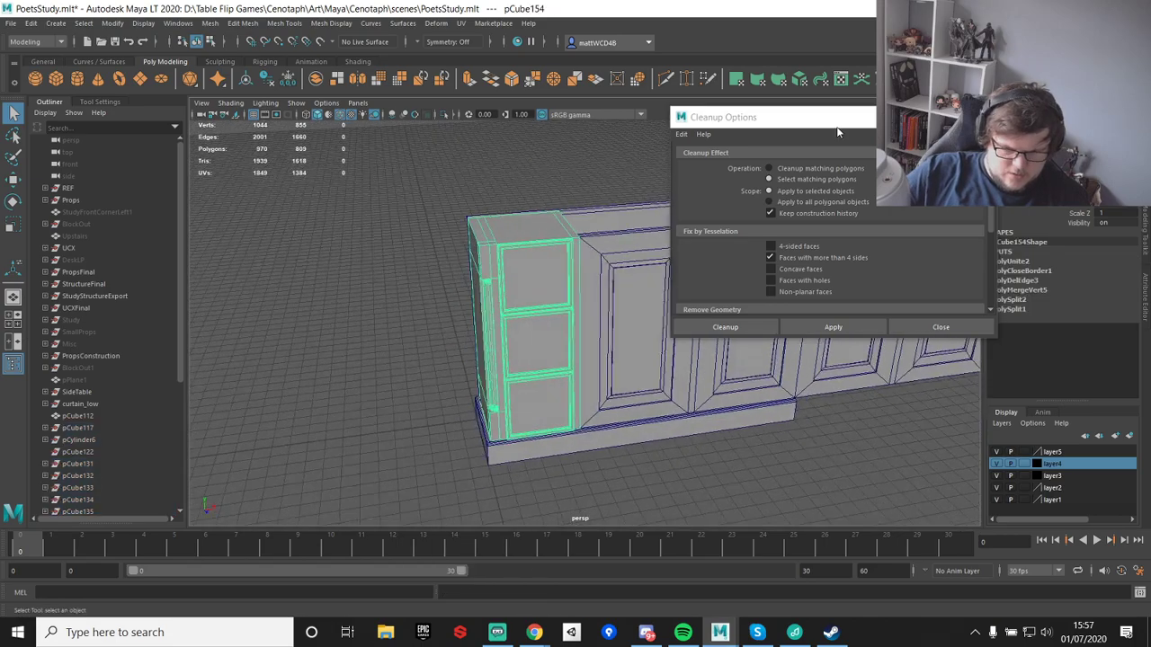
# - Close the Cleanup options, delete the combined drawer unit's history and move its pivot to the counter's centre
pyautogui.click(982, 117)
pyautogui.click(924, 79)
pyautogui.press('w')
pyautogui.keyDown('alt'); pyautogui.moveTo(868, 144); pyautogui.dragTo(498, 274); pyautogui.keyUp('alt')
pyautogui.press('d')
pyautogui.scroll(-3, 717, 229)
pyautogui.keyDown('alt'); pyautogui.moveTo(692, 263); pyautogui.dragTo(594, 278, button='middle'); pyautogui.keyUp('alt')
# - Duplicate the combined drawer unit and mirror the copy onto the opposite end of the counter
pyautogui.hotkey('ctrl', 'd')
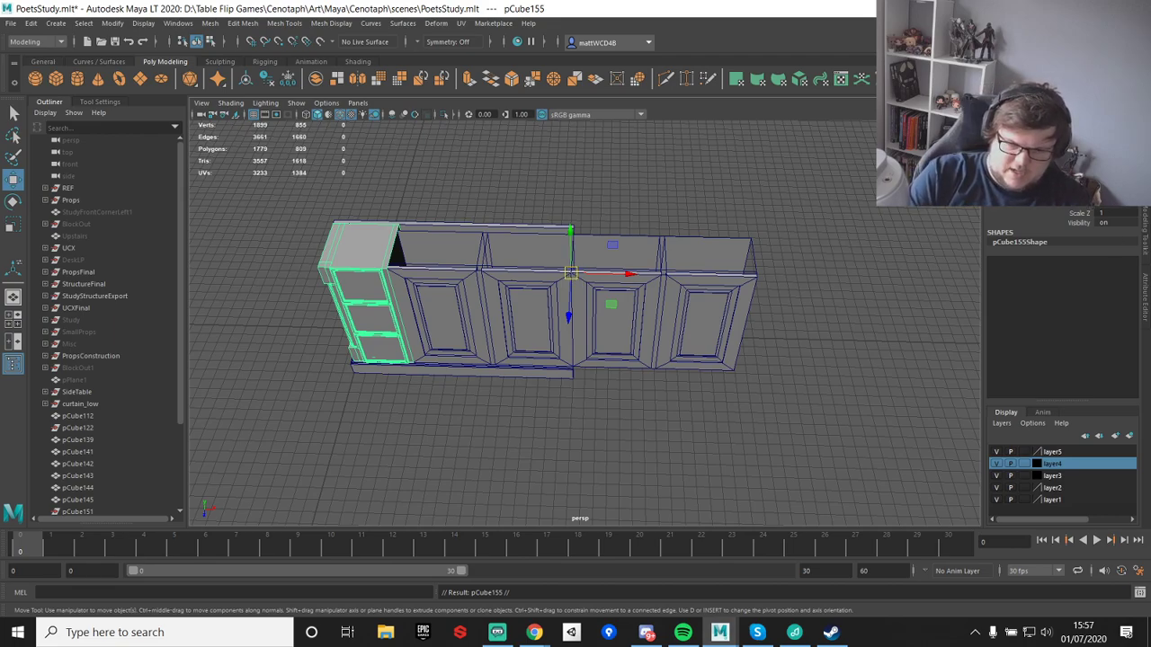
pyautogui.press('Return')
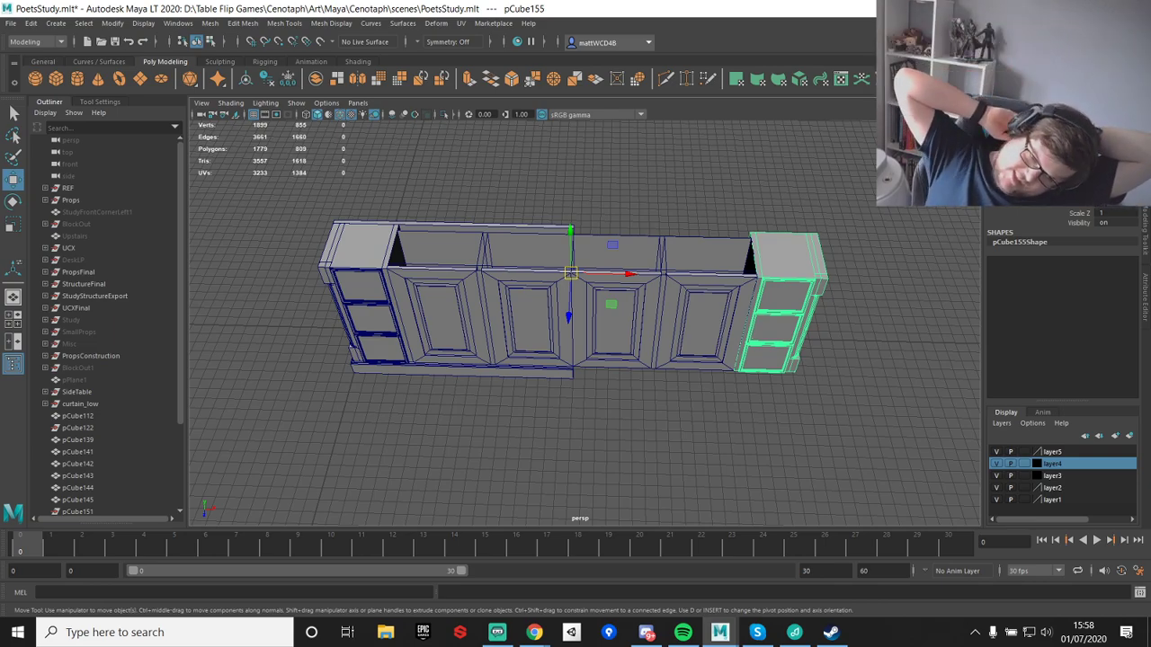
pyautogui.moveTo(629, 254)
pyautogui.keyDown('alt'); pyautogui.mouseDown()
pyautogui.moveTo(599, 209)
pyautogui.moveTo(690, 267)
pyautogui.moveTo(627, 264)
pyautogui.mouseUp(); pyautogui.keyUp('alt')
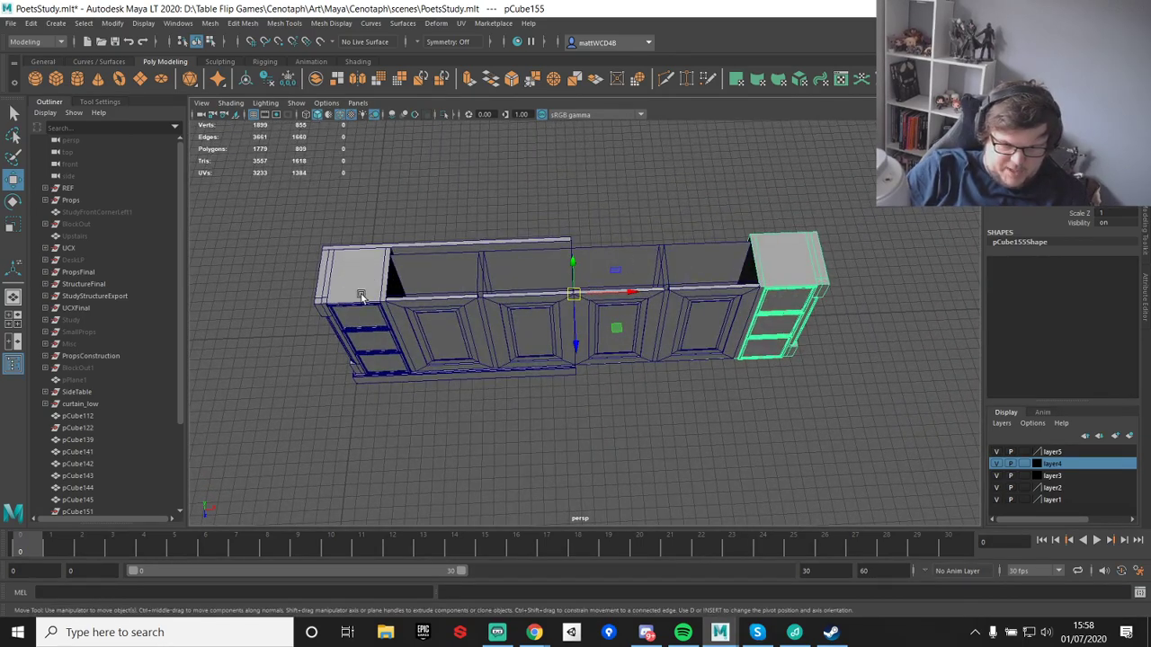
pyautogui.click(753, 153)
pyautogui.keyDown('alt'); pyautogui.moveTo(753, 153); pyautogui.dragTo(556, 360); pyautogui.keyUp('alt')
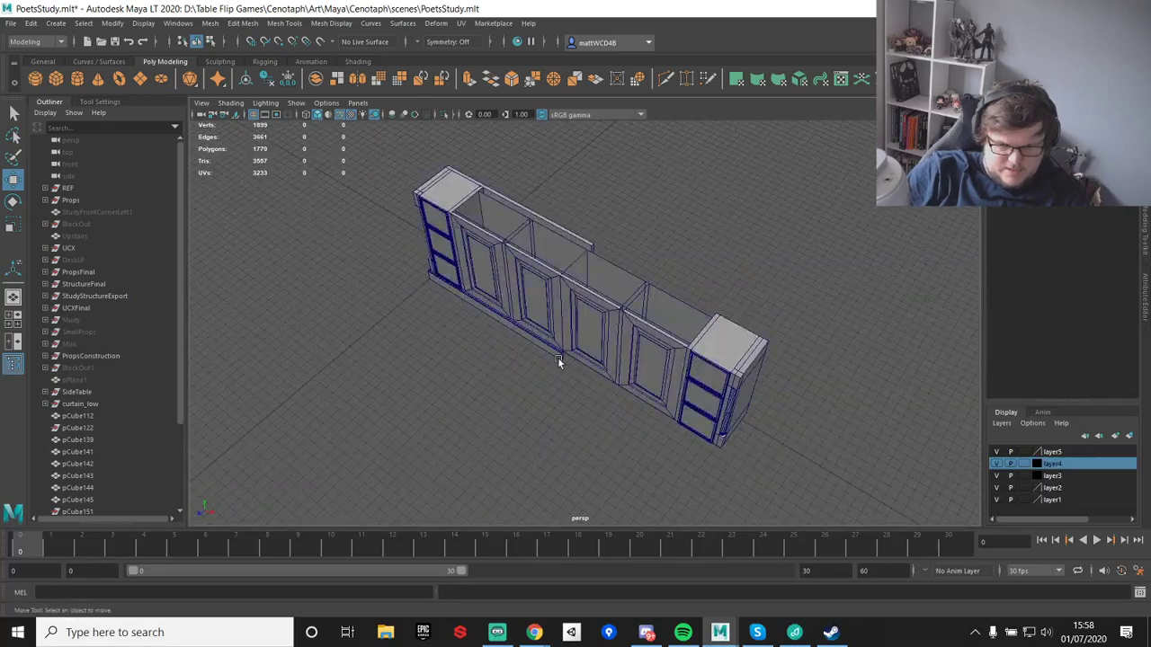
# - Snap the base moulding's pivot to its end at the middle of the counter
pyautogui.click(558, 357)
pyautogui.scroll(6, 584, 350)
pyautogui.press('d')
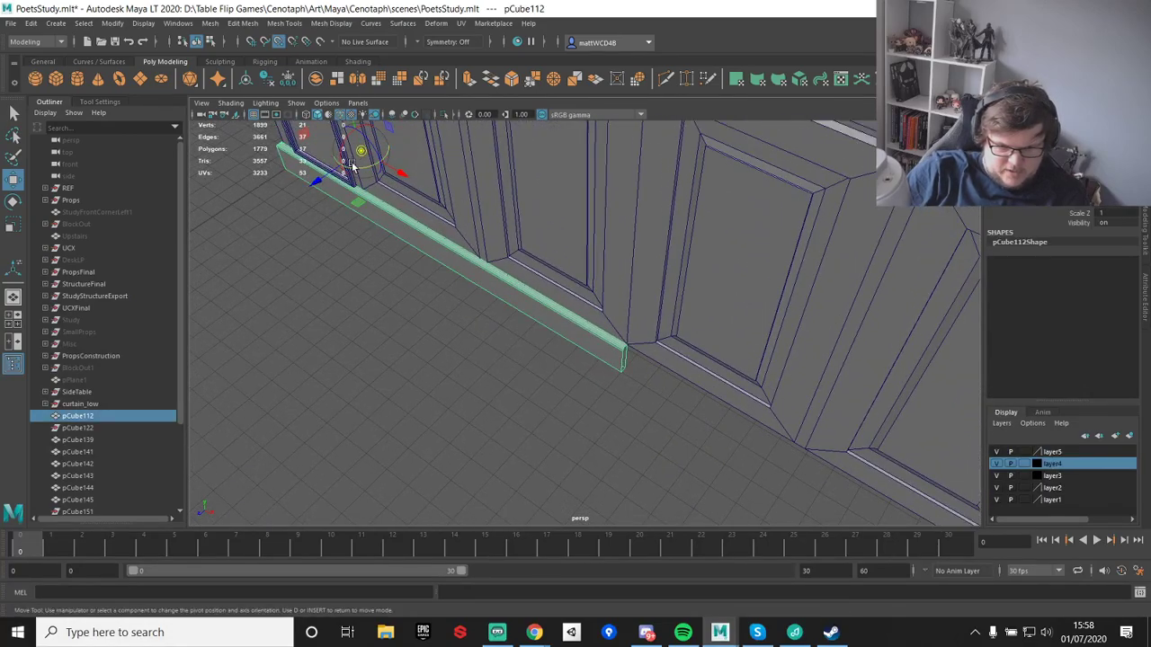
# - Try duplicating the base moulding with frozen transformations and a centred pivot, and undo the attempt
pyautogui.hotkey('ctrl', 'd')
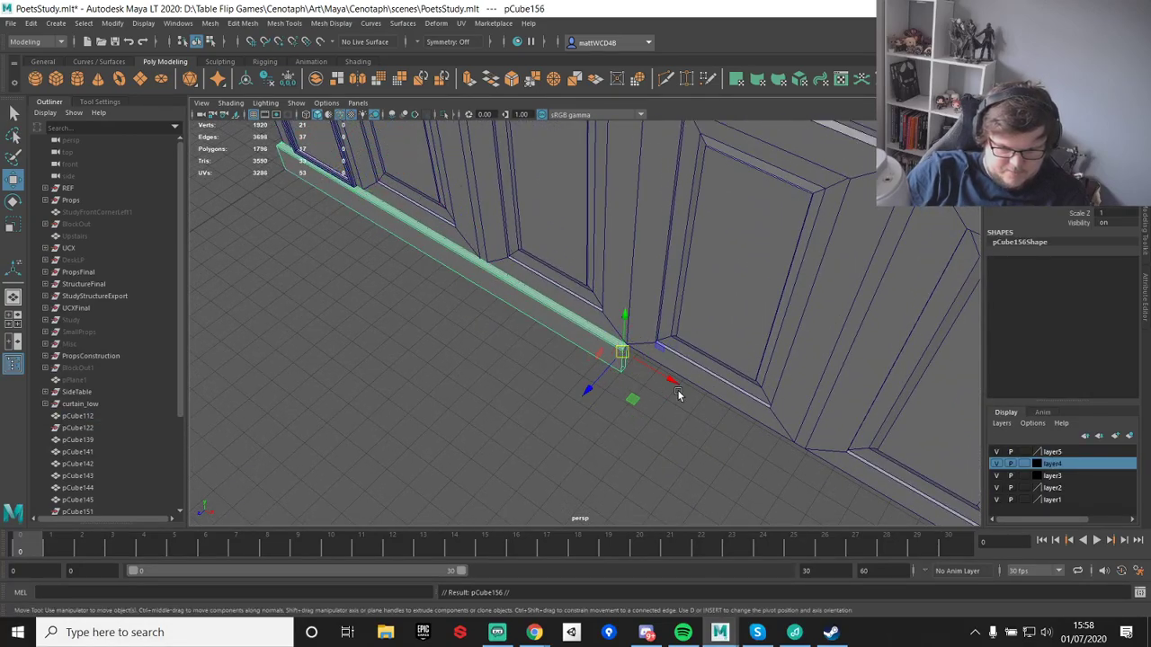
pyautogui.keyDown('alt'); pyautogui.moveTo(678, 395); pyautogui.dragTo(710, 369); pyautogui.keyUp('alt')
pyautogui.keyDown('alt'); pyautogui.moveTo(710, 368); pyautogui.dragTo(581, 299, button='right'); pyautogui.keyUp('alt')
pyautogui.keyDown('alt'); pyautogui.moveTo(649, 266); pyautogui.dragTo(570, 305, button='middle'); pyautogui.keyUp('alt')
pyautogui.keyDown('alt'); pyautogui.moveTo(570, 305); pyautogui.dragTo(594, 325); pyautogui.keyUp('alt')
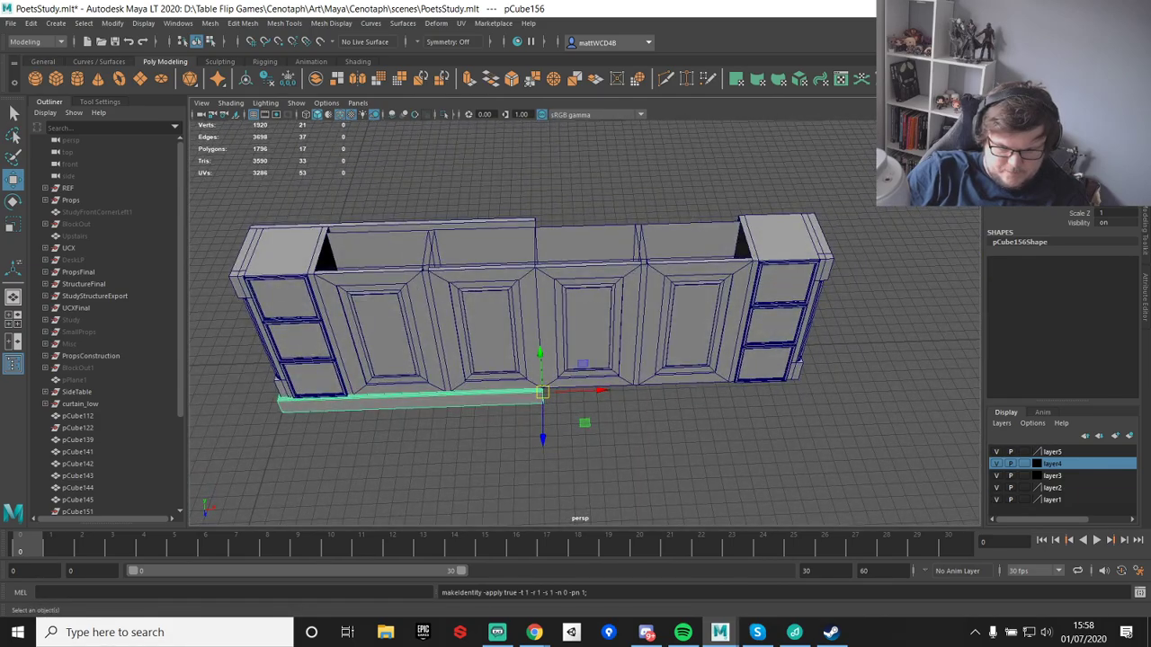
pyautogui.hotkey('ctrl', 'shift', 'p')
pyautogui.scroll(-2, 605, 337)
pyautogui.keyDown('alt'); pyautogui.moveTo(605, 338); pyautogui.dragTo(684, 275, button='middle'); pyautogui.keyUp('alt')
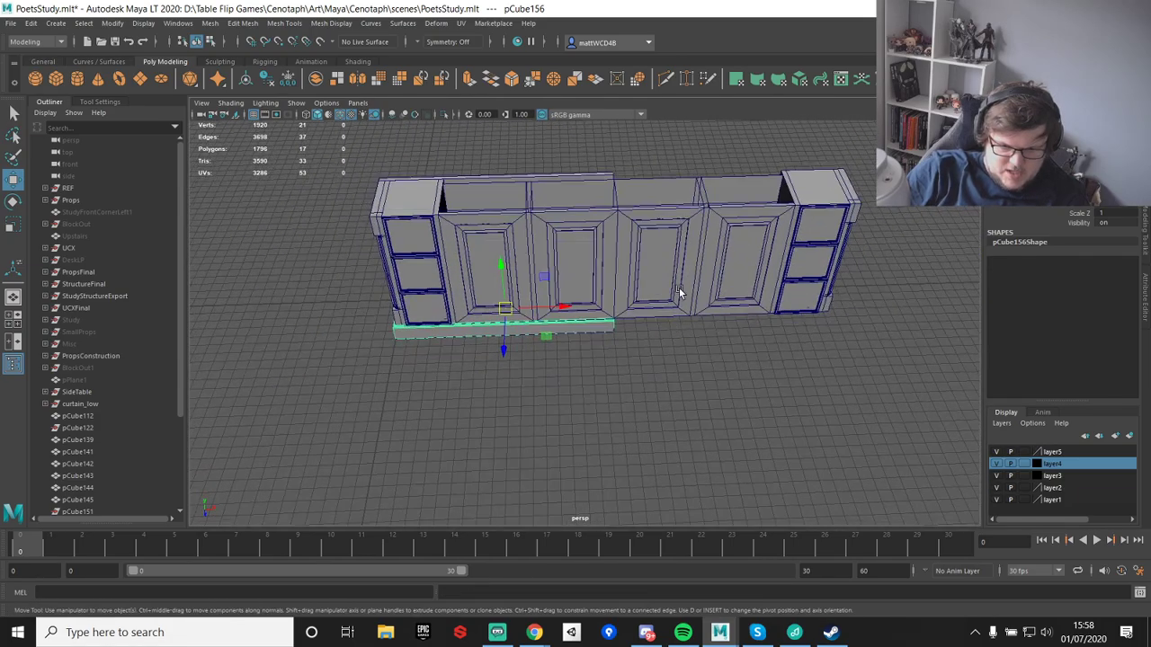
pyautogui.keyDown('alt'); pyautogui.moveTo(683, 275); pyautogui.dragTo(711, 249); pyautogui.keyUp('alt')
pyautogui.keyDown('alt'); pyautogui.moveTo(711, 249); pyautogui.dragTo(651, 333, button='middle'); pyautogui.keyUp('alt')
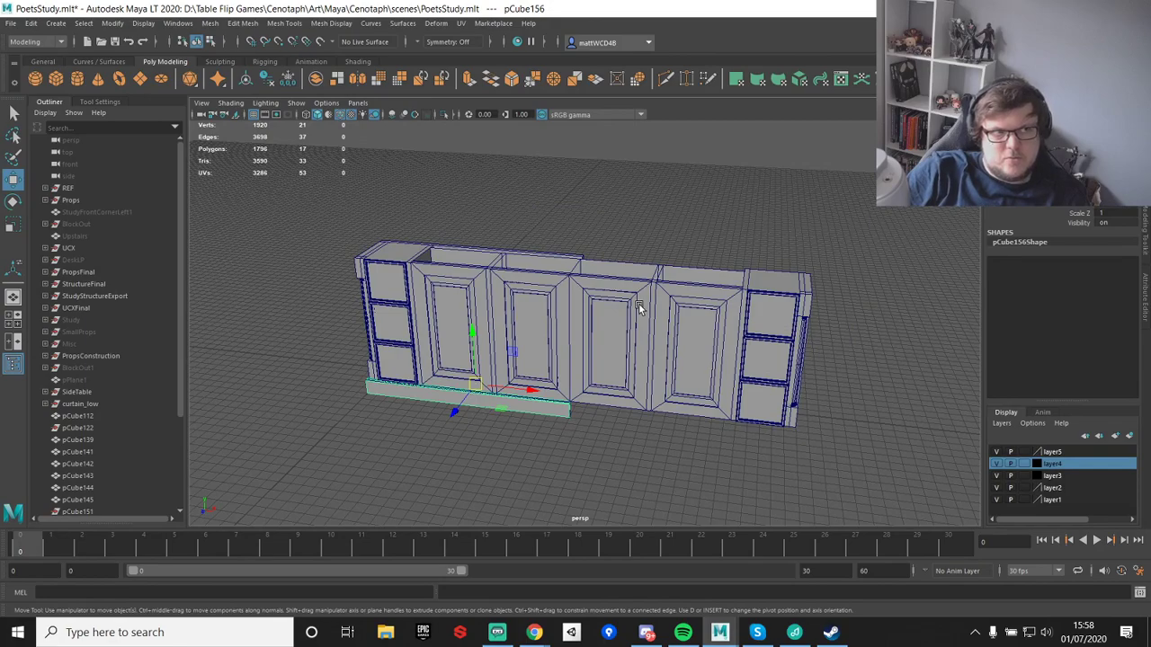
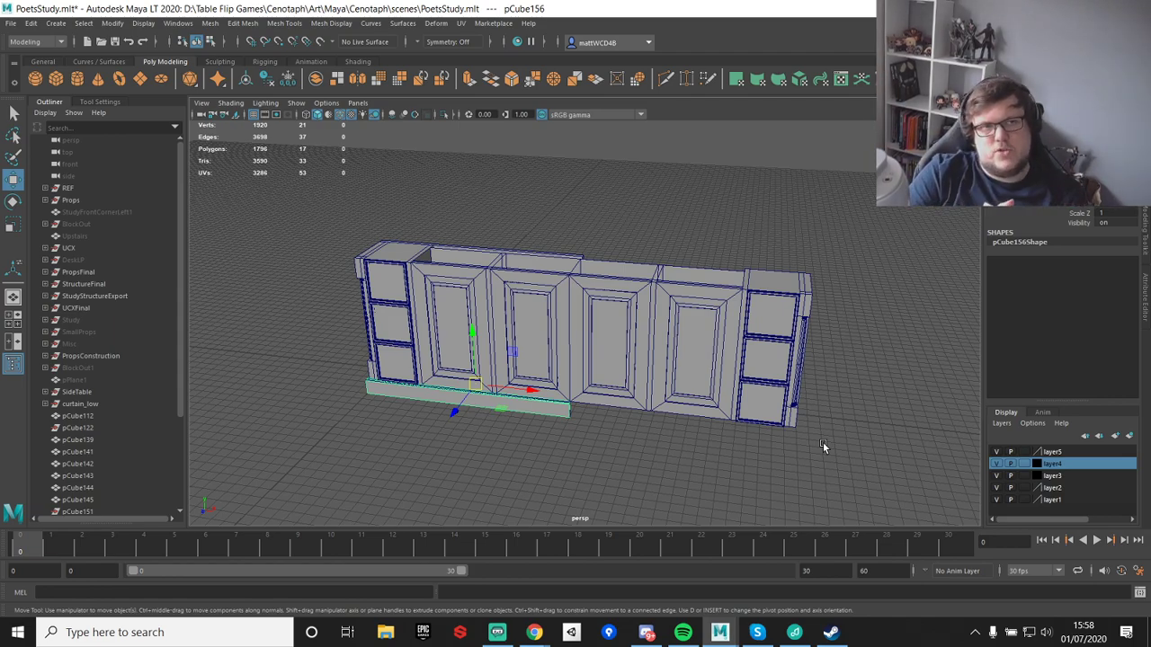
pyautogui.keyDown('alt'); pyautogui.moveTo(671, 330); pyautogui.dragTo(611, 318); pyautogui.keyUp('alt')
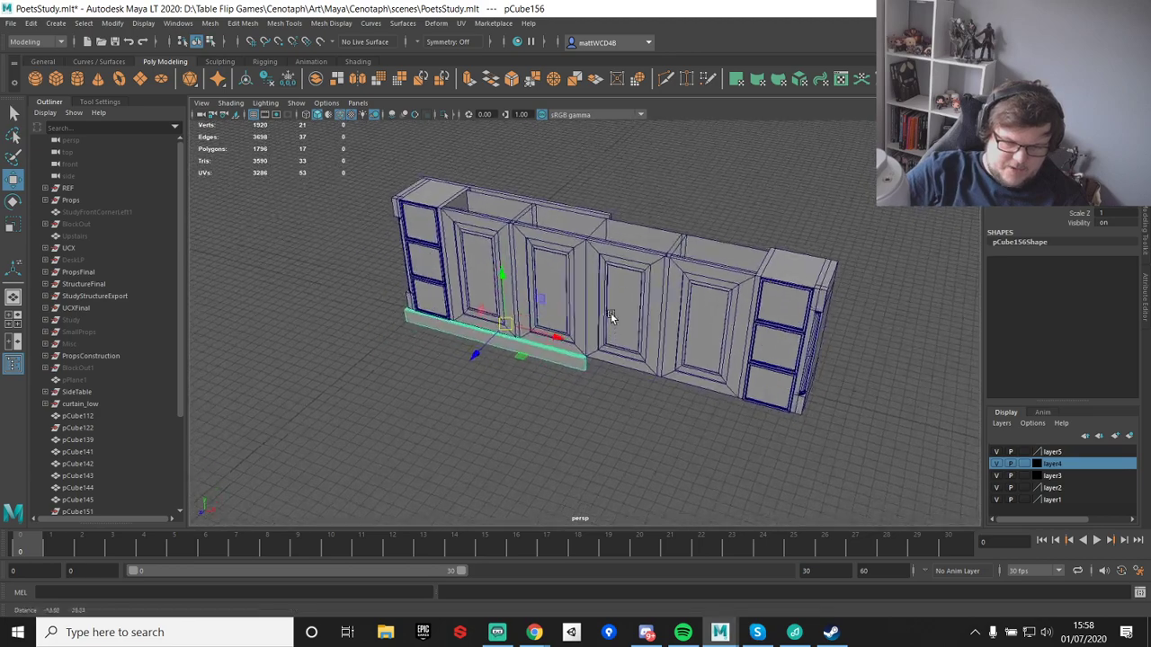
pyautogui.scroll(3, 611, 318)
# - Duplicate the base moulding and mirror the copy along the other half of the counter
pyautogui.click(587, 346)
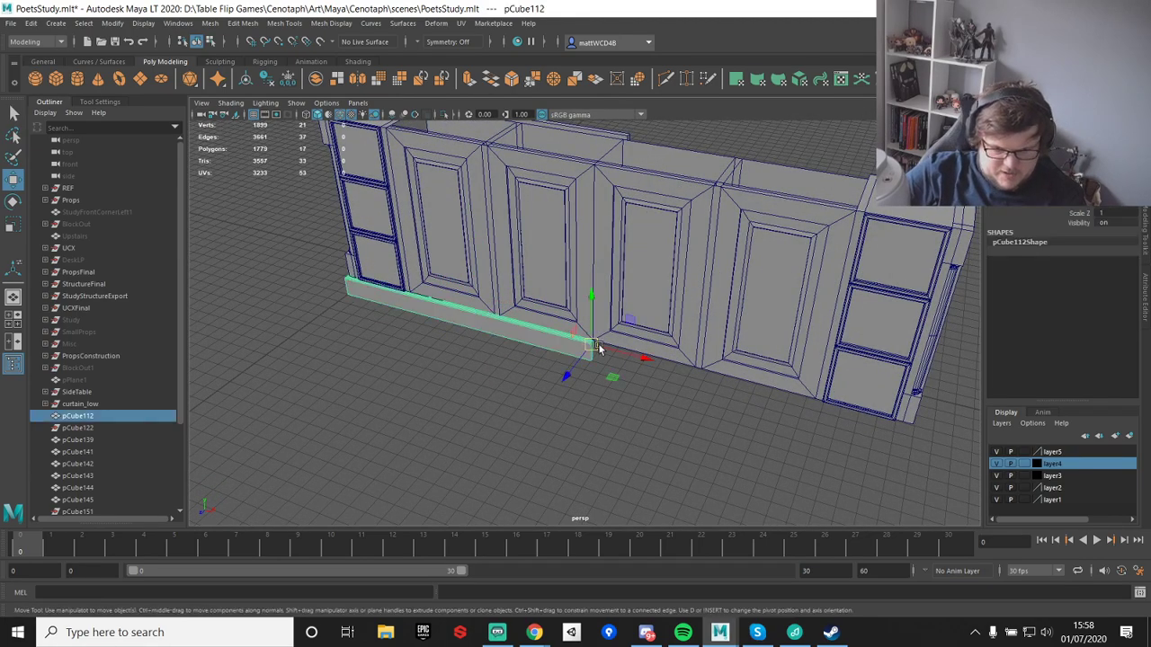
pyautogui.keyDown('alt'); pyautogui.moveTo(799, 249); pyautogui.dragTo(689, 252, button='middle'); pyautogui.keyUp('alt')
pyautogui.hotkey('ctrl', 'd')
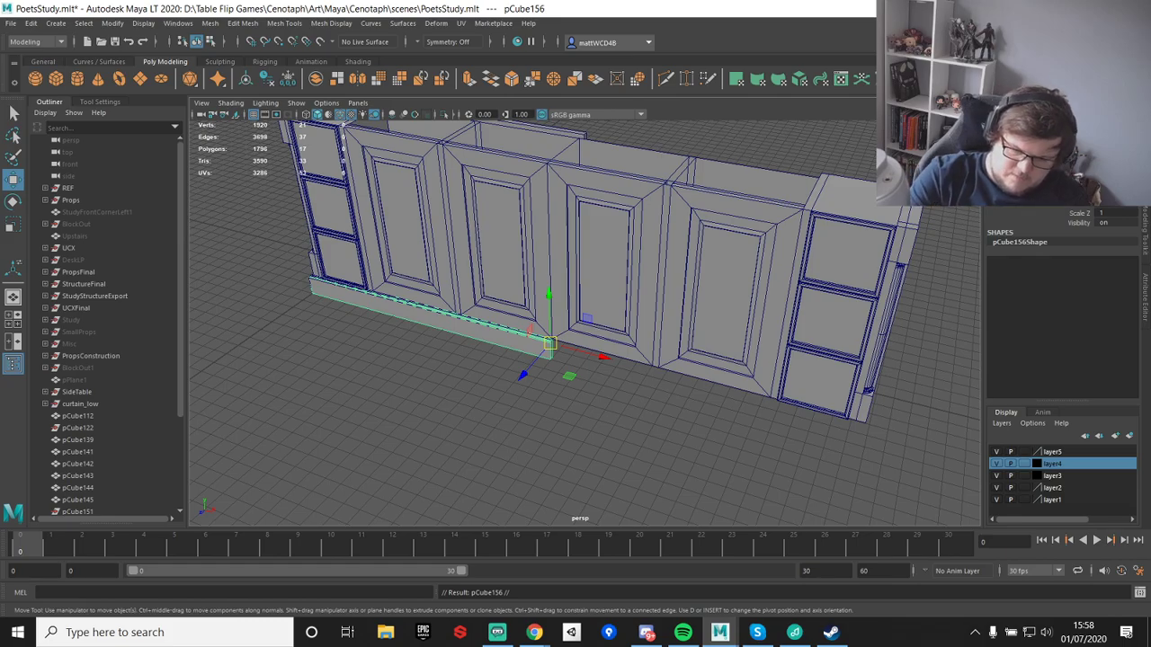
pyautogui.press('Return')
pyautogui.click(569, 485)
pyautogui.scroll(-3, 773, 401)
pyautogui.moveTo(773, 401)
pyautogui.keyDown('alt'); pyautogui.mouseDown()
pyautogui.moveTo(806, 368)
pyautogui.moveTo(783, 404)
pyautogui.mouseUp(); pyautogui.keyUp('alt')
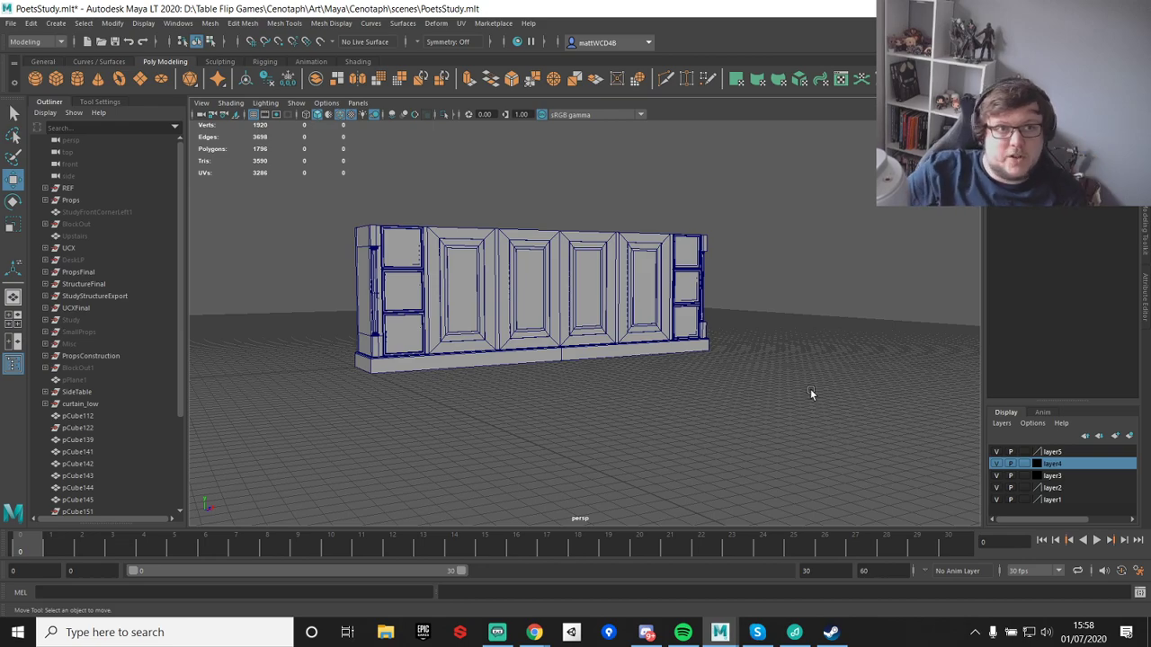
pyautogui.keyDown('alt'); pyautogui.moveTo(553, 309); pyautogui.dragTo(493, 288); pyautogui.keyUp('alt')
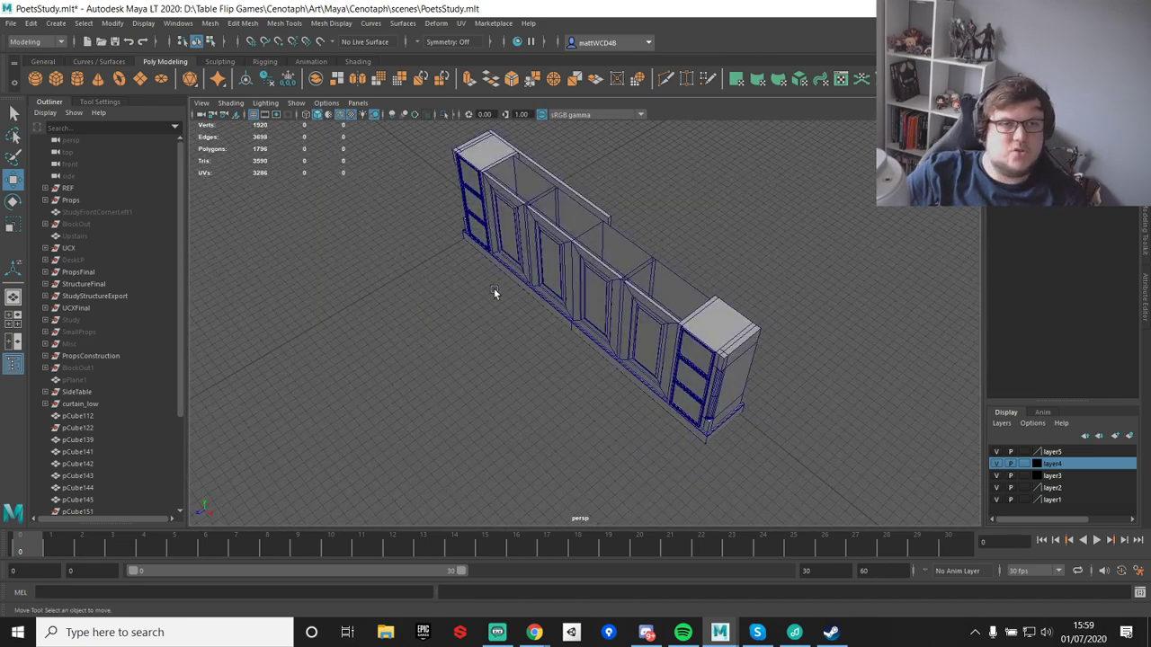
# - Select the back panel on the shelf side and delete its narrow end face at the counter's middle
pyautogui.keyDown('alt'); pyautogui.moveTo(767, 306); pyautogui.dragTo(644, 313); pyautogui.keyUp('alt')
pyautogui.click(644, 313)
pyautogui.scroll(3, 700, 351)
pyautogui.keyDown('alt'); pyautogui.moveTo(827, 359); pyautogui.dragTo(810, 359, button='middle'); pyautogui.keyUp('alt')
pyautogui.moveTo(839, 321); pyautogui.dragTo(630, 293)
pyautogui.keyDown('alt'); pyautogui.moveTo(644, 372); pyautogui.dragTo(679, 306); pyautogui.keyUp('alt')
pyautogui.scroll(3, 680, 306)
pyautogui.press('q')
pyautogui.moveTo(687, 231); pyautogui.dragTo(688, 274, button='right')
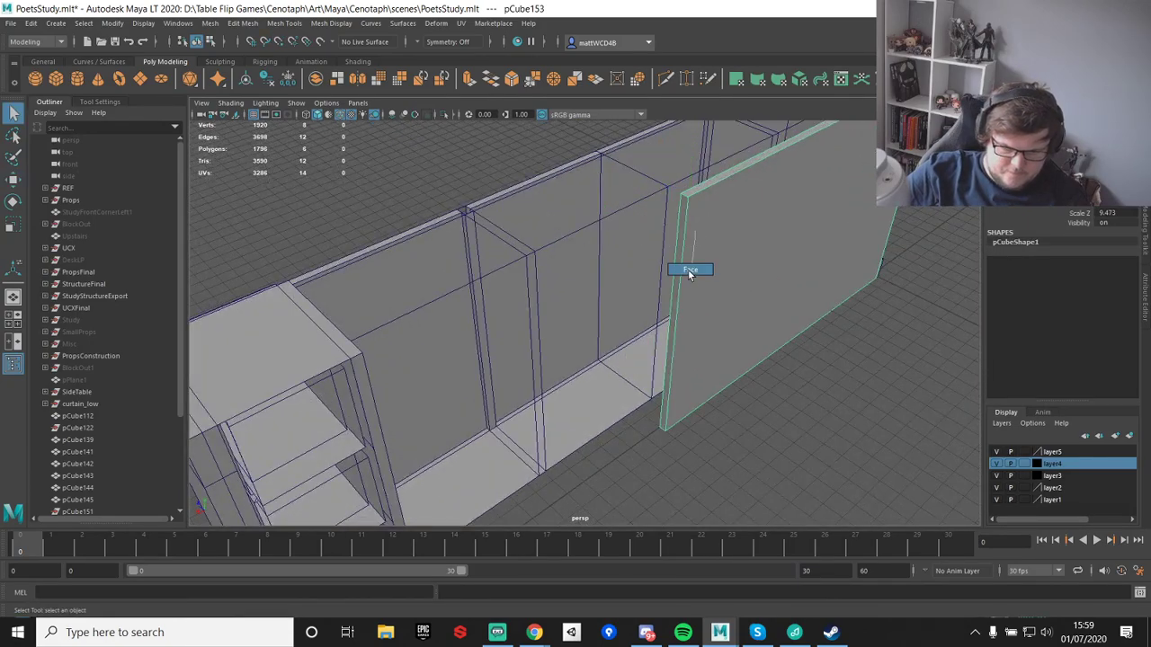
pyautogui.click(680, 258)
pyautogui.press('F8')
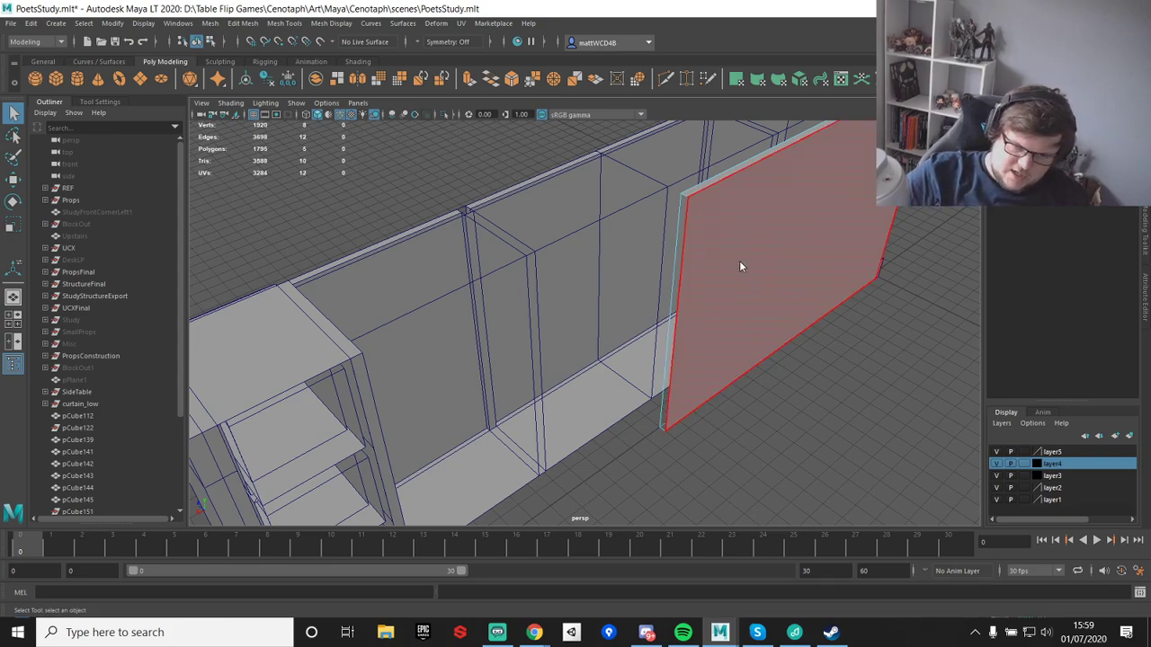
# - Duplicate the back panel and mirror the copy onto the other half of the counter with a scale of -1
pyautogui.click(773, 250)
pyautogui.press('w')
pyautogui.hotkey('ctrl', 'd')
pyautogui.click(288, 79)
pyautogui.click(245, 79)
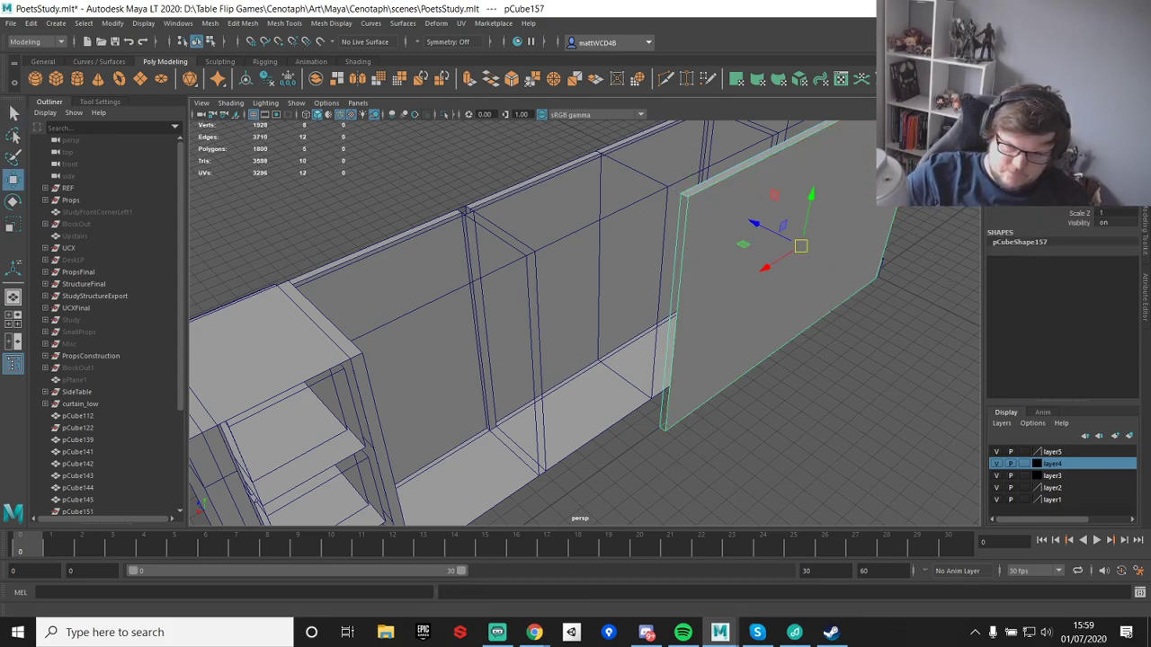
pyautogui.hotkey('ctrl', 'z')
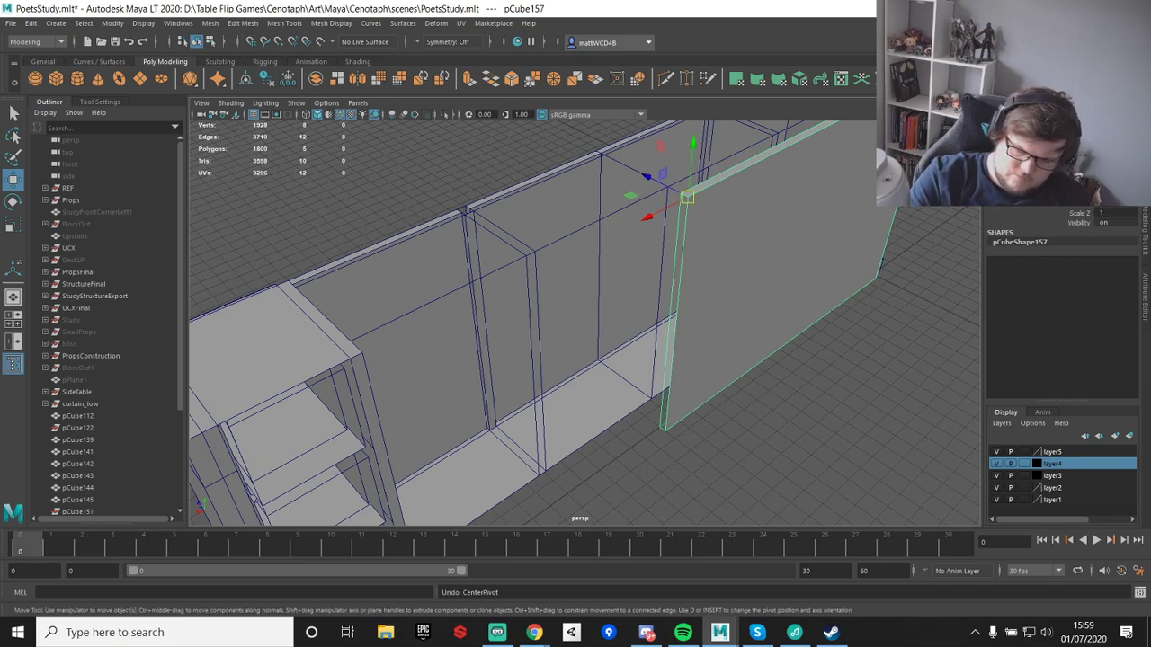
pyautogui.write('-1')
pyautogui.press('Return')
pyautogui.scroll(-4, 551, 393)
pyautogui.click(623, 440)
pyautogui.keyDown('alt'); pyautogui.moveTo(623, 440); pyautogui.dragTo(626, 326); pyautogui.keyUp('alt')
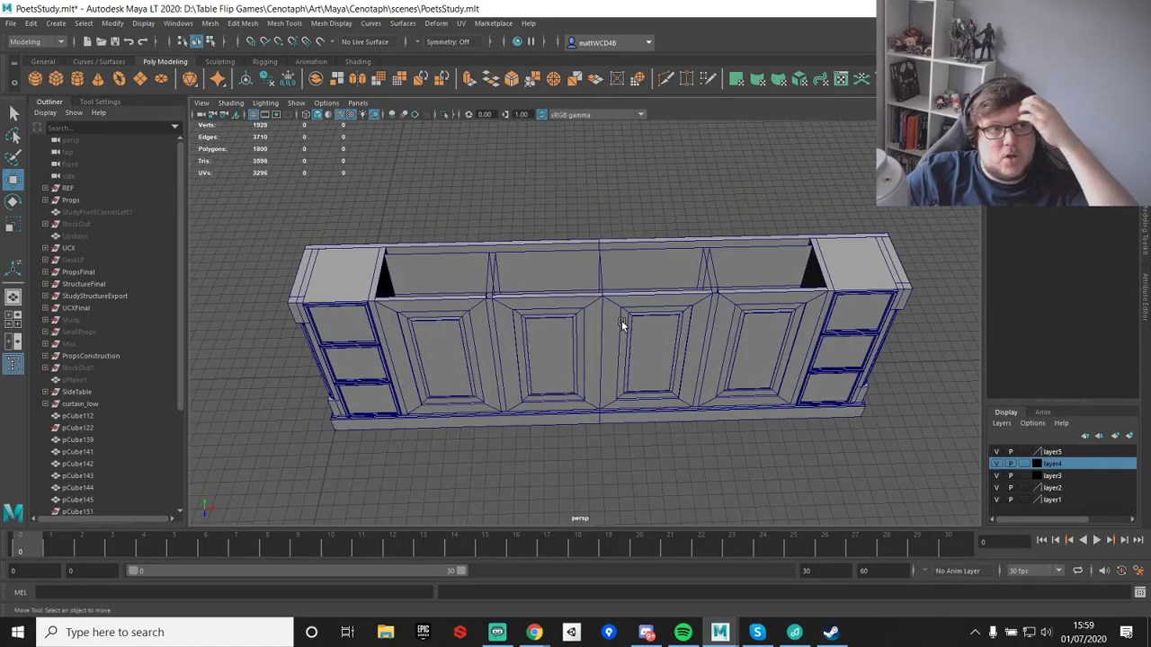
# - Unhide the countertop half and snap its pivot to its back corner at the middle of the counter
pyautogui.scroll(-5, 88, 445)
pyautogui.click(86, 392)
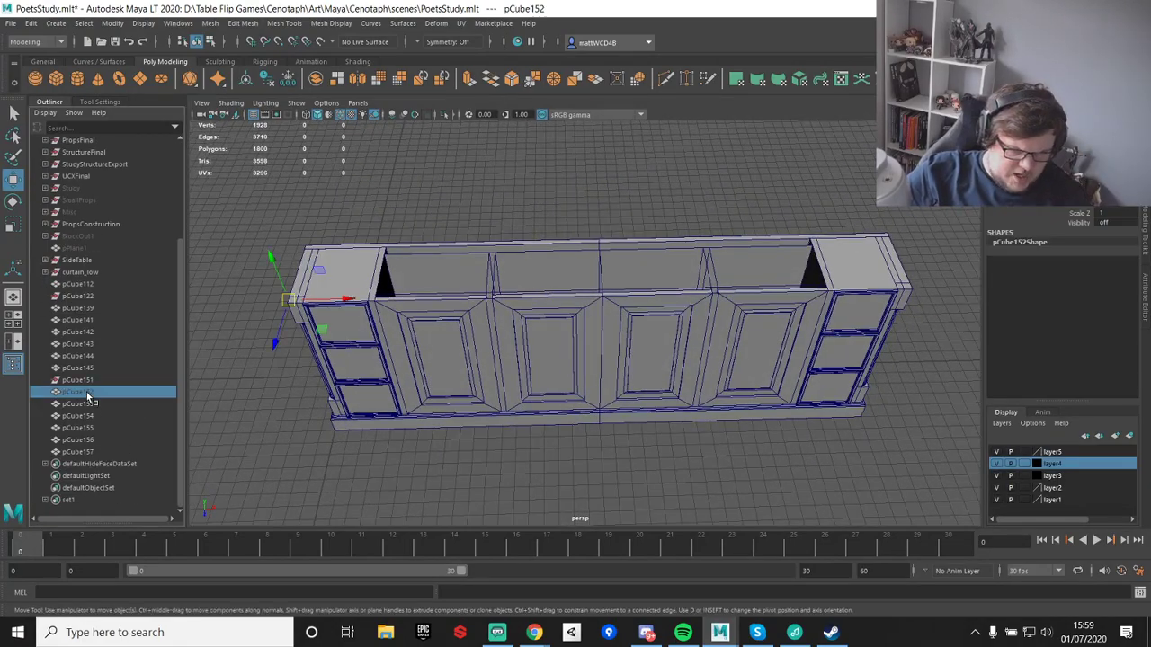
pyautogui.press('h')
pyautogui.keyDown('alt'); pyautogui.moveTo(483, 345); pyautogui.dragTo(666, 136); pyautogui.keyUp('alt')
pyautogui.press('d')
pyautogui.press('v')
pyautogui.middleClick(611, 224)
# - Duplicate the countertop half and mirror the copy over the other half of the counter
pyautogui.keyDown('alt'); pyautogui.moveTo(665, 137); pyautogui.dragTo(713, 234, button='right'); pyautogui.keyUp('alt')
pyautogui.moveTo(713, 233)
pyautogui.keyDown('alt'); pyautogui.mouseDown()
pyautogui.moveTo(671, 234)
pyautogui.moveTo(657, 390)
pyautogui.moveTo(681, 247)
pyautogui.moveTo(675, 273)
pyautogui.moveTo(697, 239)
pyautogui.mouseUp(); pyautogui.keyUp('alt')
pyautogui.hotkey('ctrl', 'd')
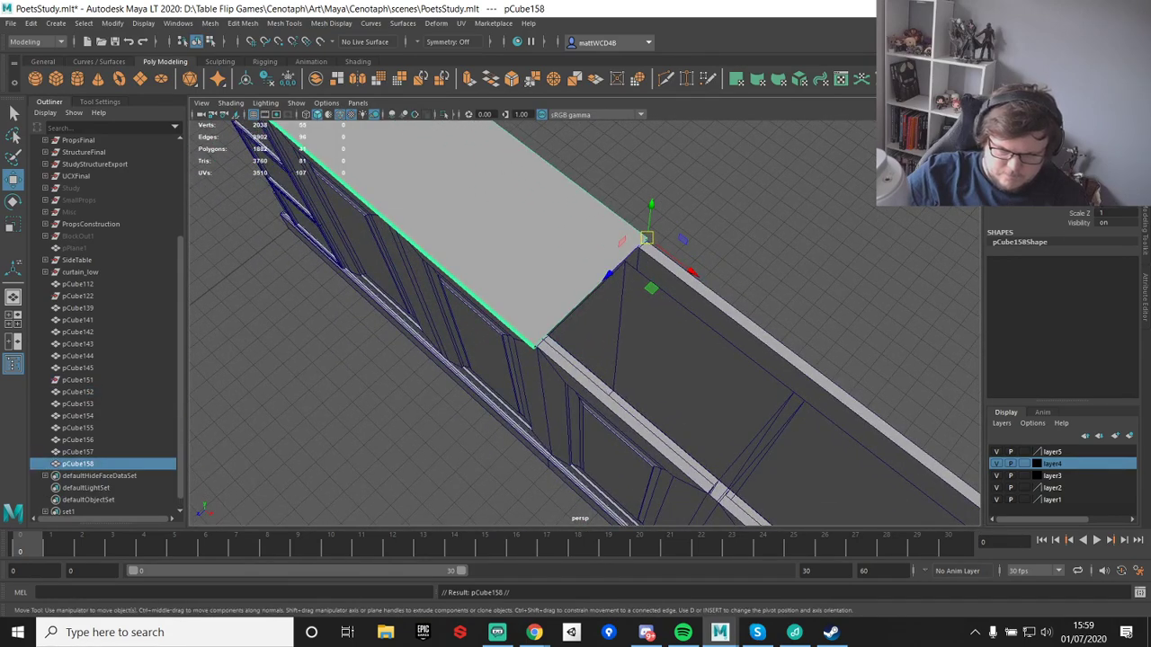
pyautogui.press('Return')
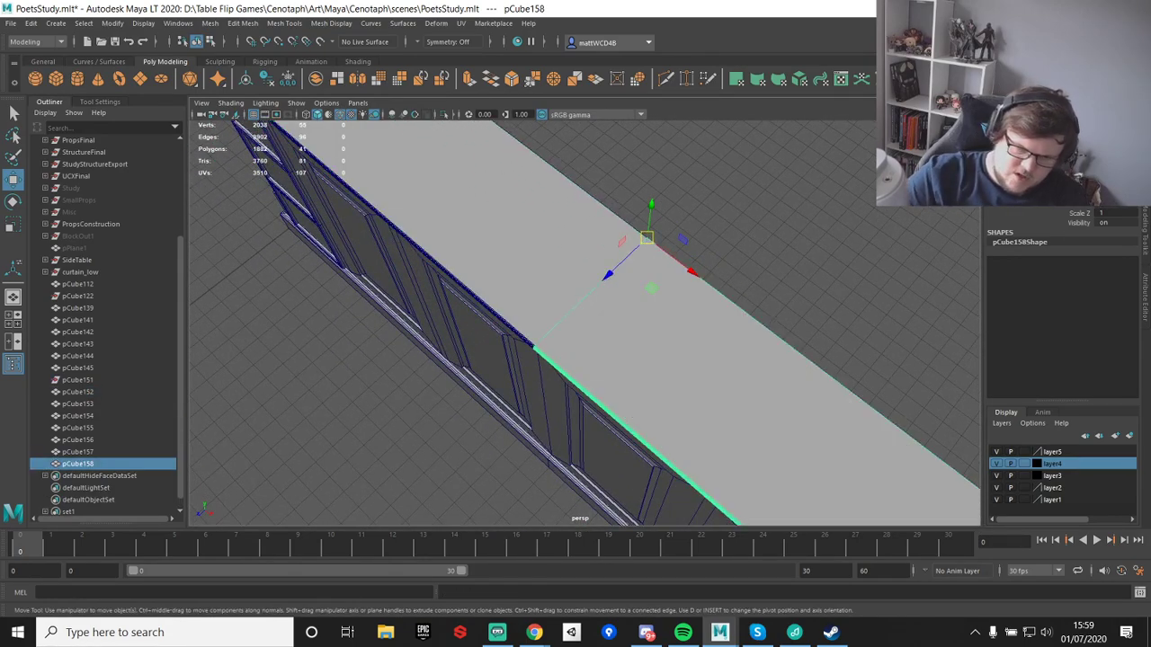
# - Combine the two countertop halves into one mesh
pyautogui.click(774, 230)
pyautogui.keyDown('alt'); pyautogui.moveTo(774, 231); pyautogui.dragTo(683, 329, button='right'); pyautogui.keyUp('alt')
pyautogui.keyDown('alt'); pyautogui.moveTo(683, 329); pyautogui.dragTo(671, 300); pyautogui.keyUp('alt')
pyautogui.click(671, 301)
pyautogui.keyDown('shift'); pyautogui.click(464, 282); pyautogui.keyUp('shift')
pyautogui.keyDown('shift'); pyautogui.moveTo(464, 281); pyautogui.dragTo(427, 534, button='right'); pyautogui.keyUp('shift')
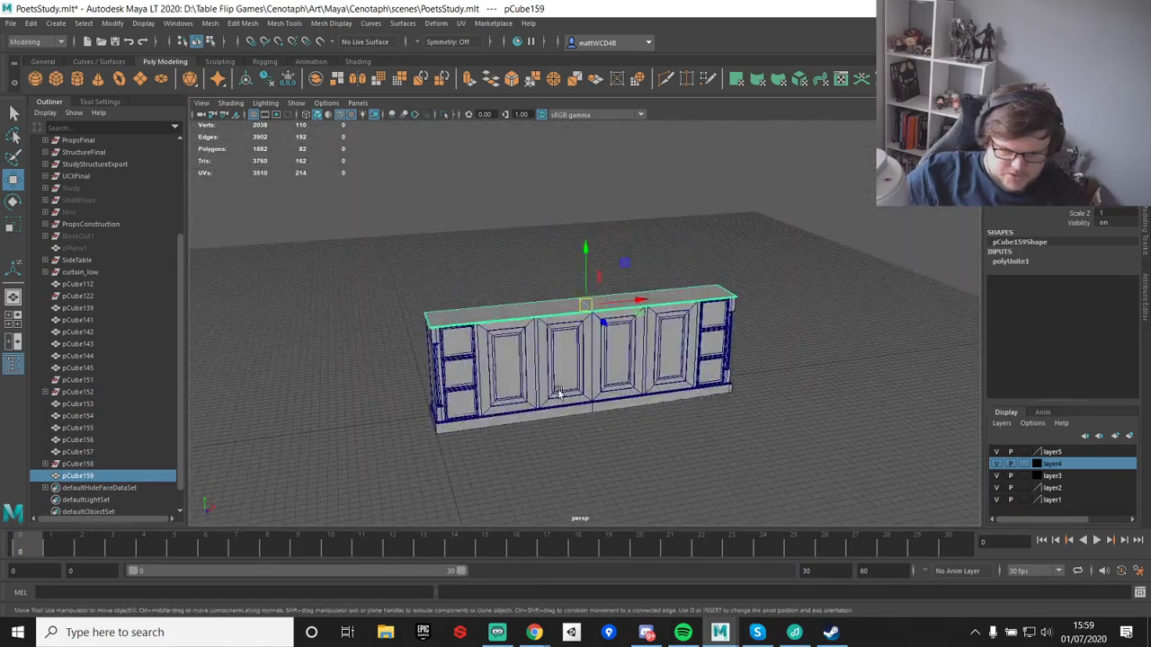
# - Select all the counter parts, delete their history and freeze their transformations
pyautogui.moveTo(331, 221); pyautogui.dragTo(851, 533)
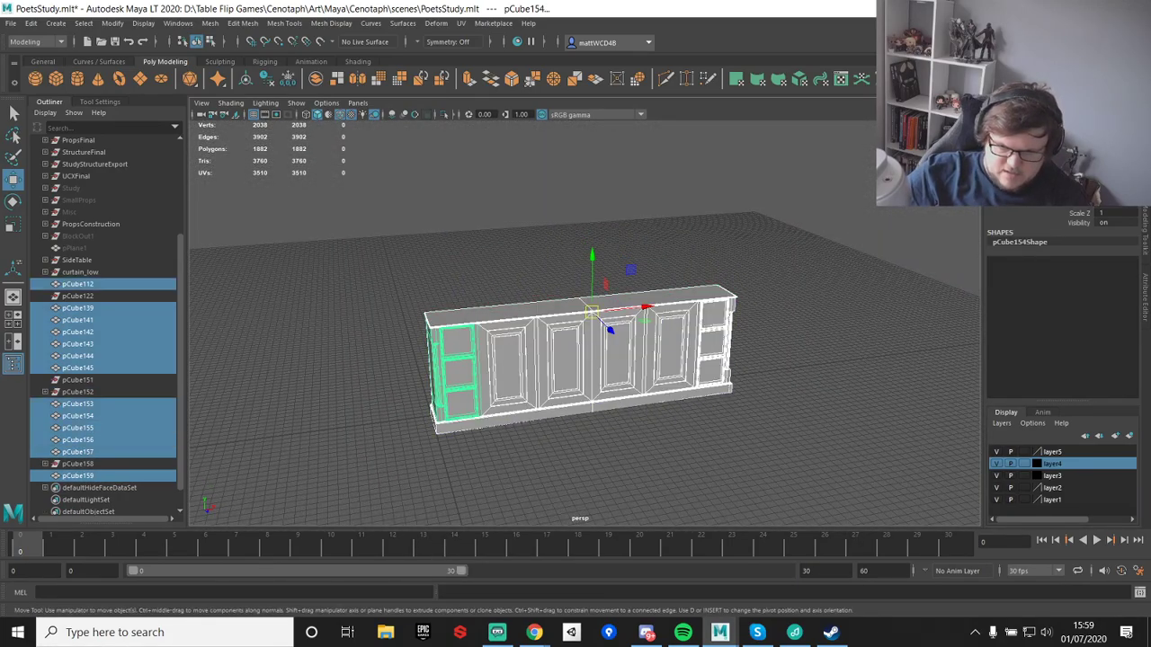
pyautogui.click(267, 79)
pyautogui.click(288, 79)
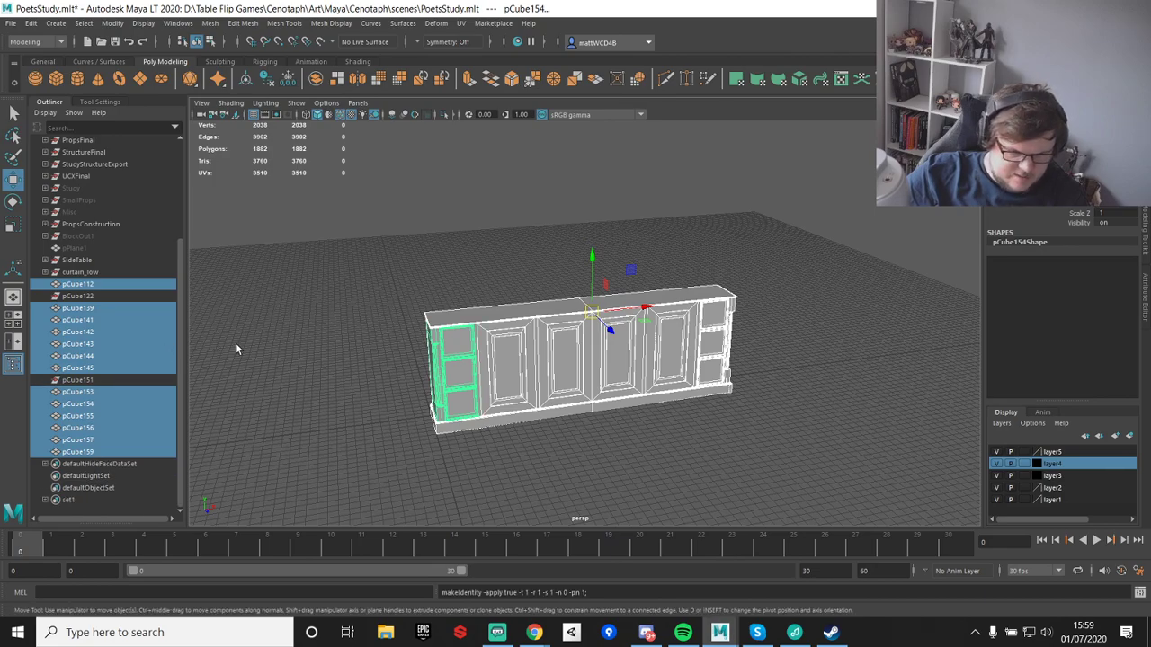
# - Group all the counter parts and name the group SideBoardLarge
pyautogui.hotkey('ctrl', 'g')
pyautogui.doubleClick(74, 441)
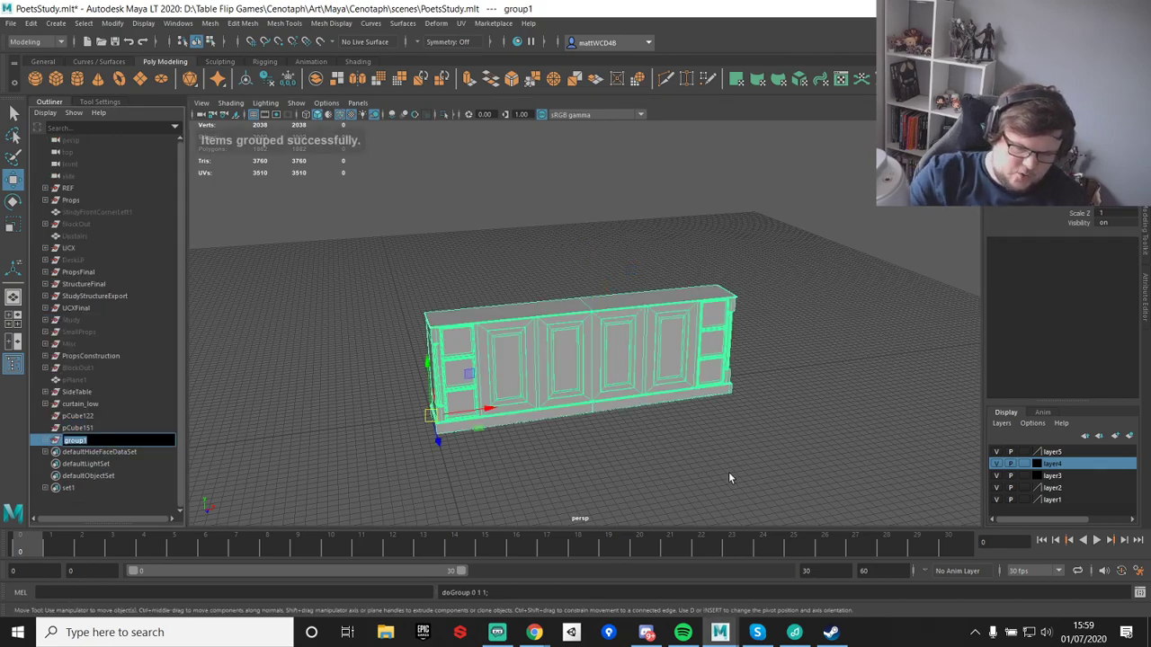
pyautogui.write('Side')
pyautogui.press('BackSpace')
pyautogui.press('BackSpace')
pyautogui.write('de')
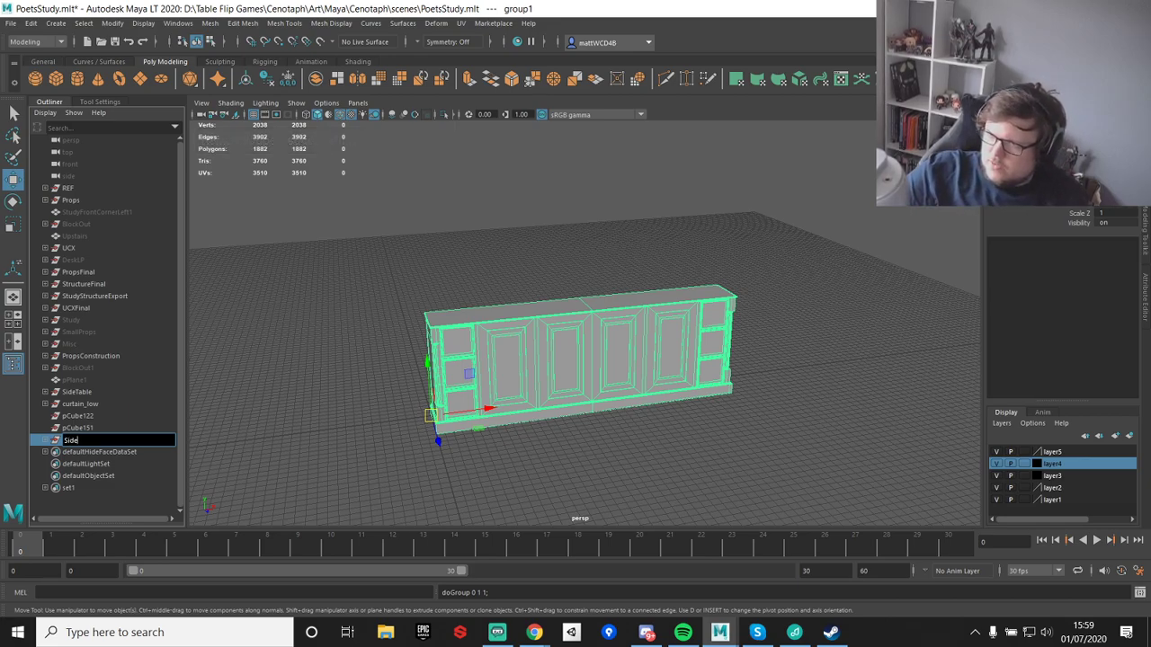
pyautogui.press('Return')
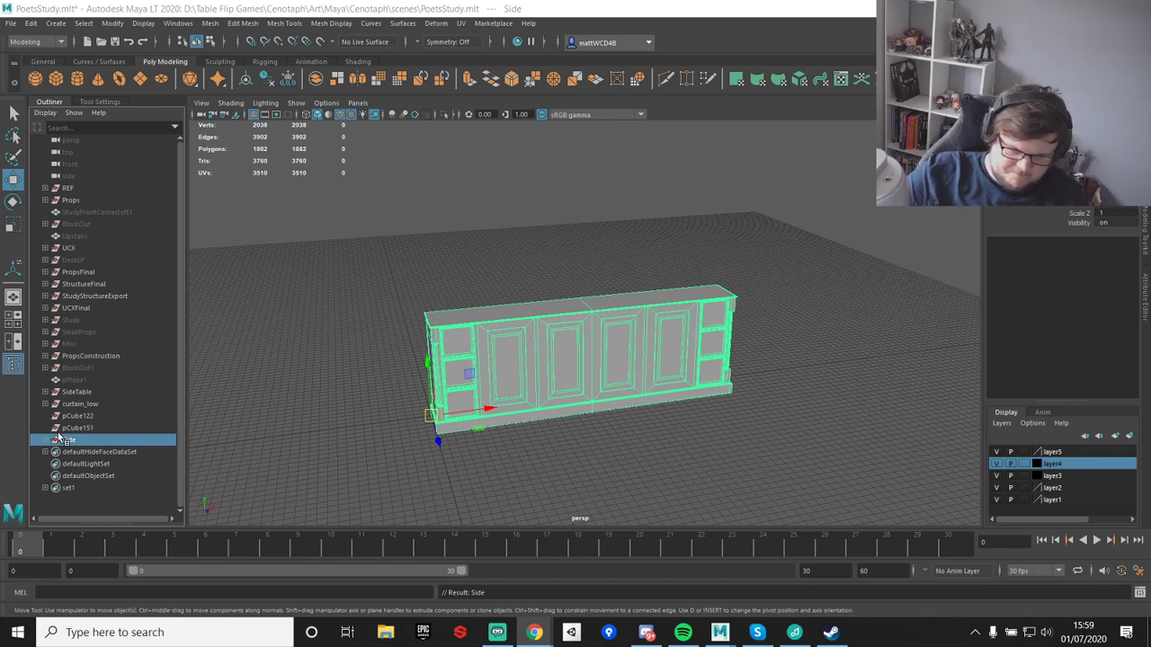
pyautogui.hotkey('ctrl', 's')
pyautogui.doubleClick(90, 442)
pyautogui.write('BoardLarge')
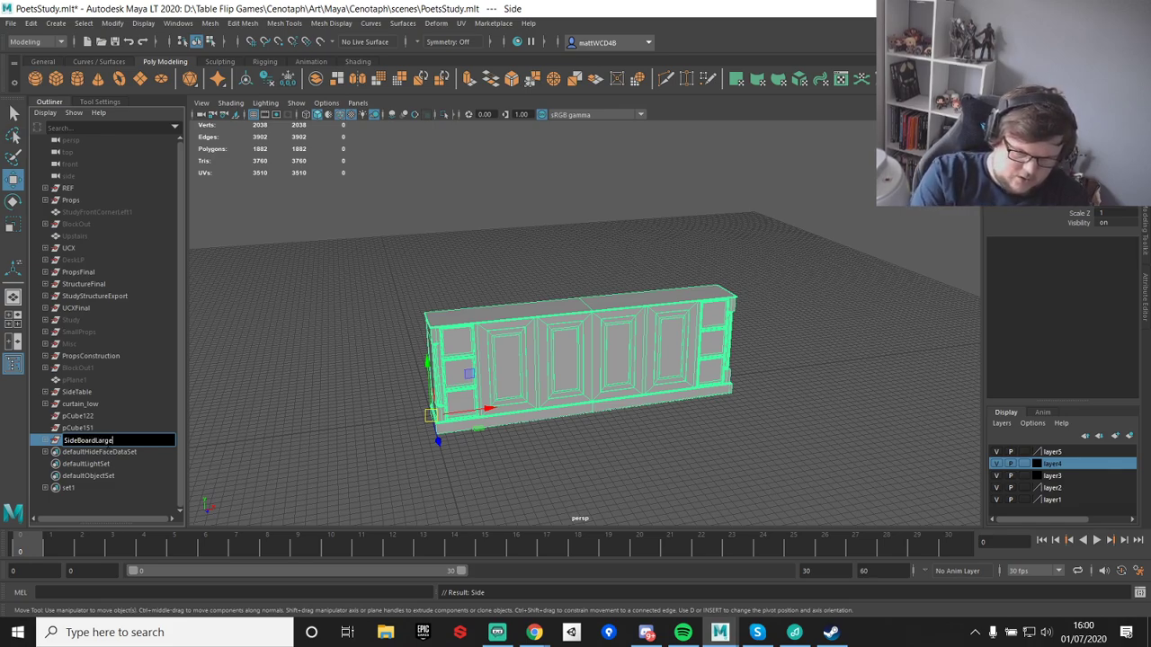
pyautogui.press('Return')
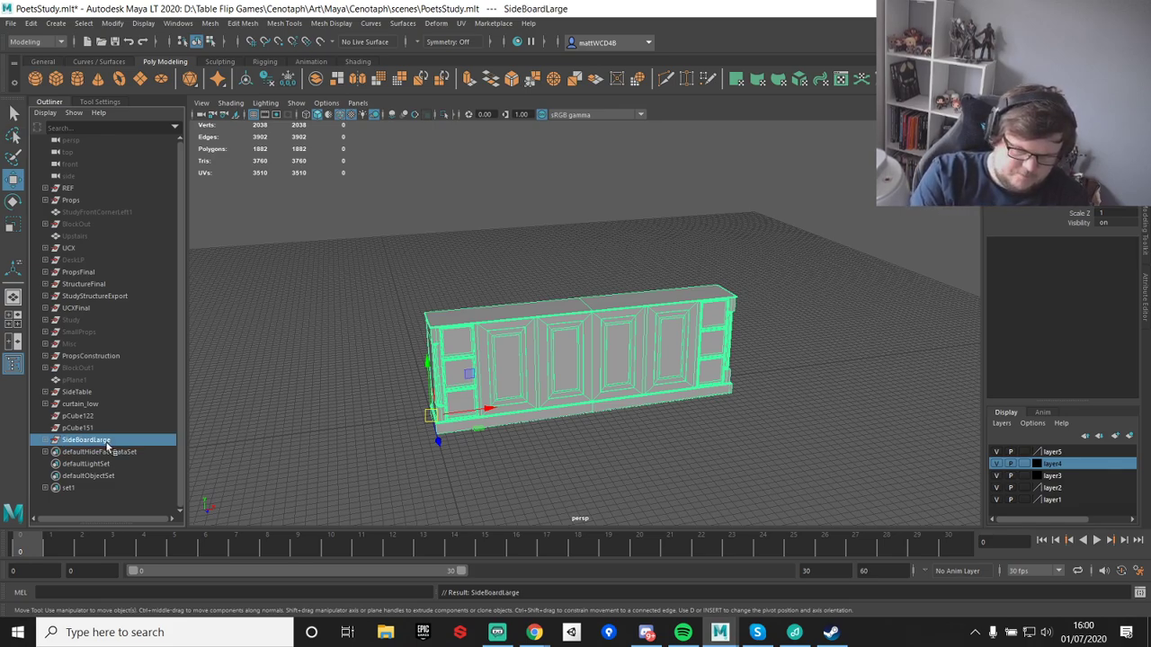
# - Group every part inside SideBoardLarge into a subgroup named LP
pyautogui.click(46, 440)
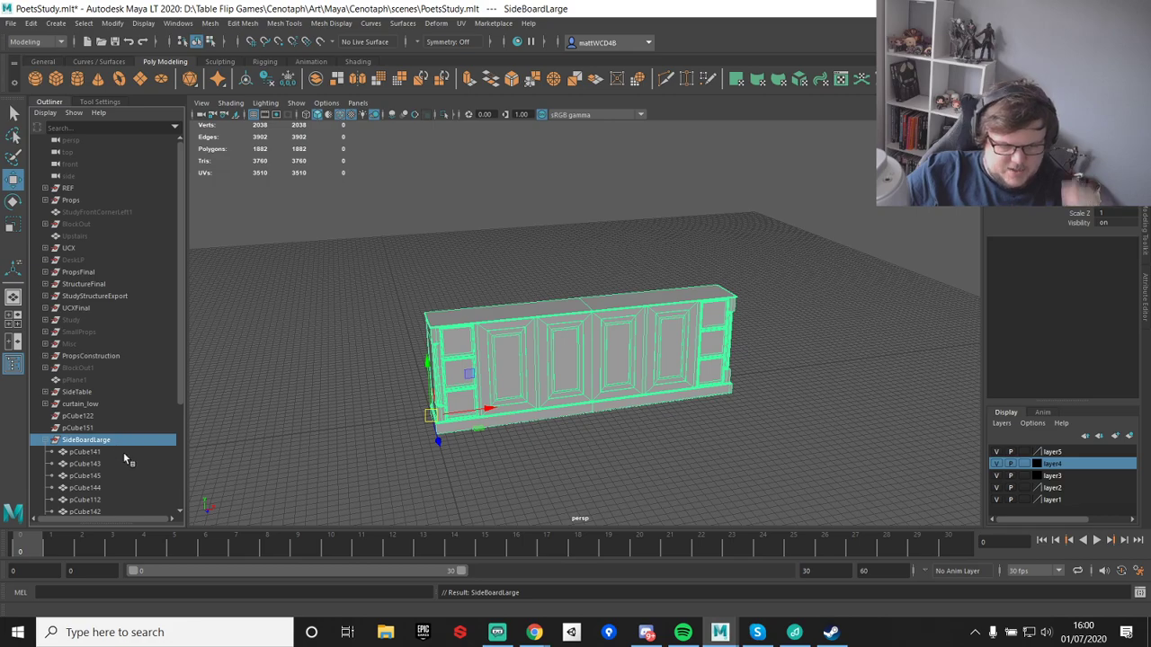
pyautogui.click(99, 463)
pyautogui.click(98, 450)
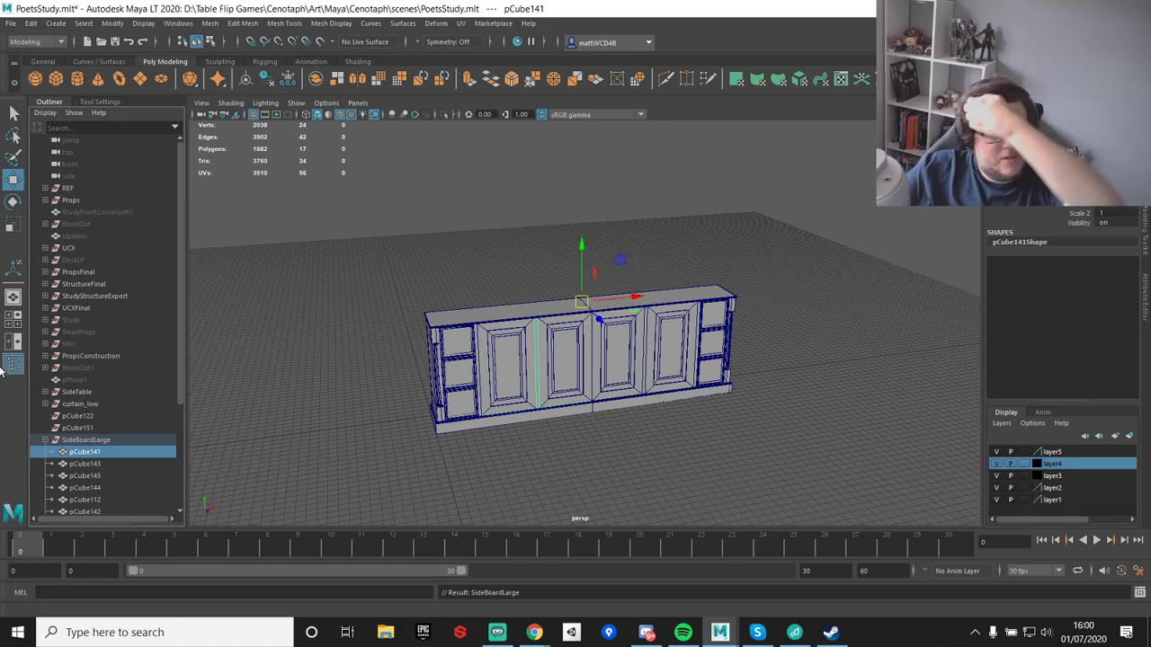
pyautogui.scroll(-5, 94, 409)
pyautogui.keyDown('shift'); pyautogui.click(87, 460); pyautogui.keyUp('shift')
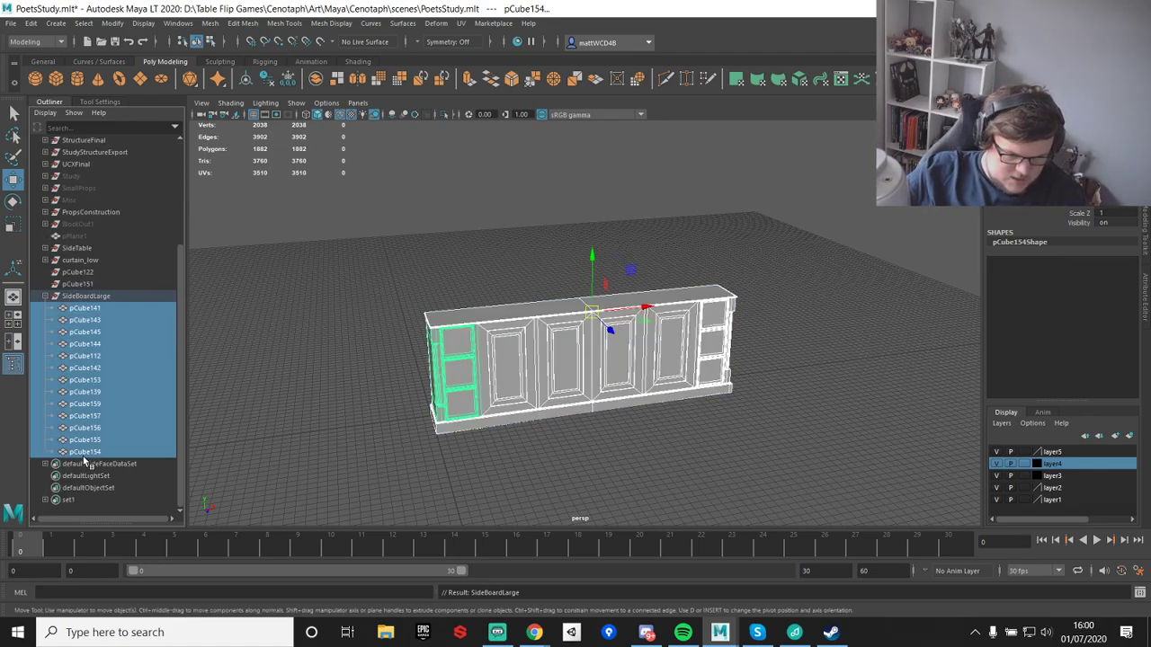
pyautogui.hotkey('ctrl', 'g')
pyautogui.doubleClick(81, 452)
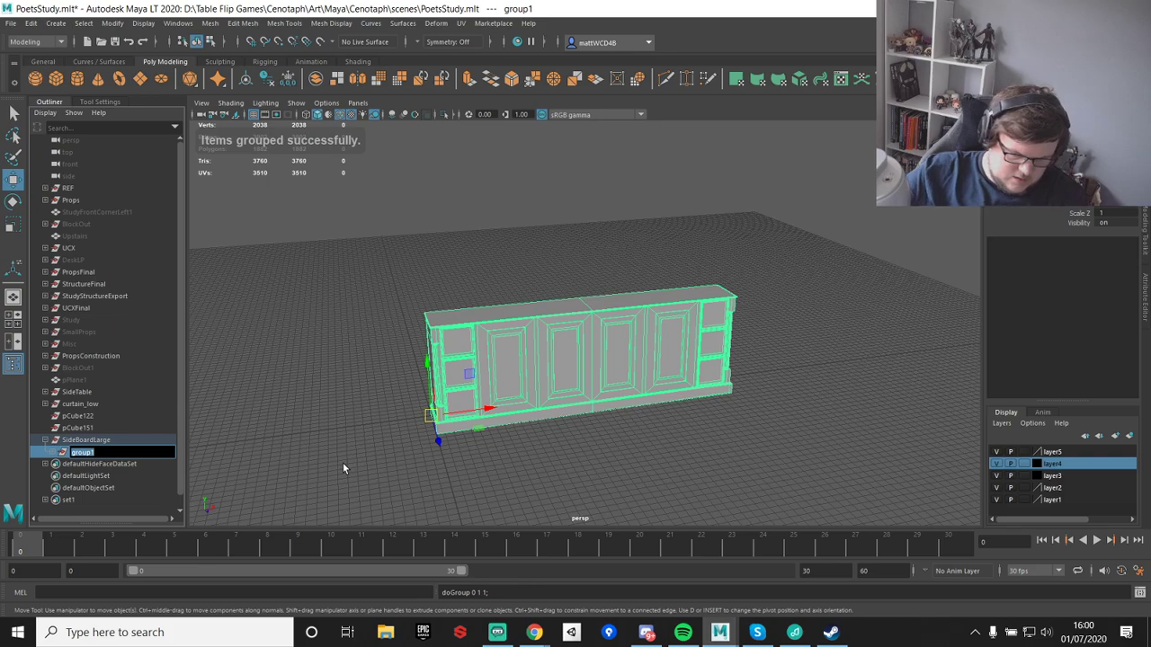
pyautogui.write('LP')
pyautogui.press('Return')
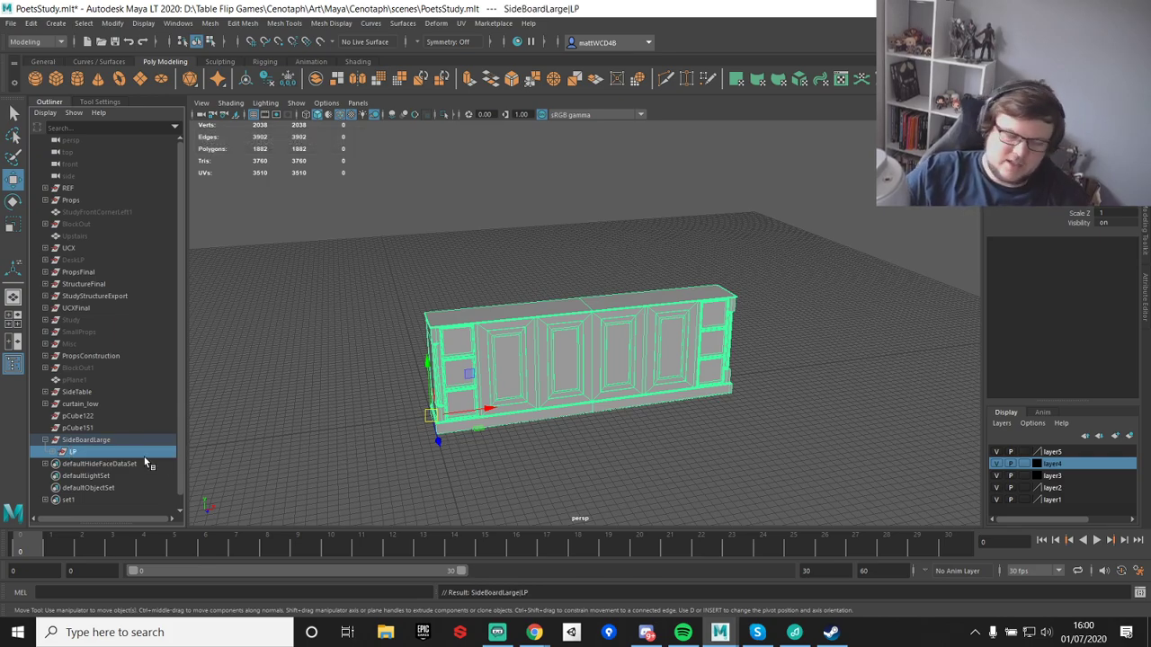
# - Merge the countertop's overlapping vertices along the middle seam
pyautogui.click(62, 451)
pyautogui.click(524, 295)
pyautogui.keyDown('alt'); pyautogui.moveTo(620, 329); pyautogui.dragTo(653, 354); pyautogui.keyUp('alt')
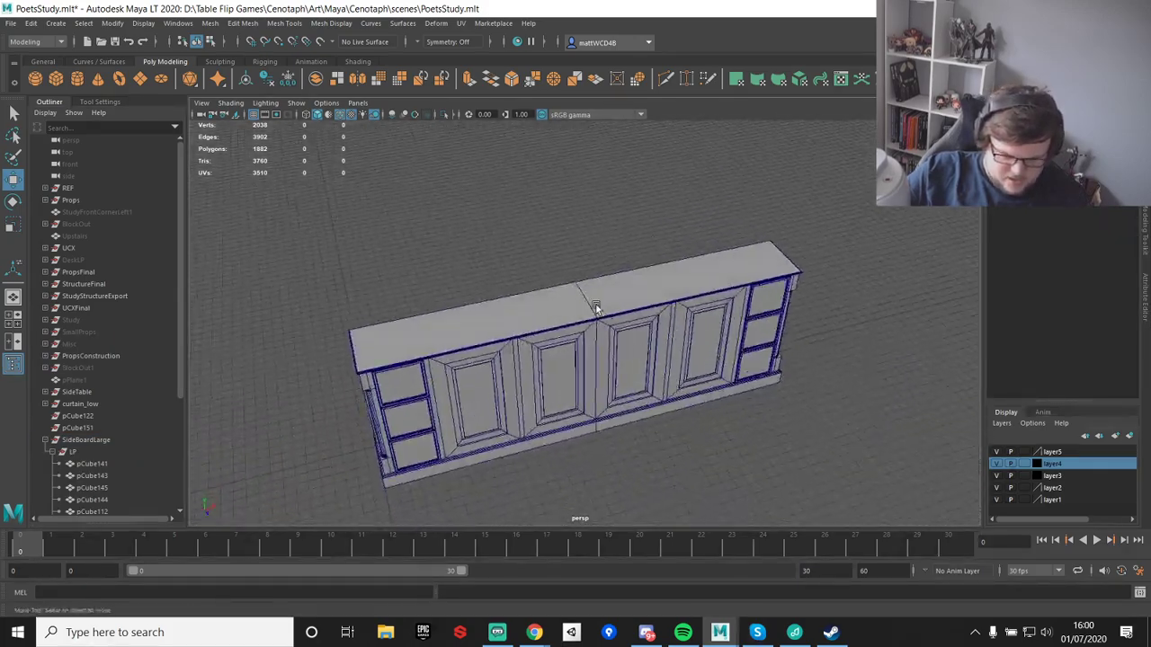
pyautogui.click(653, 354)
pyautogui.moveTo(672, 275); pyautogui.dragTo(629, 272, button='right')
pyautogui.moveTo(500, 223); pyautogui.dragTo(648, 406)
pyautogui.keyDown('shift'); pyautogui.moveTo(689, 314); pyautogui.dragTo(756, 222, button='right'); pyautogui.keyUp('shift')
# - Delete the edge loop running across the middle of the countertop
pyautogui.scroll(4, 672, 273)
pyautogui.moveTo(672, 276); pyautogui.dragTo(678, 245, button='right')
pyautogui.doubleClick(601, 285)
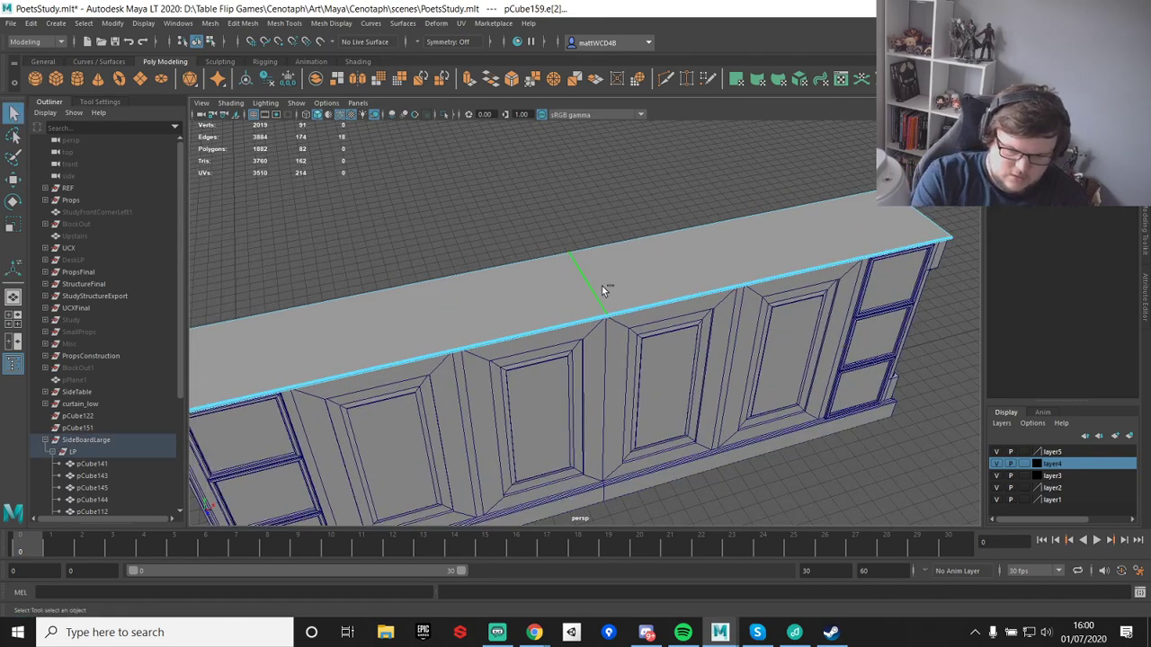
pyautogui.press('Delete')
pyautogui.keyDown('alt'); pyautogui.moveTo(747, 422); pyautogui.dragTo(757, 344); pyautogui.keyUp('alt')
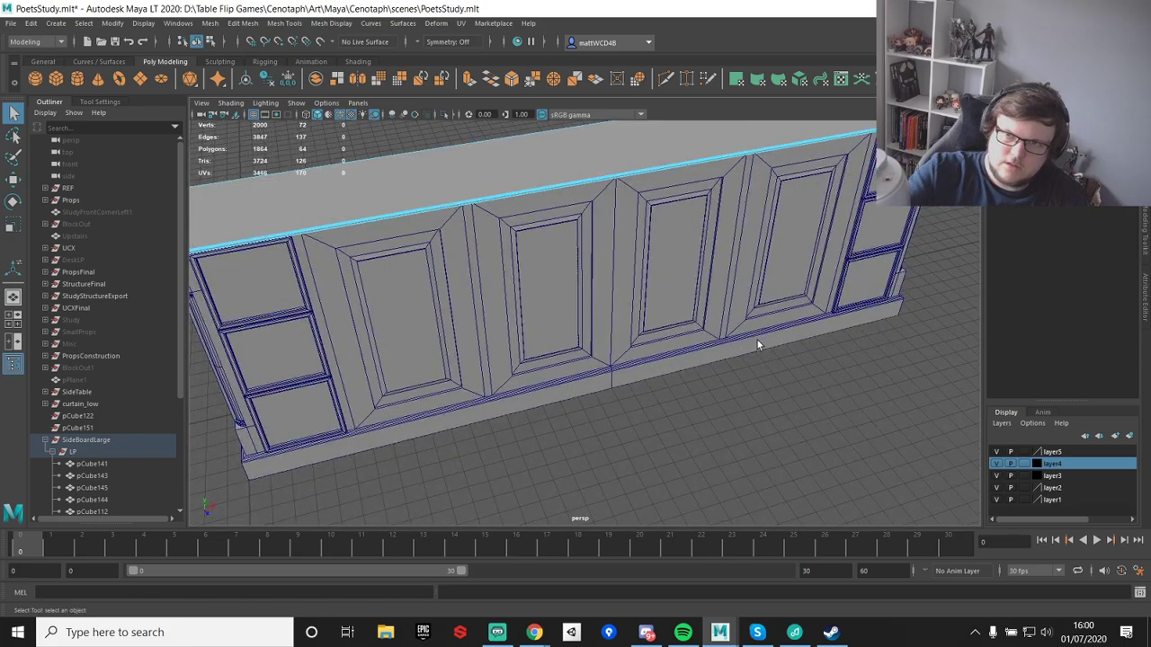
# - Combine the two base moulding halves into one mesh and select the vertices at their middle seam
pyautogui.keyDown('alt'); pyautogui.moveTo(614, 465); pyautogui.dragTo(703, 388); pyautogui.keyUp('alt')
pyautogui.moveTo(652, 420); pyautogui.dragTo(755, 341, button='right')
pyautogui.click(635, 418)
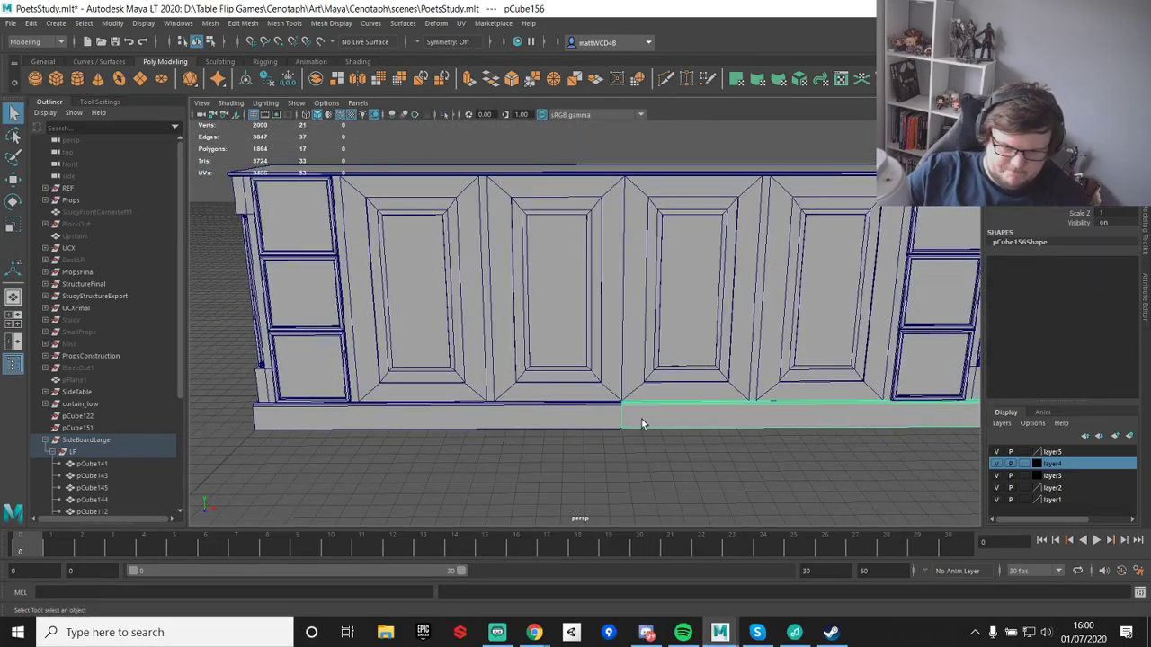
pyautogui.moveTo(642, 424); pyautogui.dragTo(644, 424, button='right')
pyautogui.moveTo(643, 305); pyautogui.dragTo(623, 570, button='right')
pyautogui.click(603, 413)
pyautogui.moveTo(652, 419); pyautogui.dragTo(596, 305, button='right')
pyautogui.scroll(-3, 705, 396)
pyautogui.moveTo(574, 447); pyautogui.dragTo(690, 370)
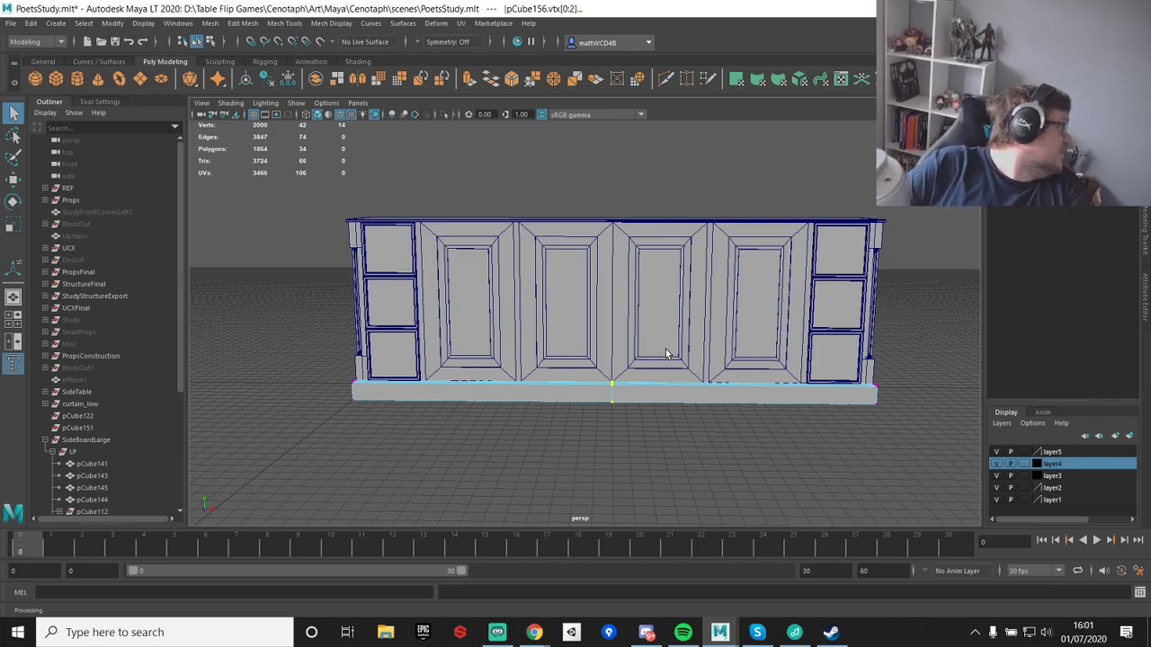
pyautogui.keyDown('alt'); pyautogui.moveTo(719, 347); pyautogui.dragTo(562, 339); pyautogui.keyUp('alt')
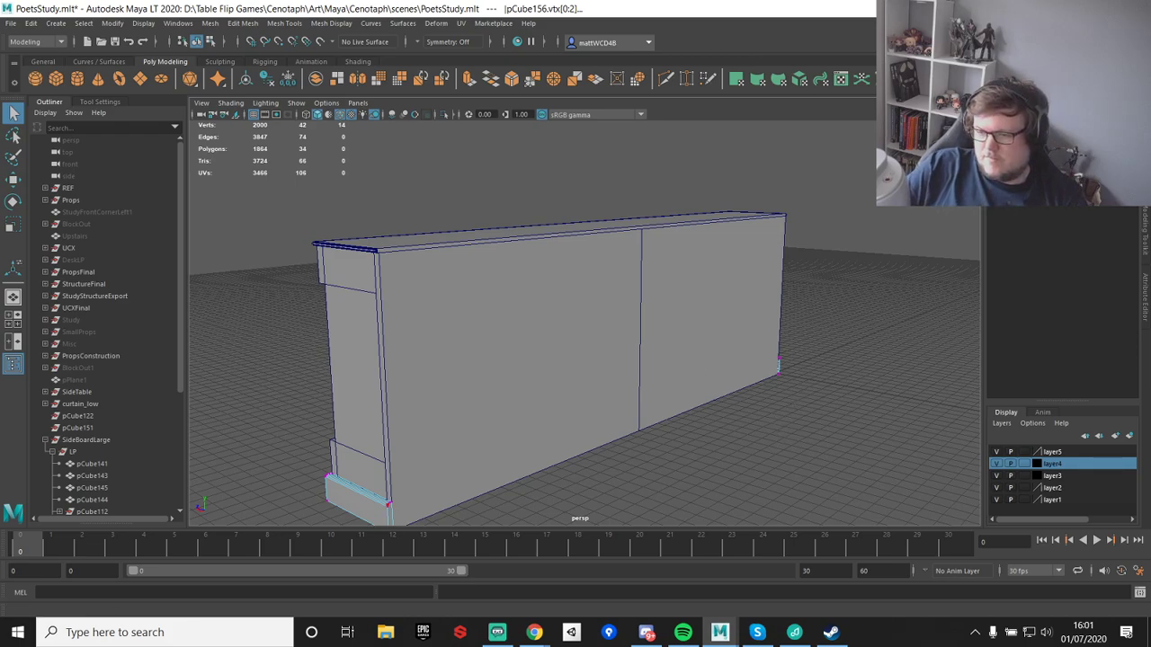
pyautogui.hotkey('alt', 'Tab')
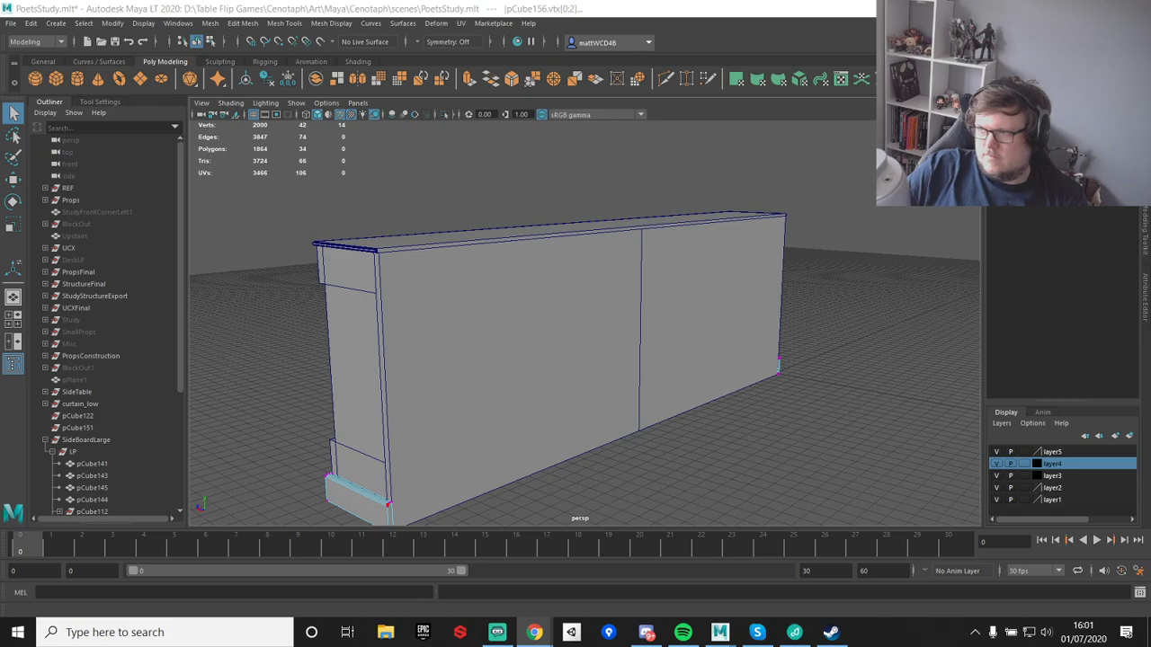
pyautogui.hotkey('alt', 'Tab')
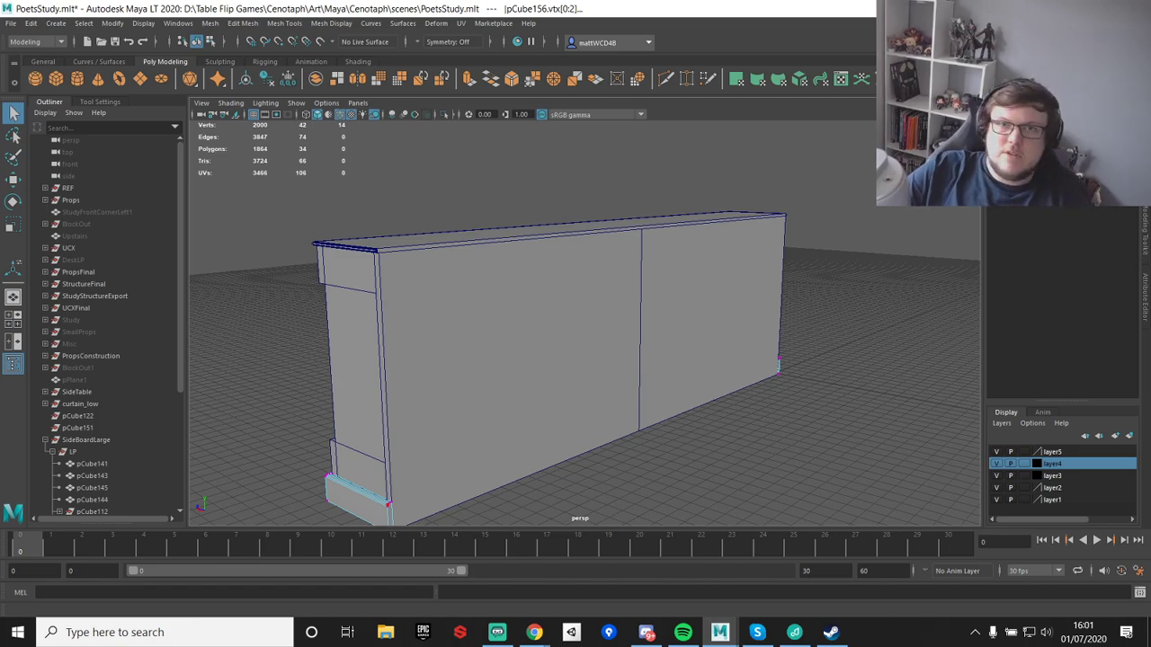
pyautogui.keyDown('alt'); pyautogui.moveTo(476, 375); pyautogui.dragTo(572, 356); pyautogui.keyUp('alt')
pyautogui.moveTo(532, 255); pyautogui.dragTo(632, 251, button='right')
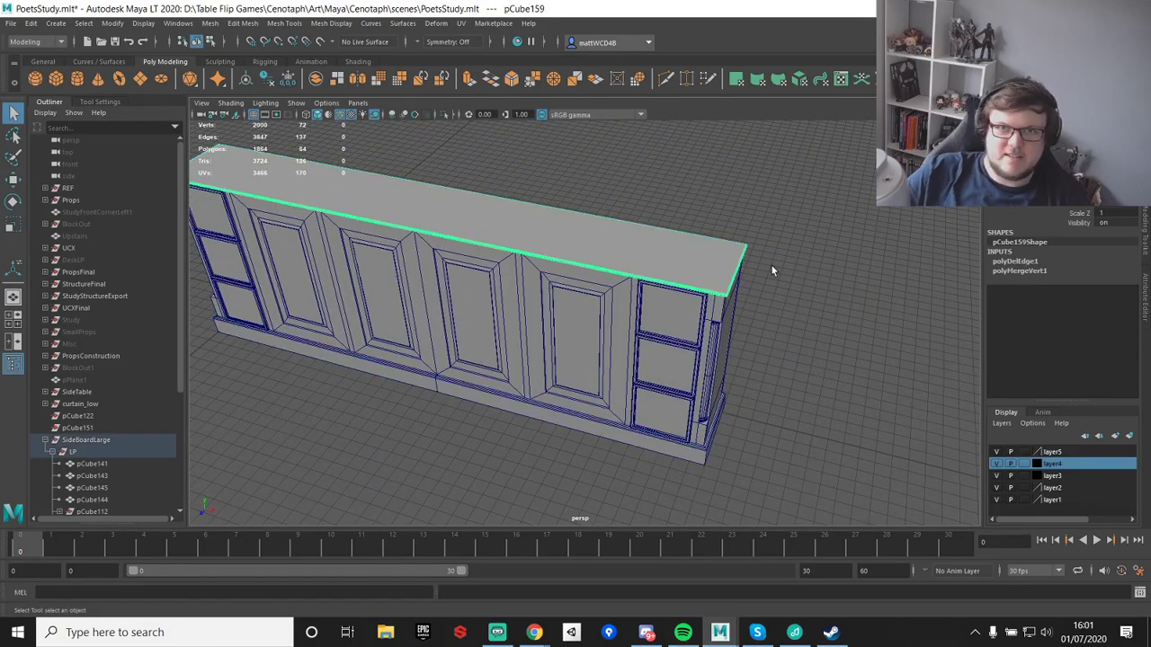
pyautogui.keyDown('alt'); pyautogui.moveTo(780, 372); pyautogui.dragTo(678, 311); pyautogui.keyUp('alt')
pyautogui.click(769, 368)
pyautogui.keyDown('alt'); pyautogui.moveTo(769, 374); pyautogui.dragTo(241, 433); pyautogui.keyUp('alt')
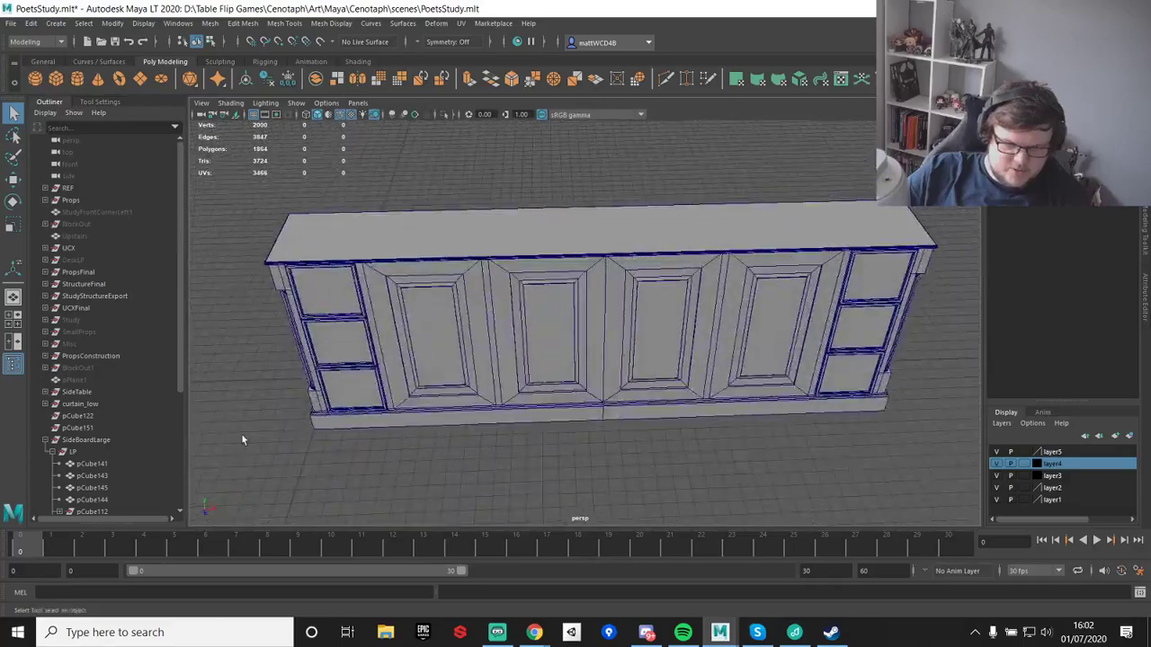
# - Delete the combined base moulding's history and move the moulding into the LP group
pyautogui.click(72, 451)
pyautogui.press('f')
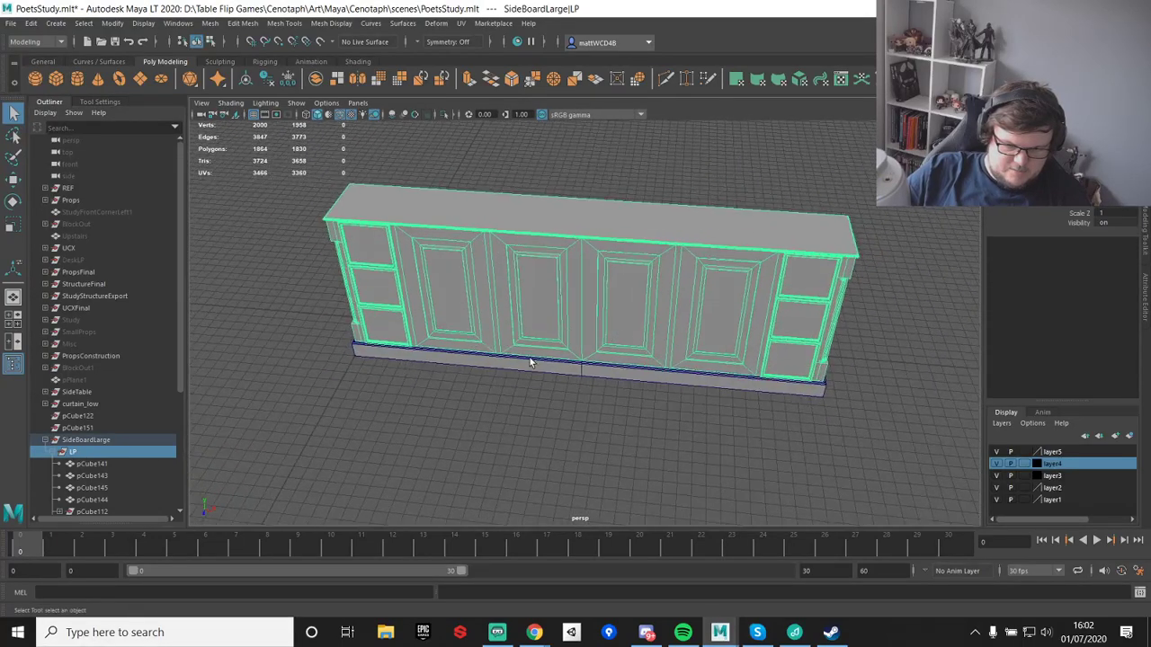
pyautogui.scroll(-5, 135, 457)
pyautogui.moveTo(92, 455); pyautogui.dragTo(95, 284)
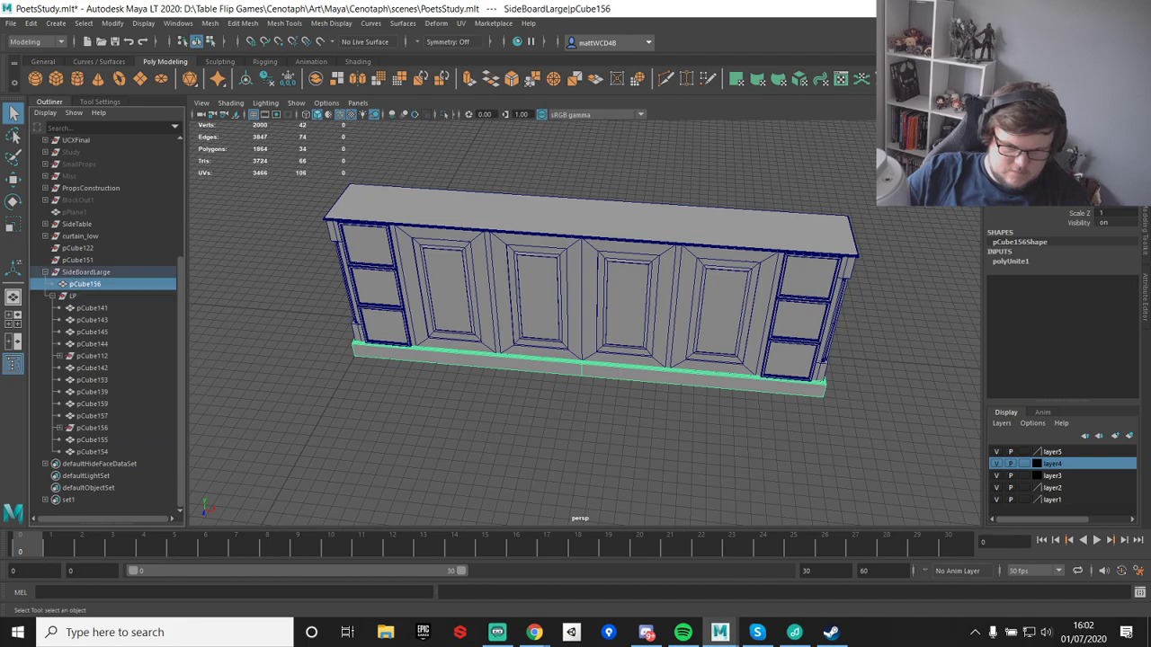
pyautogui.hotkey('alt', 'shift', 'd')
pyautogui.moveTo(79, 309); pyautogui.dragTo(79, 320, button='middle')
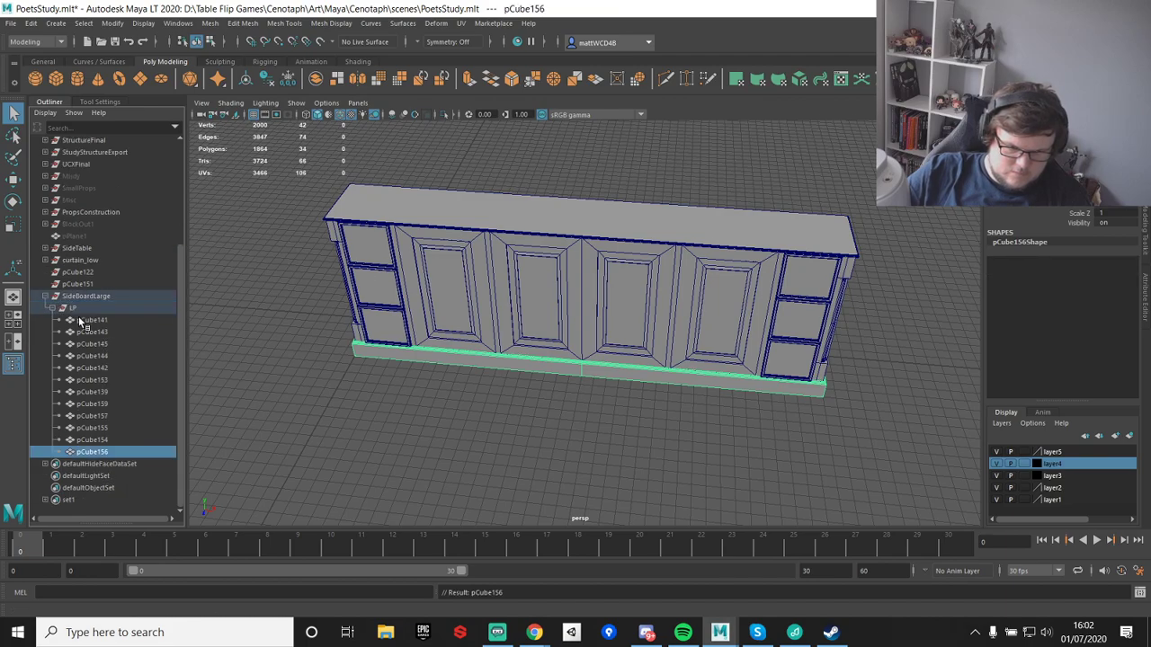
pyautogui.click(880, 213)
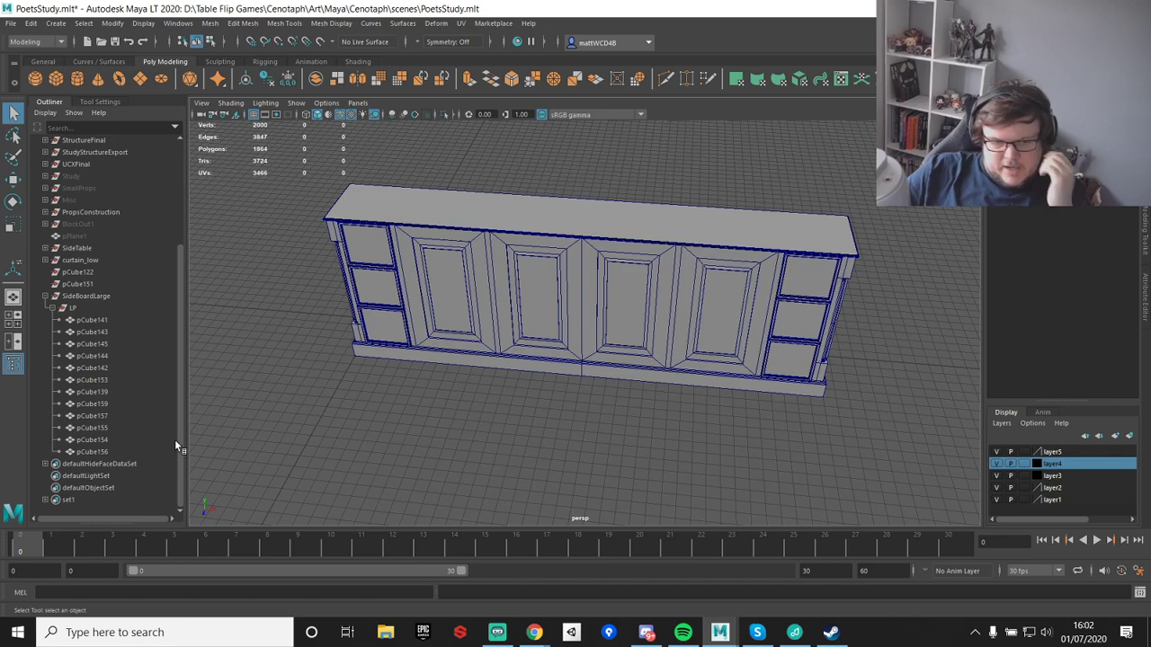
# - Save the scene and duplicate the LP group
pyautogui.click(73, 307)
pyautogui.hotkey('ctrl', 's')
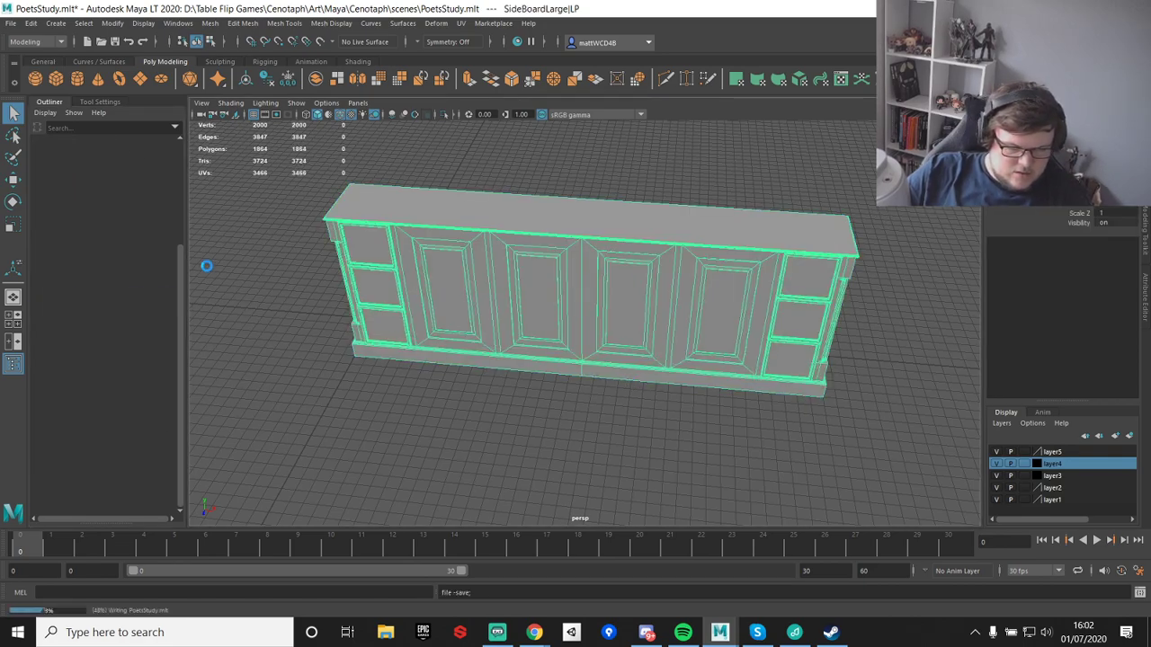
pyautogui.hotkey('ctrl', 'd')
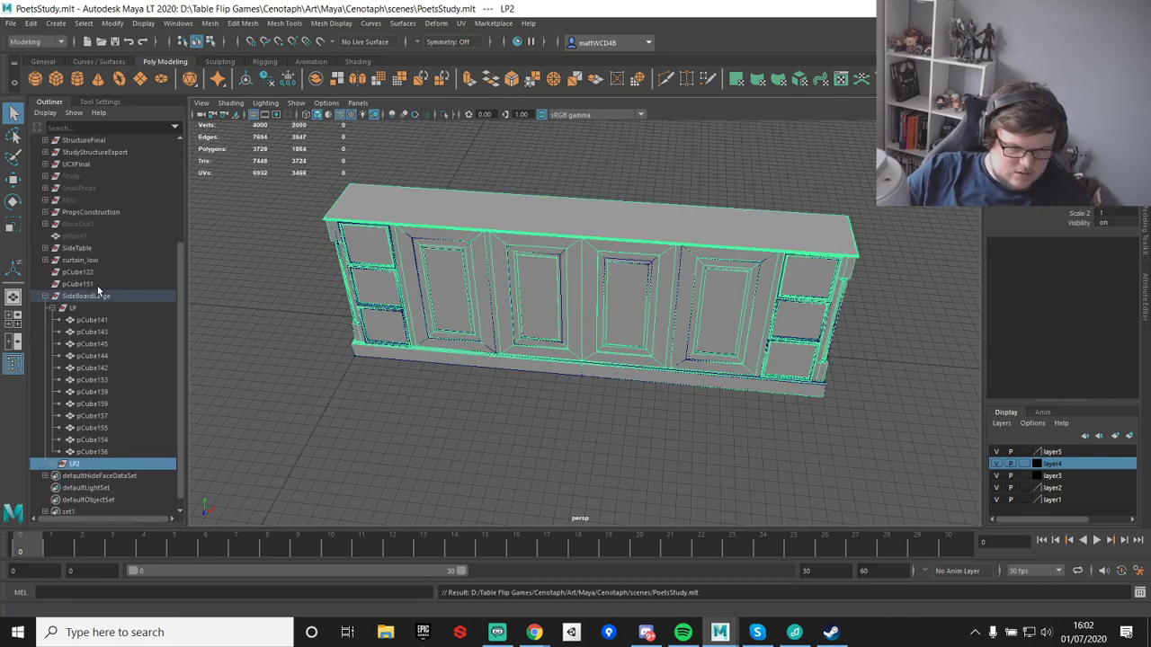
# - Combine all pieces of the duplicated LP2 group into a single sideboard mesh
pyautogui.hotkey('ctrl', 's')
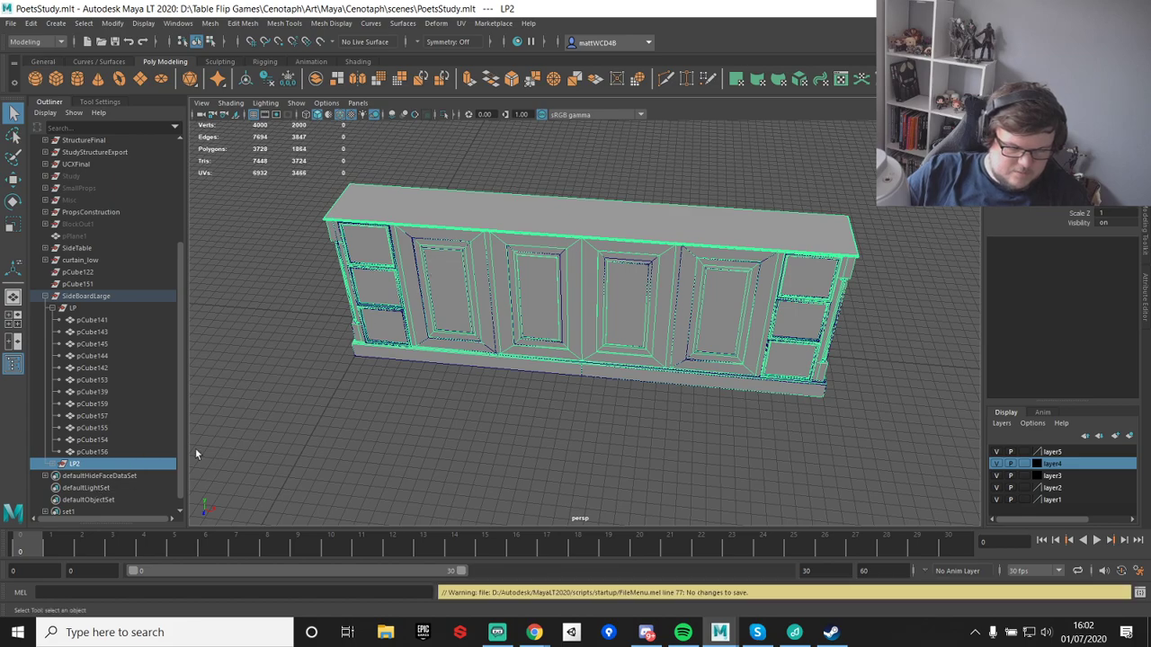
pyautogui.scroll(-4, 535, 364)
pyautogui.keyDown('alt'); pyautogui.moveTo(535, 364); pyautogui.dragTo(562, 394); pyautogui.keyUp('alt')
pyautogui.keyDown('shift'); pyautogui.moveTo(534, 318); pyautogui.dragTo(525, 571, button='right'); pyautogui.keyUp('shift')
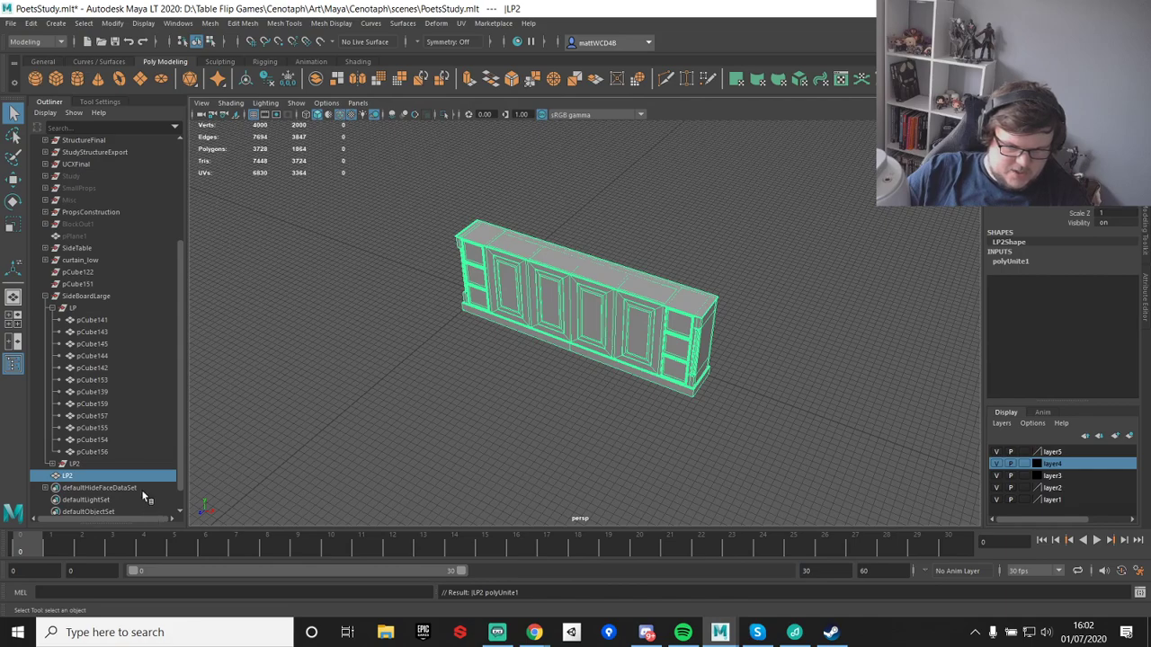
# - Rename the combined mesh SideBoardLargeMesh, delete its history and freeze its transforms
pyautogui.doubleClick(86, 297)
pyautogui.hotkey('ctrl', 'c')
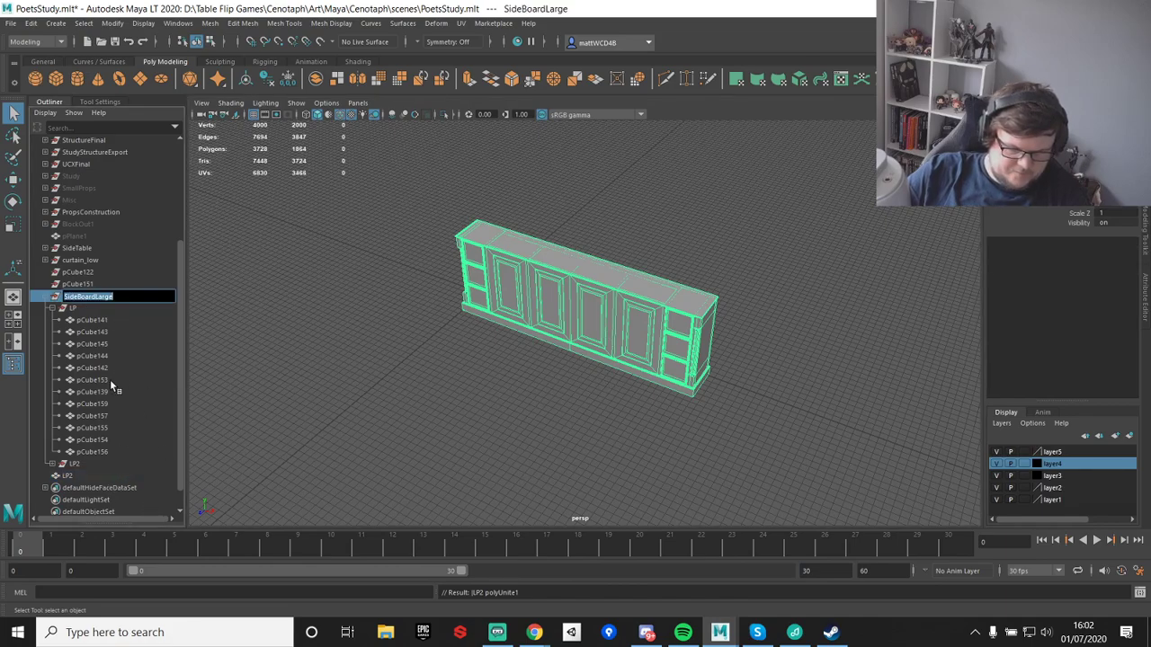
pyautogui.doubleClick(67, 477)
pyautogui.hotkey('ctrl', 'v')
pyautogui.write('Mesh')
pyautogui.press('Return')
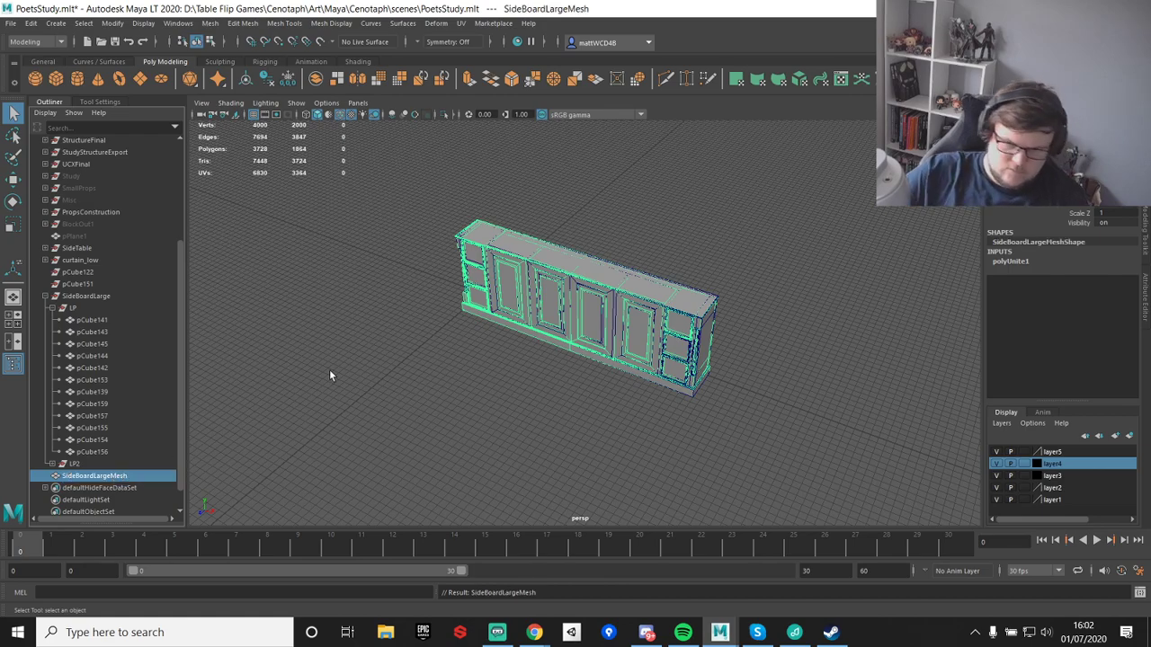
pyautogui.click(925, 79)
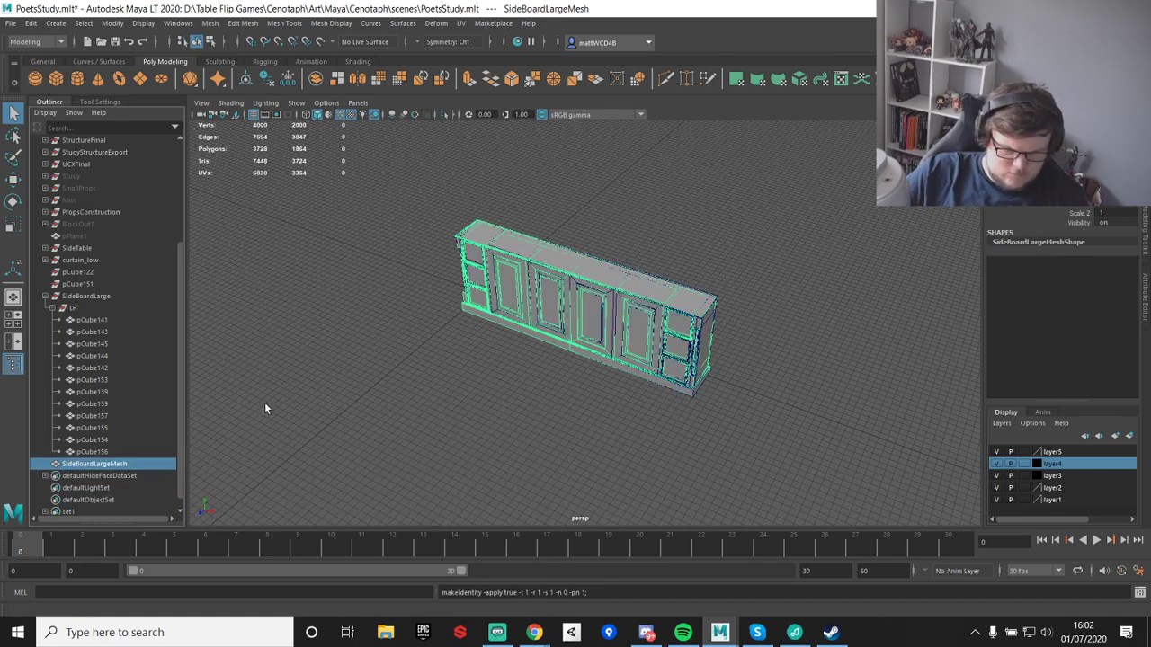
# - Snap the pivot of SideBoardLargeMesh to the bottom back corner at one end of the sideboard
pyautogui.press('w')
pyautogui.keyDown('alt'); pyautogui.moveTo(566, 287); pyautogui.dragTo(634, 282); pyautogui.keyUp('alt')
pyautogui.keyDown('alt'); pyautogui.moveTo(633, 282); pyautogui.dragTo(653, 253, button='middle'); pyautogui.keyUp('alt')
pyautogui.scroll(3, 653, 254)
pyautogui.press('d')
pyautogui.press('v')
pyautogui.moveTo(738, 137); pyautogui.dragTo(631, 267)
pyautogui.scroll(4, 631, 269)
pyautogui.keyDown('alt'); pyautogui.moveTo(656, 306); pyautogui.dragTo(566, 393, button='middle'); pyautogui.keyUp('alt')
pyautogui.press('v')
pyautogui.moveTo(555, 430); pyautogui.dragTo(542, 438)
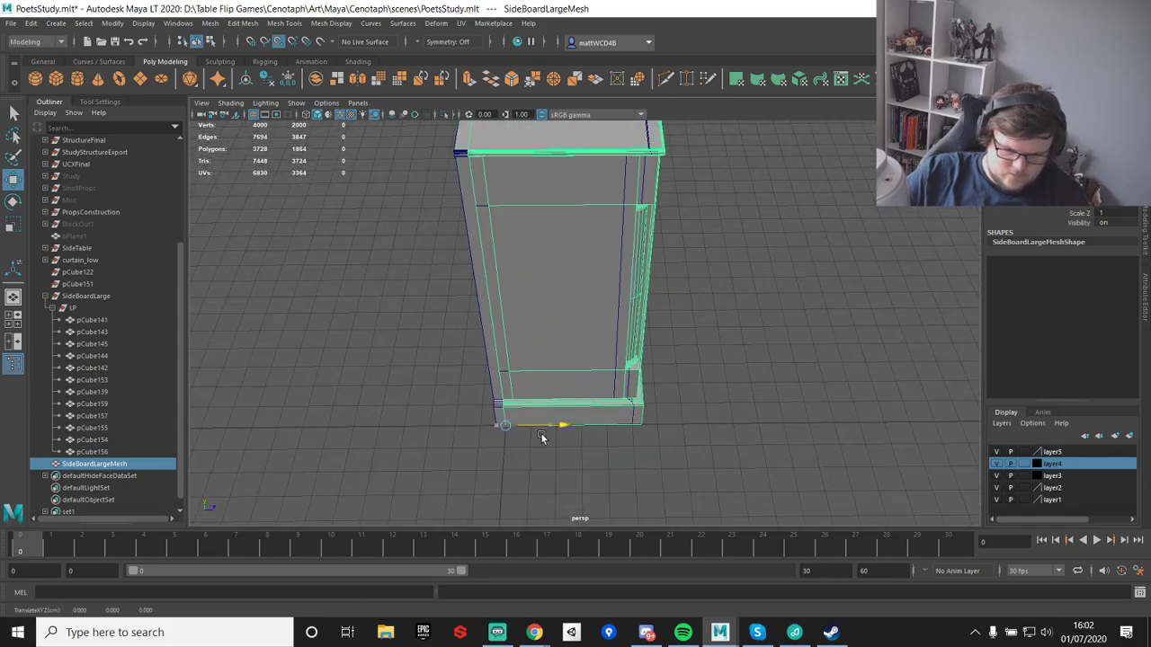
pyautogui.scroll(-3, 761, 392)
pyautogui.keyDown('alt'); pyautogui.moveTo(762, 392); pyautogui.dragTo(747, 311); pyautogui.keyUp('alt')
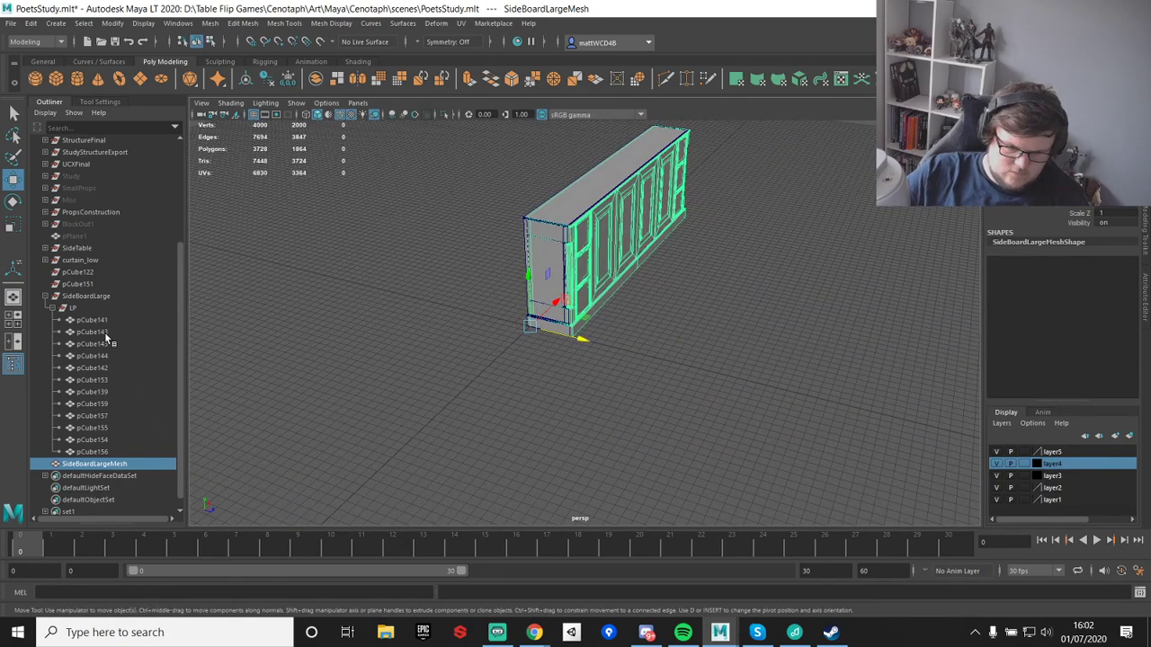
# - Hide the LP group and select the combined sideboard mesh
pyautogui.click(78, 308)
pyautogui.press('h')
pyautogui.click(579, 215)
# - Apply automatic UV projection to SideBoardLargeMesh
pyautogui.keyDown('alt'); pyautogui.moveTo(845, 283); pyautogui.dragTo(783, 263); pyautogui.keyUp('alt')
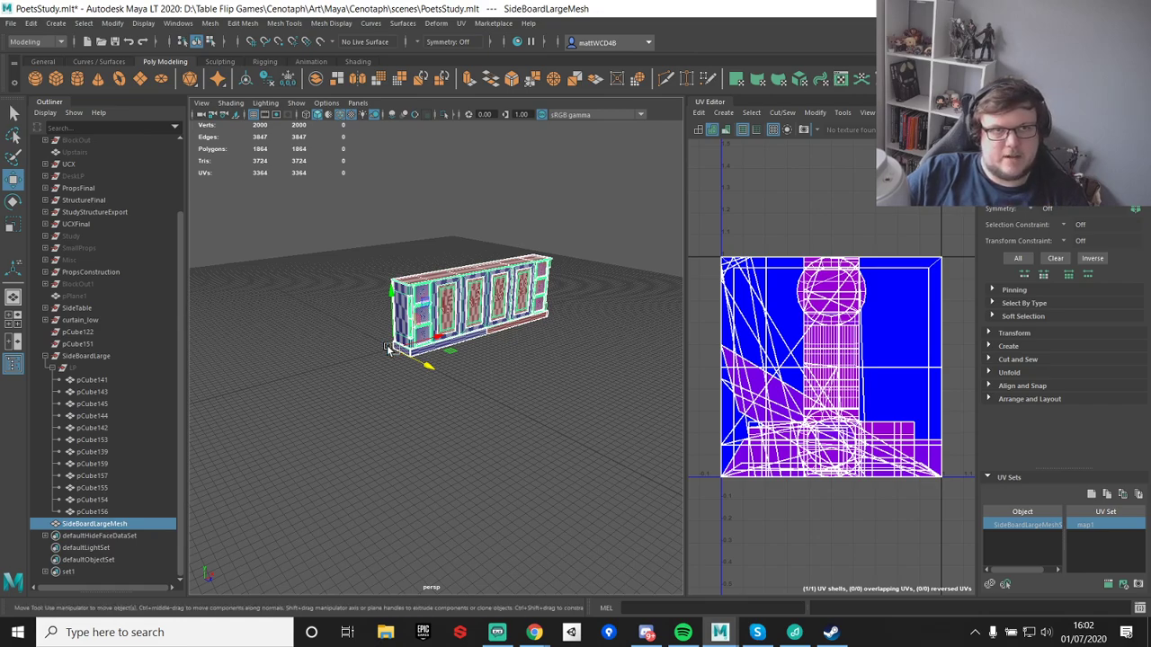
pyautogui.click(1012, 347)
pyautogui.click(1015, 363)
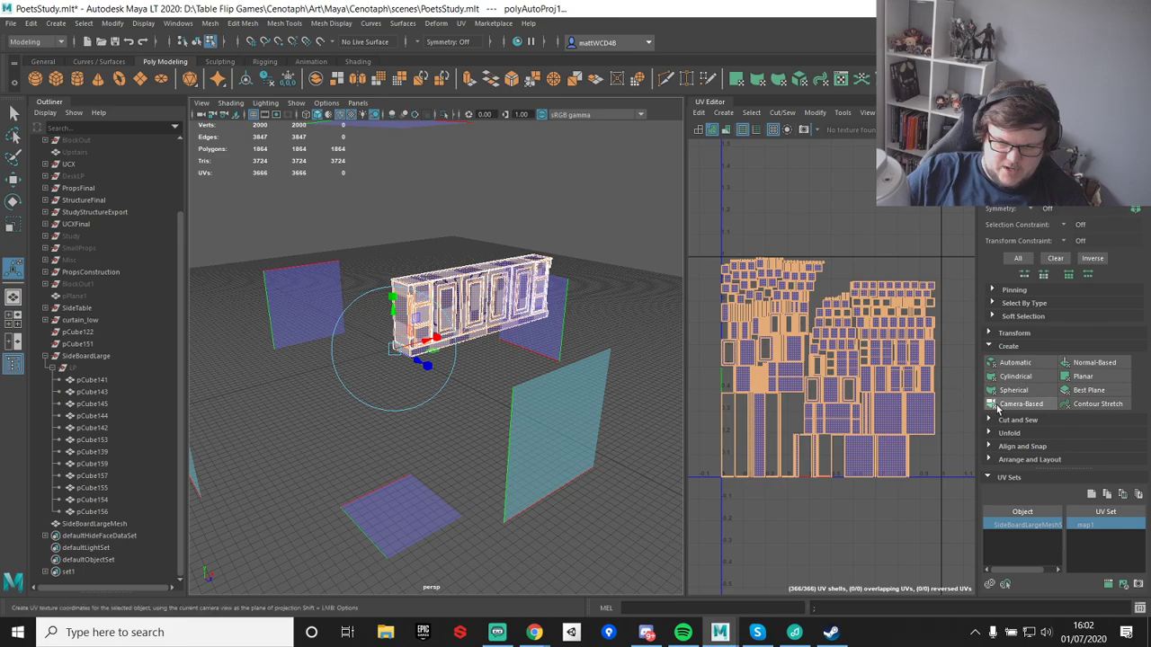
pyautogui.rightClick(1093, 523)
pyautogui.click(1095, 519)
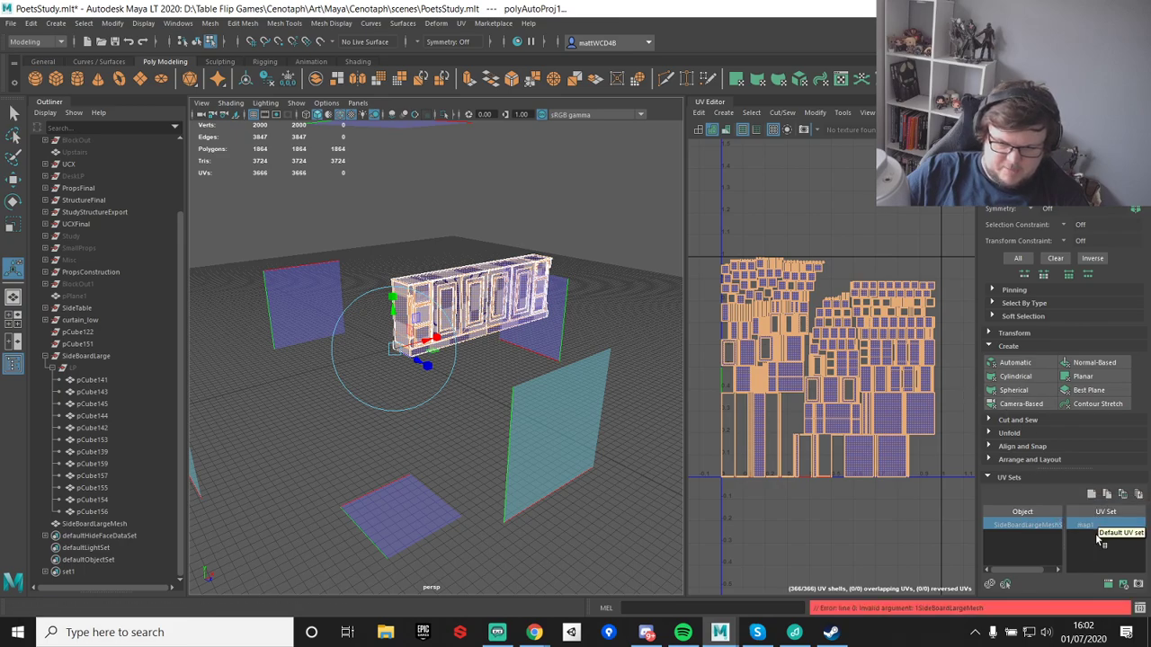
pyautogui.rightClick(1093, 523)
pyautogui.click(1144, 516)
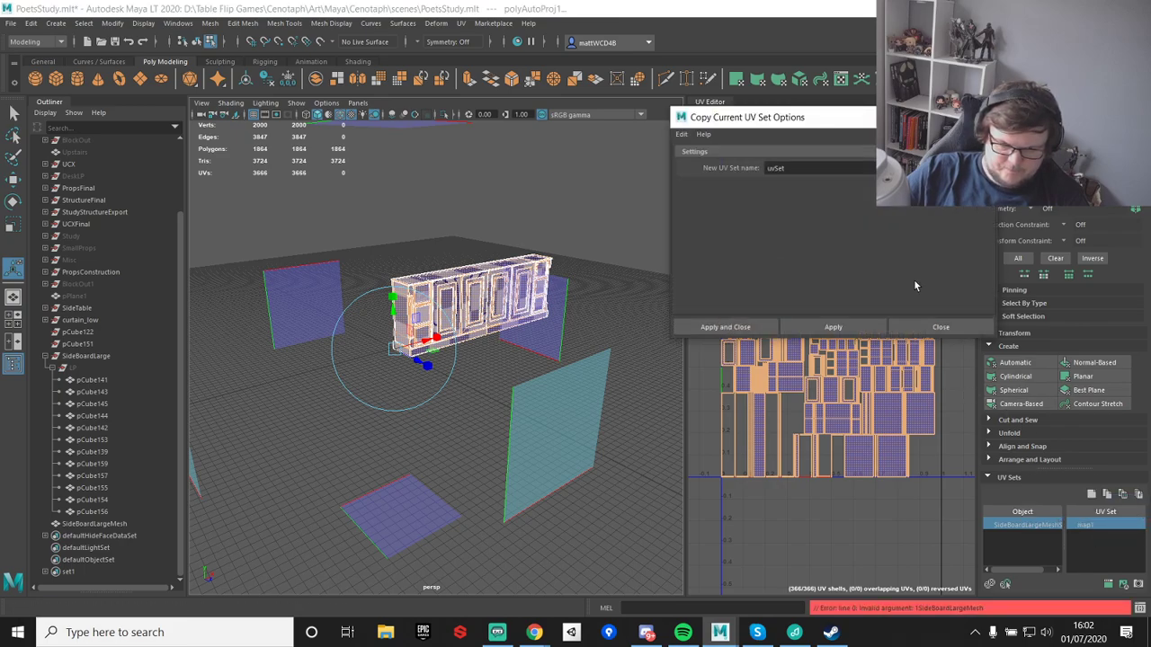
pyautogui.click(980, 117)
# - Leave component mode, reselect SideBoardLargeMesh and copy its map1 UVs into a new UV set
pyautogui.press('q')
pyautogui.press('F8')
pyautogui.click(65, 523)
pyautogui.click(1106, 494)
pyautogui.click(1091, 515)
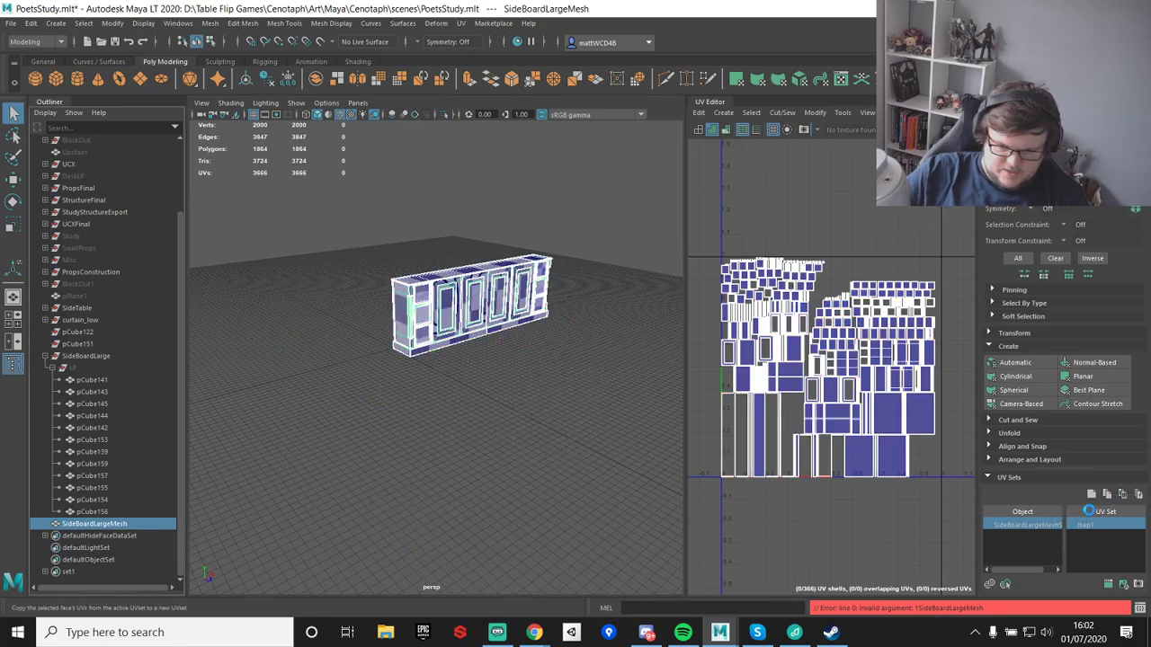
# - Lay out the UV shells of uvSet with the current layout settings
pyautogui.click(1022, 460)
pyautogui.scroll(-3, 1020, 454)
pyautogui.click(1011, 441)
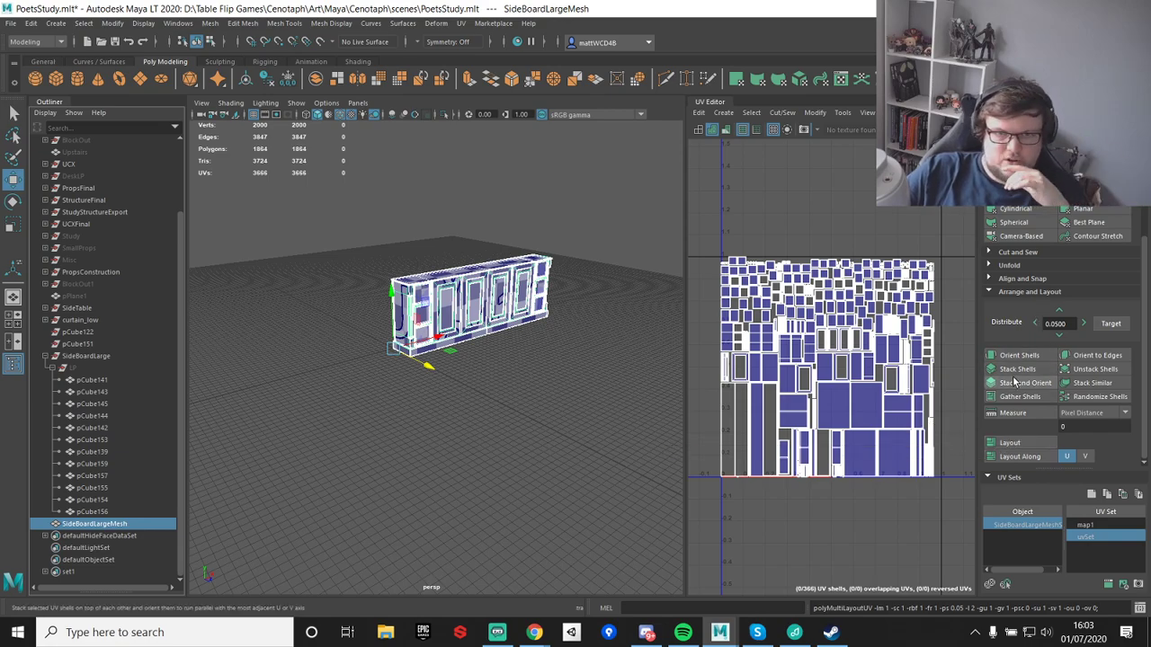
pyautogui.click(1014, 444)
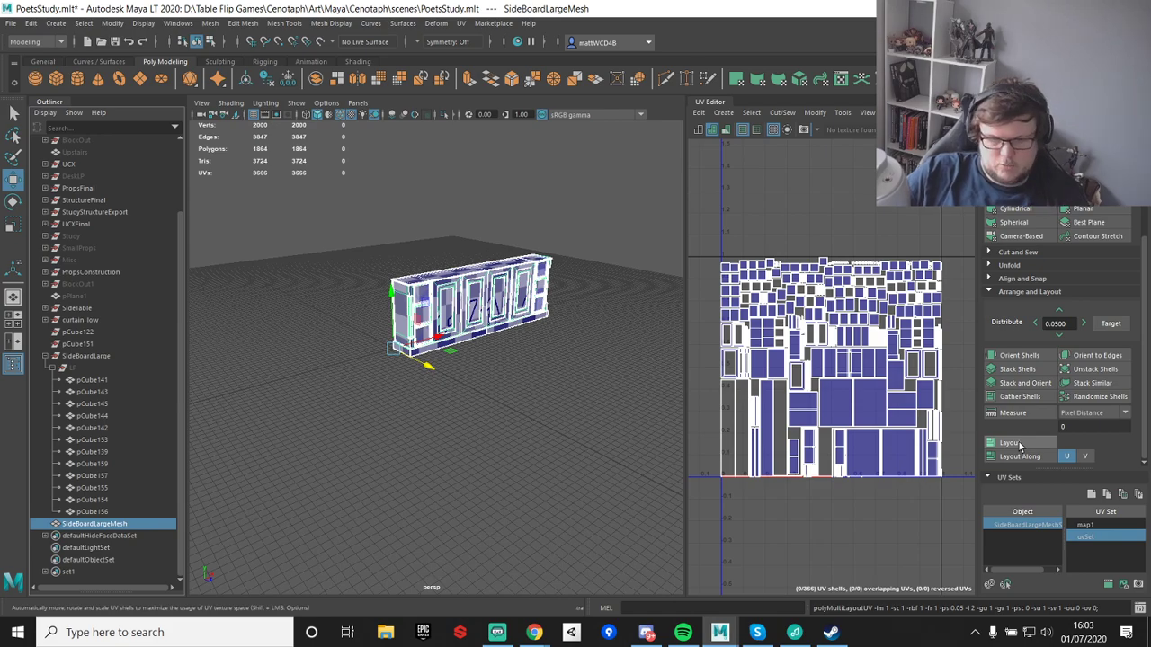
# - Lay out the uvSet shells using the Legacy method with the 128 Map spacing preset
pyautogui.keyDown('shift'); pyautogui.click(1010, 443); pyautogui.keyUp('shift')
pyautogui.click(765, 149)
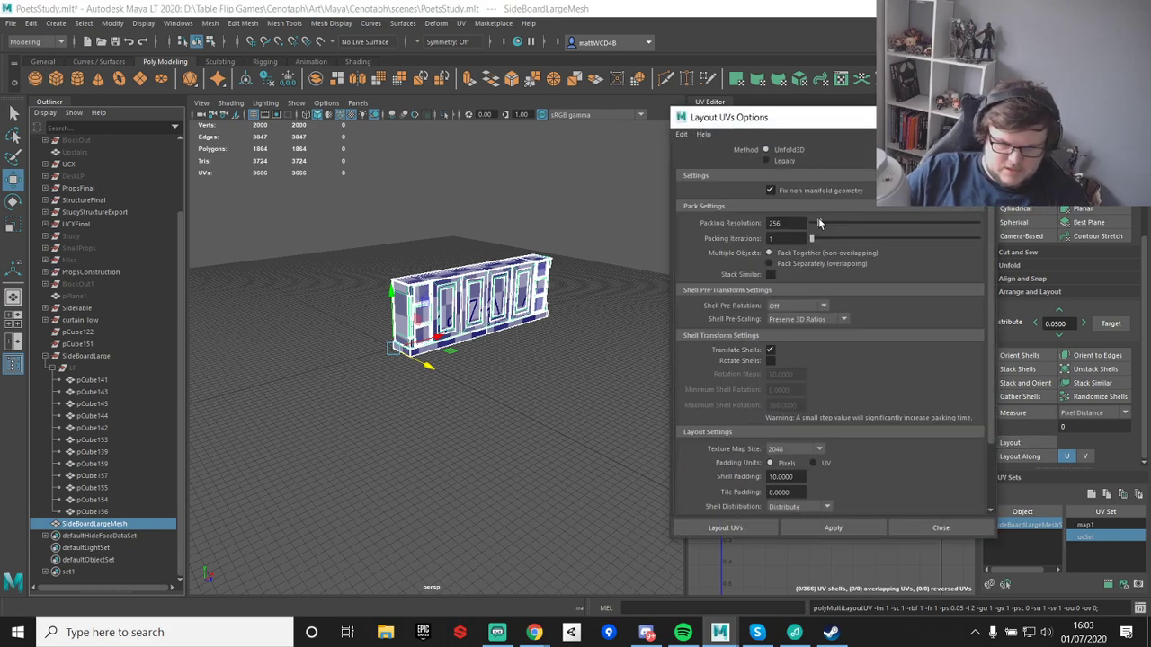
pyautogui.click(782, 161)
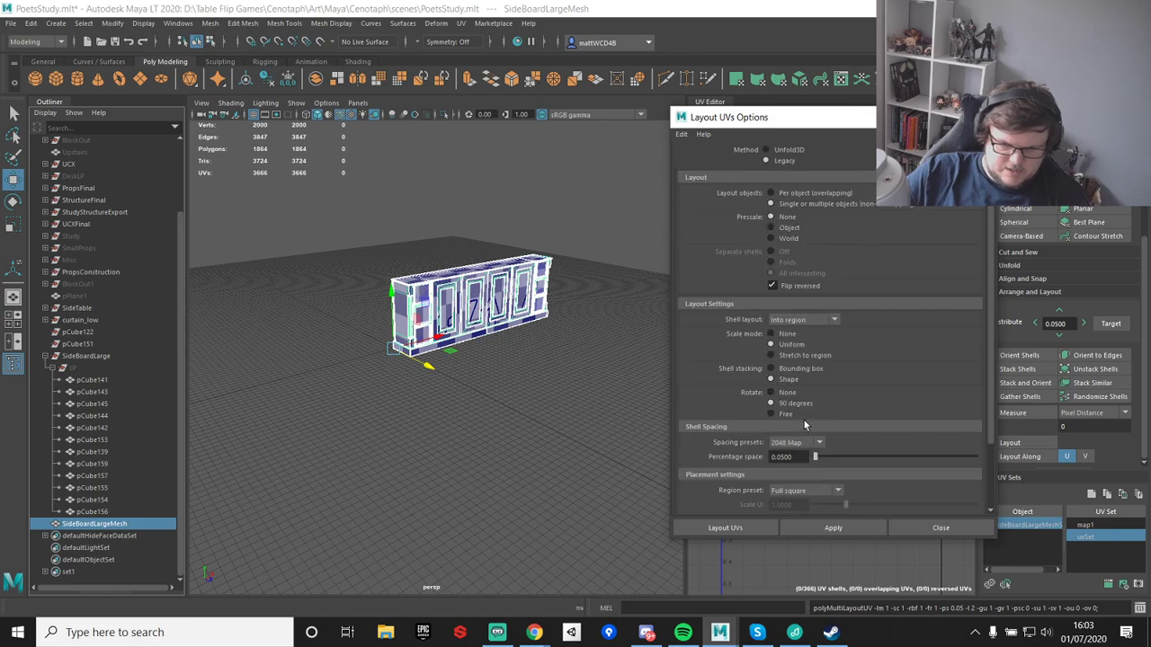
pyautogui.click(817, 445)
pyautogui.click(791, 519)
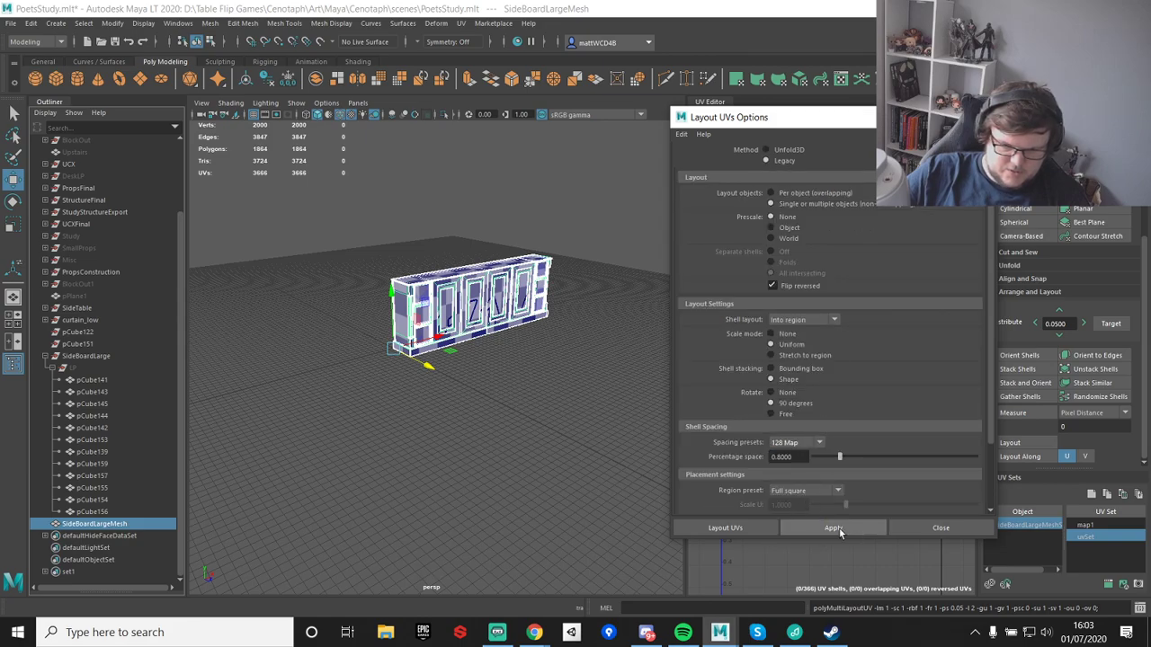
pyautogui.click(833, 529)
pyautogui.click(940, 528)
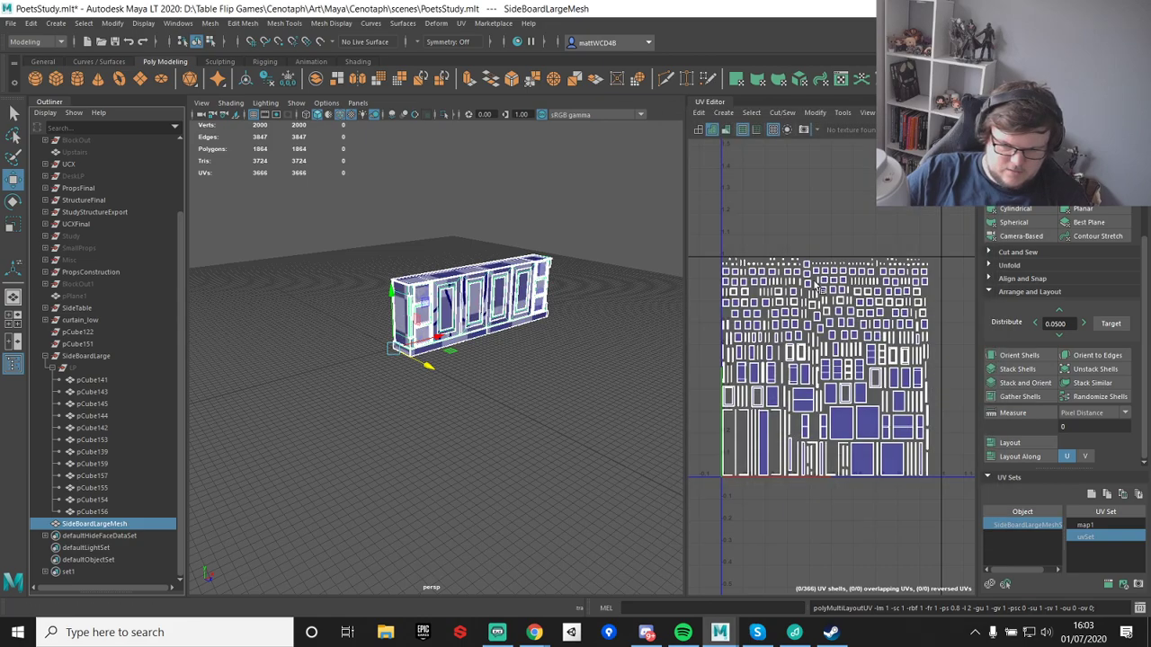
# - Examine the spacing between the UV shells up close in a wider UV Editor
pyautogui.scroll(5, 713, 439)
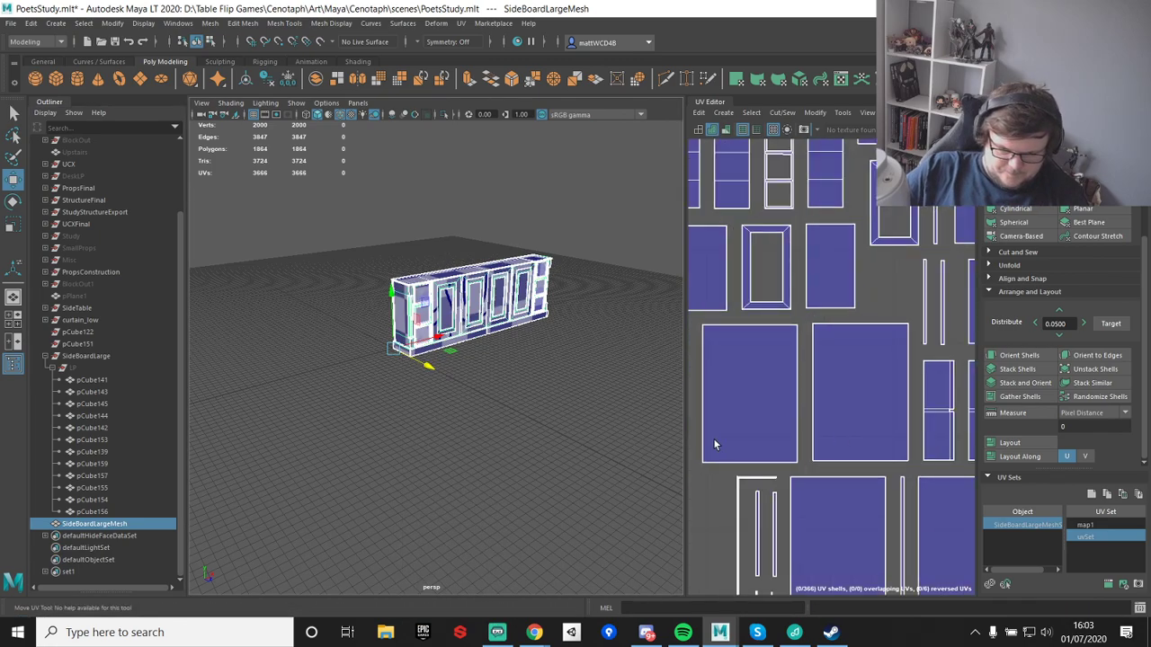
pyautogui.scroll(-1, 910, 393)
pyautogui.keyDown('alt'); pyautogui.moveTo(812, 278); pyautogui.dragTo(880, 397, button='middle'); pyautogui.keyUp('alt')
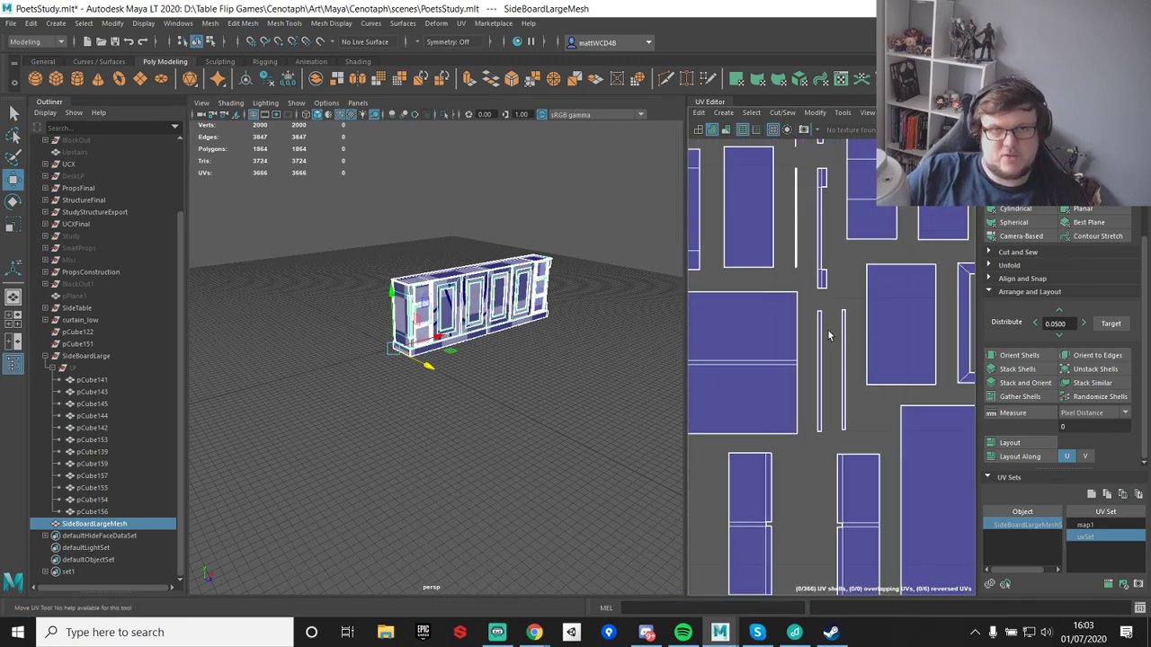
pyautogui.scroll(-3, 865, 346)
pyautogui.scroll(3, 856, 346)
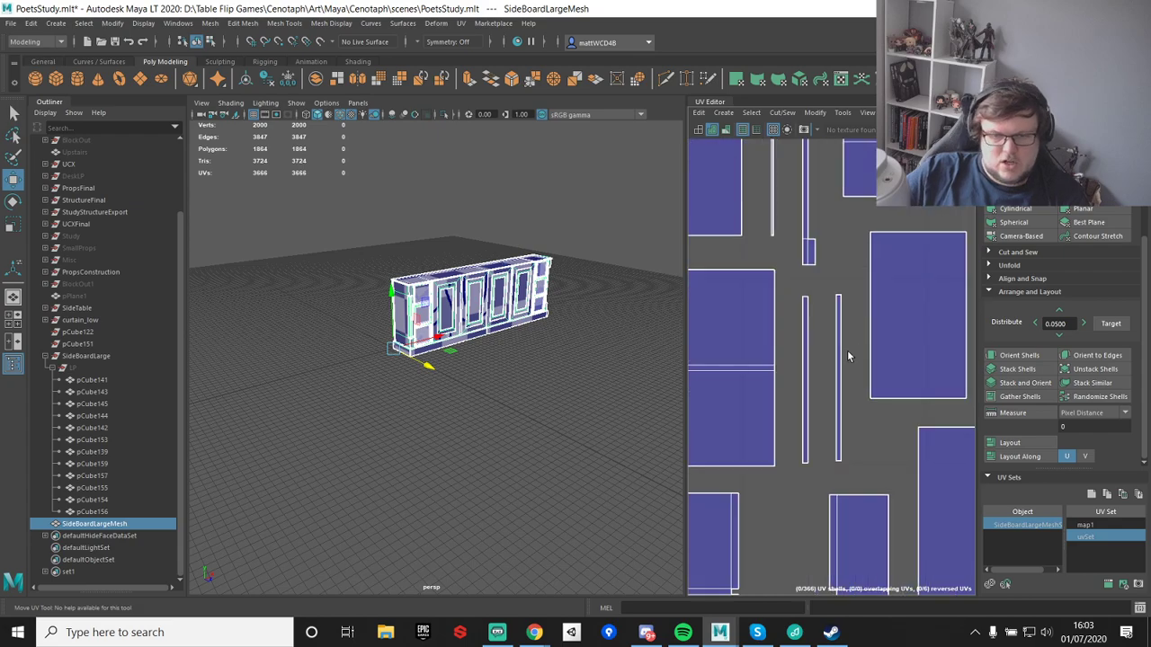
pyautogui.scroll(-2, 847, 350)
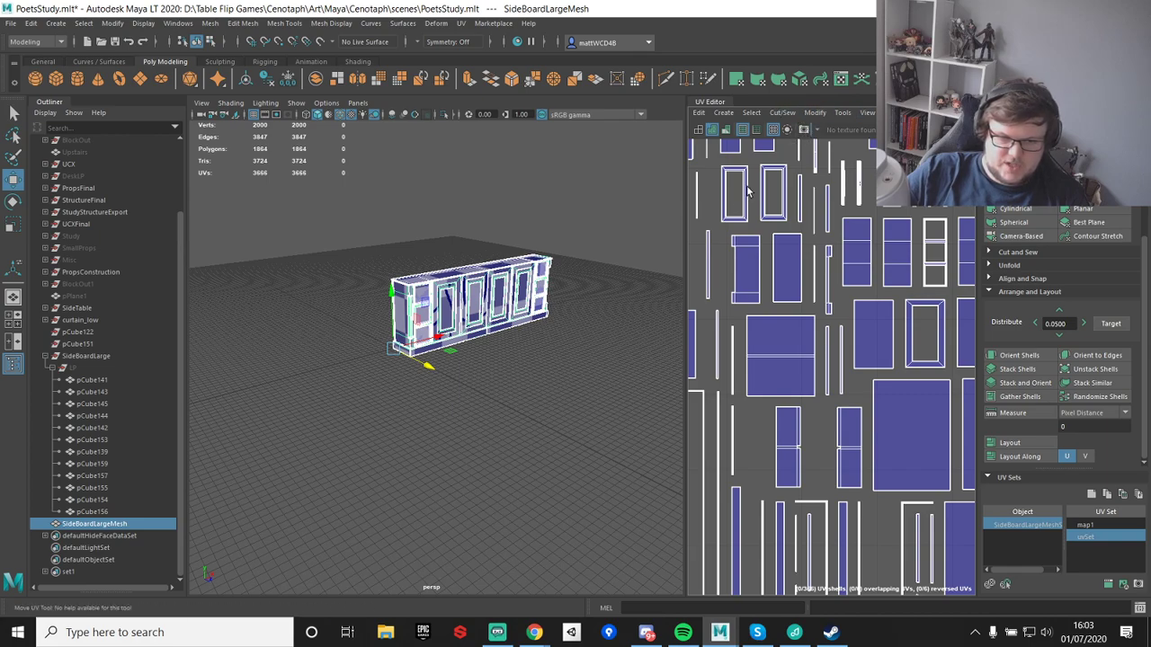
pyautogui.moveTo(685, 216); pyautogui.dragTo(540, 216)
pyautogui.scroll(-3, 653, 362)
pyautogui.scroll(6, 654, 362)
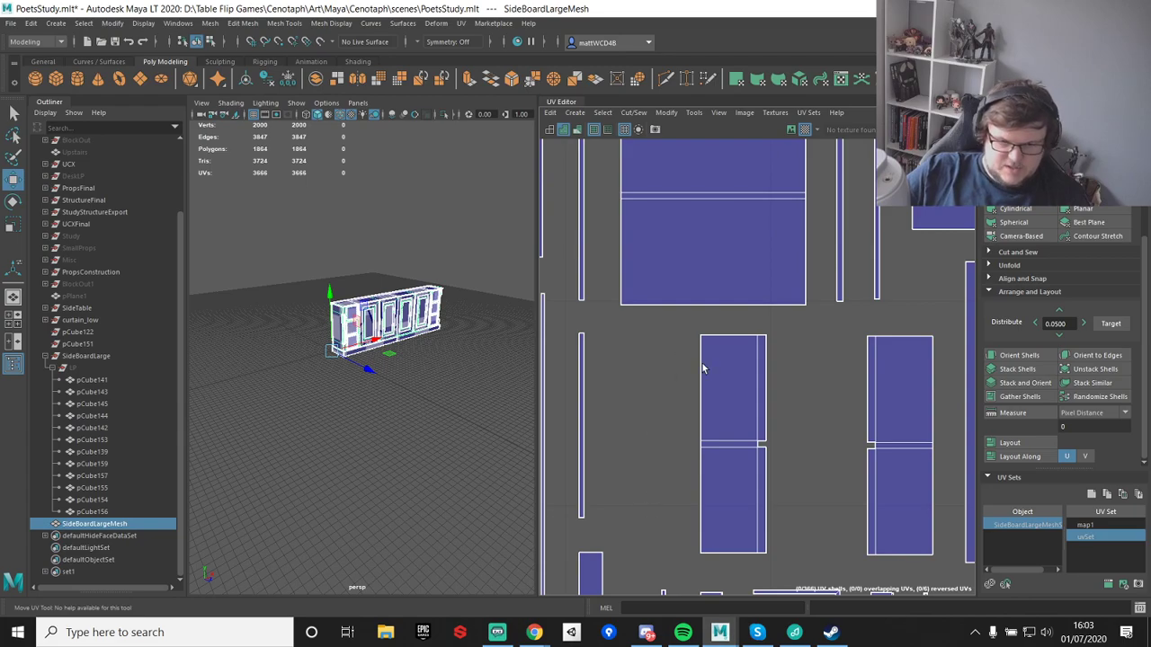
# - Set the UV Editor grid lines to every 0.0078125 units and close the grid options
pyautogui.click(692, 113)
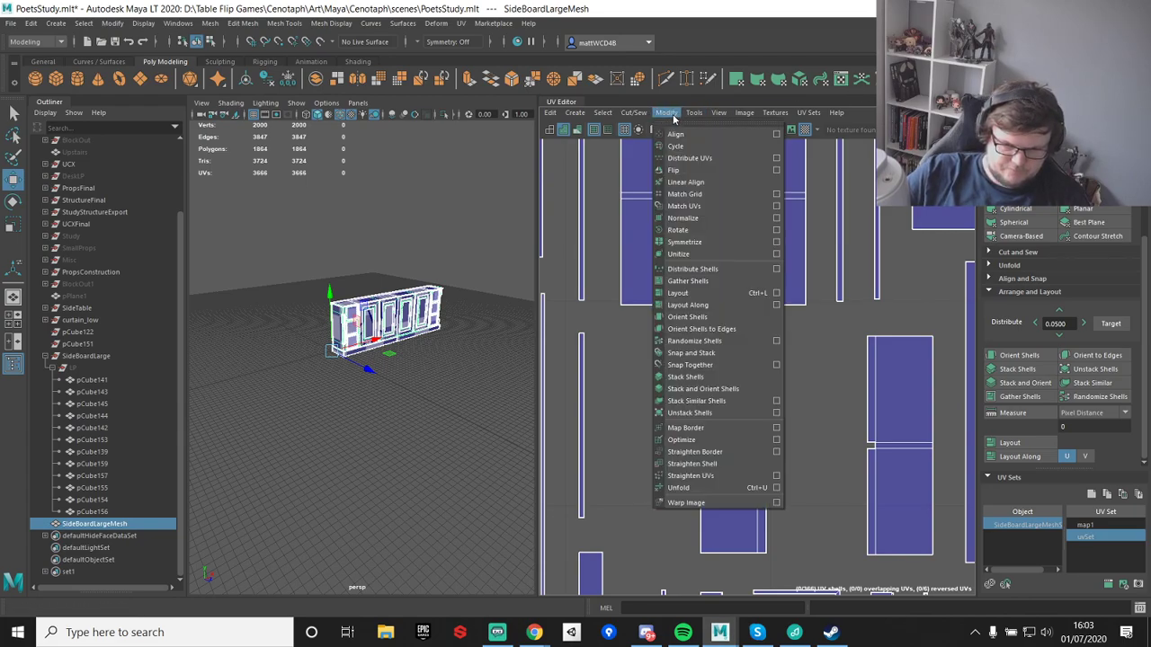
pyautogui.moveTo(723, 114)
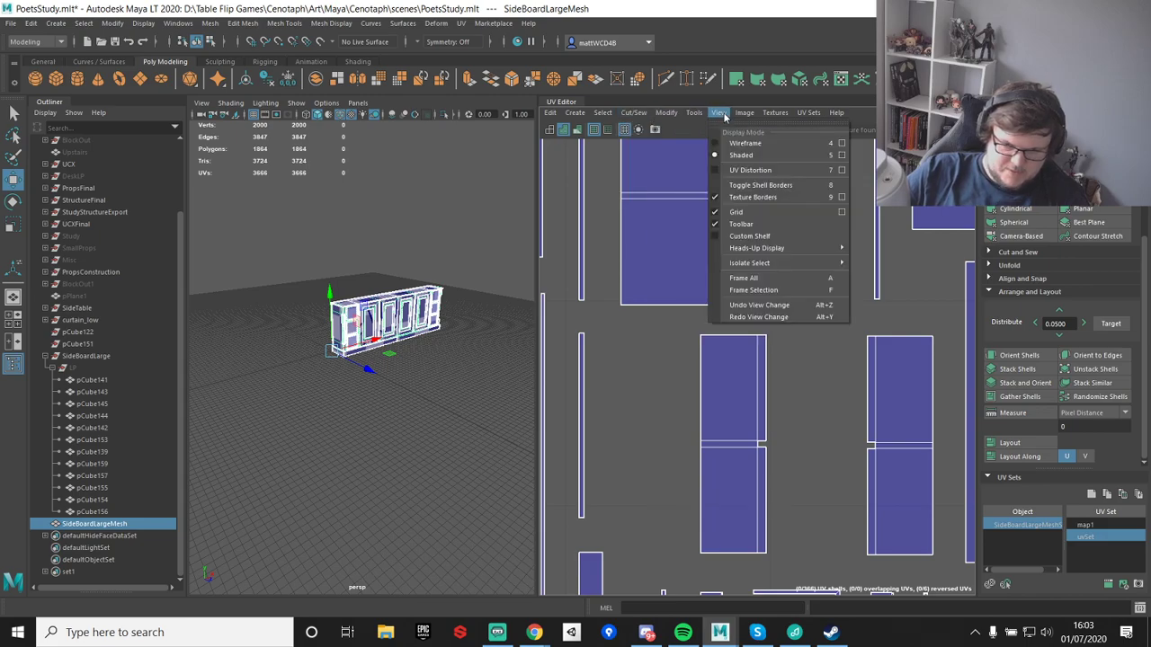
pyautogui.click(841, 212)
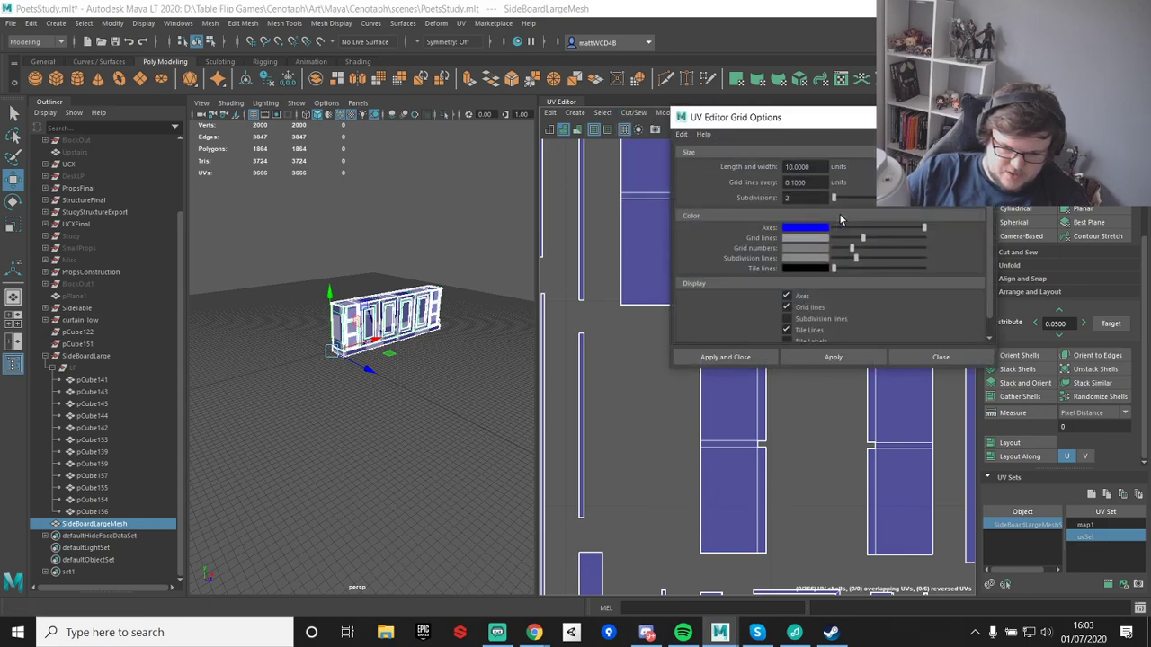
pyautogui.click(812, 182)
pyautogui.write('0.0')
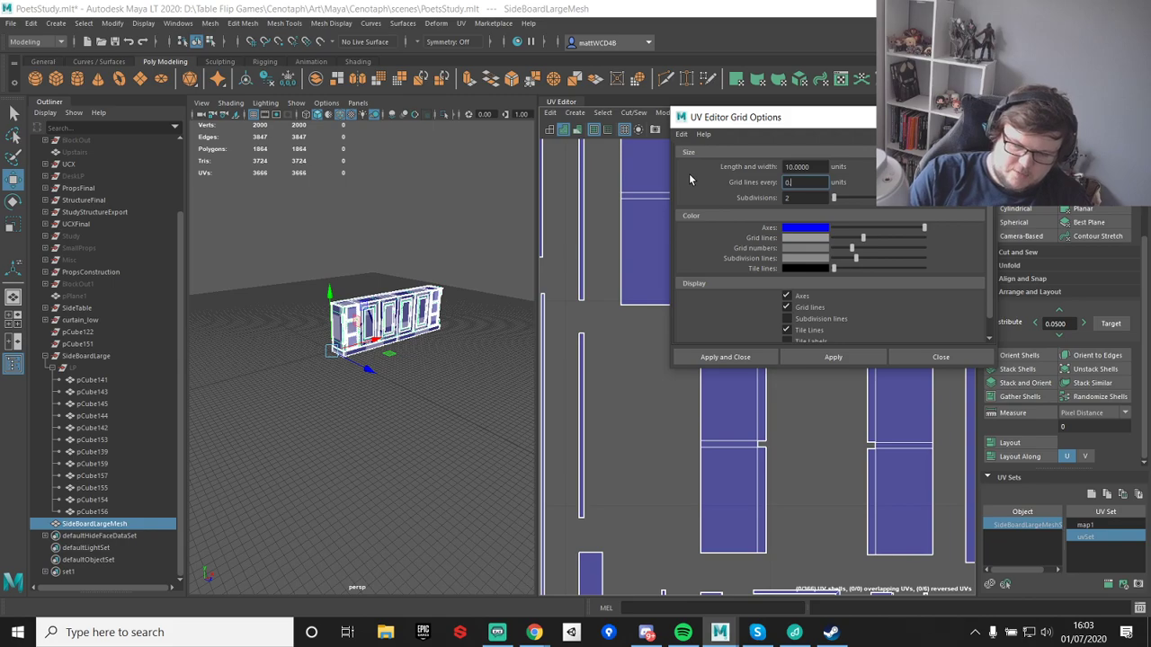
pyautogui.write('078125')
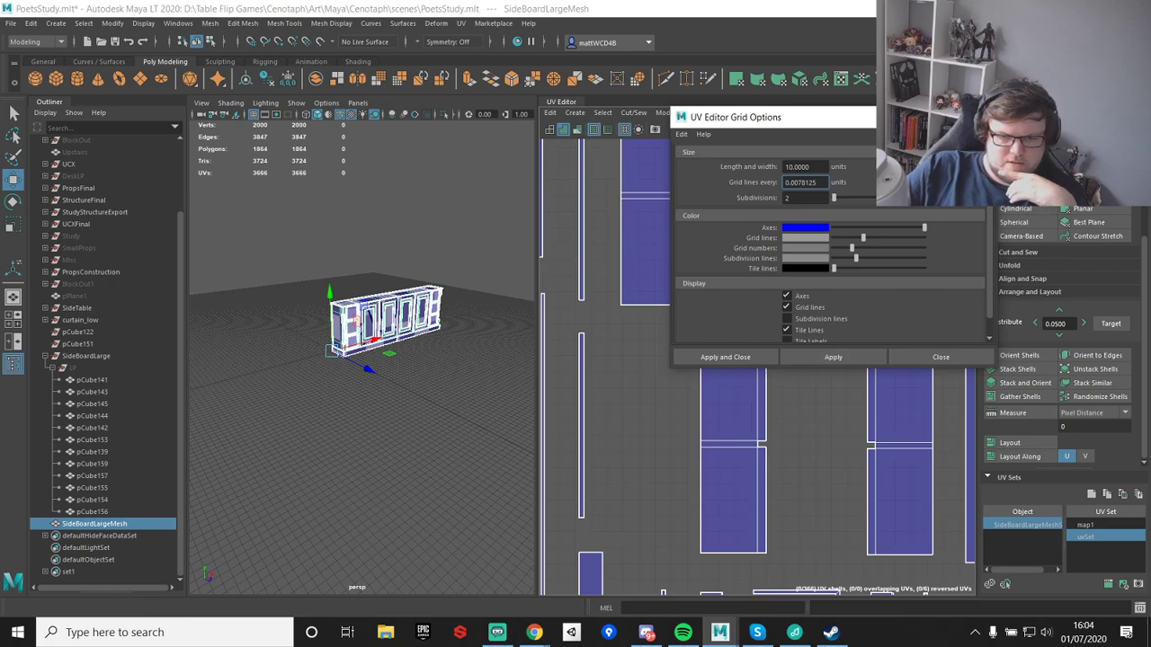
pyautogui.click(949, 361)
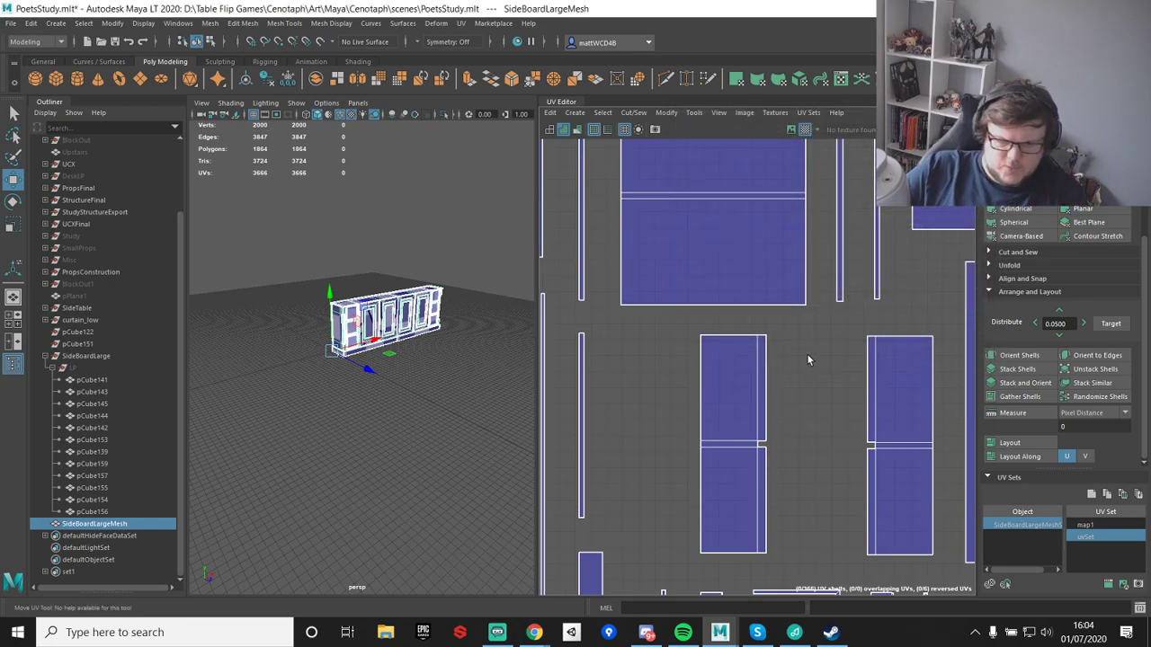
# - Start an FBX export of the selected sideboard mesh and browse to the Study FBX/Props folder
pyautogui.scroll(-10, 700, 358)
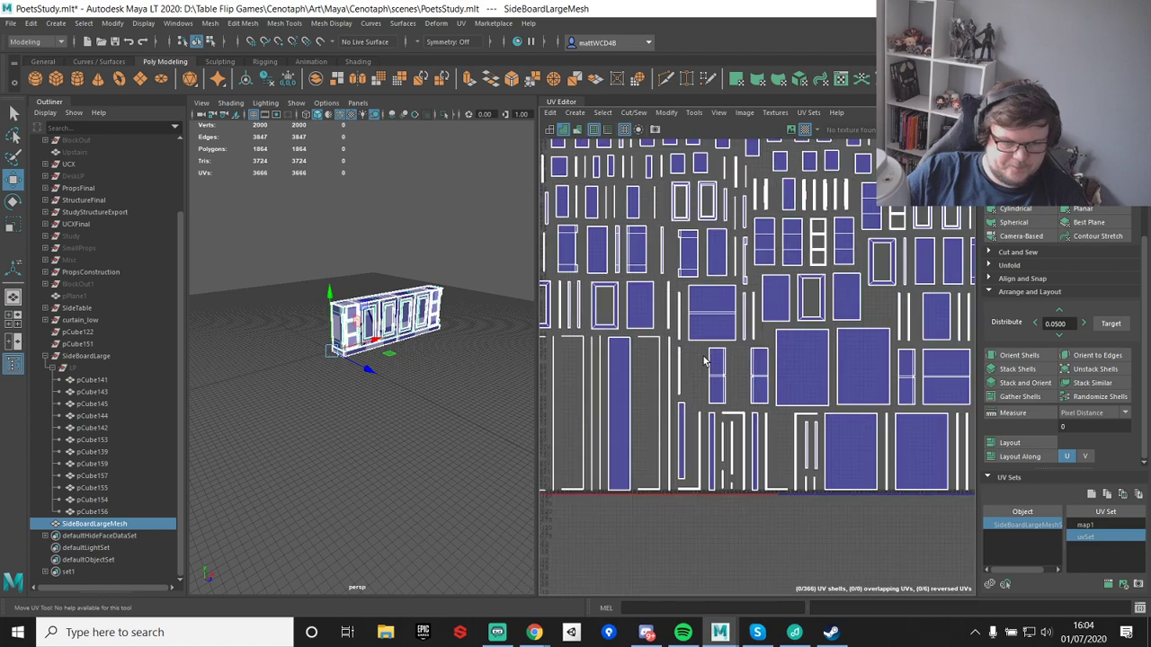
pyautogui.keyDown('alt'); pyautogui.moveTo(368, 365); pyautogui.dragTo(363, 386); pyautogui.keyUp('alt')
pyautogui.click(287, 79)
pyautogui.click(886, 79)
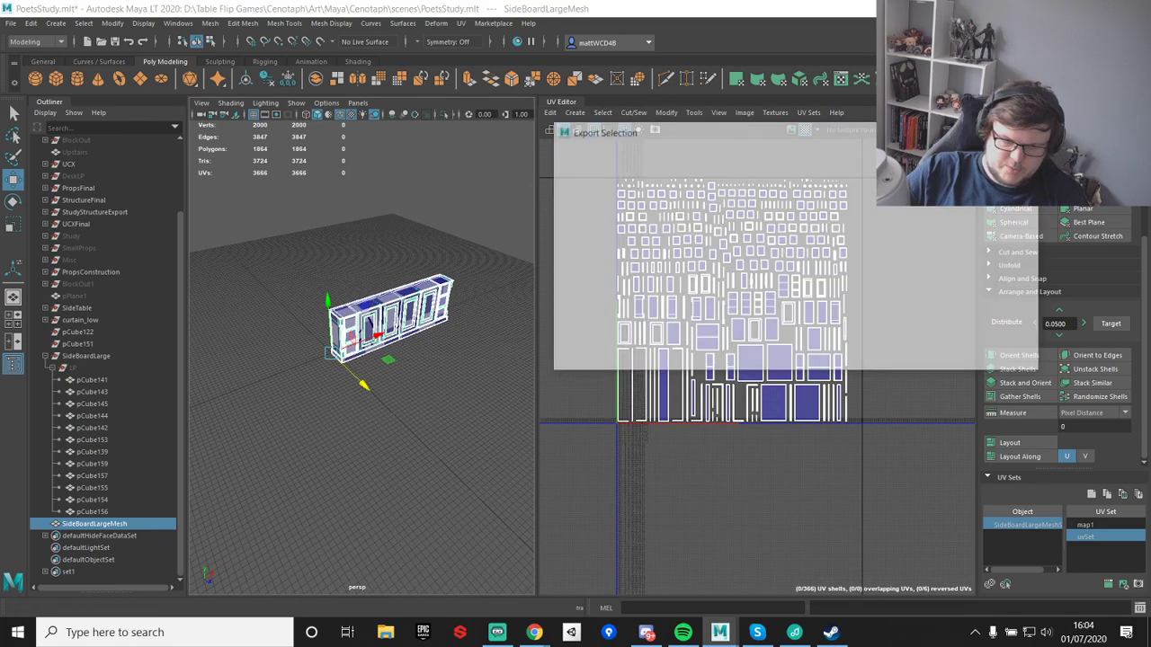
pyautogui.doubleClick(640, 246)
pyautogui.doubleClick(667, 191)
pyautogui.click(655, 195)
pyautogui.doubleClick(656, 196)
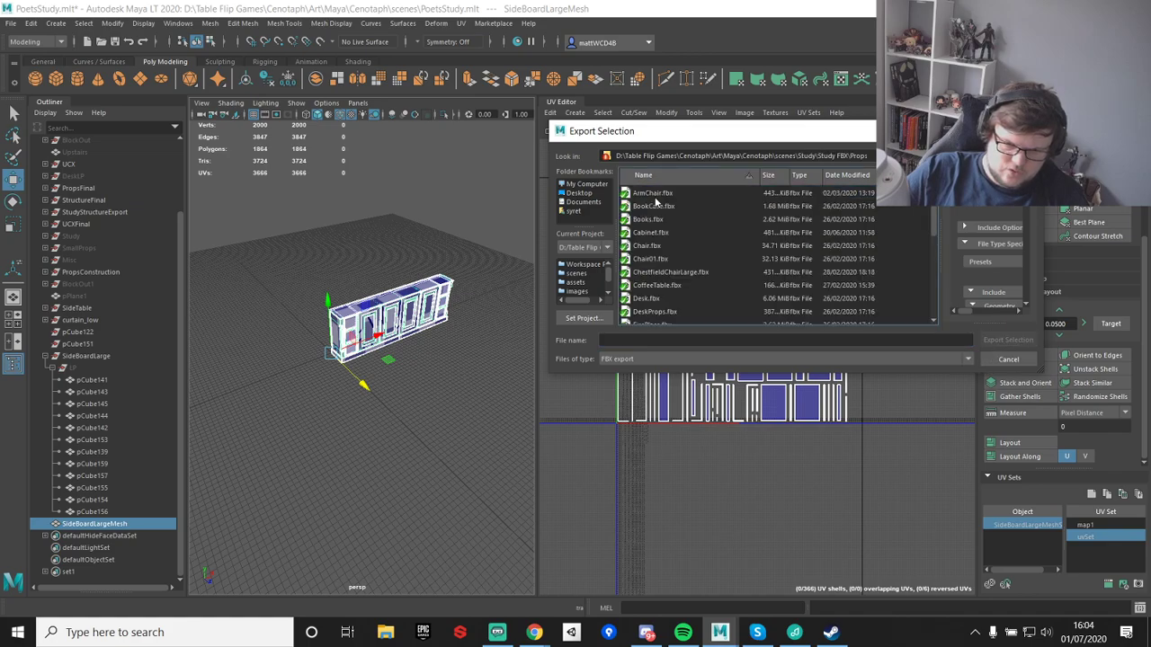
# - Name the FBX file SideBoardLarge and export the selection
pyautogui.click(663, 340)
pyautogui.write('SideBo')
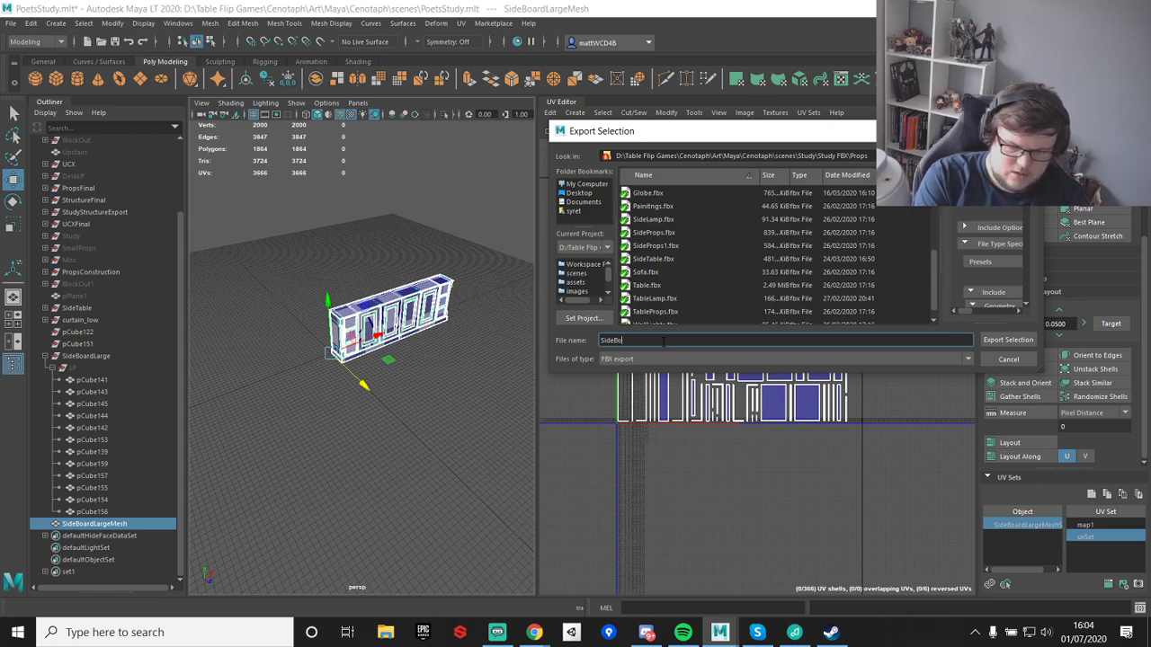
pyautogui.write('ardLarge')
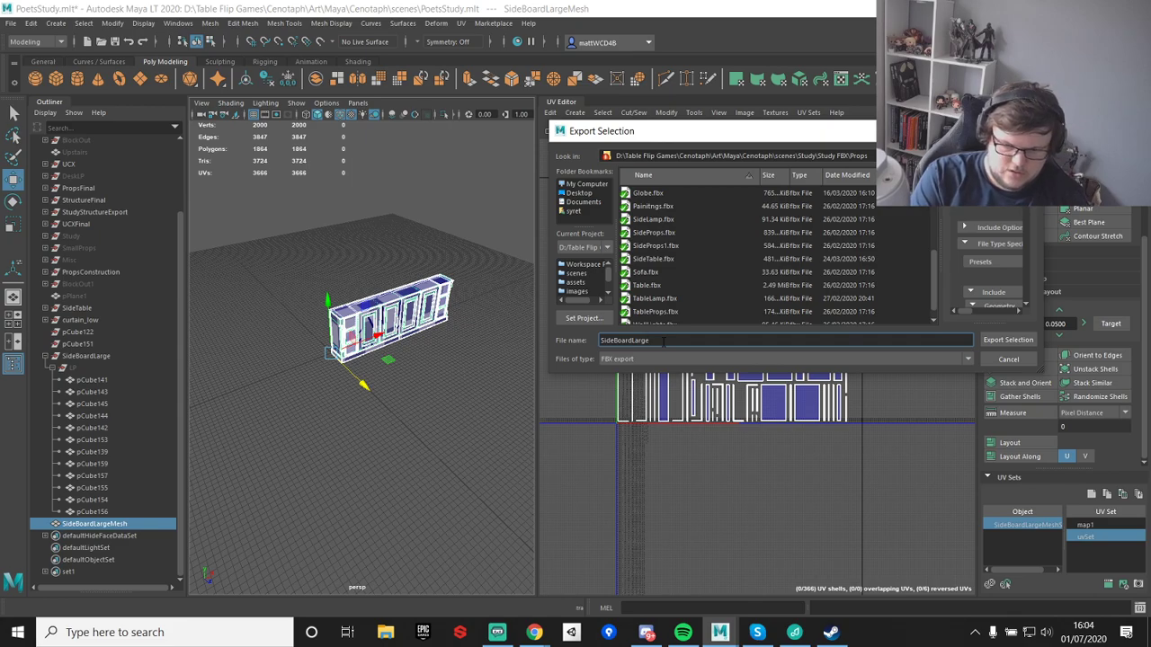
pyautogui.press('Return')
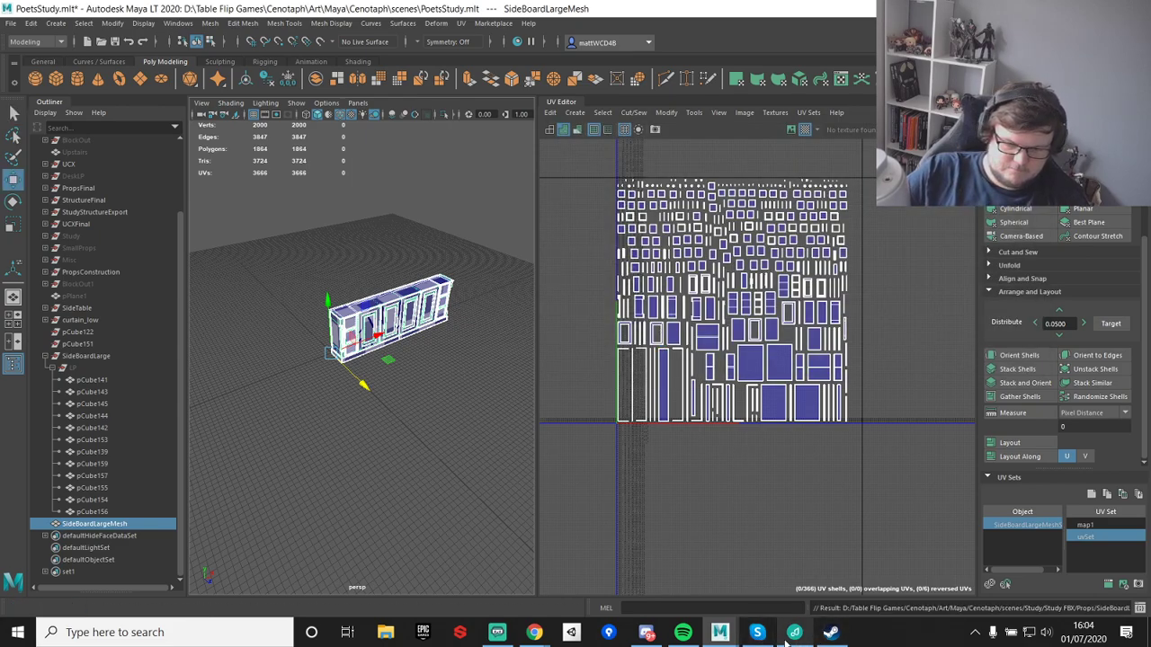
# - Switch to the Epic Games Launcher and open the Cenotaph project from the Unreal Engine library
pyautogui.moveTo(635, 640)
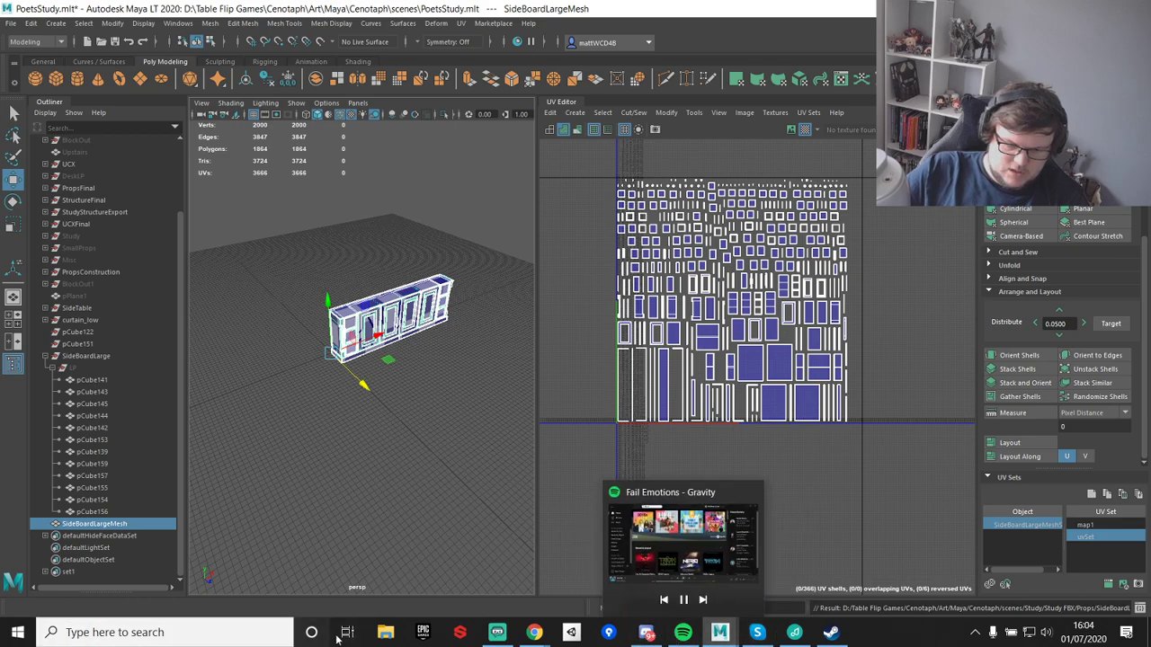
pyautogui.click(423, 633)
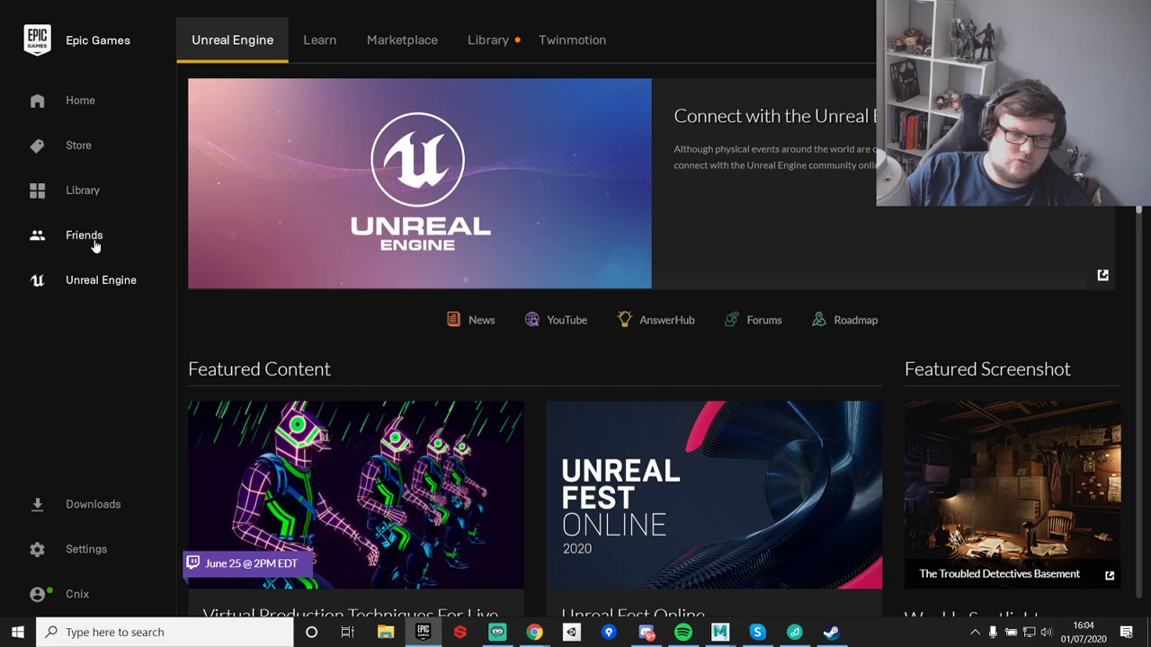
pyautogui.click(474, 41)
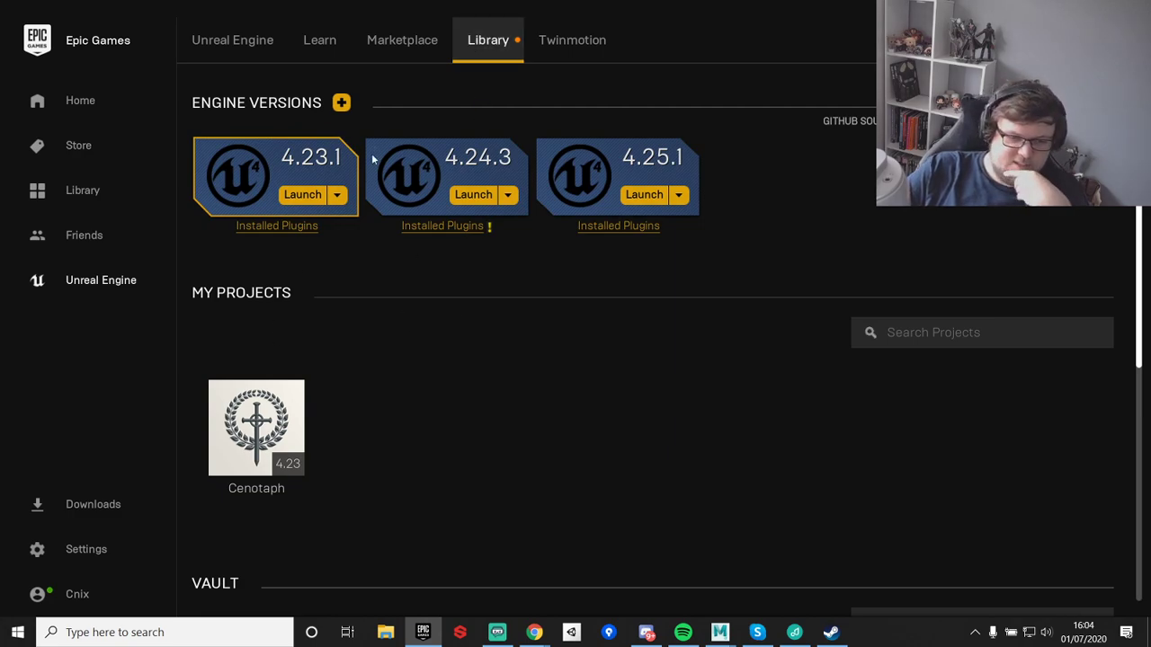
pyautogui.doubleClick(258, 458)
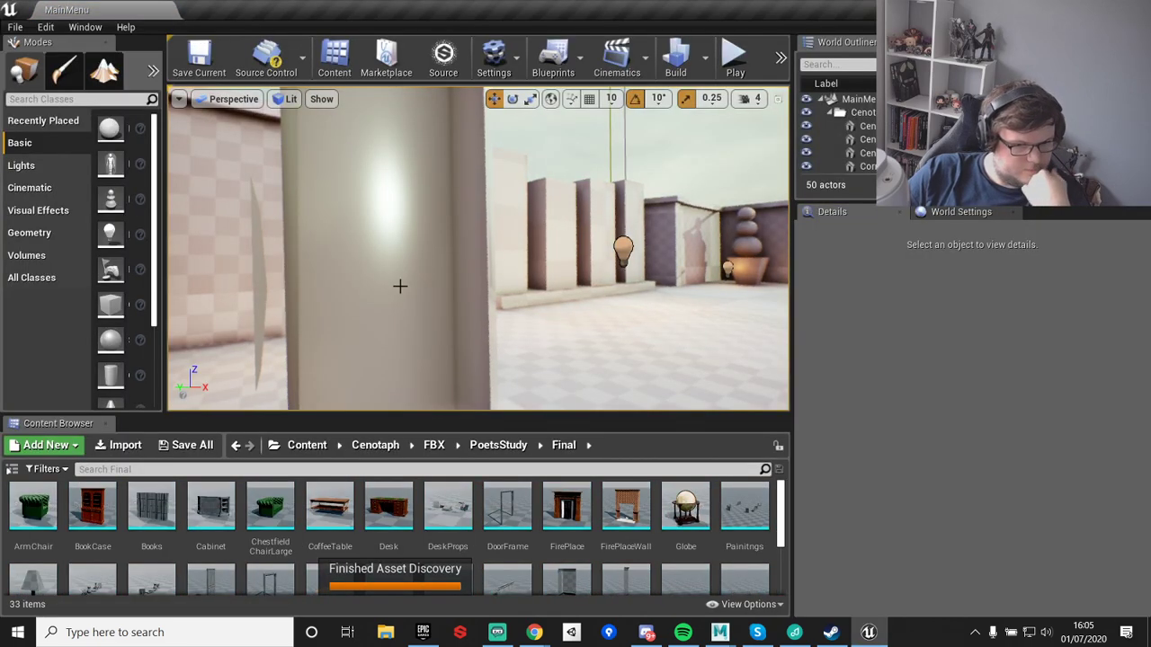
# - Open the Poets_Study level from the Cenotaph Maps folder and dismiss the message log
pyautogui.moveTo(548, 371); pyautogui.dragTo(292, 6, button='right')
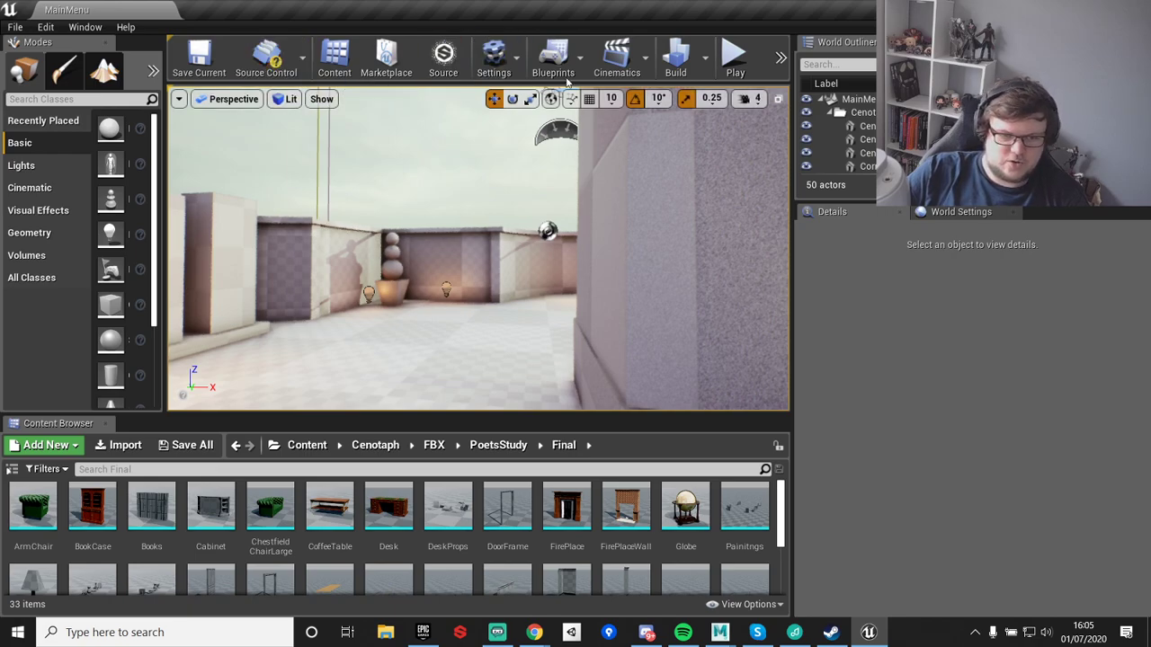
pyautogui.click(16, 27)
pyautogui.click(50, 59)
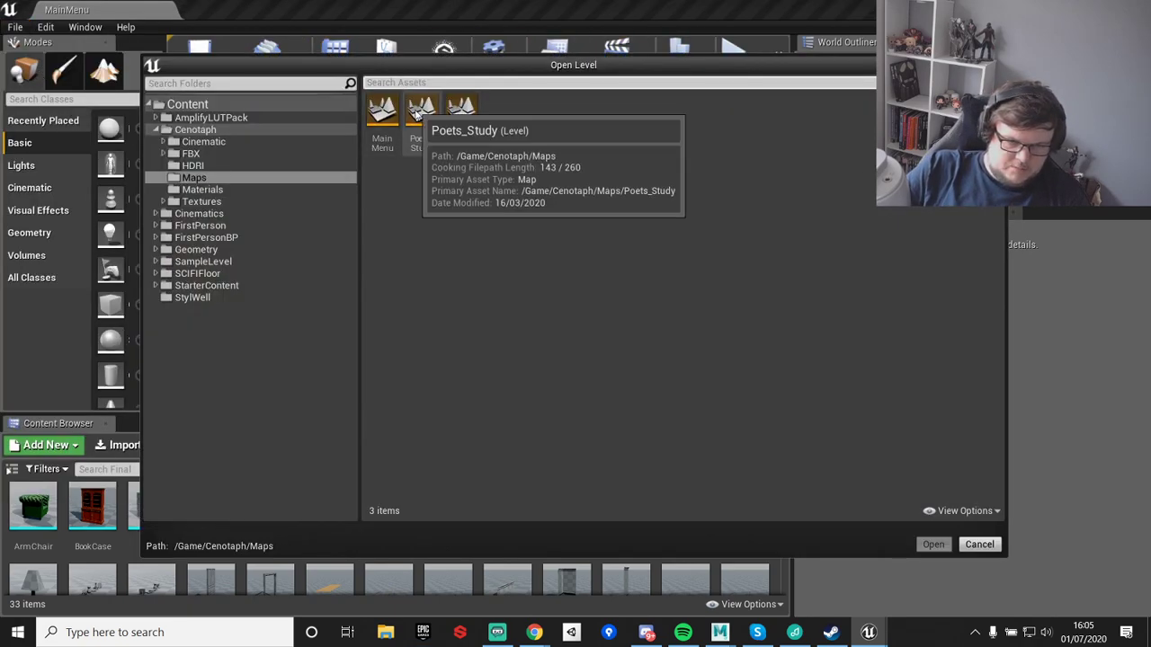
pyautogui.doubleClick(422, 115)
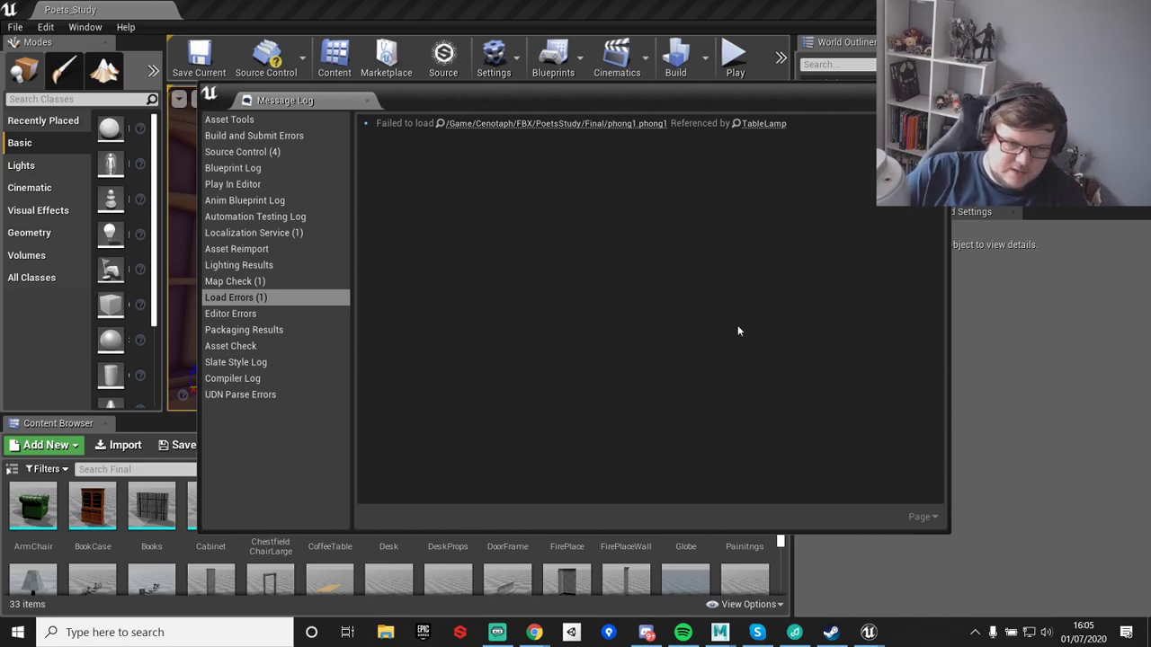
pyautogui.click(935, 93)
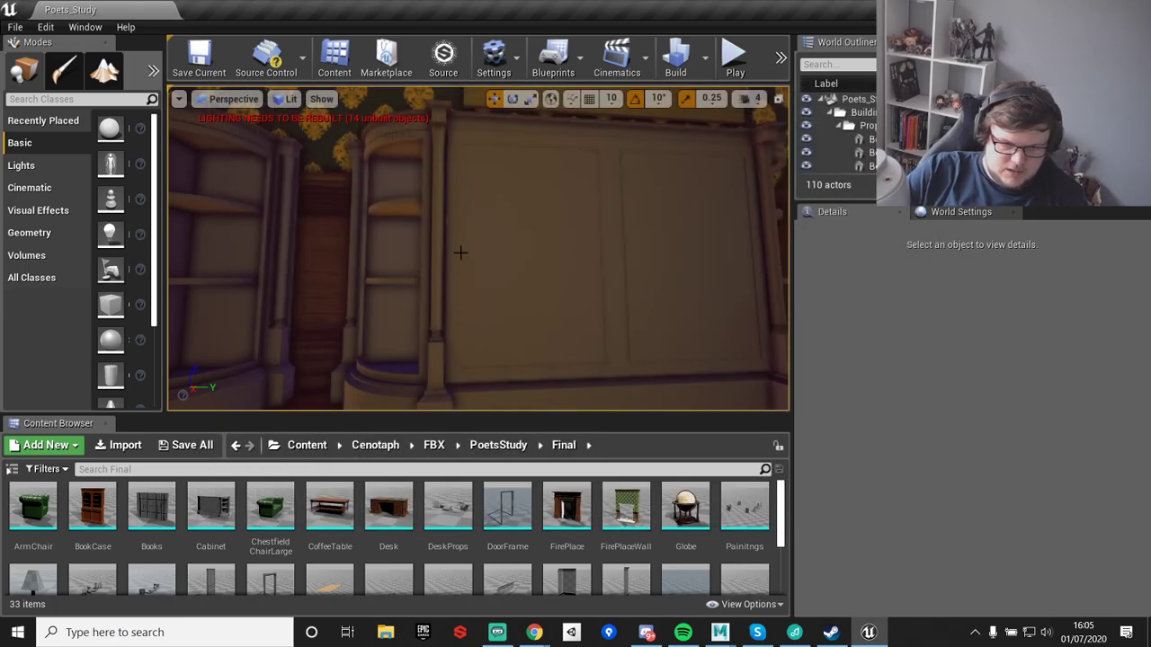
# - Look around the study to the wall where the sideboard belongs and select the SideProps mesh there
pyautogui.moveTo(460, 253); pyautogui.dragTo(441, 328, button='right')
pyautogui.moveTo(478, 270); pyautogui.dragTo(556, 220, button='right')
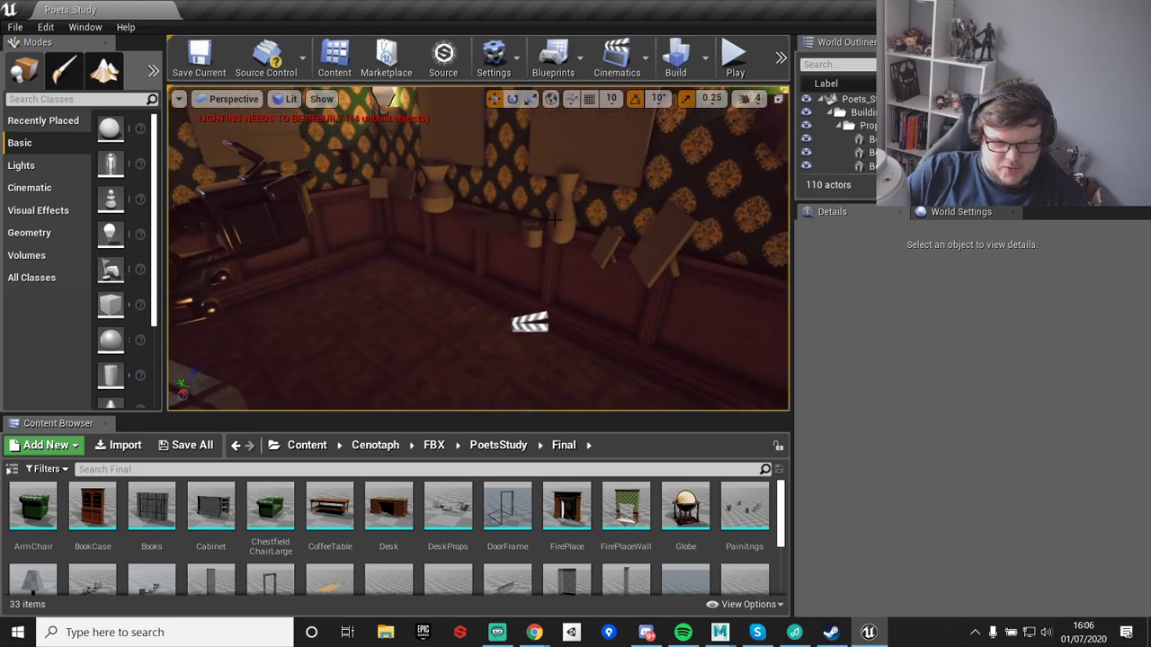
pyautogui.click(555, 220)
pyautogui.scroll(-5, 524, 529)
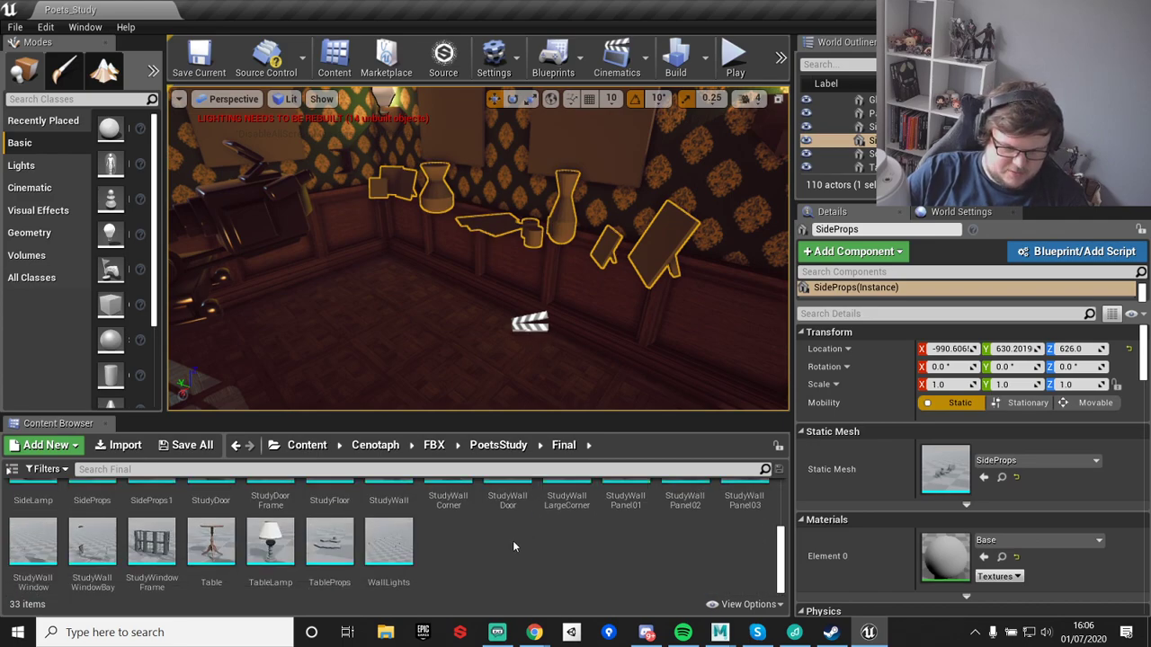
pyautogui.rightClick(513, 546)
pyautogui.click(567, 145)
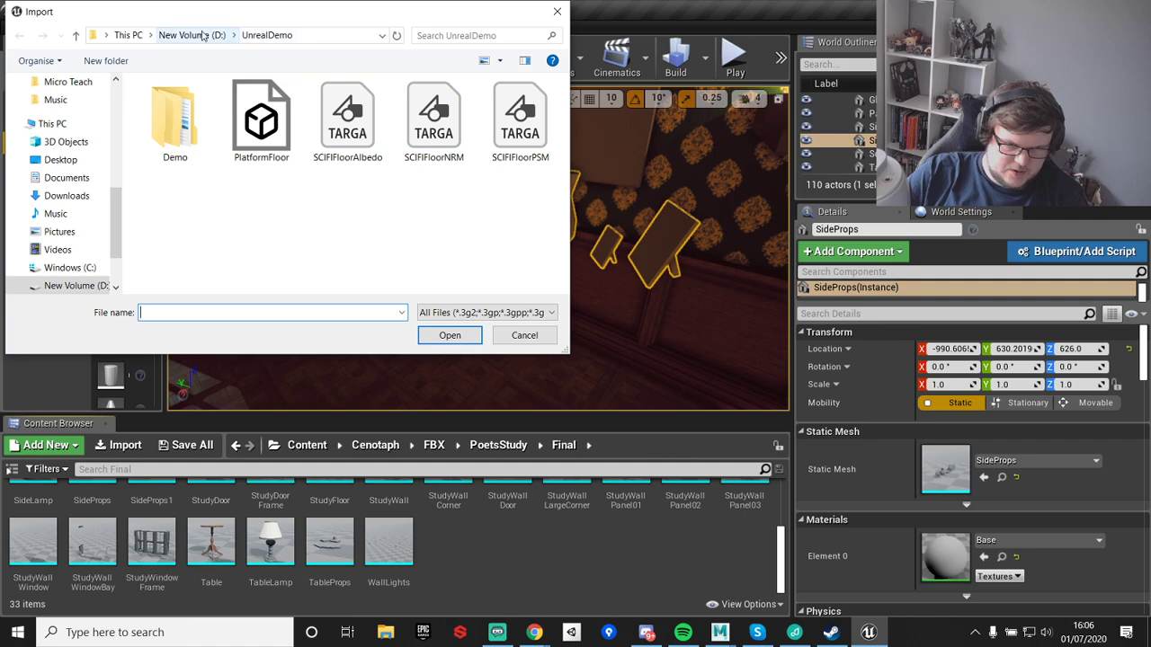
pyautogui.click(557, 11)
# - Open File Explorer and go to the New Volume (D:) drive
pyautogui.click(384, 633)
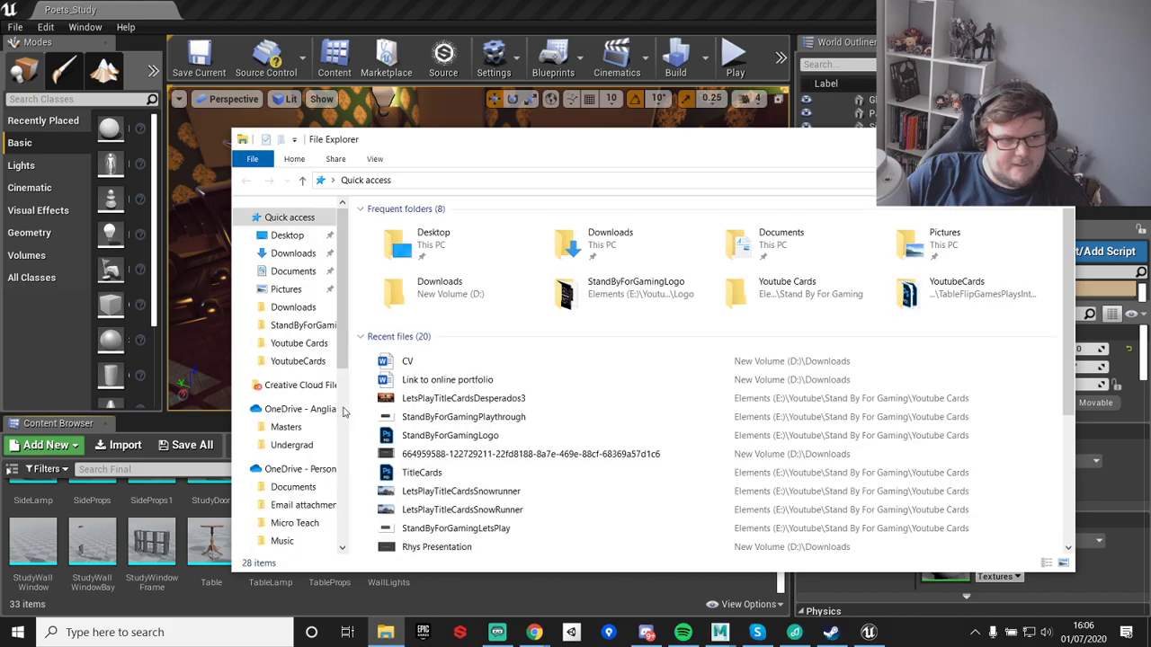
pyautogui.moveTo(344, 344); pyautogui.dragTo(349, 451)
pyautogui.scroll(-3, 351, 454)
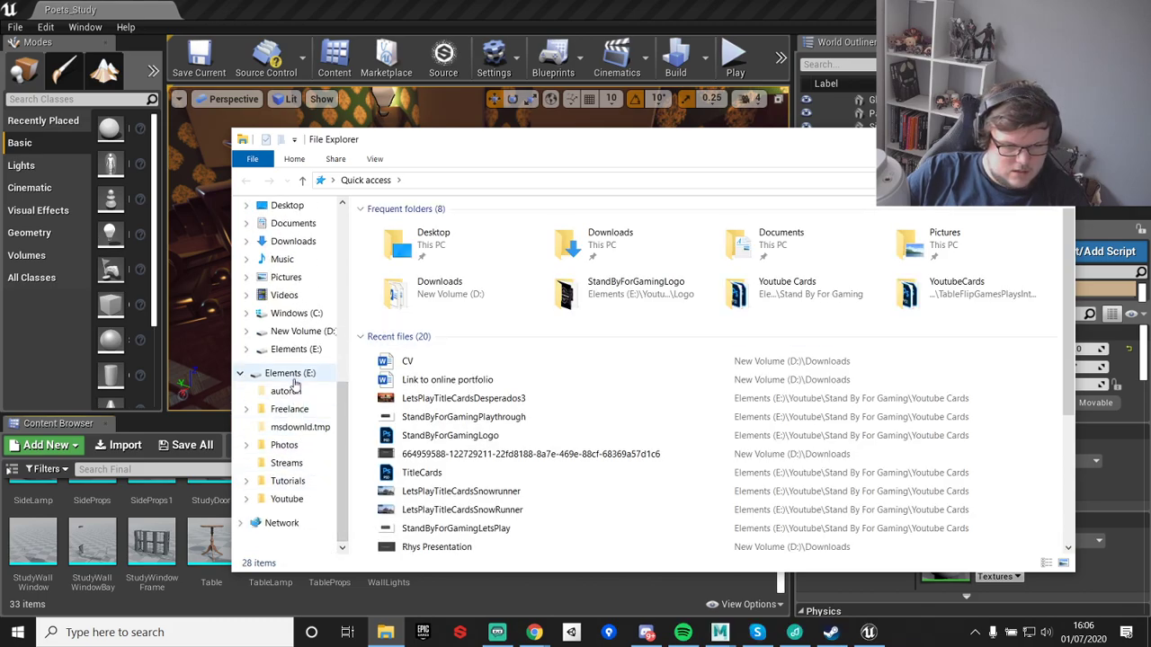
pyautogui.click(299, 331)
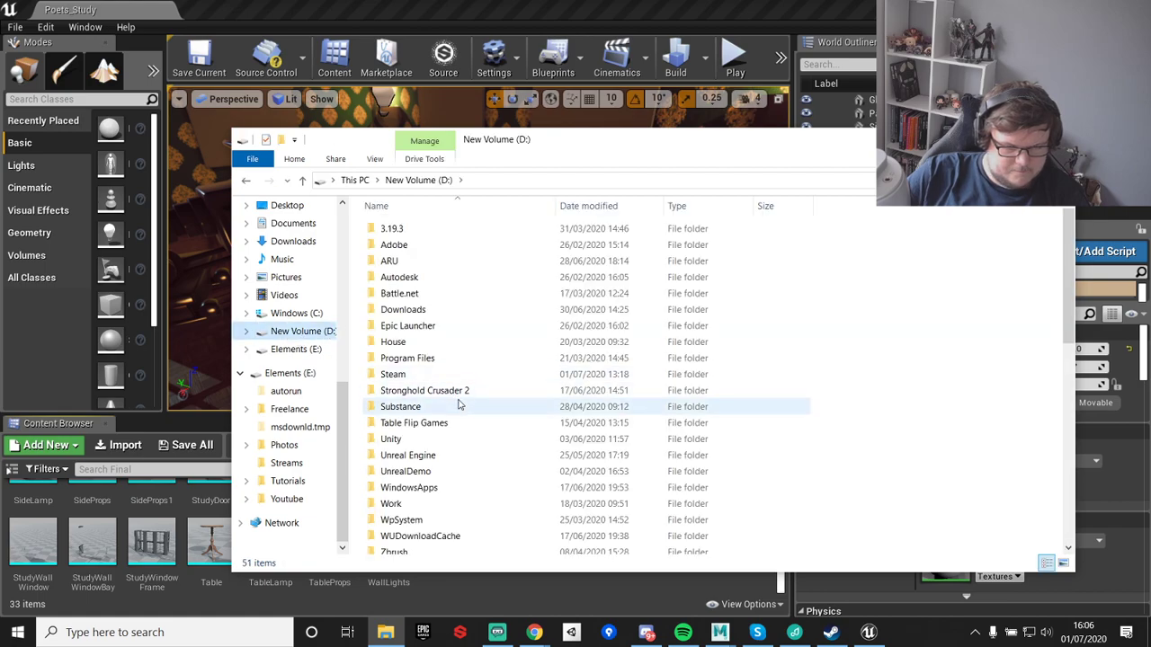
# - Browse to the Maya scenes folder under Table Flip Games/Cenotaph/Art/Maya/Cenotaph
pyautogui.doubleClick(429, 423)
pyautogui.doubleClick(404, 230)
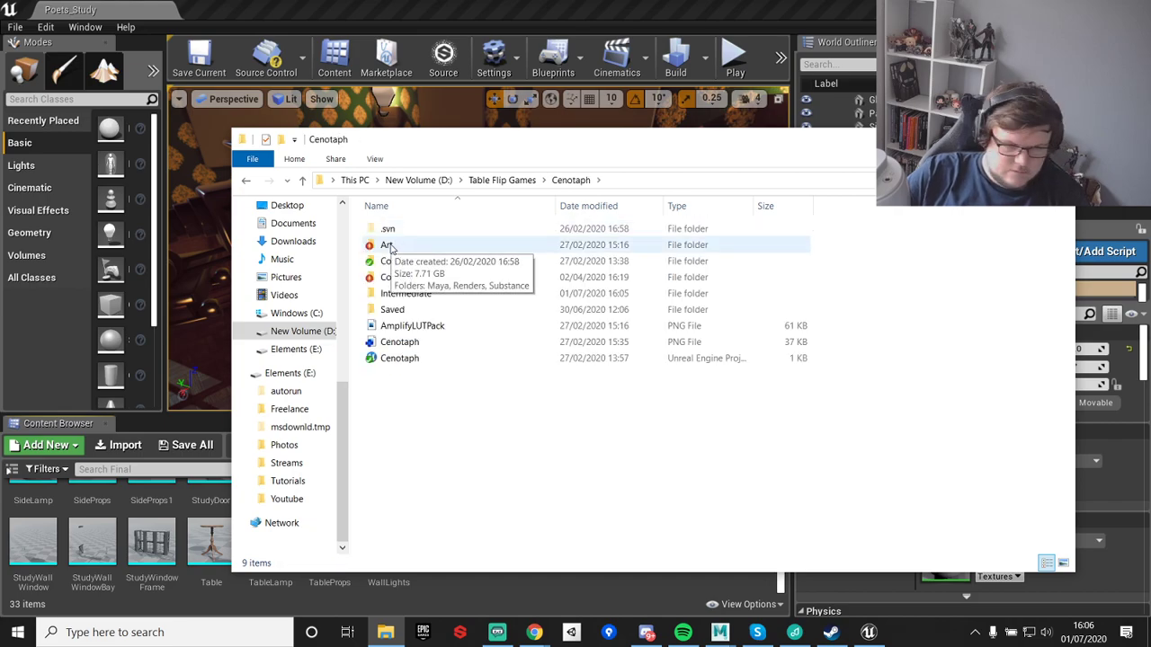
pyautogui.doubleClick(401, 248)
pyautogui.doubleClick(402, 231)
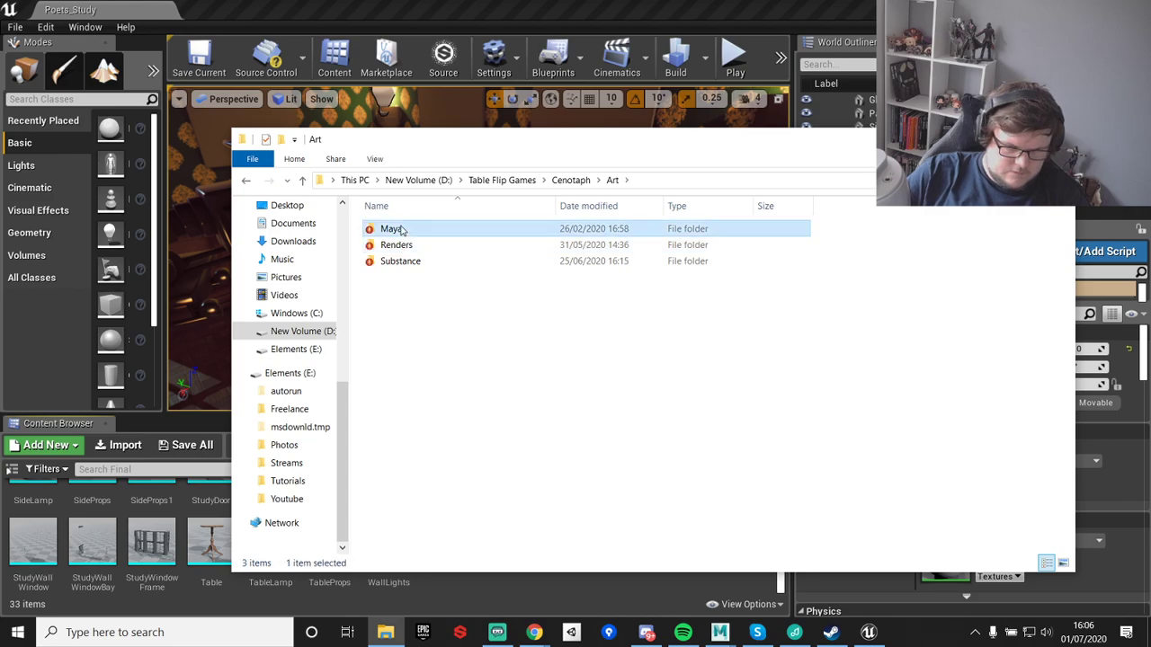
pyautogui.doubleClick(401, 233)
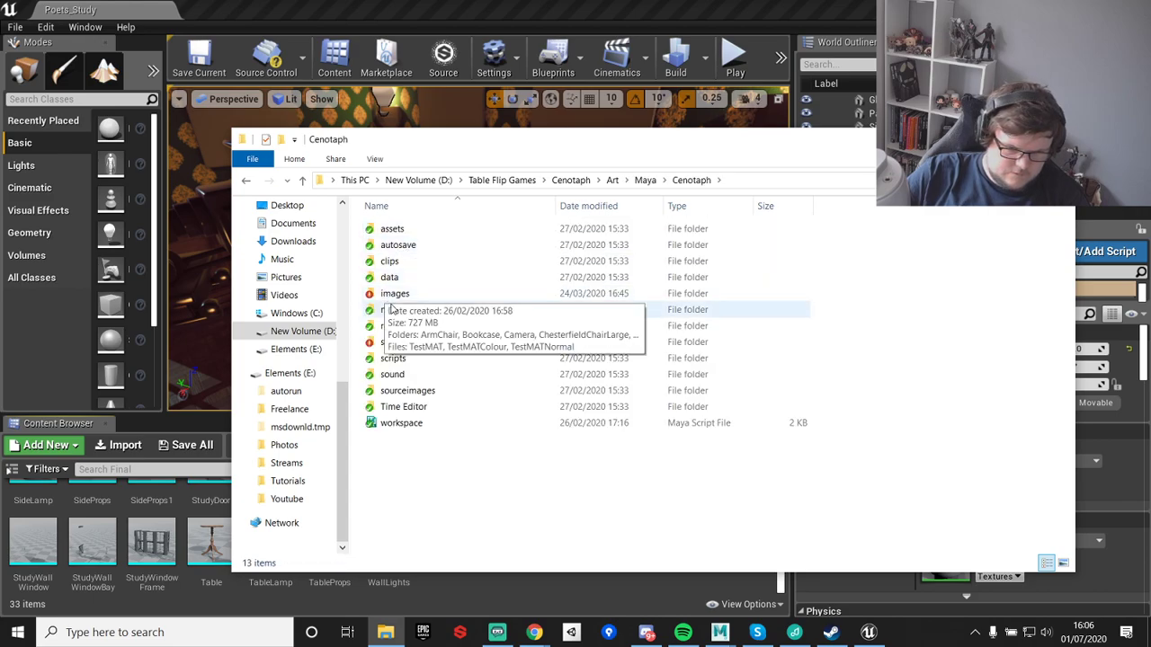
pyautogui.doubleClick(399, 343)
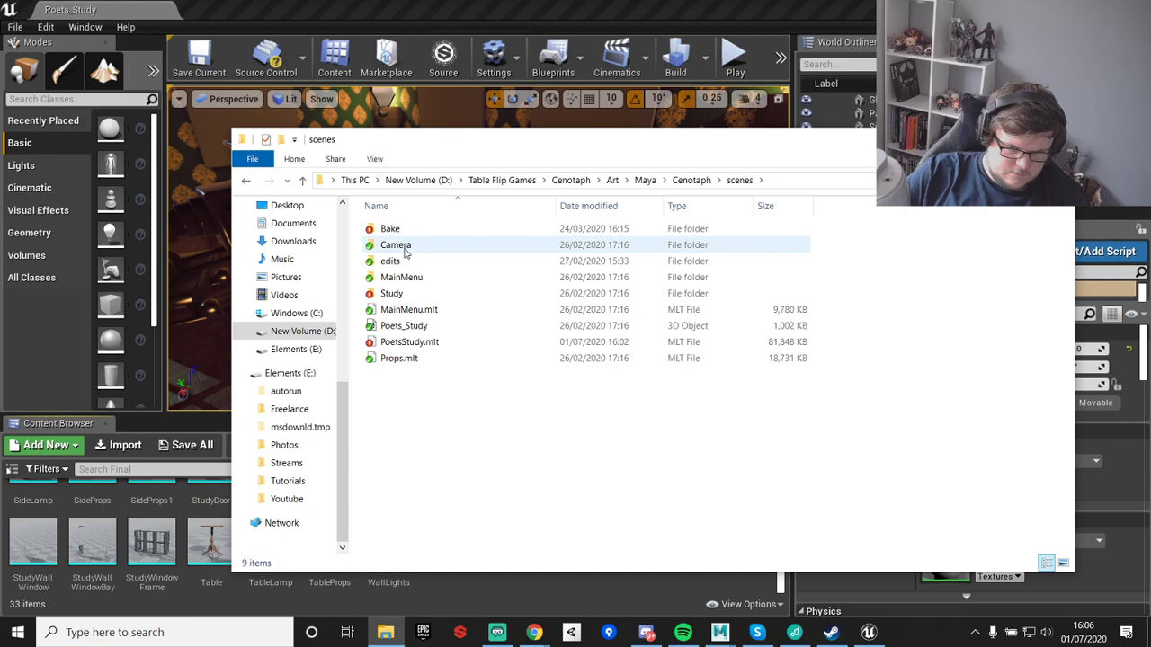
# - Open the Study/Study FBX/Props folder and import SideBoardLarge into the PoetsStudy Final content folder in Unreal
pyautogui.doubleClick(400, 295)
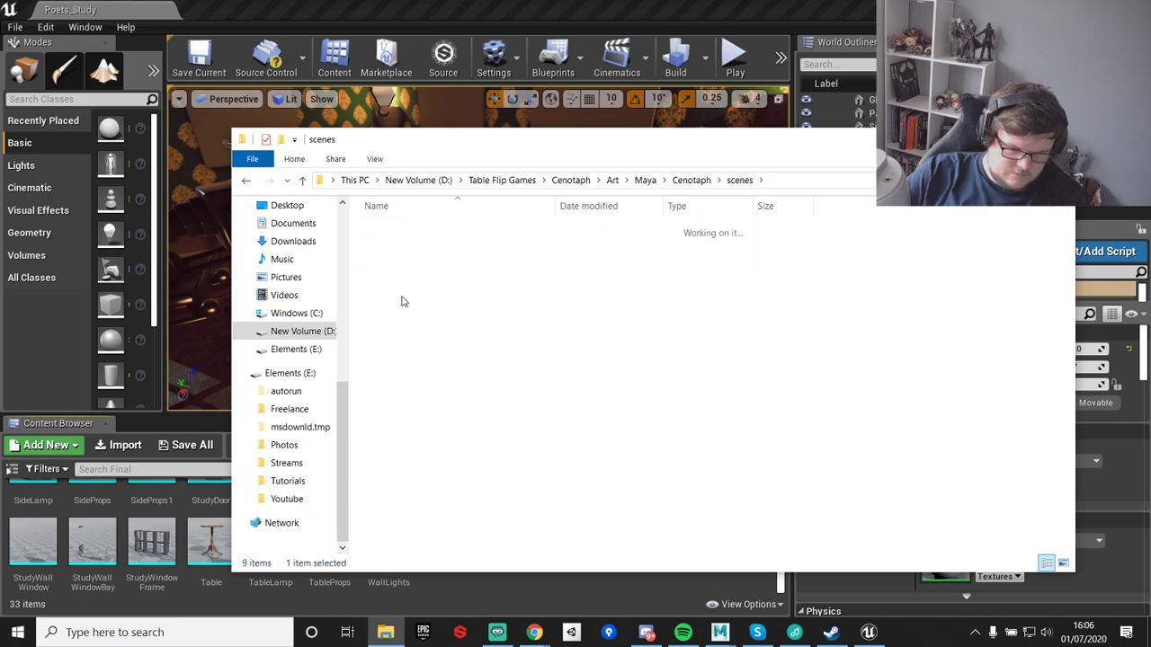
pyautogui.doubleClick(407, 230)
pyautogui.doubleClick(405, 232)
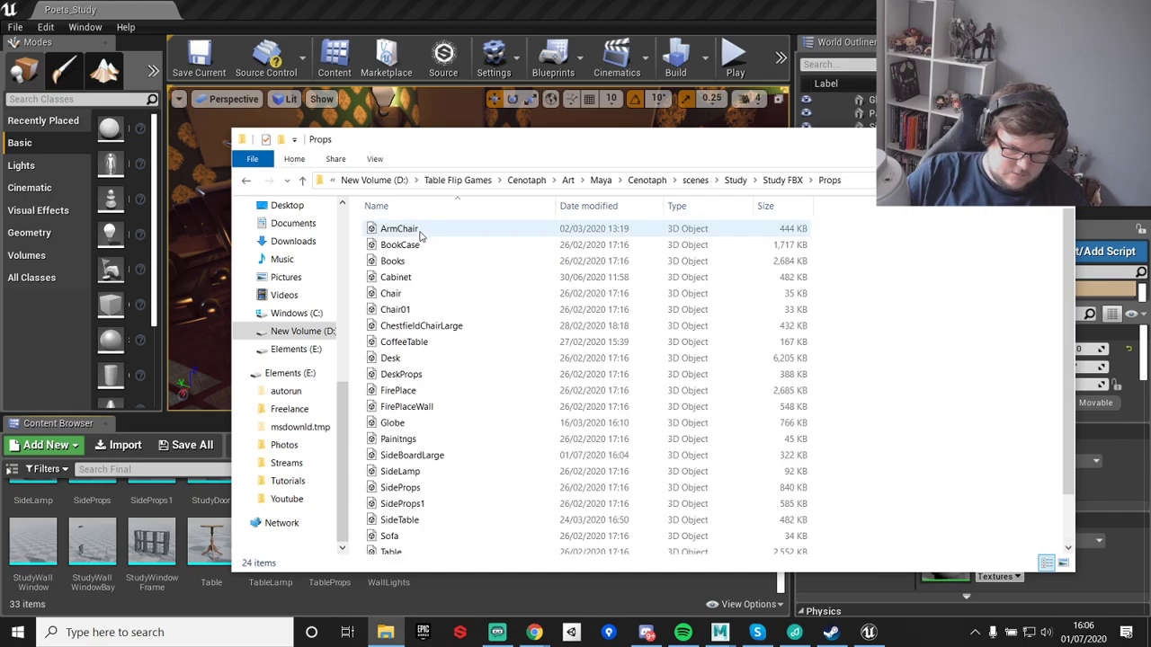
pyautogui.click(405, 455)
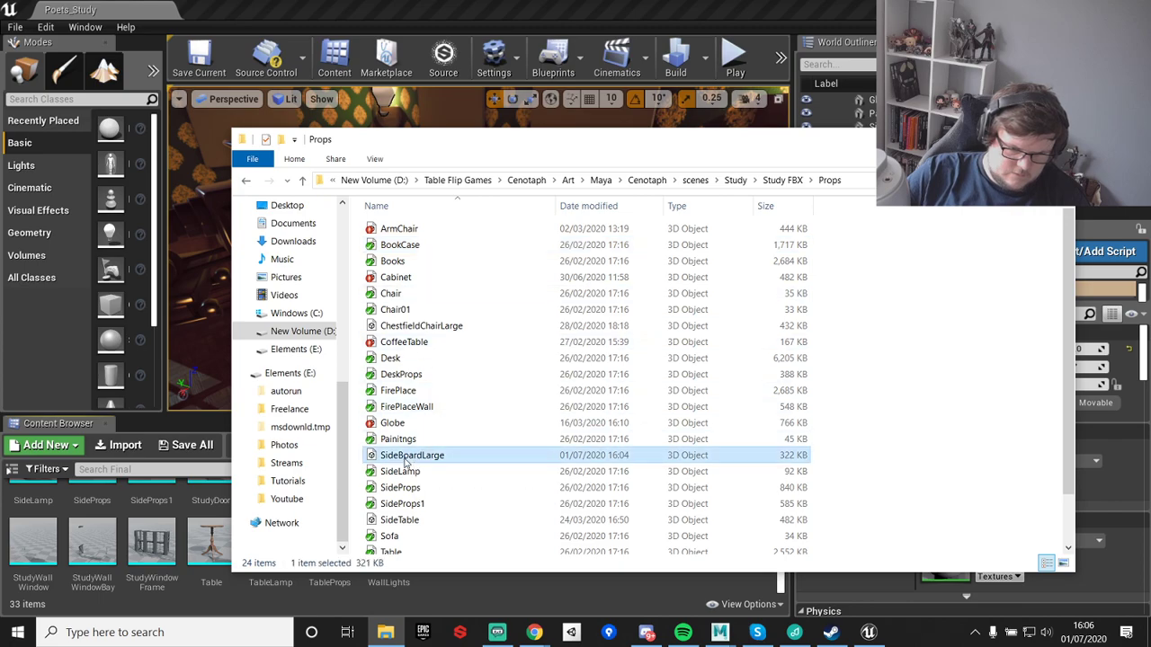
pyautogui.moveTo(430, 459); pyautogui.dragTo(525, 592)
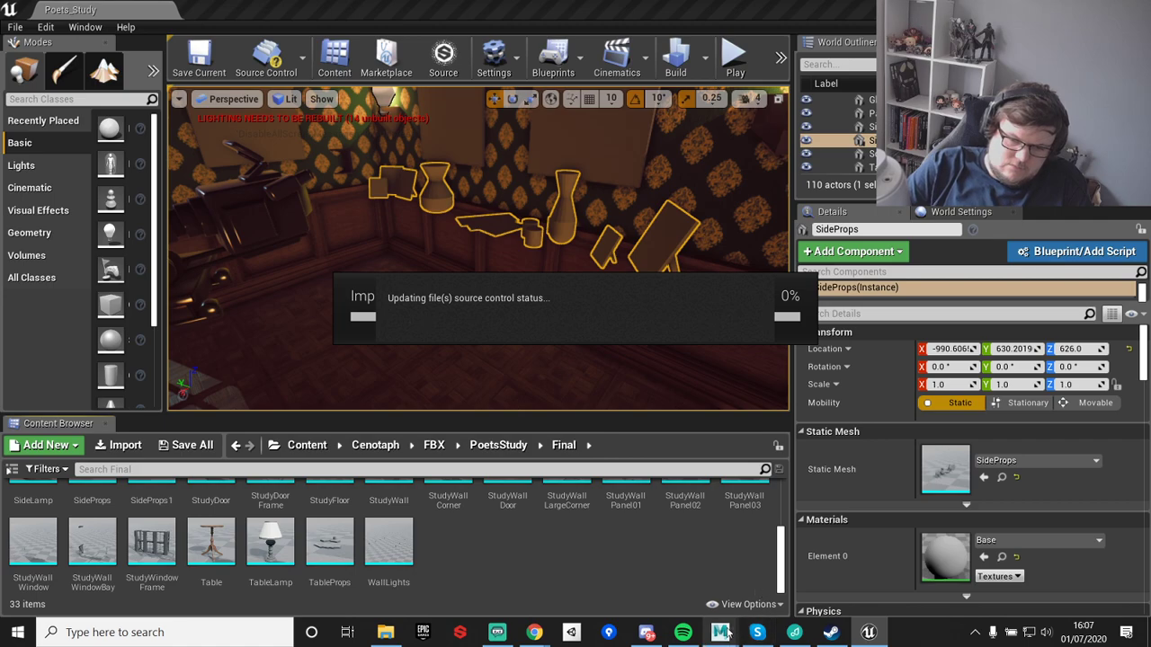
# - Switch back to Maya, clear the selection and examine the sideboard's drawers and door panels up close
pyautogui.moveTo(719, 632)
pyautogui.click(766, 580)
pyautogui.click(448, 208)
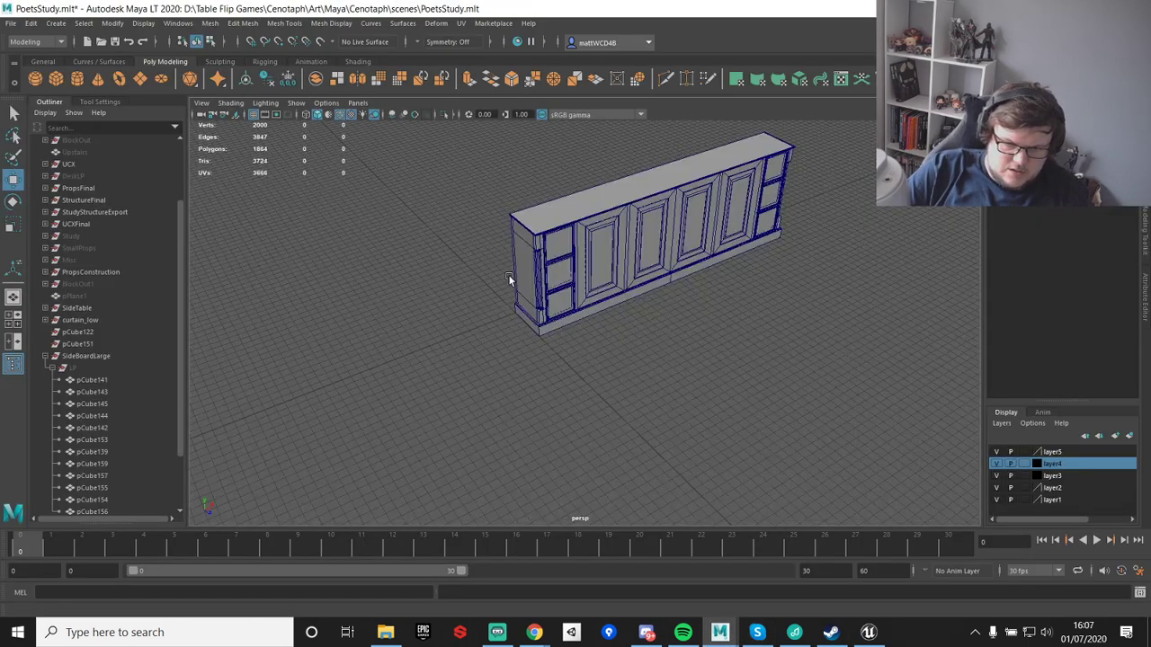
pyautogui.keyDown('alt'); pyautogui.moveTo(755, 292); pyautogui.dragTo(626, 312); pyautogui.keyUp('alt')
pyautogui.keyDown('alt'); pyautogui.moveTo(720, 315); pyautogui.dragTo(597, 338, button='middle'); pyautogui.keyUp('alt')
pyautogui.keyDown('alt'); pyautogui.moveTo(597, 338); pyautogui.dragTo(676, 302); pyautogui.keyUp('alt')
pyautogui.scroll(4, 583, 300)
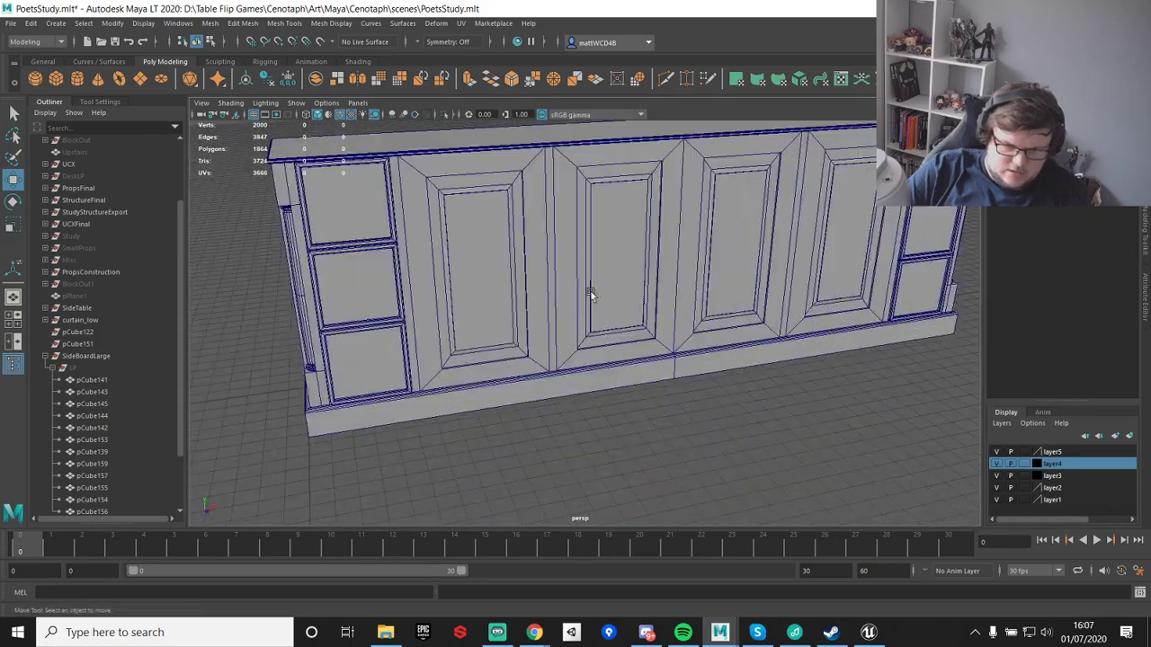
pyautogui.hotkey('alt', 'Tab')
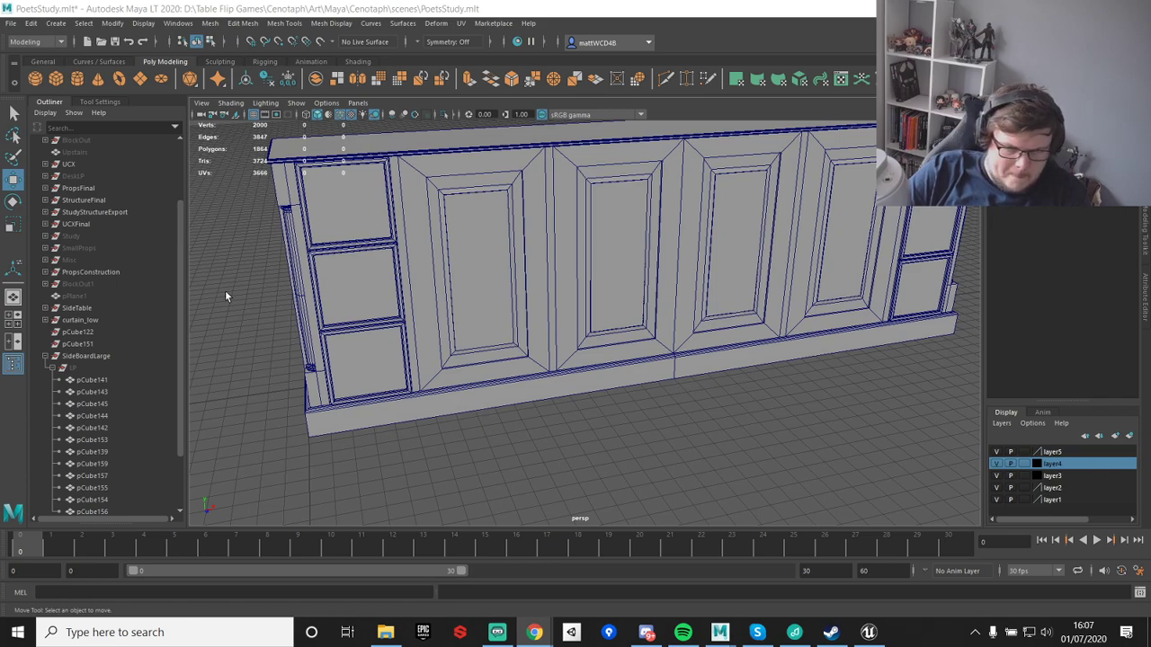
pyautogui.click(132, 110)
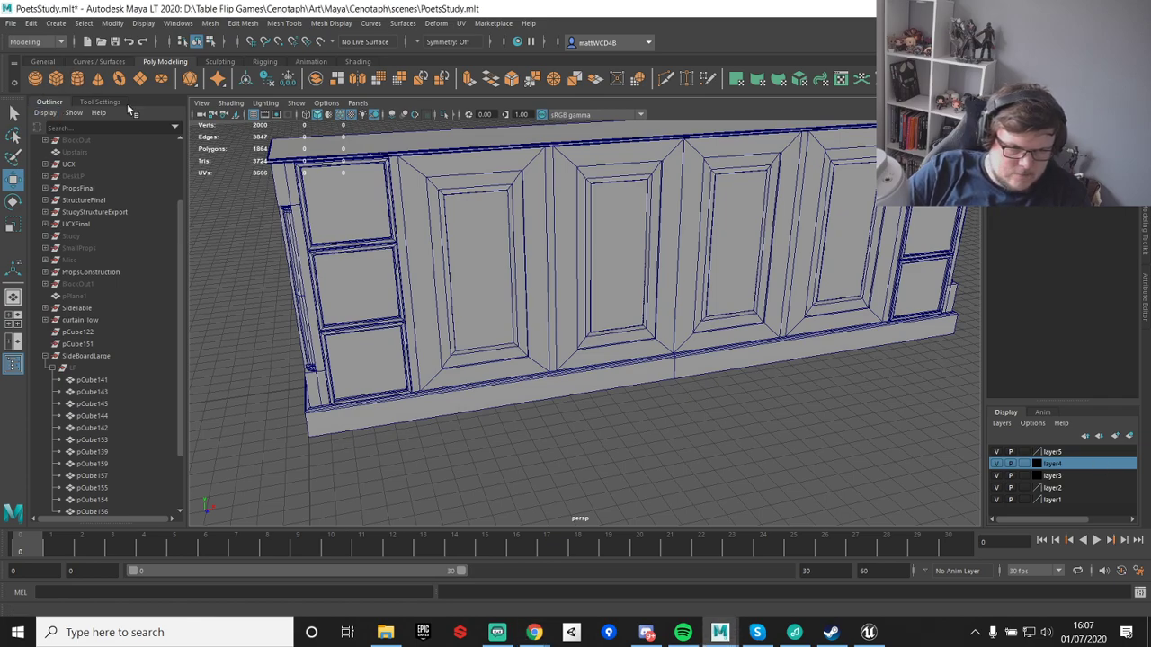
# - Create a polygon cylinder at the end of the sideboard
pyautogui.click(77, 79)
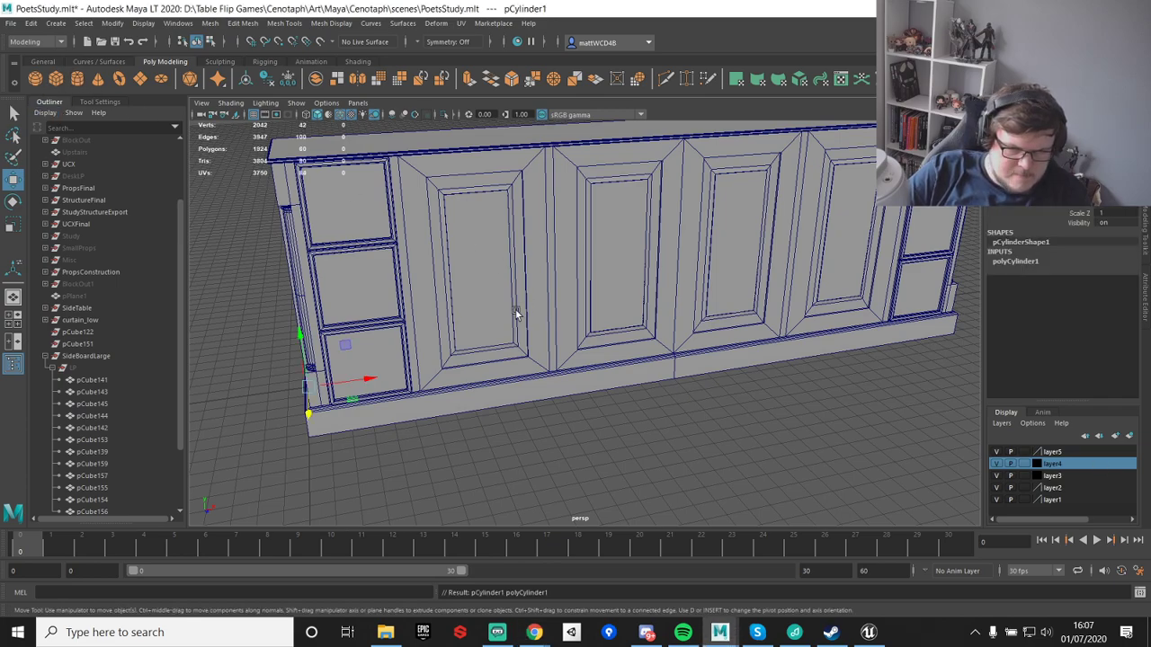
pyautogui.keyDown('alt'); pyautogui.moveTo(380, 345); pyautogui.dragTo(415, 347); pyautogui.keyUp('alt')
# - Try to scale the new cylinder uniformly
pyautogui.press('e')
pyautogui.press('r')
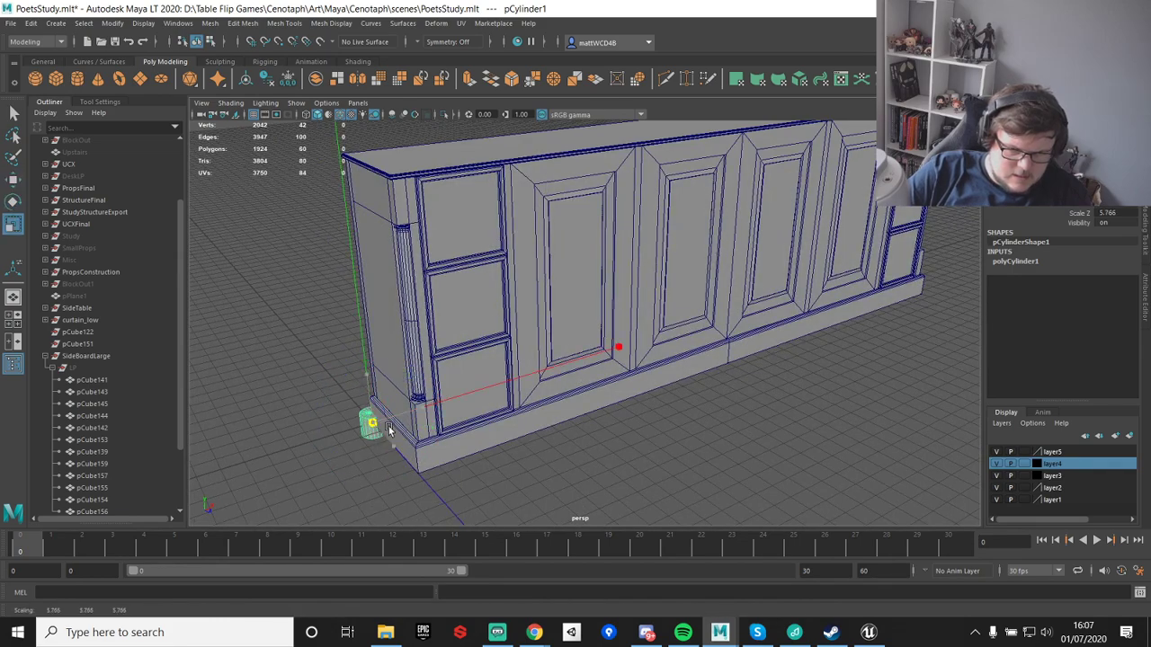
pyautogui.moveTo(382, 428); pyautogui.dragTo(375, 431)
pyautogui.hotkey('ctrl', 'z')
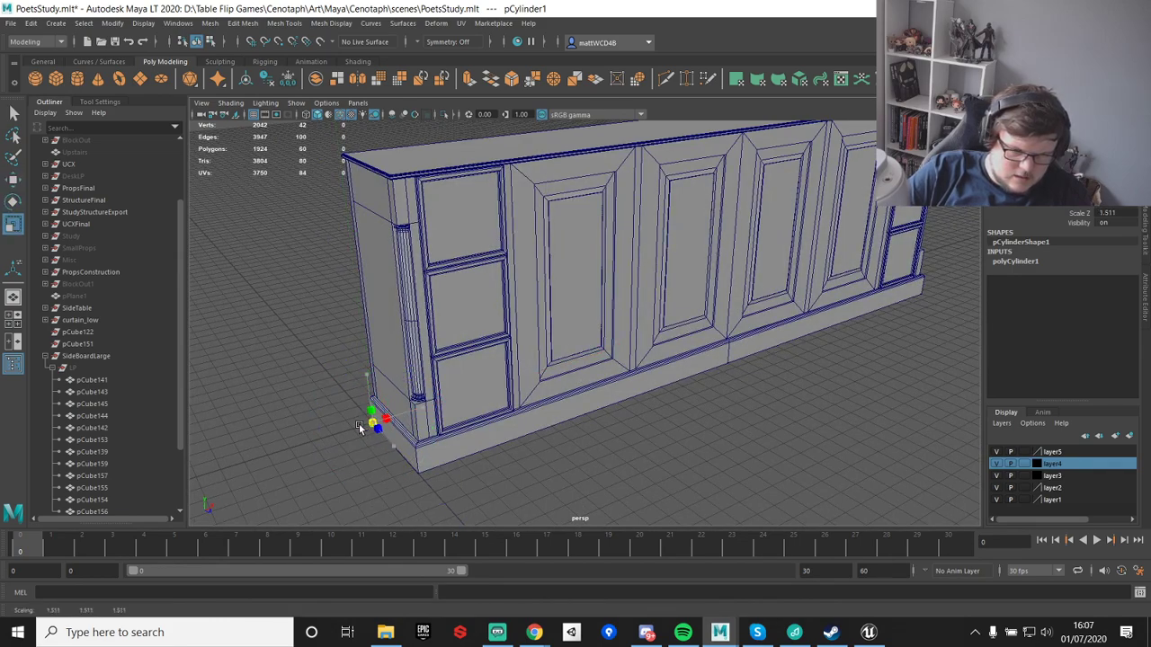
# - Stretch the cylinder vertically and position it upright on the sideboard's front between the drawers and the first door panel
pyautogui.press('w')
pyautogui.moveTo(401, 454); pyautogui.dragTo(435, 476)
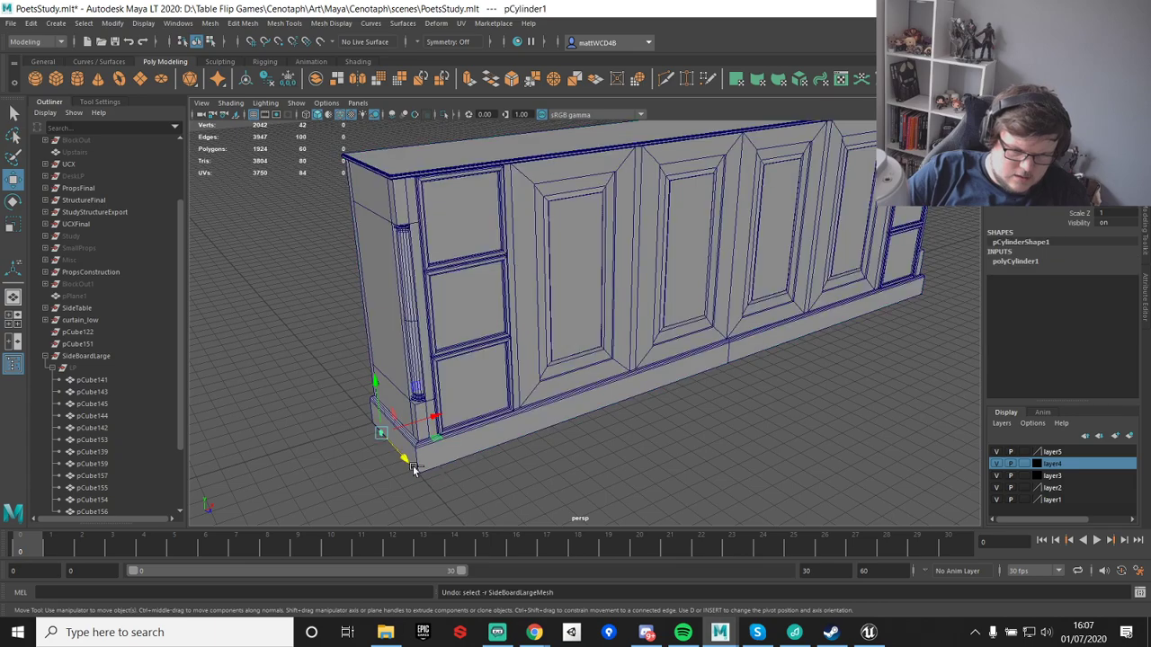
pyautogui.press('r')
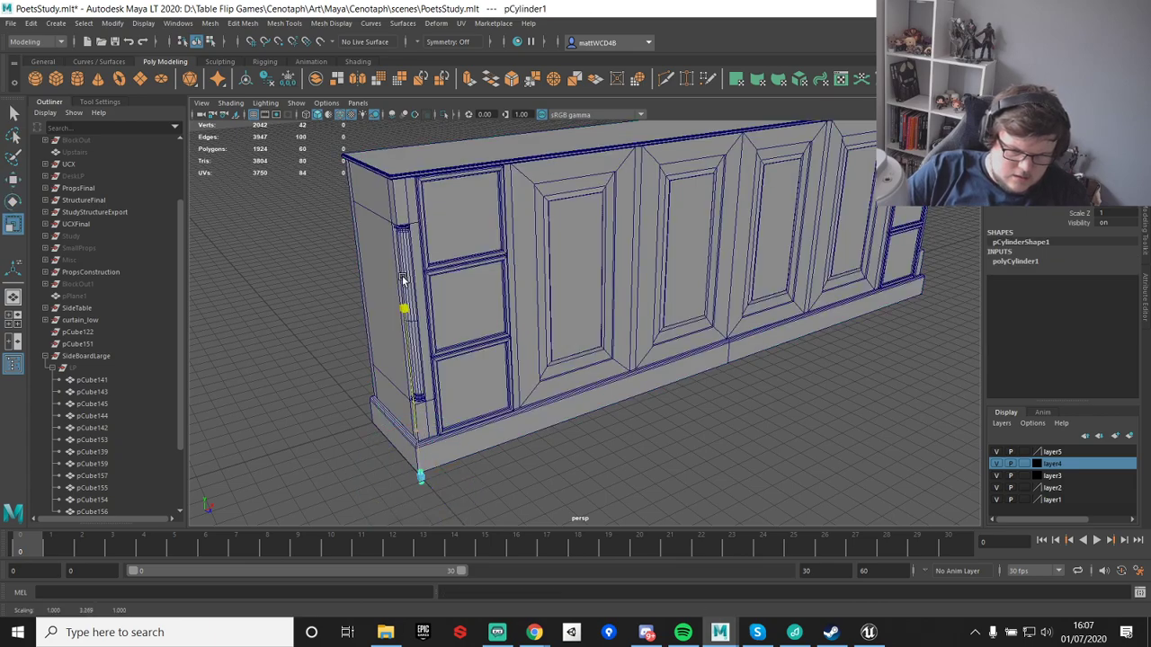
pyautogui.press('w')
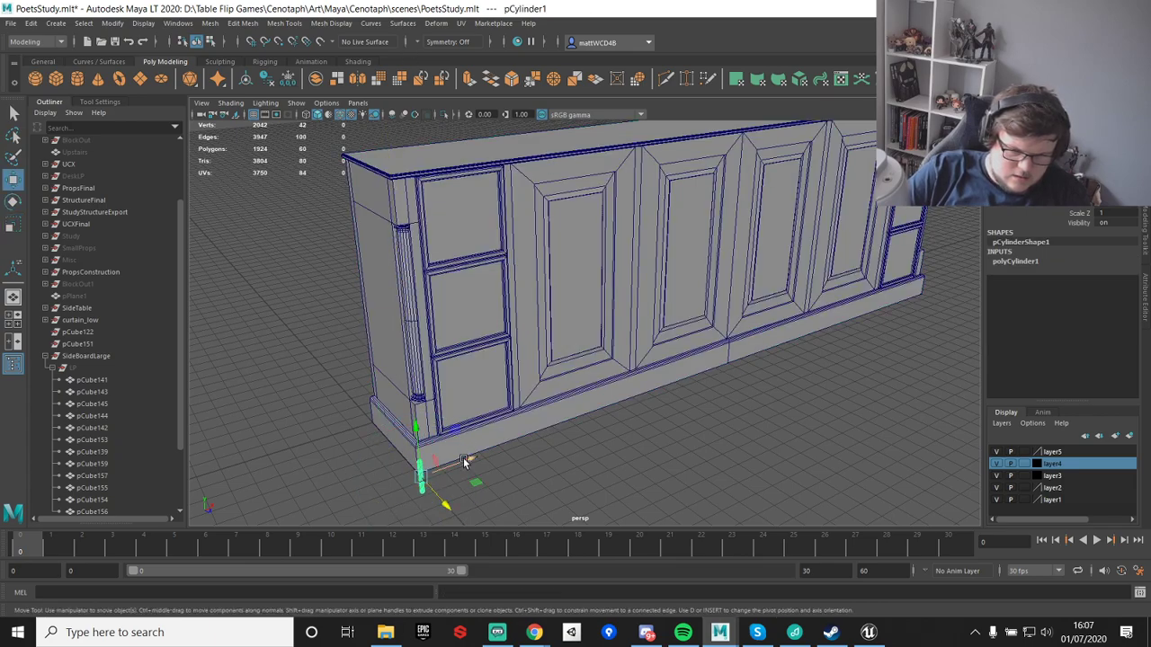
pyautogui.moveTo(464, 461); pyautogui.dragTo(565, 425)
pyautogui.moveTo(516, 395); pyautogui.dragTo(515, 184)
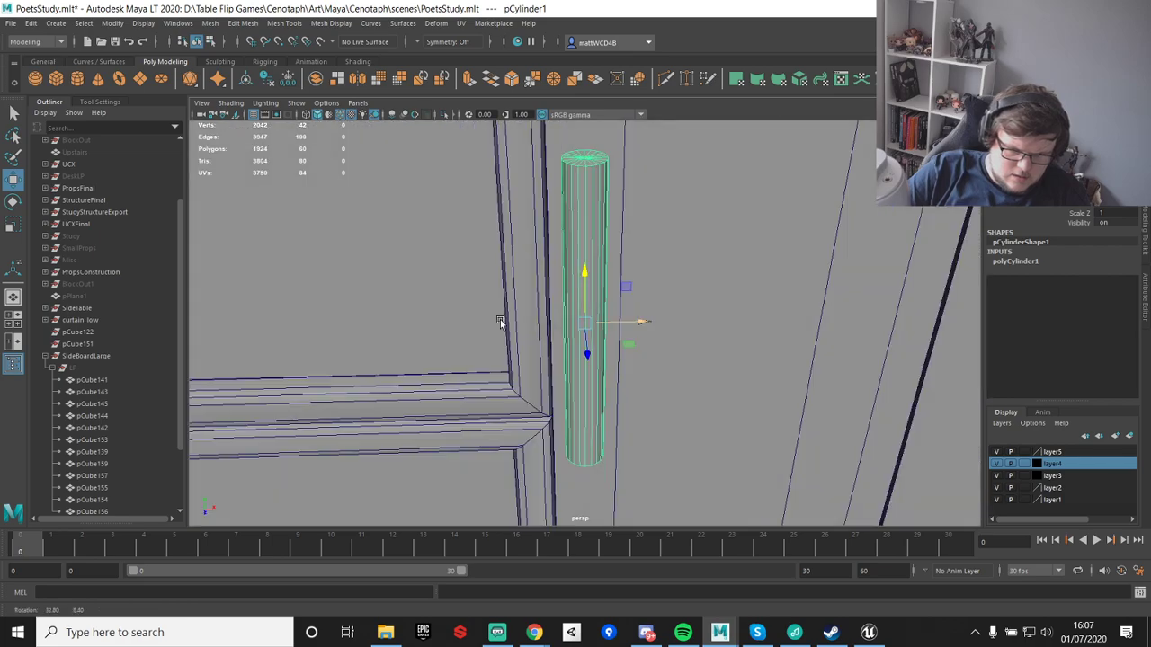
# - Place the cylinder's pivot at its top end and align the cylinder with the vertical edge beside the drawers
pyautogui.press('d')
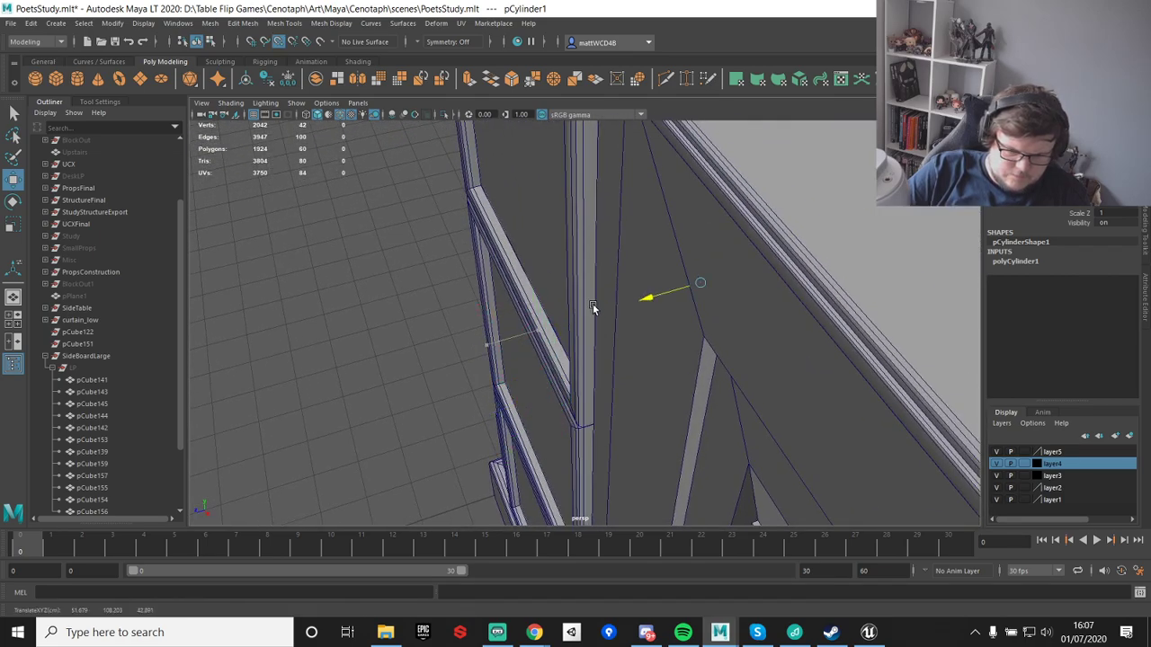
pyautogui.moveTo(593, 306); pyautogui.dragTo(639, 216)
pyautogui.keyDown('alt'); pyautogui.moveTo(639, 216); pyautogui.dragTo(623, 412, button='middle'); pyautogui.keyUp('alt')
pyautogui.scroll(-3, 623, 412)
pyautogui.moveTo(601, 385); pyautogui.dragTo(600, 190)
pyautogui.keyDown('alt'); pyautogui.moveTo(607, 323); pyautogui.dragTo(635, 223); pyautogui.keyUp('alt')
pyautogui.press('v')
pyautogui.keyDown('alt'); pyautogui.moveTo(629, 431); pyautogui.dragTo(637, 280); pyautogui.keyUp('alt')
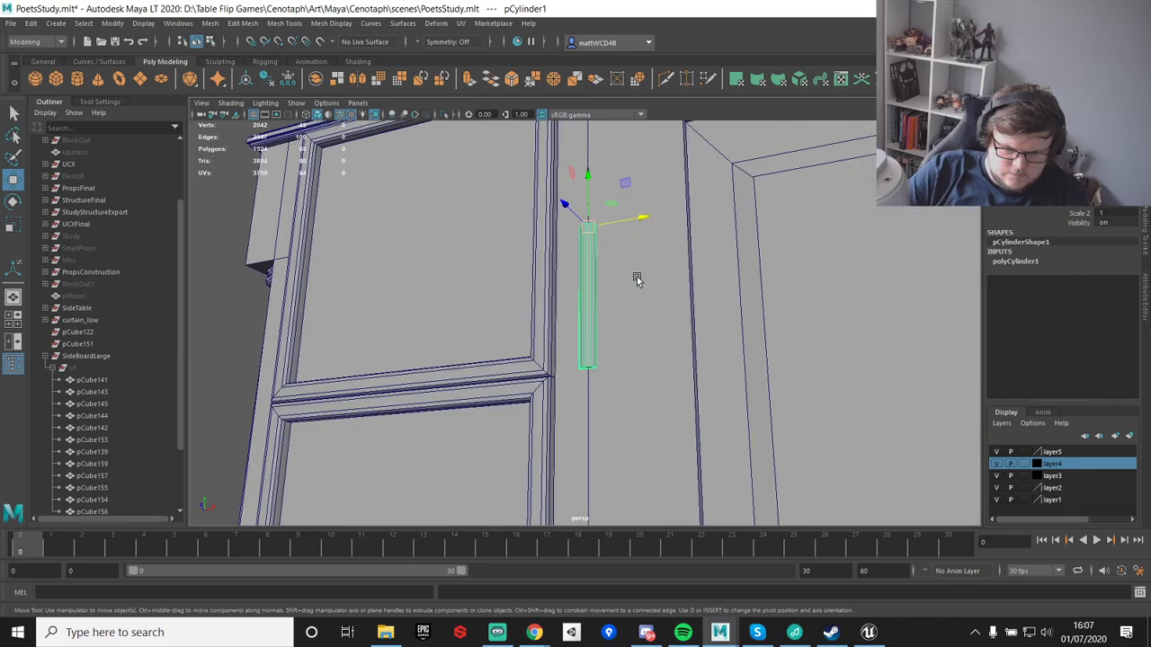
# - Delete the cylinder's history, shrink it to a Z scale of 0.613 and move it near the top of the first door's drawer-side edge
pyautogui.hotkey('alt', 'shift', 'd')
pyautogui.press('e')
pyautogui.keyDown('alt'); pyautogui.moveTo(617, 319); pyautogui.dragTo(584, 355); pyautogui.keyUp('alt')
pyautogui.press('r')
pyautogui.press('w')
pyautogui.moveTo(585, 282); pyautogui.dragTo(591, 241)
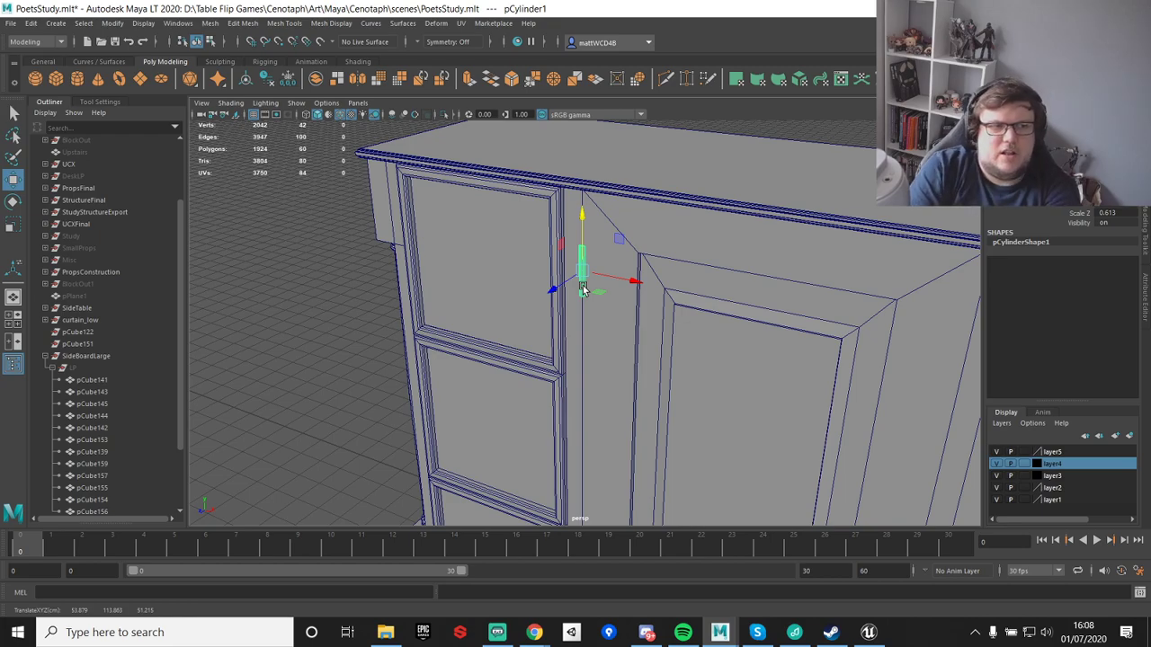
# - Duplicate the hinge cylinder down to the bottom of the first door's edge and combine both cylinders into one mesh
pyautogui.scroll(-4, 342, 297)
pyautogui.keyDown('alt'); pyautogui.moveTo(552, 331); pyautogui.dragTo(549, 252, button='middle'); pyautogui.keyUp('alt')
pyautogui.hotkey('ctrl', 'd')
pyautogui.moveTo(583, 156); pyautogui.dragTo(560, 270)
pyautogui.keyDown('shift'); pyautogui.click(546, 257); pyautogui.keyUp('shift')
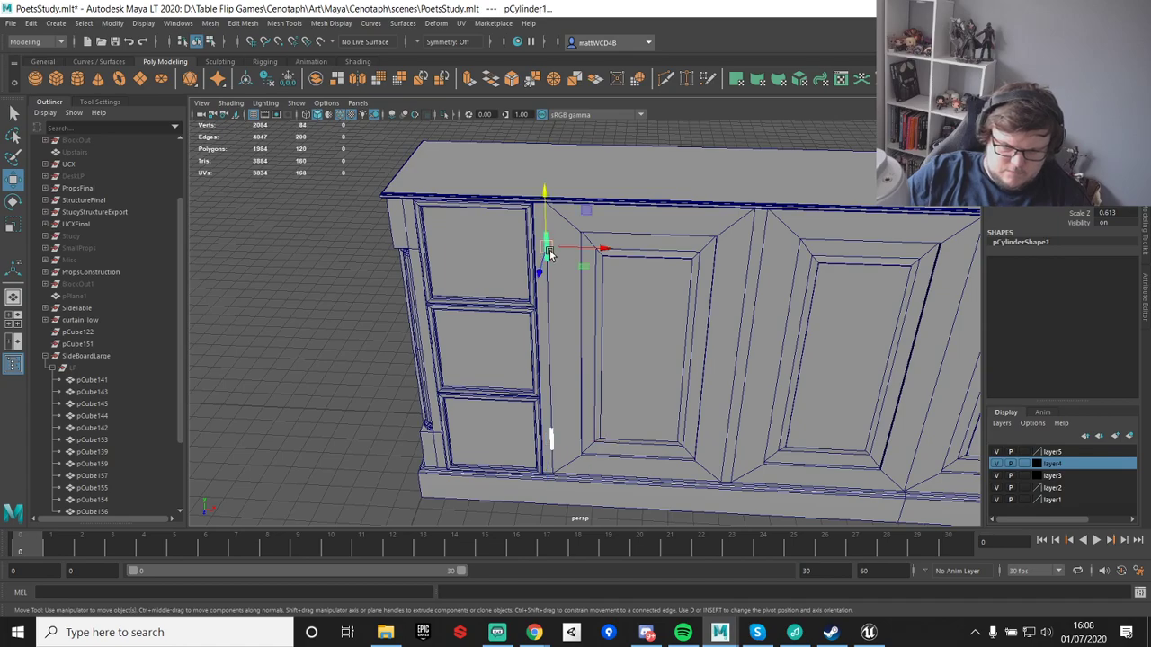
pyautogui.keyDown('shift'); pyautogui.moveTo(546, 255); pyautogui.dragTo(528, 501, button='right'); pyautogui.keyUp('shift')
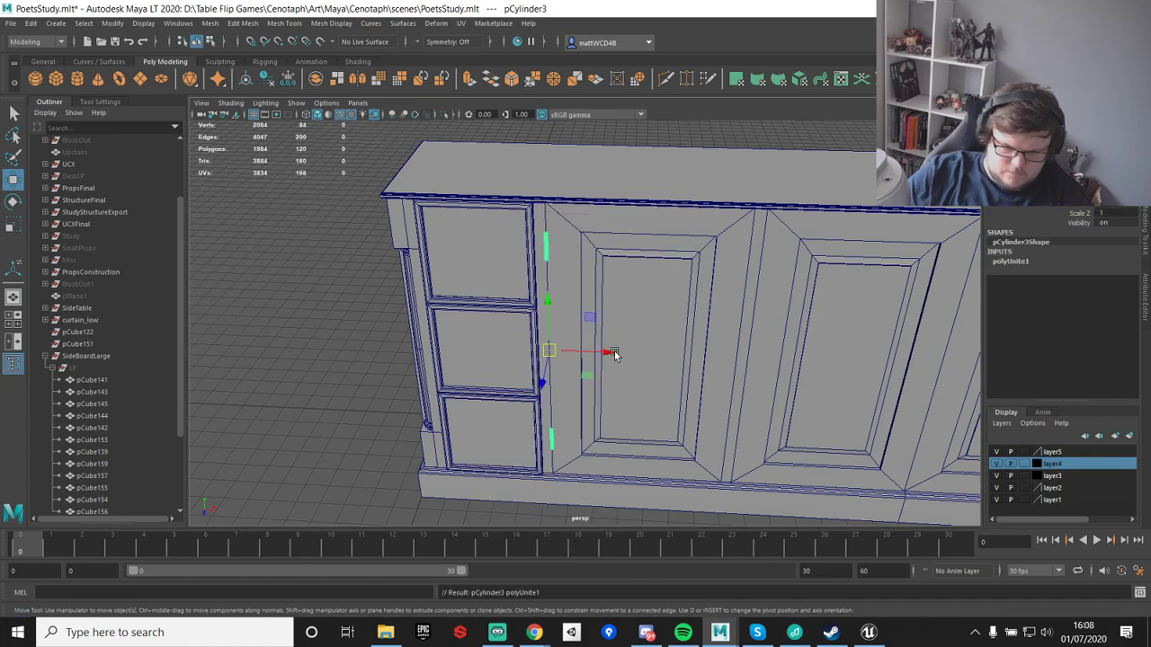
# - Duplicate the hinge pair to the seams between the first and second doors and the third and fourth doors, and to the fourth door's outer edge
pyautogui.keyDown('alt'); pyautogui.moveTo(609, 347); pyautogui.dragTo(491, 350, button='middle'); pyautogui.keyUp('alt')
pyautogui.hotkey('ctrl', 'd')
pyautogui.moveTo(474, 355); pyautogui.dragTo(675, 377)
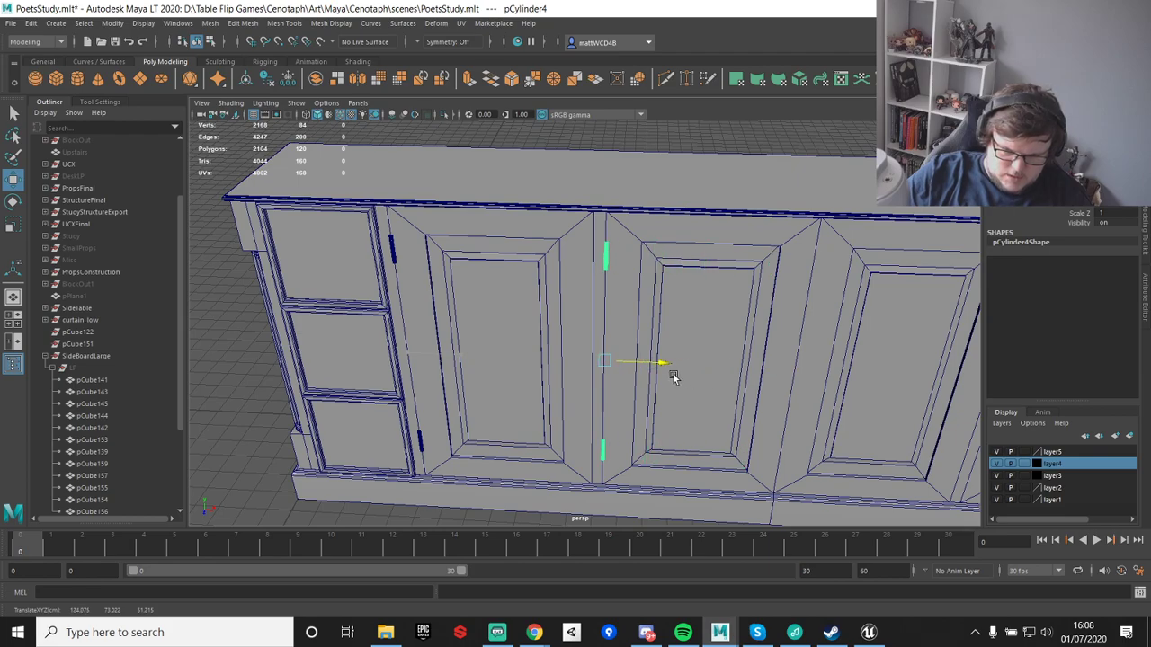
pyautogui.scroll(-3, 725, 354)
pyautogui.keyDown('alt'); pyautogui.moveTo(802, 381); pyautogui.dragTo(543, 382, button='middle'); pyautogui.keyUp('alt')
pyautogui.hotkey('ctrl', 'd')
pyautogui.moveTo(407, 350); pyautogui.dragTo(813, 366)
pyautogui.hotkey('ctrl', 'd')
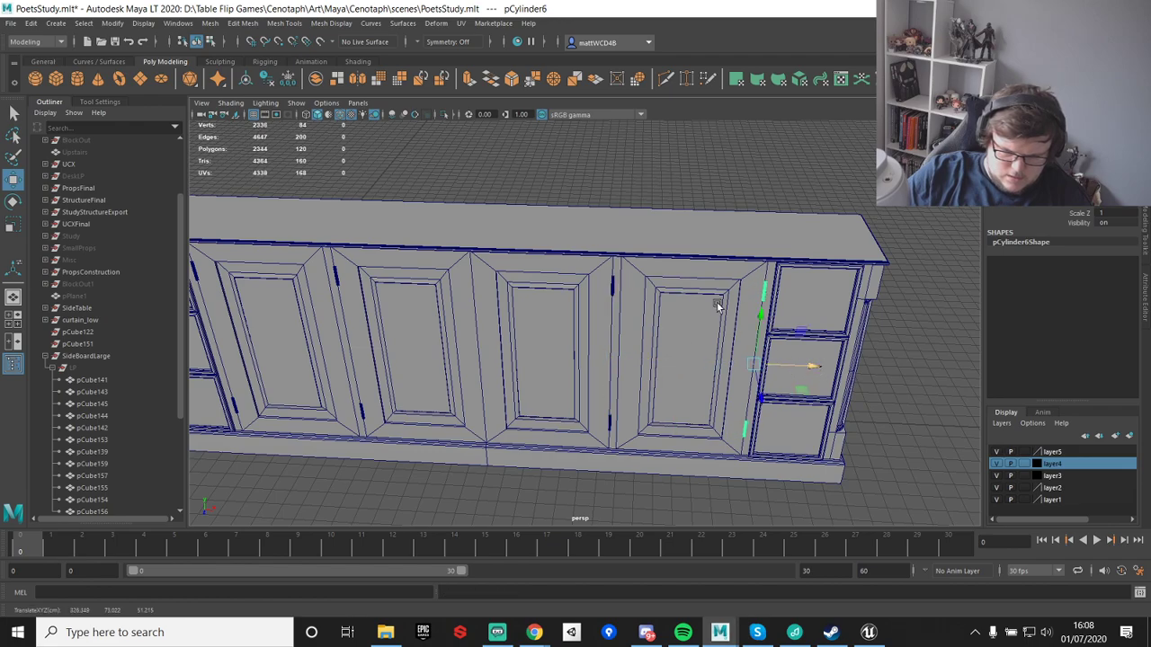
# - Select all four hinge pairs across the sideboard's front and group them
pyautogui.keyDown('shift'); pyautogui.click(611, 287); pyautogui.keyUp('shift')
pyautogui.keyDown('alt'); pyautogui.moveTo(349, 272); pyautogui.dragTo(603, 298, button='middle'); pyautogui.keyUp('alt')
pyautogui.keyDown('shift'); pyautogui.click(589, 301); pyautogui.keyUp('shift')
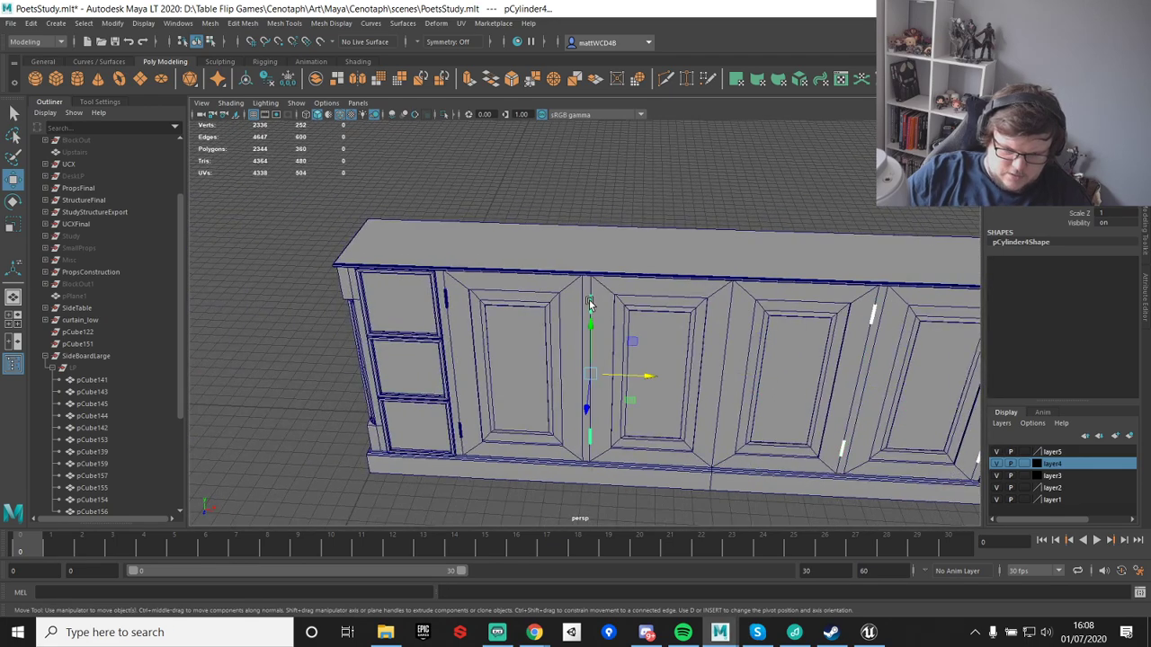
pyautogui.keyDown('shift'); pyautogui.click(447, 299); pyautogui.keyUp('shift')
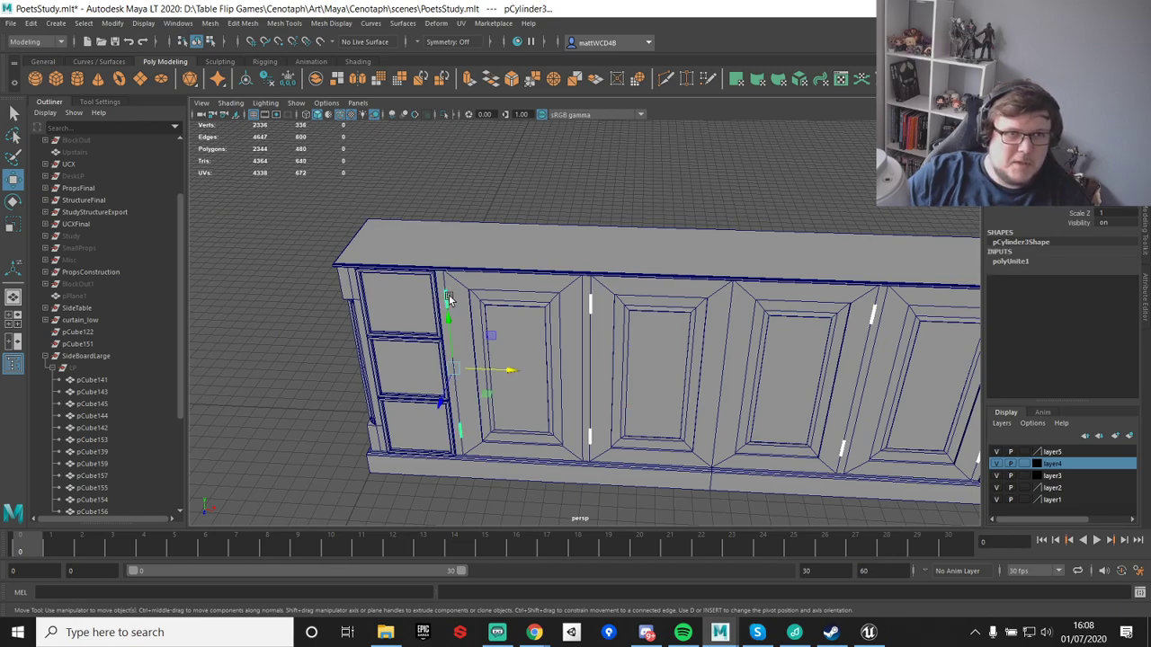
pyautogui.hotkey('ctrl', 'g')
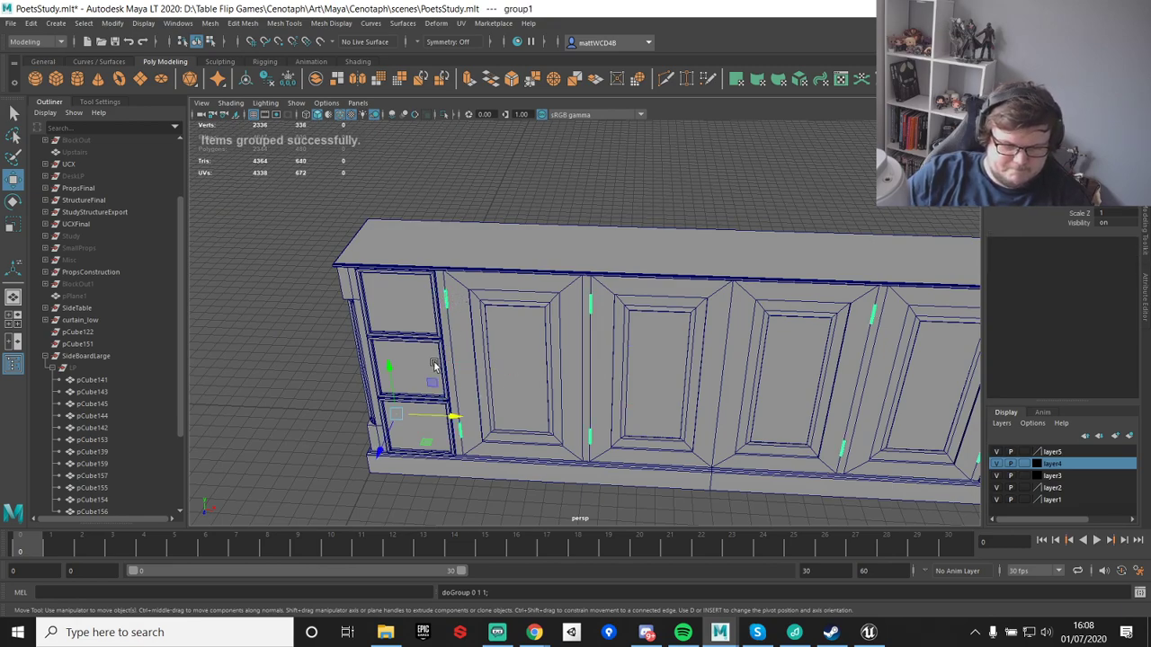
# - Rename the new group Hinges and parent it under the LP group of SideBoardLarge
pyautogui.scroll(-3, 90, 445)
pyautogui.doubleClick(83, 454)
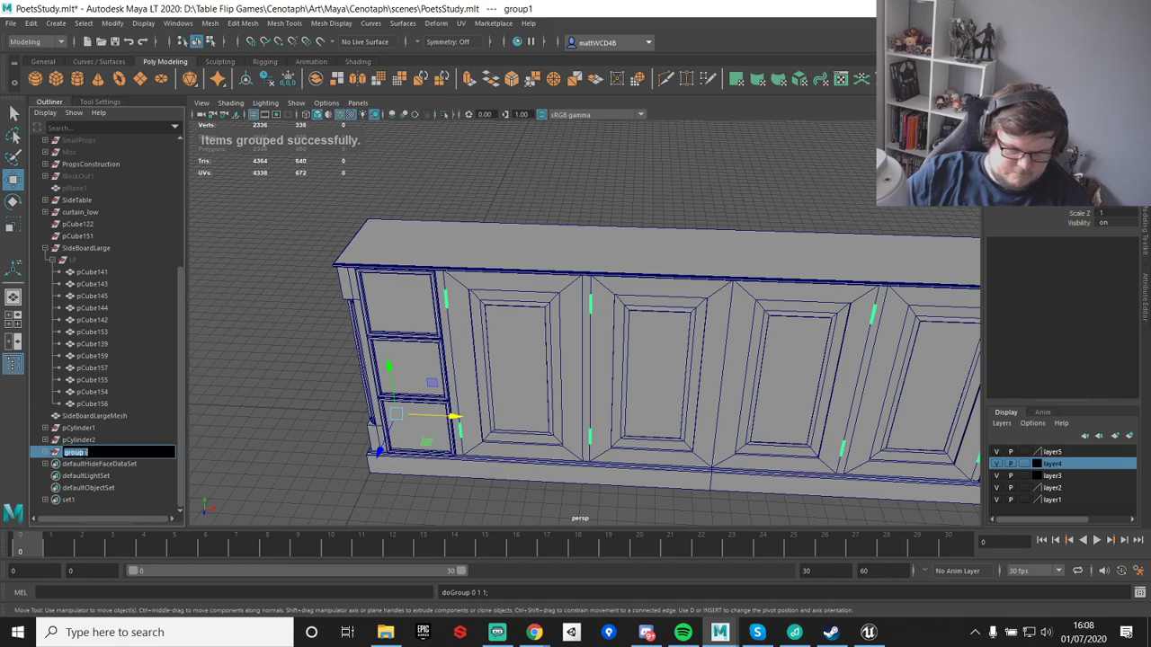
pyautogui.write('Handles')
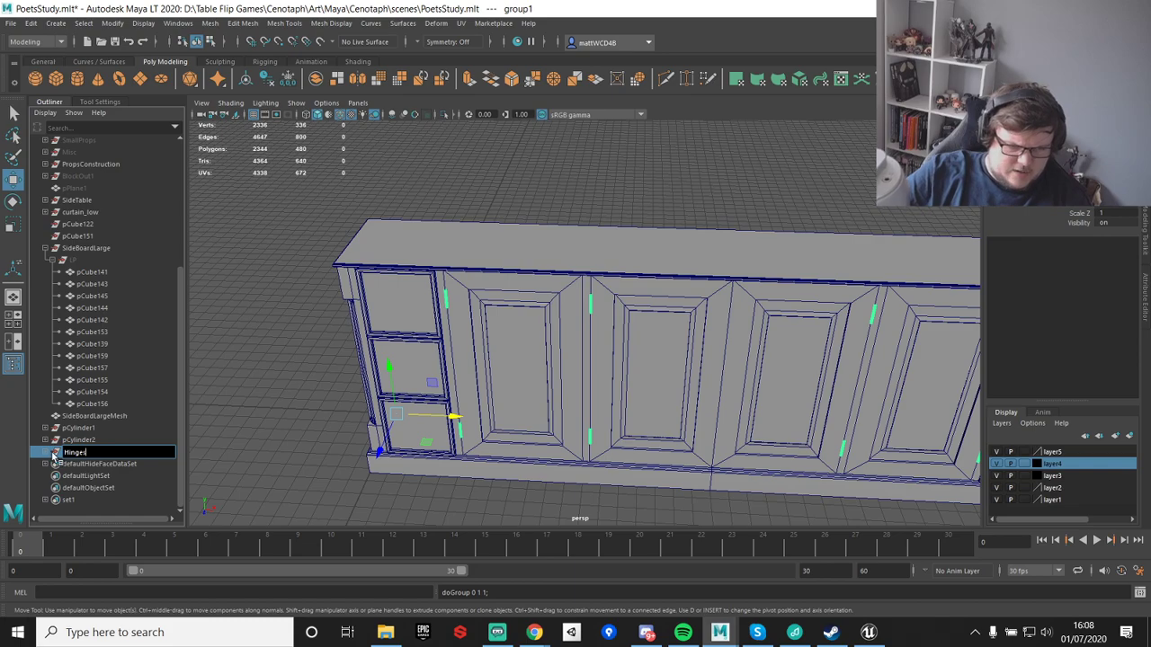
pyautogui.press('Return')
pyautogui.moveTo(90, 457); pyautogui.dragTo(78, 264)
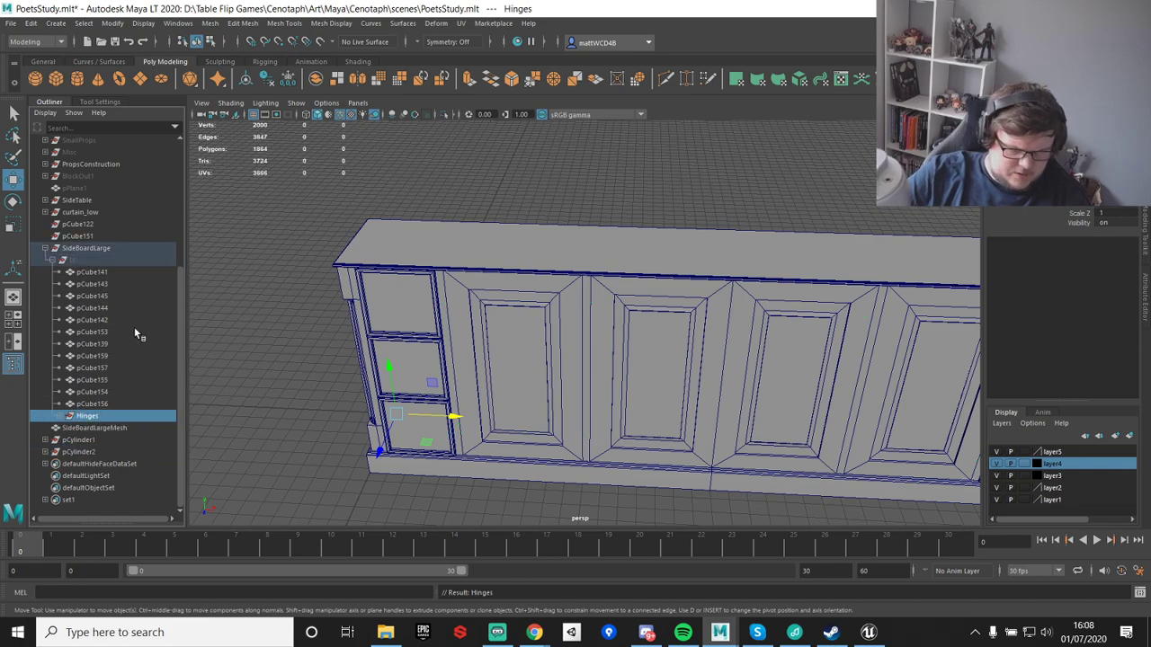
# - Delete the old SideBoardLargeMesh and unhide the LP group with the separate sideboard parts
pyautogui.click(98, 428)
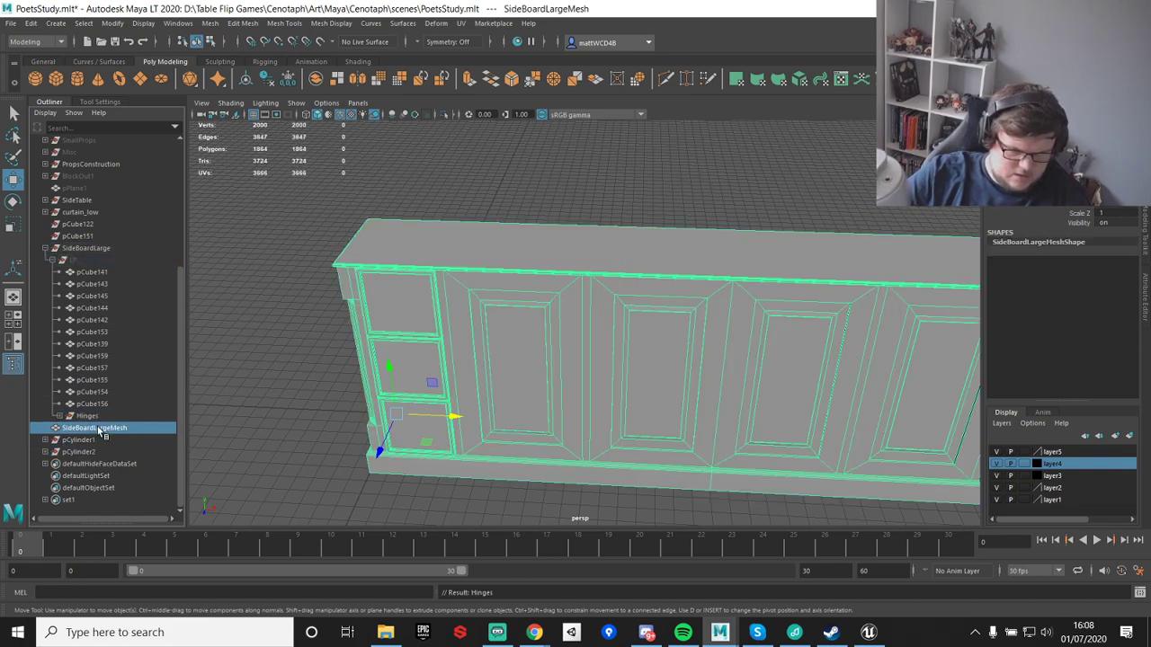
pyautogui.press('Delete')
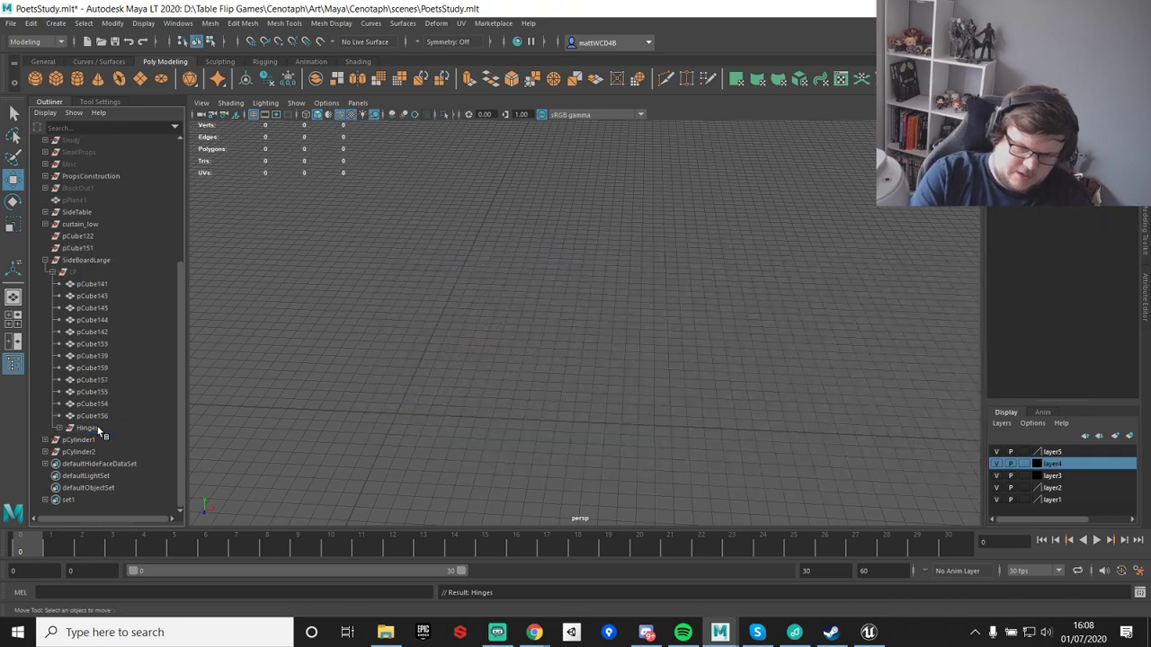
pyautogui.click(78, 273)
pyautogui.press('h')
pyautogui.scroll(-3, 621, 350)
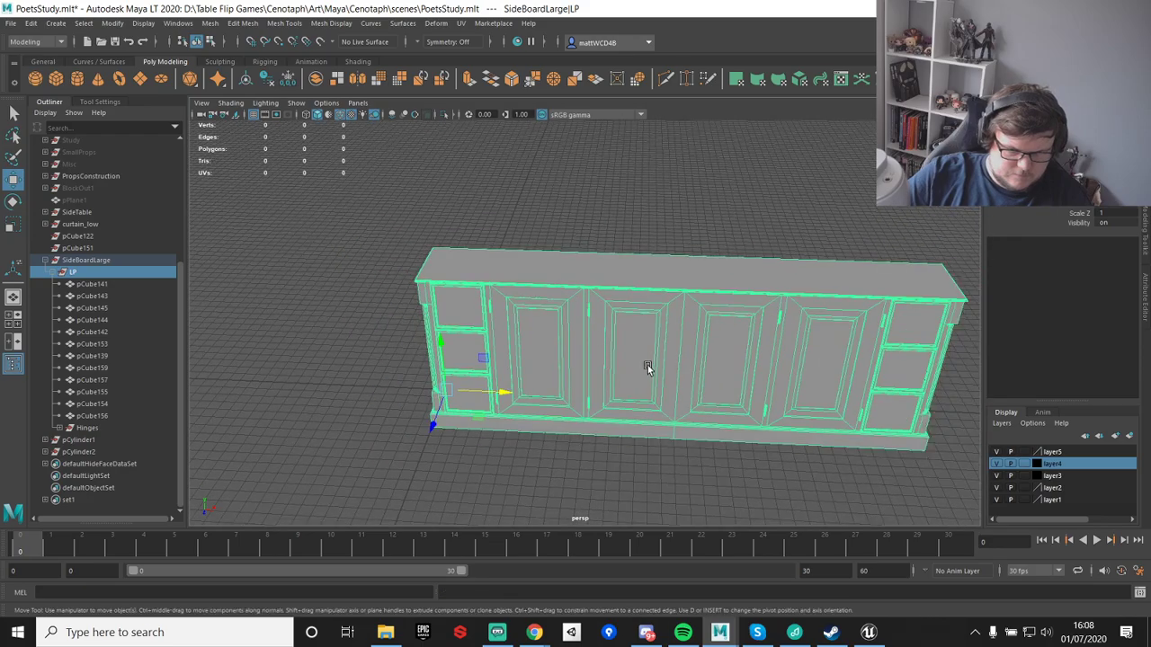
# - Examine the sideboard's doors, hinges and drawer columns up close and from several angles
pyautogui.keyDown('alt'); pyautogui.moveTo(635, 365); pyautogui.dragTo(502, 364); pyautogui.keyUp('alt')
pyautogui.scroll(10, 502, 362)
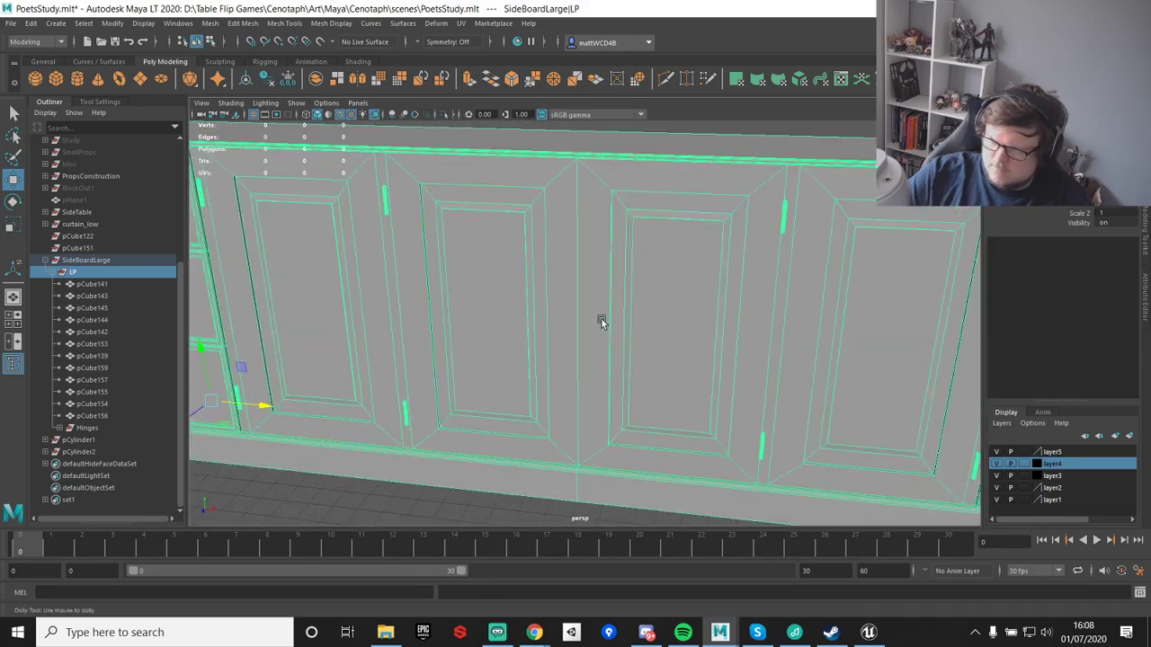
pyautogui.scroll(-5, 606, 328)
pyautogui.moveTo(608, 325)
pyautogui.keyDown('alt'); pyautogui.mouseDown()
pyautogui.moveTo(622, 312)
pyautogui.moveTo(599, 315)
pyautogui.mouseUp(); pyautogui.keyUp('alt')
pyautogui.scroll(3, 618, 315)
pyautogui.scroll(-4, 596, 312)
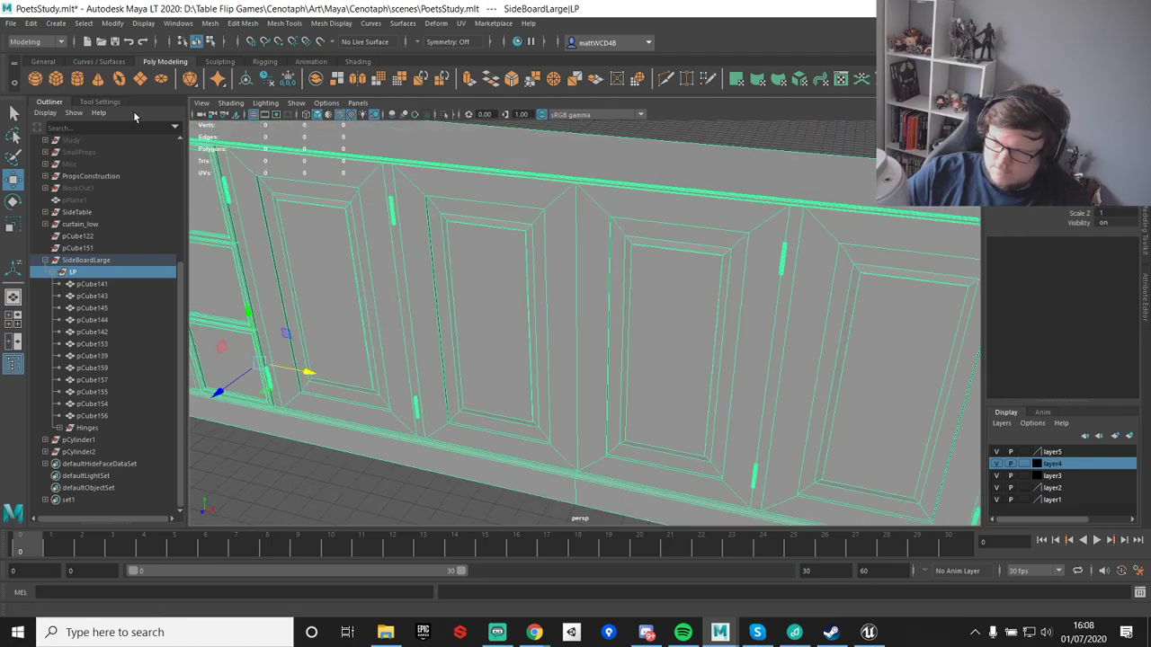
pyautogui.scroll(-5, 516, 329)
pyautogui.keyDown('alt'); pyautogui.moveTo(516, 329); pyautogui.dragTo(512, 314); pyautogui.keyUp('alt')
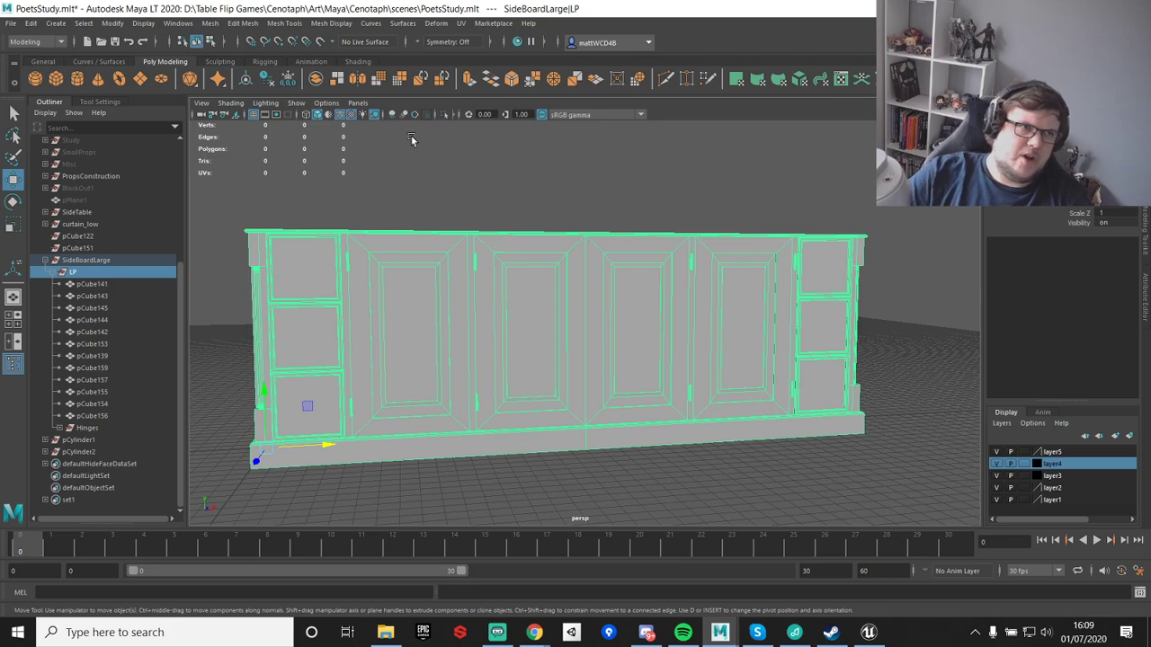
pyautogui.keyDown('alt'); pyautogui.moveTo(507, 192); pyautogui.dragTo(385, 131); pyautogui.keyUp('alt')
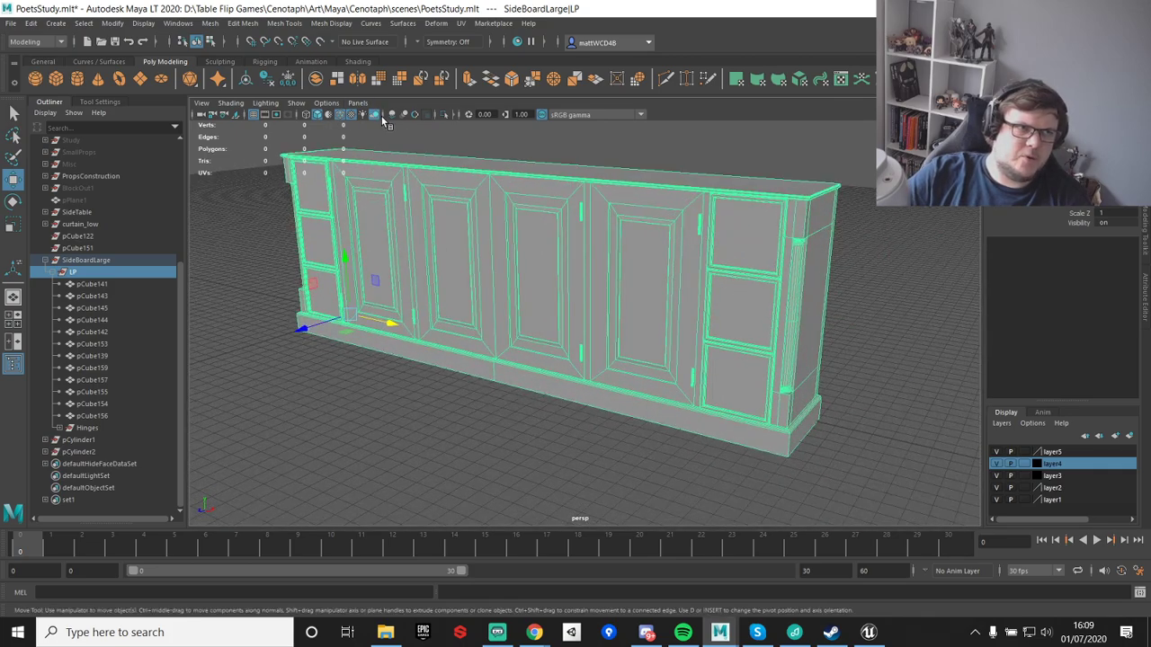
pyautogui.keyDown('alt'); pyautogui.moveTo(495, 123); pyautogui.dragTo(713, 115); pyautogui.keyUp('alt')
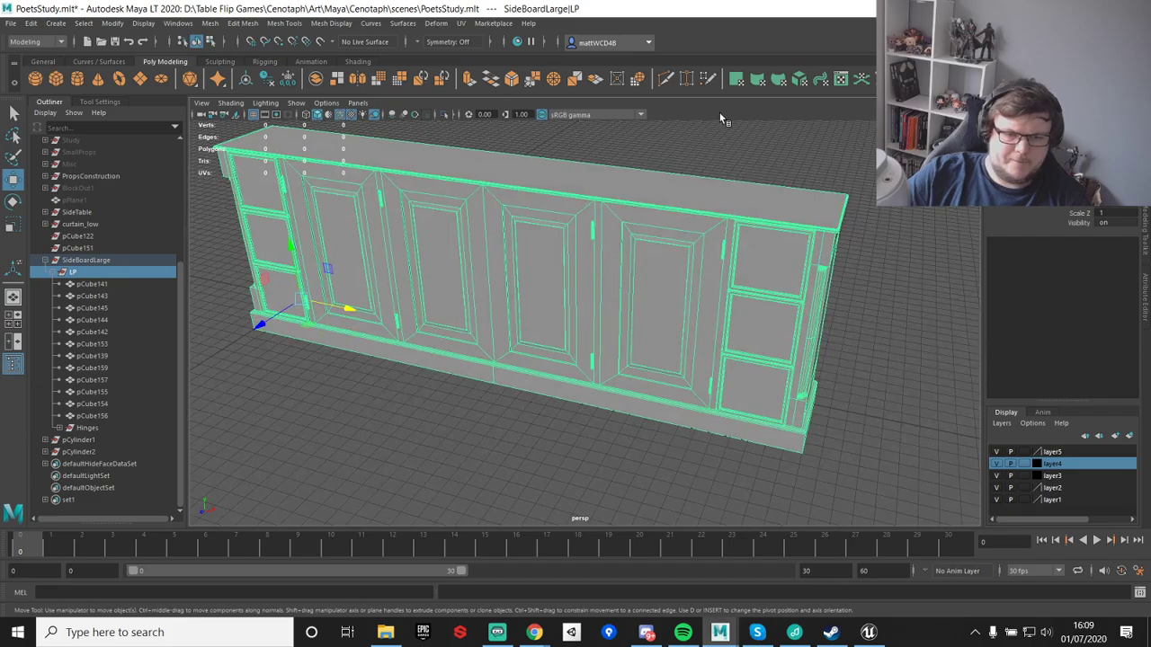
pyautogui.click(789, 170)
pyautogui.scroll(-2, 617, 267)
pyautogui.keyDown('alt'); pyautogui.moveTo(617, 267); pyautogui.dragTo(645, 269); pyautogui.keyUp('alt')
pyautogui.keyDown('alt'); pyautogui.moveTo(646, 270); pyautogui.dragTo(655, 267, button='right'); pyautogui.keyUp('alt')
pyautogui.keyDown('alt'); pyautogui.moveTo(655, 267); pyautogui.dragTo(650, 231); pyautogui.keyUp('alt')
pyautogui.keyDown('alt'); pyautogui.moveTo(650, 231); pyautogui.dragTo(516, 242, button='right'); pyautogui.keyUp('alt')
pyautogui.keyDown('alt'); pyautogui.moveTo(516, 241); pyautogui.dragTo(643, 332); pyautogui.keyUp('alt')
pyautogui.click(644, 332)
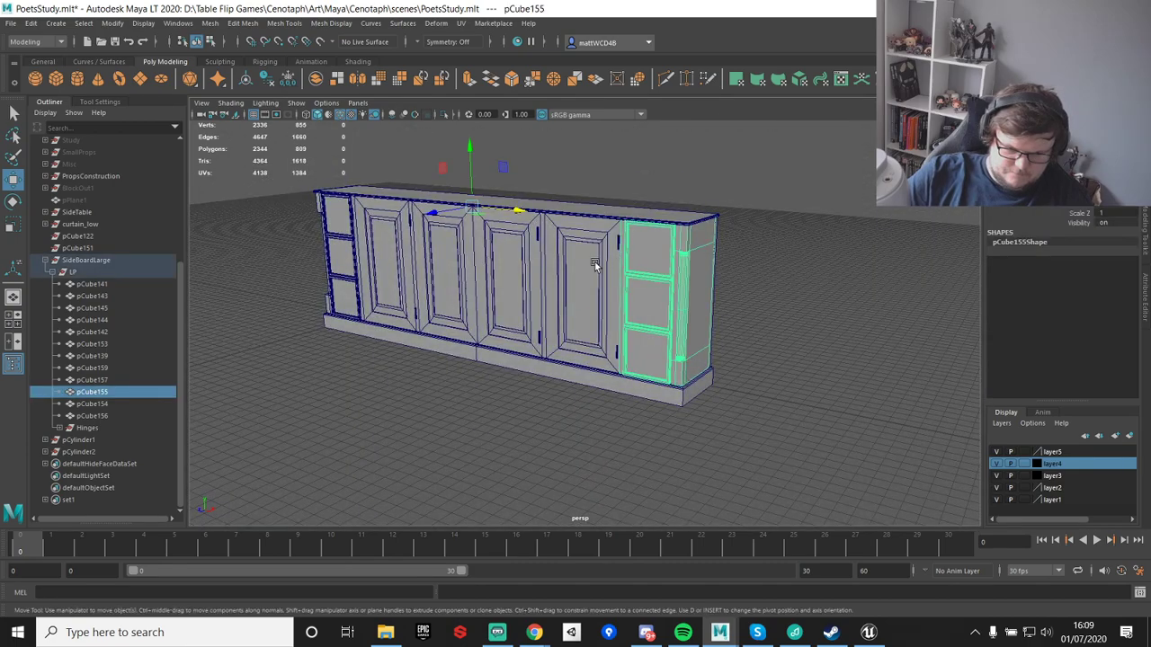
# - Duplicate the whole SideBoardLarge group and combine the copy into a single mesh
pyautogui.click(84, 261)
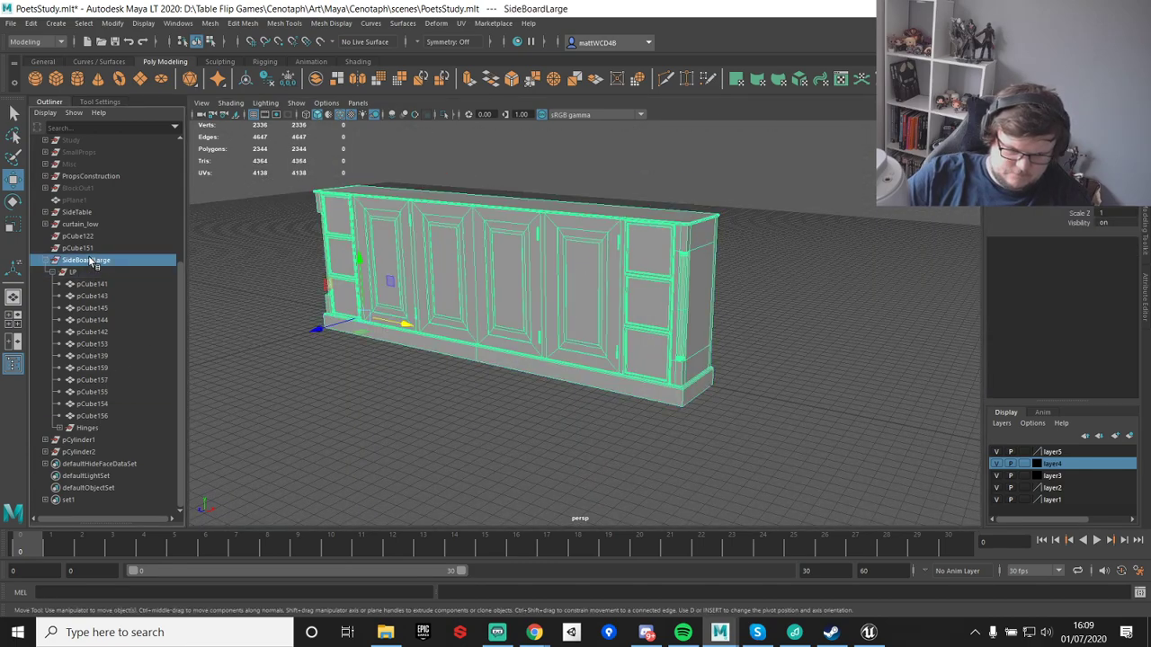
pyautogui.hotkey('ctrl', 'd')
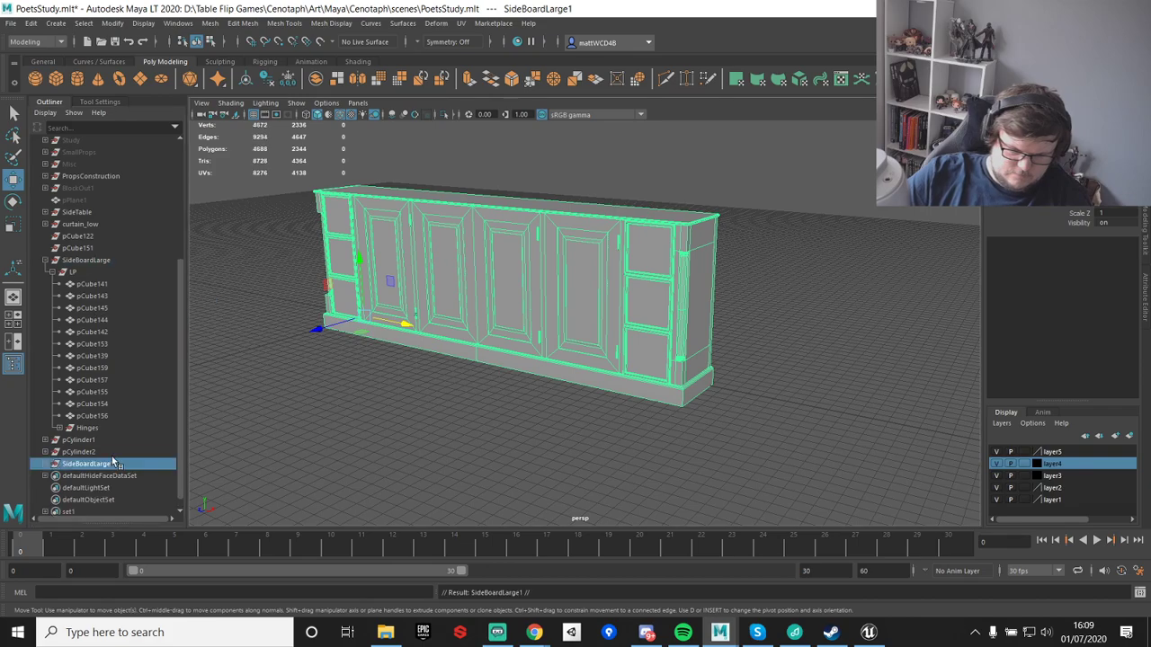
pyautogui.keyDown('shift'); pyautogui.moveTo(496, 290); pyautogui.dragTo(460, 543, button='right'); pyautogui.keyUp('shift')
# - Rename the combined mesh SideBoardLargeMesh, delete its history and freeze its transformations
pyautogui.doubleClick(90, 475)
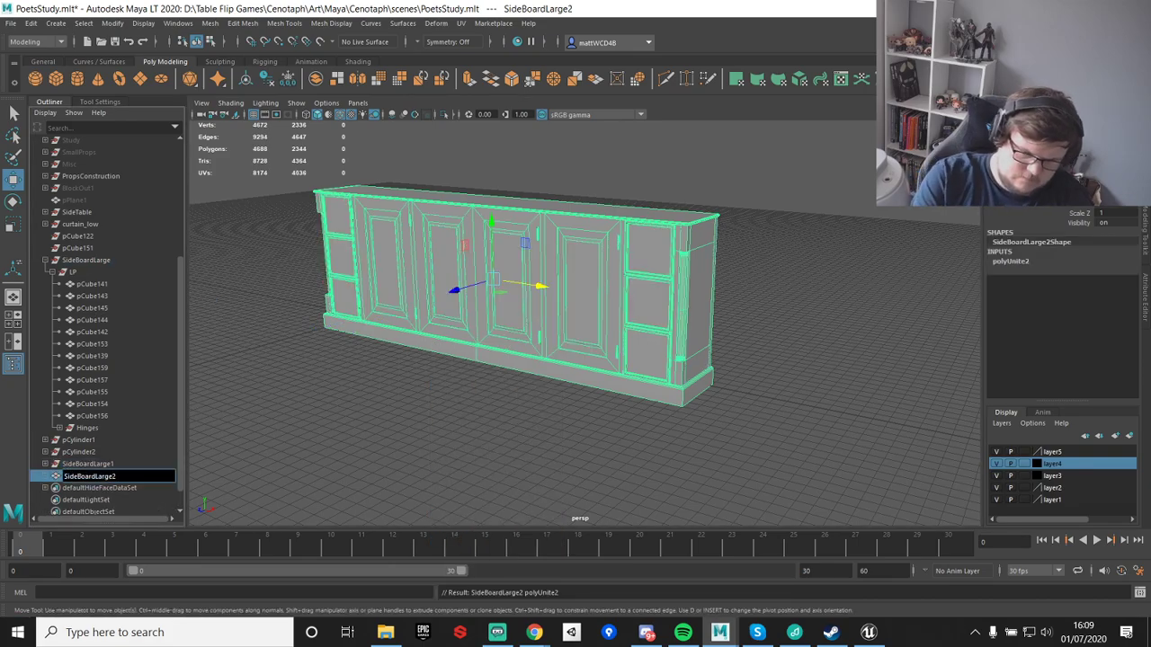
pyautogui.press('BackSpace')
pyautogui.write('Mesh')
pyautogui.press('Return')
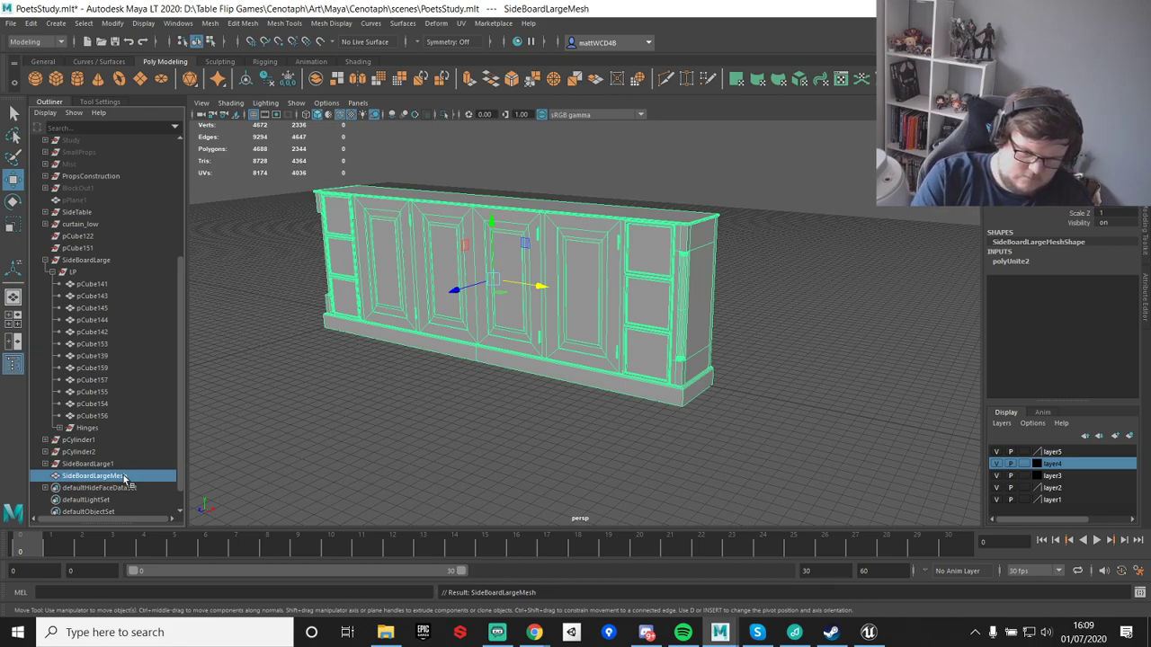
pyautogui.hotkey('alt', 'shift', 'd')
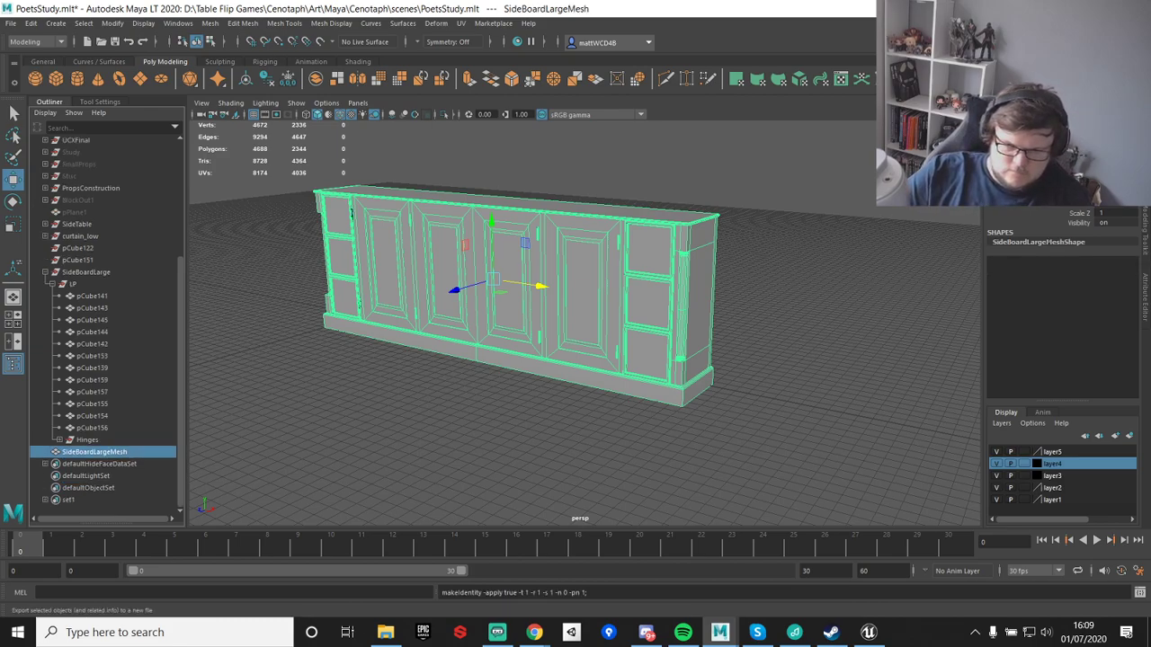
# - Place SideBoardLargeMesh's pivot at its bottom back corner and hide the LP group
pyautogui.keyDown('alt'); pyautogui.moveTo(461, 298); pyautogui.dragTo(552, 449); pyautogui.keyUp('alt')
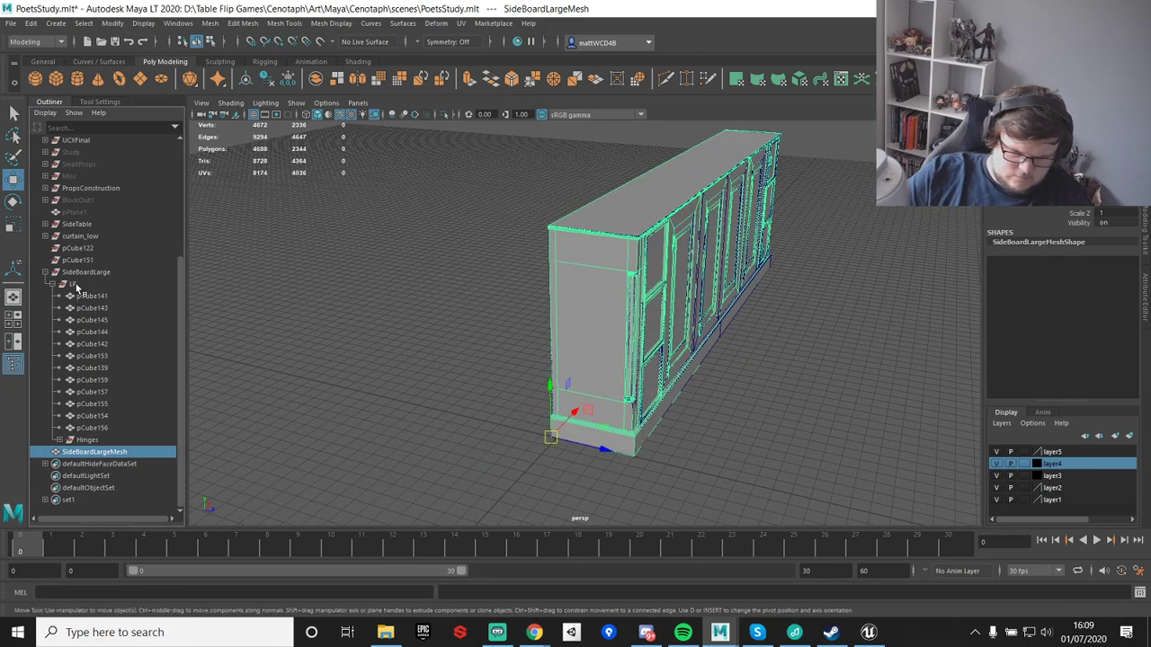
pyautogui.click(72, 284)
pyautogui.press('h')
# - Snap SideBoardLargeMesh to the grid by its bottom corner pivot and leave only that mesh selected and visible
pyautogui.click(86, 440)
pyautogui.click(93, 452)
pyautogui.click(576, 445)
pyautogui.press('x')
pyautogui.moveTo(578, 446); pyautogui.dragTo(558, 441)
pyautogui.press('q')
pyautogui.press('h')
pyautogui.press('h')
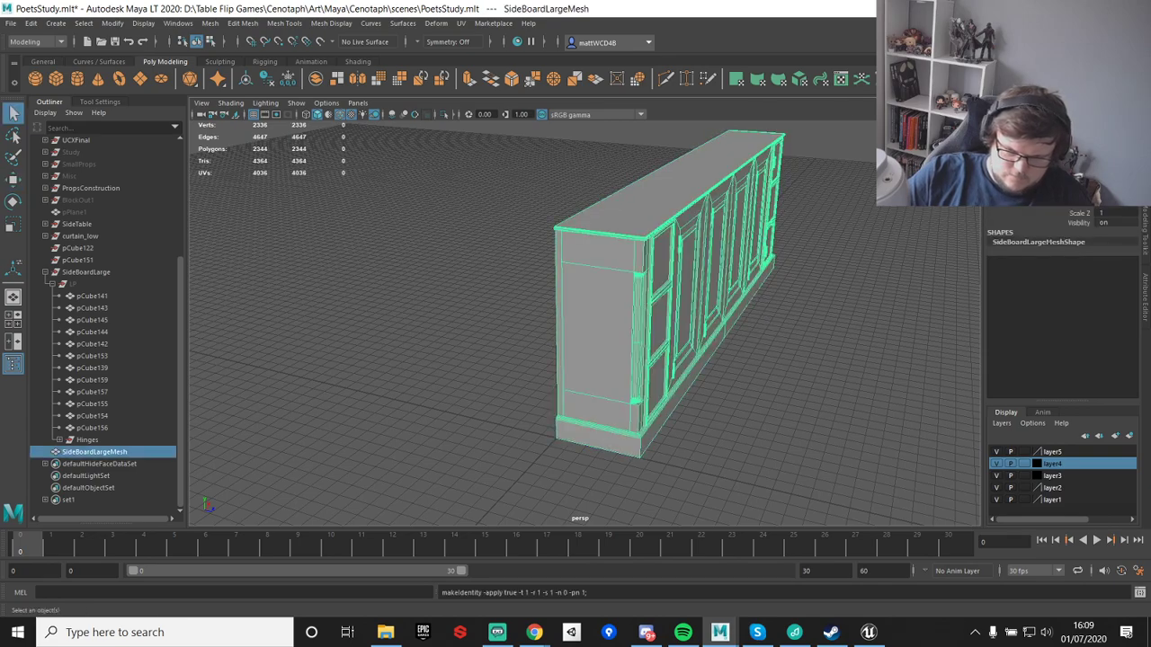
# - Export the selected mesh as FBX over the existing SideBoardLarge.fbx in the Props folder
pyautogui.hotkey('ctrl', 'shift', 'e')
pyautogui.scroll(-10, 659, 270)
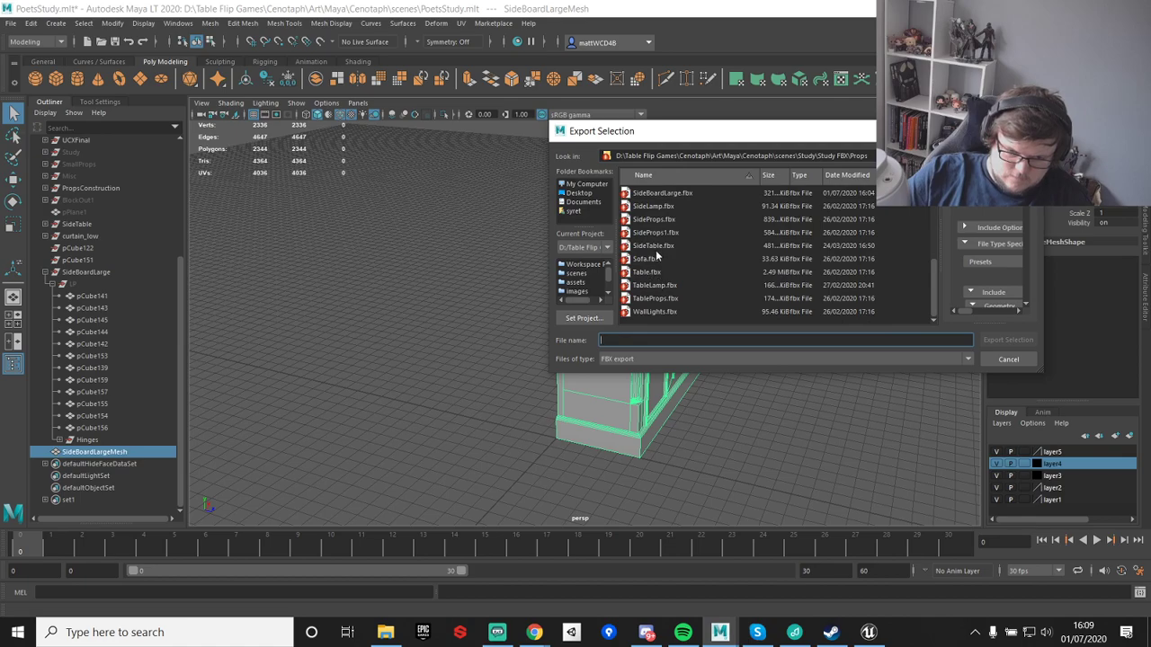
pyautogui.scroll(1, 658, 258)
pyautogui.doubleClick(663, 234)
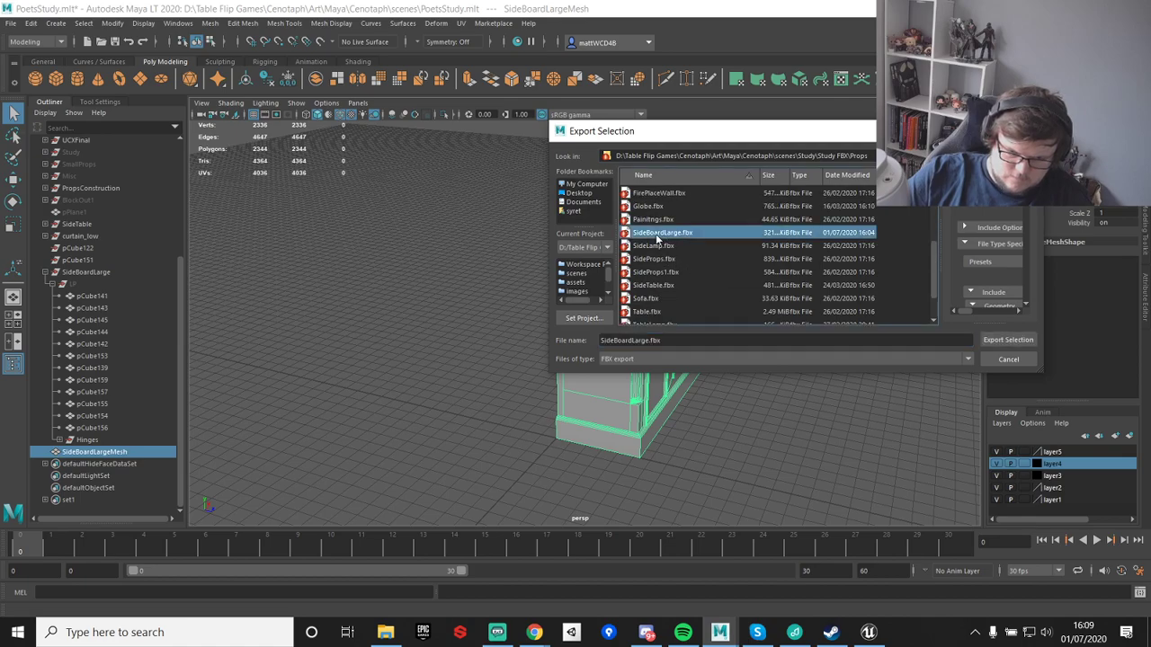
pyautogui.click(772, 275)
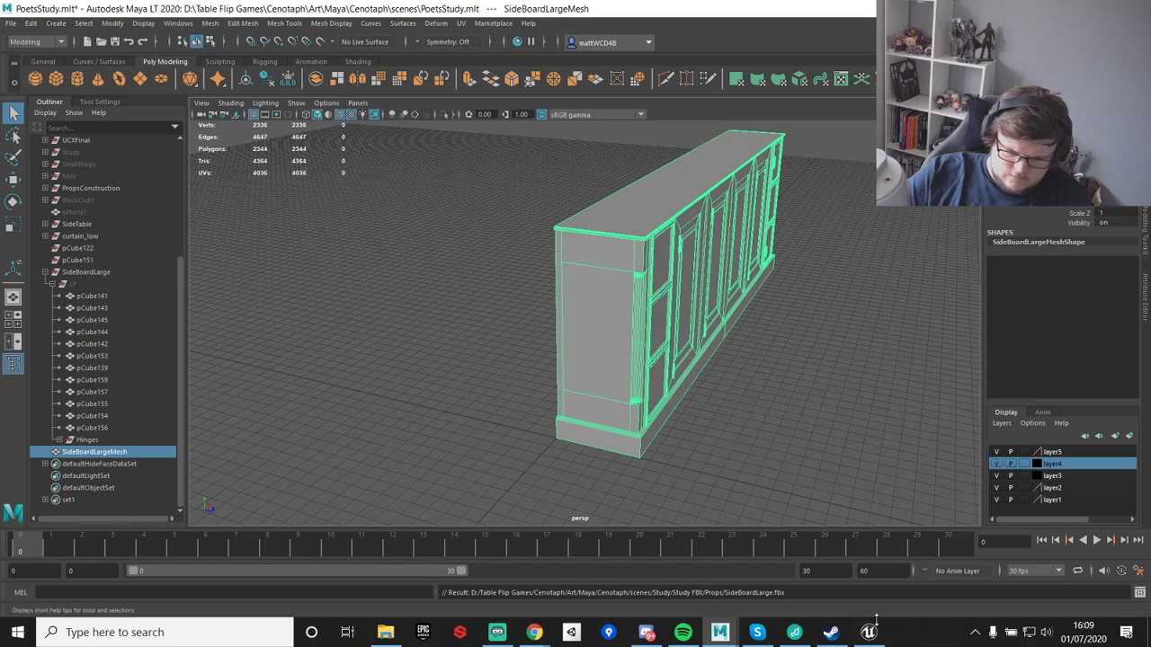
# - Switch to Unreal and end the frozen UE4Editor process in Task Manager
pyautogui.hotkey('alt', 'Tab')
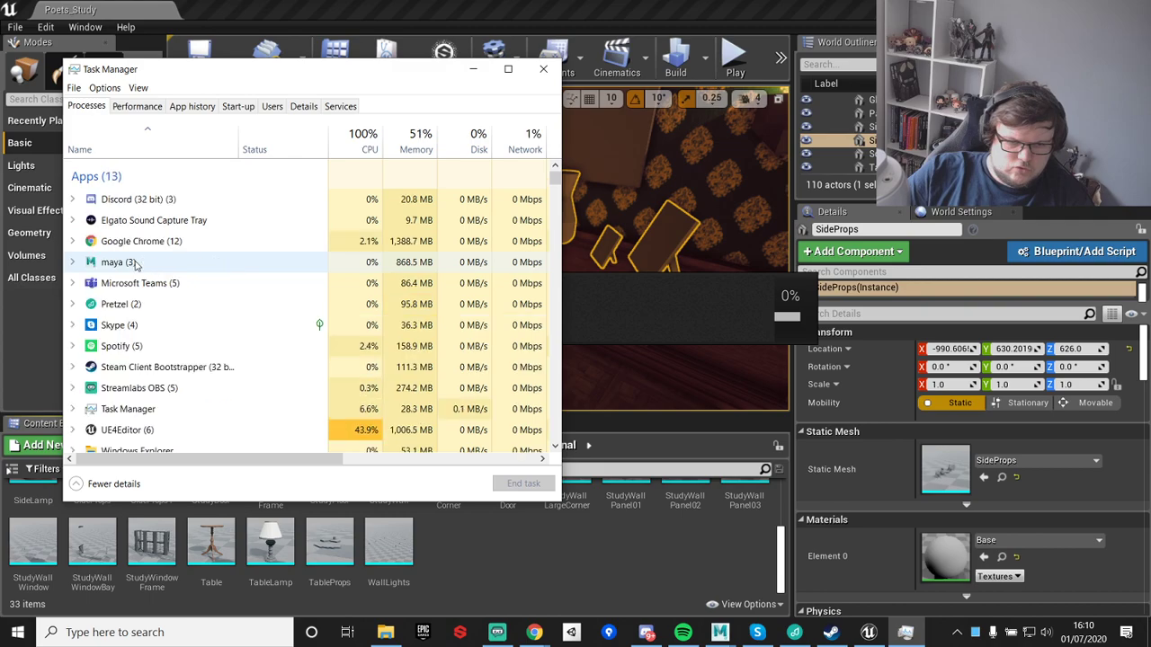
pyautogui.scroll(-1, 144, 288)
pyautogui.click(149, 403)
pyautogui.click(520, 484)
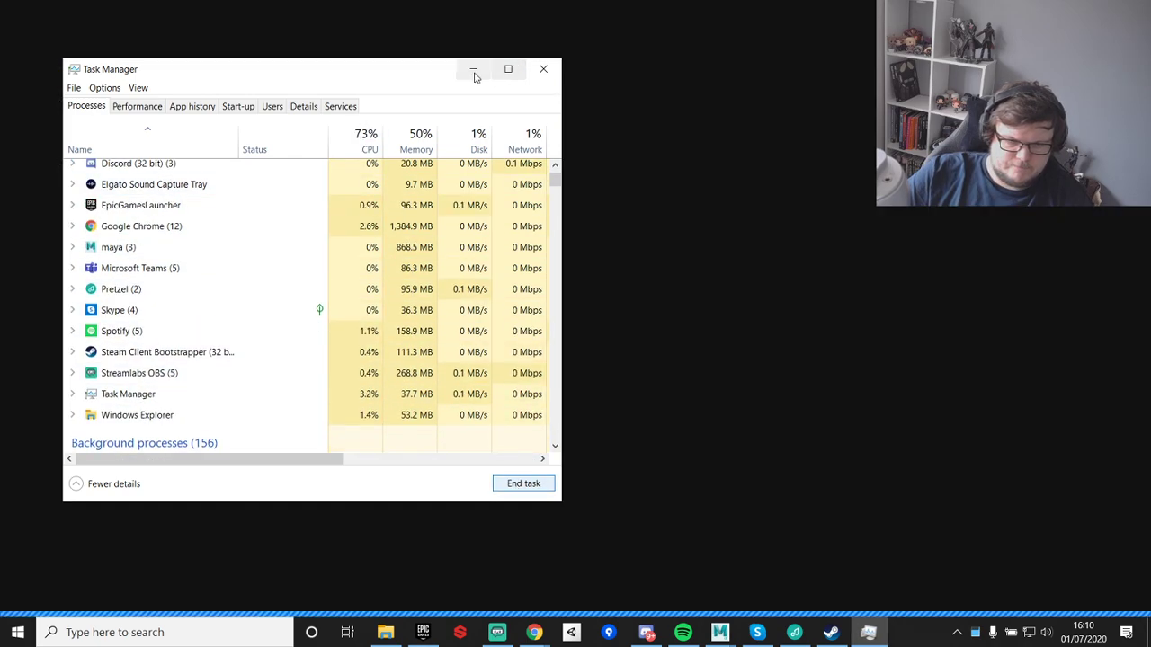
pyautogui.click(473, 69)
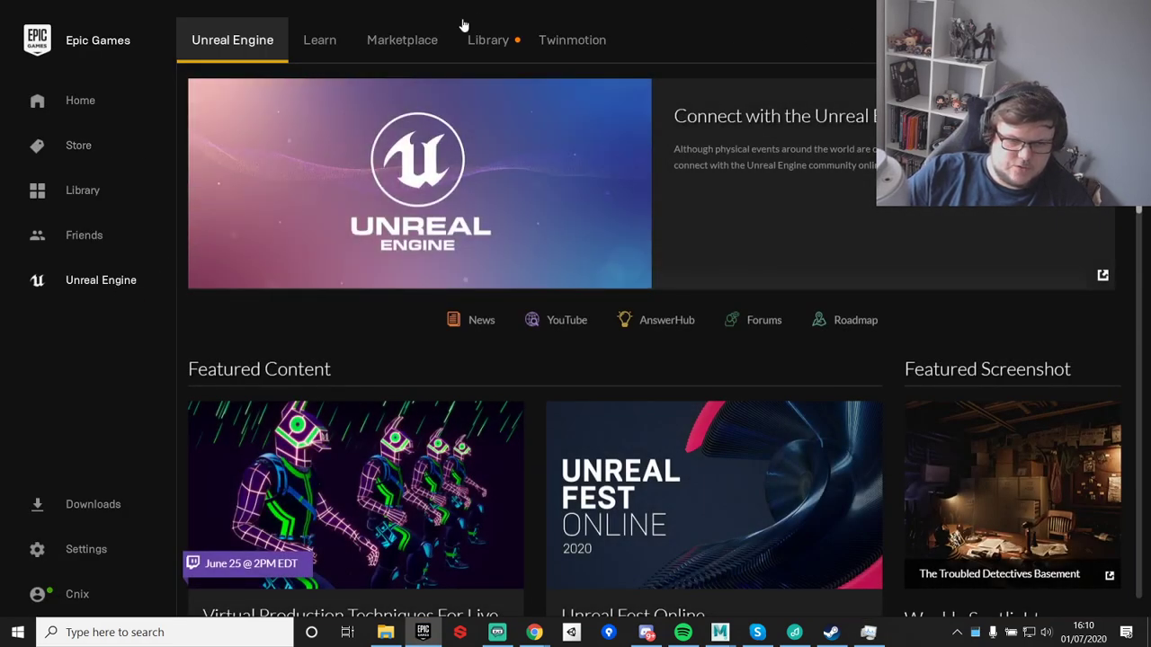
# - Reopen the Cenotaph project from the Unreal Engine library in the Epic Games Launcher
pyautogui.click(492, 41)
pyautogui.click(256, 430)
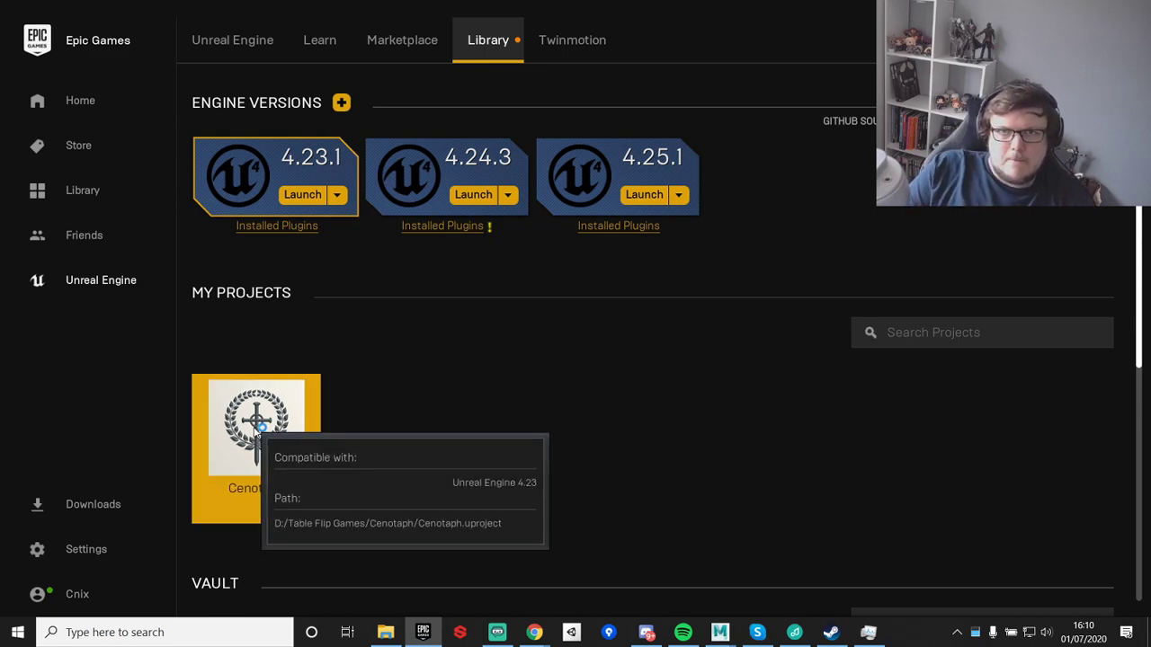
pyautogui.doubleClick(256, 430)
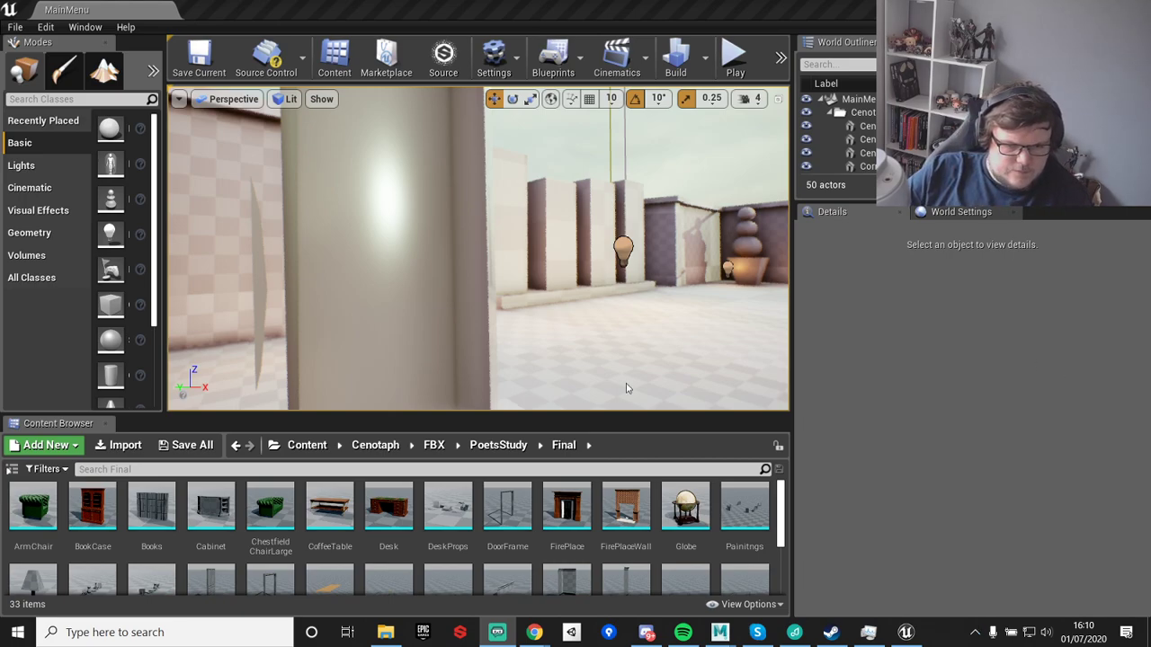
# - Open the source control login settings and choose to run the project without source control
pyautogui.click(266, 56)
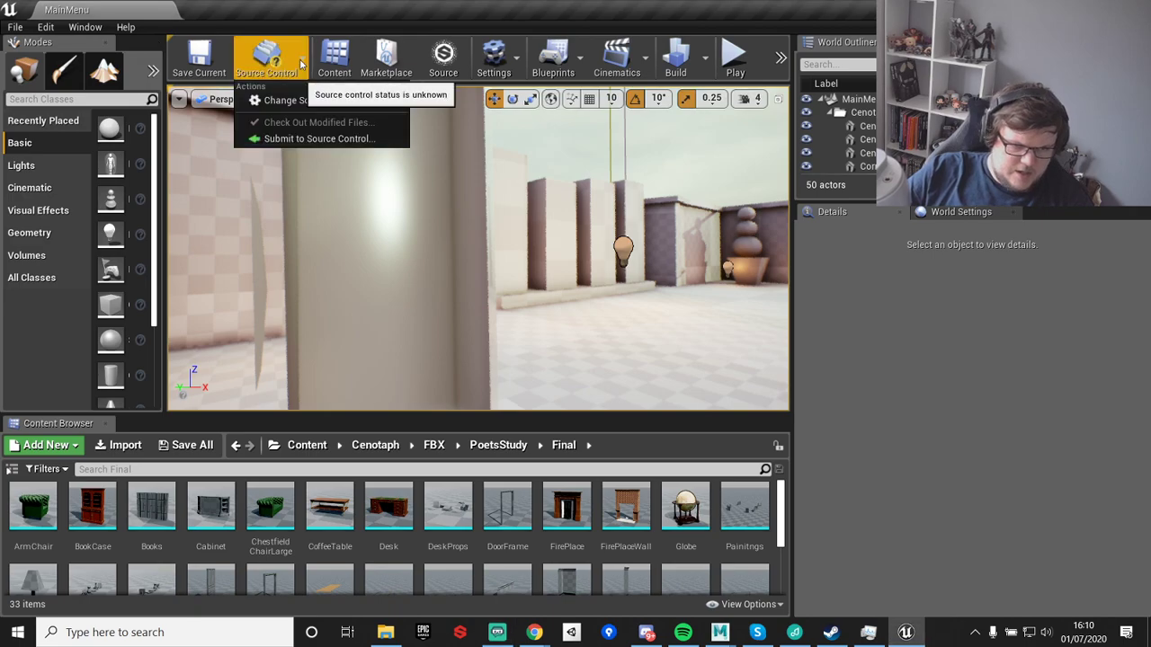
pyautogui.click(306, 104)
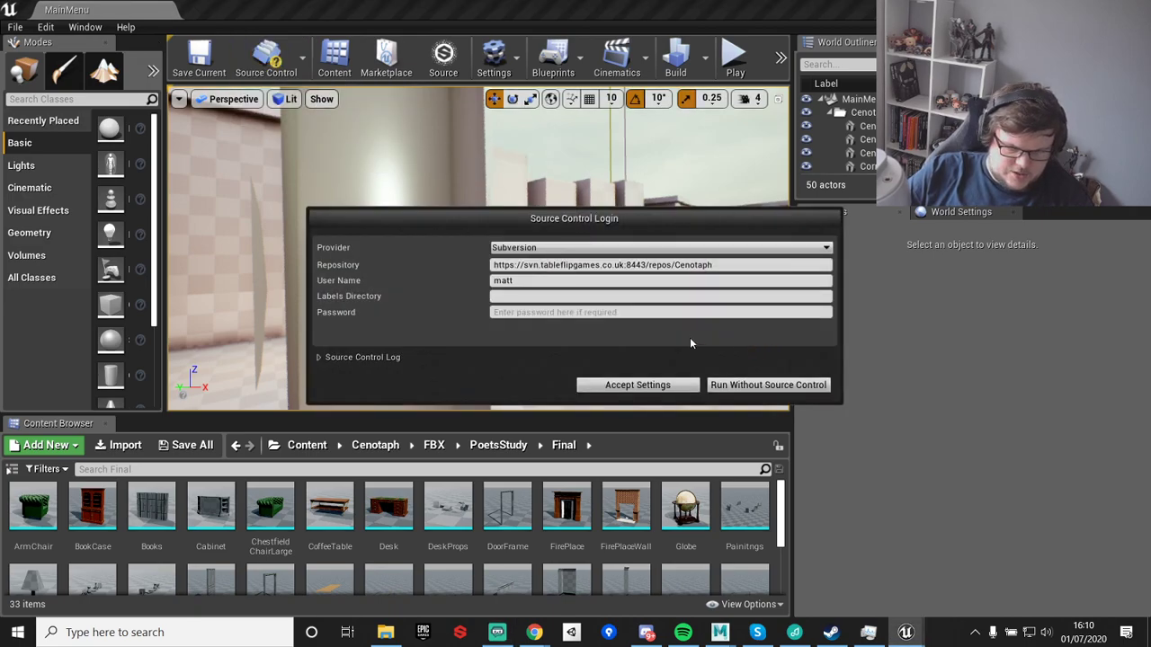
pyautogui.click(763, 386)
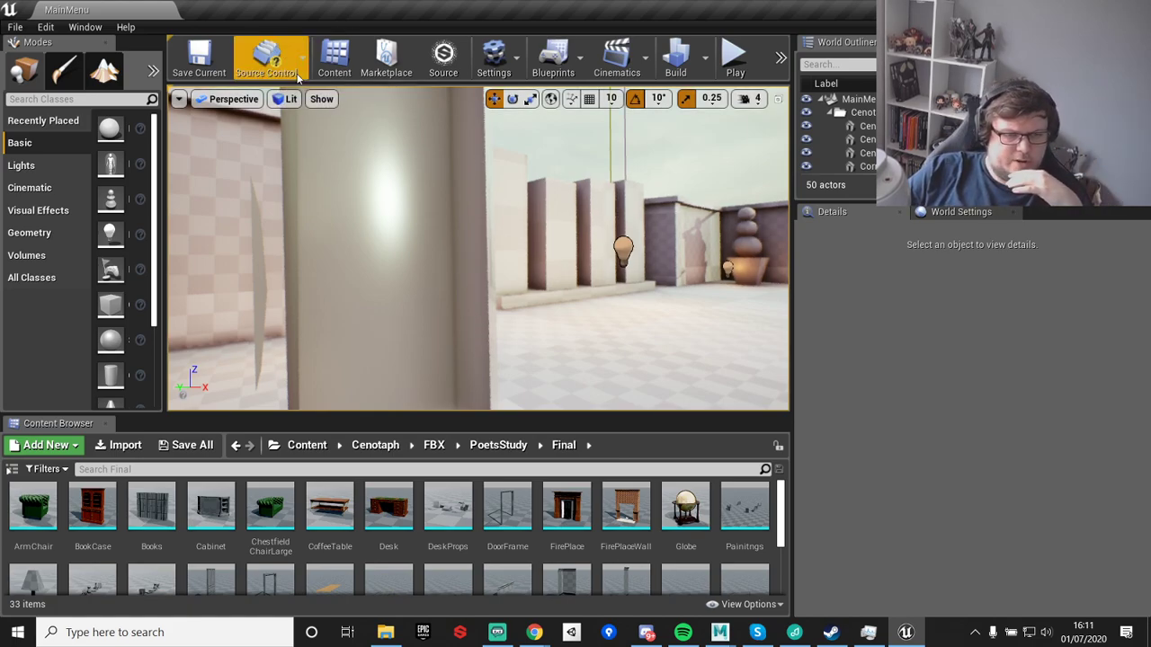
pyautogui.click(268, 59)
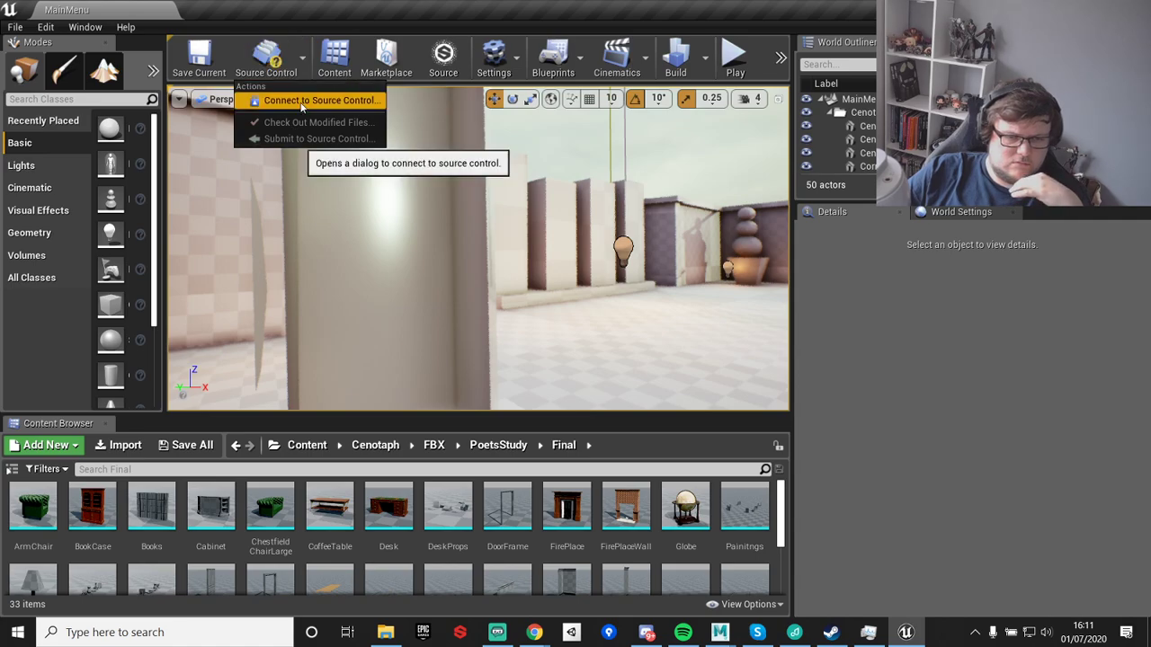
# - Open the Poets_Study level from the Cenotaph Maps folder and dismiss the log window that follows
pyautogui.click(15, 27)
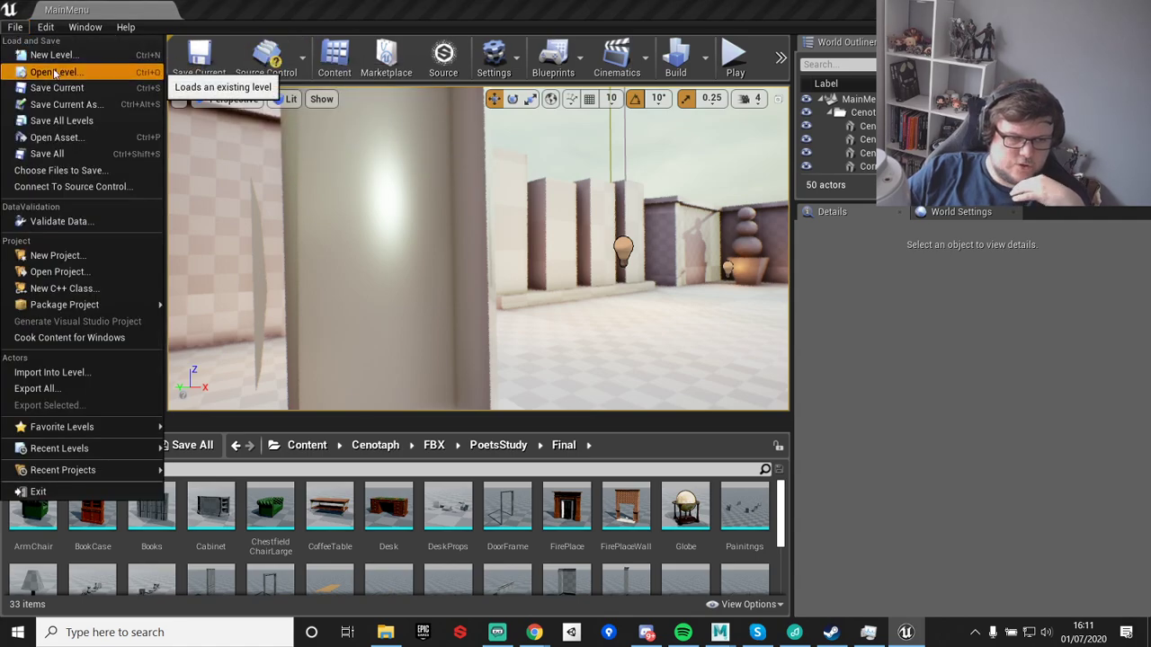
pyautogui.click(152, 69)
pyautogui.doubleClick(422, 115)
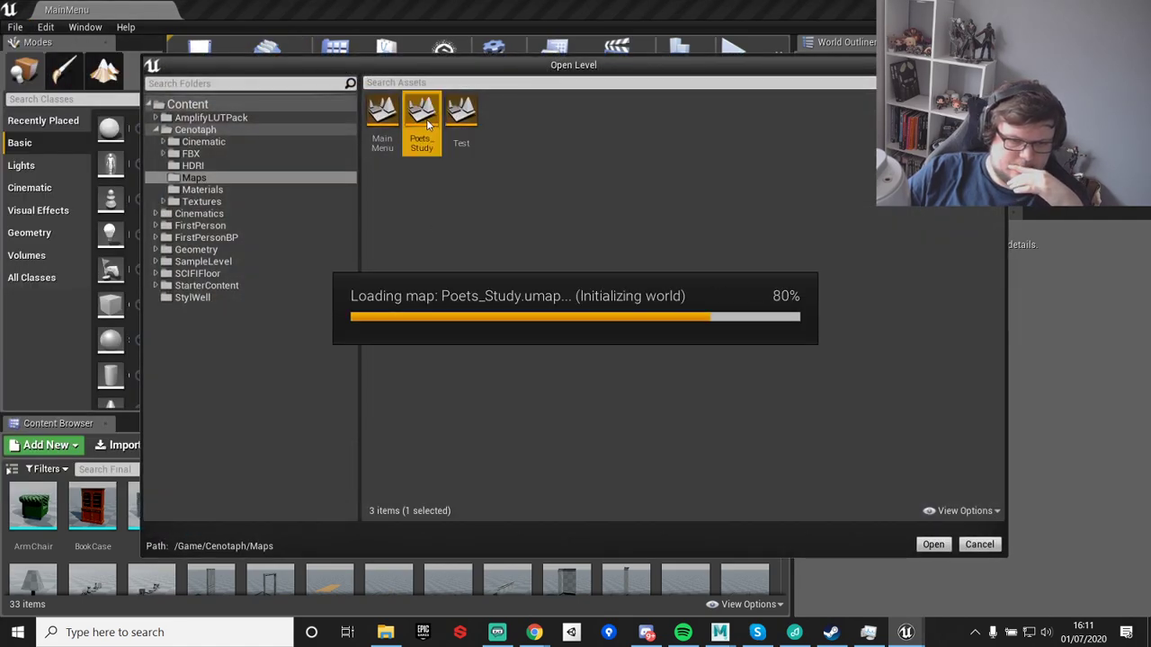
pyautogui.click(935, 93)
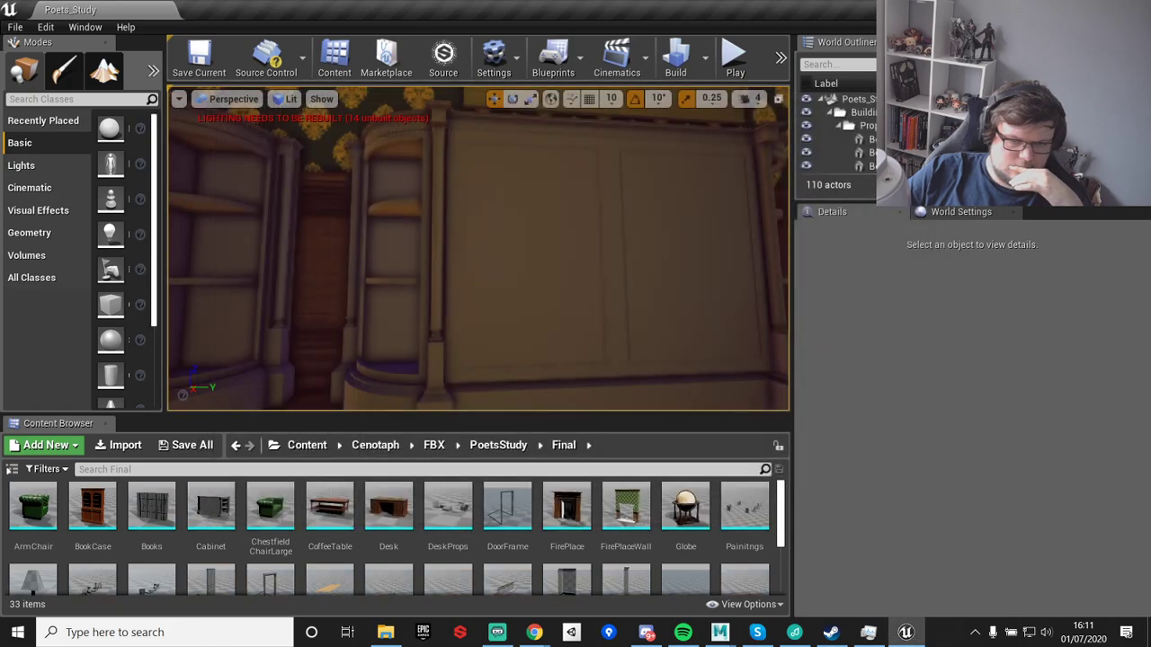
# - Copy the path of the Props export folder in File Explorer and return to the project's Final asset folder
pyautogui.scroll(-3, 752, 539)
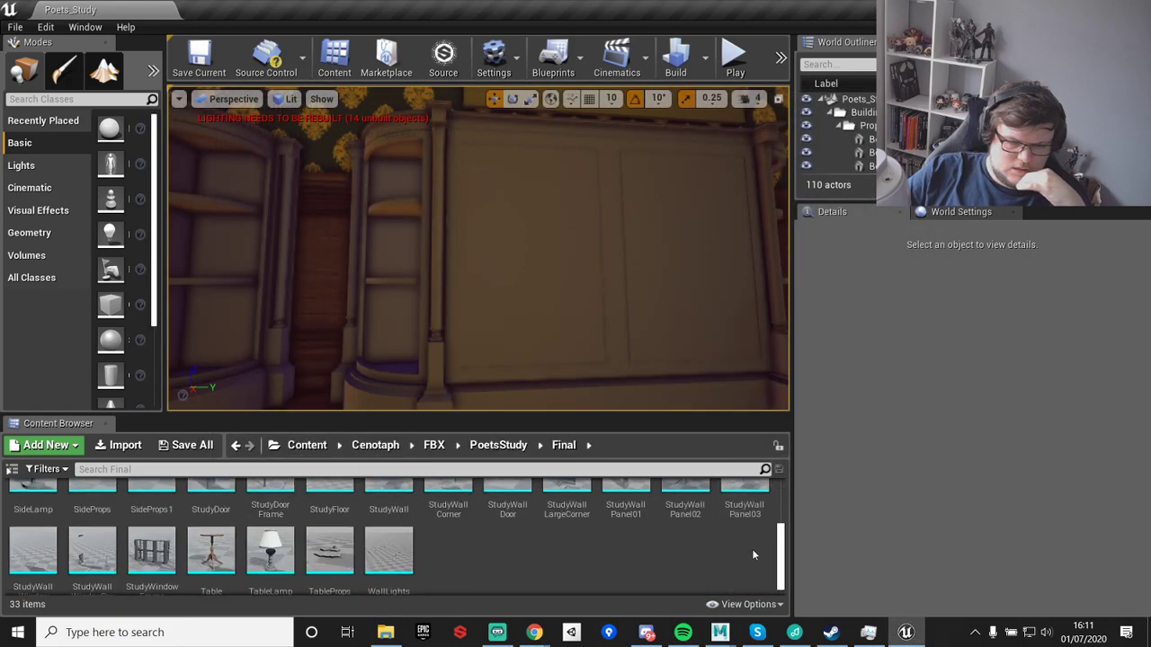
pyautogui.click(385, 632)
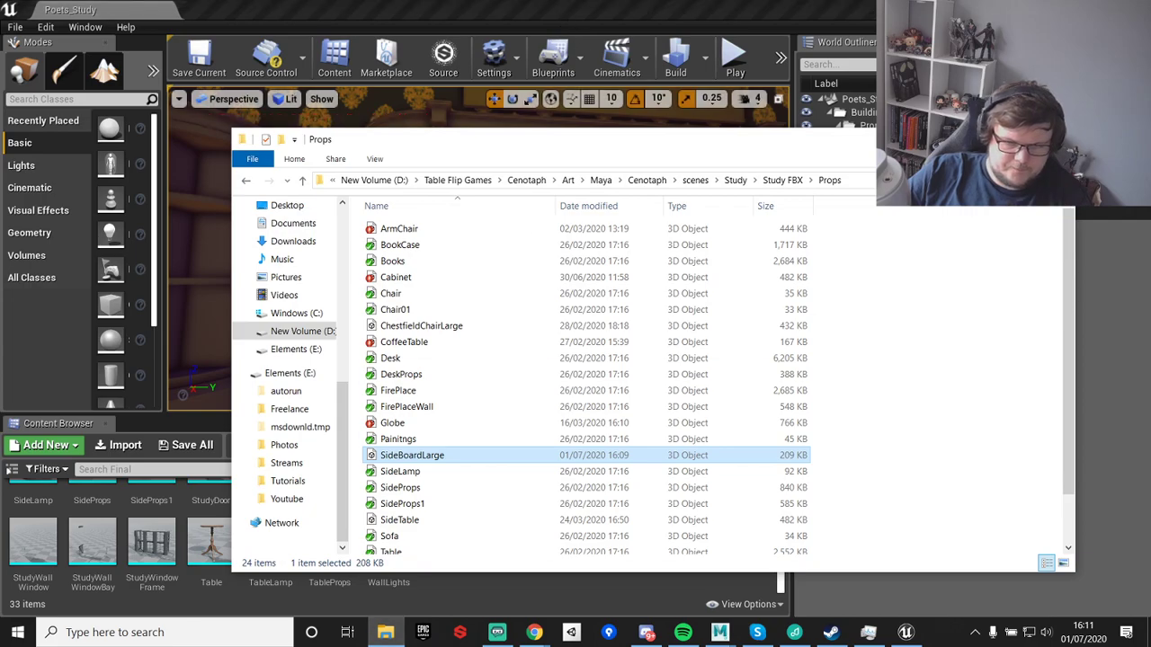
pyautogui.click(854, 180)
pyautogui.click(971, 139)
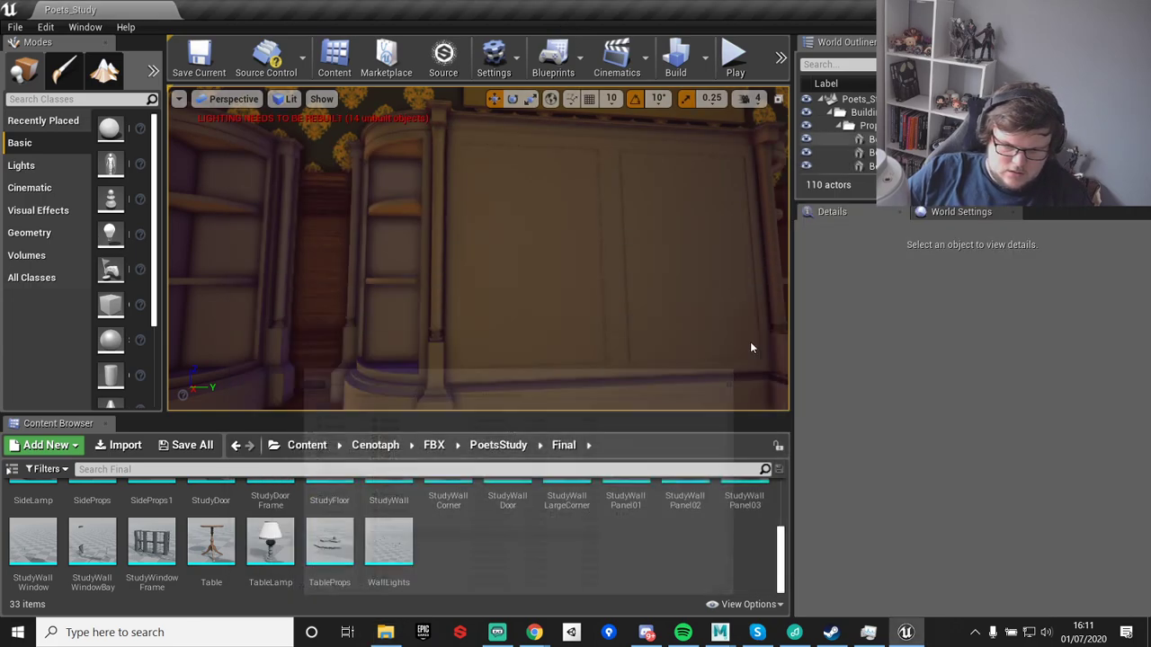
pyautogui.rightClick(494, 541)
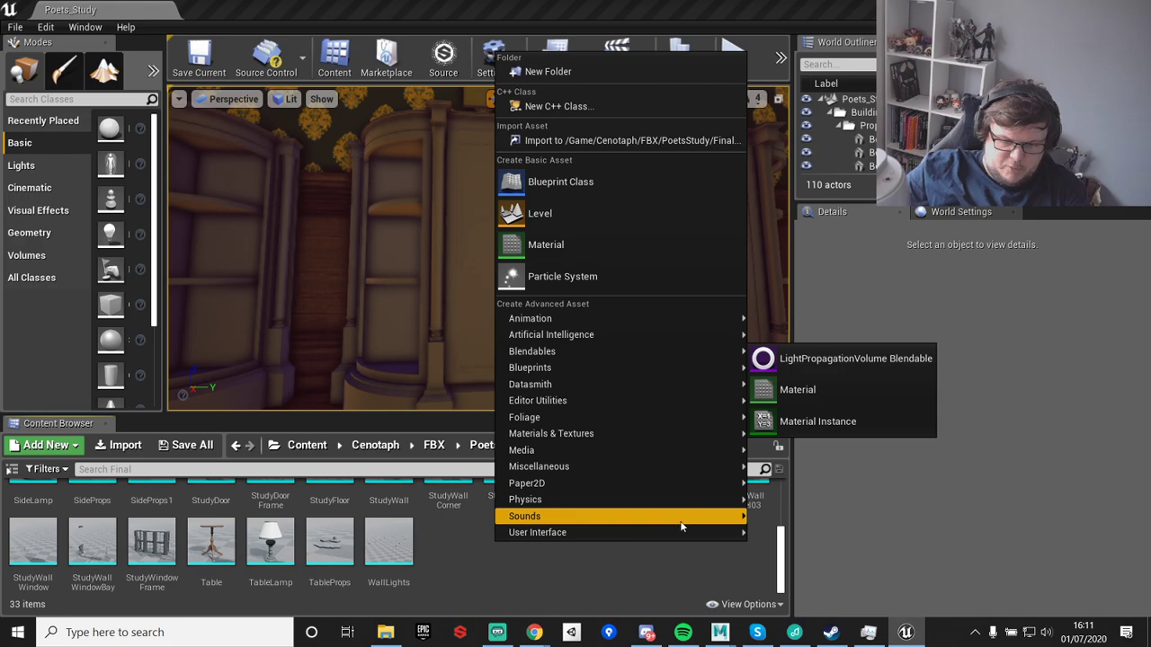
# - Switch to Maya and inspect SideBoardLargeMesh from the front and above
pyautogui.click(720, 632)
pyautogui.click(776, 560)
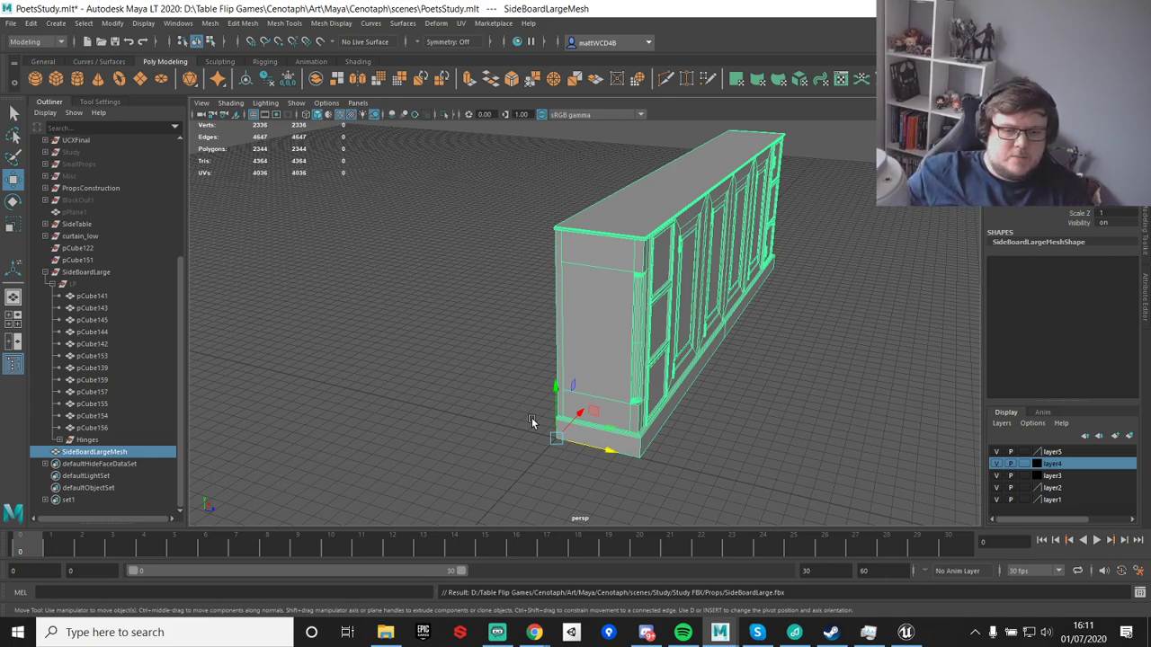
pyautogui.scroll(-5, 651, 301)
pyautogui.keyDown('alt'); pyautogui.moveTo(651, 300); pyautogui.dragTo(516, 372); pyautogui.keyUp('alt')
pyautogui.scroll(4, 512, 378)
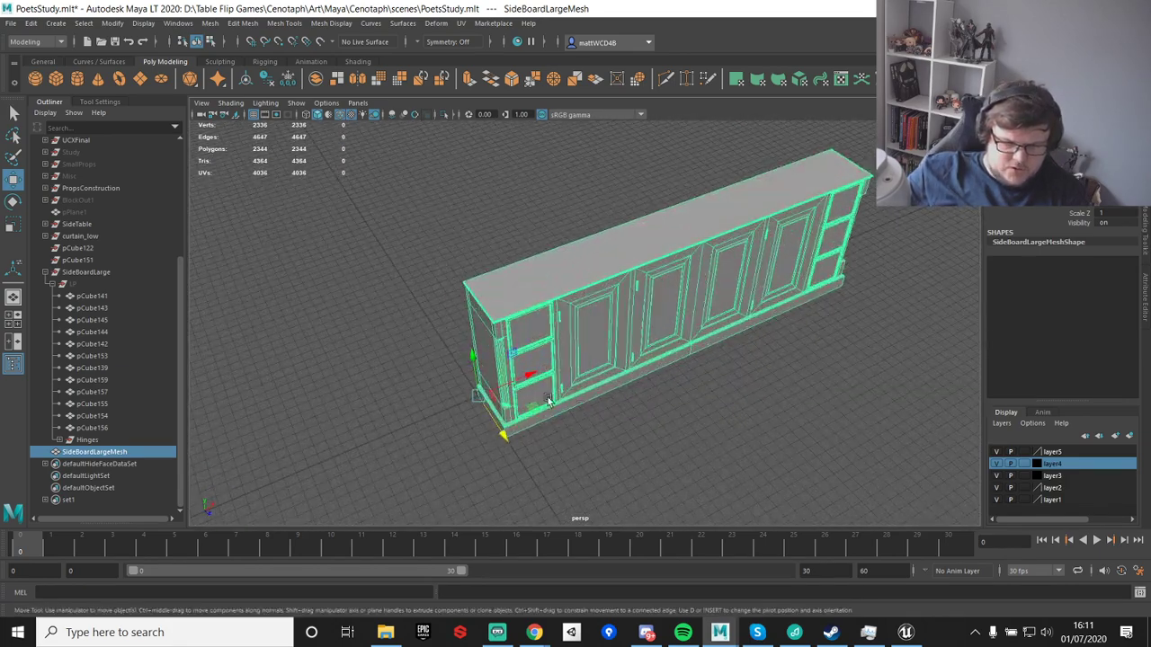
# - Switch to Unreal and import SideBoardLarge.fbx from the Props folder into PoetsStudy/Final, keeping the existing static mesh import options
pyautogui.click(901, 635)
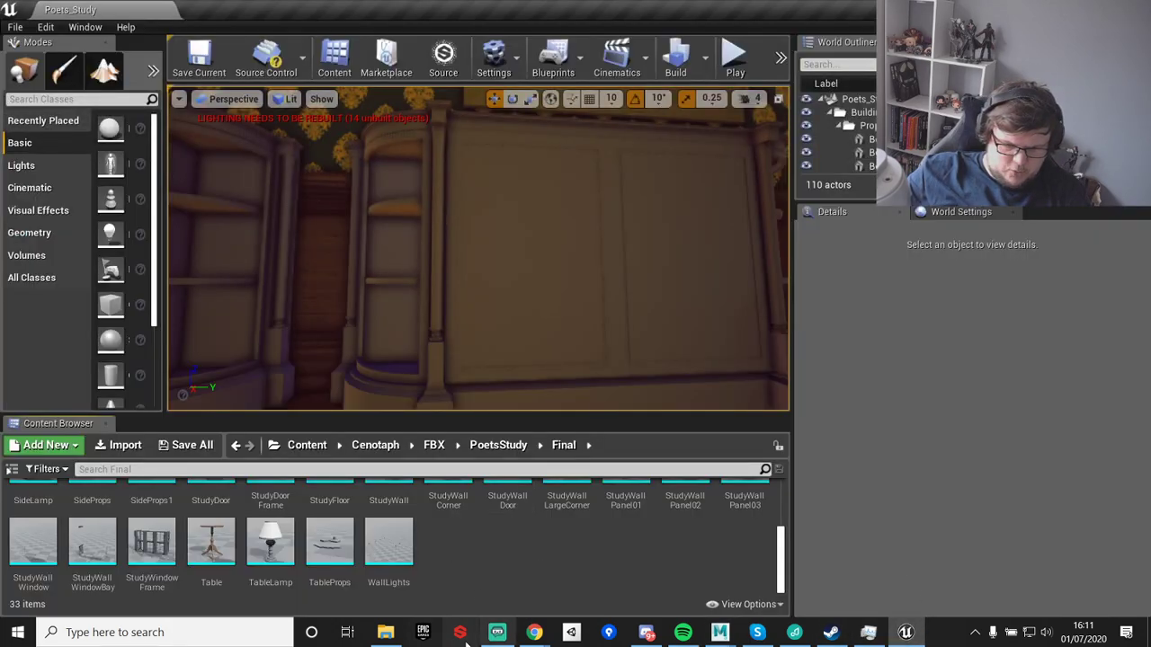
pyautogui.rightClick(500, 562)
pyautogui.click(616, 167)
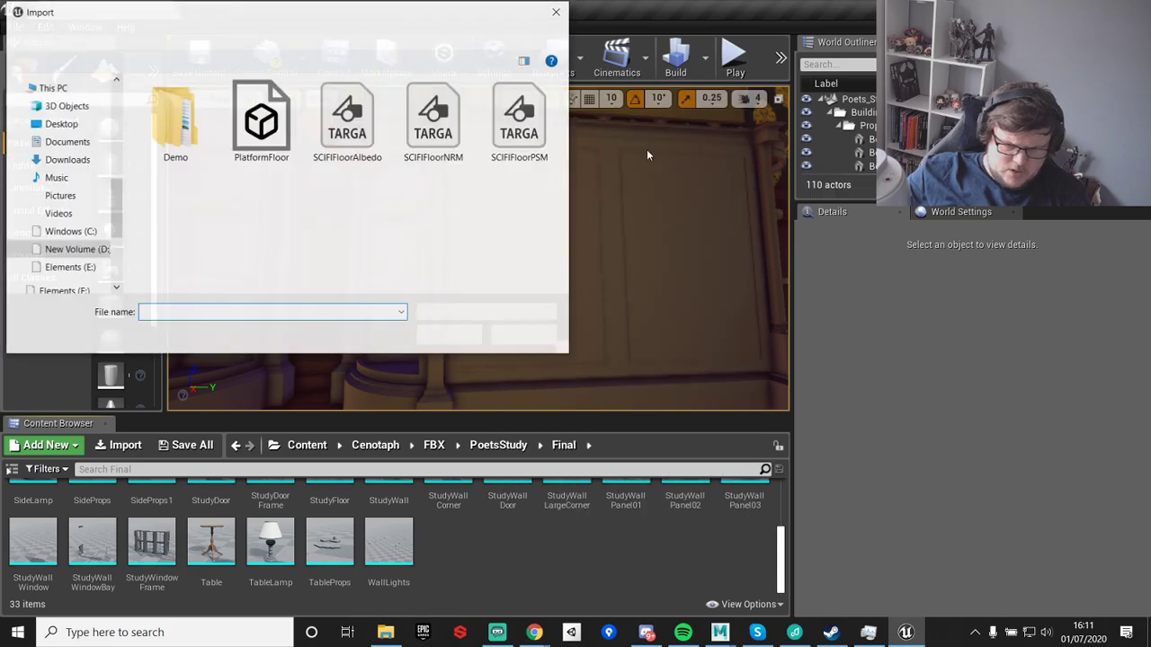
pyautogui.click(339, 40)
pyautogui.hotkey('ctrl', 'v')
pyautogui.press('Return')
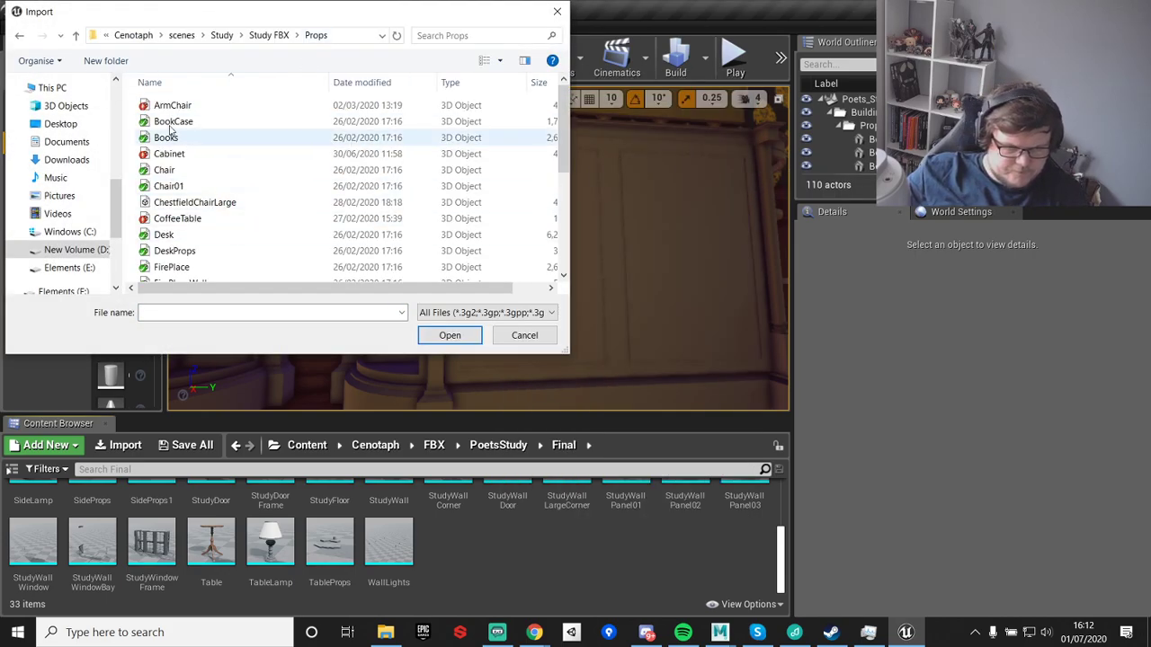
pyautogui.scroll(-3, 183, 209)
pyautogui.doubleClick(200, 191)
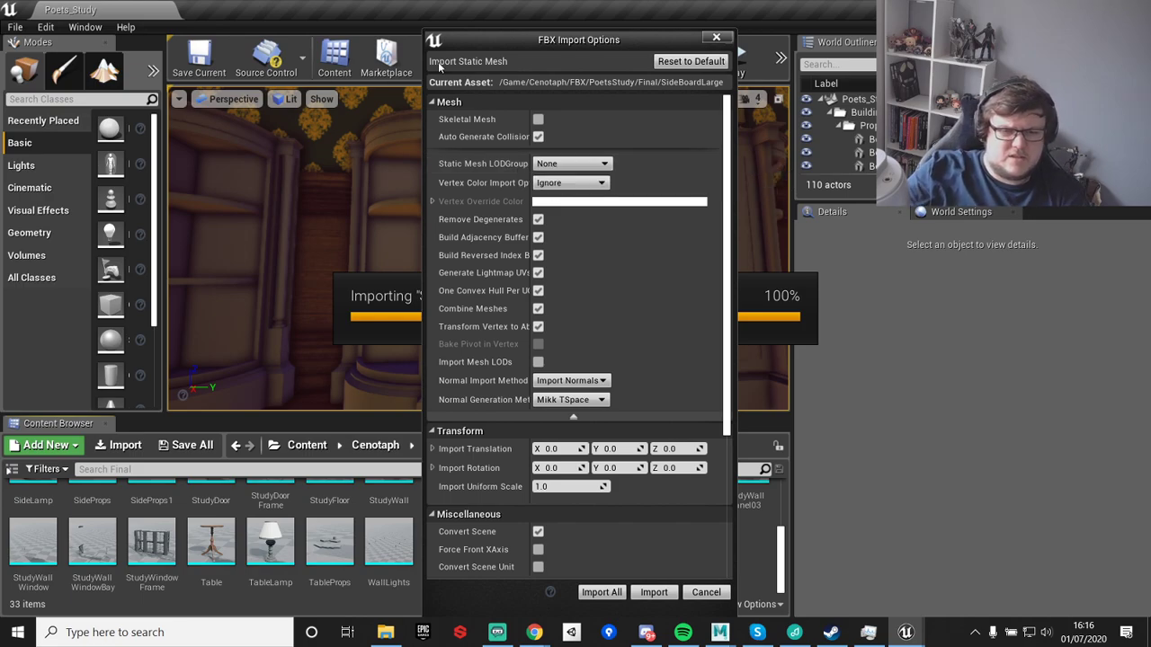
pyautogui.click(601, 592)
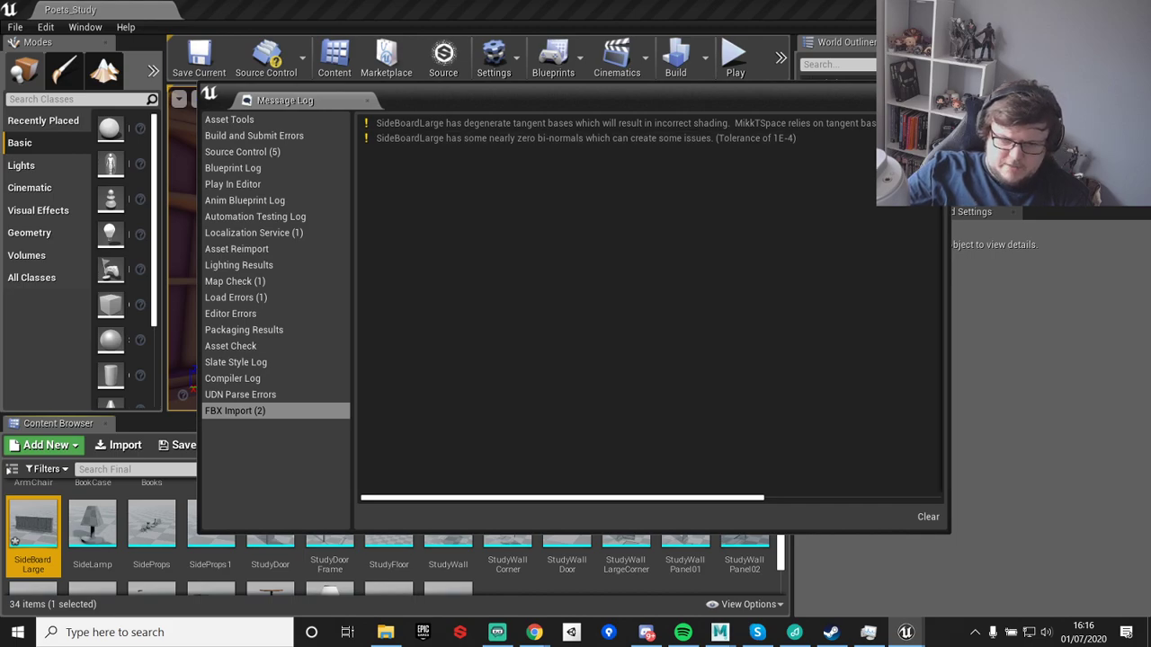
pyautogui.click(934, 93)
# - Open the SideBoardLarge mesh for editing and rebuild LOD 0 with Use MikkTSpace turned off
pyautogui.doubleClick(37, 534)
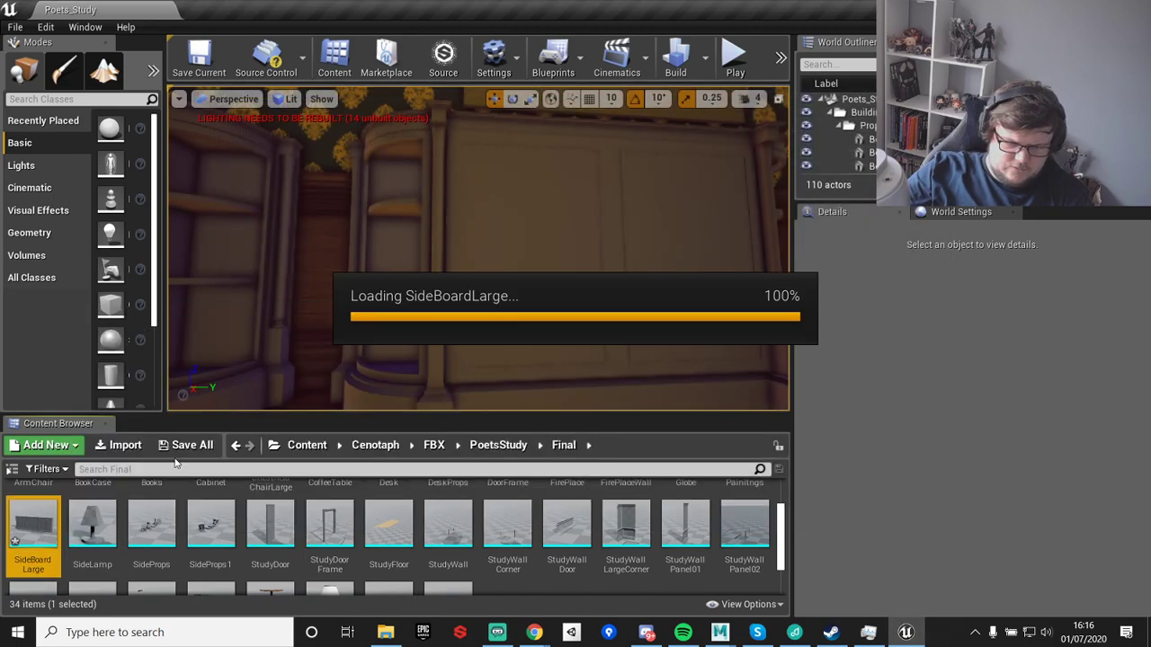
pyautogui.doubleClick(547, 191)
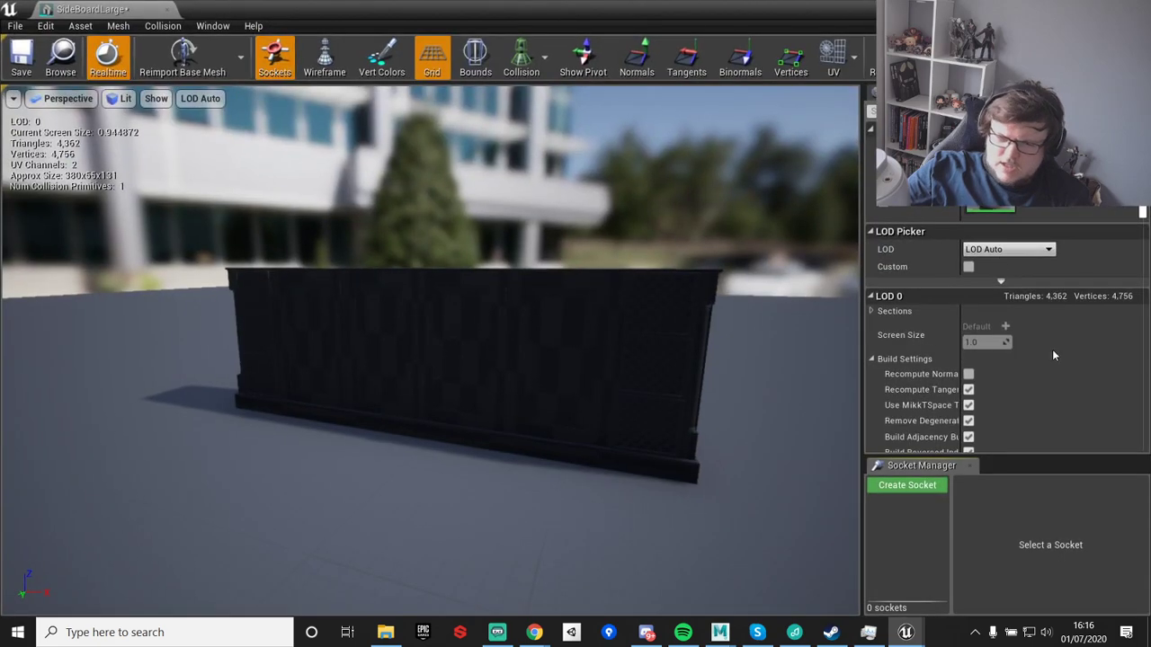
pyautogui.scroll(-1, 948, 376)
pyautogui.click(968, 383)
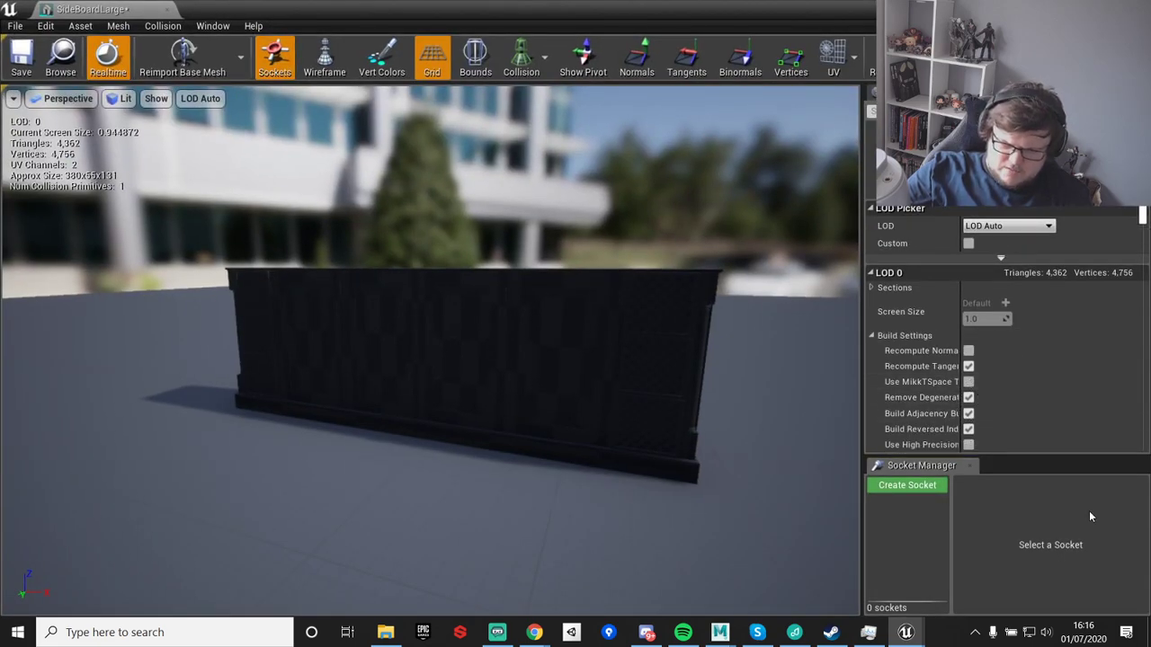
pyautogui.scroll(-8, 1062, 445)
pyautogui.click(1003, 332)
pyautogui.scroll(5, 1004, 329)
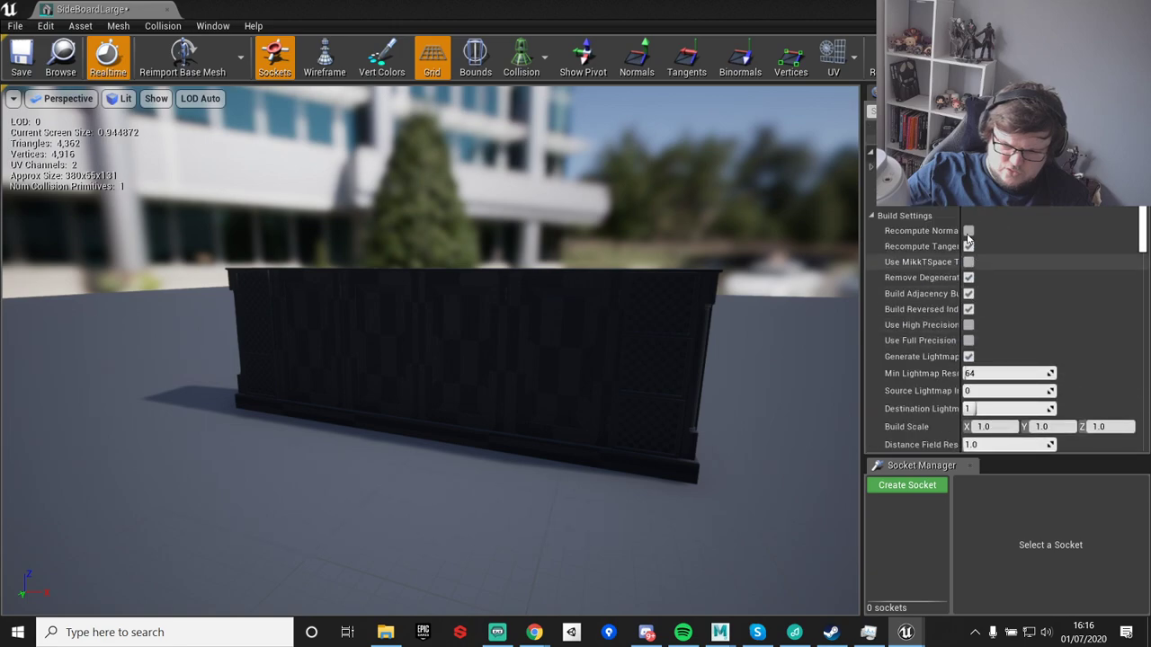
# - Turn Use MikkTSpace back on for LOD 0 and apply the build changes
pyautogui.click(968, 261)
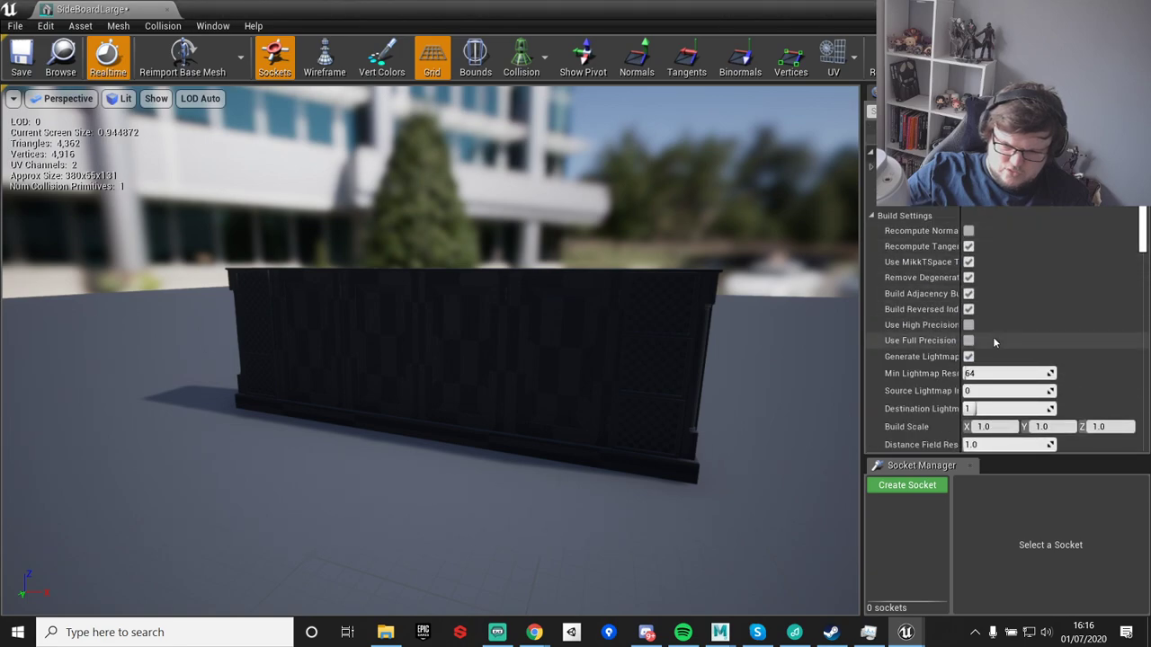
pyautogui.scroll(-3, 991, 432)
pyautogui.click(989, 404)
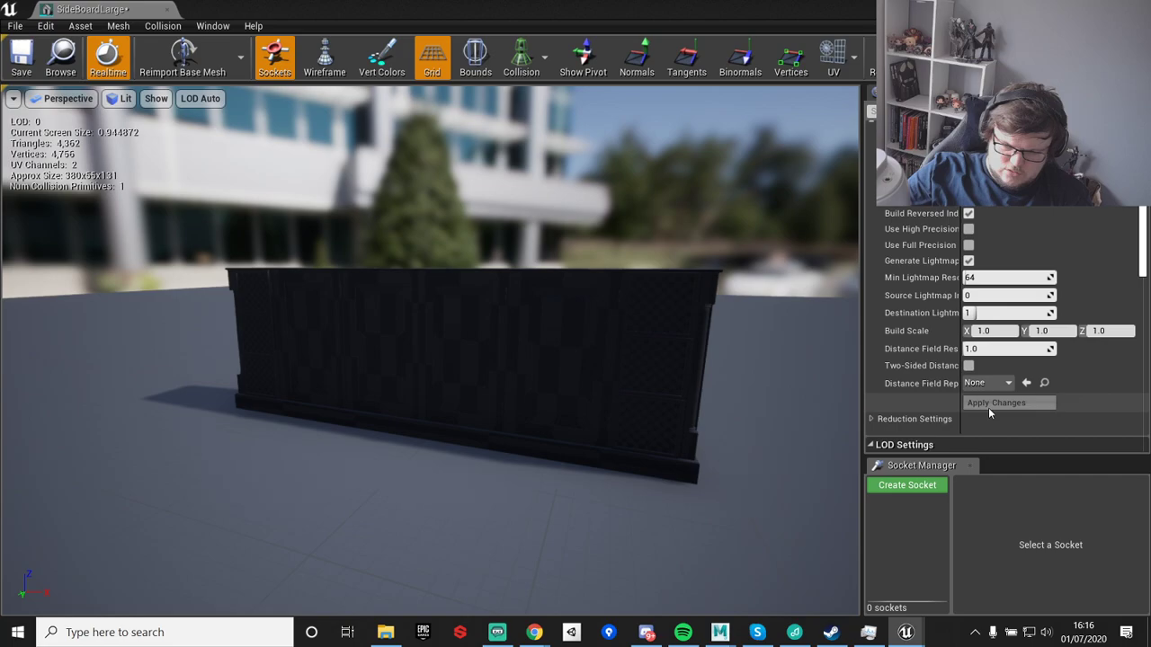
# - Inspect the SideBoardLarge mesh under different lighting and viewing angles, then close its editor
pyautogui.moveTo(660, 336)
pyautogui.mouseDown()
pyautogui.moveTo(238, 336)
pyautogui.moveTo(670, 336)
pyautogui.mouseUp()
pyautogui.press('l')
pyautogui.moveTo(778, 362)
pyautogui.mouseDown()
pyautogui.moveTo(719, 361)
pyautogui.moveTo(791, 361)
pyautogui.moveTo(728, 361)
pyautogui.mouseUp()
pyautogui.moveTo(519, 454); pyautogui.dragTo(432, 449)
pyautogui.moveTo(521, 432); pyautogui.dragTo(388, 423)
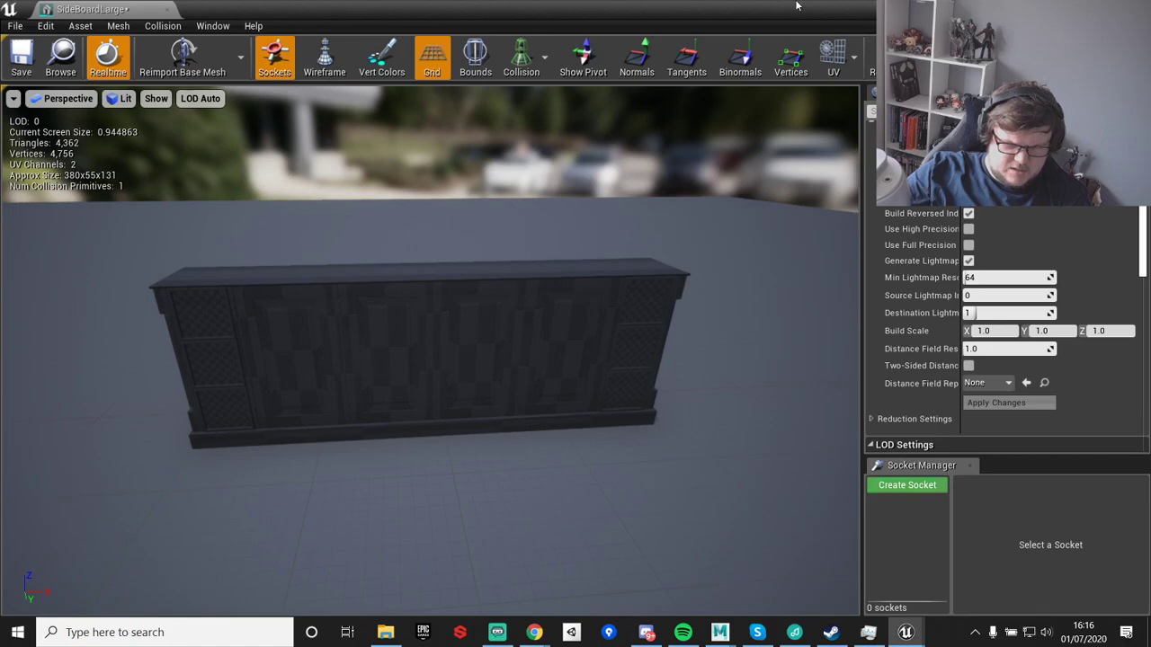
pyautogui.click(167, 9)
# - Place SideBoardLarge on the study floor near the wall with the lamps and rotate it -90° around Z
pyautogui.moveTo(334, 315); pyautogui.dragTo(414, 243, button='right')
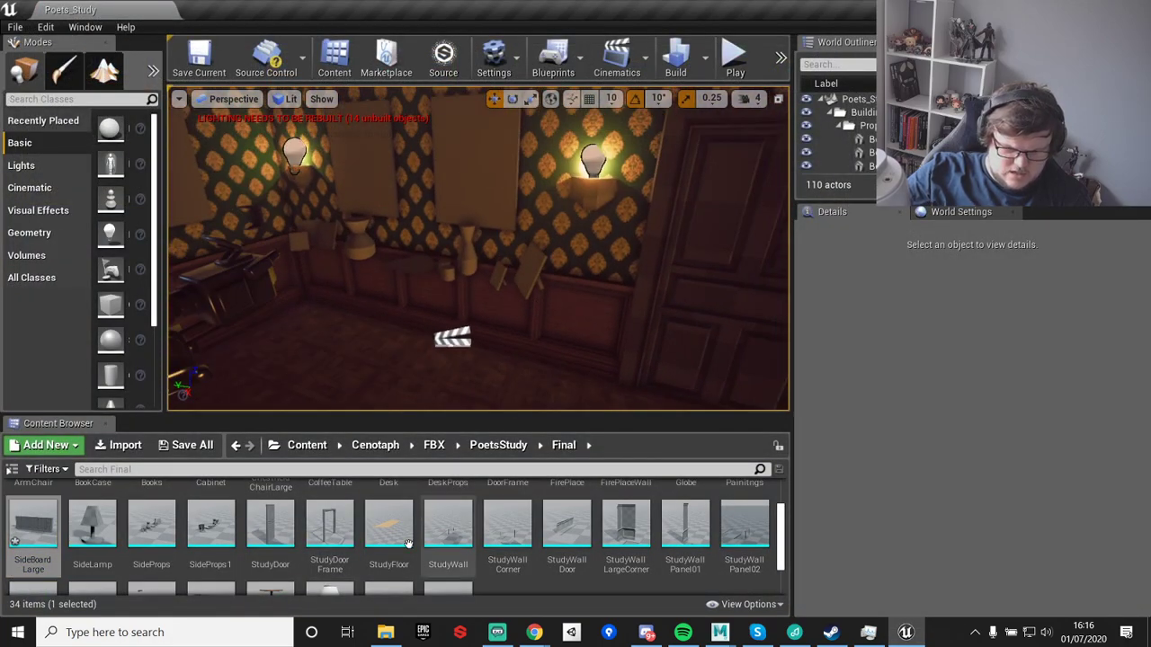
pyautogui.moveTo(47, 518); pyautogui.dragTo(467, 340)
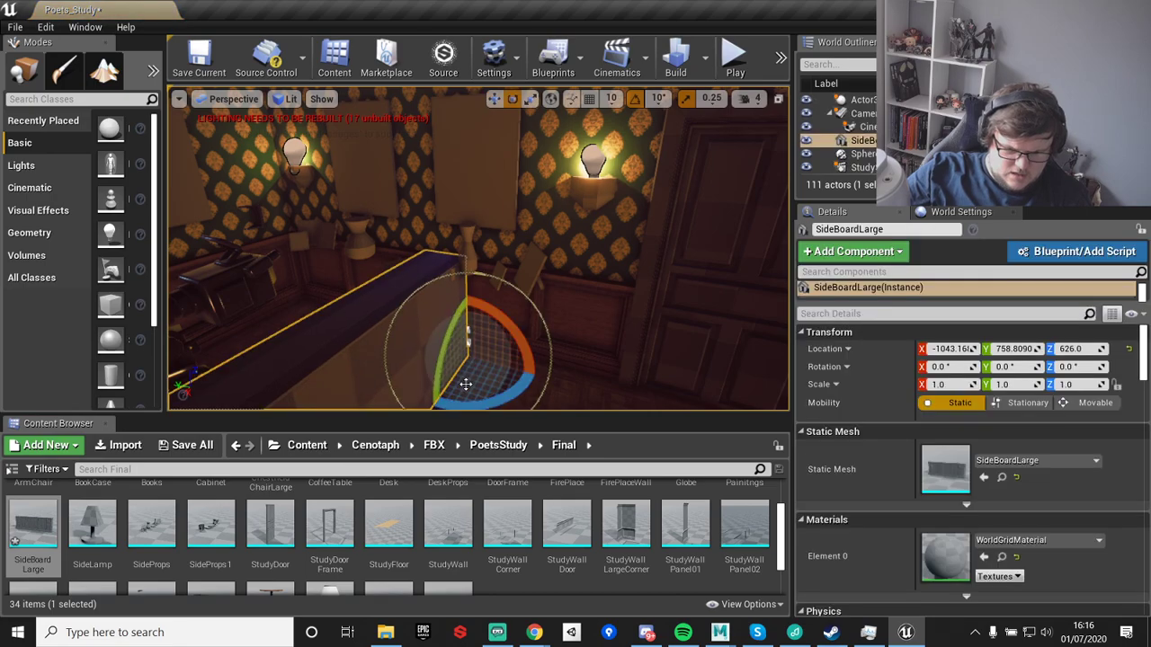
pyautogui.moveTo(457, 409); pyautogui.dragTo(442, 339)
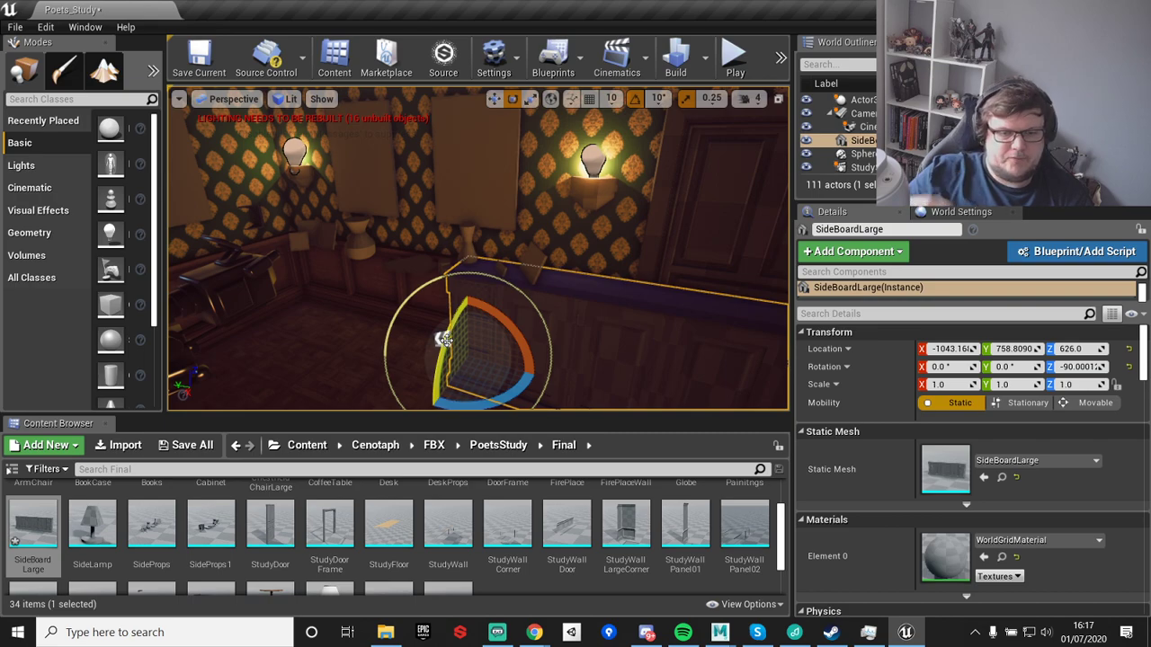
# - Move the sideboard back against the panelled wall, to about X -1071 and Y 977
pyautogui.moveTo(550, 315); pyautogui.dragTo(635, 348, button='right')
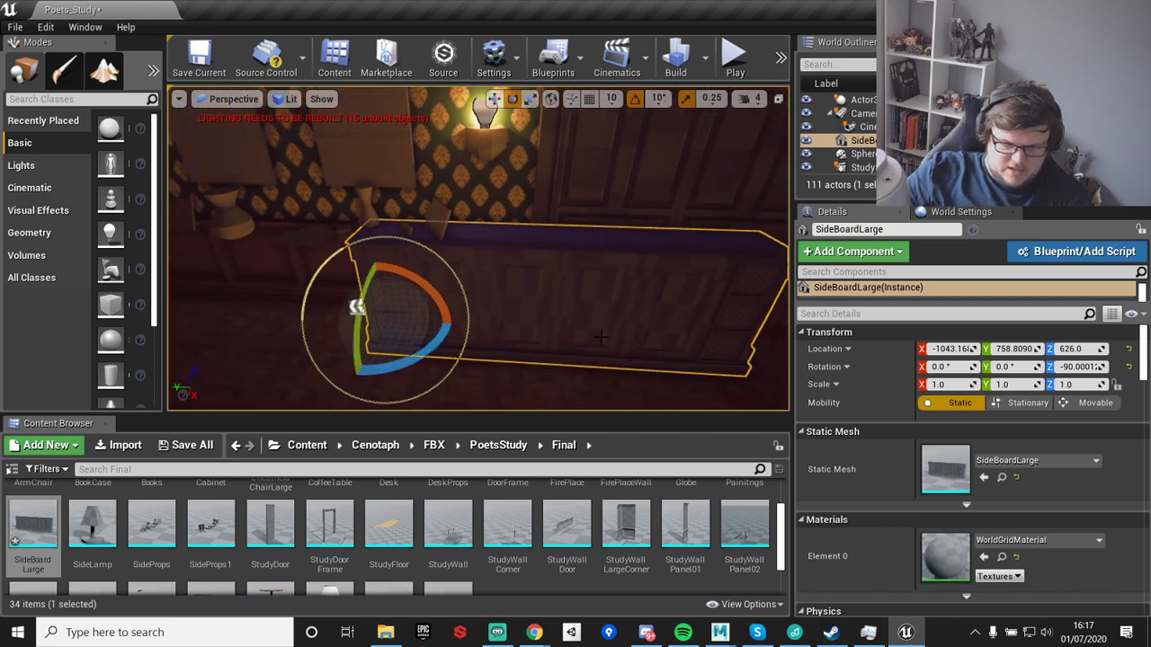
pyautogui.moveTo(739, 333); pyautogui.dragTo(533, 322, button='right')
pyautogui.press('w')
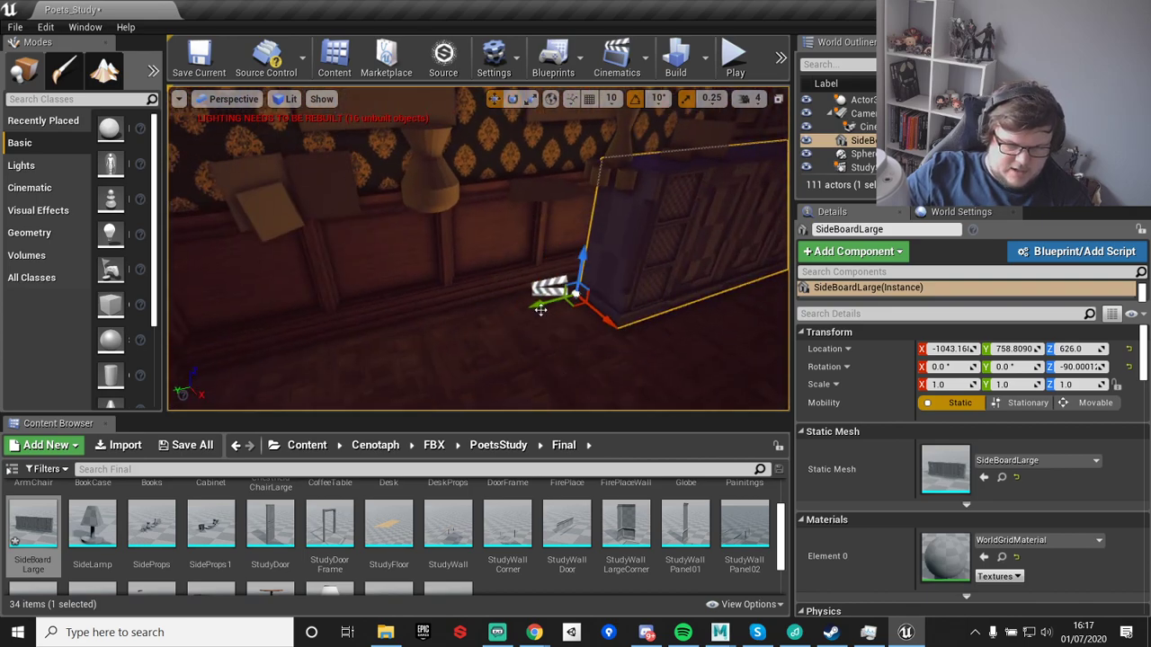
pyautogui.moveTo(540, 310); pyautogui.dragTo(329, 360)
pyautogui.moveTo(404, 357); pyautogui.dragTo(333, 358, button='right')
pyautogui.moveTo(525, 282)
pyautogui.mouseDown()
pyautogui.moveTo(448, 303)
pyautogui.moveTo(518, 307)
pyautogui.moveTo(510, 287)
pyautogui.mouseUp()
pyautogui.moveTo(511, 286); pyautogui.dragTo(435, 301, button='right')
pyautogui.moveTo(415, 309); pyautogui.dragTo(410, 285)
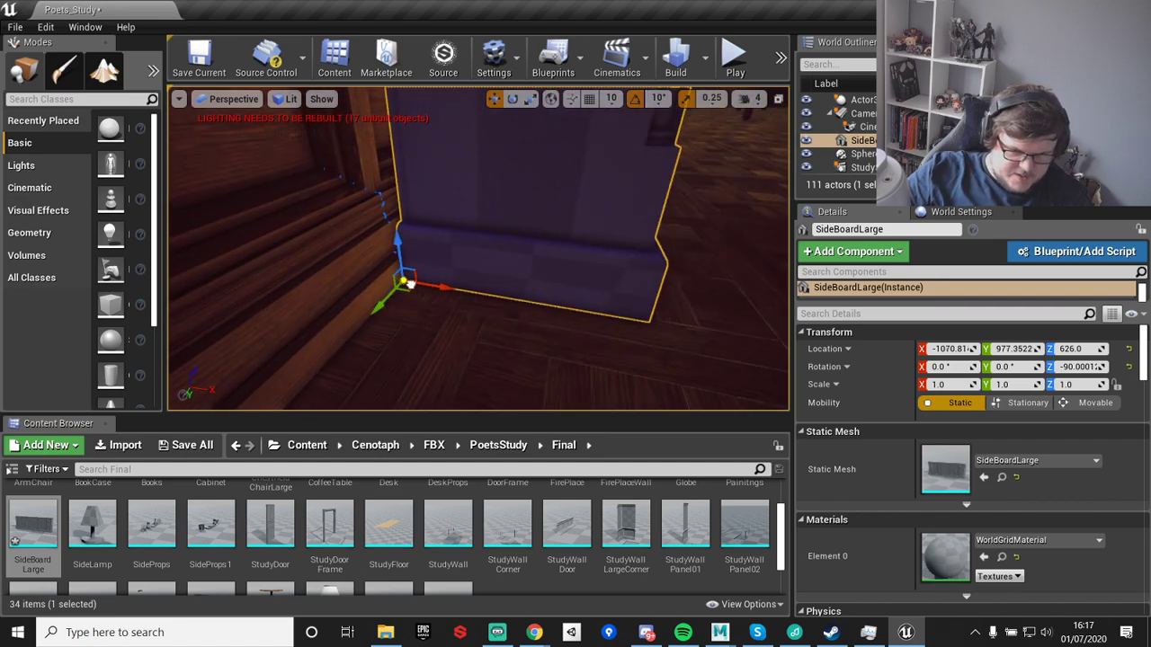
# - Move the SideProps mesh onto the sideboard's top, to about X -1016, Y 569 and Z 639
pyautogui.moveTo(536, 313); pyautogui.dragTo(518, 331, button='right')
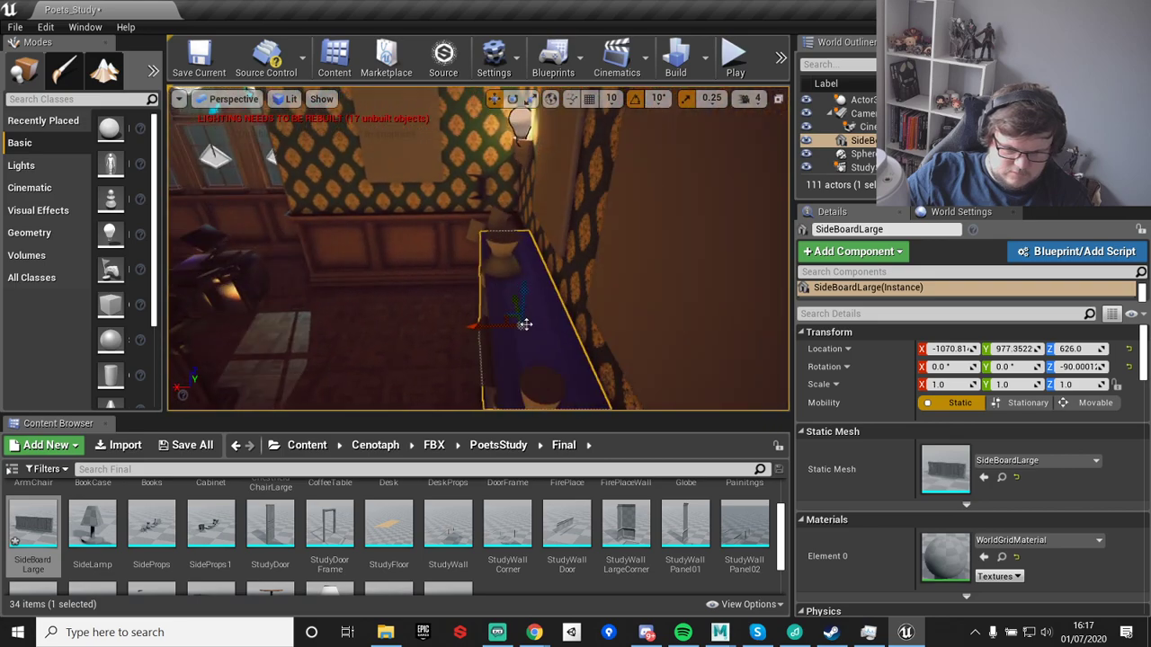
pyautogui.click(505, 260)
pyautogui.moveTo(505, 259); pyautogui.dragTo(606, 349, button='right')
pyautogui.press('s')
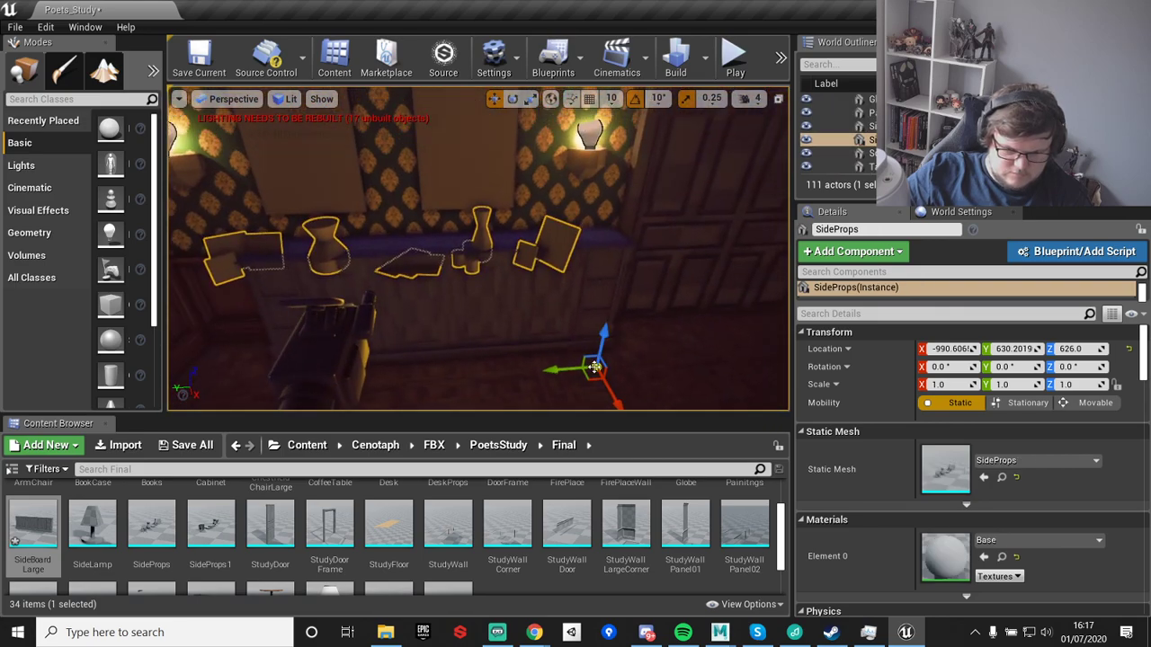
pyautogui.moveTo(595, 366); pyautogui.dragTo(617, 348)
pyautogui.moveTo(578, 376)
pyautogui.mouseDown(button='right')
pyautogui.moveTo(503, 360)
pyautogui.moveTo(566, 342)
pyautogui.moveTo(576, 360)
pyautogui.mouseUp(button='right')
pyautogui.press('d')
pyautogui.moveTo(505, 319); pyautogui.dragTo(504, 297)
pyautogui.moveTo(513, 377); pyautogui.dragTo(531, 404)
pyautogui.press('s')
pyautogui.moveTo(531, 406); pyautogui.dragTo(580, 365, button='right')
pyautogui.moveTo(445, 354); pyautogui.dragTo(417, 401, button='right')
pyautogui.moveTo(461, 345); pyautogui.dragTo(457, 347)
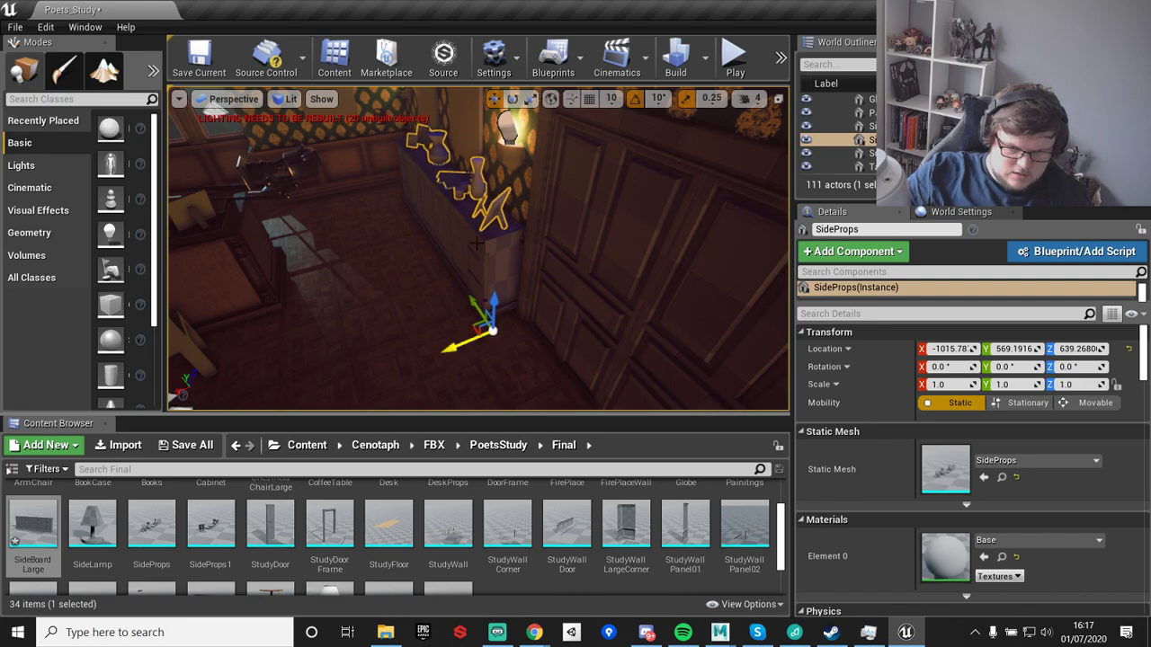
# - Add the sideboard to the SideProps selection and shift both together along the wall
pyautogui.keyDown('ctrl'); pyautogui.click(478, 249); pyautogui.keyUp('ctrl')
pyautogui.moveTo(409, 181); pyautogui.dragTo(401, 305, button='right')
pyautogui.press('a')
pyautogui.moveTo(400, 305); pyautogui.dragTo(349, 271)
pyautogui.moveTo(562, 161); pyautogui.dragTo(586, 83, button='right')
# - Examine the sideboards, their props and the paintings along the study walls, viewing the room without editor icons
pyautogui.click(428, 257)
pyautogui.moveTo(411, 252)
pyautogui.mouseDown(button='right')
pyautogui.moveTo(539, 236)
pyautogui.moveTo(719, 242)
pyautogui.mouseUp(button='right')
pyautogui.moveTo(539, 243); pyautogui.dragTo(297, 279, button='right')
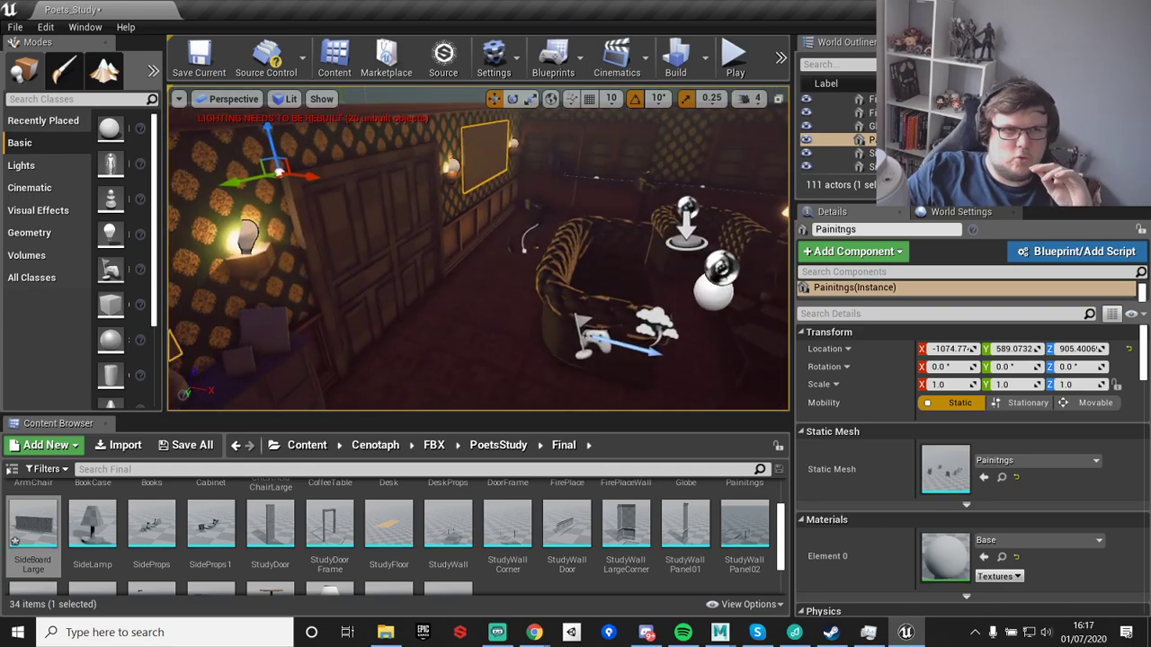
pyautogui.moveTo(413, 146)
pyautogui.mouseDown(button='right')
pyautogui.moveTo(539, 146)
pyautogui.moveTo(540, 171)
pyautogui.moveTo(378, 171)
pyautogui.moveTo(413, 146)
pyautogui.mouseUp(button='right')
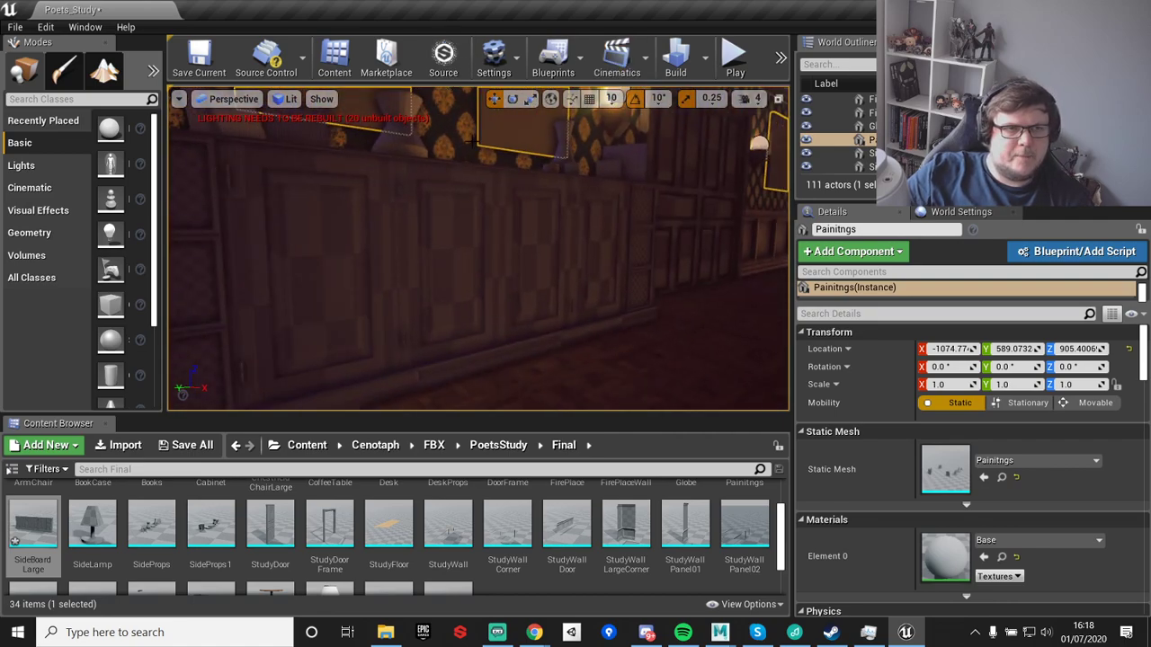
pyautogui.moveTo(466, 163); pyautogui.dragTo(410, 175, button='right')
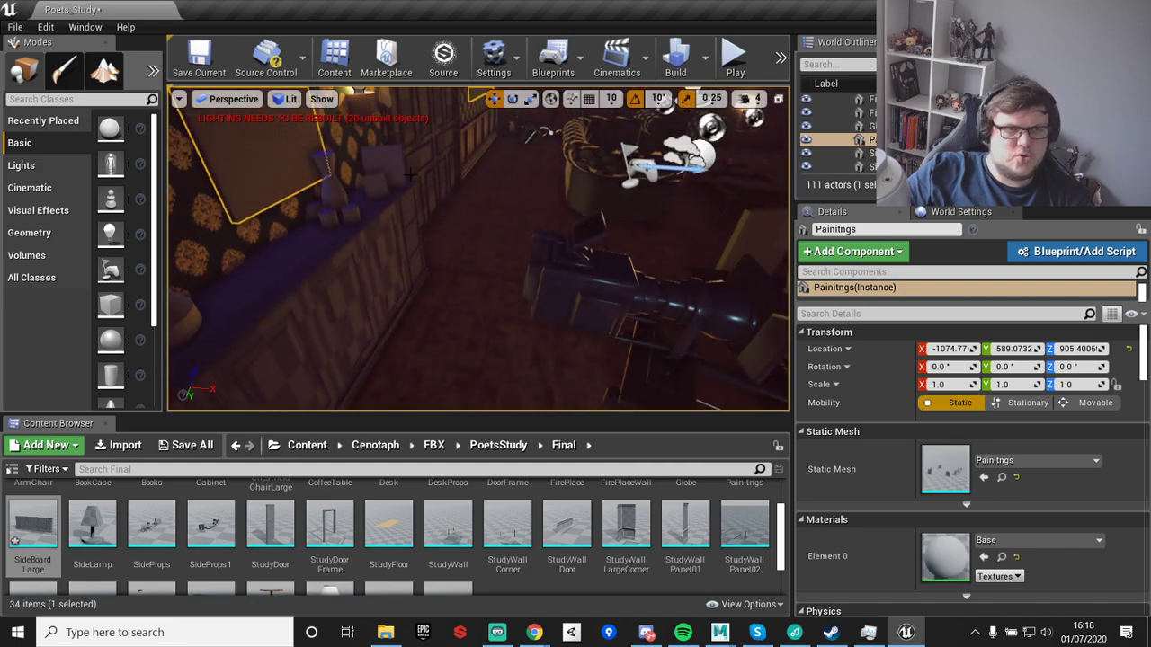
pyautogui.moveTo(508, 255); pyautogui.dragTo(467, 211, button='right')
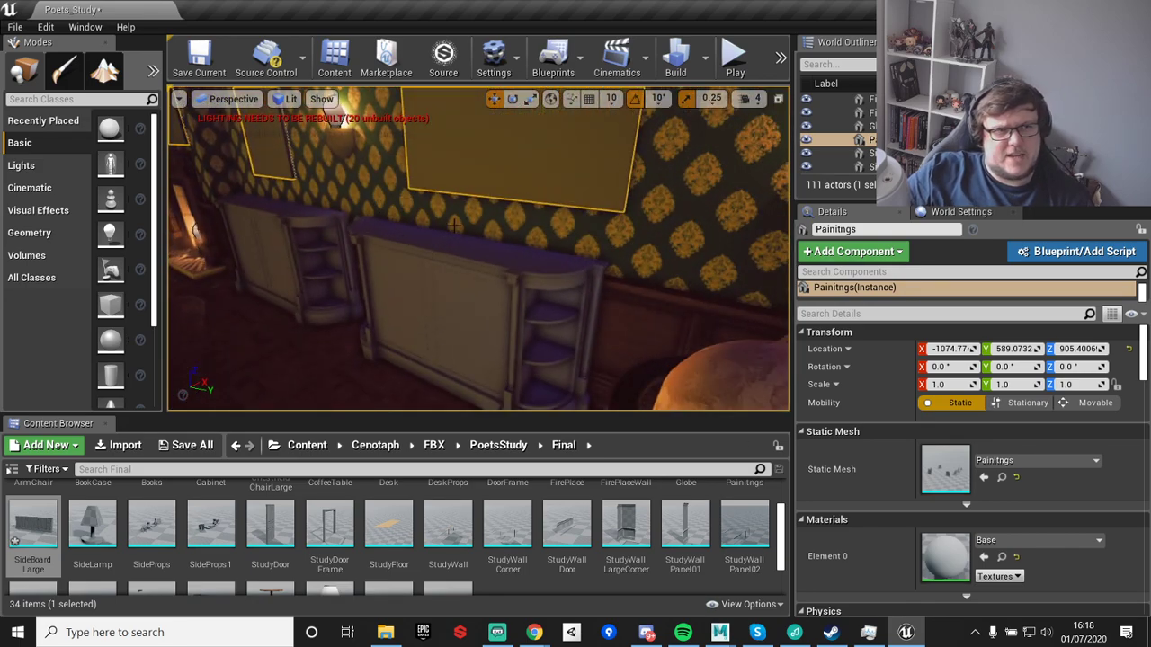
pyautogui.moveTo(485, 251); pyautogui.dragTo(382, 255, button='right')
pyautogui.moveTo(679, 215); pyautogui.dragTo(753, 253, button='right')
pyautogui.press('g')
pyautogui.moveTo(481, 275); pyautogui.dragTo(392, 248, button='right')
# - Open the StudyVideoMaster sequence and move its Sequencer window clear of the viewport
pyautogui.click(616, 56)
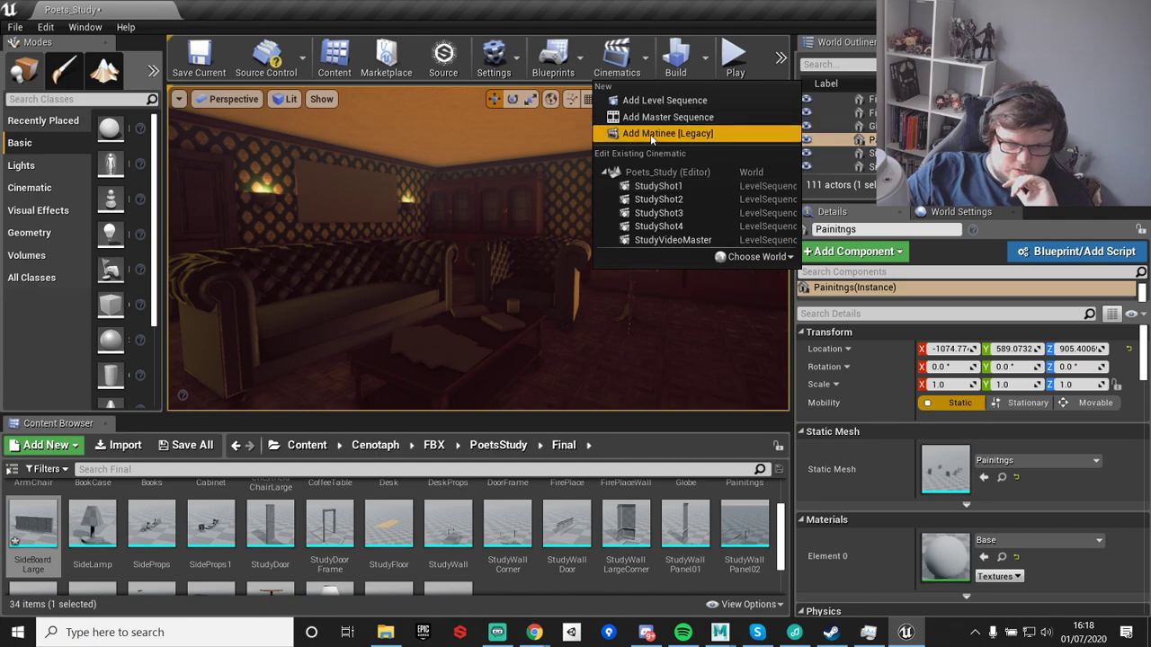
pyautogui.click(672, 240)
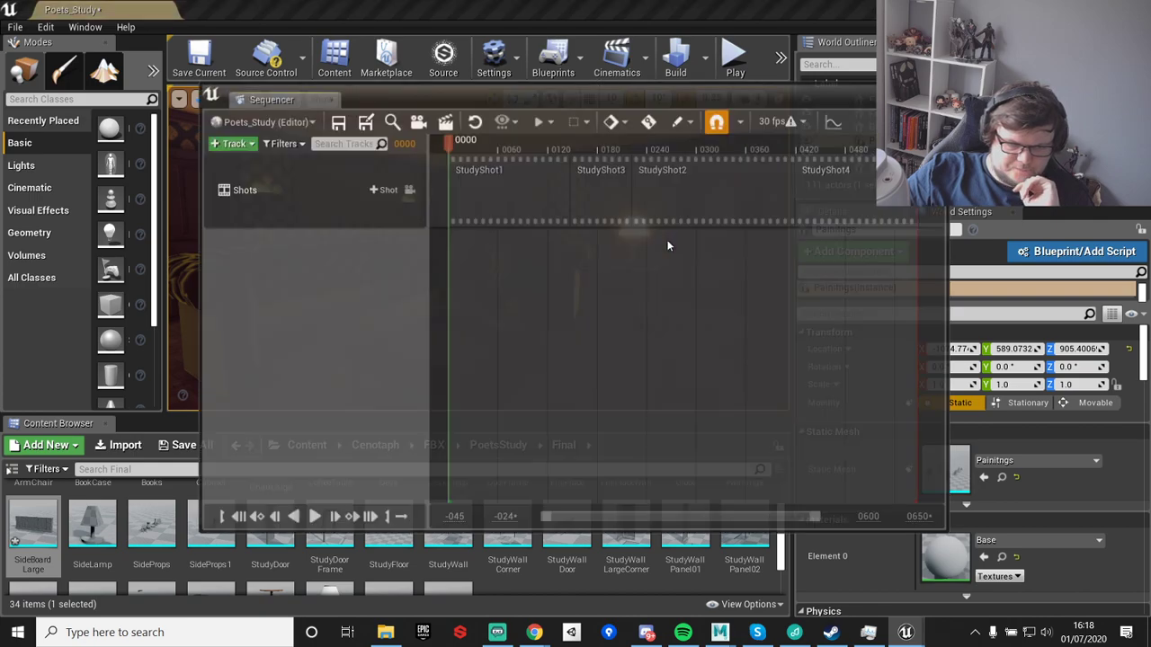
pyautogui.moveTo(269, 98); pyautogui.dragTo(709, 212)
pyautogui.moveTo(865, 204); pyautogui.dragTo(492, 65)
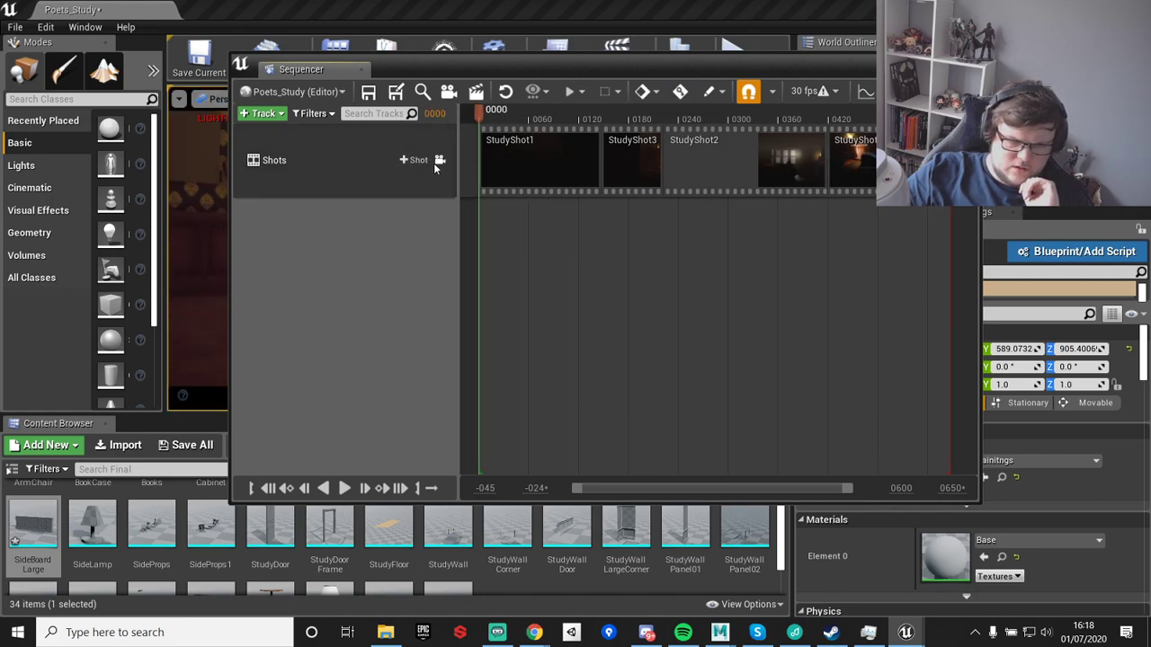
pyautogui.moveTo(605, 78); pyautogui.dragTo(1149, 149)
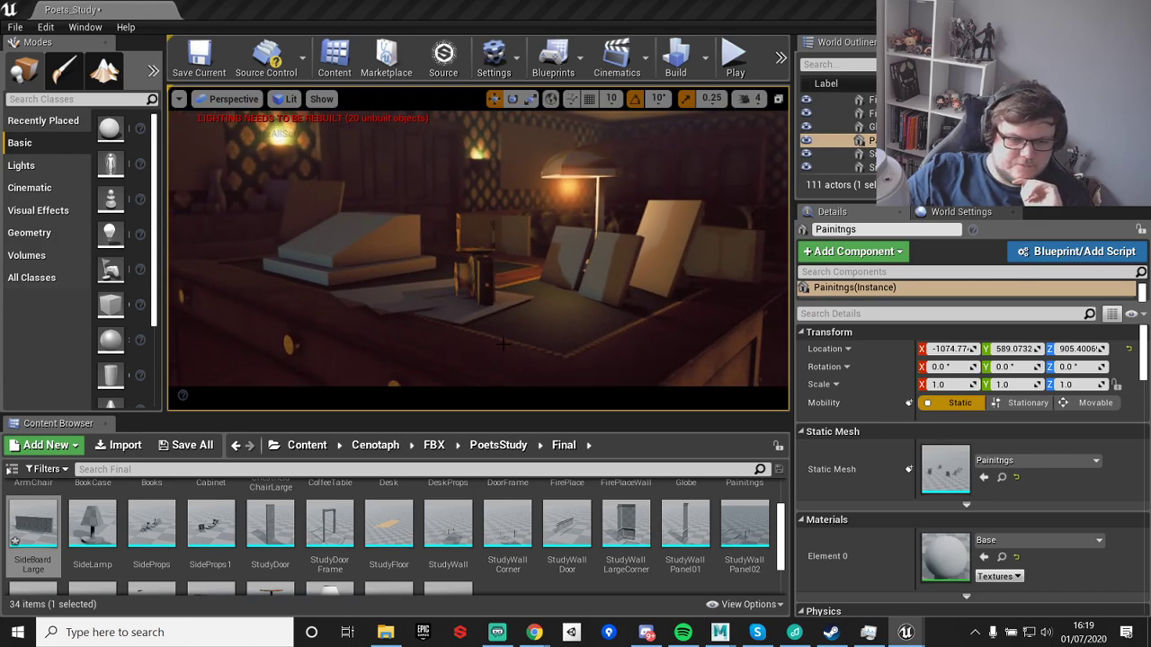
# - Inspect the desk and surrounding room, and select CineCameraActor23 near the globe to preview its shot
pyautogui.scroll(-4, 478, 248)
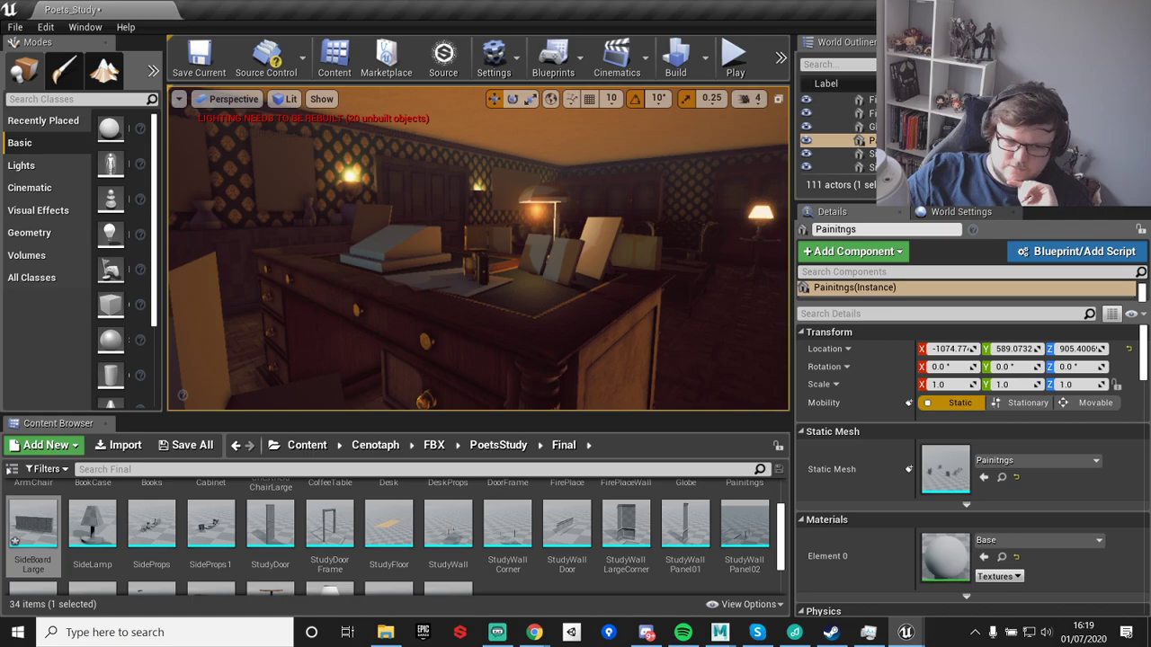
pyautogui.scroll(-5, 478, 248)
pyautogui.press('w')
pyautogui.moveTo(506, 276)
pyautogui.mouseDown(button='right')
pyautogui.moveTo(656, 279)
pyautogui.moveTo(649, 270)
pyautogui.mouseUp(button='right')
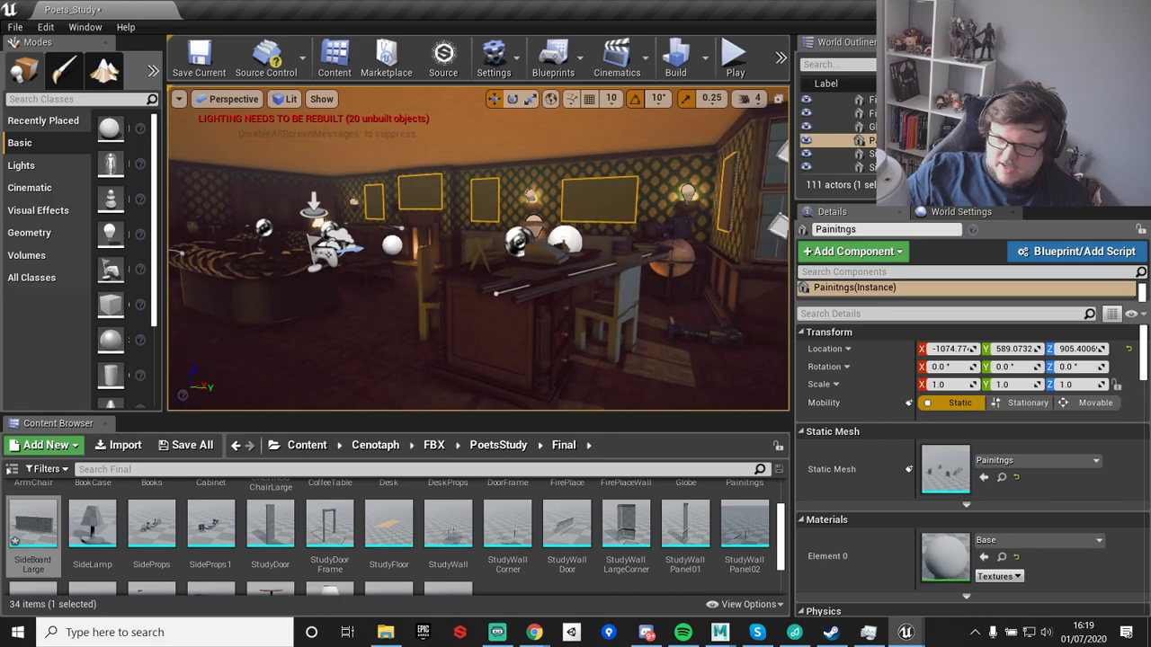
pyautogui.moveTo(350, 294); pyautogui.dragTo(180, 294, button='right')
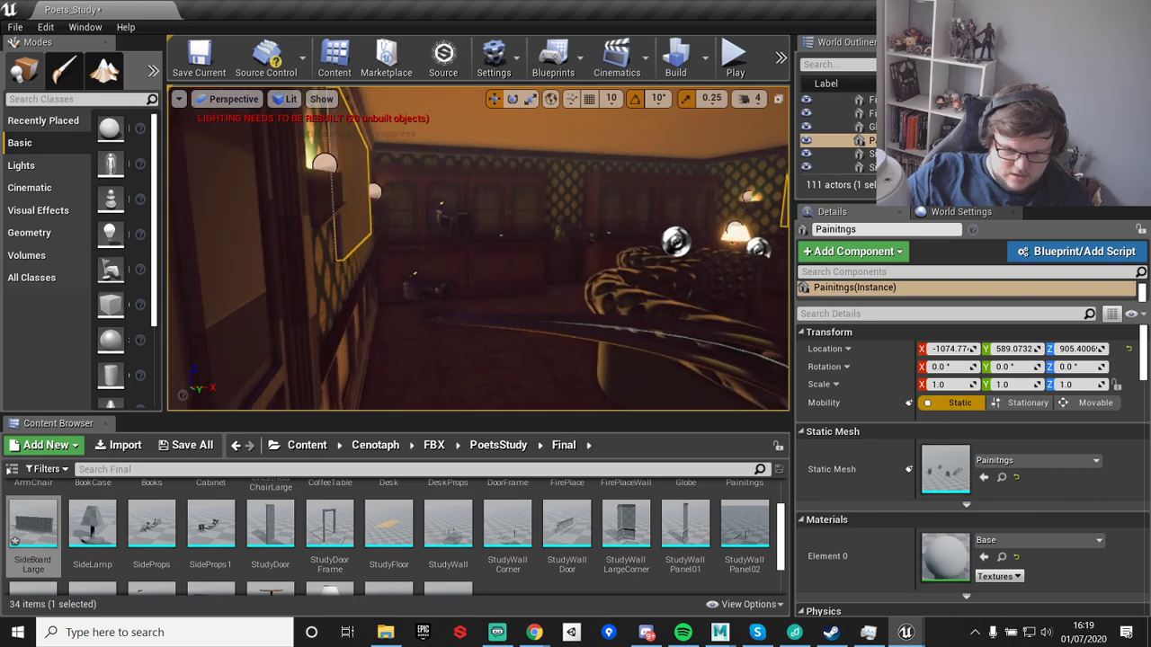
pyautogui.moveTo(478, 248); pyautogui.dragTo(575, 248, button='right')
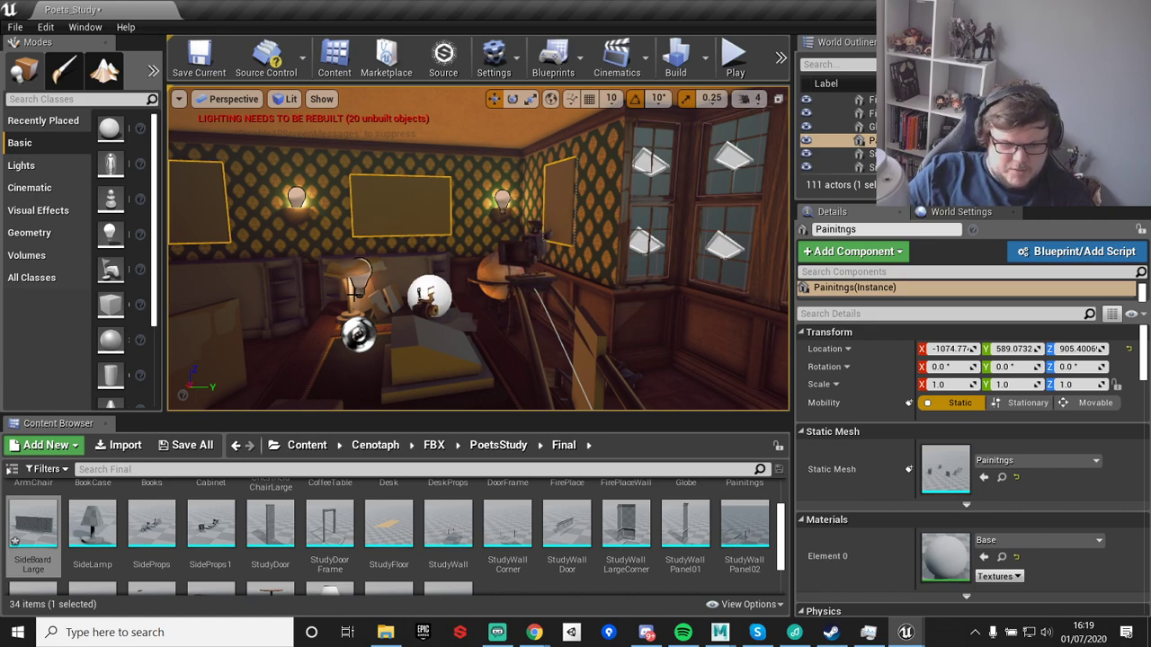
pyautogui.click(528, 242)
pyautogui.click(531, 238)
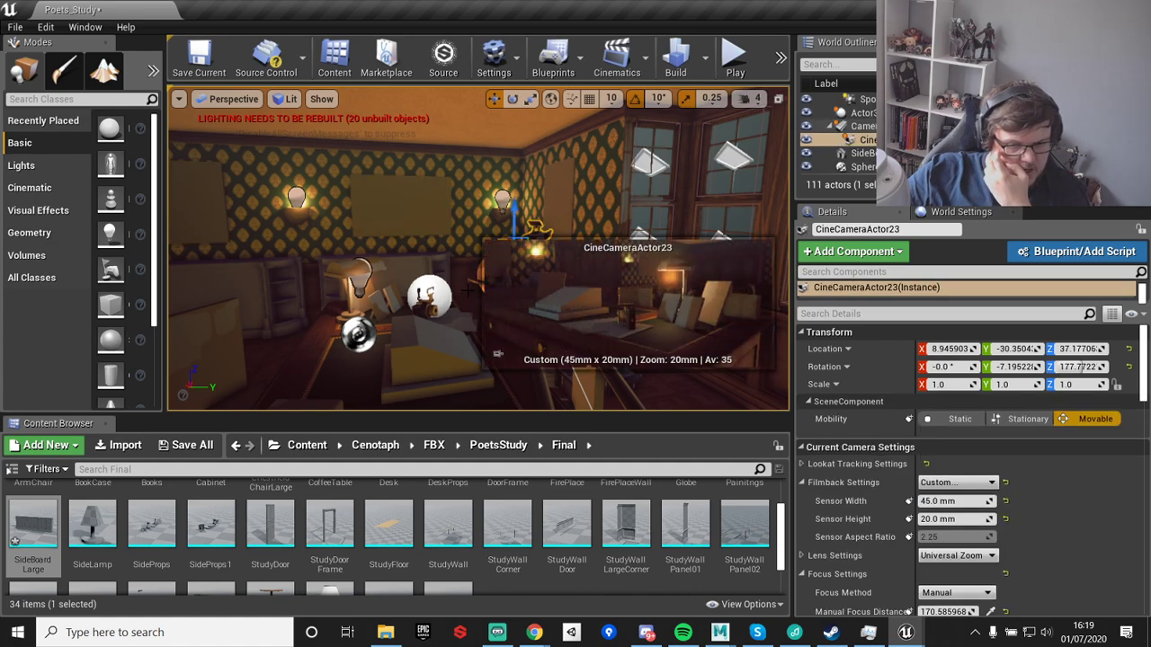
# - Select the Actor3 sphere above the desk and nudge it along Y to about 837.2
pyautogui.click(430, 296)
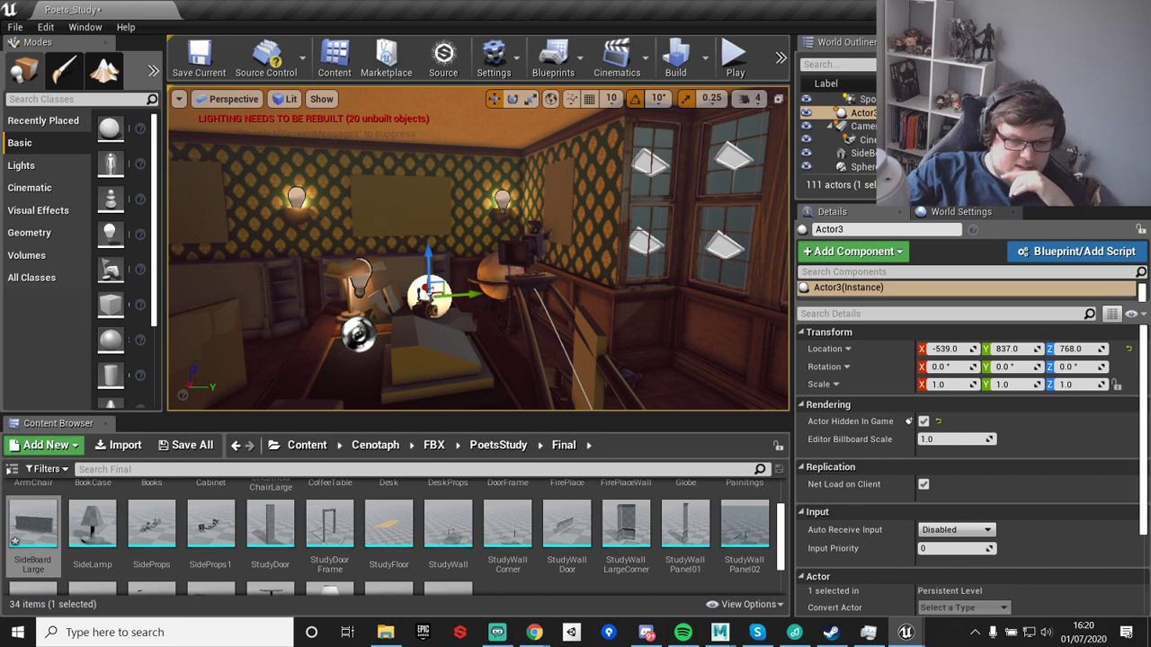
pyautogui.moveTo(480, 289); pyautogui.dragTo(477, 287, button='right')
pyautogui.moveTo(475, 269); pyautogui.dragTo(478, 270)
pyautogui.moveTo(479, 269); pyautogui.dragTo(490, 270, button='right')
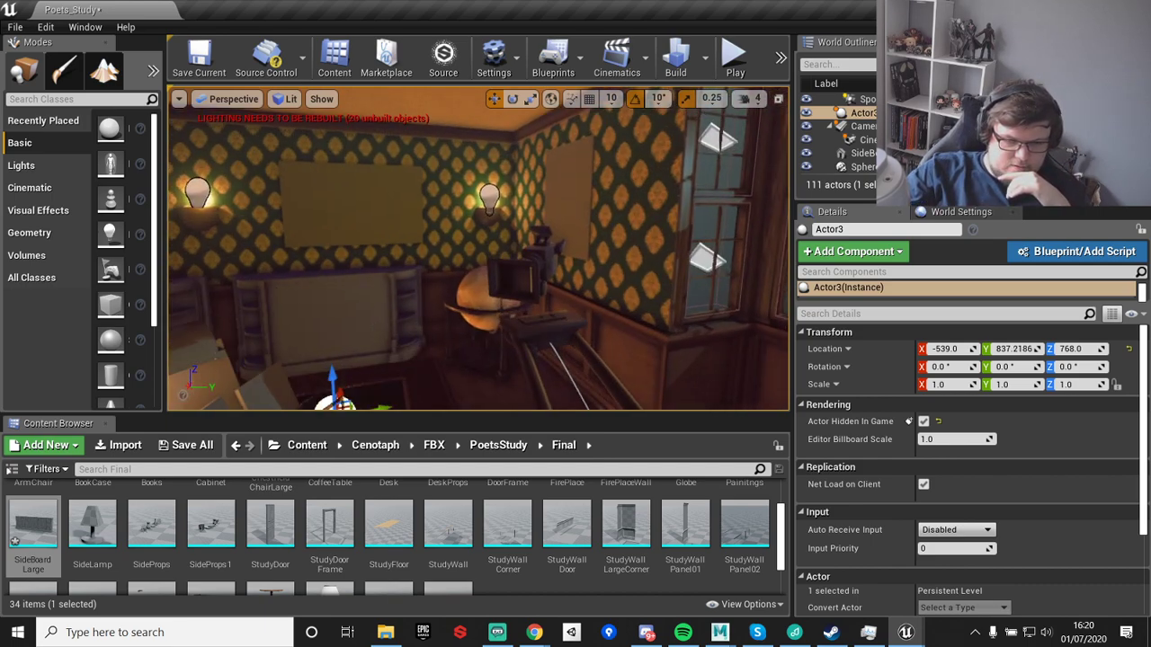
pyautogui.moveTo(458, 269); pyautogui.dragTo(440, 311)
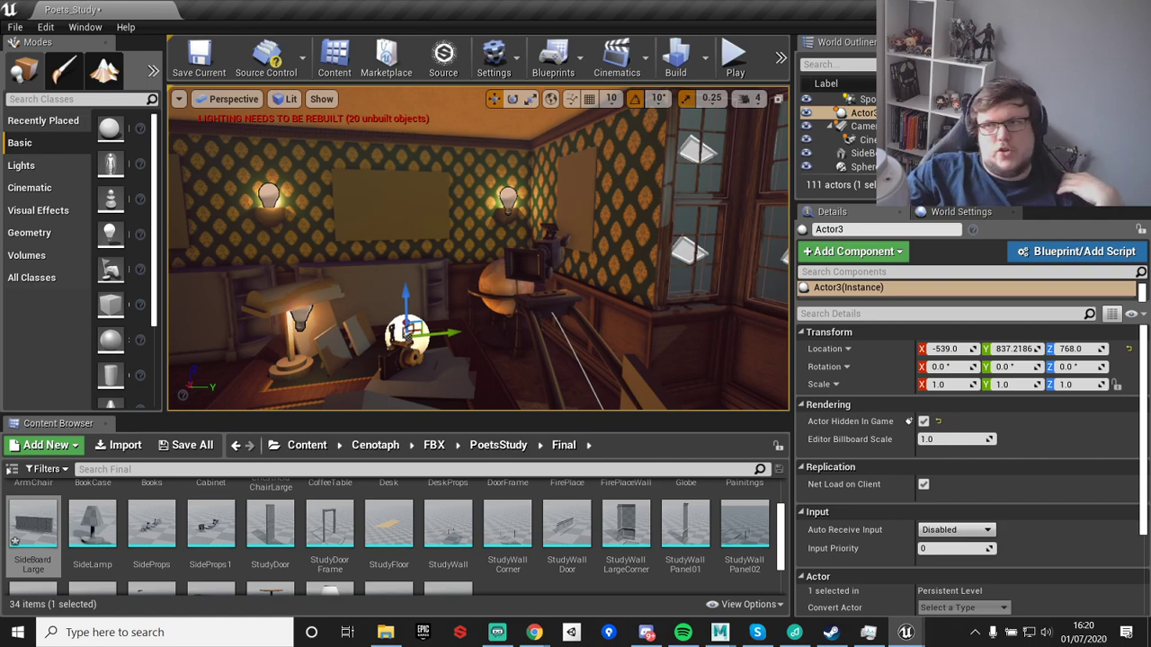
# - Close the StudyVideoMaster Sequencer window and examine the desk and study in game view
pyautogui.moveTo(1149, 180); pyautogui.dragTo(529, 91)
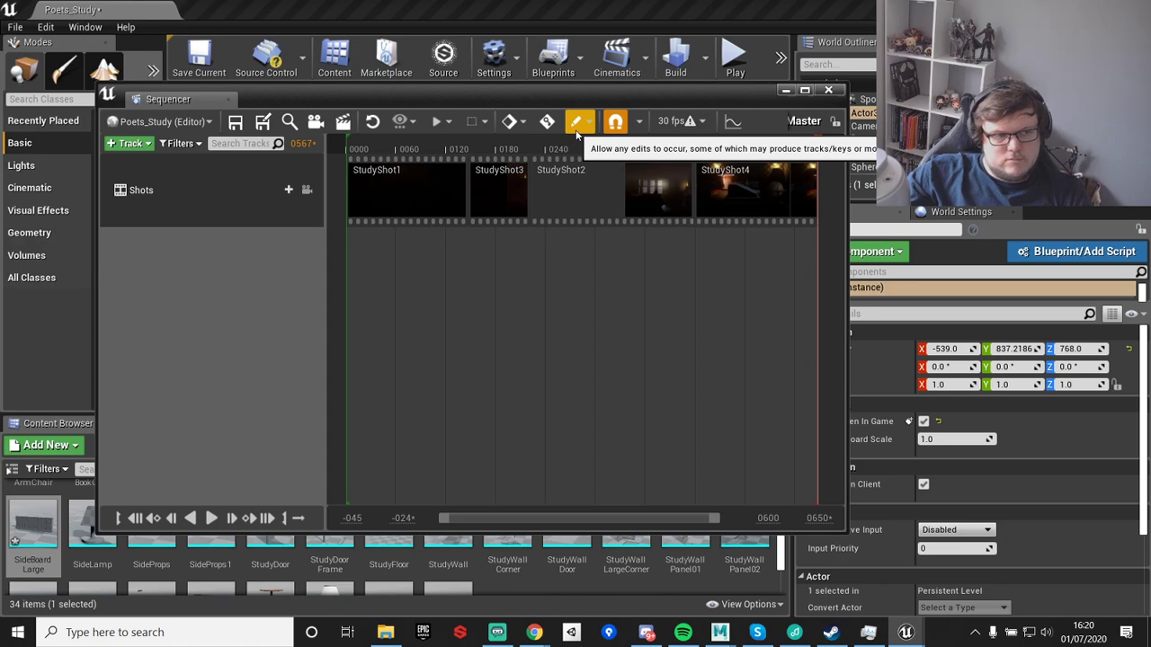
pyautogui.click(829, 92)
pyautogui.moveTo(566, 151); pyautogui.dragTo(566, 117, button='right')
pyautogui.press('g')
pyautogui.moveTo(503, 212); pyautogui.dragTo(522, 107, button='right')
pyautogui.moveTo(458, 250); pyautogui.dragTo(485, 305, button='right')
pyautogui.moveTo(526, 171); pyautogui.dragTo(510, 220, button='right')
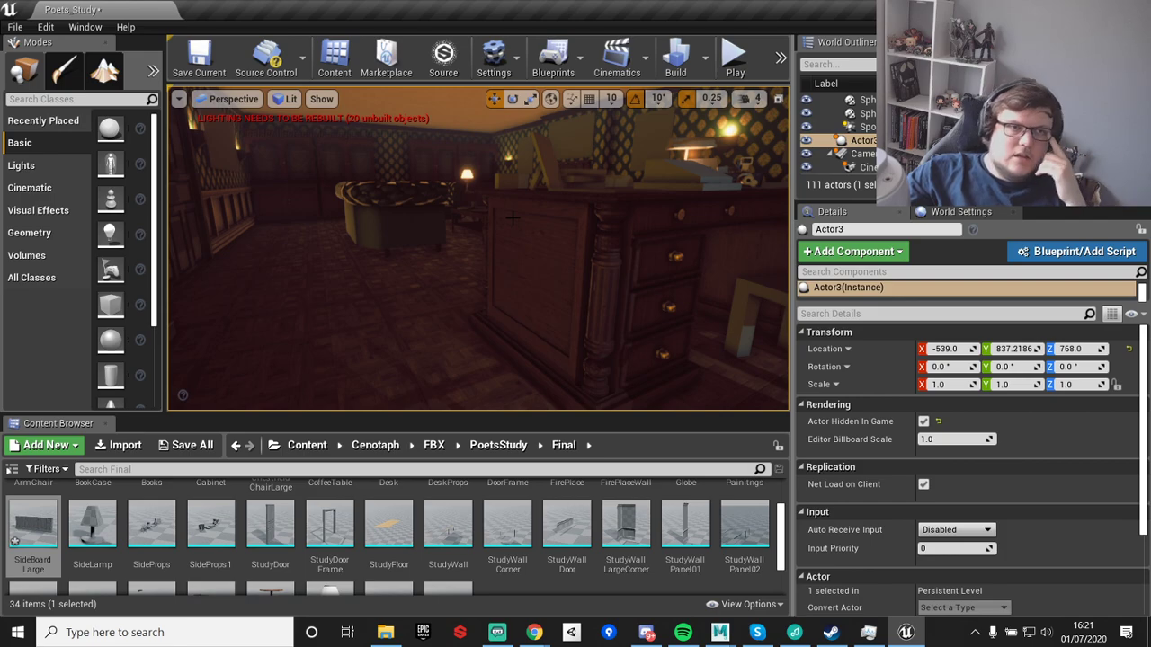
pyautogui.moveTo(506, 221); pyautogui.dragTo(481, 206, button='right')
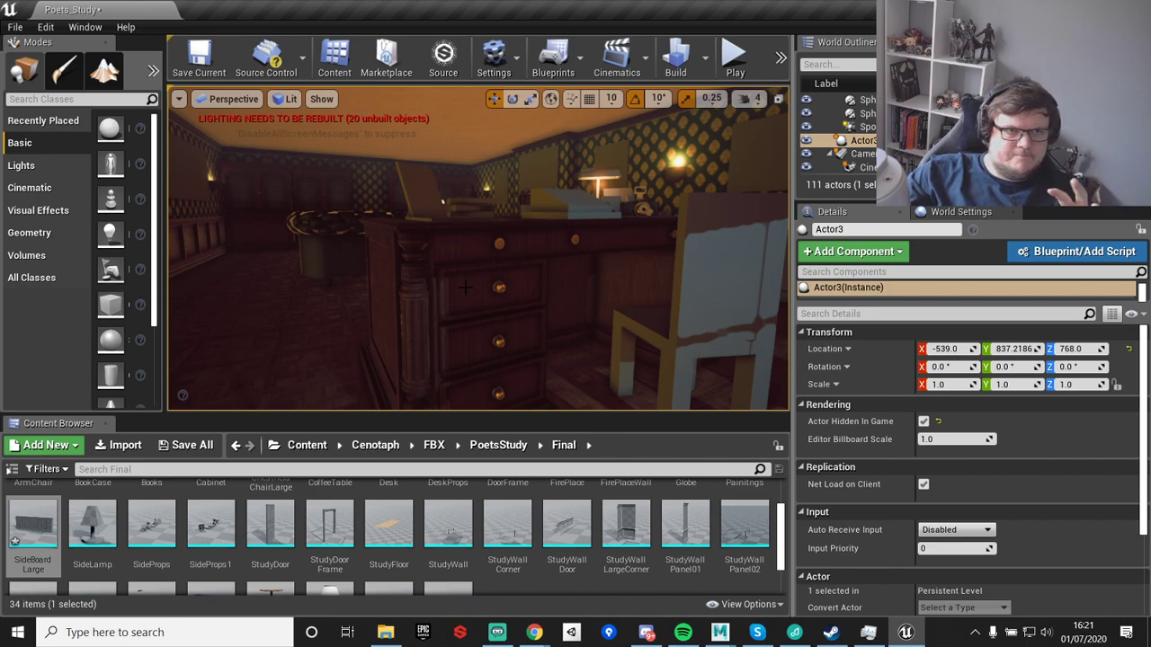
pyautogui.moveTo(485, 213); pyautogui.dragTo(476, 261, button='right')
pyautogui.moveTo(447, 210); pyautogui.dragTo(498, 267, button='right')
# - Select the PostProcessVolume and review its Shadows colour grading settings
pyautogui.press('g')
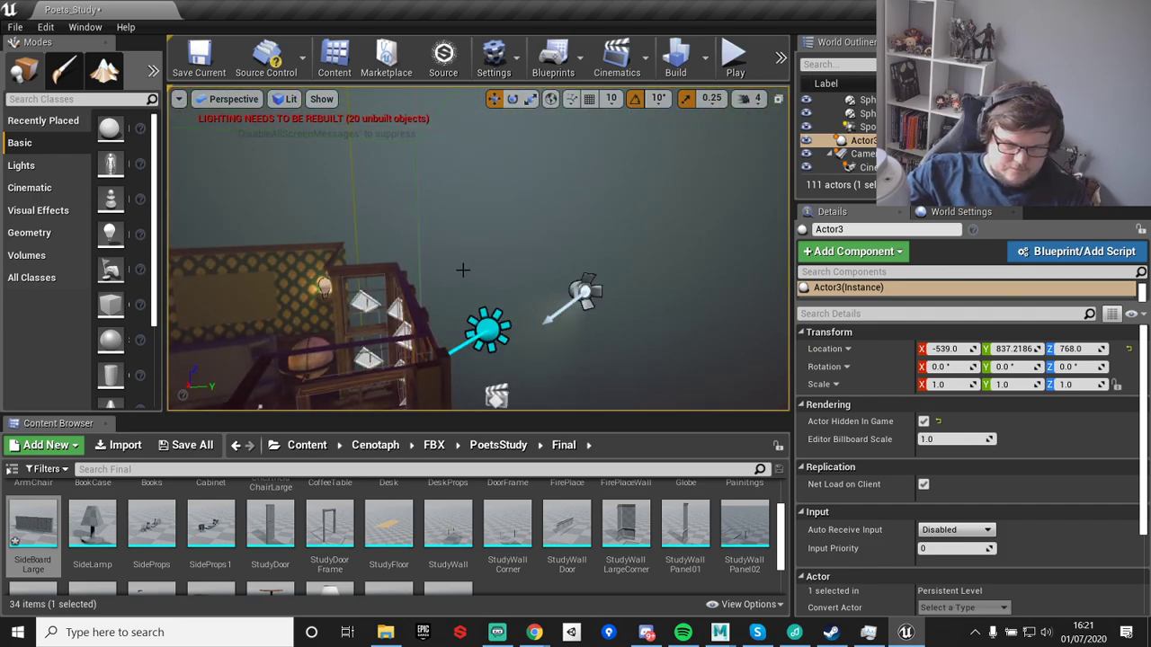
pyautogui.click(444, 180)
pyautogui.moveTo(444, 180); pyautogui.dragTo(444, 179, button='right')
pyautogui.moveTo(515, 279); pyautogui.dragTo(515, 279, button='right')
pyautogui.press('g')
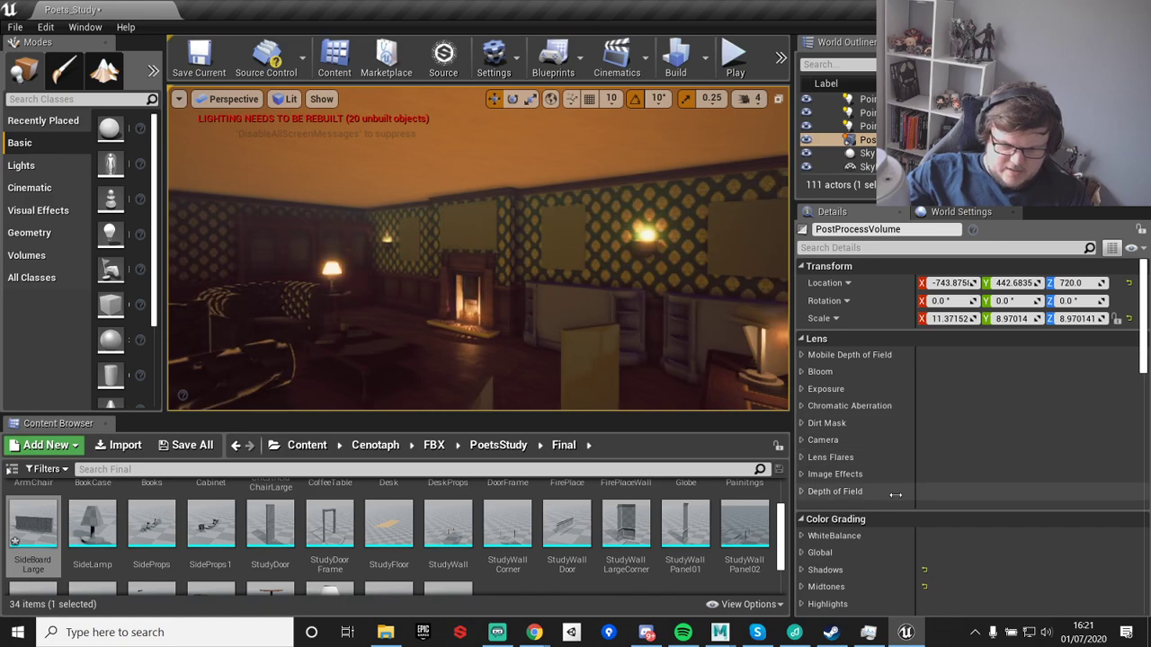
pyautogui.scroll(-5, 943, 499)
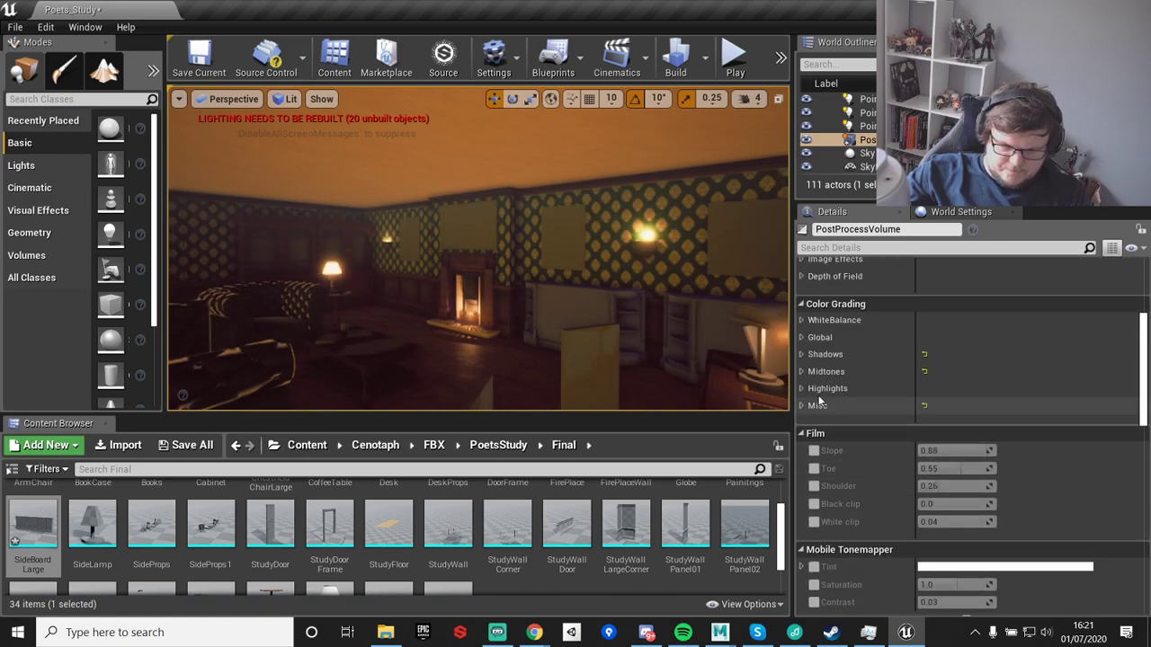
pyautogui.click(803, 356)
pyautogui.click(821, 372)
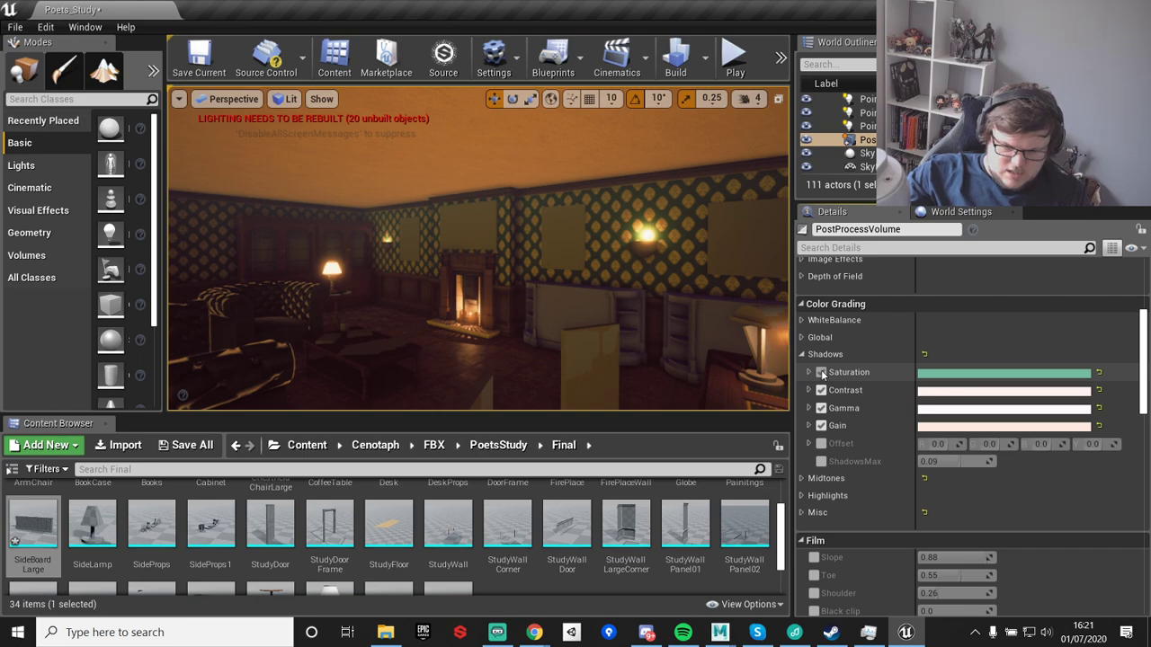
pyautogui.click(824, 354)
# - Set the PostProcessVolume's Ambient Occlusion radius to 40
pyautogui.scroll(-4, 863, 452)
pyautogui.scroll(-3, 863, 451)
pyautogui.click(802, 421)
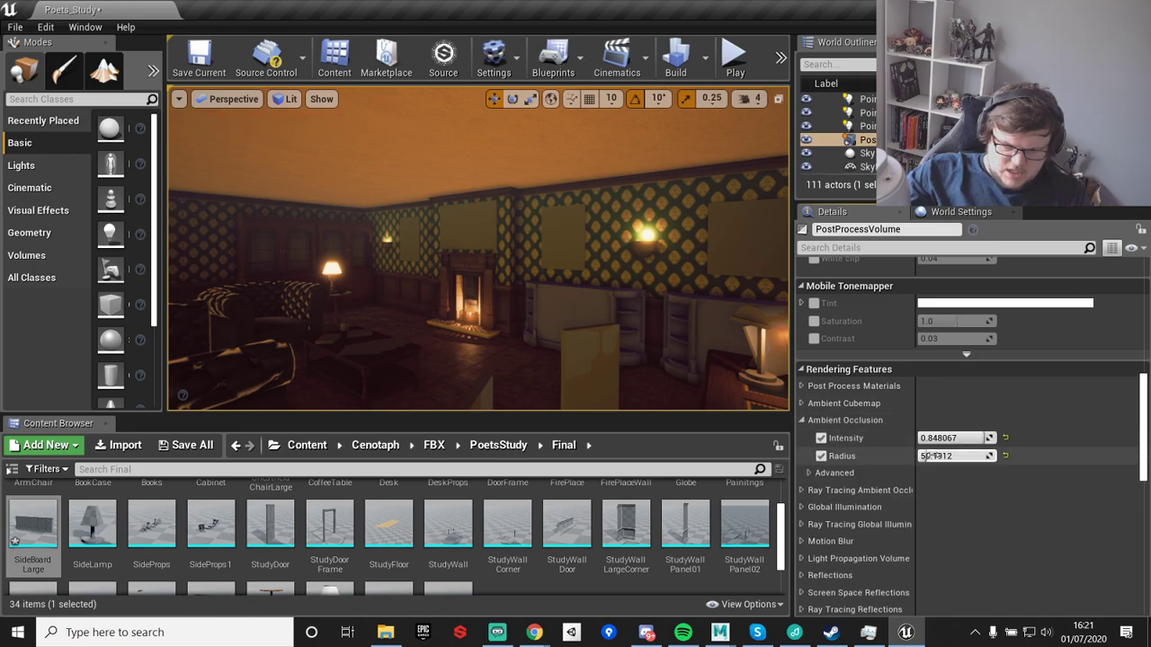
pyautogui.moveTo(957, 456); pyautogui.dragTo(926, 456)
pyautogui.click(965, 456)
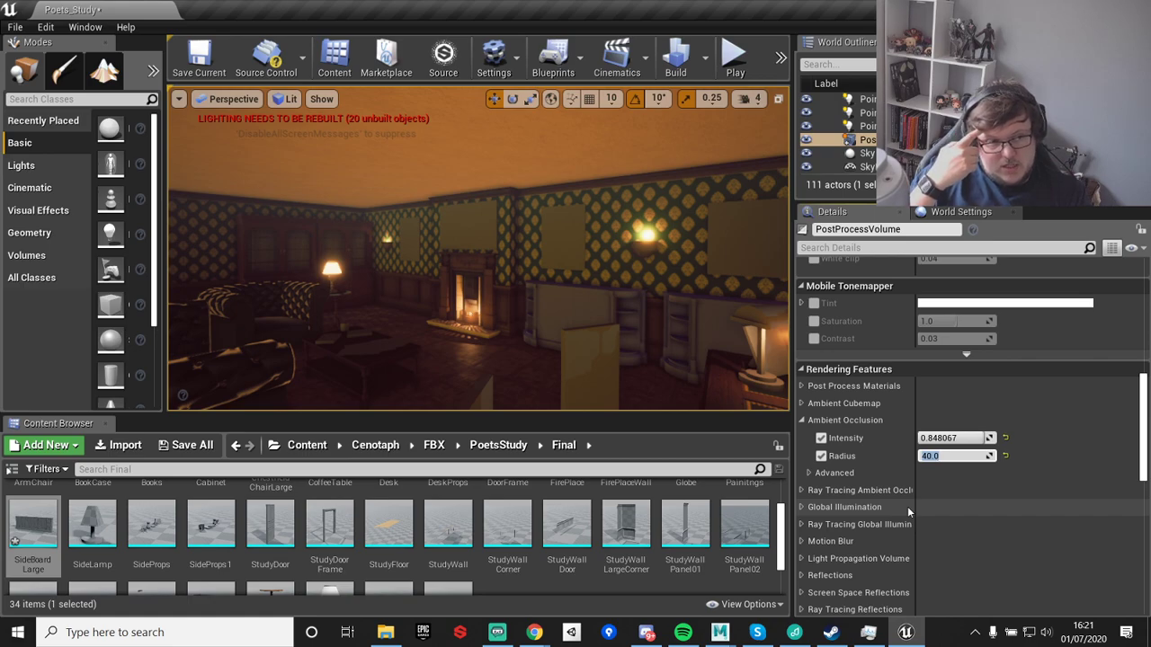
# - Examine the shading around the wall lamp, the sideboards and the far side of the study
pyautogui.press('w')
pyautogui.moveTo(698, 272); pyautogui.dragTo(611, 219, button='right')
pyautogui.press('s')
pyautogui.press('w')
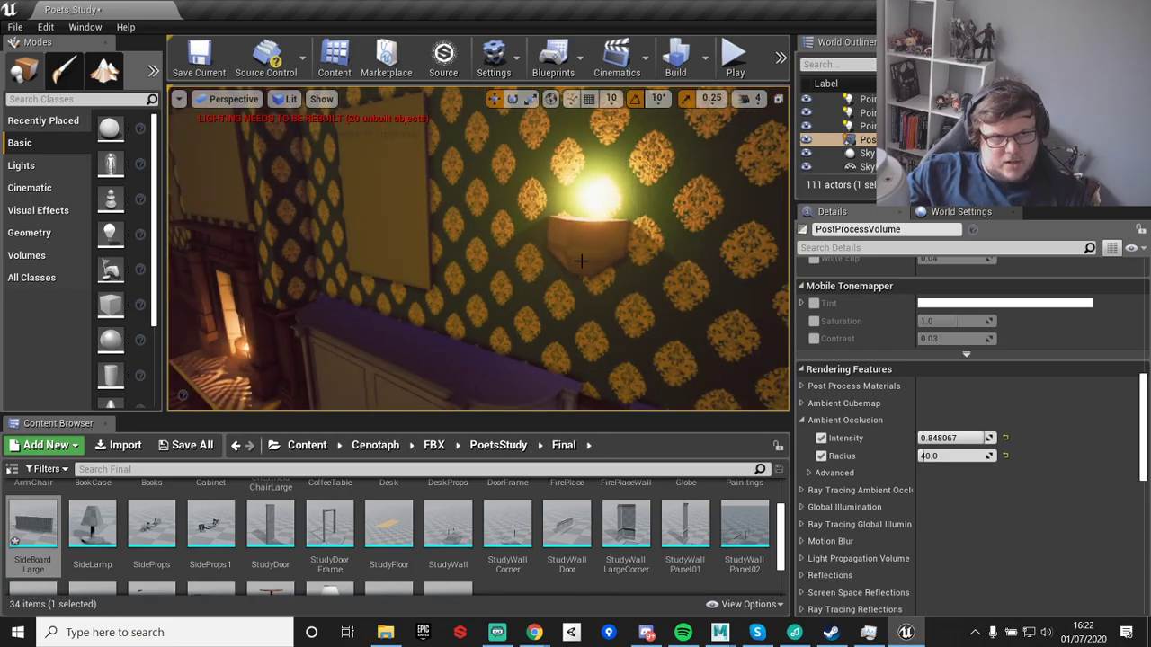
pyautogui.press('s')
pyautogui.moveTo(551, 255); pyautogui.dragTo(514, 267, button='right')
pyautogui.press('s')
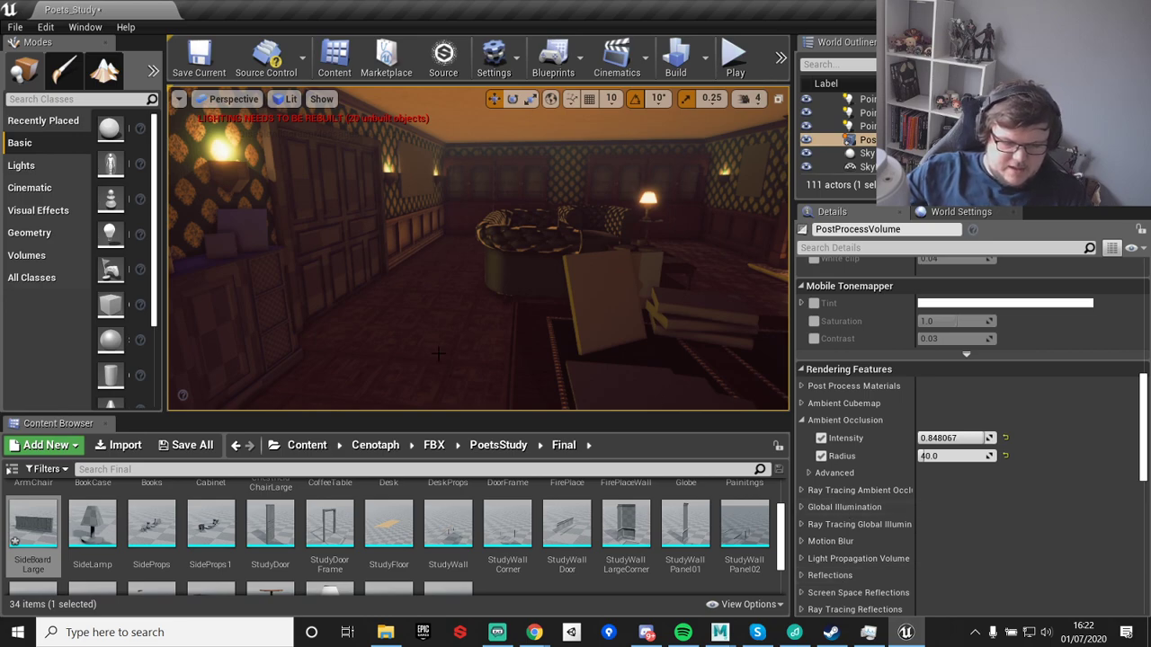
# - Show the editor icons and select the three wall-lamp point lights together to check their light settings
pyautogui.press('g')
pyautogui.click(234, 145)
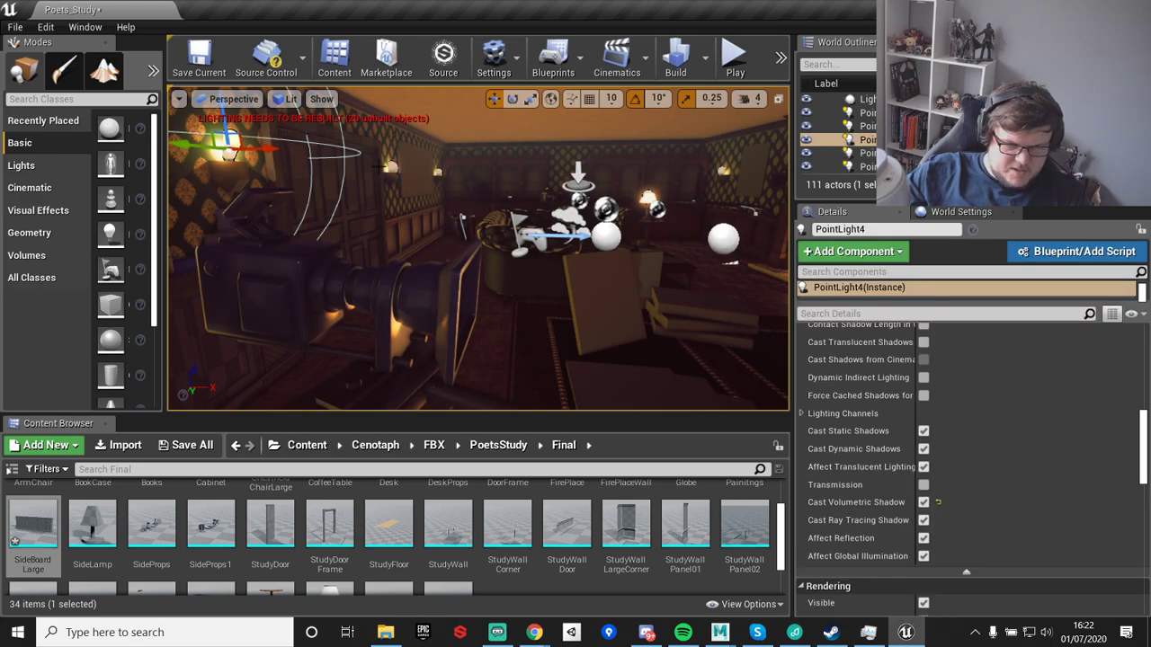
pyautogui.keyDown('ctrl'); pyautogui.click(390, 166); pyautogui.keyUp('ctrl')
pyautogui.moveTo(458, 221); pyautogui.dragTo(472, 158, button='right')
pyautogui.press('w')
pyautogui.keyDown('ctrl'); pyautogui.click(488, 151); pyautogui.keyUp('ctrl')
pyautogui.moveTo(592, 350)
pyautogui.mouseDown(button='right')
pyautogui.moveTo(576, 324)
pyautogui.moveTo(593, 350)
pyautogui.mouseUp(button='right')
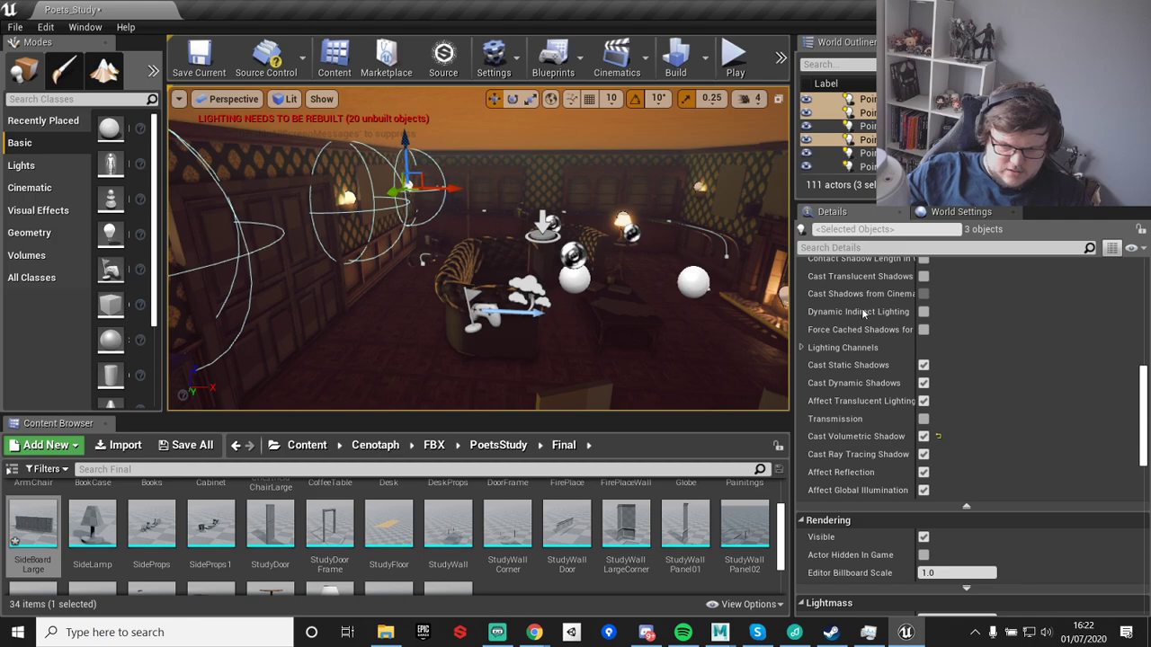
# - Reselect the PostProcessVolume that encloses the study and frame it in the viewport
pyautogui.click(760, 315)
pyautogui.press('f')
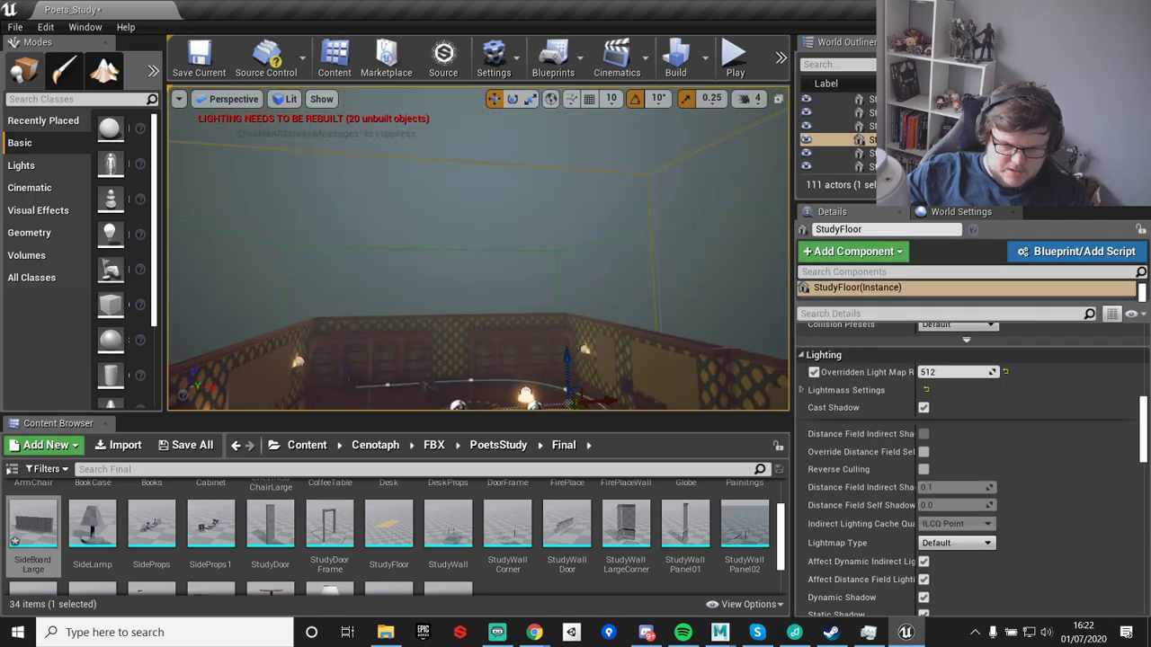
pyautogui.click(654, 198)
pyautogui.press('f')
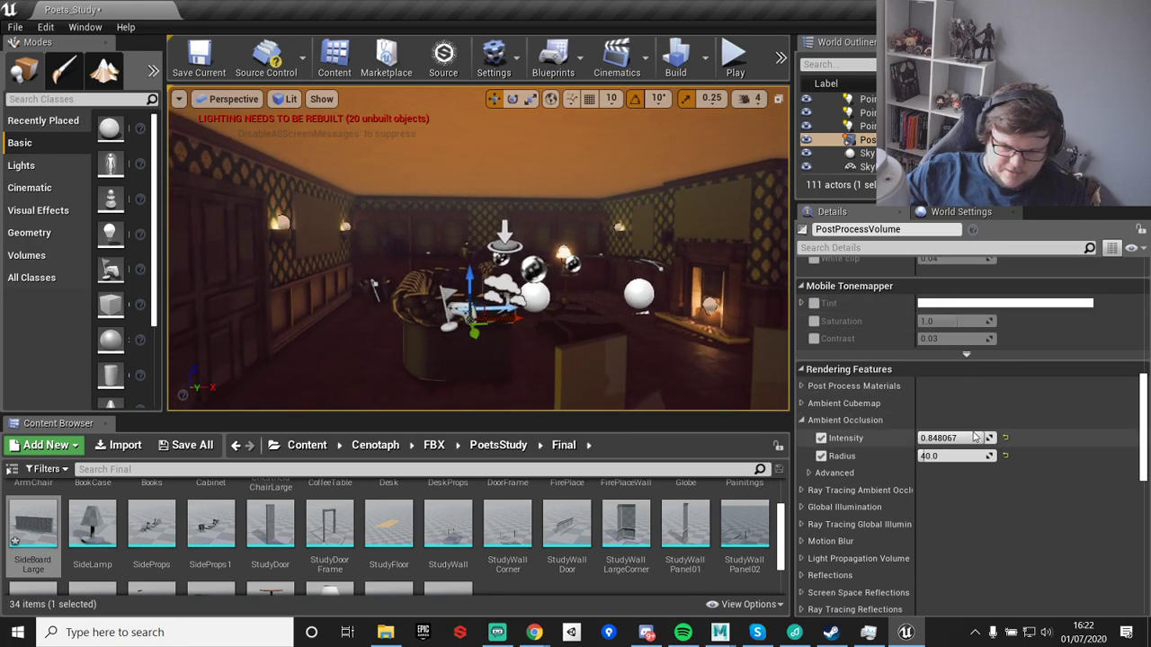
# - Expand the volume's Global Illumination settings and toggle the Indirect Lighting Color and Intensity overrides to compare their effect
pyautogui.scroll(1, 845, 476)
pyautogui.scroll(-4, 845, 494)
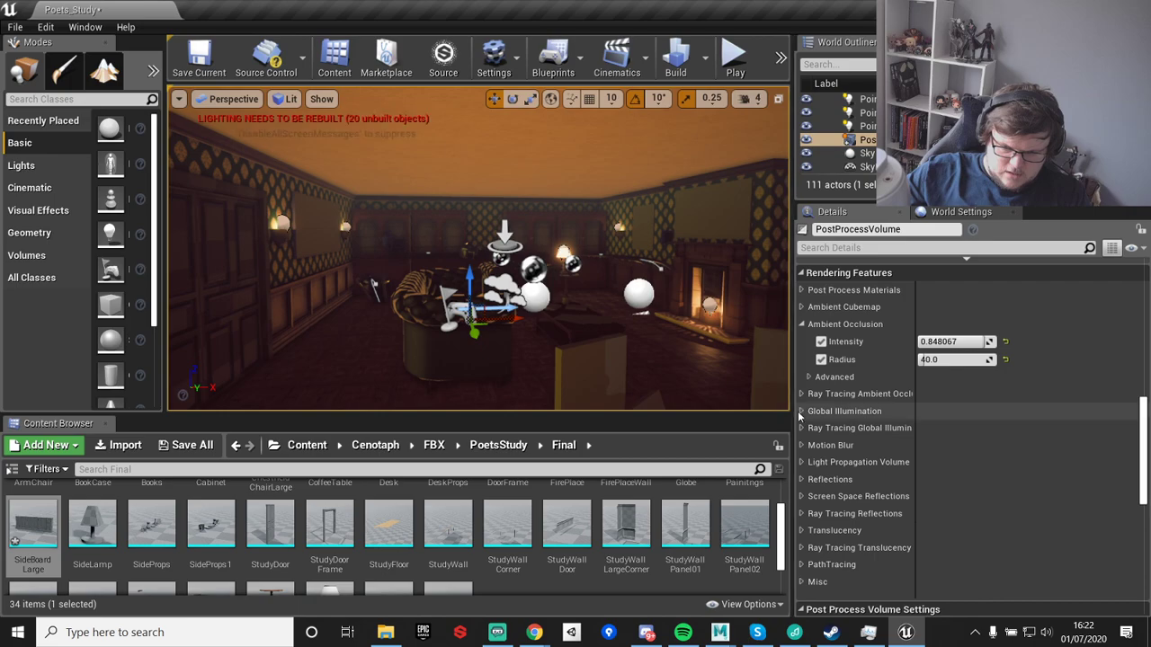
pyautogui.click(801, 412)
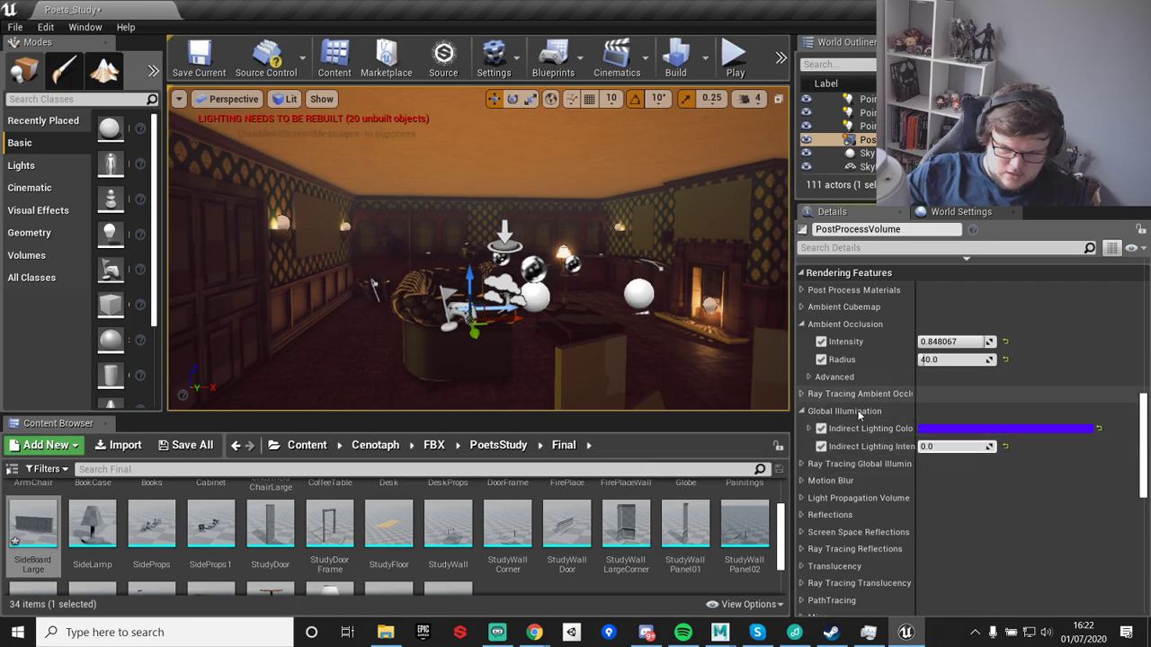
pyautogui.click(821, 429)
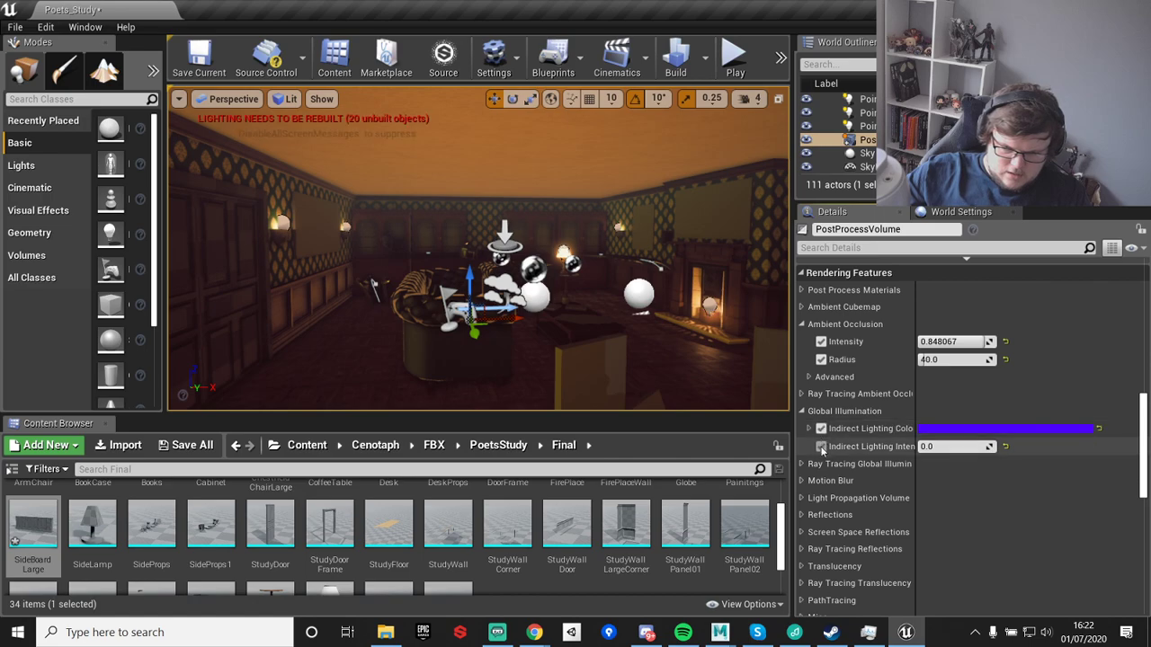
pyautogui.click(820, 447)
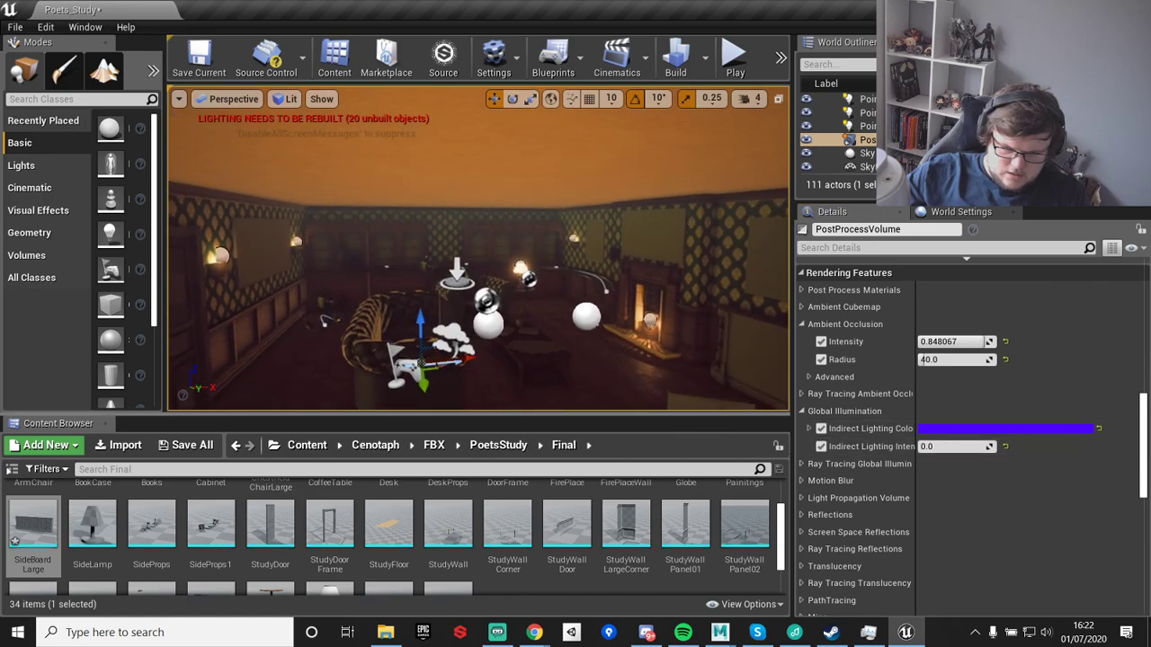
# - Try the Enabled and Samples Per Pixel overrides under the volume's Ray Tracing Ambient Occlusion and revert them
pyautogui.click(817, 413)
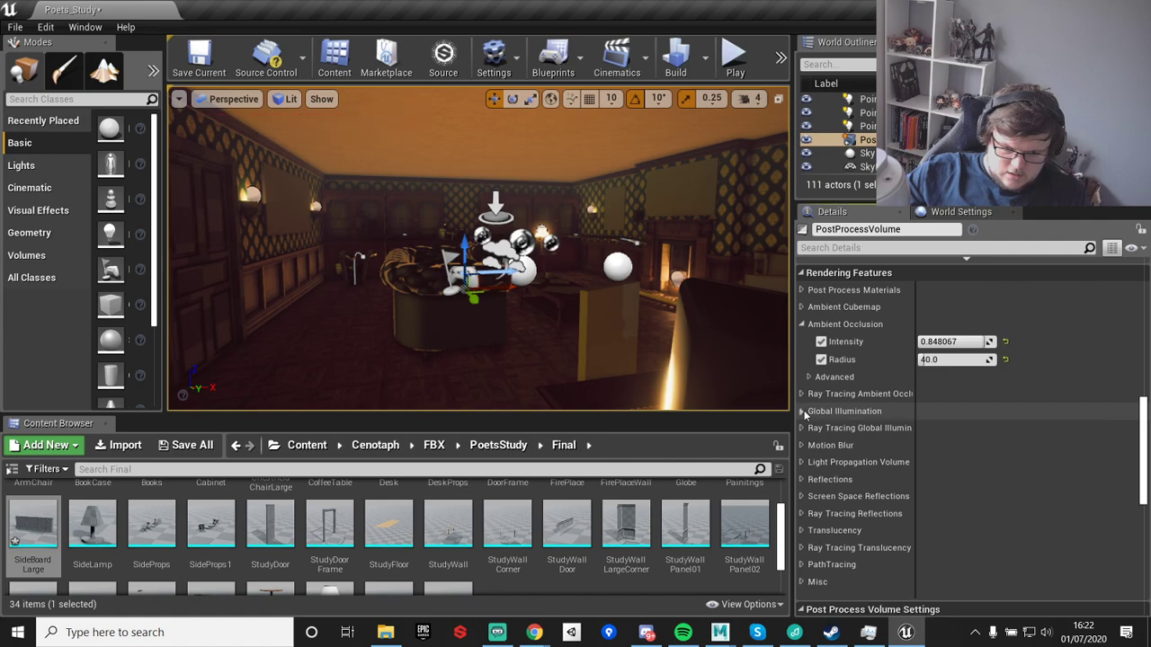
pyautogui.click(818, 395)
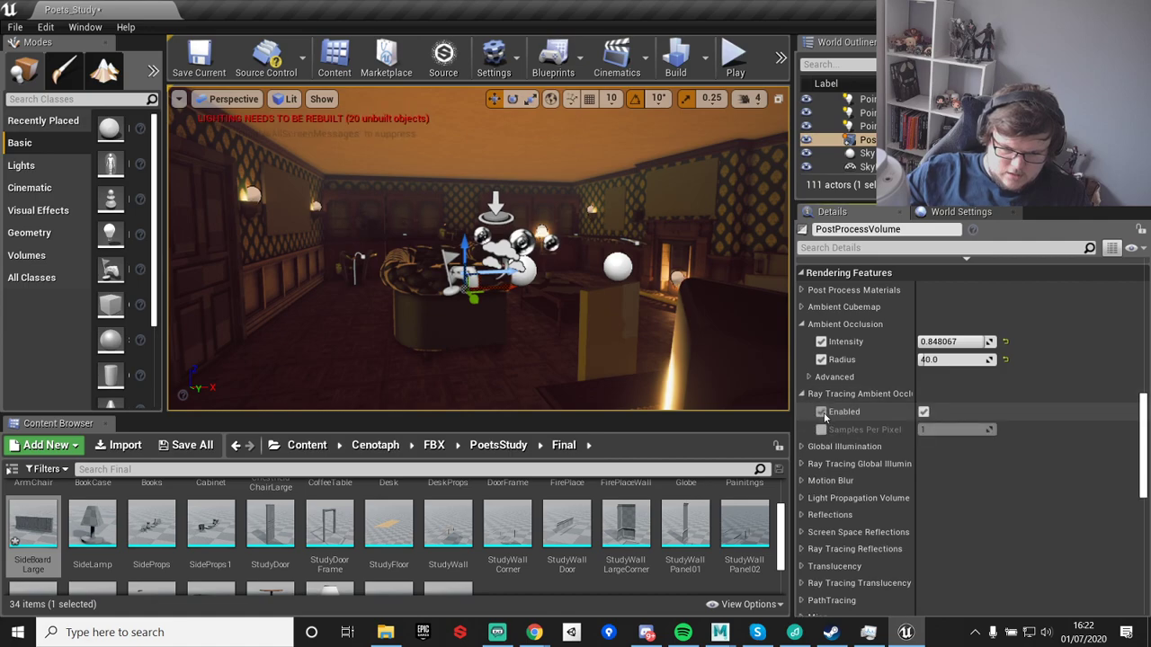
pyautogui.write('90')
pyautogui.press('Return')
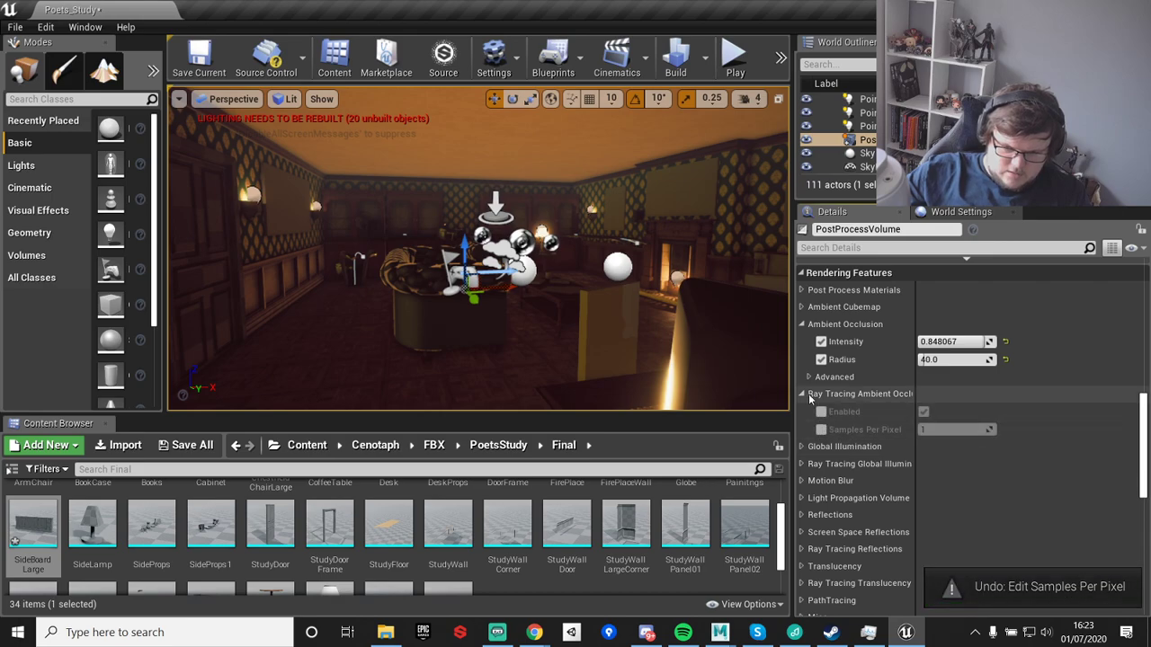
pyautogui.click(808, 396)
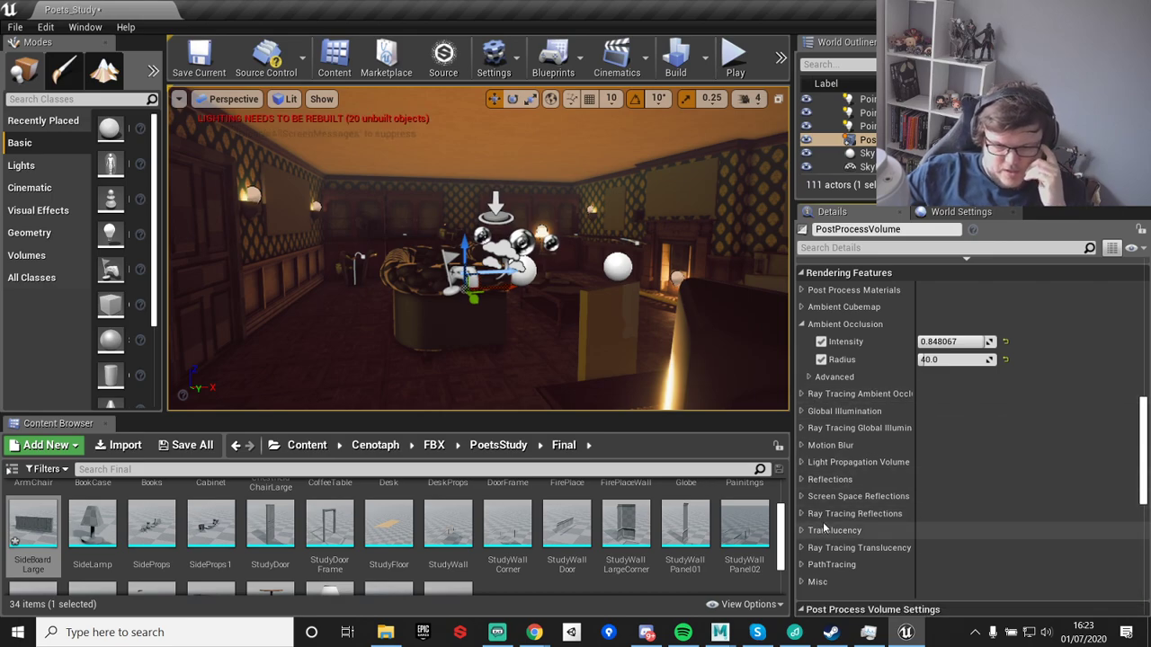
# - Lower the volume's Ambient Cubemap intensity to about 1.01
pyautogui.scroll(2, 827, 525)
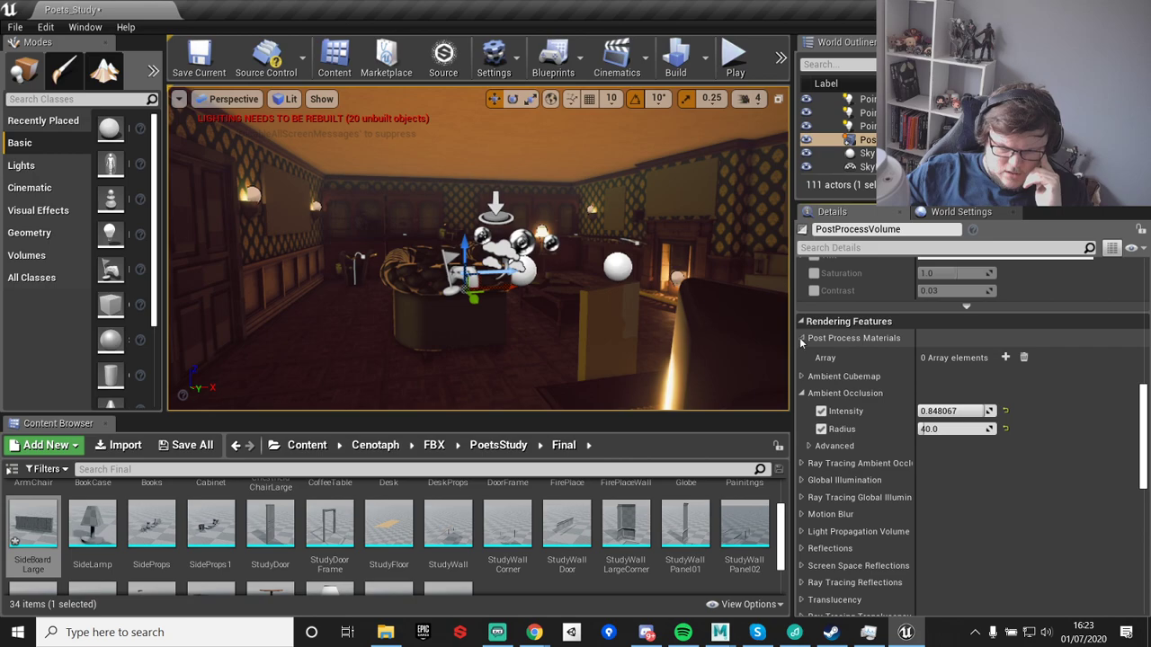
pyautogui.click(801, 356)
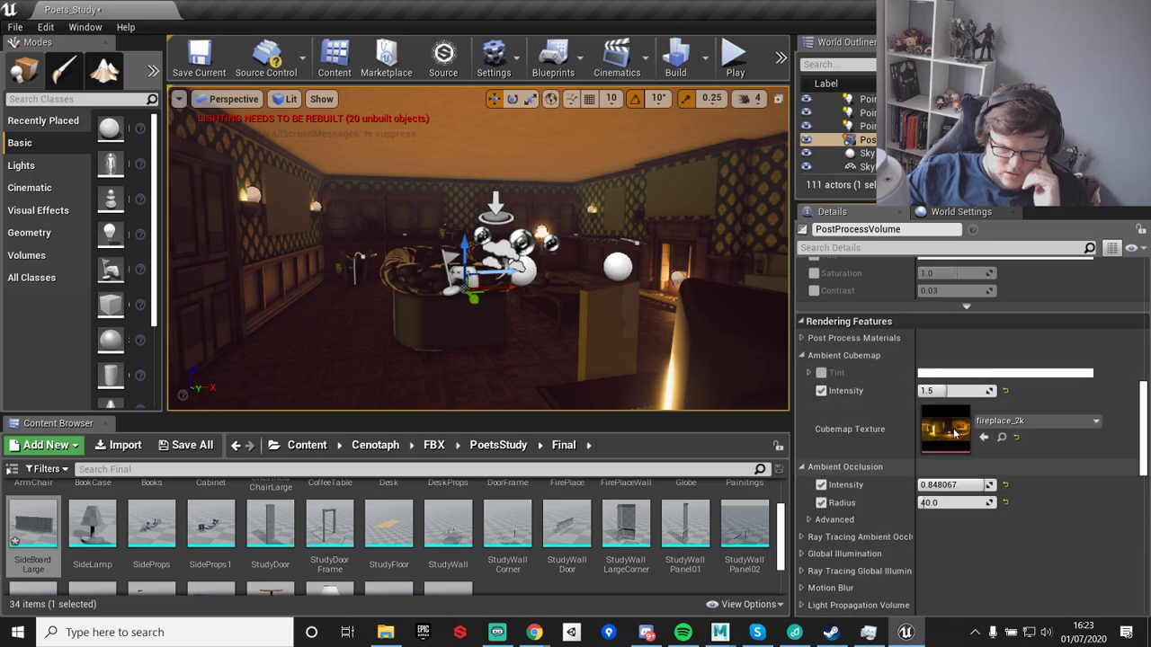
pyautogui.moveTo(940, 390)
pyautogui.mouseDown()
pyautogui.moveTo(908, 390)
pyautogui.moveTo(944, 390)
pyautogui.mouseUp()
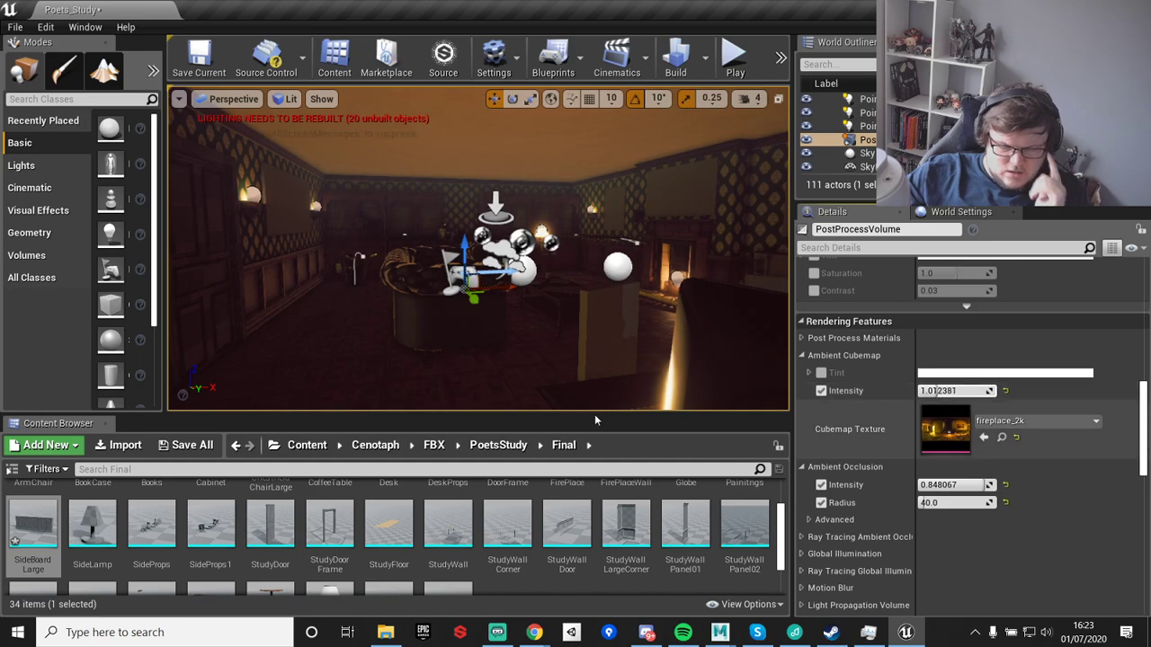
# - Examine the lighting around the fireplace, table and floor, and select the large sofa to inspect its leather up close
pyautogui.click(368, 375)
pyautogui.moveTo(367, 374)
pyautogui.mouseDown(button='right')
pyautogui.moveTo(323, 378)
pyautogui.moveTo(396, 360)
pyautogui.moveTo(333, 387)
pyautogui.moveTo(395, 382)
pyautogui.moveTo(387, 391)
pyautogui.moveTo(396, 360)
pyautogui.moveTo(386, 364)
pyautogui.moveTo(413, 358)
pyautogui.moveTo(347, 365)
pyautogui.mouseUp(button='right')
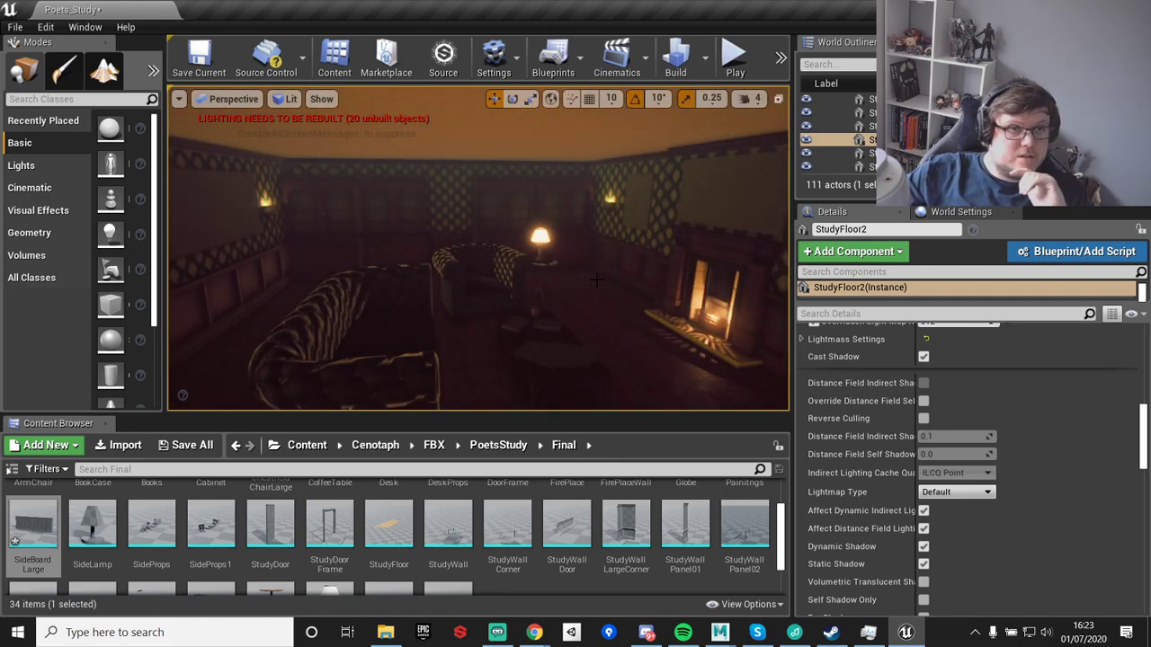
pyautogui.moveTo(469, 284); pyautogui.dragTo(381, 245, button='right')
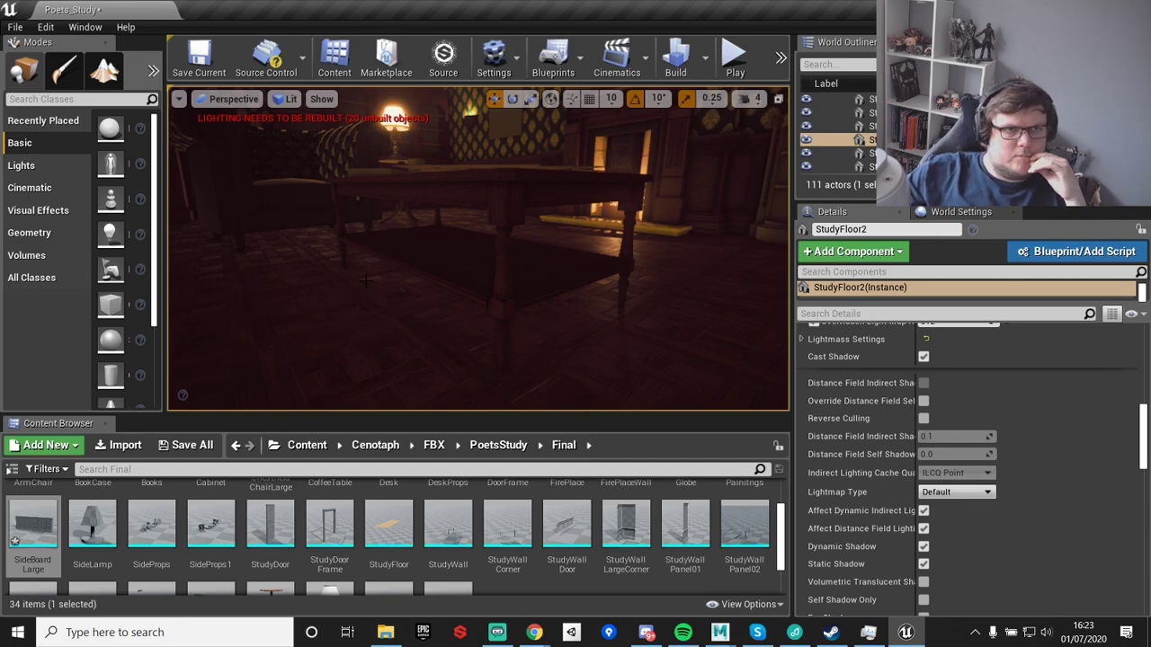
pyautogui.moveTo(407, 329); pyautogui.dragTo(387, 335, button='right')
pyautogui.click(387, 269)
pyautogui.moveTo(455, 270)
pyautogui.mouseDown(button='right')
pyautogui.moveTo(422, 270)
pyautogui.moveTo(454, 270)
pyautogui.mouseUp(button='right')
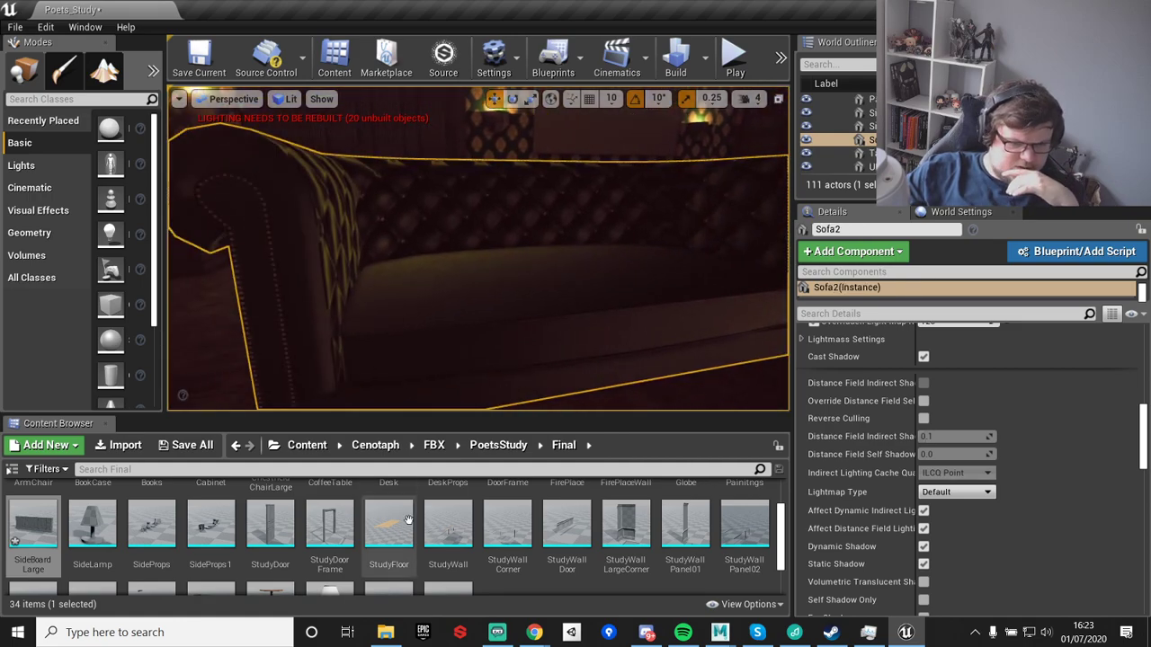
# - Open the ChestfieldLarge material instance from the Cenotaph Materials folder
pyautogui.scroll(2, 396, 526)
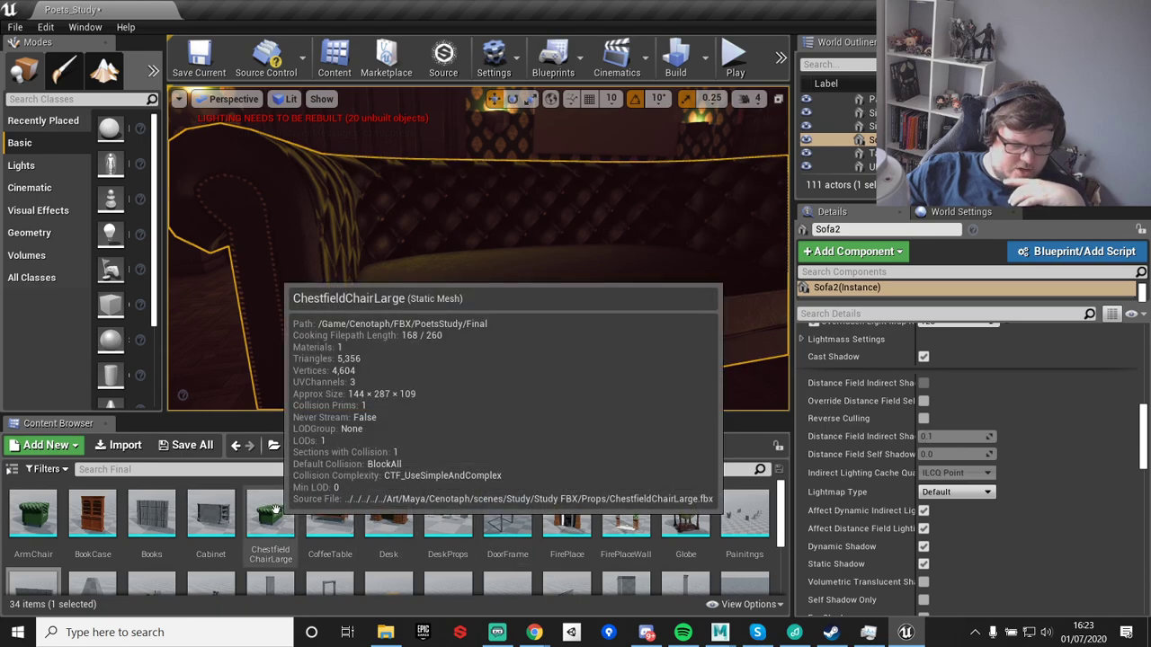
pyautogui.click(479, 450)
pyautogui.click(432, 445)
pyautogui.click(370, 445)
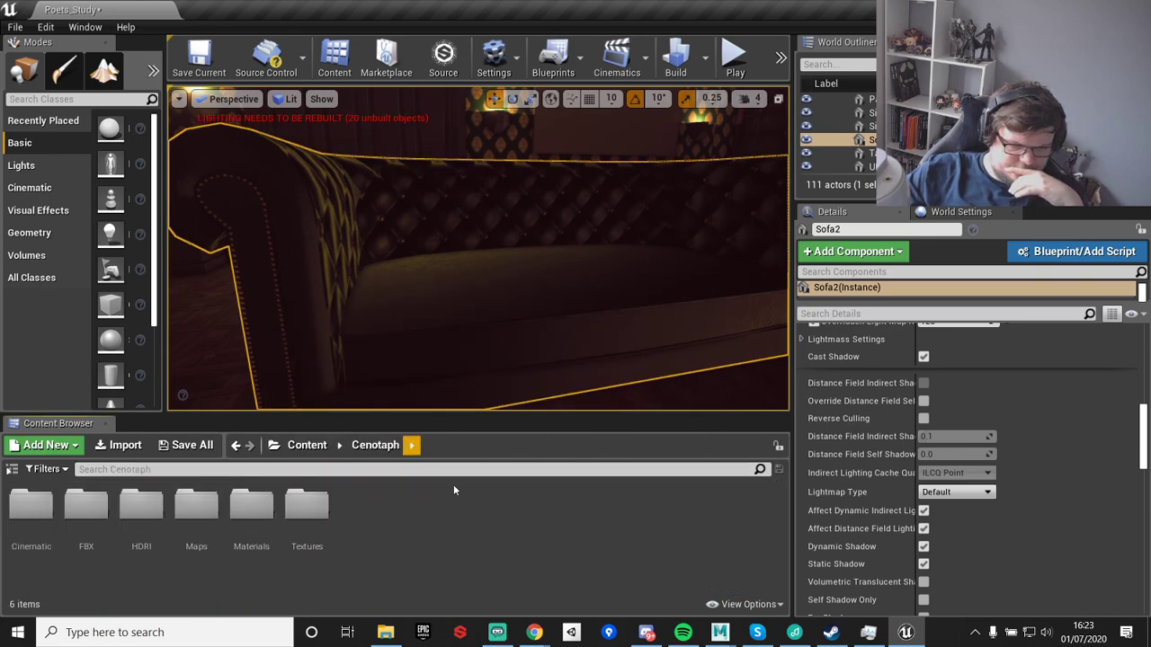
pyautogui.doubleClick(249, 506)
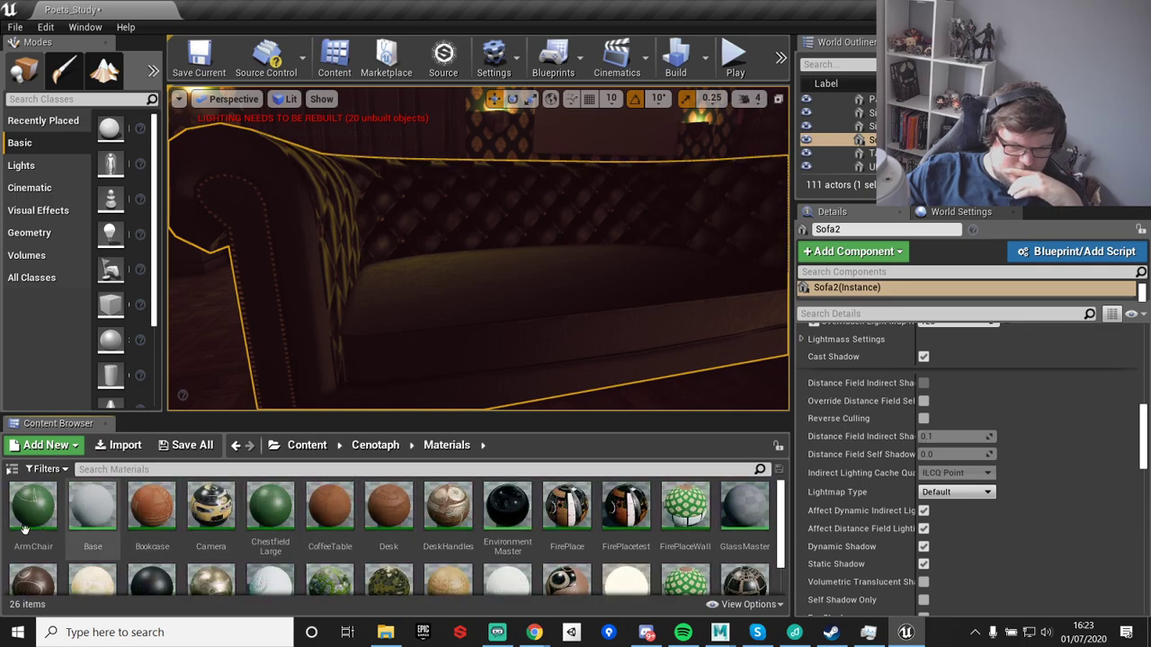
pyautogui.doubleClick(270, 508)
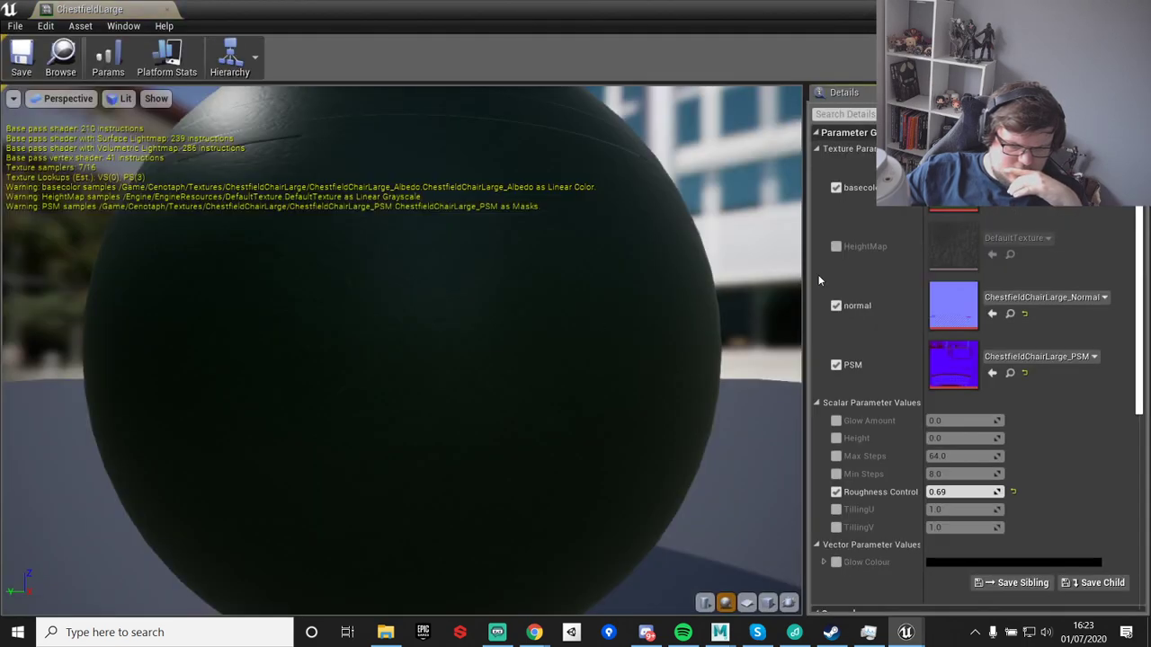
# - Test other Roughness Control values on the ChestfieldLarge material and return the parameter to 0.69
pyautogui.scroll(-5, 534, 356)
pyautogui.moveTo(466, 279); pyautogui.dragTo(466, 382)
pyautogui.moveTo(465, 278); pyautogui.dragTo(466, 242, button='right')
pyautogui.moveTo(536, 357)
pyautogui.mouseDown(button='right')
pyautogui.moveTo(537, 409)
pyautogui.moveTo(537, 362)
pyautogui.mouseUp(button='right')
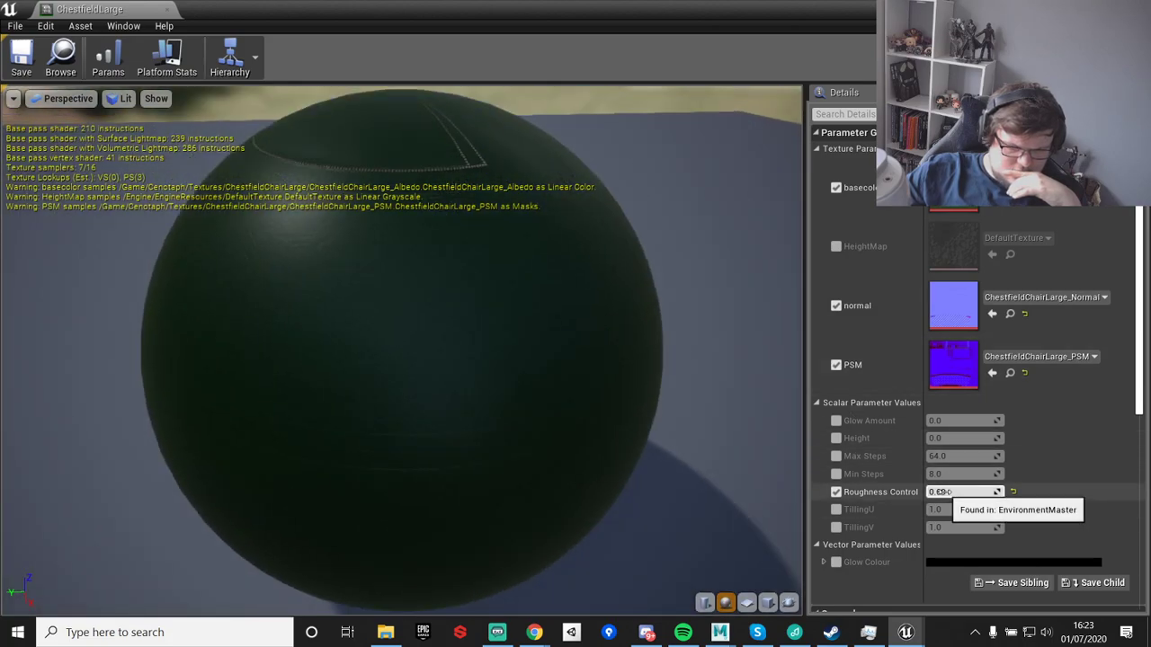
pyautogui.moveTo(940, 492); pyautogui.dragTo(976, 492)
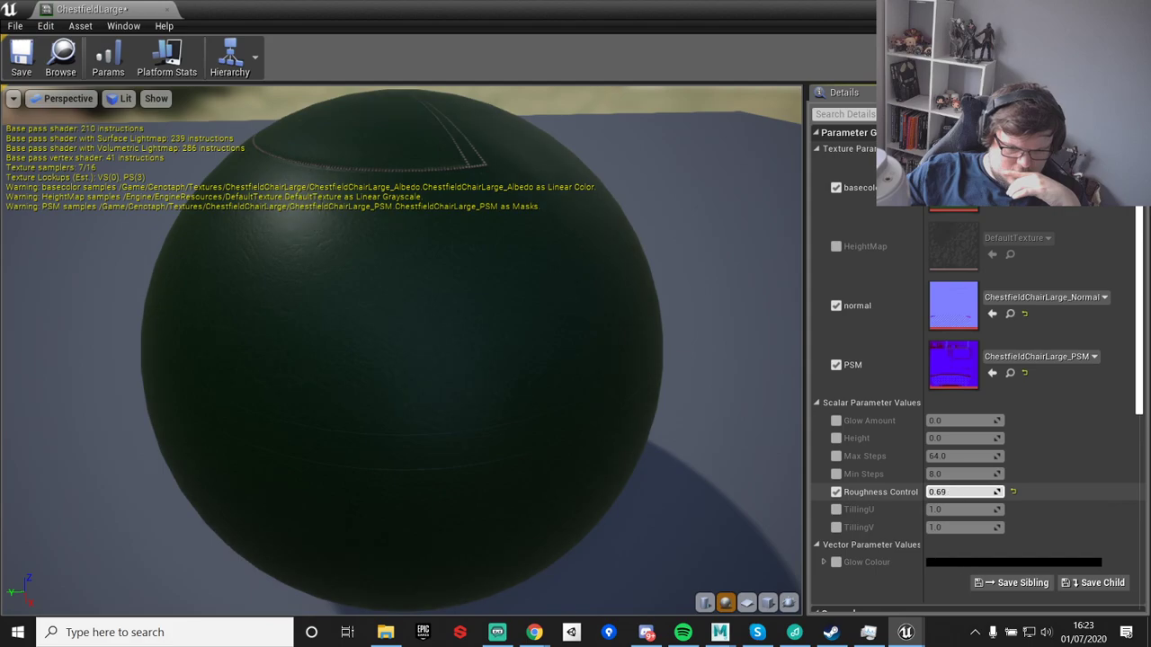
pyautogui.hotkey('ctrl', 's')
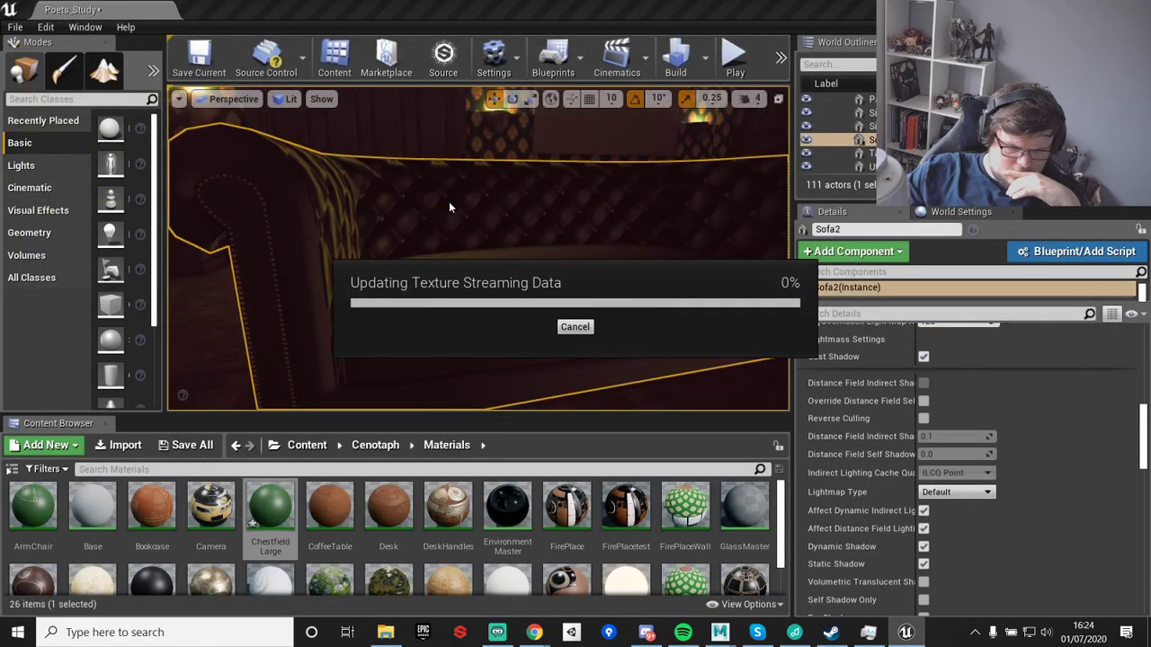
# - Show the editor icons from outside the study and reselect the PostProcessVolume that encloses the room
pyautogui.moveTo(480, 240); pyautogui.dragTo(629, 202, button='right')
pyautogui.moveTo(647, 245); pyautogui.dragTo(773, 248, button='right')
pyautogui.scroll(-10, 396, 294)
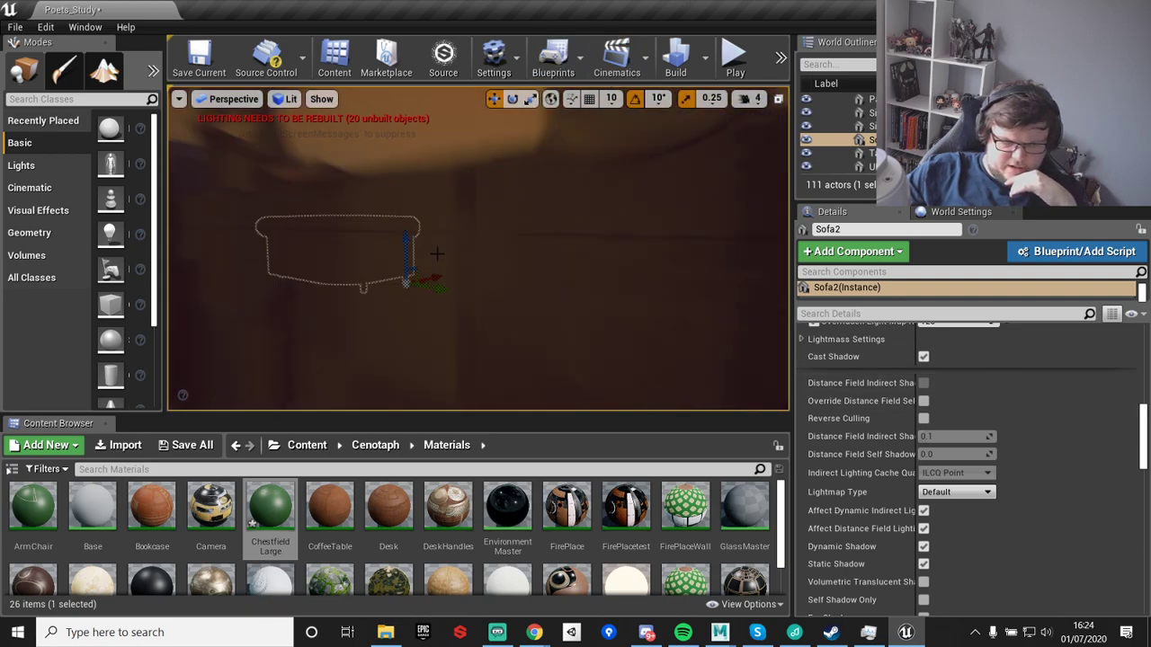
pyautogui.press('g')
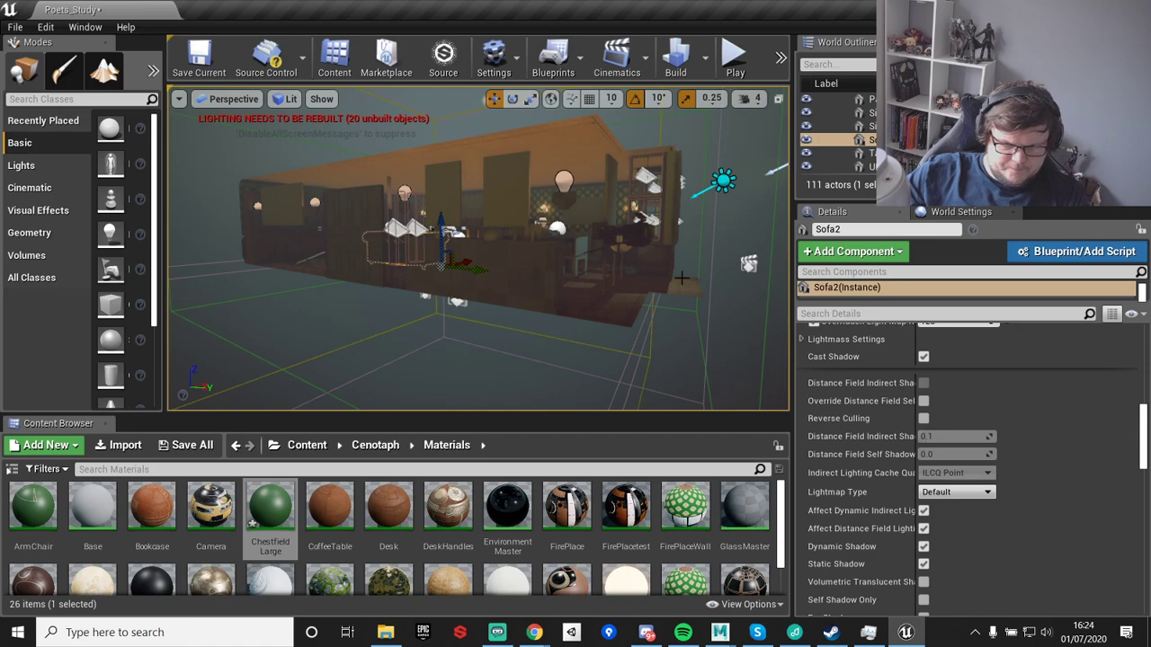
pyautogui.click(705, 327)
pyautogui.press('w')
pyautogui.moveTo(704, 327); pyautogui.dragTo(378, 328, button='right')
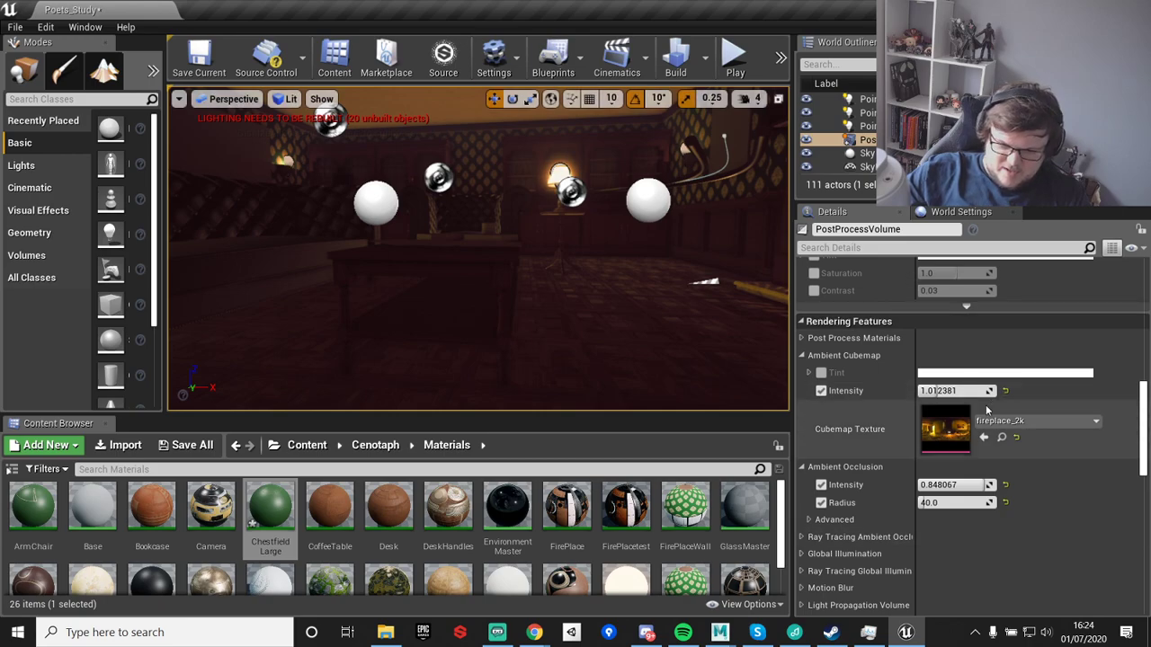
# - Set the PostProcessVolume's Ambient Cubemap intensity to 1.0 and collapse that group
pyautogui.moveTo(939, 390); pyautogui.dragTo(927, 392)
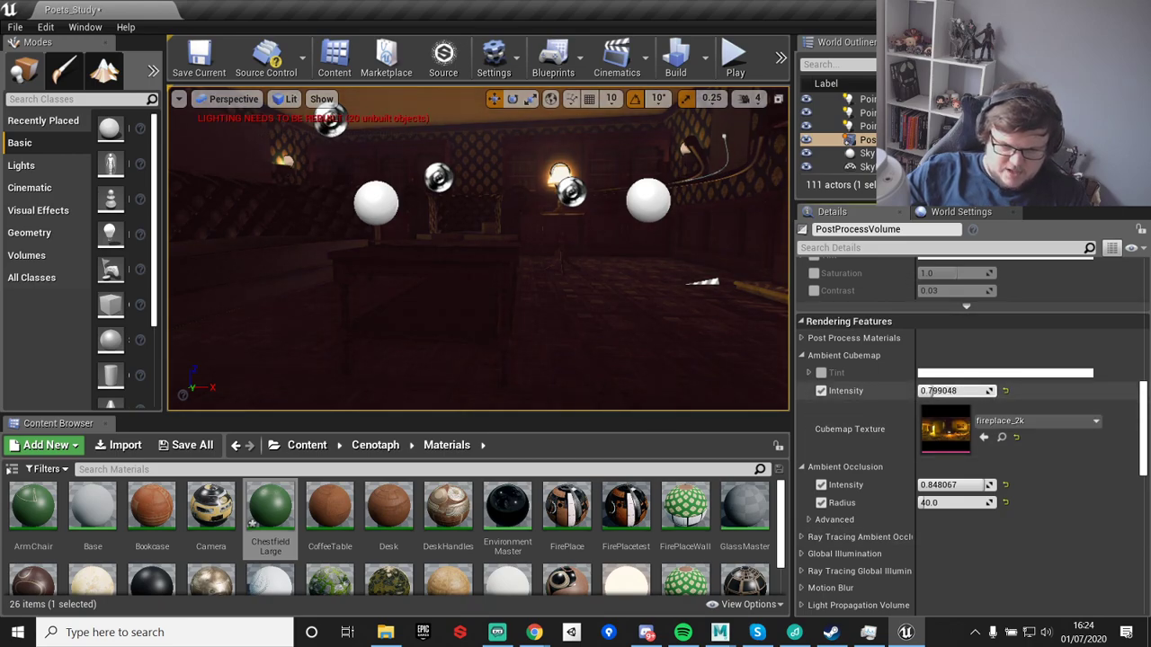
pyautogui.click(938, 390)
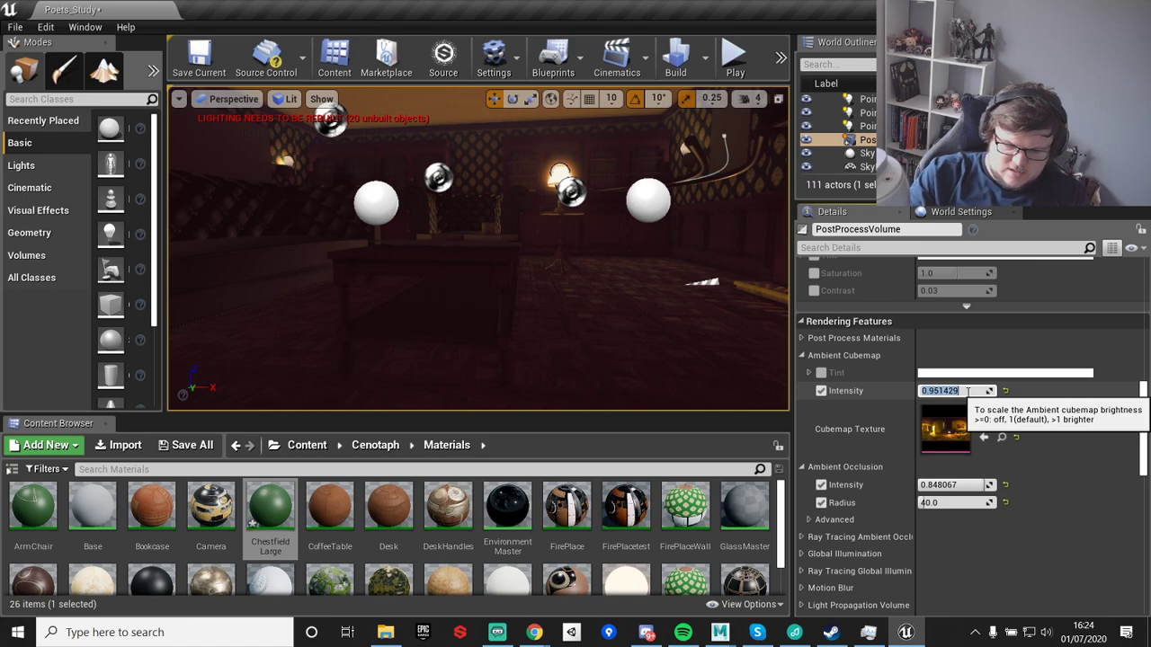
pyautogui.write('1.0')
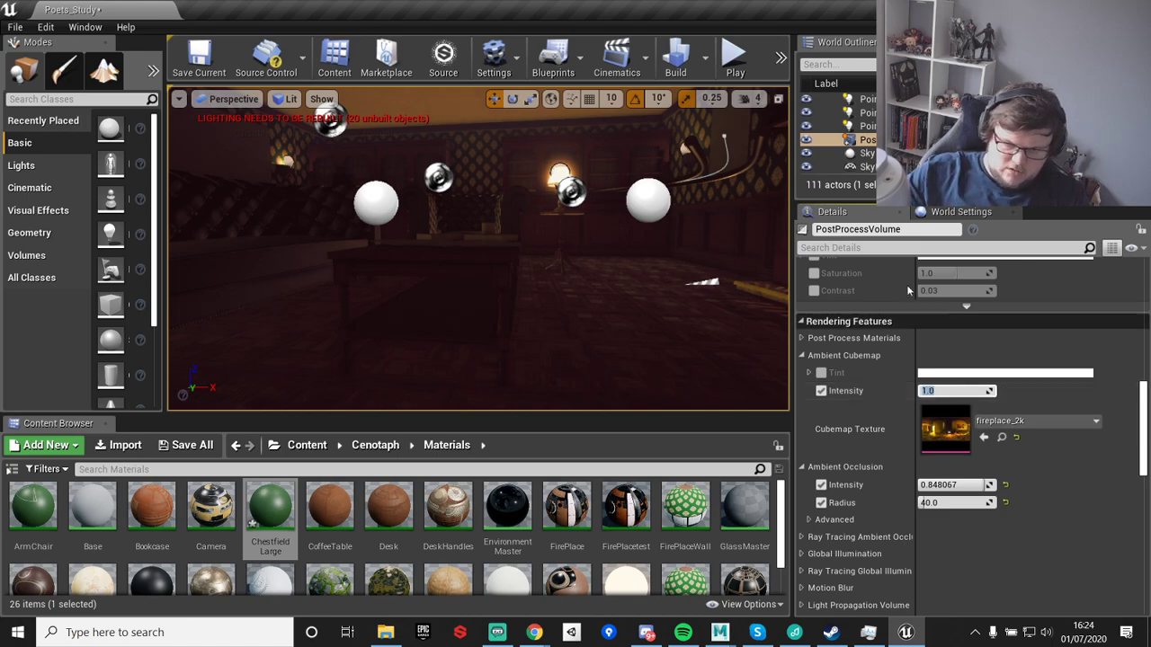
pyautogui.click(801, 356)
# - Expand the volume's Misc settings under Color Grading to expose the LUT slot
pyautogui.scroll(10, 895, 409)
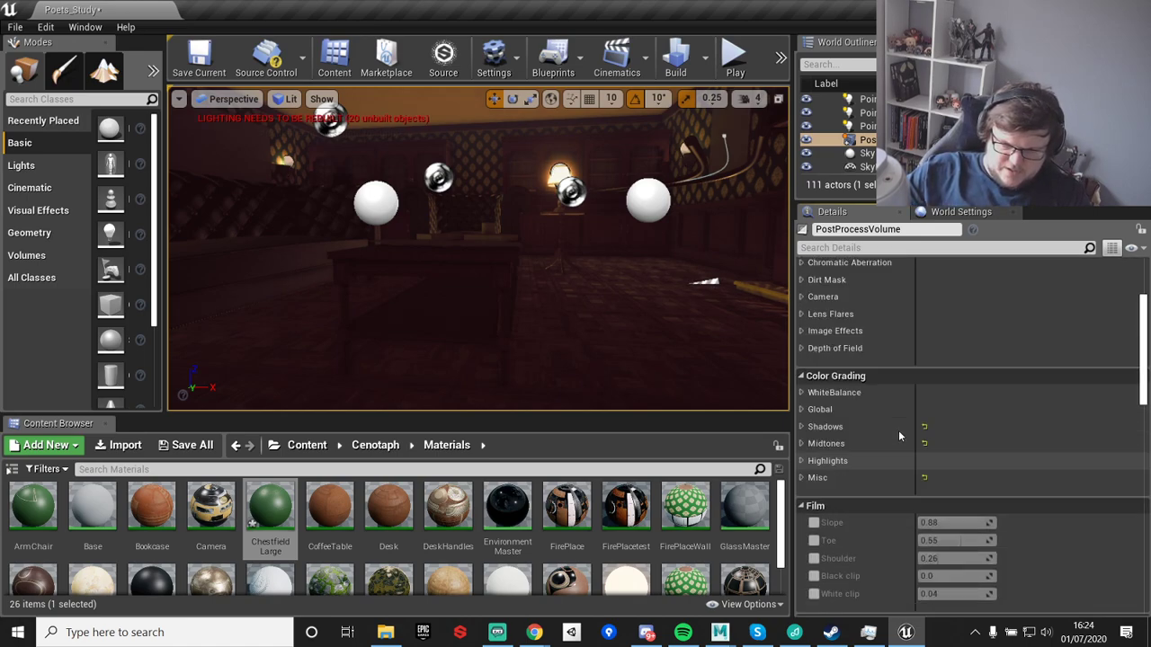
pyautogui.scroll(-2, 898, 436)
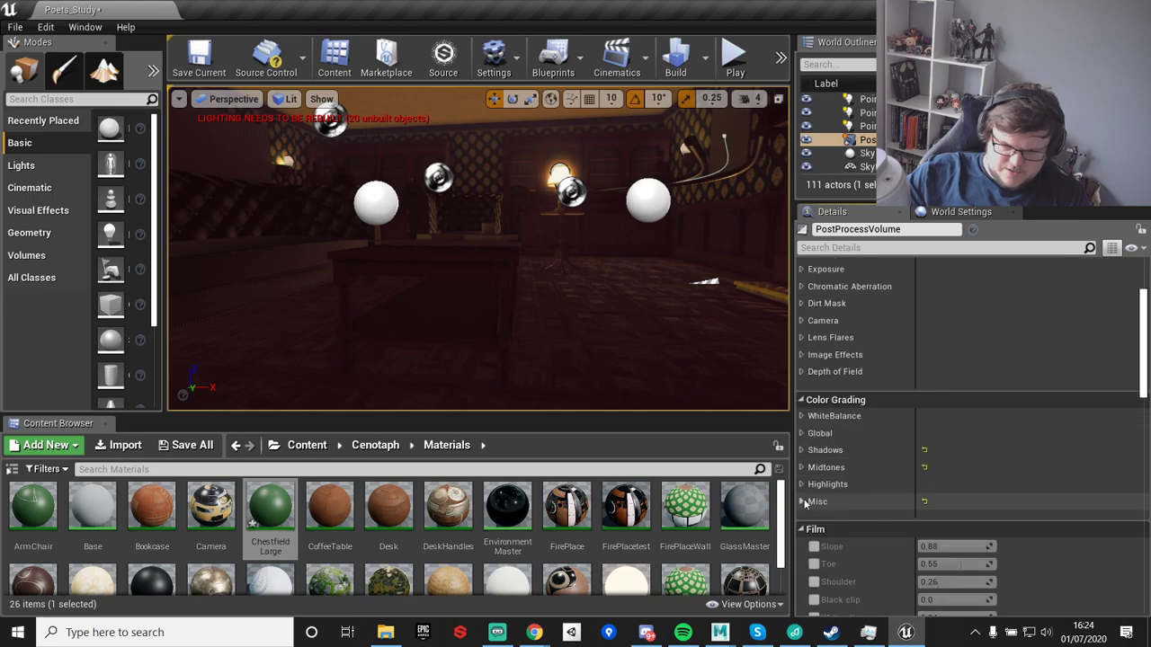
pyautogui.click(844, 502)
pyautogui.scroll(-3, 953, 469)
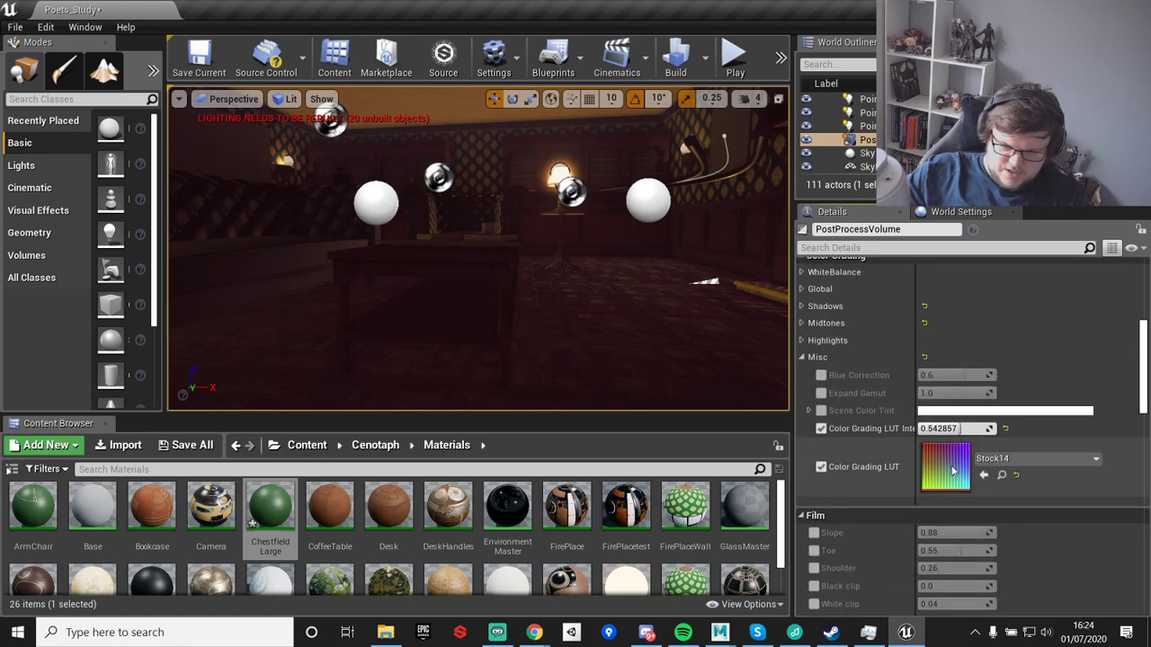
# - Search the Cenotaph project's HDRI and Cinematic folders for color grading LUTs
pyautogui.click(375, 448)
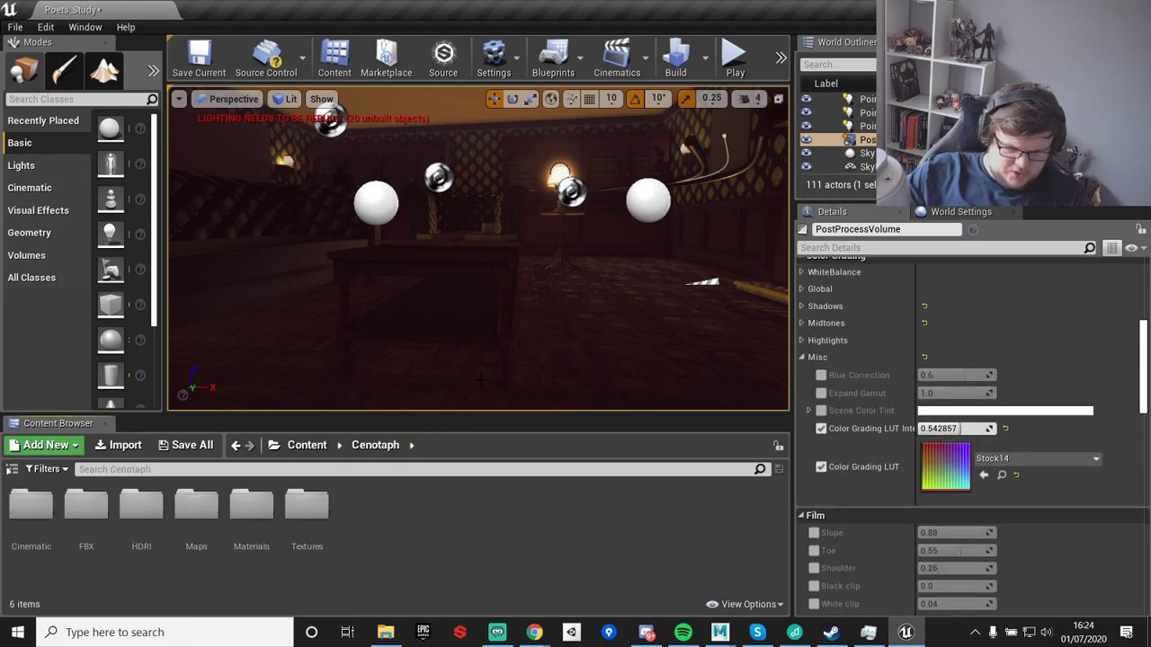
pyautogui.doubleClick(129, 510)
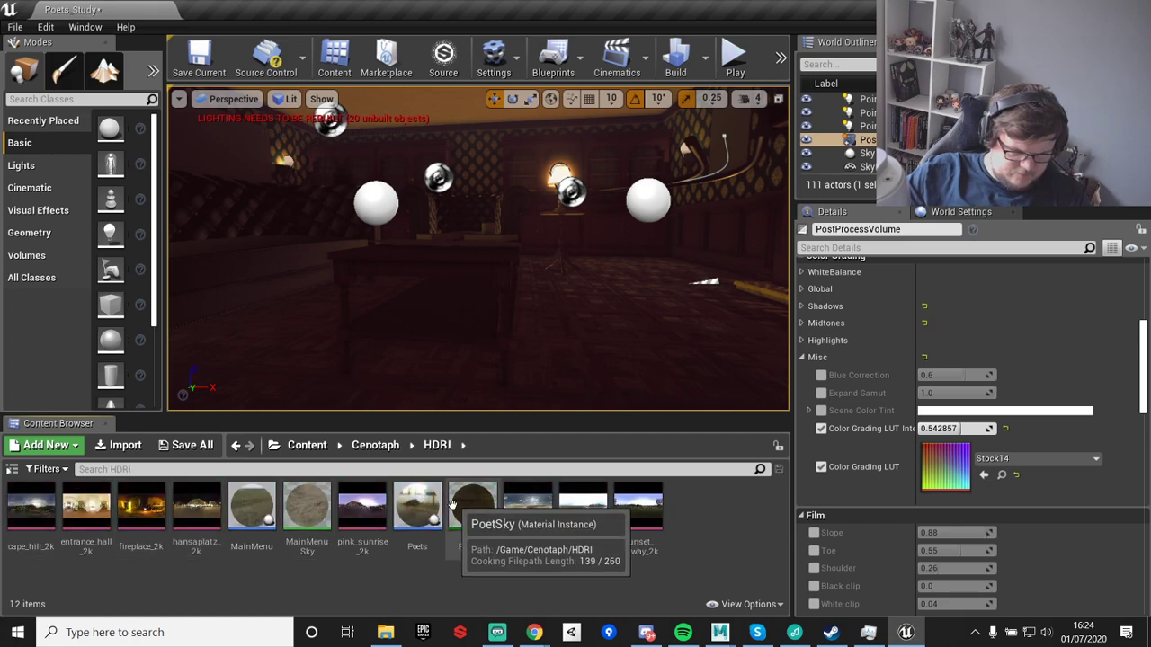
pyautogui.hotkey('alt', 'Left')
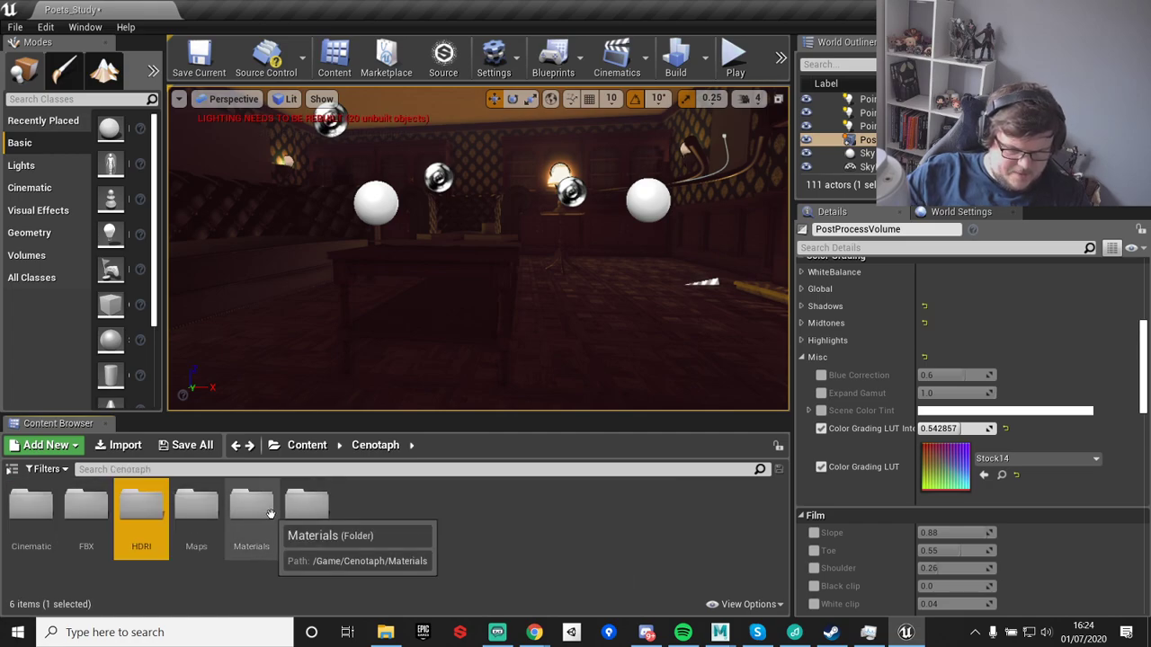
pyautogui.click(18, 517)
pyautogui.doubleClick(18, 517)
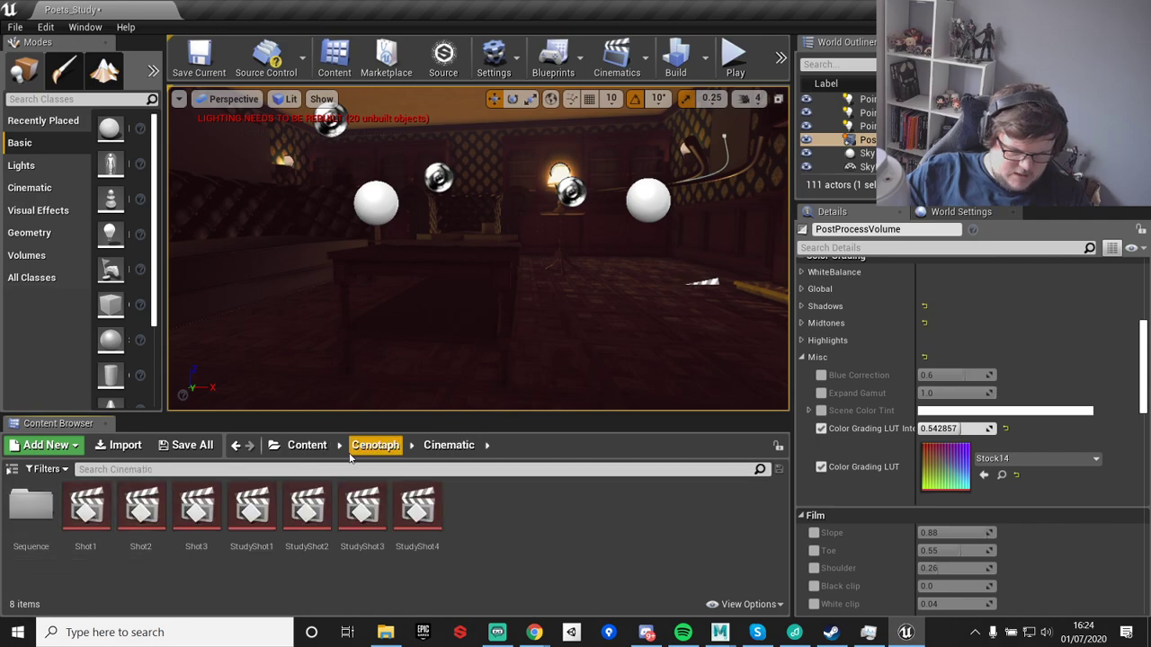
# - Open the ColorBlindness folder inside the project's AmplifyLUTPack content
pyautogui.click(306, 445)
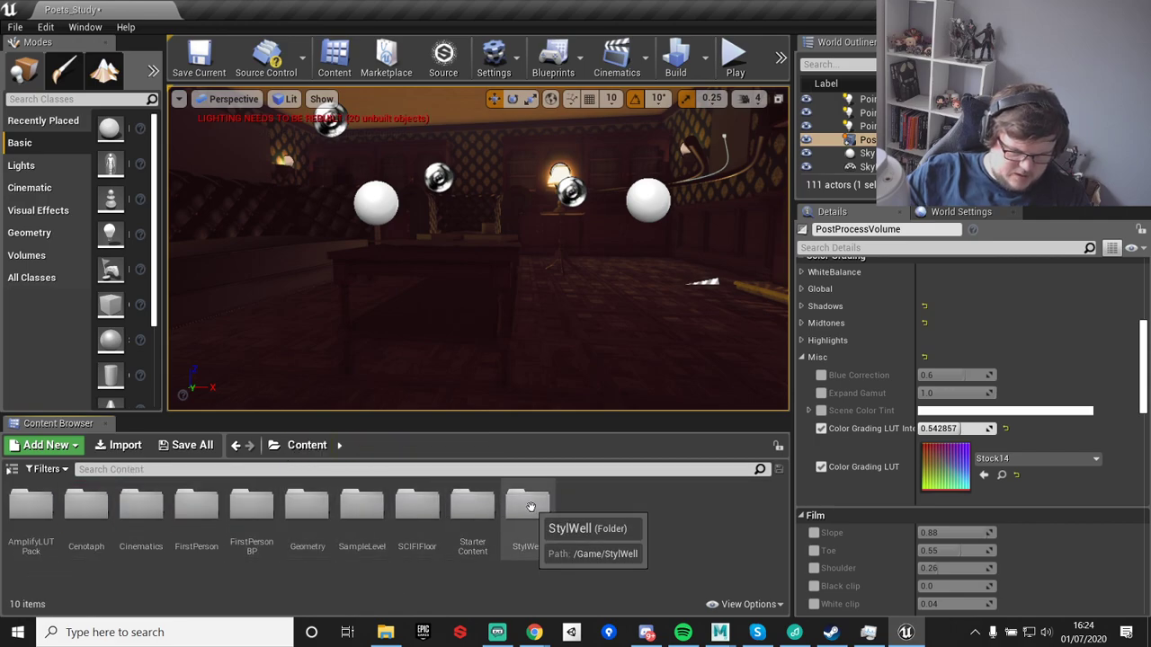
pyautogui.click(25, 508)
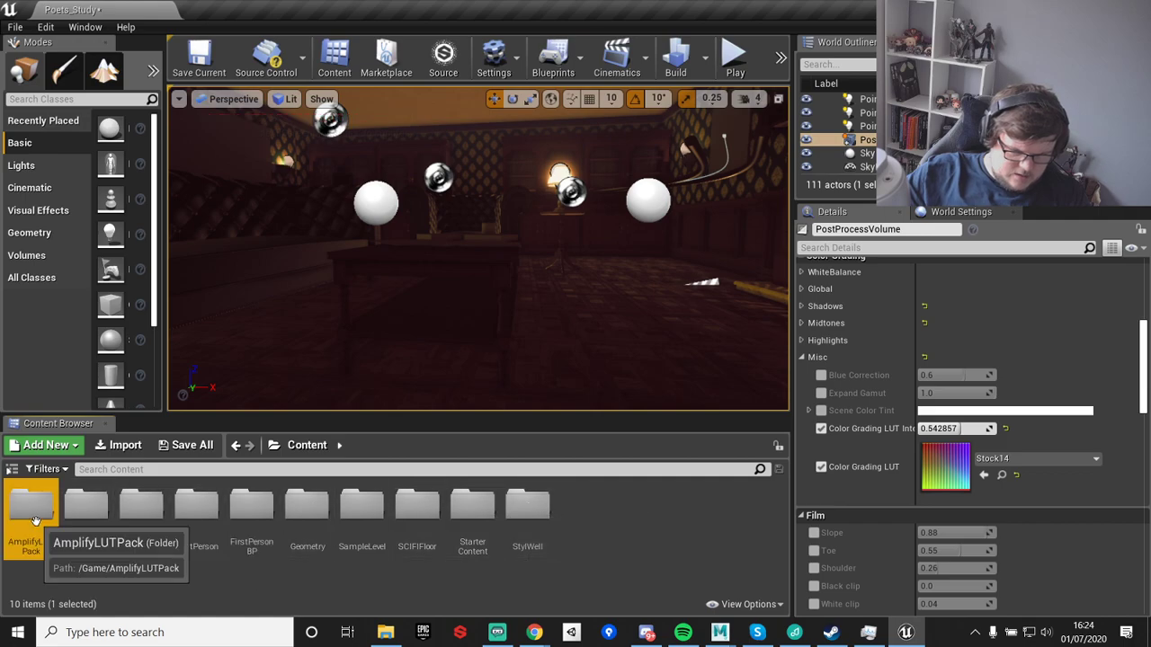
pyautogui.doubleClick(25, 508)
pyautogui.click(85, 506)
pyautogui.doubleClick(85, 505)
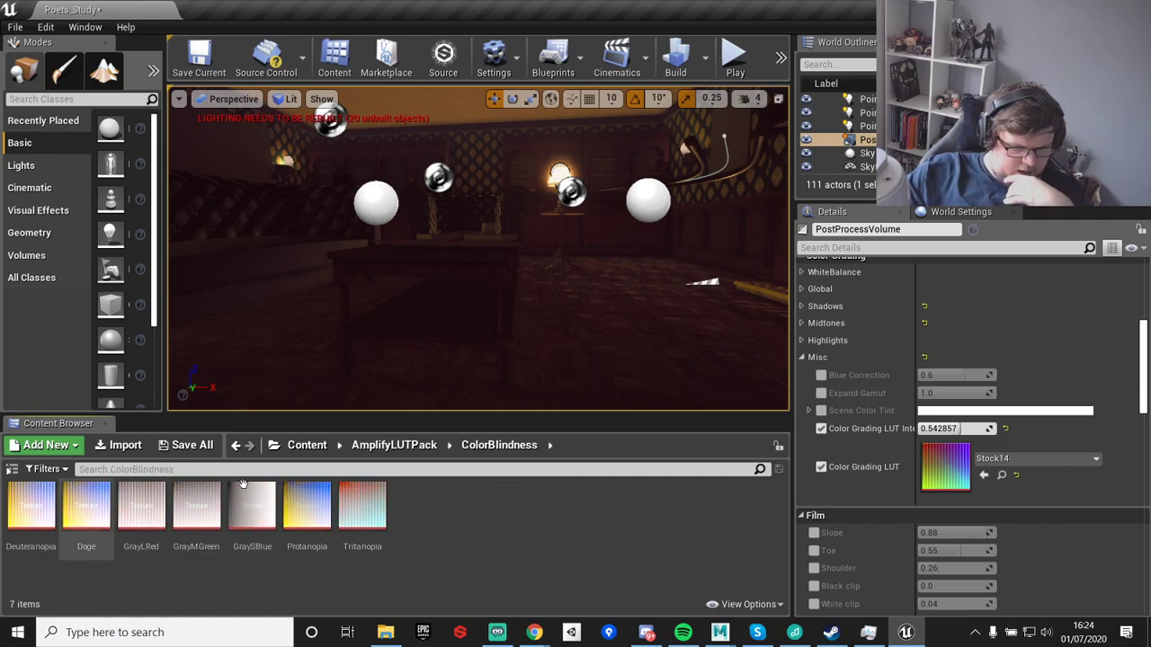
# - Try the GrayMGreen, GraySBlue, Tritanopia and Protanopia textures as the volume's Color Grading LUT with the editor icons hidden
pyautogui.moveTo(205, 518); pyautogui.dragTo(946, 467)
pyautogui.hotkey('ctrl', 'z')
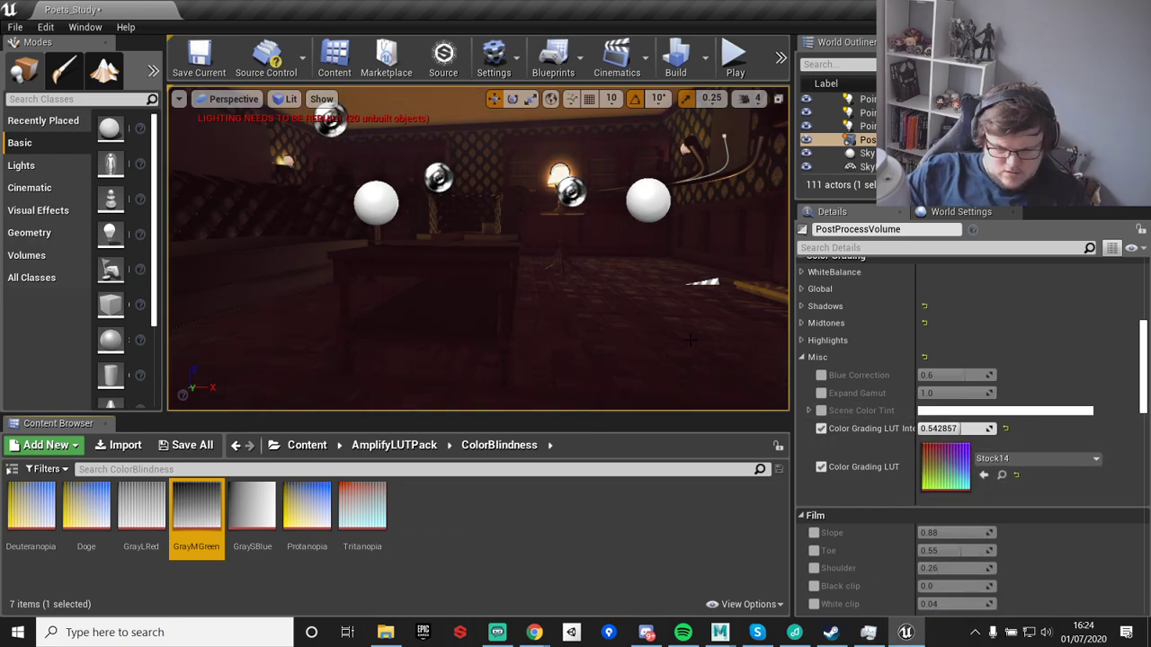
pyautogui.moveTo(252, 508); pyautogui.dragTo(930, 452)
pyautogui.moveTo(683, 333); pyautogui.dragTo(683, 270, button='right')
pyautogui.press('g')
pyautogui.moveTo(196, 508); pyautogui.dragTo(943, 466)
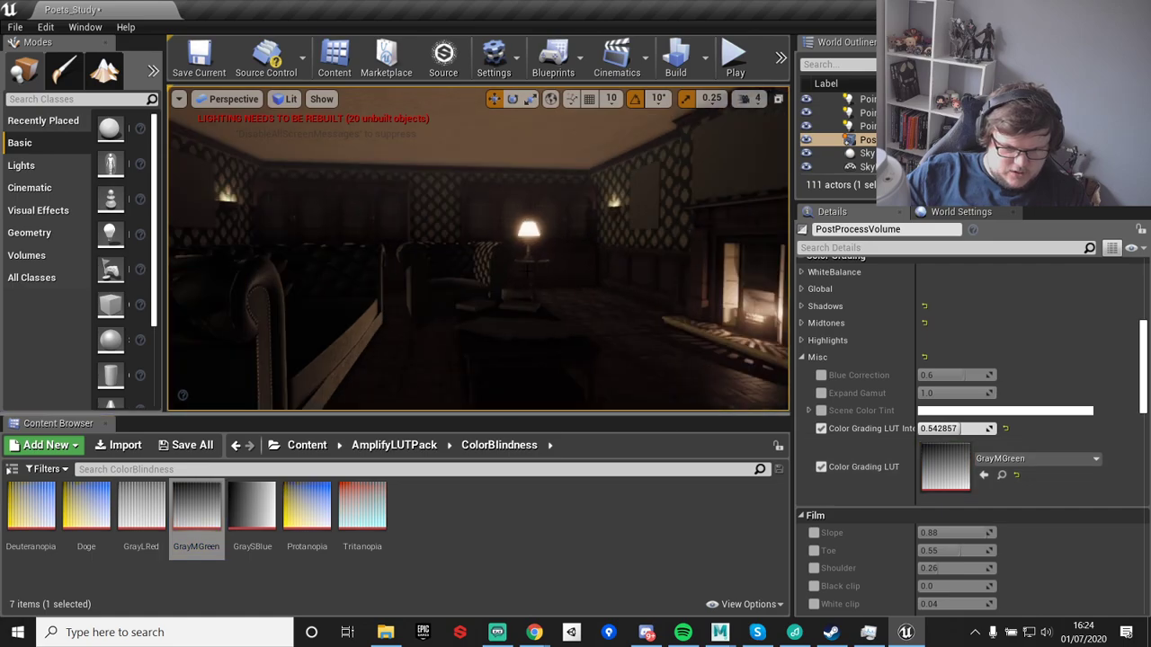
pyautogui.moveTo(362, 508); pyautogui.dragTo(836, 467)
pyautogui.moveTo(307, 507); pyautogui.dragTo(946, 468)
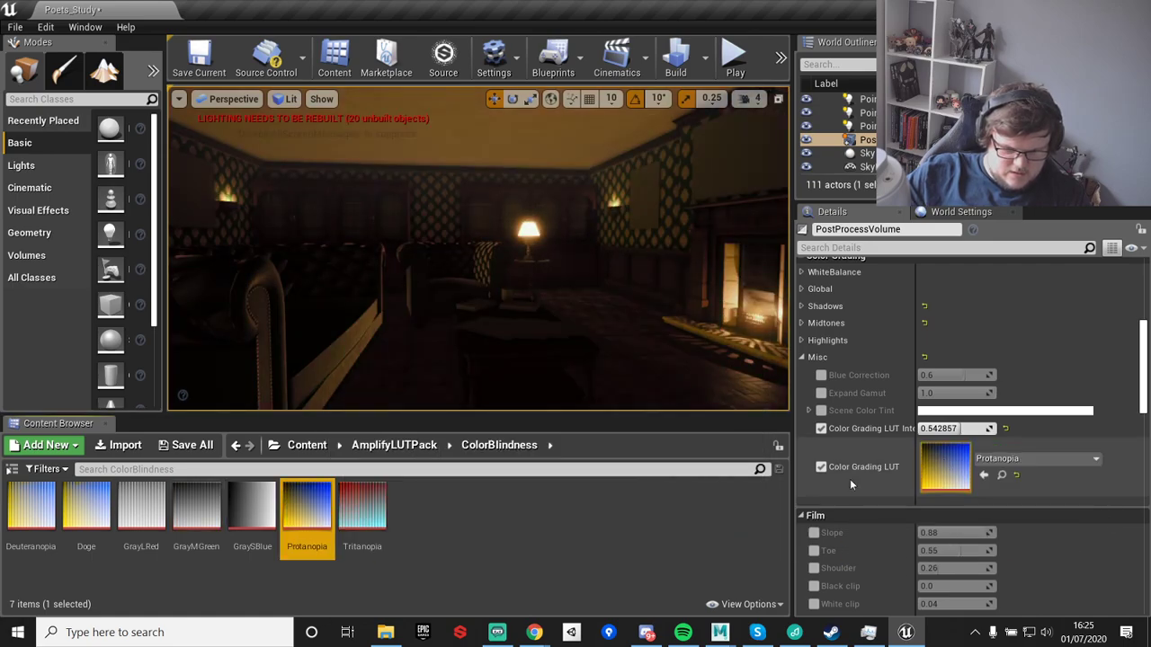
# - Replace the volume's Color Grading LUT with ActivePurple from AmplifyLUTPack's FilmColor folder after trying ActiveGreen
pyautogui.click(396, 445)
pyautogui.doubleClick(141, 512)
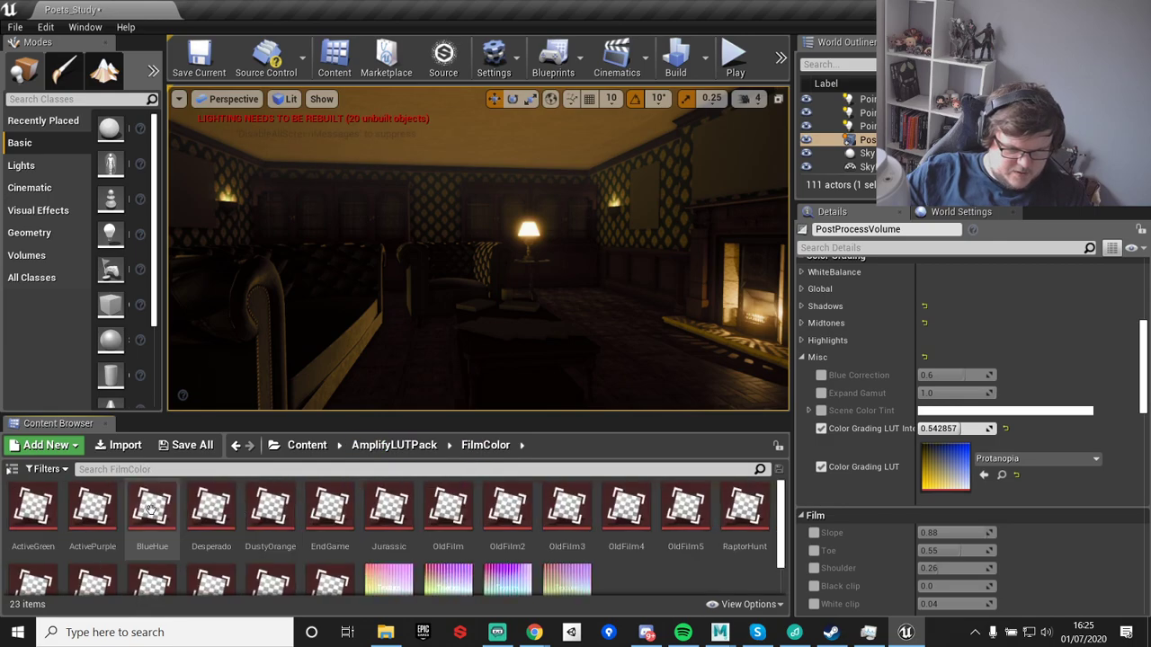
pyautogui.moveTo(32, 503); pyautogui.dragTo(924, 462)
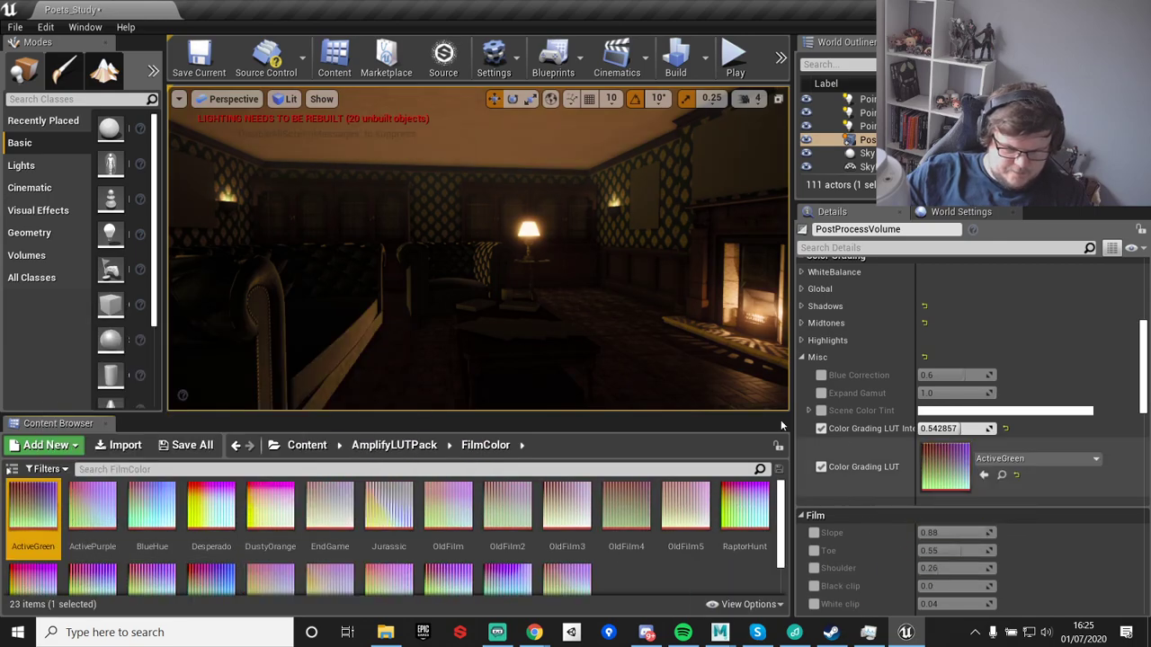
pyautogui.moveTo(93, 508); pyautogui.dragTo(947, 452)
# - Set the Color Grading LUT Intensity to about 0.47 and examine the grading toward the fireplace wall
pyautogui.moveTo(575, 270)
pyautogui.mouseDown(button='right')
pyautogui.moveTo(697, 237)
pyautogui.moveTo(566, 272)
pyautogui.mouseUp(button='right')
pyautogui.moveTo(490, 272); pyautogui.dragTo(503, 272, button='right')
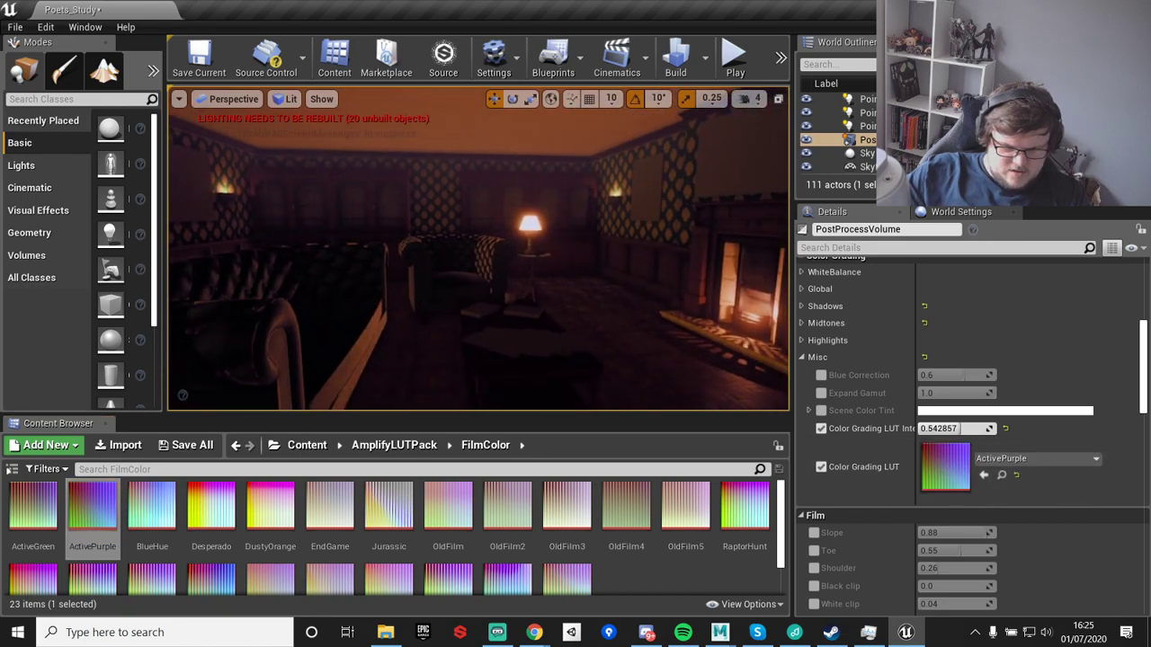
pyautogui.moveTo(960, 428)
pyautogui.mouseDown()
pyautogui.moveTo(940, 428)
pyautogui.moveTo(955, 429)
pyautogui.mouseUp()
pyautogui.moveTo(504, 271); pyautogui.dragTo(644, 258, button='right')
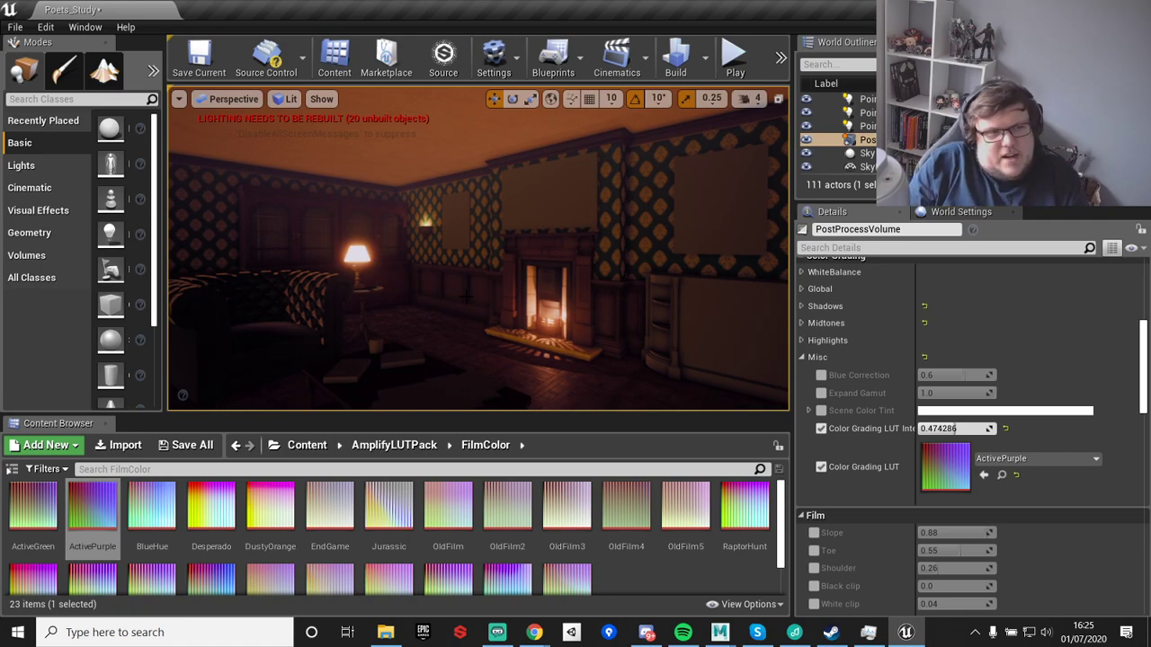